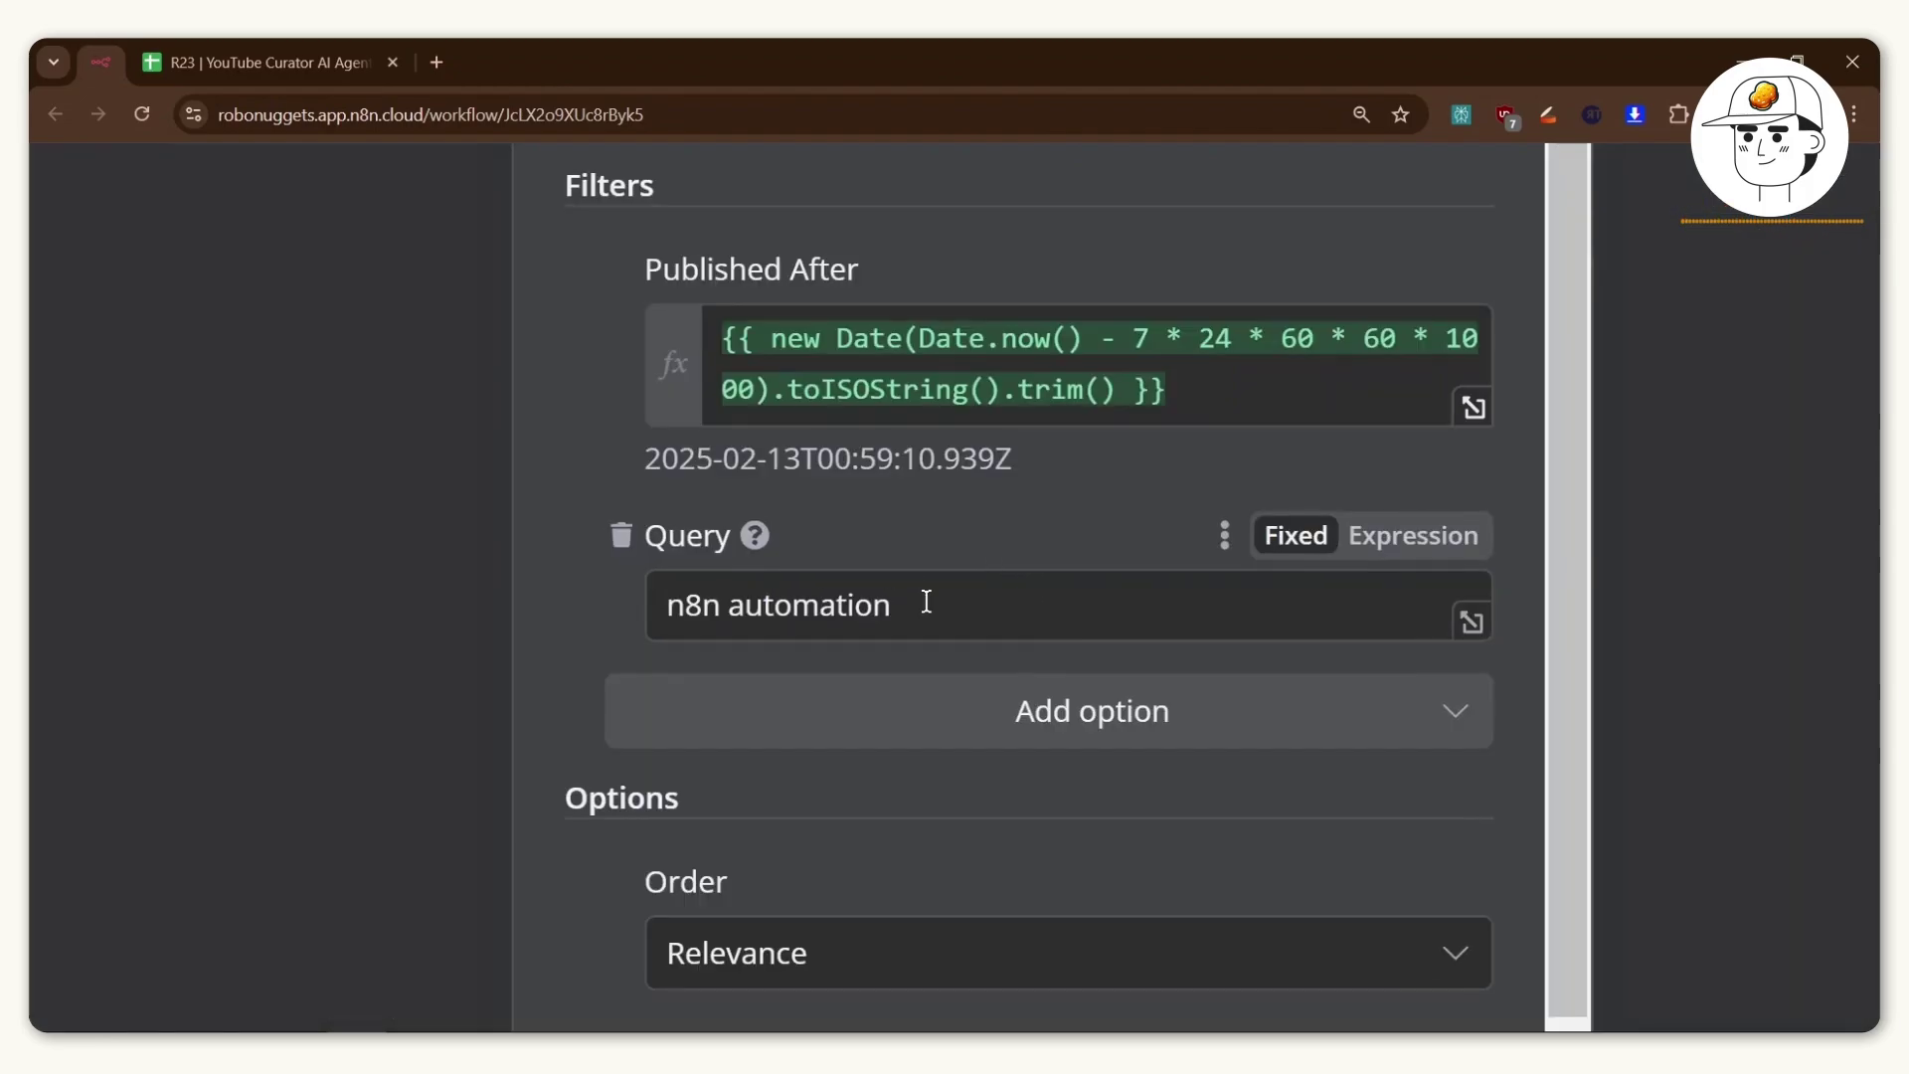
Examine the YouTube search query in the n8n node and the collected video rows in the Google Sheet.
{"action": "left_click_drag", "start_coordinate": [925, 601], "coordinate": [511, 600]}
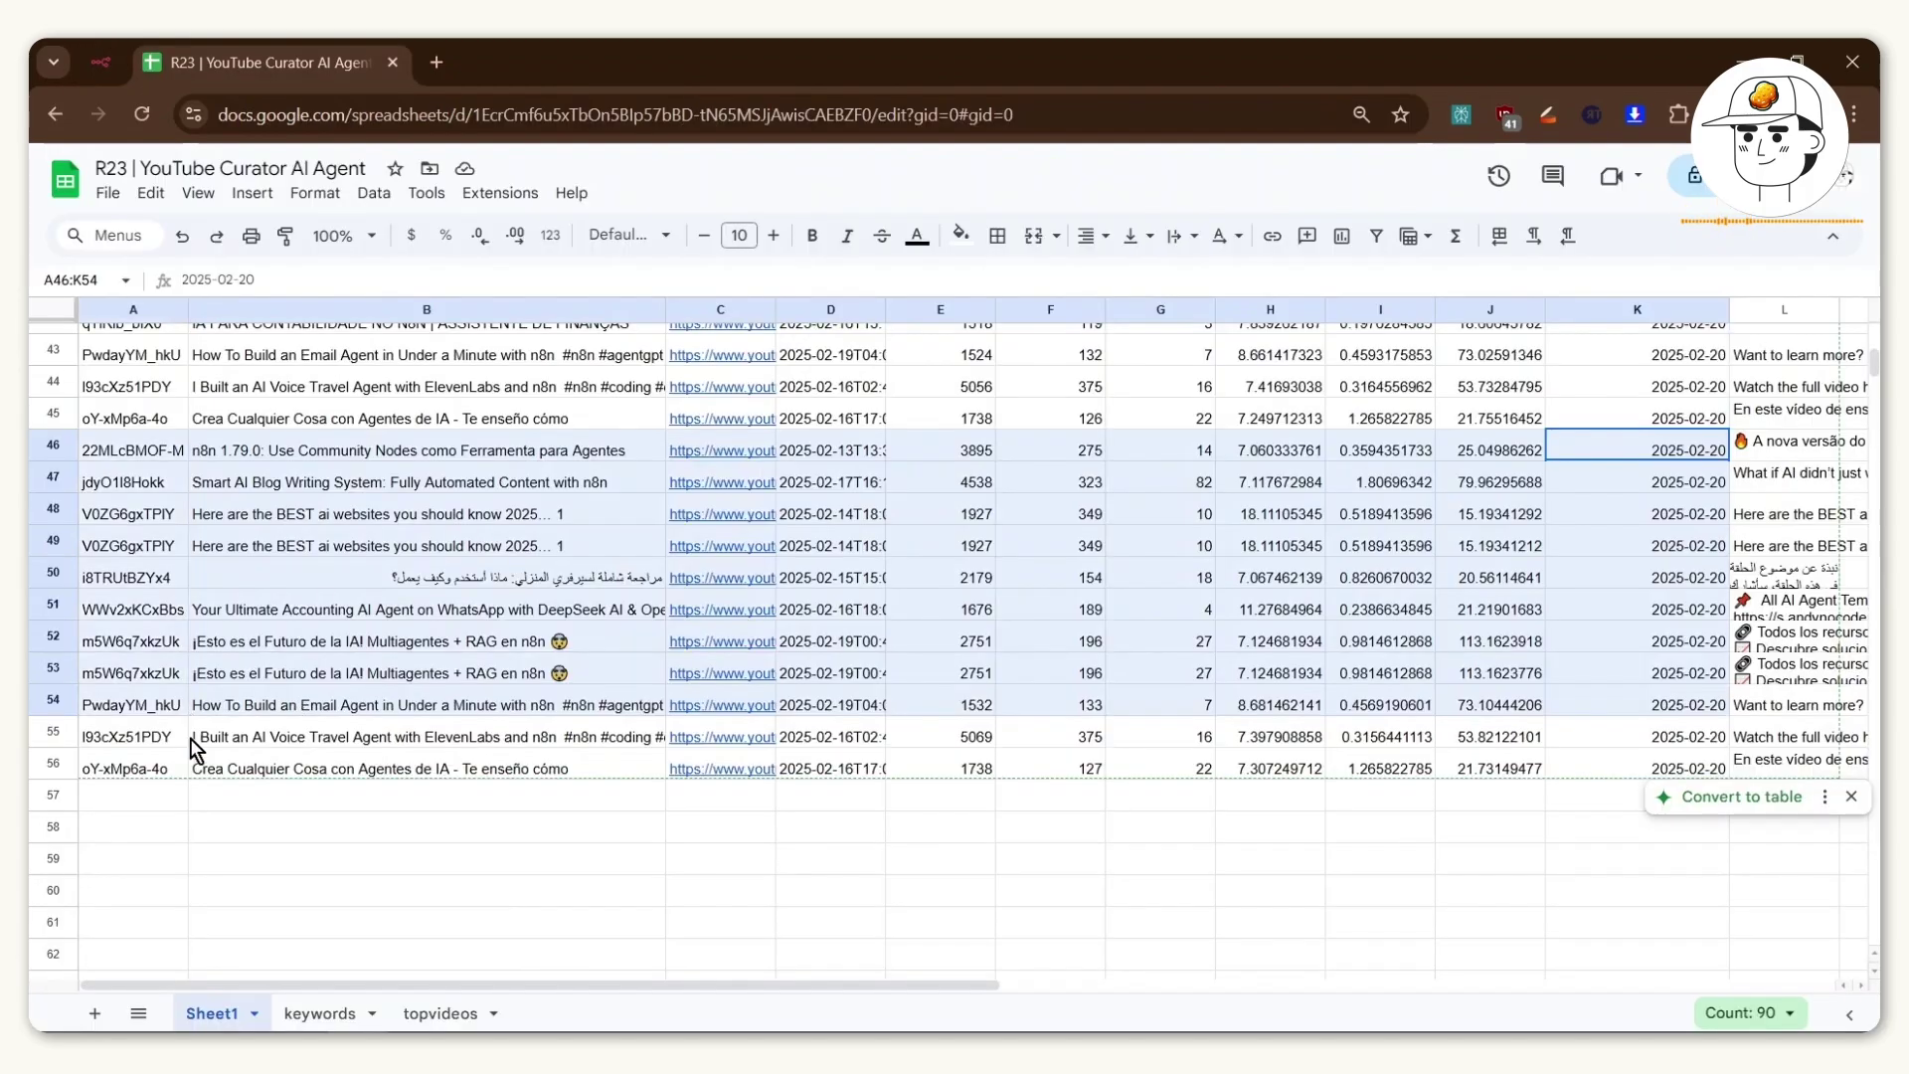
{"action": "left_click_drag", "start_coordinate": [189, 738], "coordinate": [128, 788]}
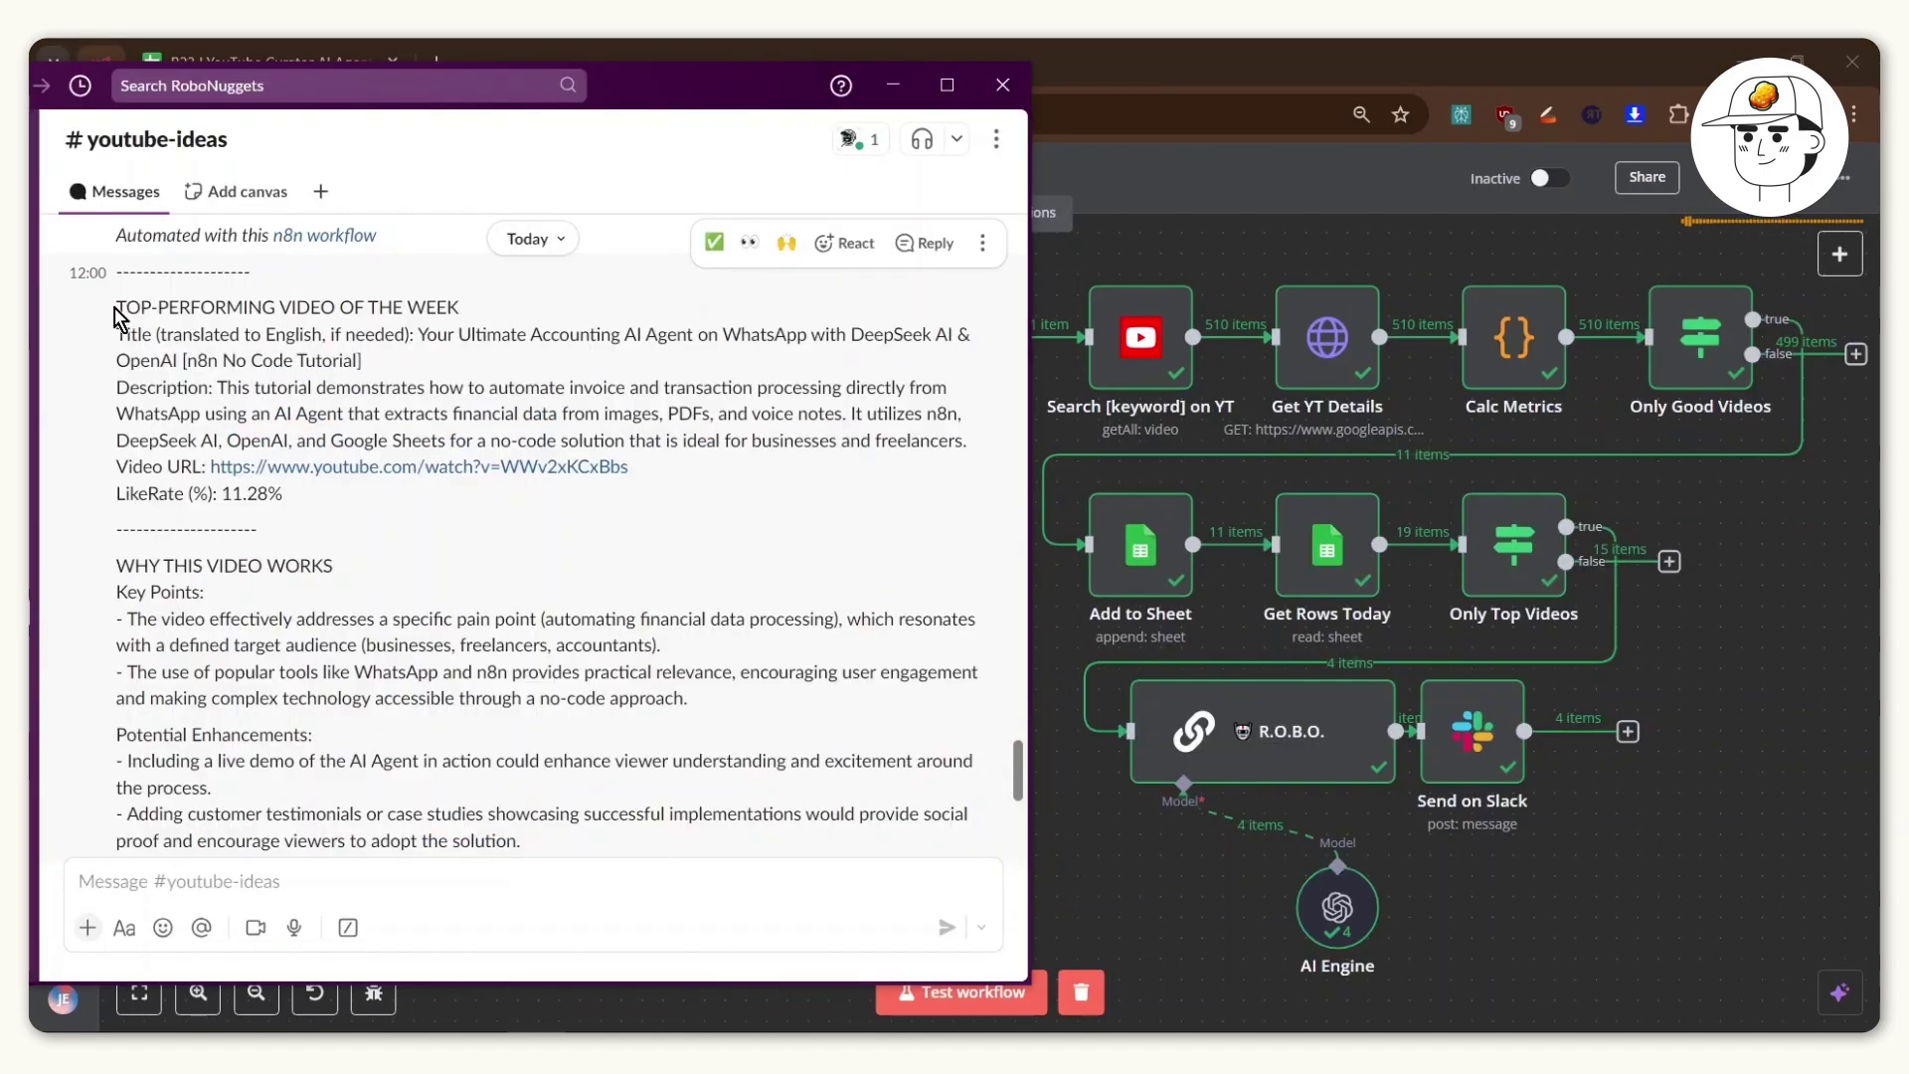
Read the top-performing video report posted in Slack's youtube-ideas channel, including why the video works and how to make it your own.
{"action": "left_click_drag", "start_coordinate": [117, 306], "coordinate": [318, 497]}
{"action": "left_click_drag", "start_coordinate": [116, 324], "coordinate": [624, 611]}
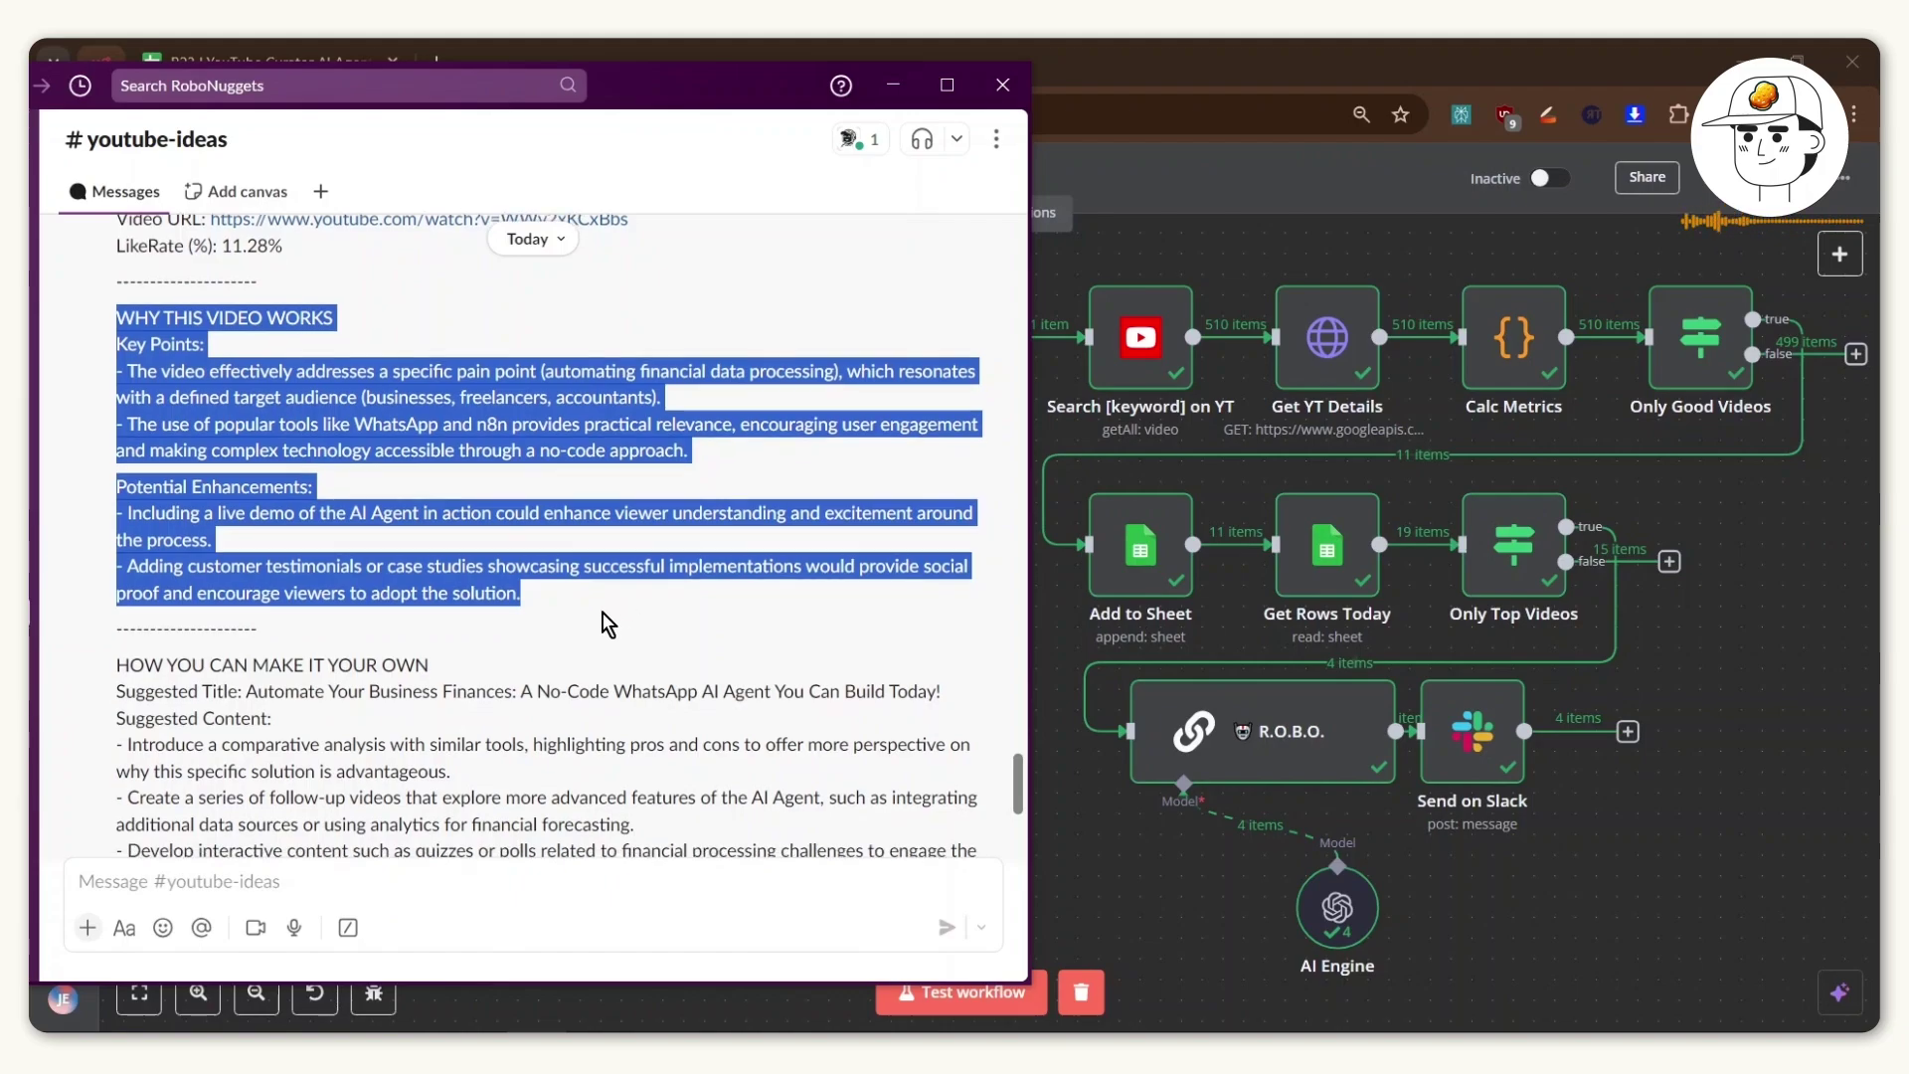
{"action": "scroll", "coordinate": [113, 504], "scroll_direction": "down", "scroll_amount": 3}
{"action": "triple_click", "coordinate": [113, 504]}
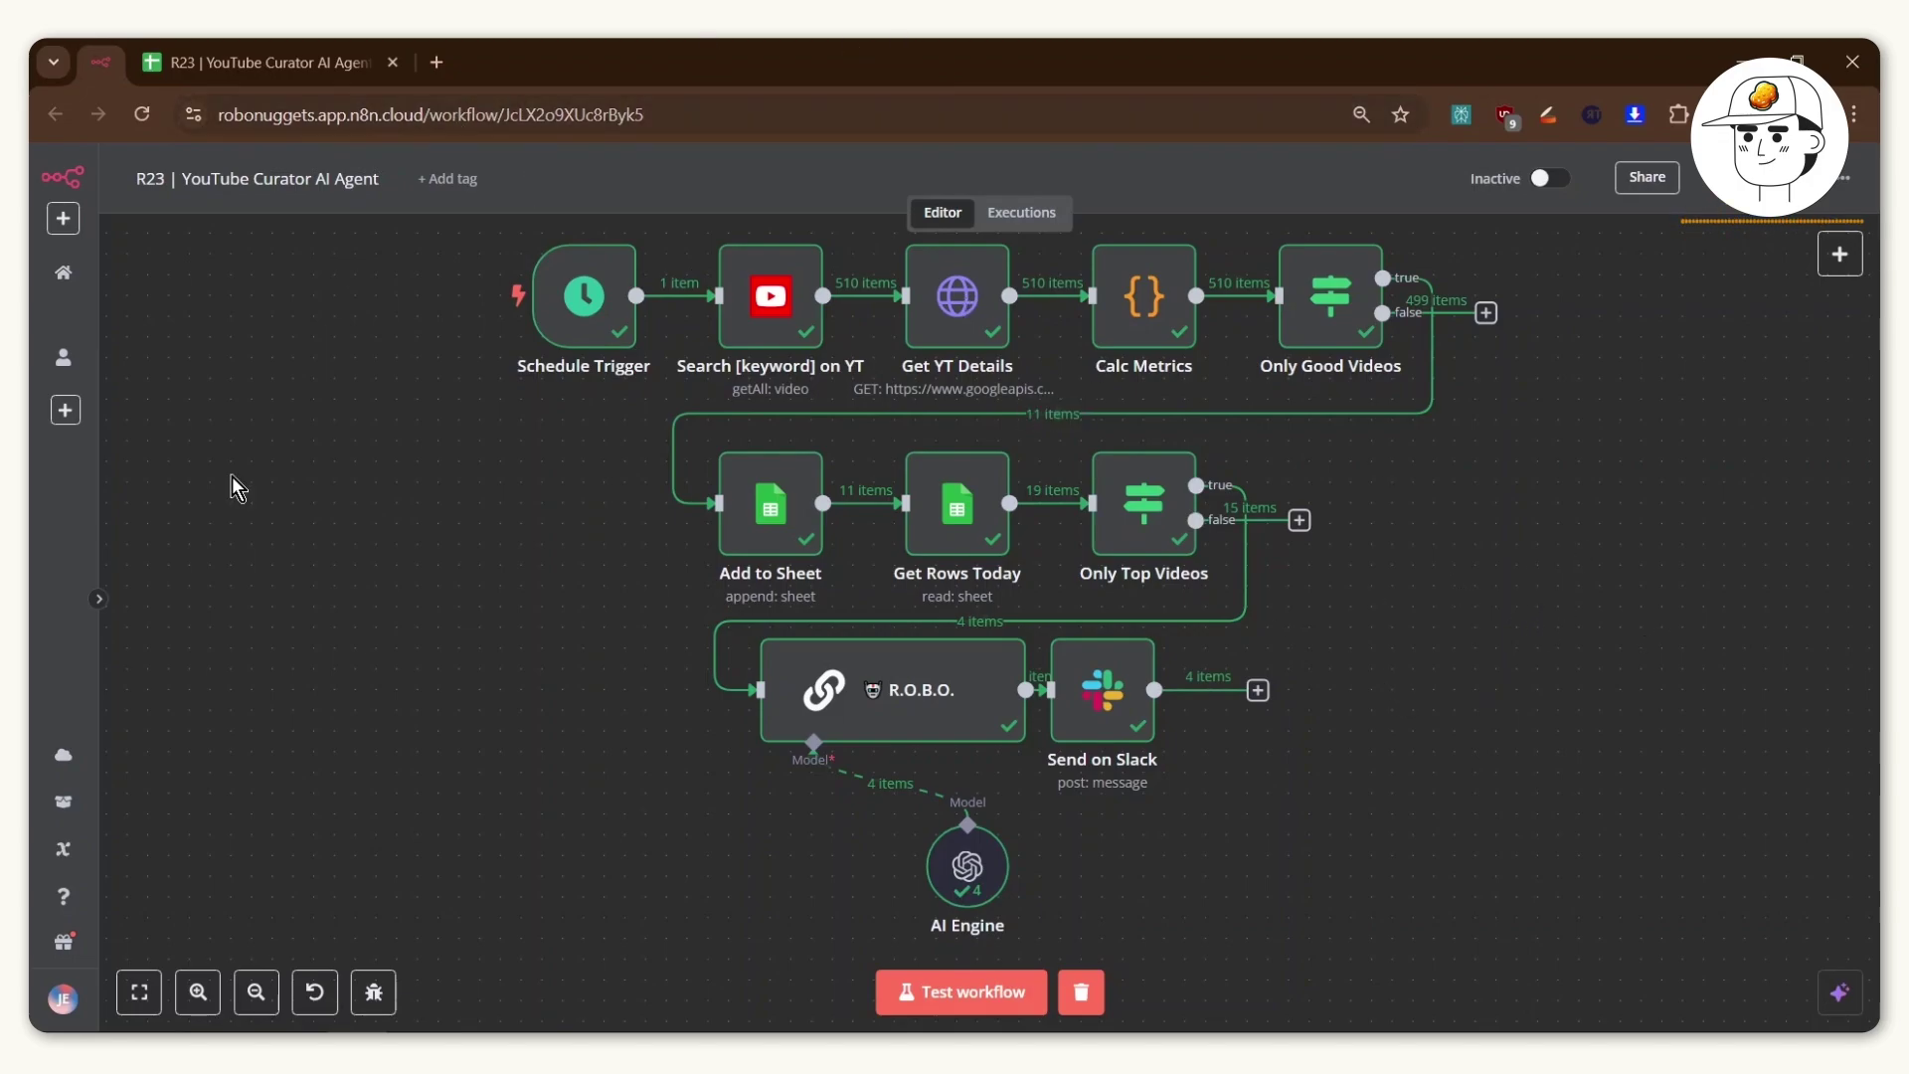
Look through the R23 | YouTube Curator AI Agent lesson in the Skool classroom, from the workflow overview down to the resource file.
{"action": "key", "text": "ctrl+shift+t"}
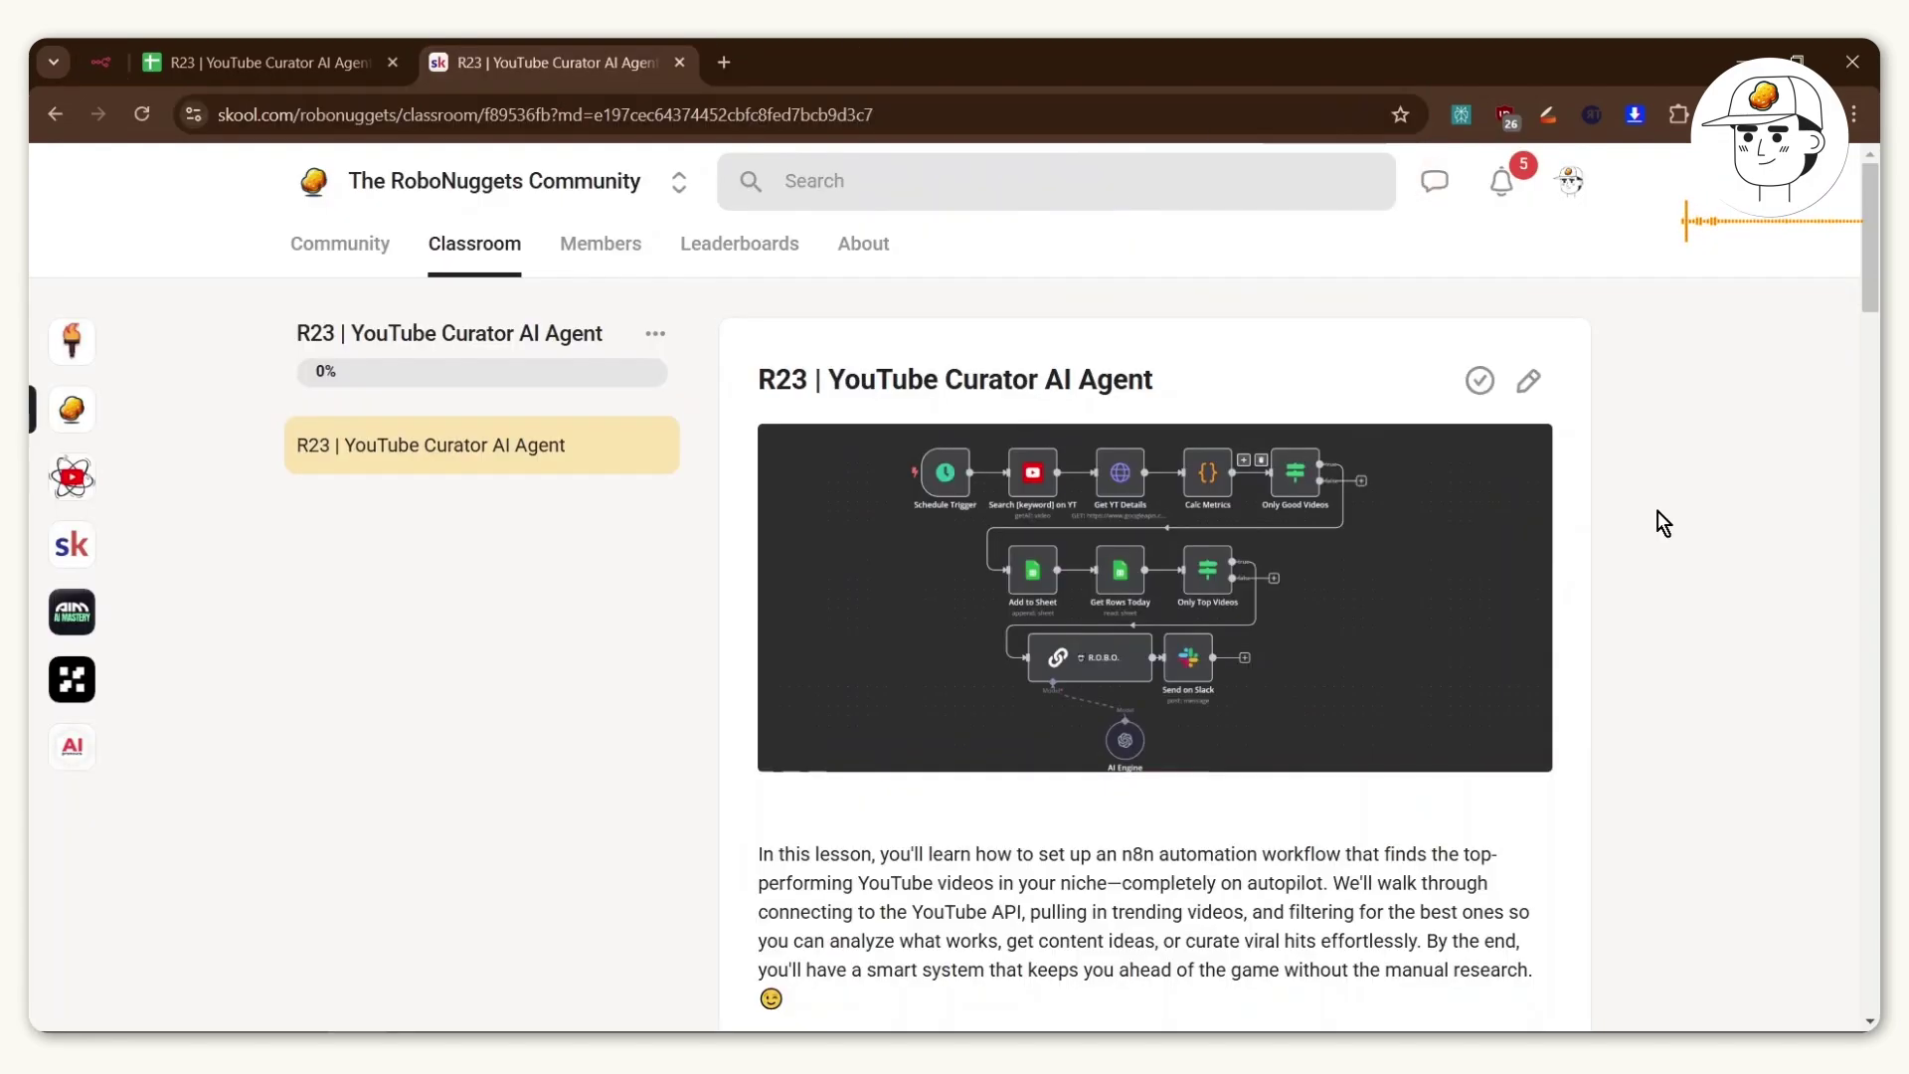
{"action": "scroll", "coordinate": [1625, 527], "scroll_direction": "down", "scroll_amount": 3}
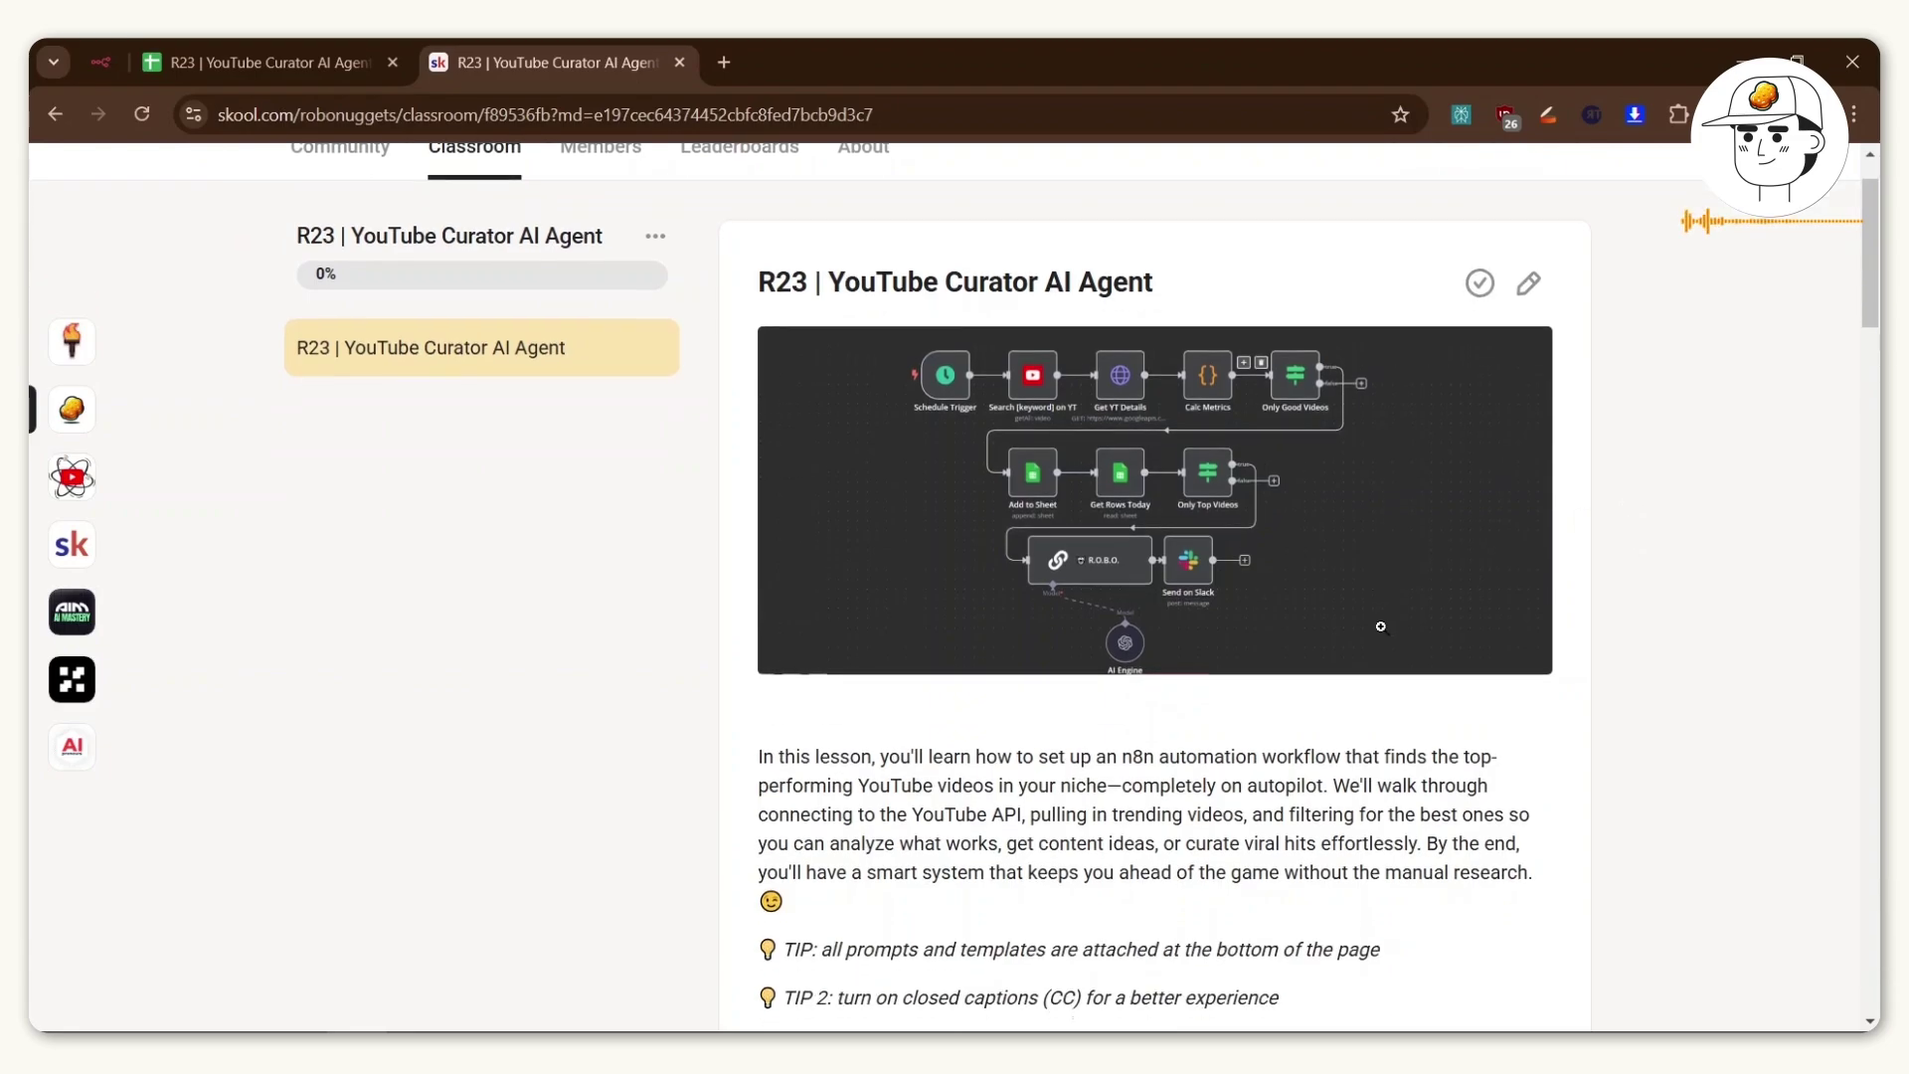
{"action": "scroll", "coordinate": [1541, 637], "scroll_direction": "down", "scroll_amount": 9}
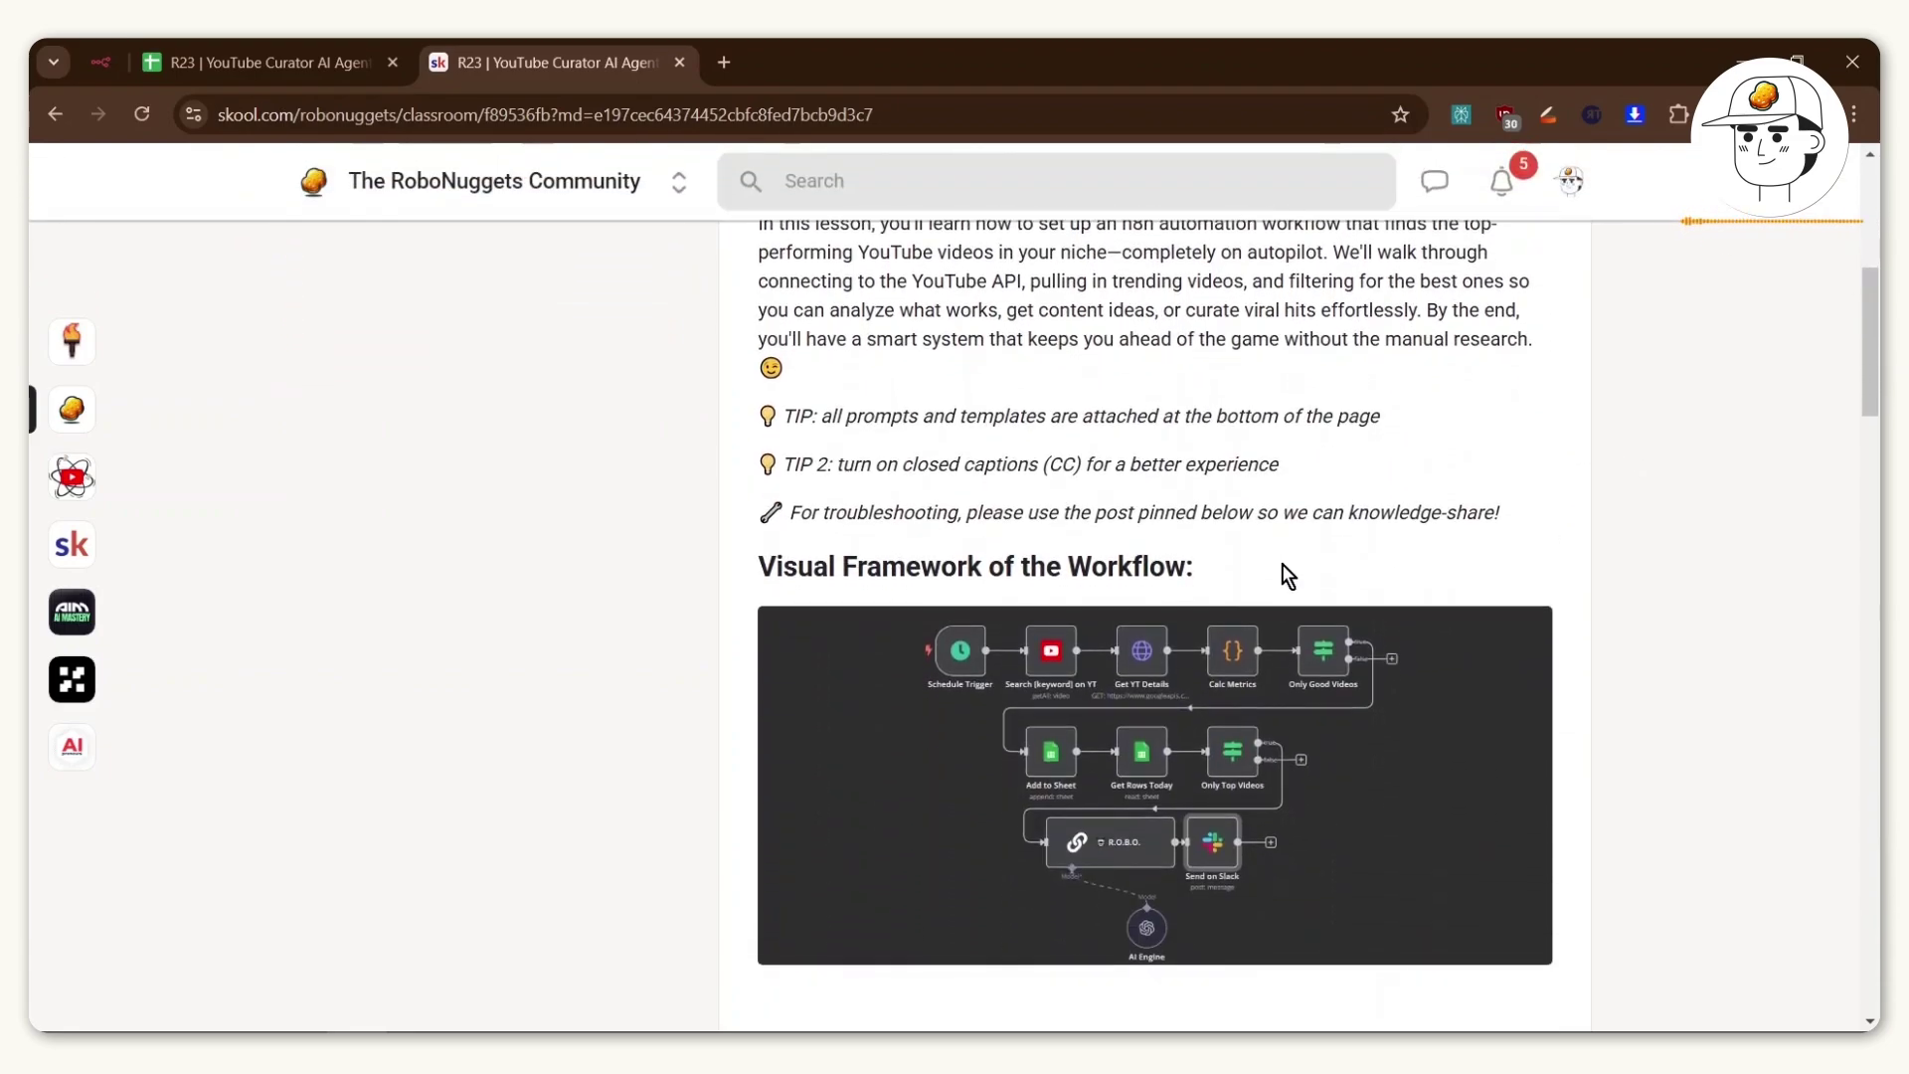
{"action": "scroll", "coordinate": [1368, 634], "scroll_direction": "down", "scroll_amount": 3}
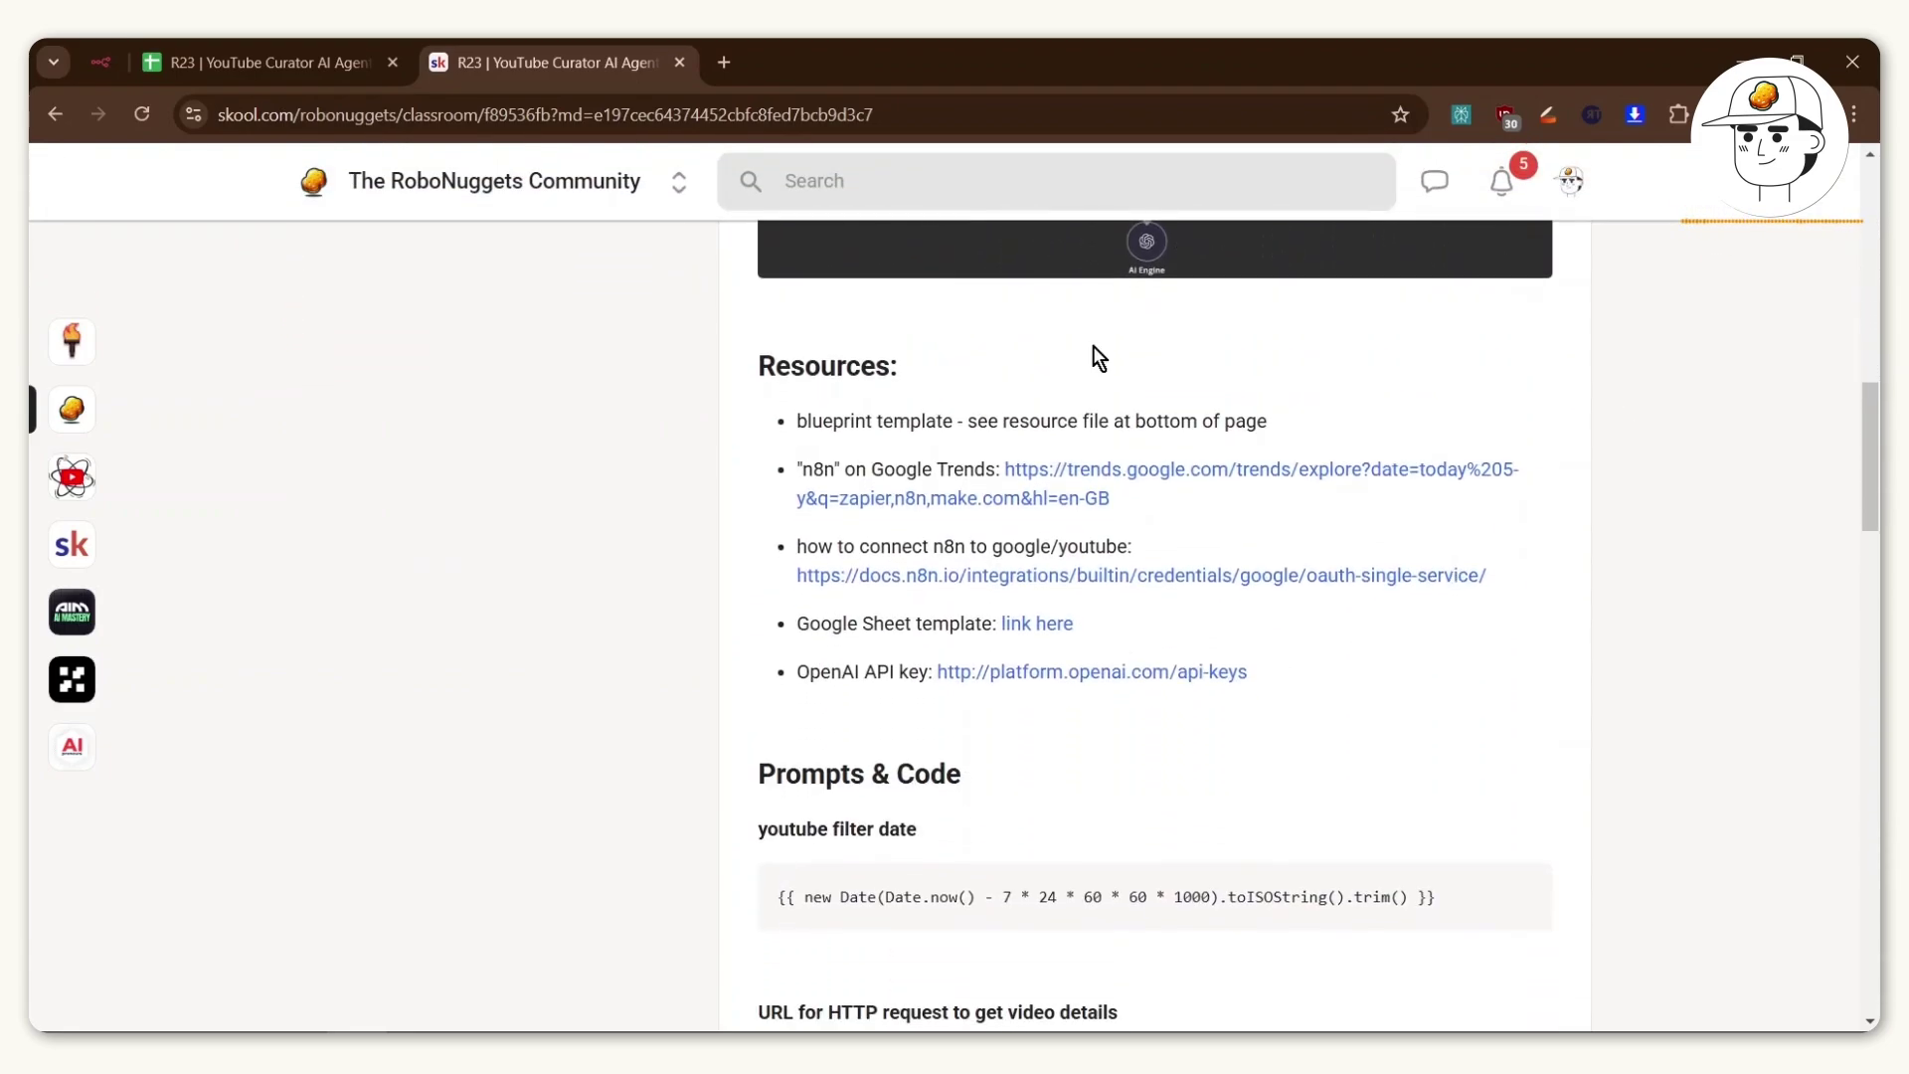
{"action": "scroll", "coordinate": [1399, 484], "scroll_direction": "down", "scroll_amount": 1}
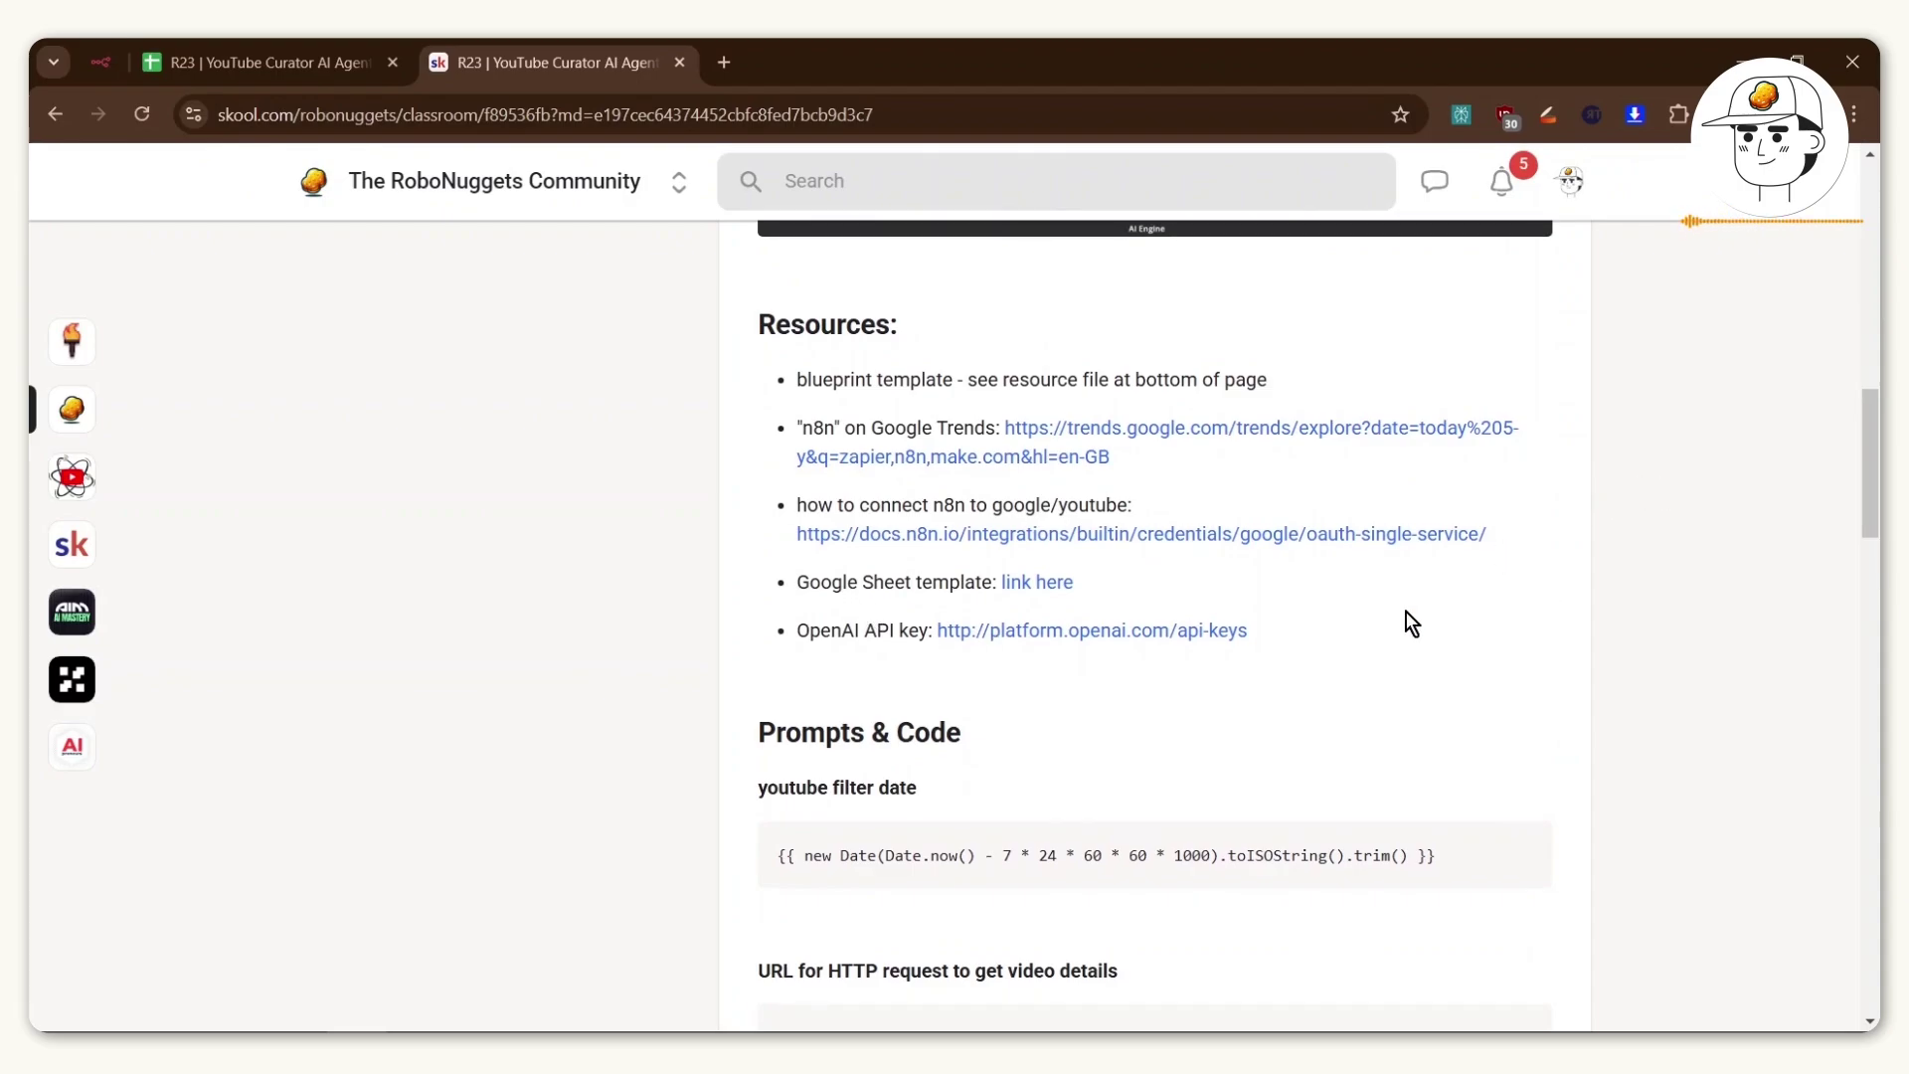
{"action": "scroll", "coordinate": [1406, 617], "scroll_direction": "down", "scroll_amount": 1}
{"action": "scroll", "coordinate": [1392, 640], "scroll_direction": "down", "scroll_amount": 1}
{"action": "key", "text": "ctrl+plus"}
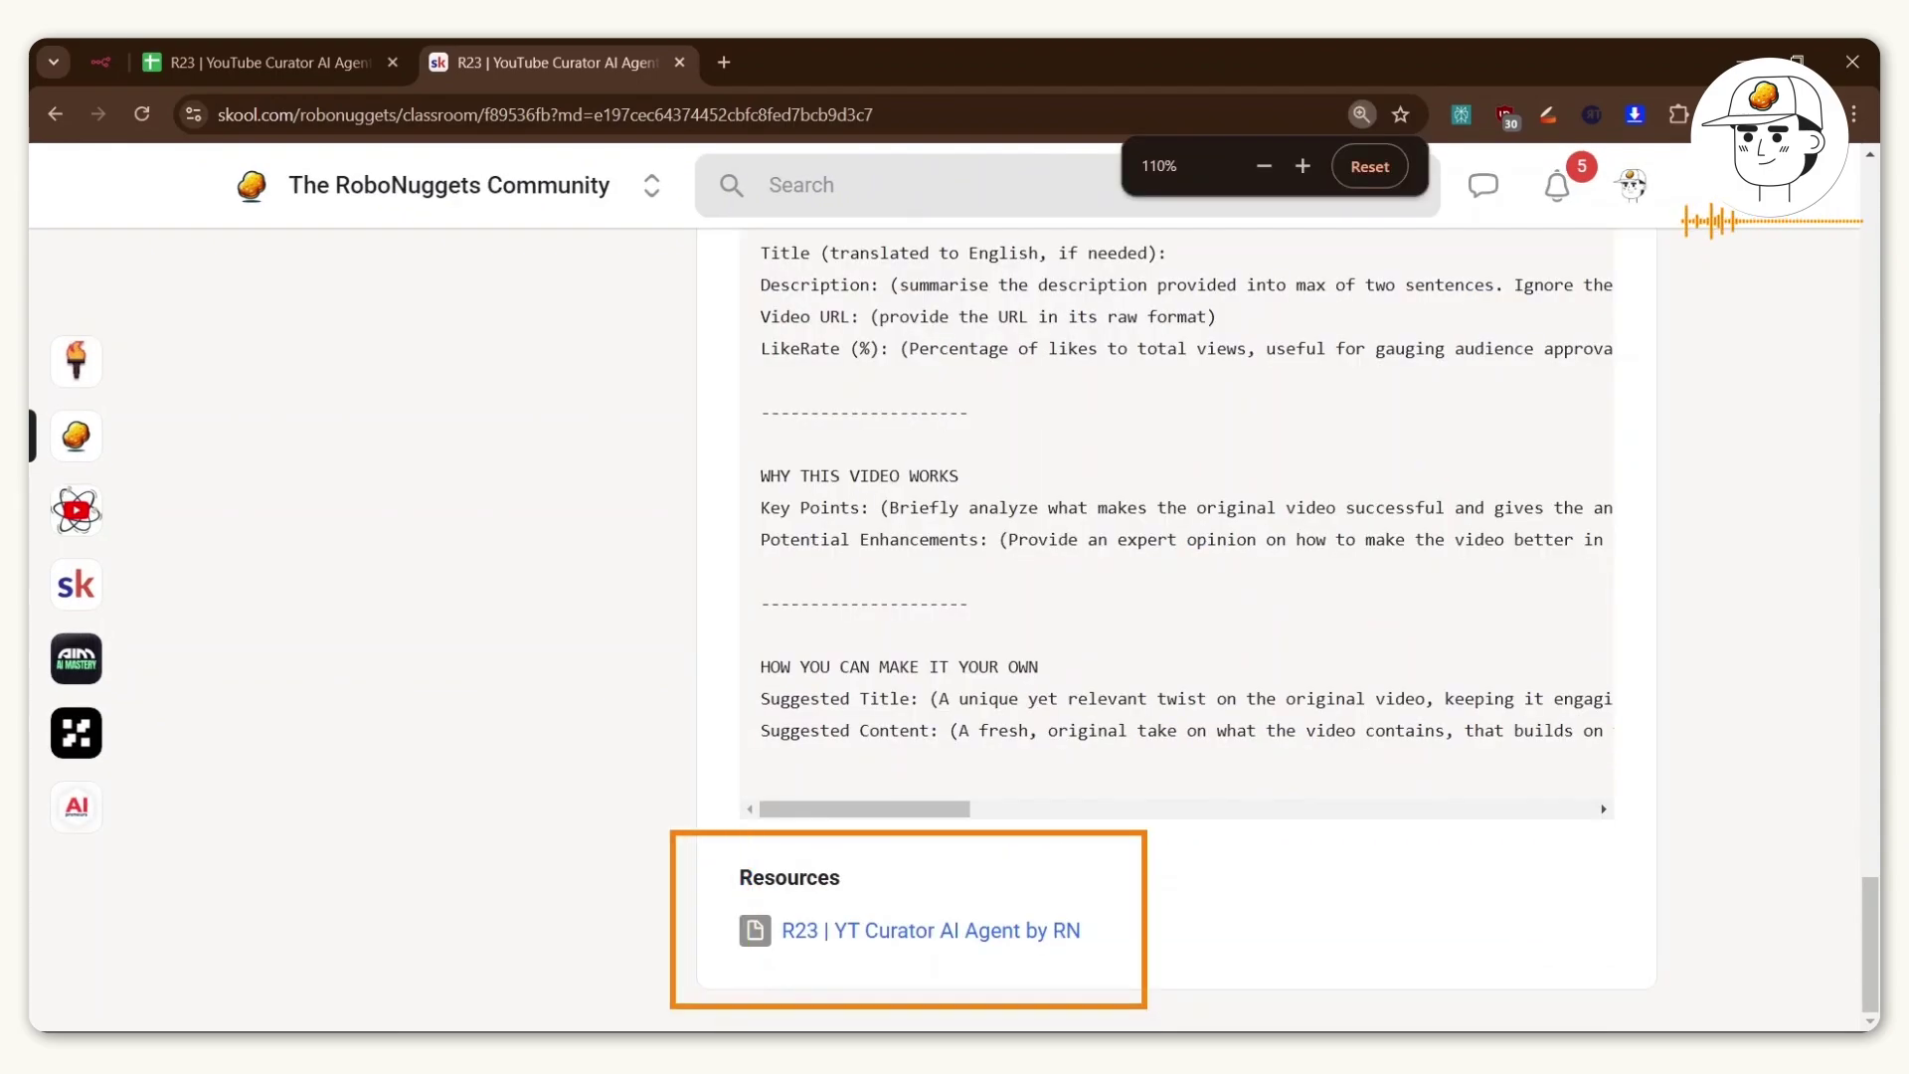
Get the R23 | YT Curator AI Agent by RN resource file and start a file import in a new n8n workflow.
{"action": "left_click", "coordinate": [931, 930]}
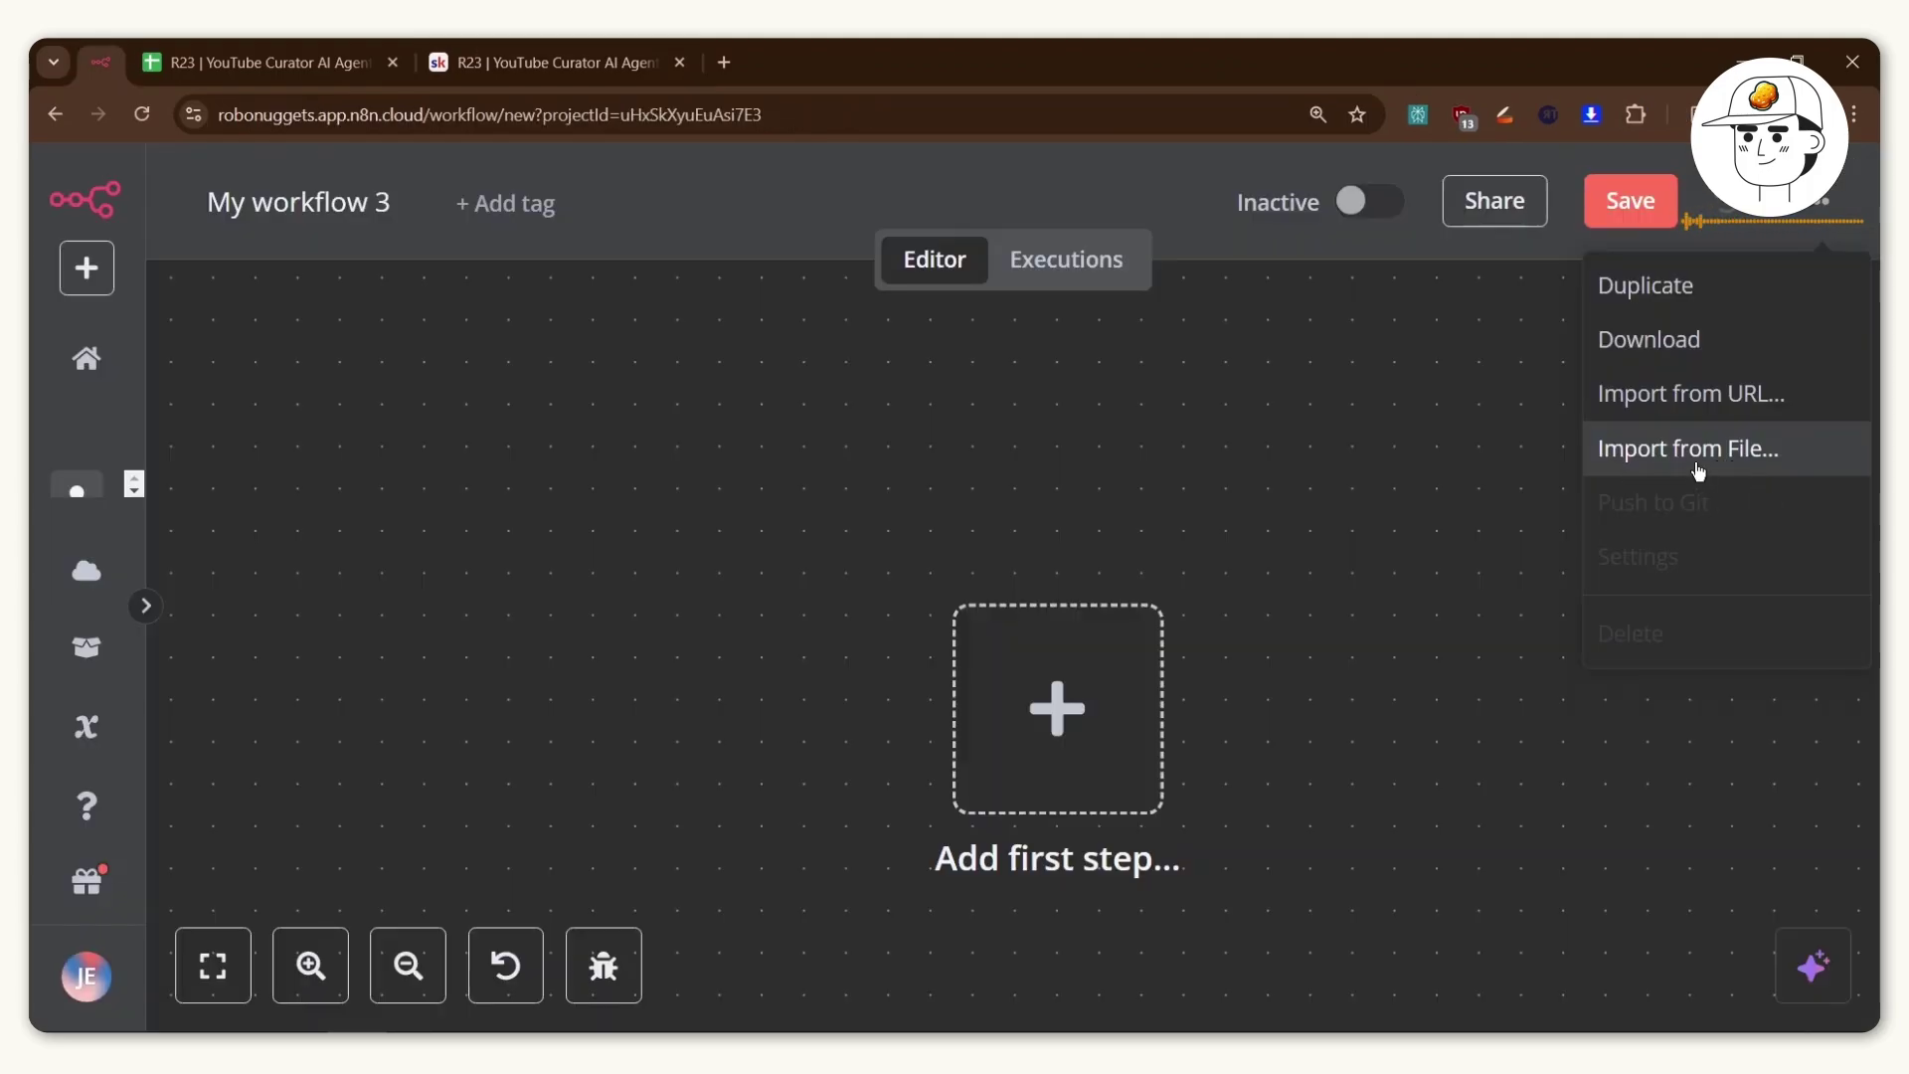
{"action": "left_click", "coordinate": [1698, 471]}
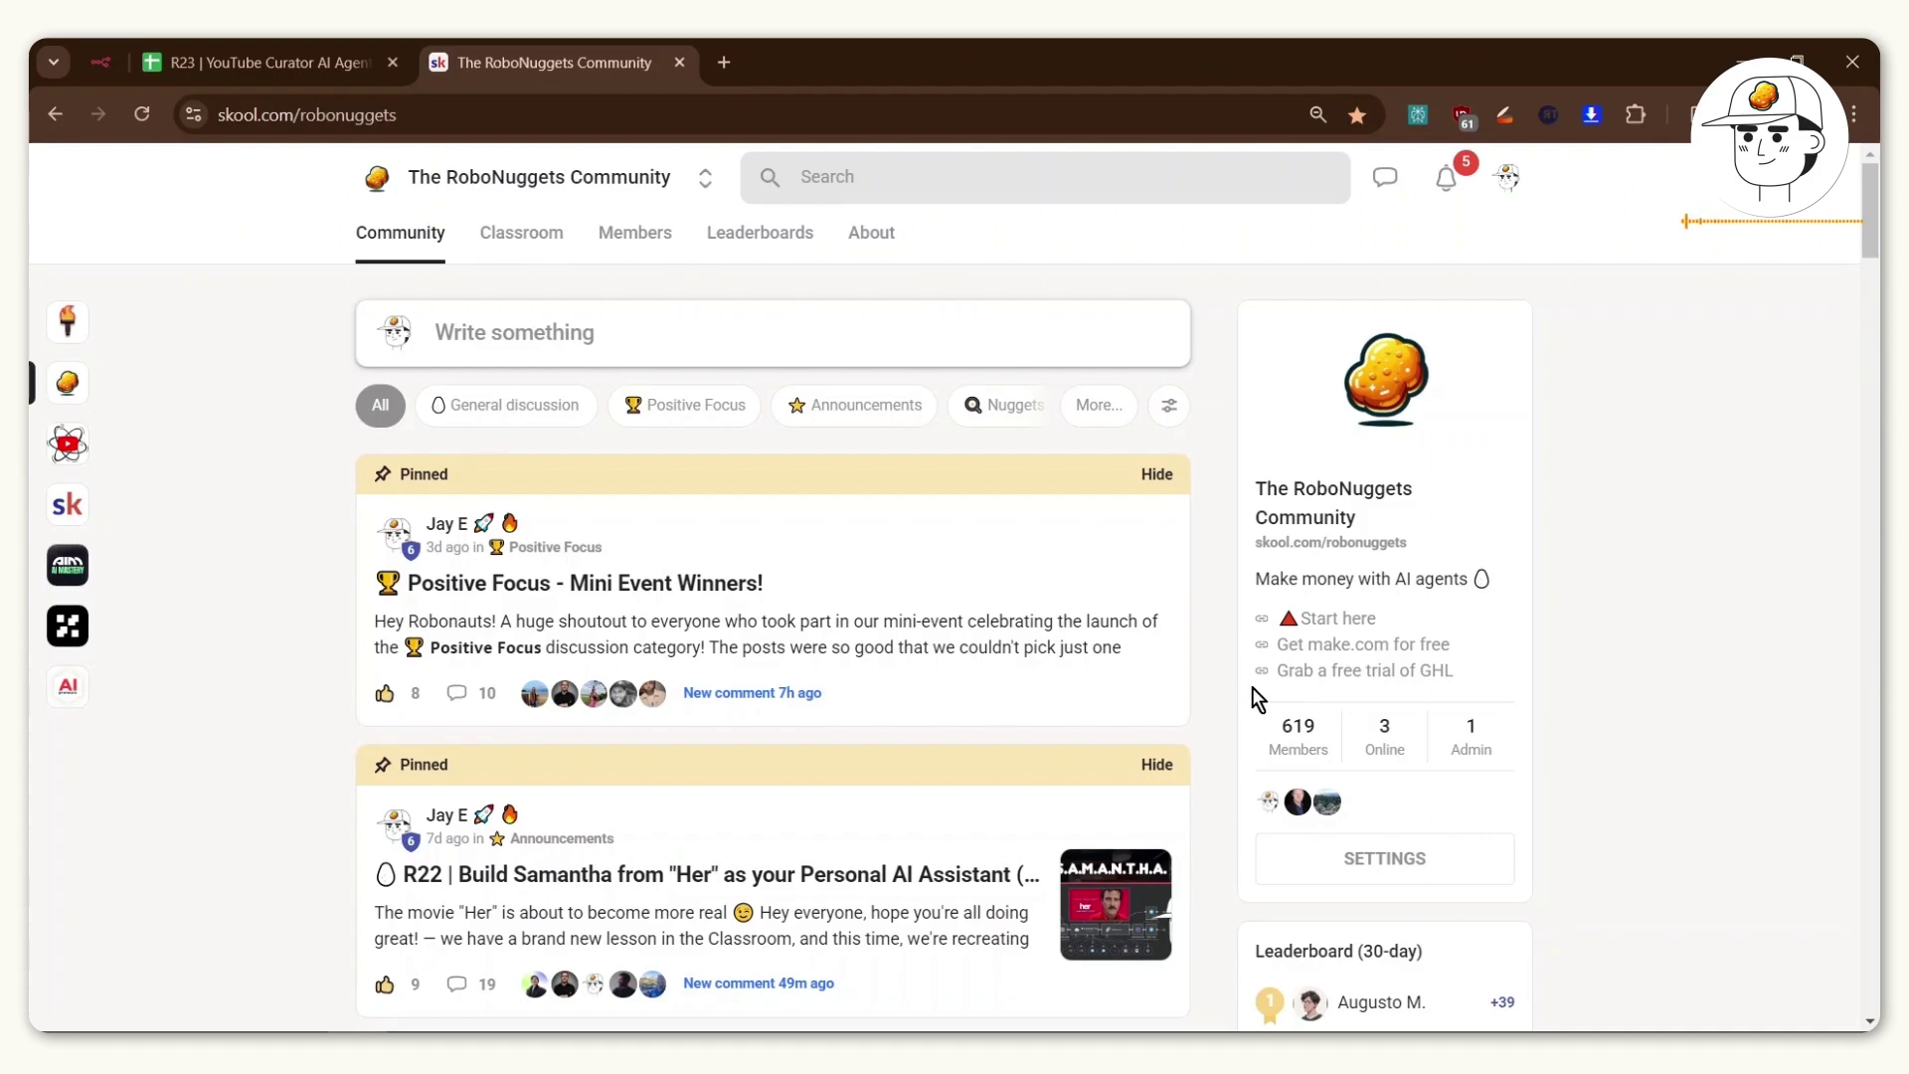
Browse the RoboNuggets Community's classroom lessons and its About page on Skool.
{"action": "left_click_drag", "start_coordinate": [1249, 580], "coordinate": [1510, 596]}
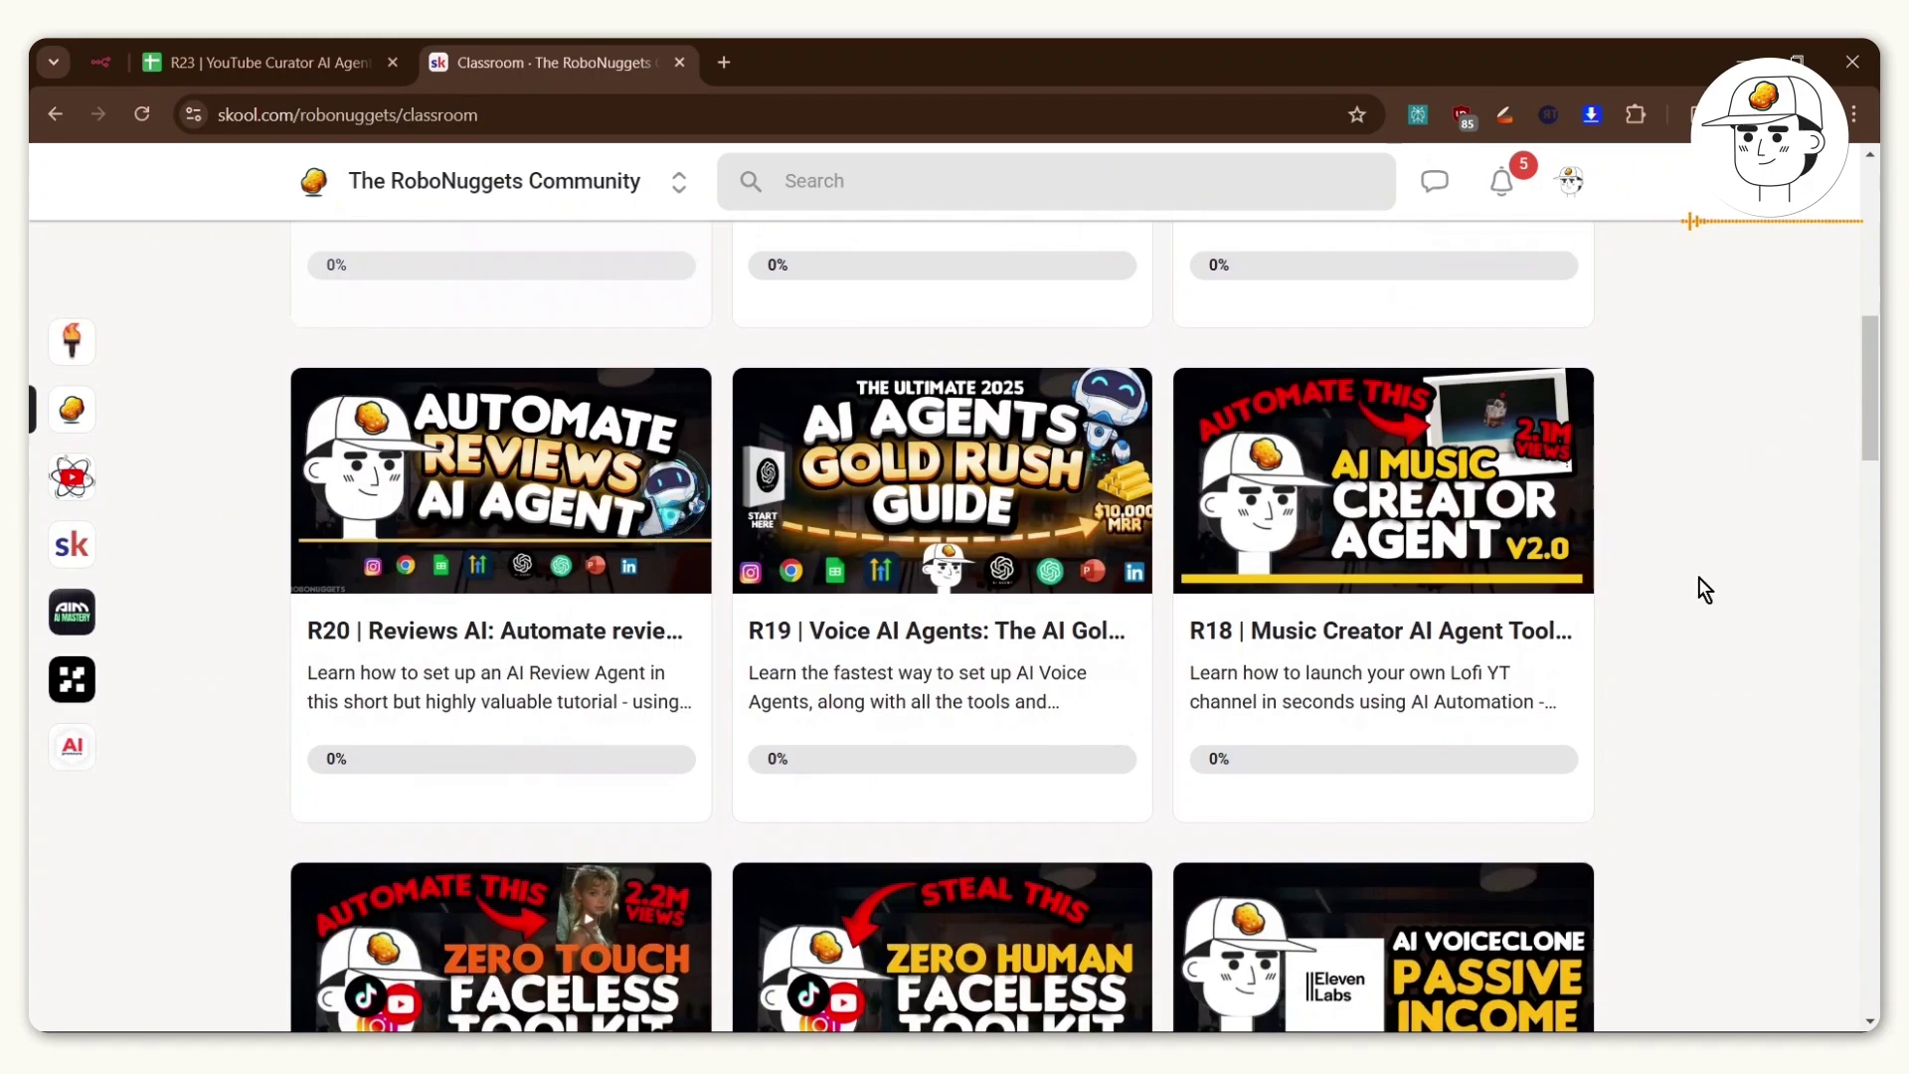
{"action": "scroll", "coordinate": [1703, 554], "scroll_direction": "down", "scroll_amount": 2}
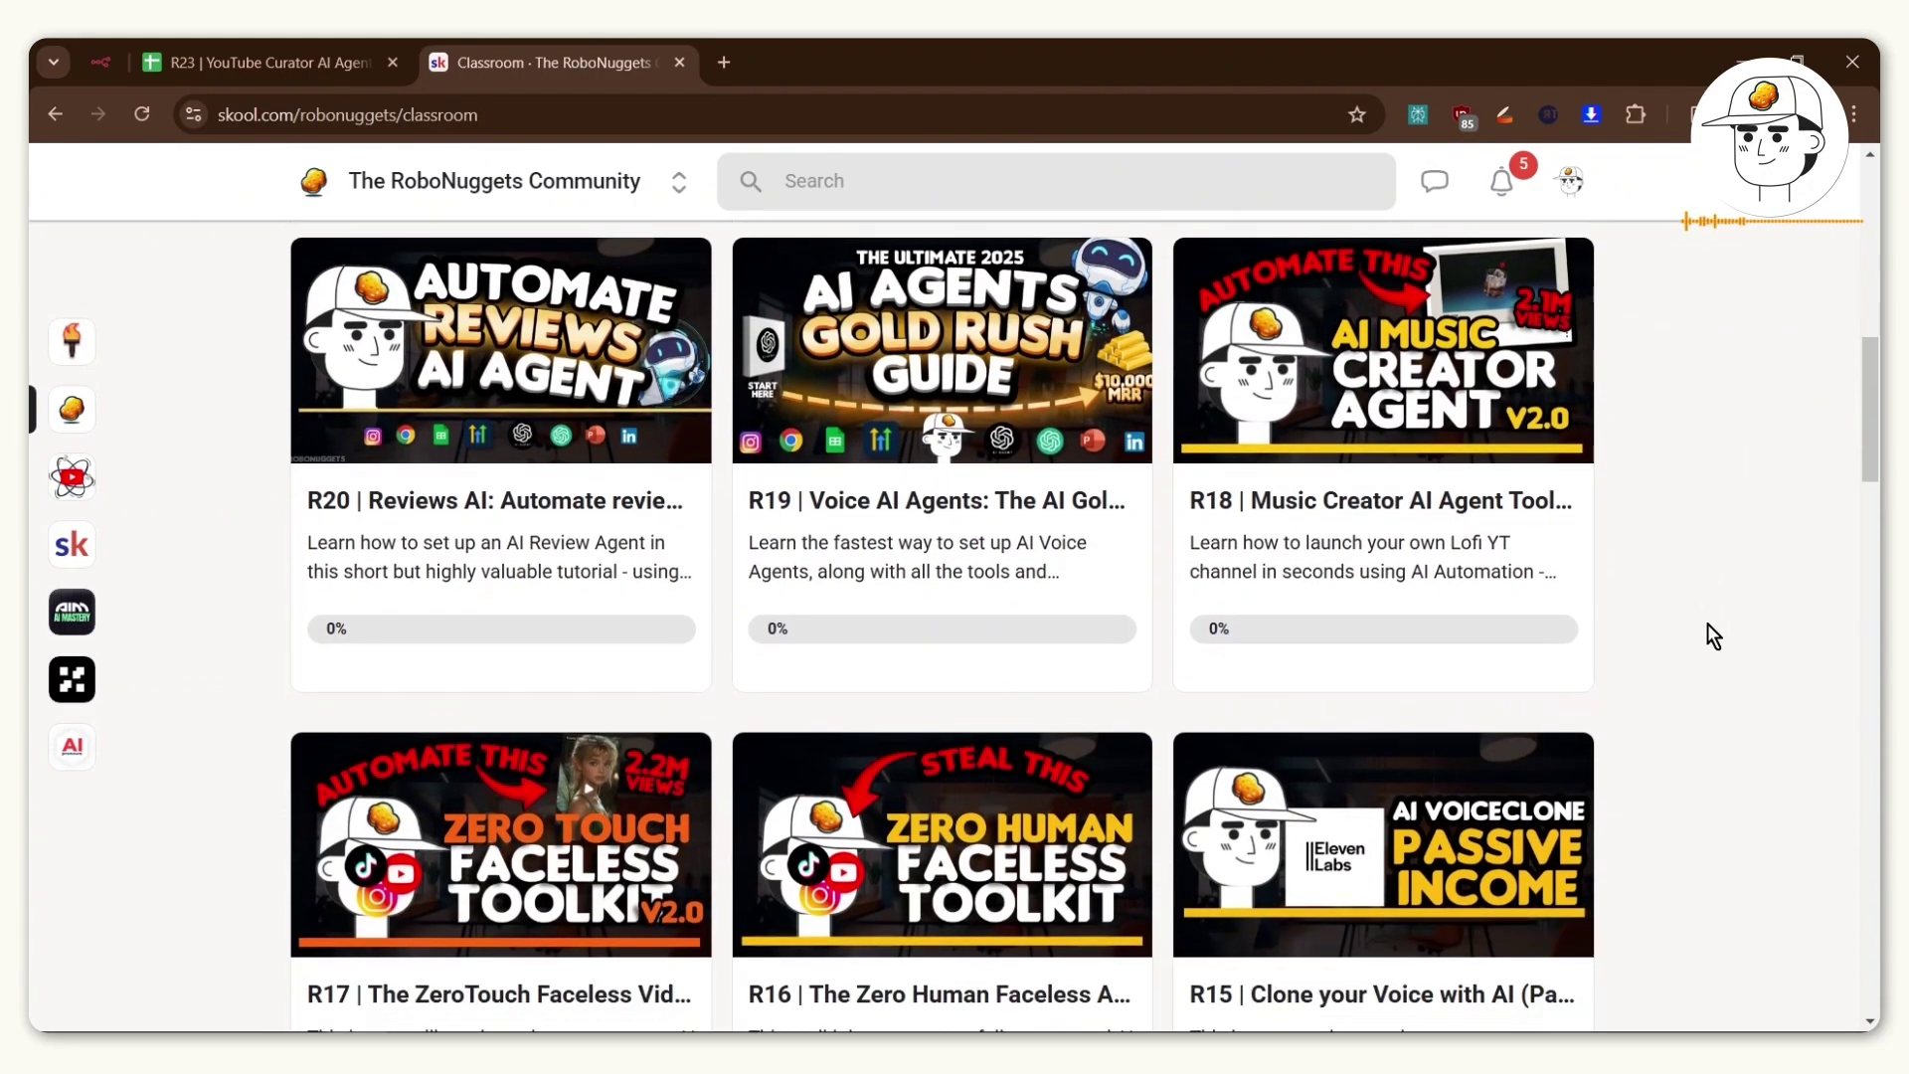
{"action": "scroll", "coordinate": [1708, 644], "scroll_direction": "down", "scroll_amount": 2}
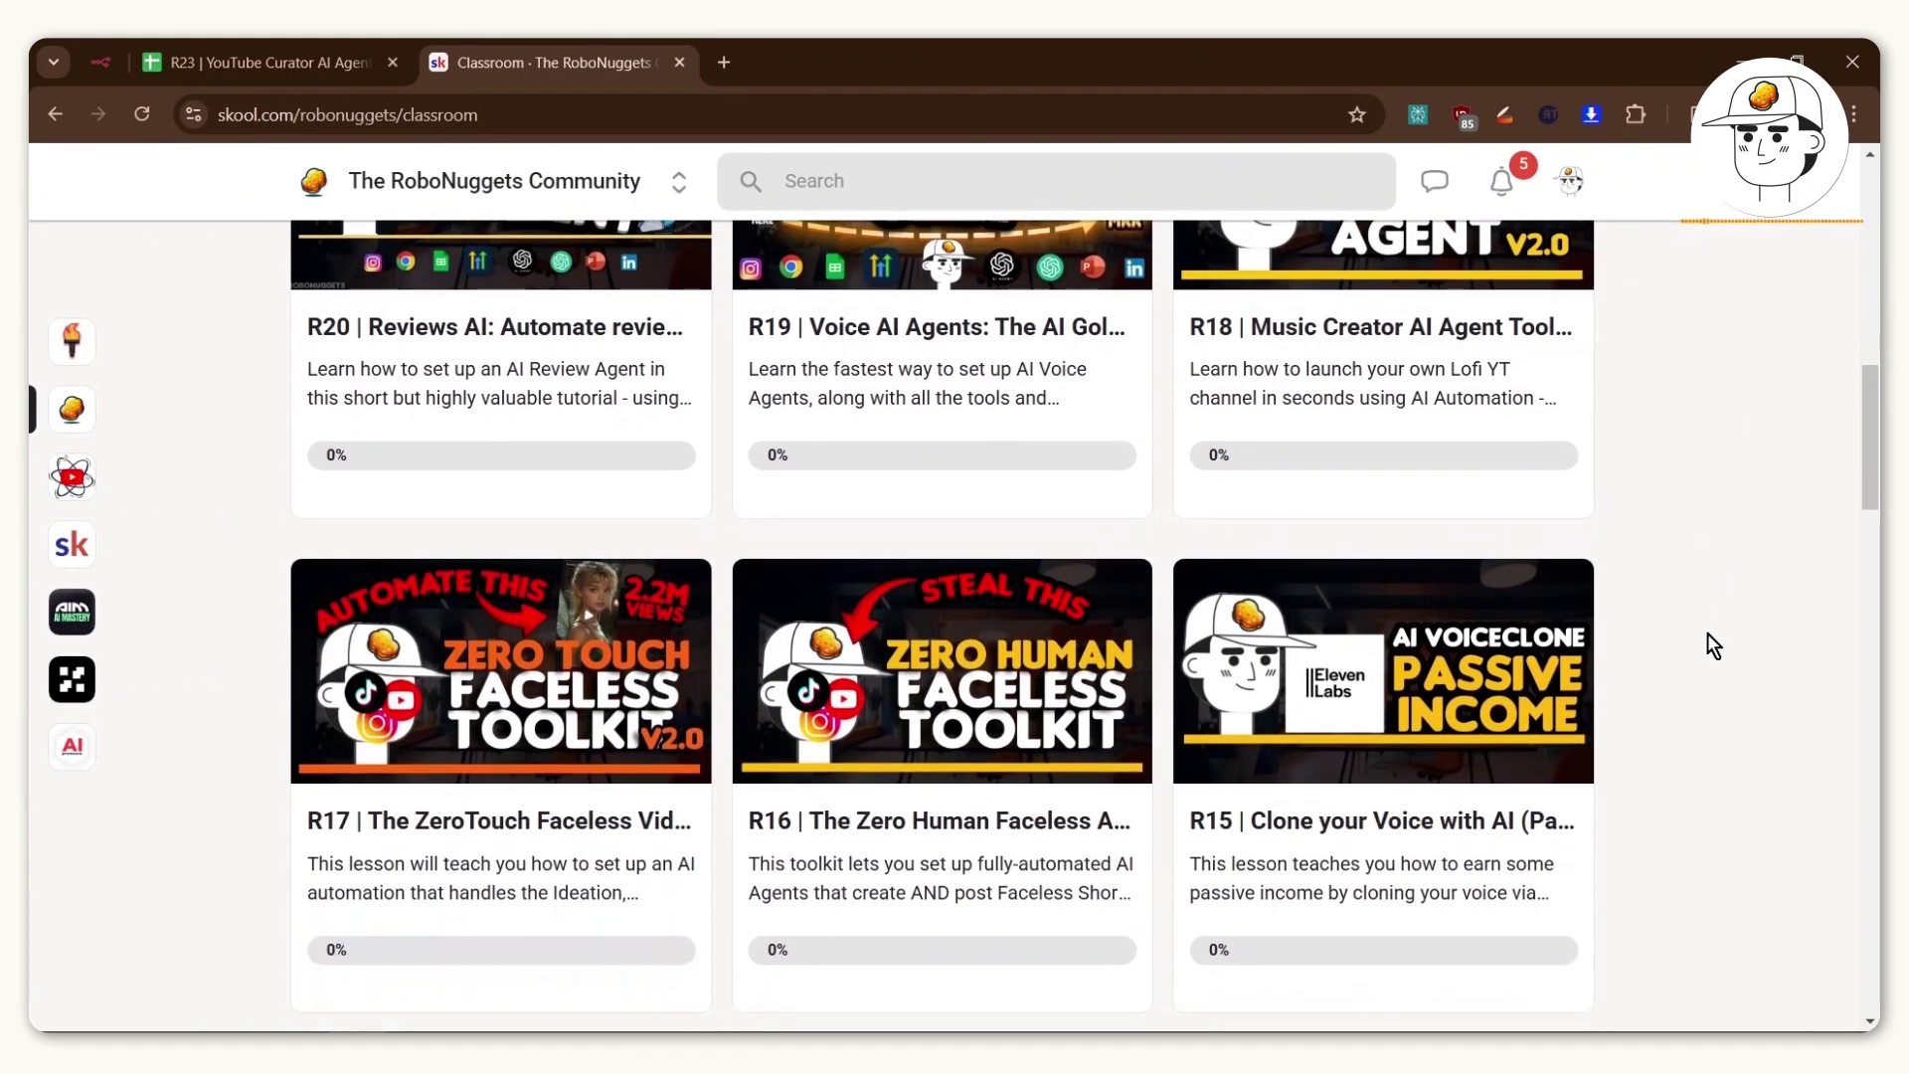
{"action": "scroll", "coordinate": [1708, 636], "scroll_direction": "down", "scroll_amount": 3}
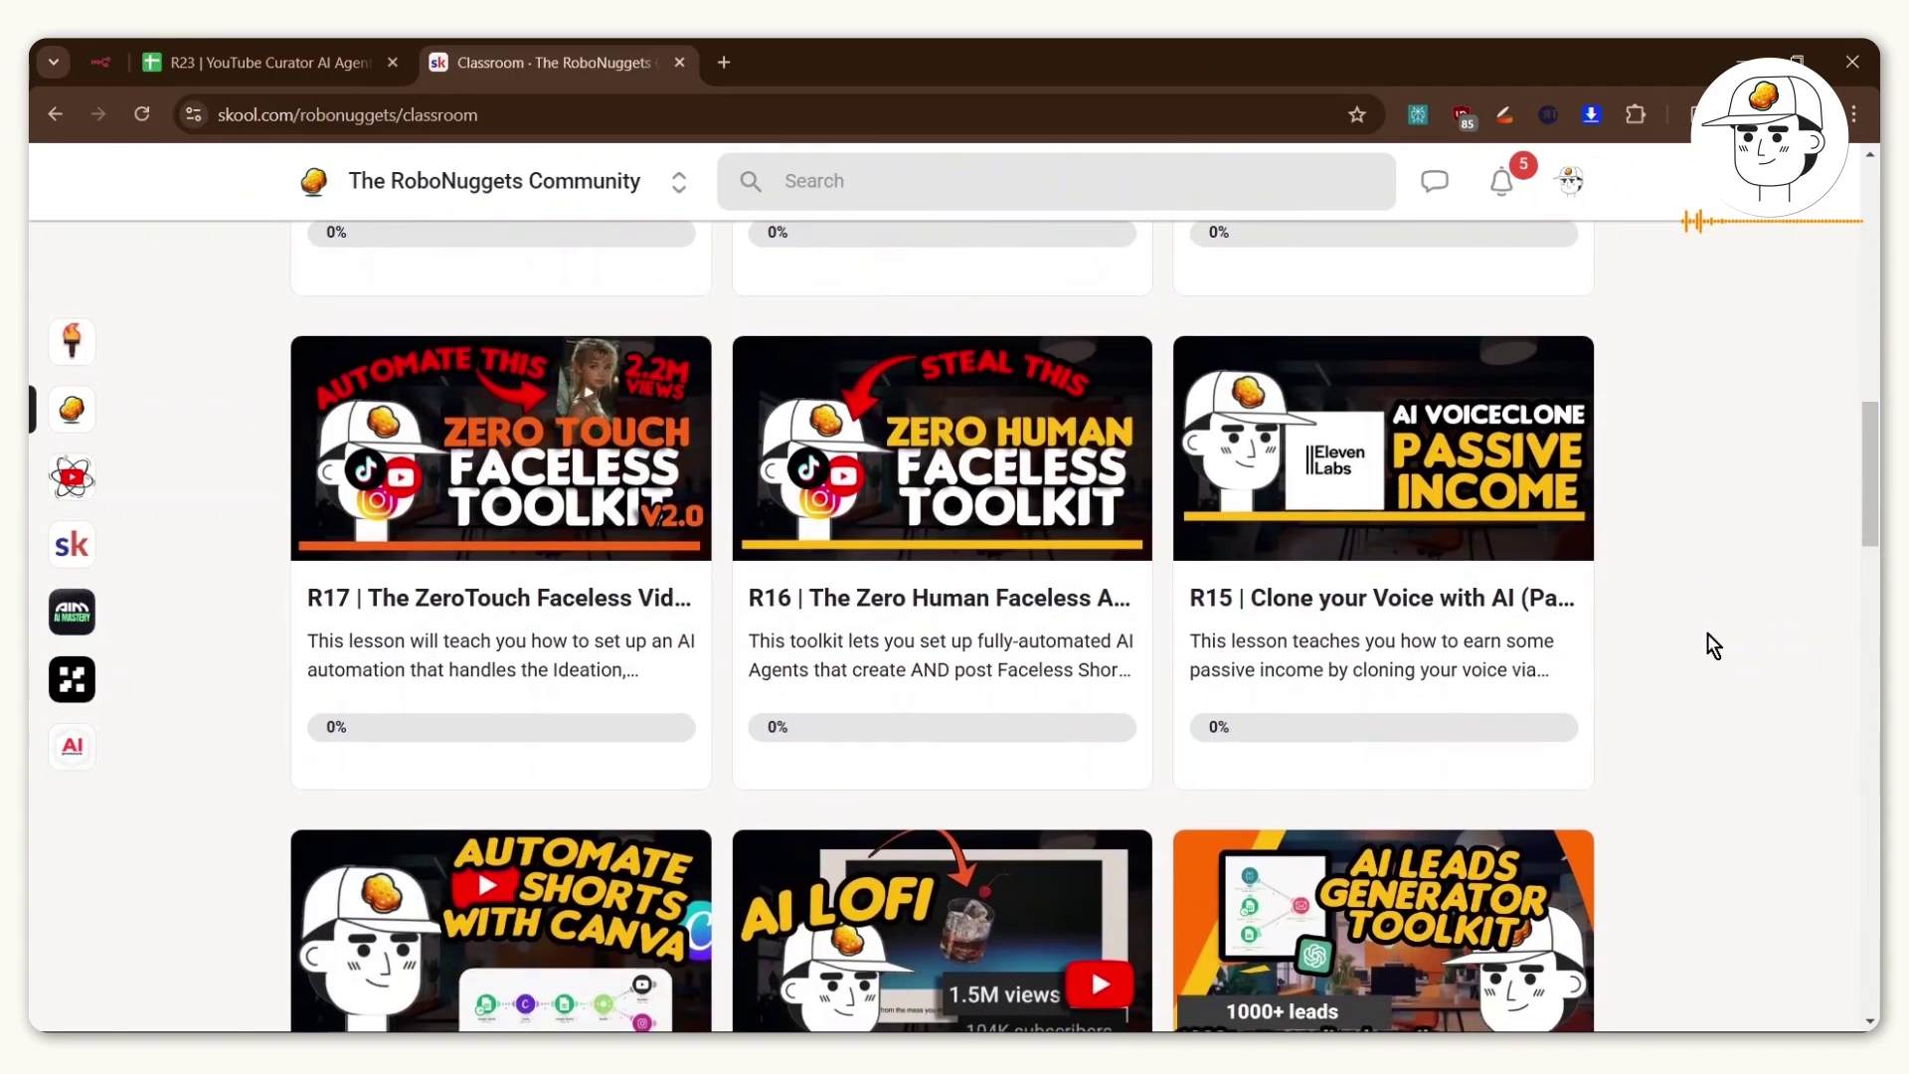
{"action": "scroll", "coordinate": [1709, 644], "scroll_direction": "down", "scroll_amount": 2}
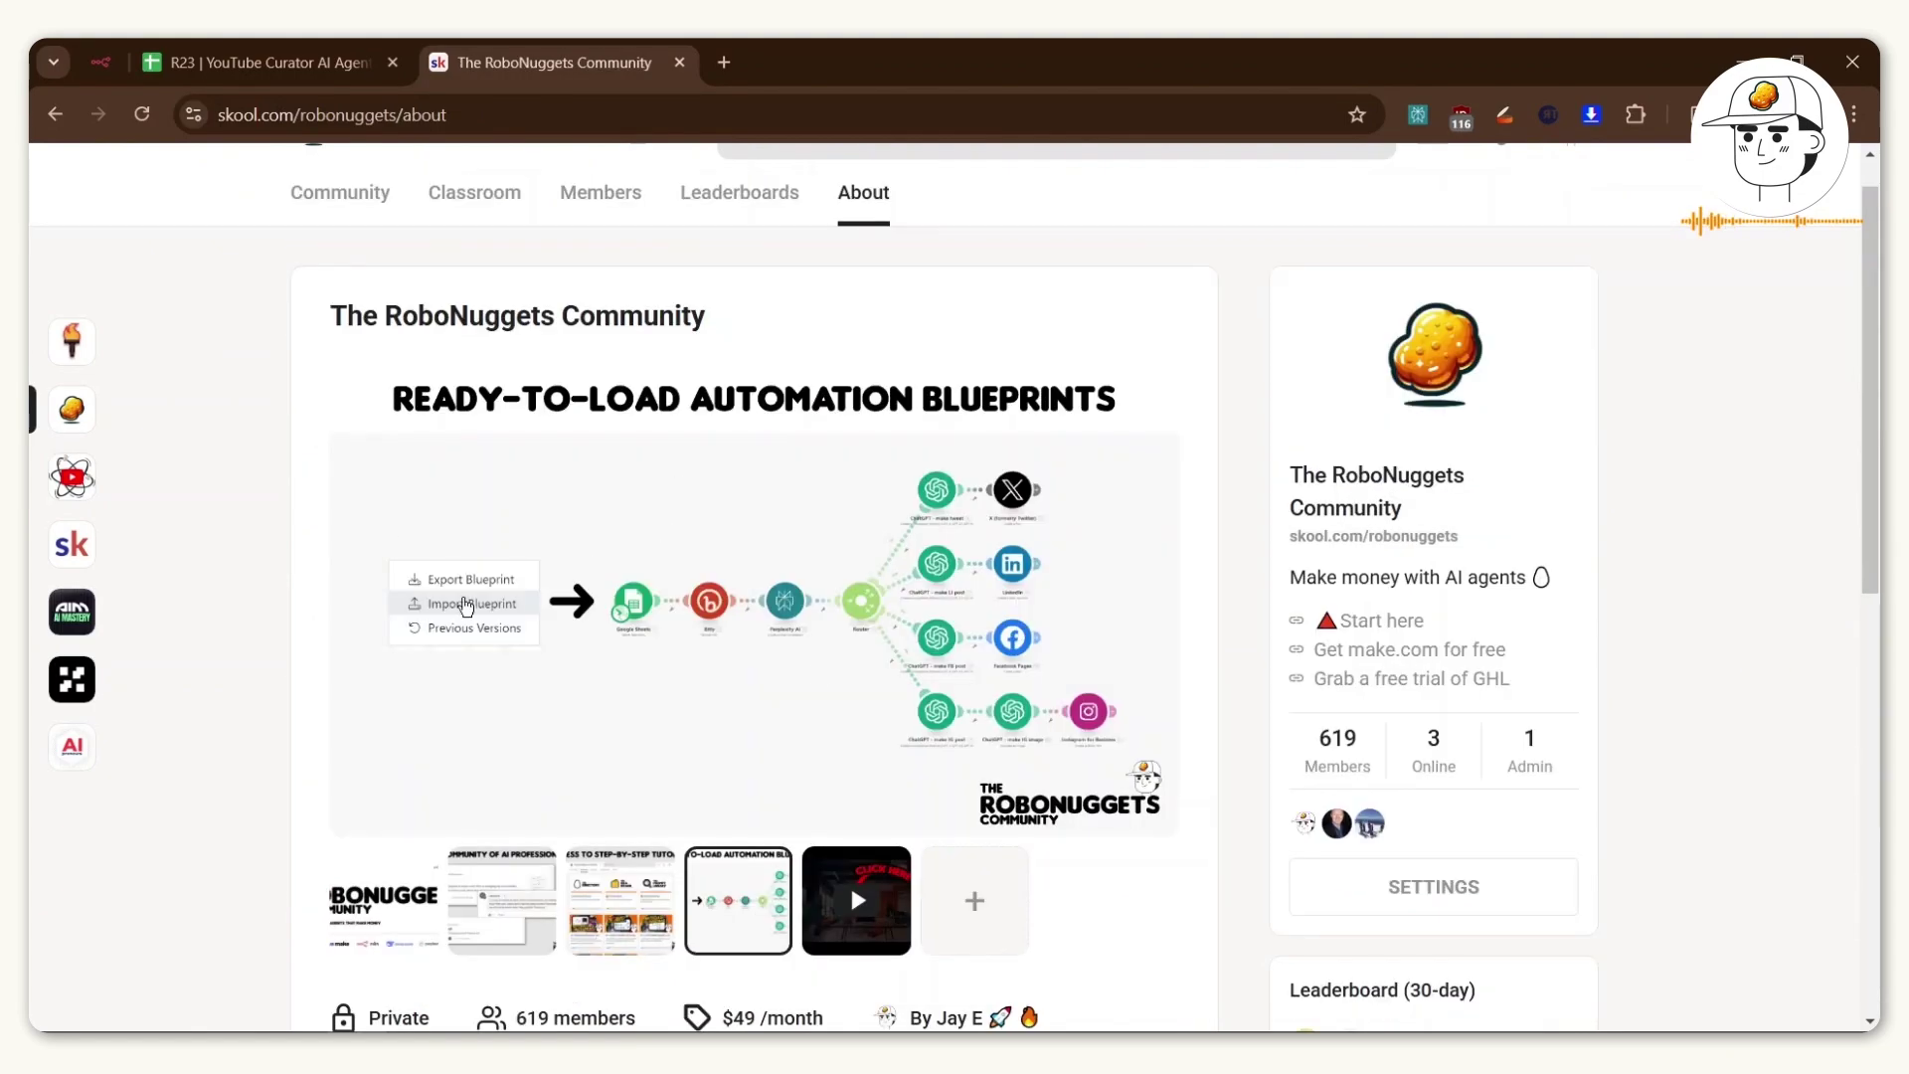
{"action": "key", "text": "ctrl+plus"}
{"action": "key", "text": "ctrl+plus"}
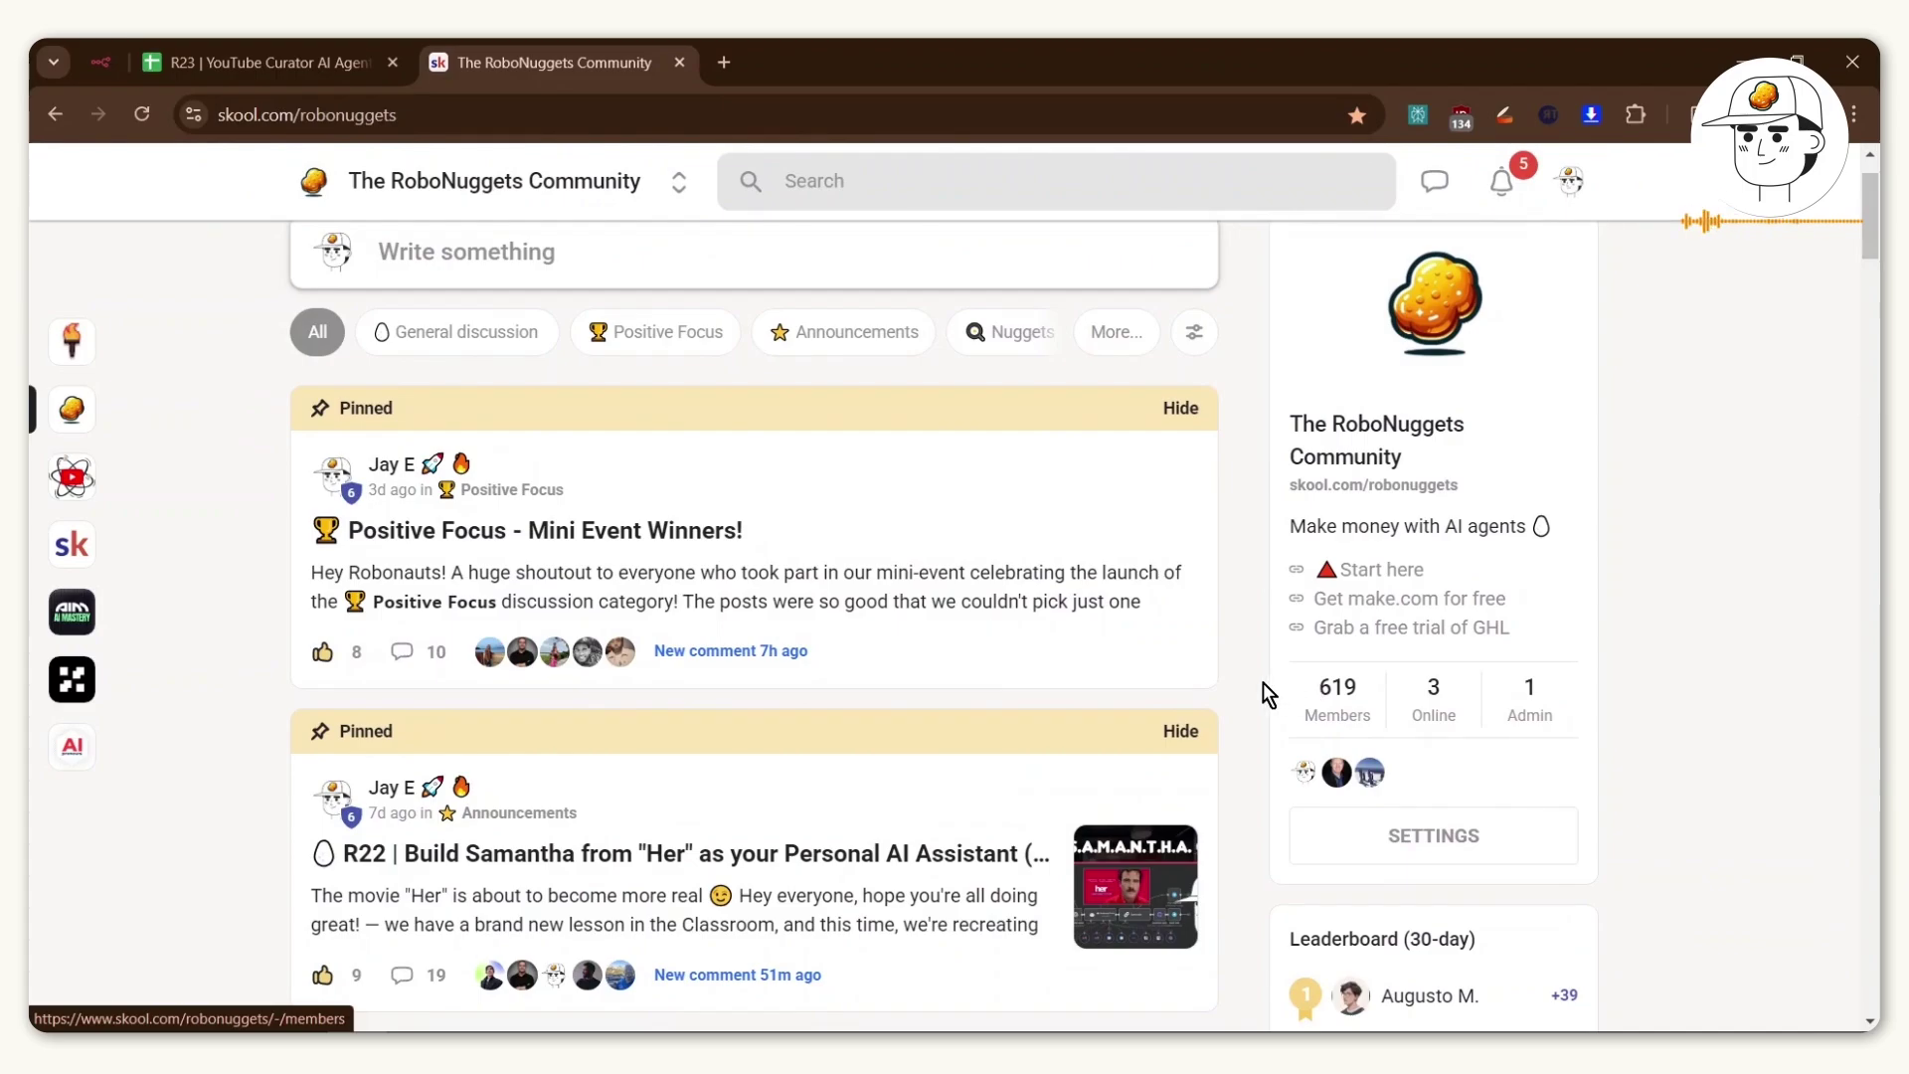
Filter the community feed to the Positive Focus category and look through the members' posts.
{"action": "scroll", "coordinate": [1262, 693], "scroll_direction": "down", "scroll_amount": 1}
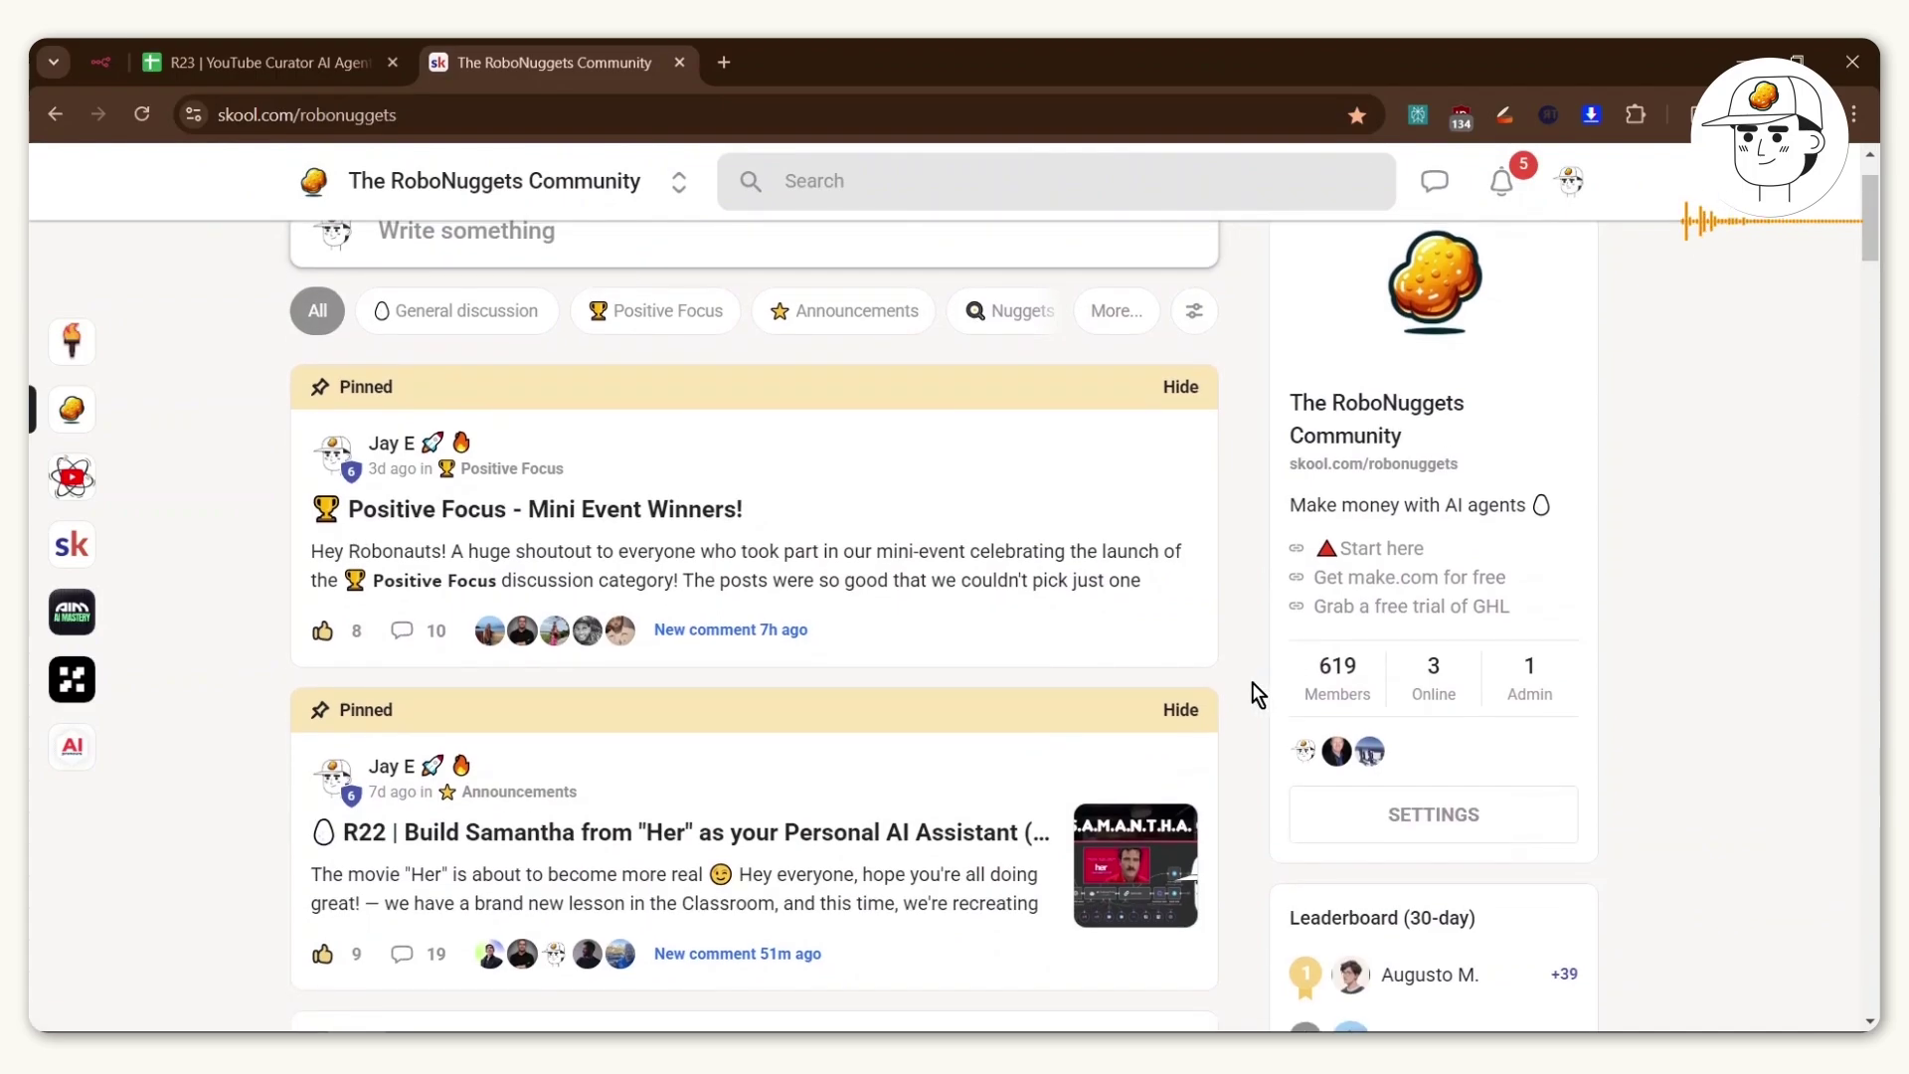
{"action": "left_click", "coordinate": [656, 310]}
{"action": "scroll", "coordinate": [197, 670], "scroll_direction": "down", "scroll_amount": 3}
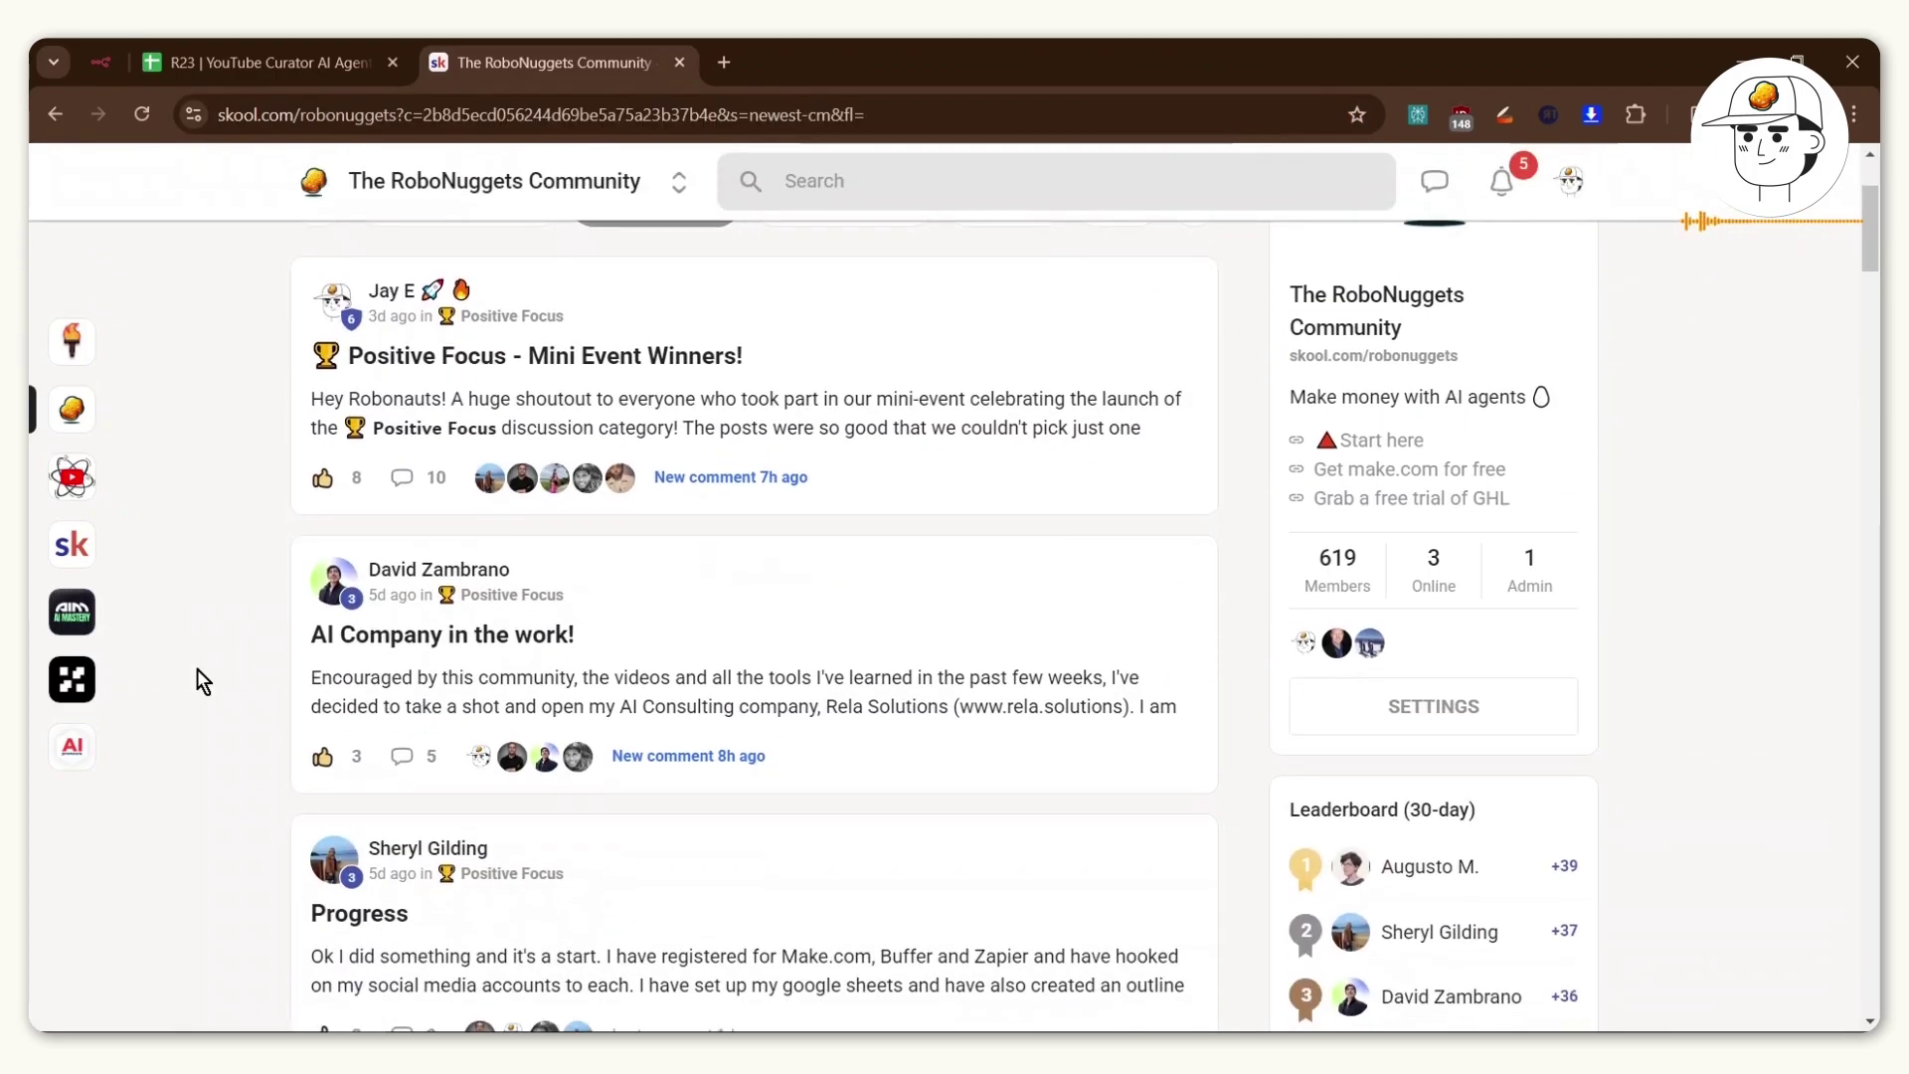
{"action": "scroll", "coordinate": [215, 660], "scroll_direction": "down", "scroll_amount": 3}
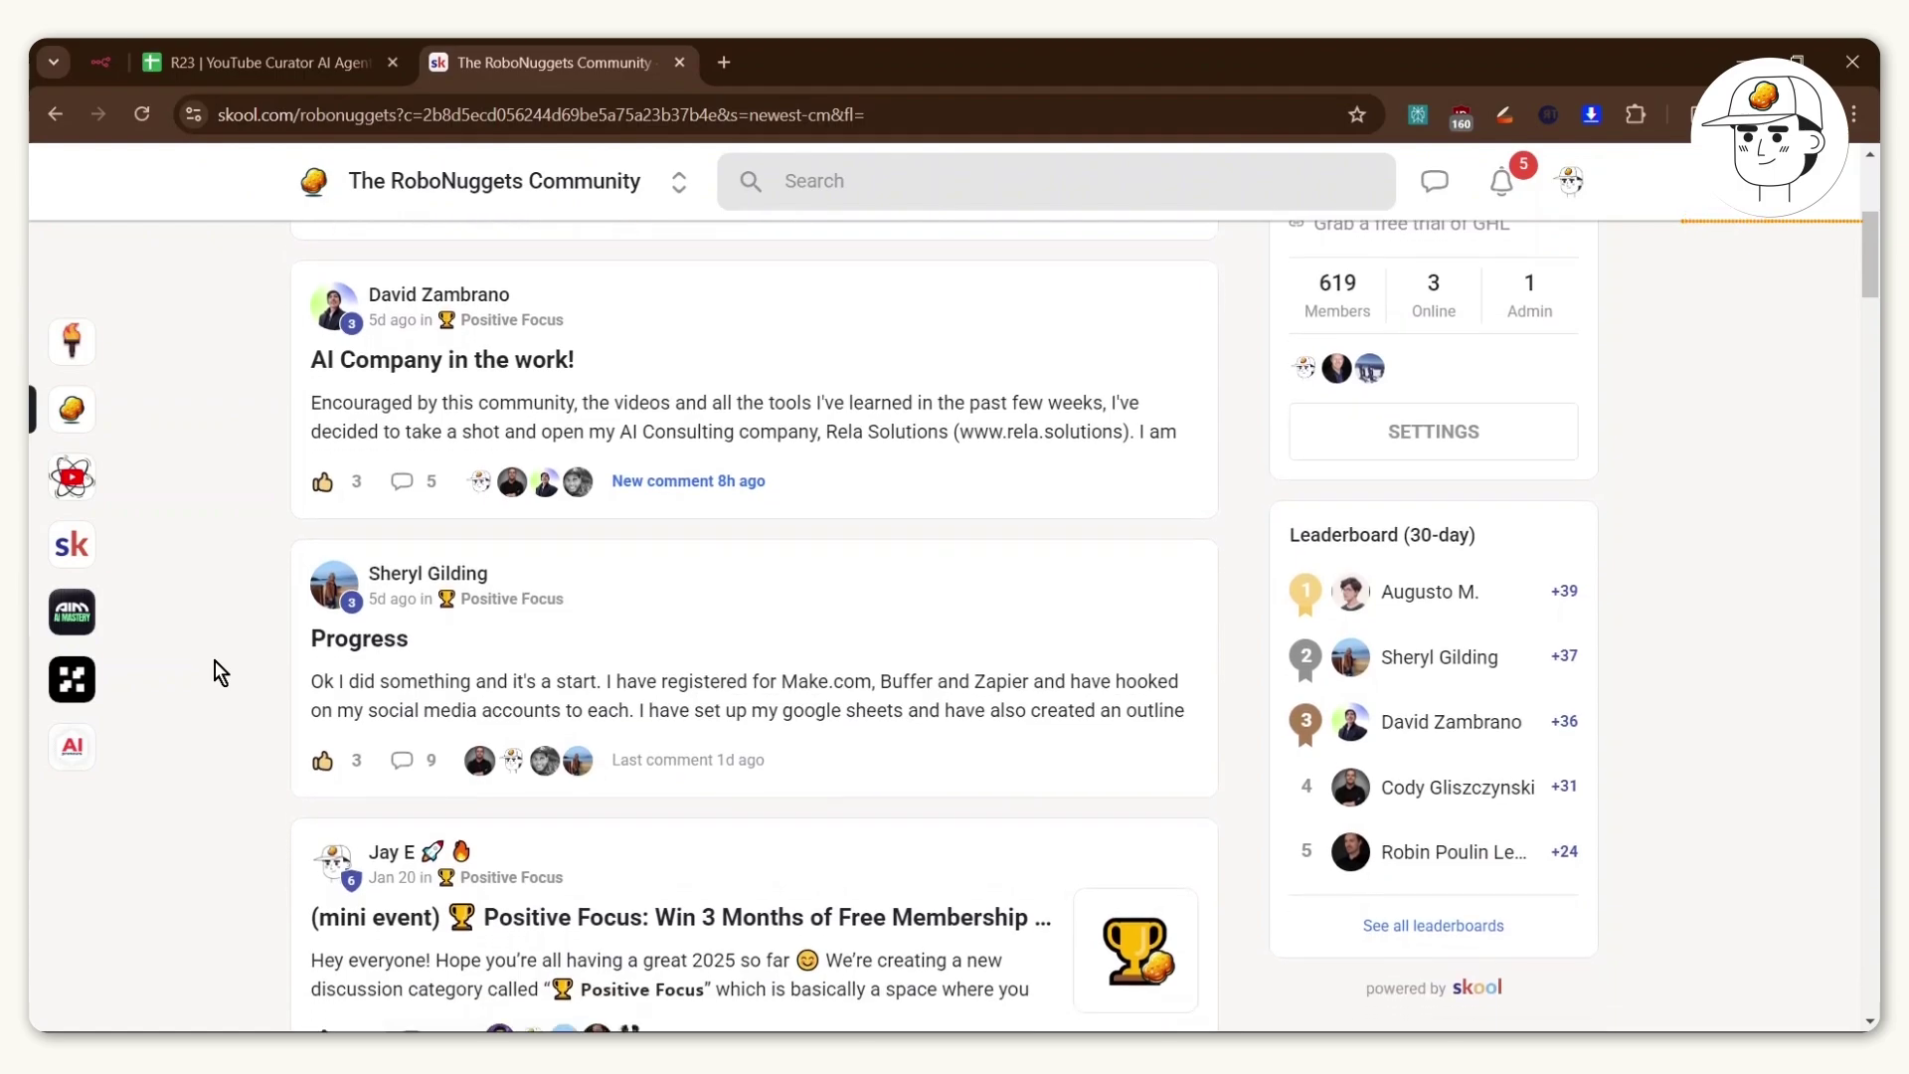
{"action": "scroll", "coordinate": [215, 661], "scroll_direction": "down", "scroll_amount": 10}
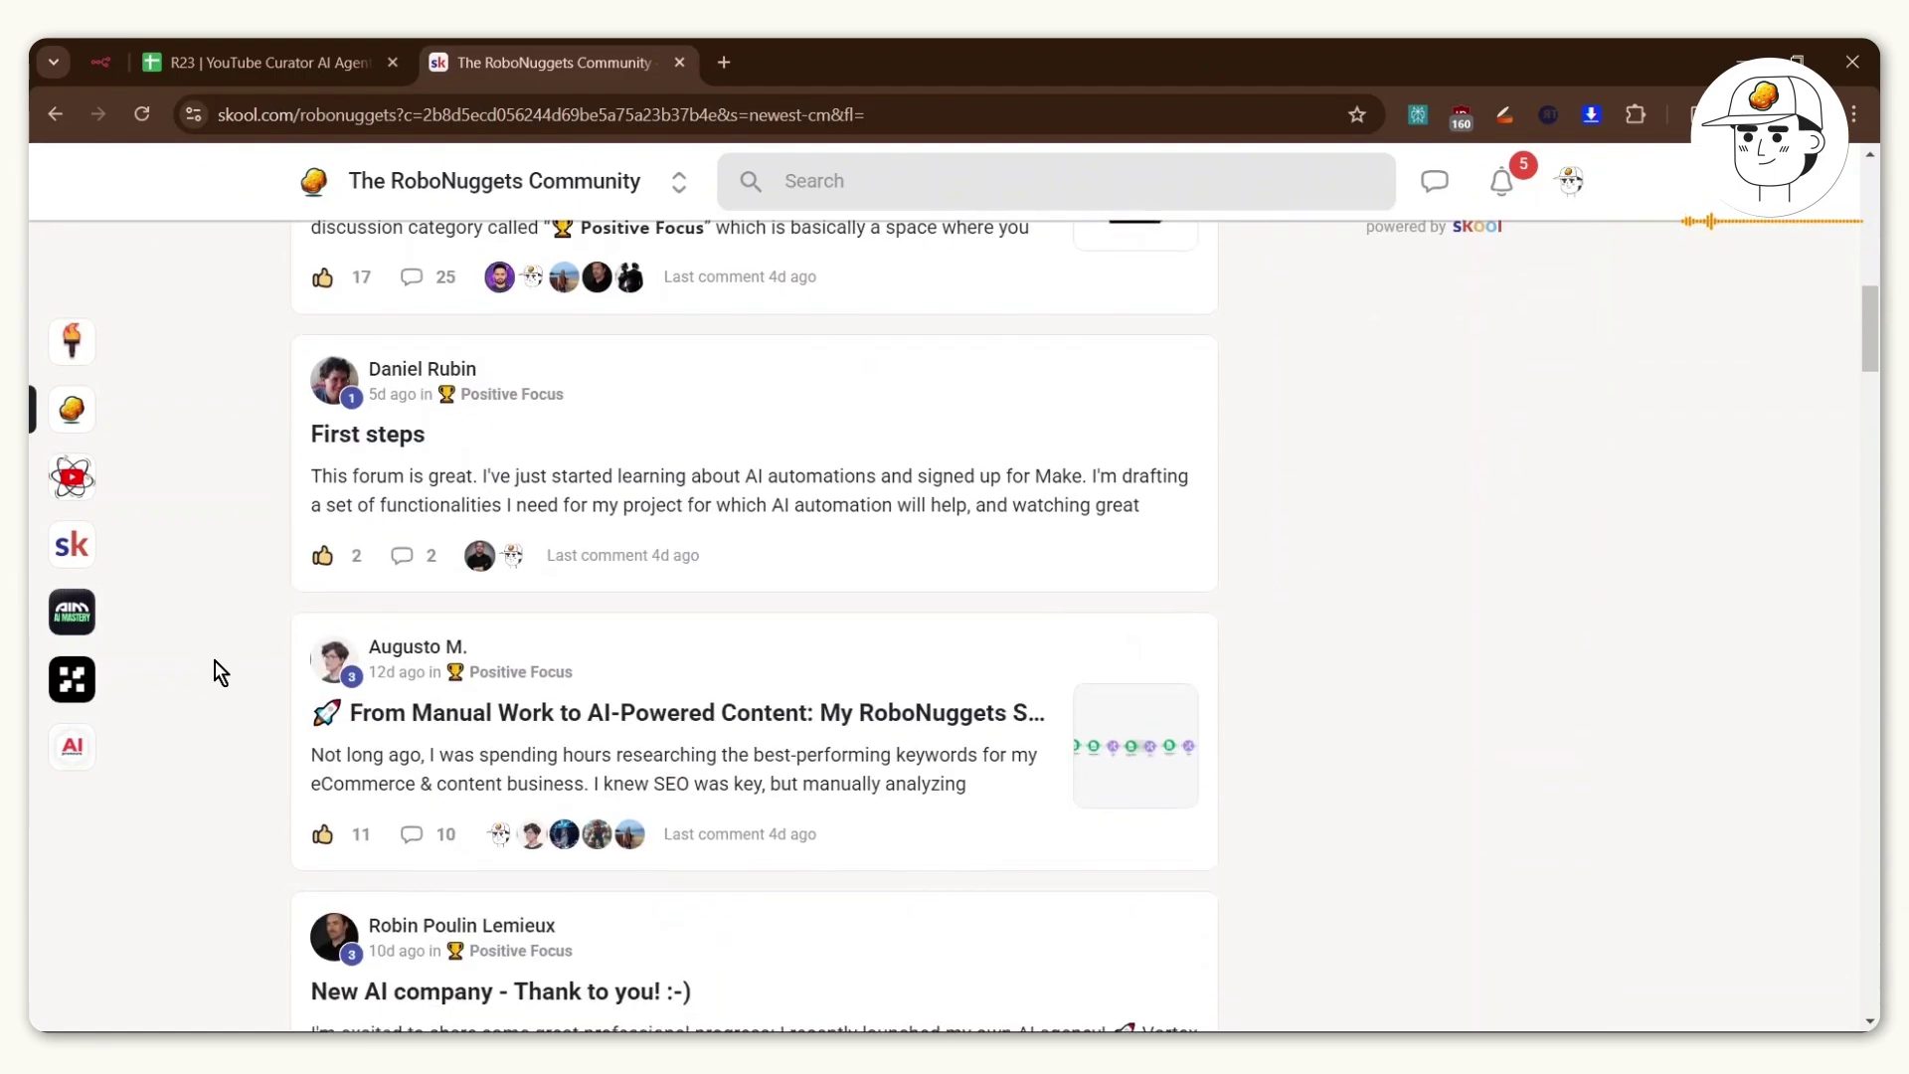
{"action": "scroll", "coordinate": [215, 660], "scroll_direction": "down", "scroll_amount": 2}
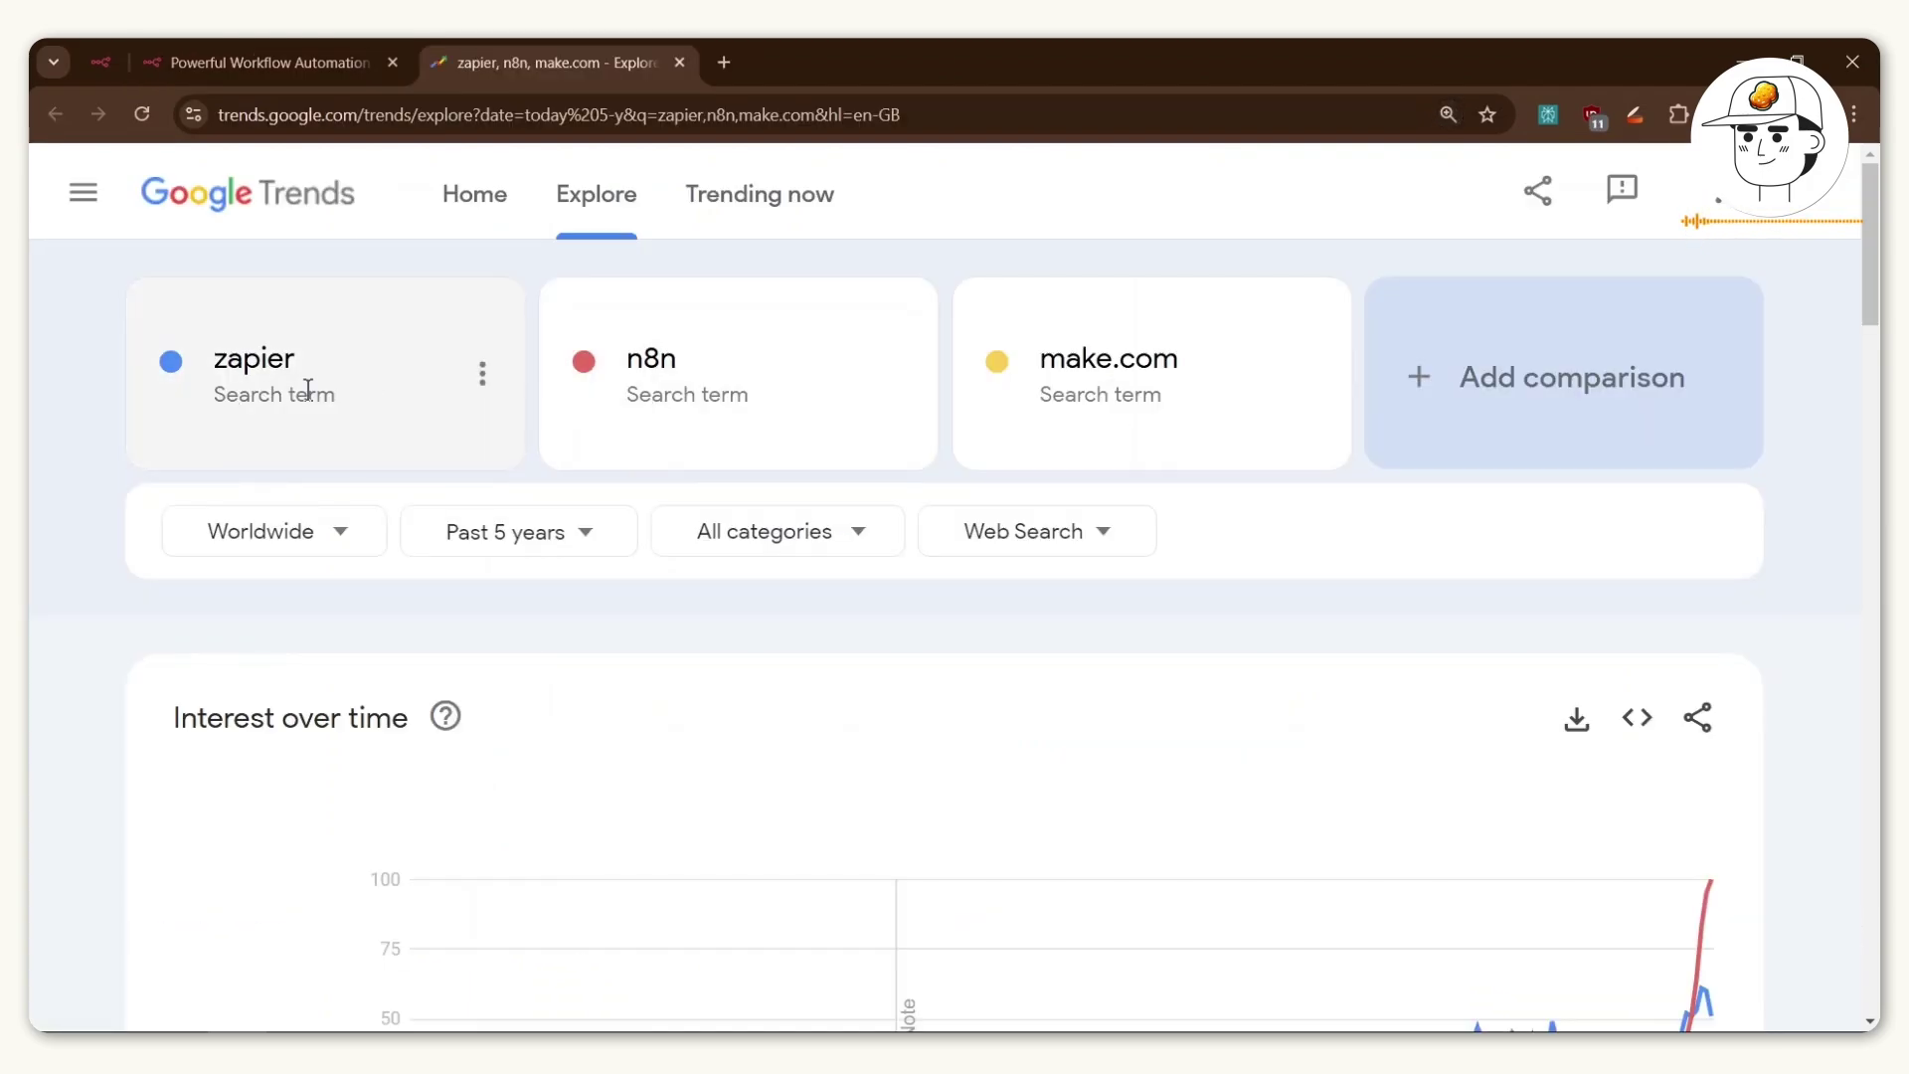
Examine the Google Trends interest over time for zapier, n8n and make.com, including the most recent weeks.
{"action": "scroll", "coordinate": [1163, 421], "scroll_direction": "down", "scroll_amount": 2}
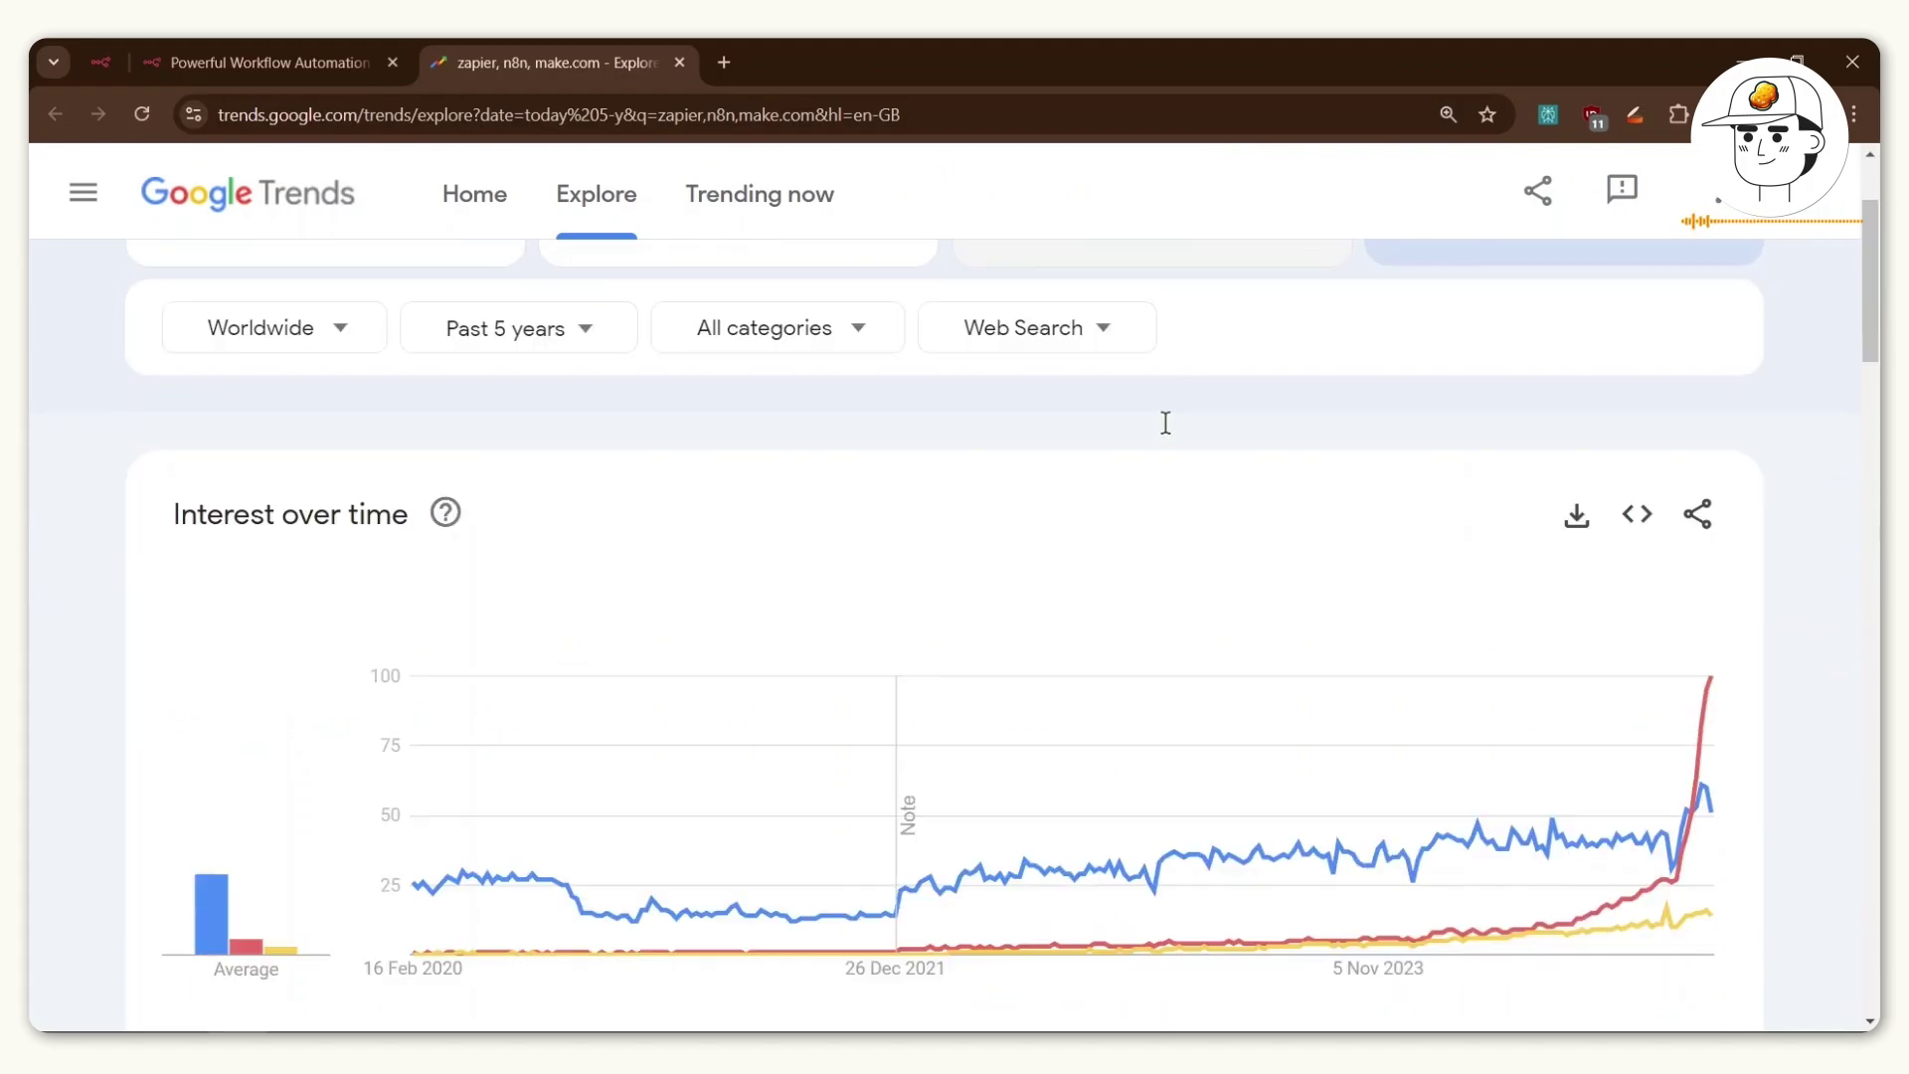
{"action": "key", "text": "ctrl+minus"}
{"action": "mouse_move", "coordinate": [1660, 640]}
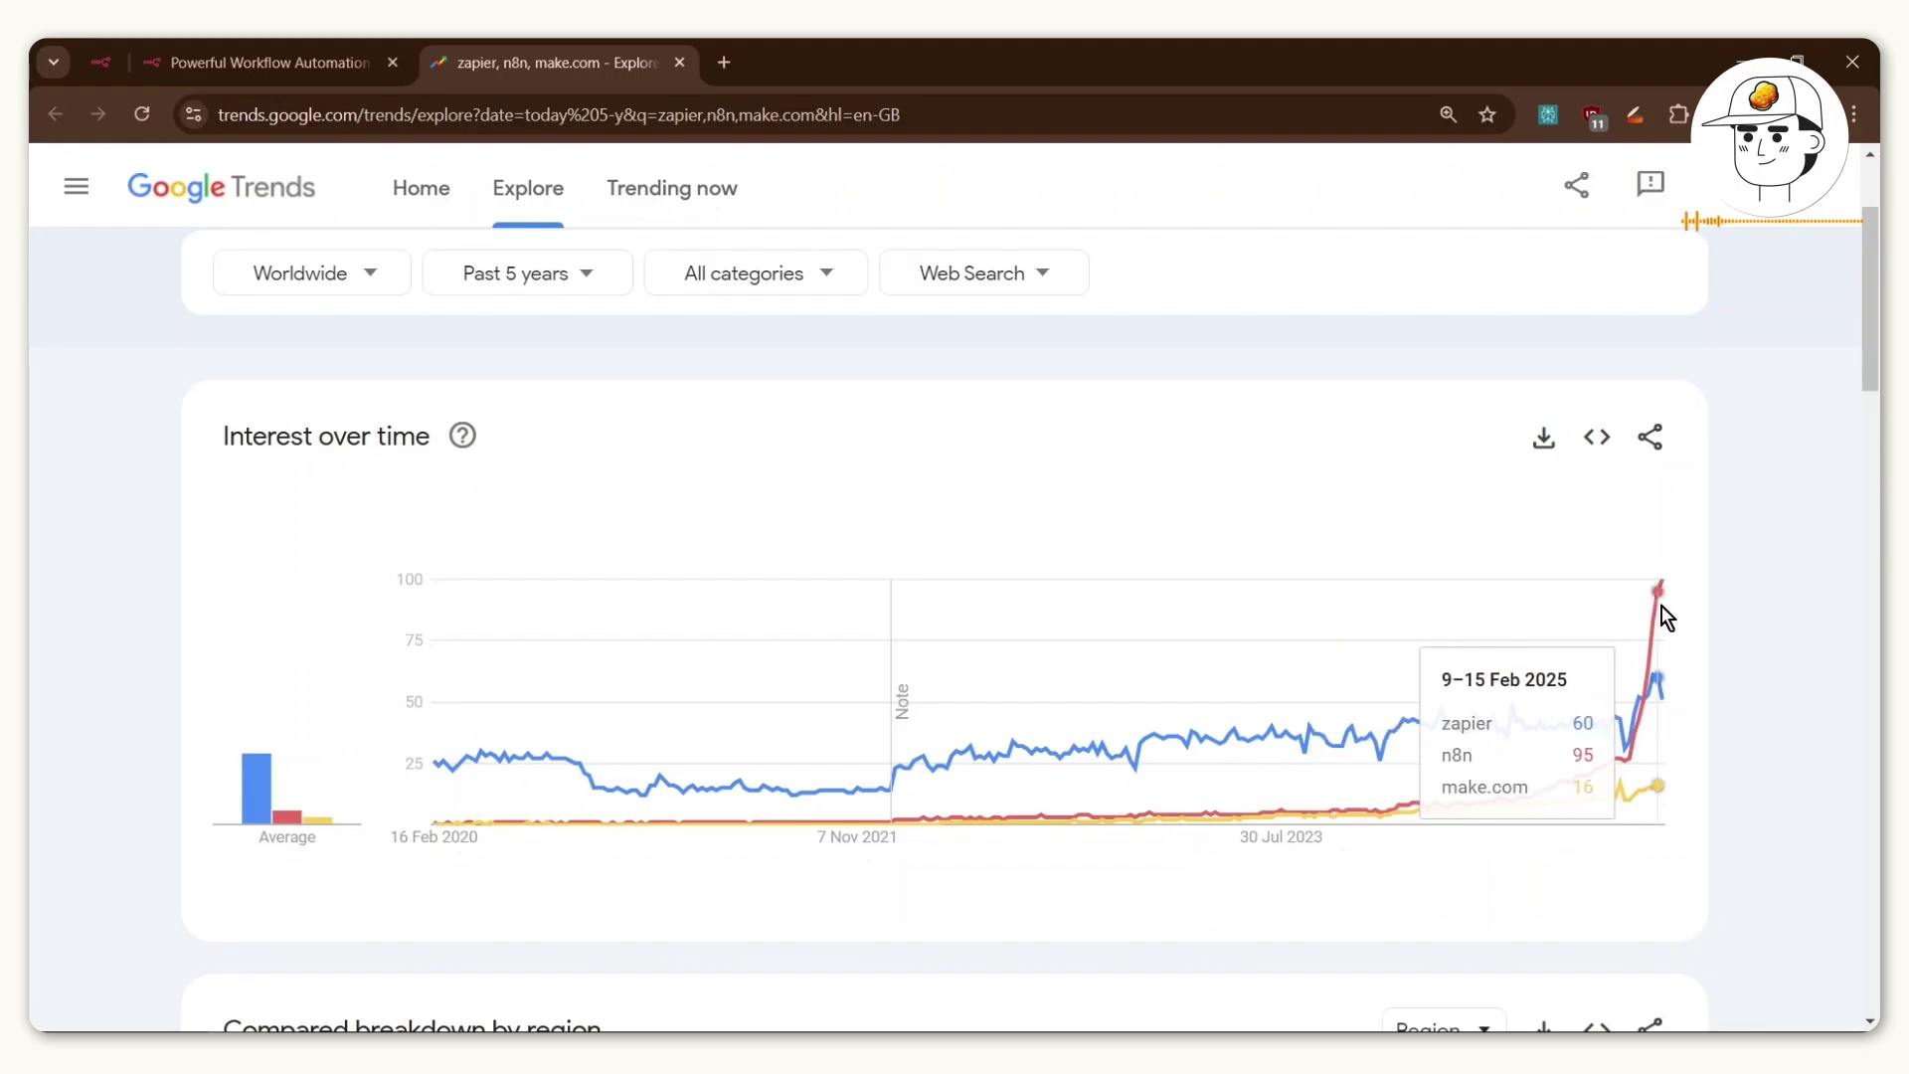
{"action": "mouse_move", "coordinate": [1634, 631]}
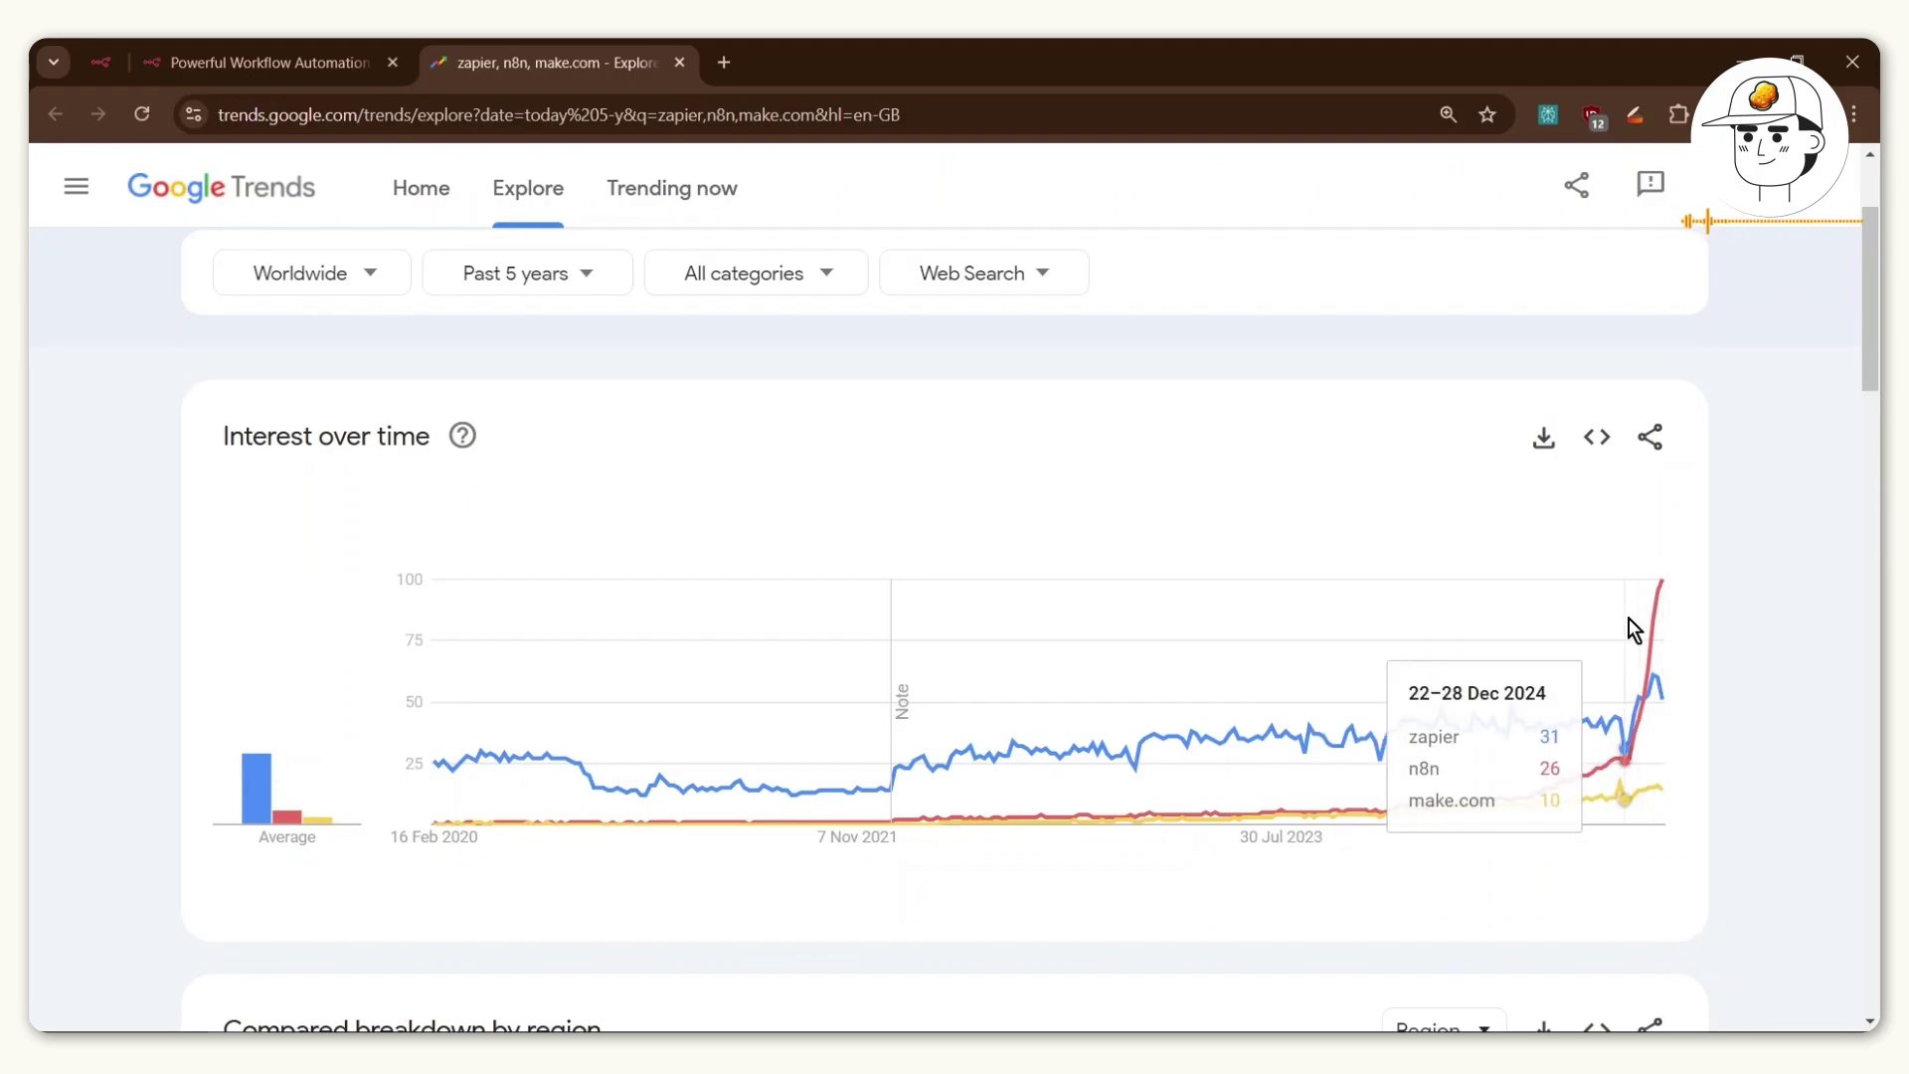
Create a new n8n workflow named R23 Tutorial and review the first row of nodes in the YouTube Curator AI Agent workflow.
{"action": "left_click", "coordinate": [334, 52]}
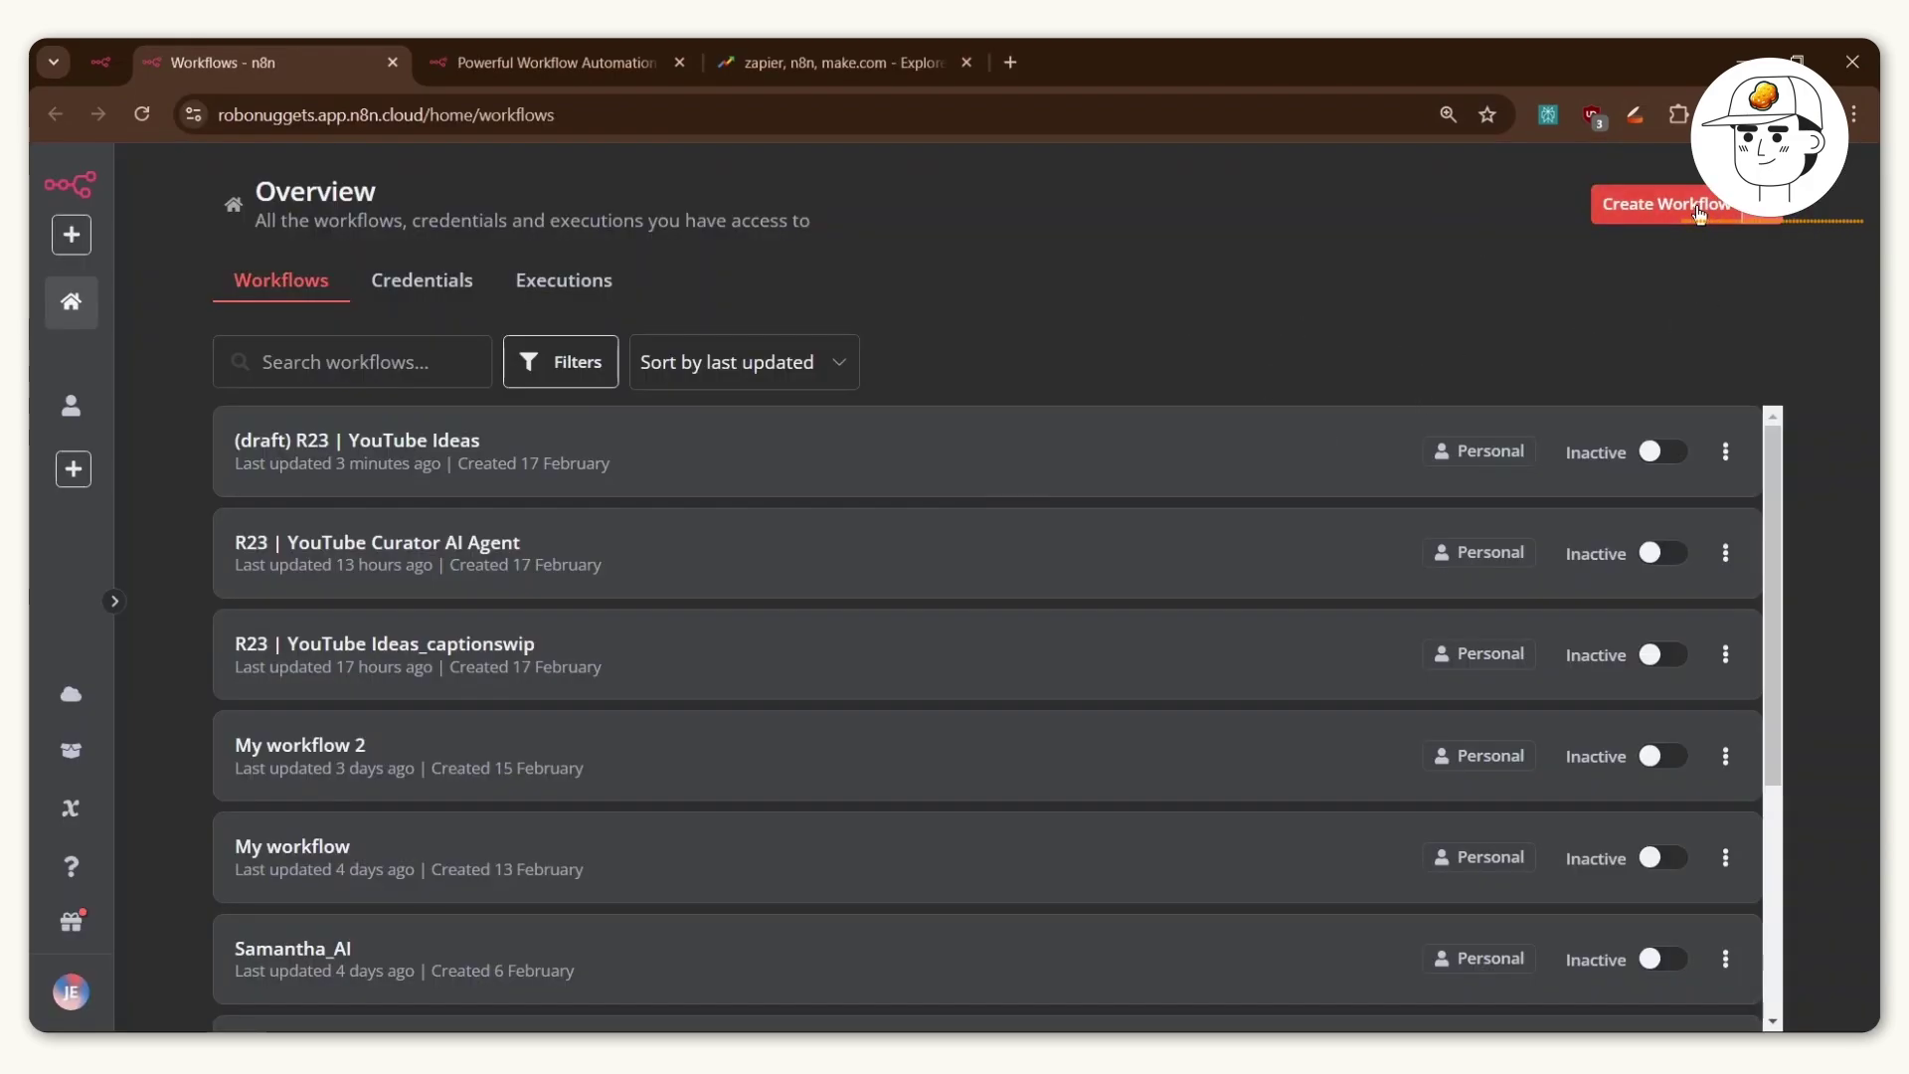
{"action": "left_click", "coordinate": [1665, 220]}
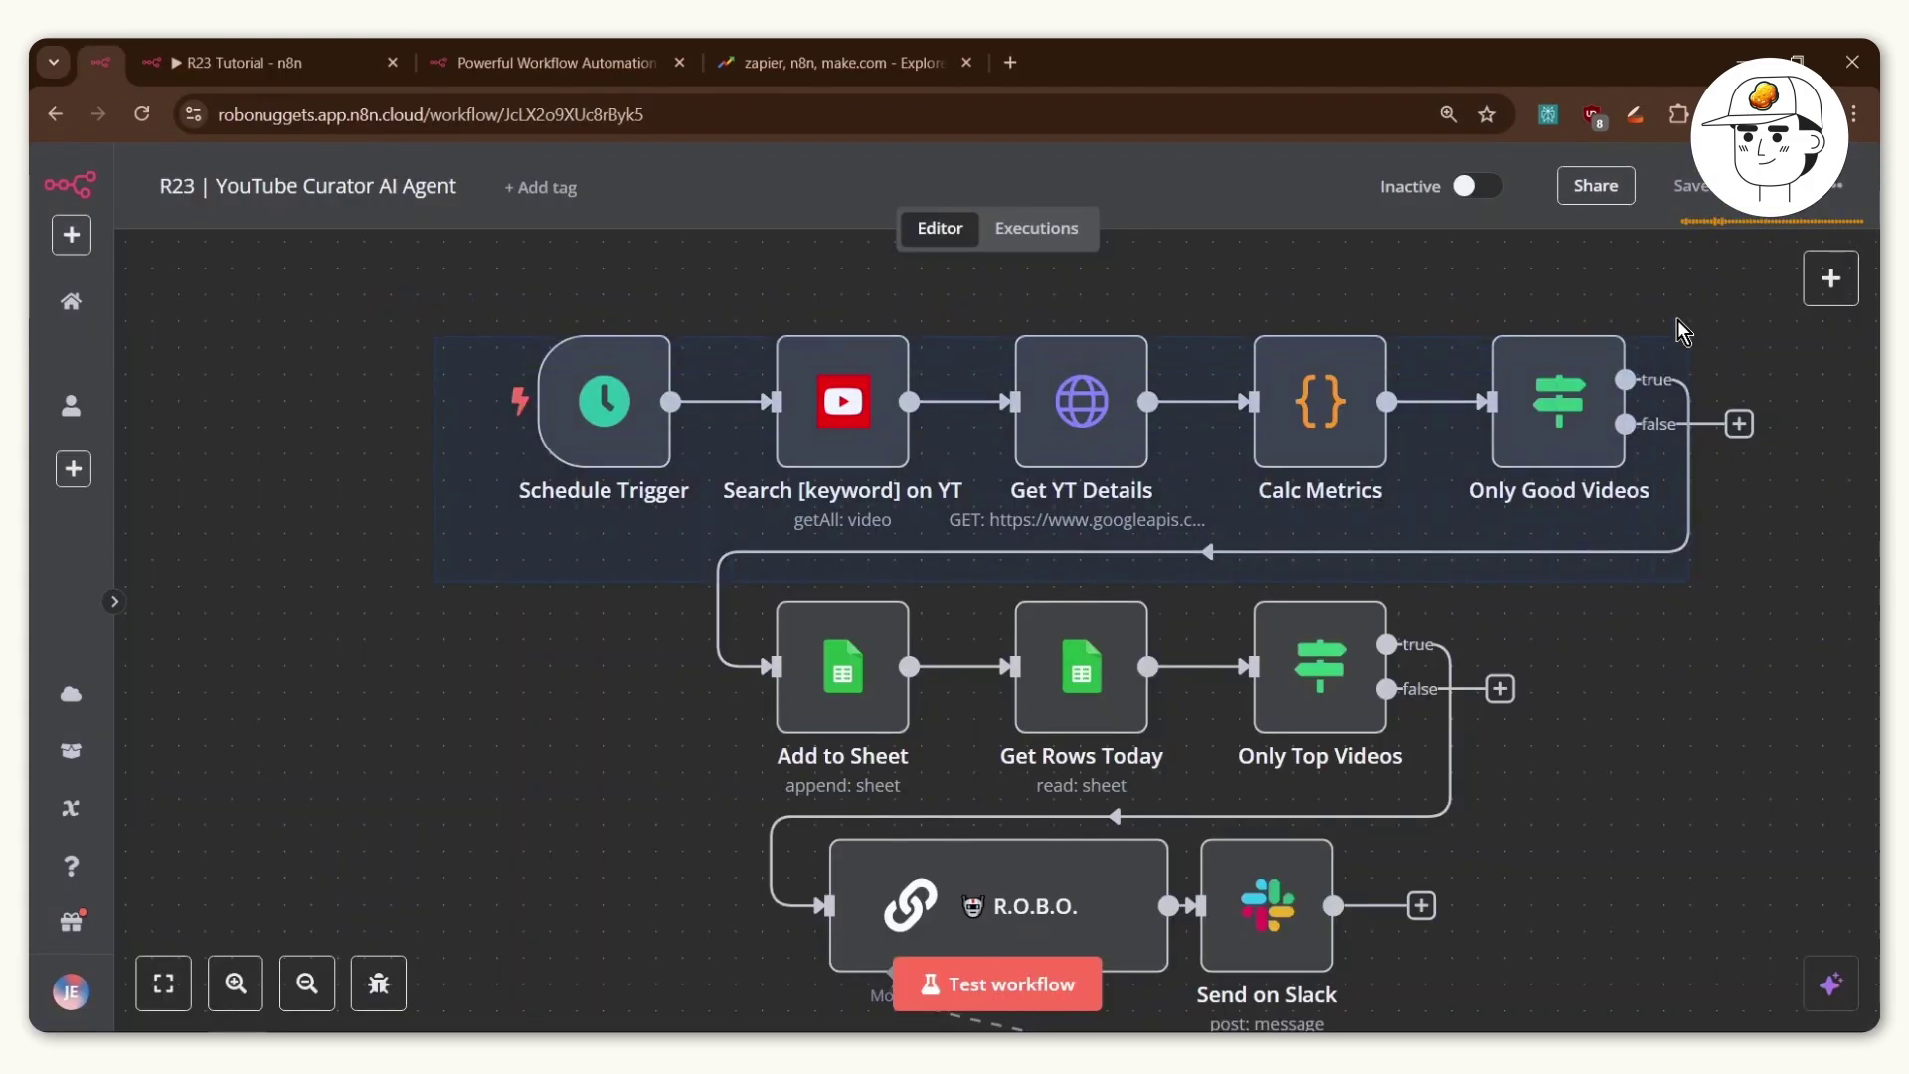
{"action": "left_click_drag", "start_coordinate": [1680, 331], "coordinate": [1638, 320]}
Add a Schedule Trigger as the first step of the R23 Tutorial workflow.
{"action": "left_click", "coordinate": [318, 62]}
{"action": "left_click", "coordinate": [1021, 651]}
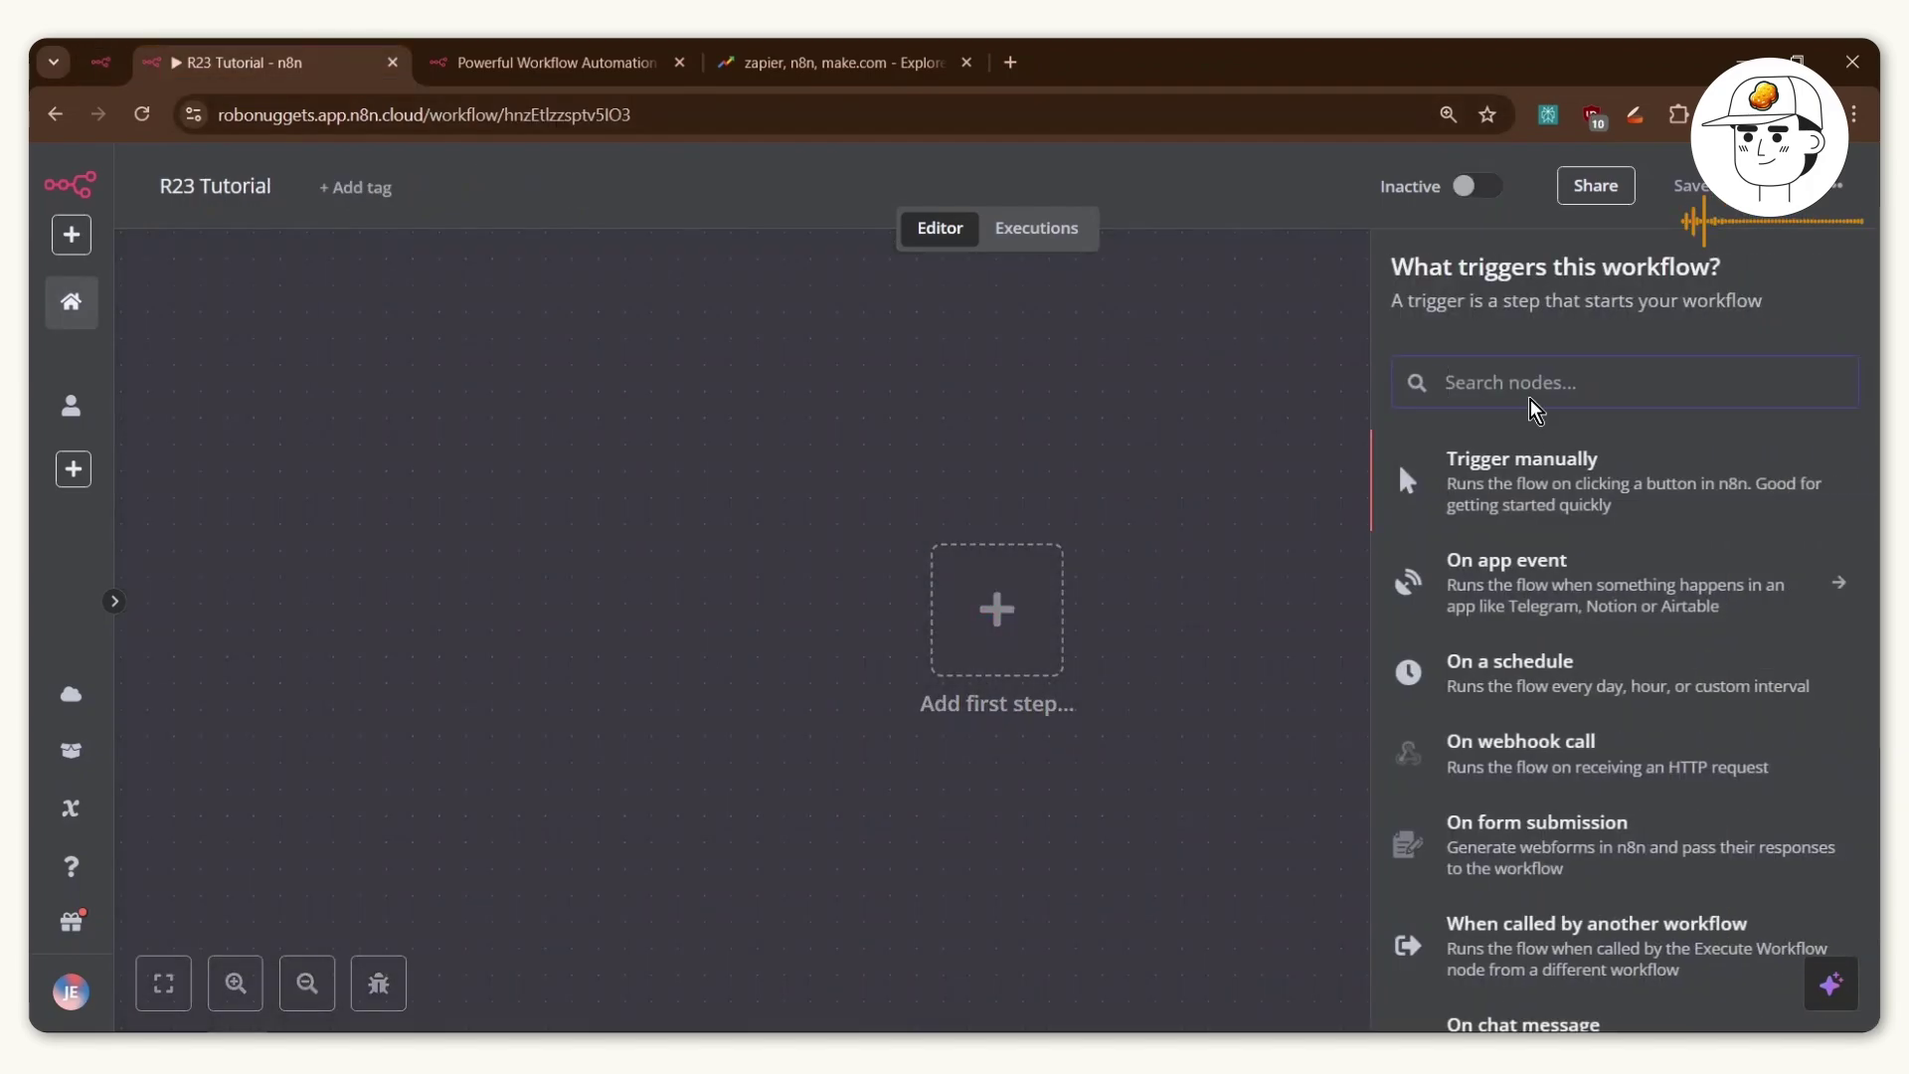
{"action": "type", "text": "schedul"}
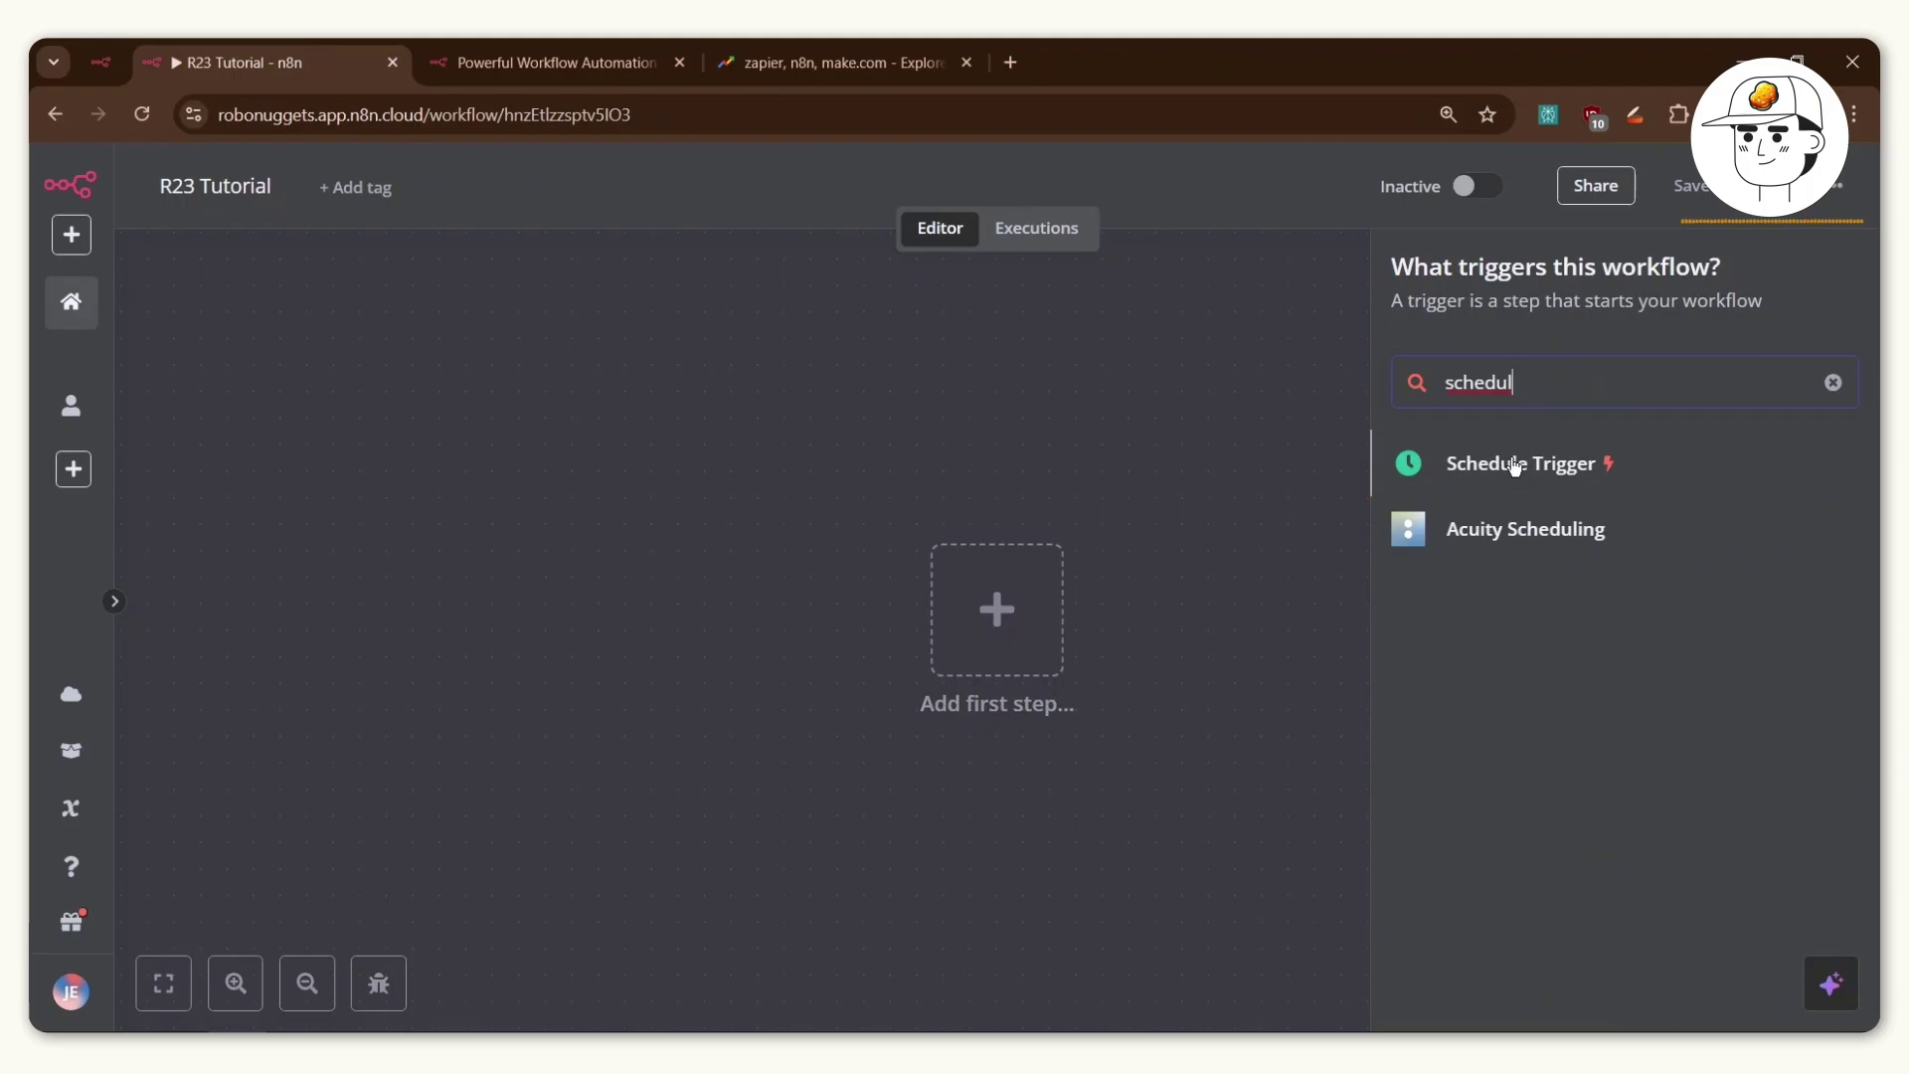
{"action": "key", "text": "Return"}
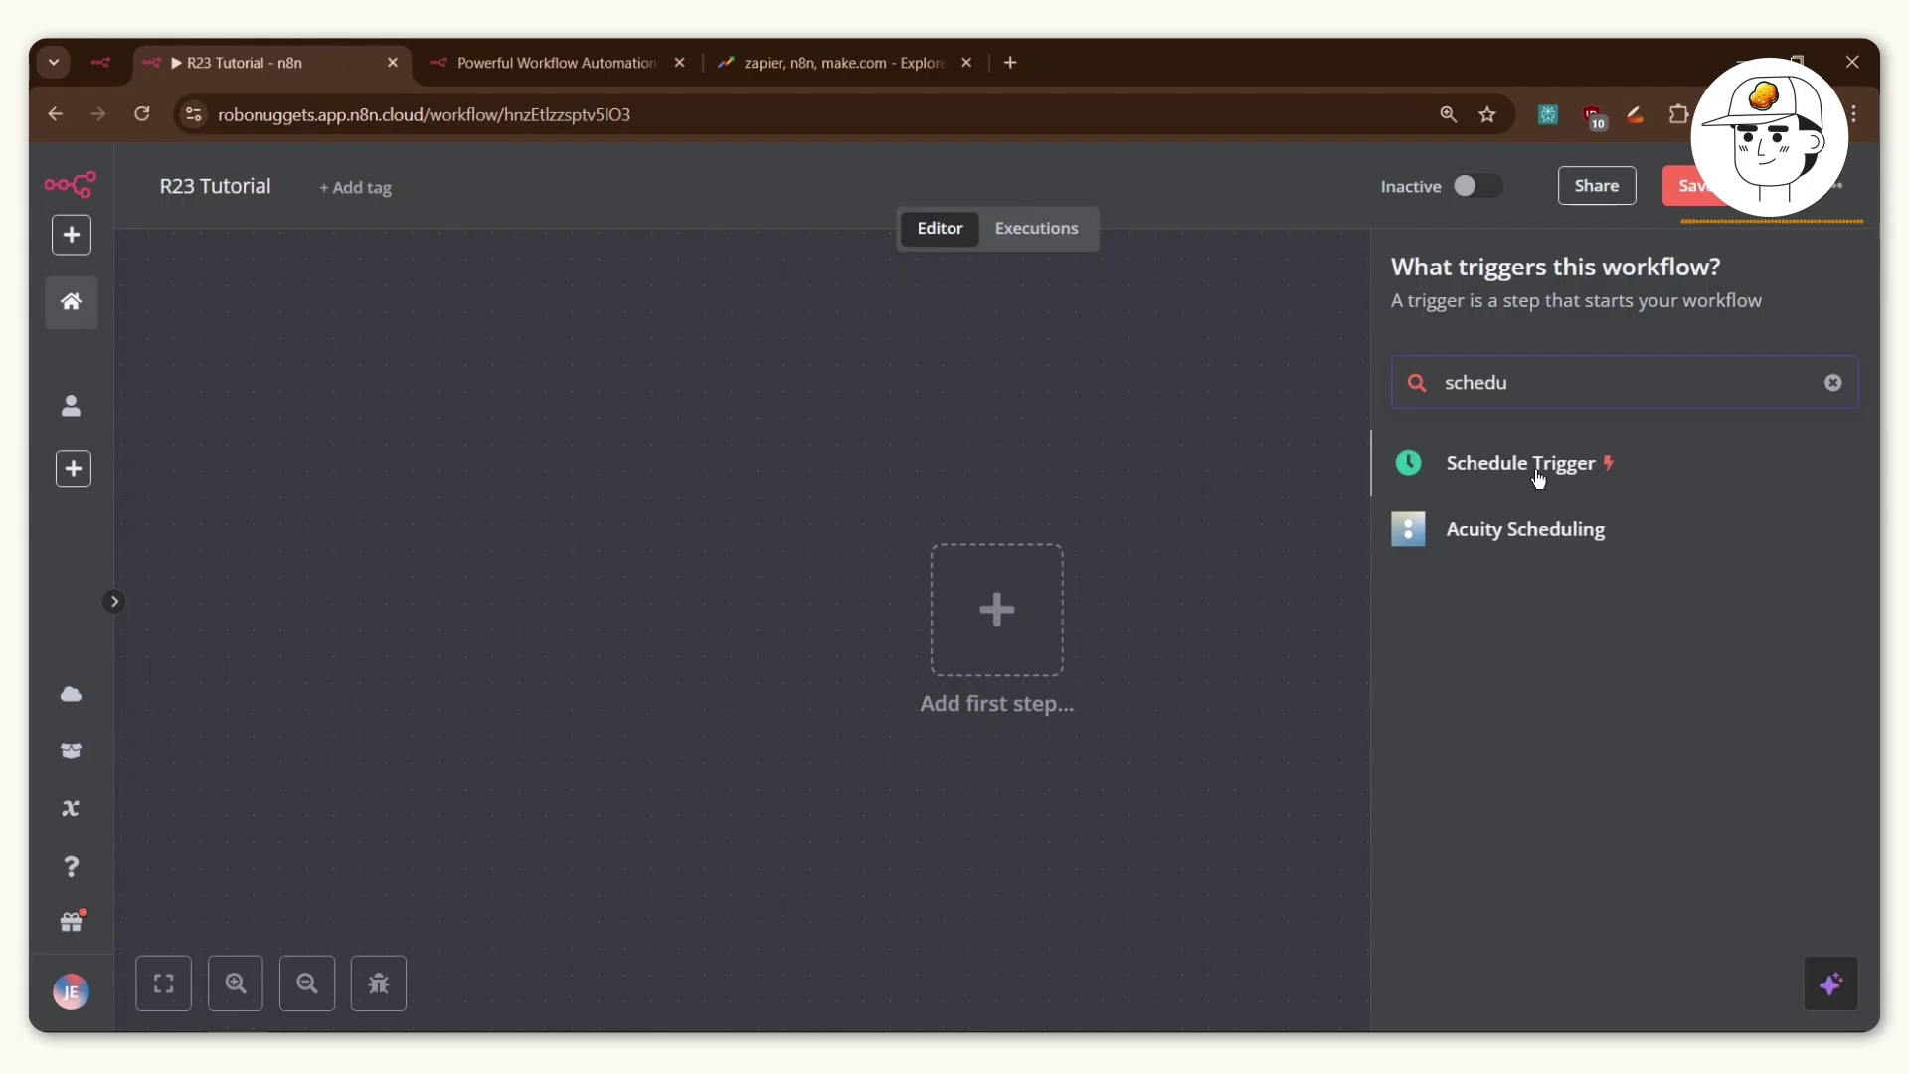
{"action": "left_click", "coordinate": [1536, 471]}
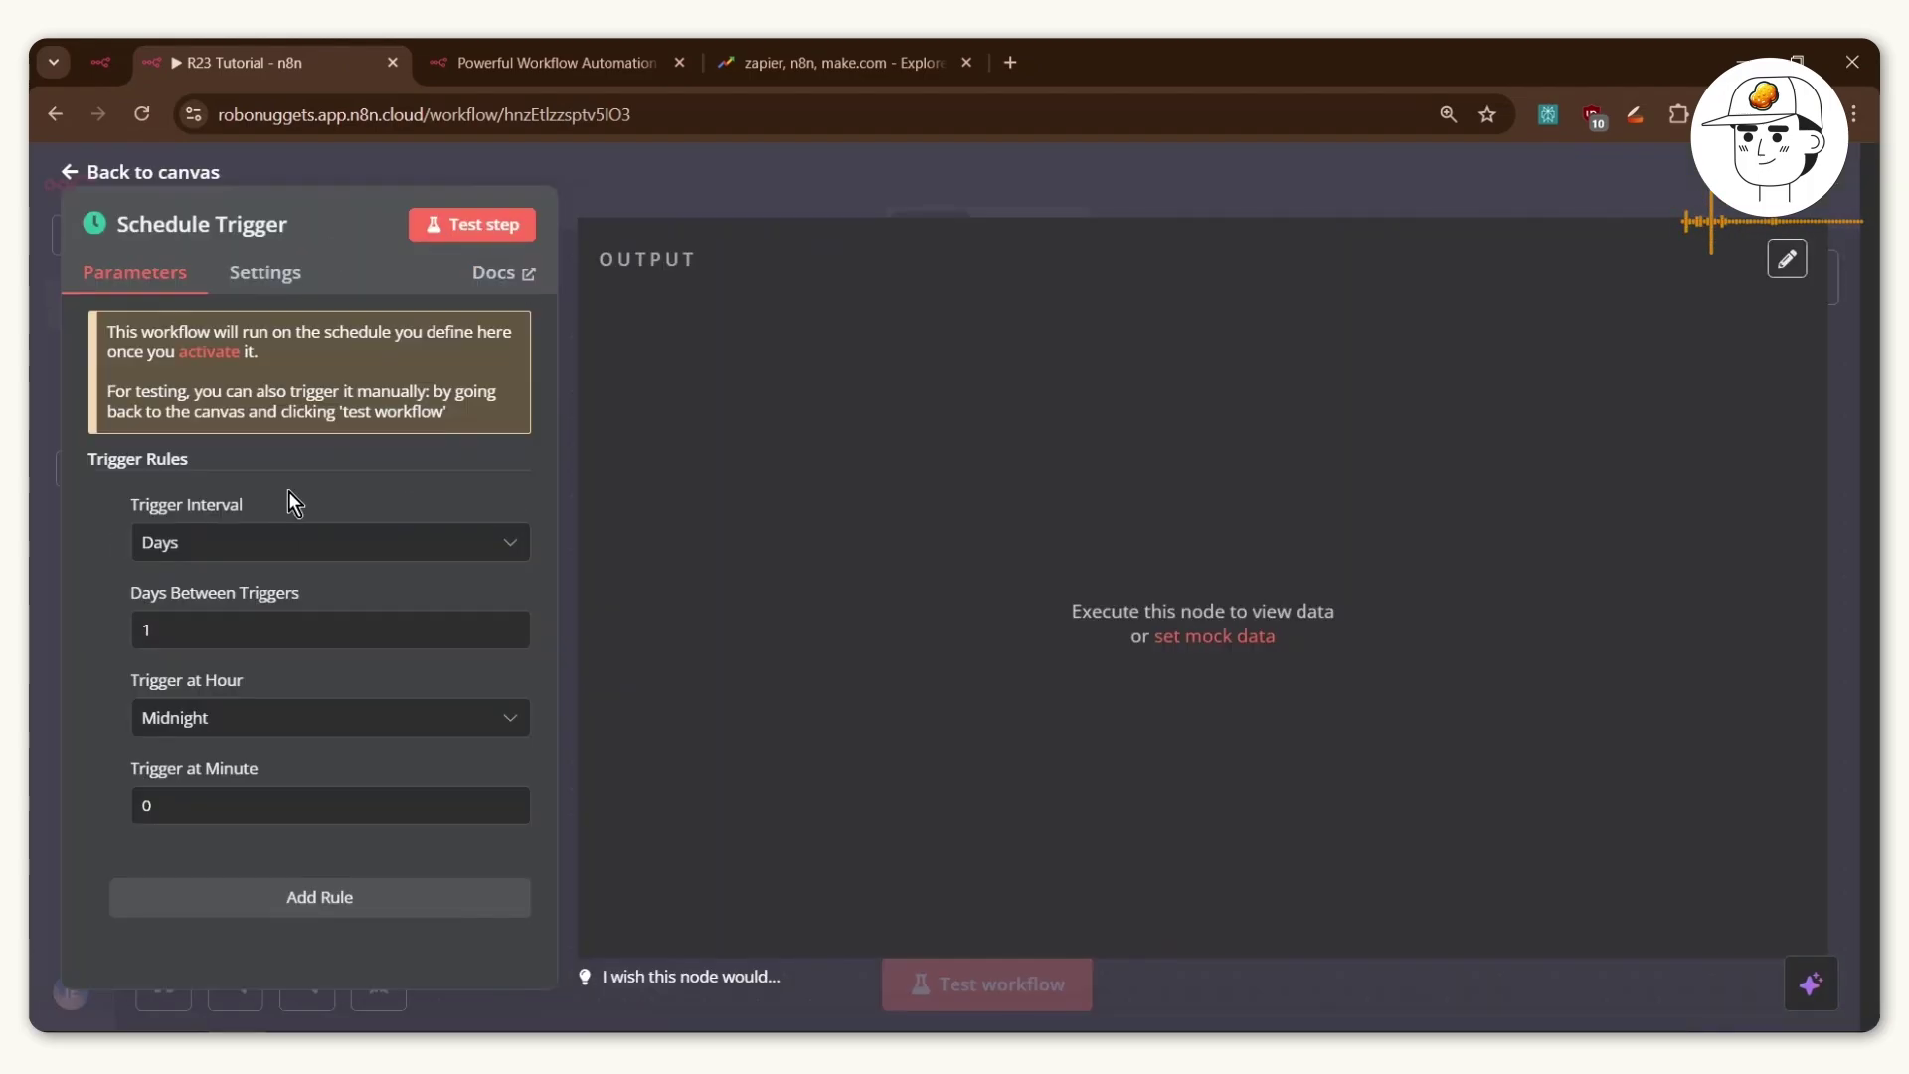
Set the Schedule Trigger's interval to Weeks and review the remaining trigger rules.
{"action": "left_click", "coordinate": [265, 554]}
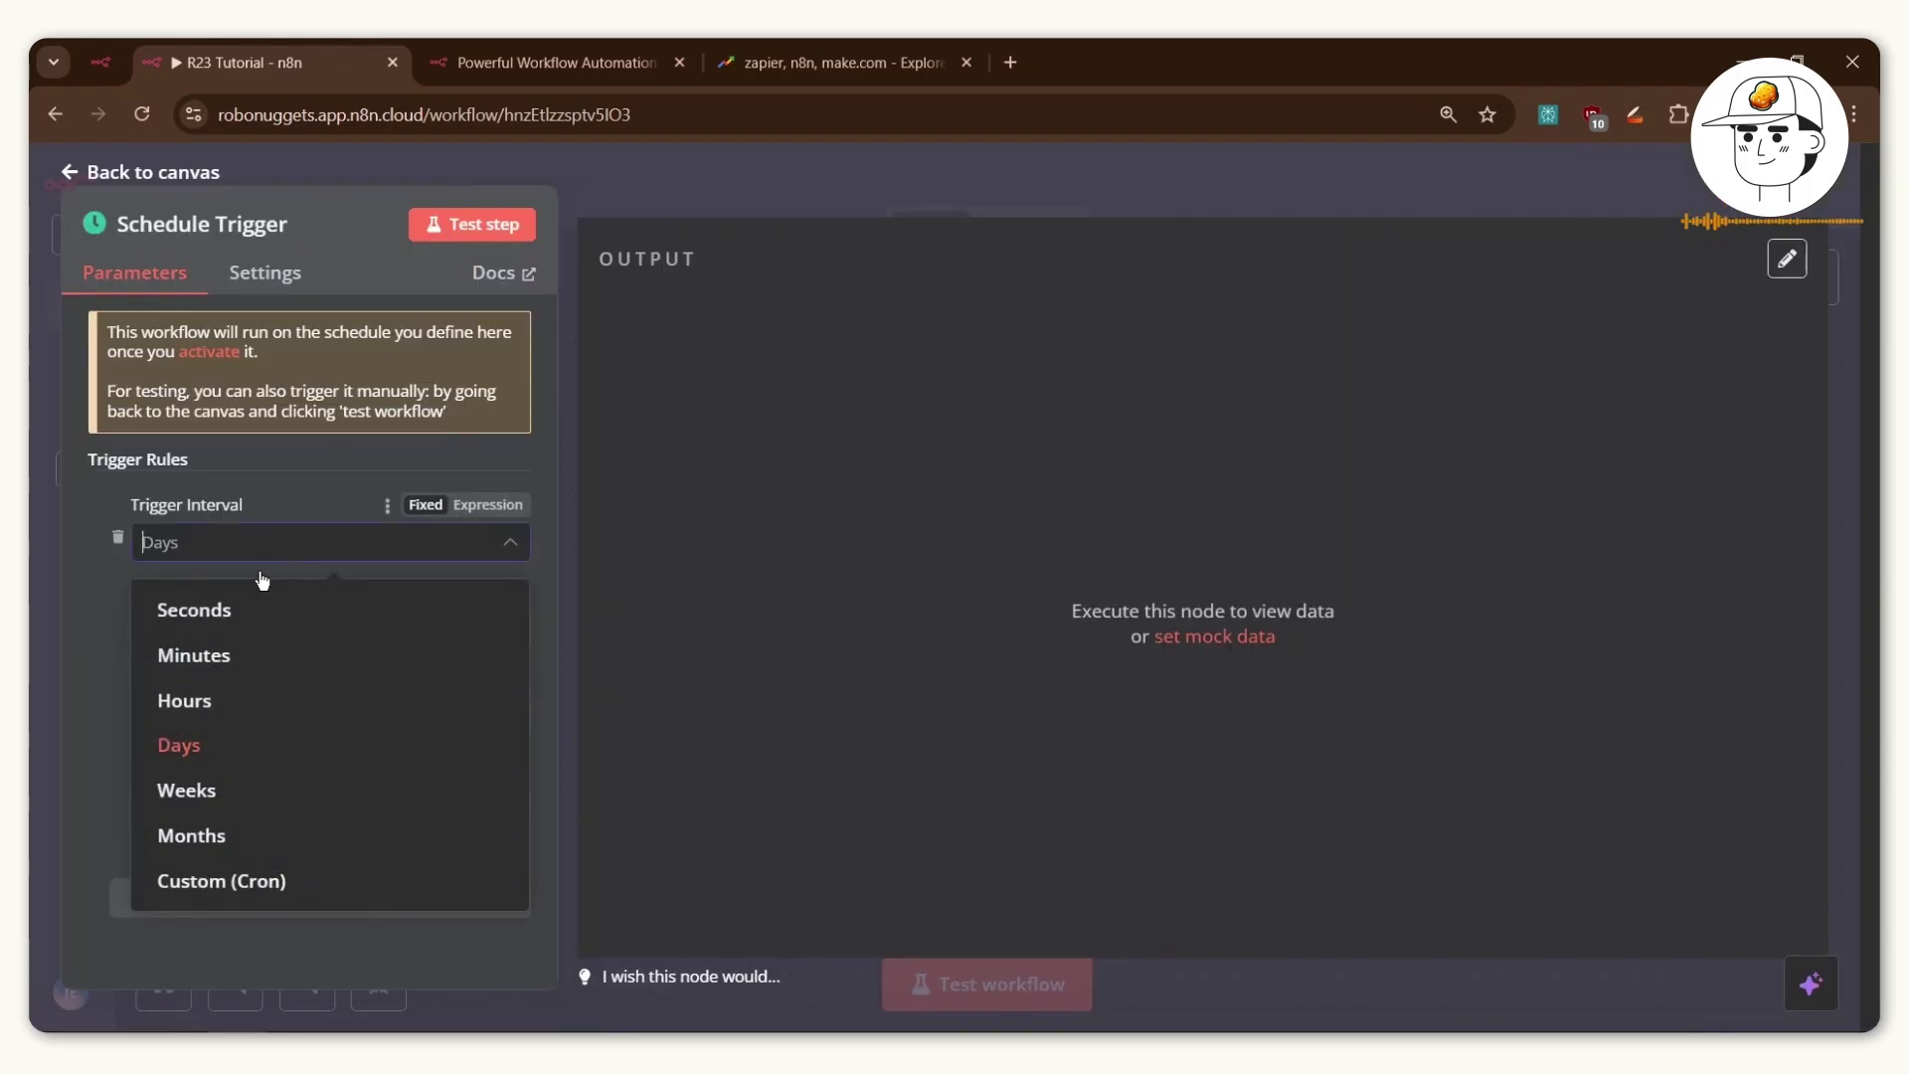
{"action": "left_click", "coordinate": [248, 788]}
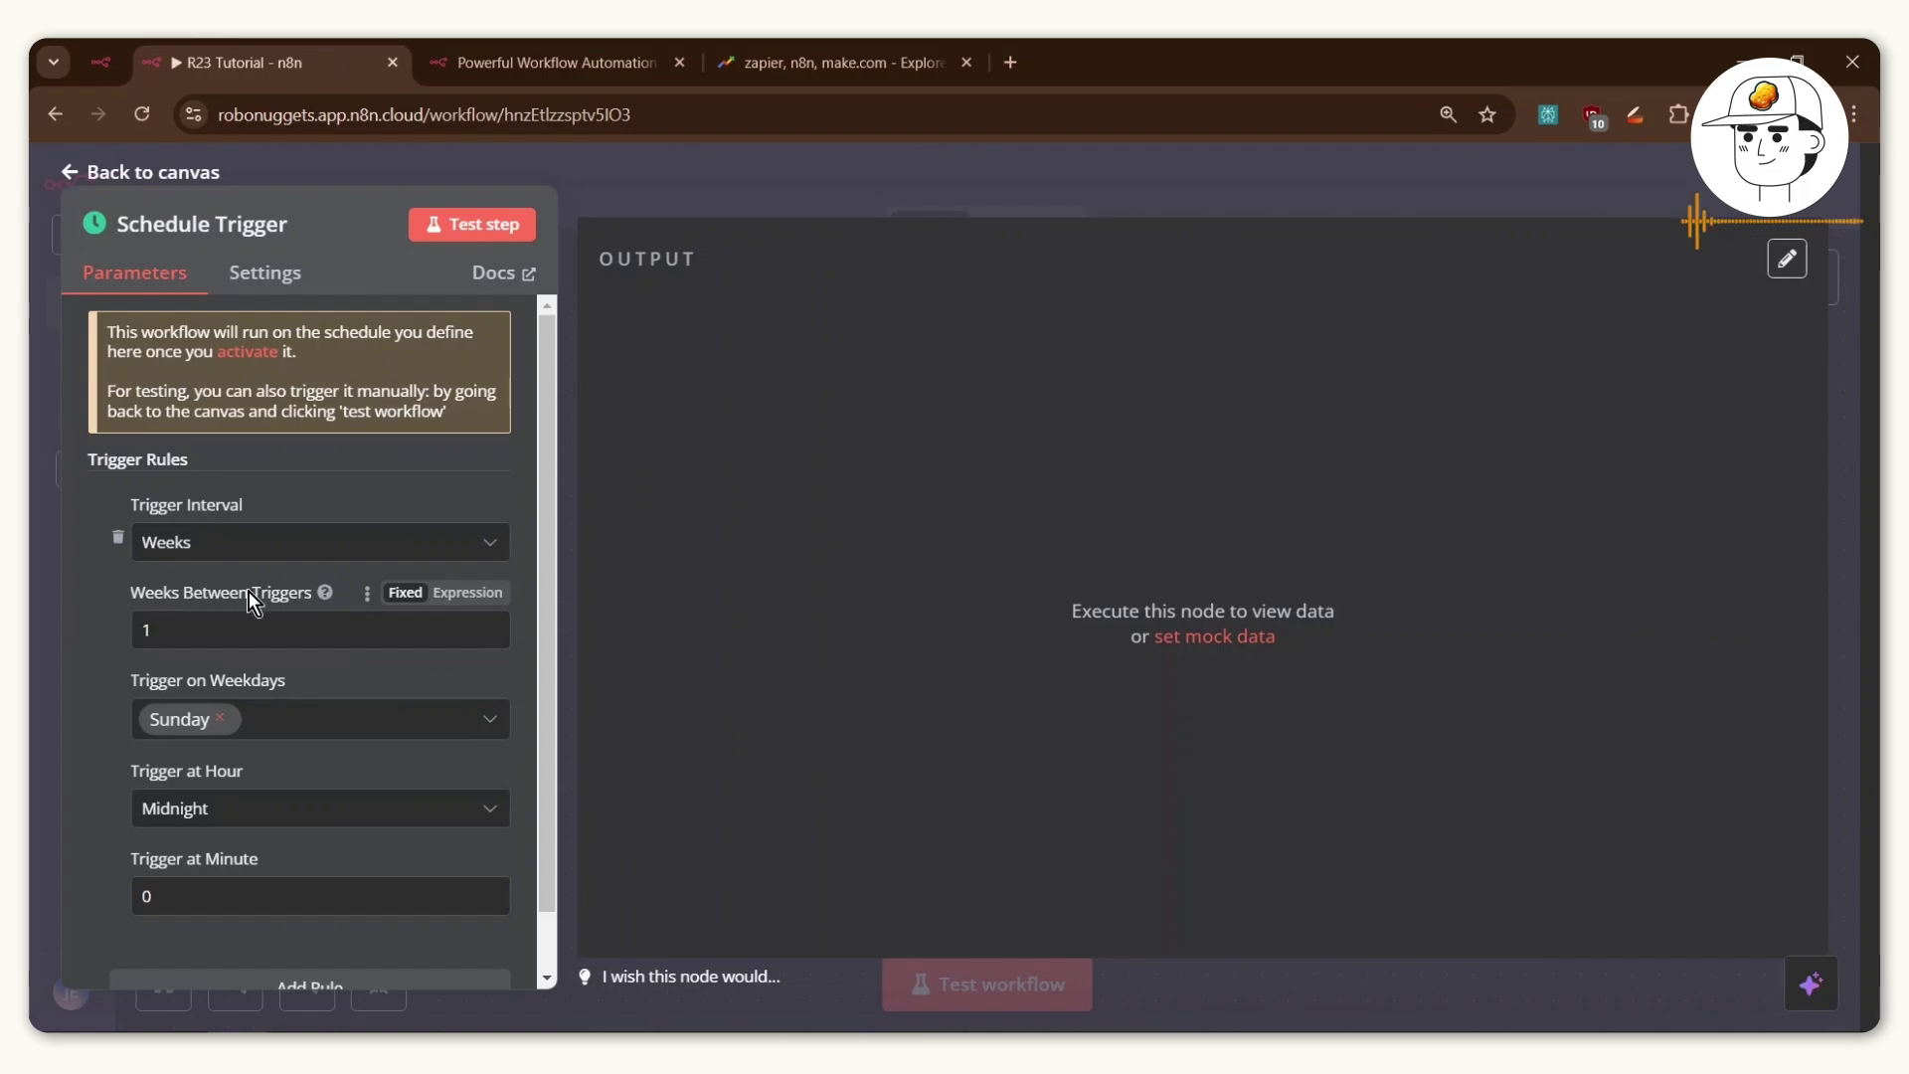
{"action": "scroll", "coordinate": [258, 696], "scroll_direction": "down", "scroll_amount": 1}
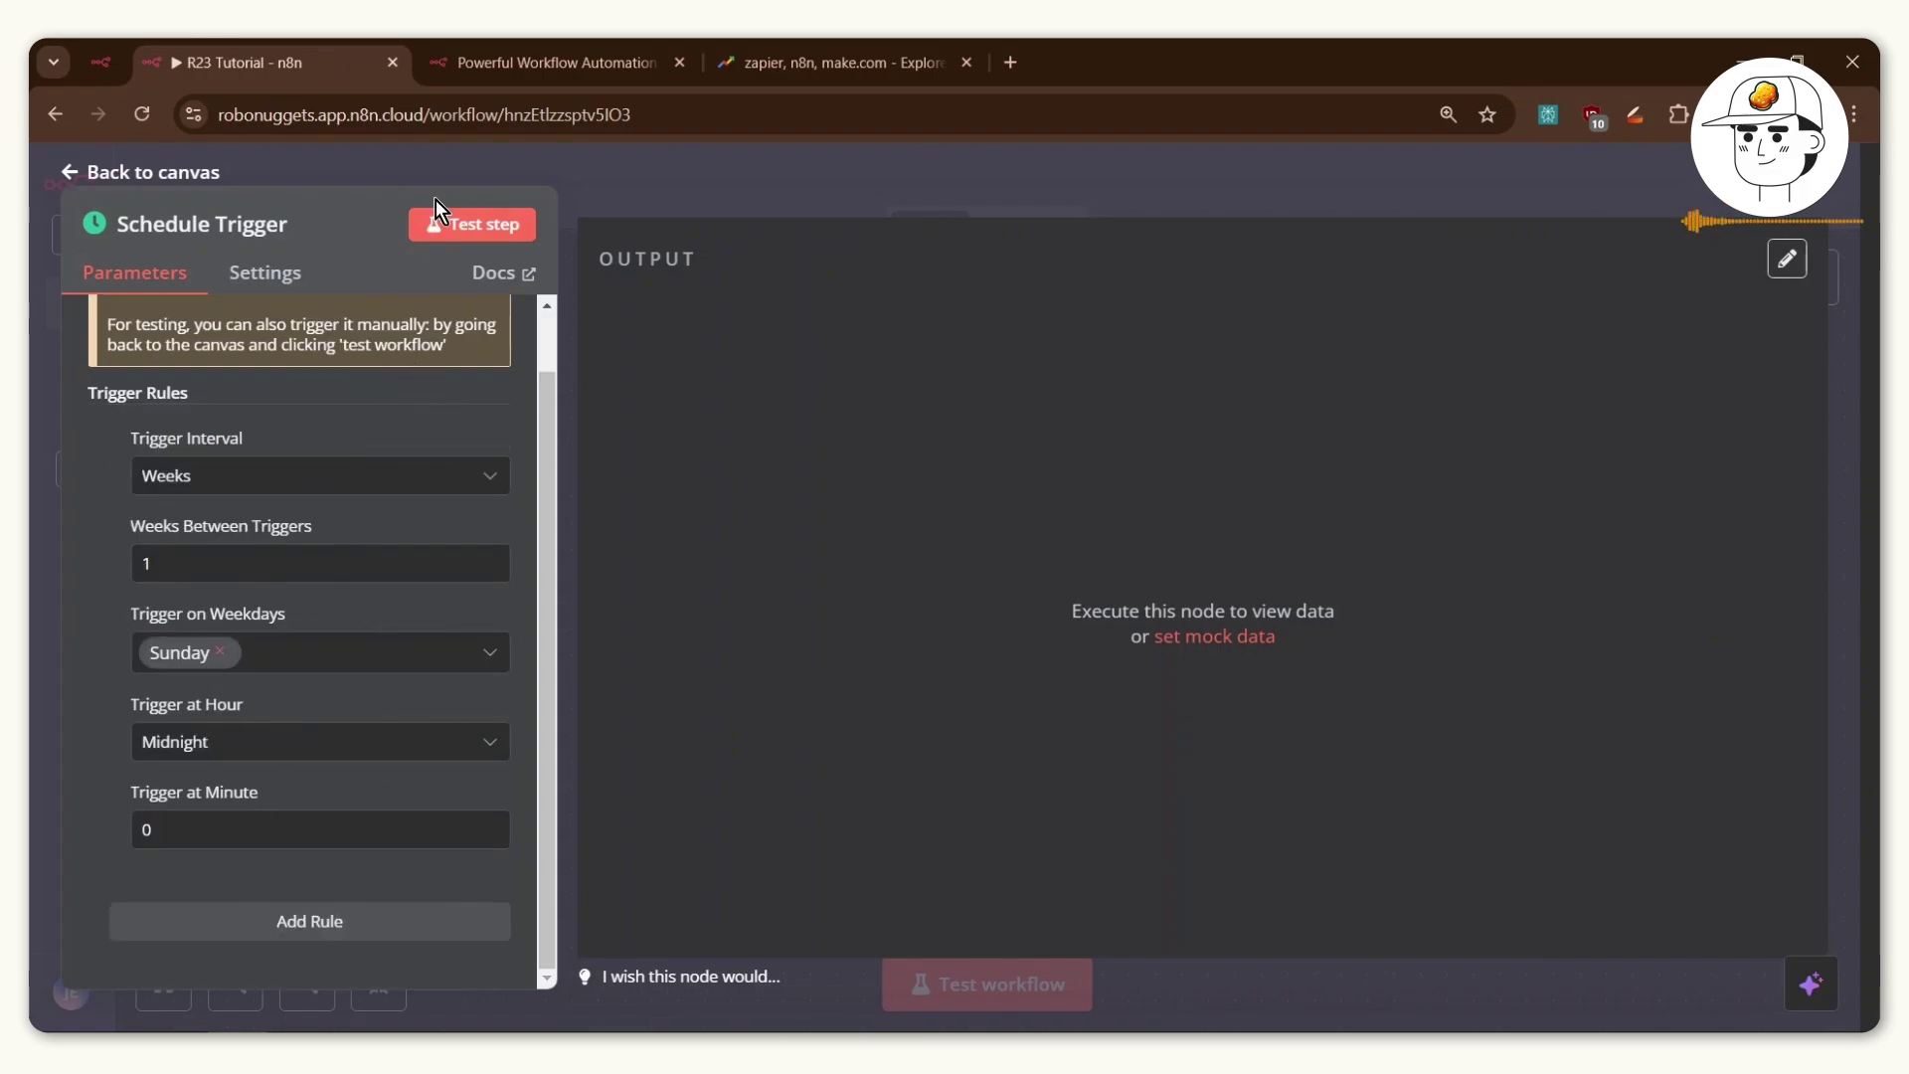
Test the Schedule Trigger step and return to the workflow canvas.
{"action": "left_click", "coordinate": [464, 234]}
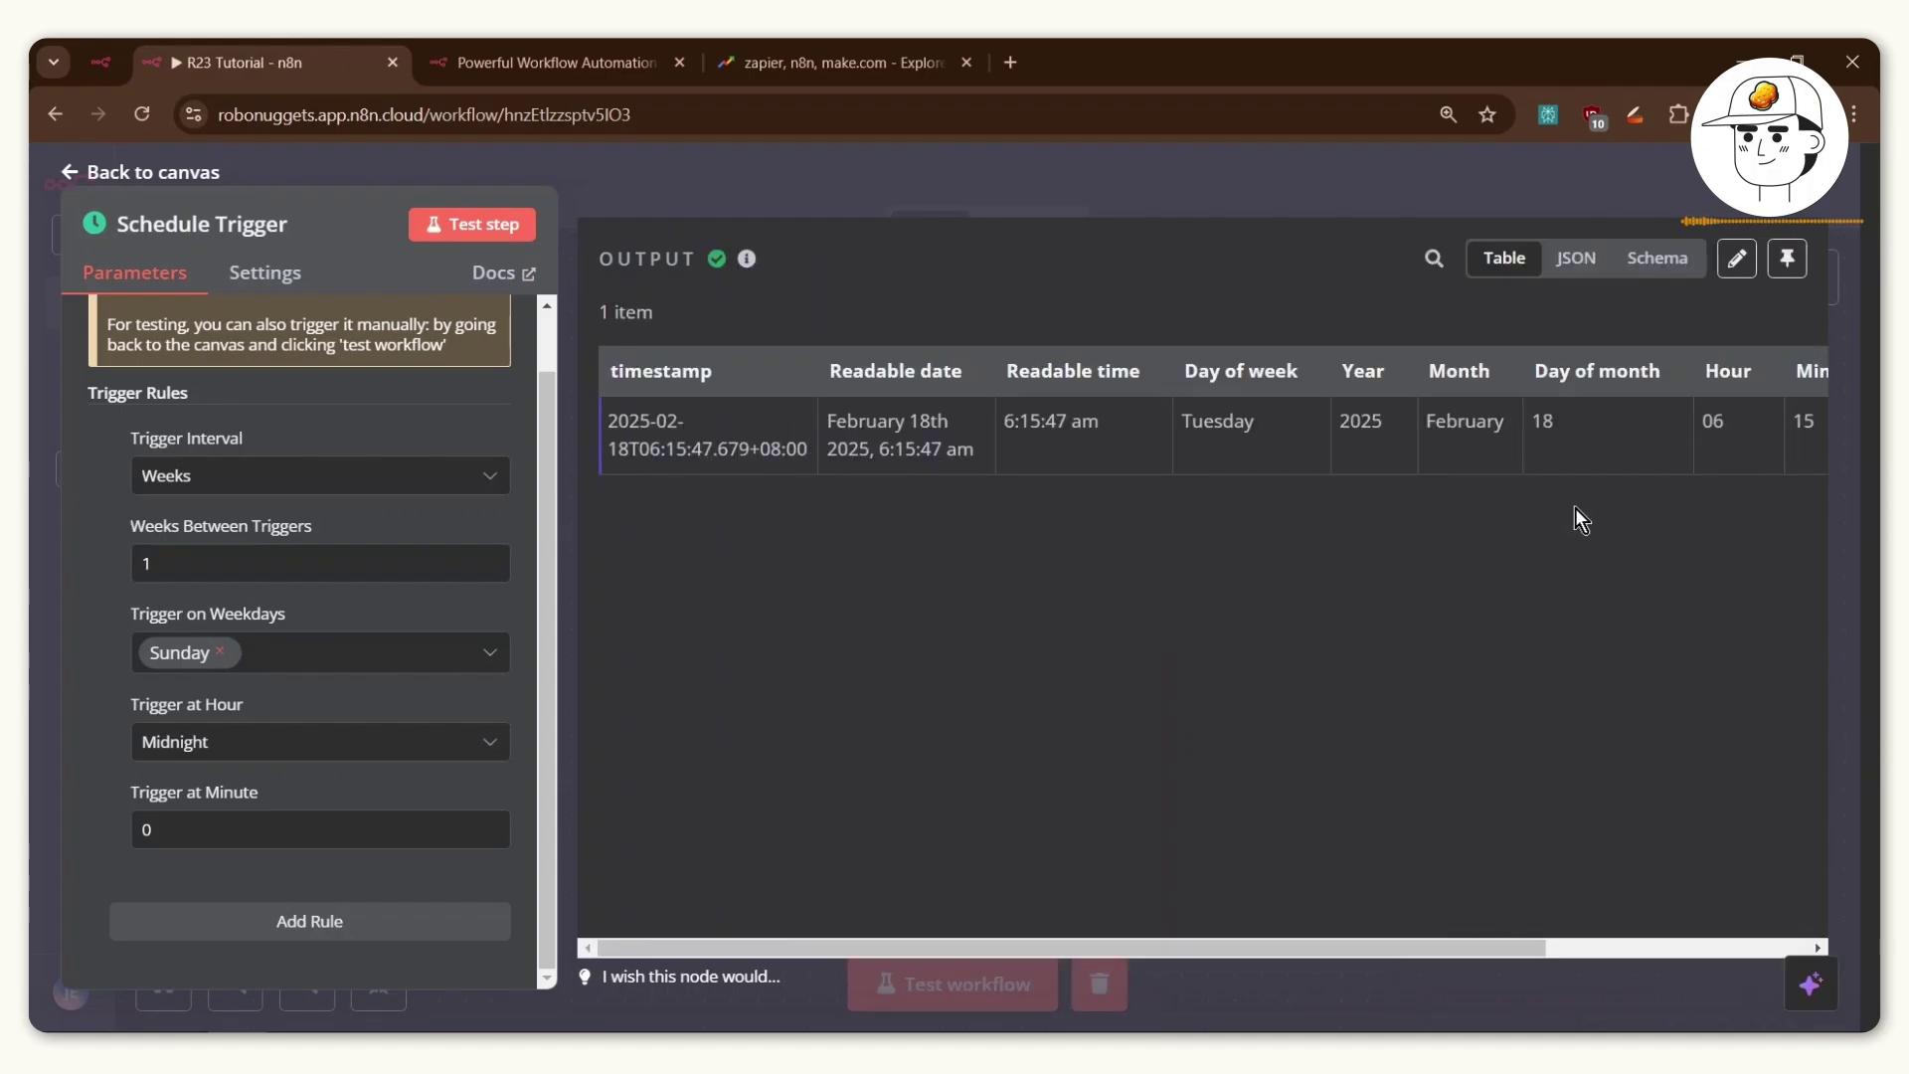
{"action": "left_click", "coordinate": [1148, 177]}
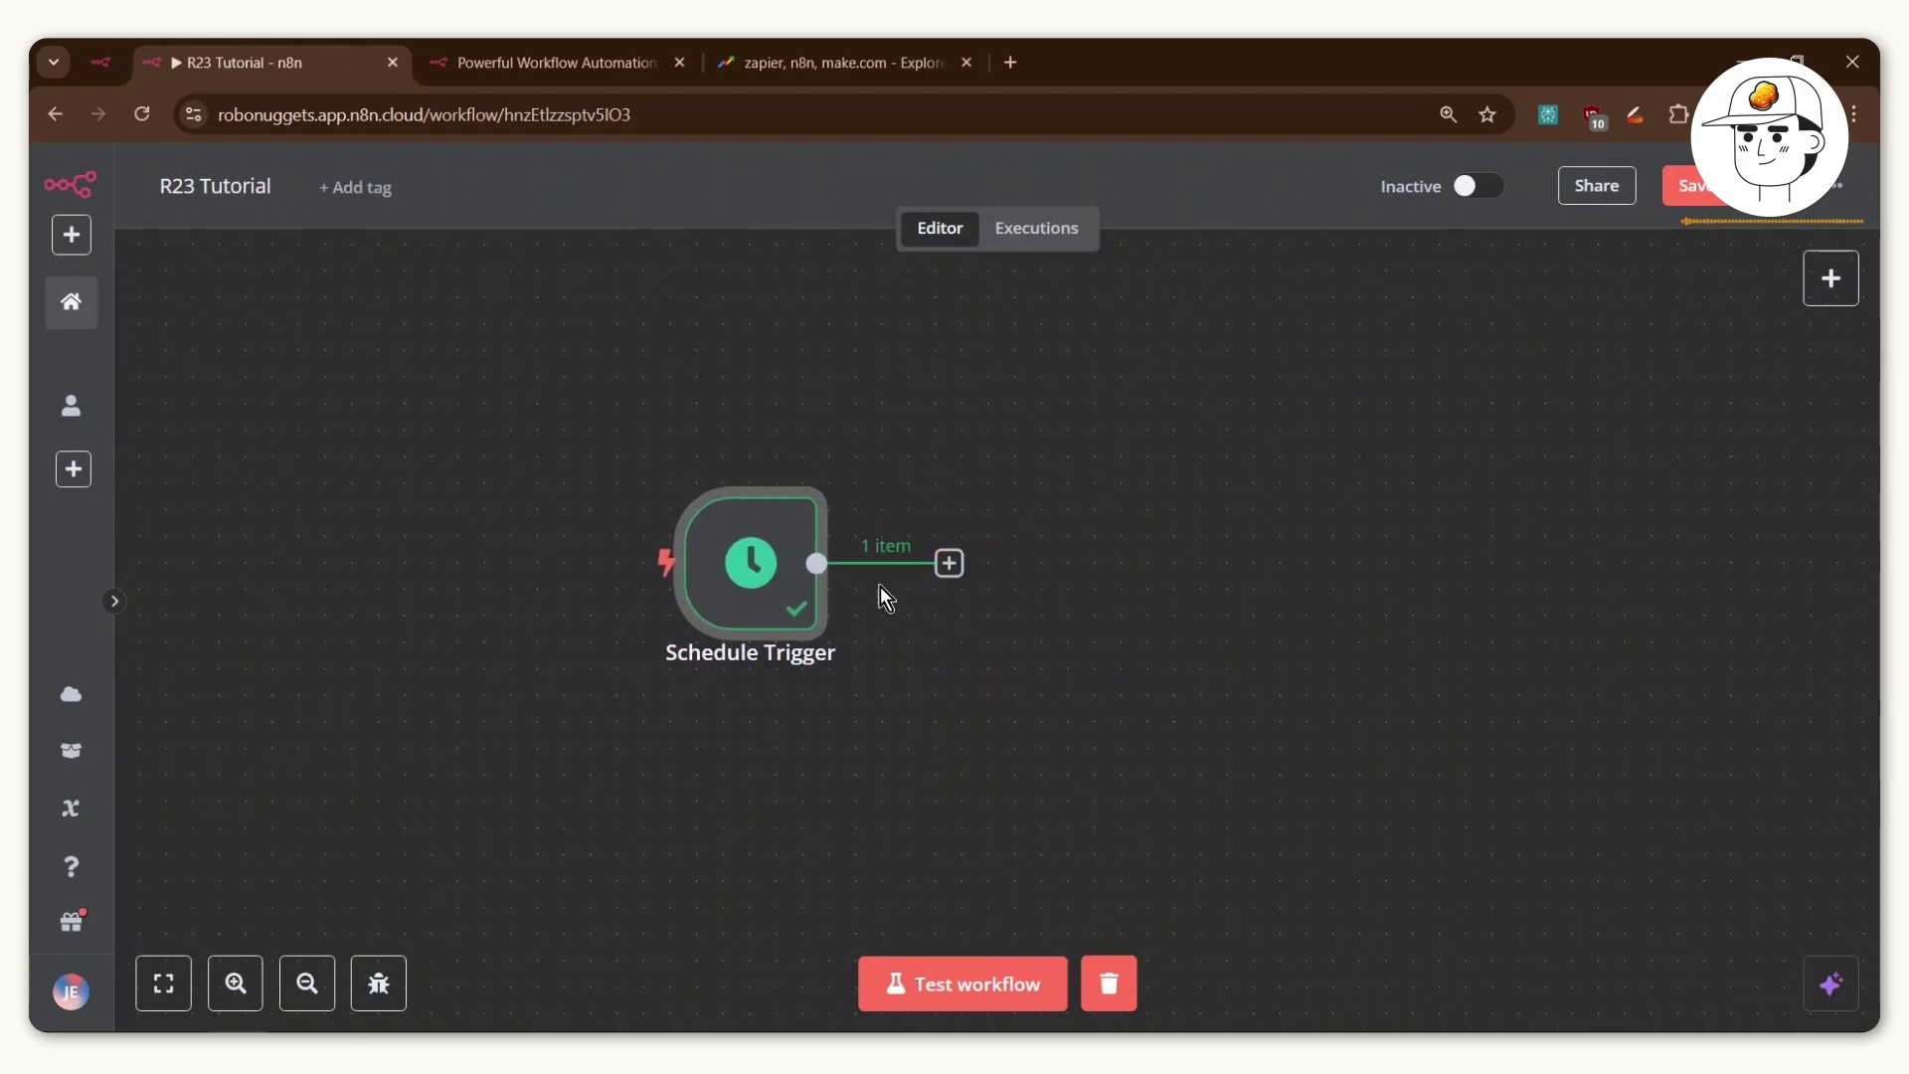
Add a YouTube node with the Get many videos action after the Schedule Trigger.
{"action": "left_click", "coordinate": [951, 562]}
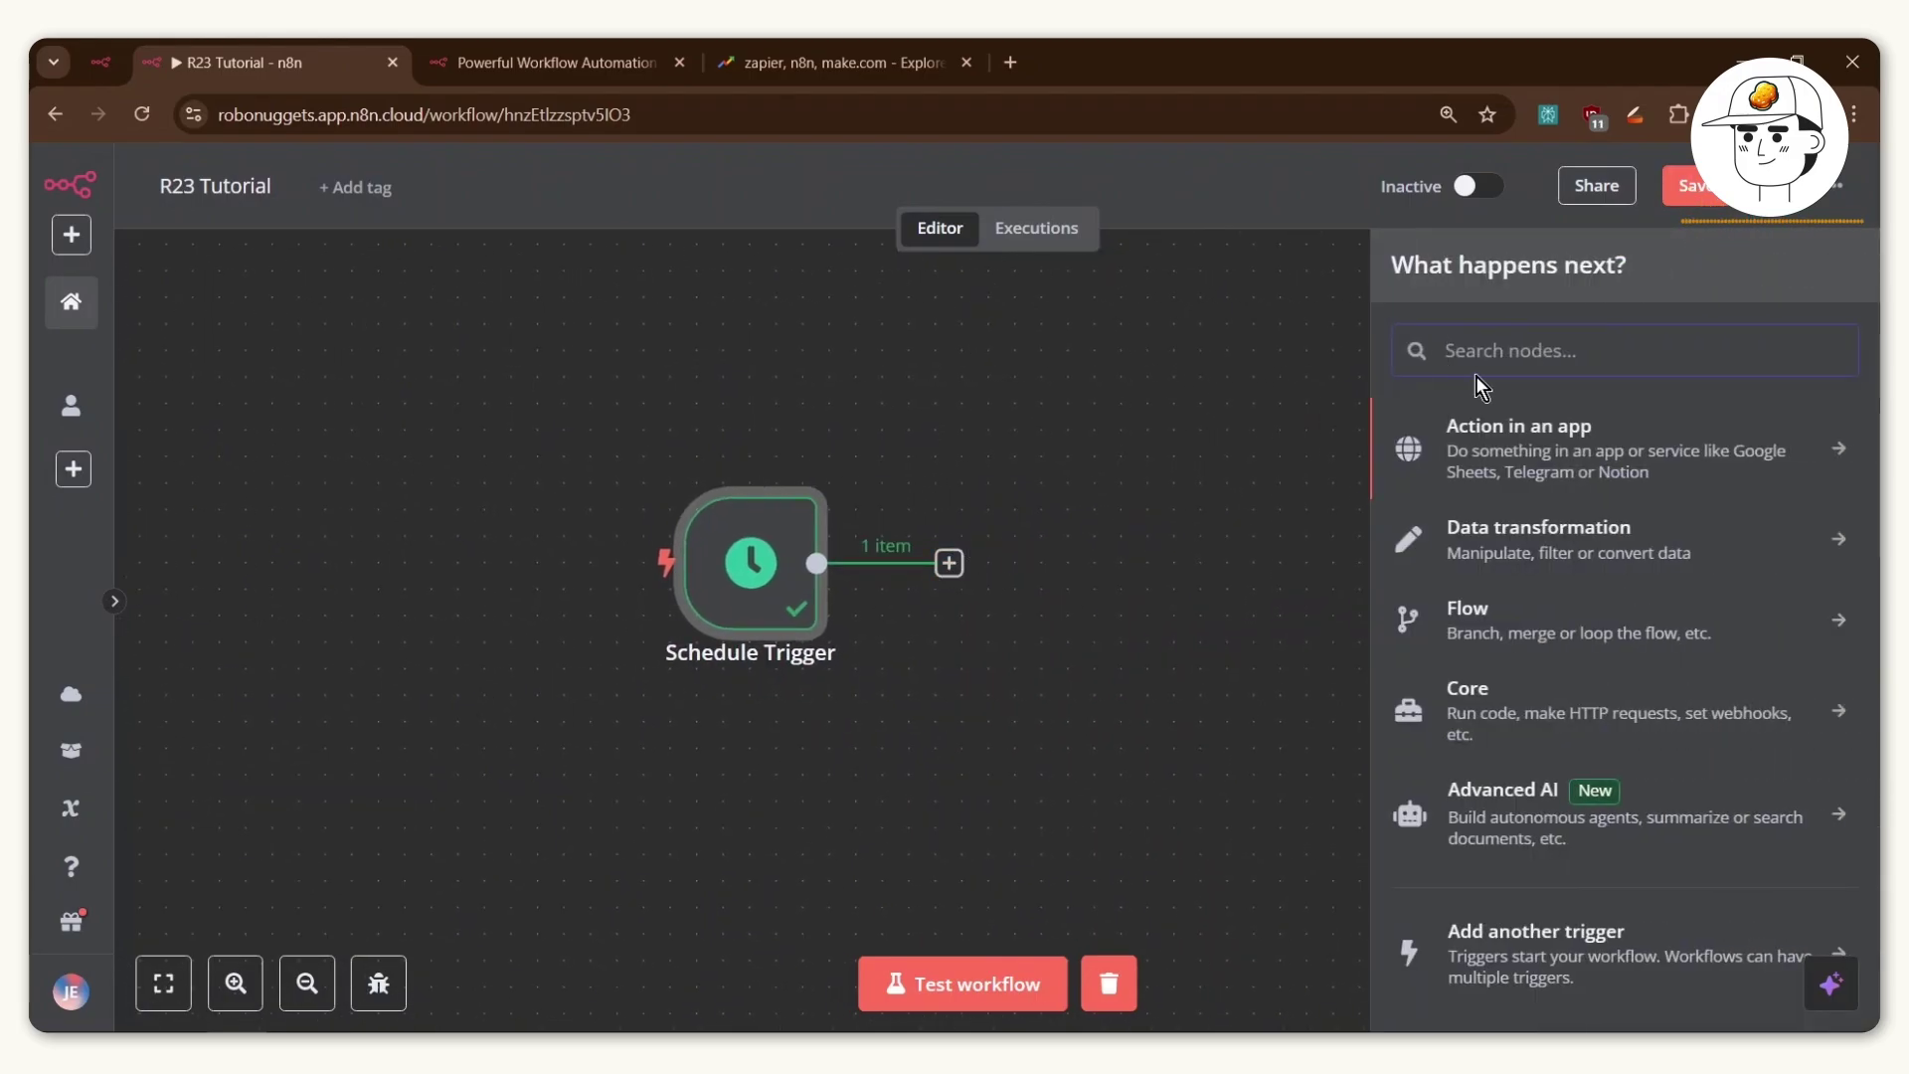
{"action": "left_click", "coordinate": [1500, 342]}
{"action": "type", "text": "yout"}
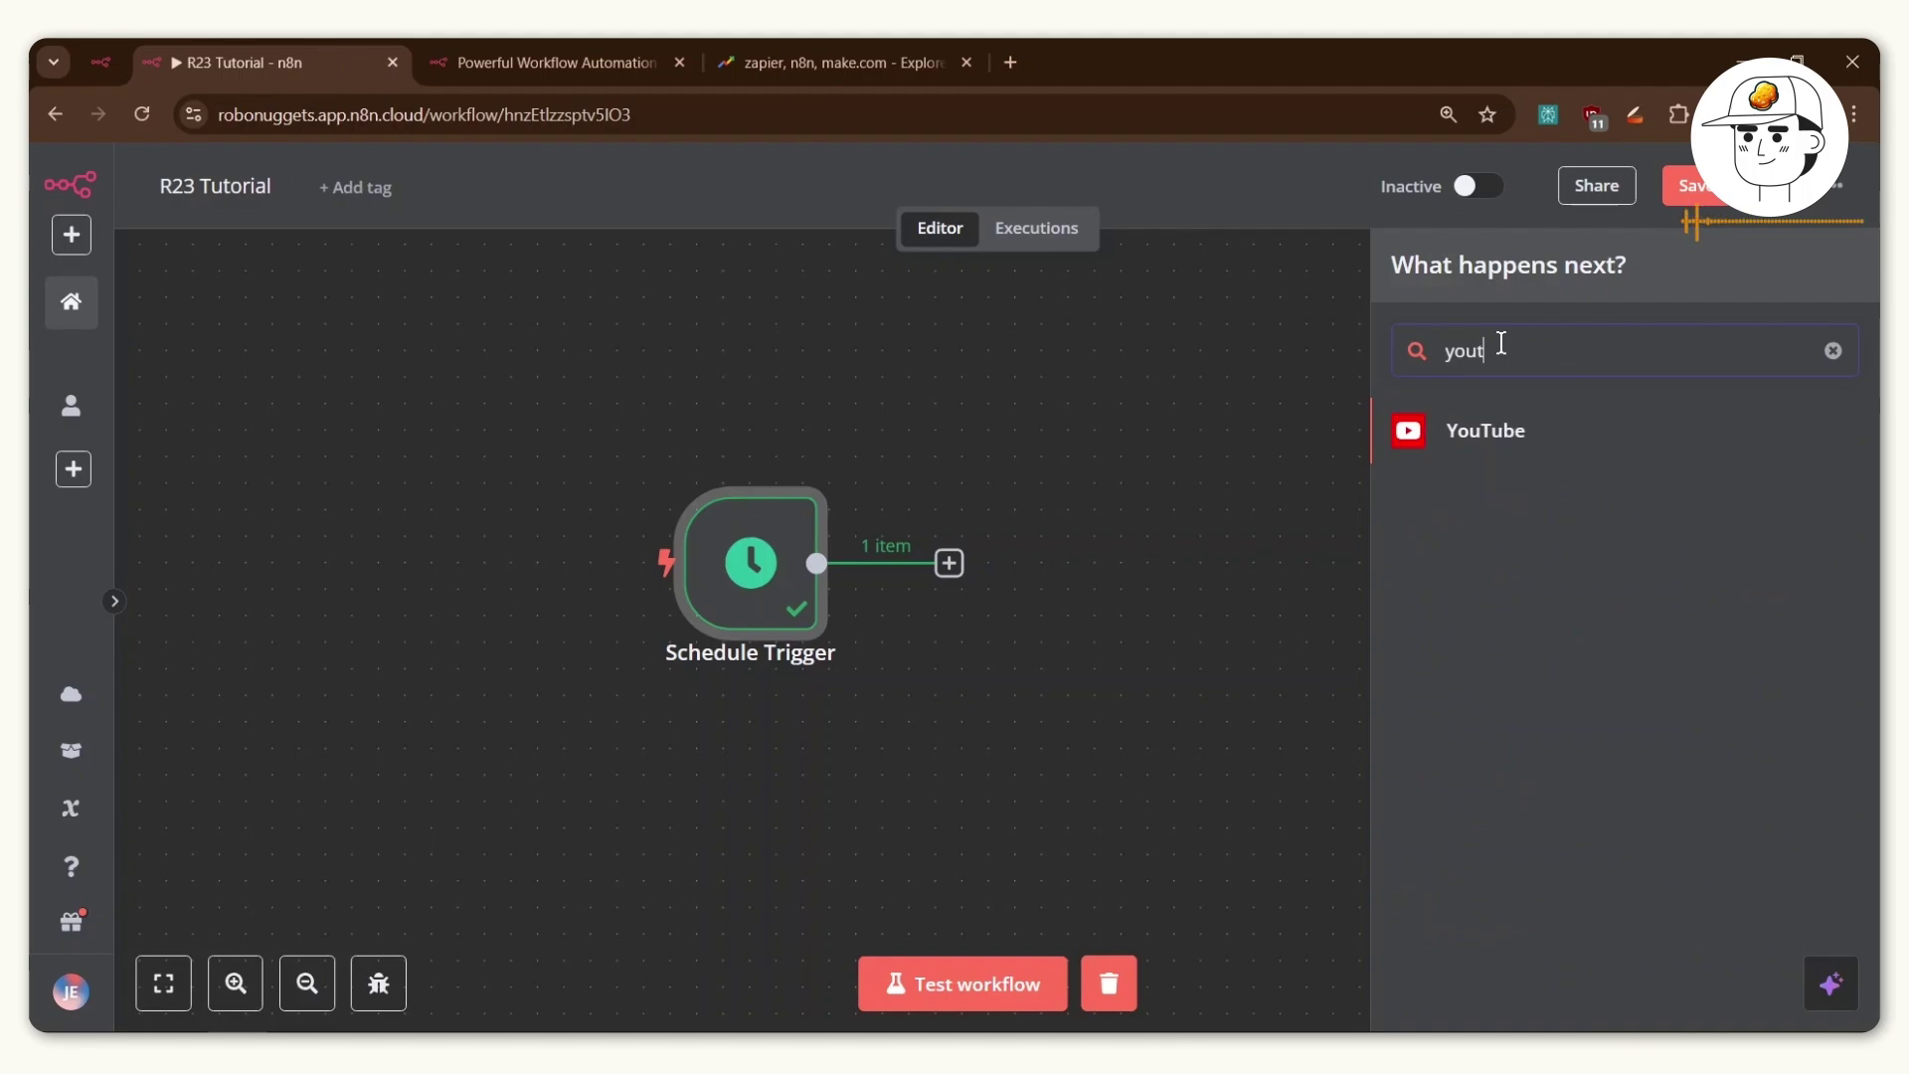
{"action": "left_click", "coordinate": [1511, 427]}
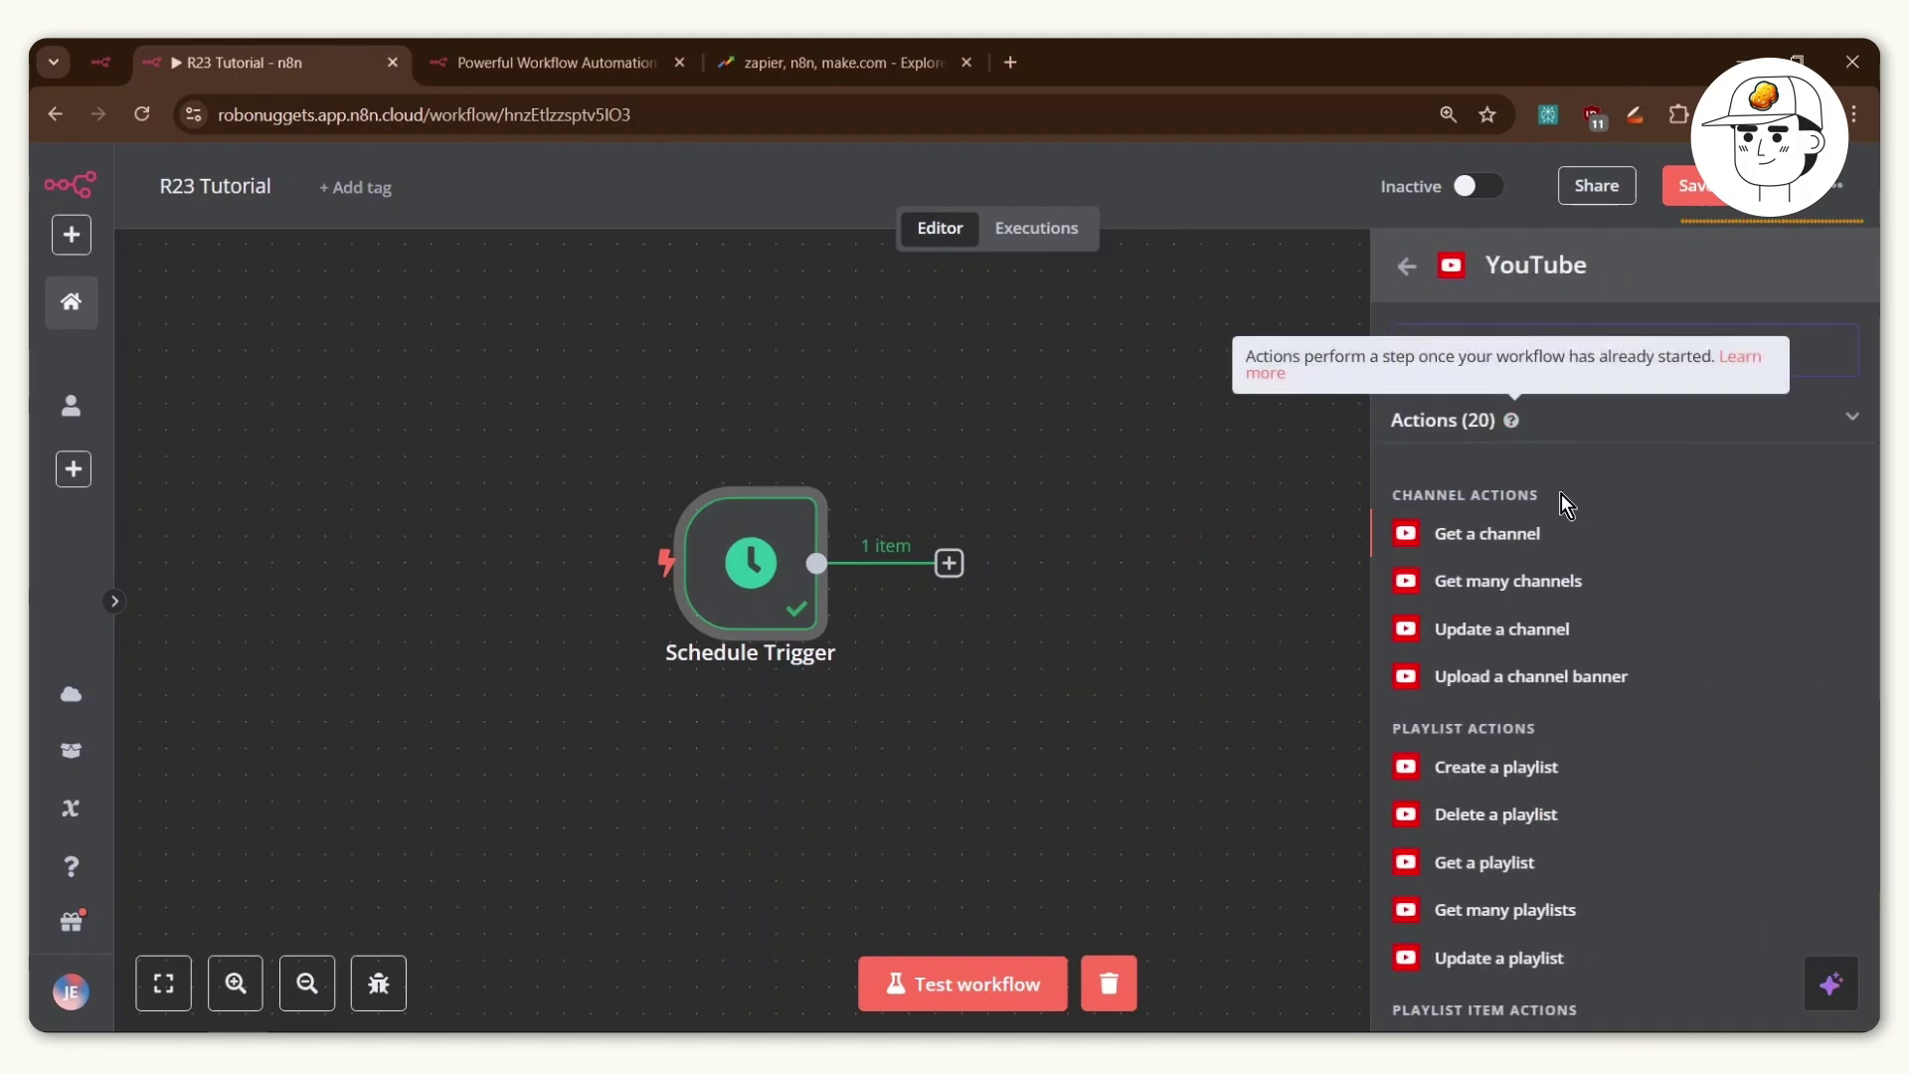
{"action": "scroll", "coordinate": [1531, 557], "scroll_direction": "down", "scroll_amount": 3}
{"action": "scroll", "coordinate": [1496, 563], "scroll_direction": "down", "scroll_amount": 4}
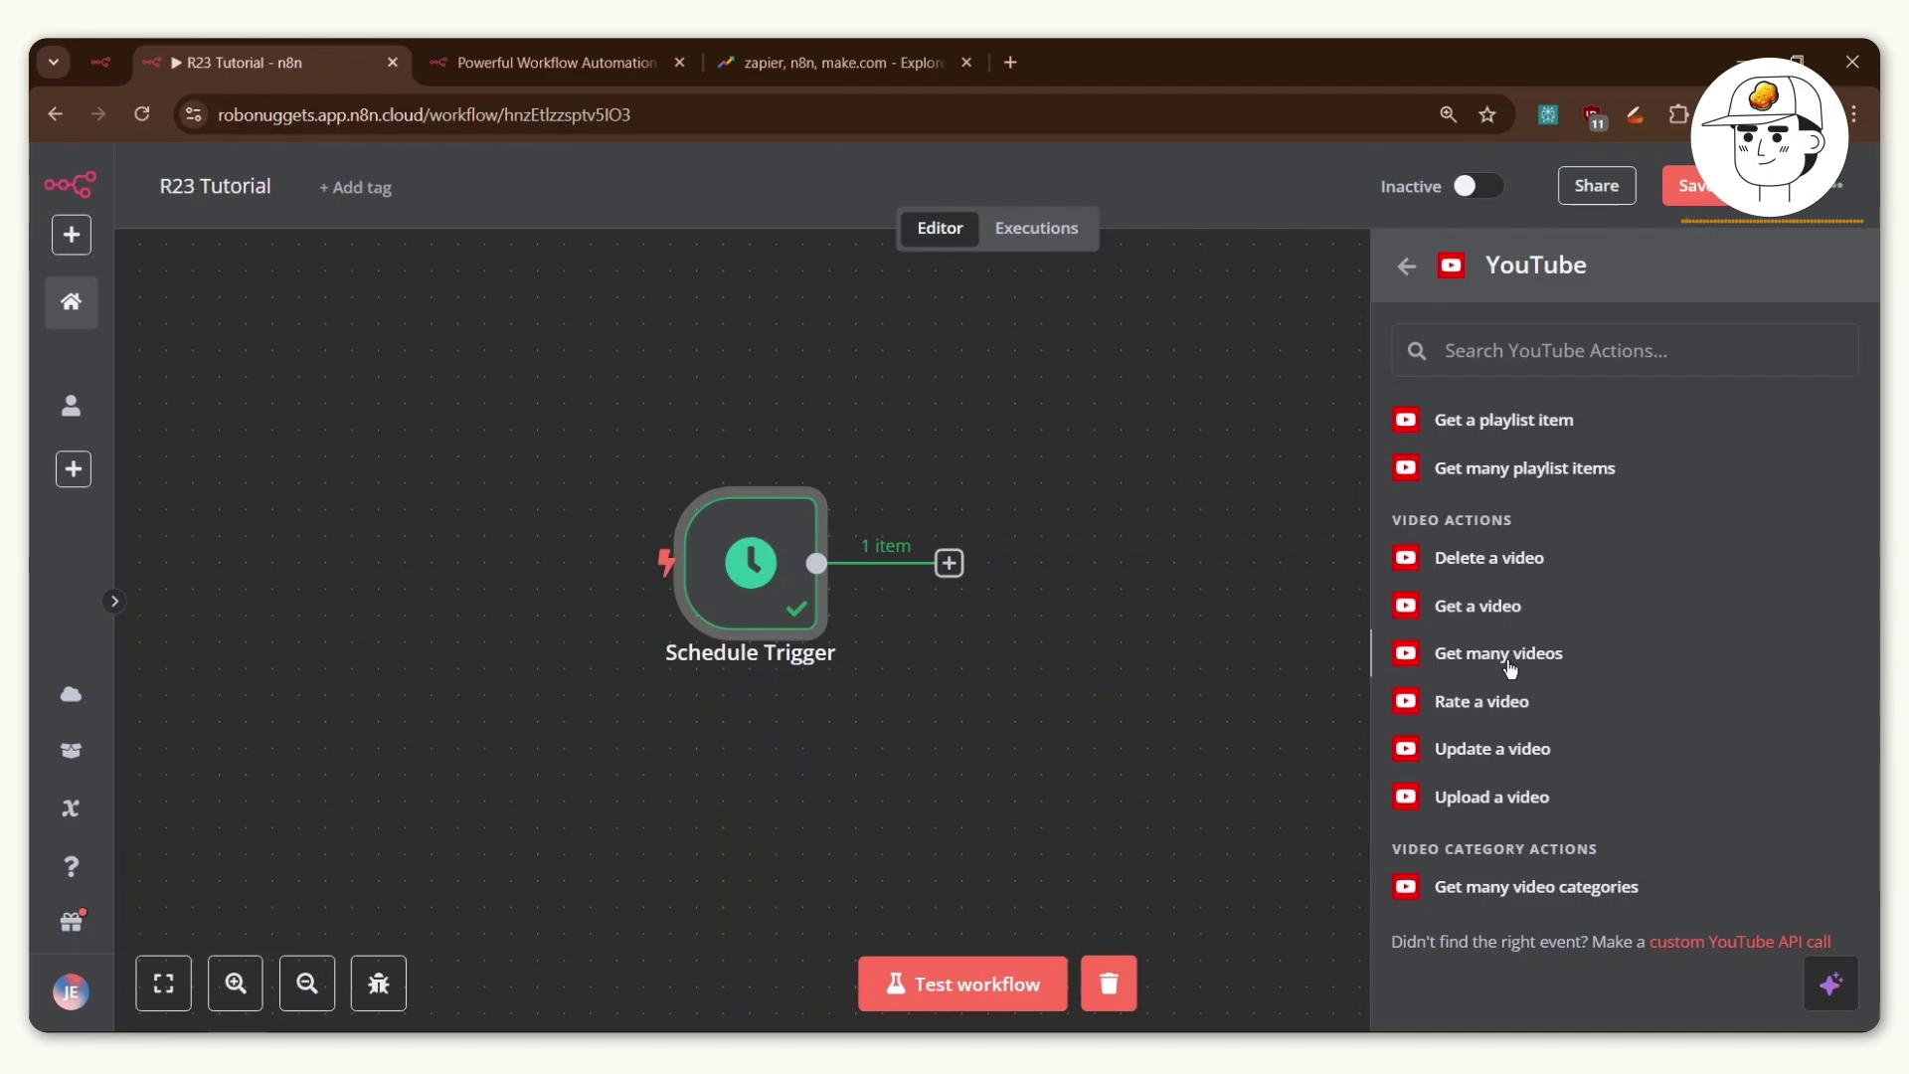
{"action": "left_click", "coordinate": [1510, 656]}
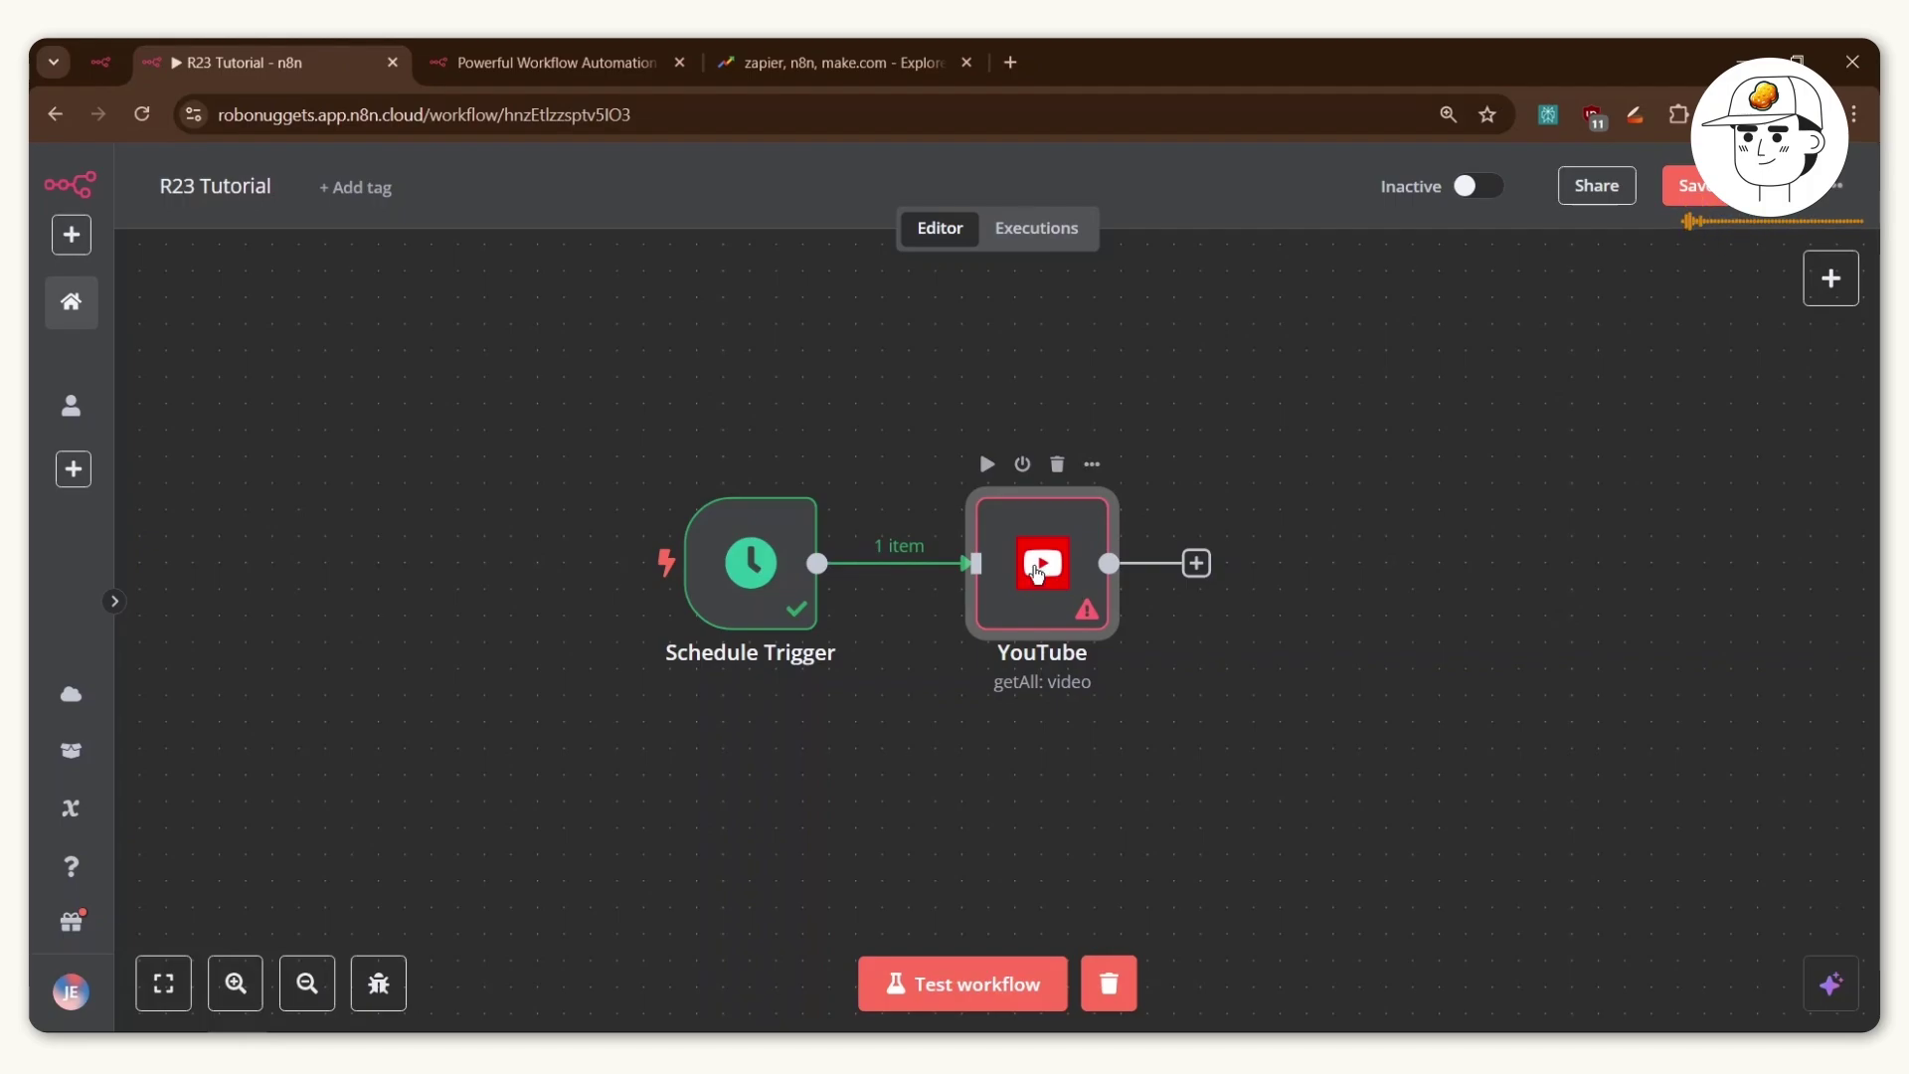
Start a new YouTube OAuth2 API credential for the YouTube node and review its connection fields.
{"action": "double_click", "coordinate": [1036, 572]}
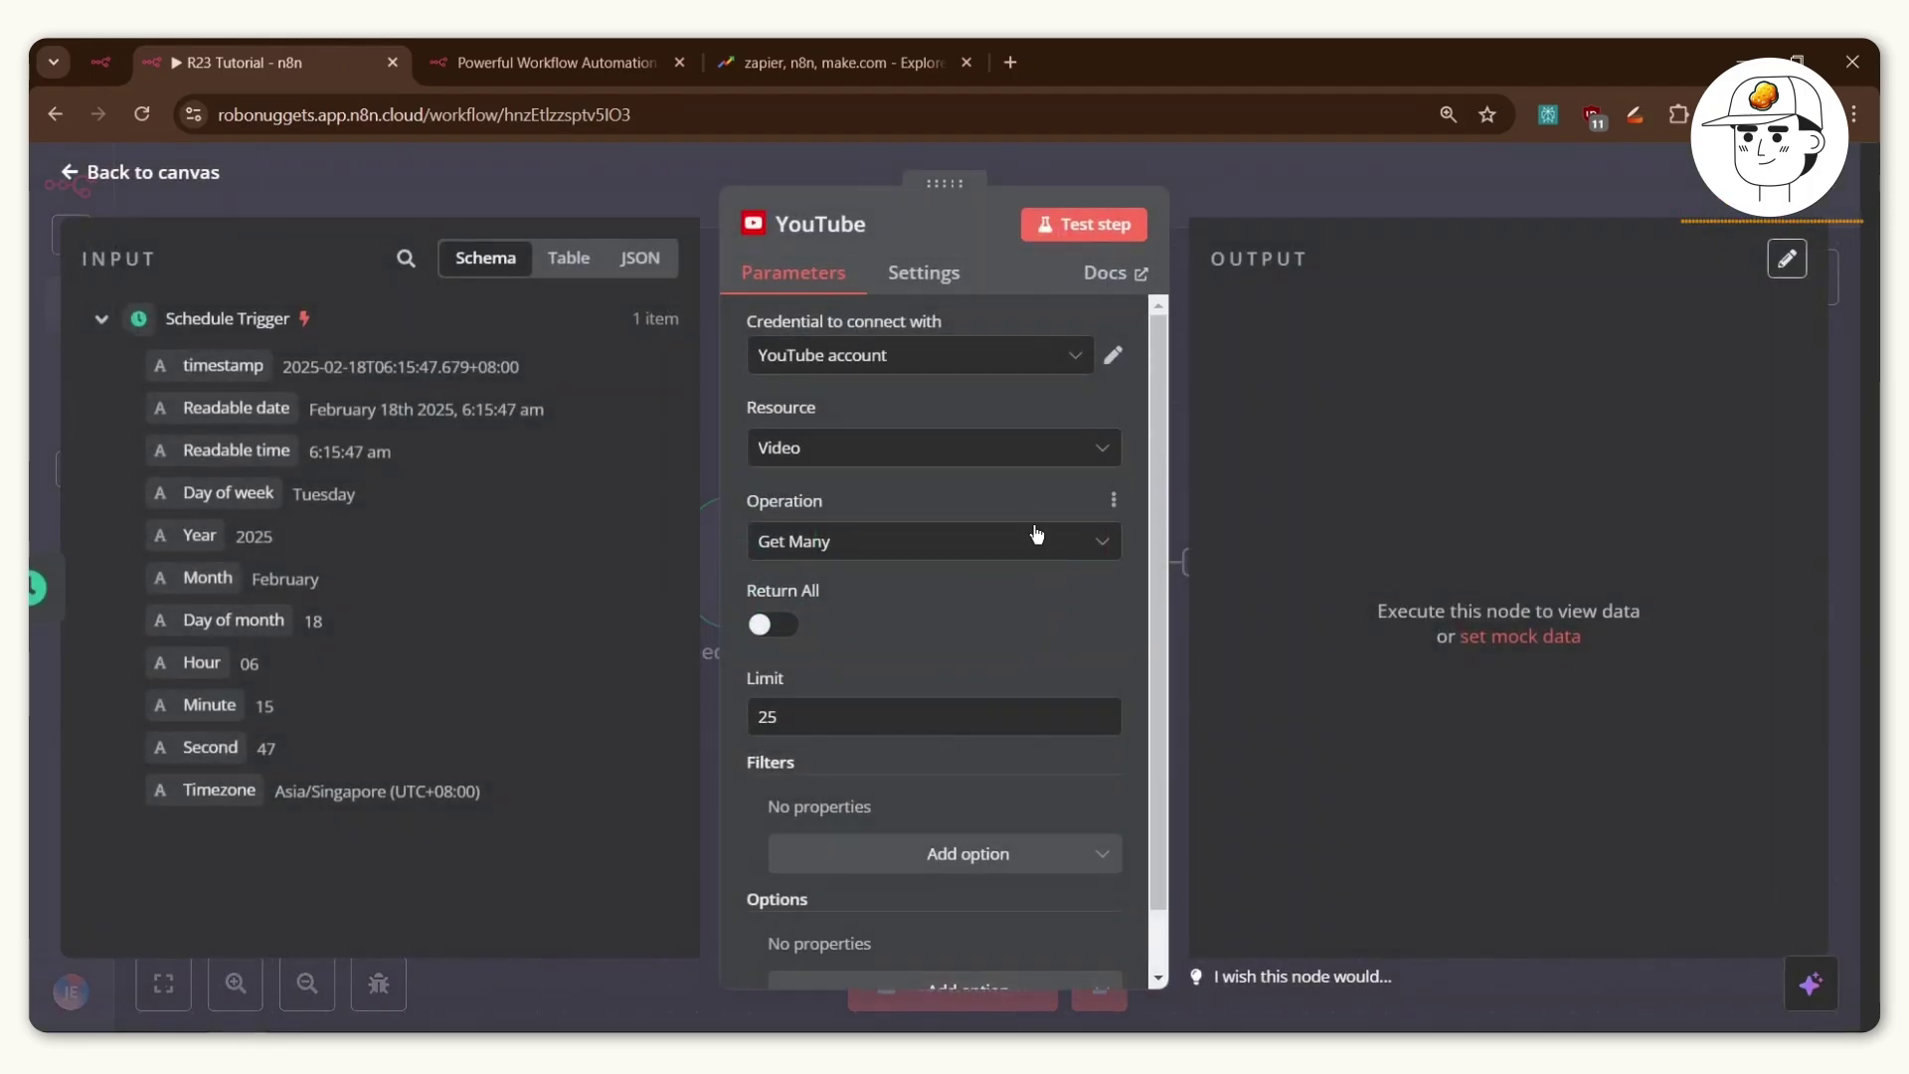
{"action": "left_click", "coordinate": [855, 362]}
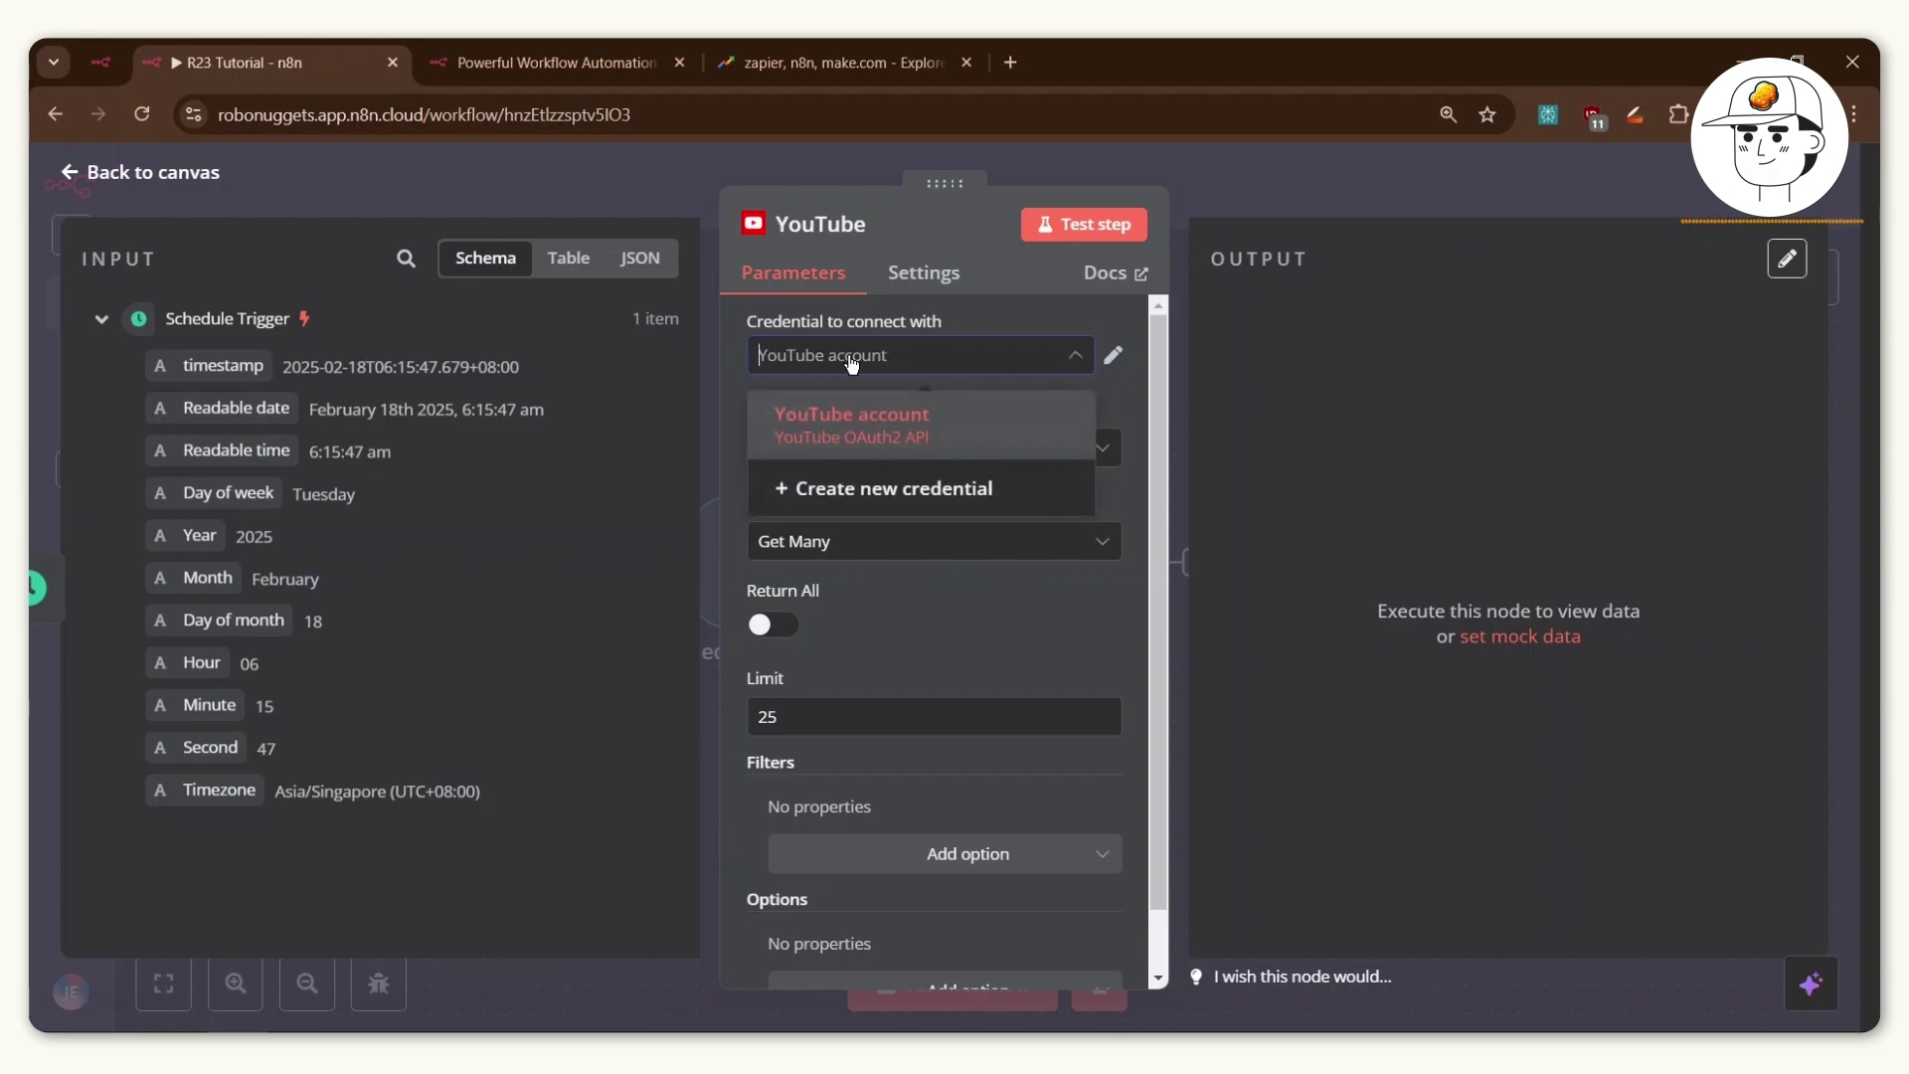
{"action": "left_click", "coordinate": [852, 499]}
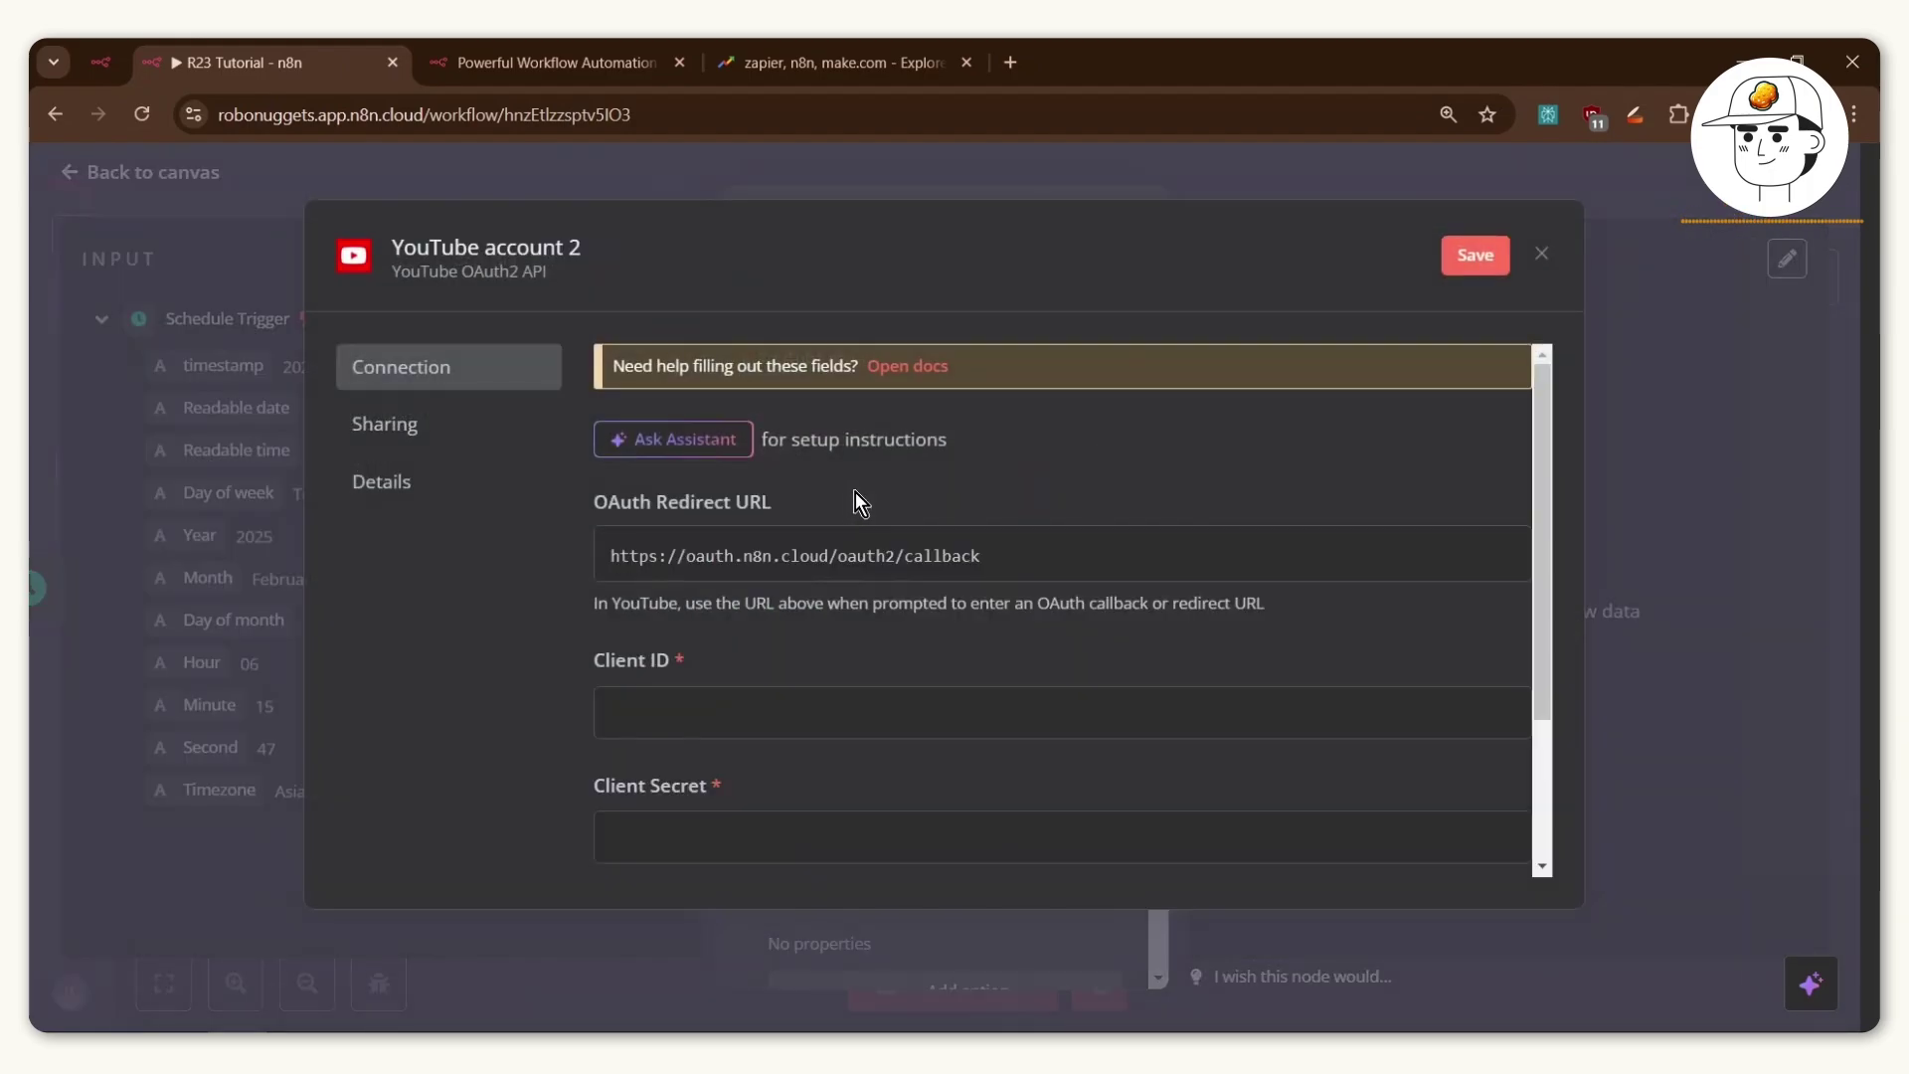
{"action": "scroll", "coordinate": [855, 492], "scroll_direction": "down", "scroll_amount": 3}
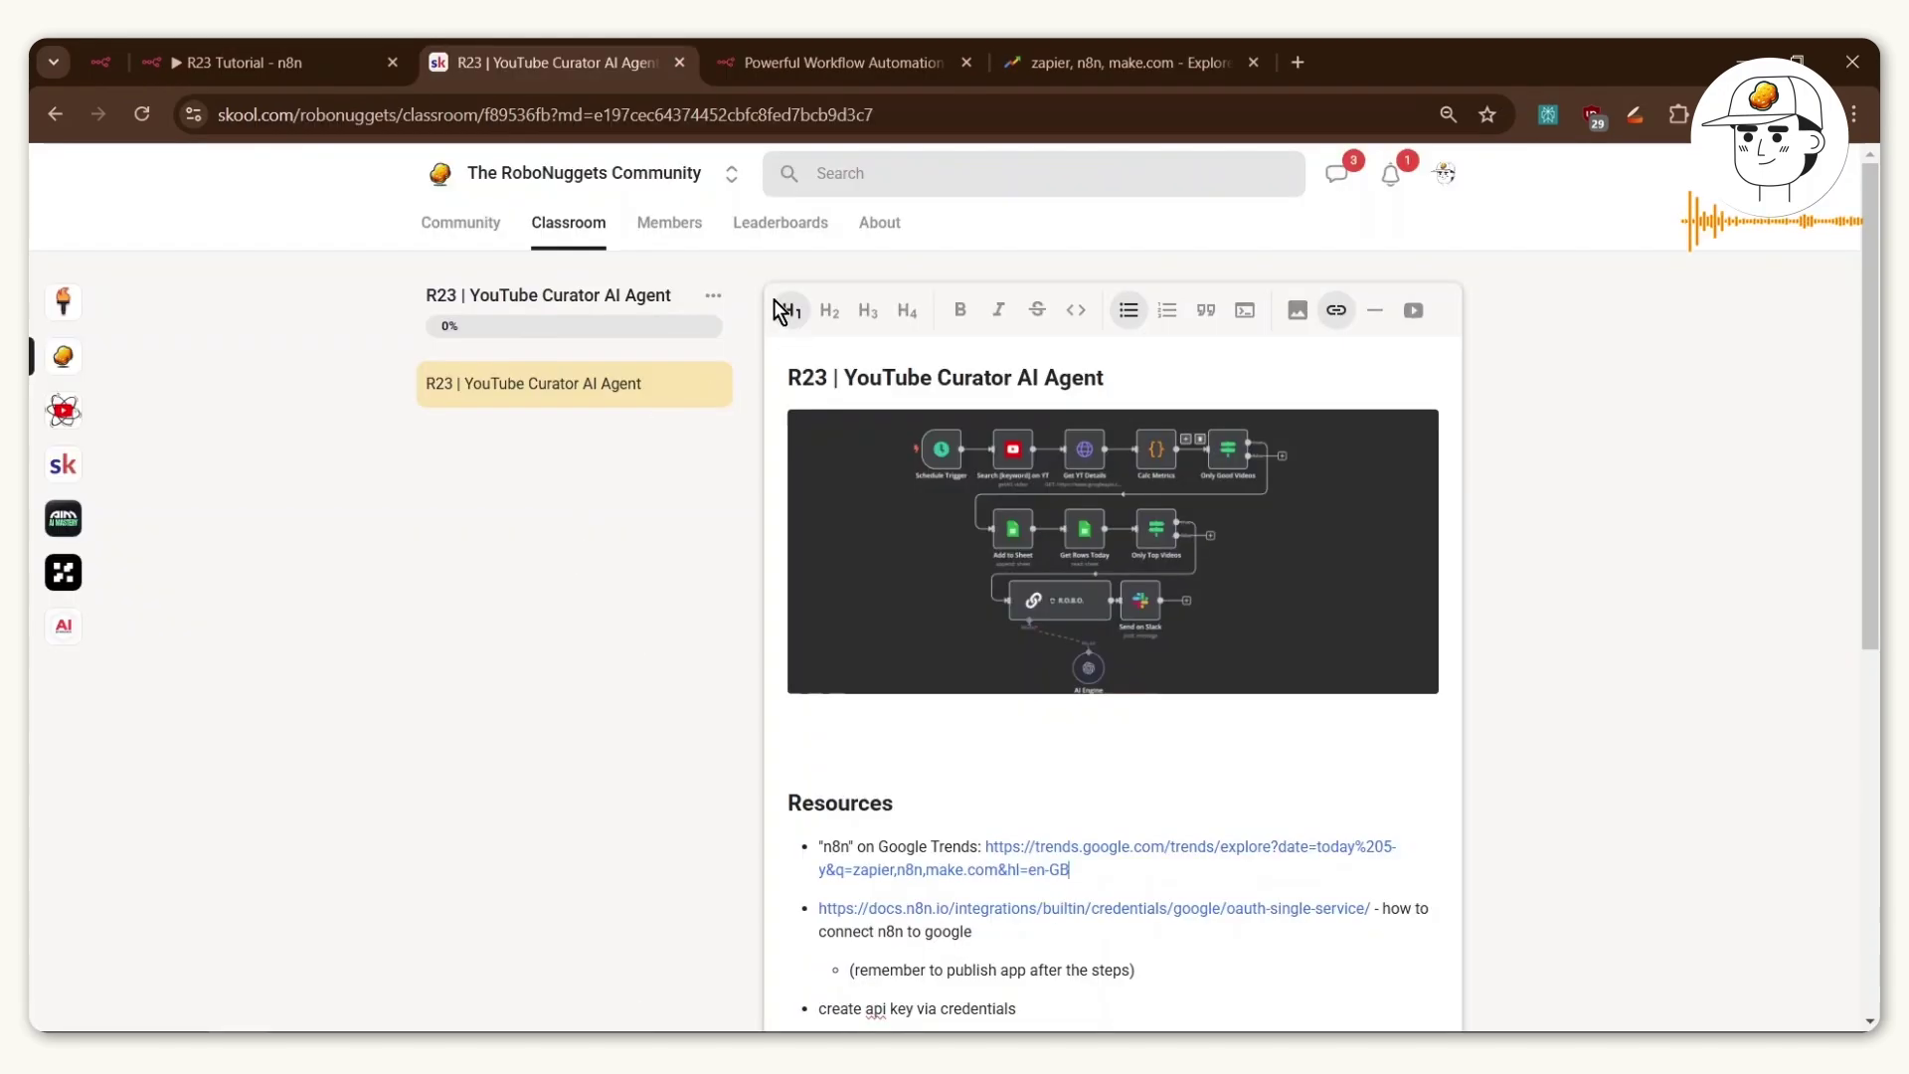
Open the n8n Google OAuth2 single service guide linked in the R23 lesson's Resources in a new tab.
{"action": "scroll", "coordinate": [1211, 502], "scroll_direction": "down", "scroll_amount": 3}
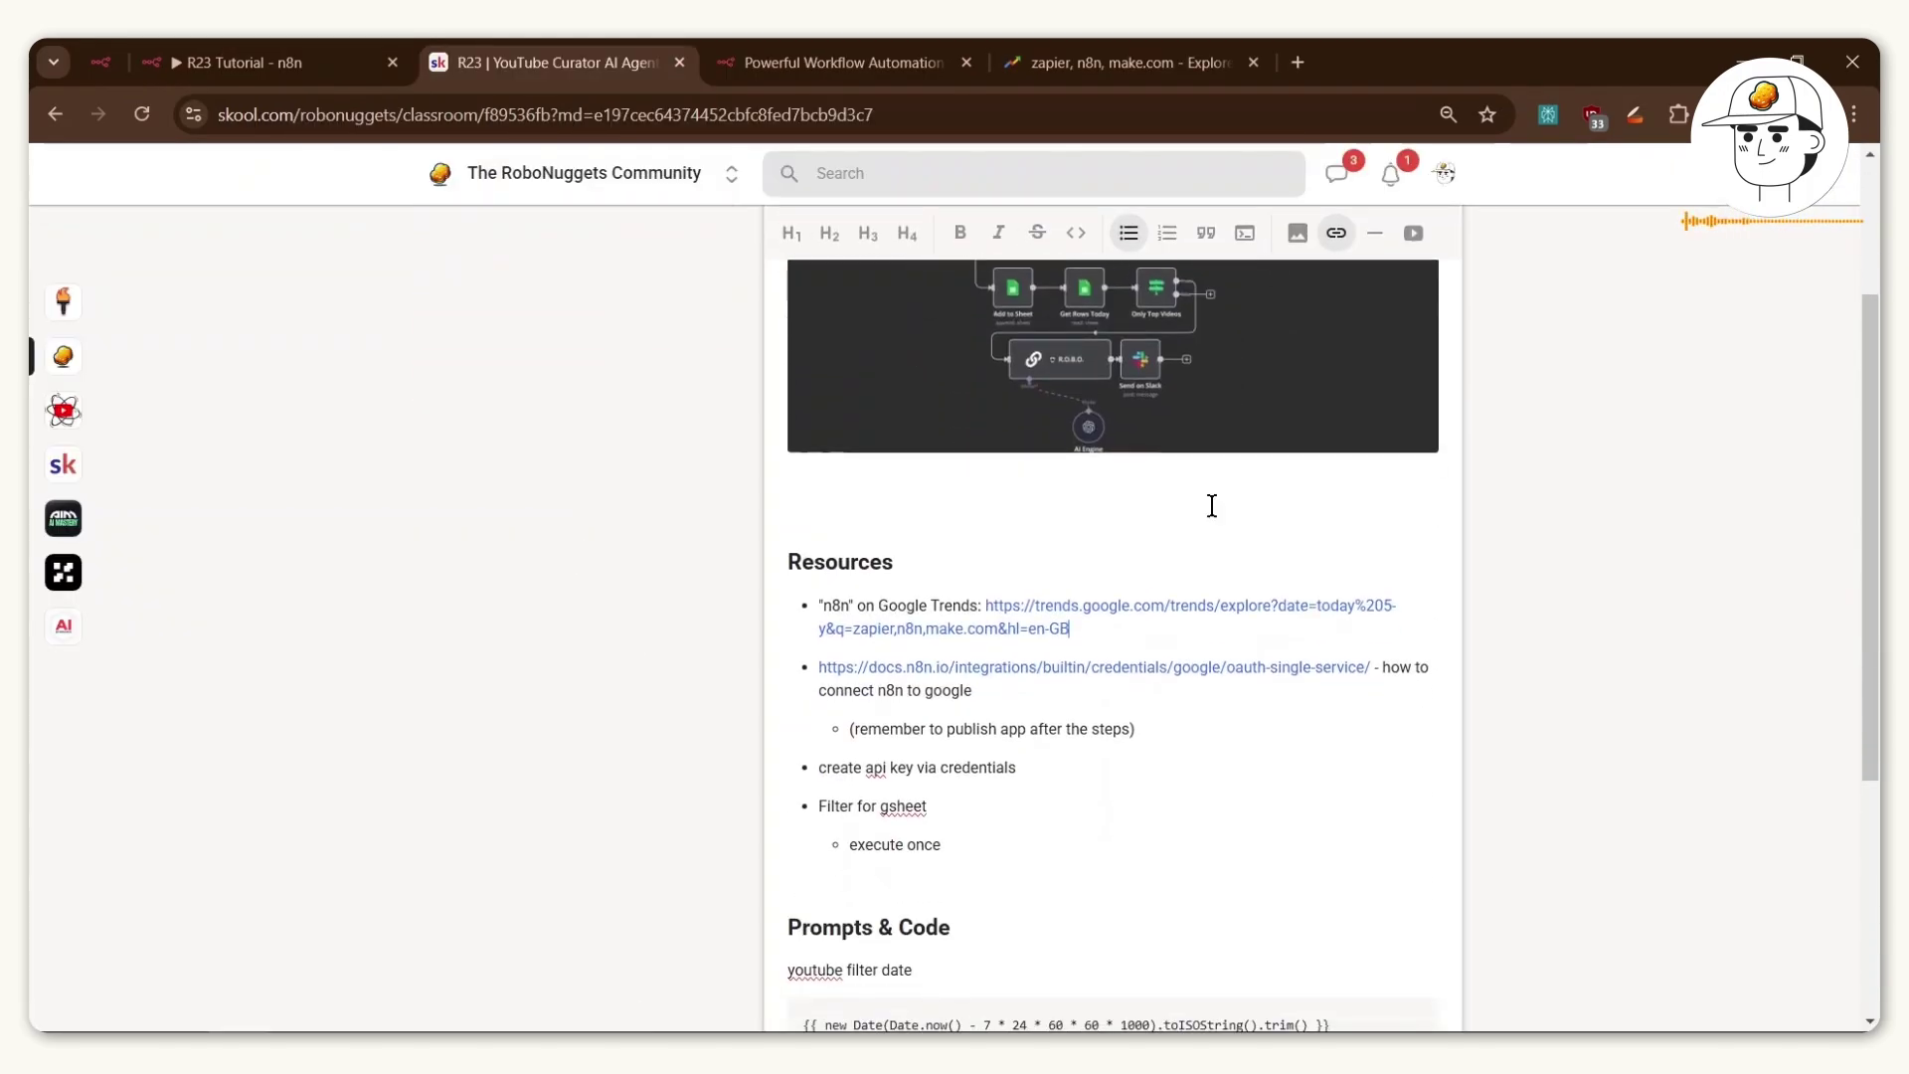
{"action": "key", "text": "ctrl+plus"}
{"action": "scroll", "coordinate": [1203, 577], "scroll_direction": "down", "scroll_amount": 3}
{"action": "left_click_drag", "start_coordinate": [1476, 558], "coordinate": [779, 560]}
{"action": "left_click", "coordinate": [852, 556]}
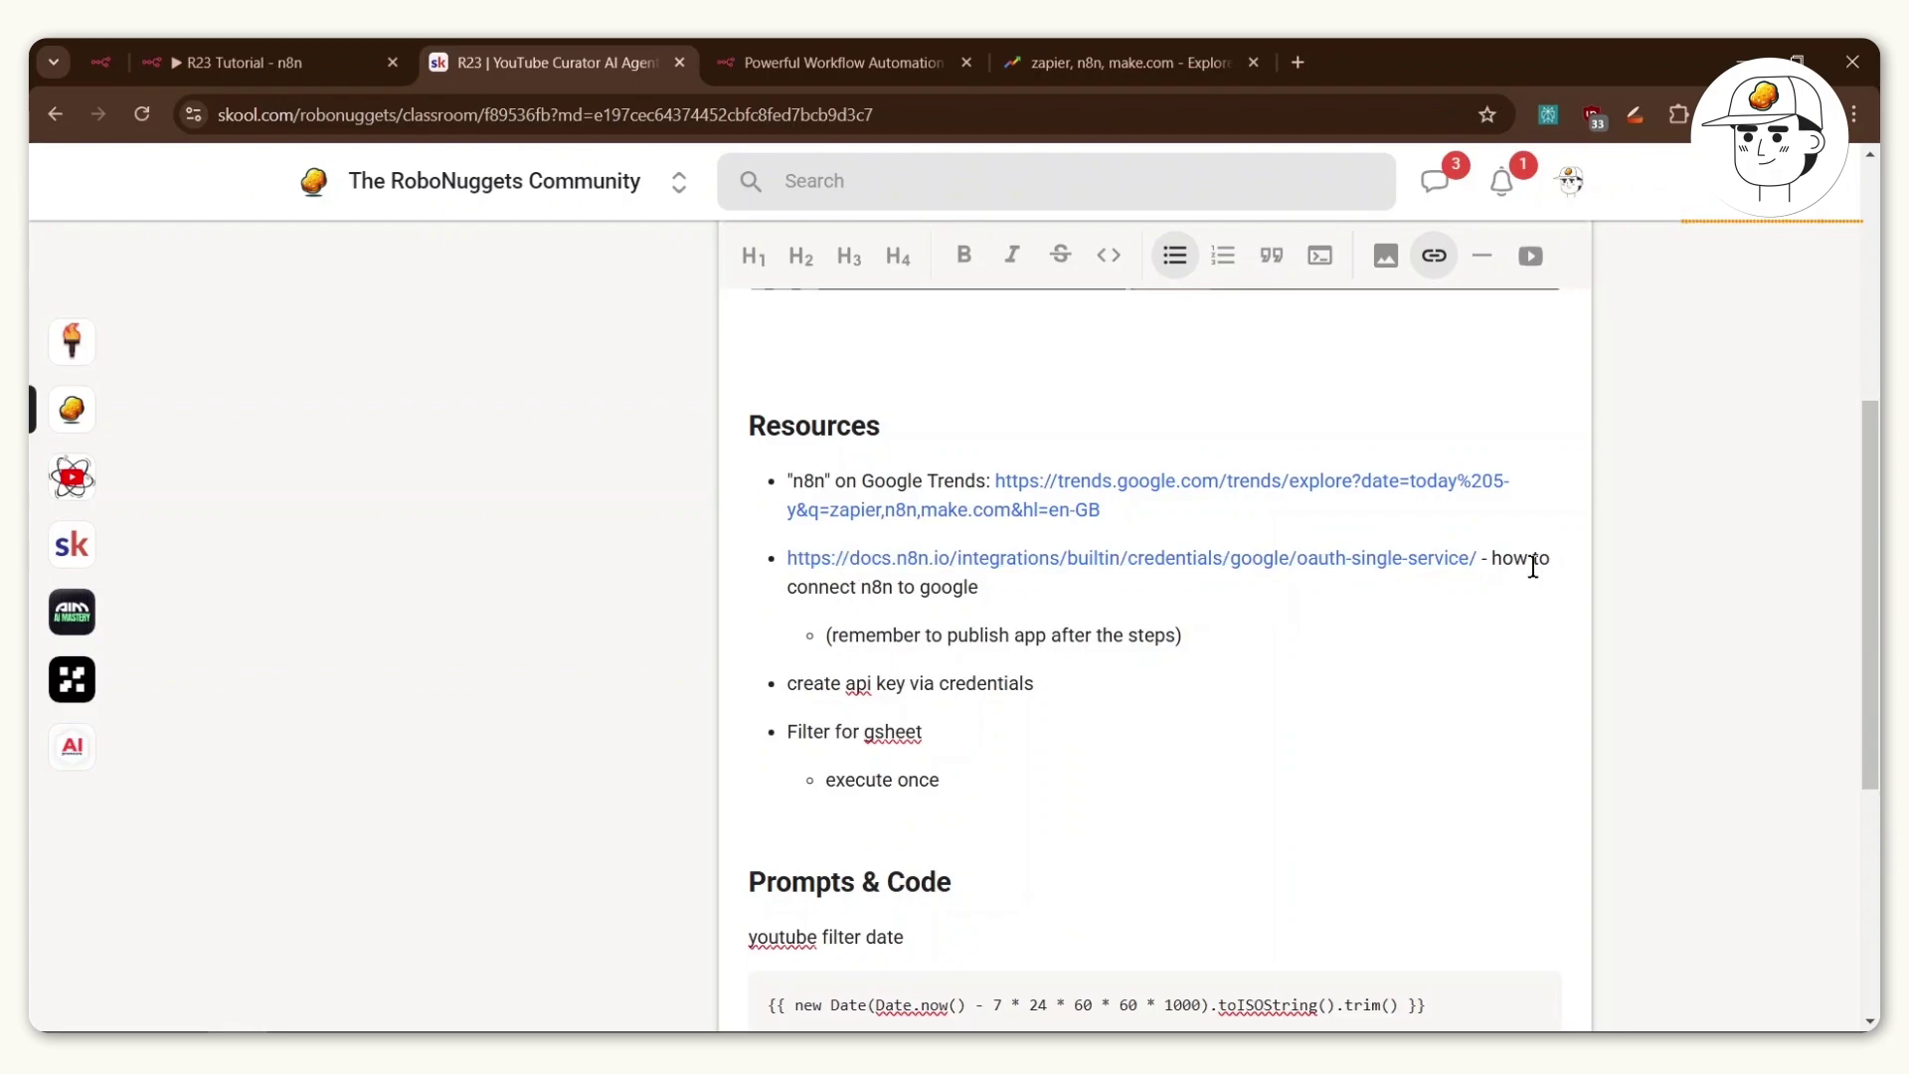
{"action": "left_click", "coordinate": [1441, 558], "text": "ctrl"}
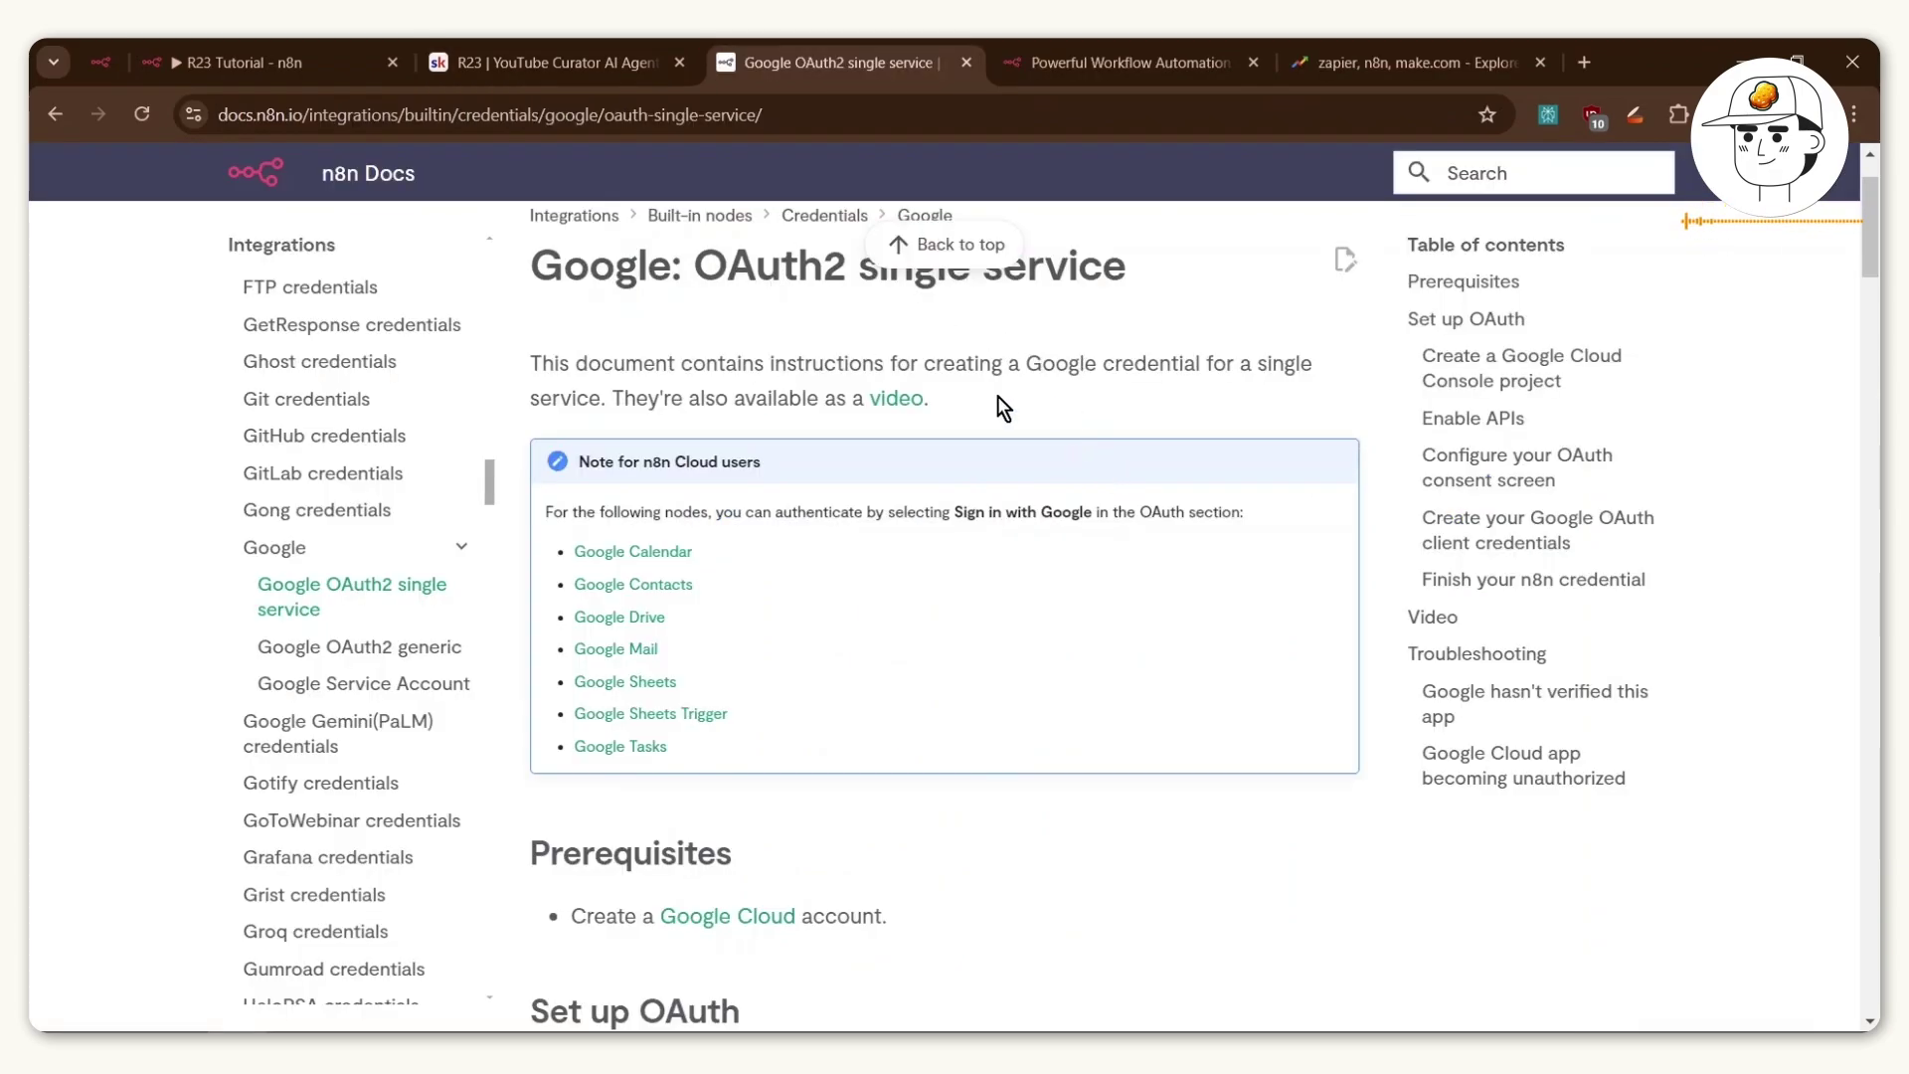
Read the guide's prerequisites, follow its Google Cloud link in a new tab and enter the Google Cloud console.
{"action": "scroll", "coordinate": [998, 396], "scroll_direction": "down", "scroll_amount": 5}
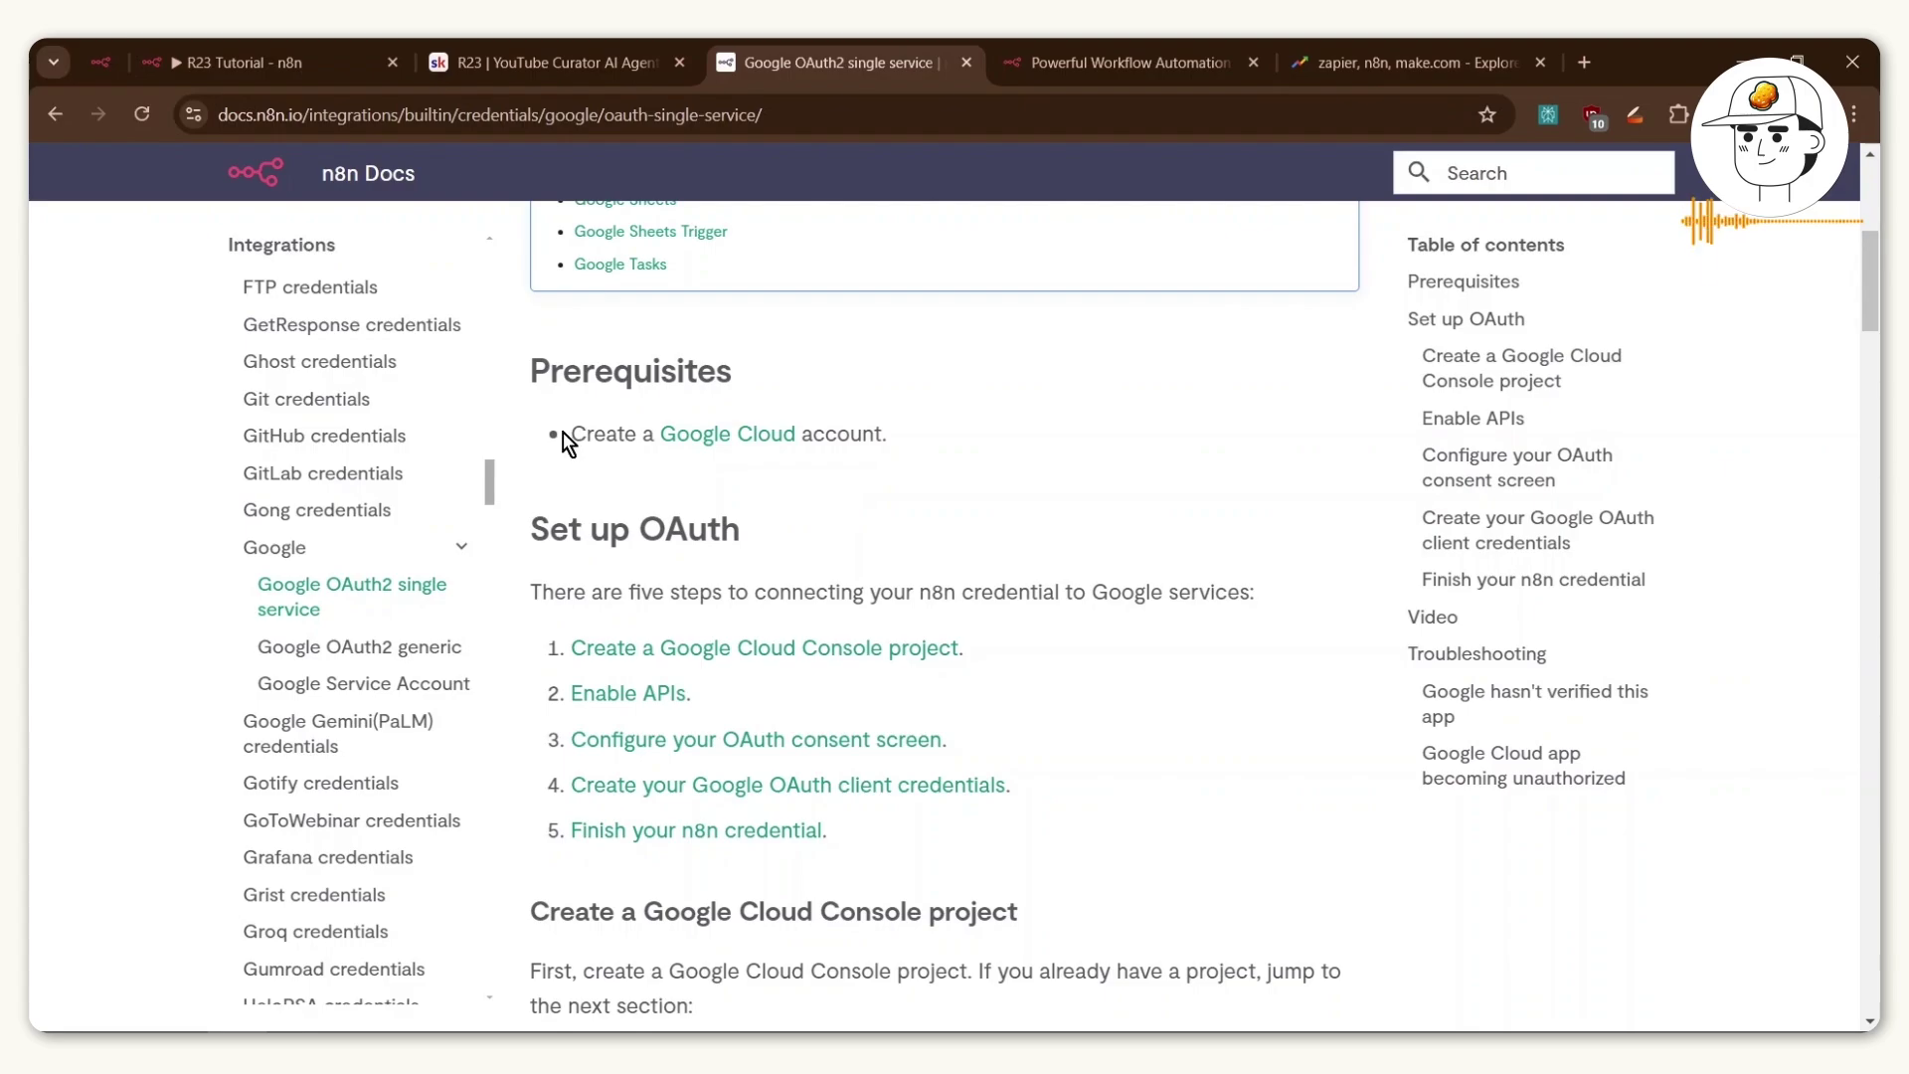
{"action": "left_click_drag", "start_coordinate": [562, 432], "coordinate": [952, 439]}
{"action": "left_click", "coordinate": [953, 440]}
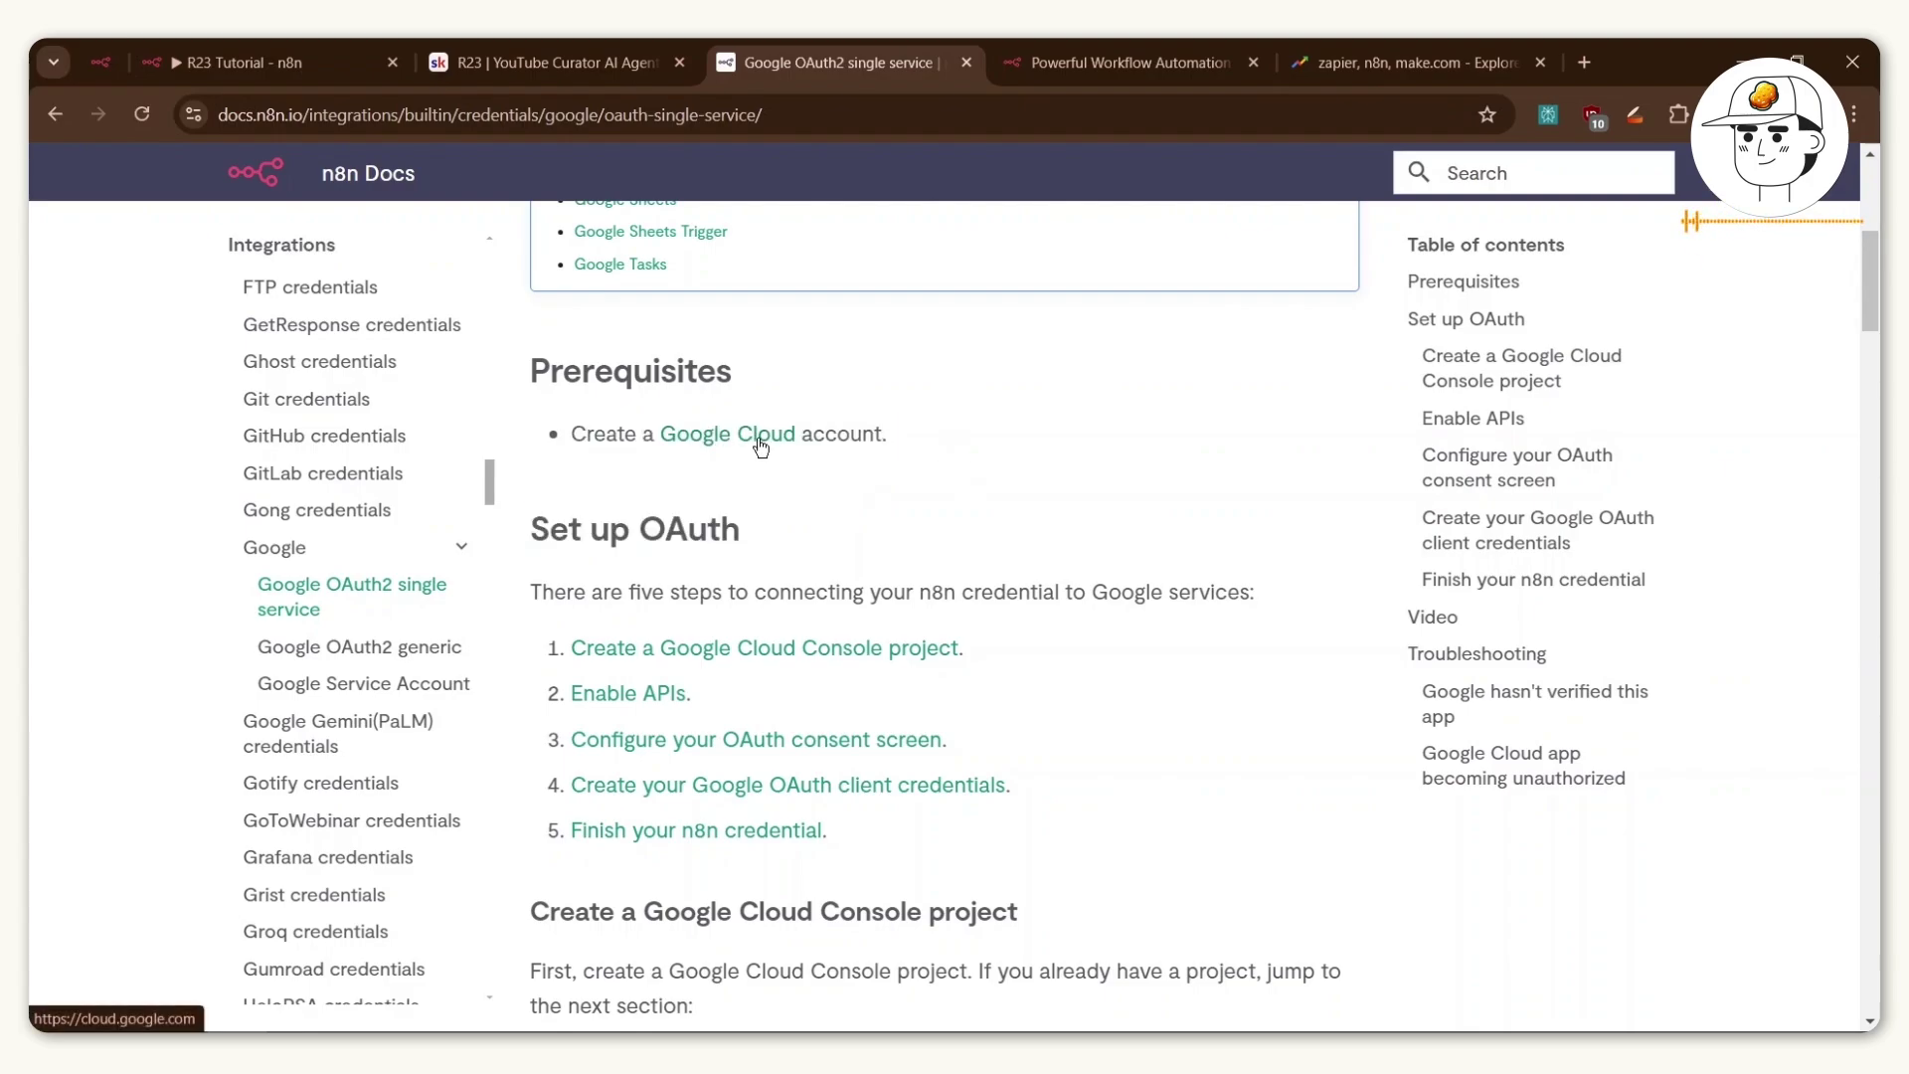
{"action": "left_click", "coordinate": [760, 445], "text": "ctrl"}
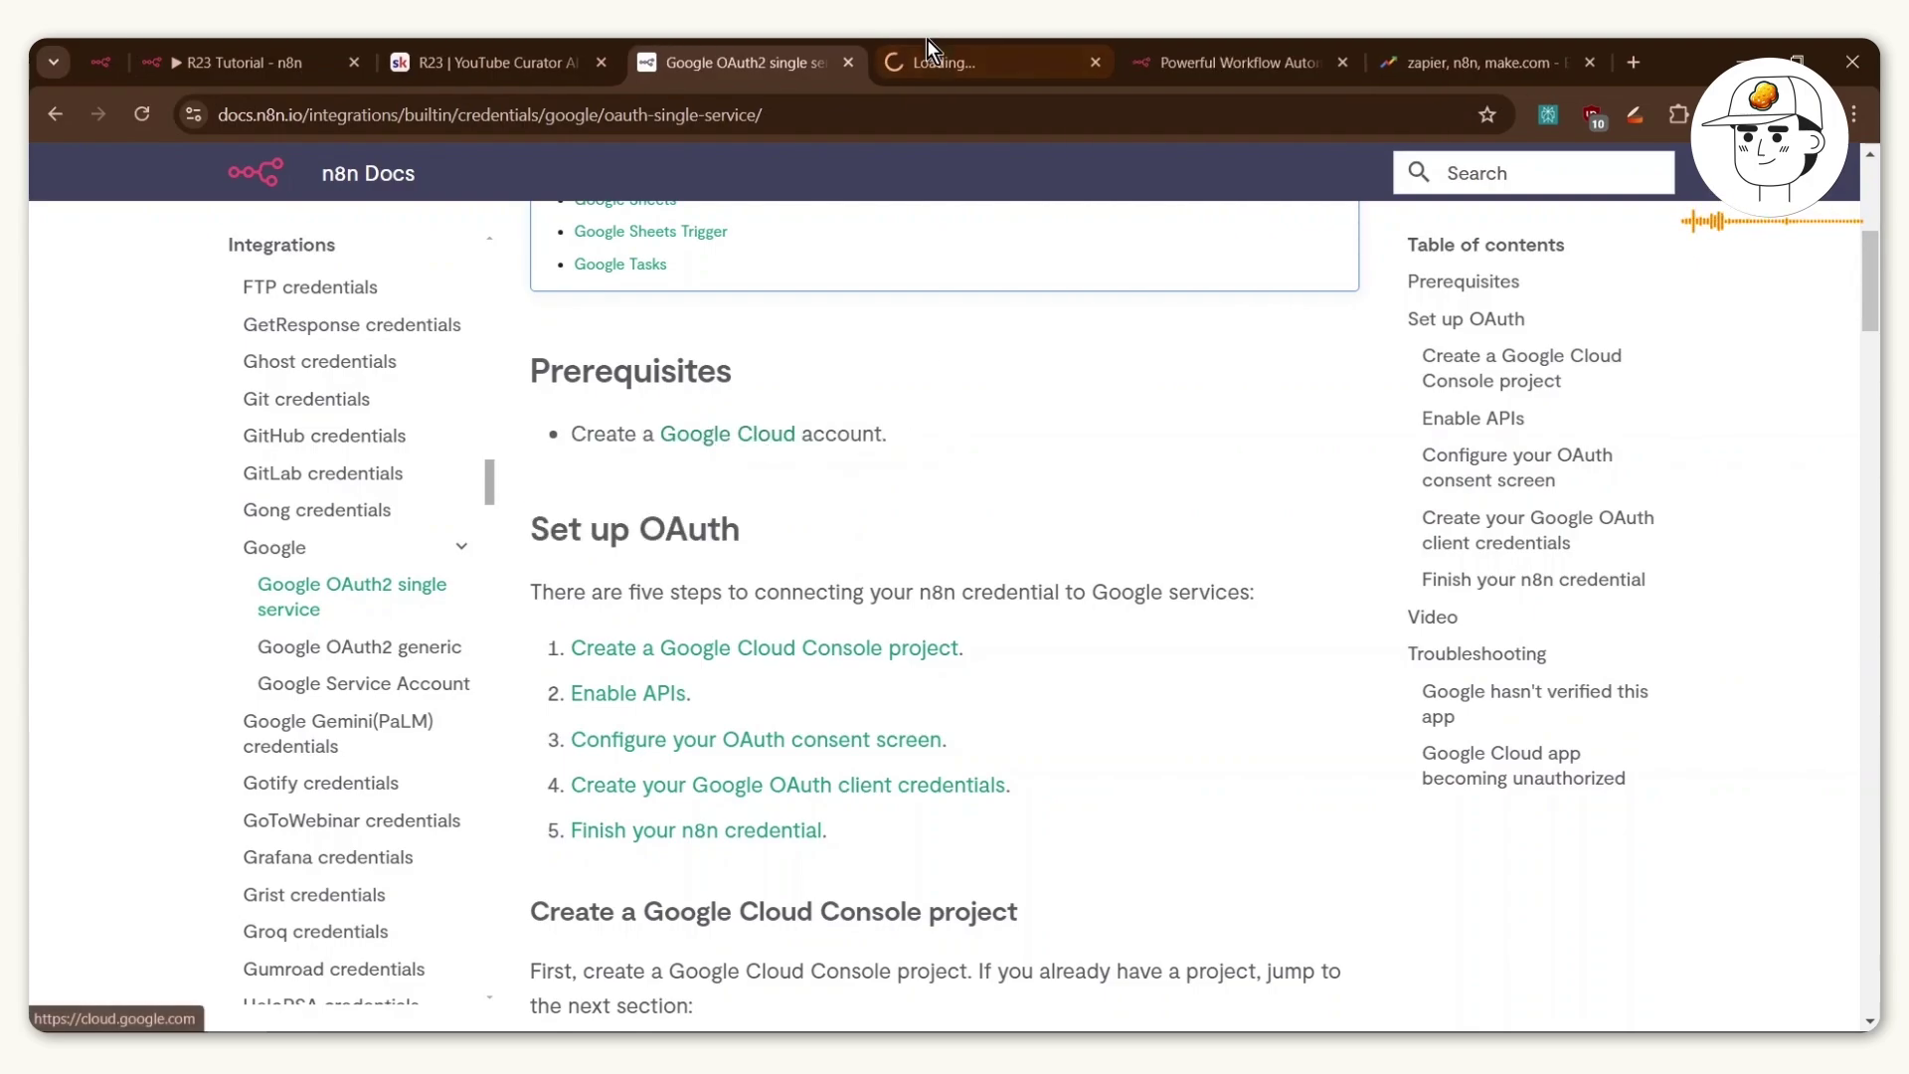
{"action": "left_click", "coordinate": [932, 42]}
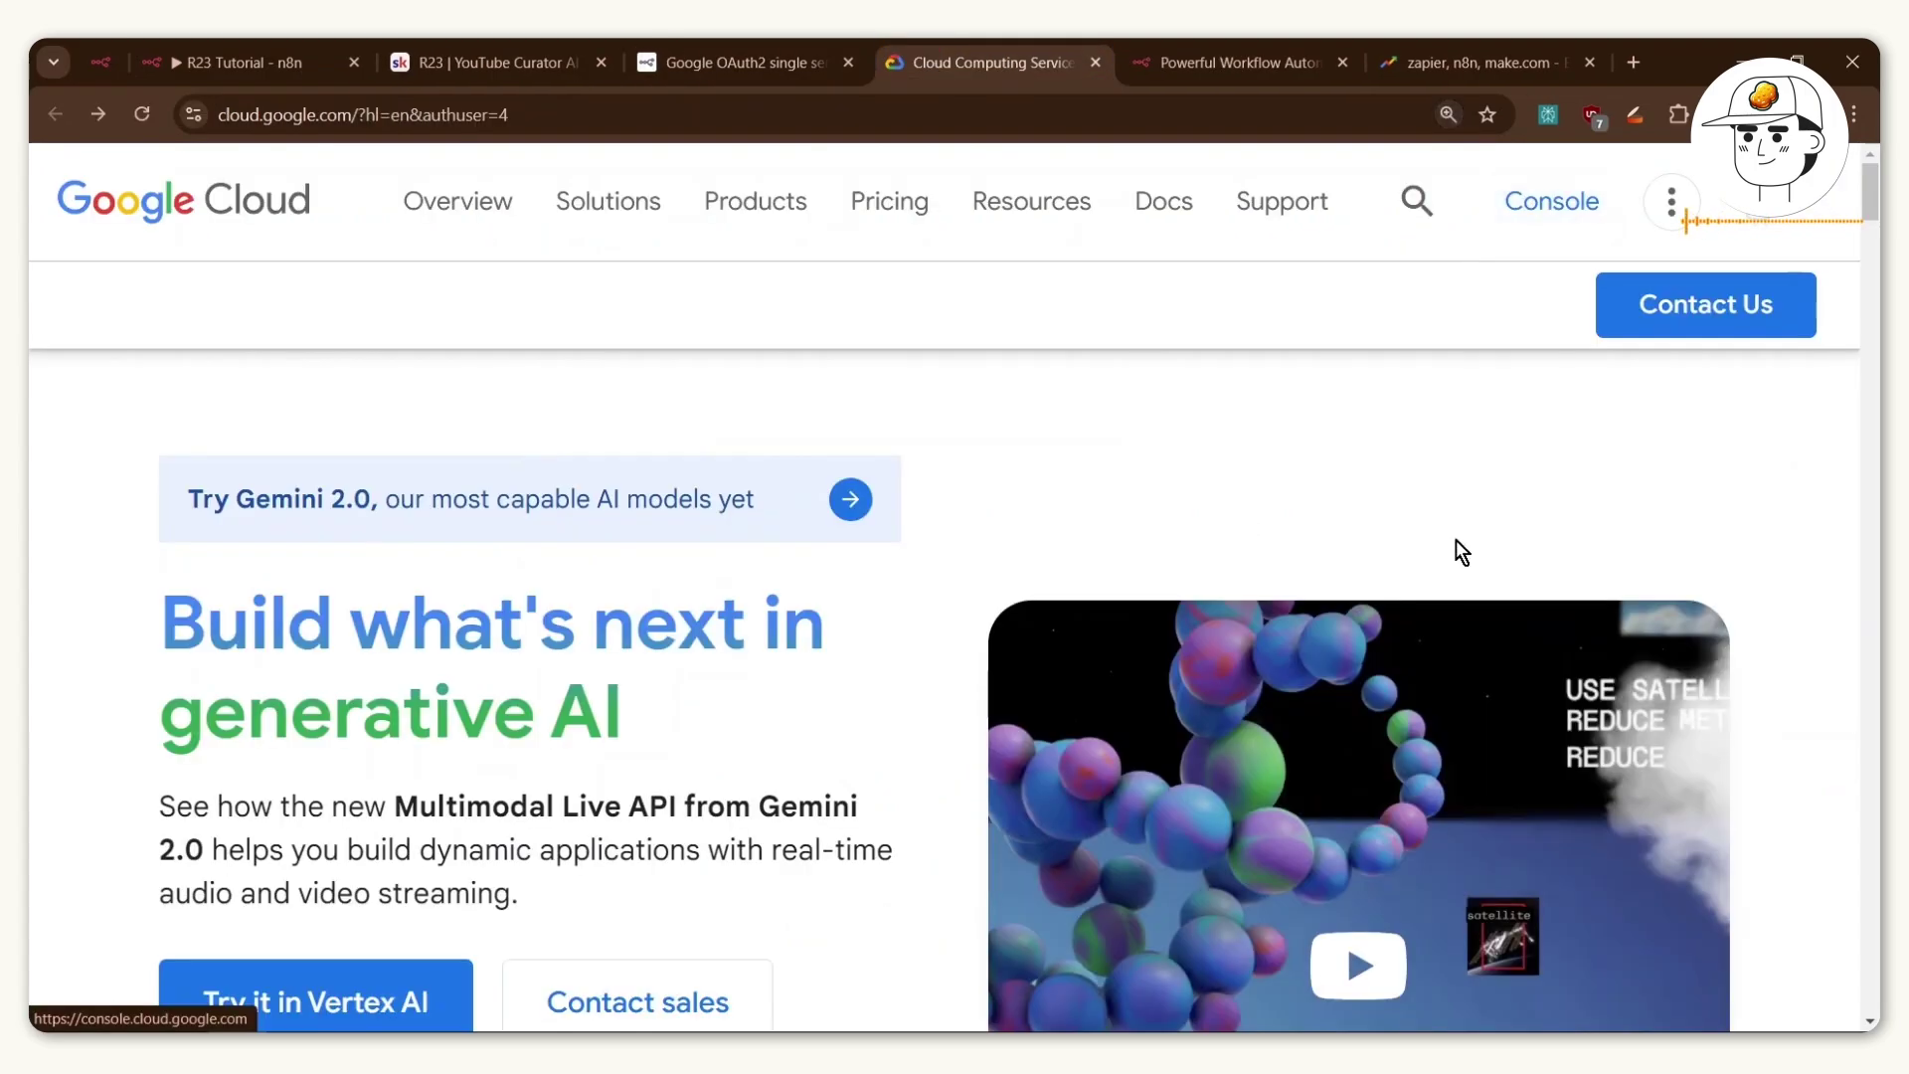
{"action": "left_click", "coordinate": [1563, 216]}
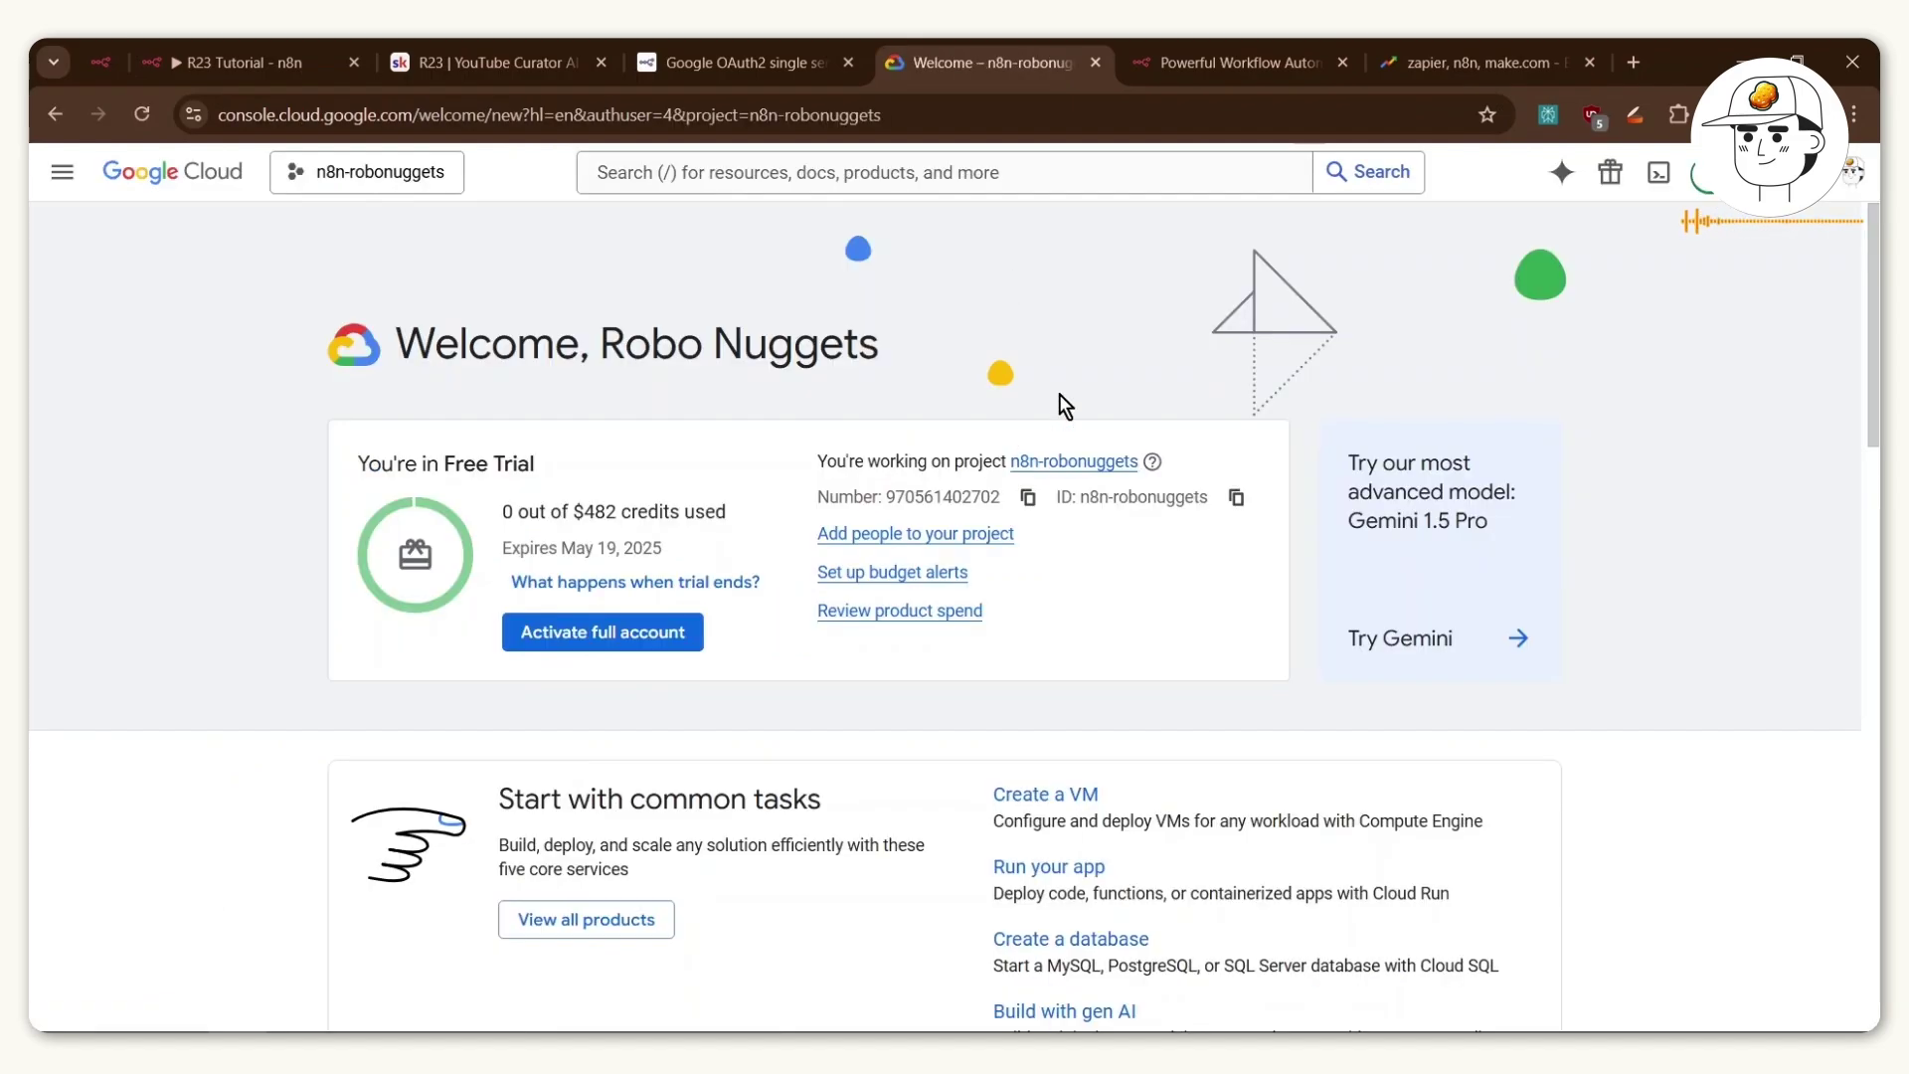
Review the instructions for creating a Google Cloud Console project in the n8n OAuth2 guide.
{"action": "left_click", "coordinate": [809, 50]}
{"action": "scroll", "coordinate": [737, 606], "scroll_direction": "up", "scroll_amount": 2}
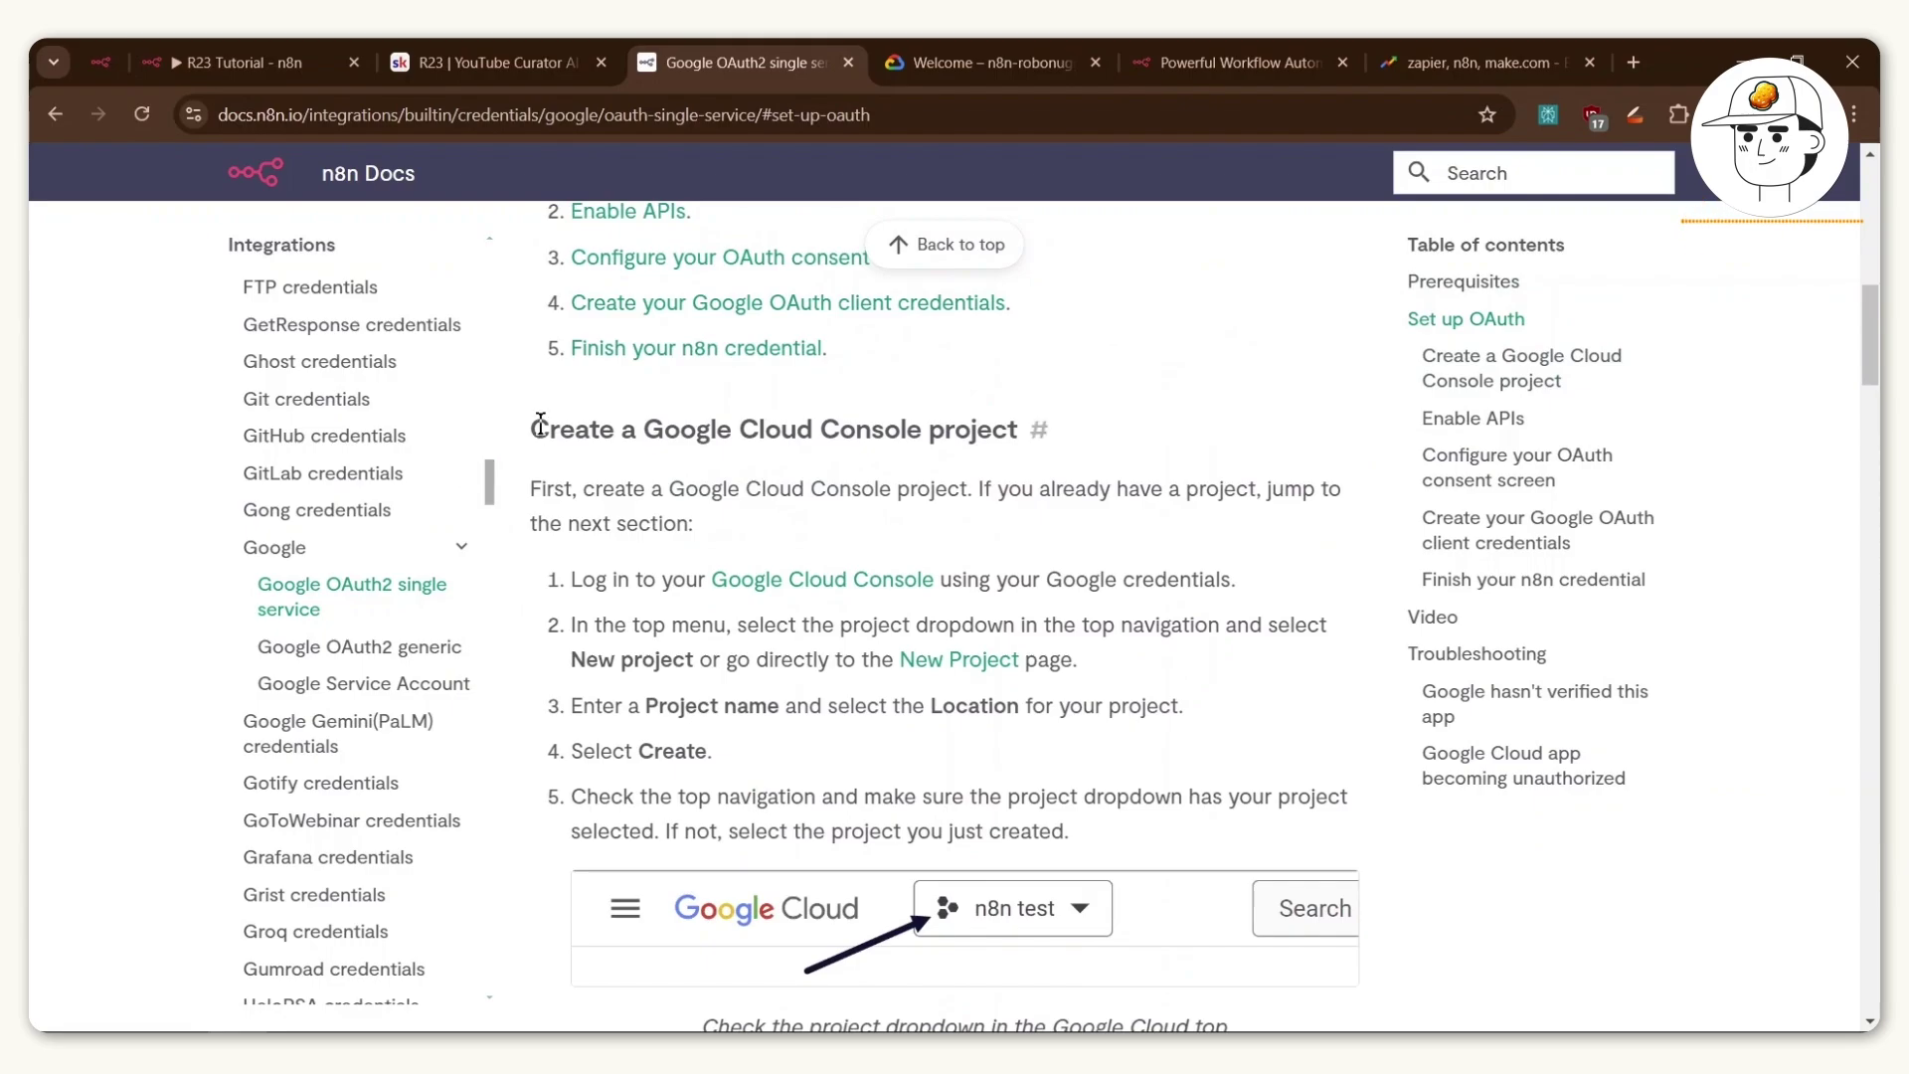
{"action": "left_click_drag", "start_coordinate": [532, 425], "coordinate": [1332, 855]}
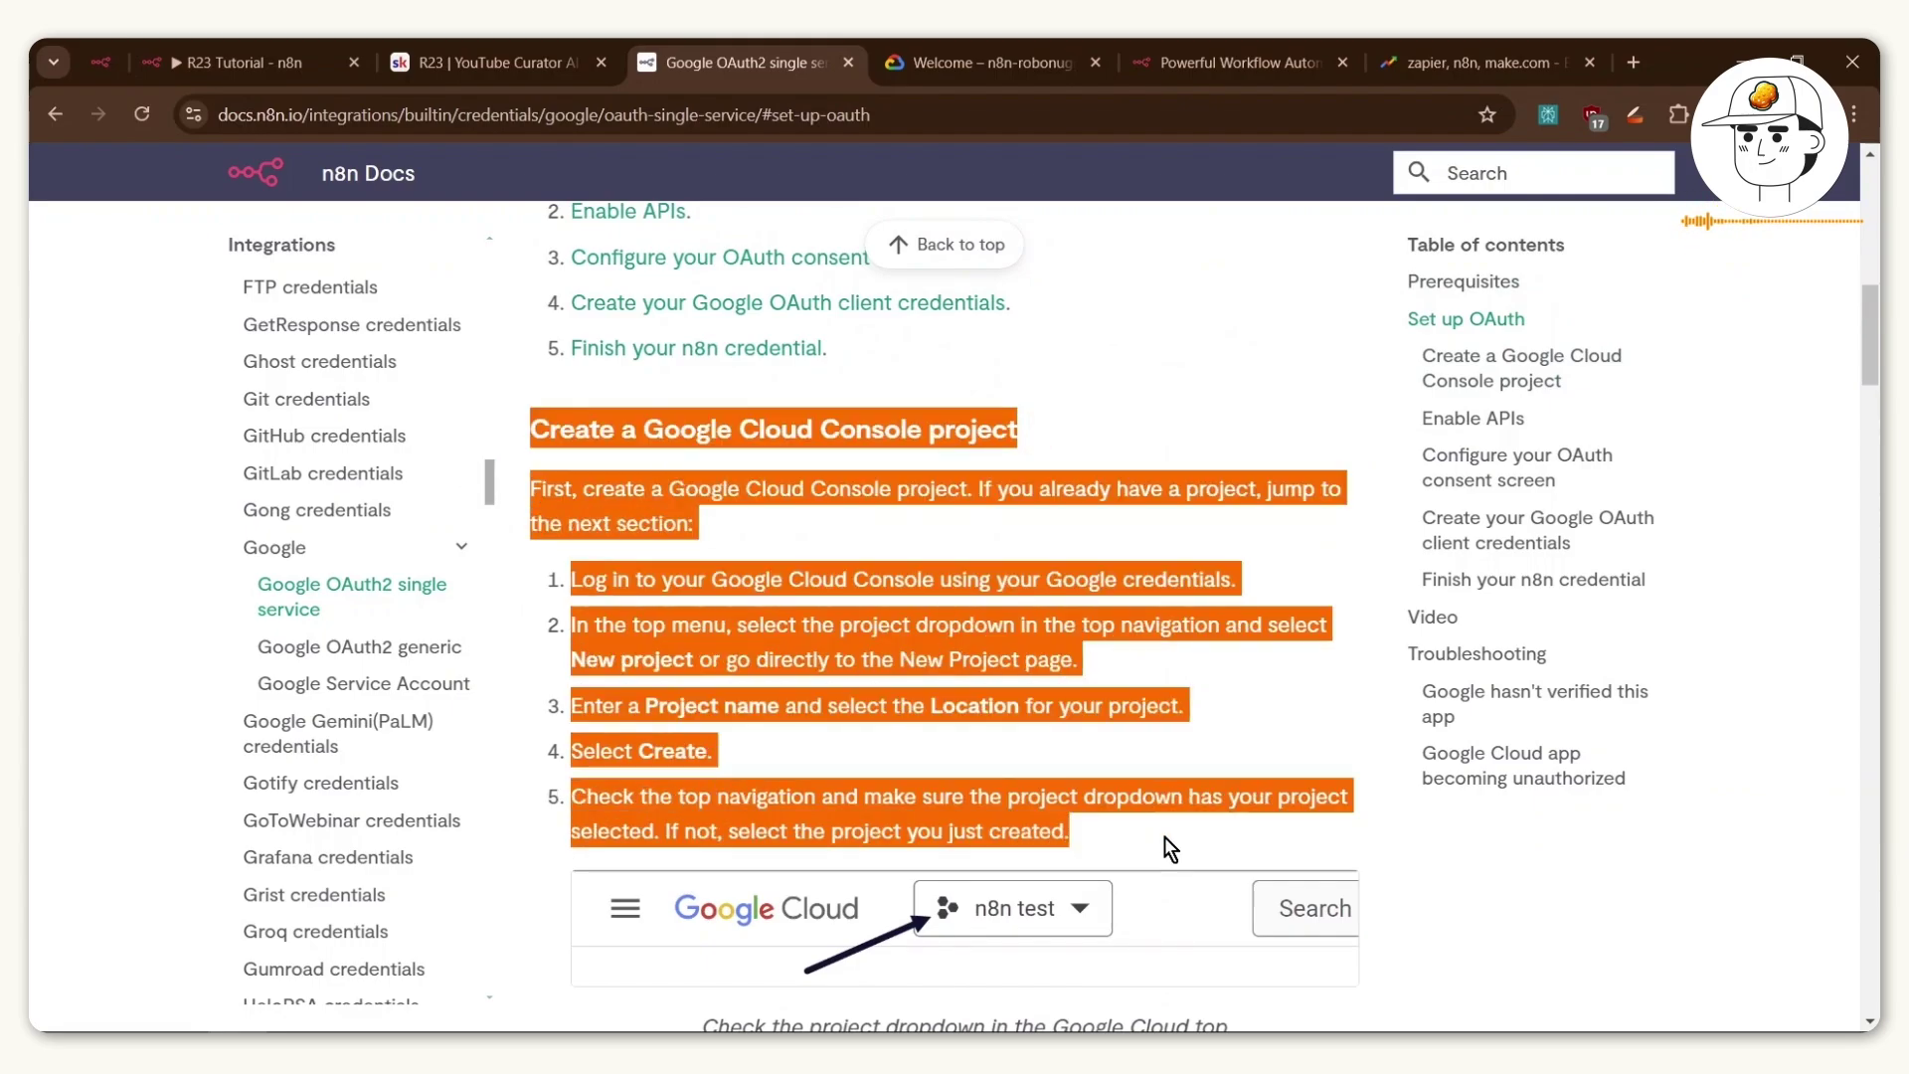
Create a Google Cloud project named n8n-robonuggets-2 without an organization and switch the console to it.
{"action": "left_click", "coordinate": [937, 45]}
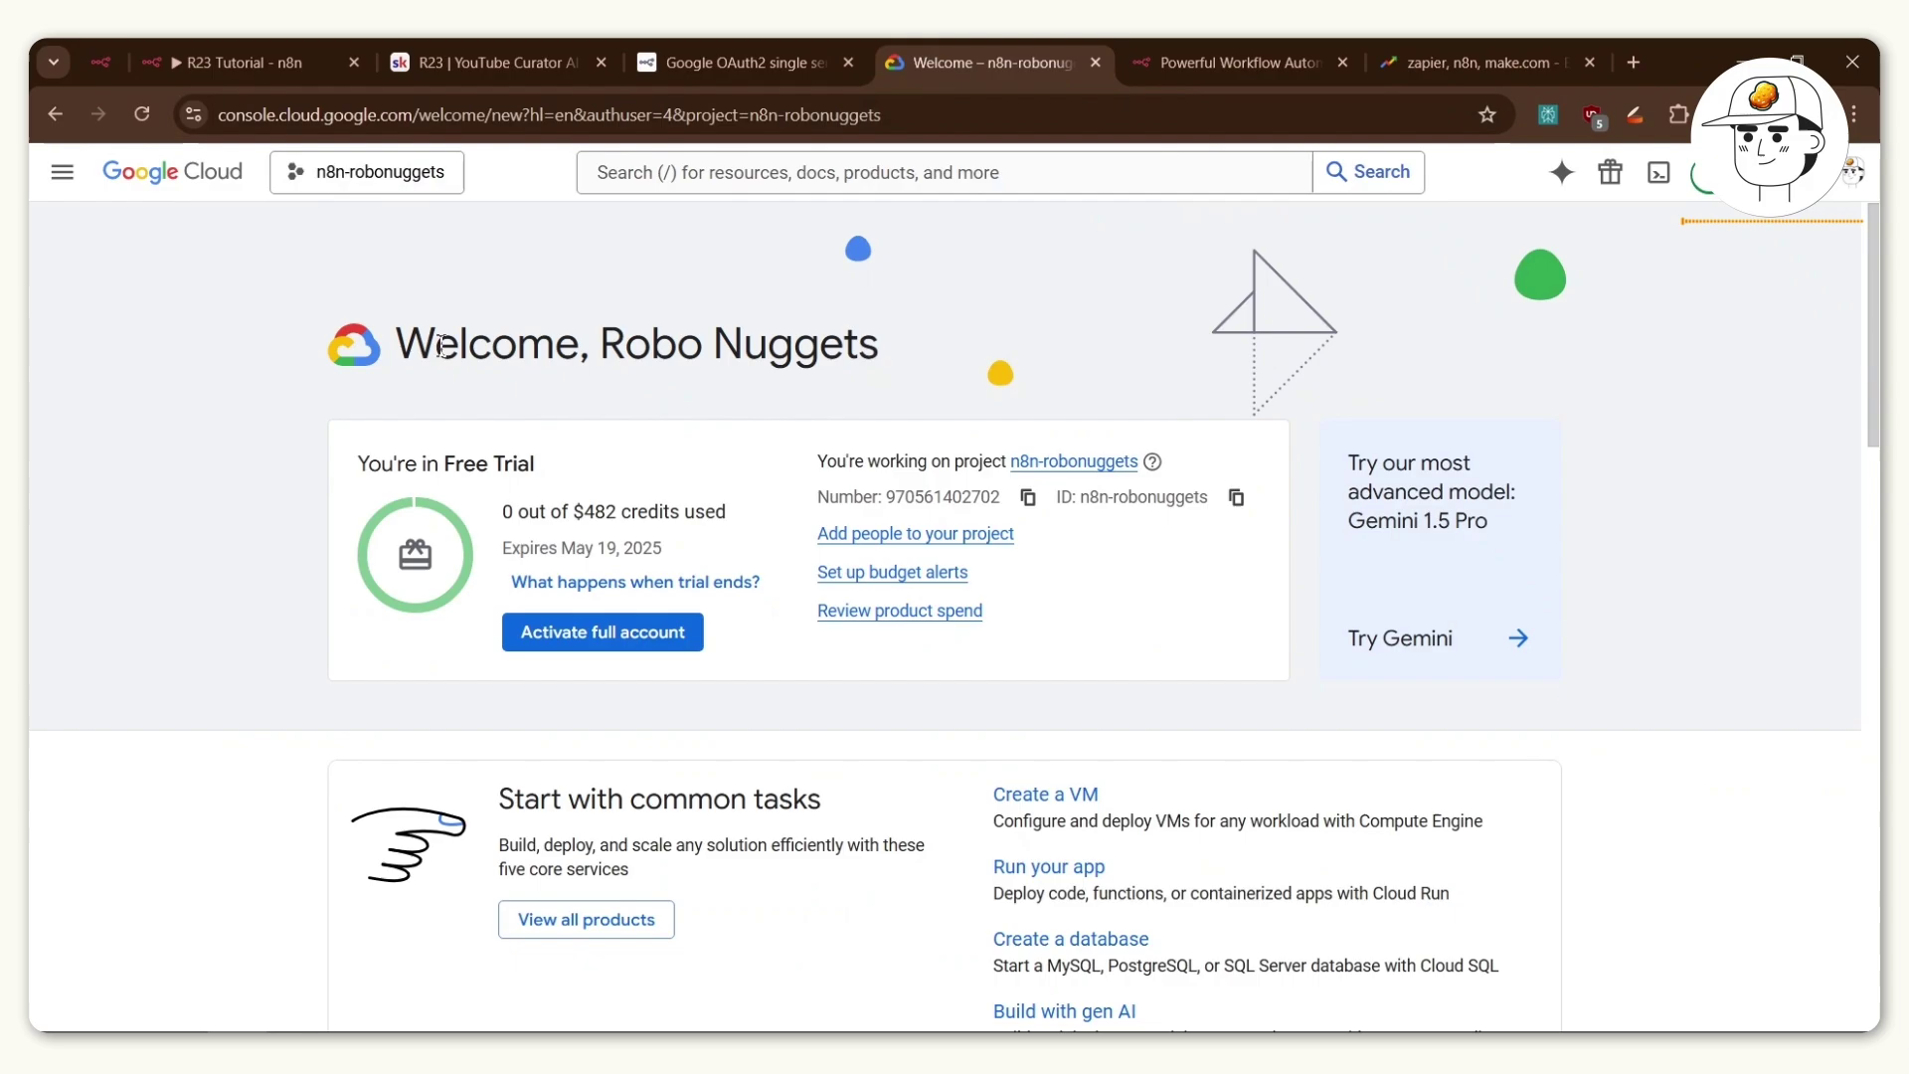
{"action": "left_click", "coordinate": [355, 176]}
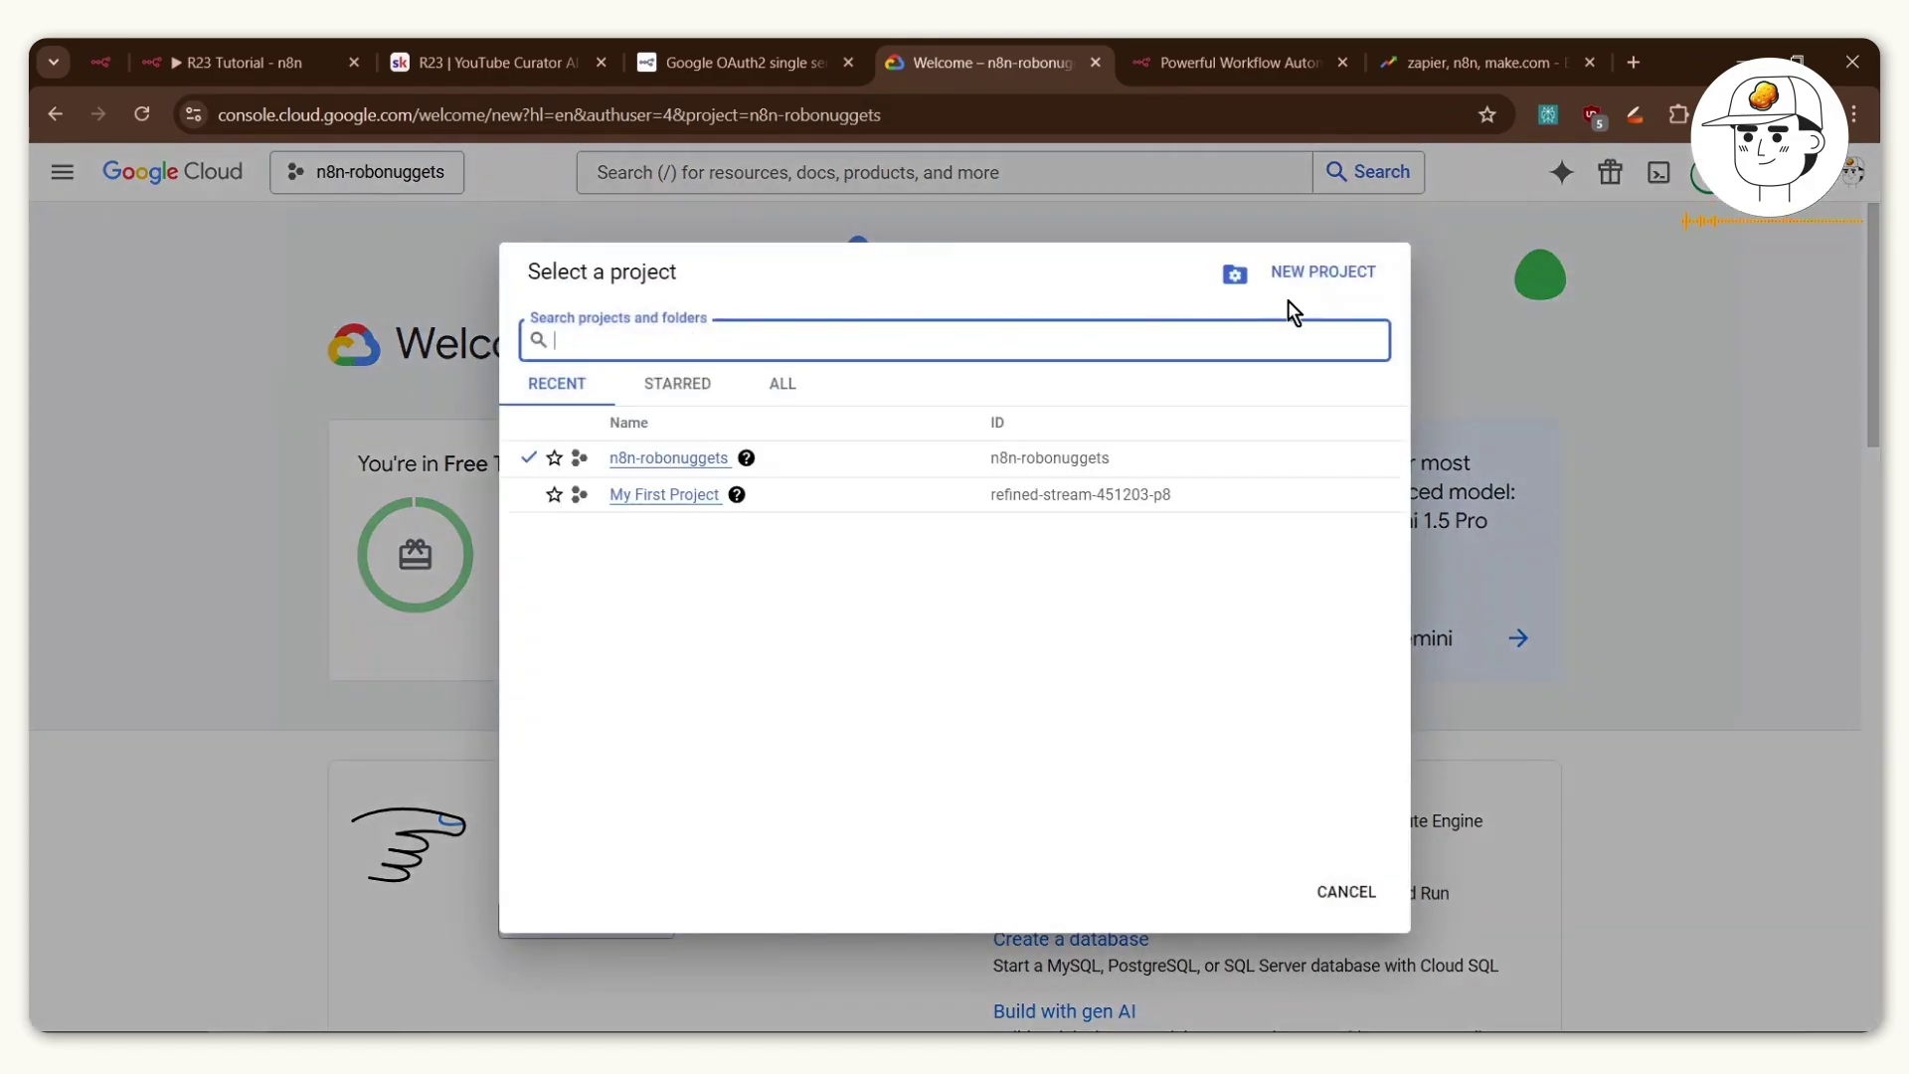
{"action": "left_click", "coordinate": [1342, 274]}
{"action": "type", "text": "n8"}
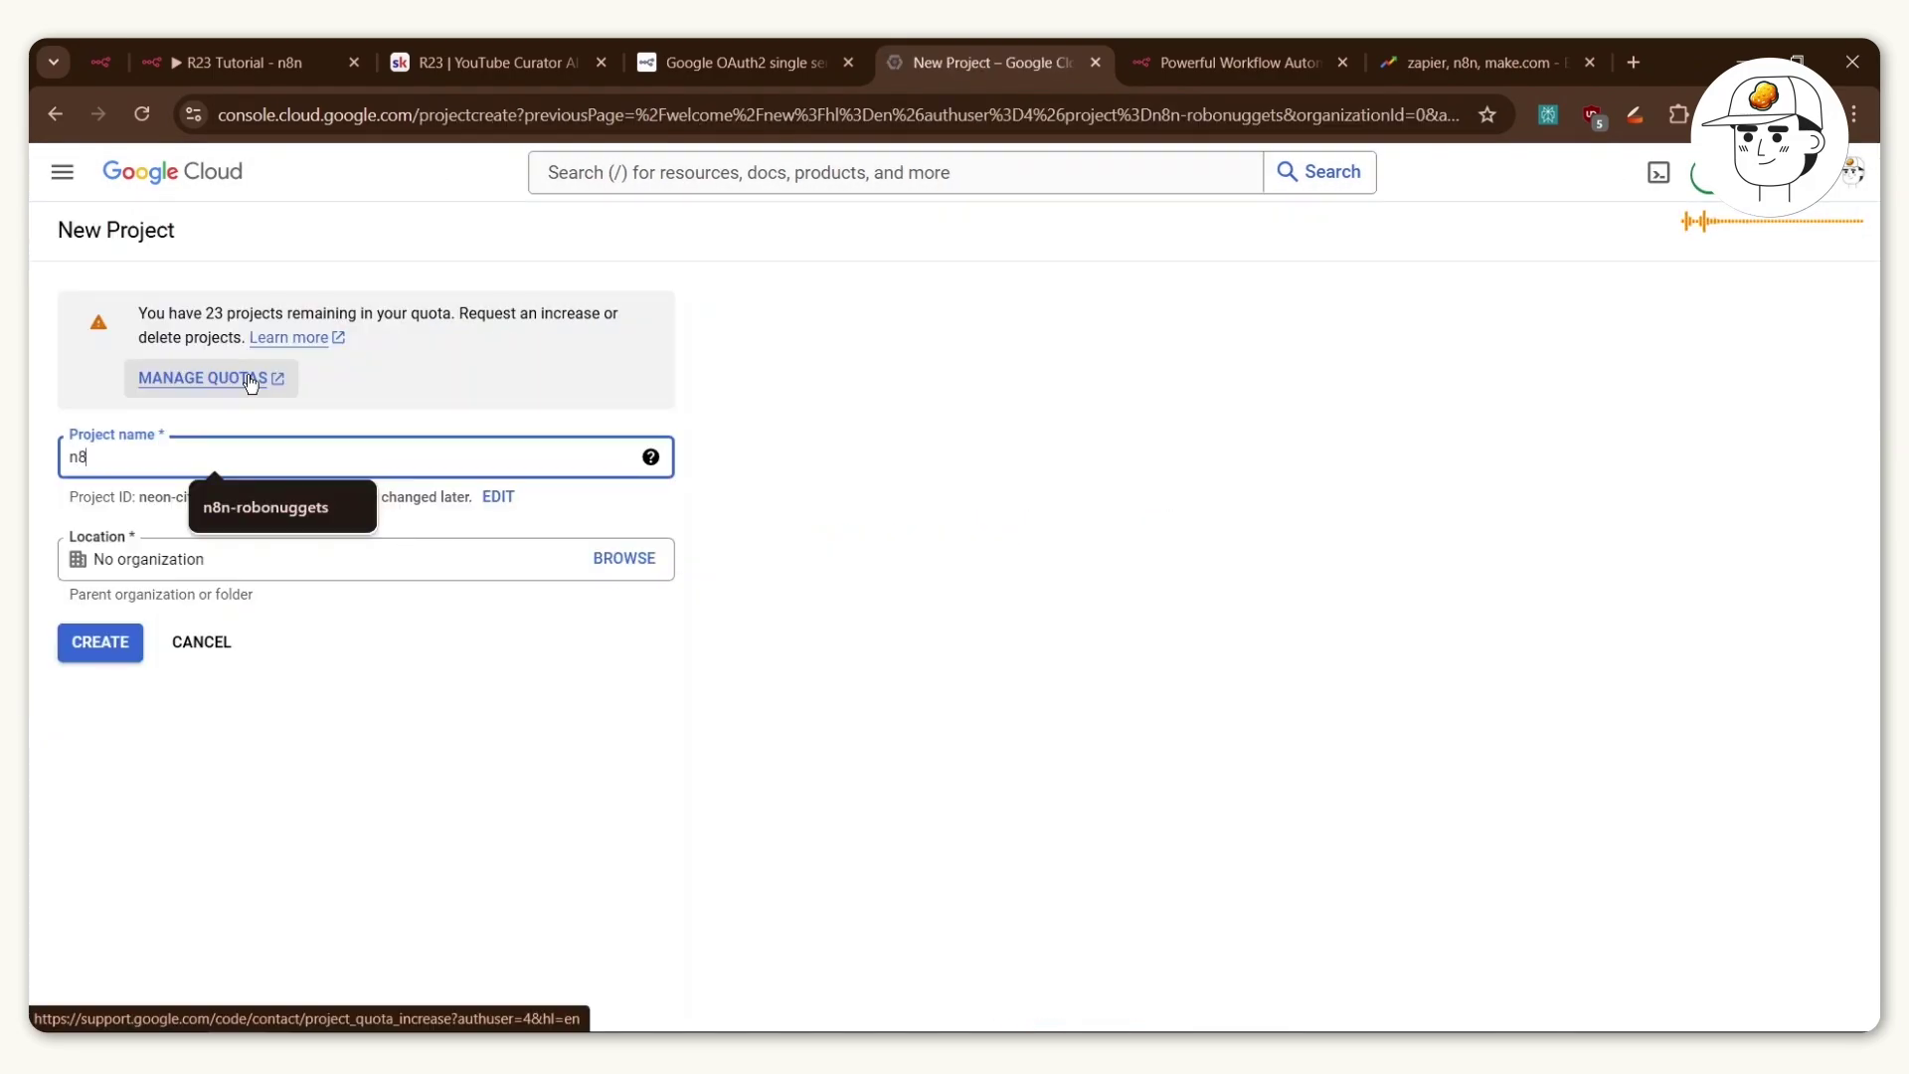
{"action": "type", "text": "n-robonuggets-2"}
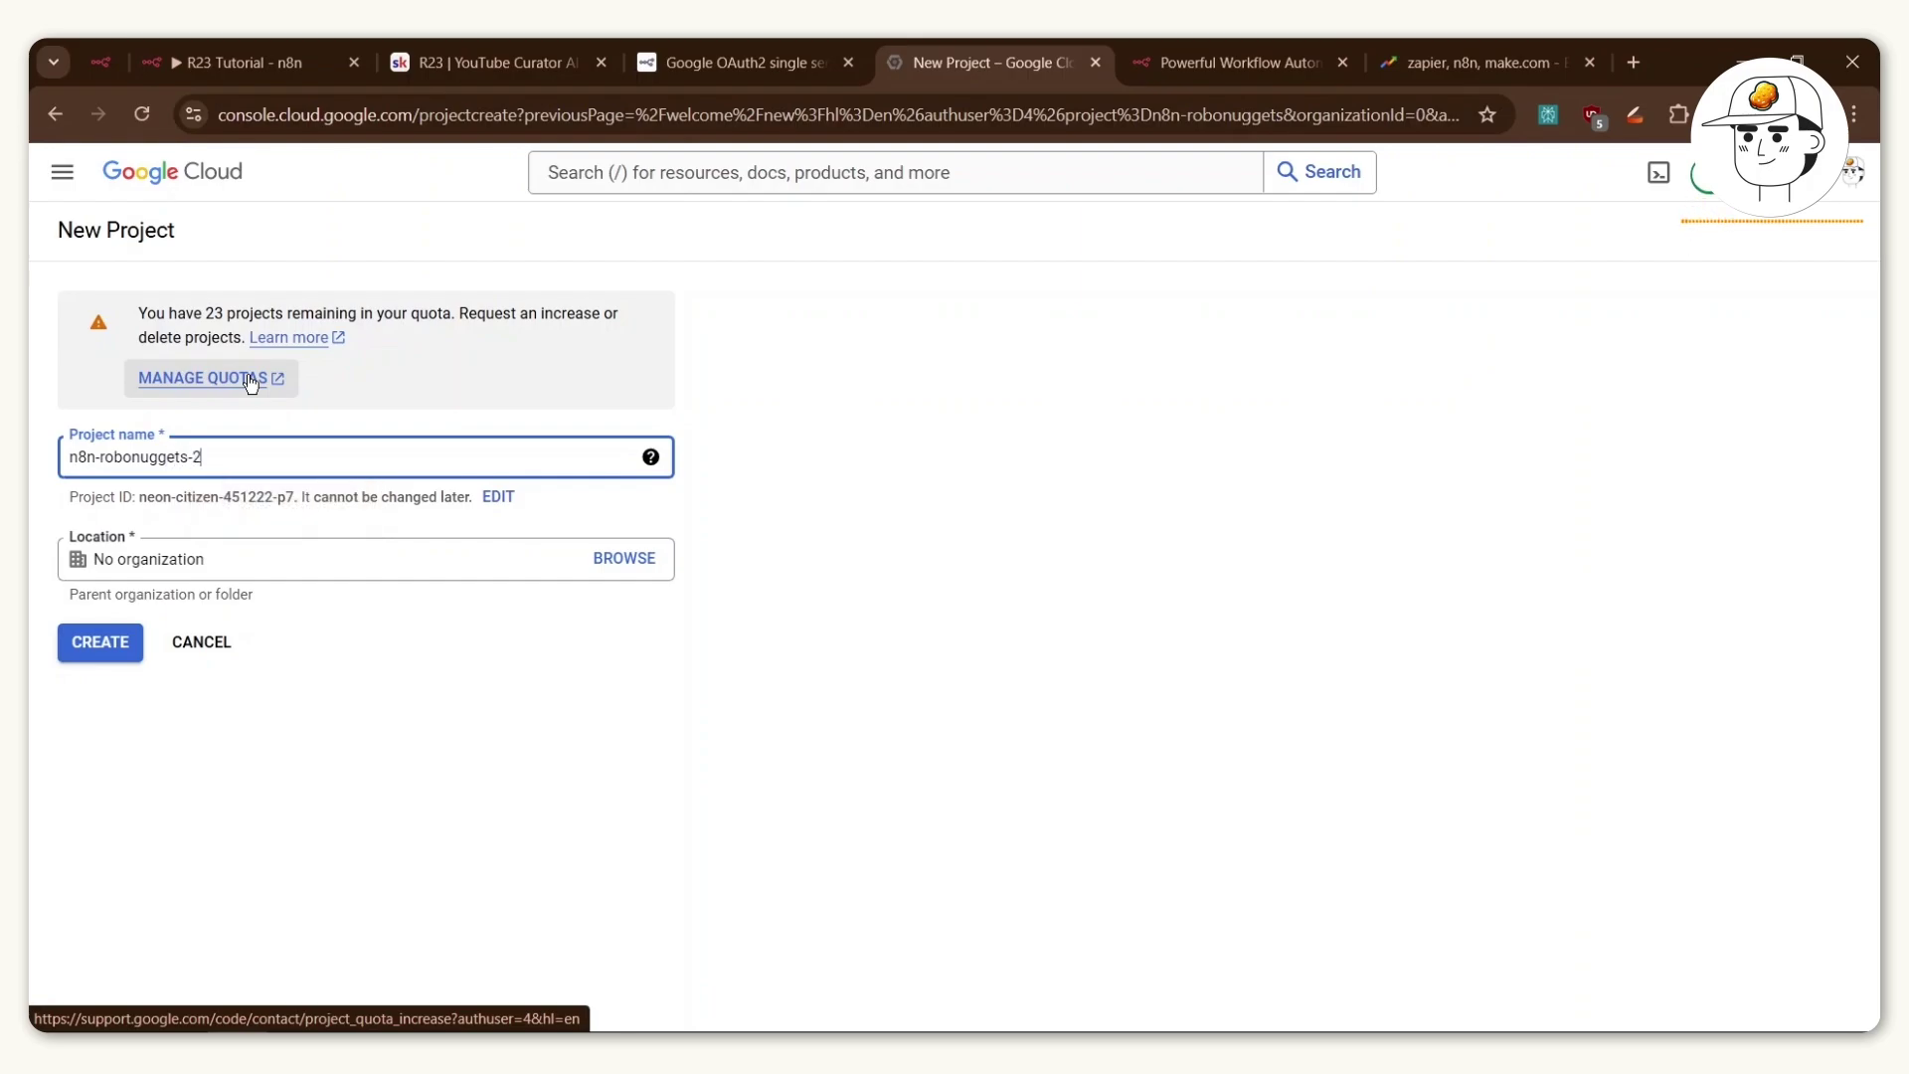
{"action": "key", "text": "ctrl+plus"}
{"action": "key", "text": "ctrl+plus"}
{"action": "left_click", "coordinate": [145, 776]}
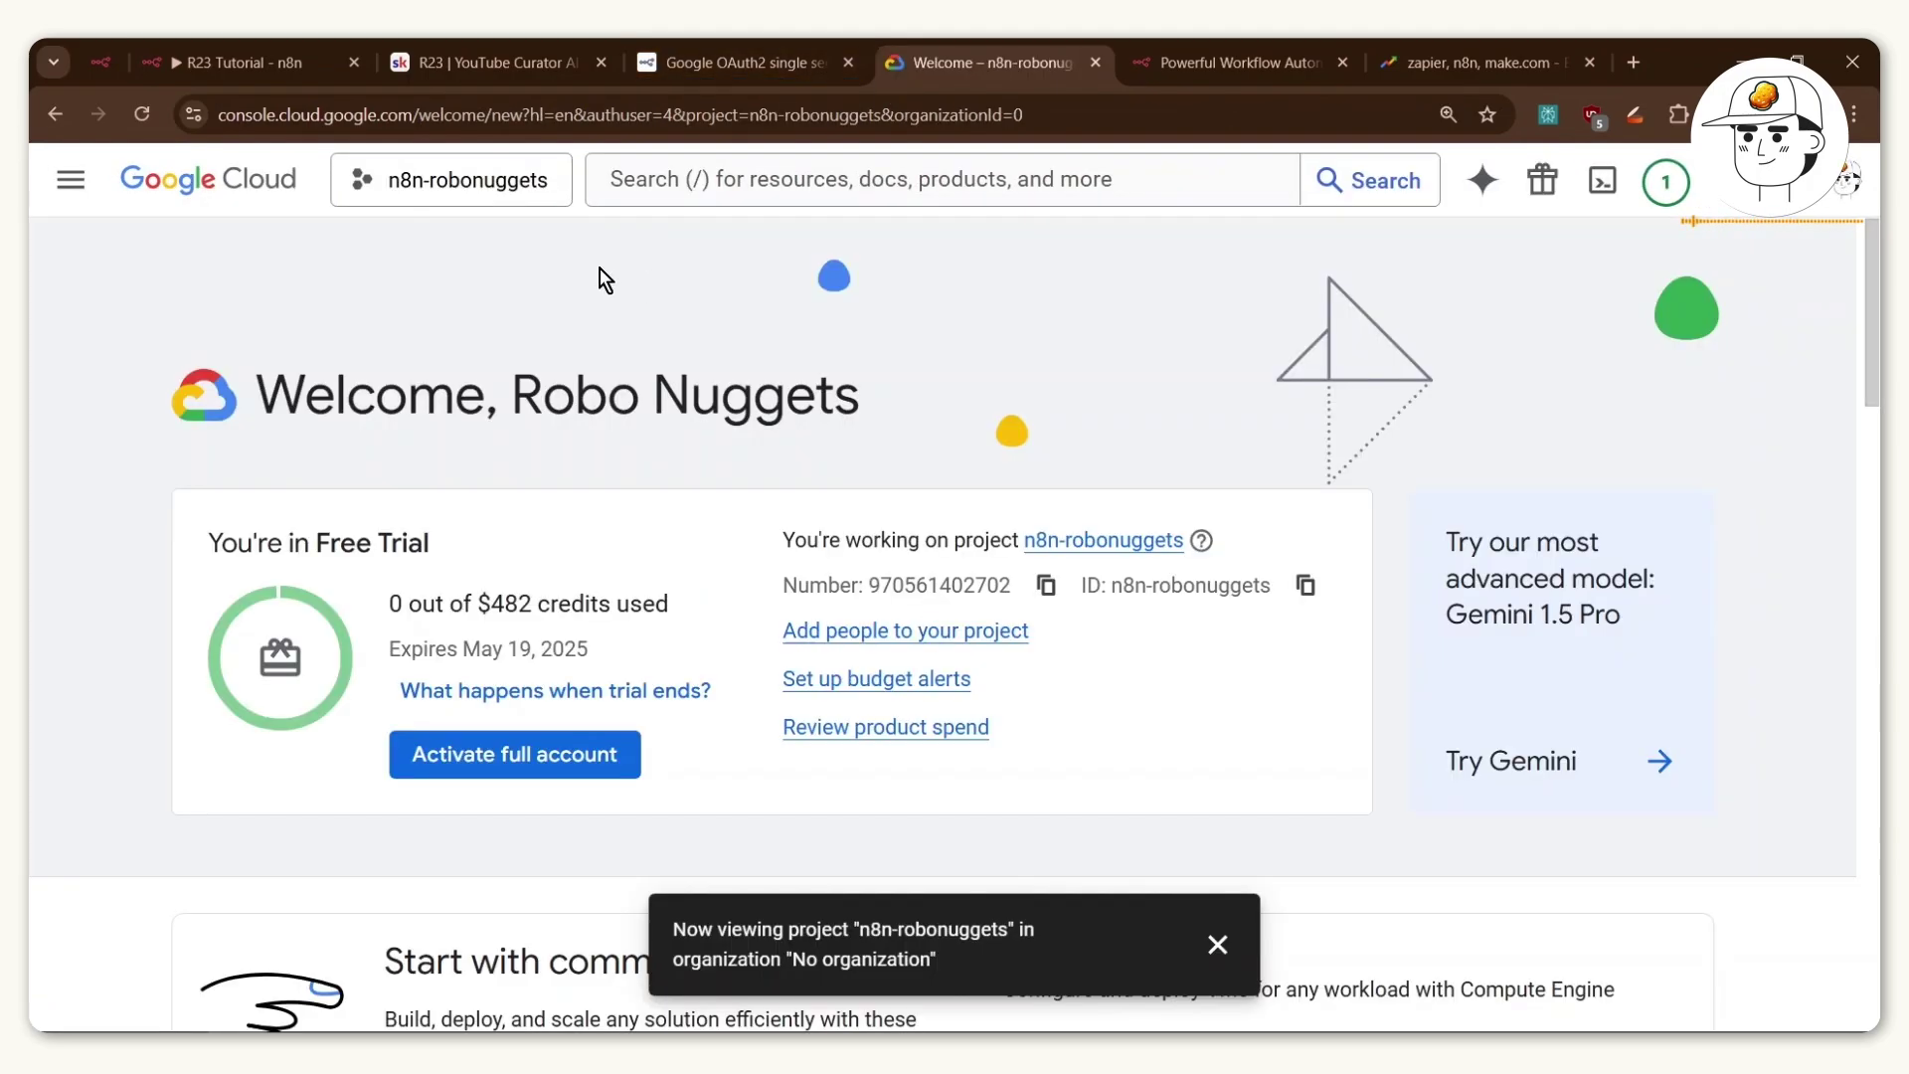
{"action": "left_click", "coordinate": [444, 205]}
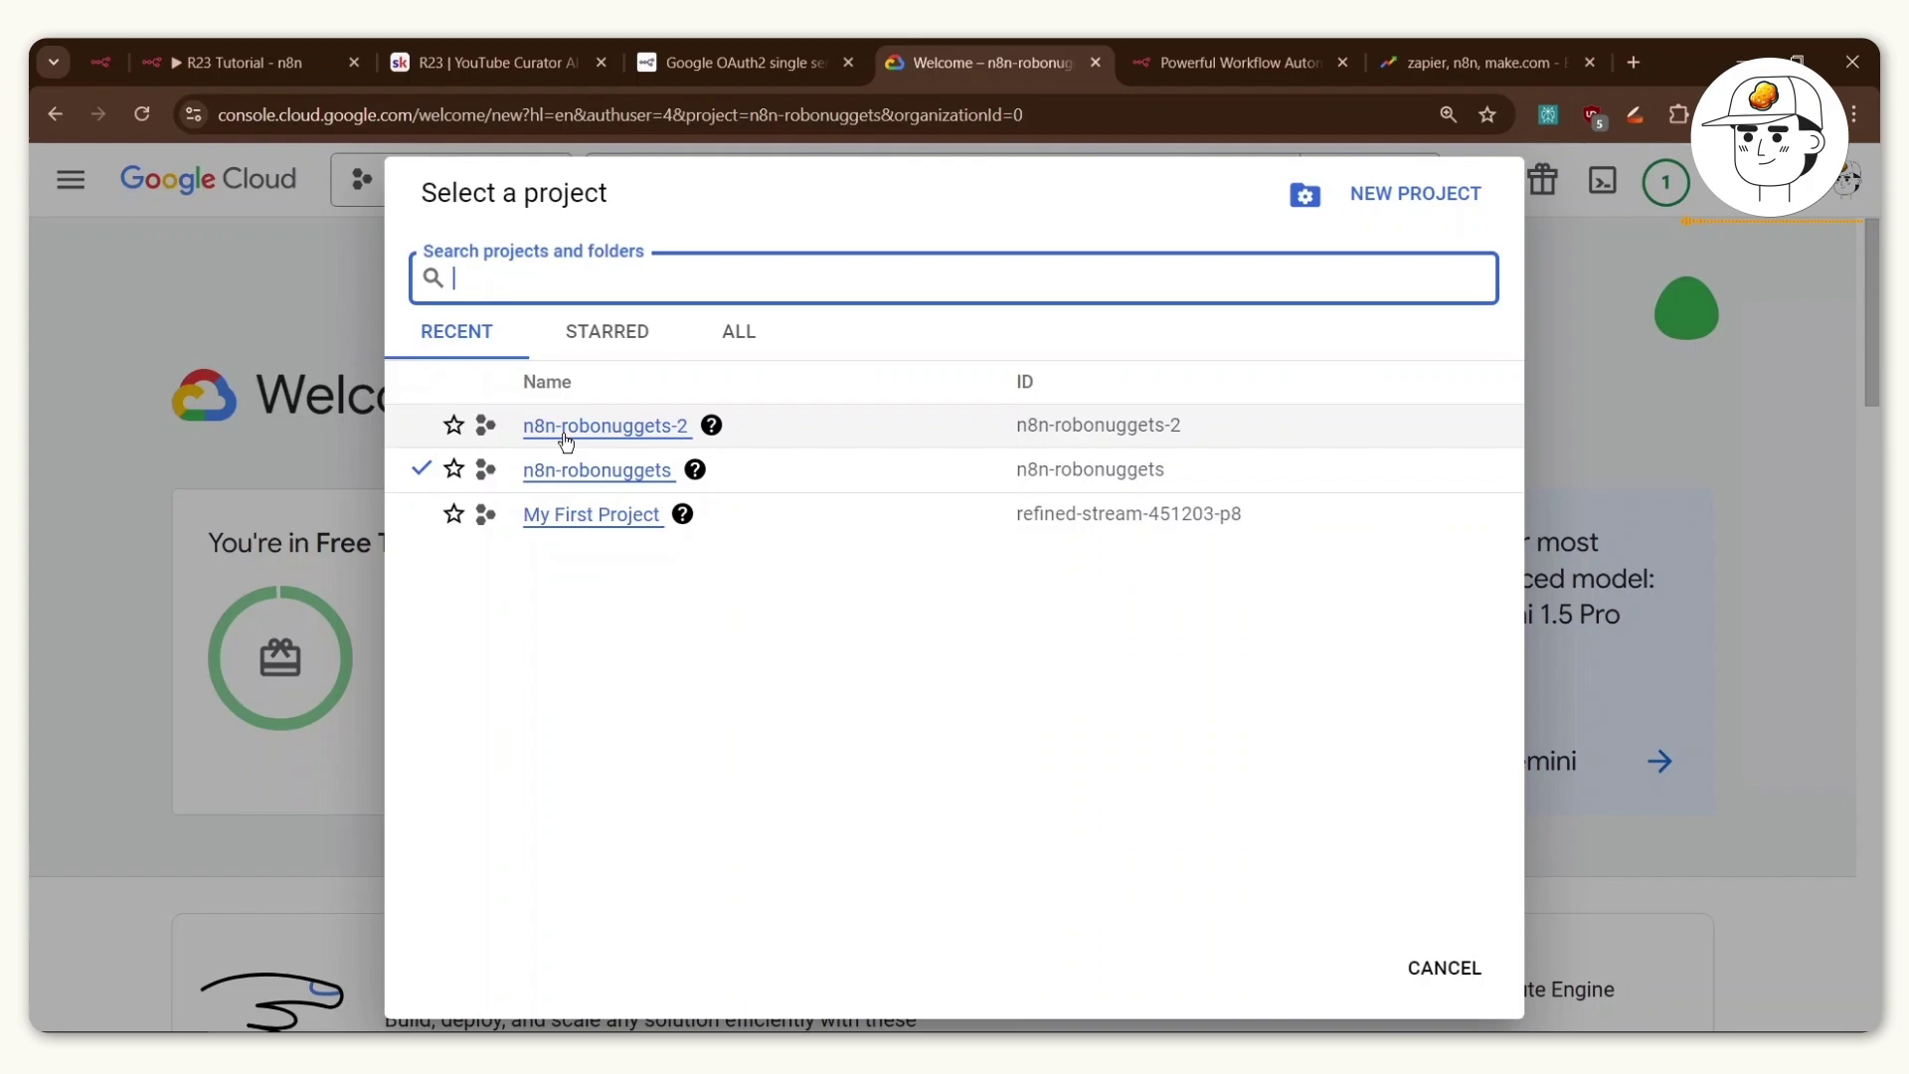
{"action": "left_click", "coordinate": [565, 430]}
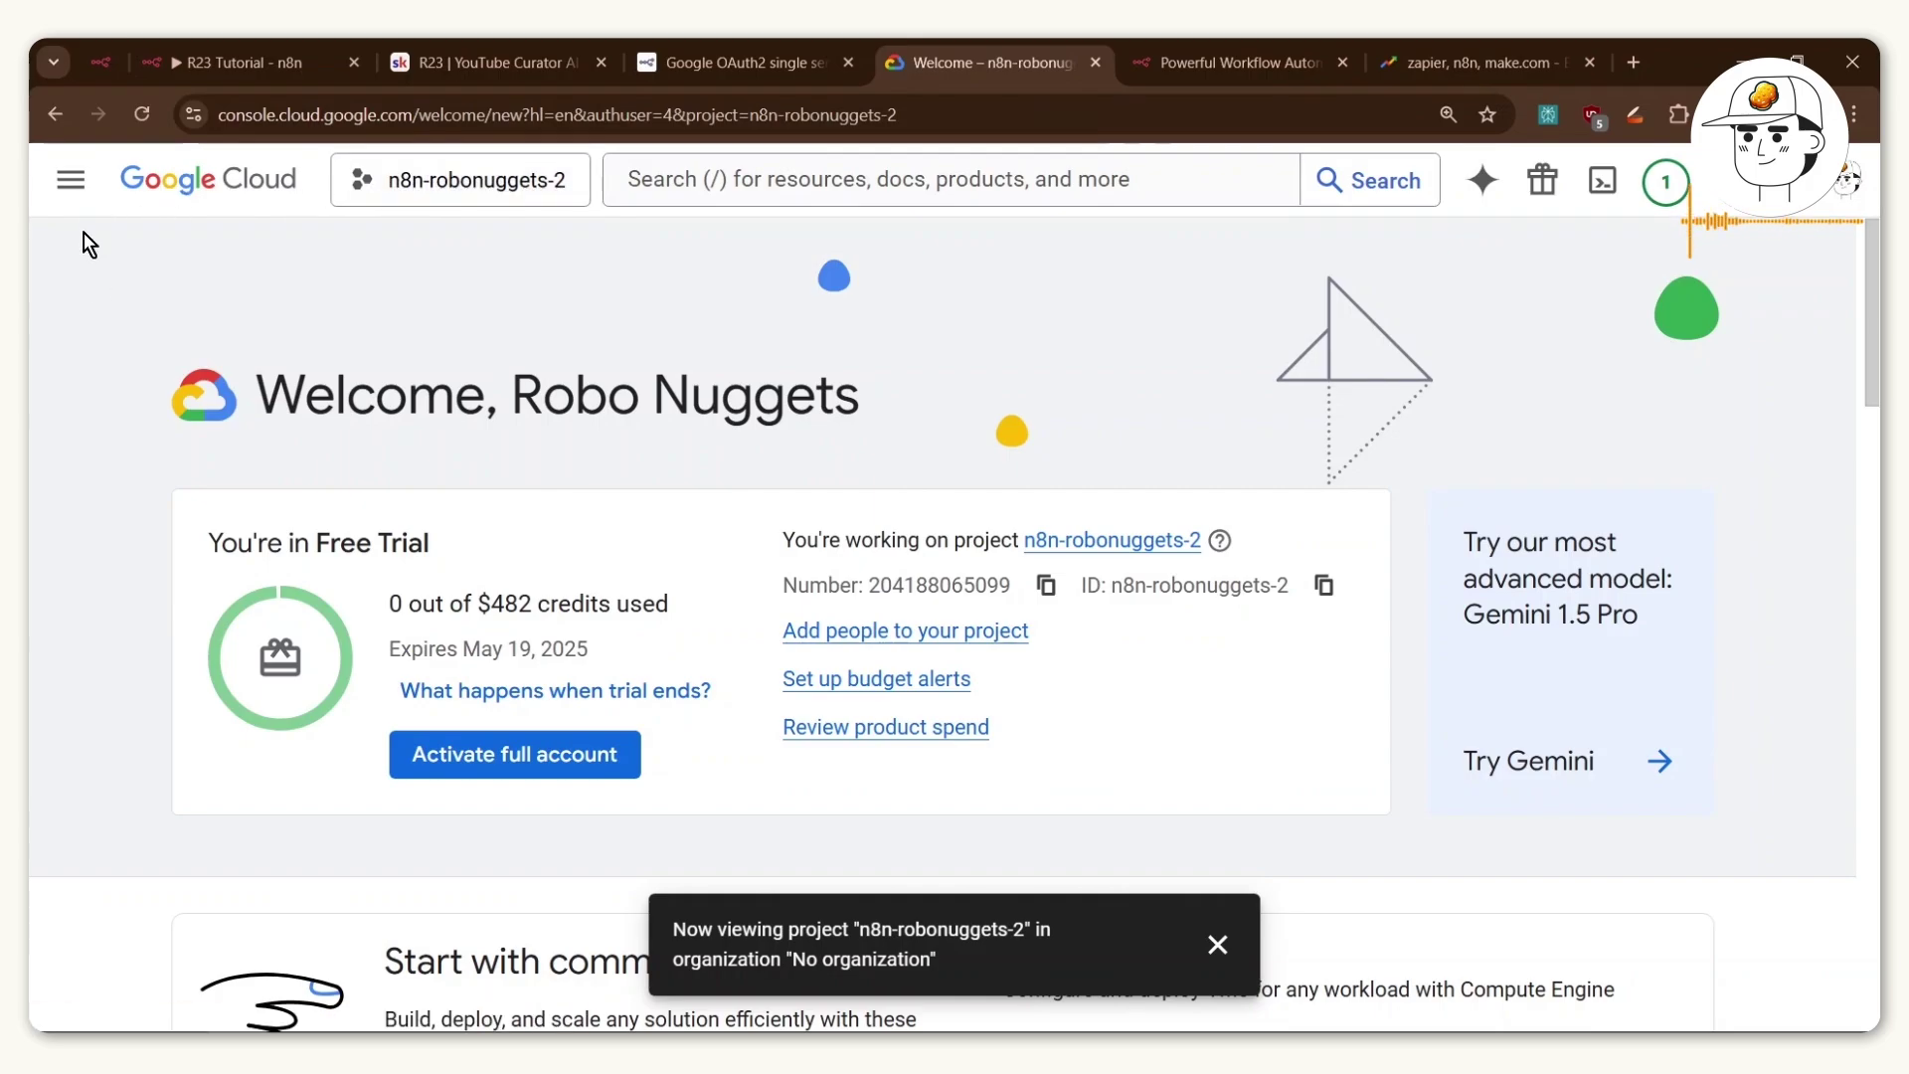
Search the API Library for youtube and enable YouTube Data API v3 for the n8n-robonuggets-2 project.
{"action": "left_click", "coordinate": [86, 195]}
{"action": "mouse_move", "coordinate": [228, 488]}
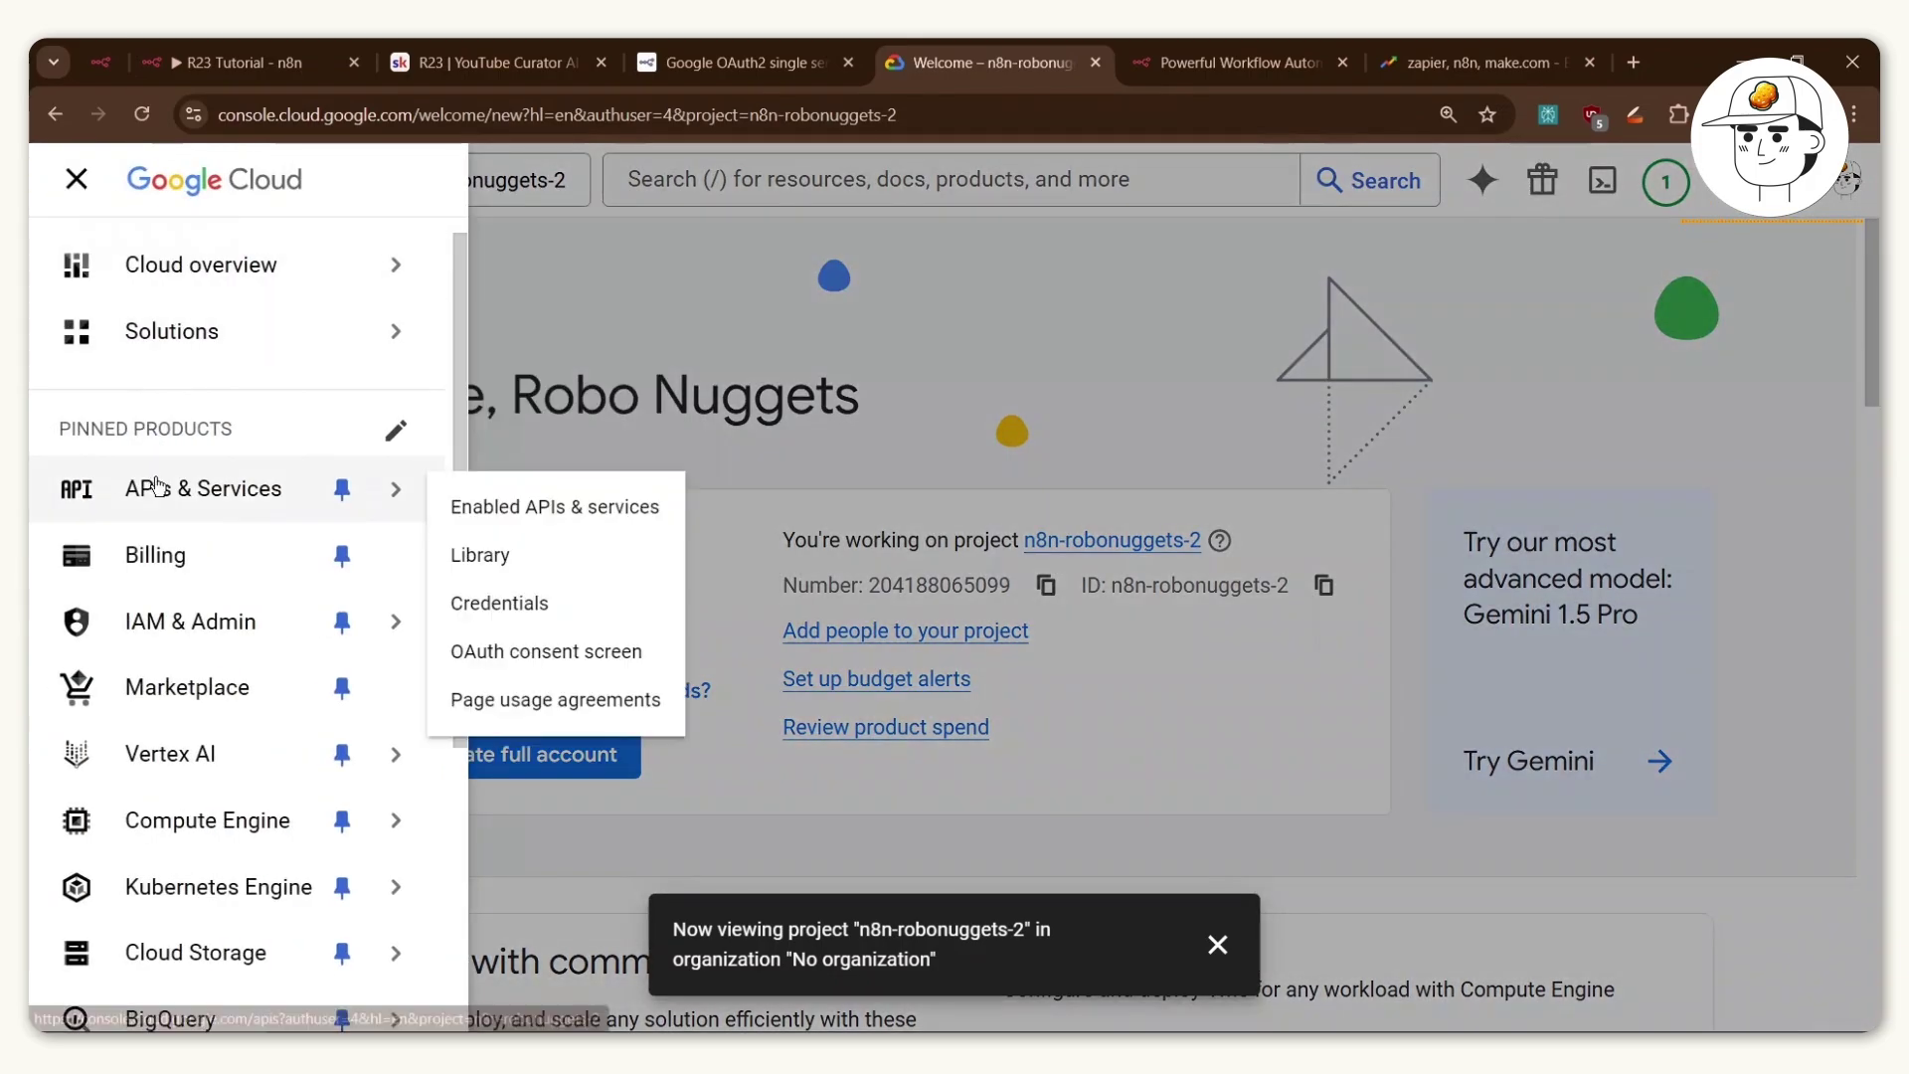
{"action": "left_click", "coordinate": [537, 559]}
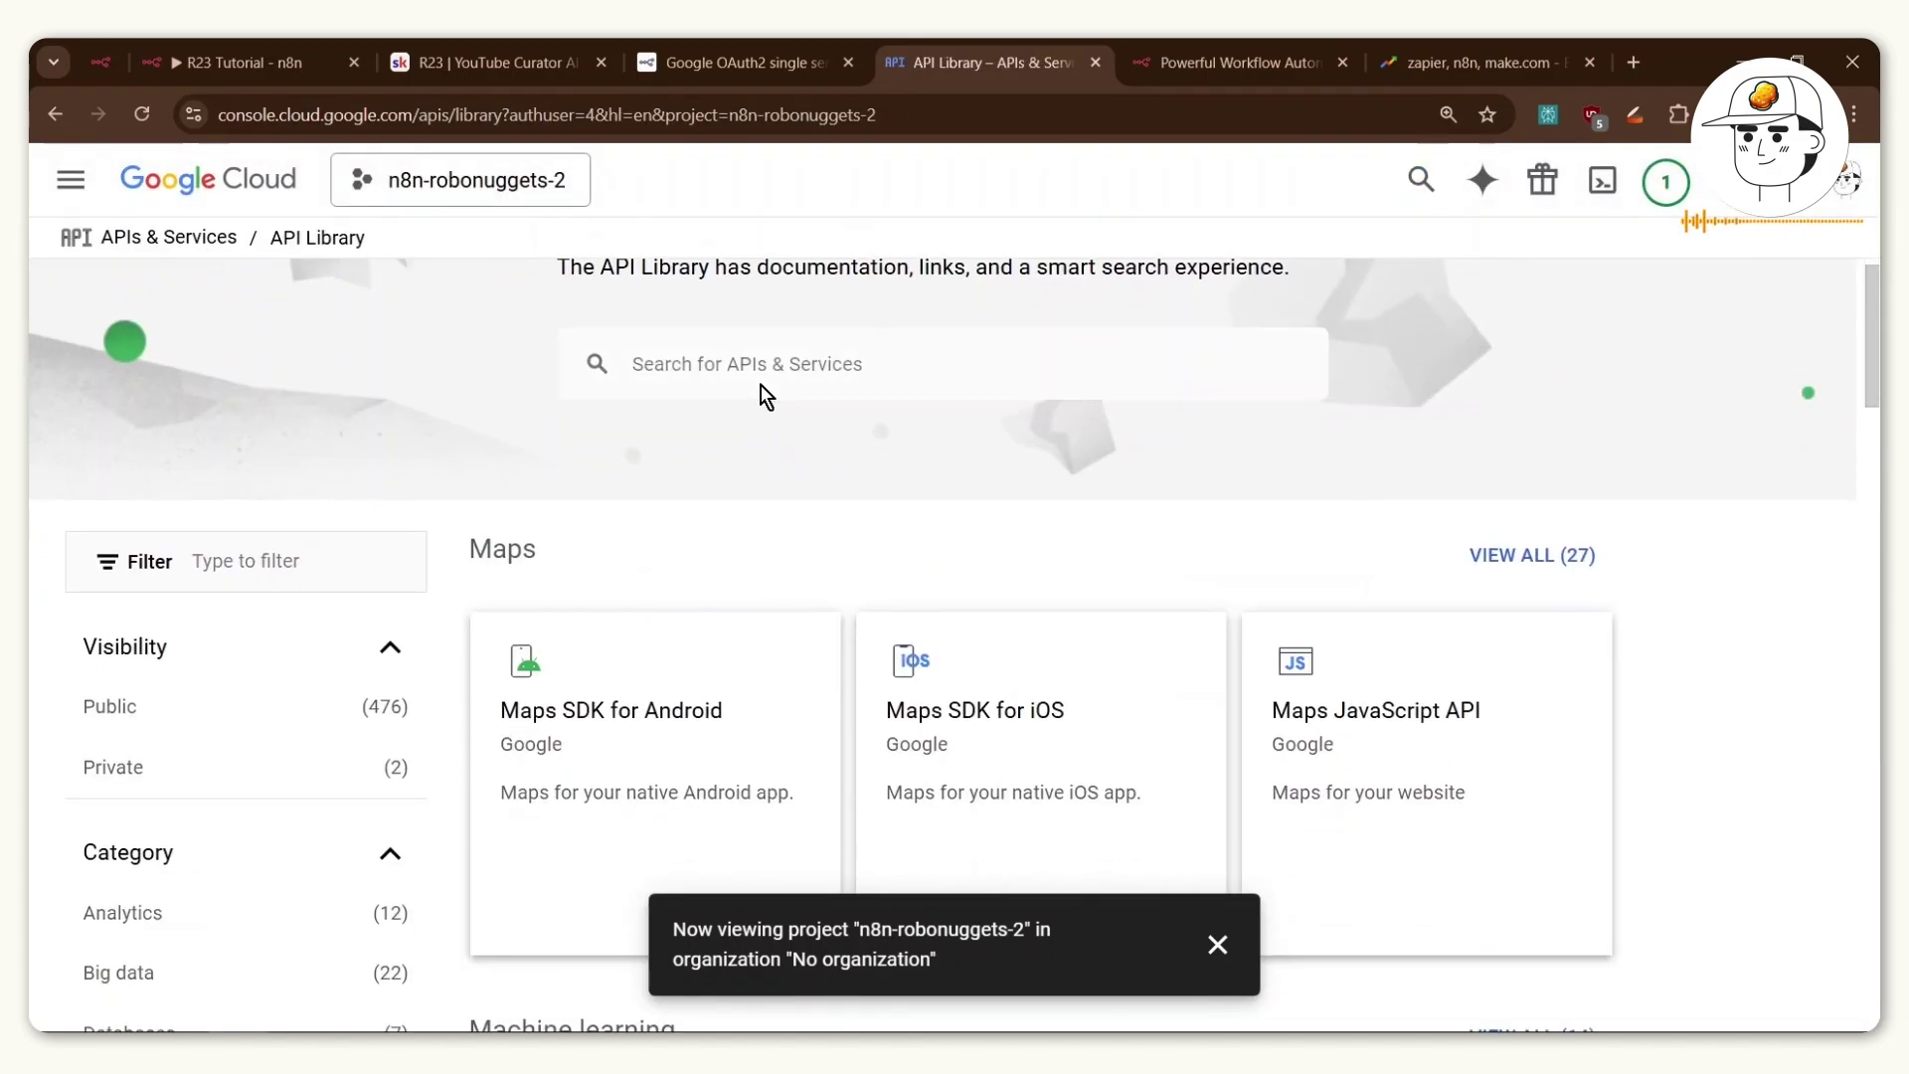
{"action": "type", "text": "yo"}
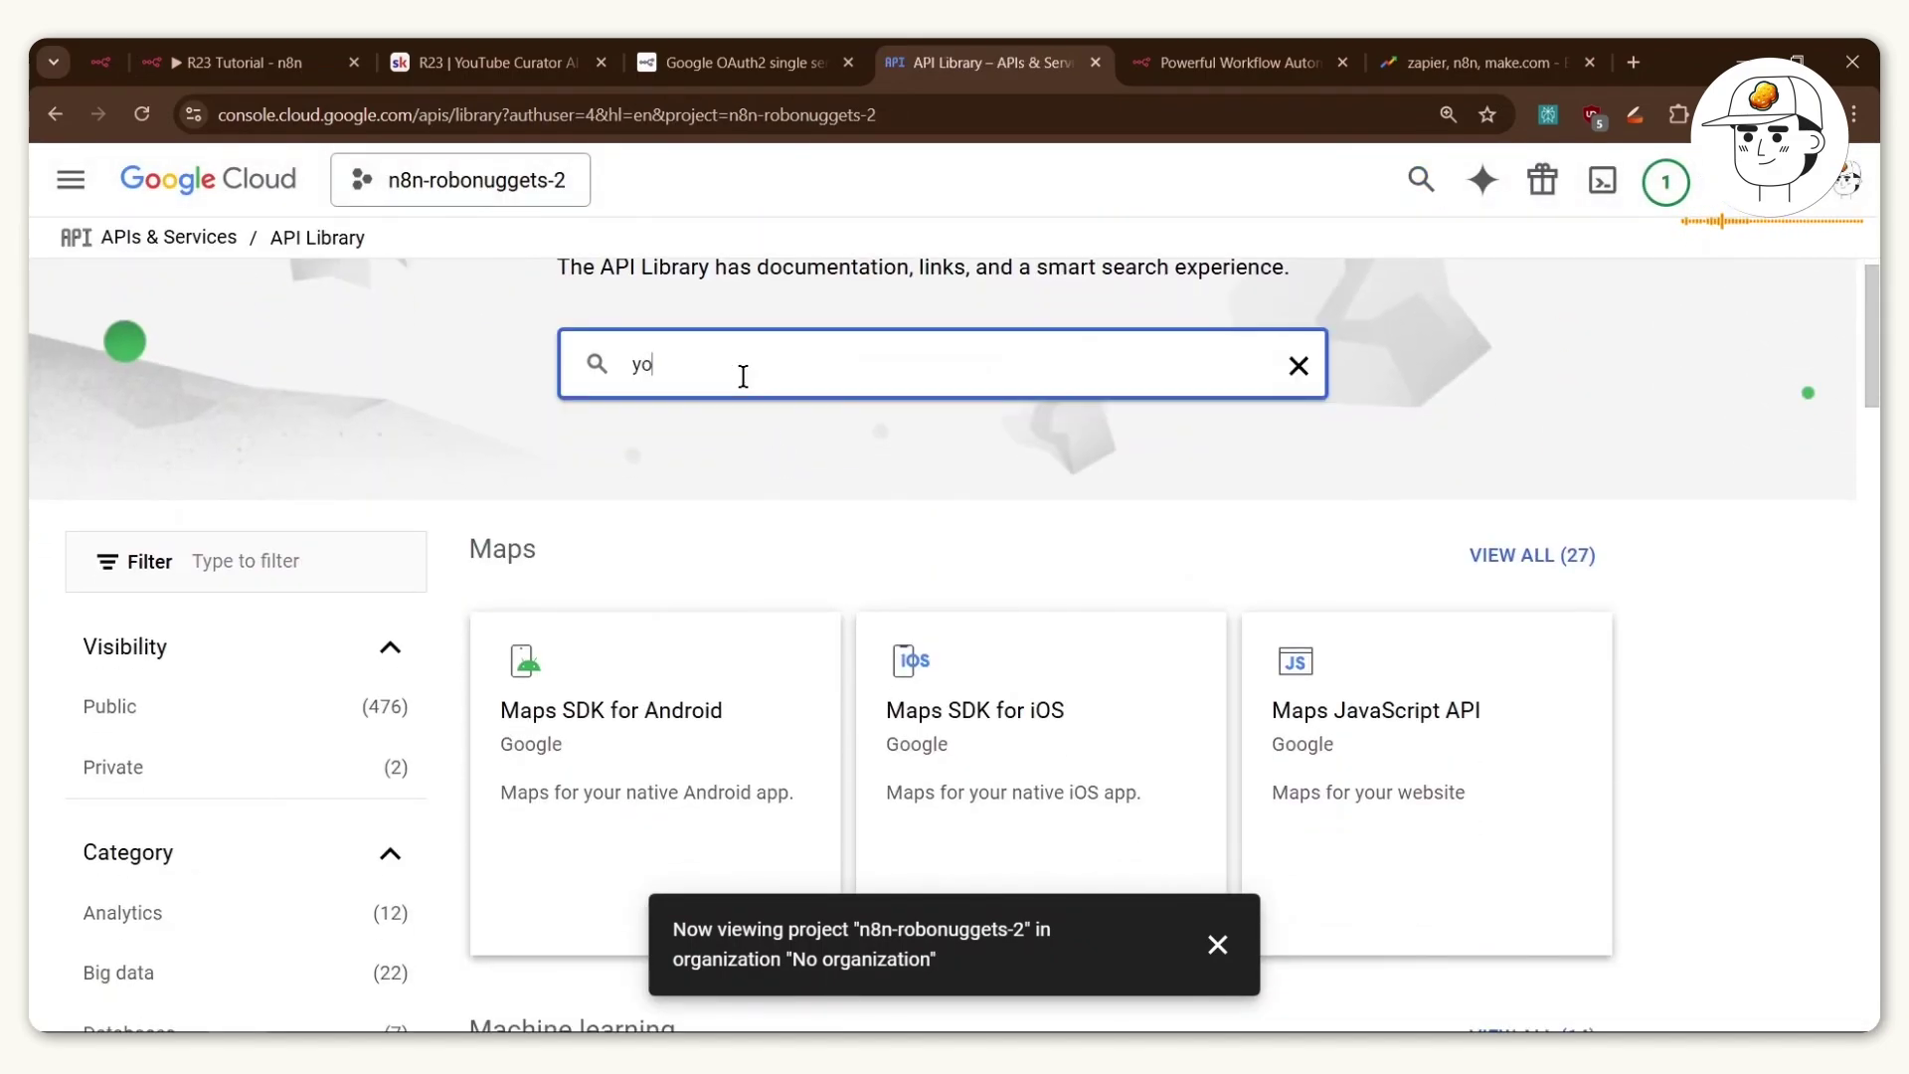
{"action": "type", "text": "utube"}
{"action": "key", "text": "Return"}
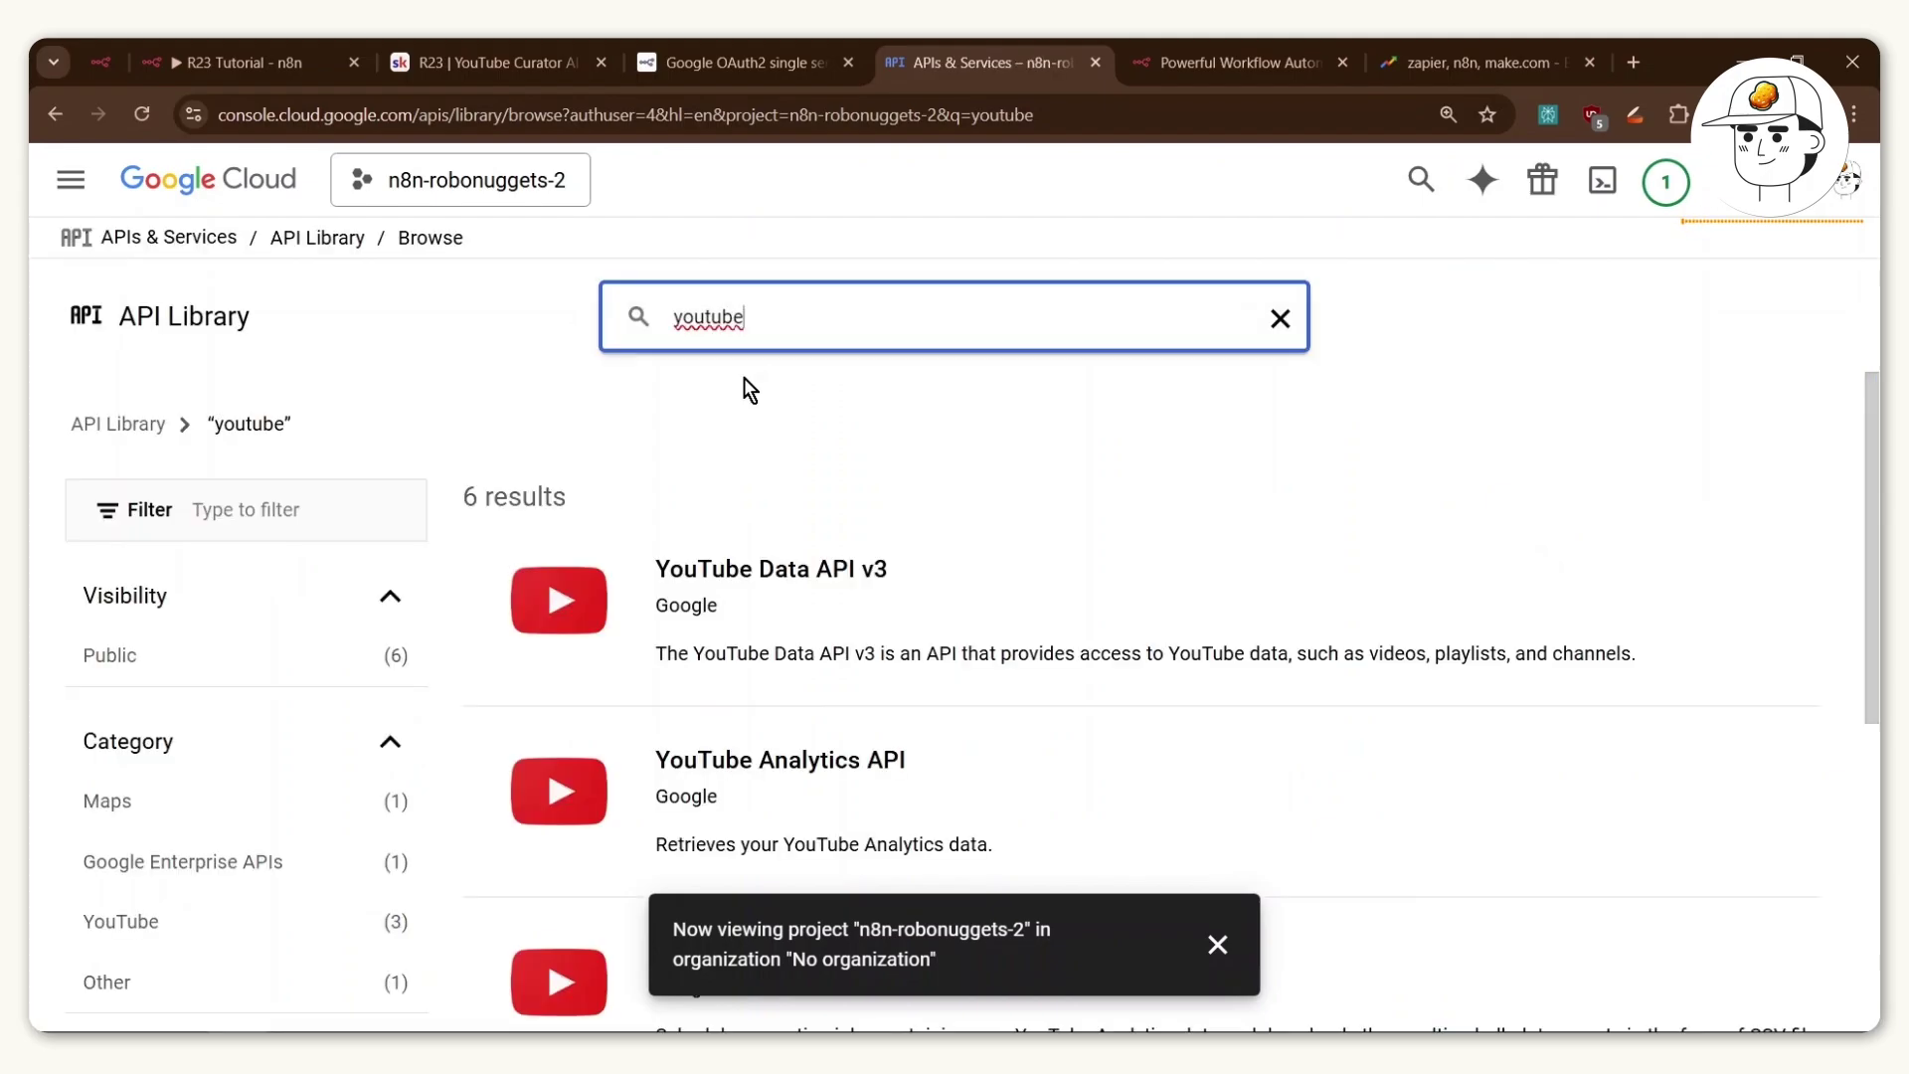
{"action": "scroll", "coordinate": [846, 586], "scroll_direction": "down", "scroll_amount": 2}
{"action": "scroll", "coordinate": [820, 494], "scroll_direction": "up", "scroll_amount": 1}
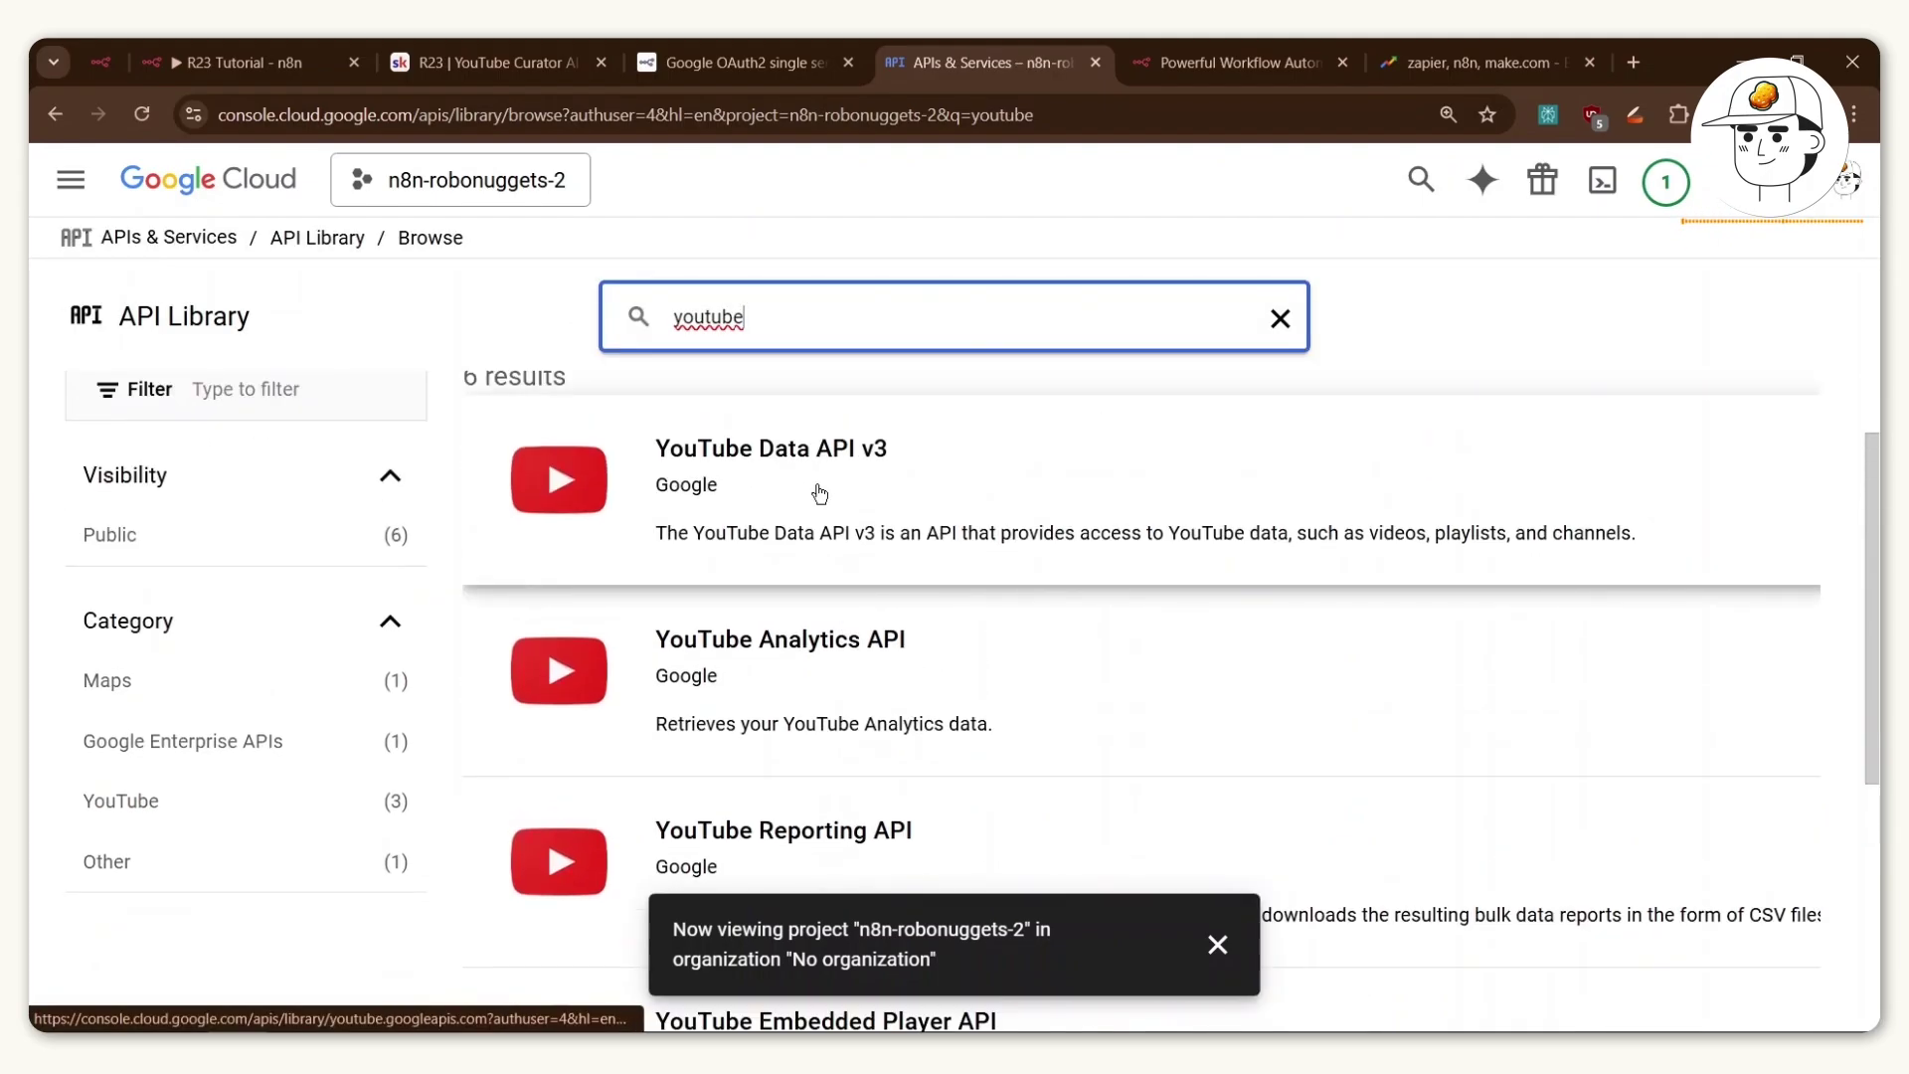
{"action": "left_click", "coordinate": [819, 494]}
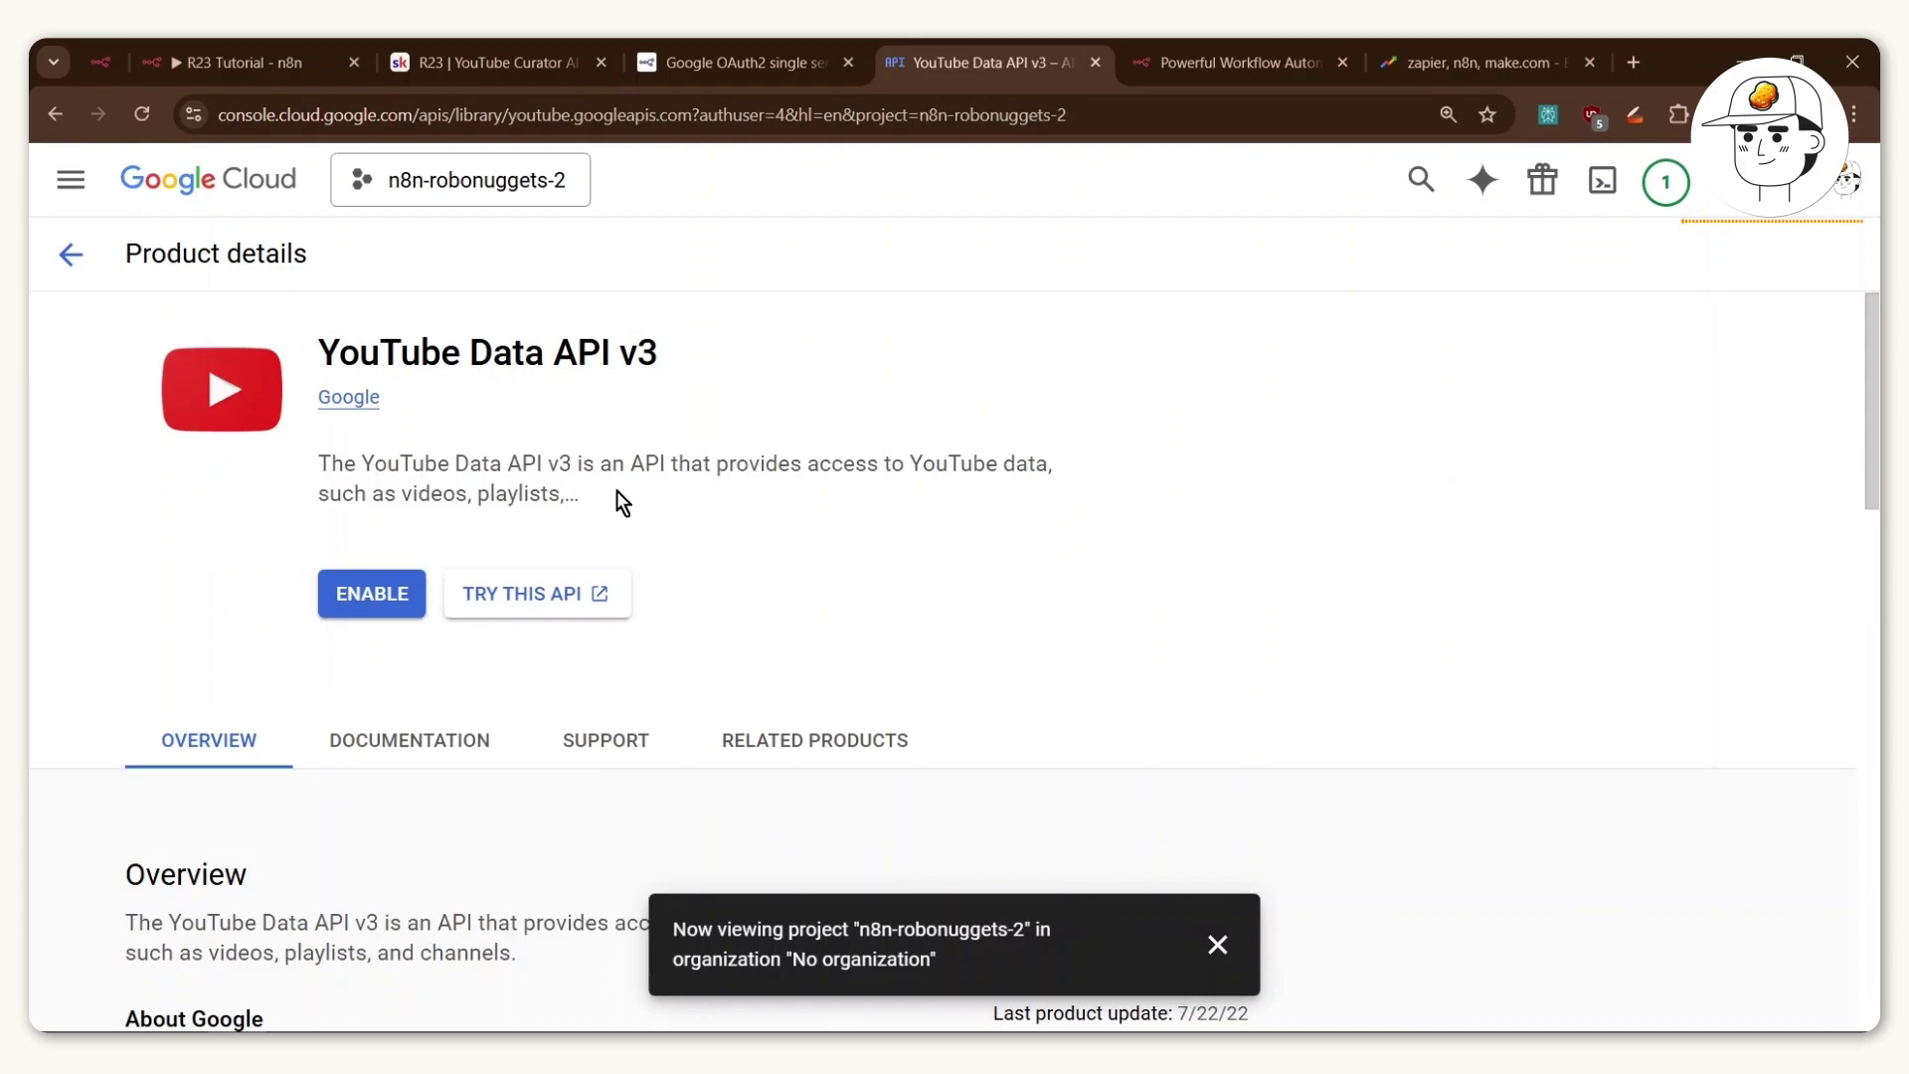
{"action": "left_click", "coordinate": [384, 594]}
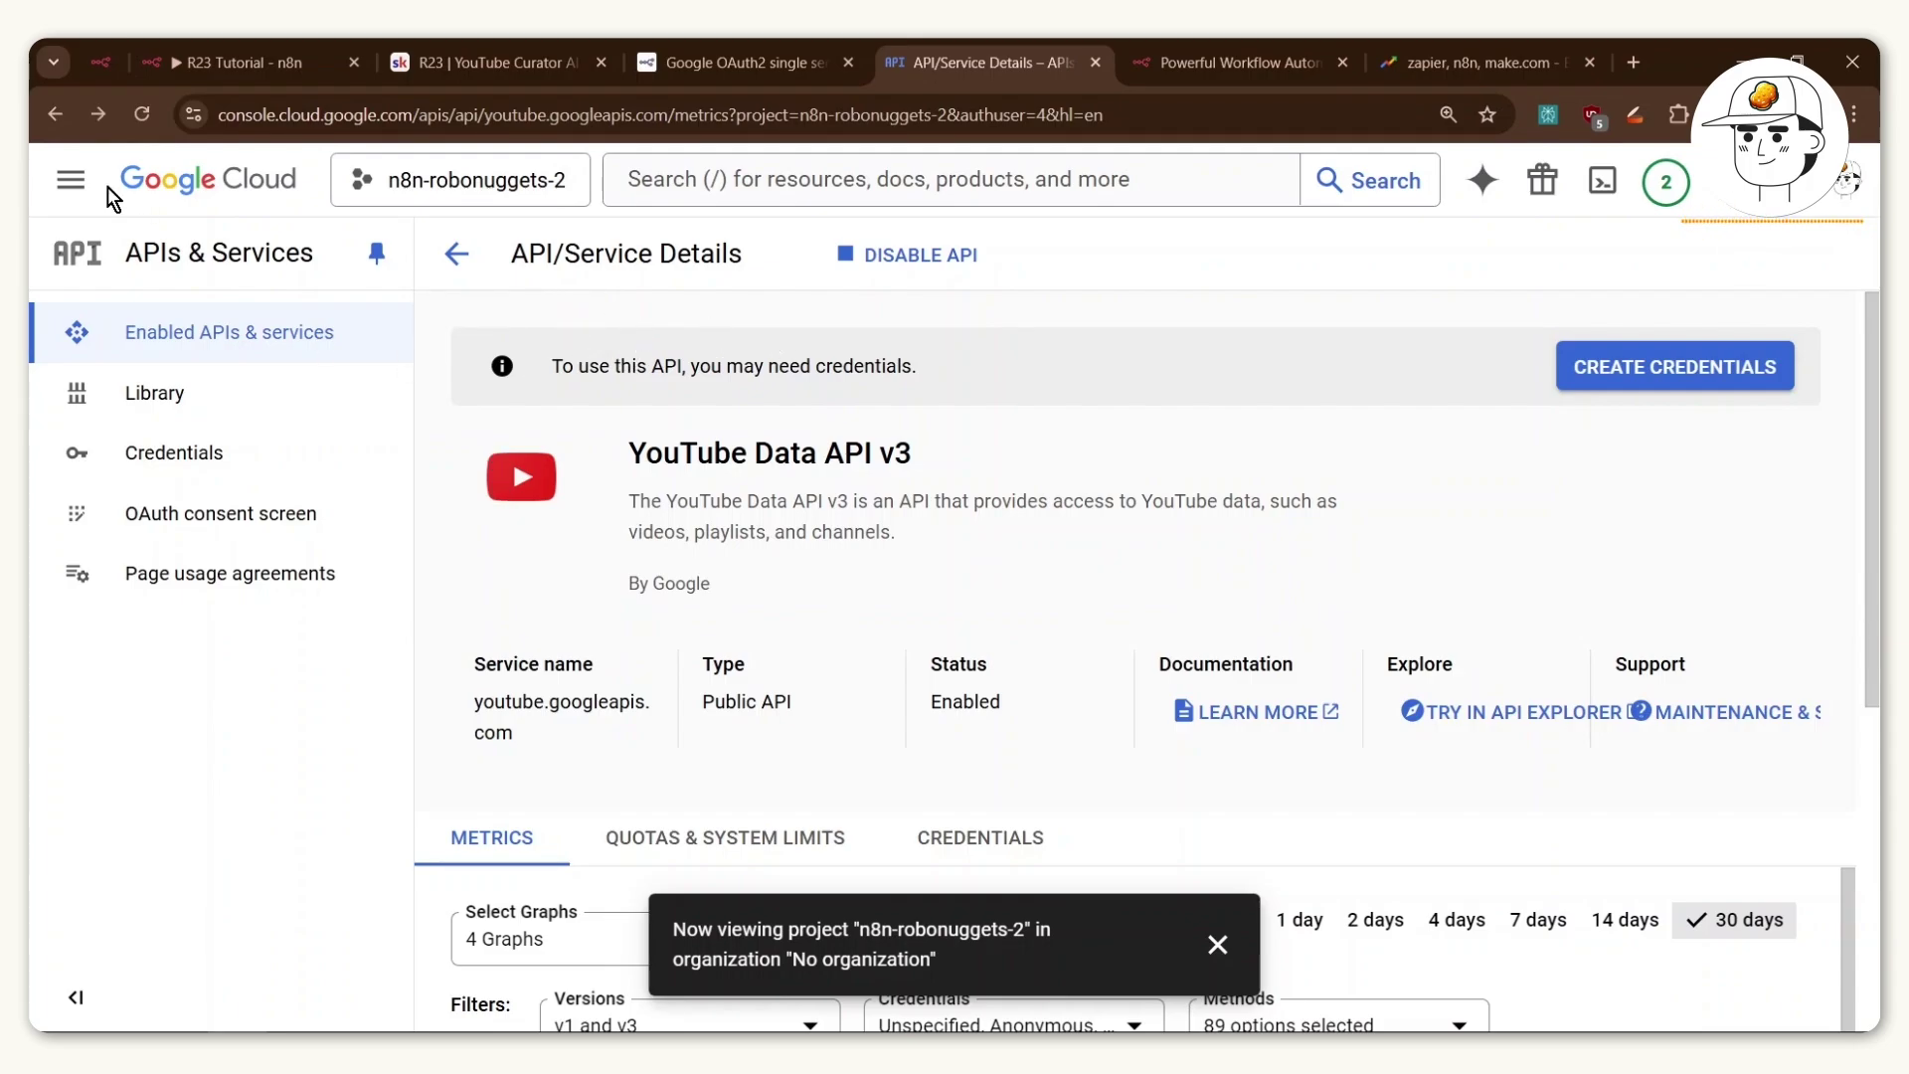
Start configuring the project's OAuth consent screen with n8n as the app name and the account's email as the user support email.
{"action": "left_click", "coordinate": [68, 180]}
{"action": "mouse_move", "coordinate": [284, 509]}
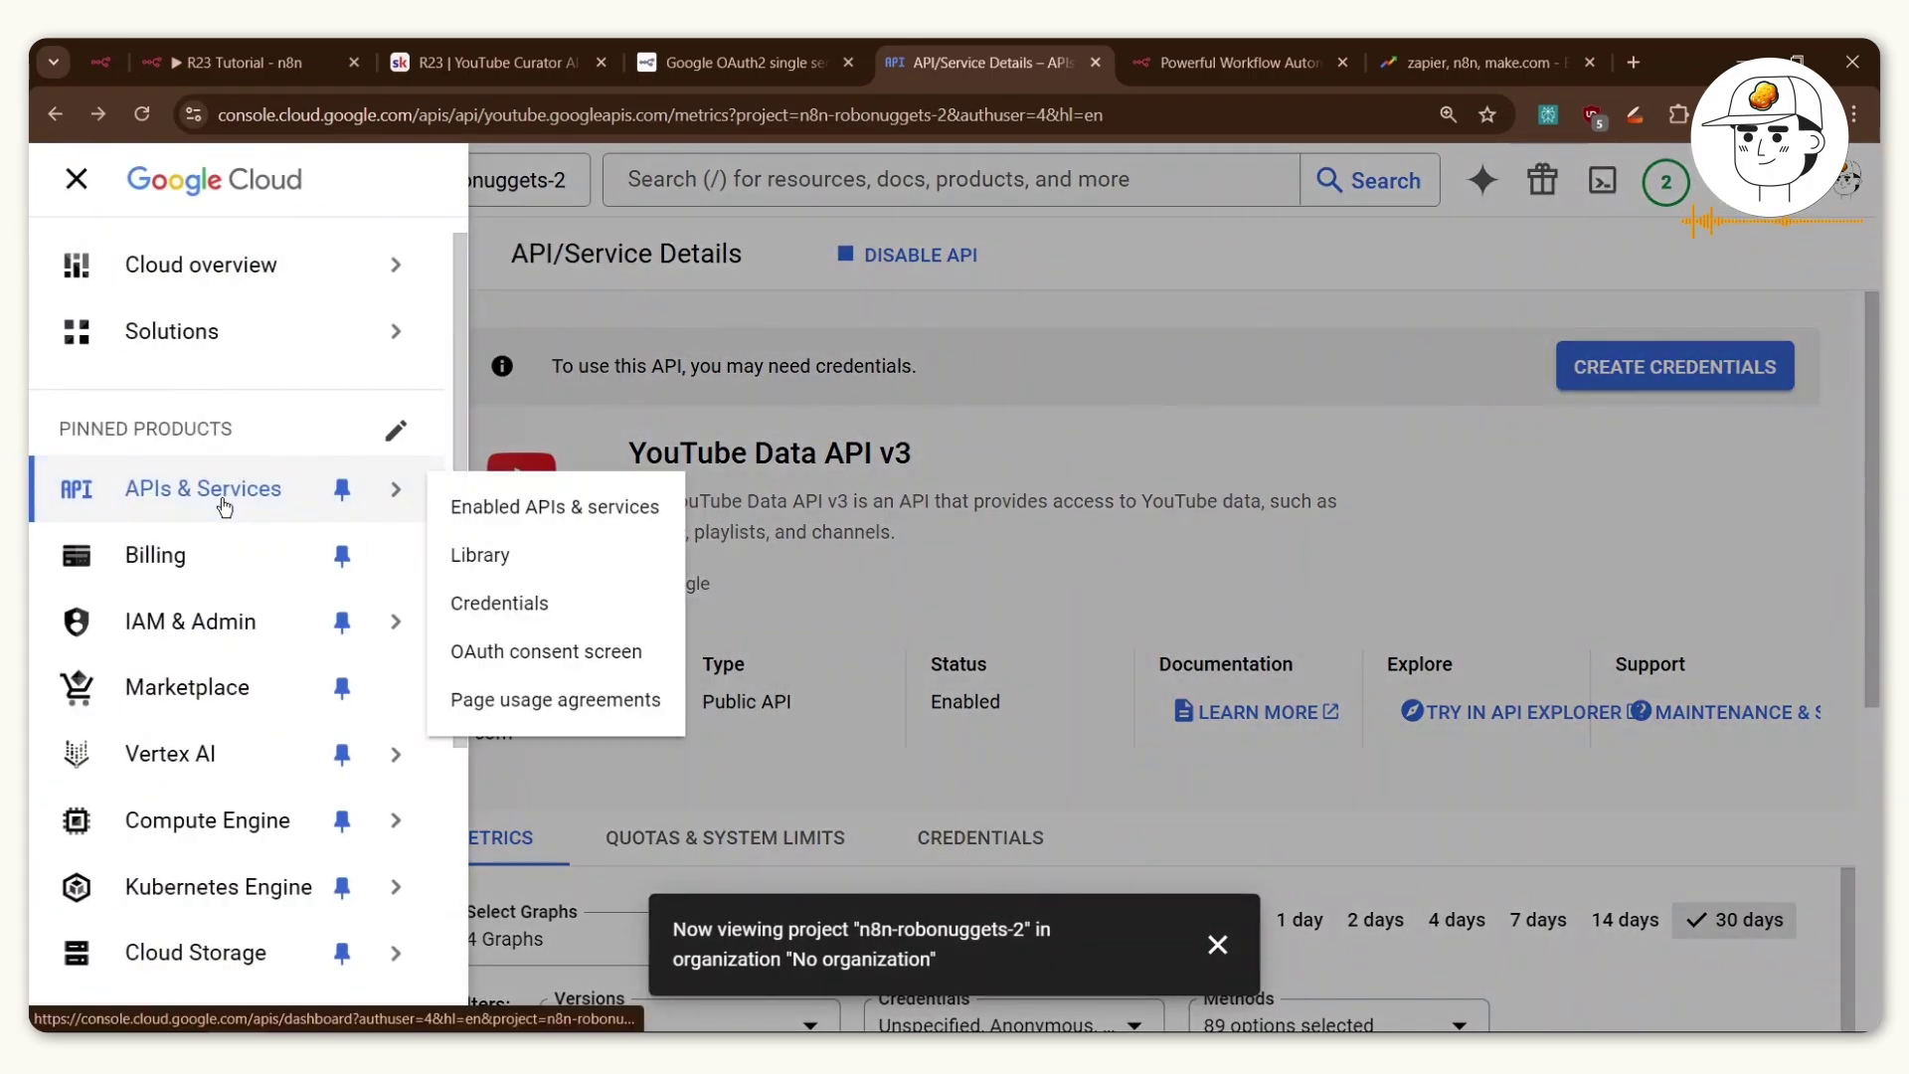
{"action": "left_click", "coordinate": [564, 656]}
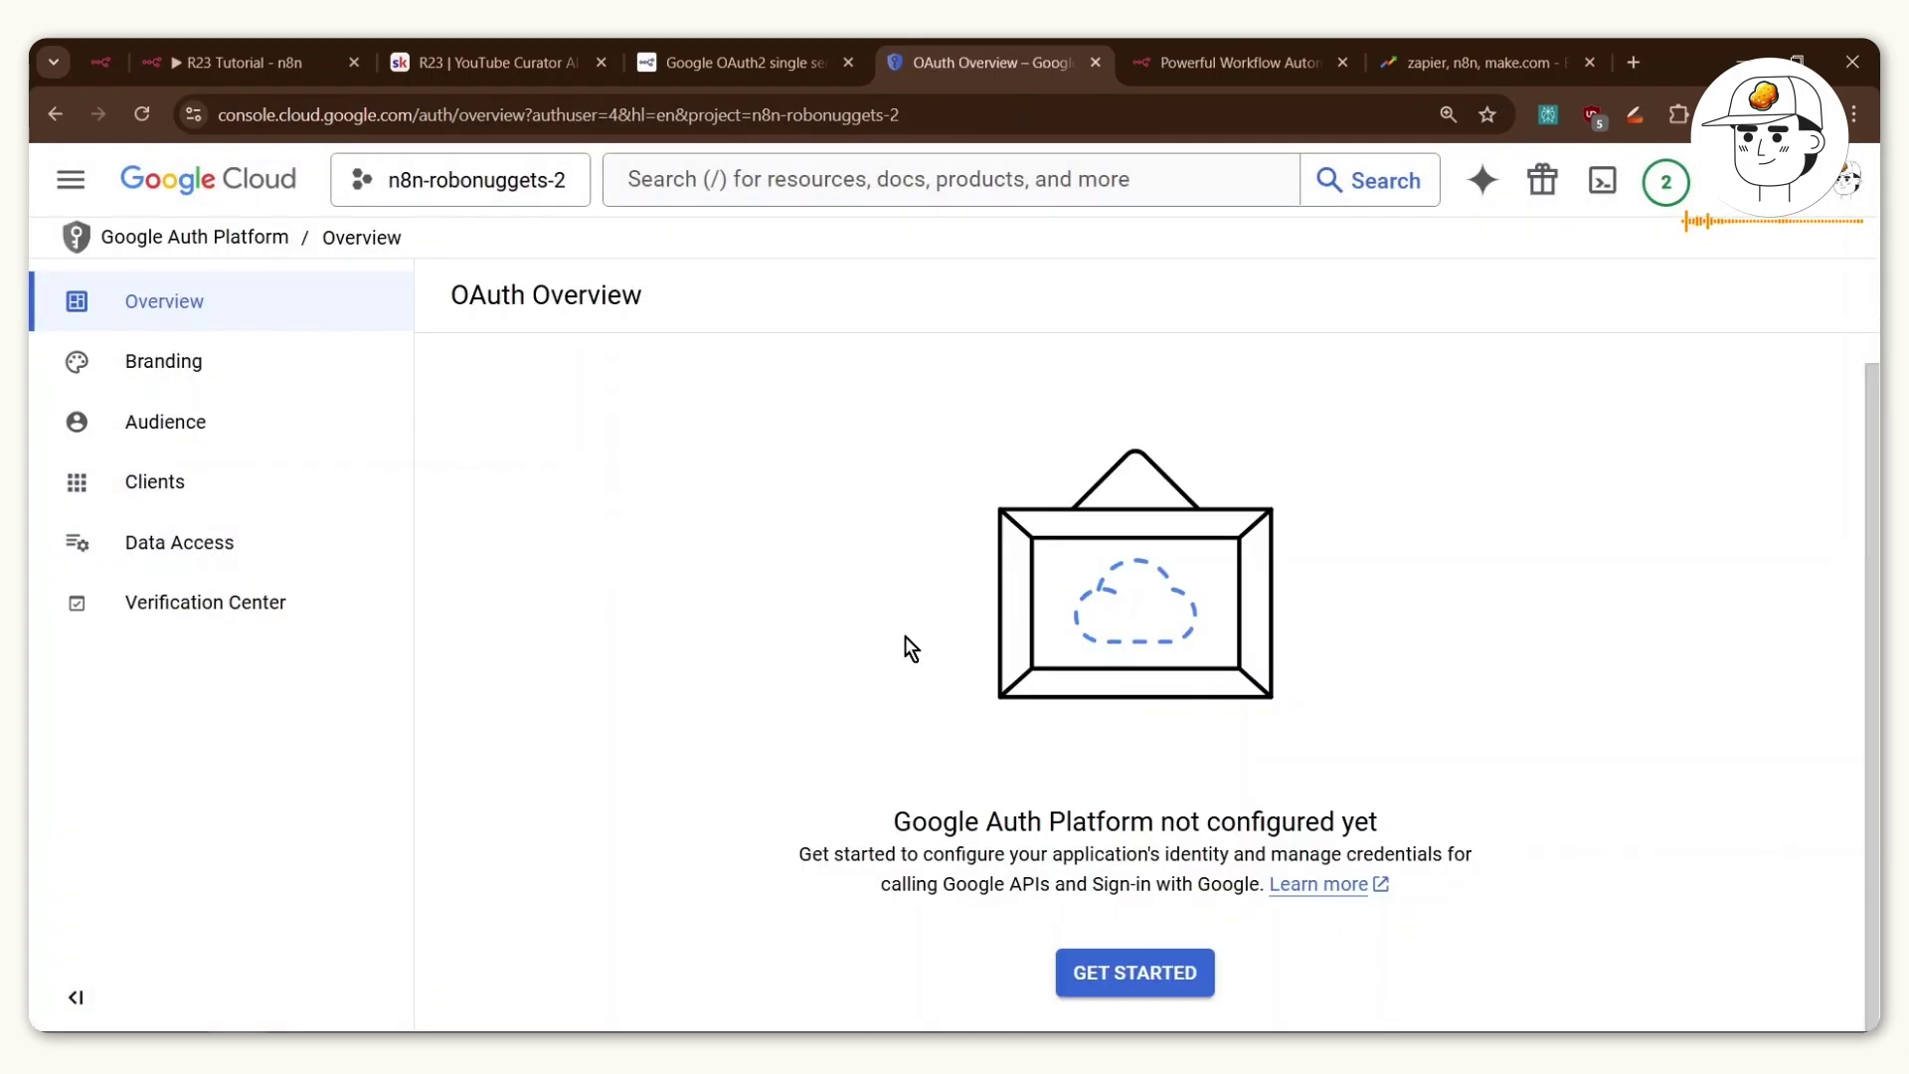
{"action": "left_click", "coordinate": [1161, 981]}
{"action": "type", "text": "n"}
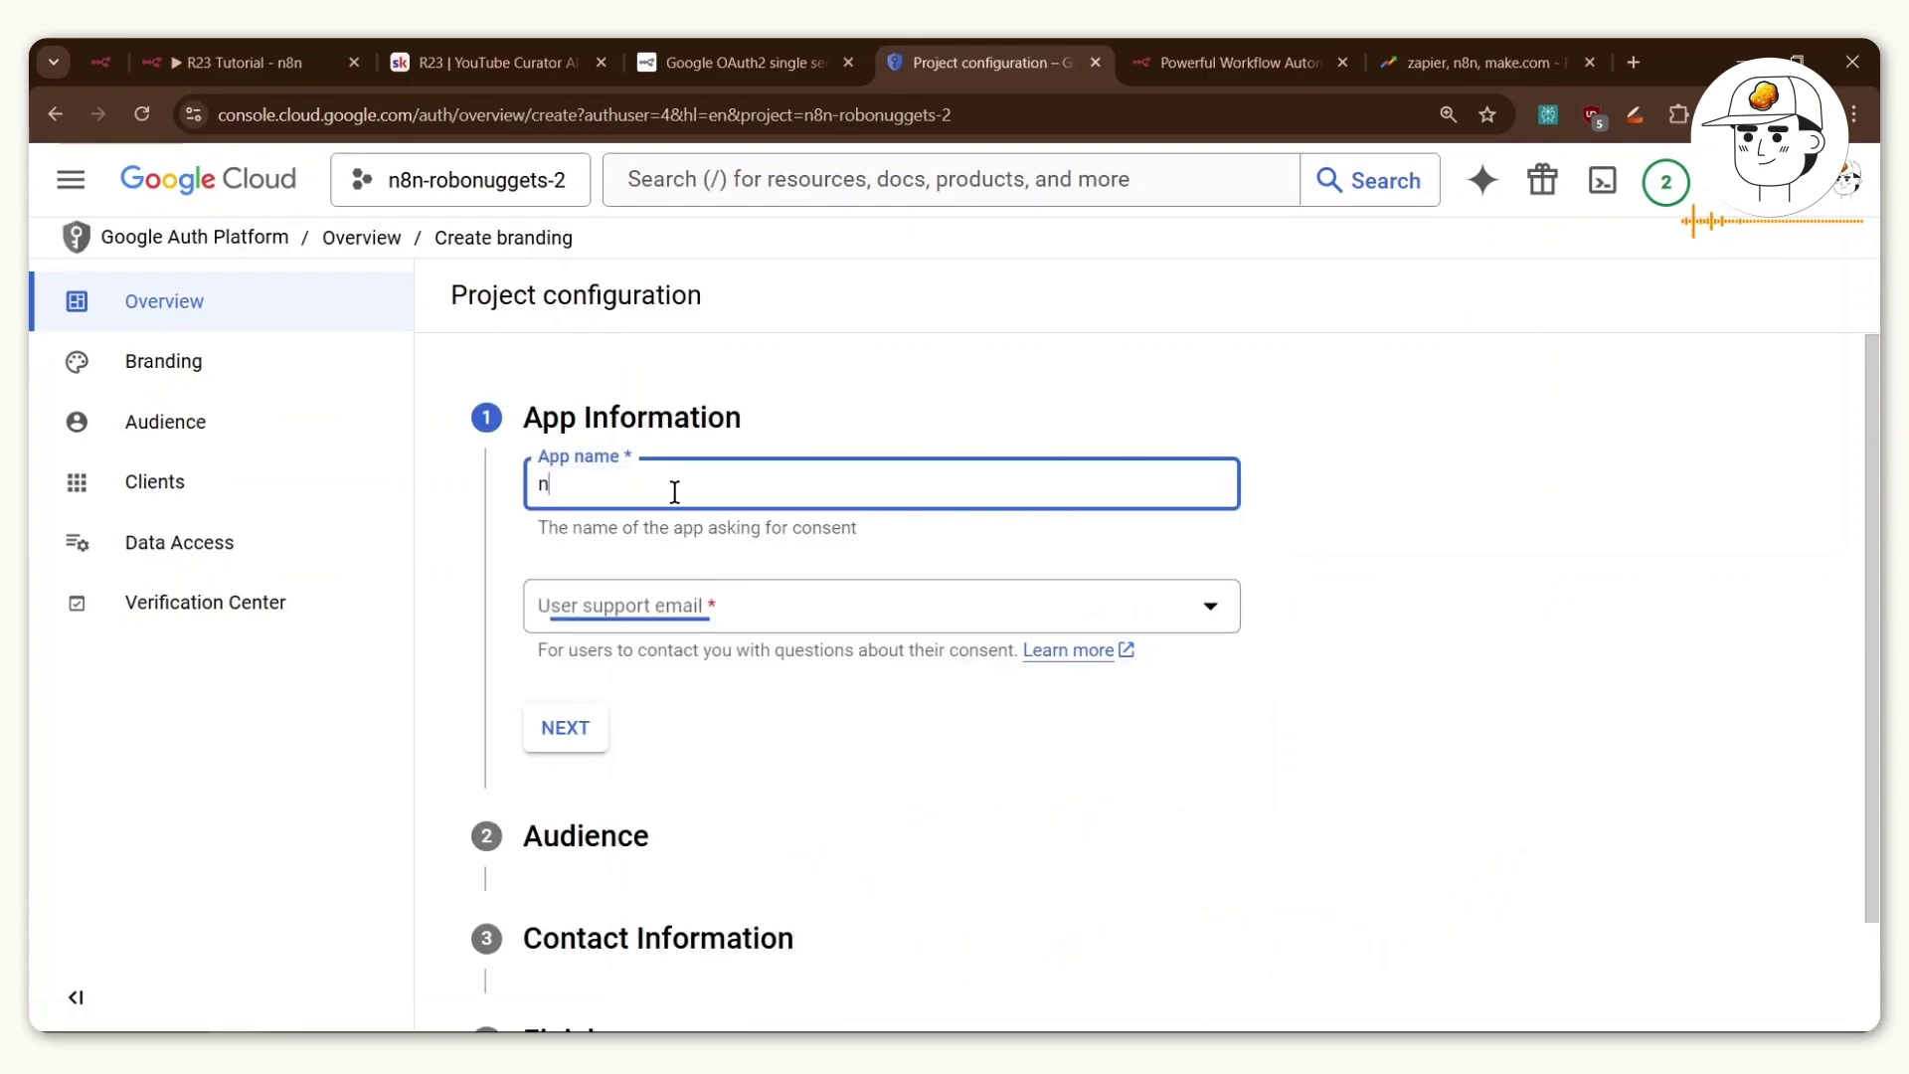
{"action": "type", "text": "8n"}
{"action": "left_click", "coordinate": [694, 597]}
{"action": "left_click", "coordinate": [688, 622]}
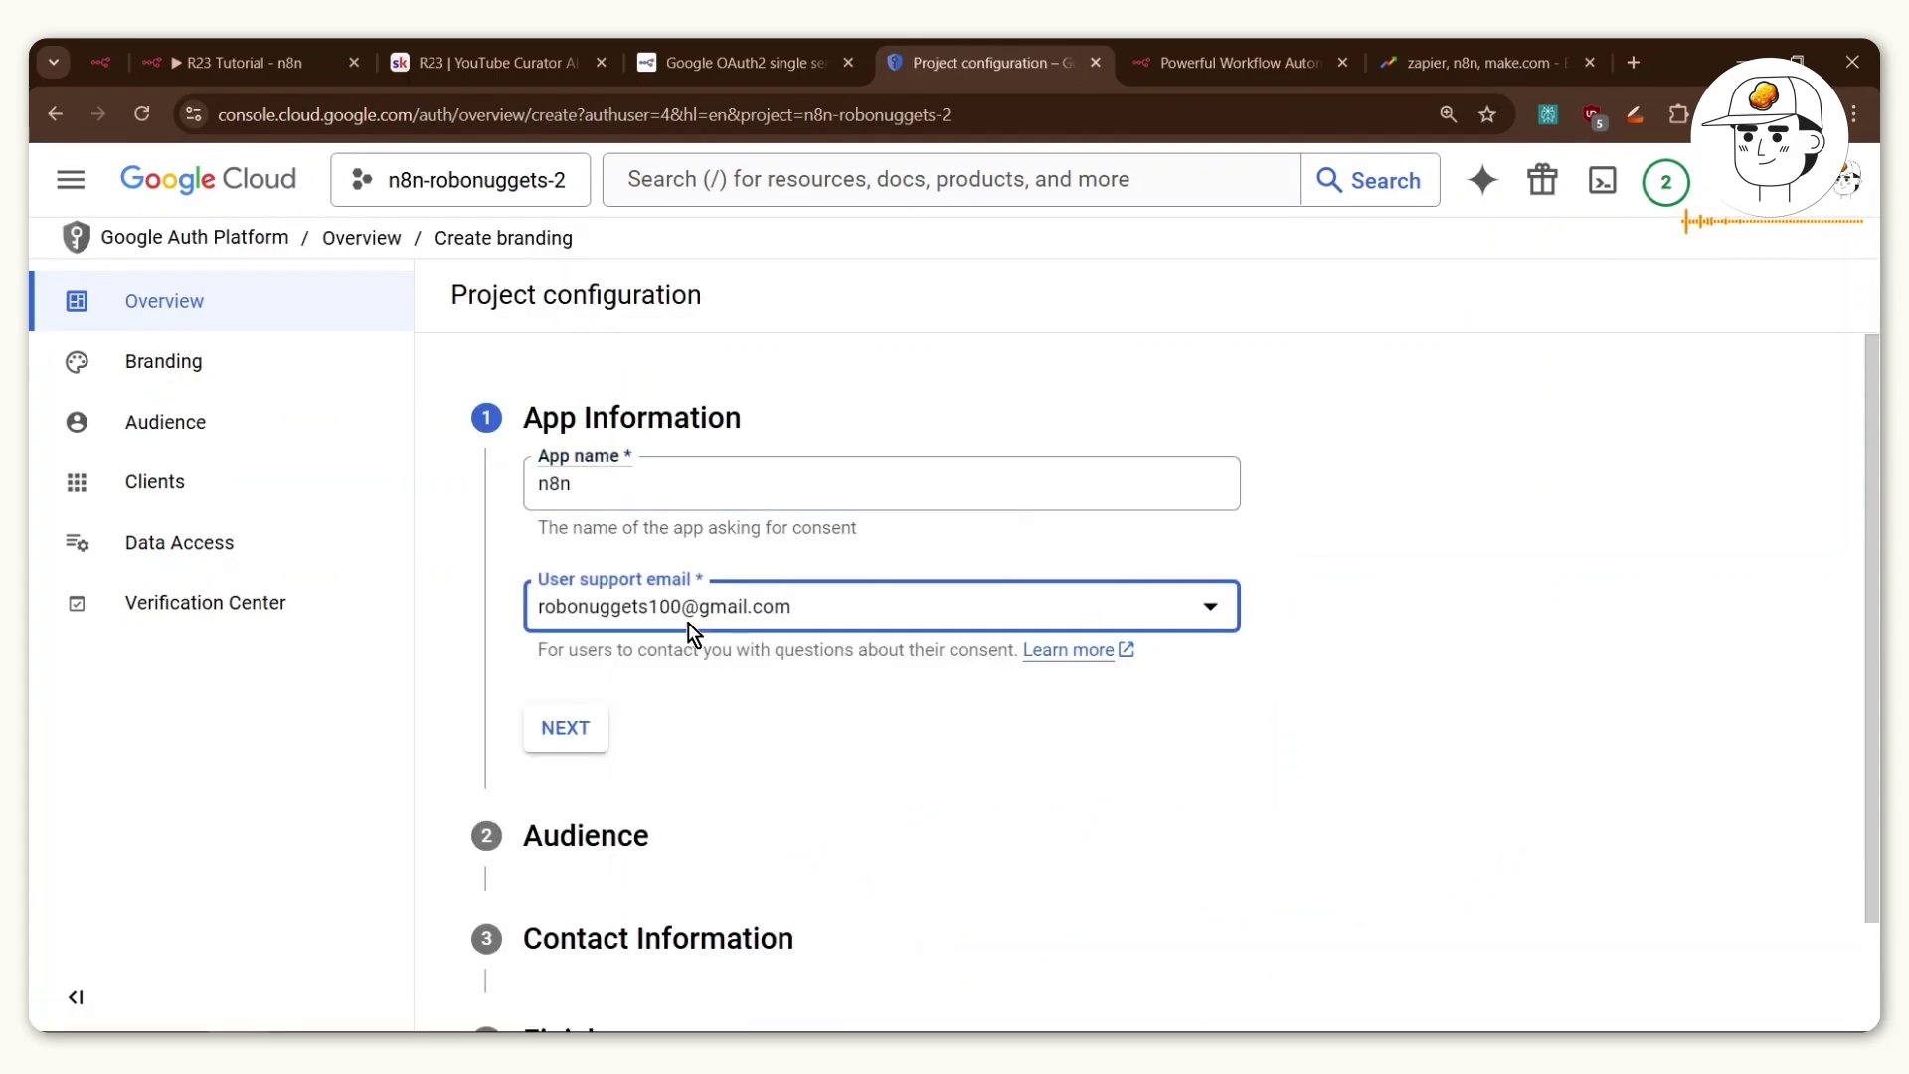
{"action": "scroll", "coordinate": [705, 672], "scroll_direction": "down", "scroll_amount": 2}
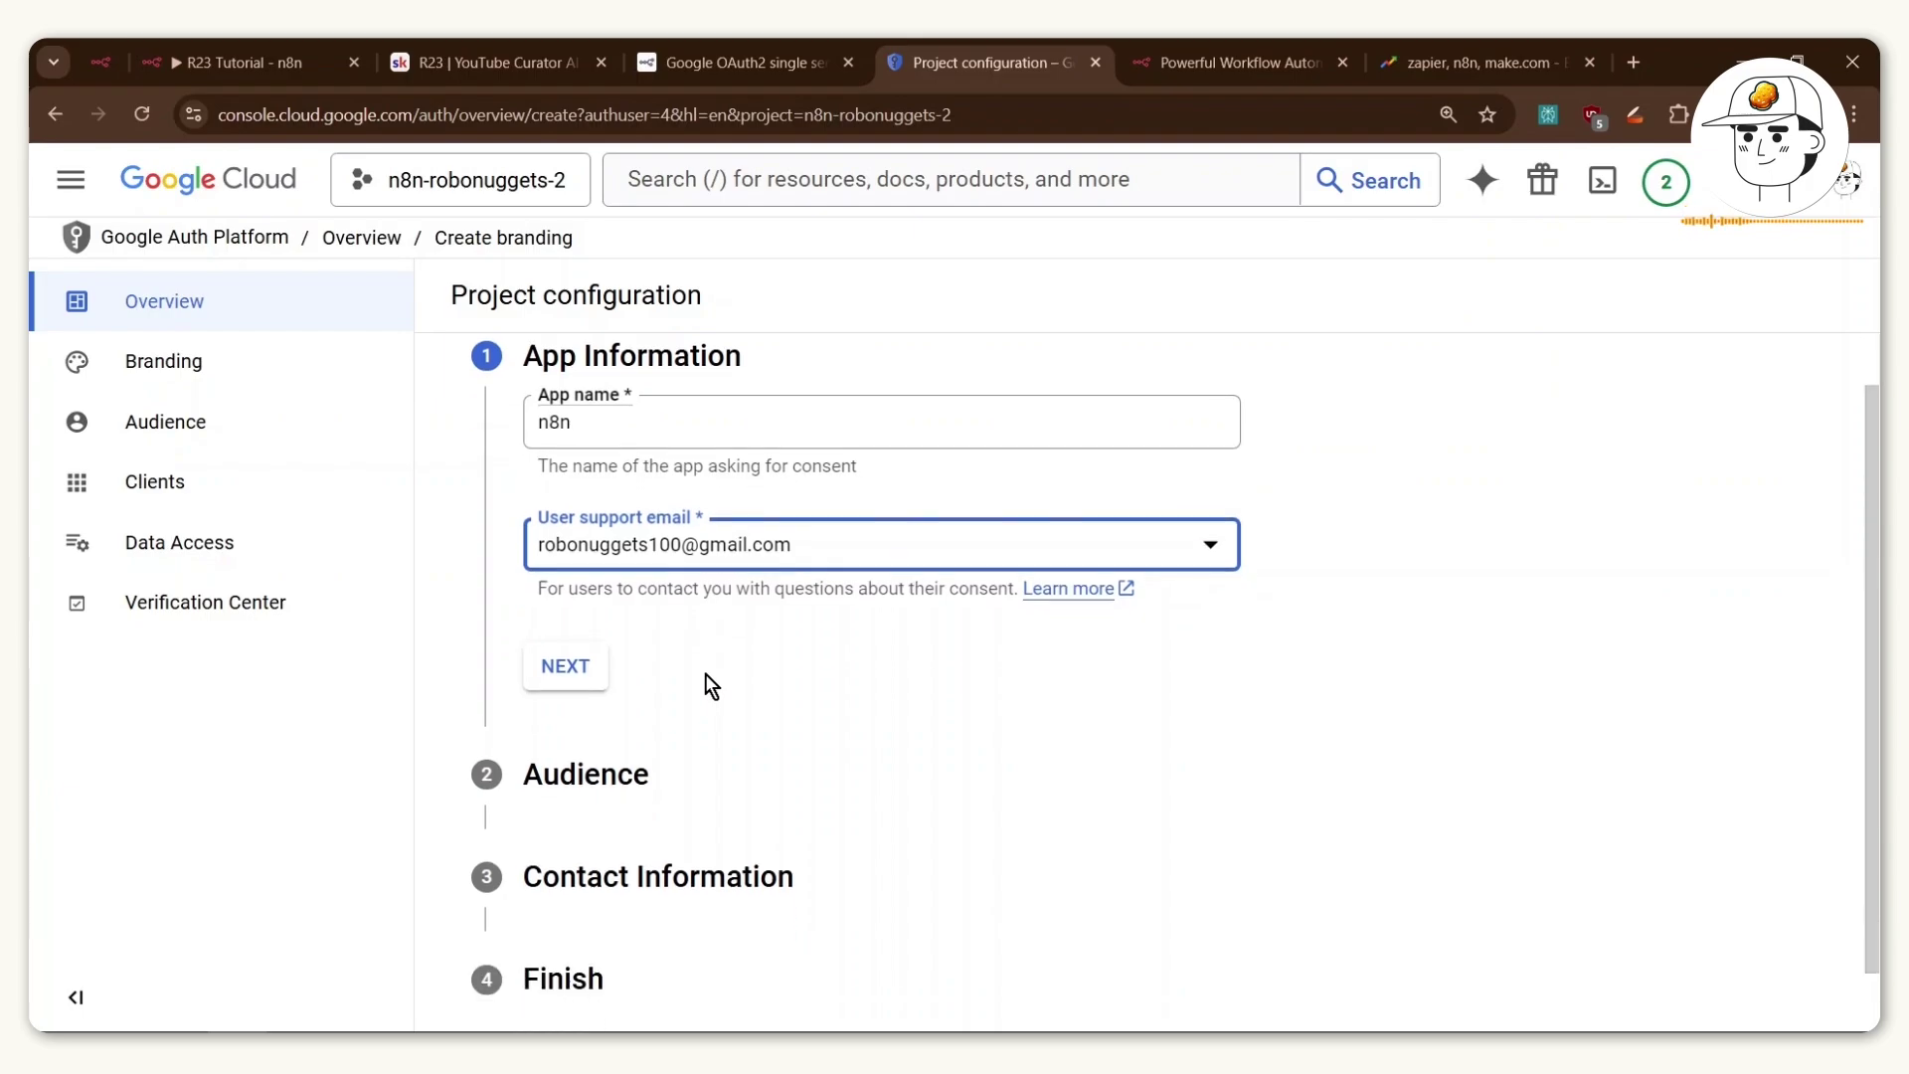
{"action": "left_click", "coordinate": [563, 610]}
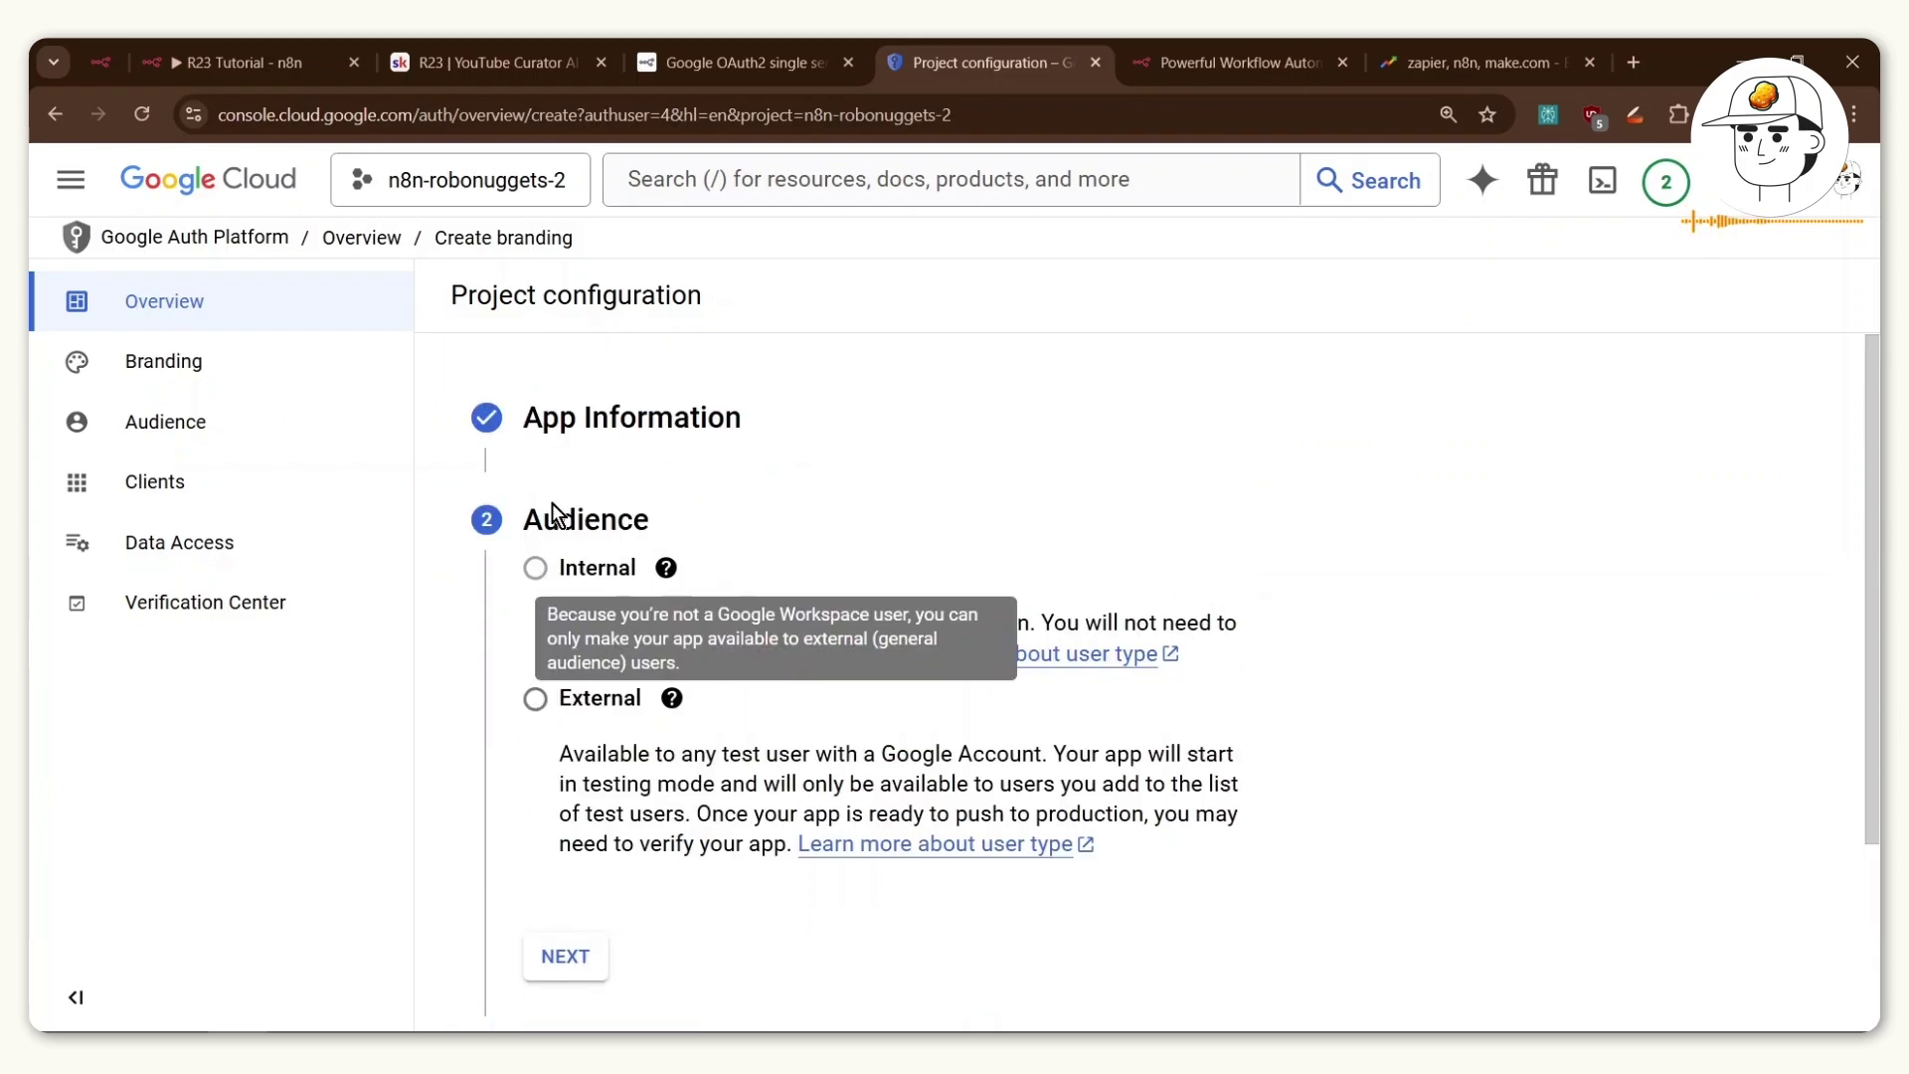
Set the app's audience to External and enter the developer's email address as the contact information.
{"action": "left_click", "coordinate": [535, 698]}
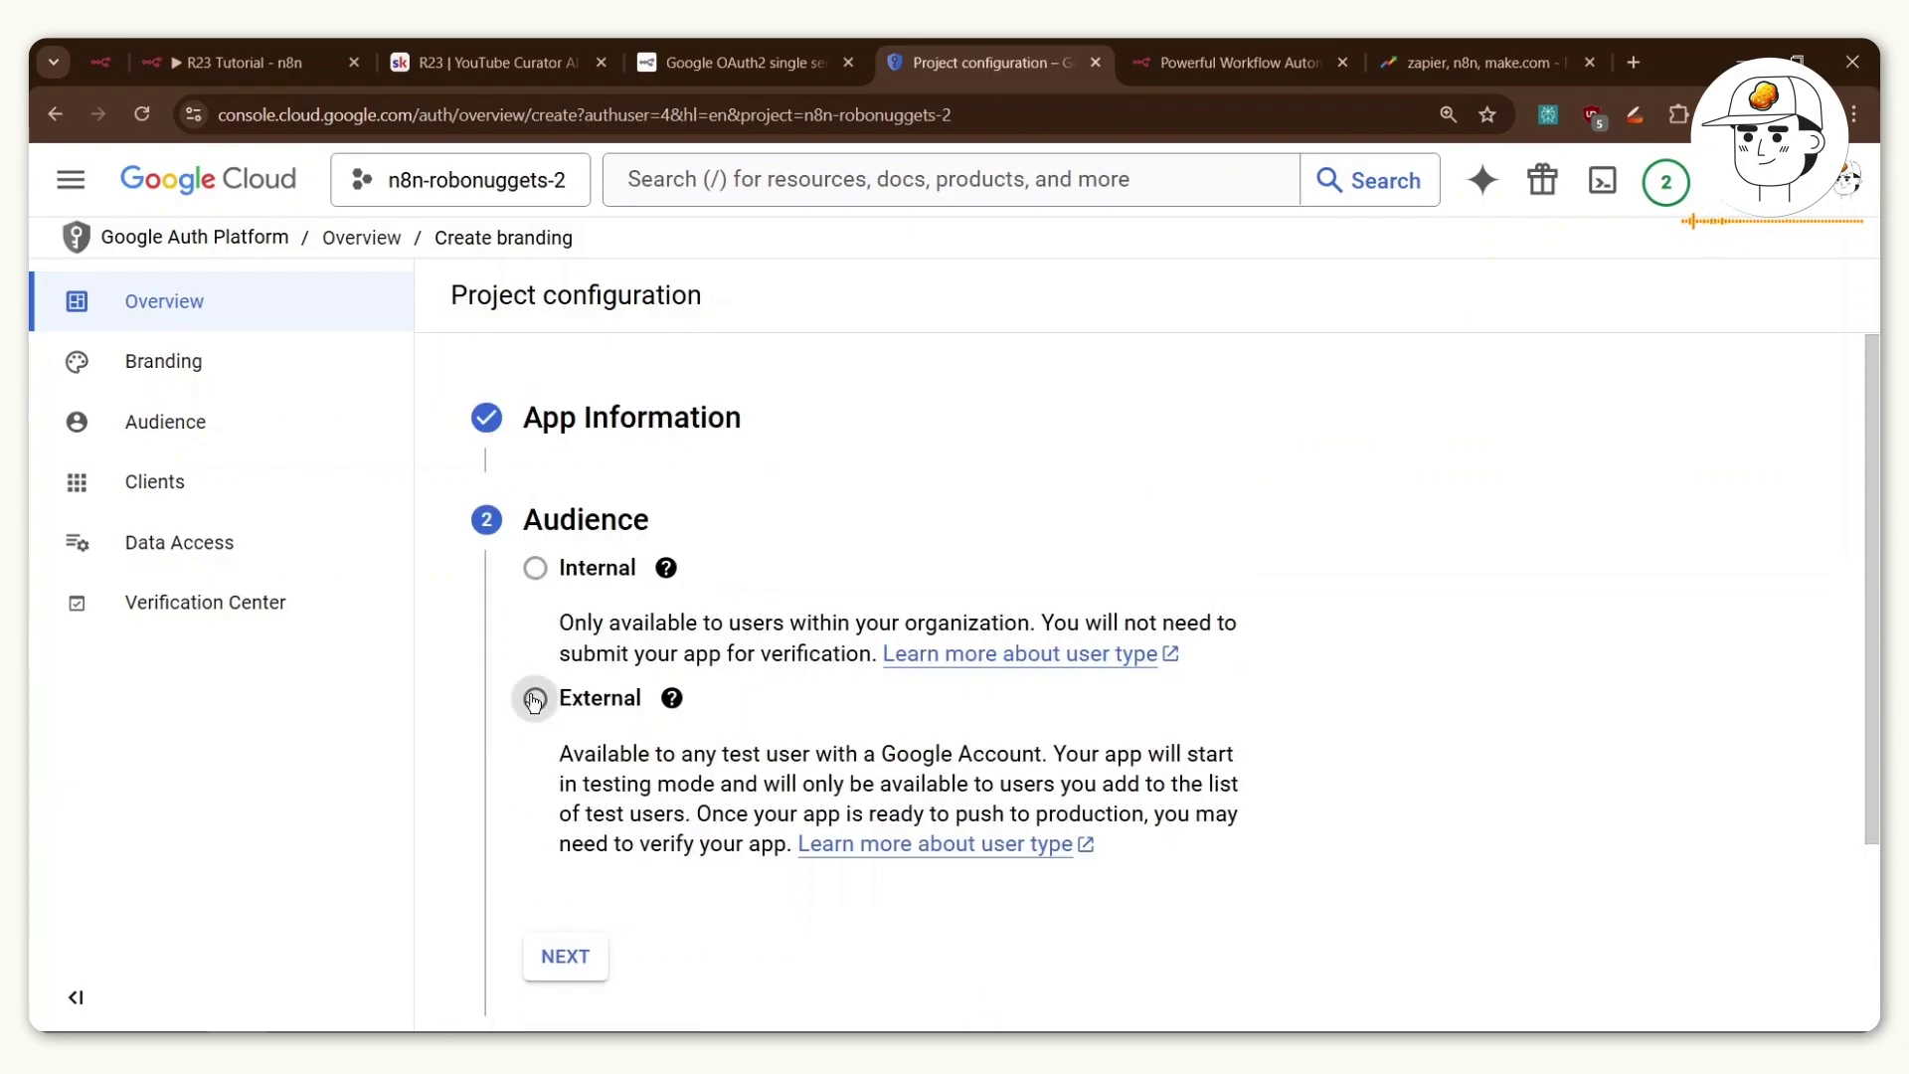
{"action": "left_click", "coordinate": [564, 955]}
{"action": "left_click", "coordinate": [720, 708]}
{"action": "left_click", "coordinate": [734, 745]}
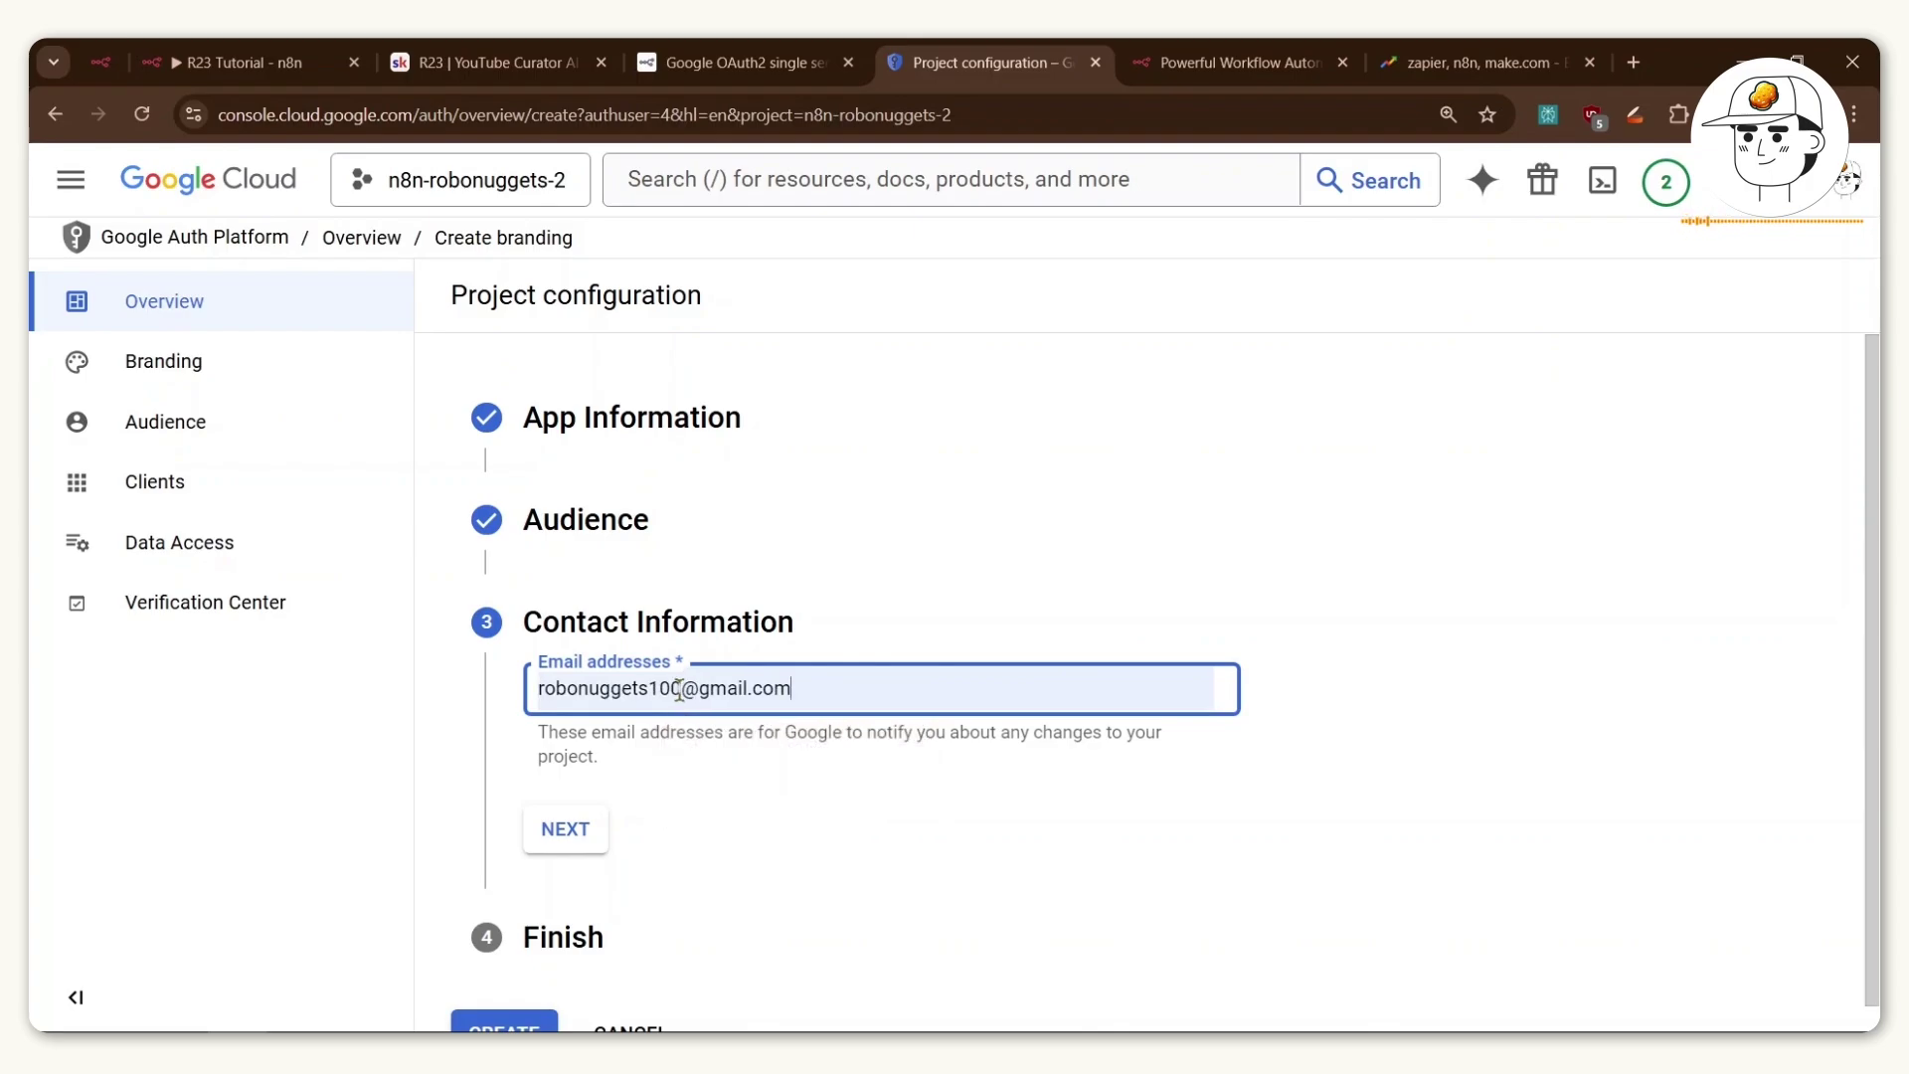
{"action": "left_click", "coordinate": [634, 792]}
{"action": "left_click", "coordinate": [586, 799]}
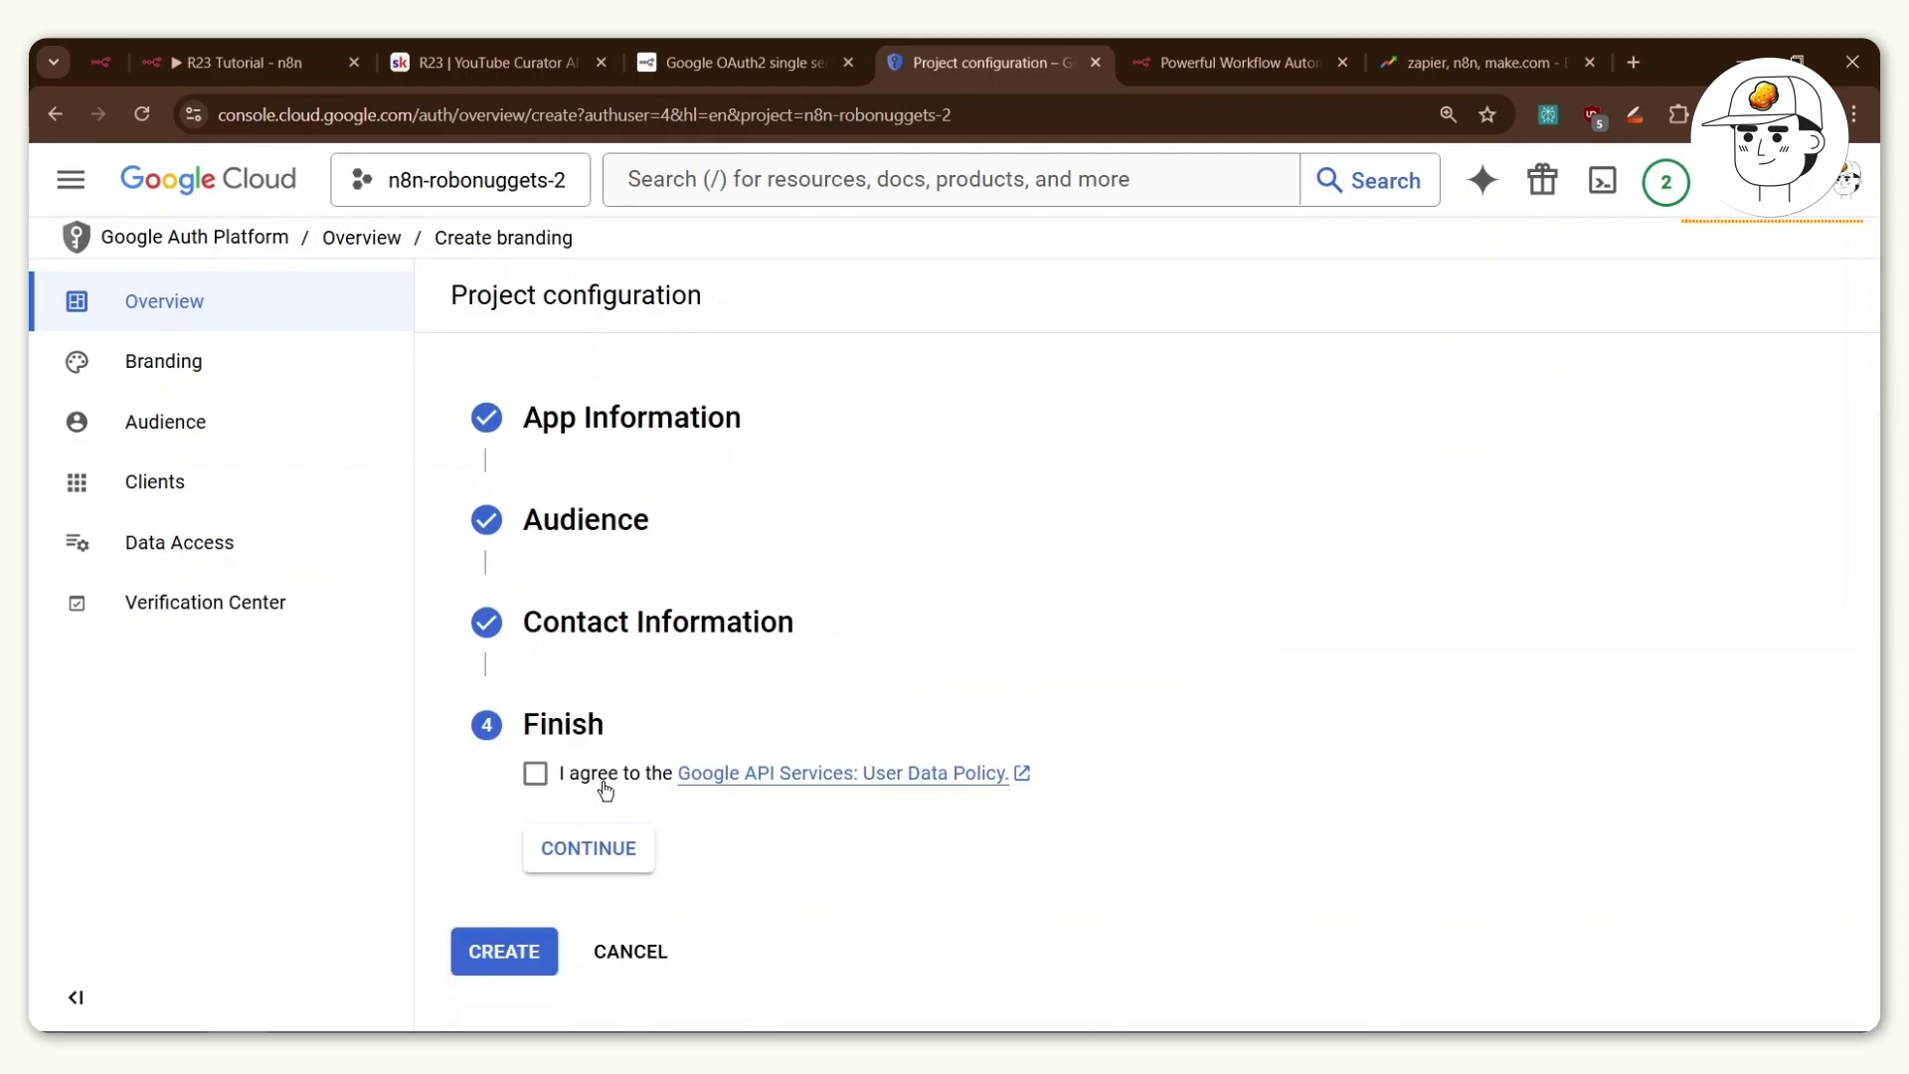
Agree to the Google API Services User Data Policy and create the OAuth configuration.
{"action": "left_click", "coordinate": [537, 775]}
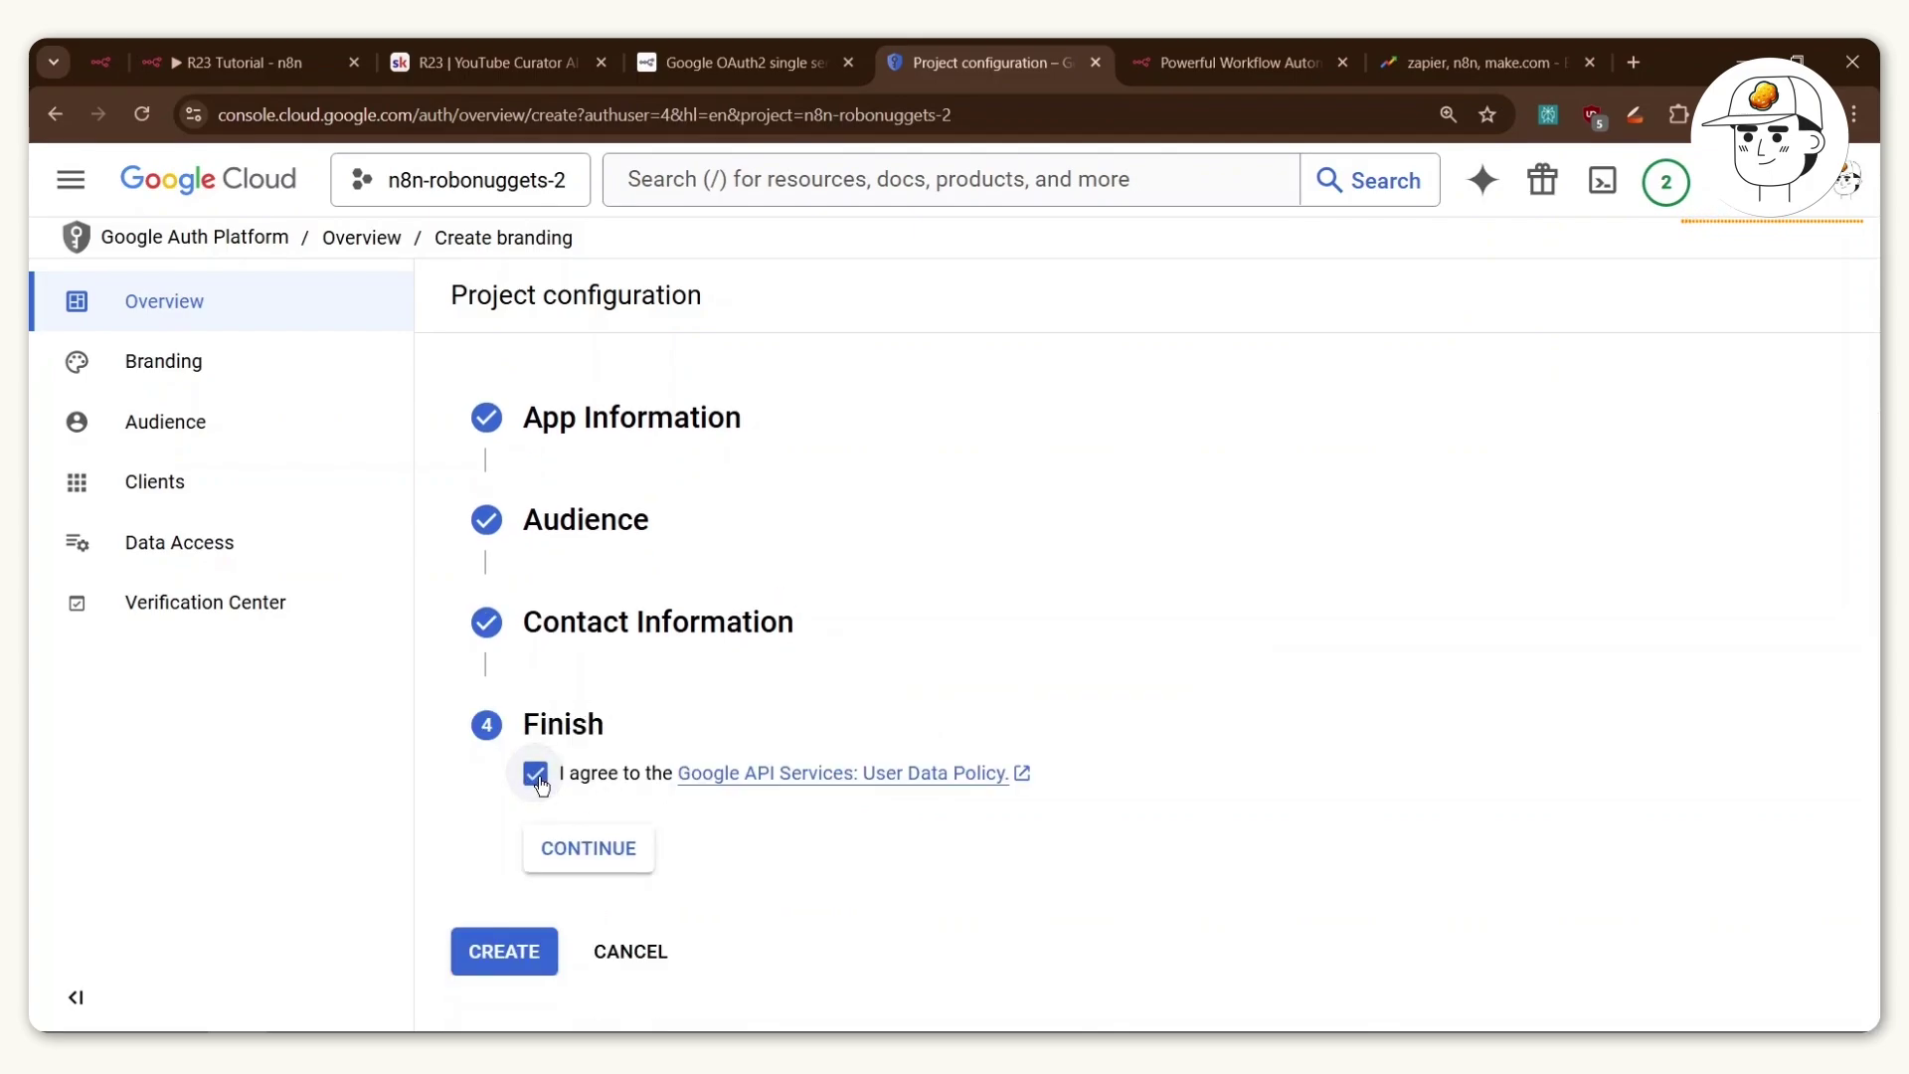
{"action": "left_click", "coordinate": [588, 848]}
{"action": "left_click", "coordinate": [504, 952]}
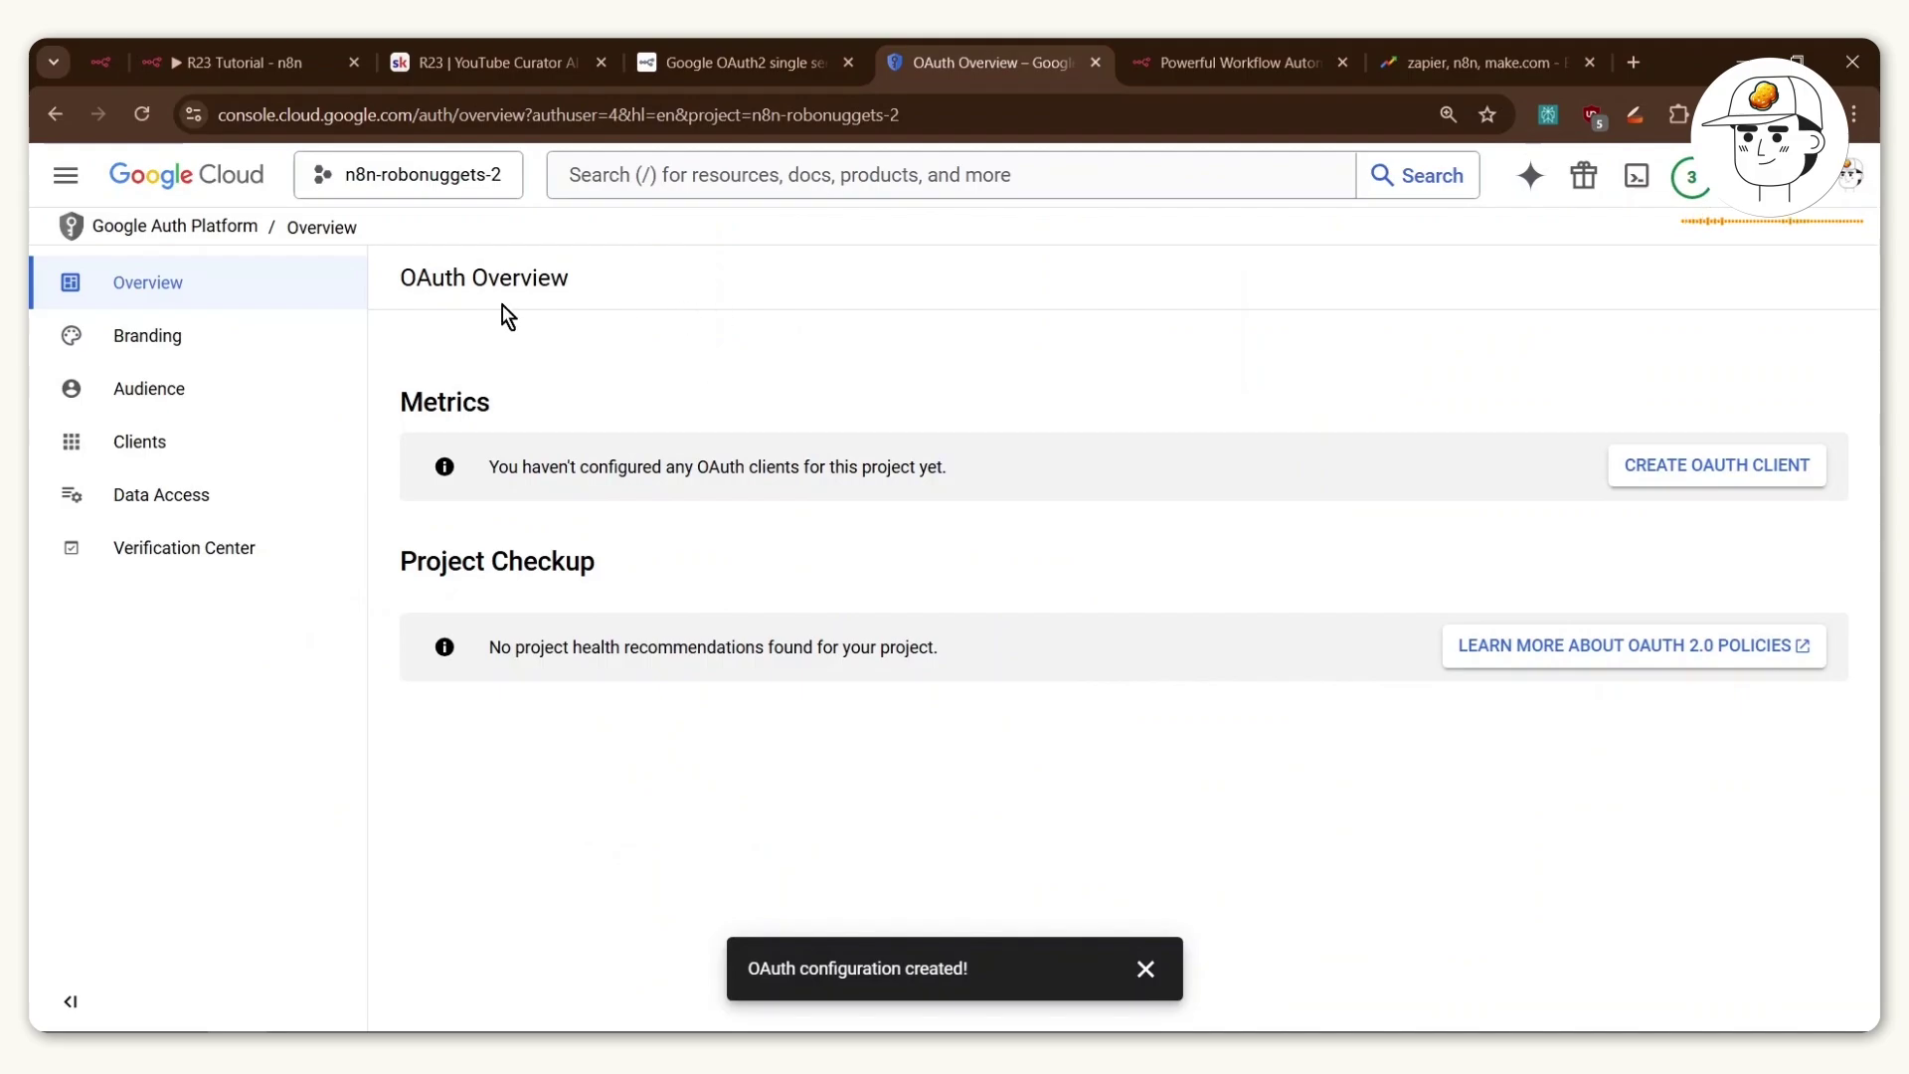
Add an empty authorized domain entry to the app's Branding settings.
{"action": "left_click", "coordinate": [204, 342]}
{"action": "scroll", "coordinate": [546, 461], "scroll_direction": "down", "scroll_amount": 10}
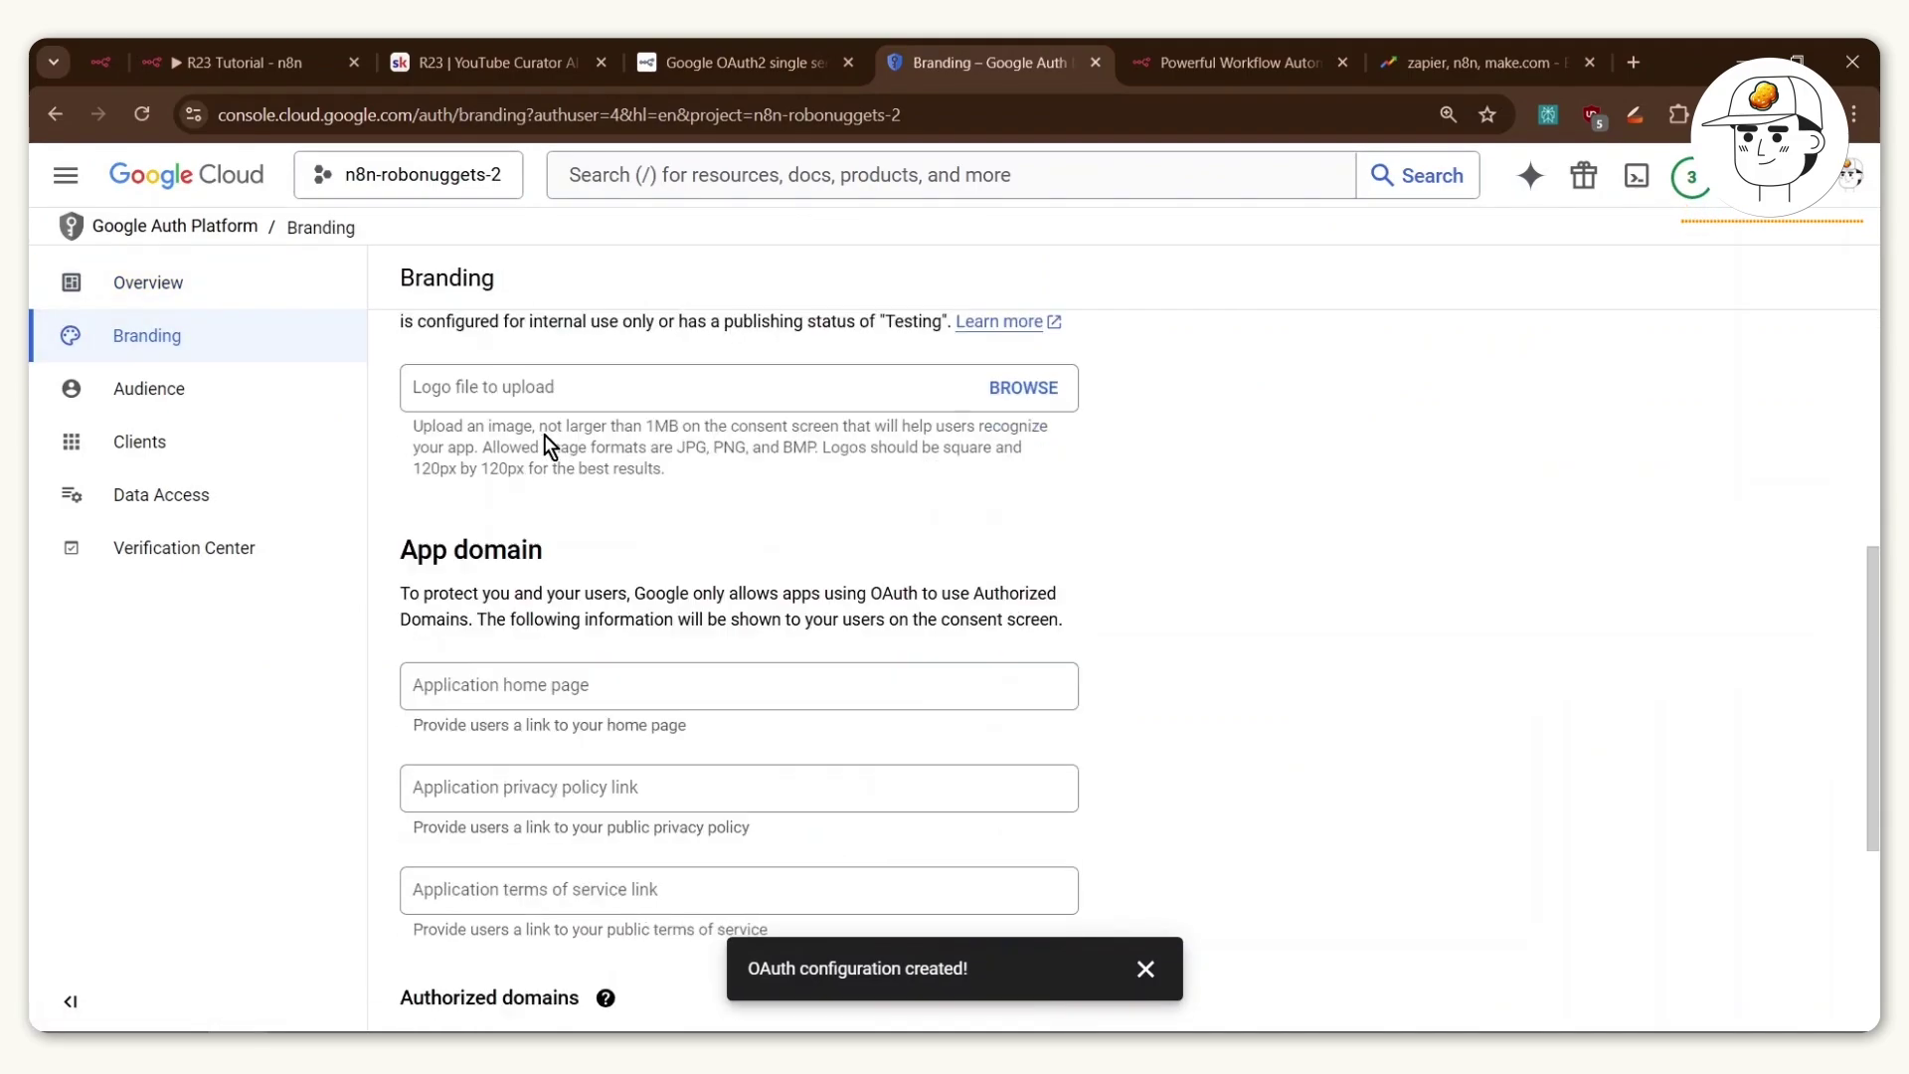
{"action": "key", "text": "ctrl+plus"}
{"action": "key", "text": "ctrl+plus"}
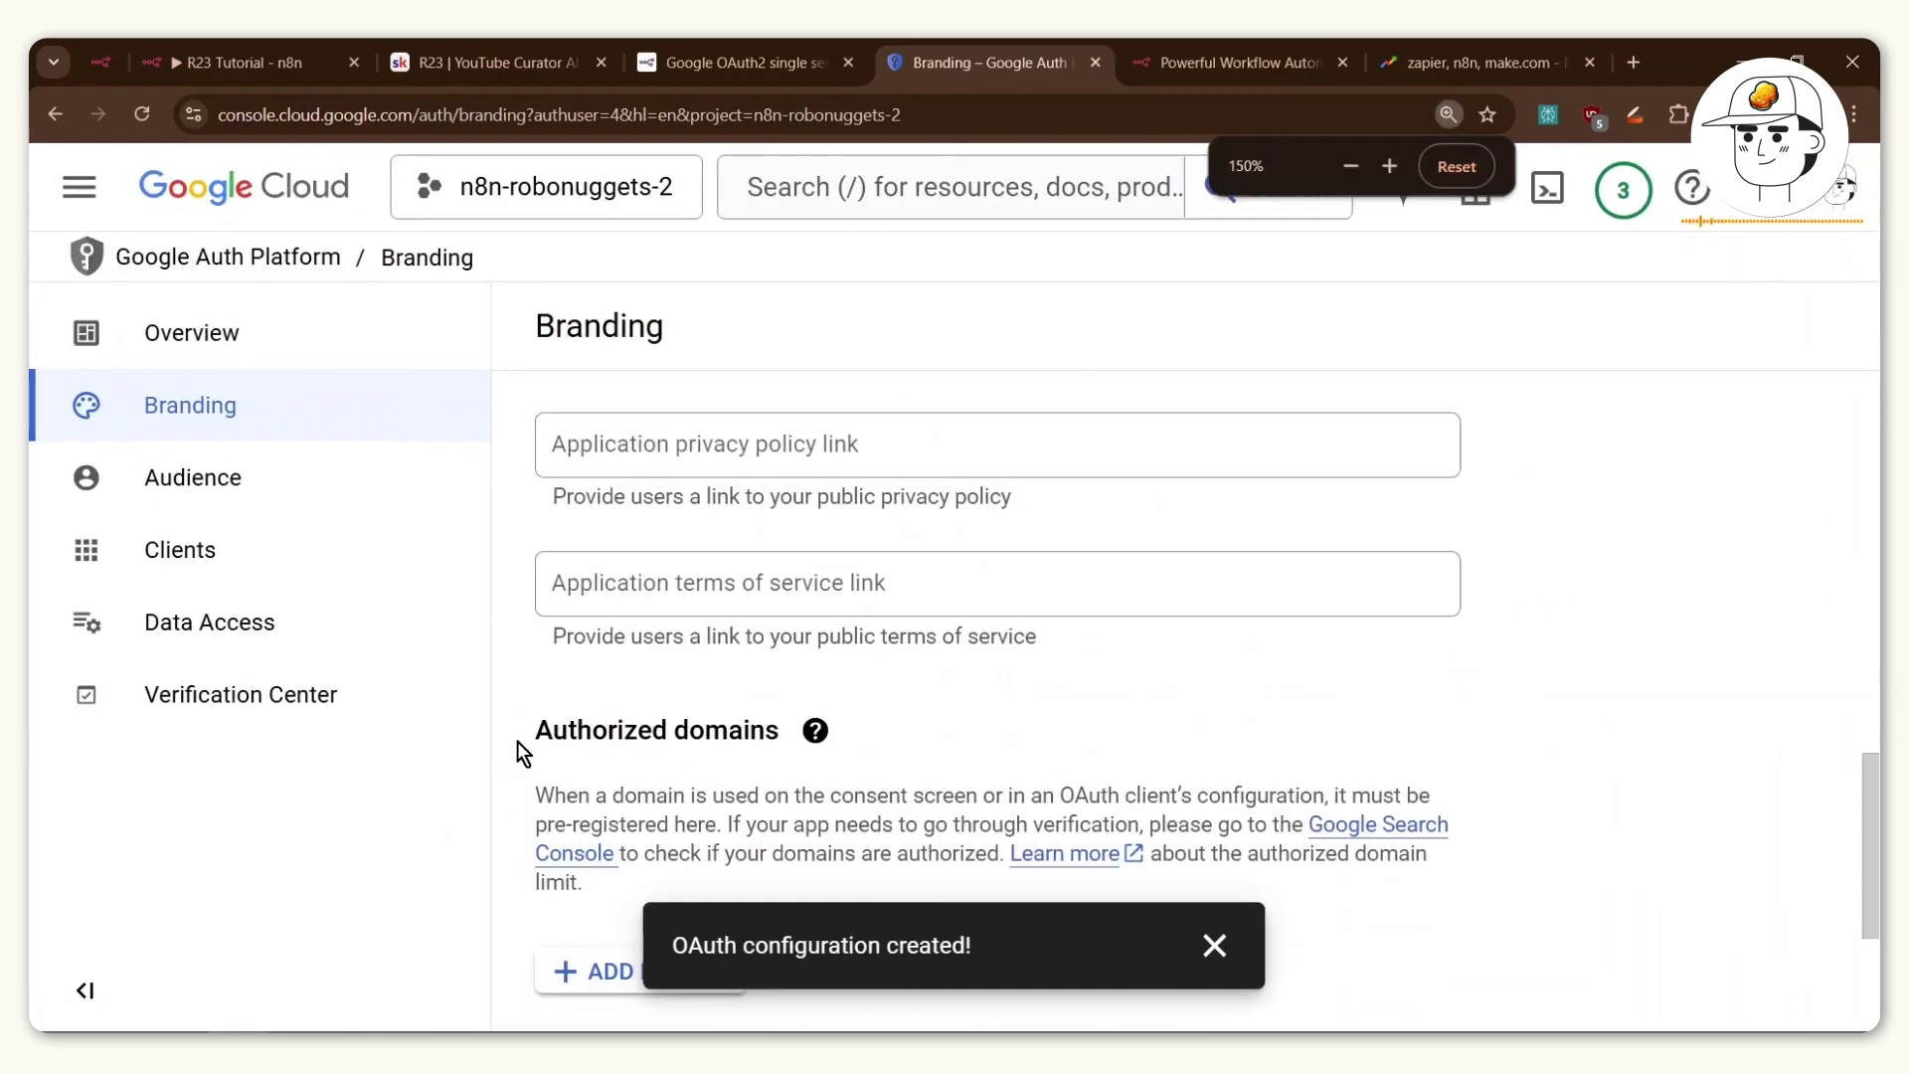
{"action": "scroll", "coordinate": [596, 745], "scroll_direction": "down", "scroll_amount": 3}
{"action": "left_click", "coordinate": [666, 648]}
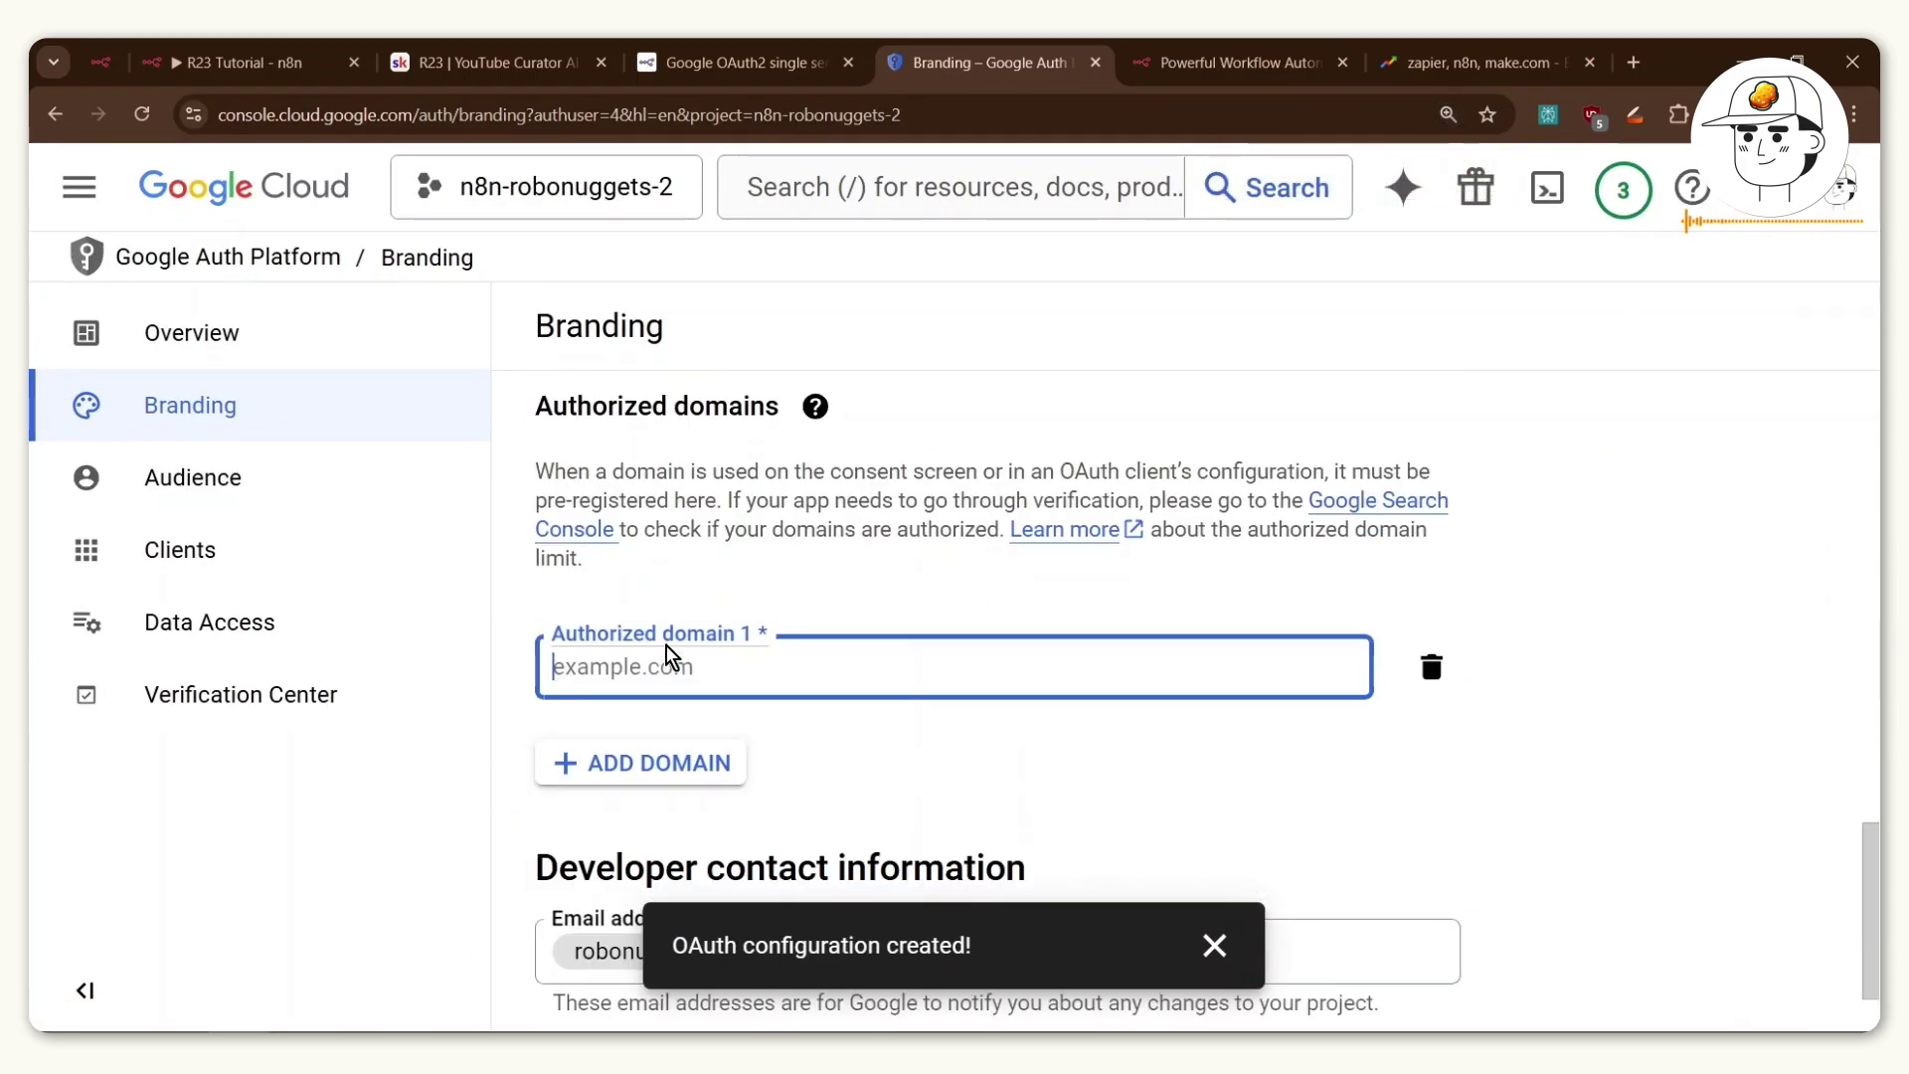
Copy n8n.cloud from the n8n OAuth2 guide into Authorized domain 1 and save the branding changes.
{"action": "key", "text": "ctrl+Page_Up"}
{"action": "left_click_drag", "start_coordinate": [972, 609], "coordinate": [1068, 616]}
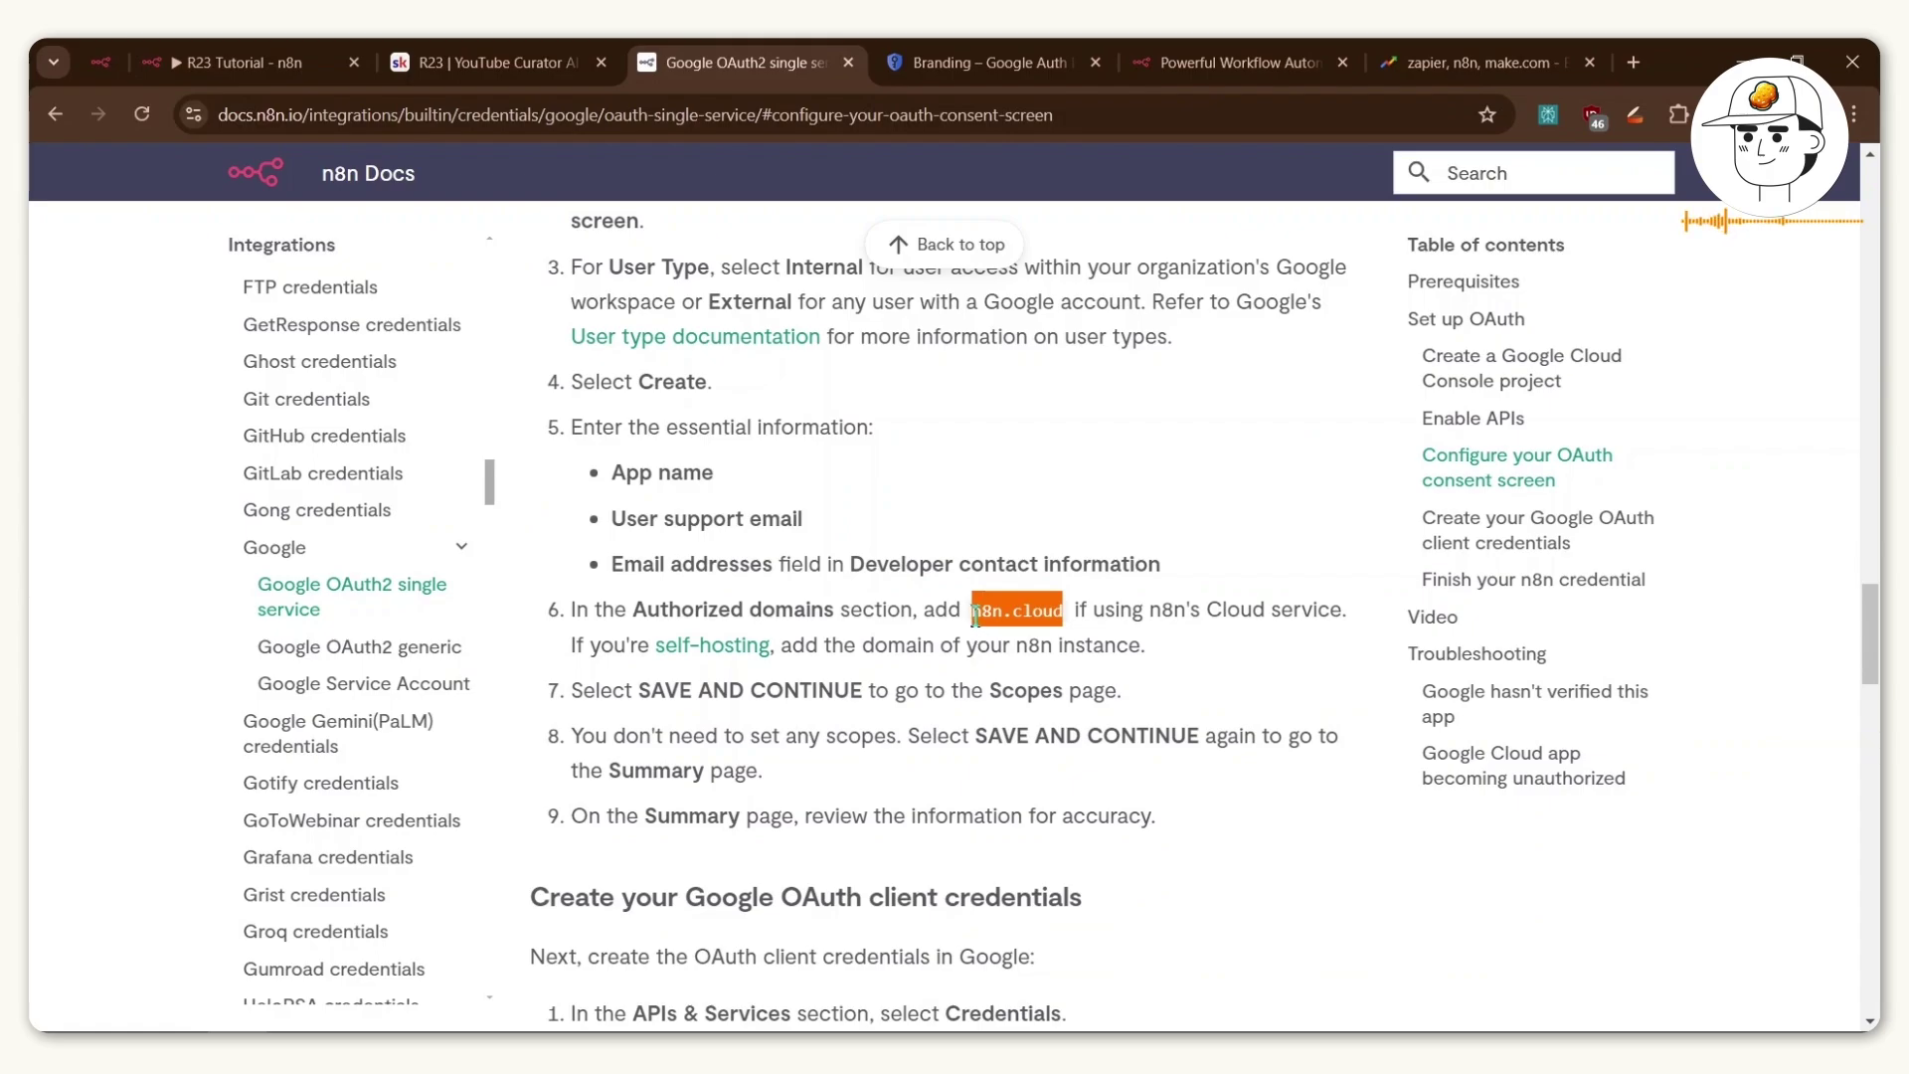
{"action": "key", "text": "ctrl+c"}
{"action": "left_click", "coordinate": [915, 59]}
{"action": "key", "text": "ctrl+v"}
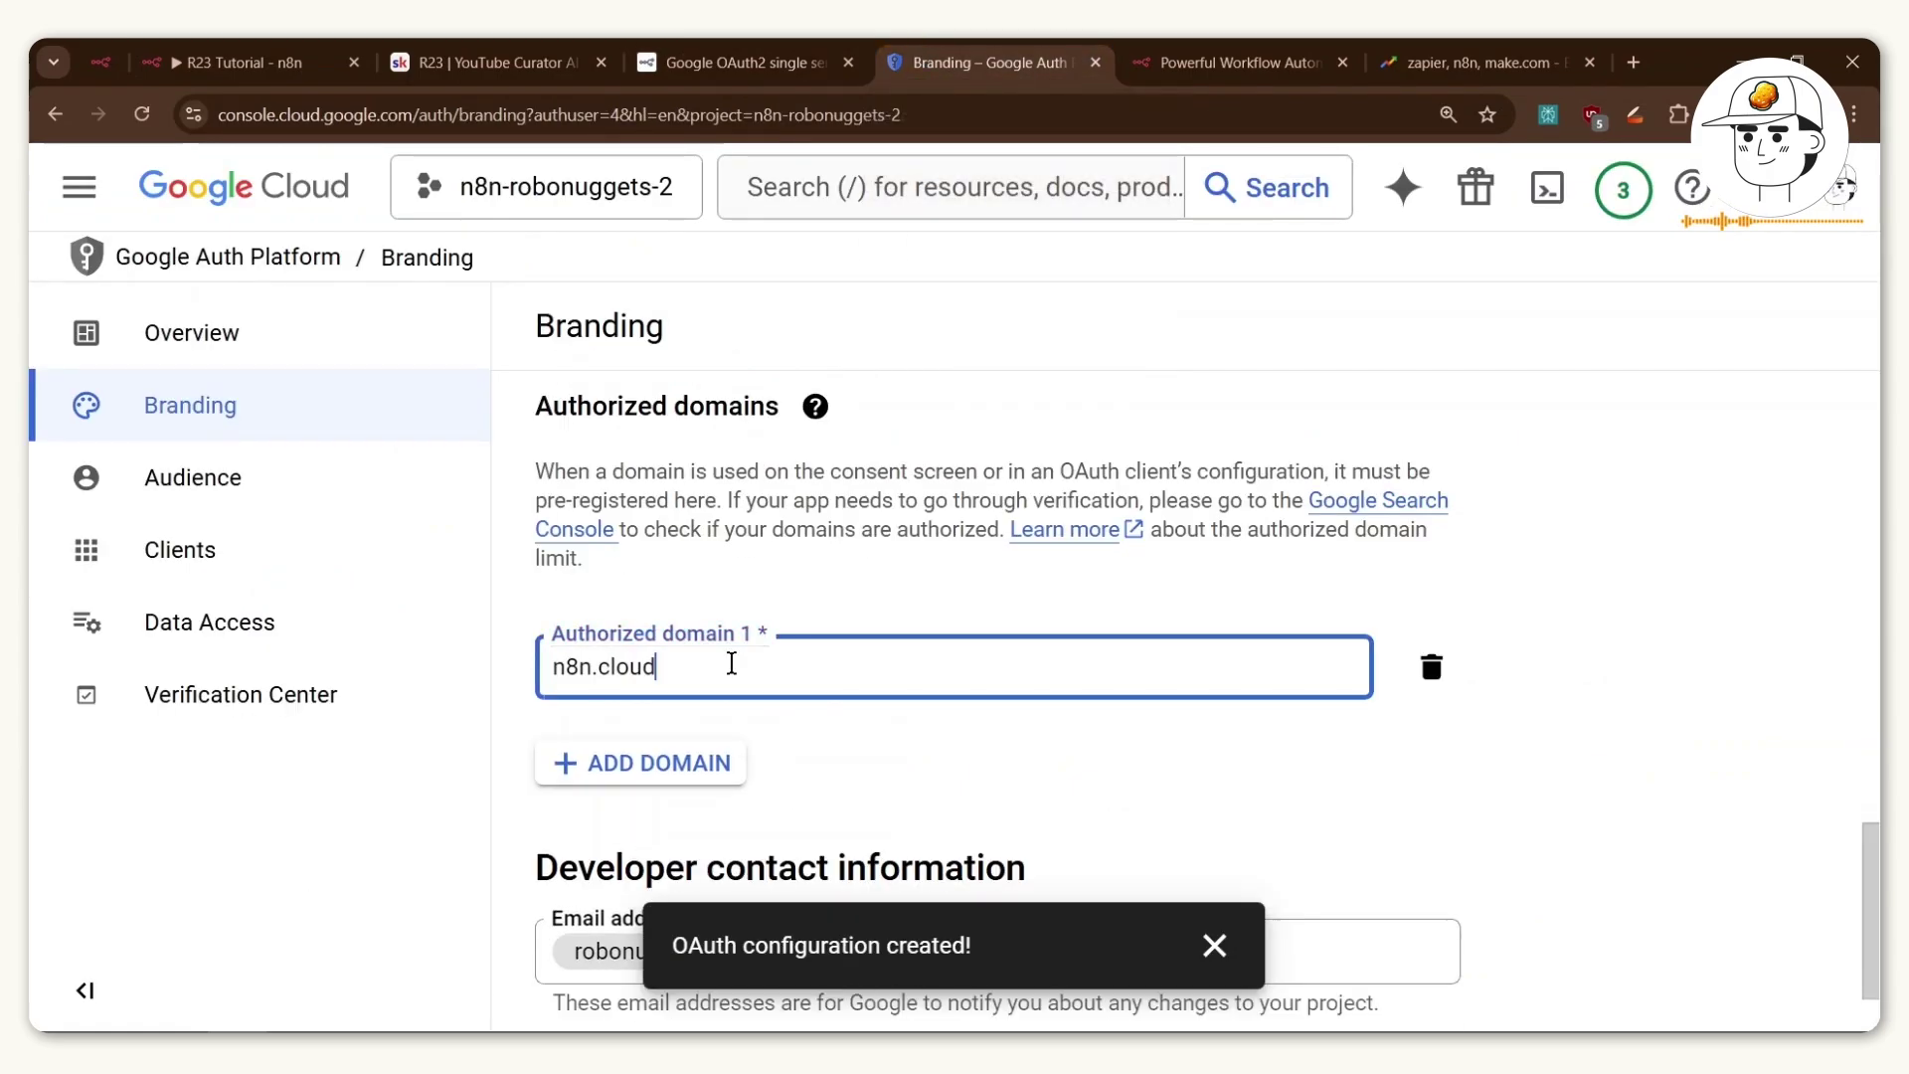
{"action": "left_click", "coordinate": [652, 761]}
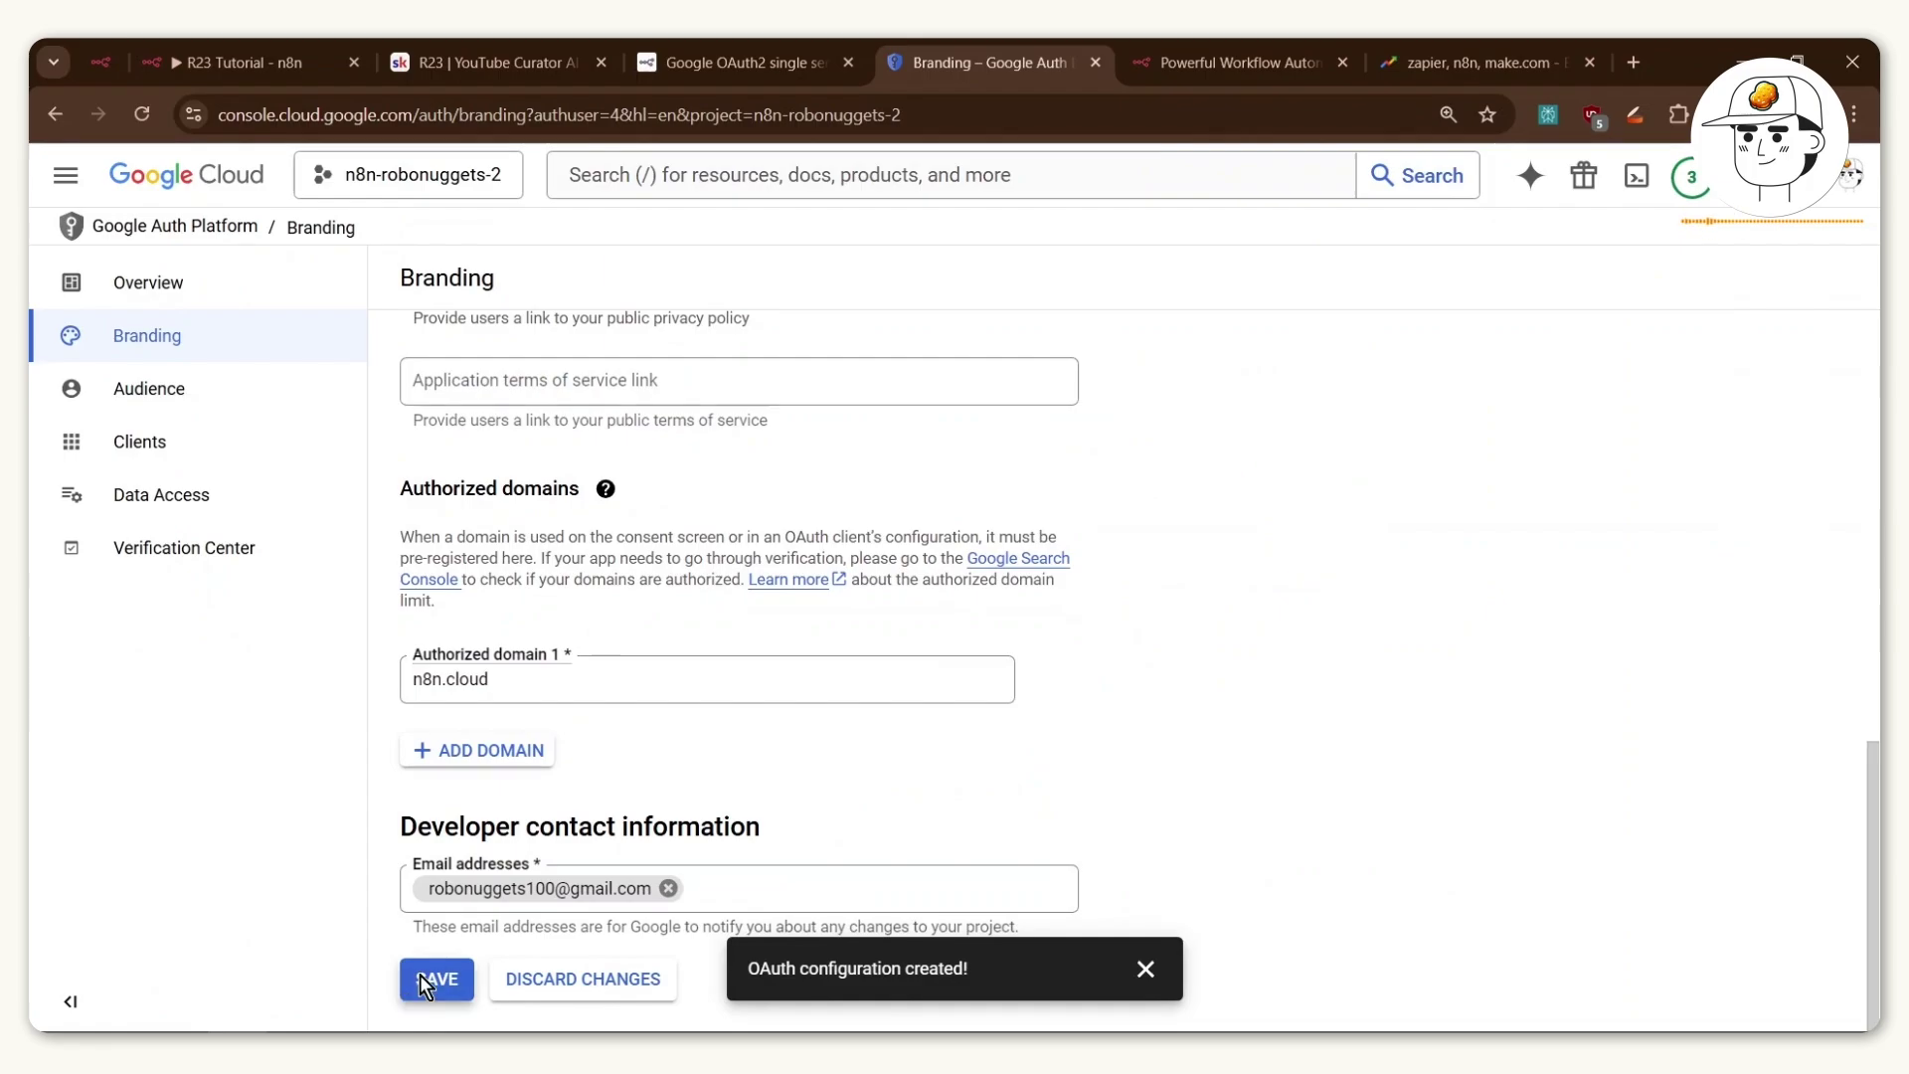
{"action": "left_click", "coordinate": [420, 976]}
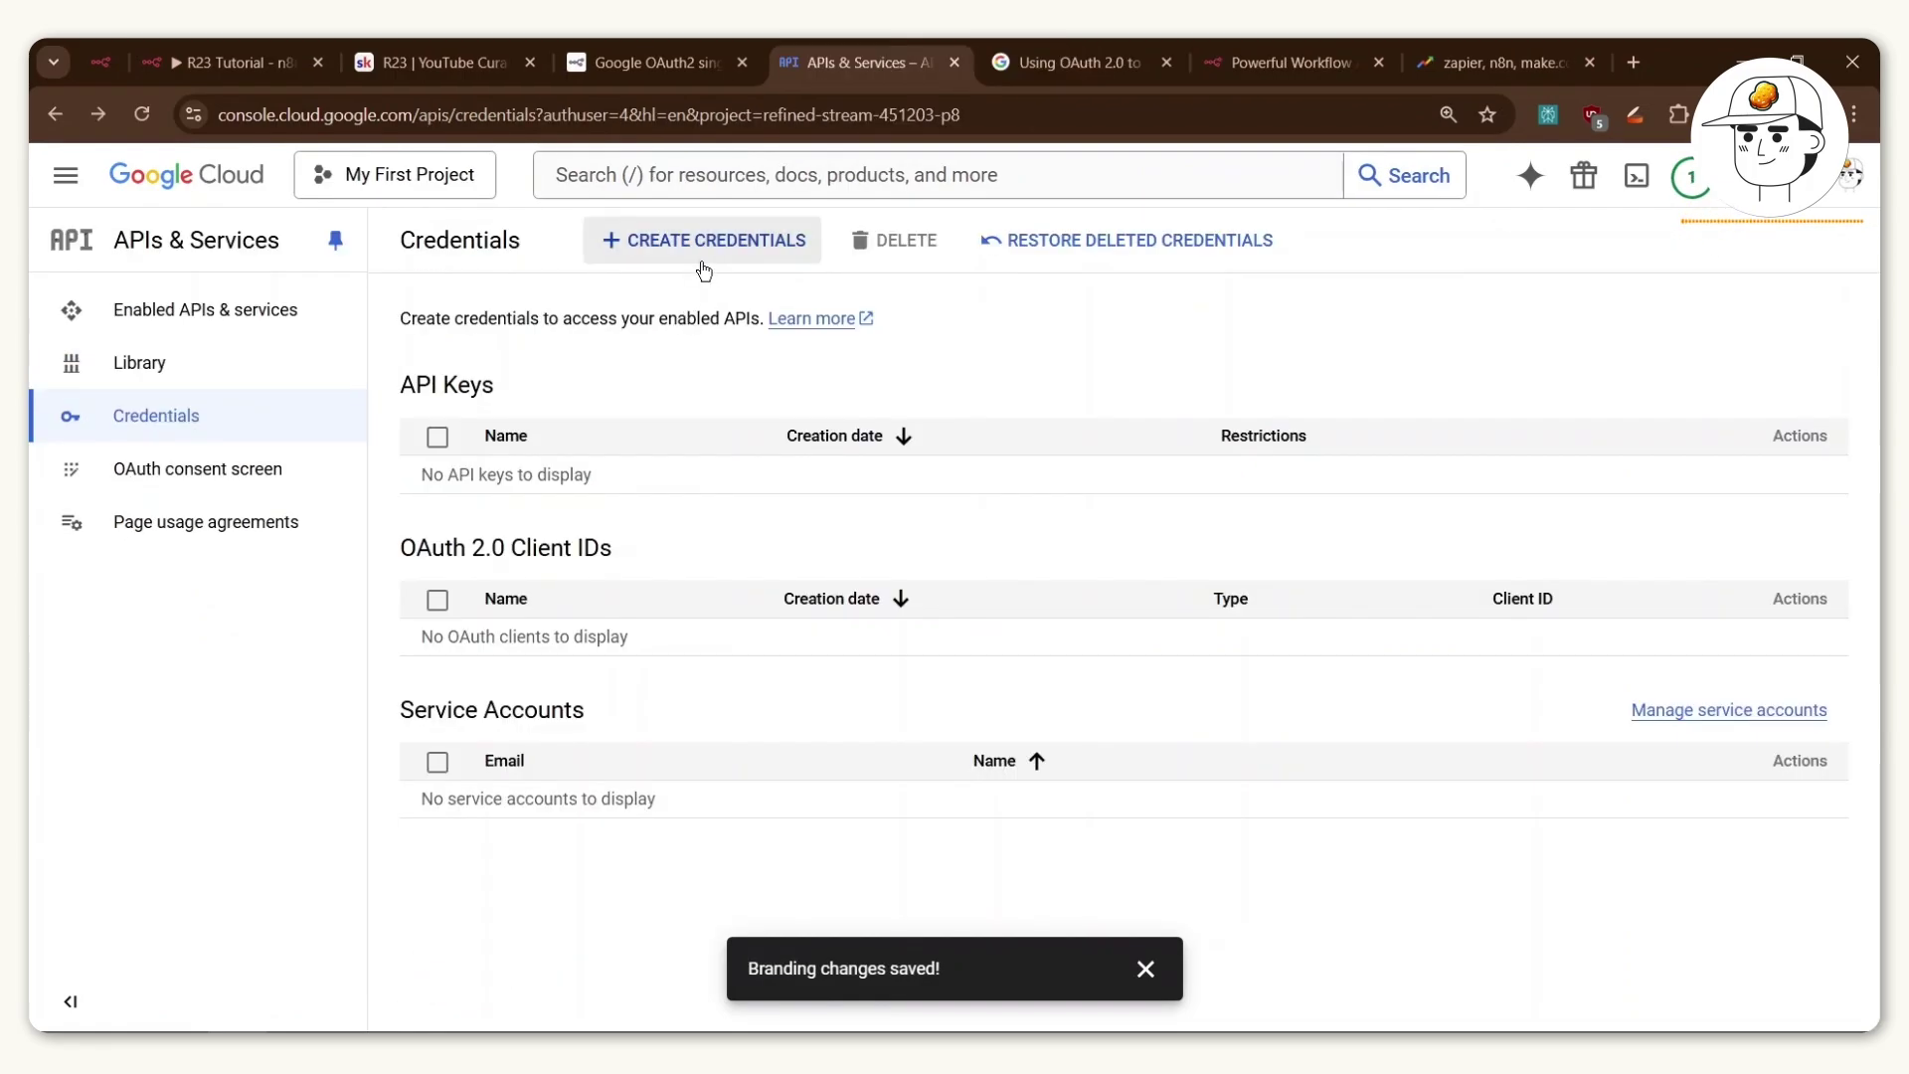
Begin a new OAuth client ID of type Web application and name it n8n client.
{"action": "left_click", "coordinate": [704, 266]}
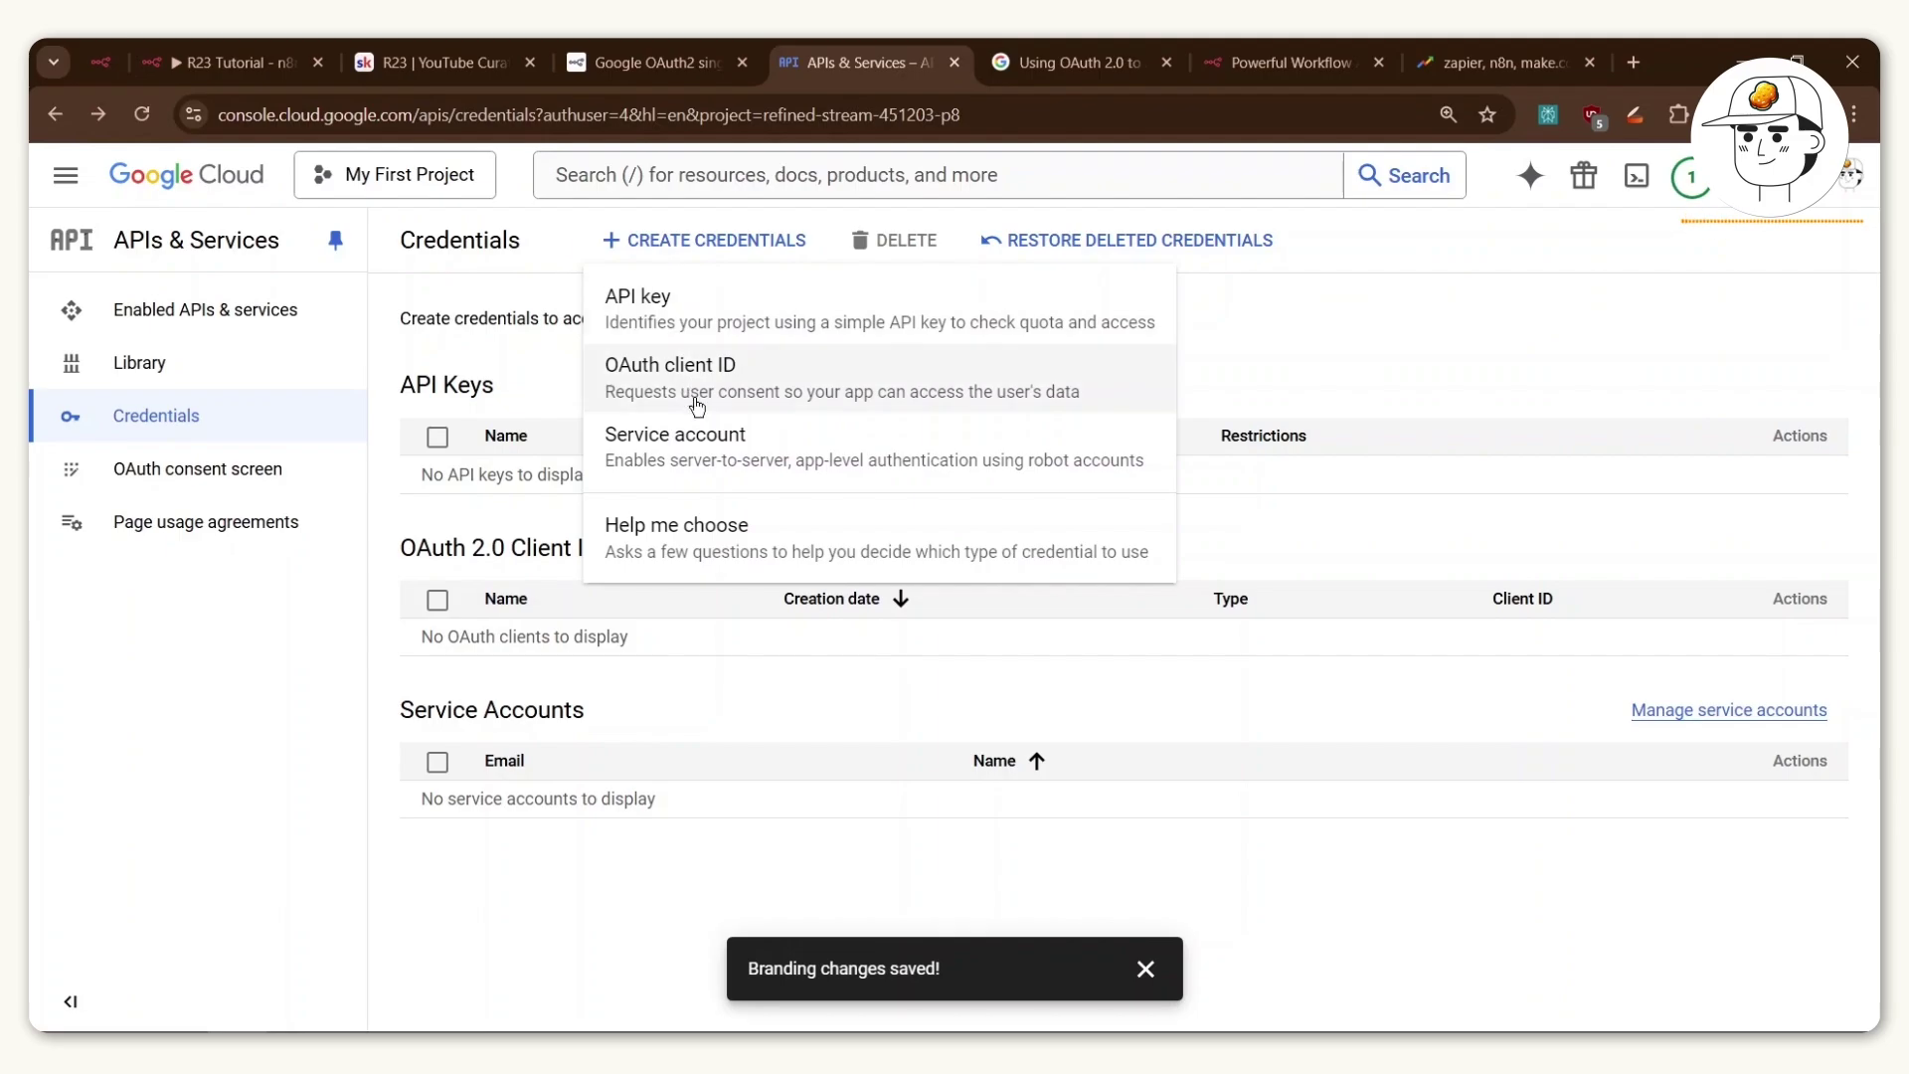
{"action": "left_click", "coordinate": [717, 385]}
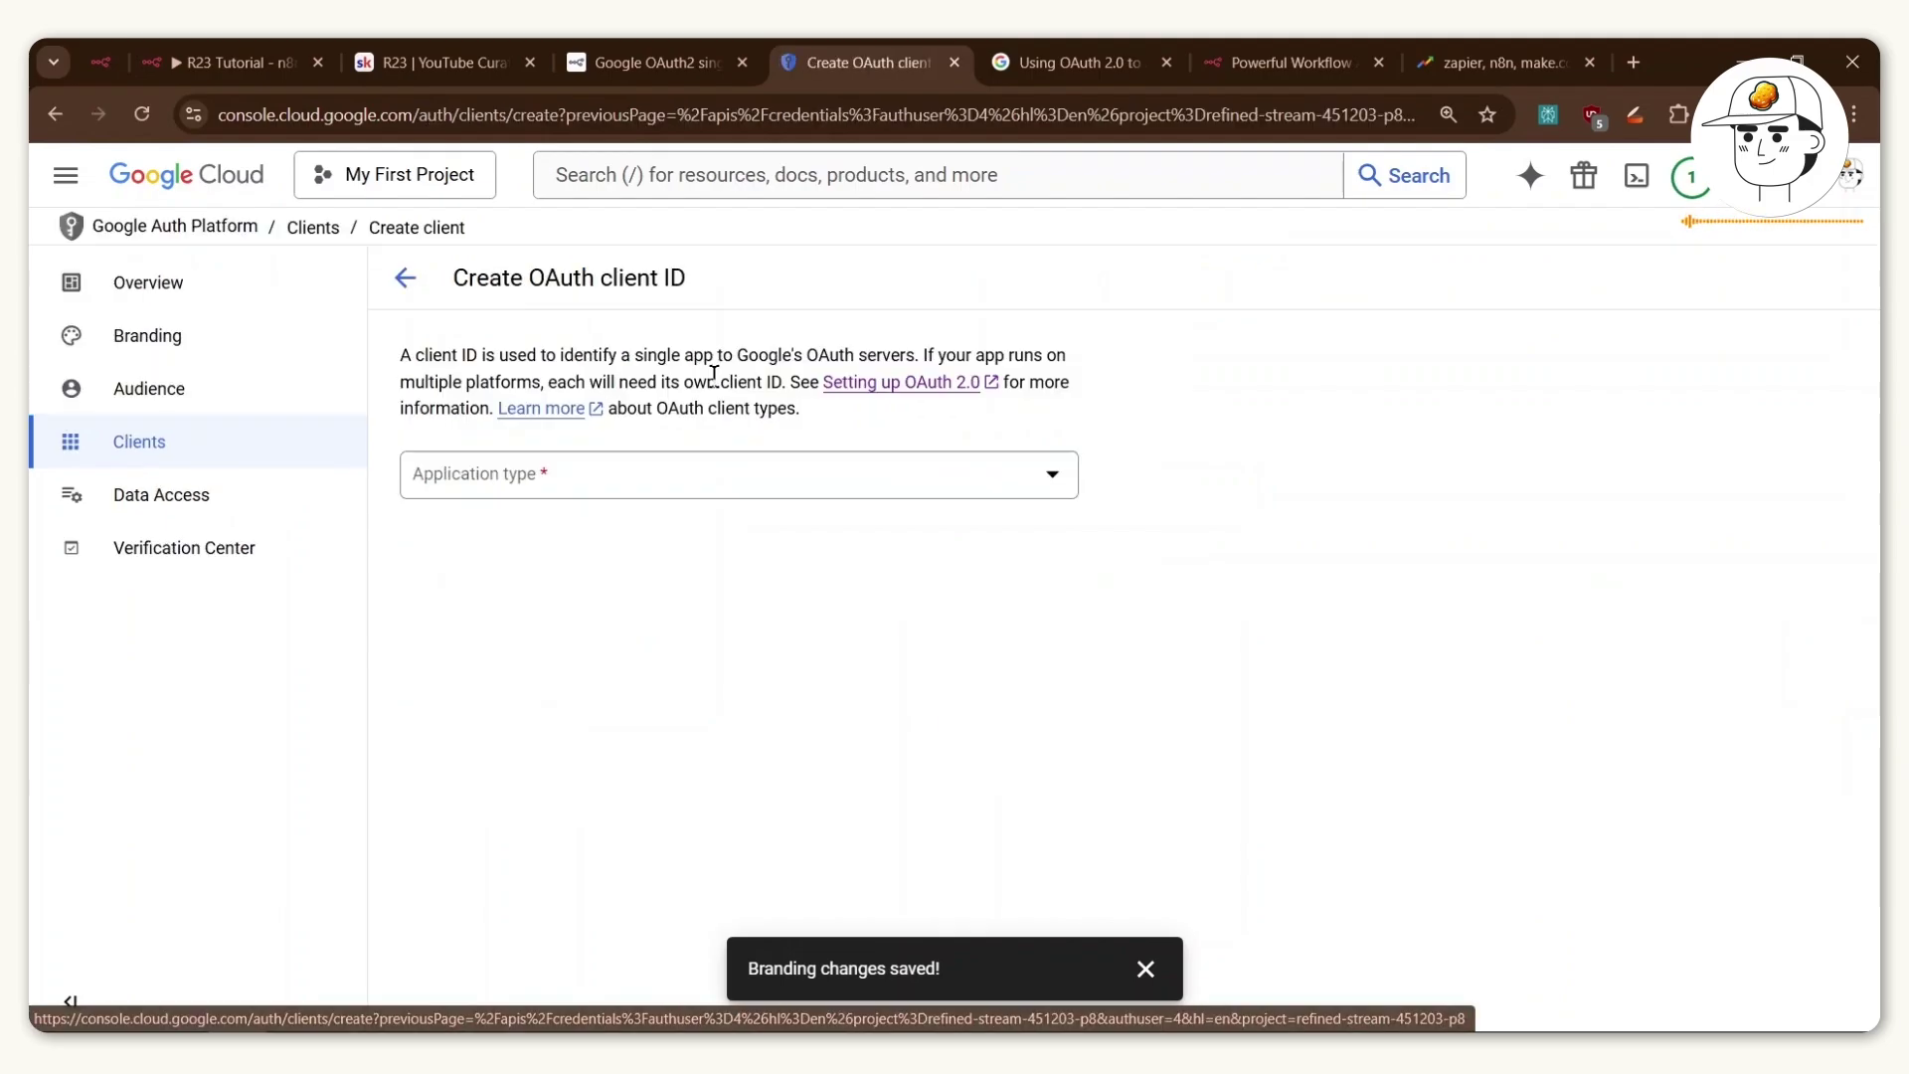
{"action": "left_click", "coordinate": [541, 487]}
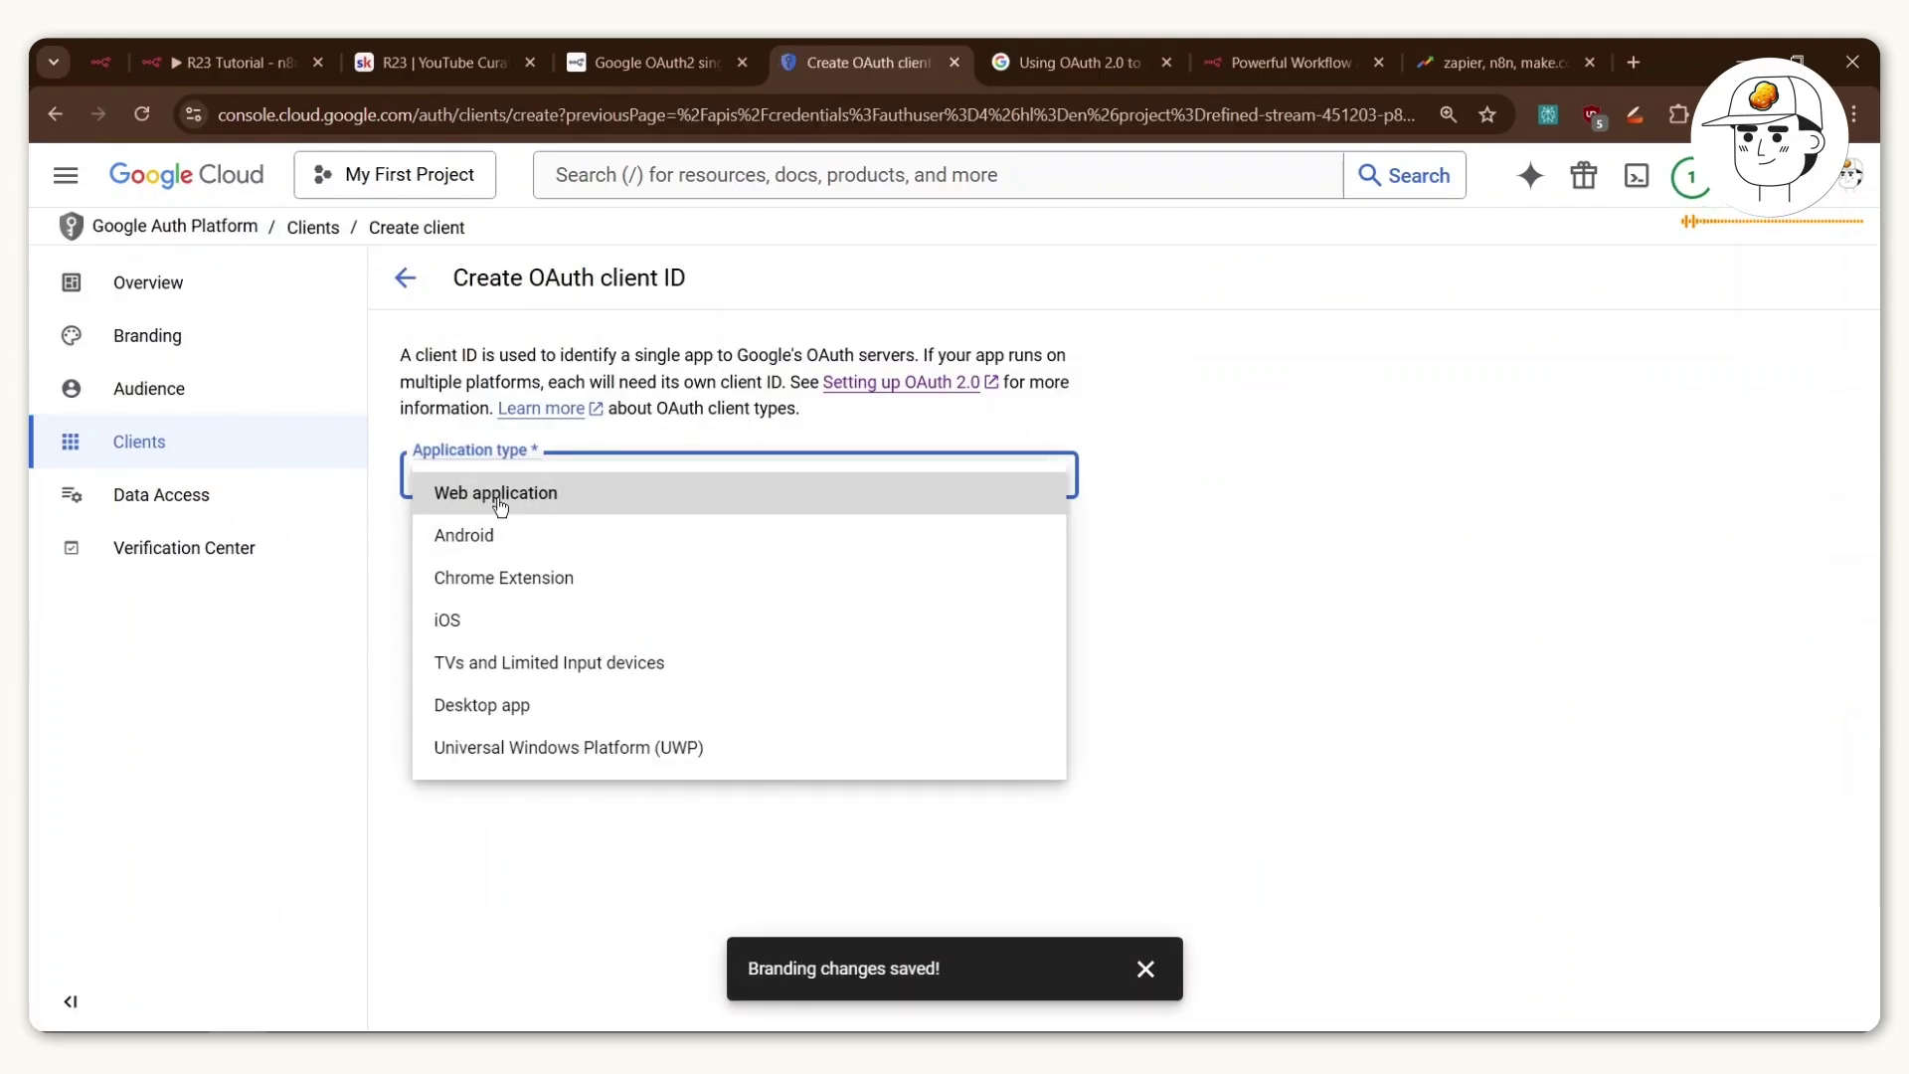
{"action": "left_click", "coordinate": [498, 503]}
{"action": "triple_click", "coordinate": [534, 563]}
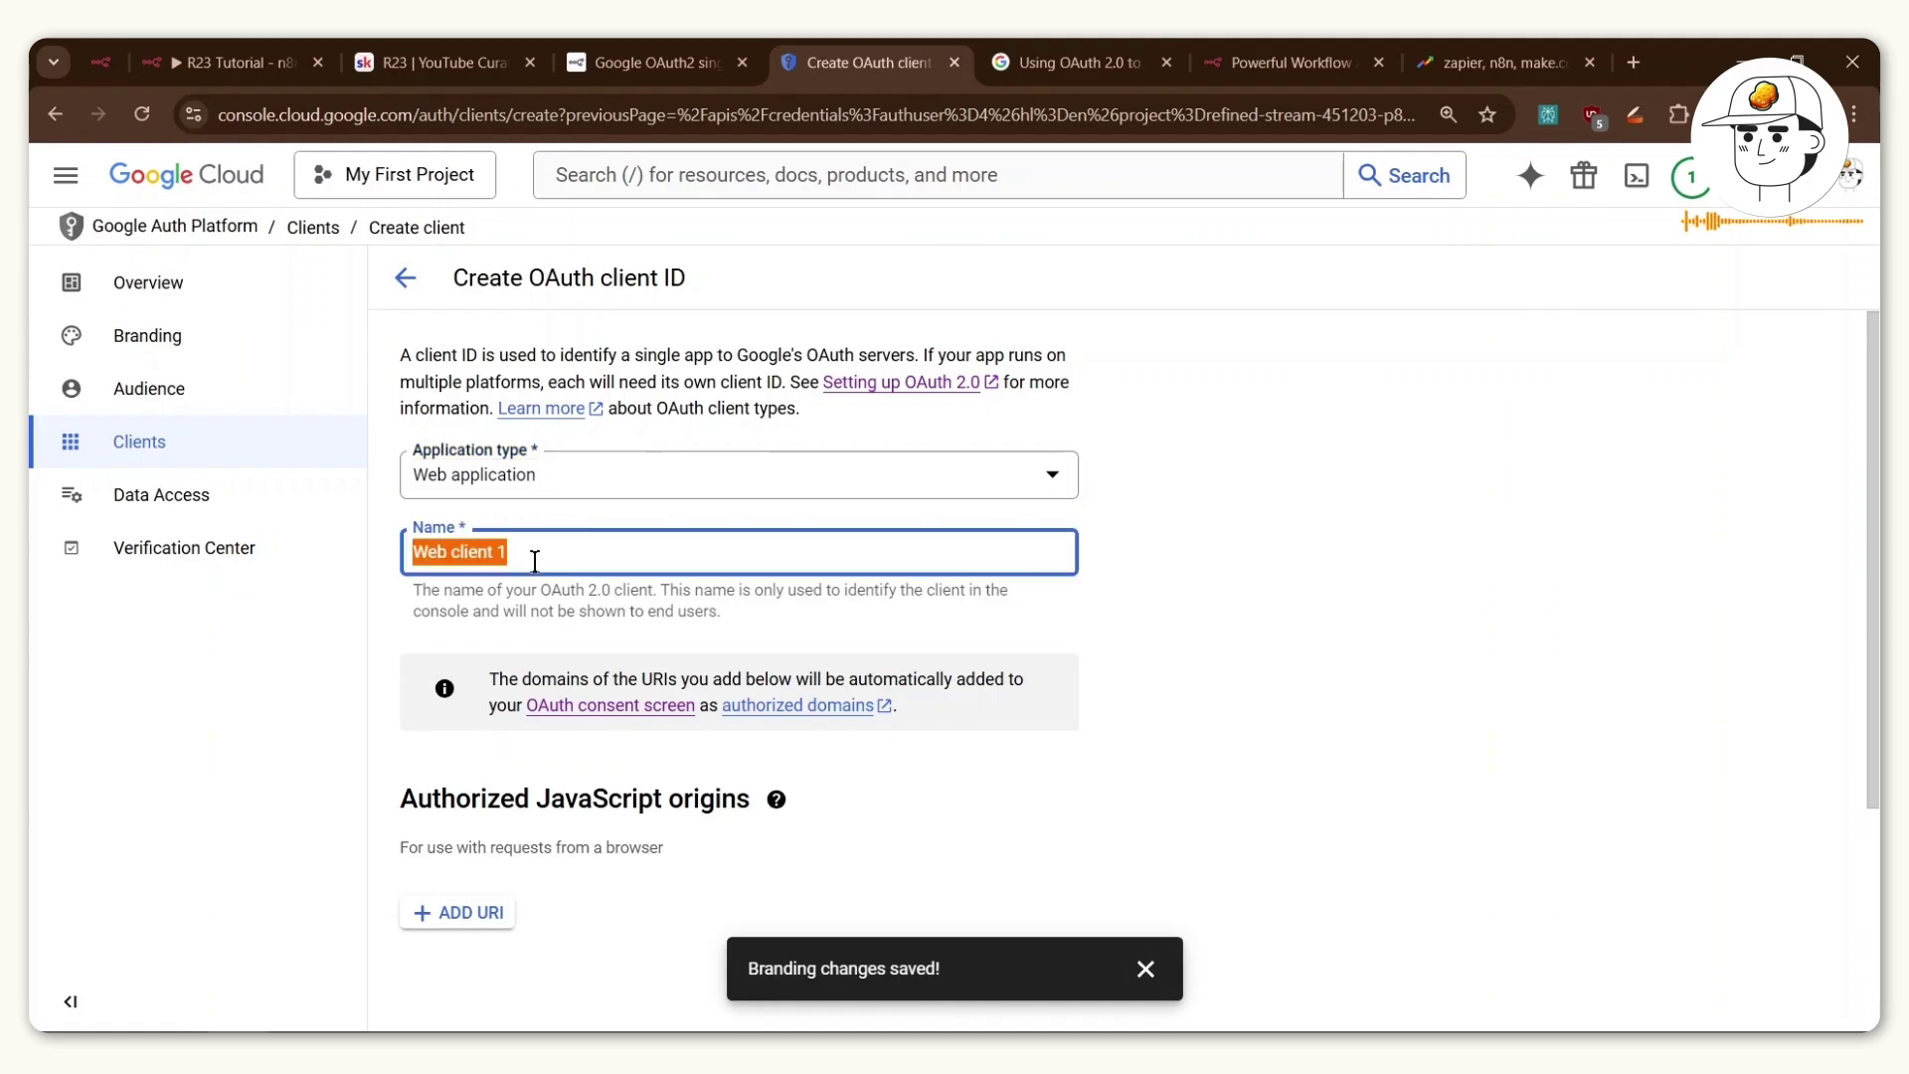
{"action": "type", "text": "n8"}
{"action": "scroll", "coordinate": [535, 562], "scroll_direction": "down", "scroll_amount": 3}
{"action": "triple_click", "coordinate": [410, 727]}
{"action": "left_click", "coordinate": [399, 736]}
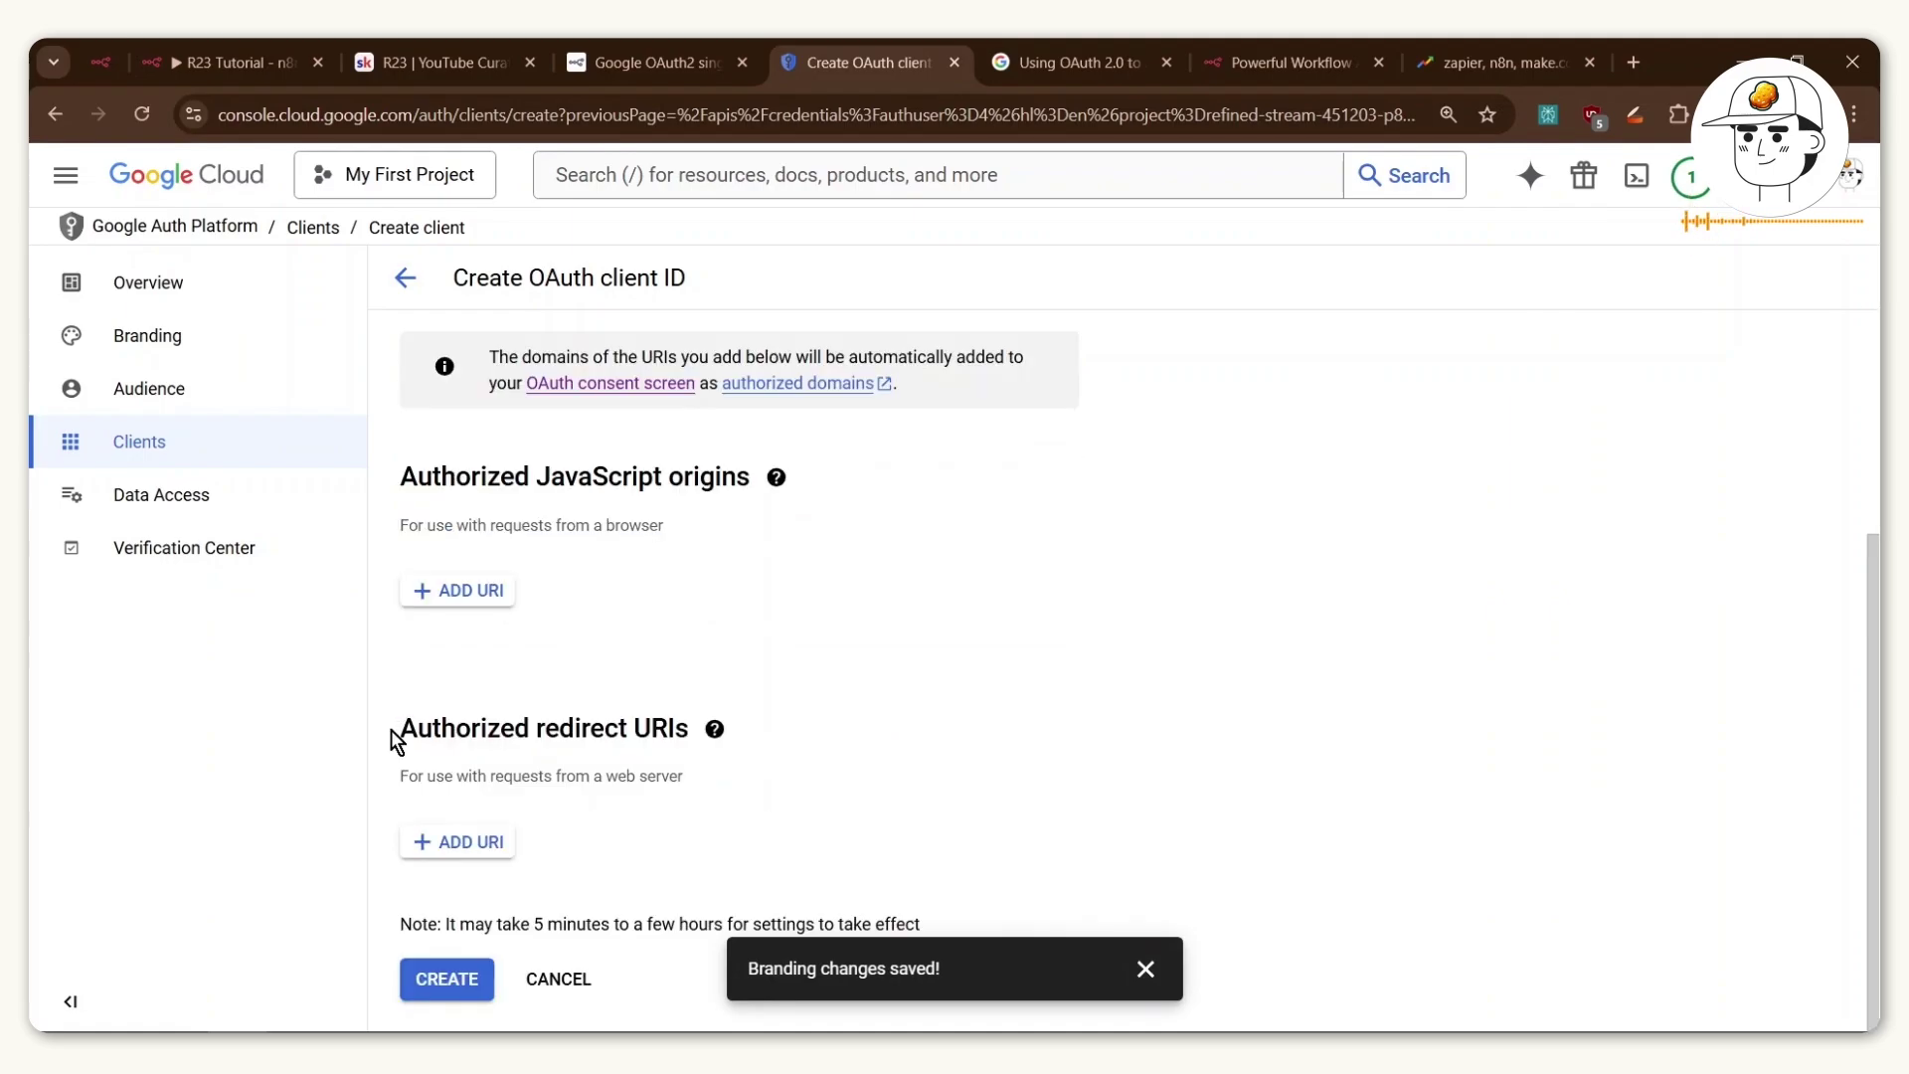
{"action": "left_click", "coordinate": [503, 844]}
{"action": "left_click", "coordinate": [224, 55]}
{"action": "left_click", "coordinate": [1101, 566]}
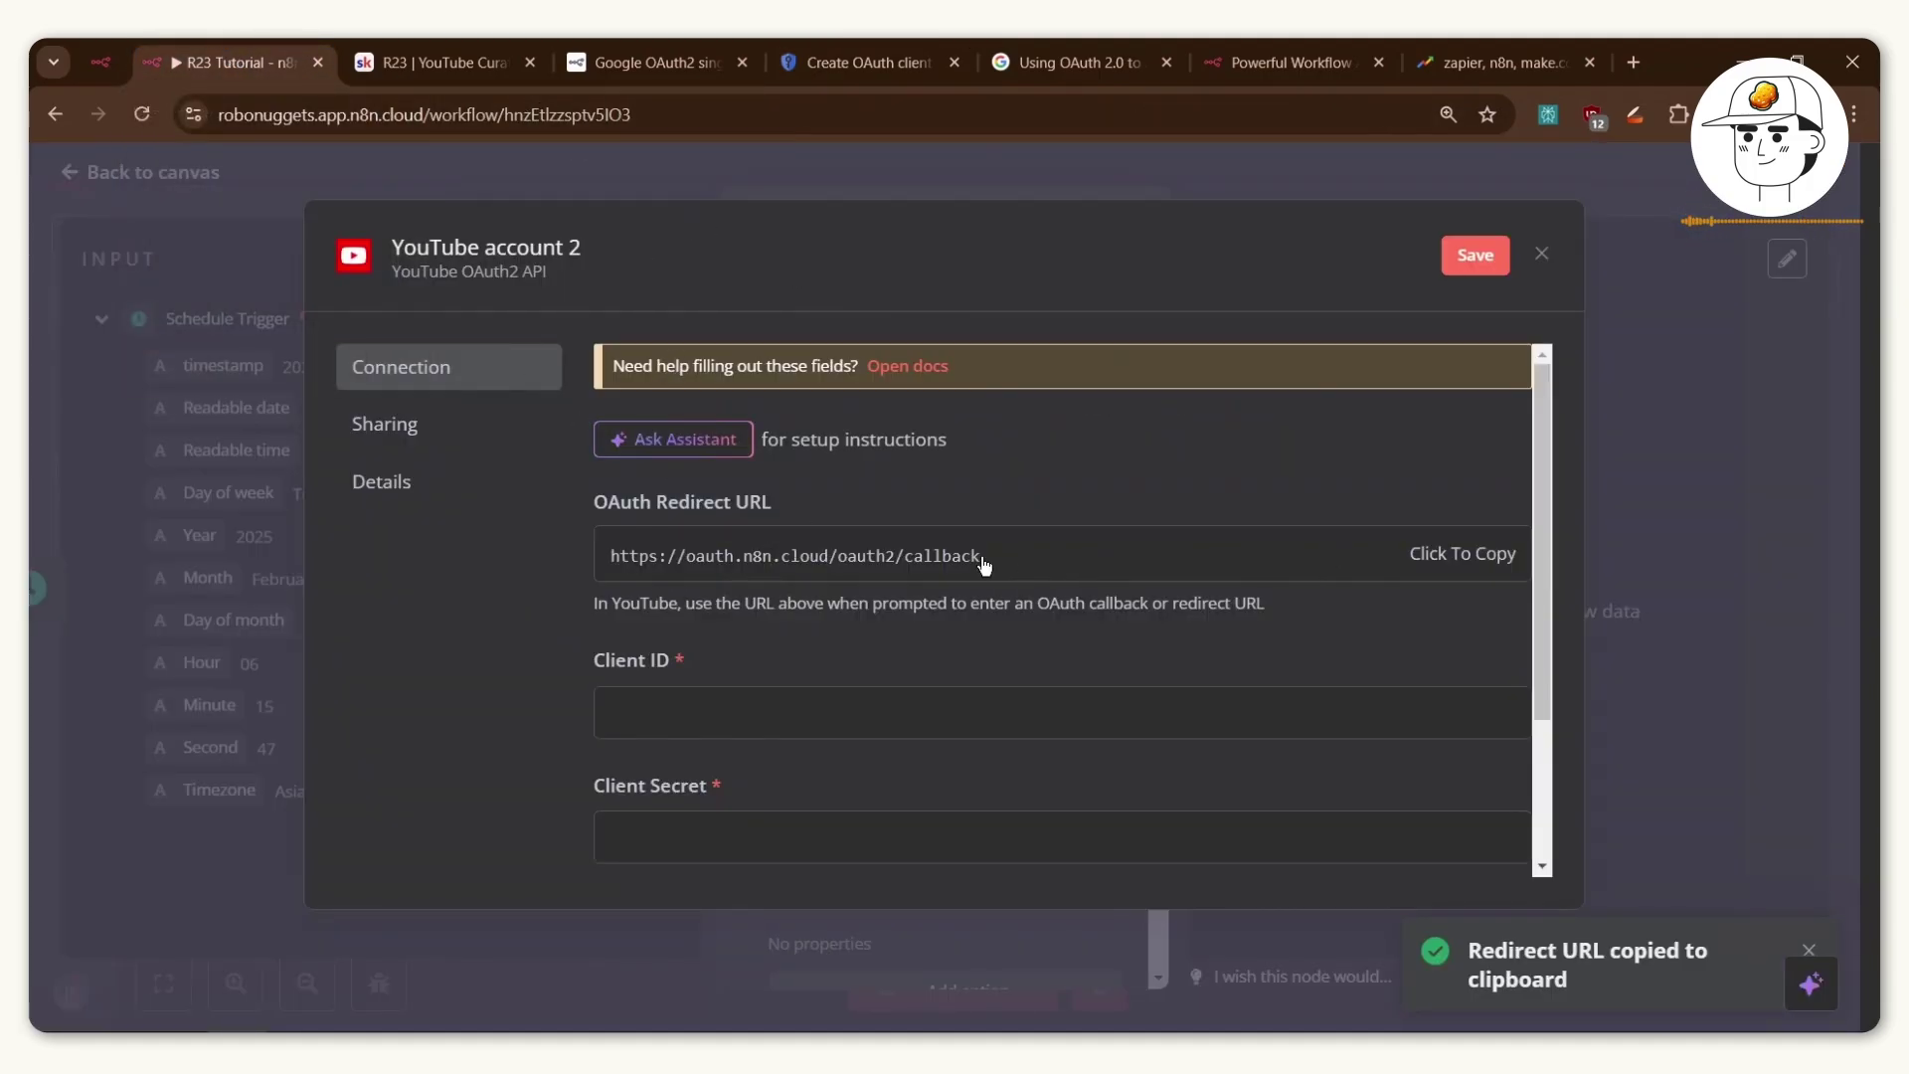
{"action": "left_click", "coordinate": [865, 61]}
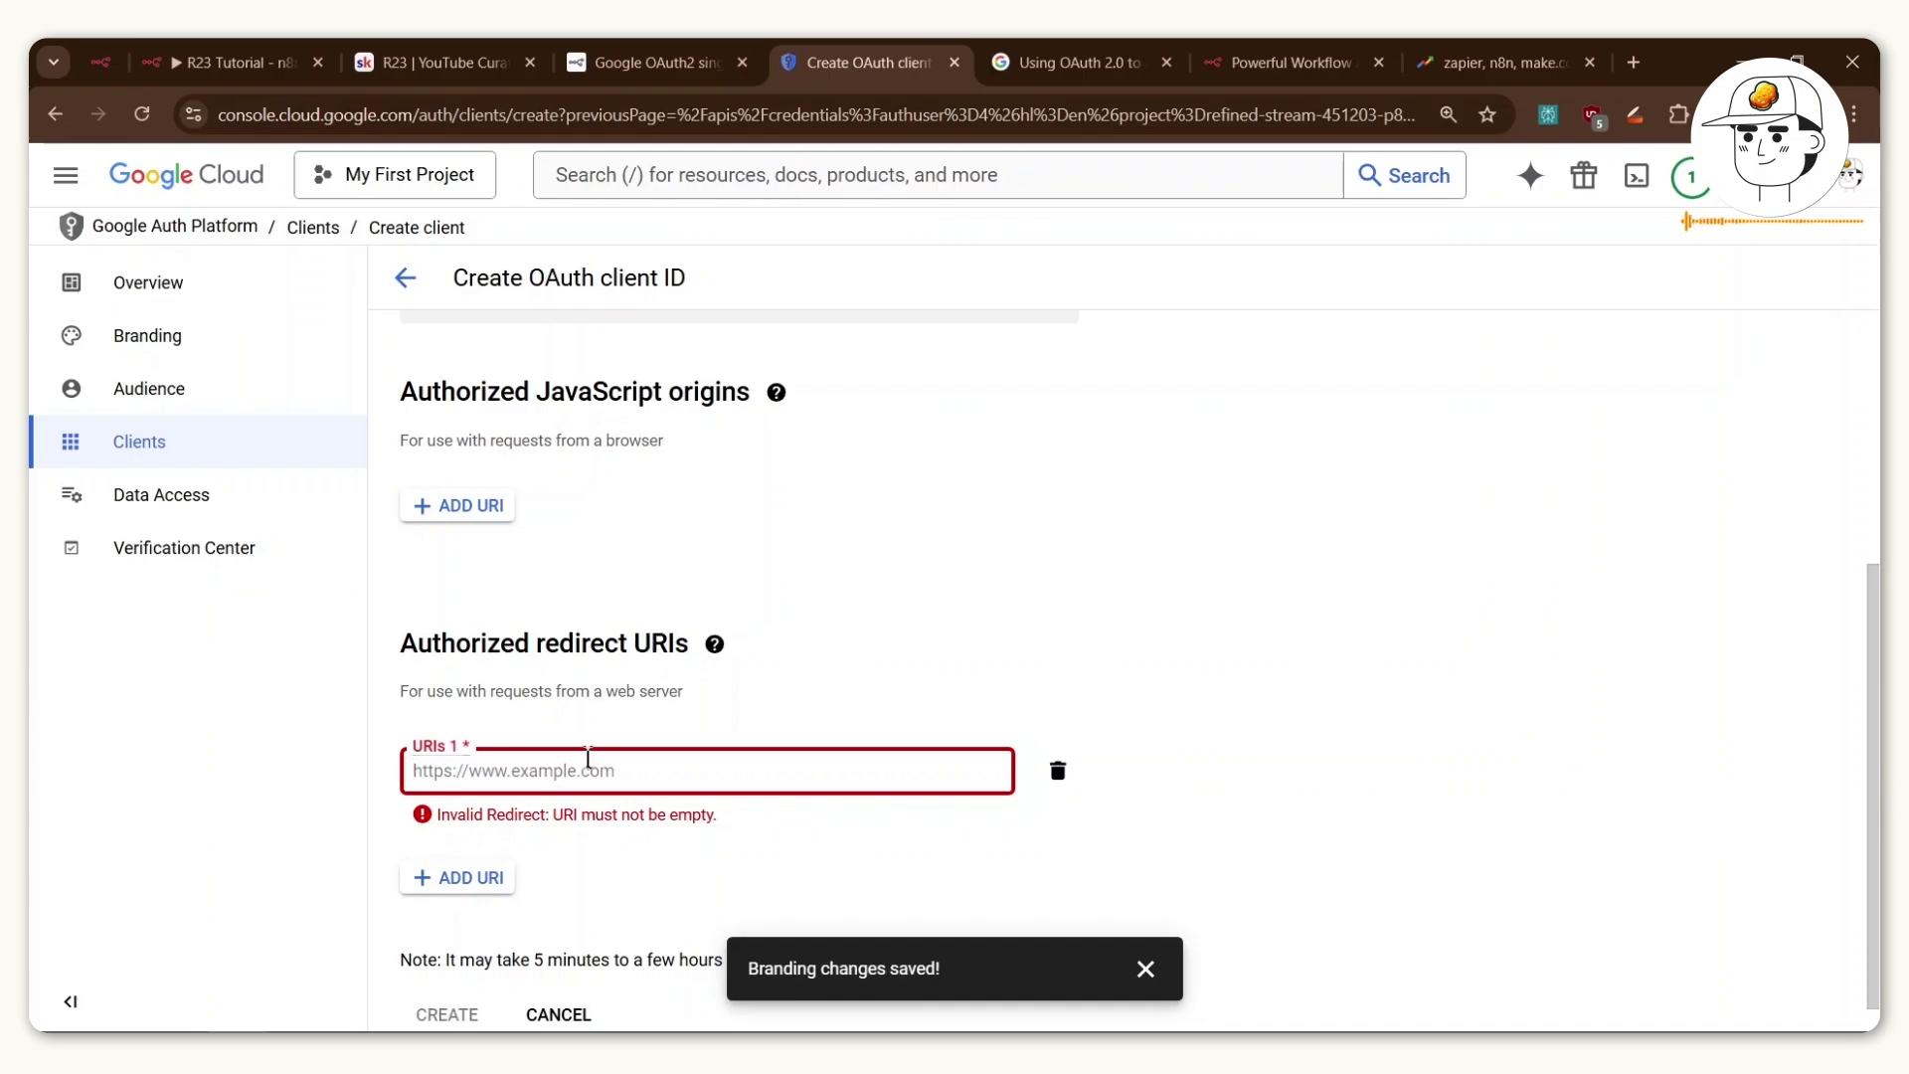
{"action": "key", "text": "ctrl+v"}
{"action": "left_click", "coordinate": [446, 978]}
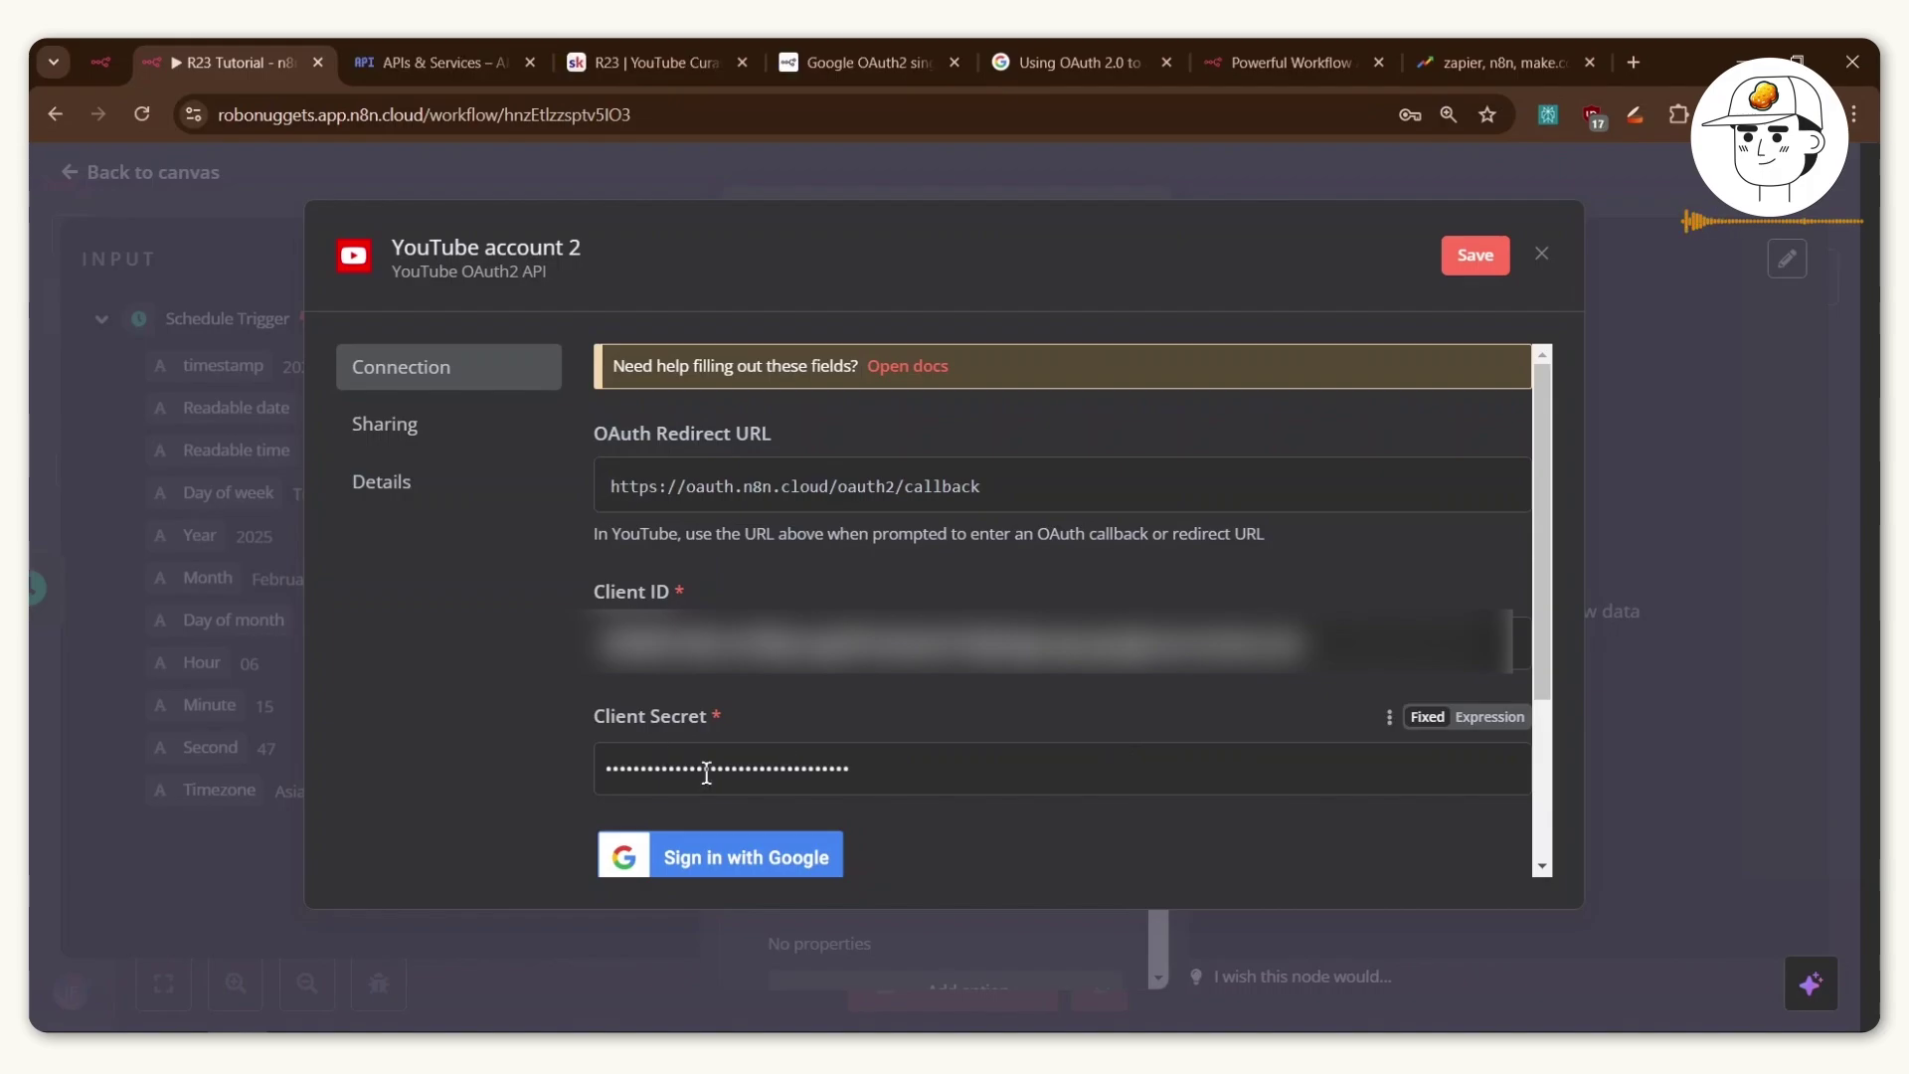
Return to the Google Cloud console and publish the OAuth app to production from its Audience settings.
{"action": "left_click", "coordinate": [415, 42]}
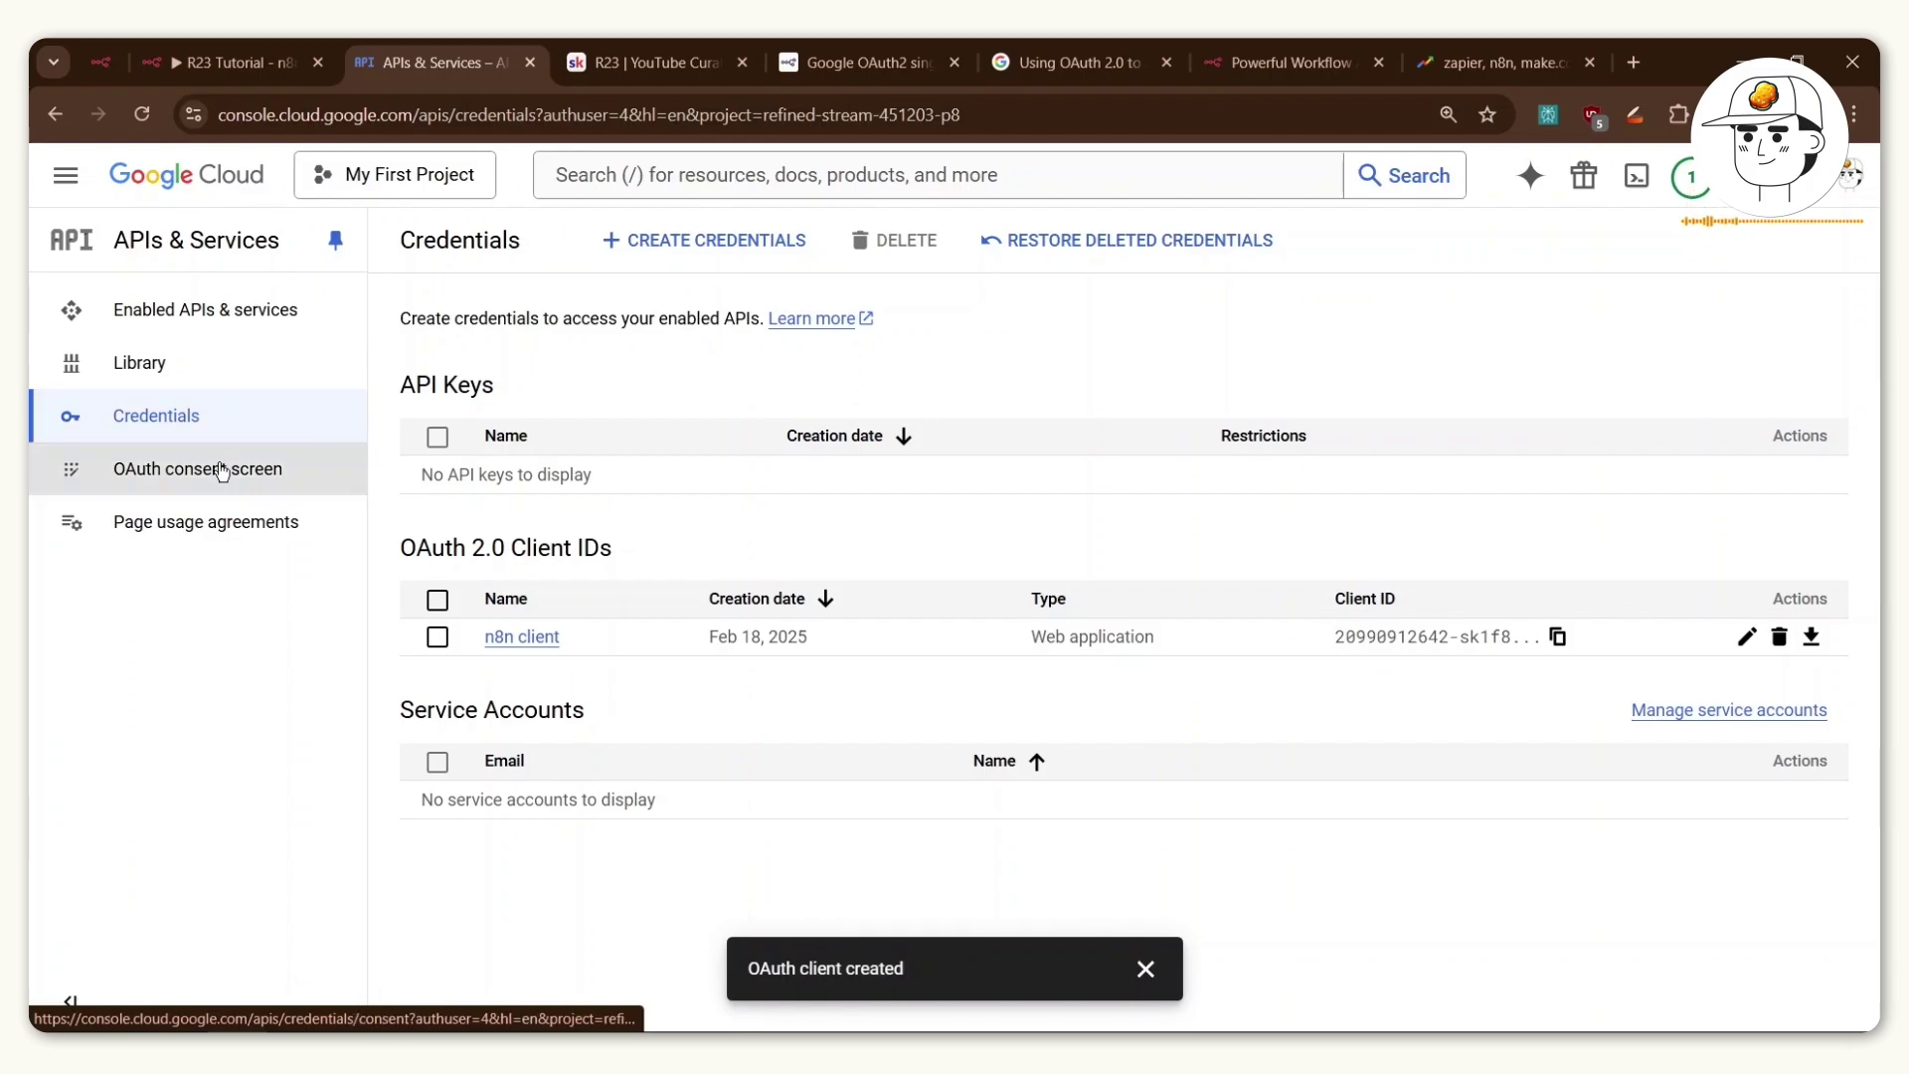
{"action": "left_click", "coordinate": [222, 471]}
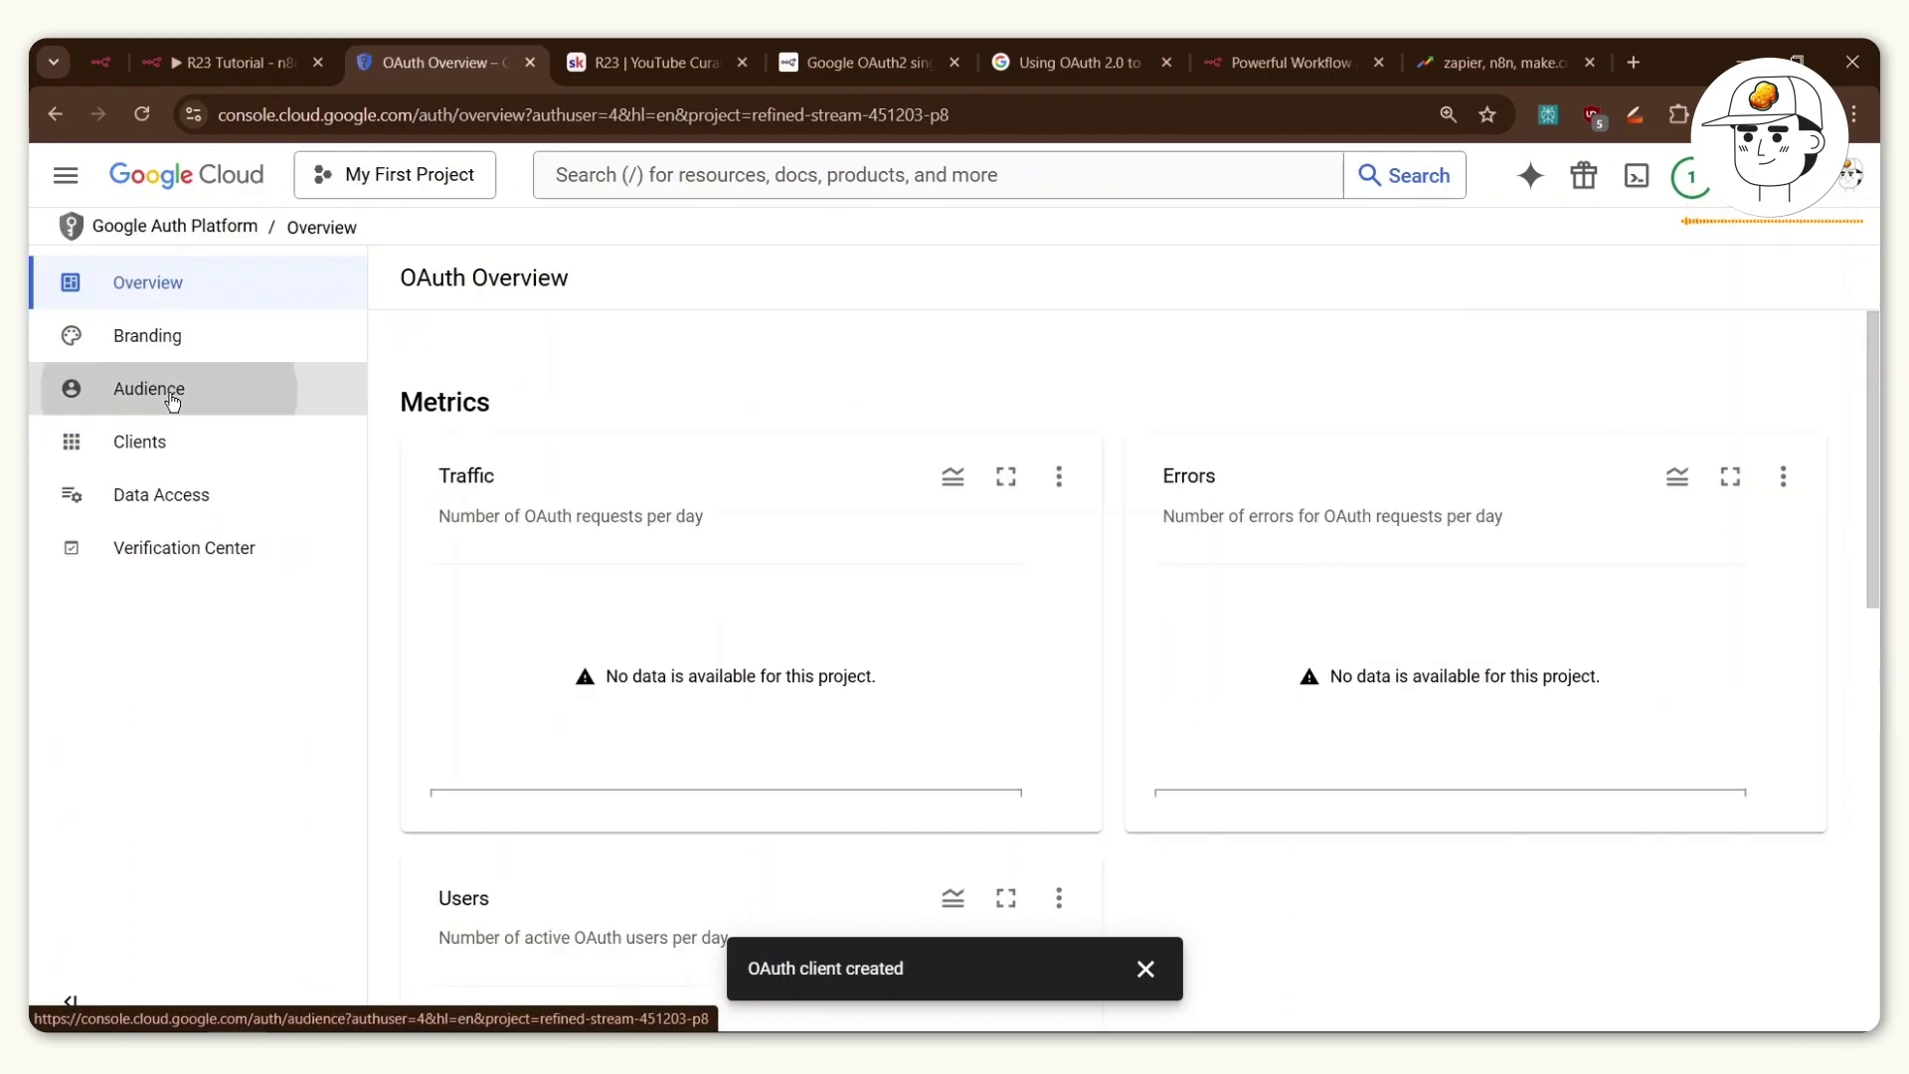
{"action": "left_click", "coordinate": [172, 397]}
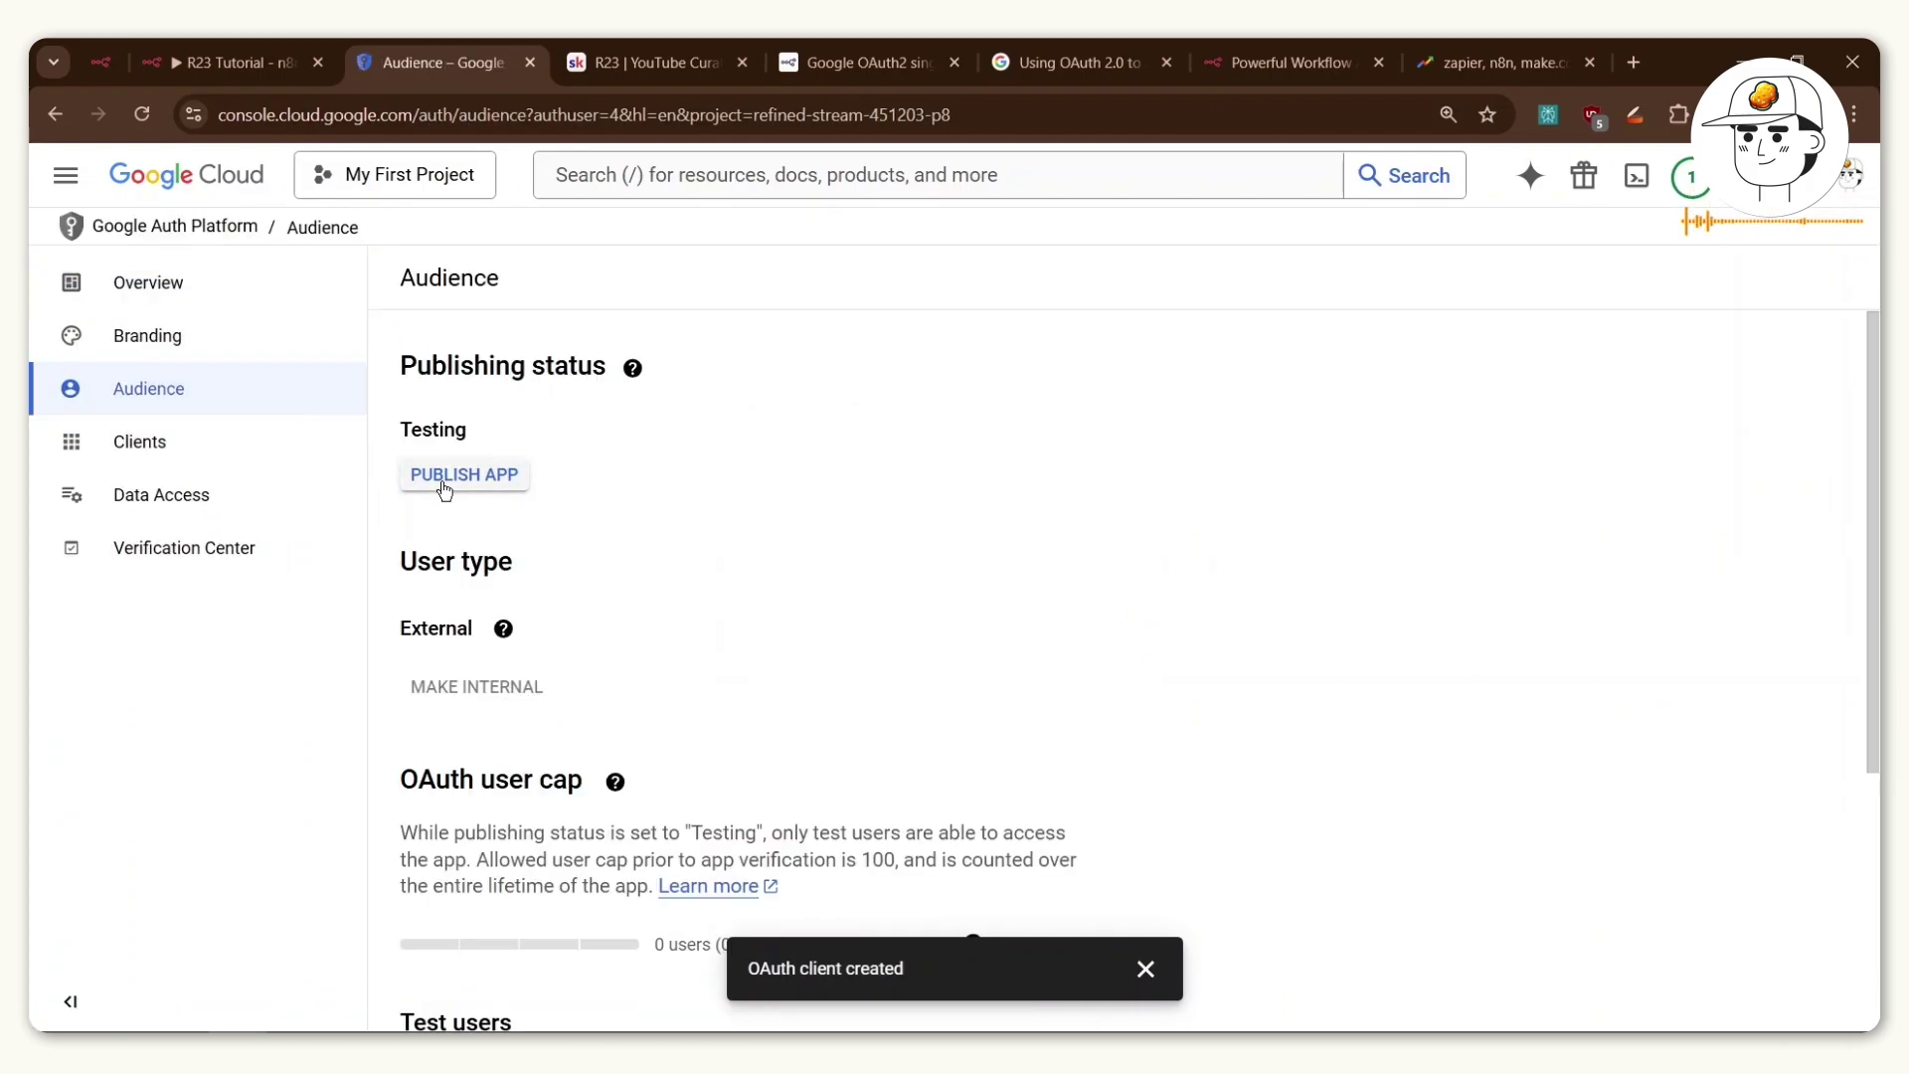
{"action": "left_click", "coordinate": [444, 487]}
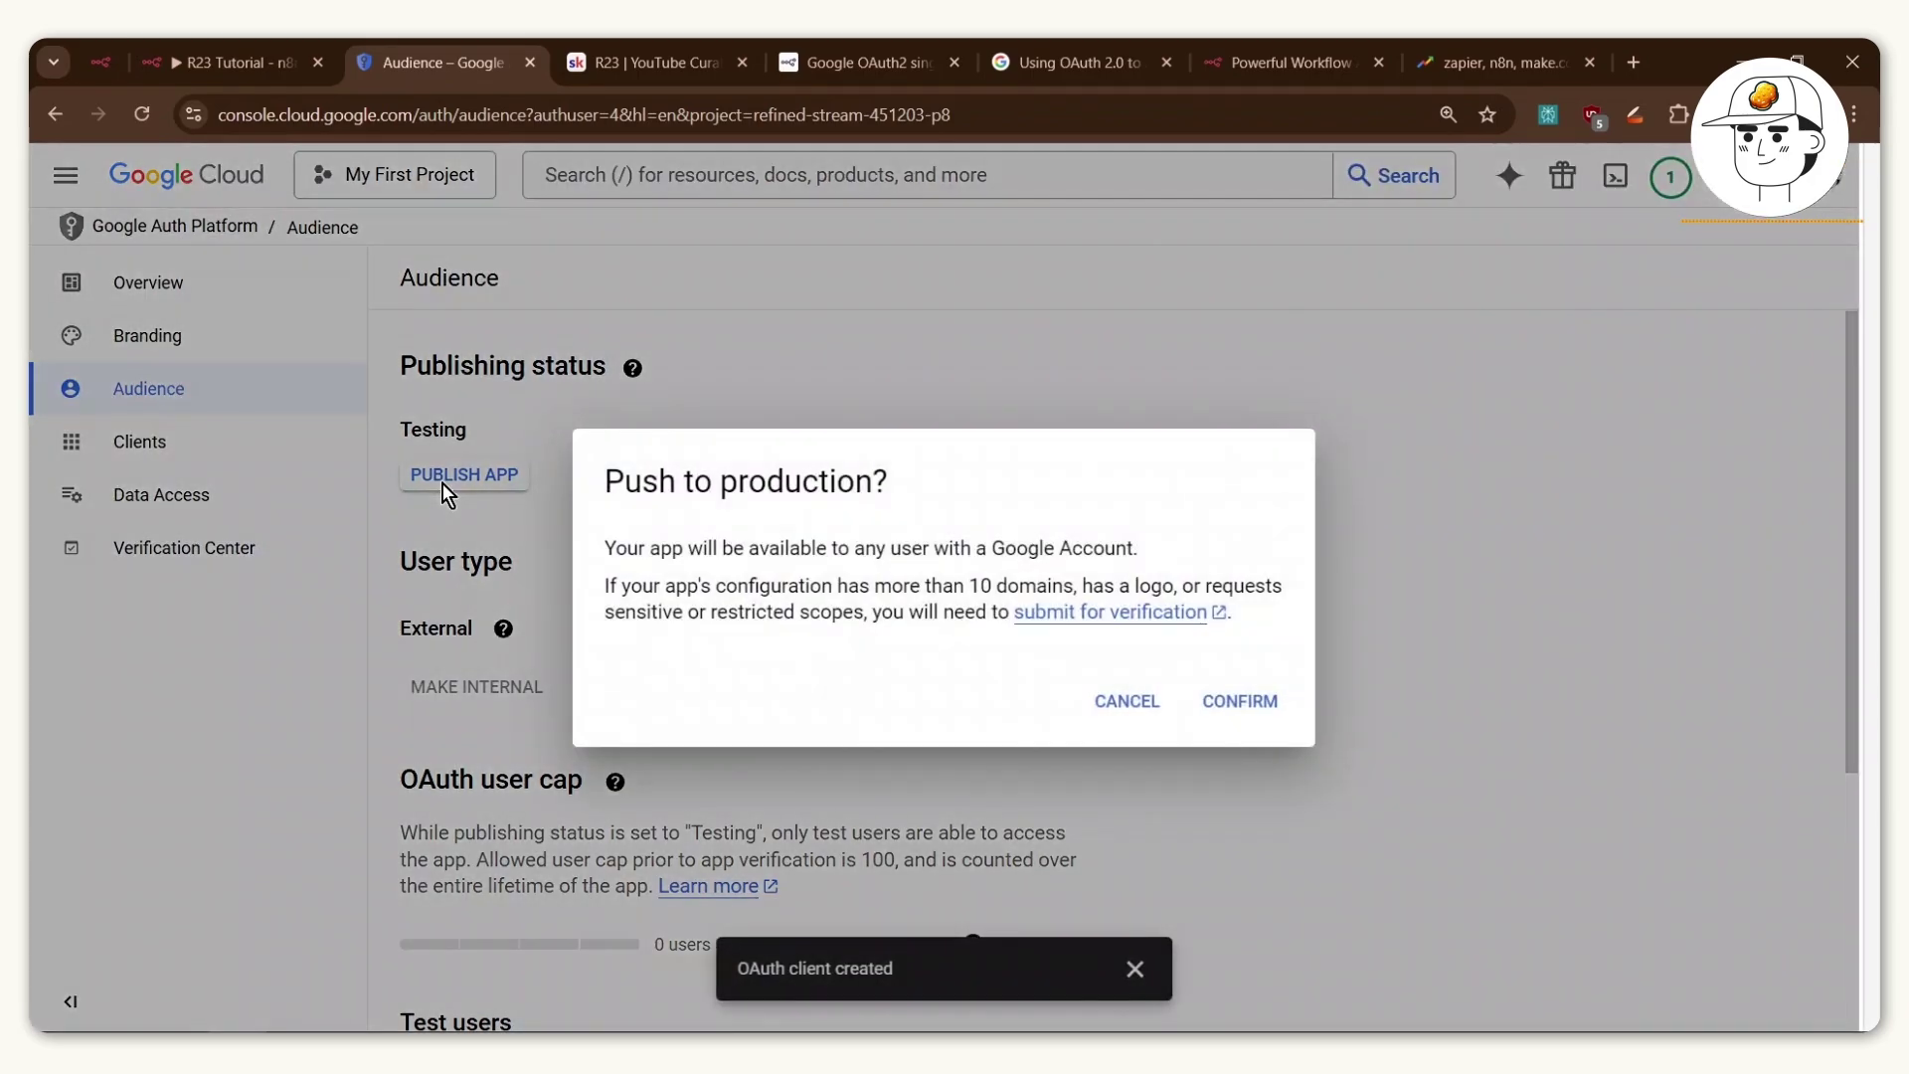
{"action": "left_click", "coordinate": [1245, 700]}
Sign in with Google from n8n's YouTube credential, proceed past the unverified-app warning to n8n.cloud, grant the requested access and close the credential.
{"action": "left_click", "coordinate": [228, 61]}
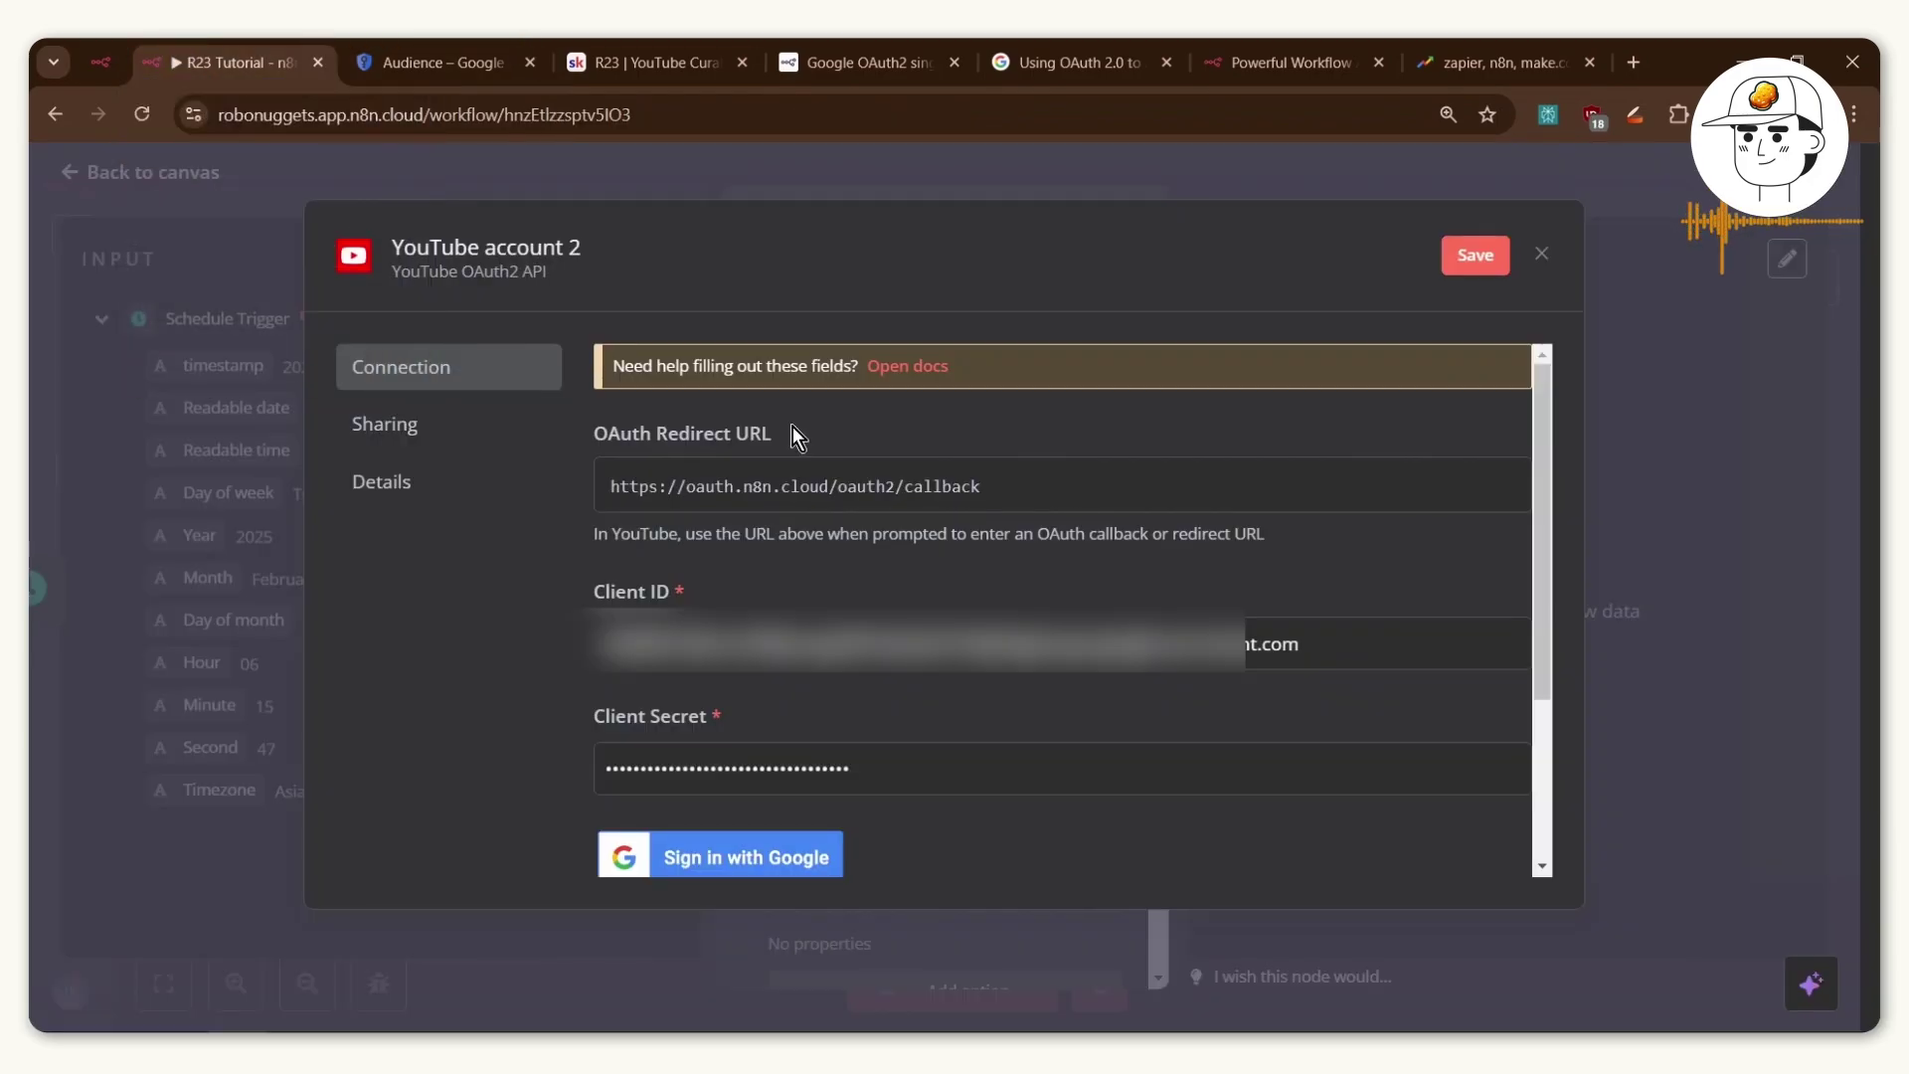
{"action": "left_click", "coordinate": [741, 857]}
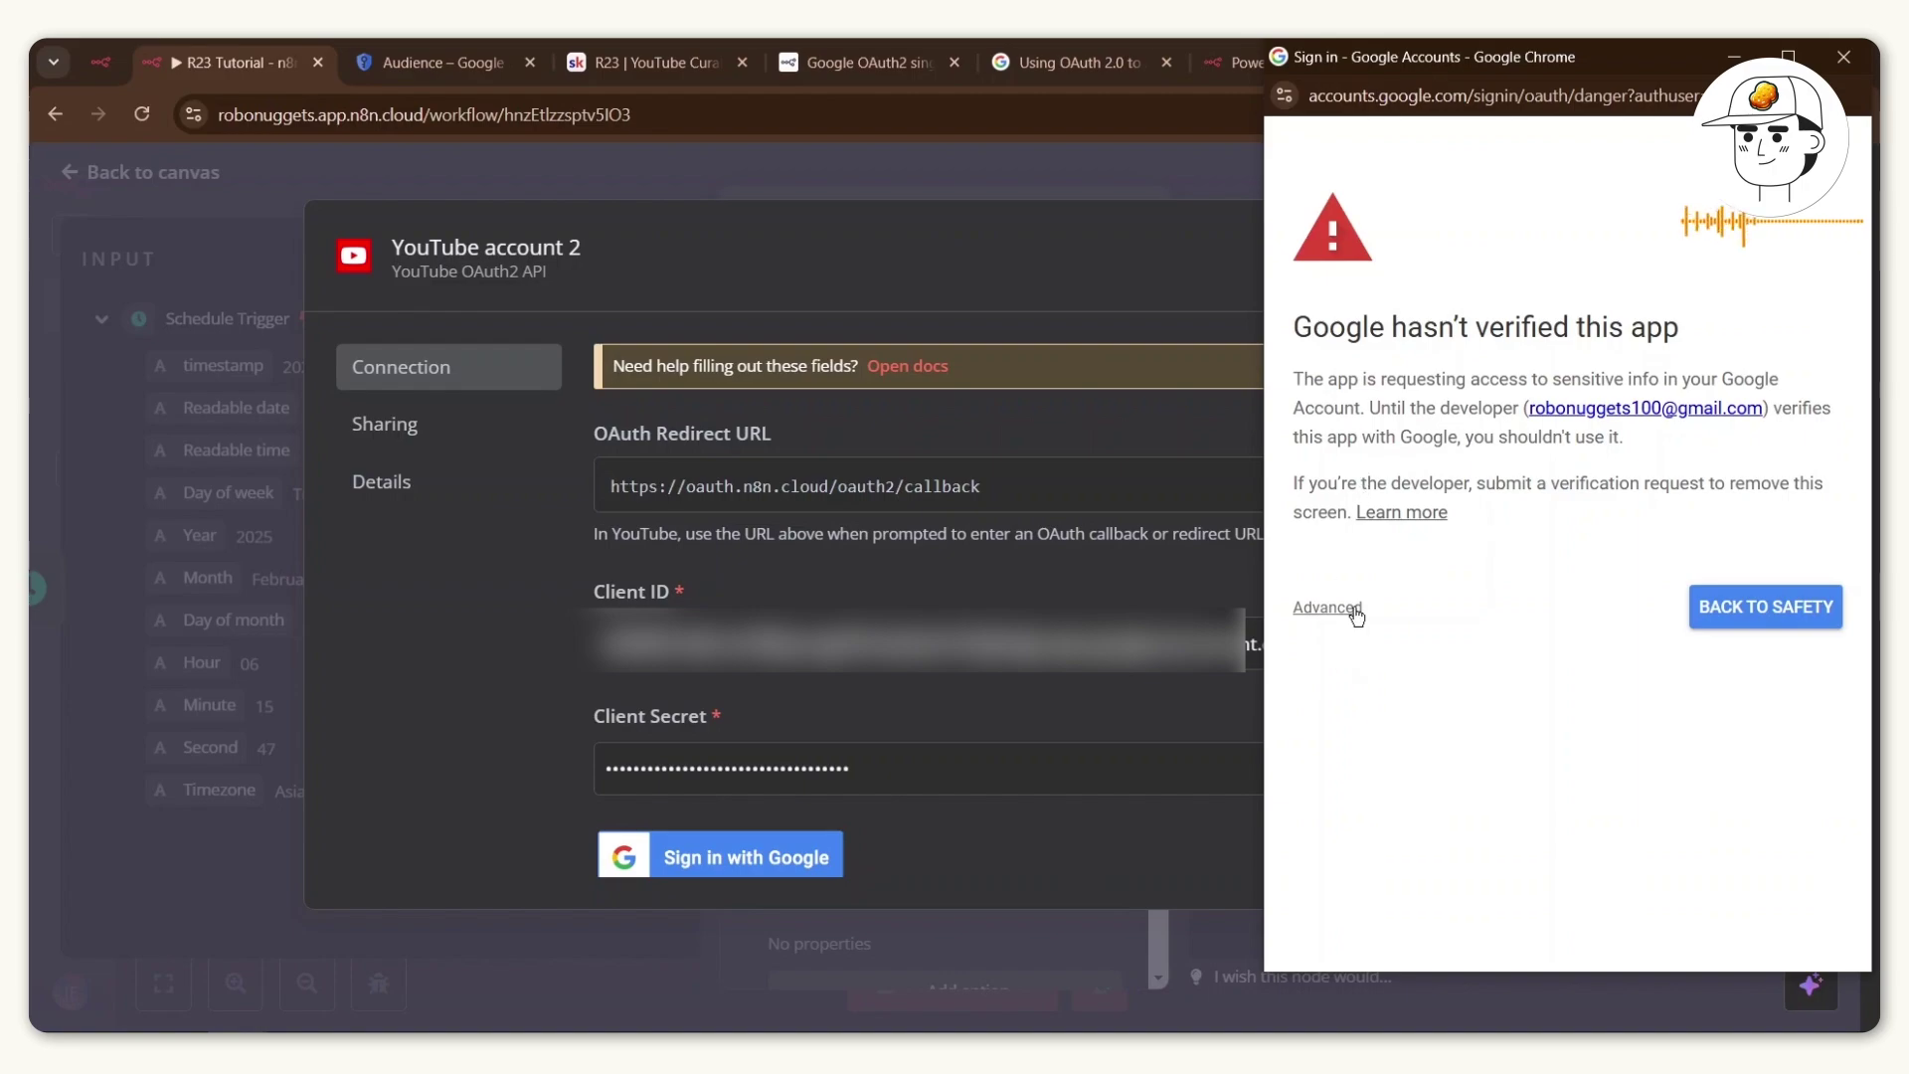
{"action": "left_click", "coordinate": [1334, 608]}
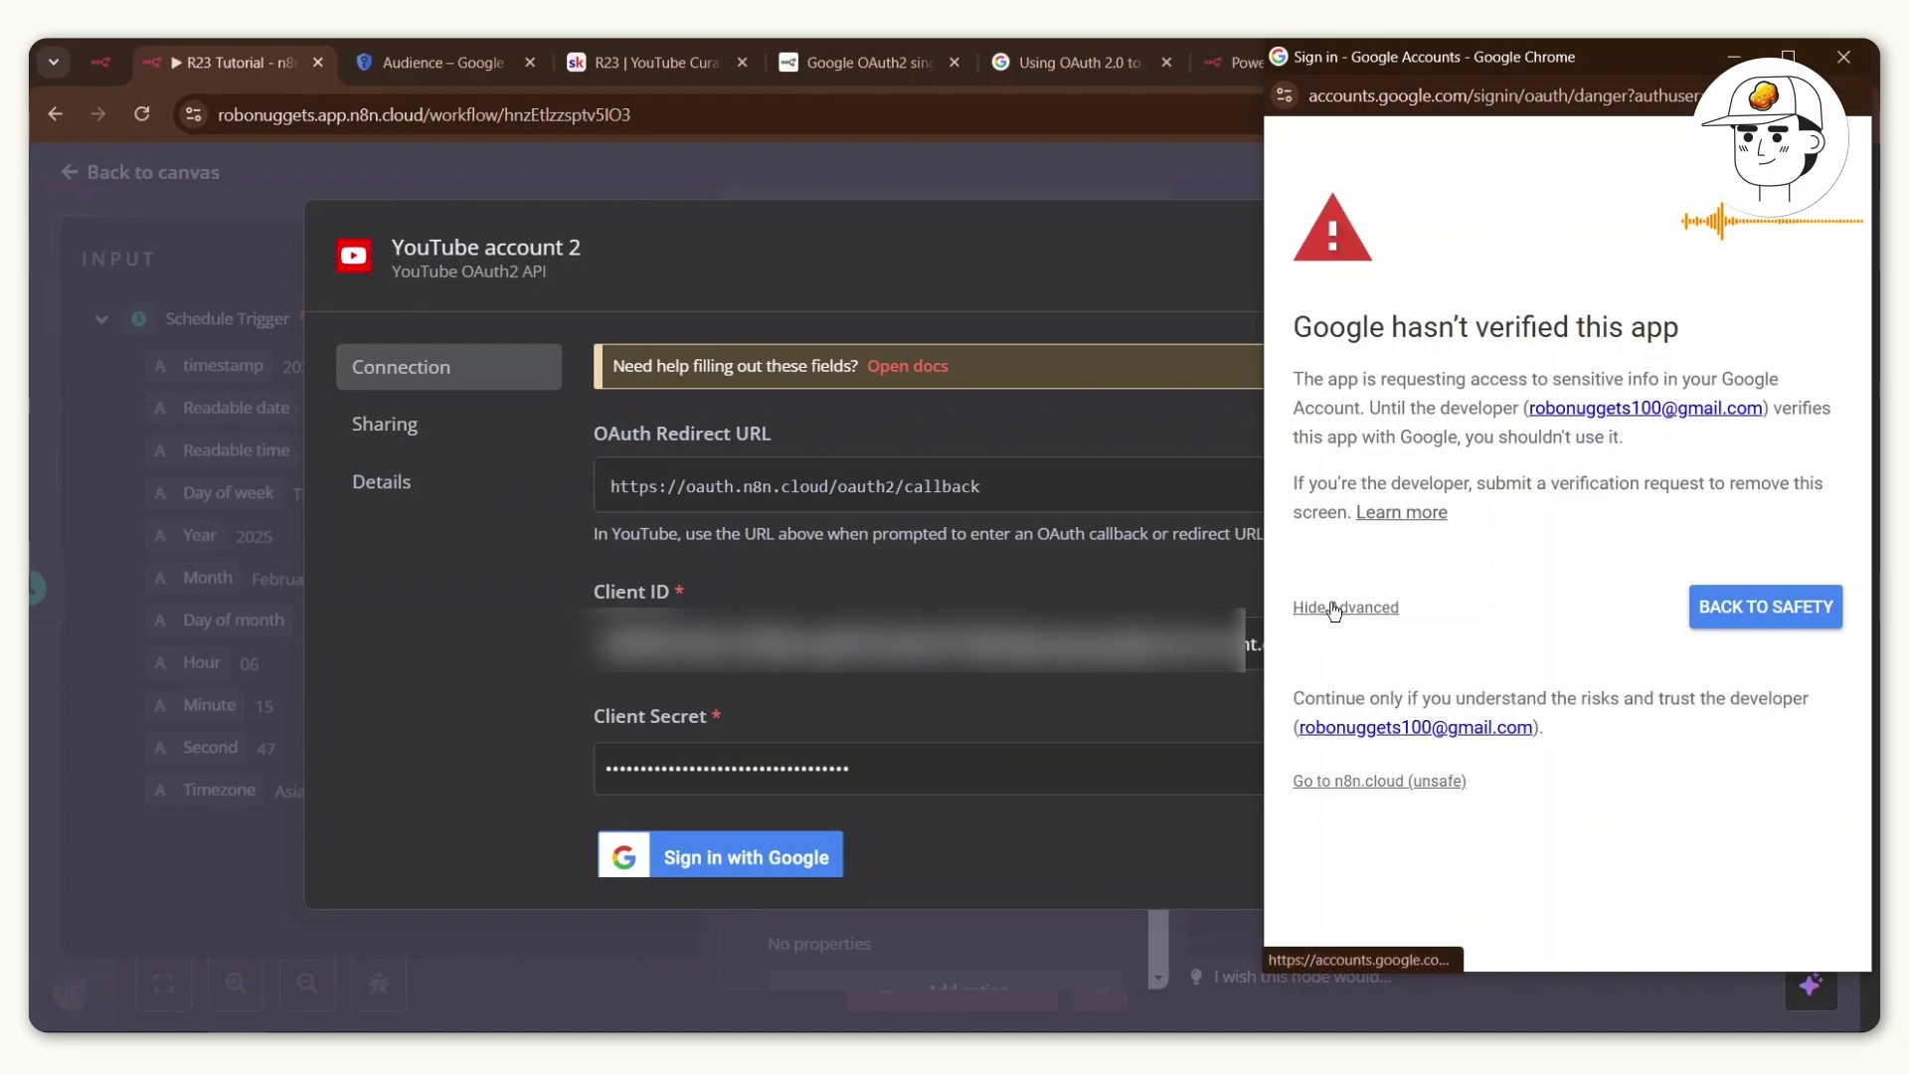
{"action": "left_click", "coordinate": [1348, 791]}
{"action": "scroll", "coordinate": [1352, 646], "scroll_direction": "down", "scroll_amount": 4}
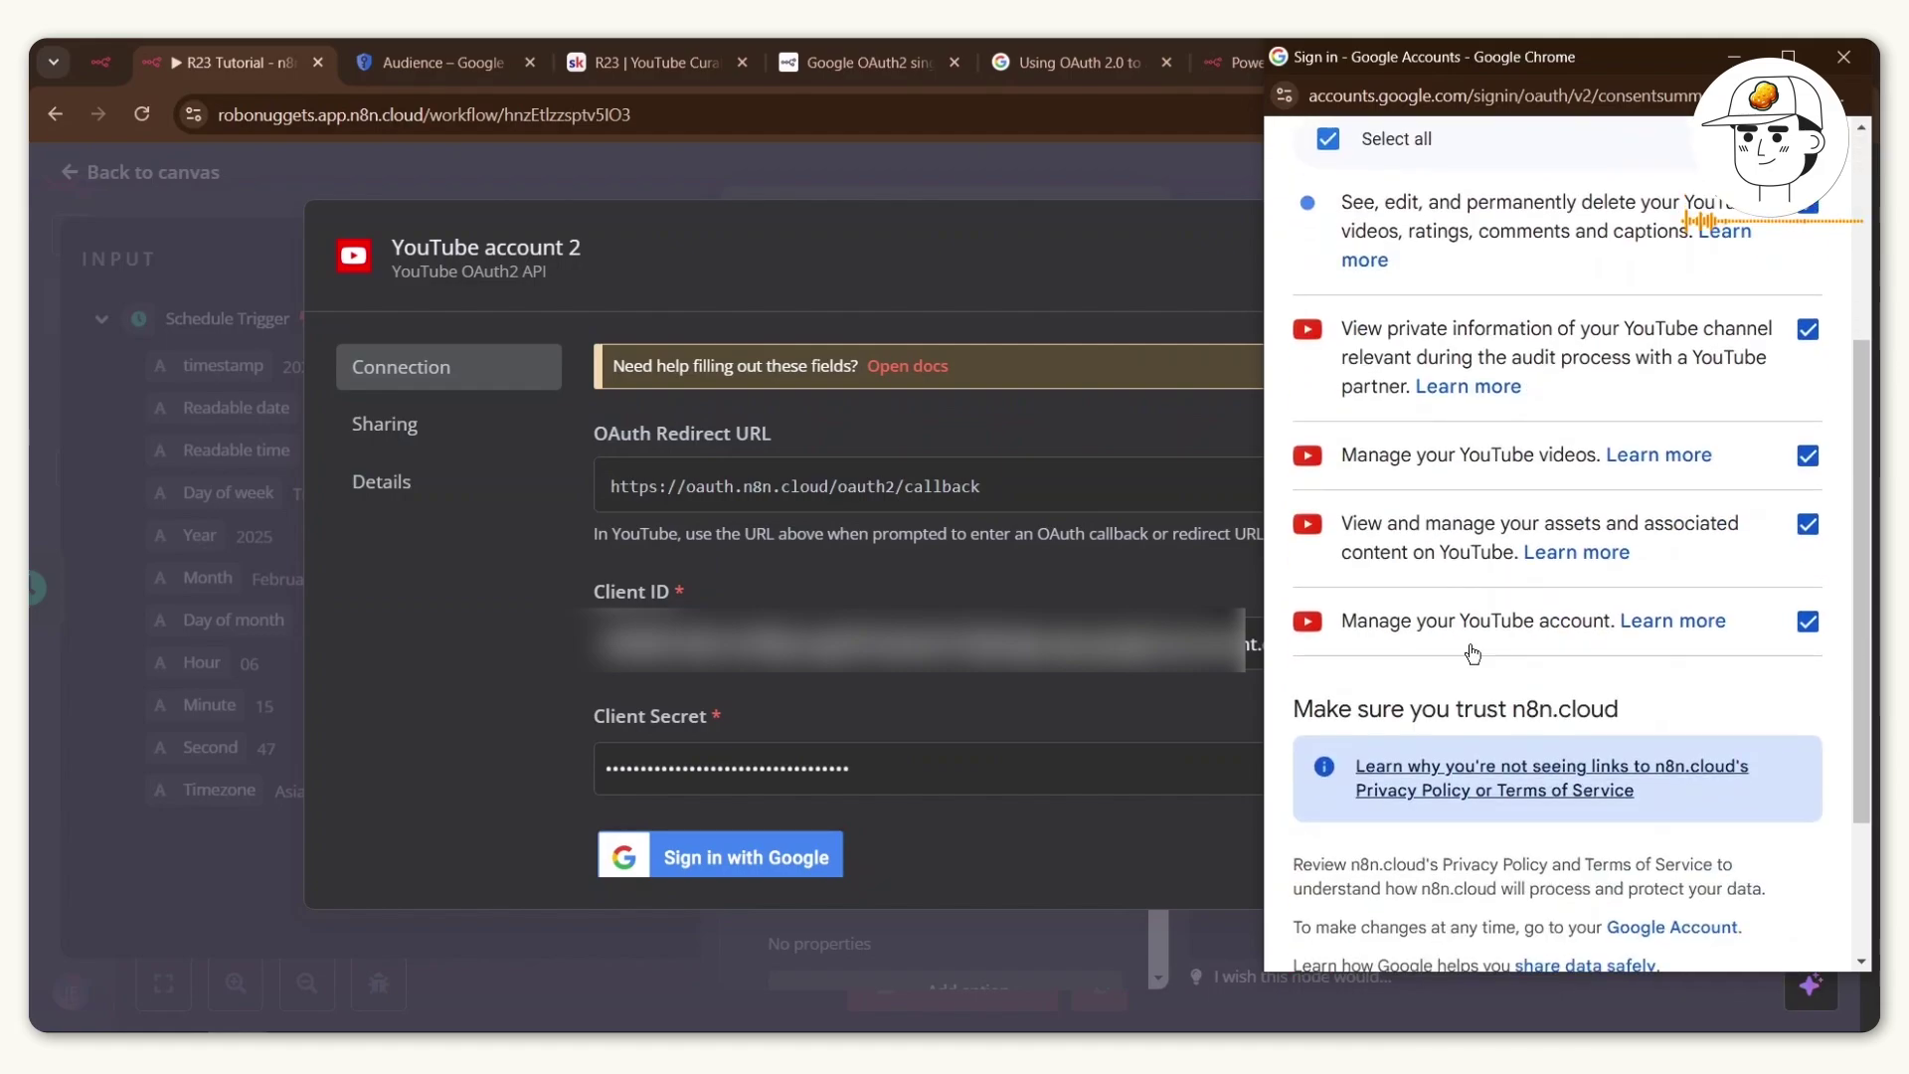
{"action": "scroll", "coordinate": [1447, 843], "scroll_direction": "down", "scroll_amount": 2}
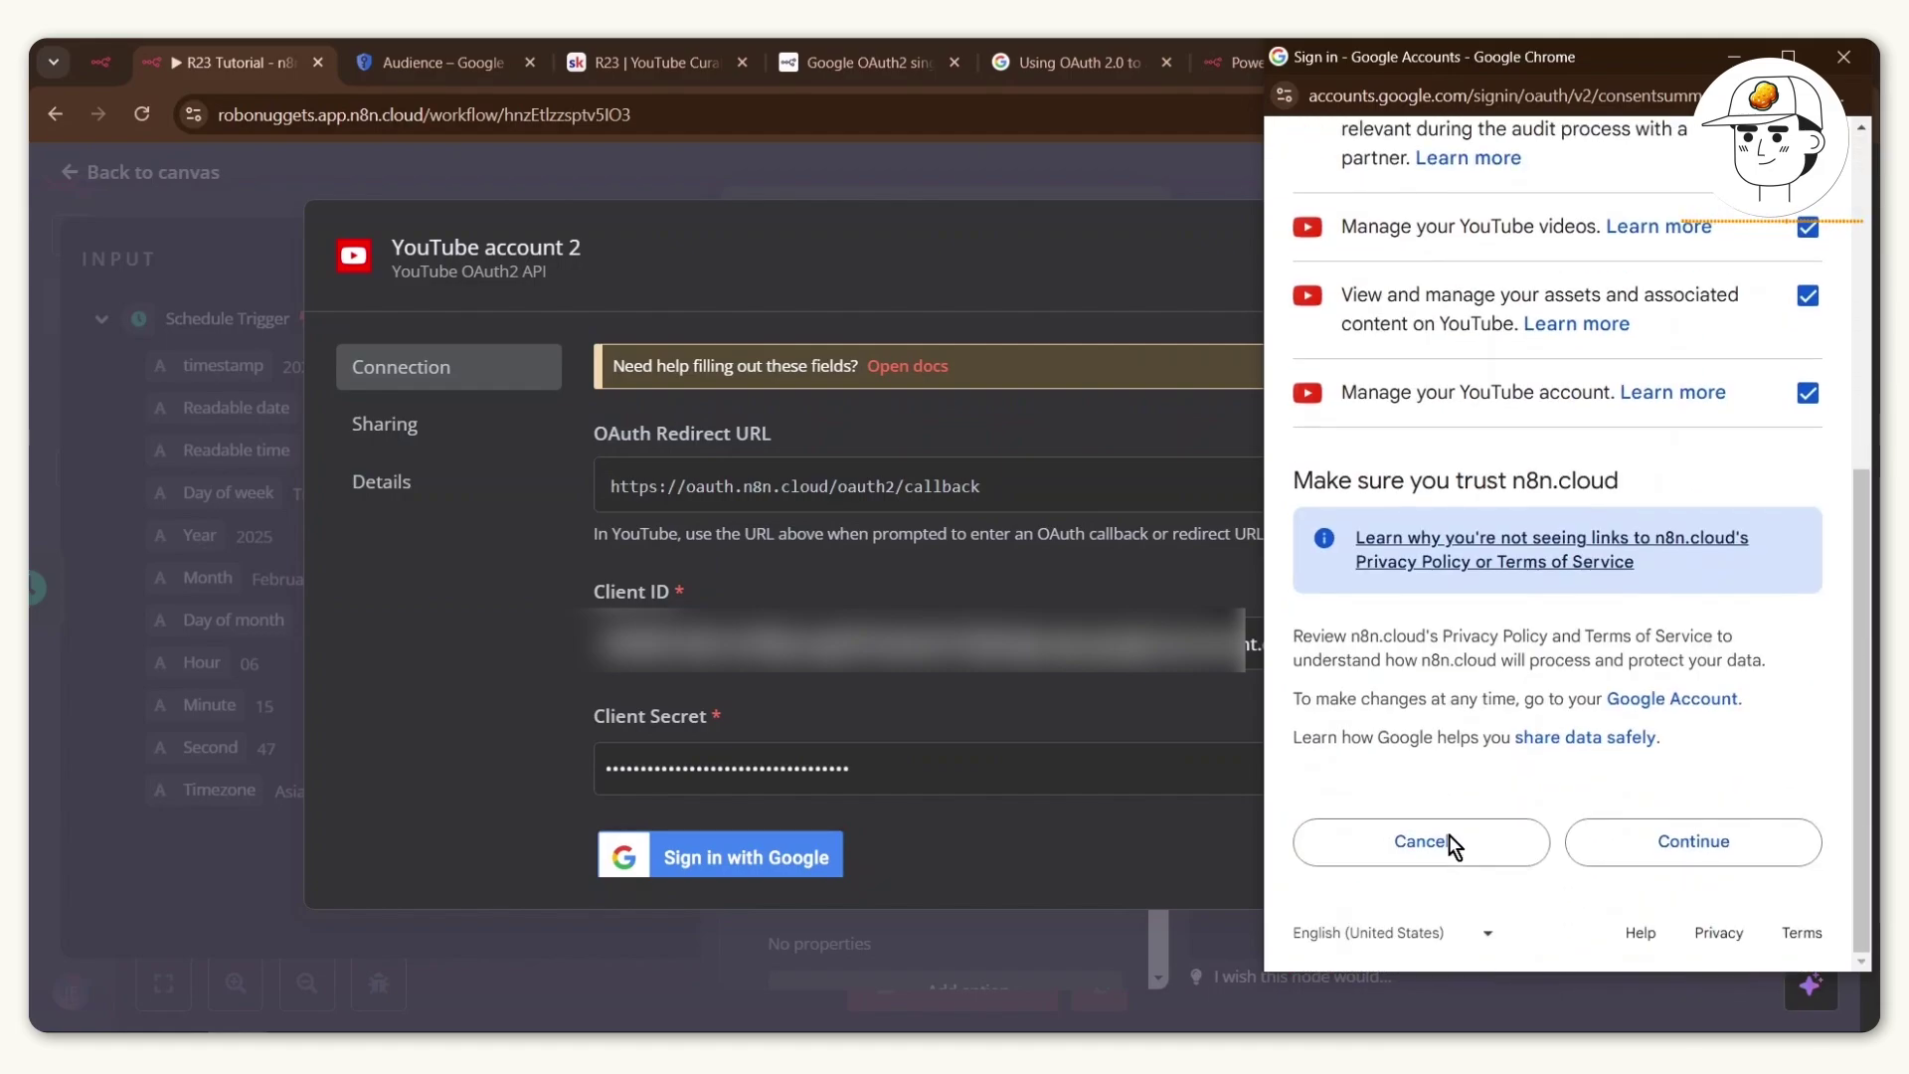
{"action": "left_click", "coordinate": [1636, 840]}
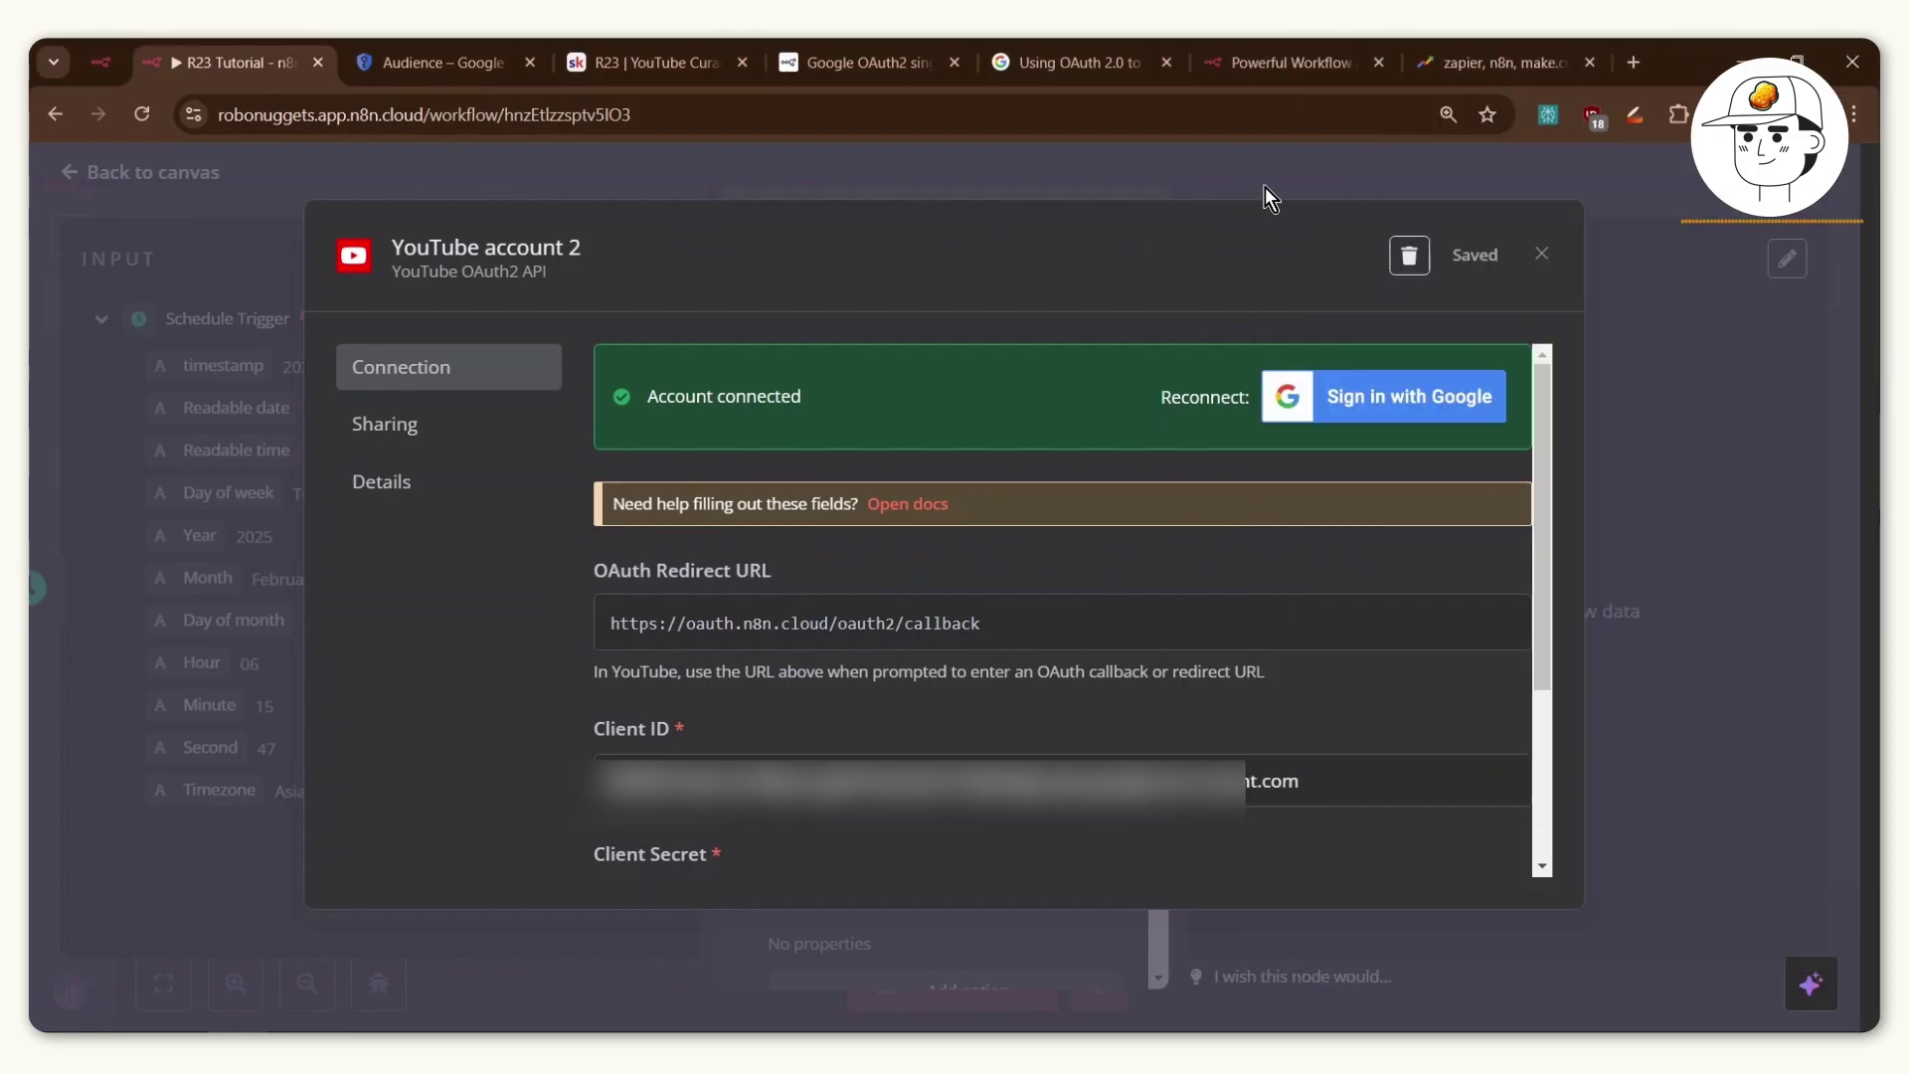
{"action": "left_click", "coordinate": [1225, 185]}
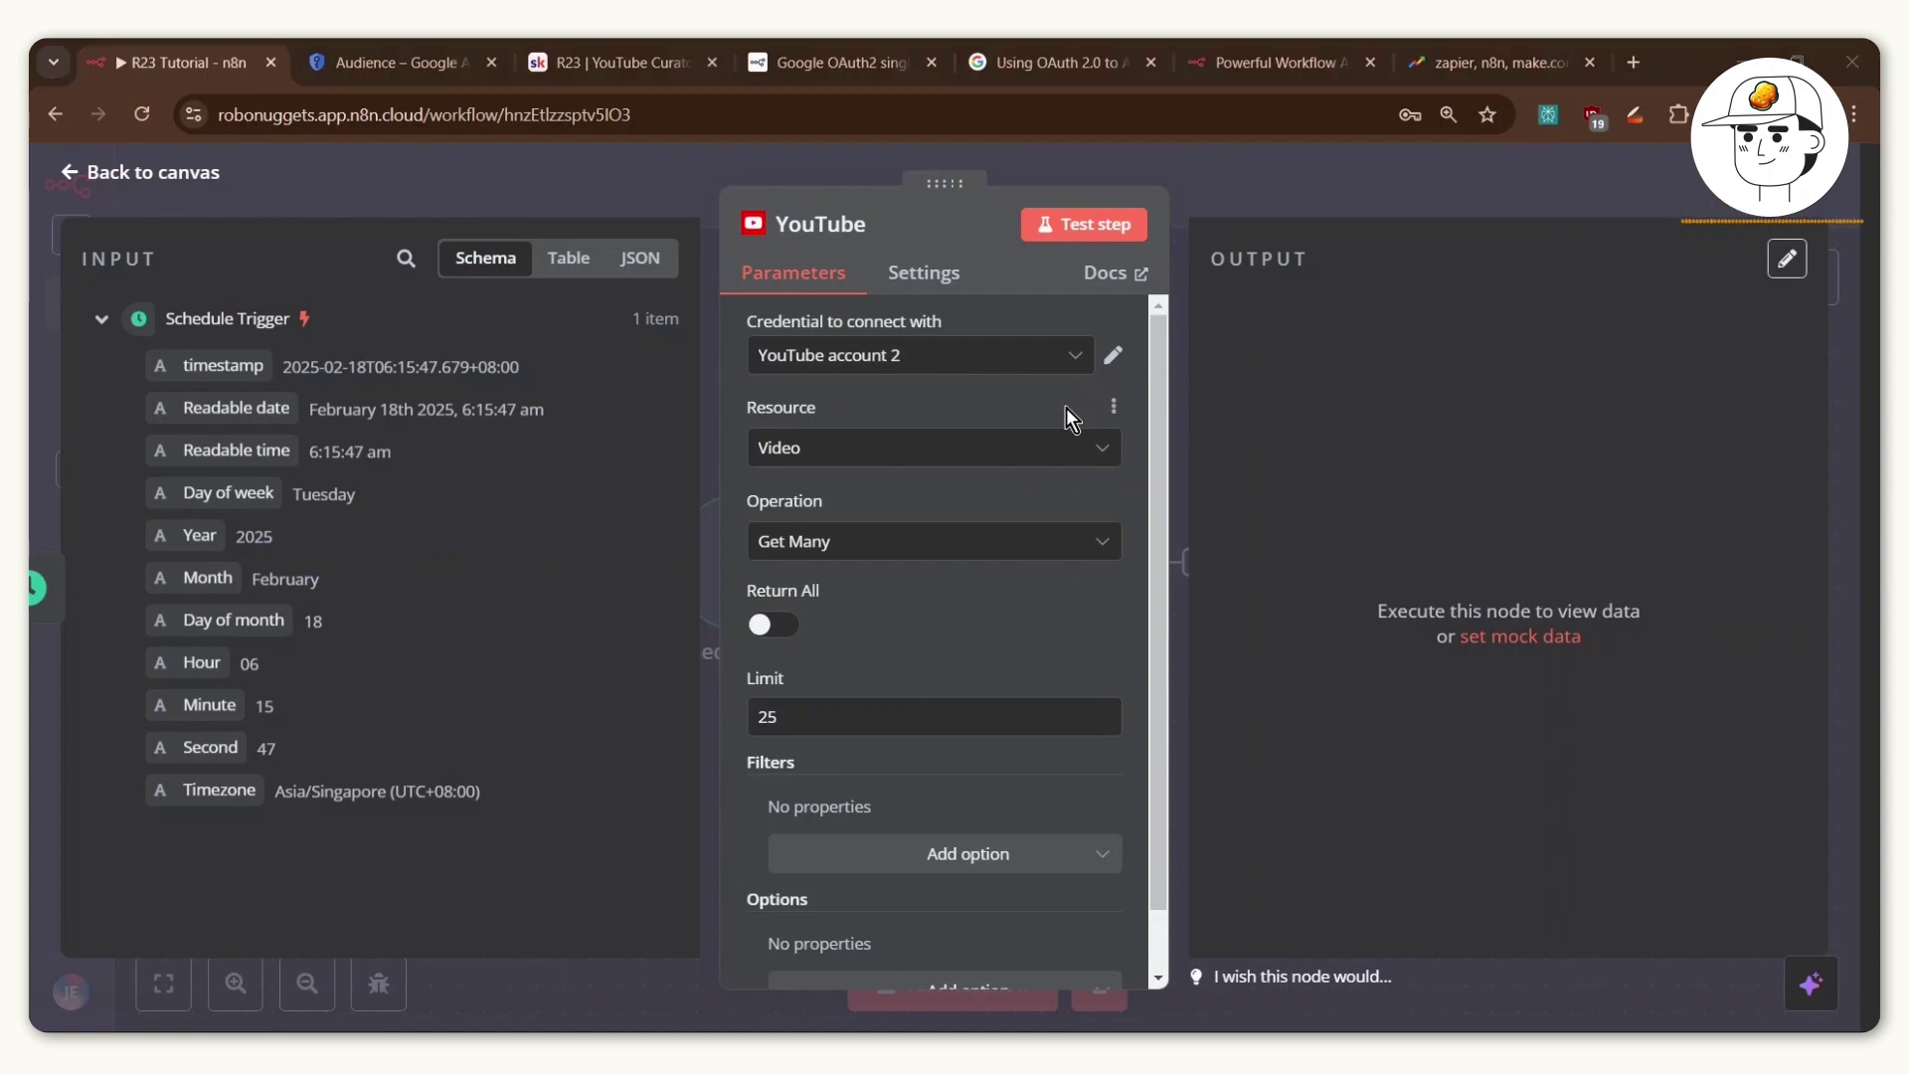
Set the YouTube node's result limit to 10.
{"action": "scroll", "coordinate": [1160, 447], "scroll_direction": "down", "scroll_amount": 1}
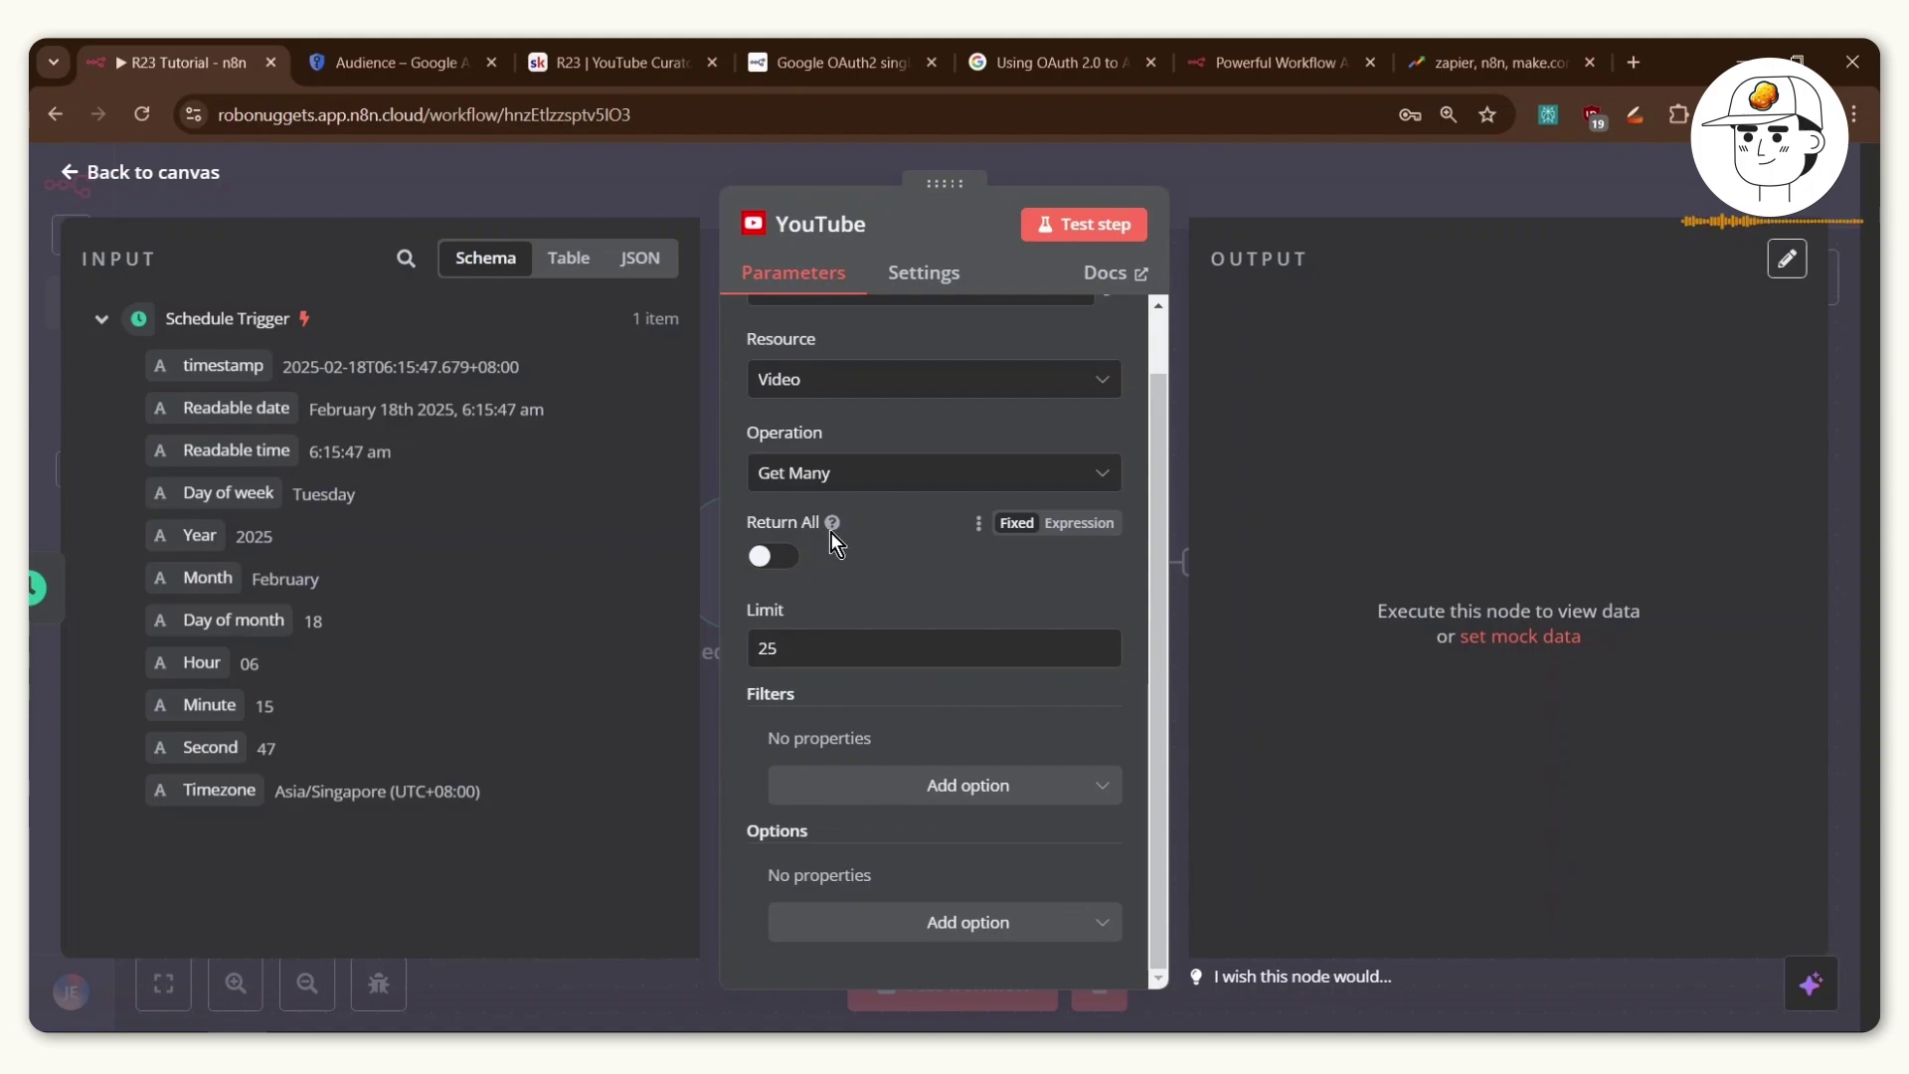
{"action": "mouse_move", "coordinate": [832, 523]}
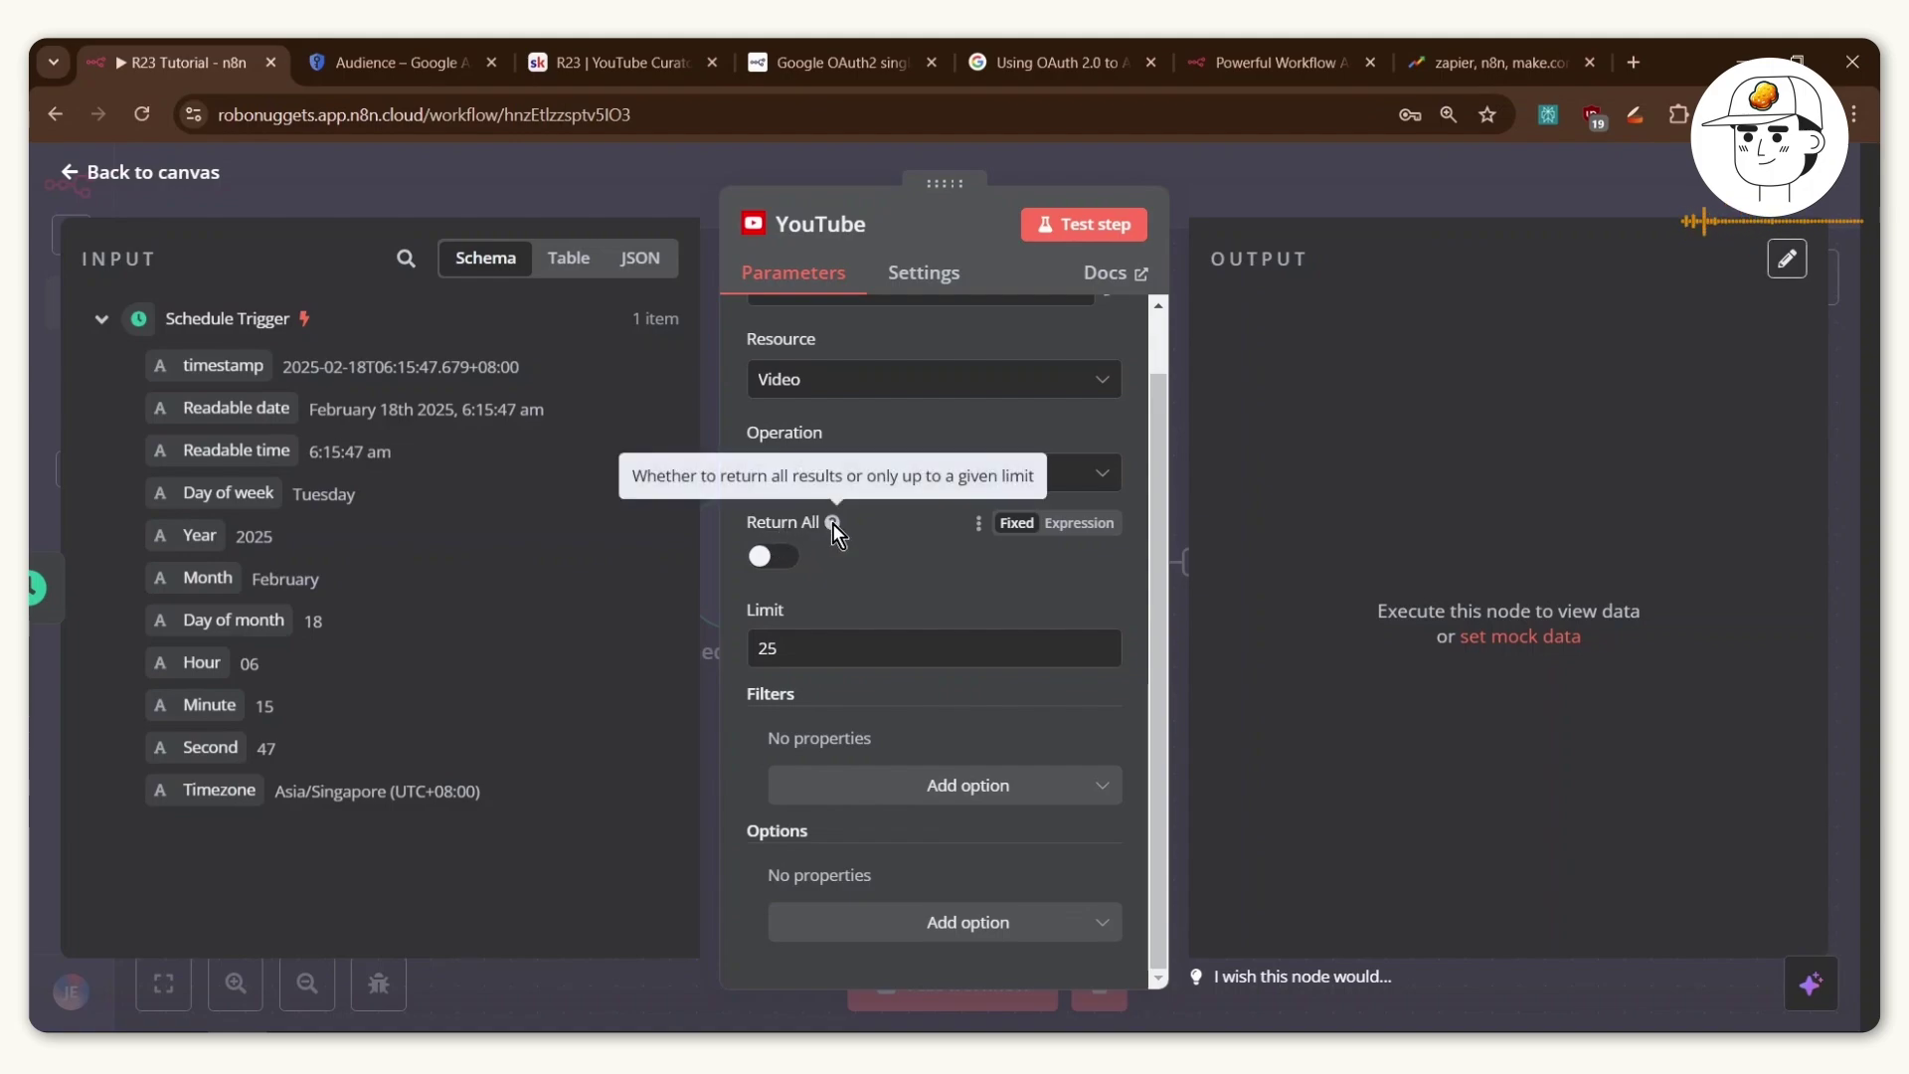
{"action": "double_click", "coordinate": [806, 659]}
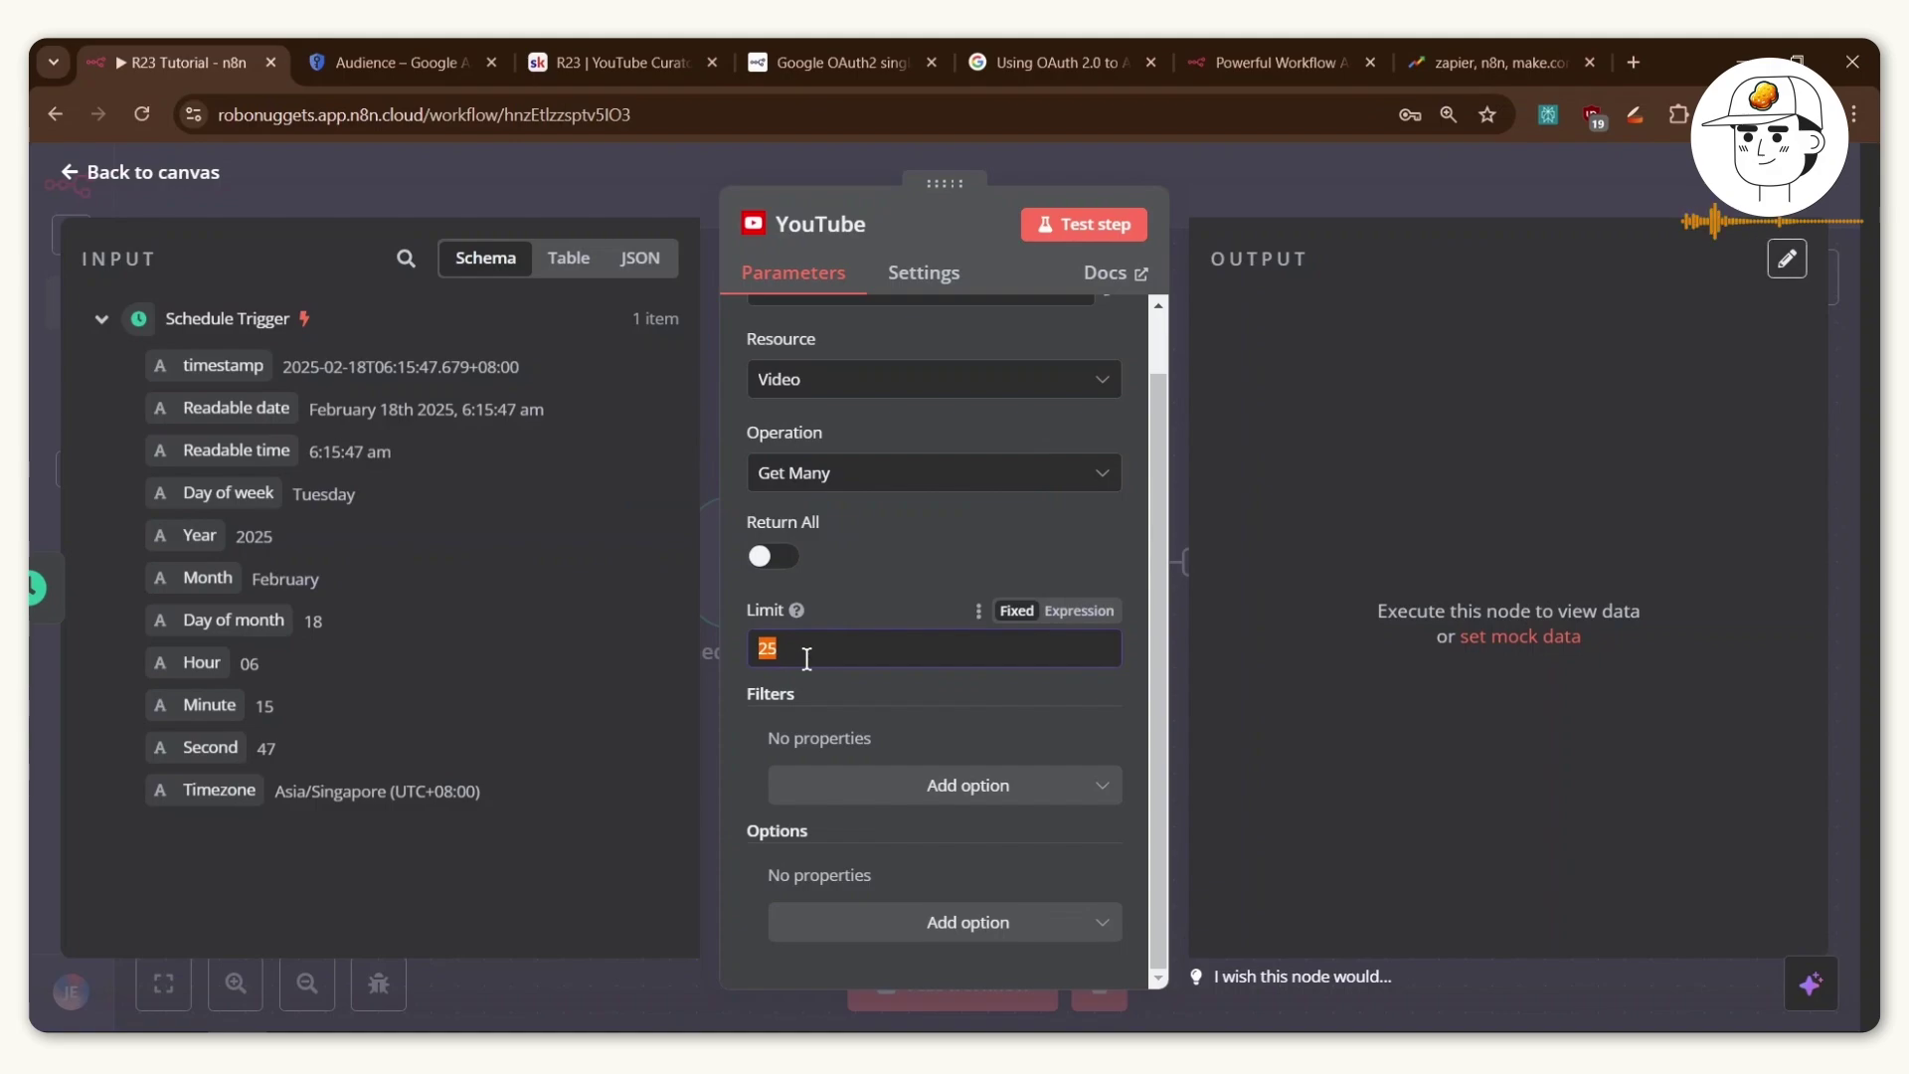
{"action": "type", "text": "10"}
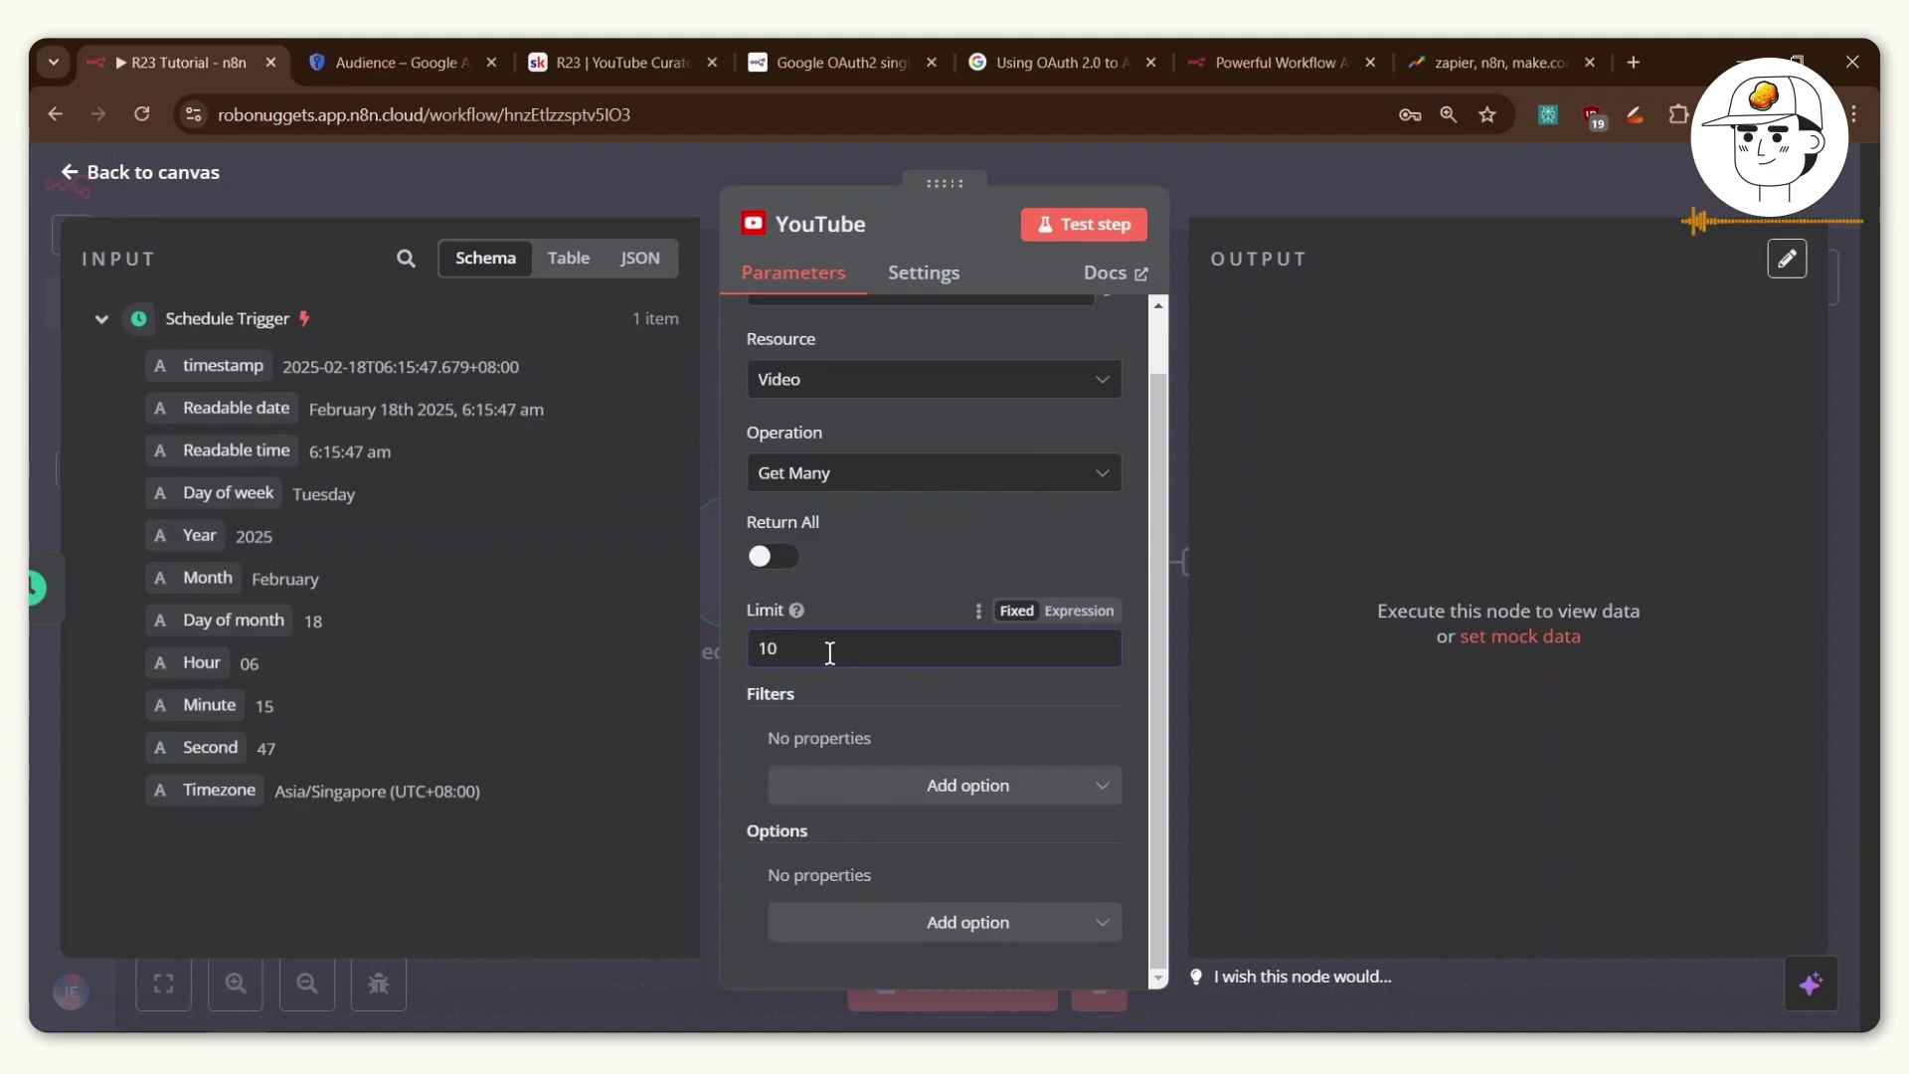
Add a Published After filter to the YouTube node and switch its value to an expression.
{"action": "left_click", "coordinate": [899, 791]}
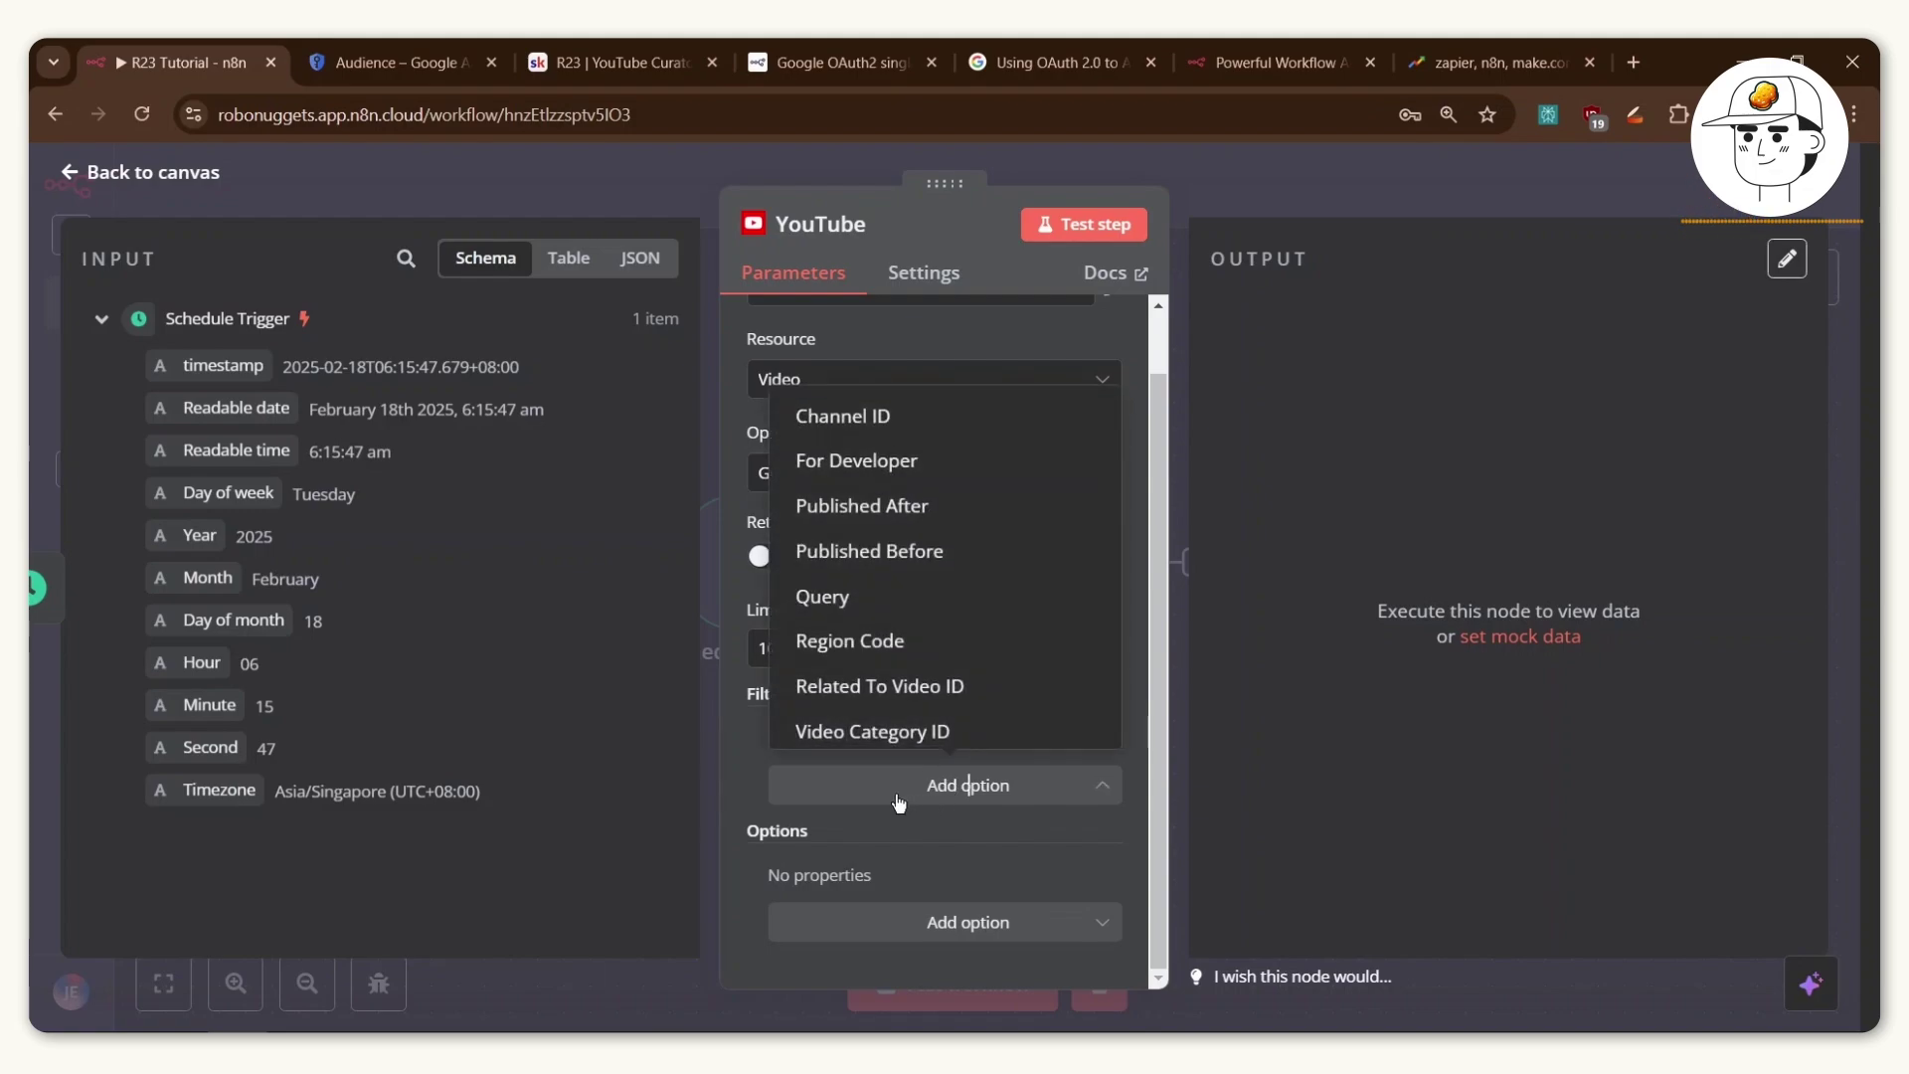
{"action": "left_click", "coordinate": [855, 512]}
{"action": "left_click", "coordinate": [1079, 739]}
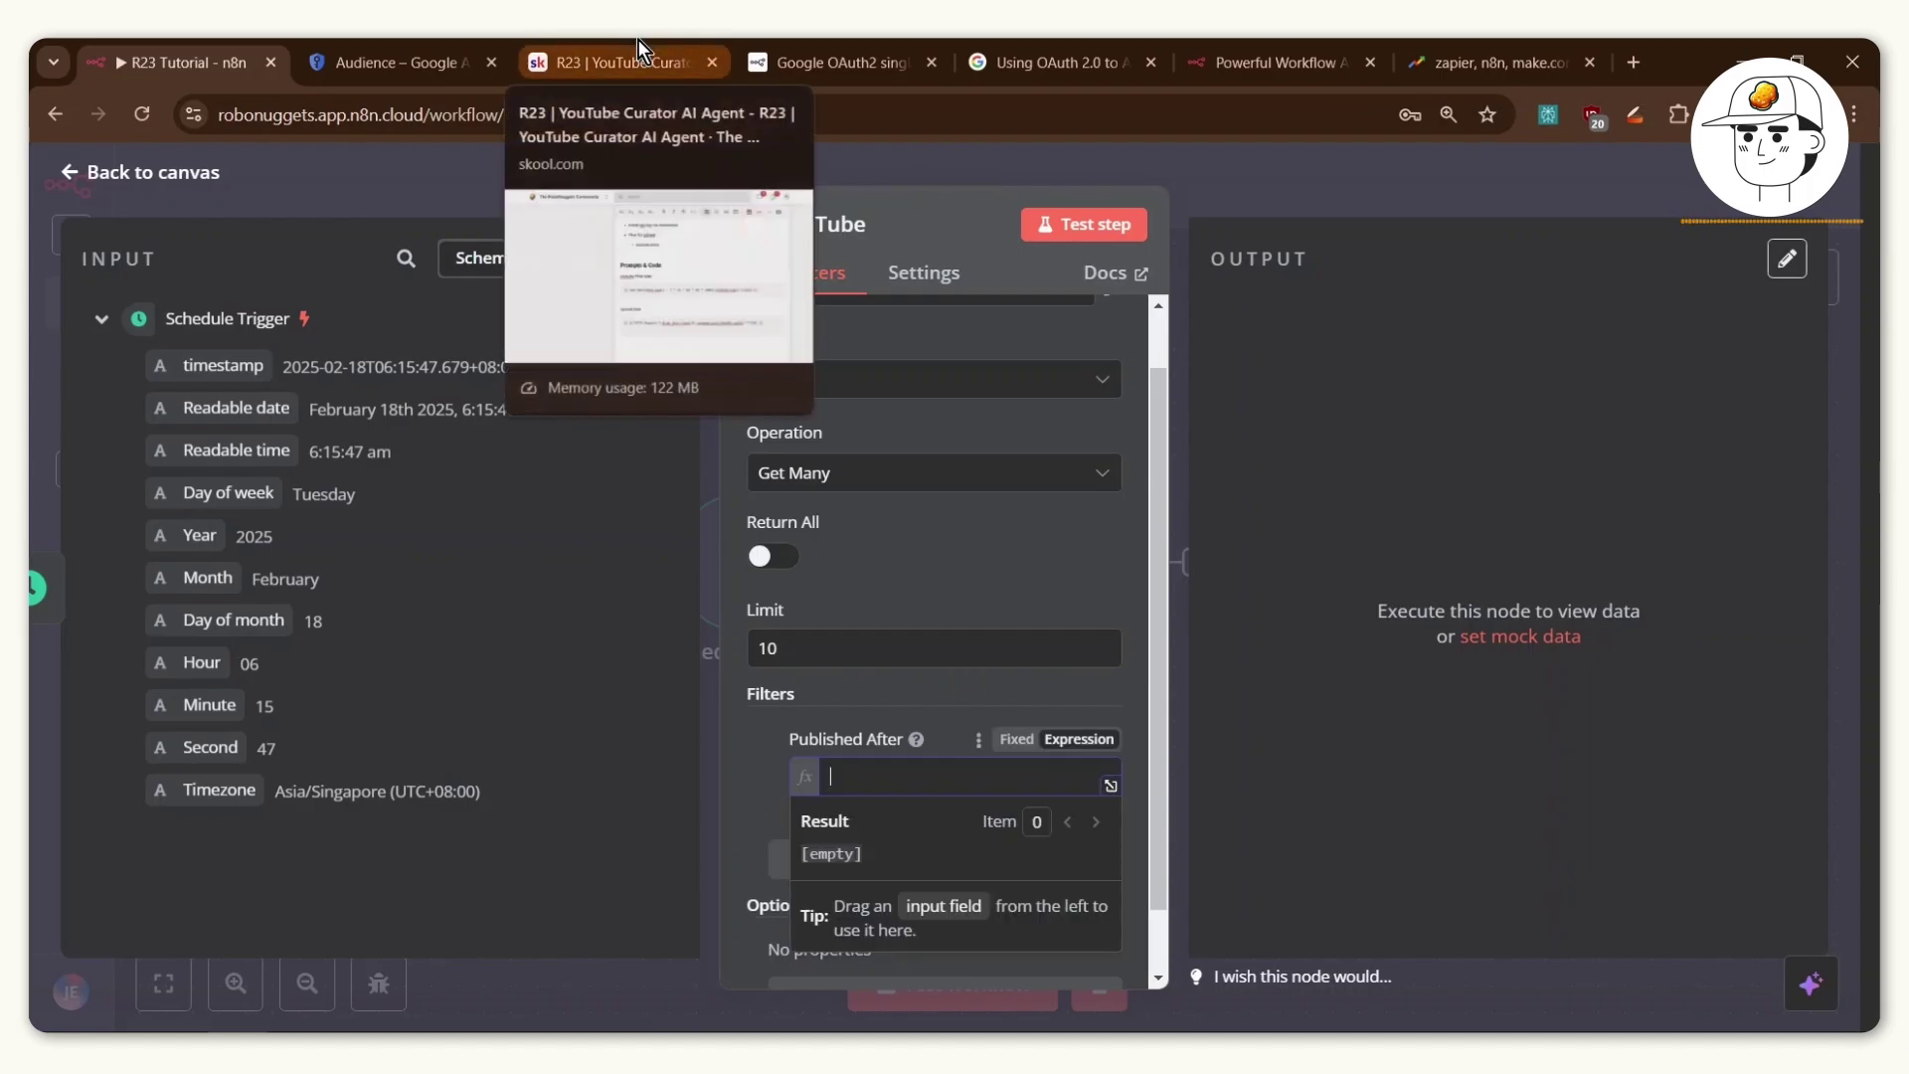
Copy {{ new Date(Date.now() - 7 * 24 * 60 * 60 * 1000).toISOString().trim() }} from the Skool page into the Published After filter.
{"action": "left_click_drag", "start_coordinate": [637, 39], "coordinate": [458, 38]}
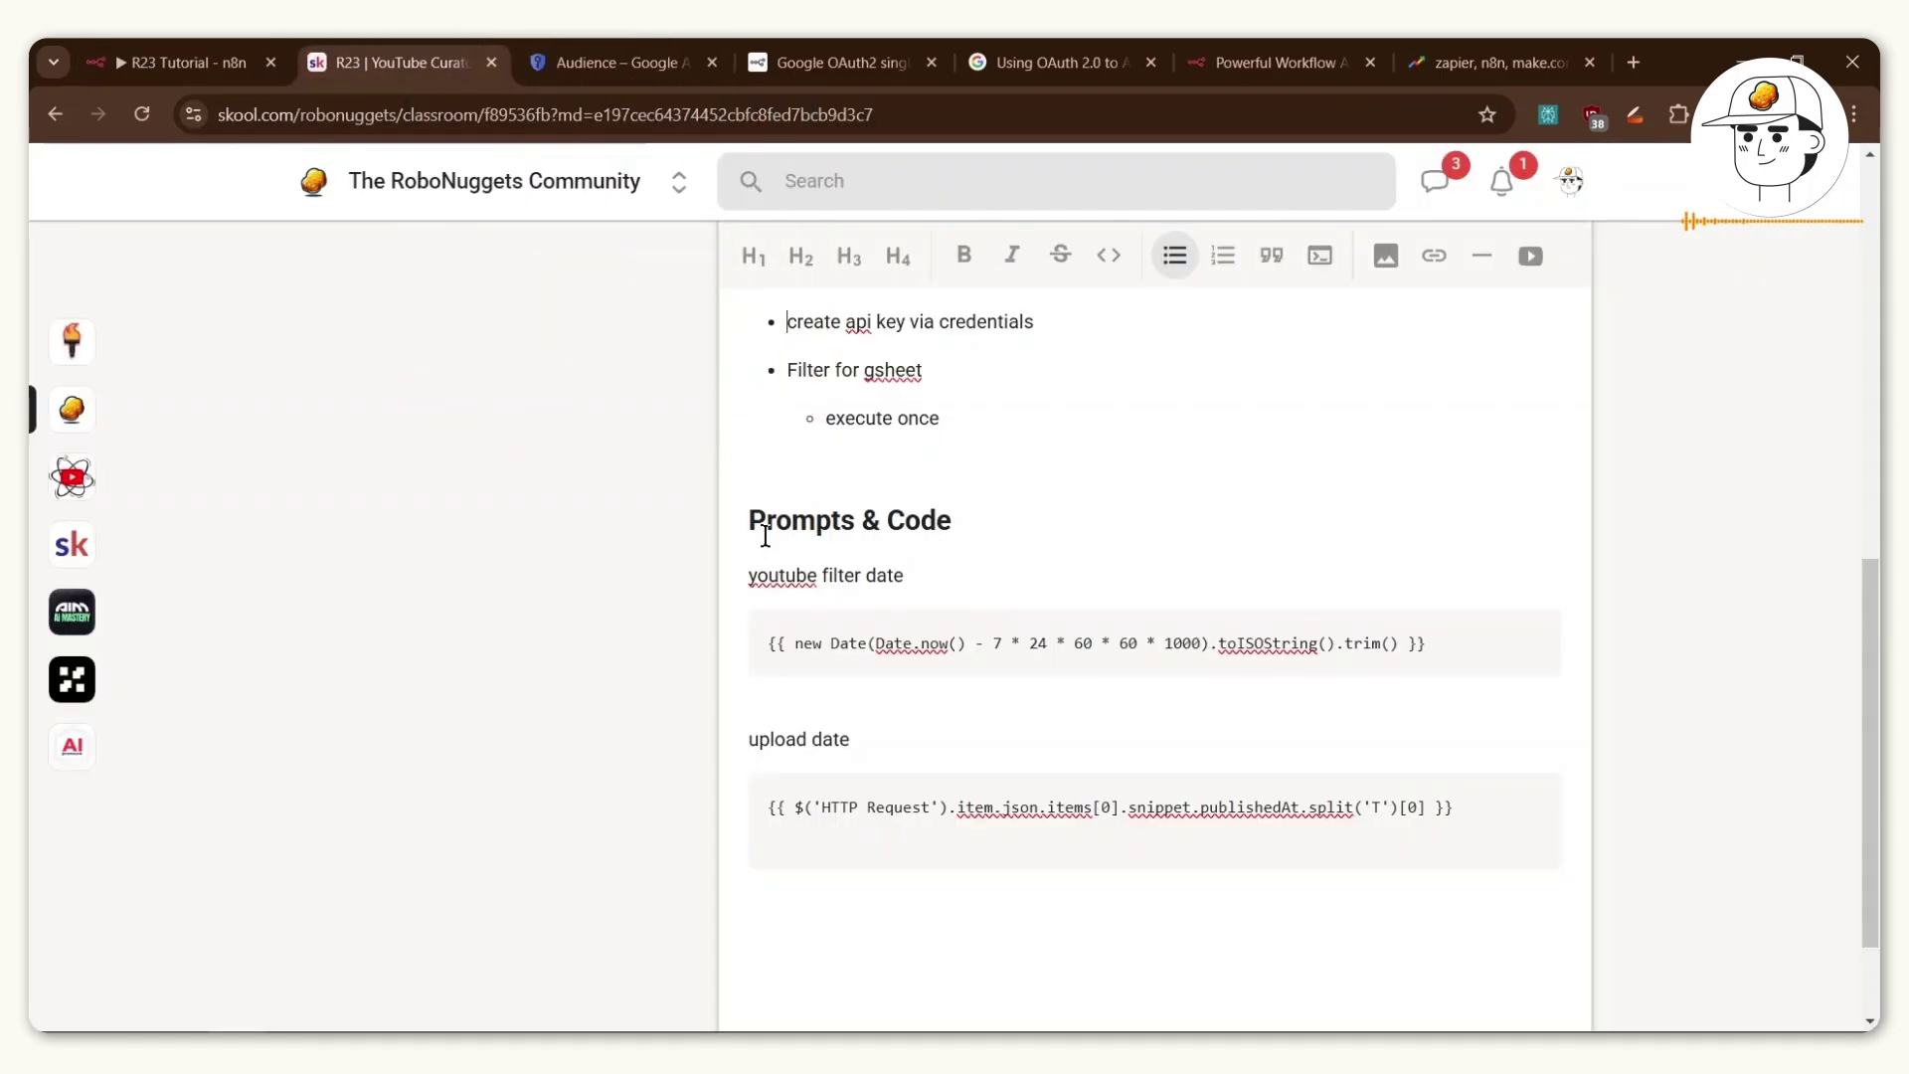
{"action": "left_click_drag", "start_coordinate": [754, 575], "coordinate": [971, 581]}
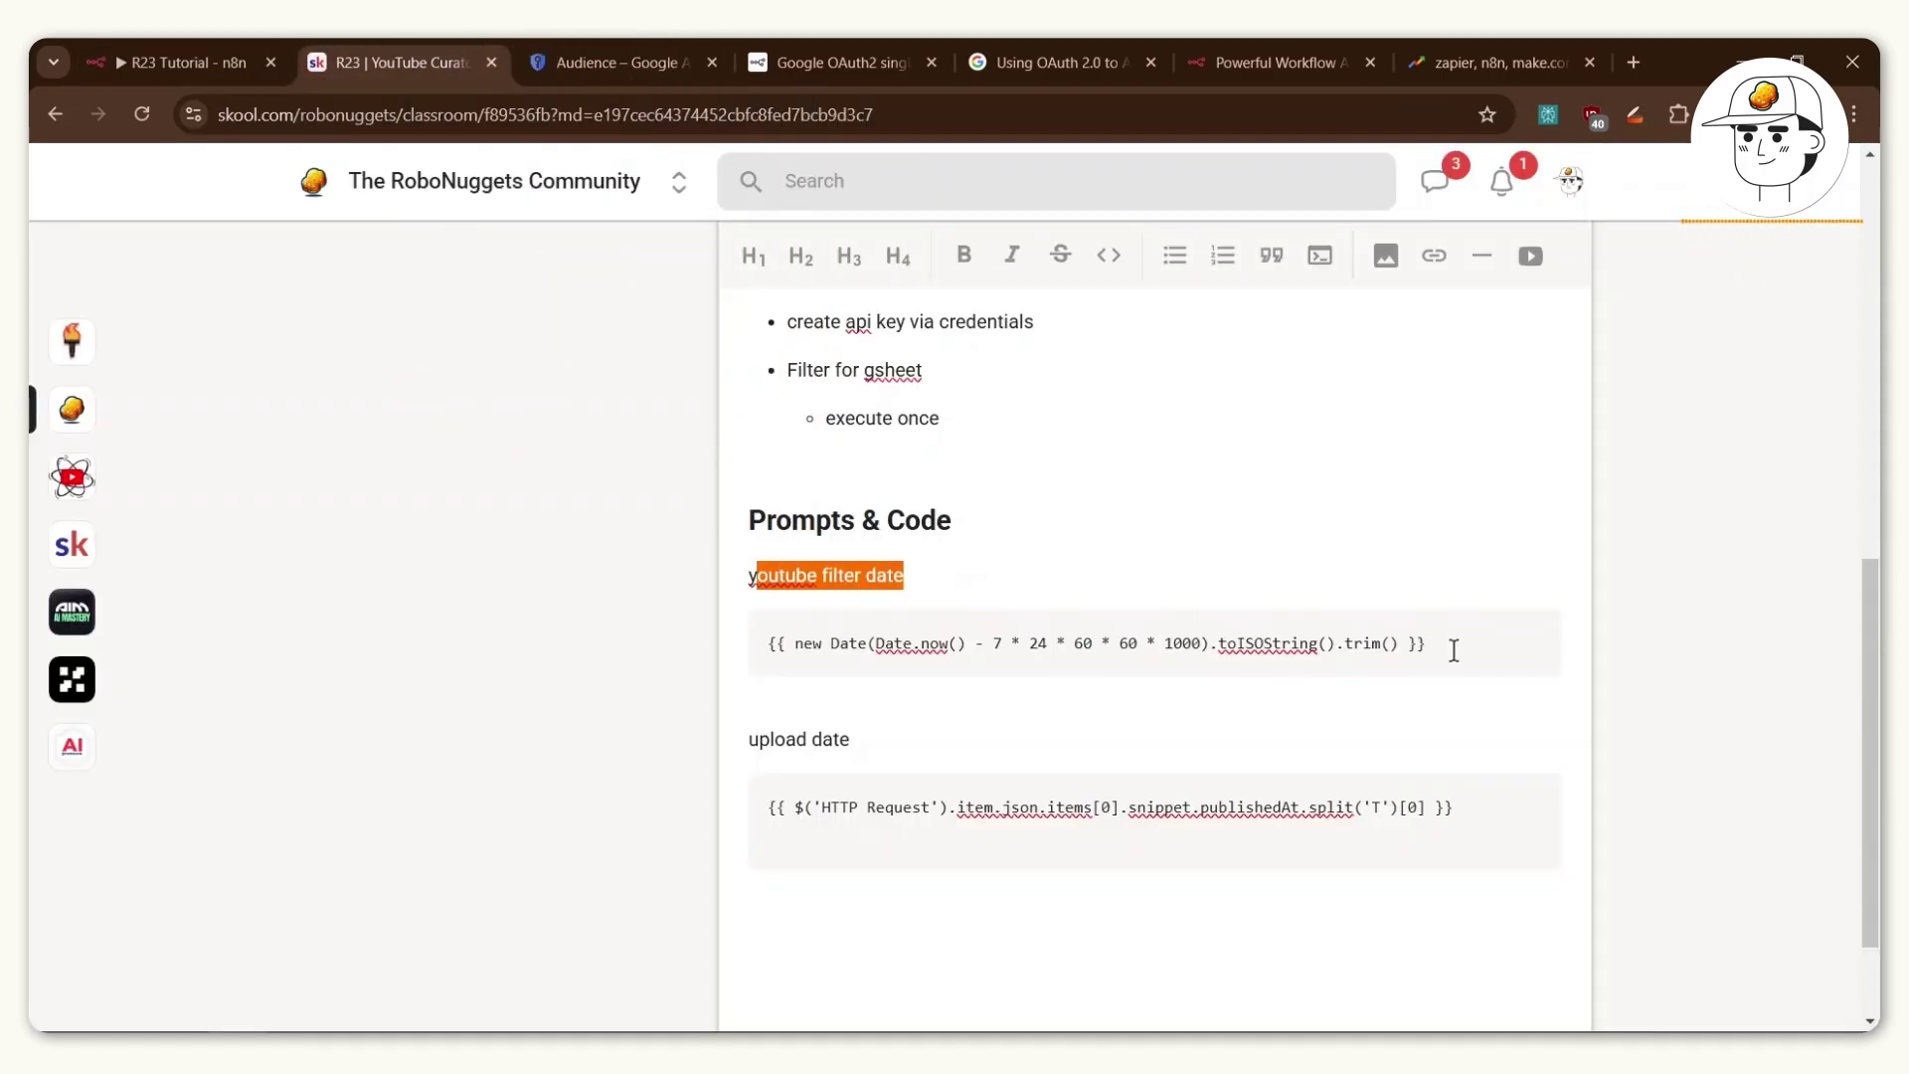
{"action": "left_click_drag", "start_coordinate": [1454, 651], "coordinate": [761, 644]}
{"action": "key", "text": "ctrl+c"}
{"action": "left_click", "coordinate": [191, 49]}
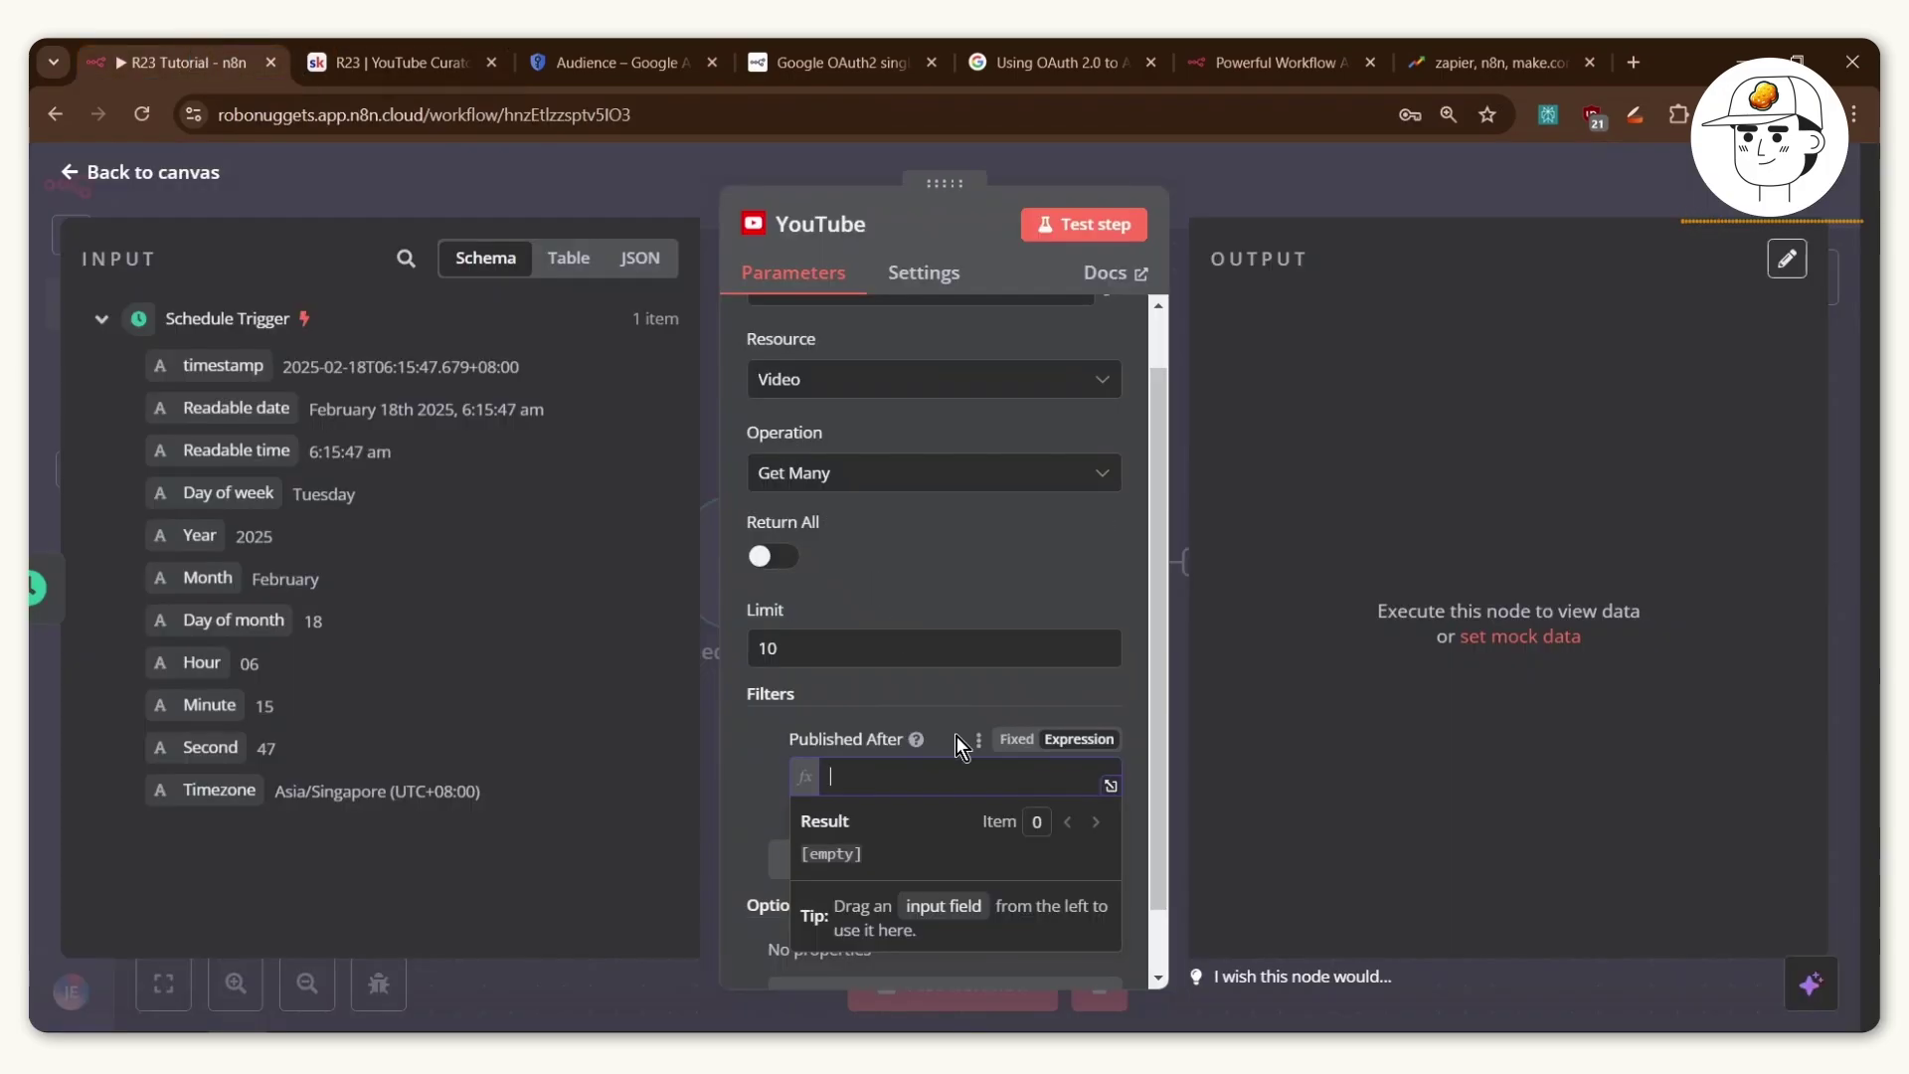
{"action": "key", "text": "ctrl+v"}
{"action": "left_click", "coordinate": [953, 731]}
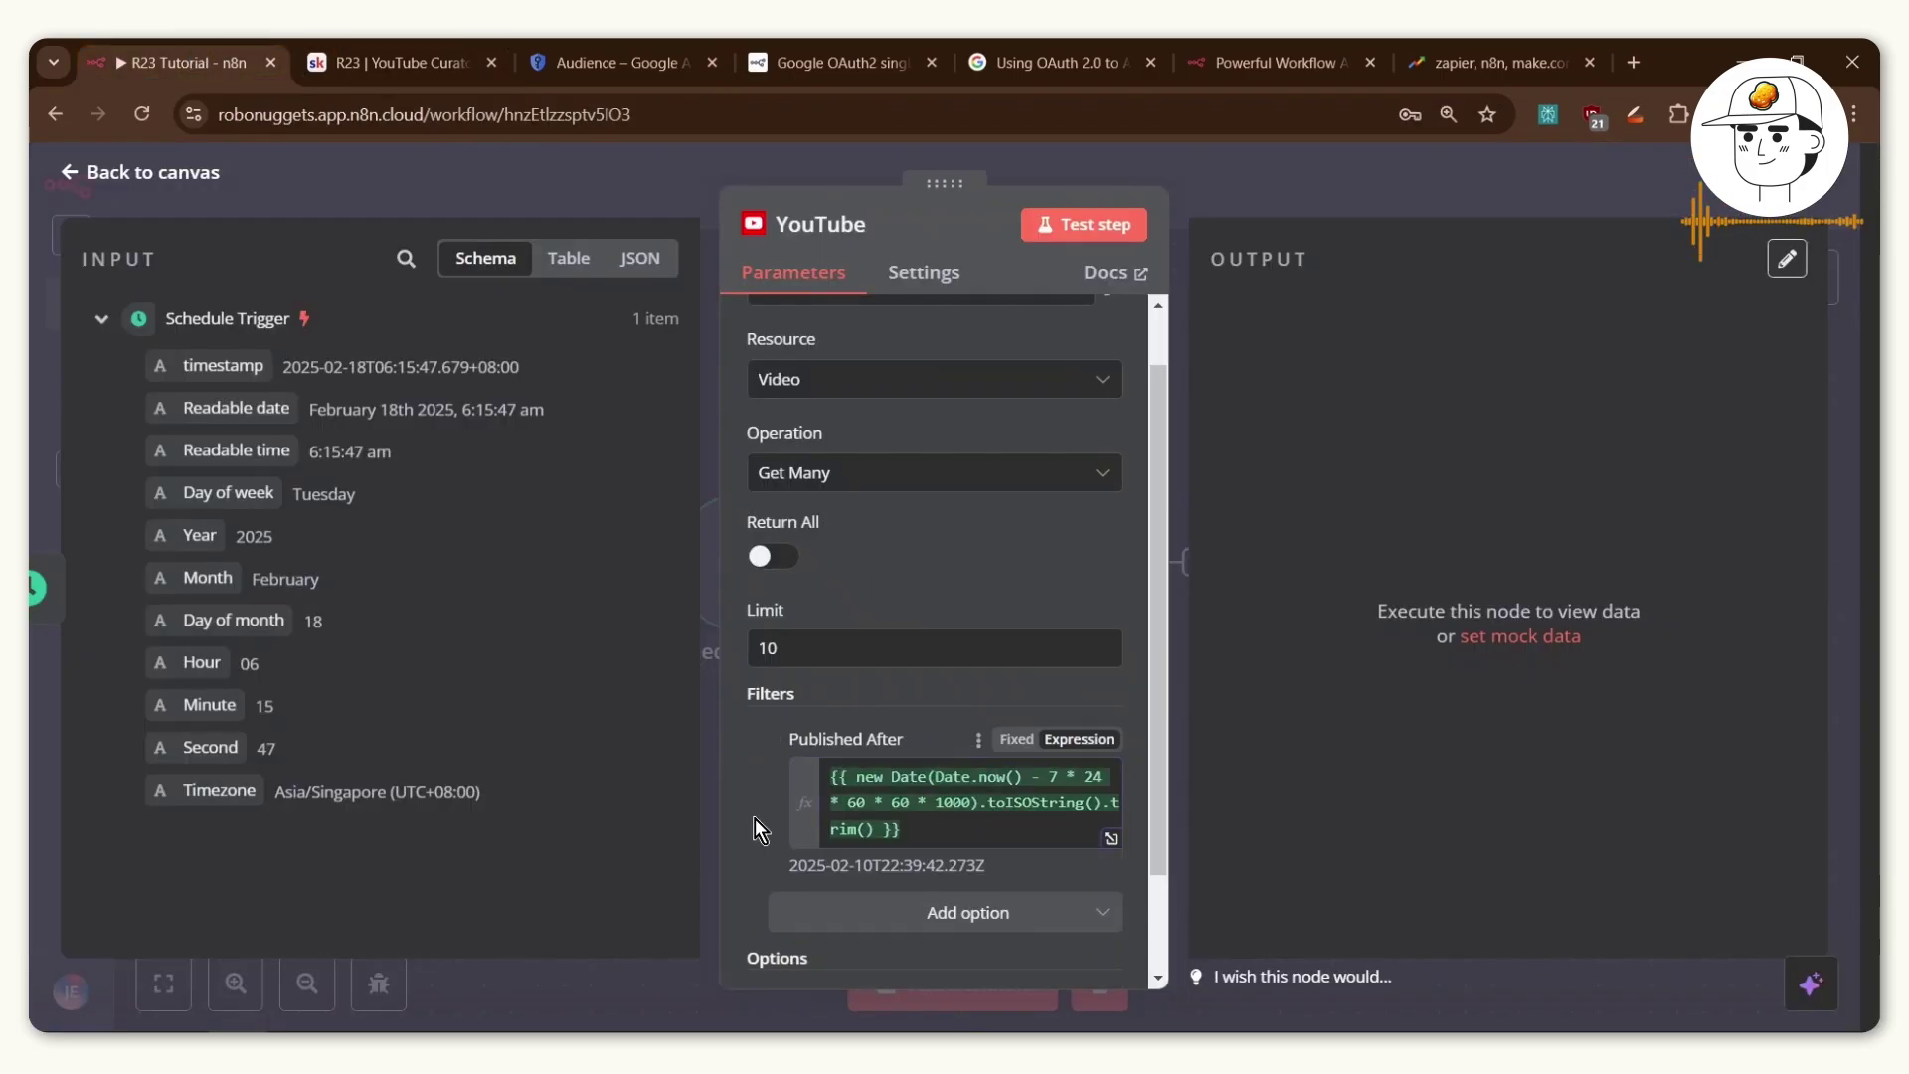
{"action": "scroll", "coordinate": [754, 819], "scroll_direction": "down", "scroll_amount": 2}
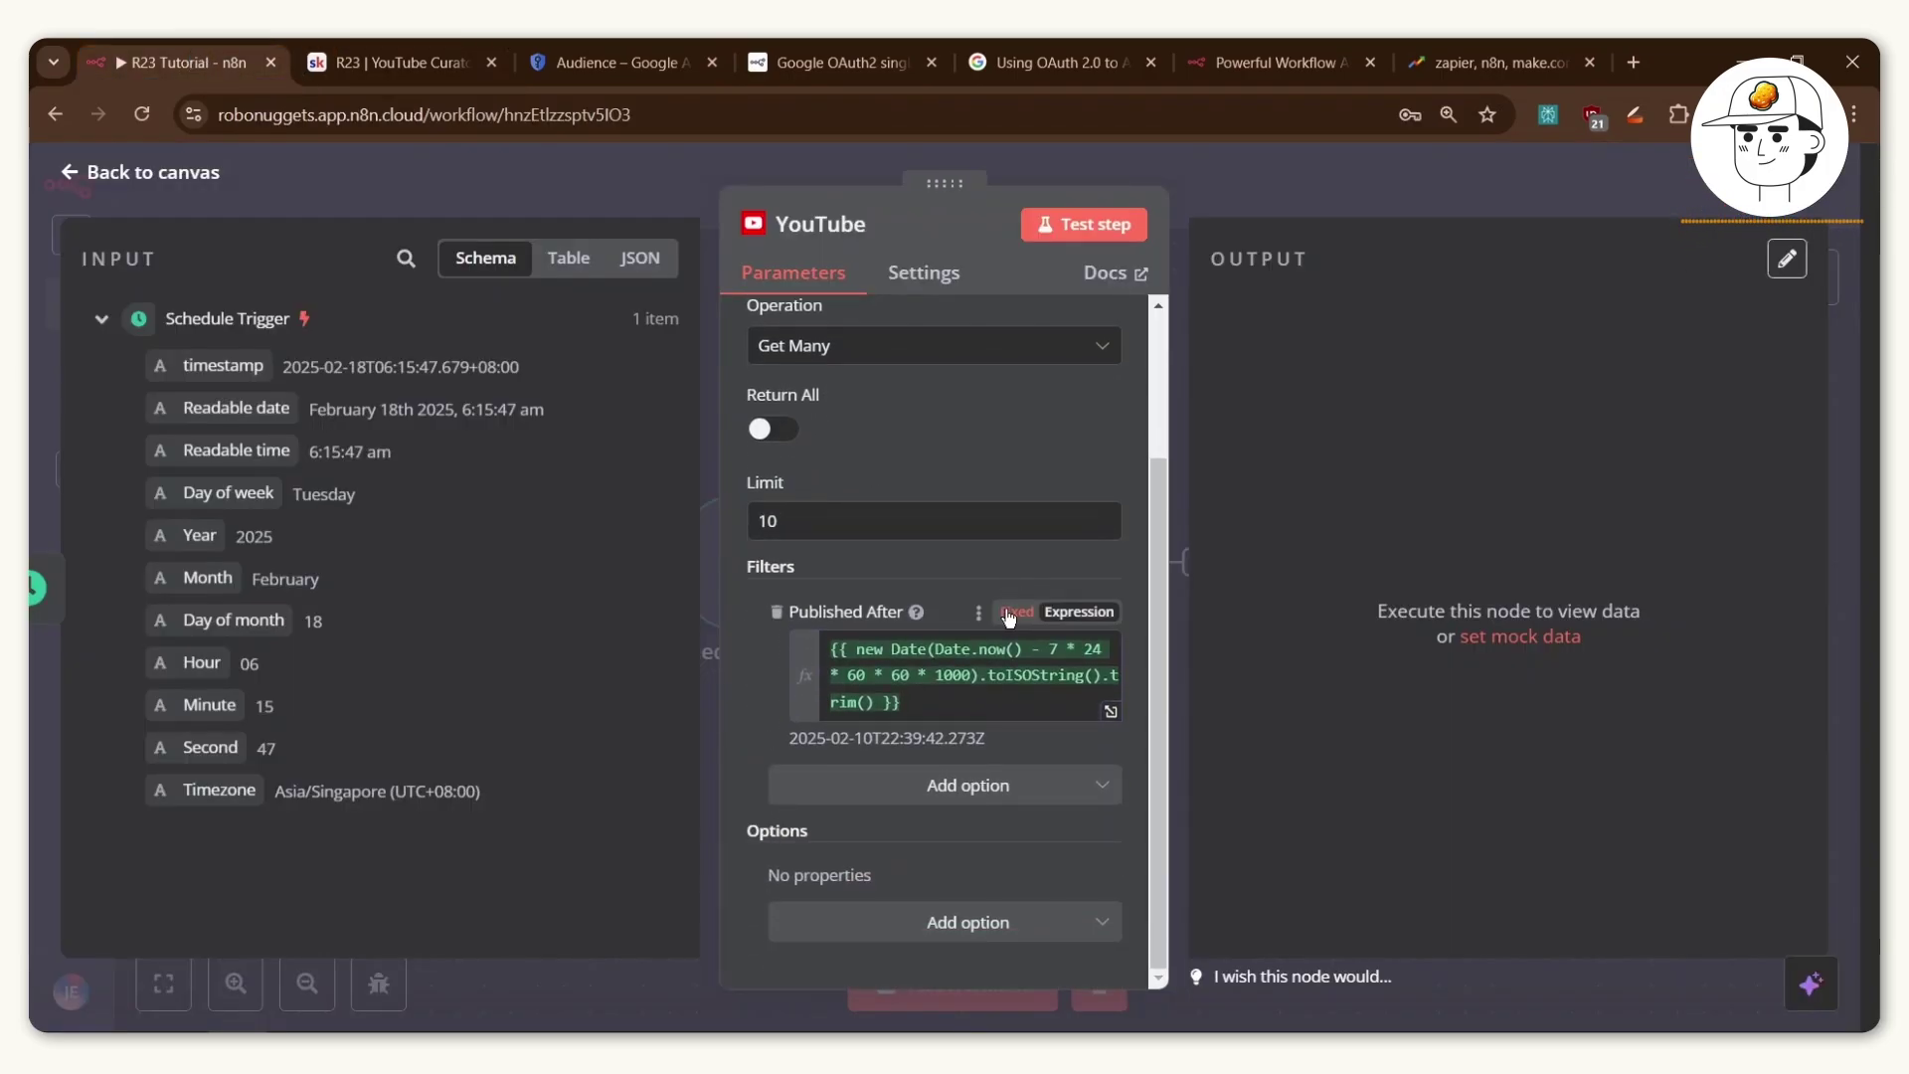
{"action": "left_click_drag", "start_coordinate": [999, 742], "coordinate": [769, 739]}
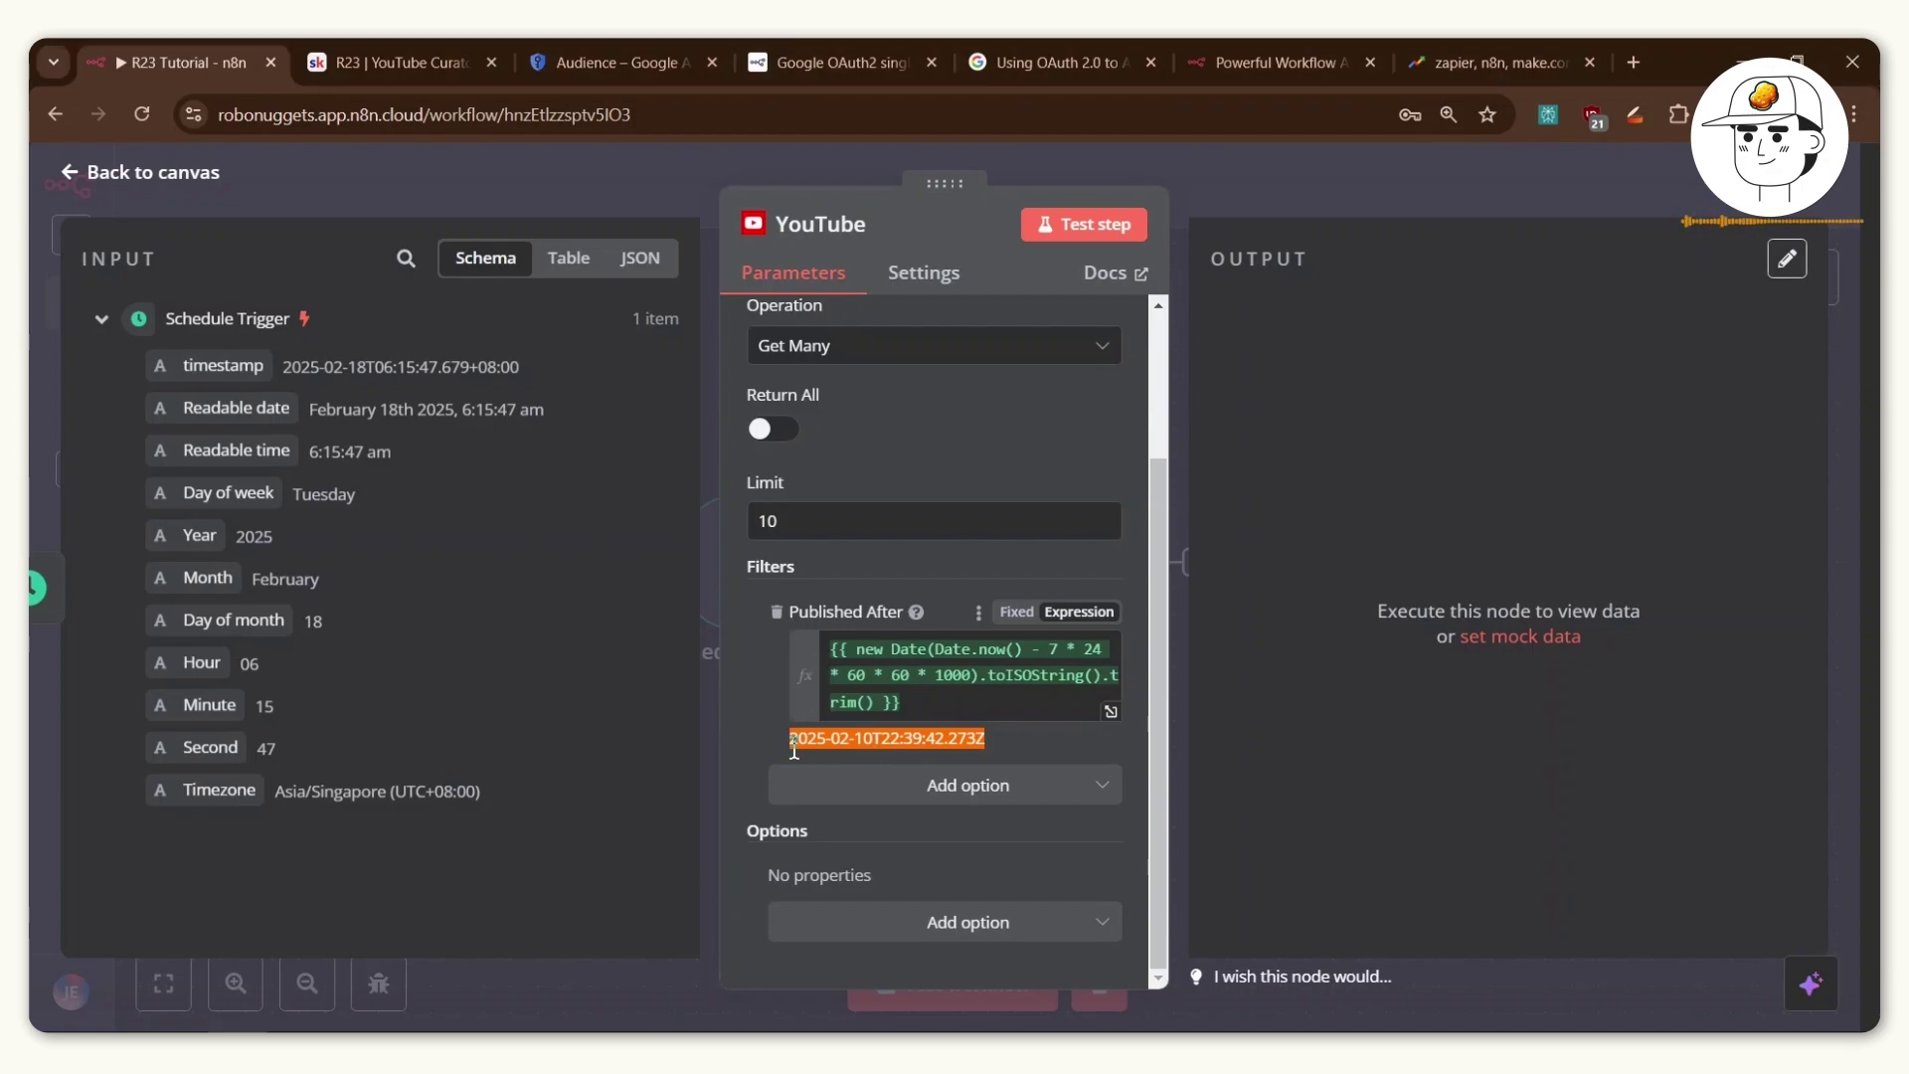
Add a Query filter with the value n8n to the YouTube node.
{"action": "left_click", "coordinate": [966, 784]}
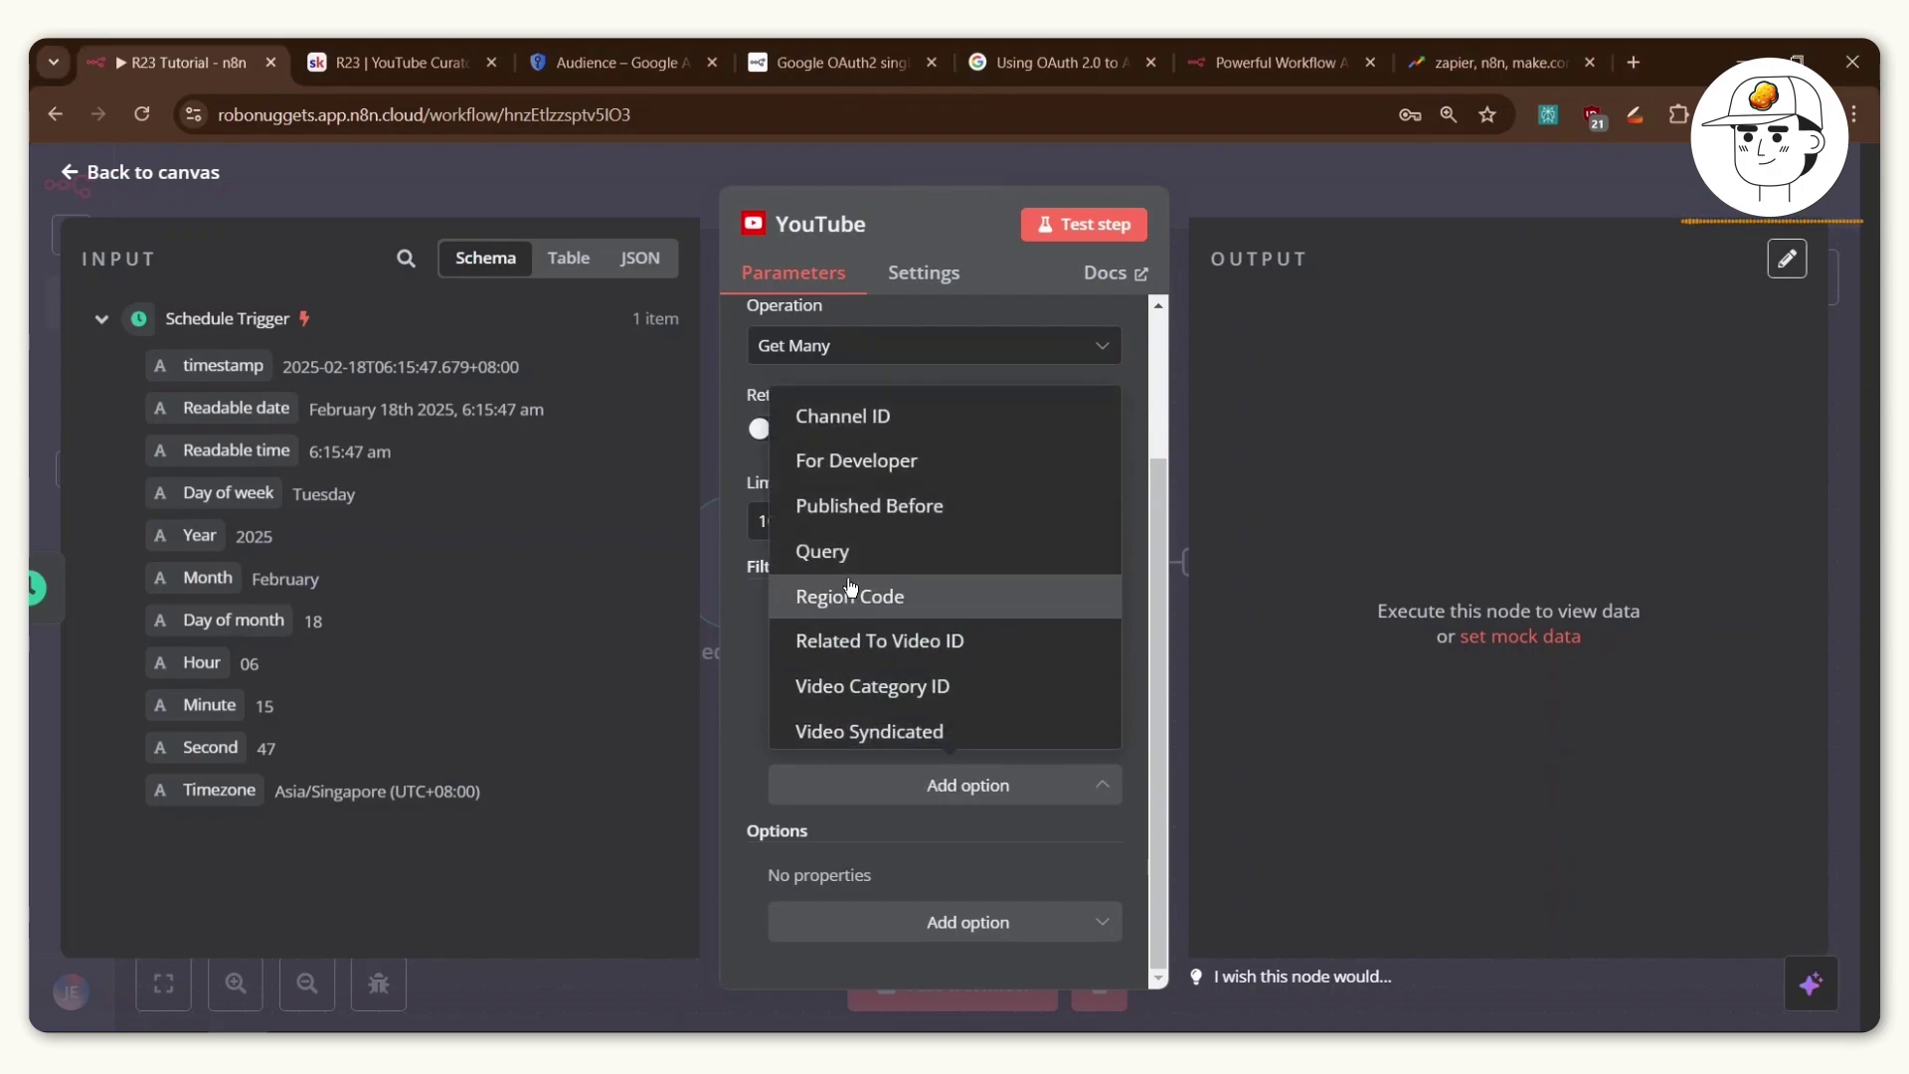
{"action": "left_click", "coordinate": [833, 553]}
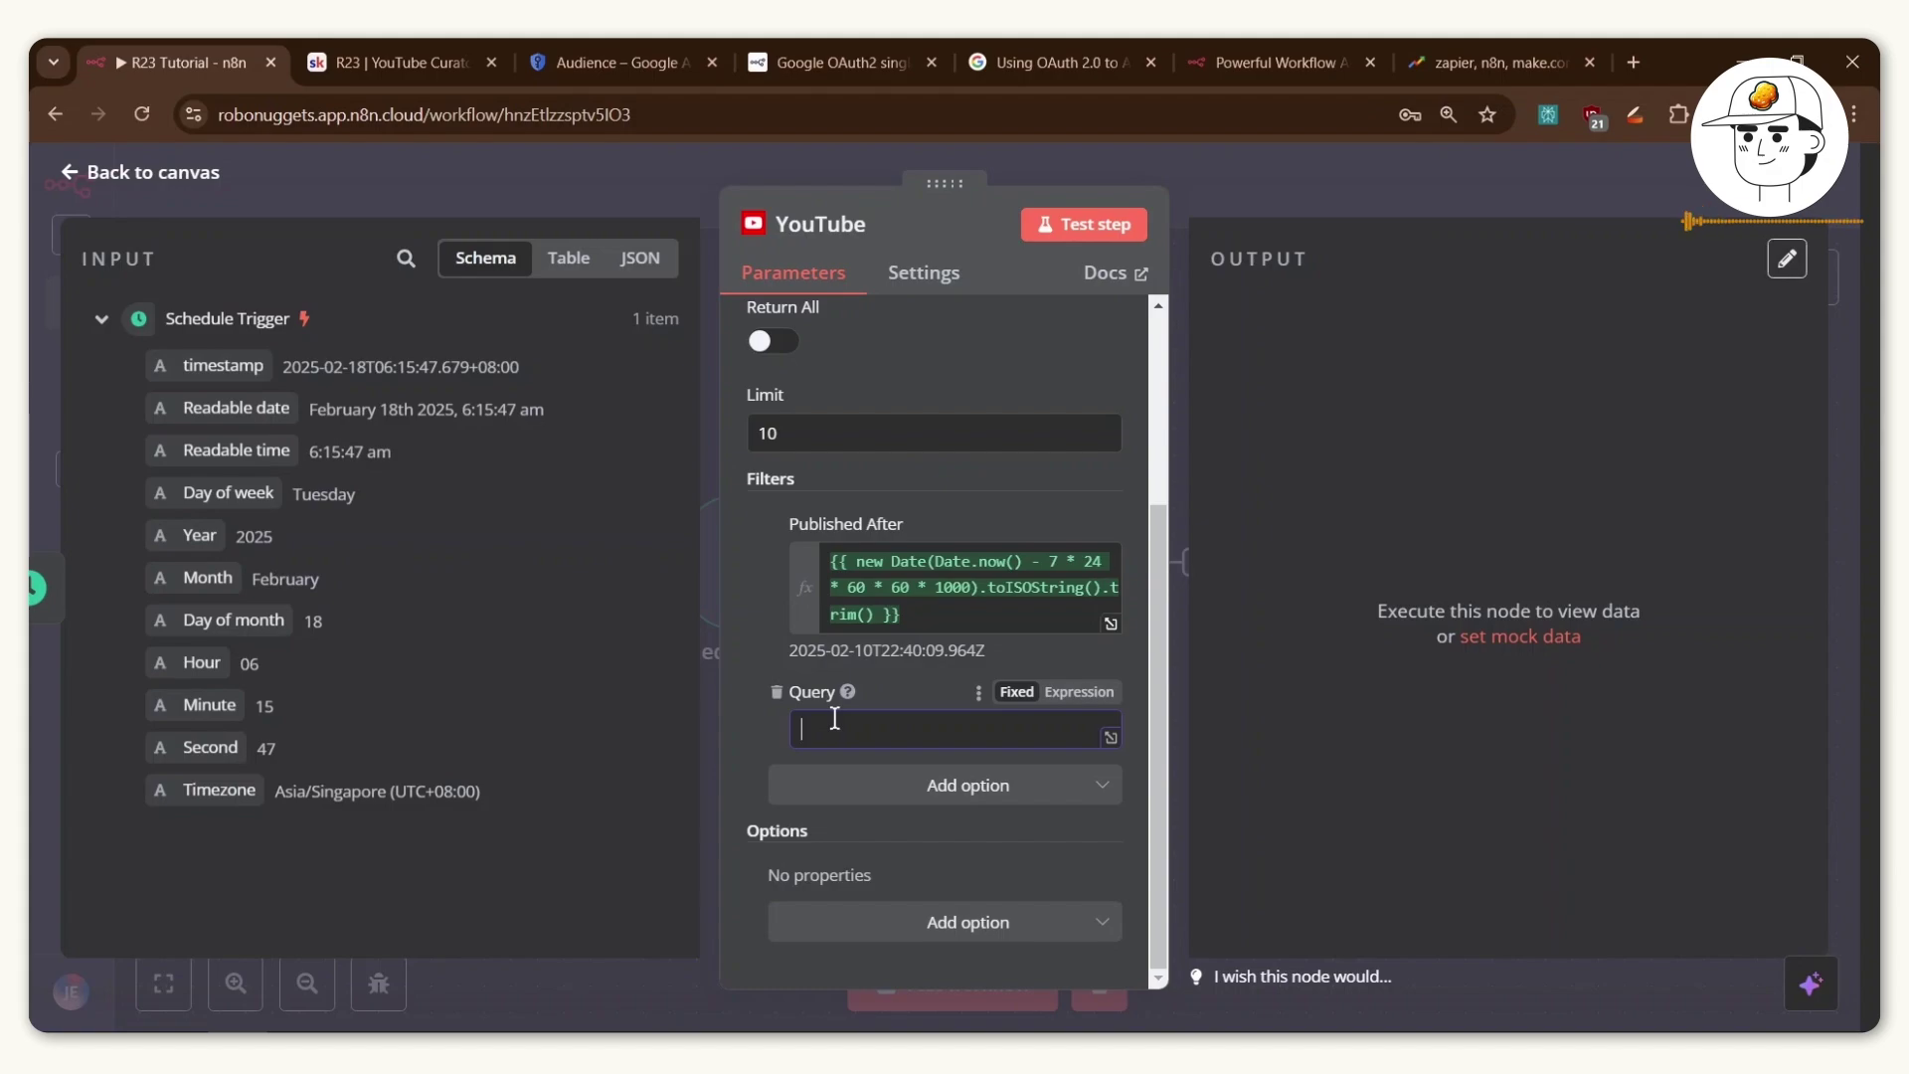
{"action": "type", "text": "n8n"}
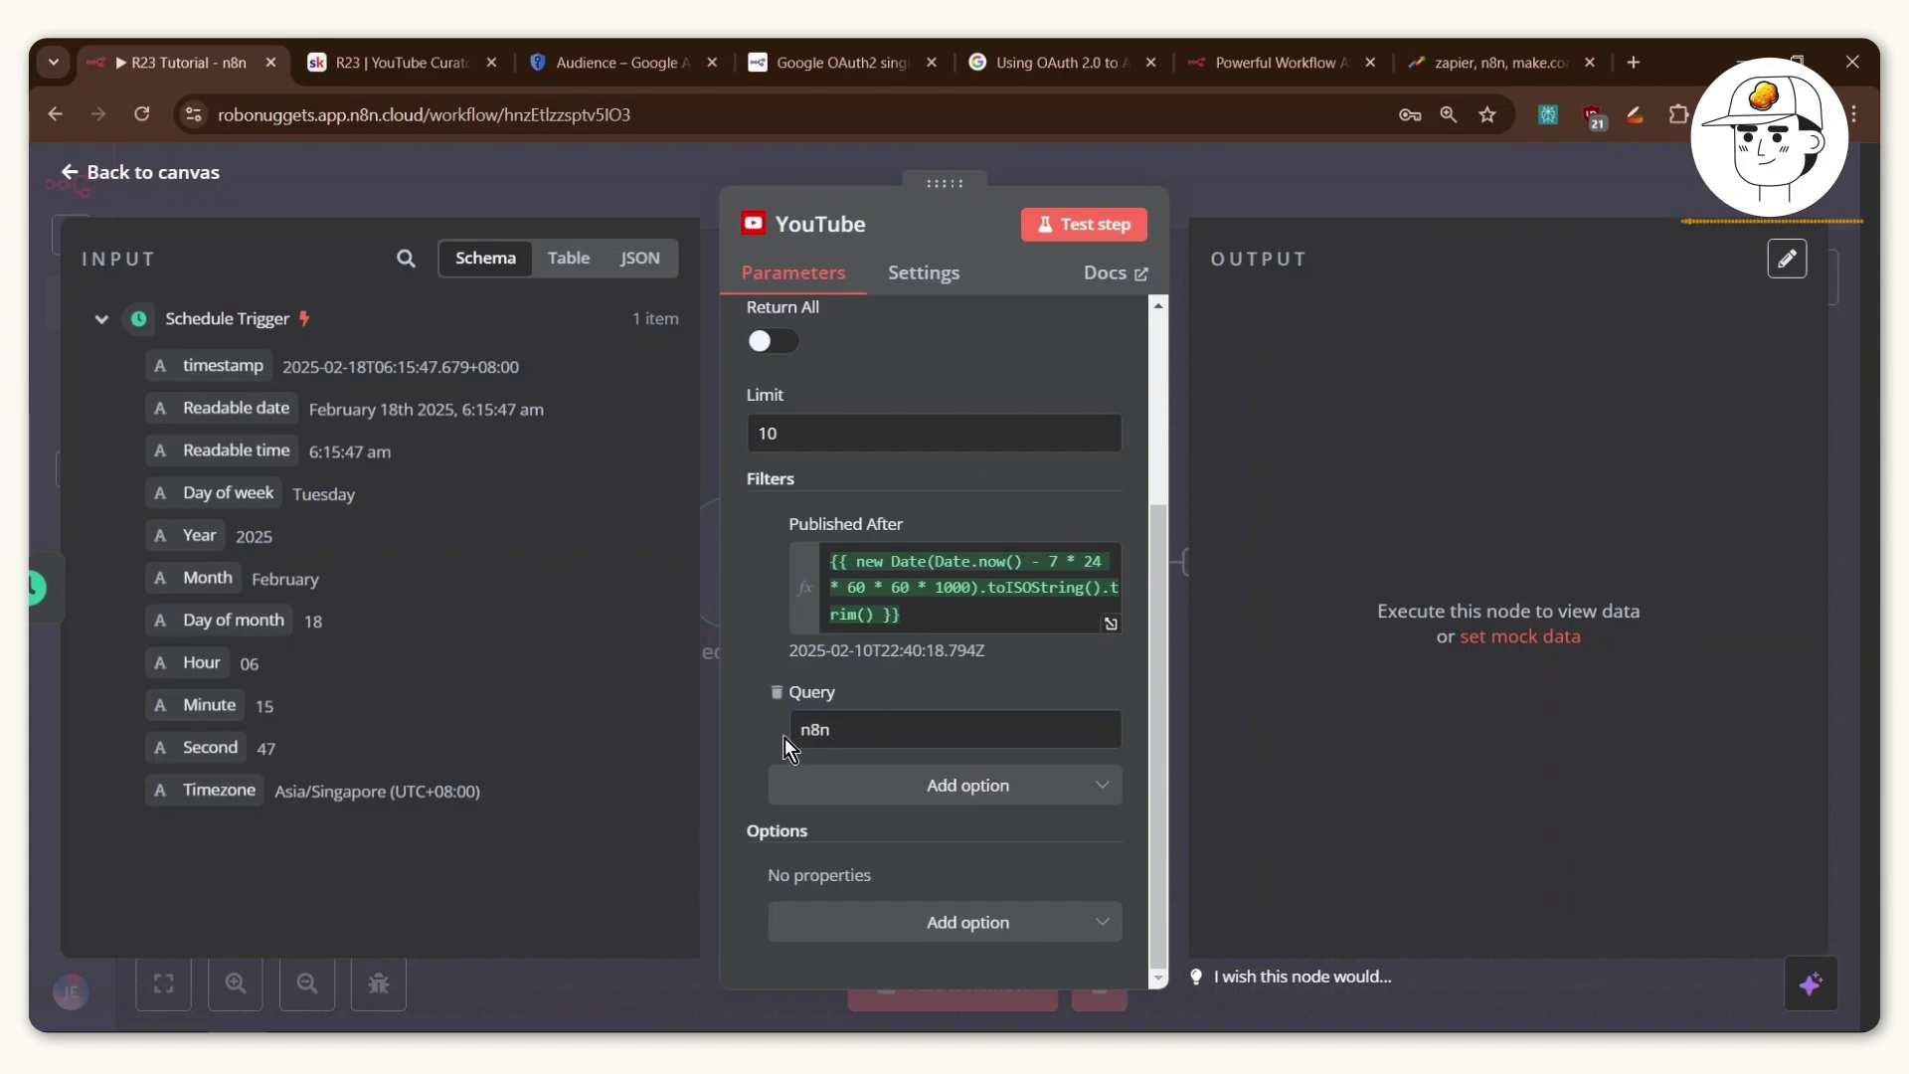
Try dog videos as the Query filter's value and restore n8n.
{"action": "double_click", "coordinate": [886, 730]}
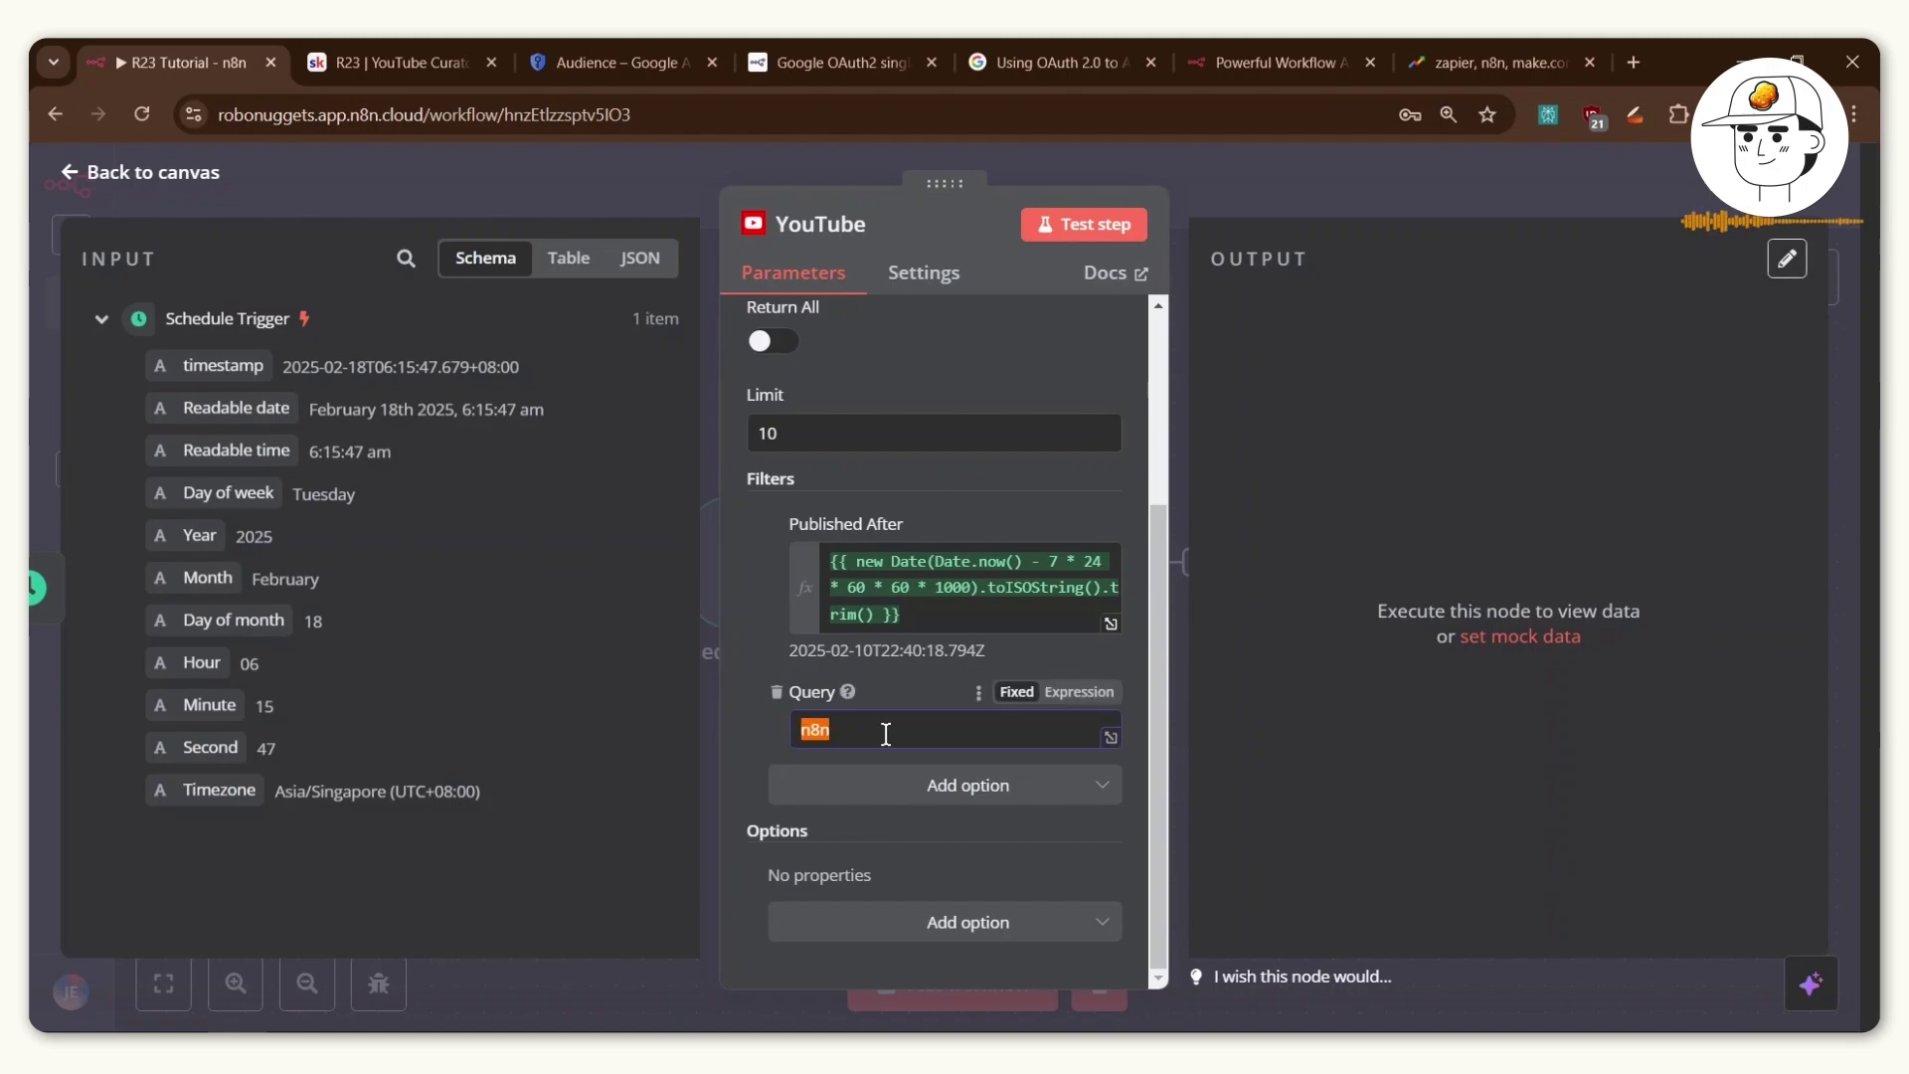
{"action": "type", "text": "dog video"}
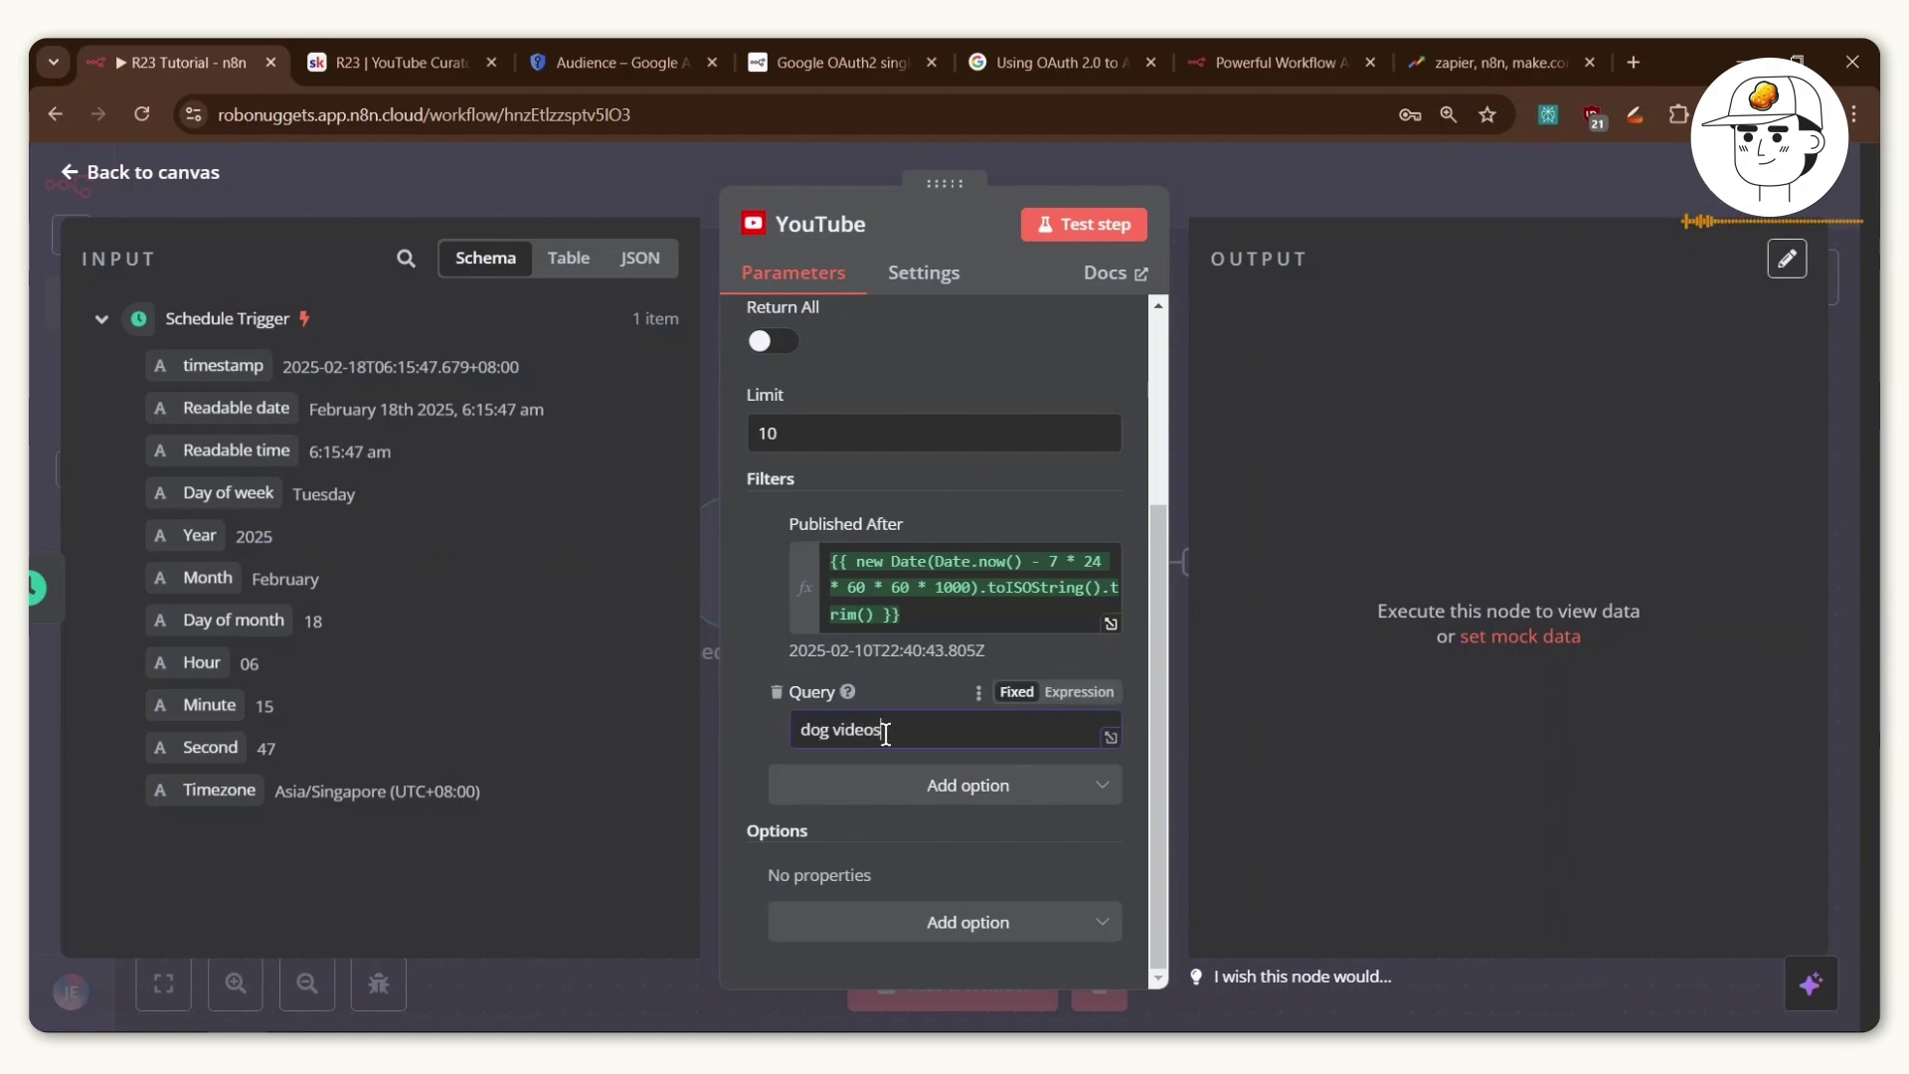
{"action": "type", "text": "s"}
{"action": "key", "text": "ctrl+a"}
{"action": "type", "text": "n8n"}
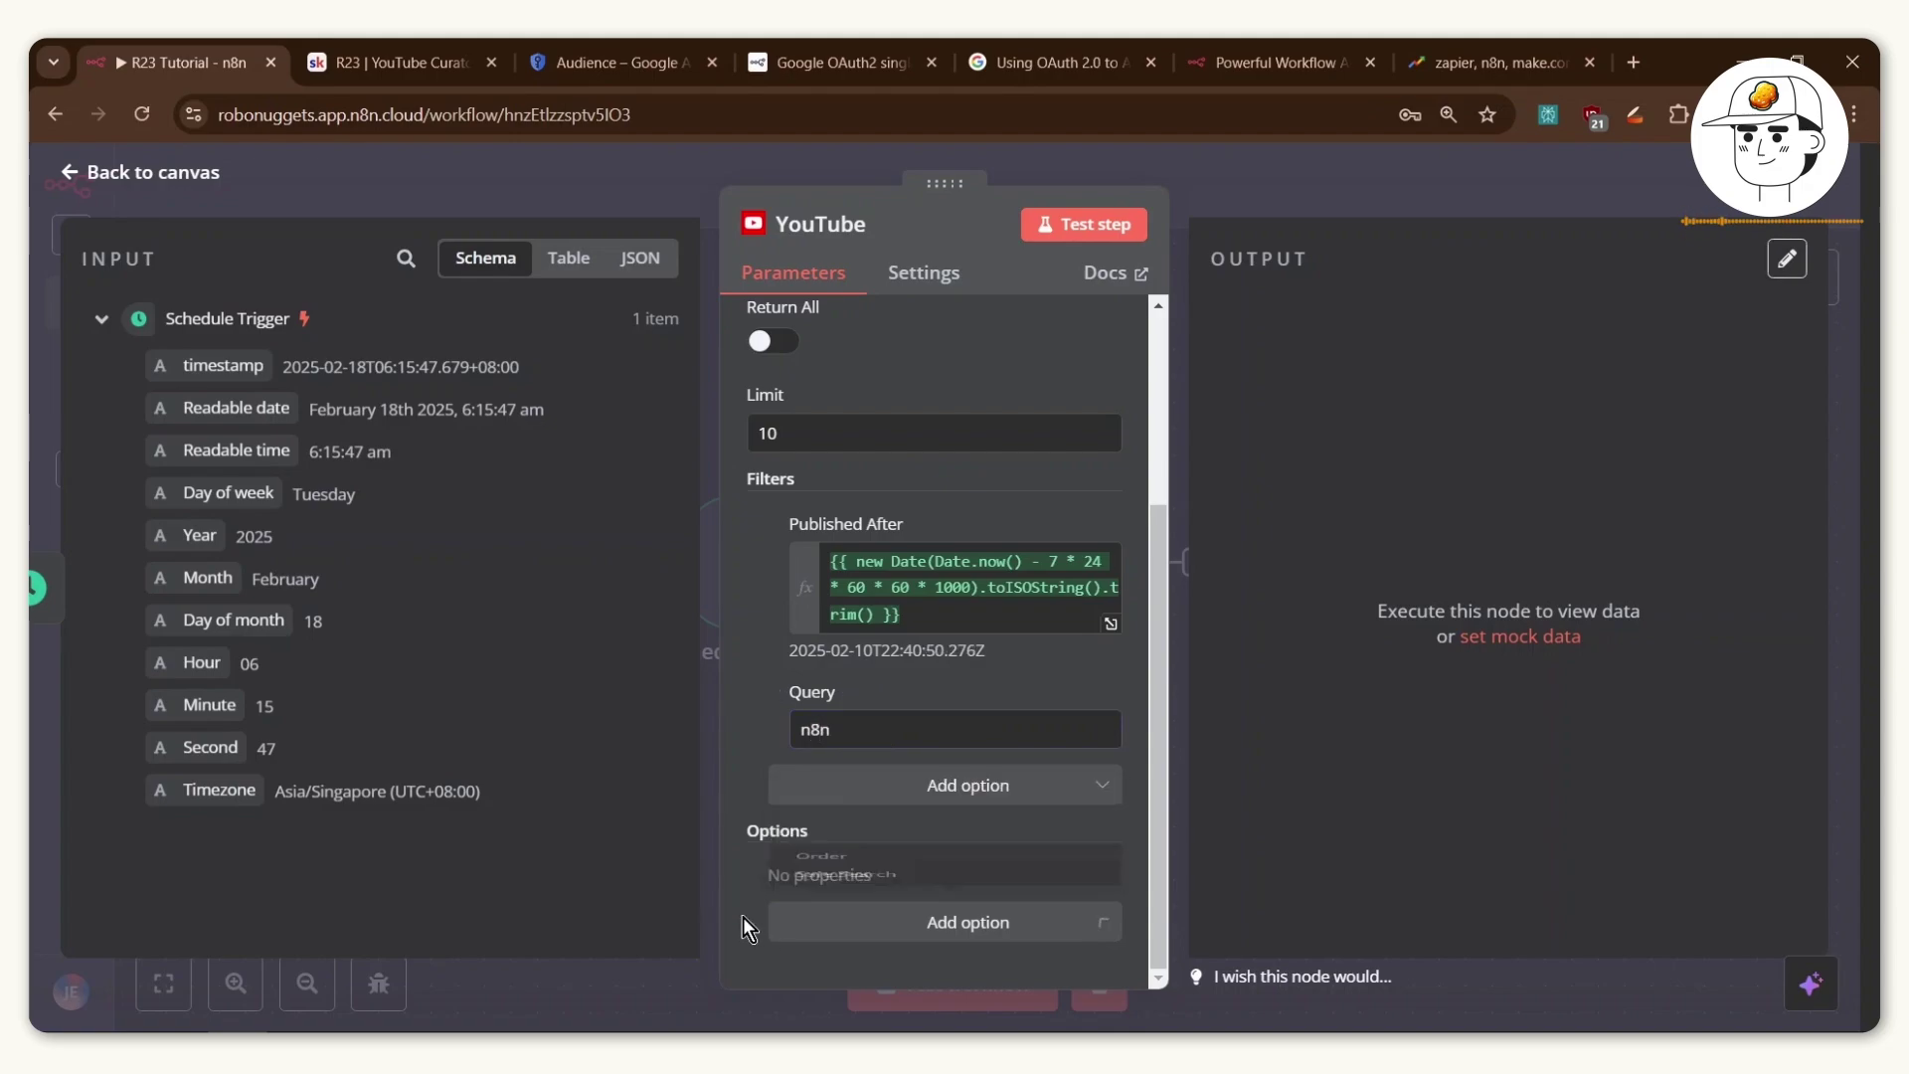
Add the Order option with Relevance and the Safe Search option with Moderate to the YouTube node.
{"action": "left_click", "coordinate": [859, 925]}
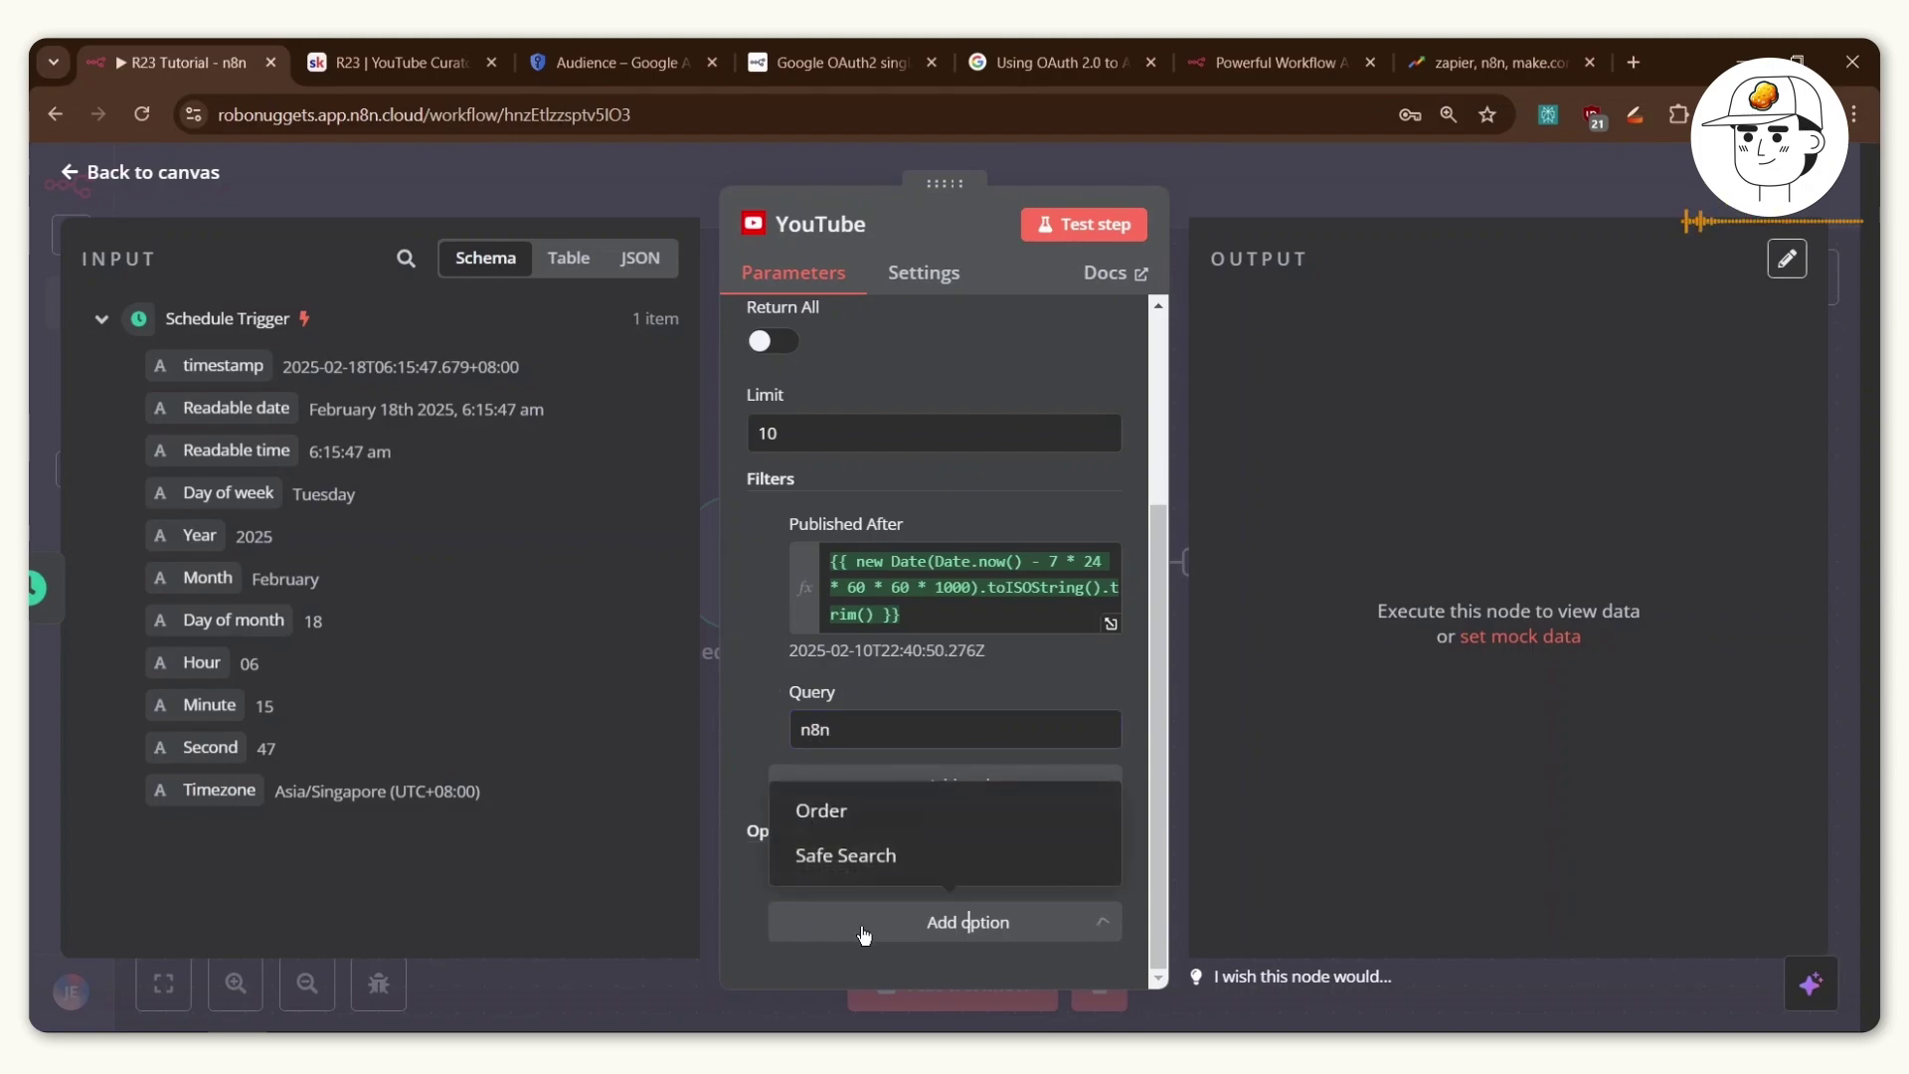
{"action": "left_click", "coordinate": [854, 820]}
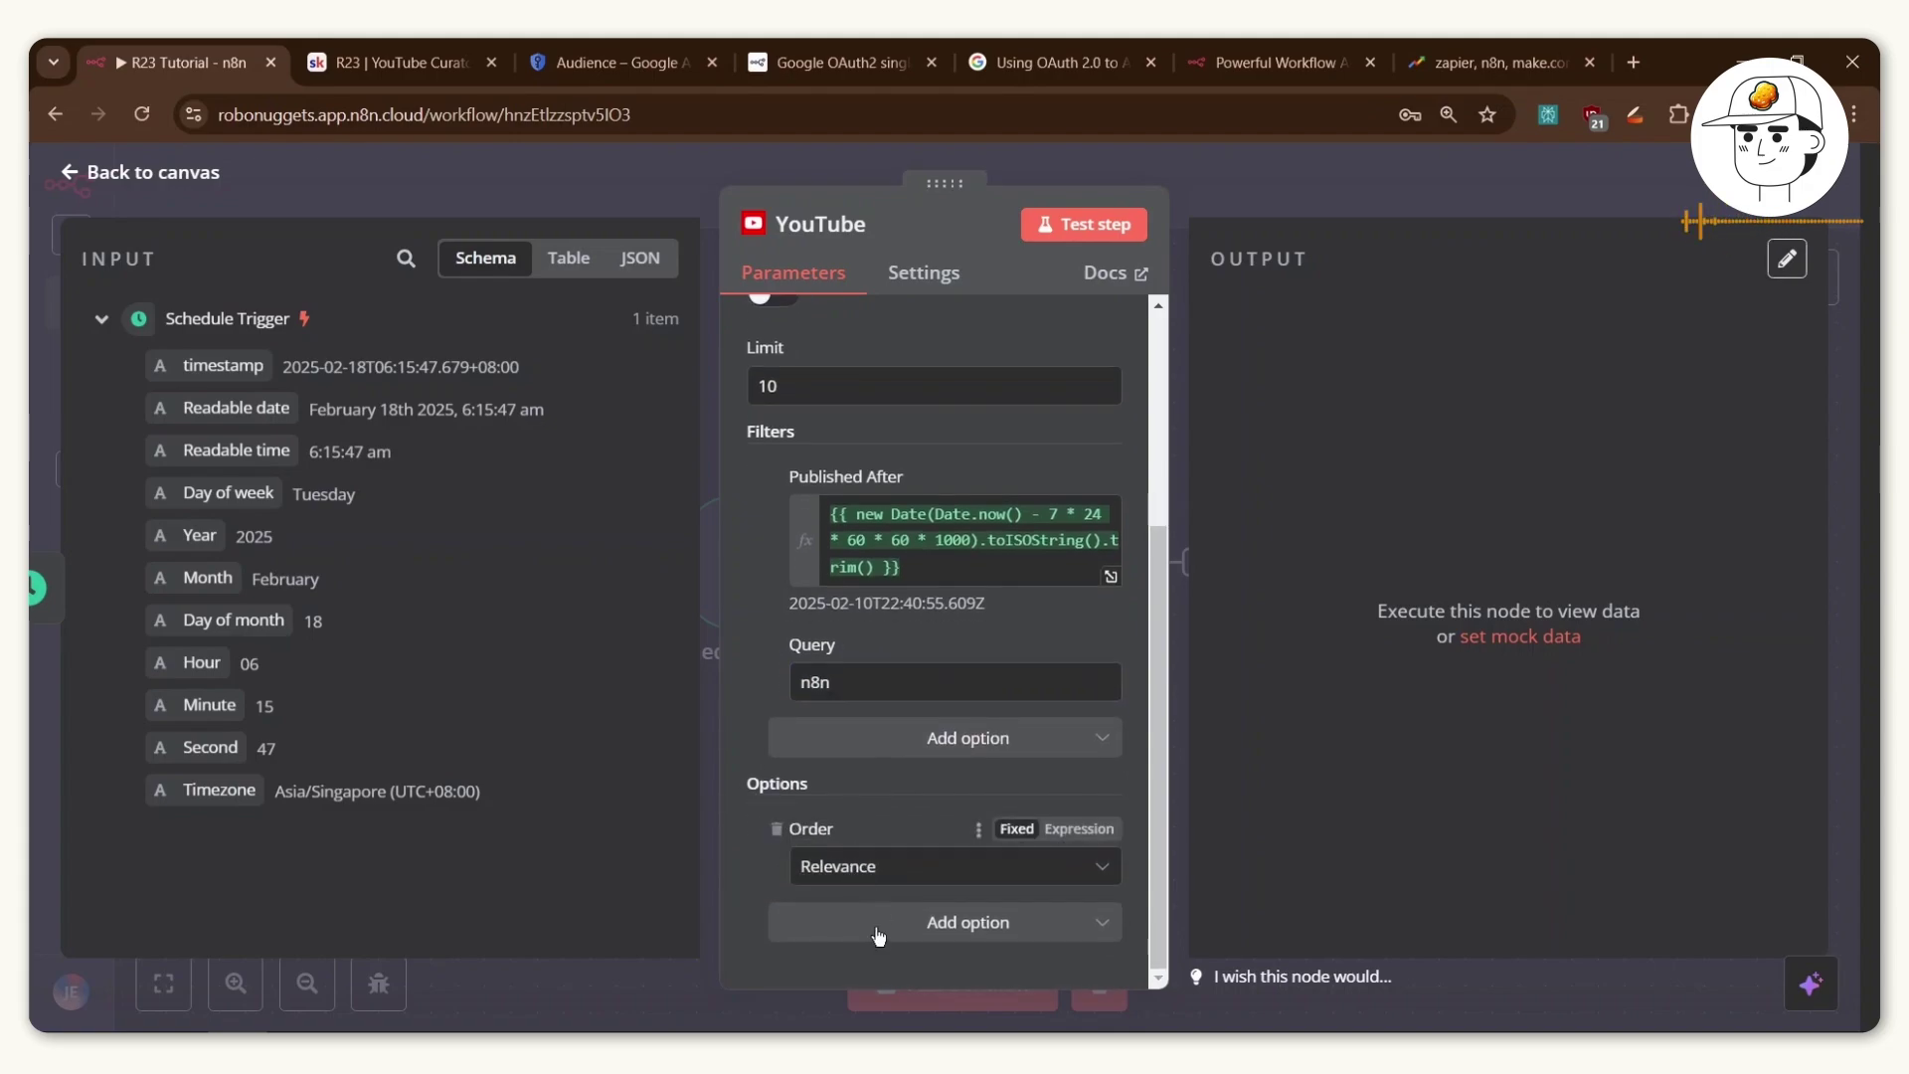
{"action": "left_click", "coordinate": [879, 933]}
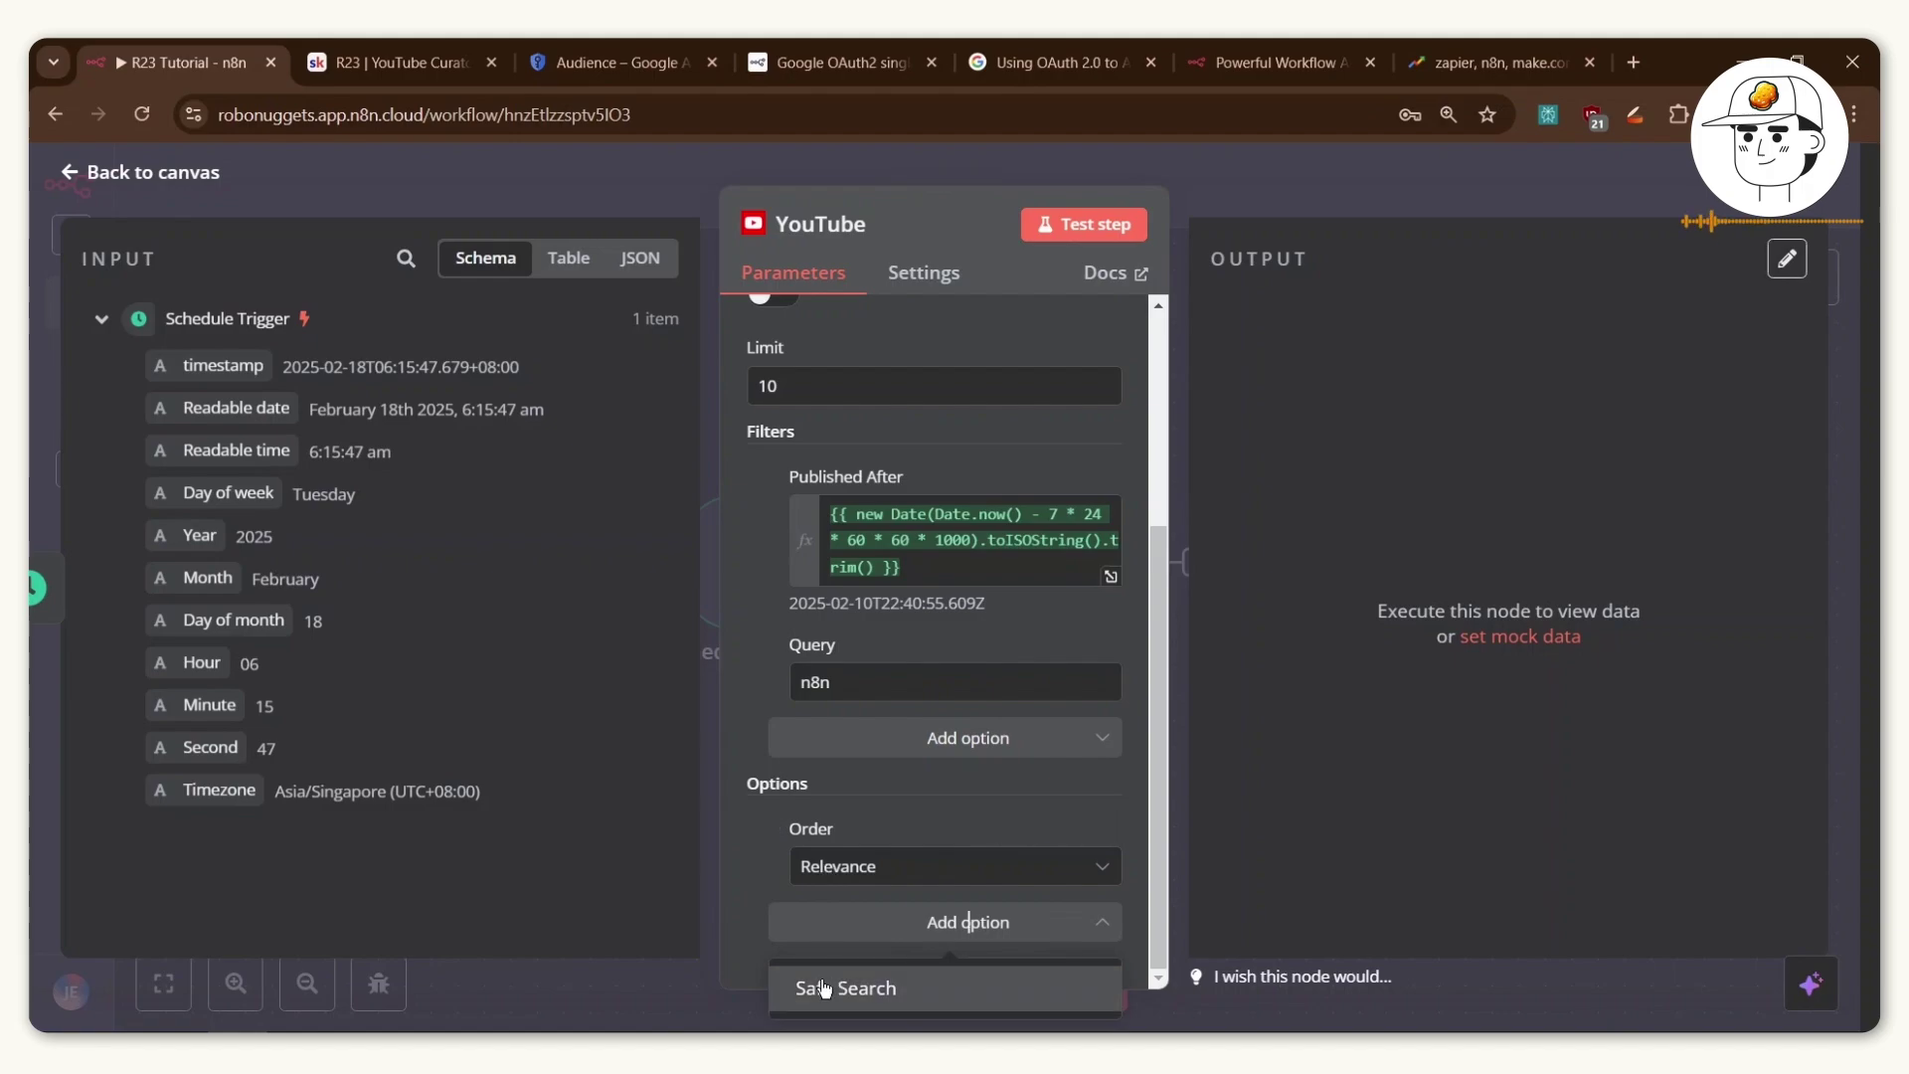
{"action": "left_click", "coordinate": [823, 987]}
{"action": "left_click", "coordinate": [865, 920]}
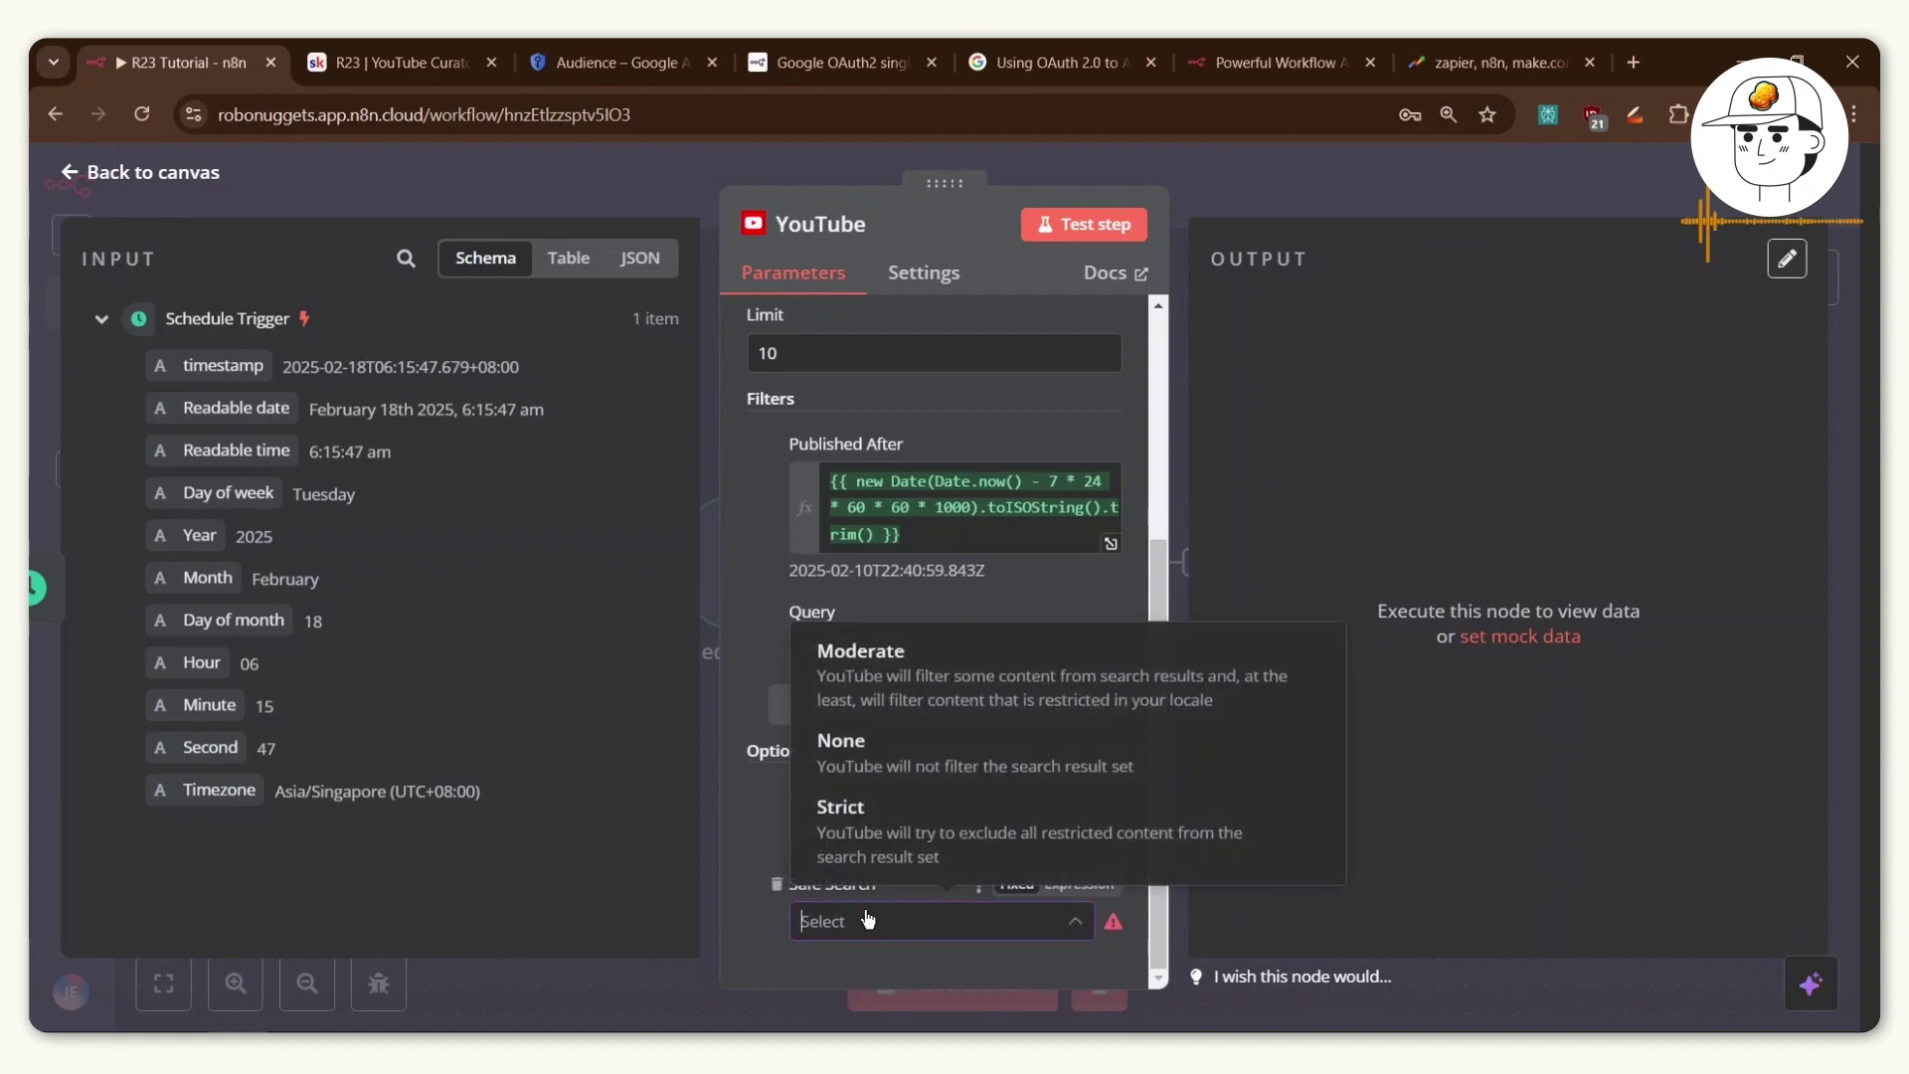
{"action": "left_click", "coordinate": [838, 688]}
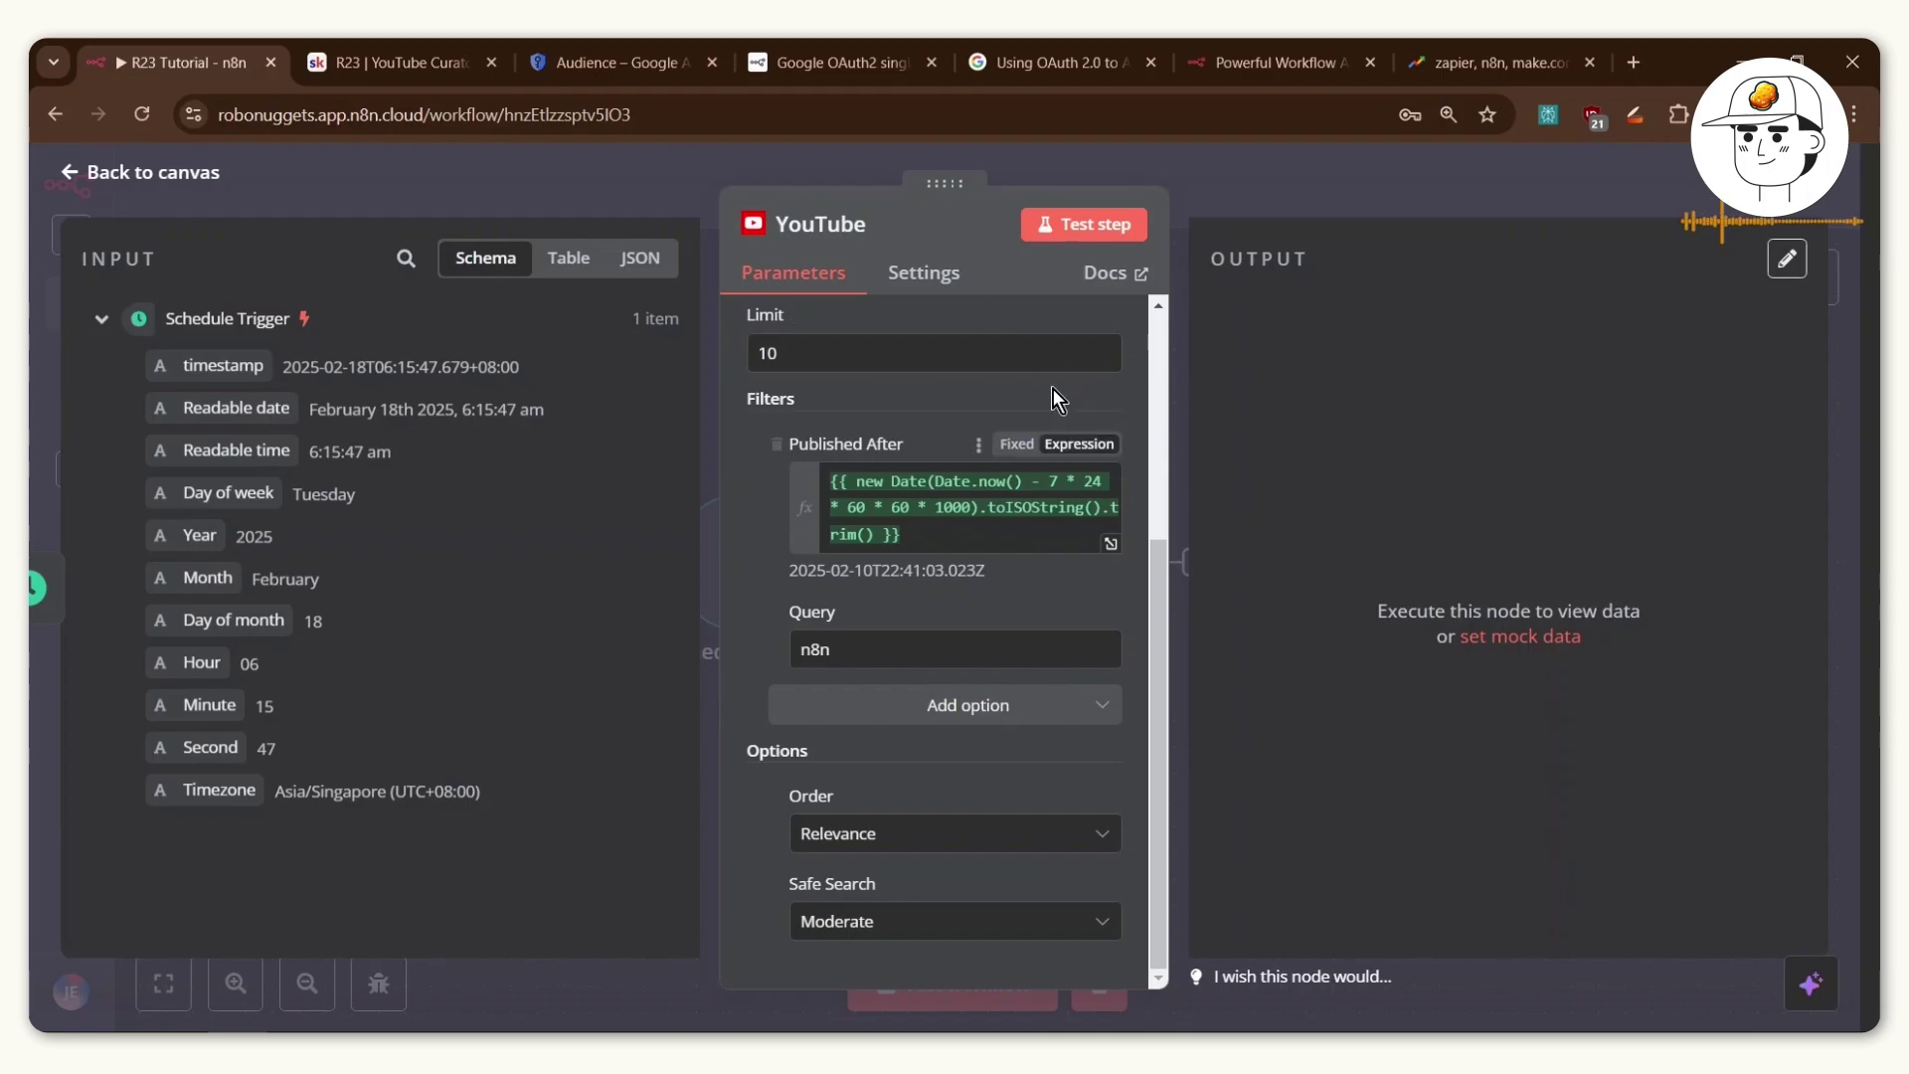
Test the YouTube node and examine the output's limit notice and the first video's snippet details.
{"action": "scroll", "coordinate": [1131, 420], "scroll_direction": "up", "scroll_amount": 3}
{"action": "scroll", "coordinate": [1130, 420], "scroll_direction": "down", "scroll_amount": 3}
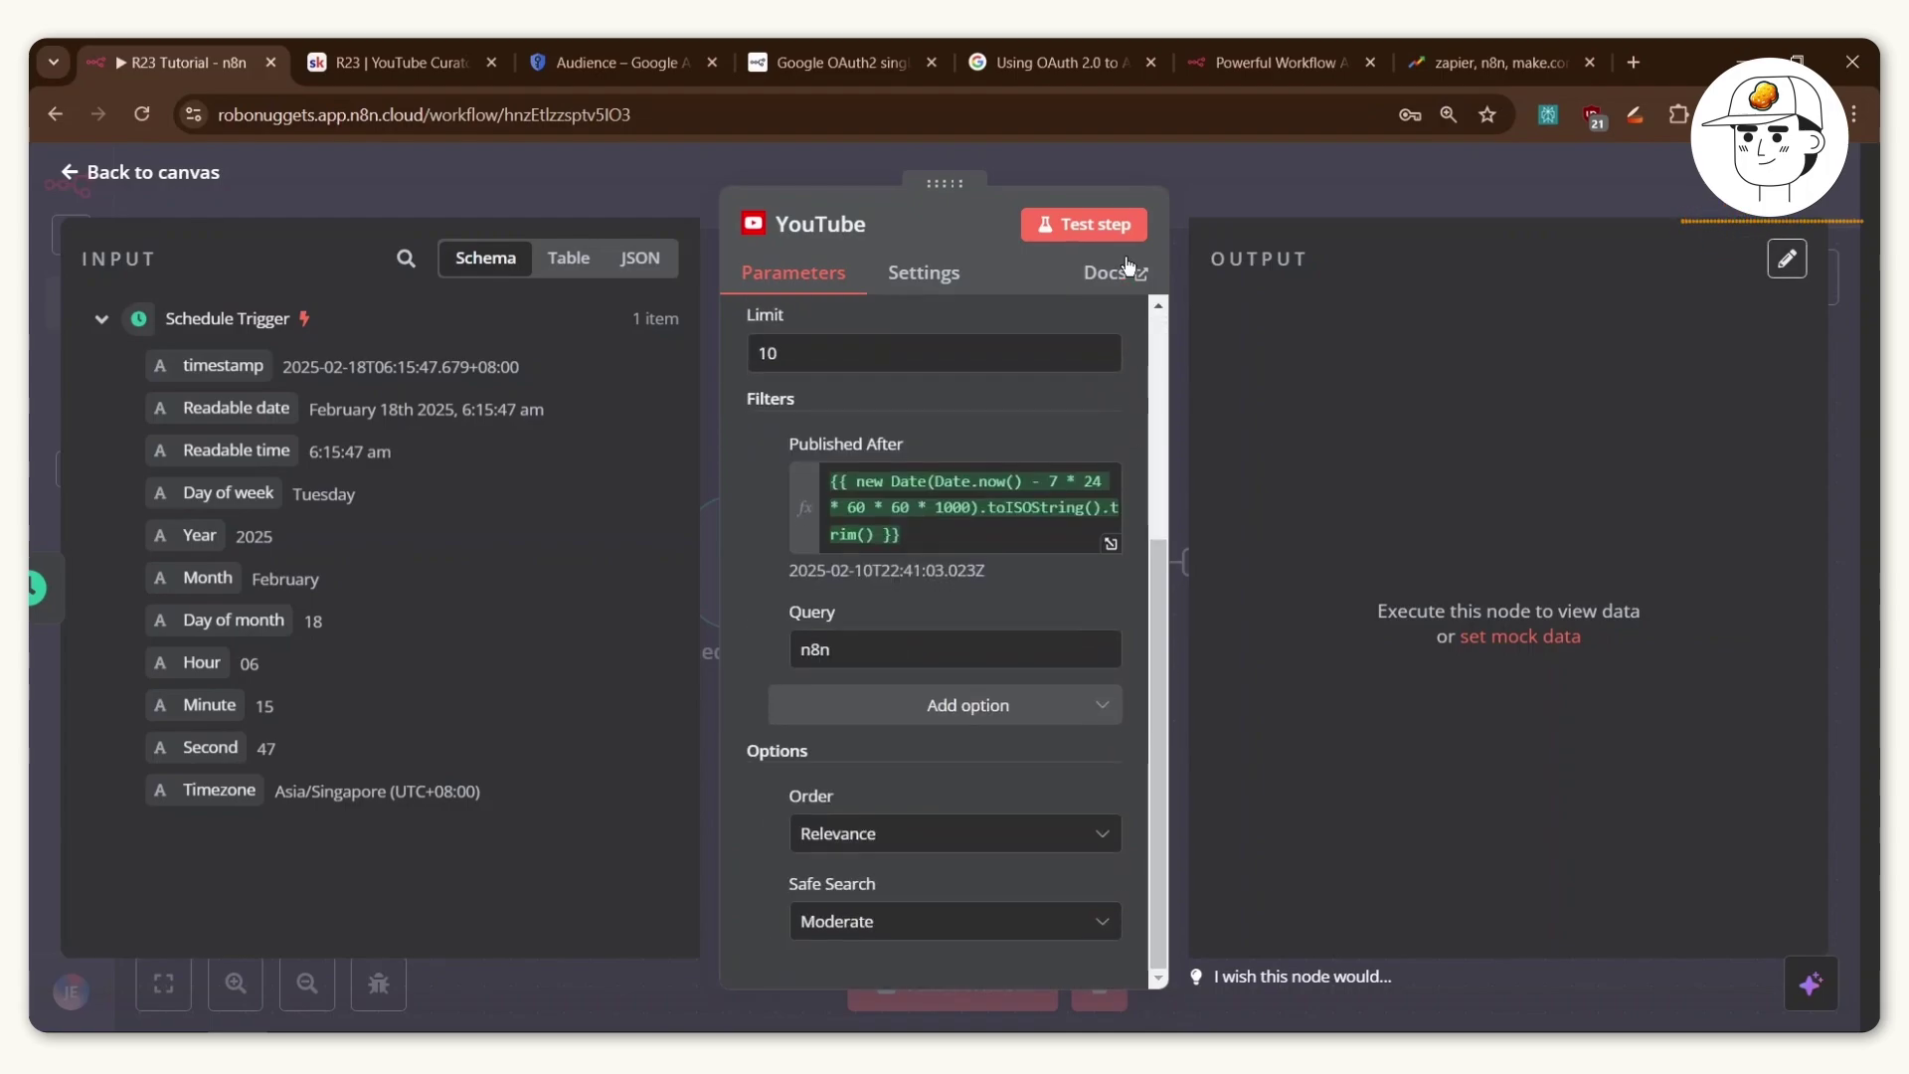
{"action": "left_click", "coordinate": [1055, 231]}
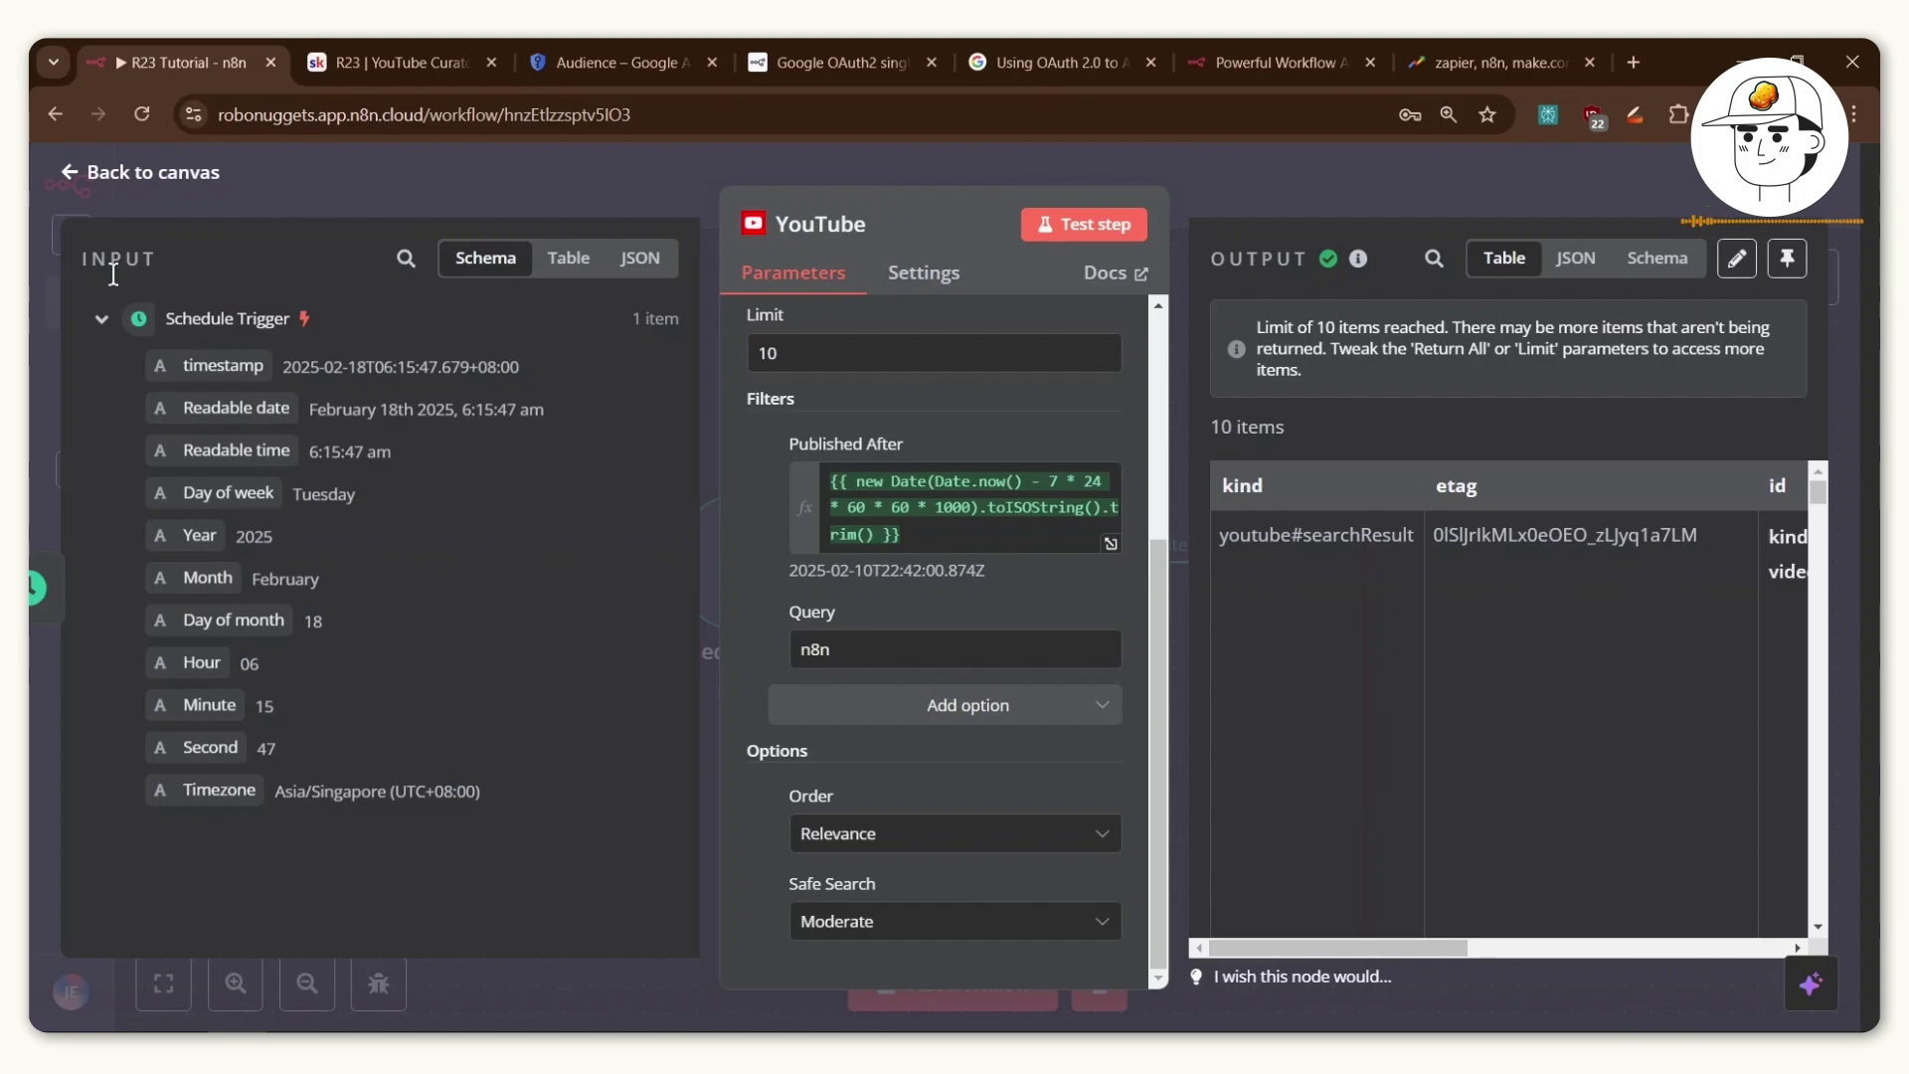
{"action": "left_click", "coordinate": [102, 319]}
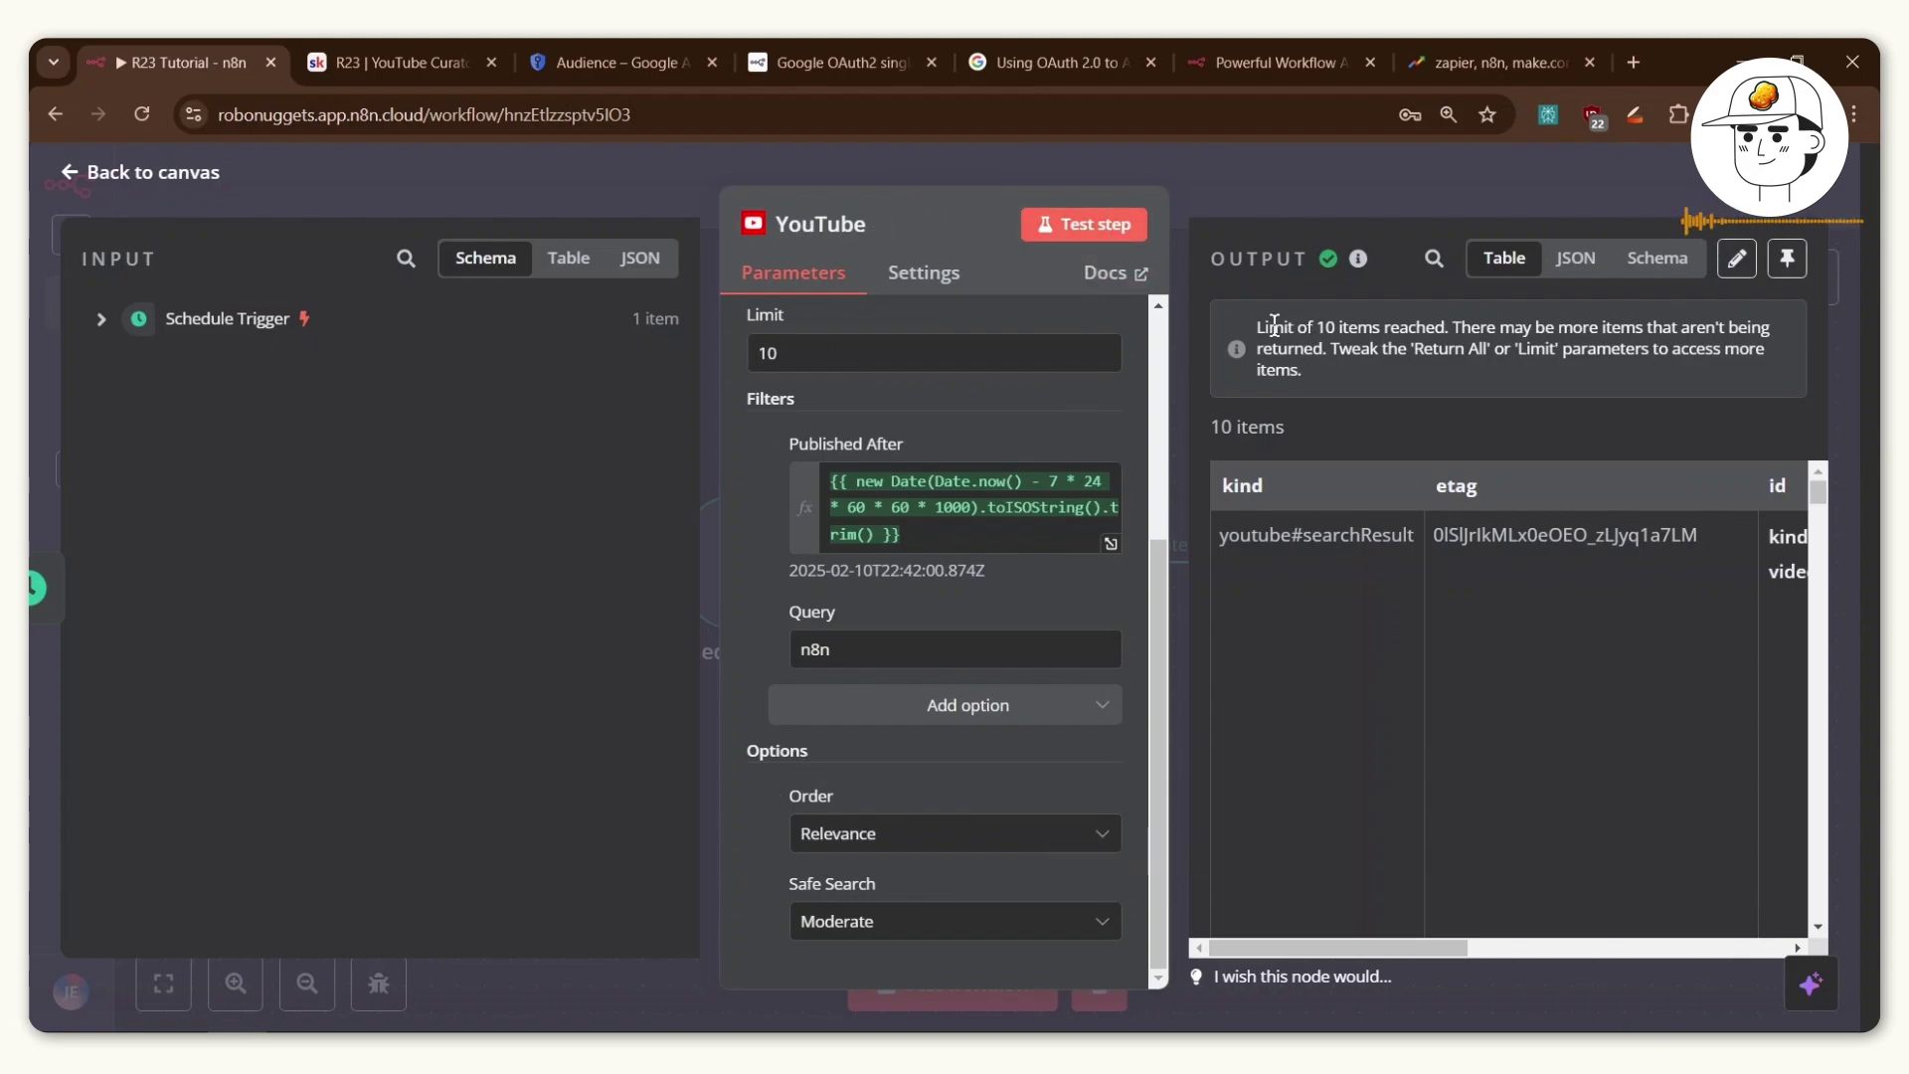
{"action": "left_click_drag", "start_coordinate": [1260, 325], "coordinate": [1320, 373]}
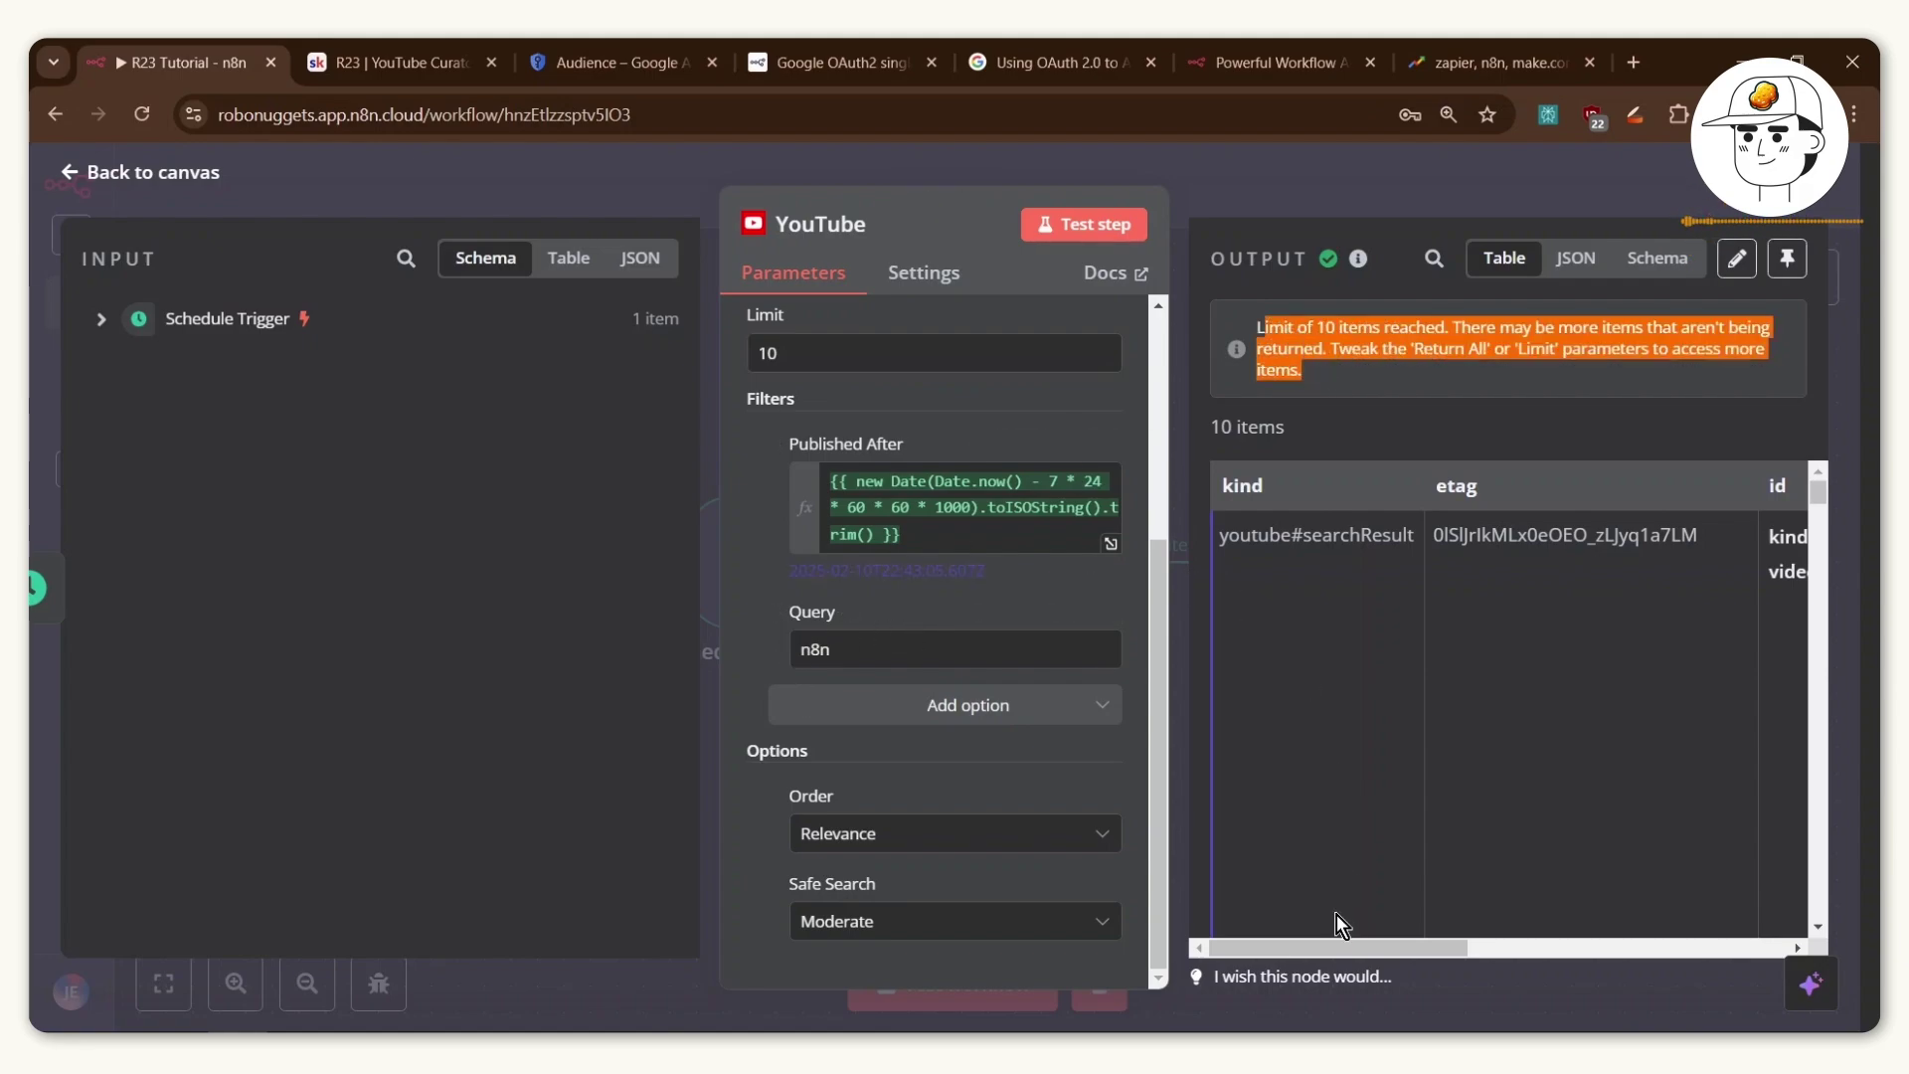
{"action": "left_click_drag", "start_coordinate": [1333, 941], "coordinate": [1652, 926]}
{"action": "left_click_drag", "start_coordinate": [1354, 535], "coordinate": [1645, 668]}
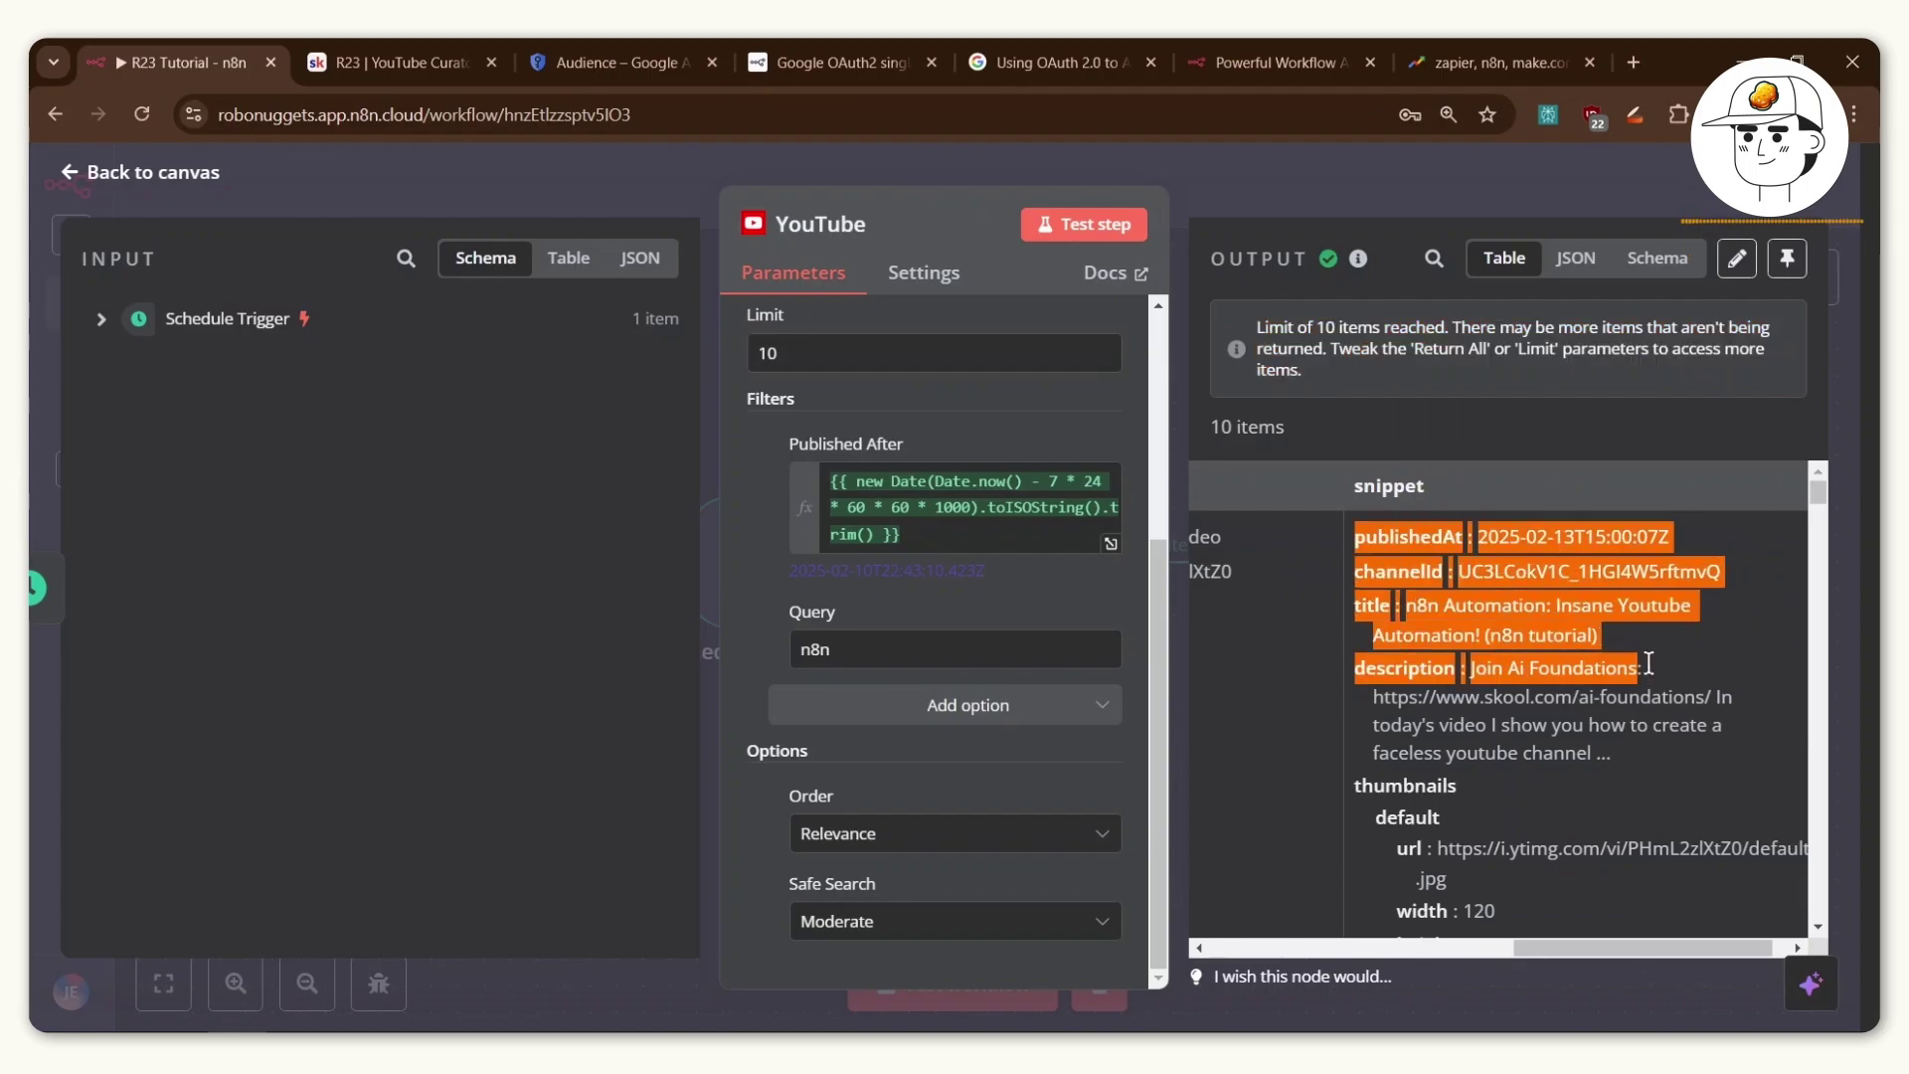
Examine the first video's title, description, thumbnails and remaining snippet fields in the YouTube output, and return to the canvas.
{"action": "left_click", "coordinate": [1666, 676]}
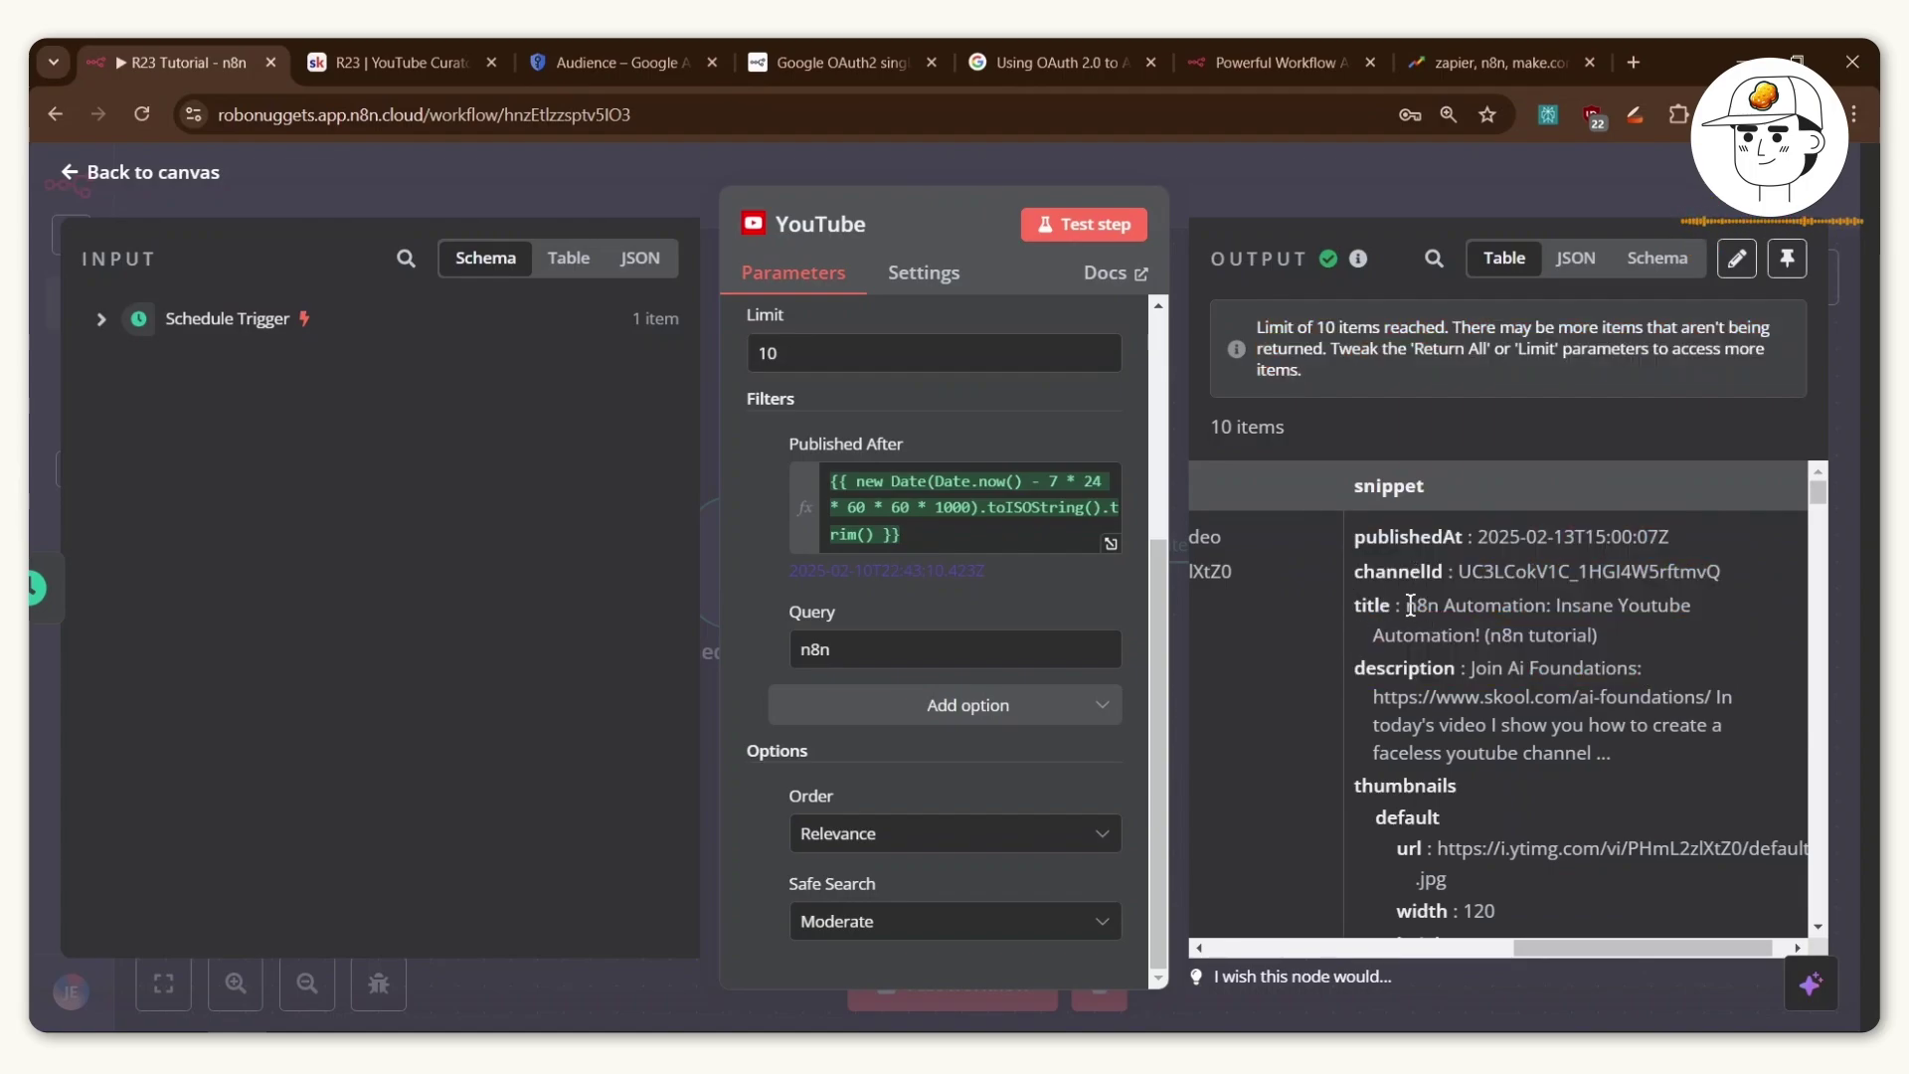
{"action": "left_click_drag", "start_coordinate": [1409, 605], "coordinate": [1600, 636]}
{"action": "scroll", "coordinate": [1596, 636], "scroll_direction": "down", "scroll_amount": 1}
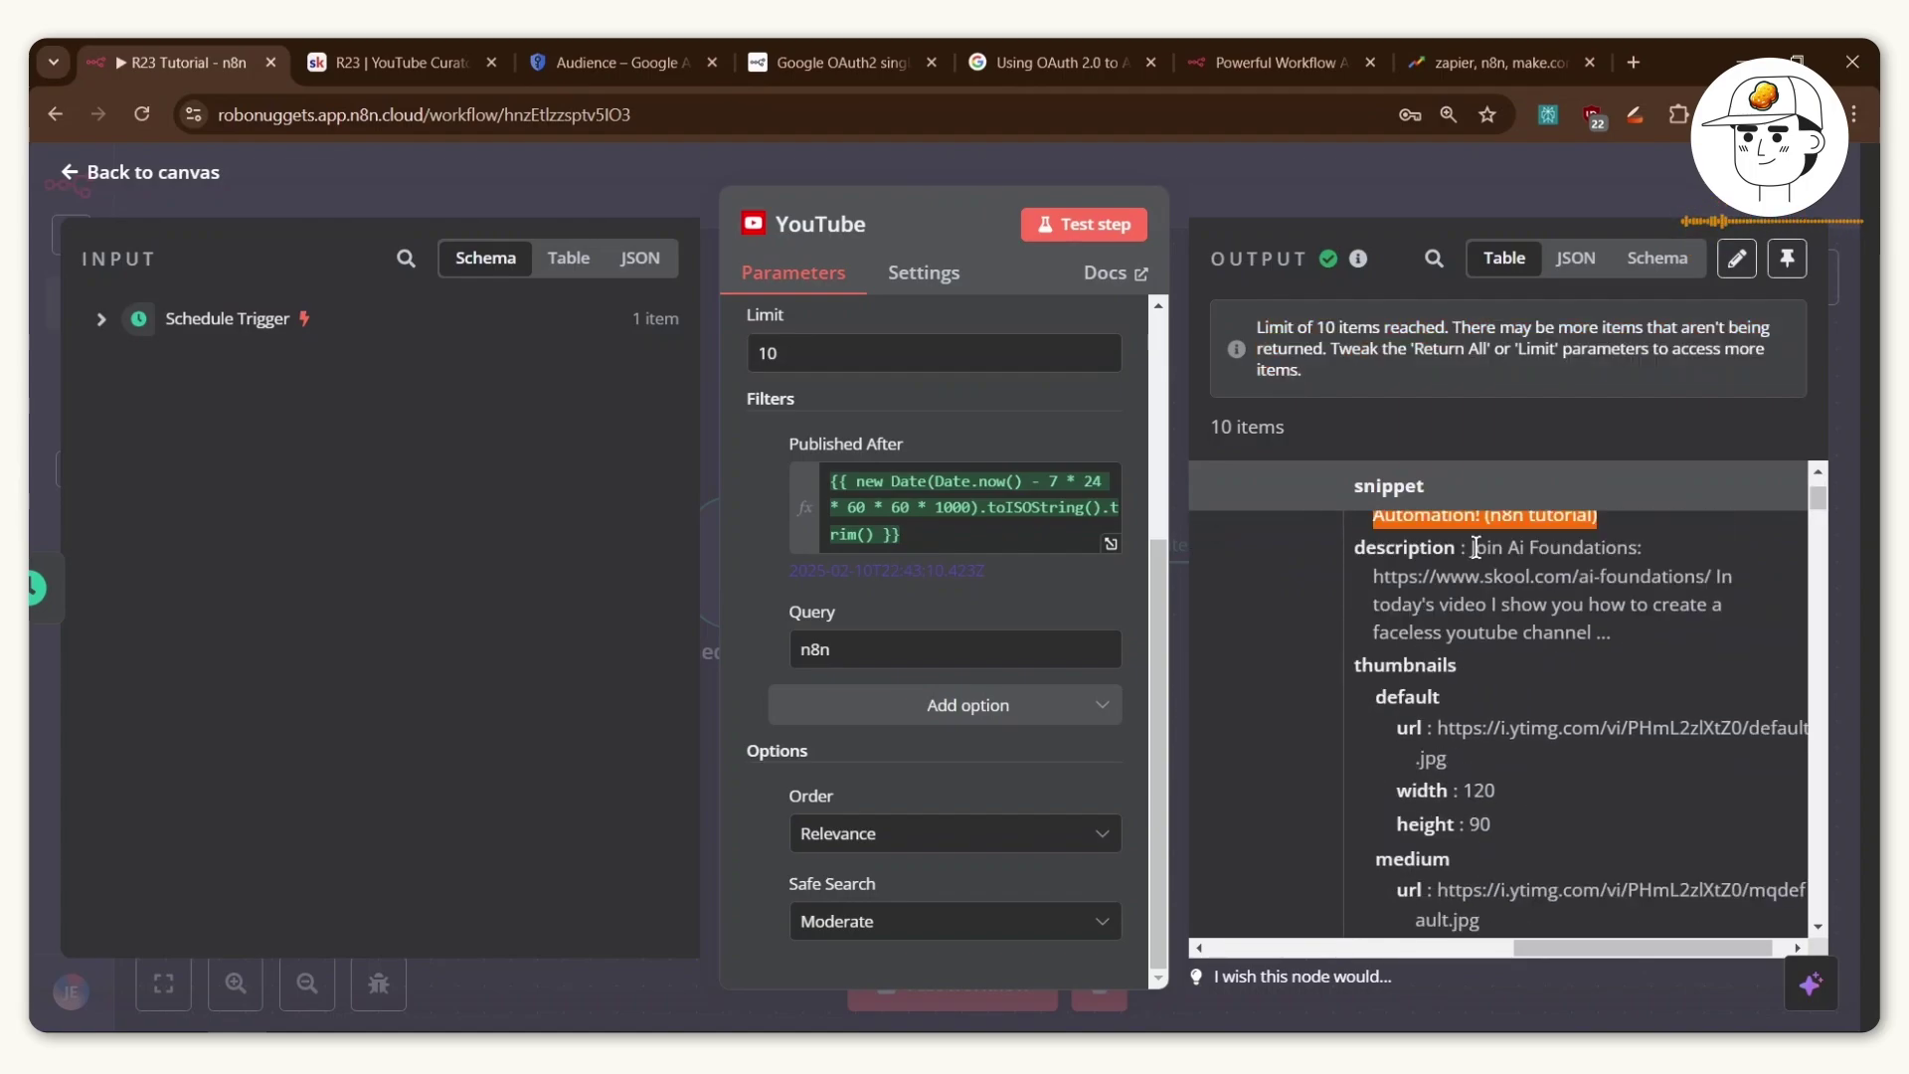
{"action": "left_click_drag", "start_coordinate": [1471, 547], "coordinate": [1641, 631]}
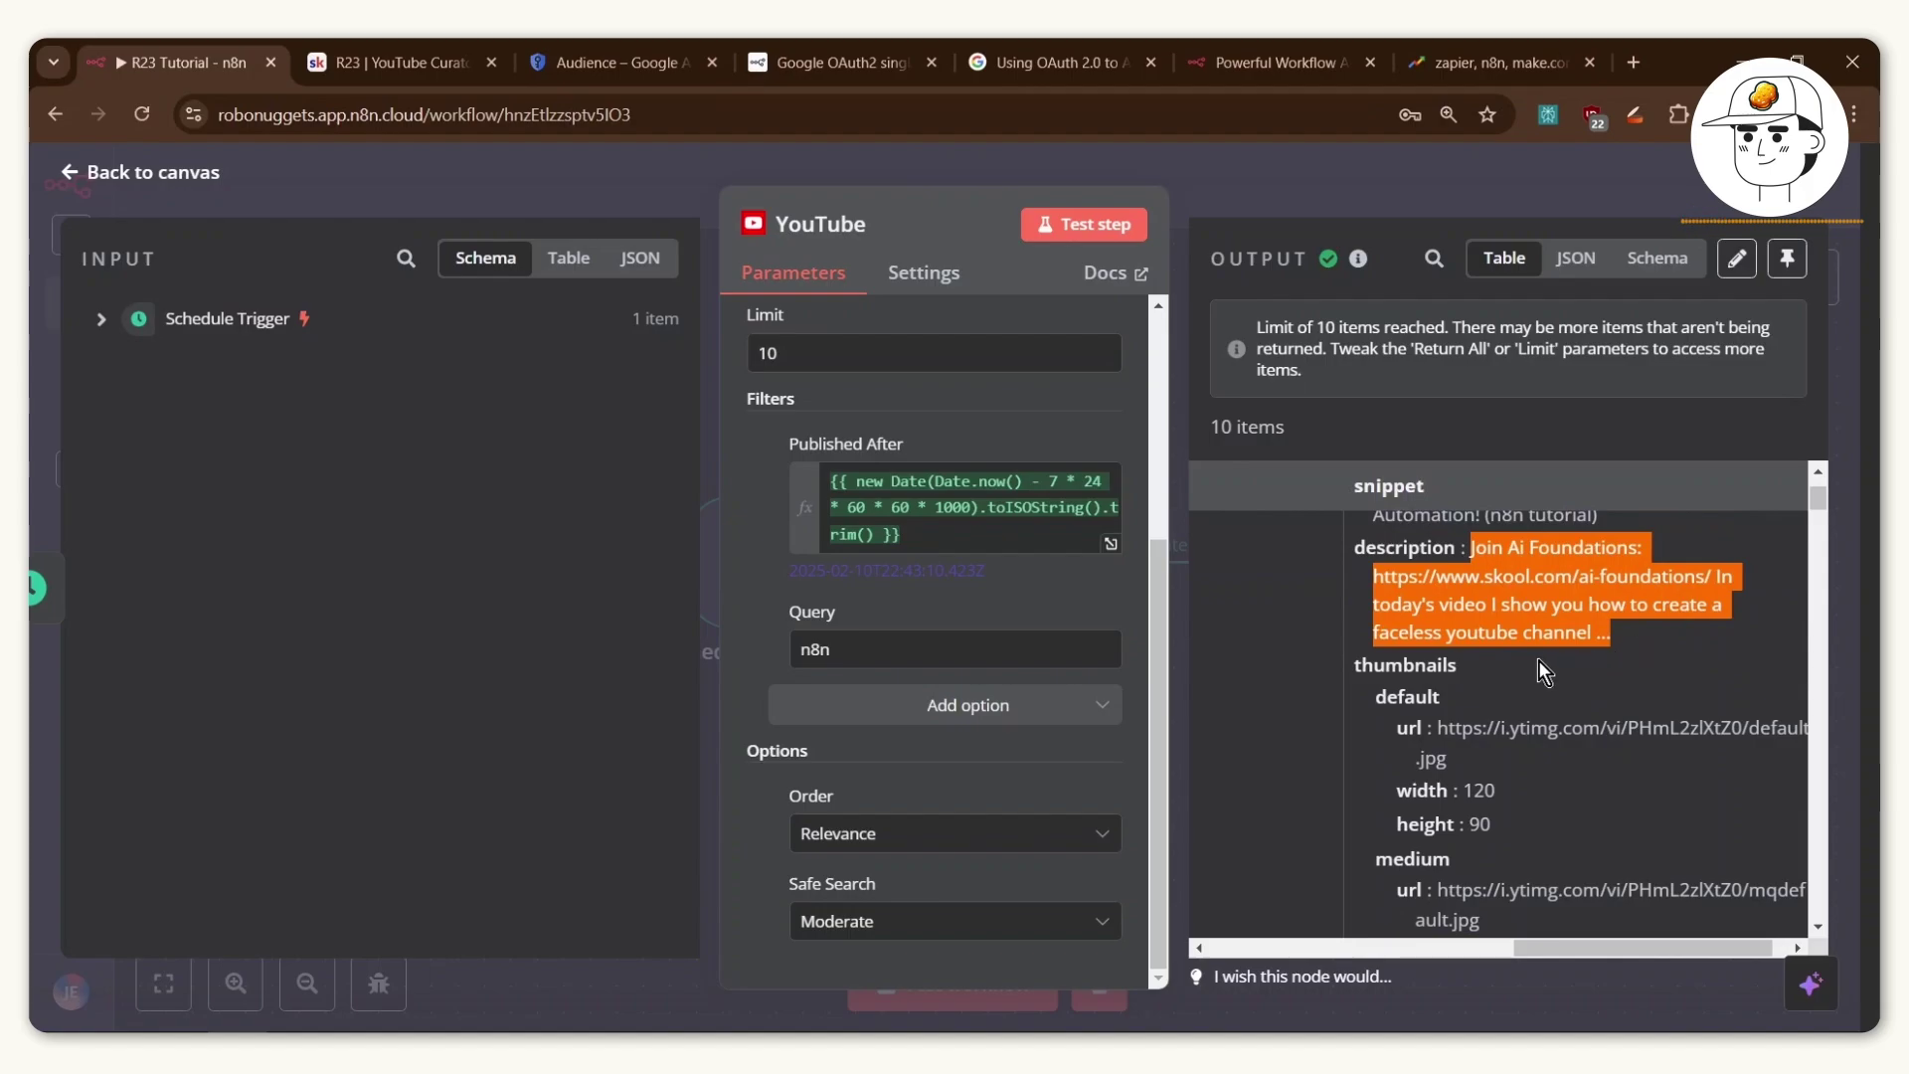
{"action": "scroll", "coordinate": [1537, 660], "scroll_direction": "down", "scroll_amount": 3}
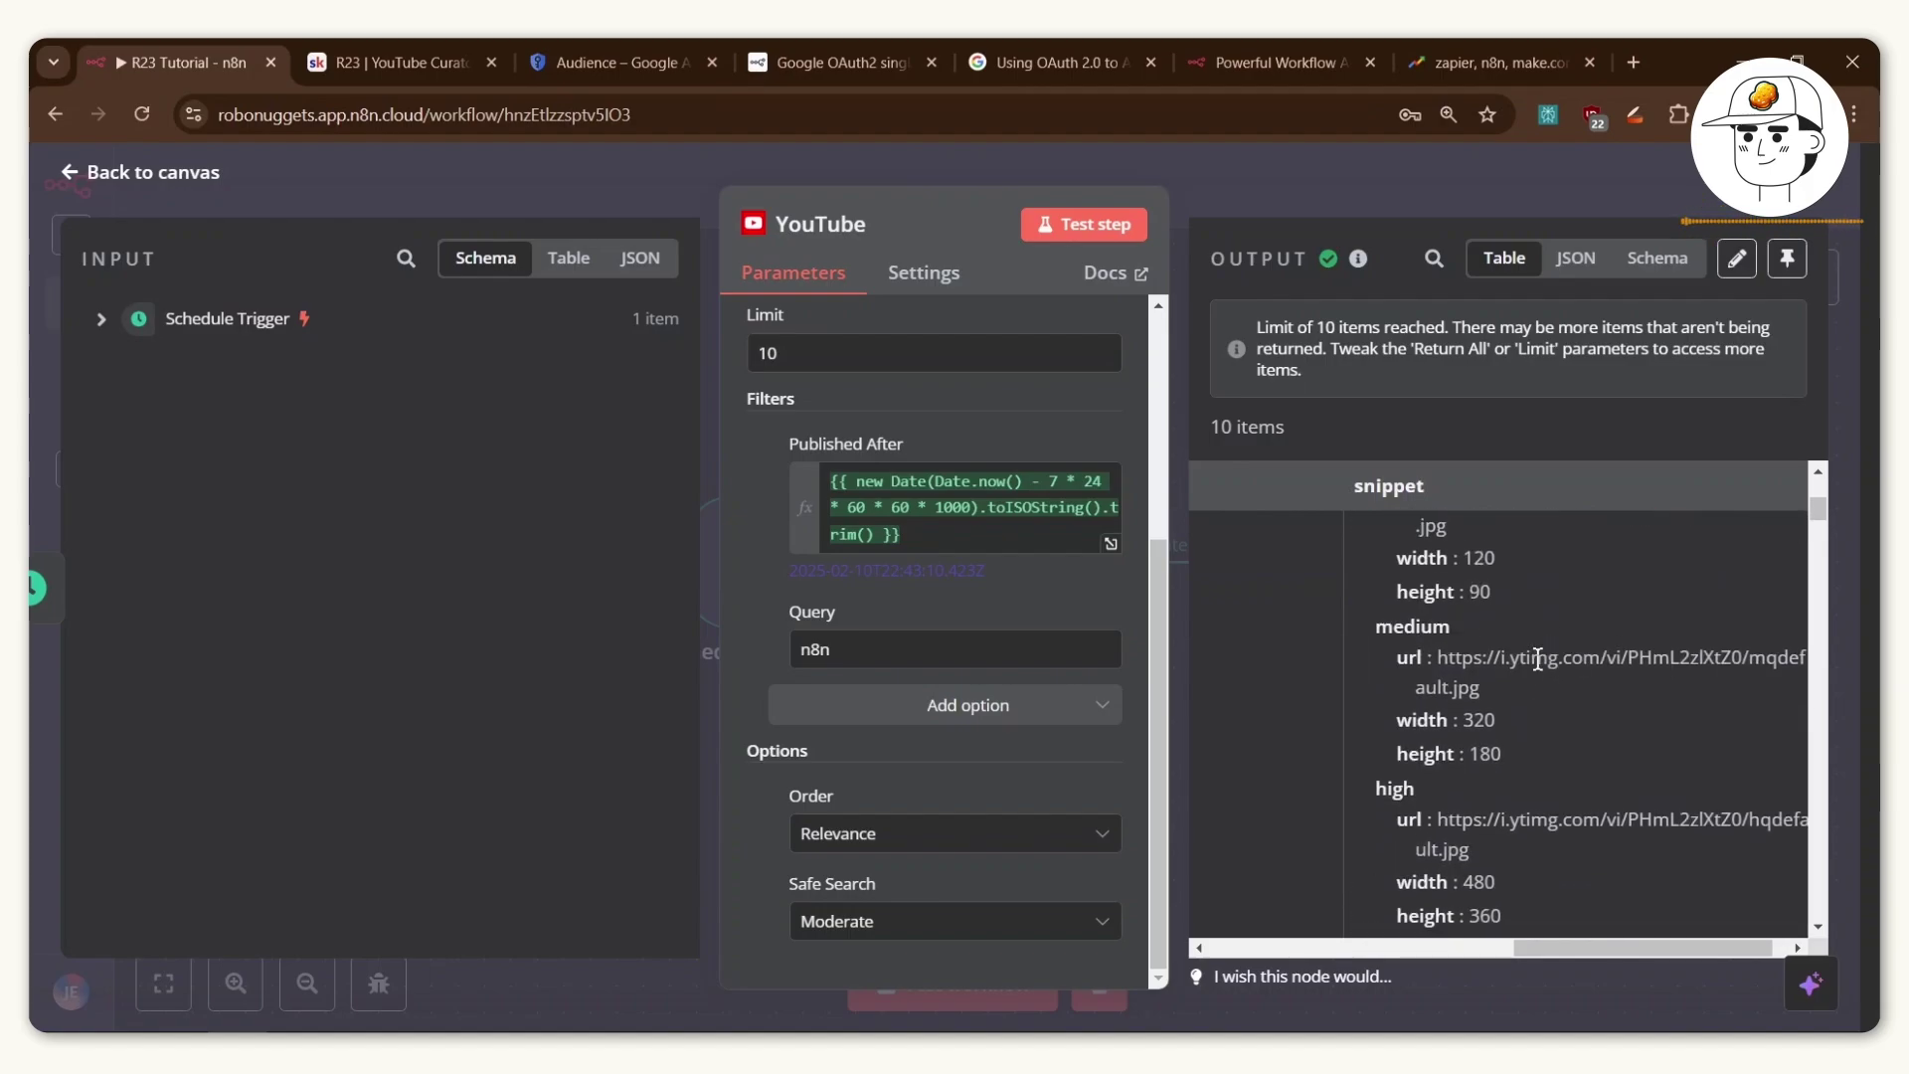
{"action": "scroll", "coordinate": [1537, 660], "scroll_direction": "up", "scroll_amount": 4}
{"action": "scroll", "coordinate": [1537, 660], "scroll_direction": "down", "scroll_amount": 1}
{"action": "left_click", "coordinate": [1538, 660]}
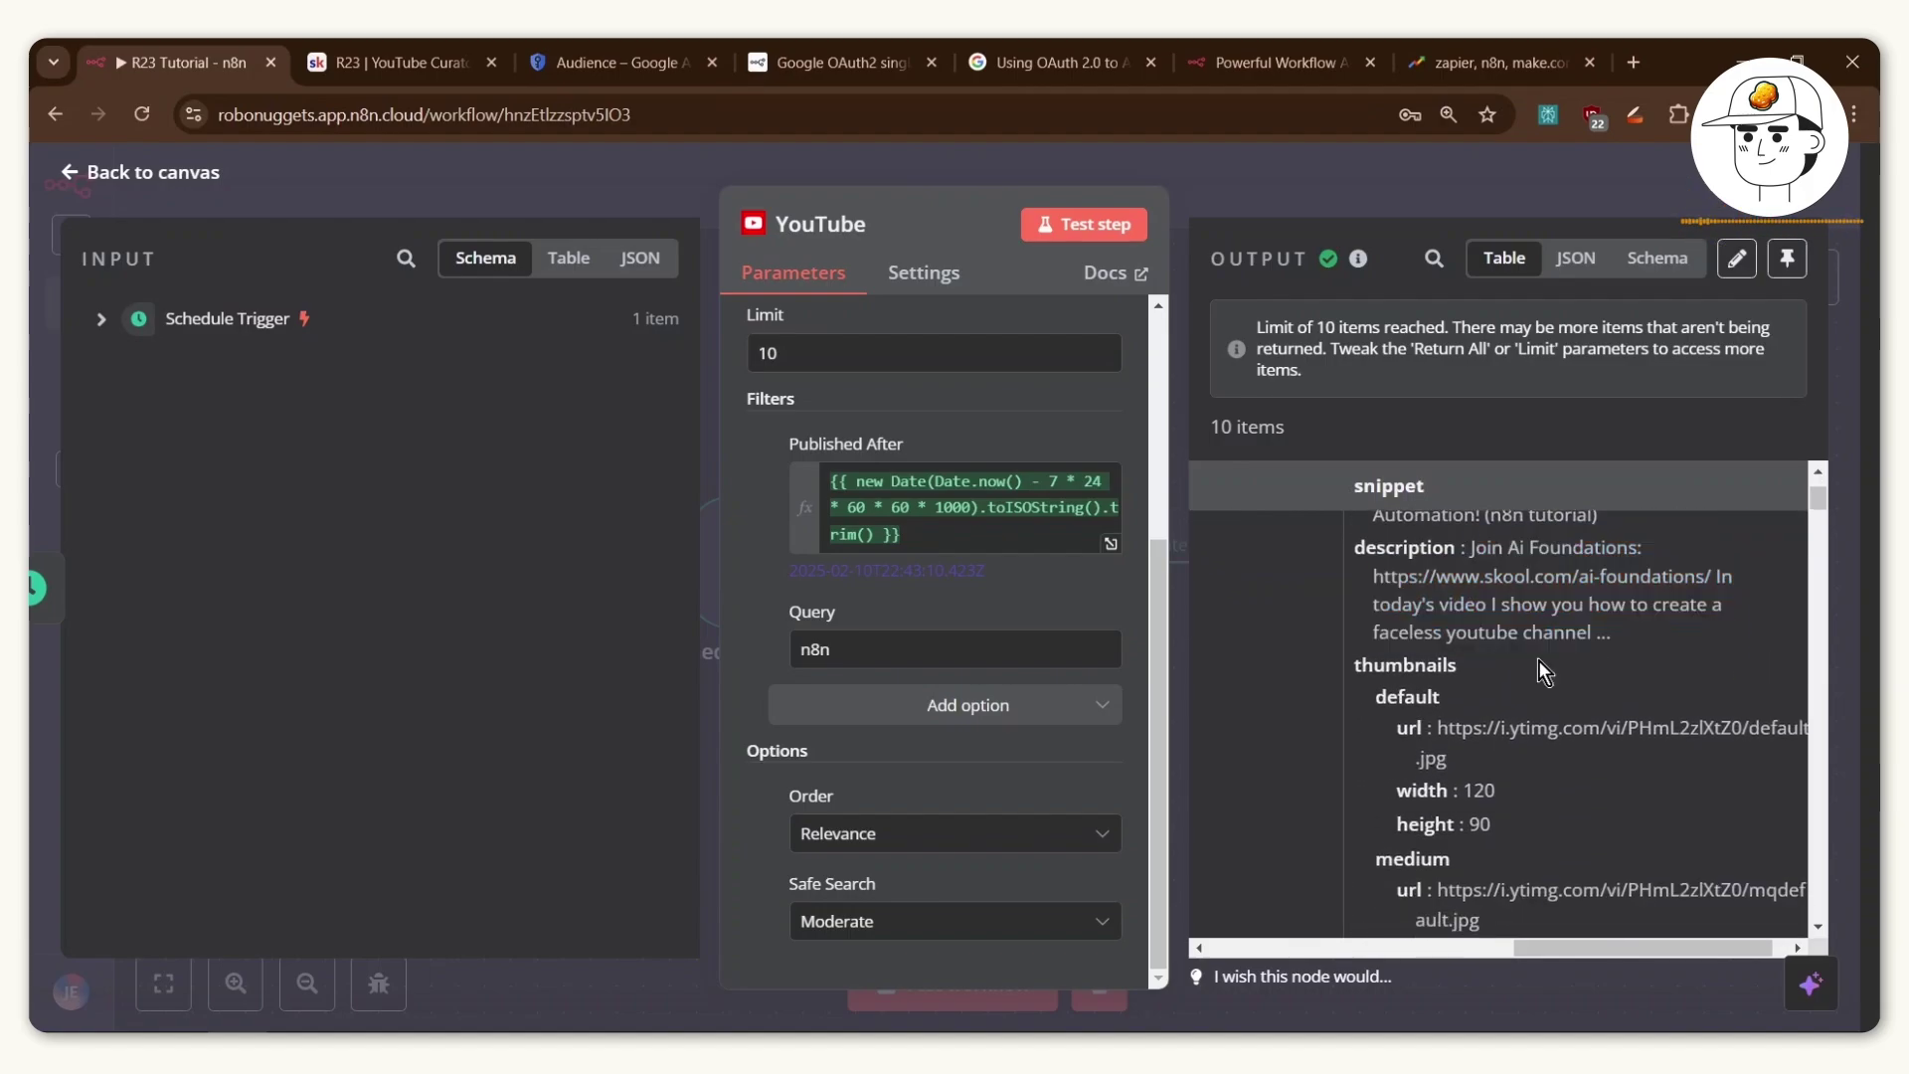
{"action": "scroll", "coordinate": [1541, 667], "scroll_direction": "down", "scroll_amount": 3}
{"action": "key", "text": "ctrl+minus"}
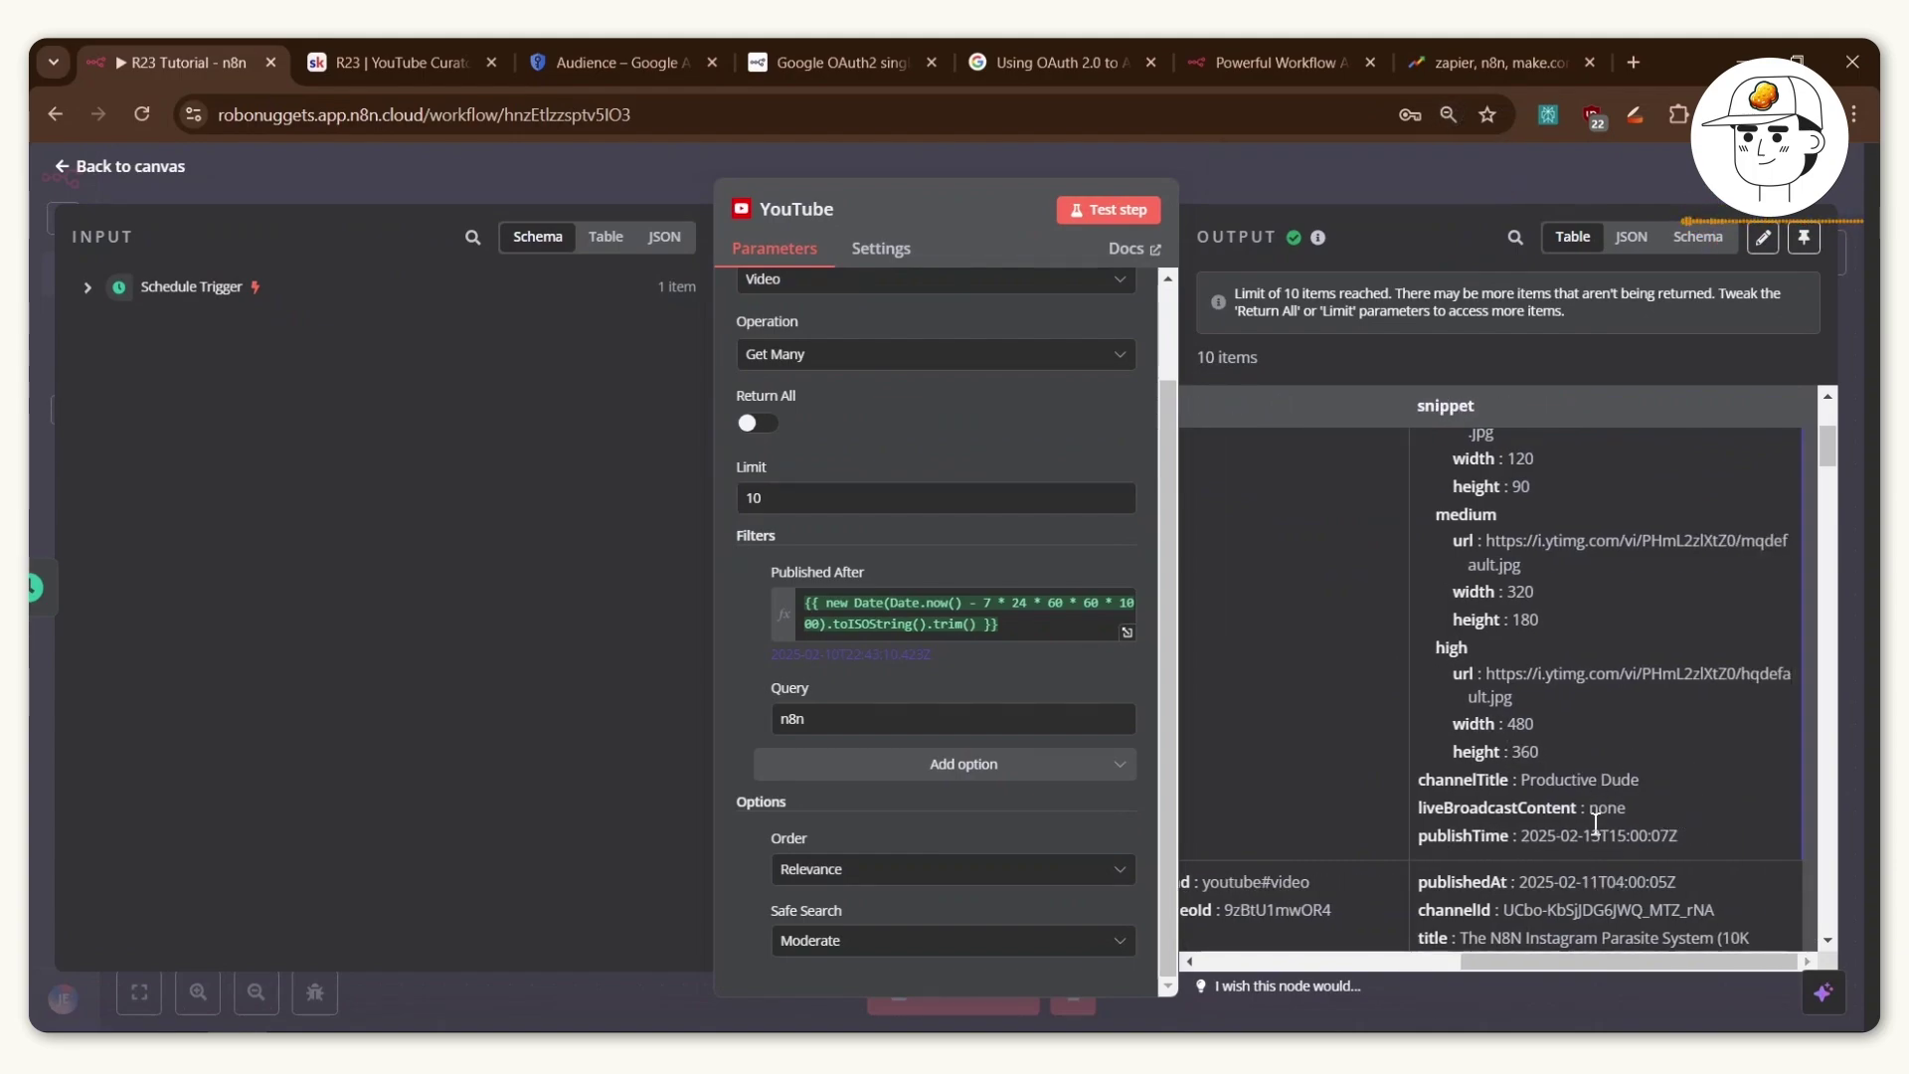
{"action": "left_click", "coordinate": [1467, 189]}
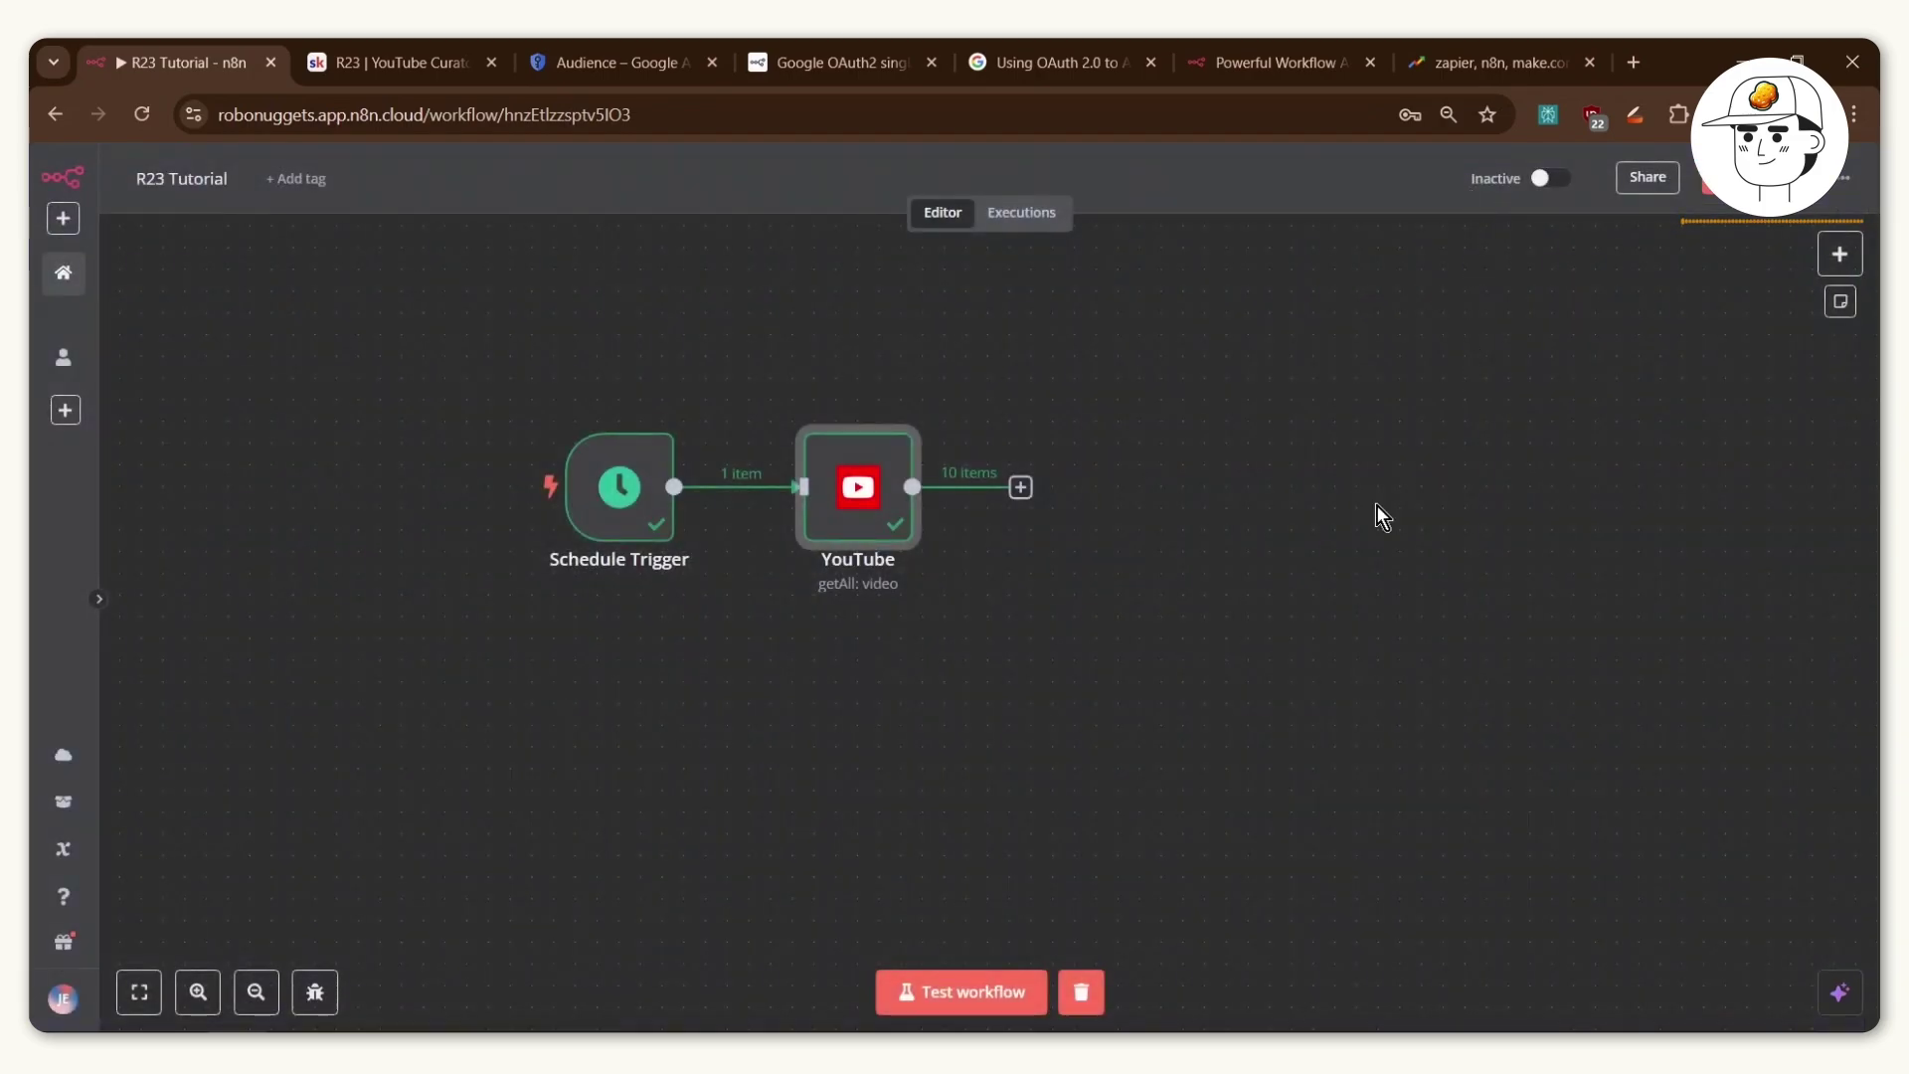
Add an HTTP Request node after the YouTube node and collapse the YouTube and Schedule Trigger input data.
{"action": "left_click", "coordinate": [1020, 487]}
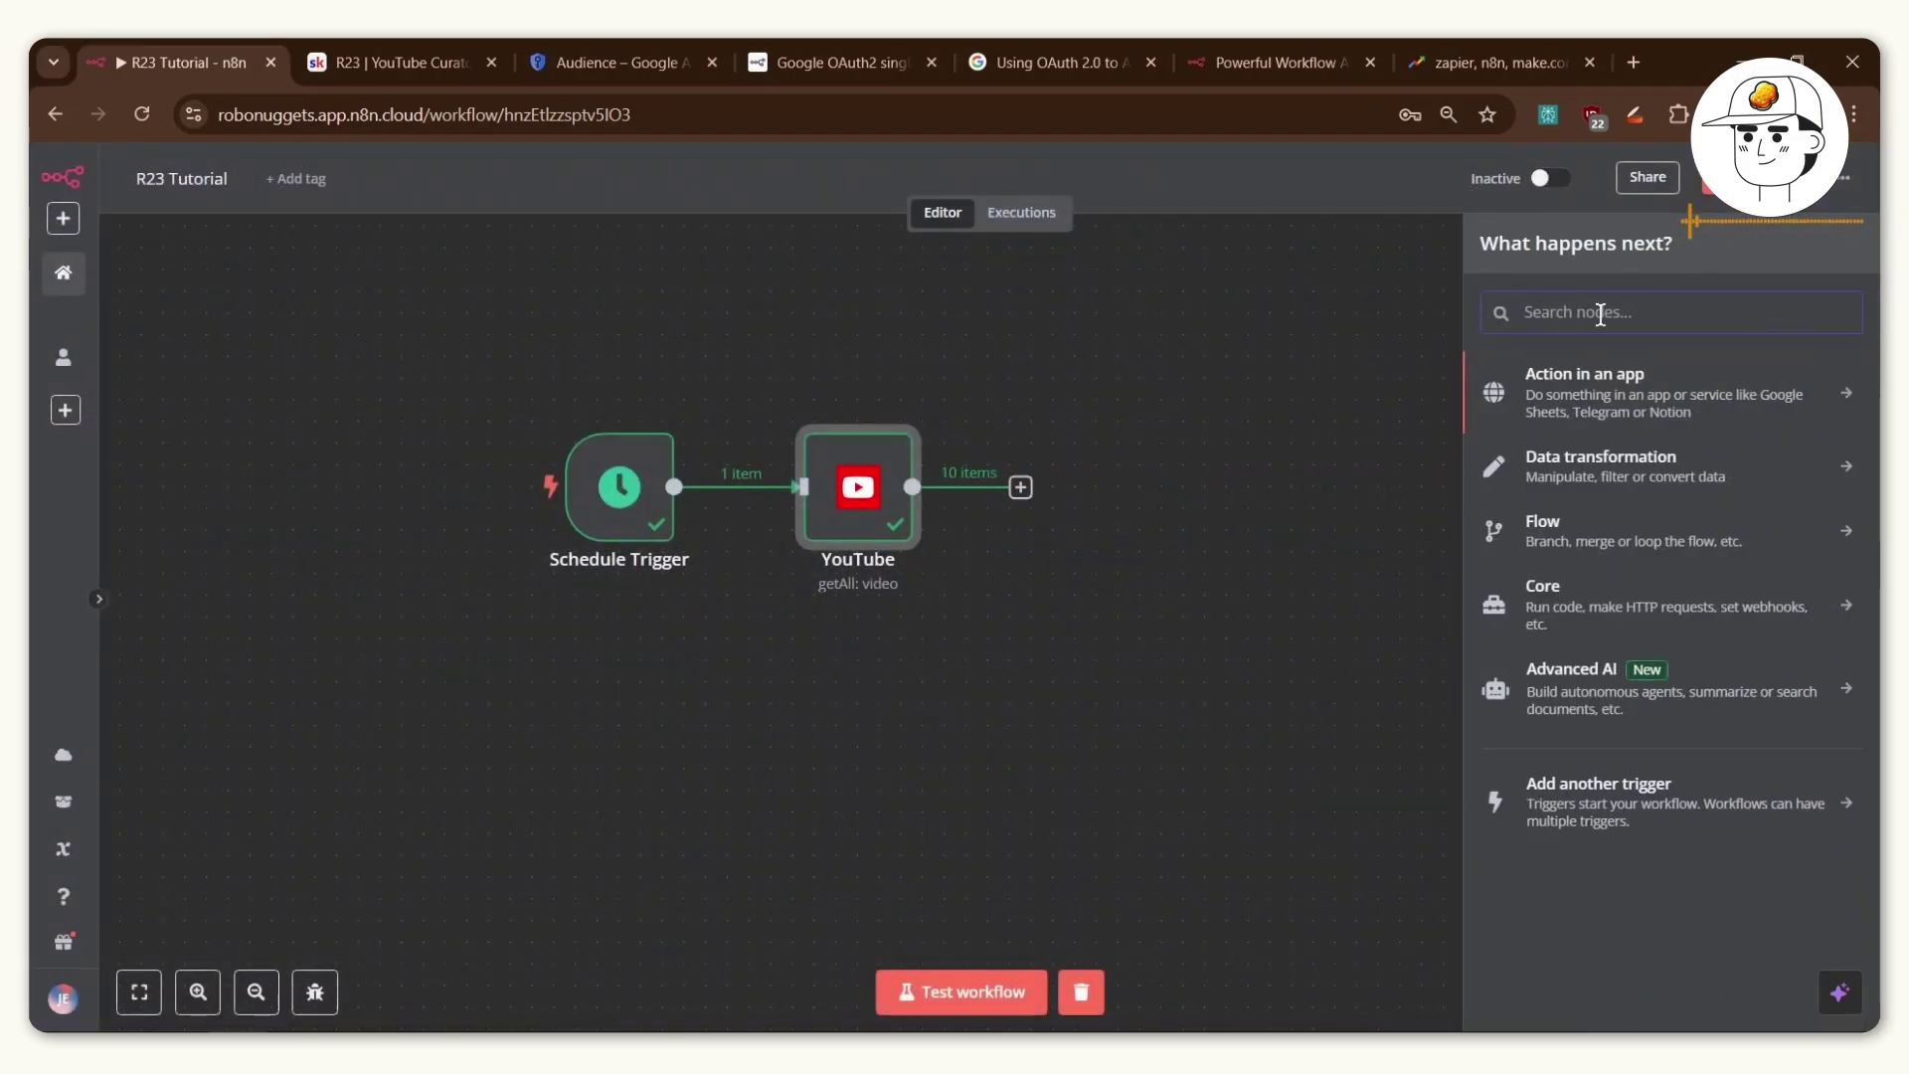
{"action": "type", "text": "http"}
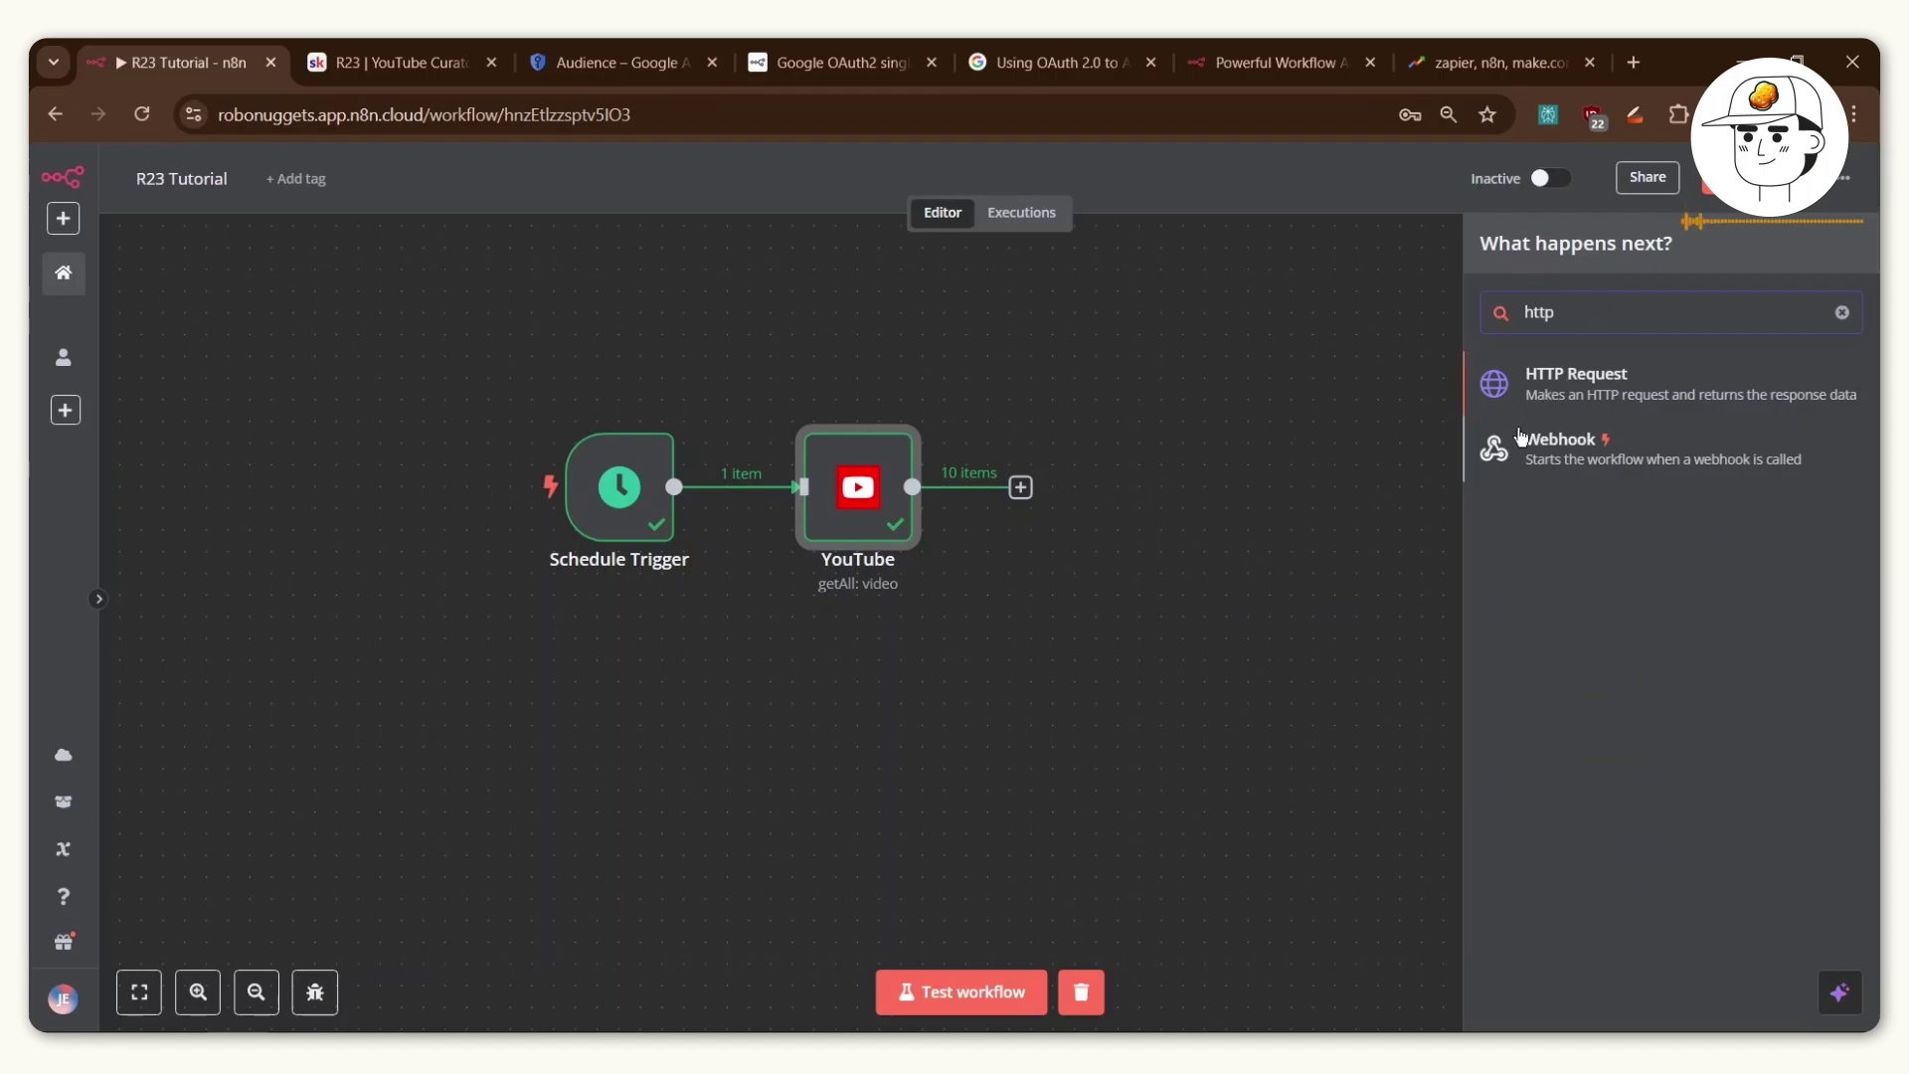
{"action": "left_click", "coordinate": [1546, 386]}
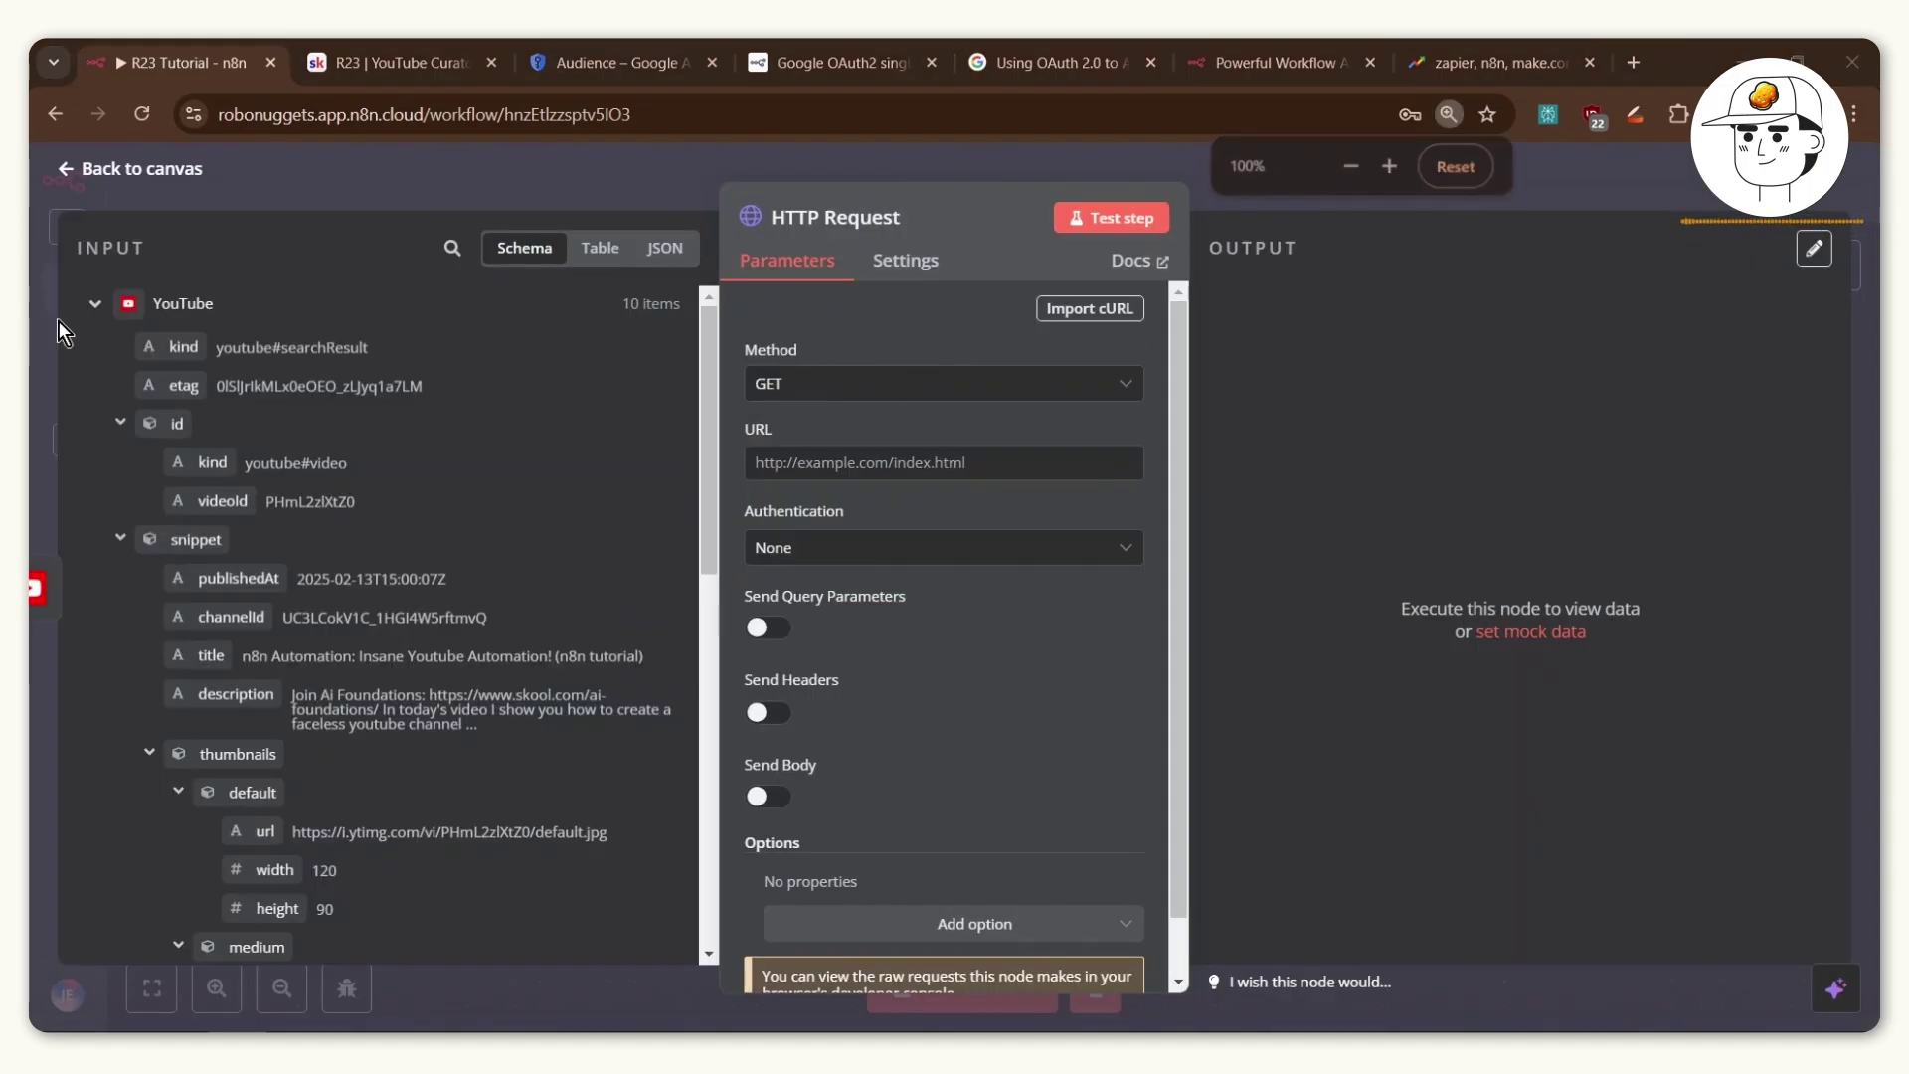
{"action": "left_click", "coordinate": [95, 305]}
{"action": "left_click", "coordinate": [96, 351]}
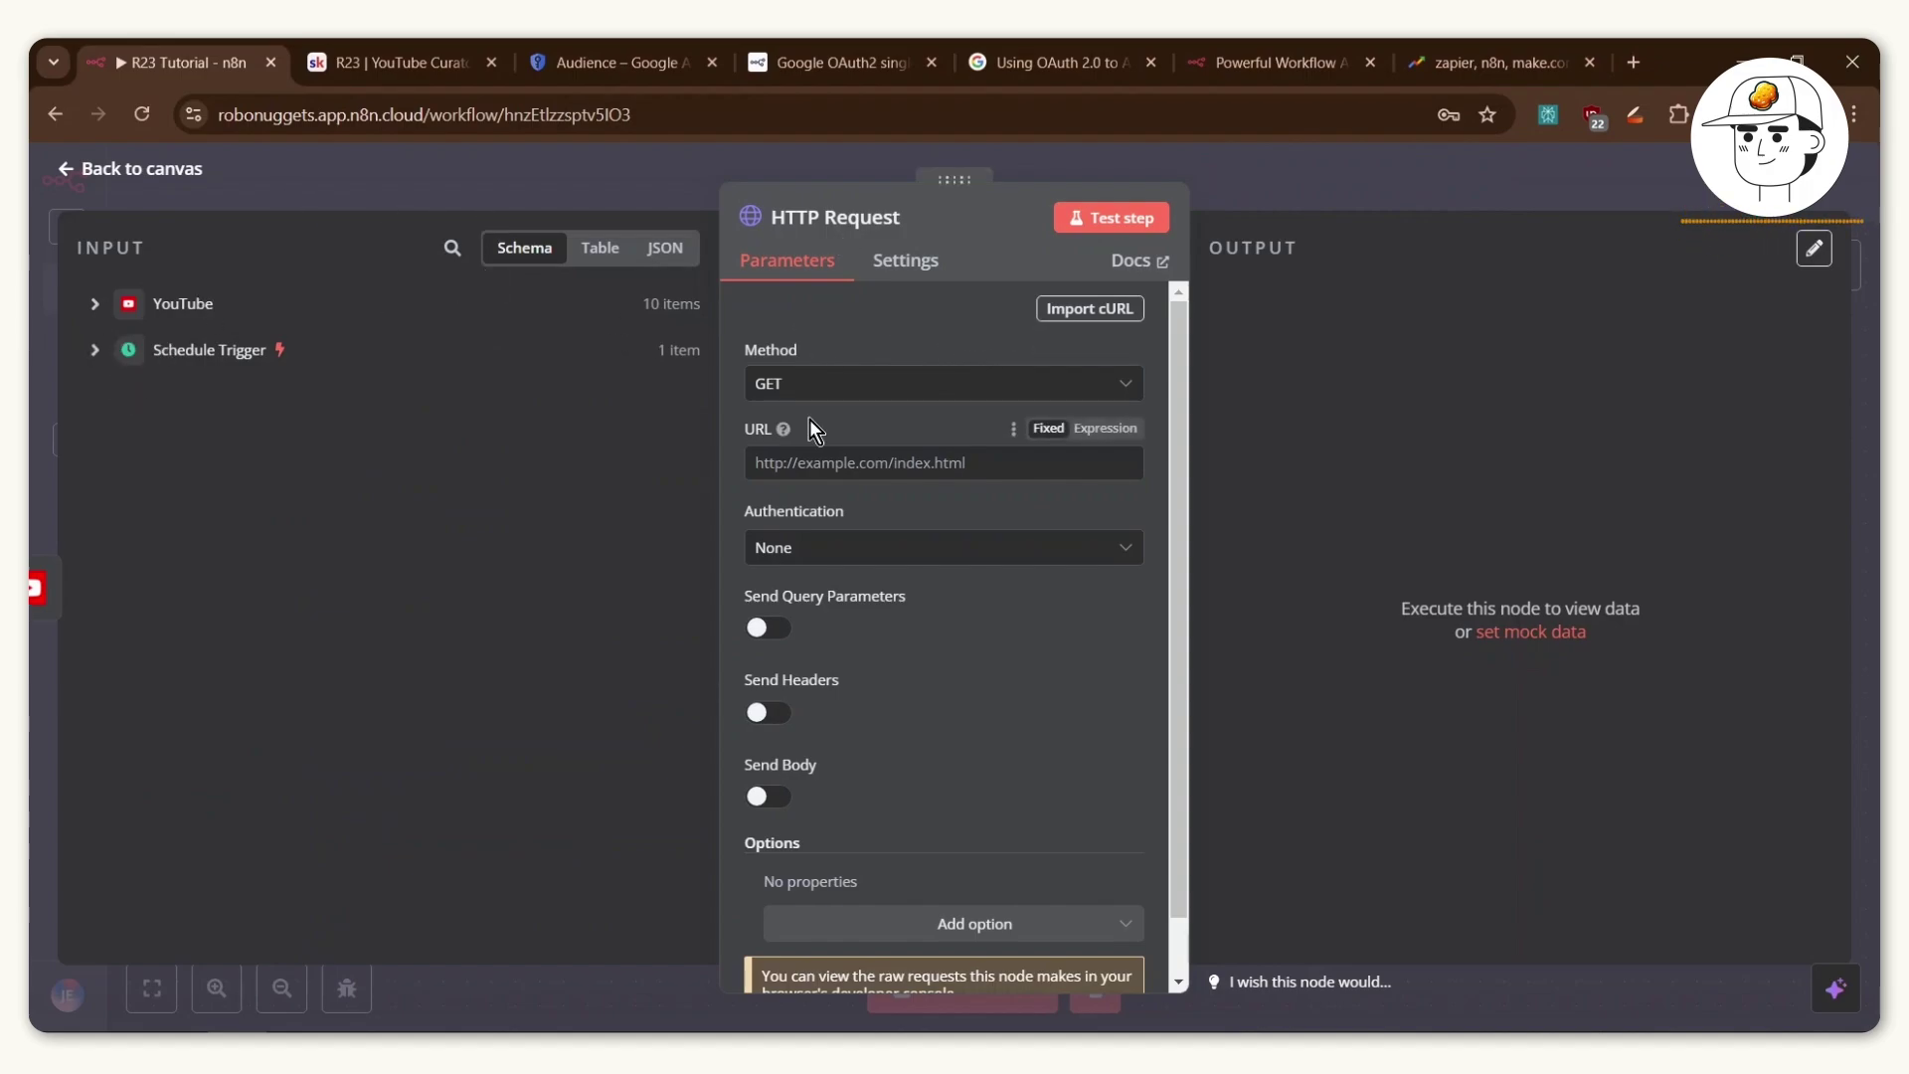
{"action": "mouse_move", "coordinate": [805, 356]}
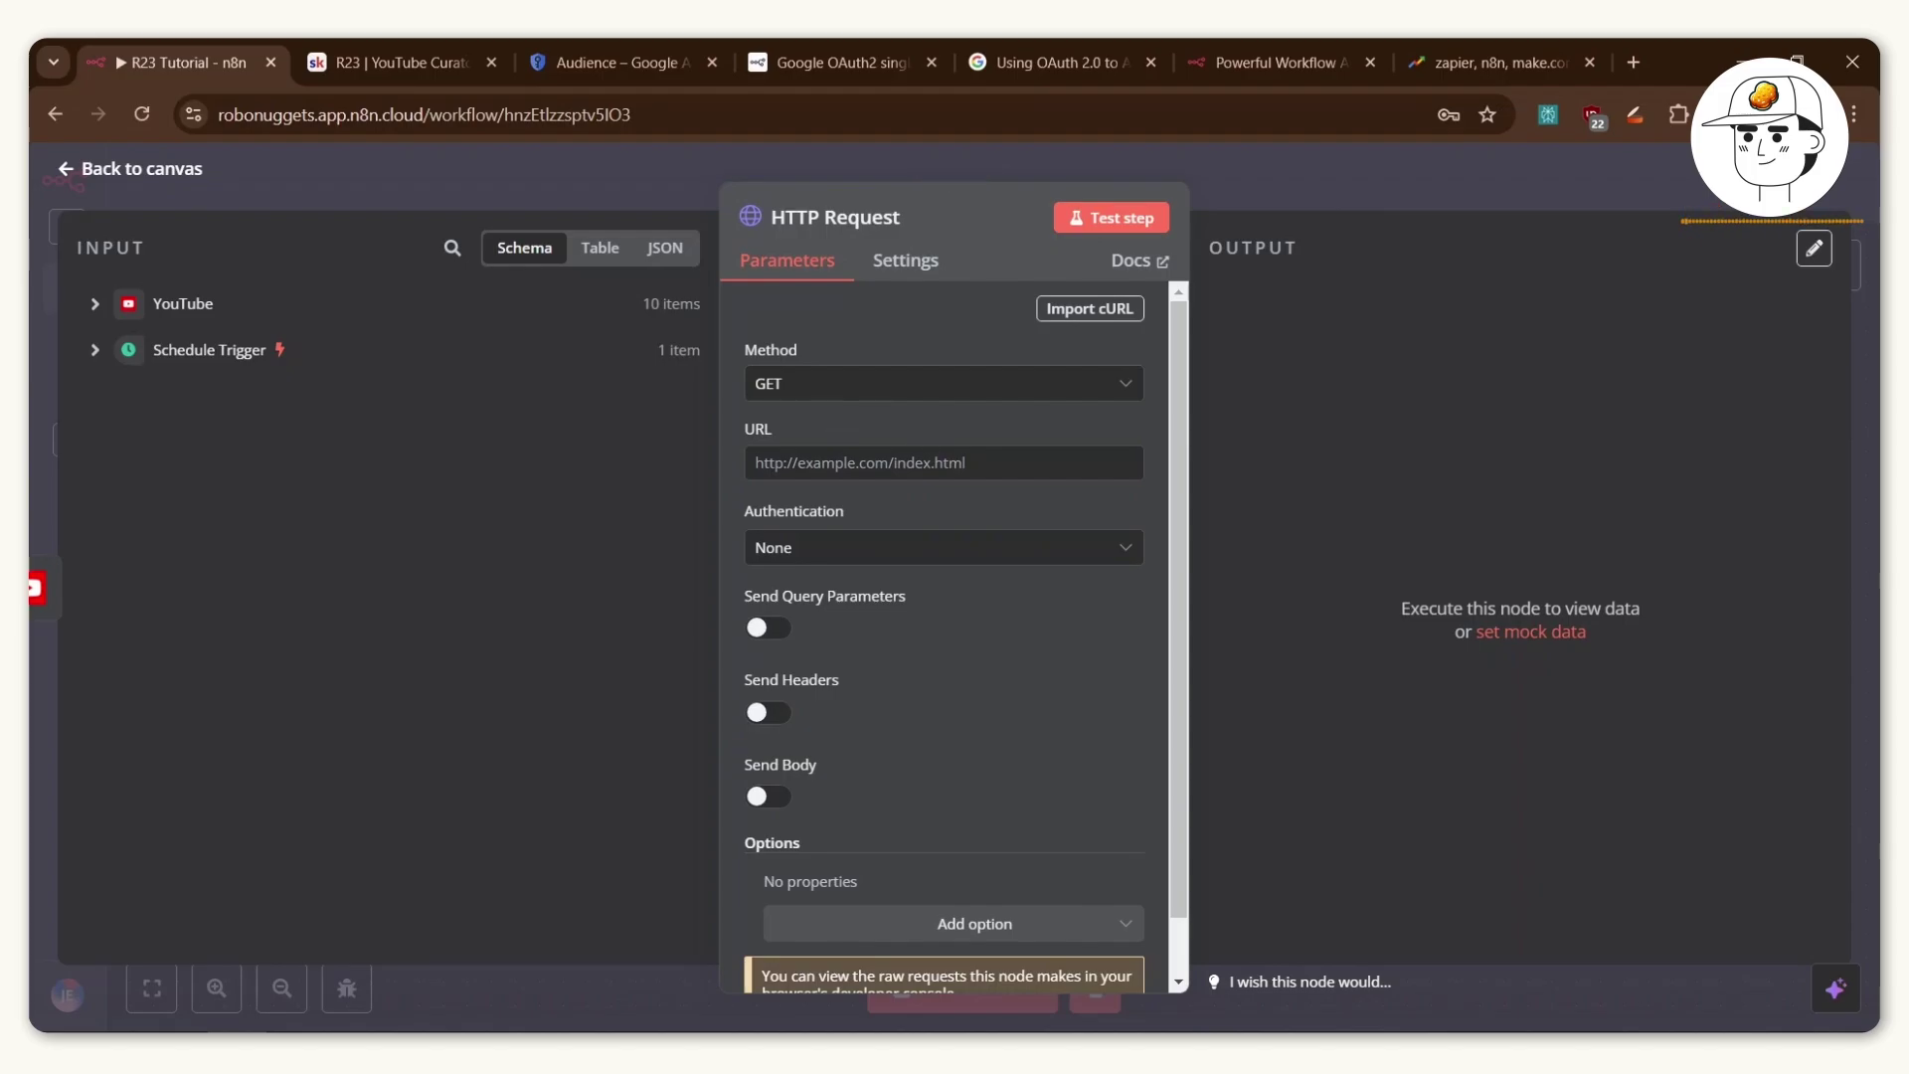
{"action": "key", "text": "ctrl+Tab"}
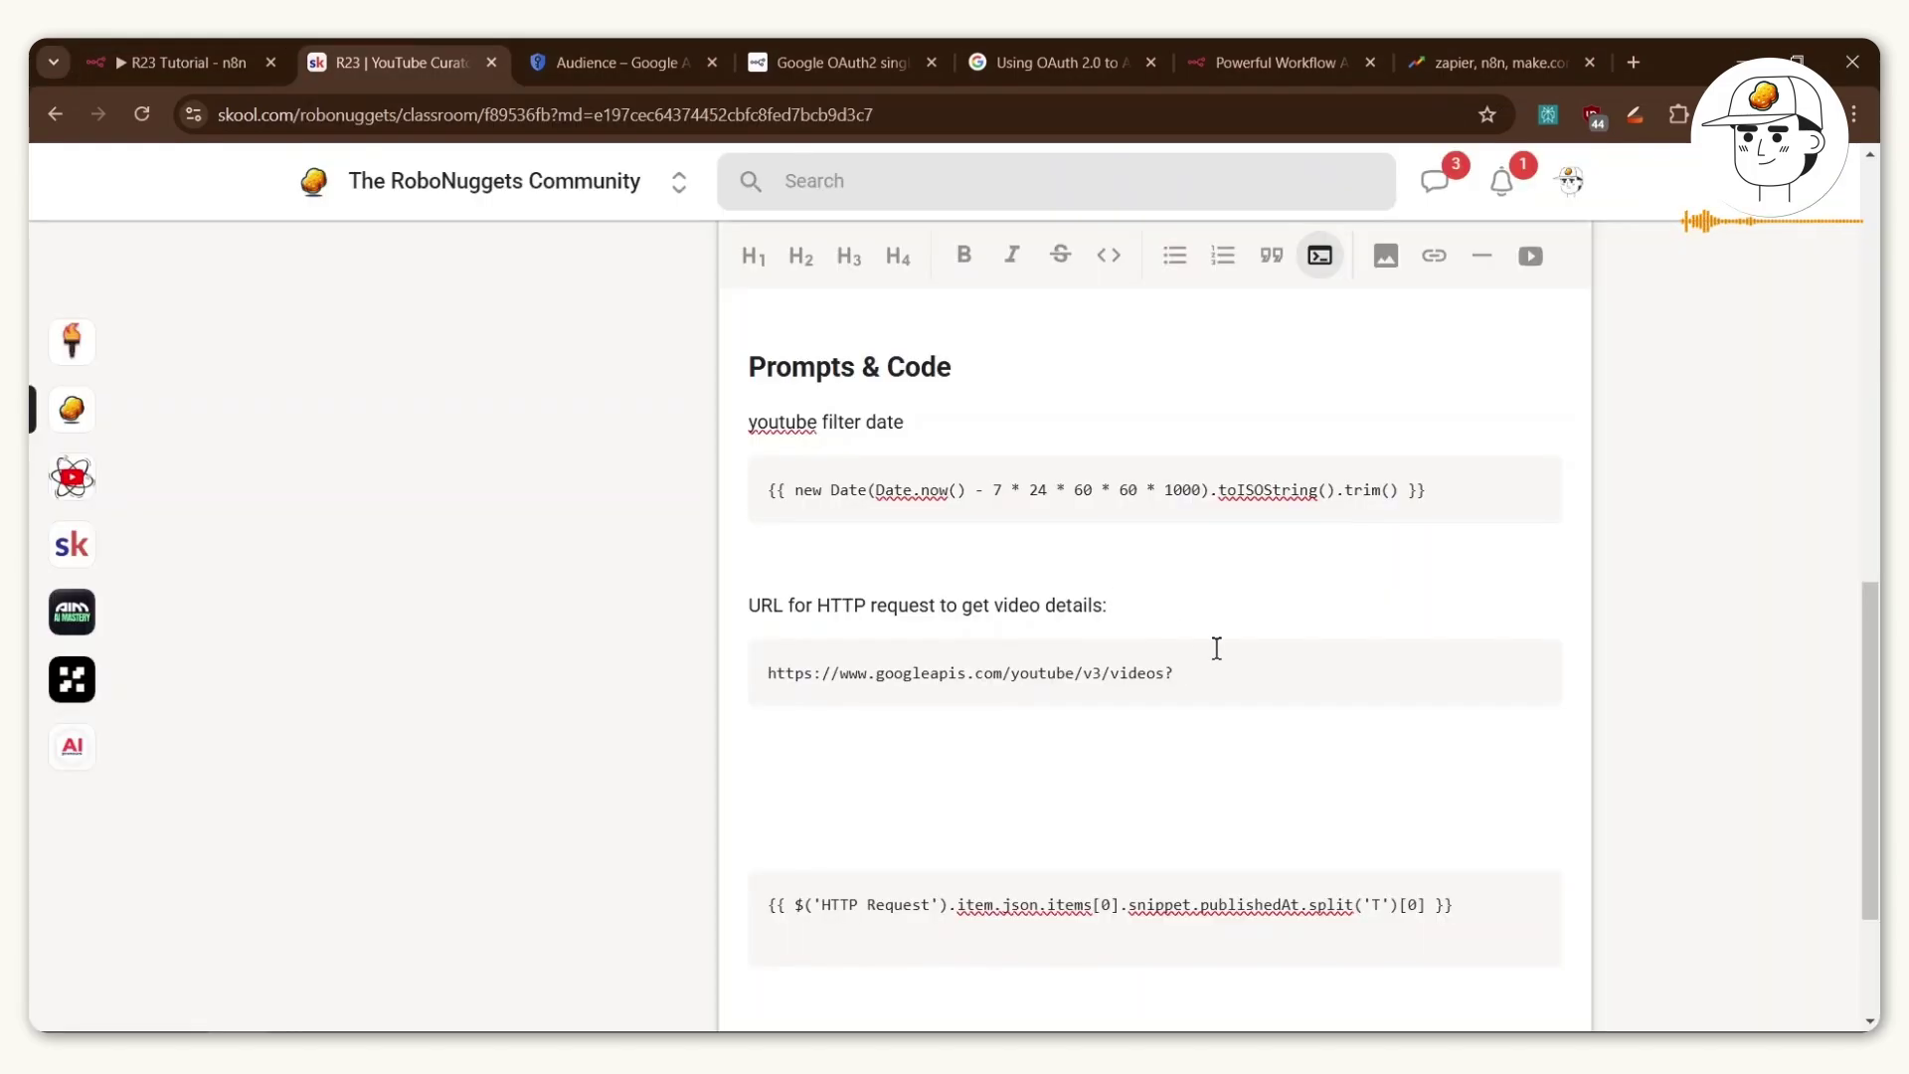
{"action": "left_click_drag", "start_coordinate": [1186, 676], "coordinate": [759, 705]}
{"action": "key", "text": "ctrl+c"}
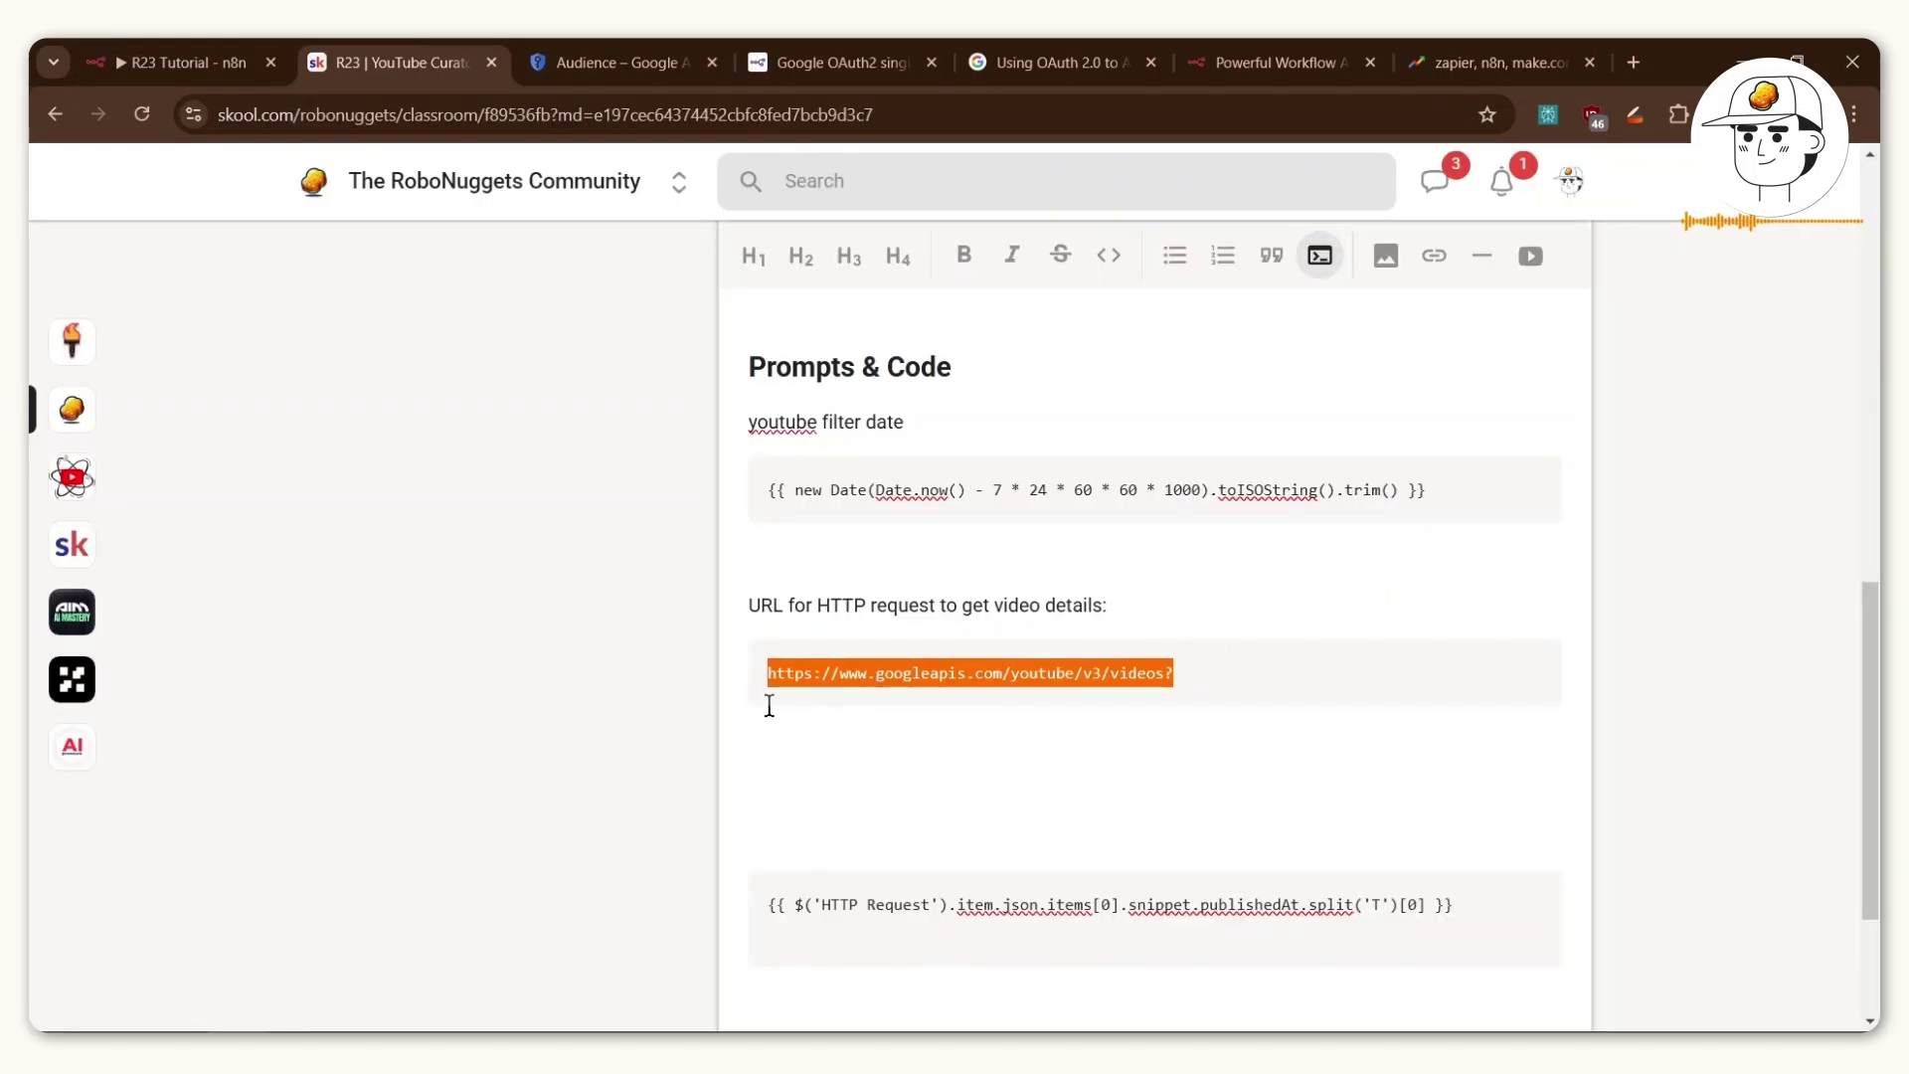
{"action": "left_click", "coordinate": [206, 59]}
{"action": "key", "text": "ctrl+v"}
Enable Send Query Parameters on the HTTP Request node and create three empty query parameters.
{"action": "scroll", "coordinate": [784, 577], "scroll_direction": "down", "scroll_amount": 1}
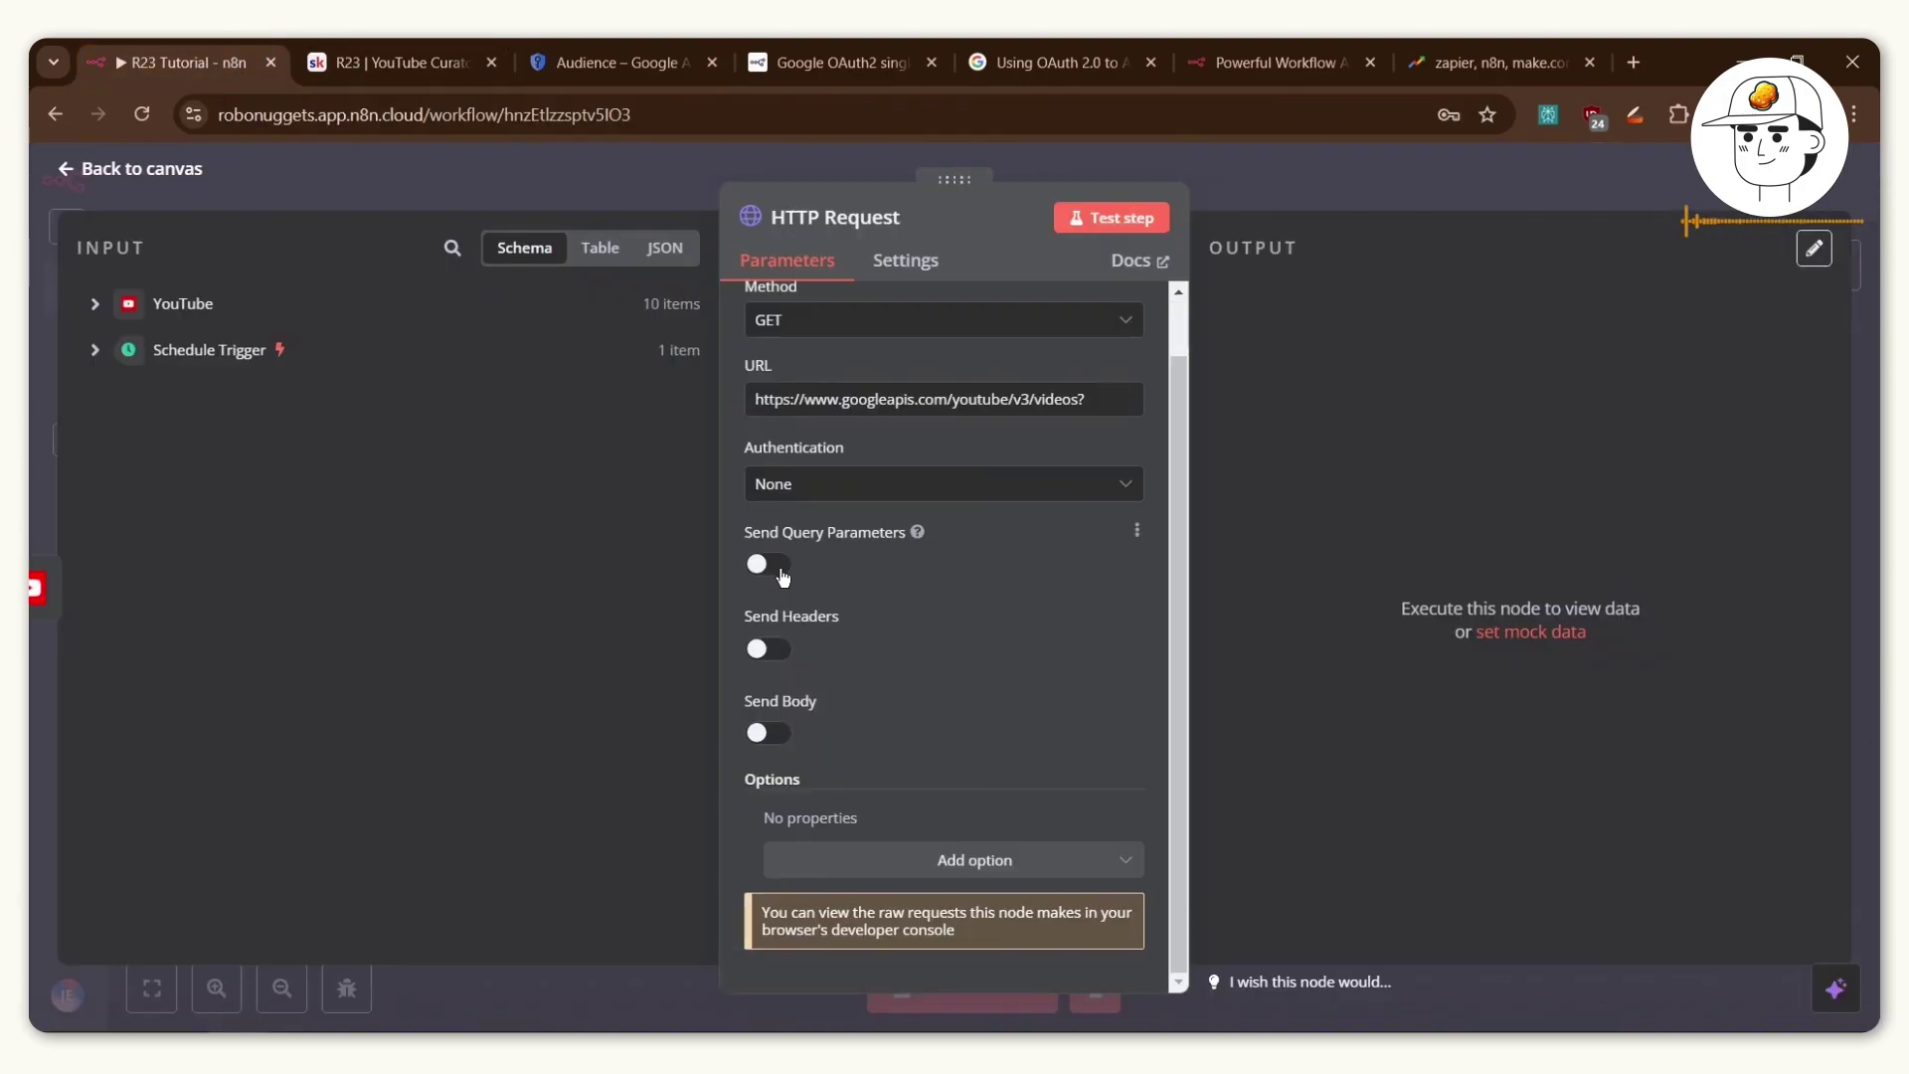
{"action": "left_click", "coordinate": [767, 565]}
{"action": "scroll", "coordinate": [984, 581], "scroll_direction": "down", "scroll_amount": 3}
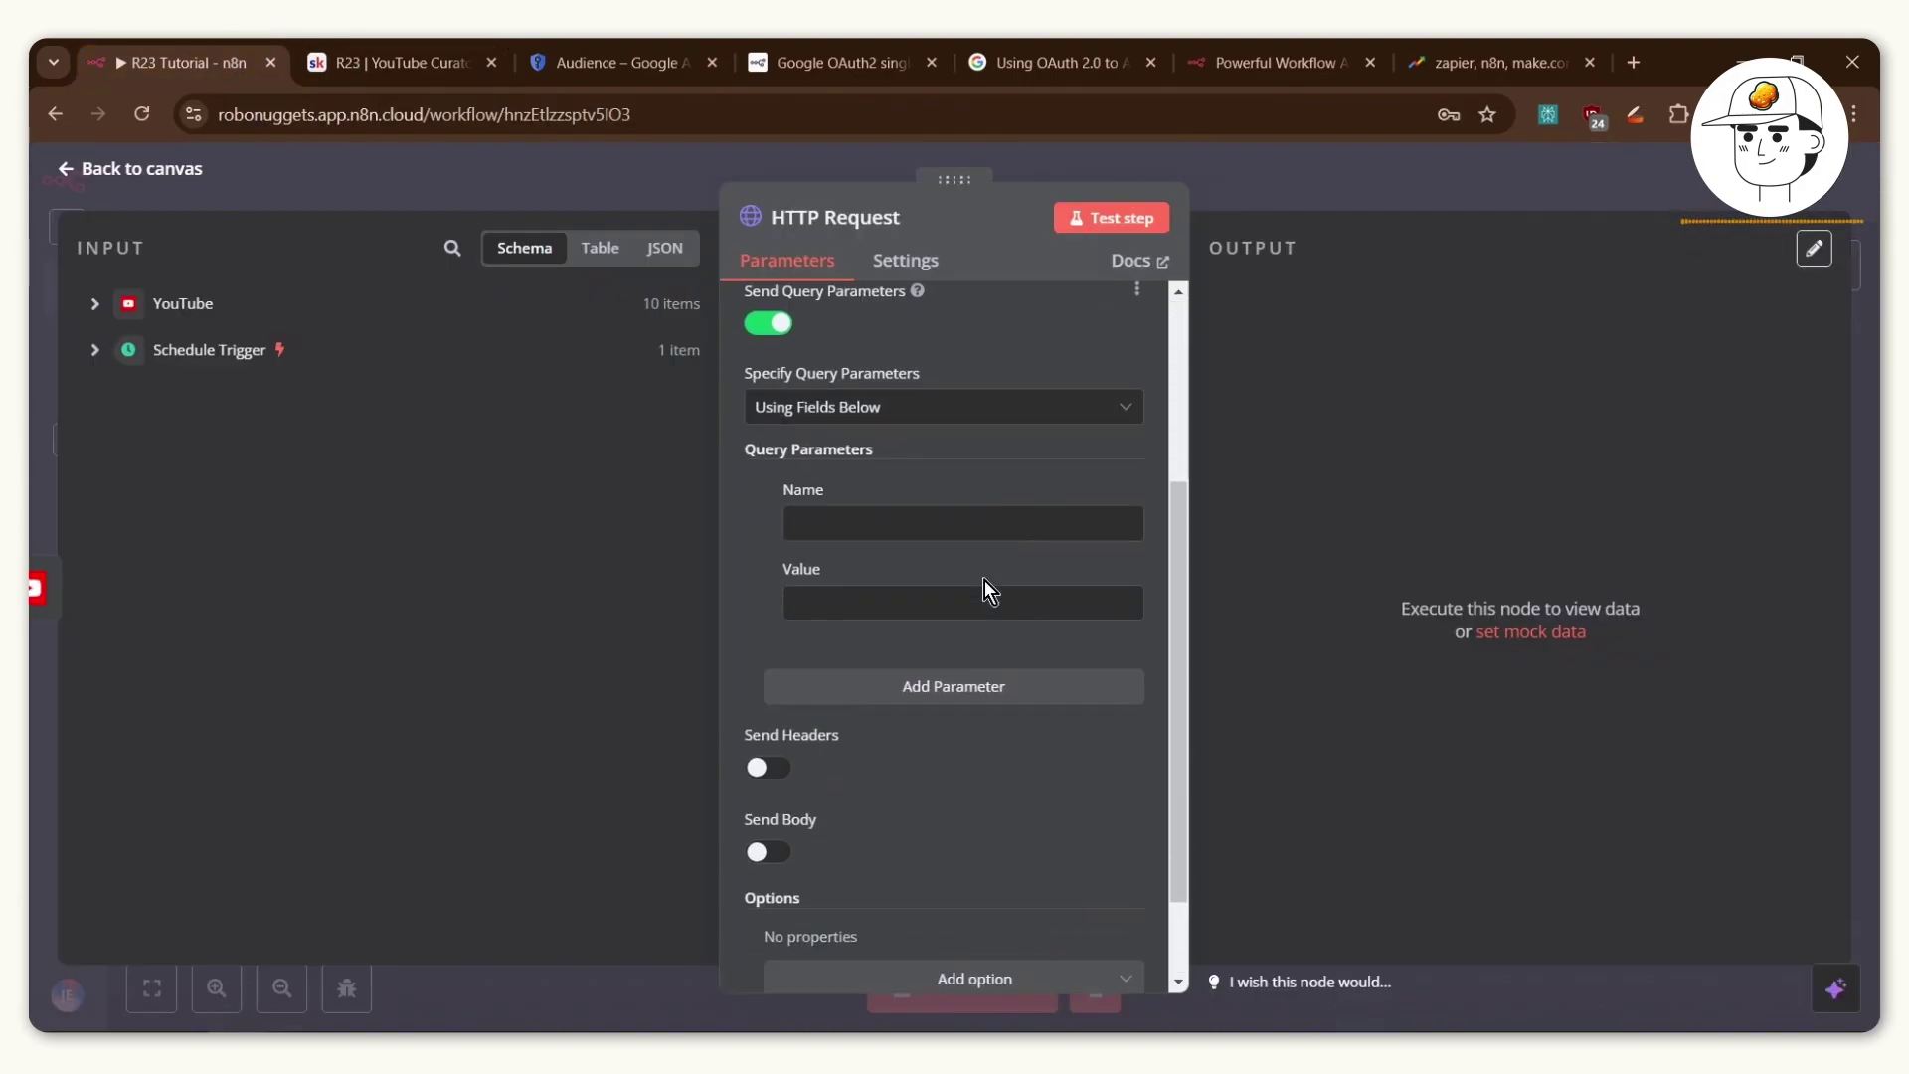
{"action": "left_click", "coordinate": [808, 477]}
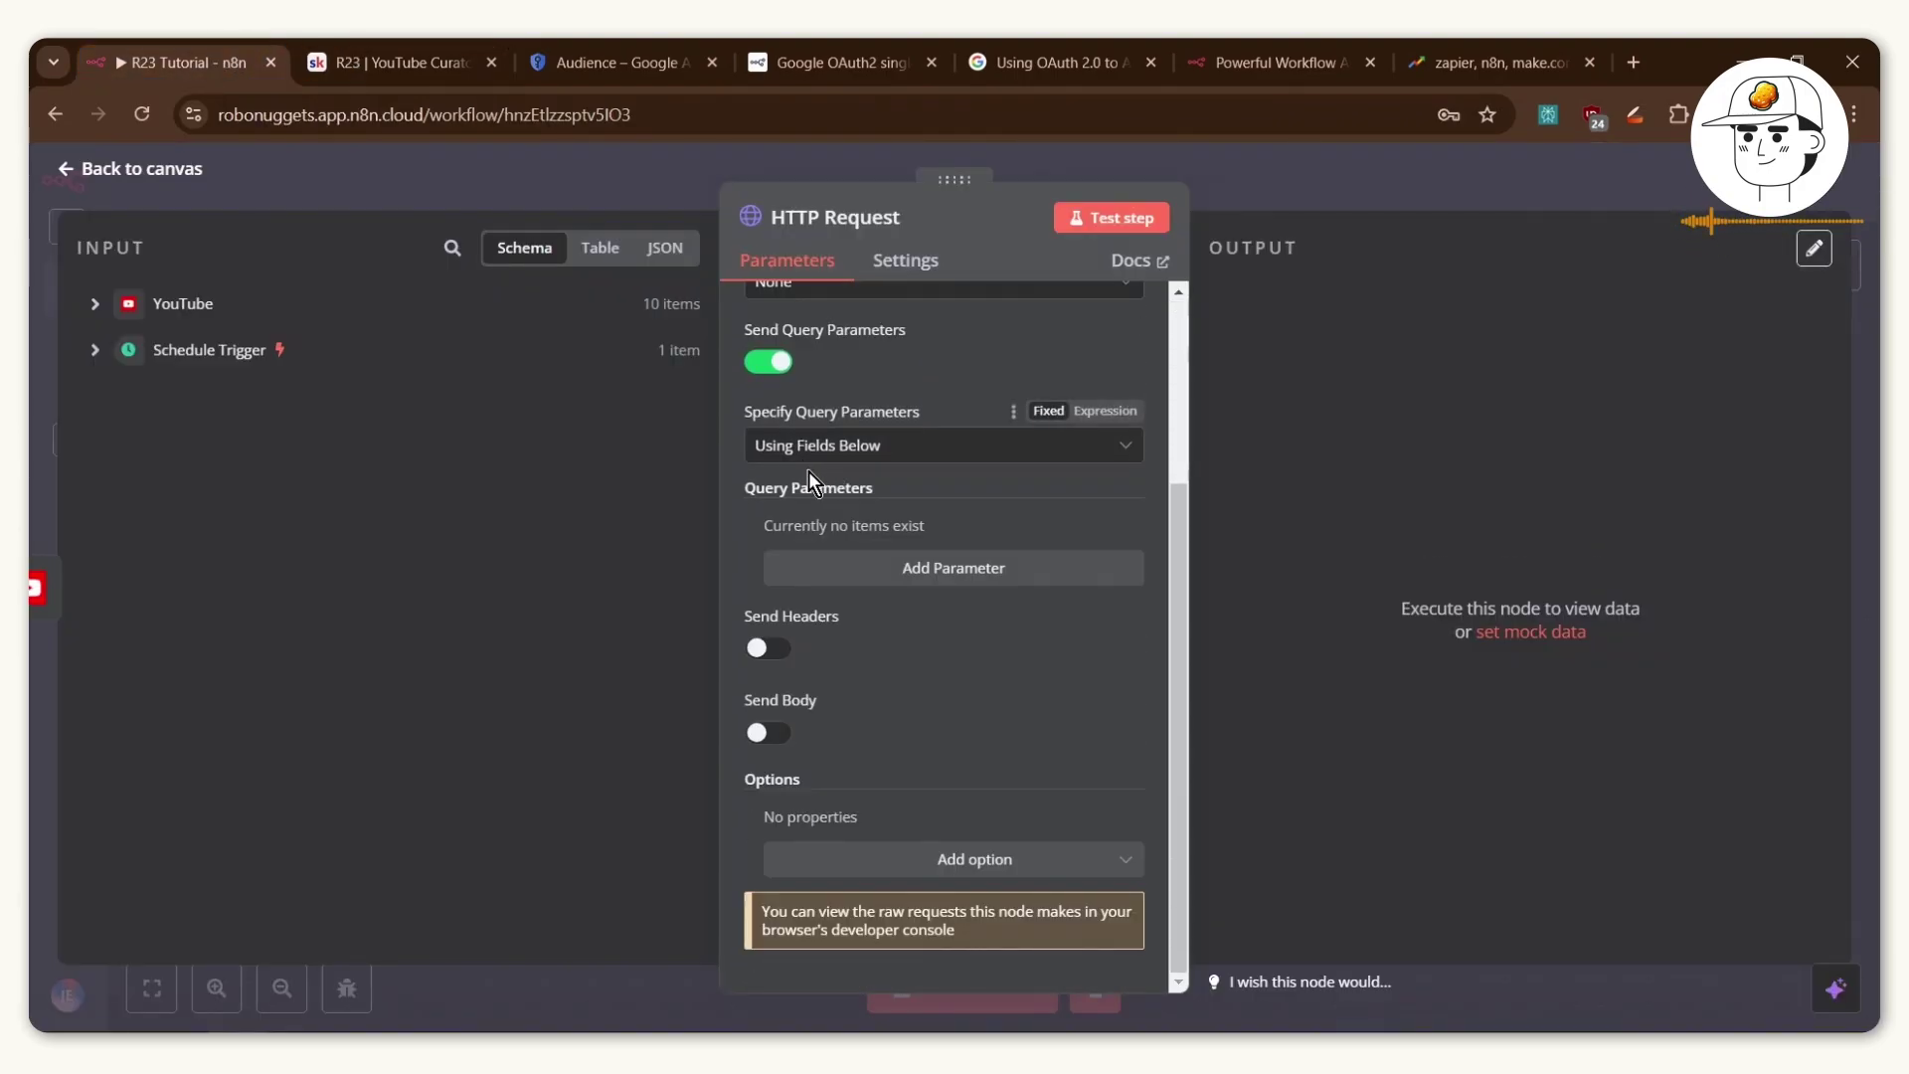
{"action": "left_click", "coordinate": [880, 583]}
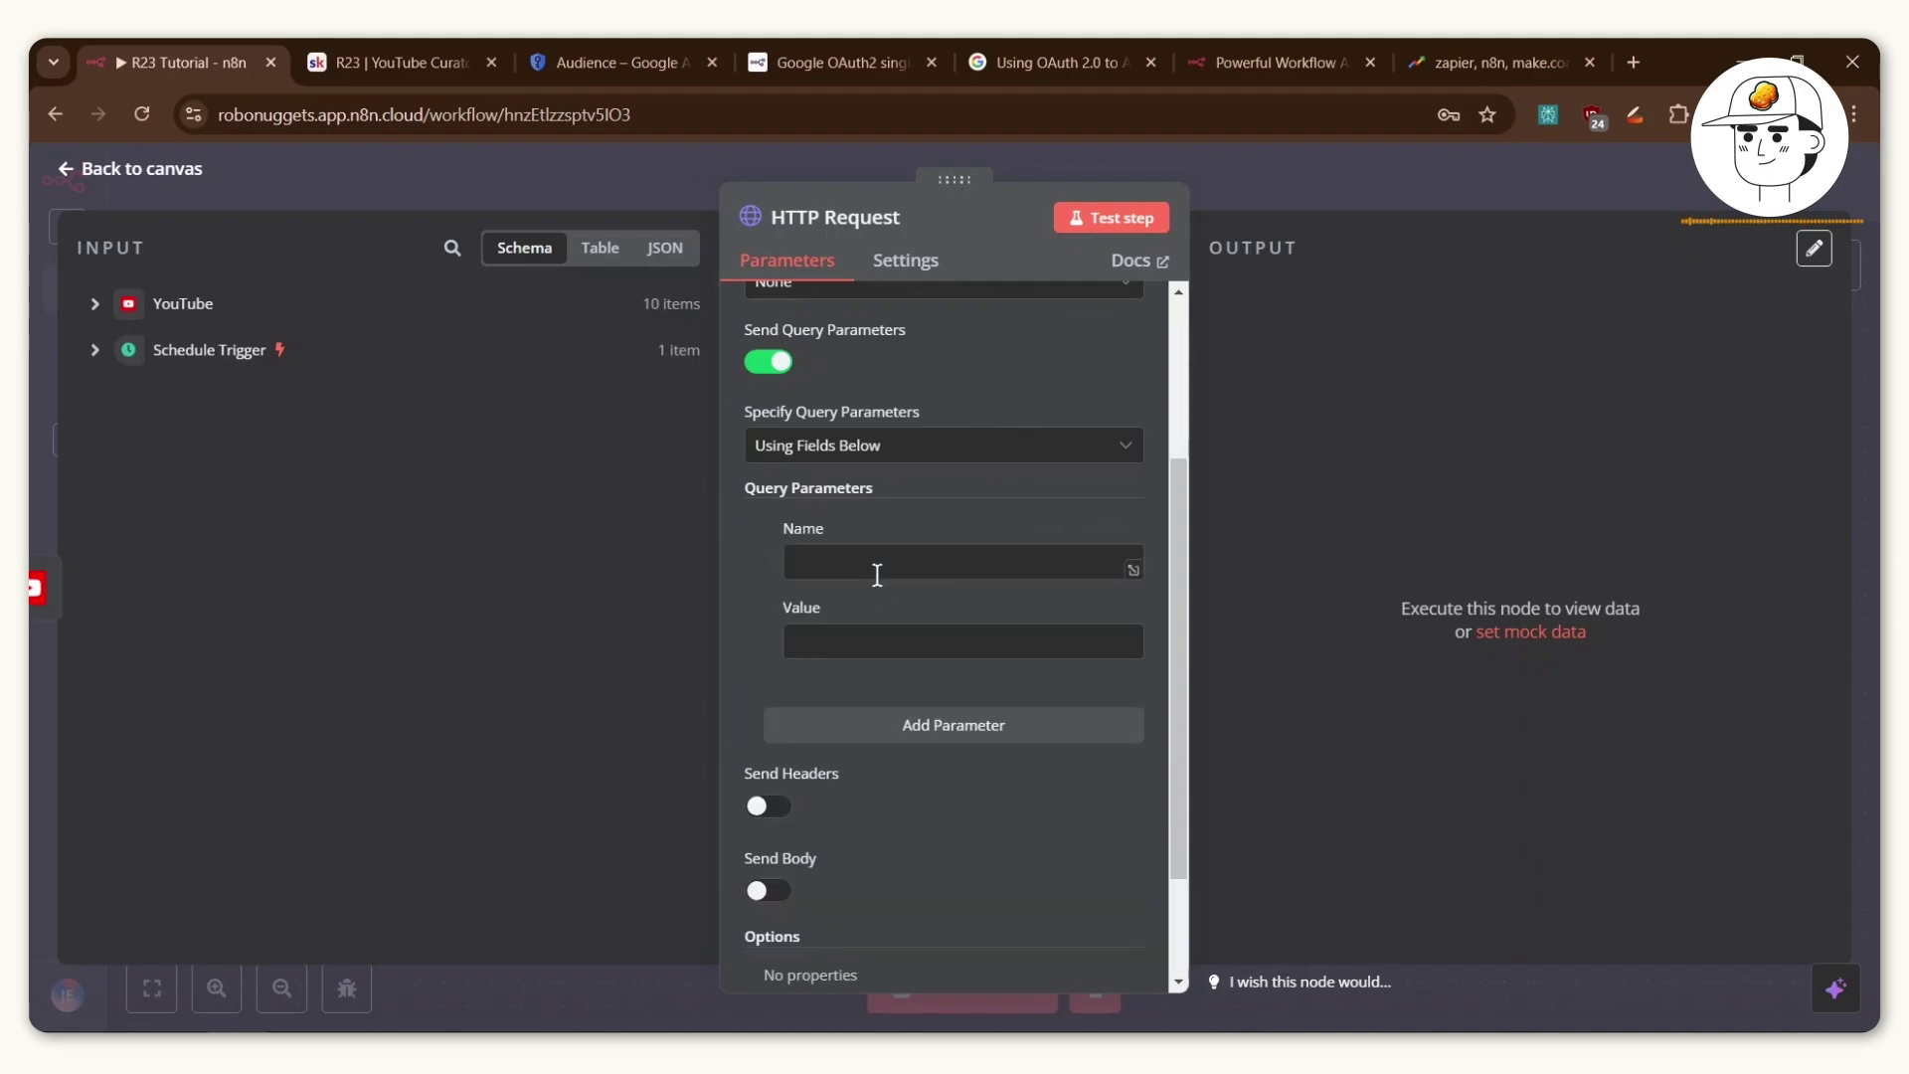
{"action": "left_click", "coordinate": [881, 727]}
{"action": "left_click", "coordinate": [881, 944]}
Name the three query parameters key, part and id.
{"action": "left_click", "coordinate": [813, 548]}
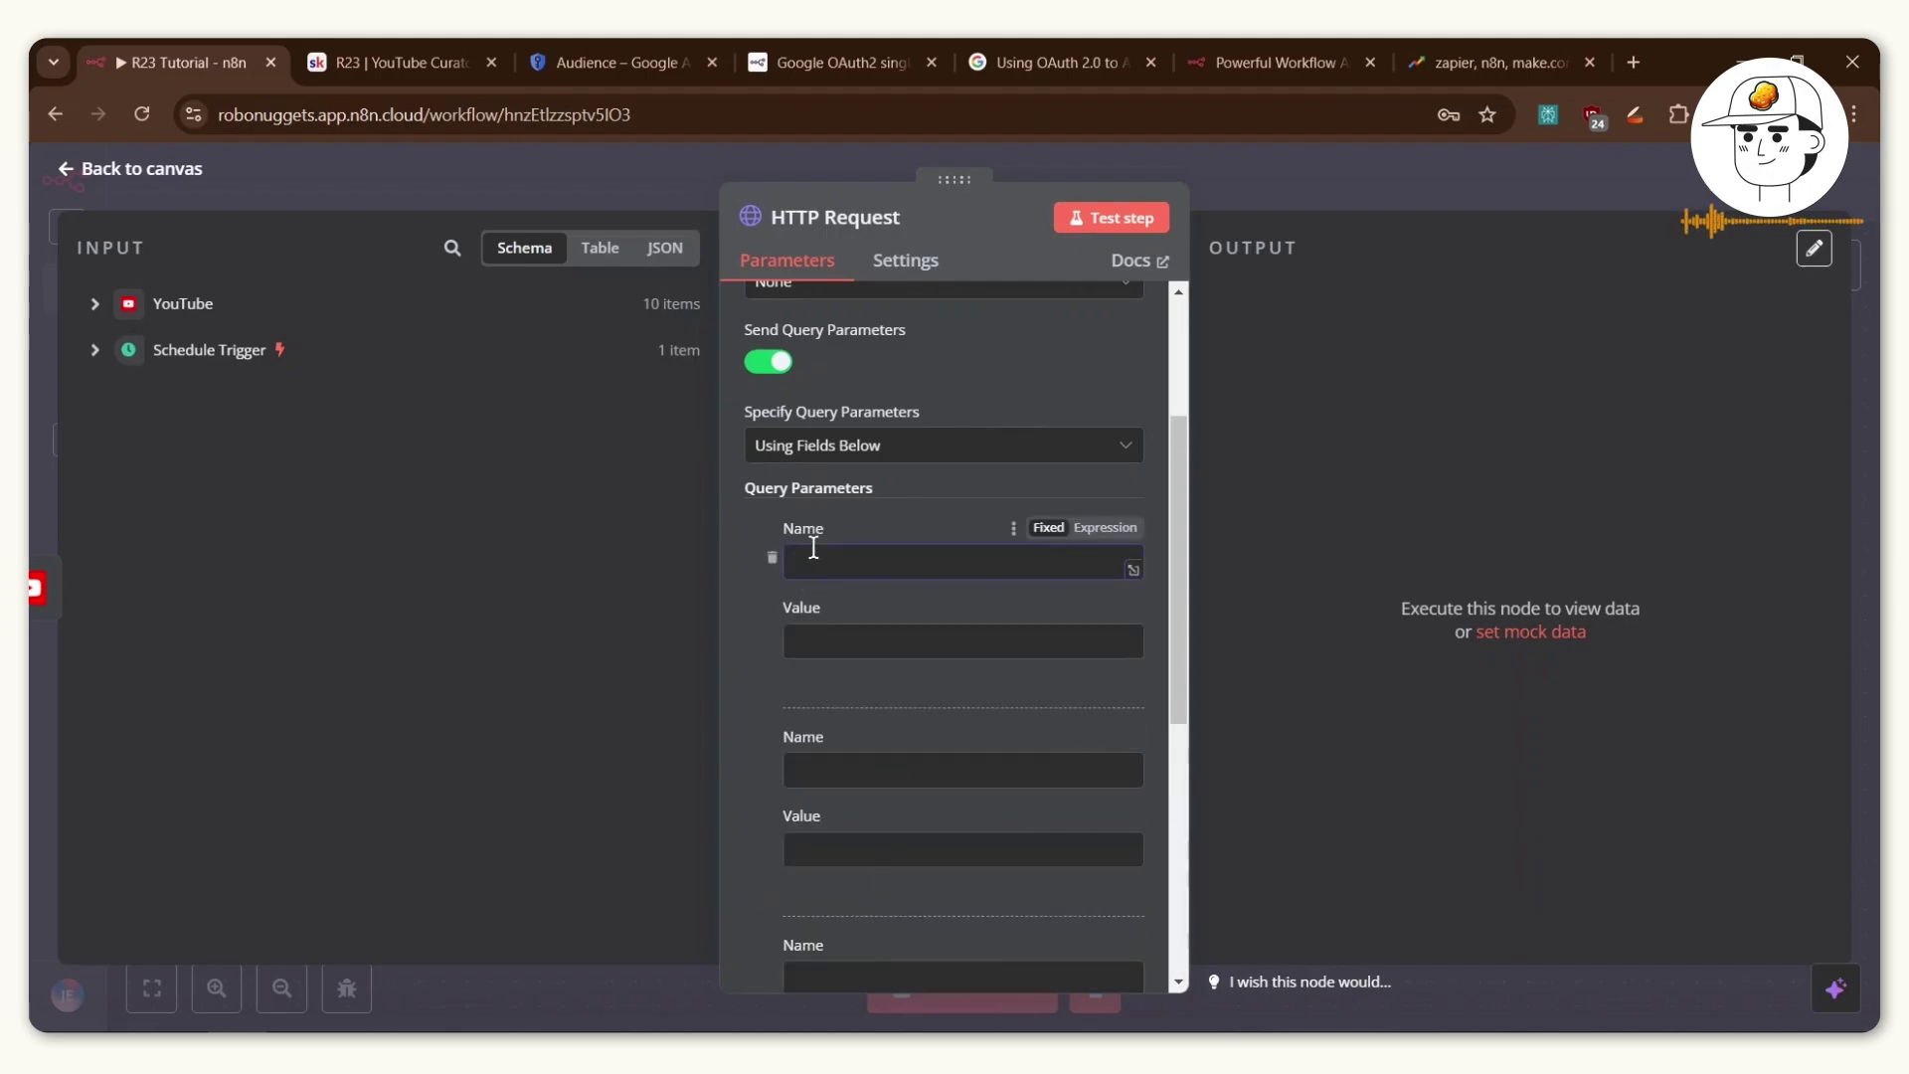
{"action": "type", "text": "key"}
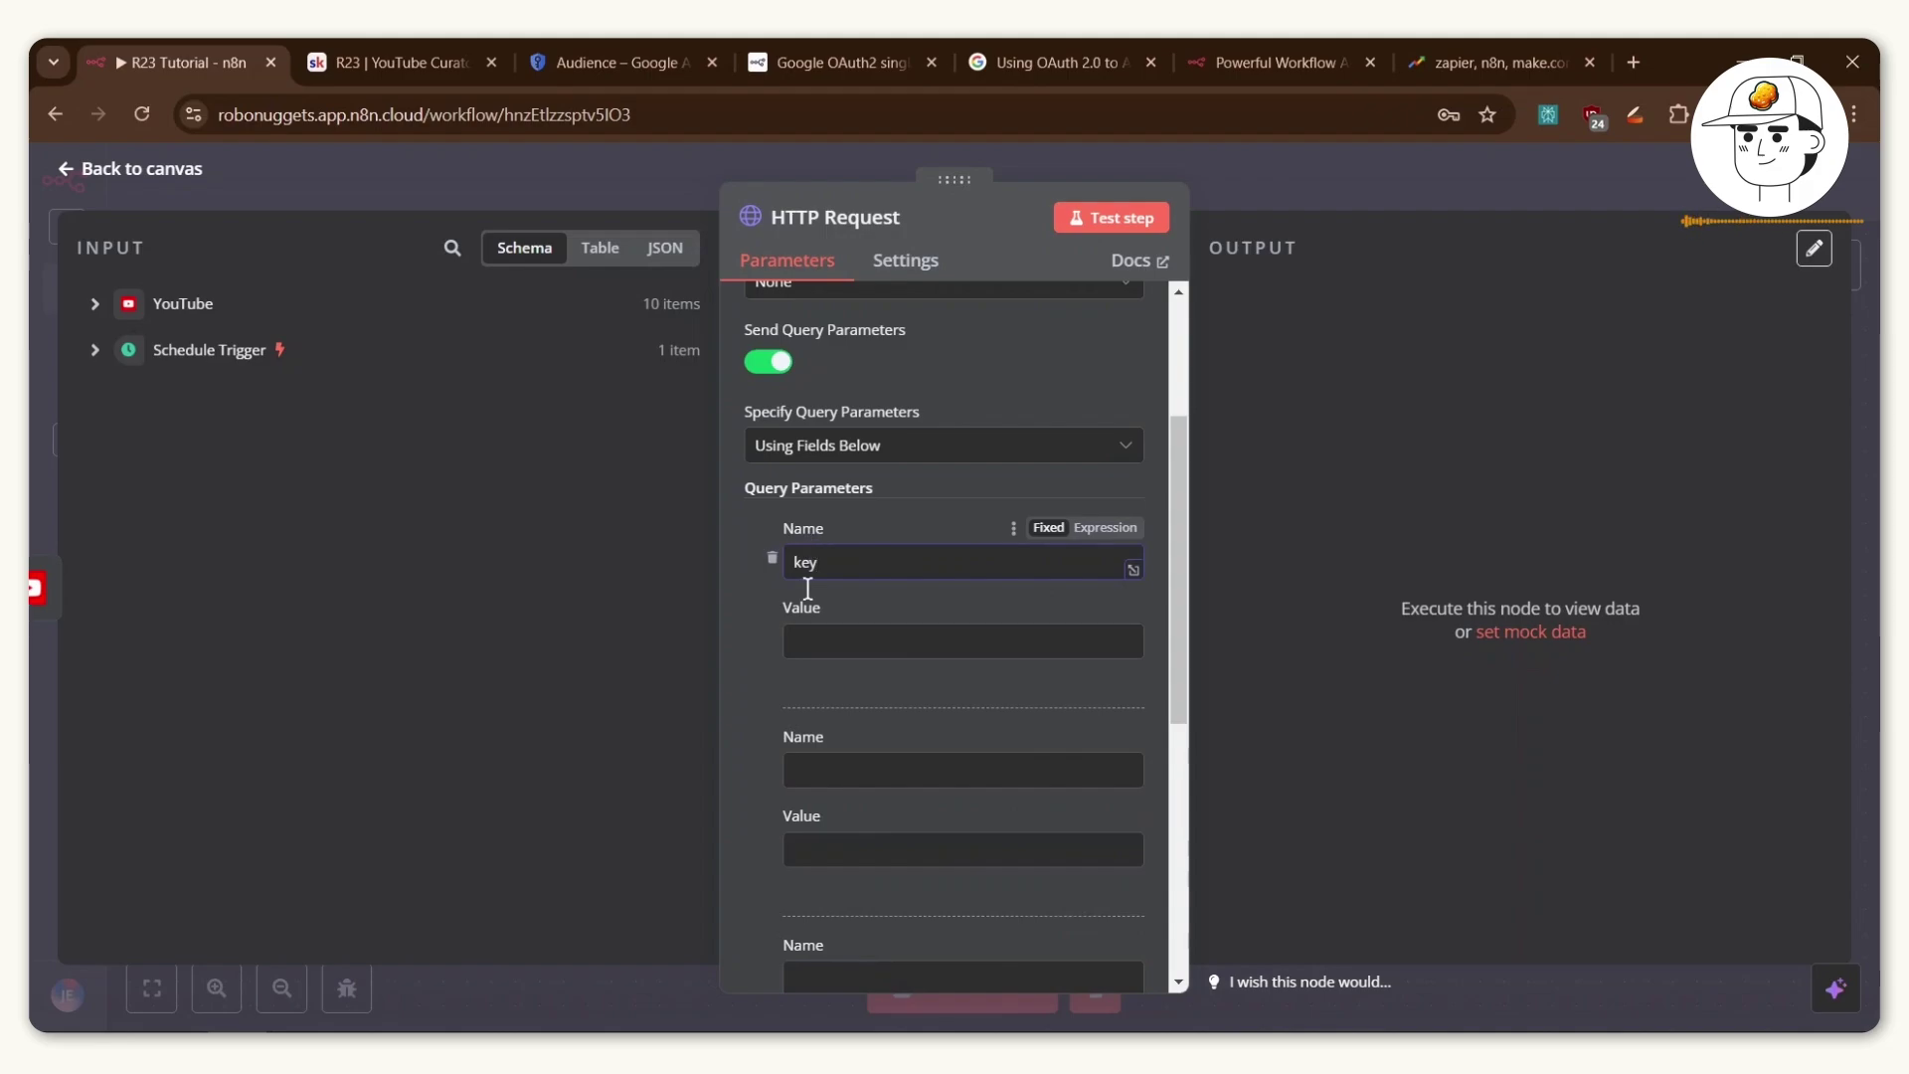
{"action": "left_click", "coordinate": [849, 744]}
{"action": "scroll", "coordinate": [847, 704], "scroll_direction": "down", "scroll_amount": 1}
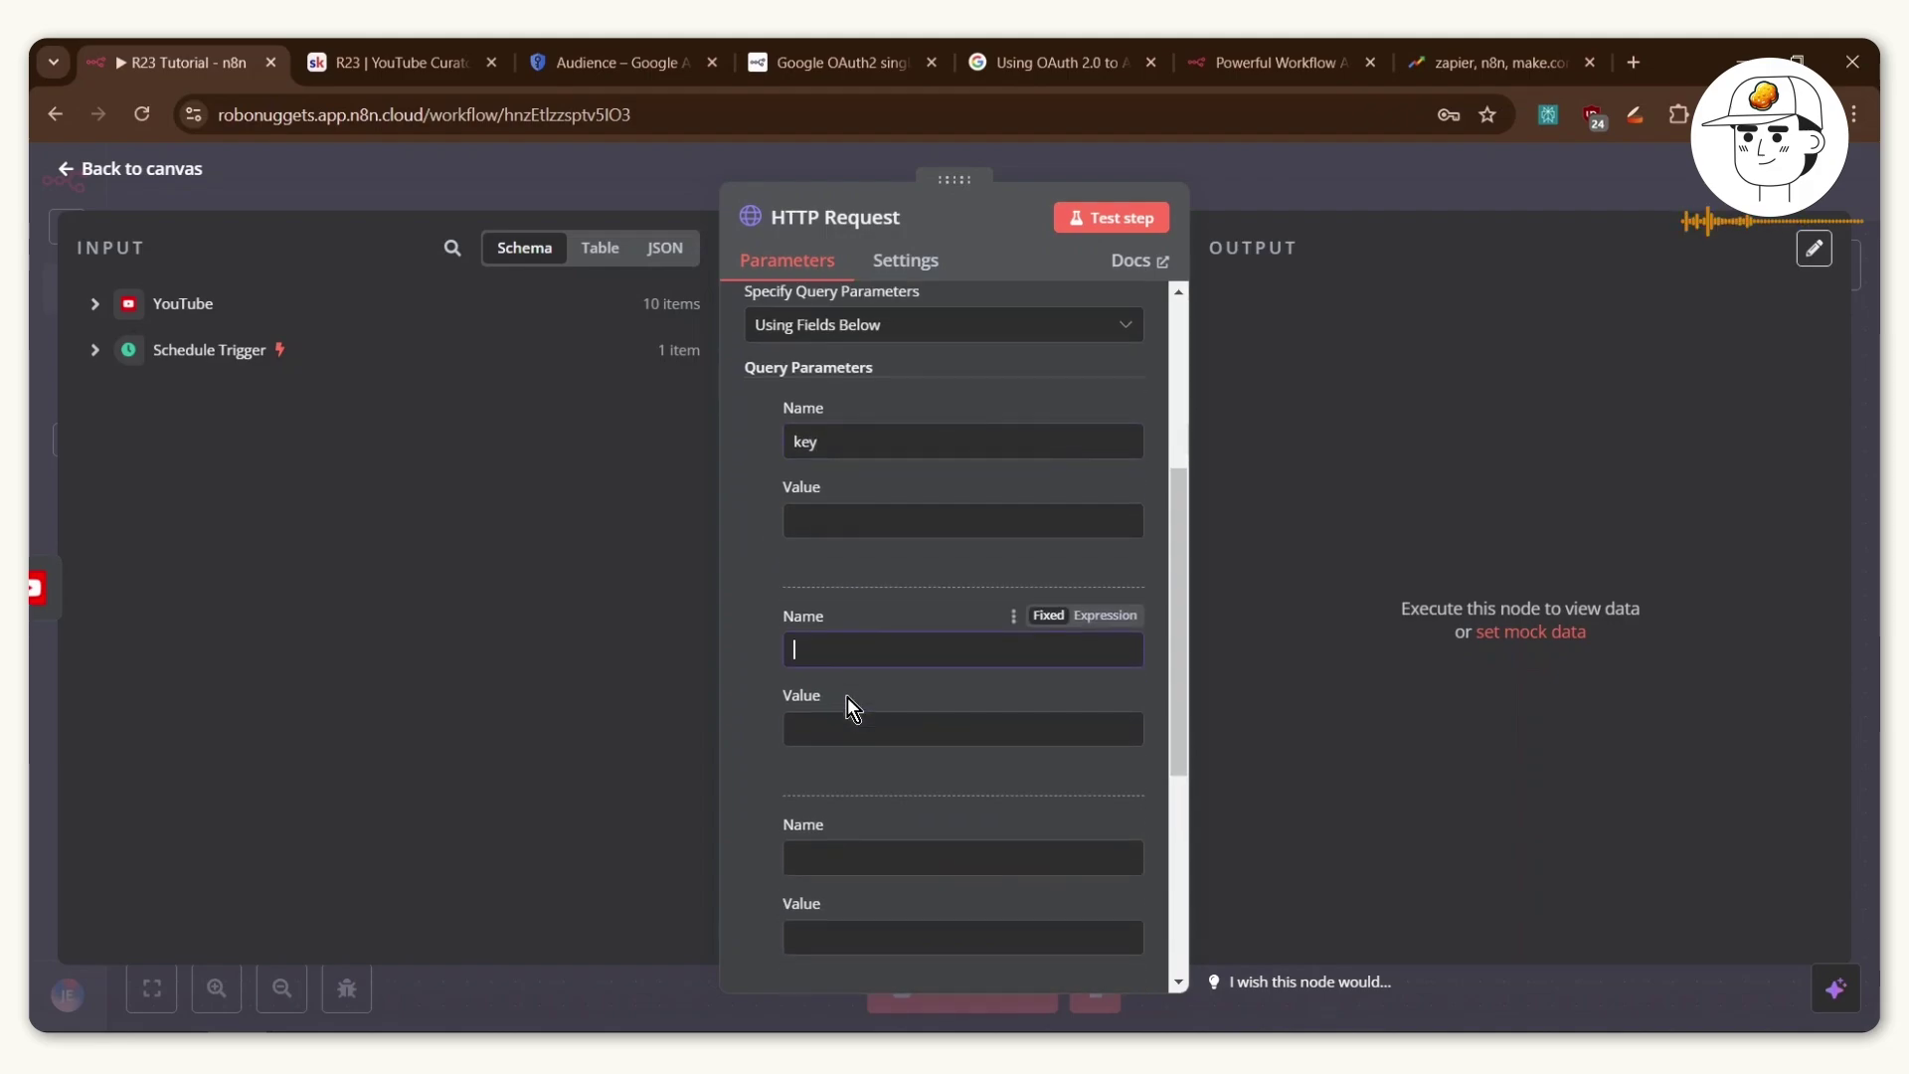
{"action": "scroll", "coordinate": [847, 706], "scroll_direction": "down", "scroll_amount": 1}
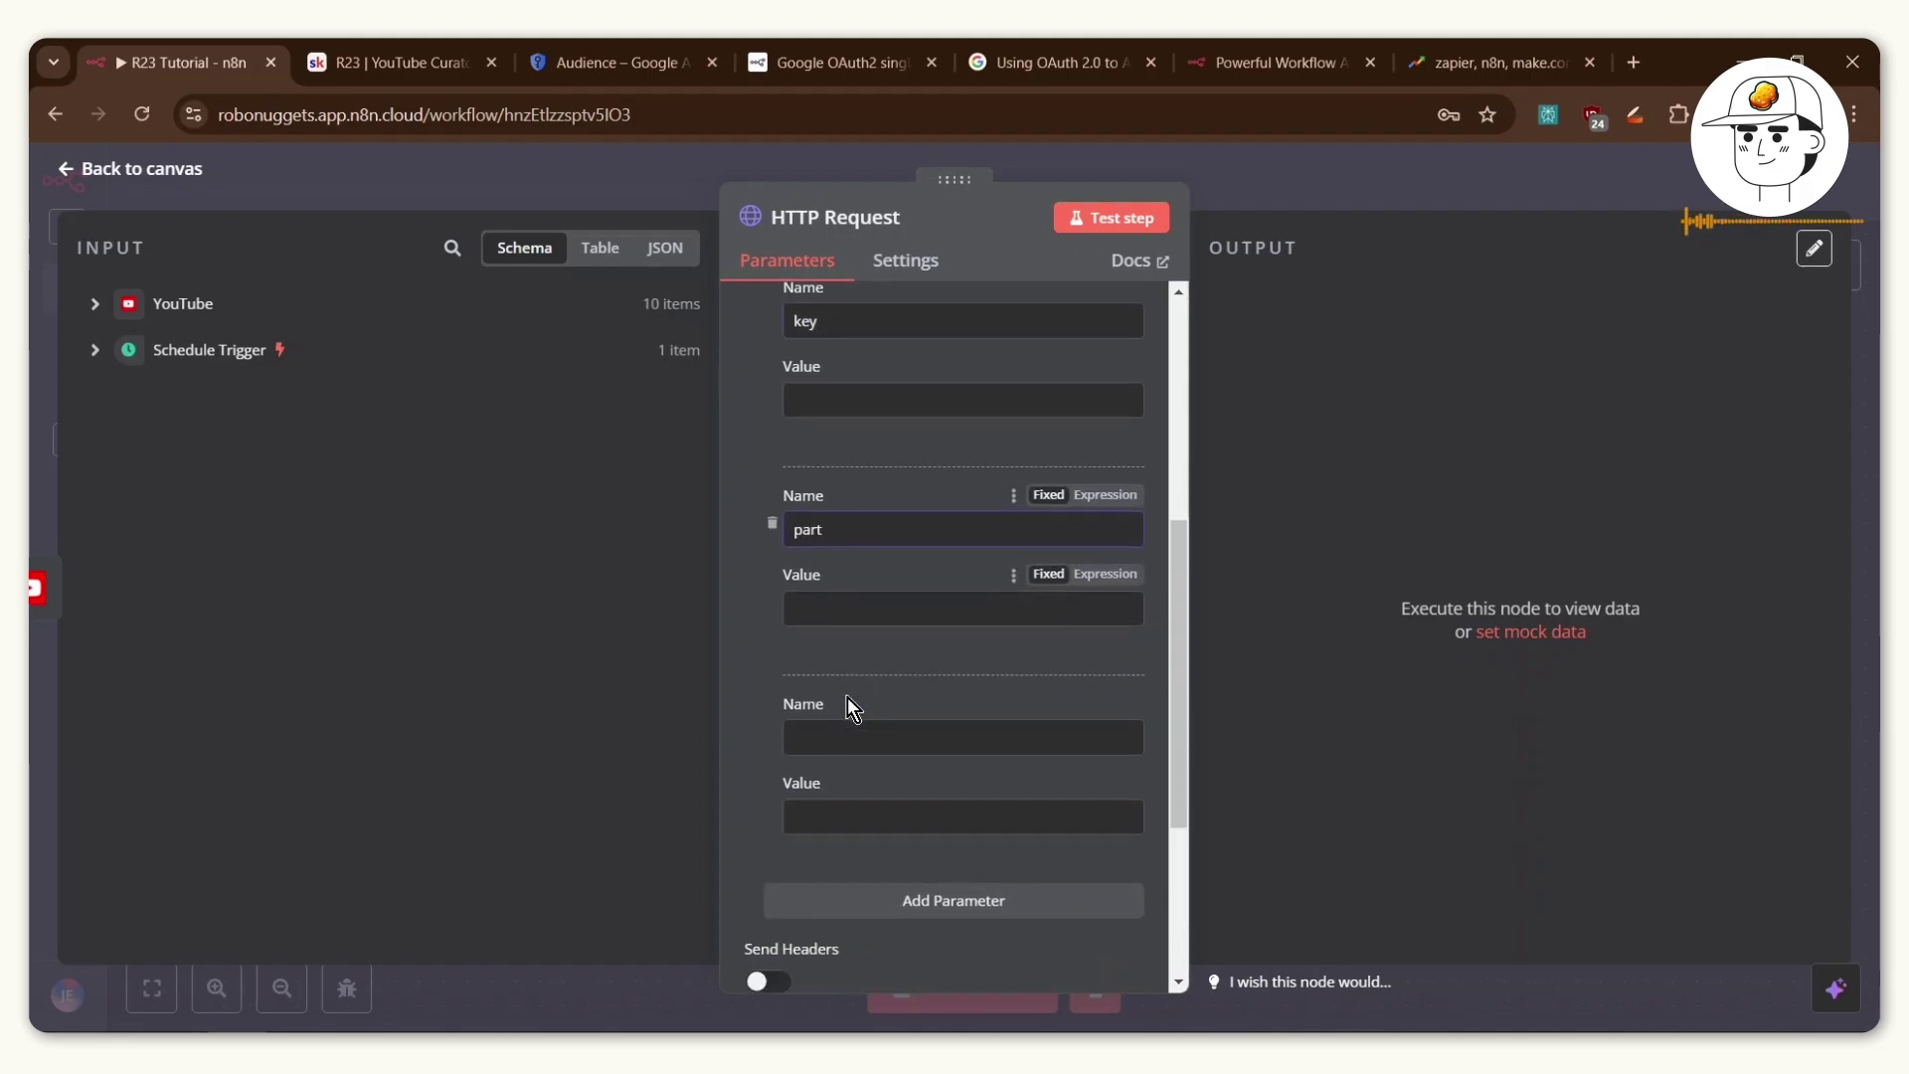
{"action": "left_click", "coordinate": [846, 741]}
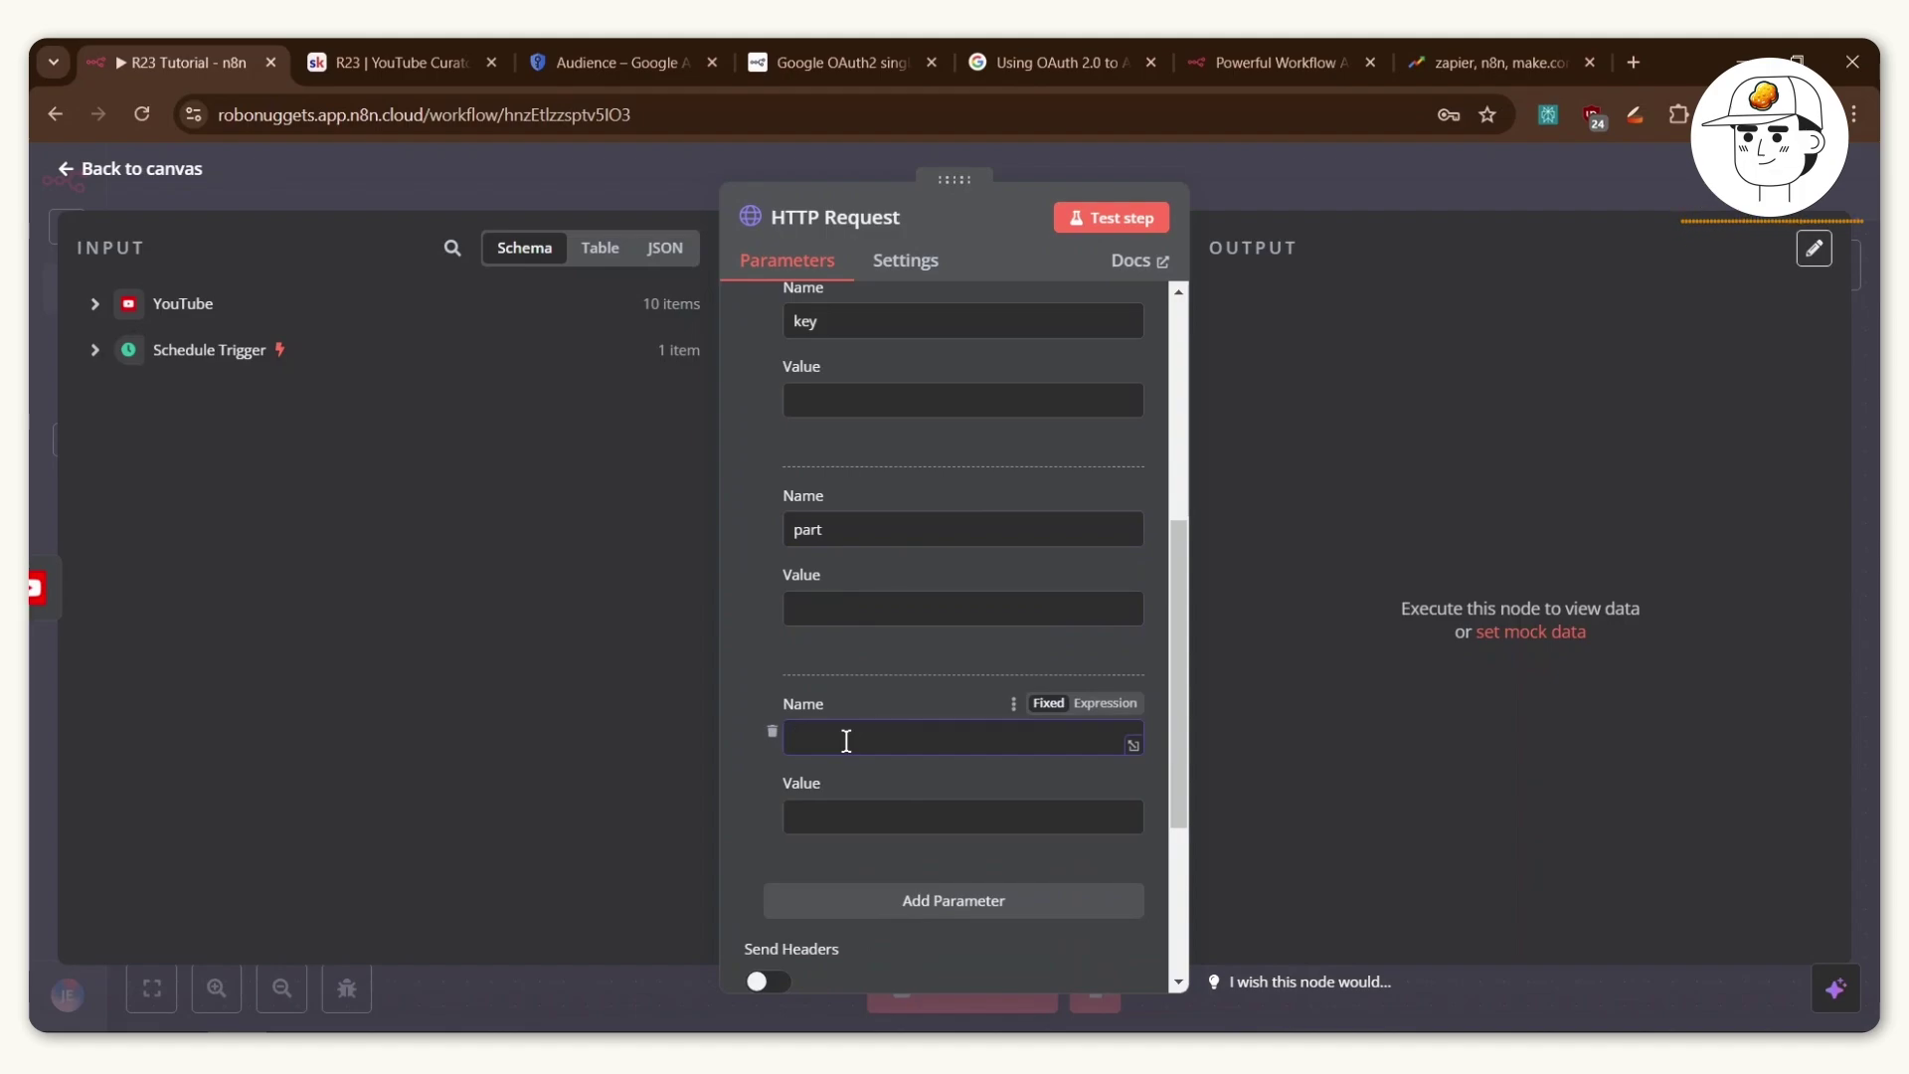
{"action": "type", "text": "id"}
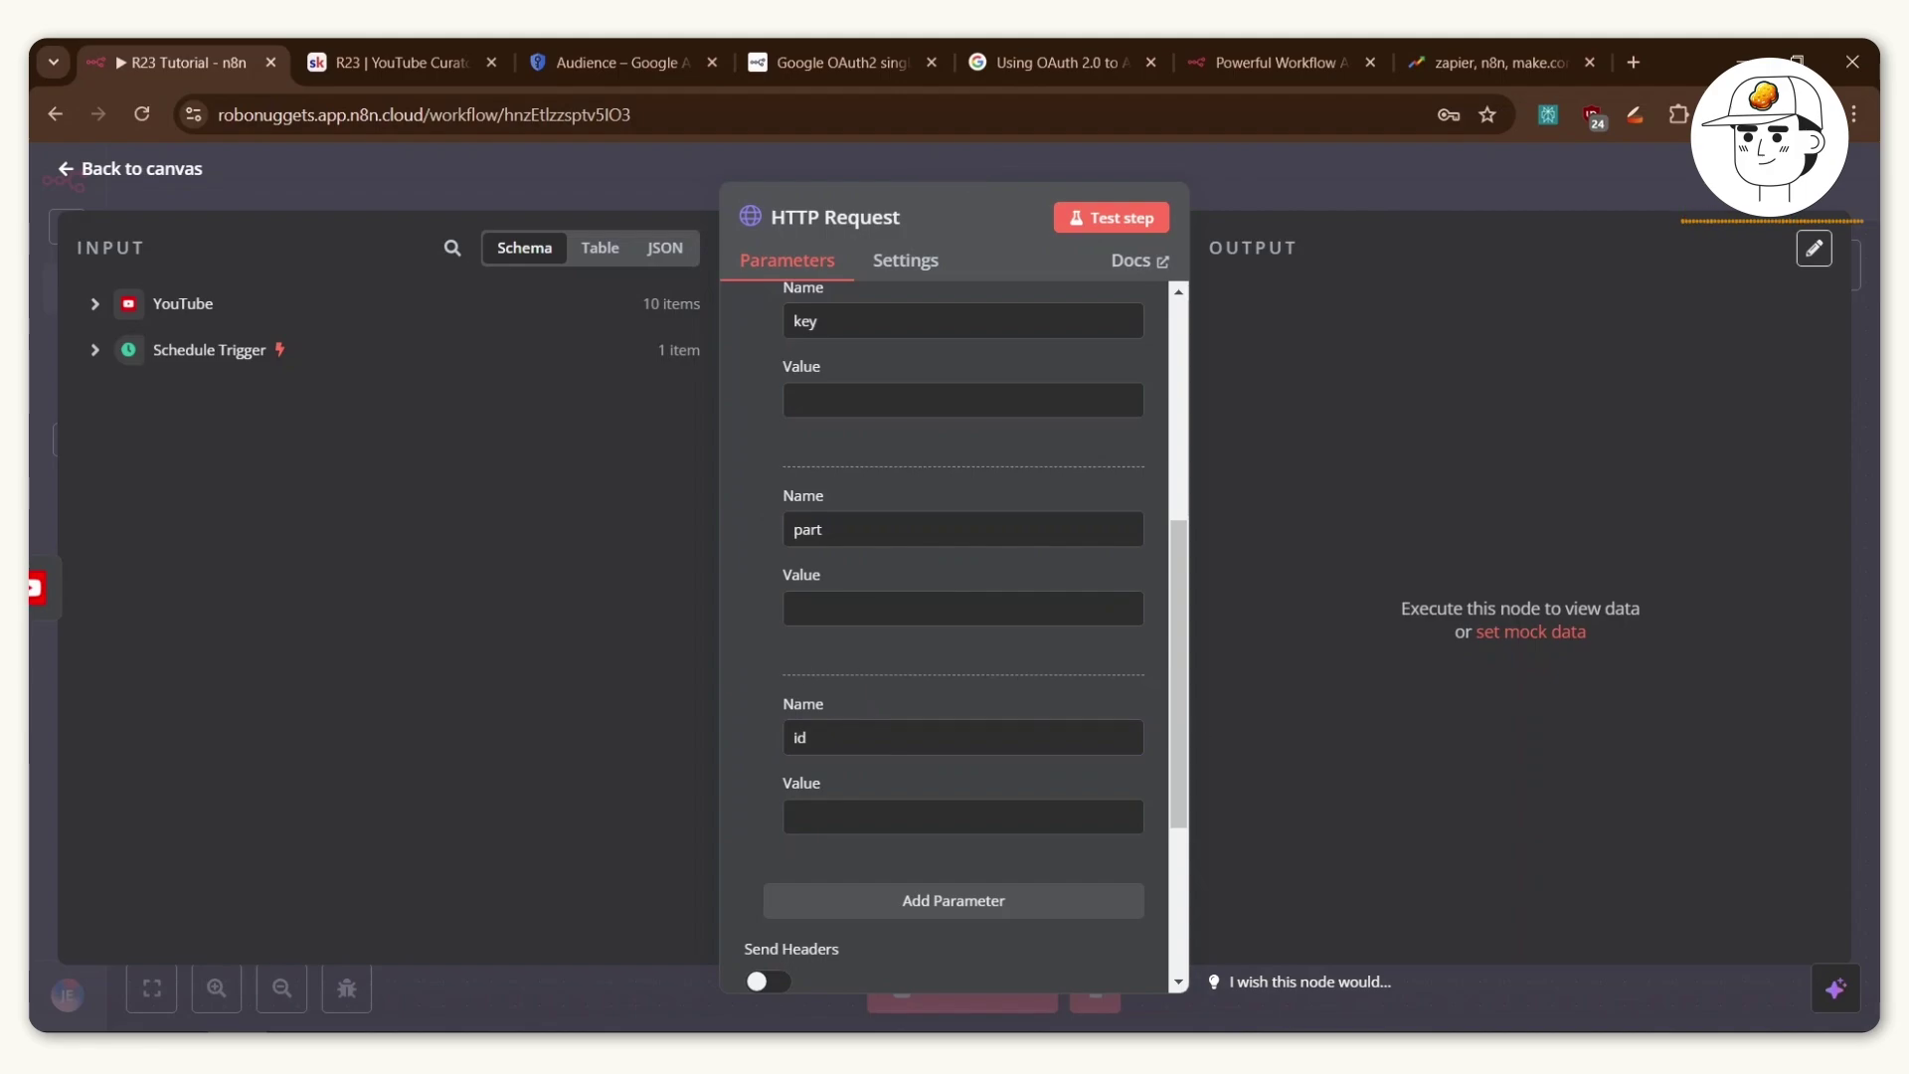
{"action": "scroll", "coordinate": [955, 810], "scroll_direction": "down", "scroll_amount": 1}
{"action": "scroll", "coordinate": [942, 759], "scroll_direction": "up", "scroll_amount": 2}
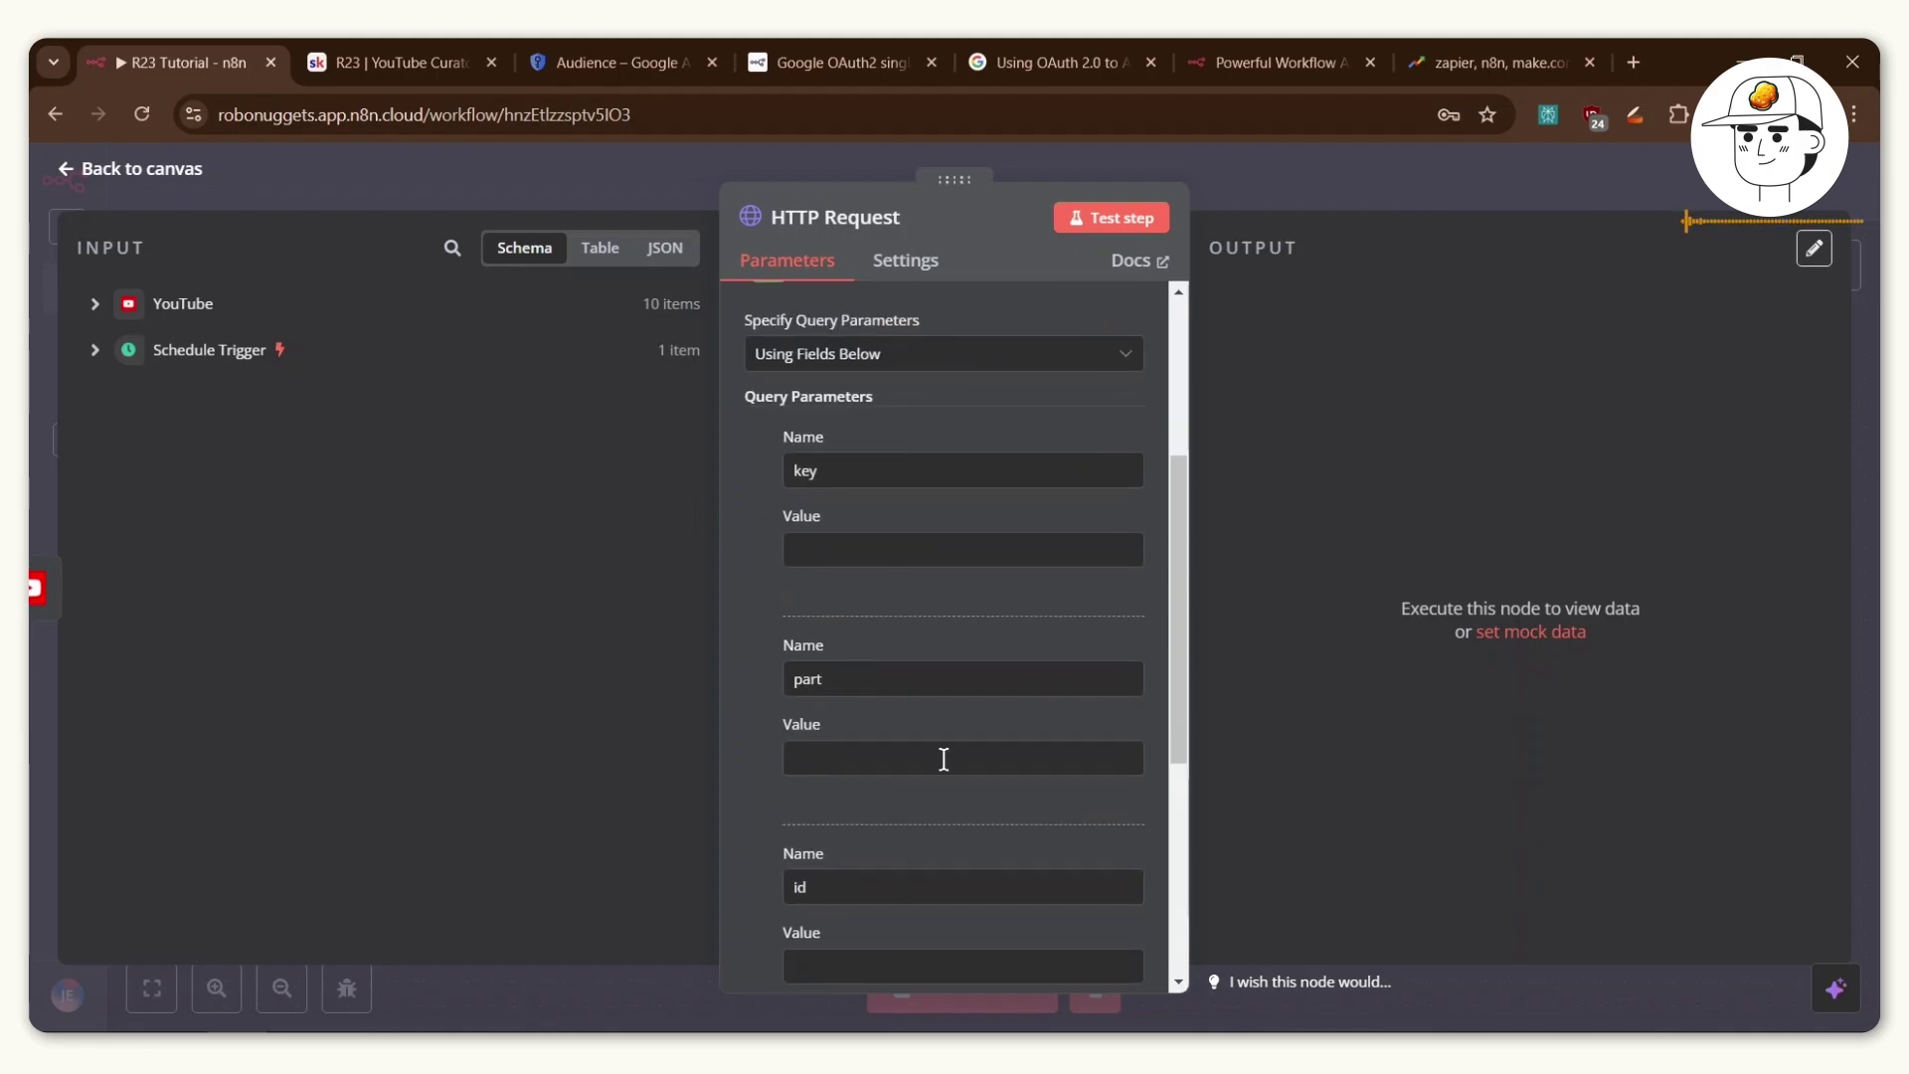
{"action": "scroll", "coordinate": [938, 717], "scroll_direction": "down", "scroll_amount": 2}
{"action": "scroll", "coordinate": [935, 706], "scroll_direction": "up", "scroll_amount": 2}
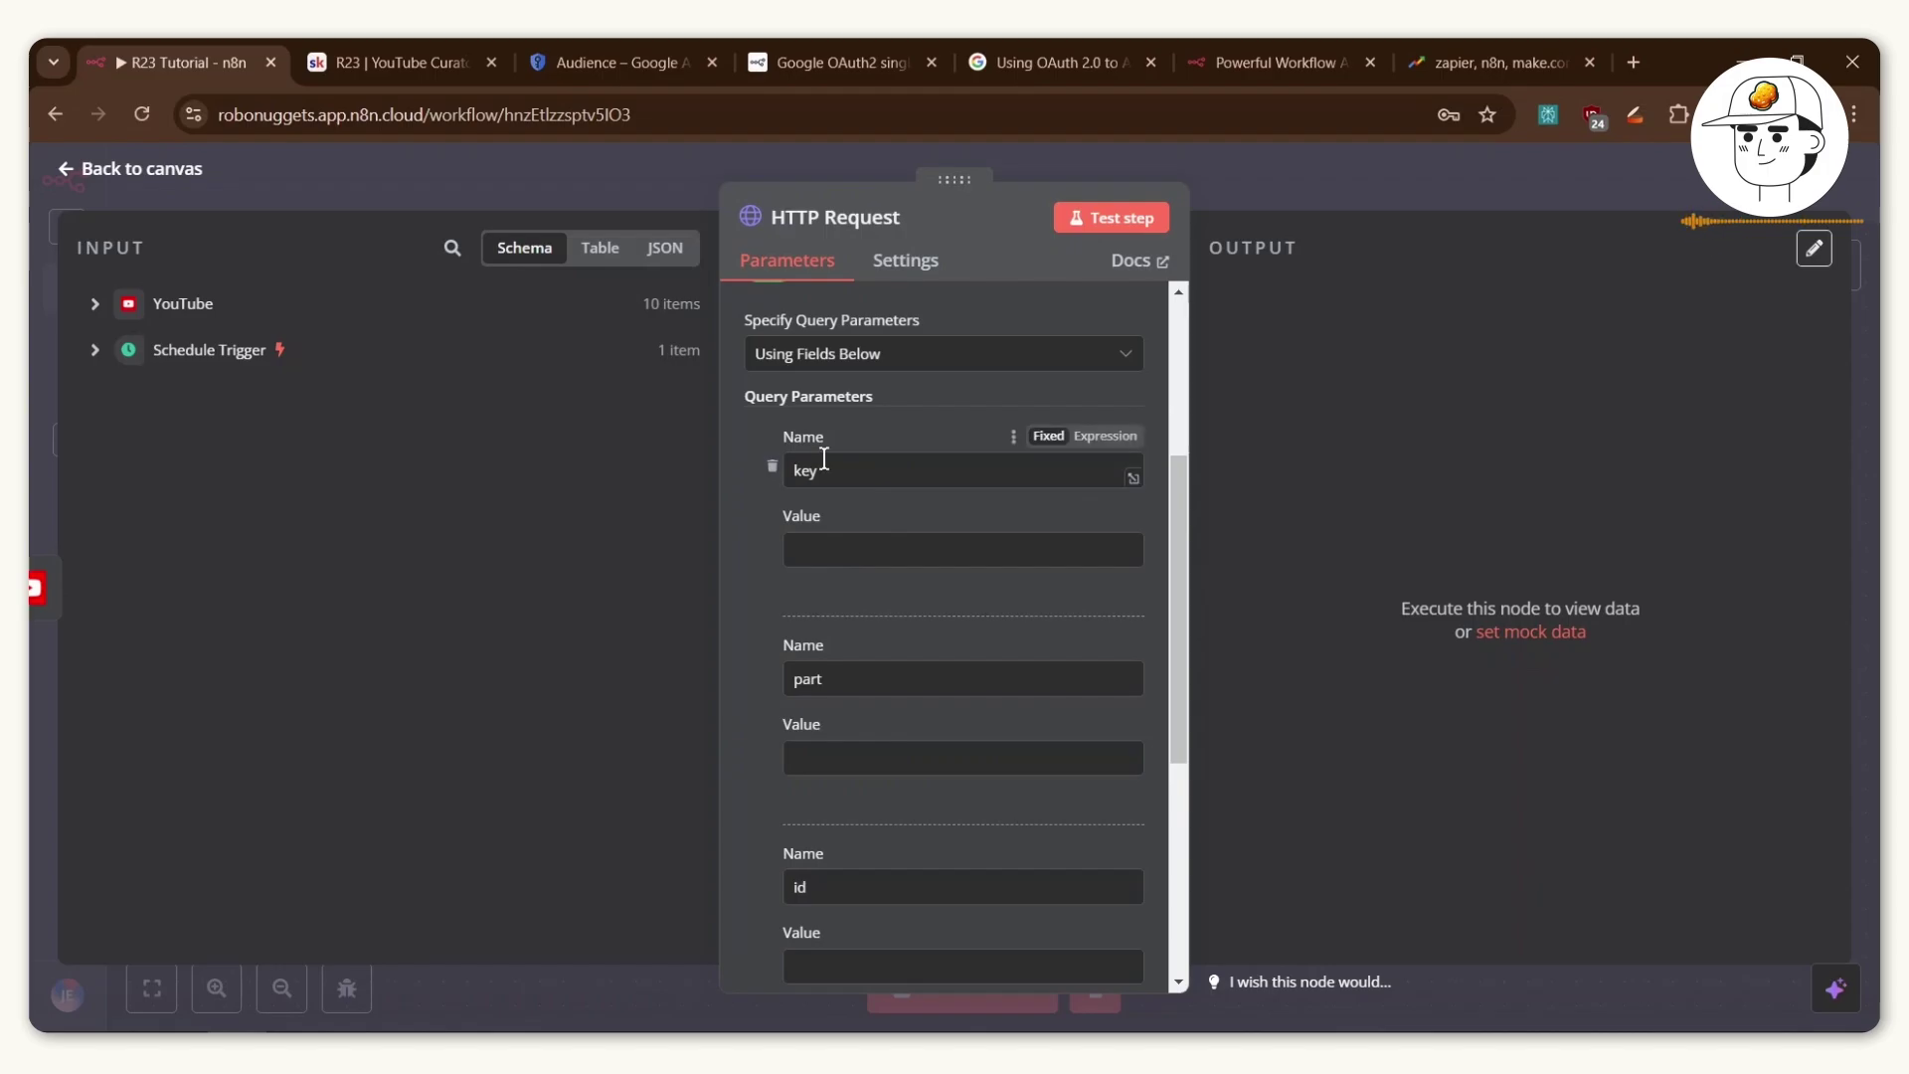
Switch to Google Cloud, create a new API key under the APIs & Services credentials and copy it.
{"action": "left_click", "coordinate": [614, 45]}
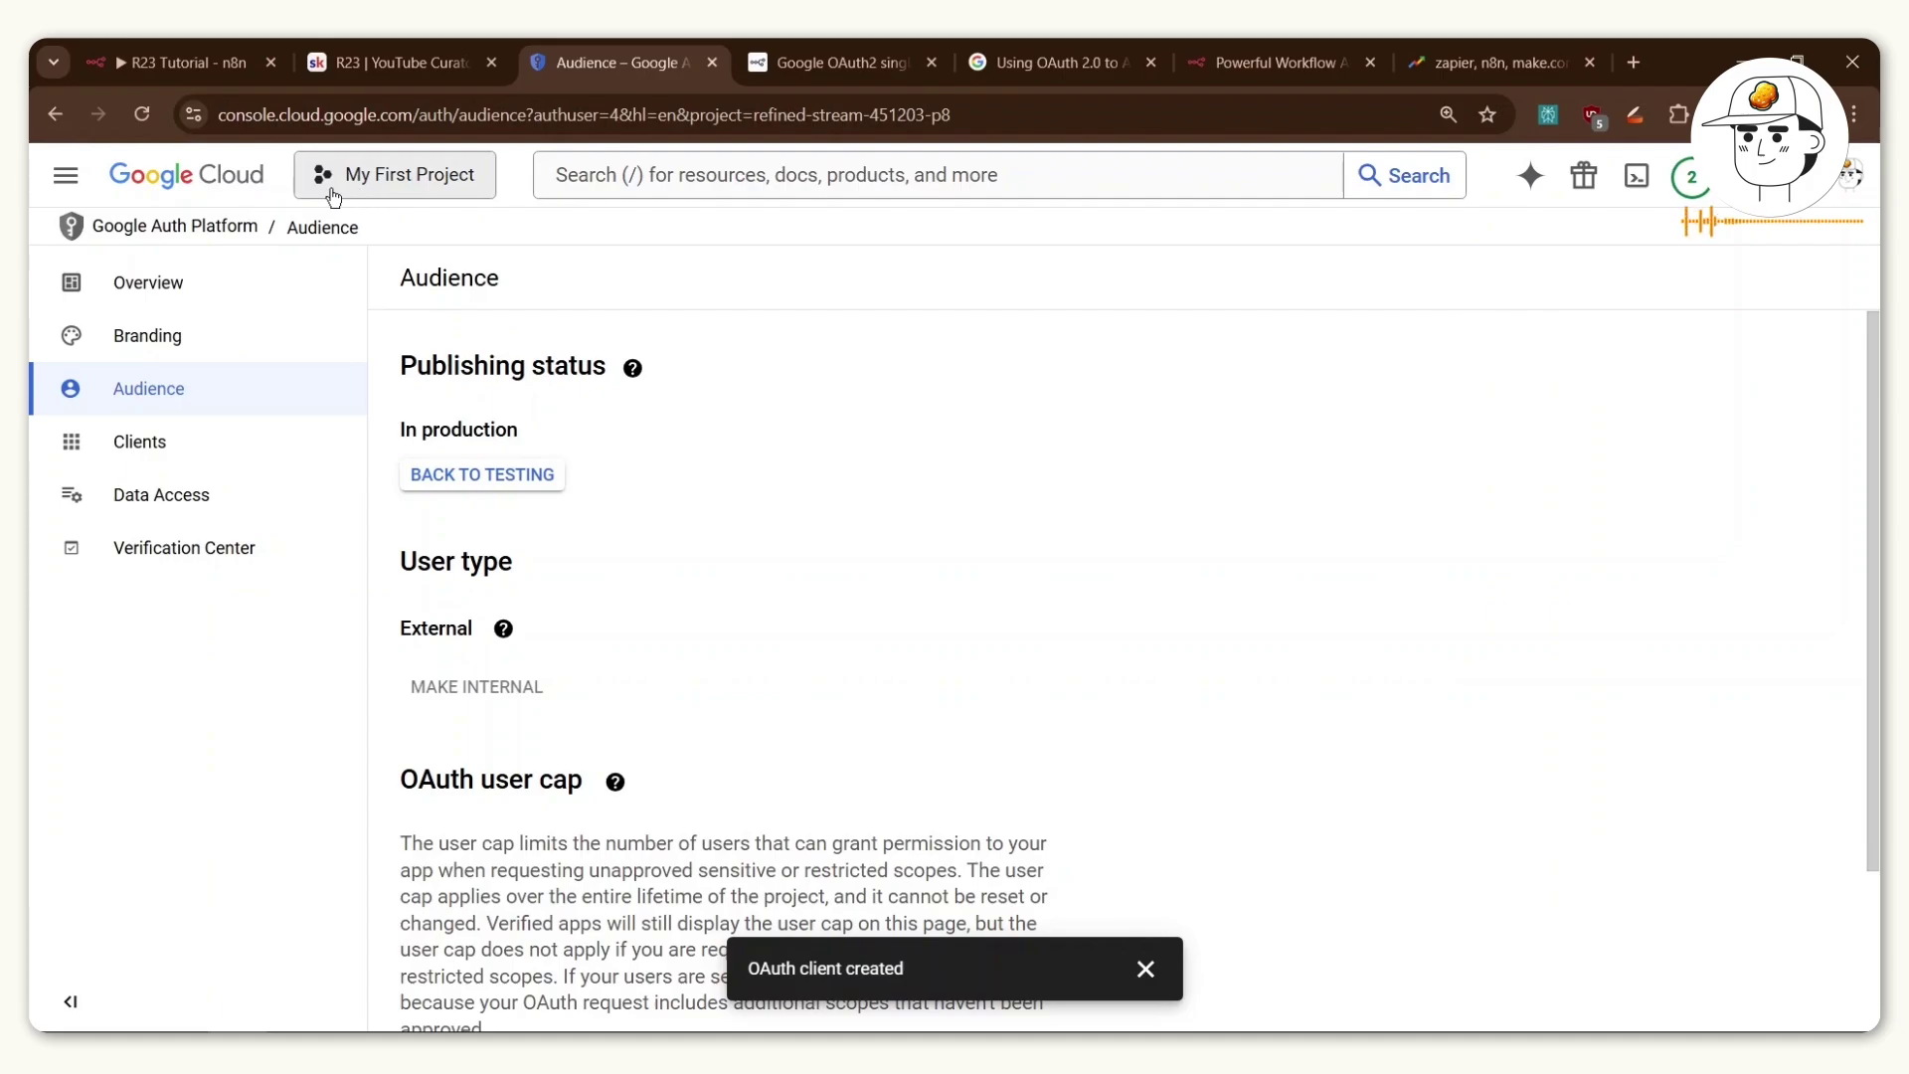
{"action": "left_click", "coordinate": [77, 189]}
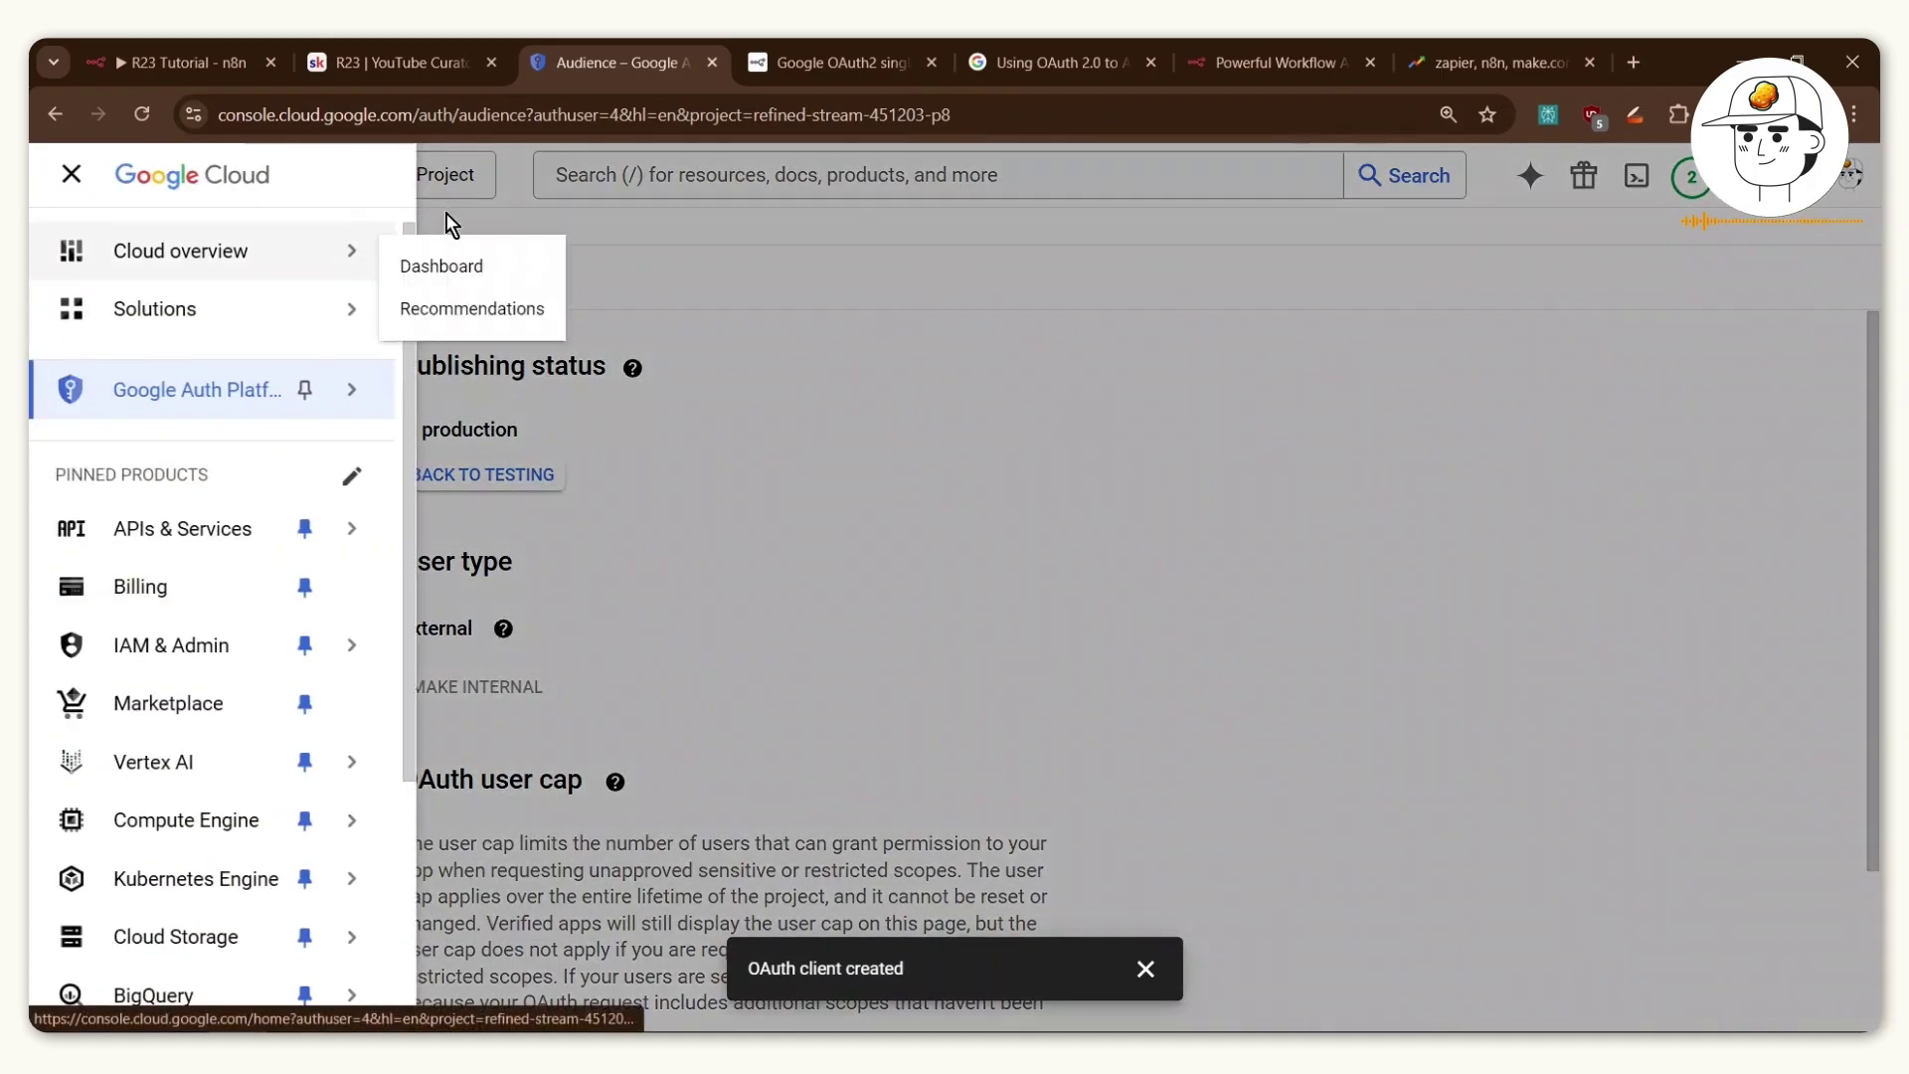
{"action": "mouse_move", "coordinate": [201, 542]}
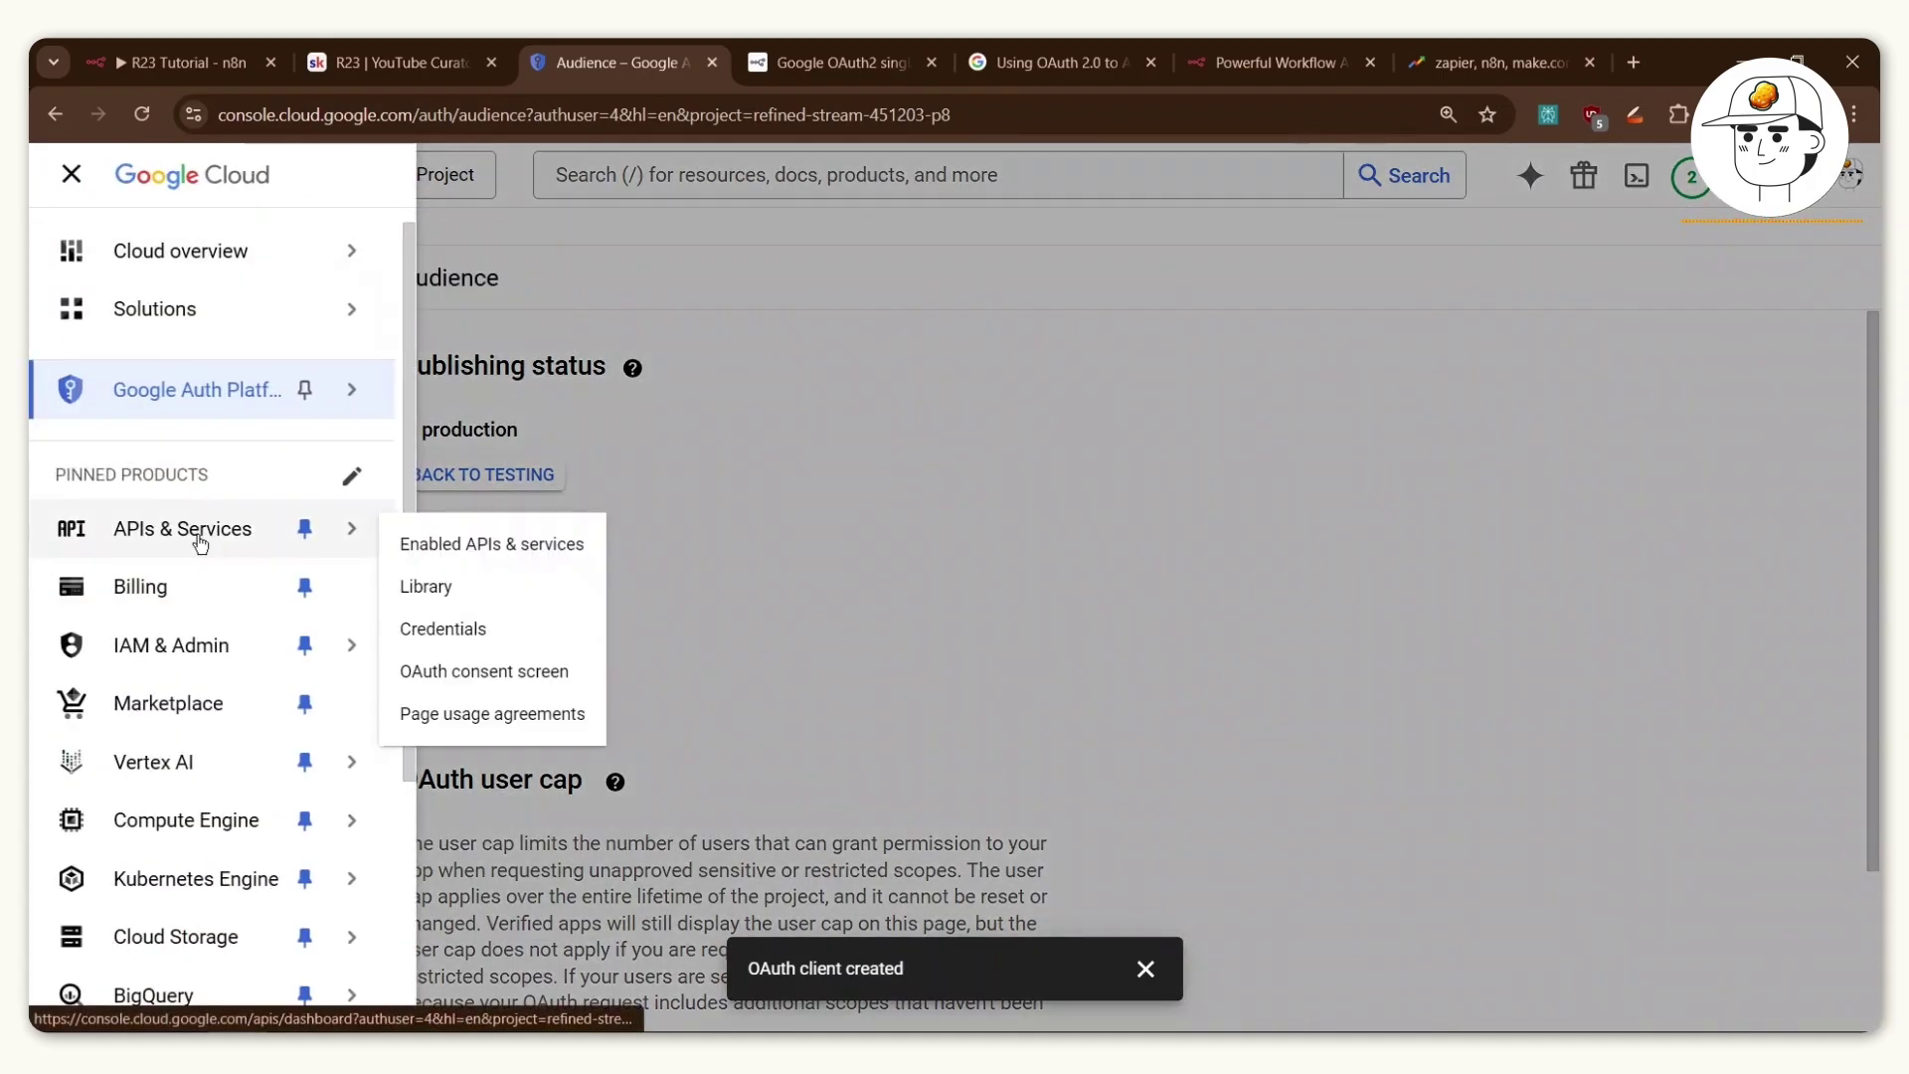
{"action": "left_click", "coordinate": [494, 637]}
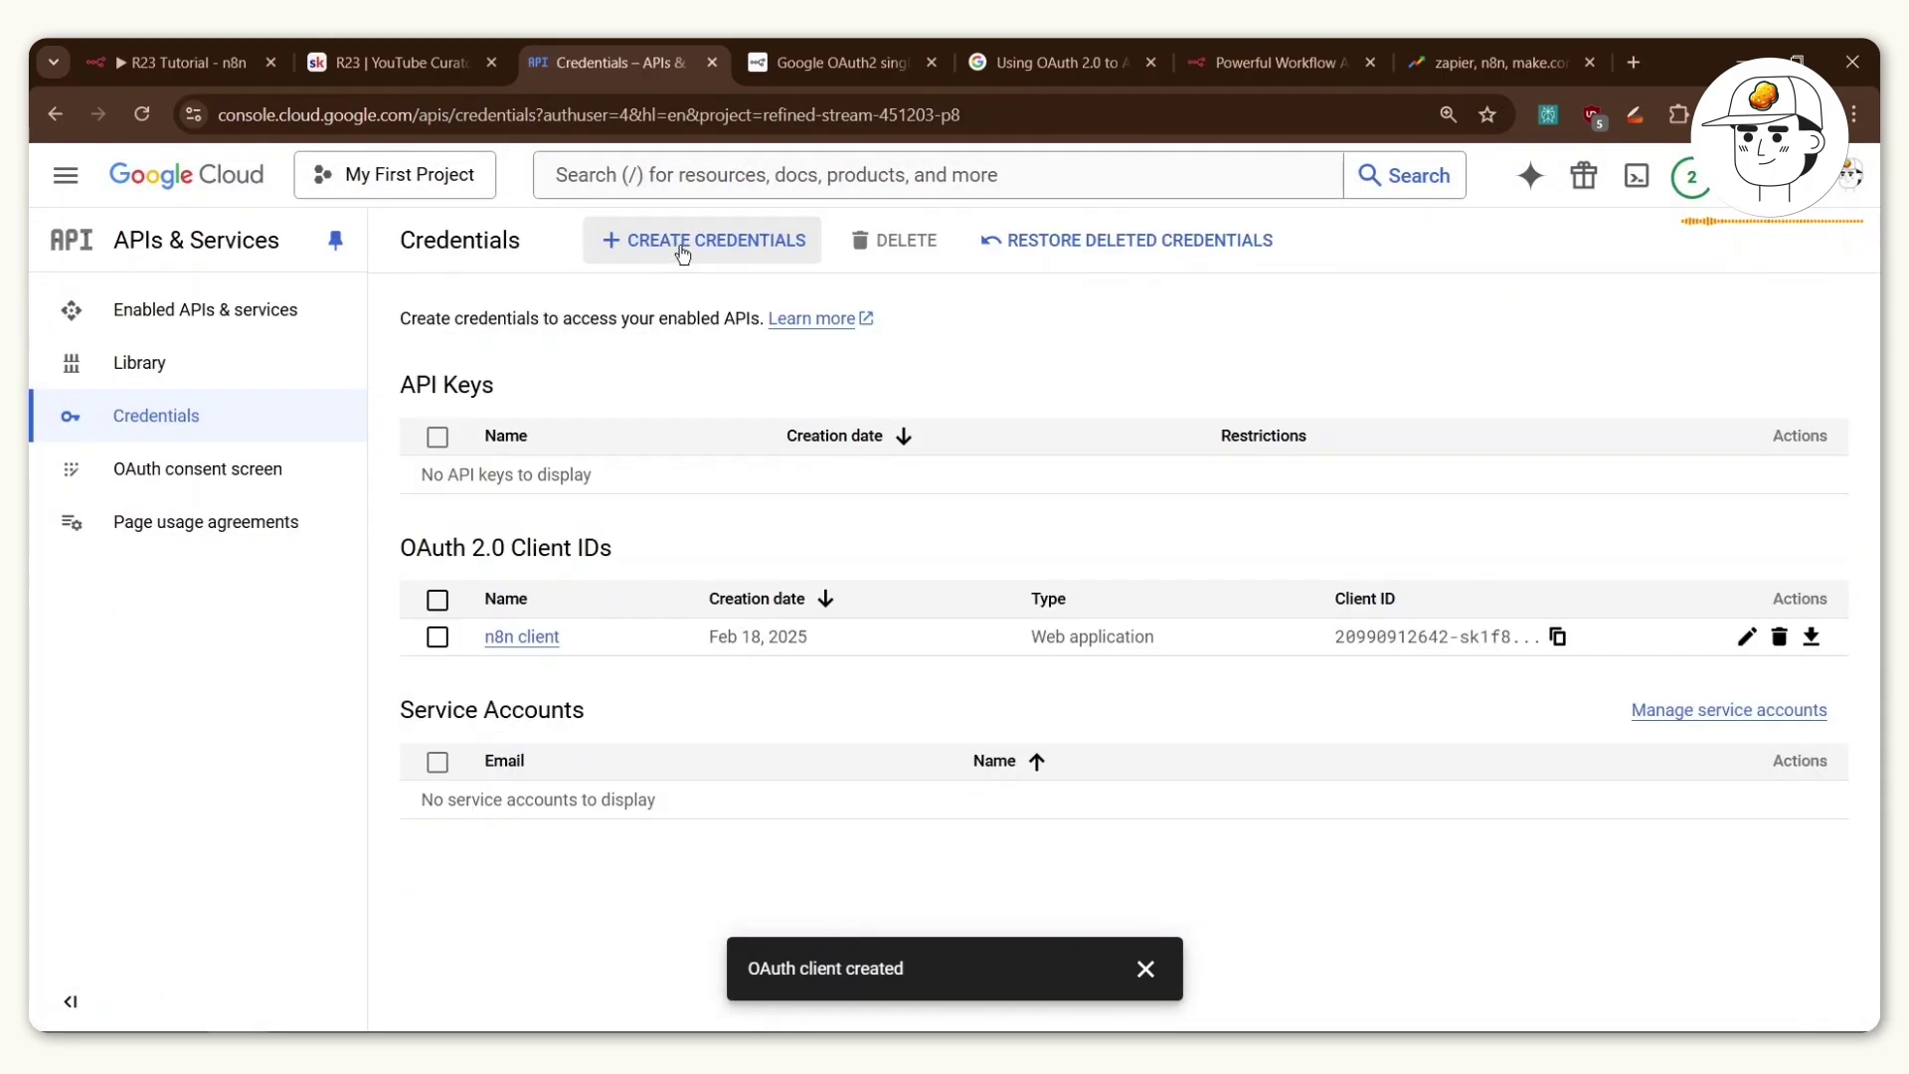
{"action": "left_click", "coordinate": [683, 254]}
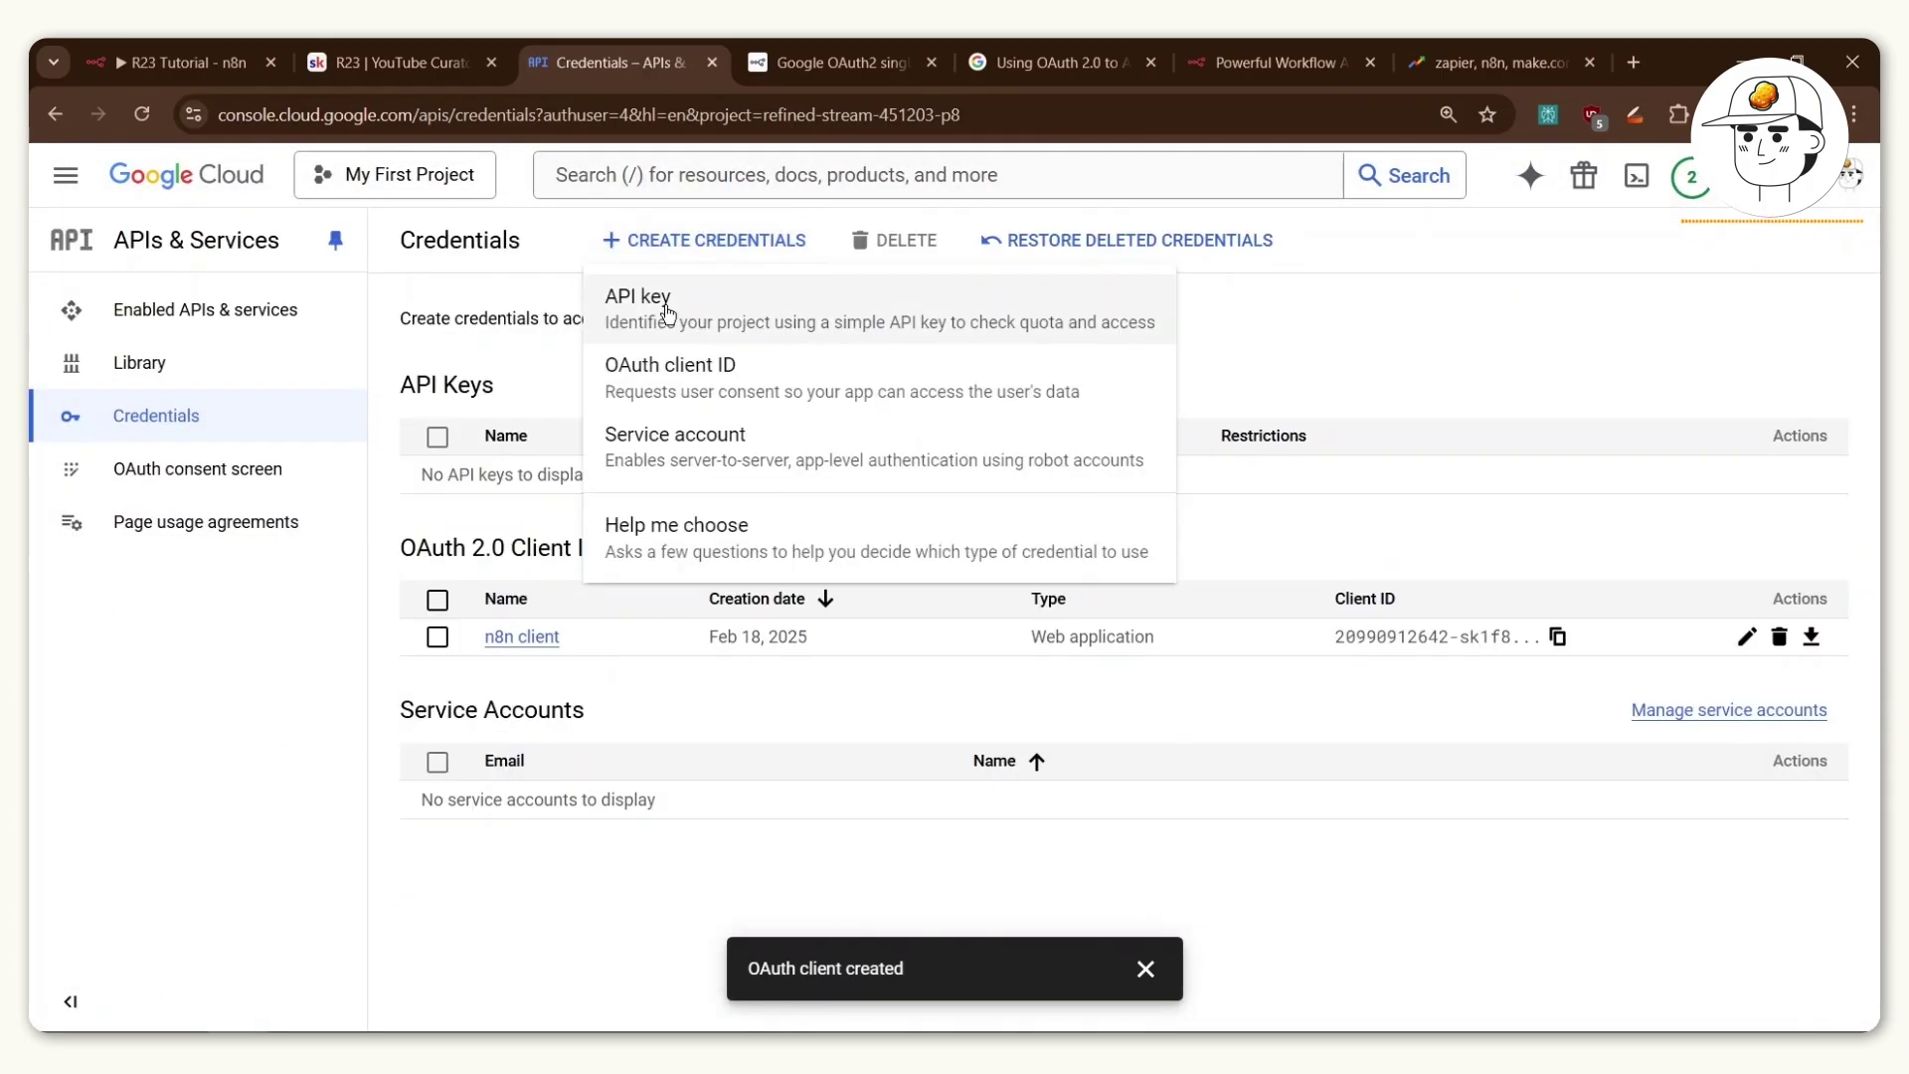
{"action": "left_click", "coordinate": [668, 315]}
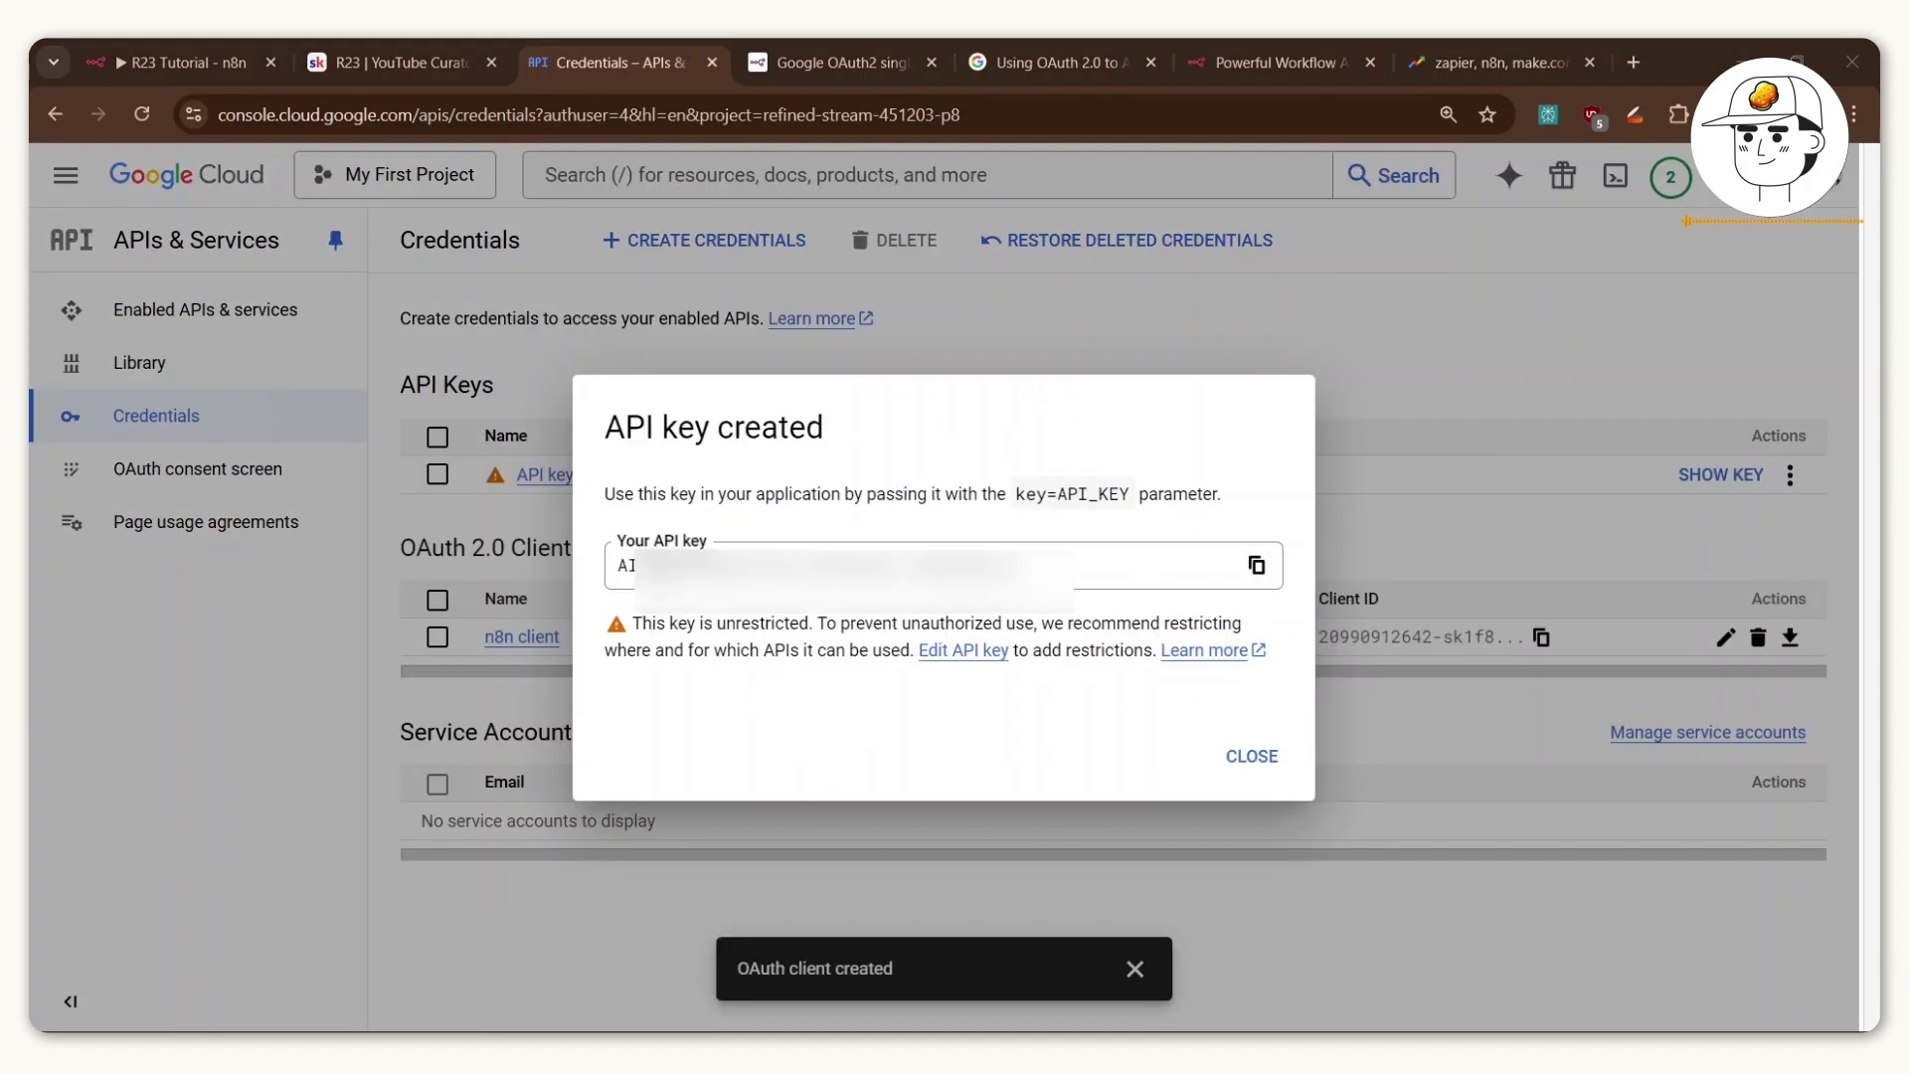
{"action": "left_click", "coordinate": [1258, 568]}
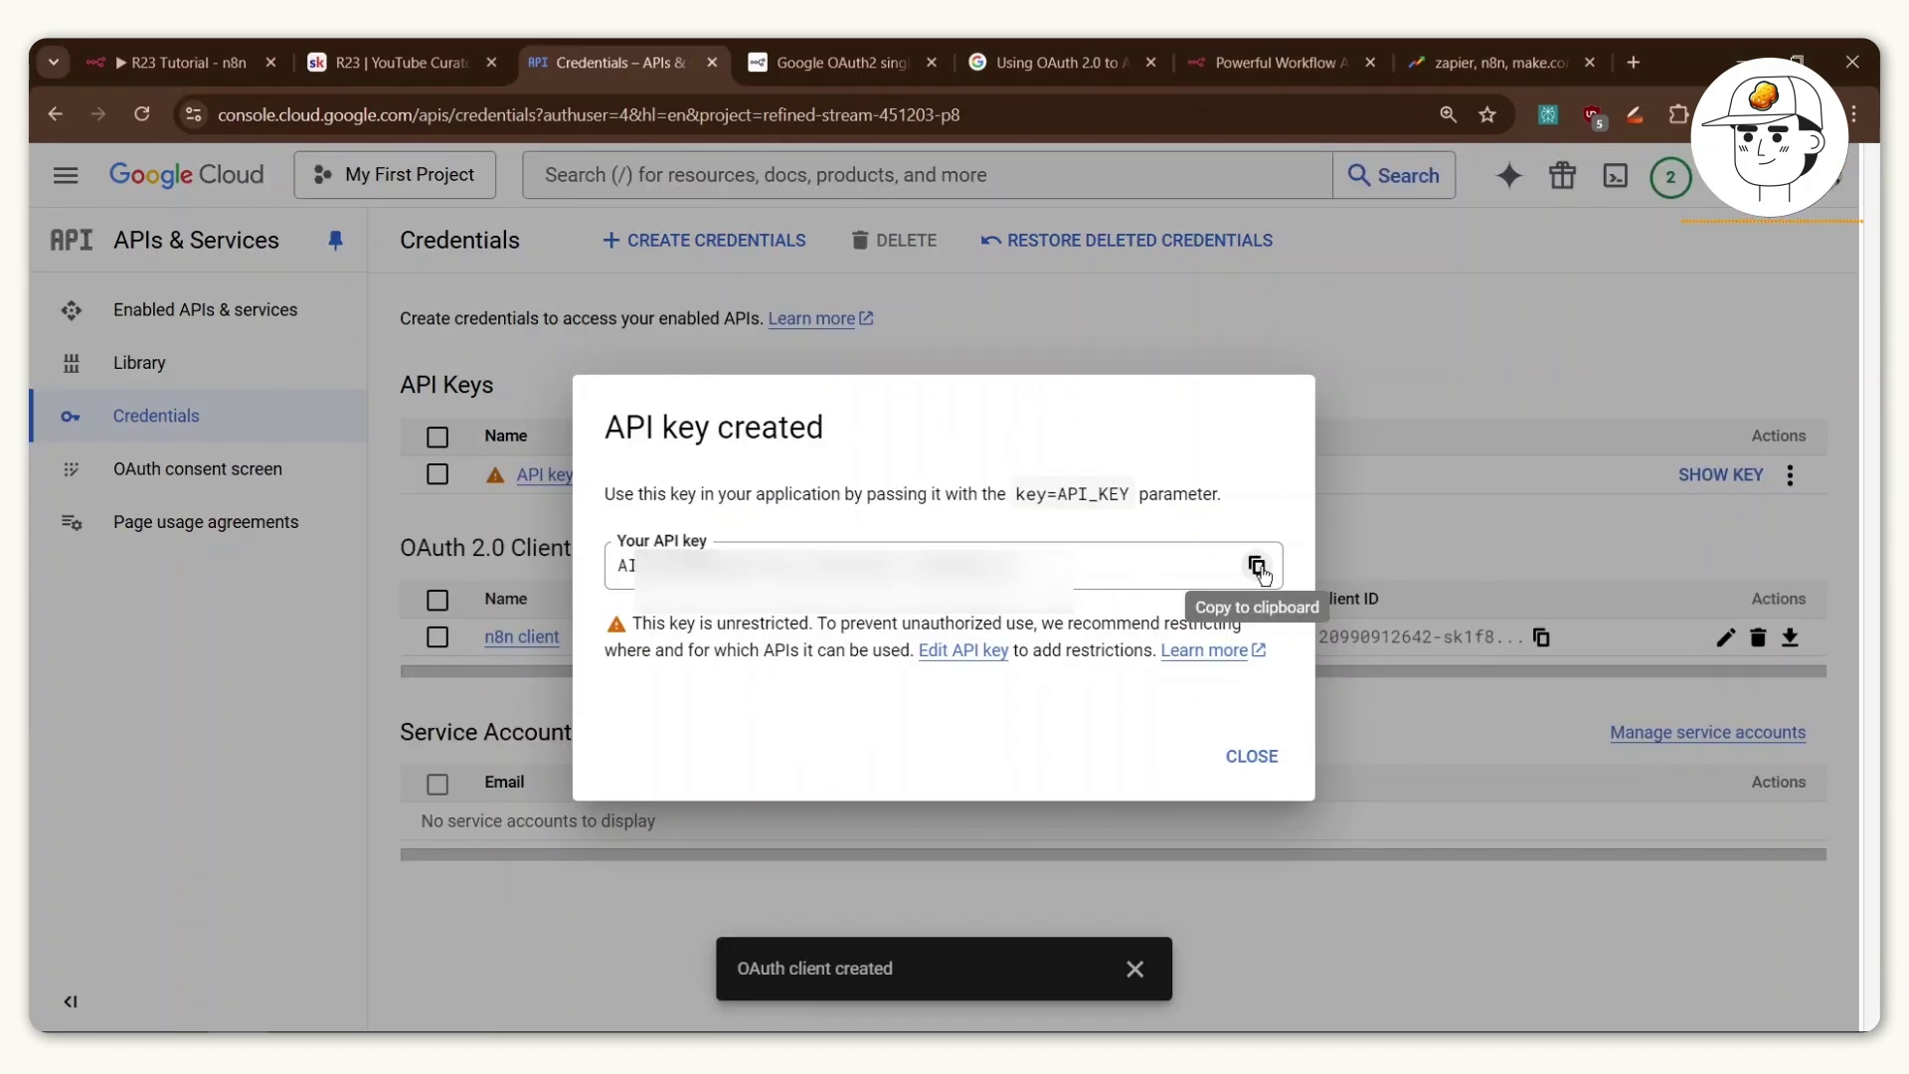
Return to n8n and paste the API key as the value of the key query parameter.
{"action": "left_click", "coordinate": [152, 44]}
{"action": "key", "text": "ctrl+v"}
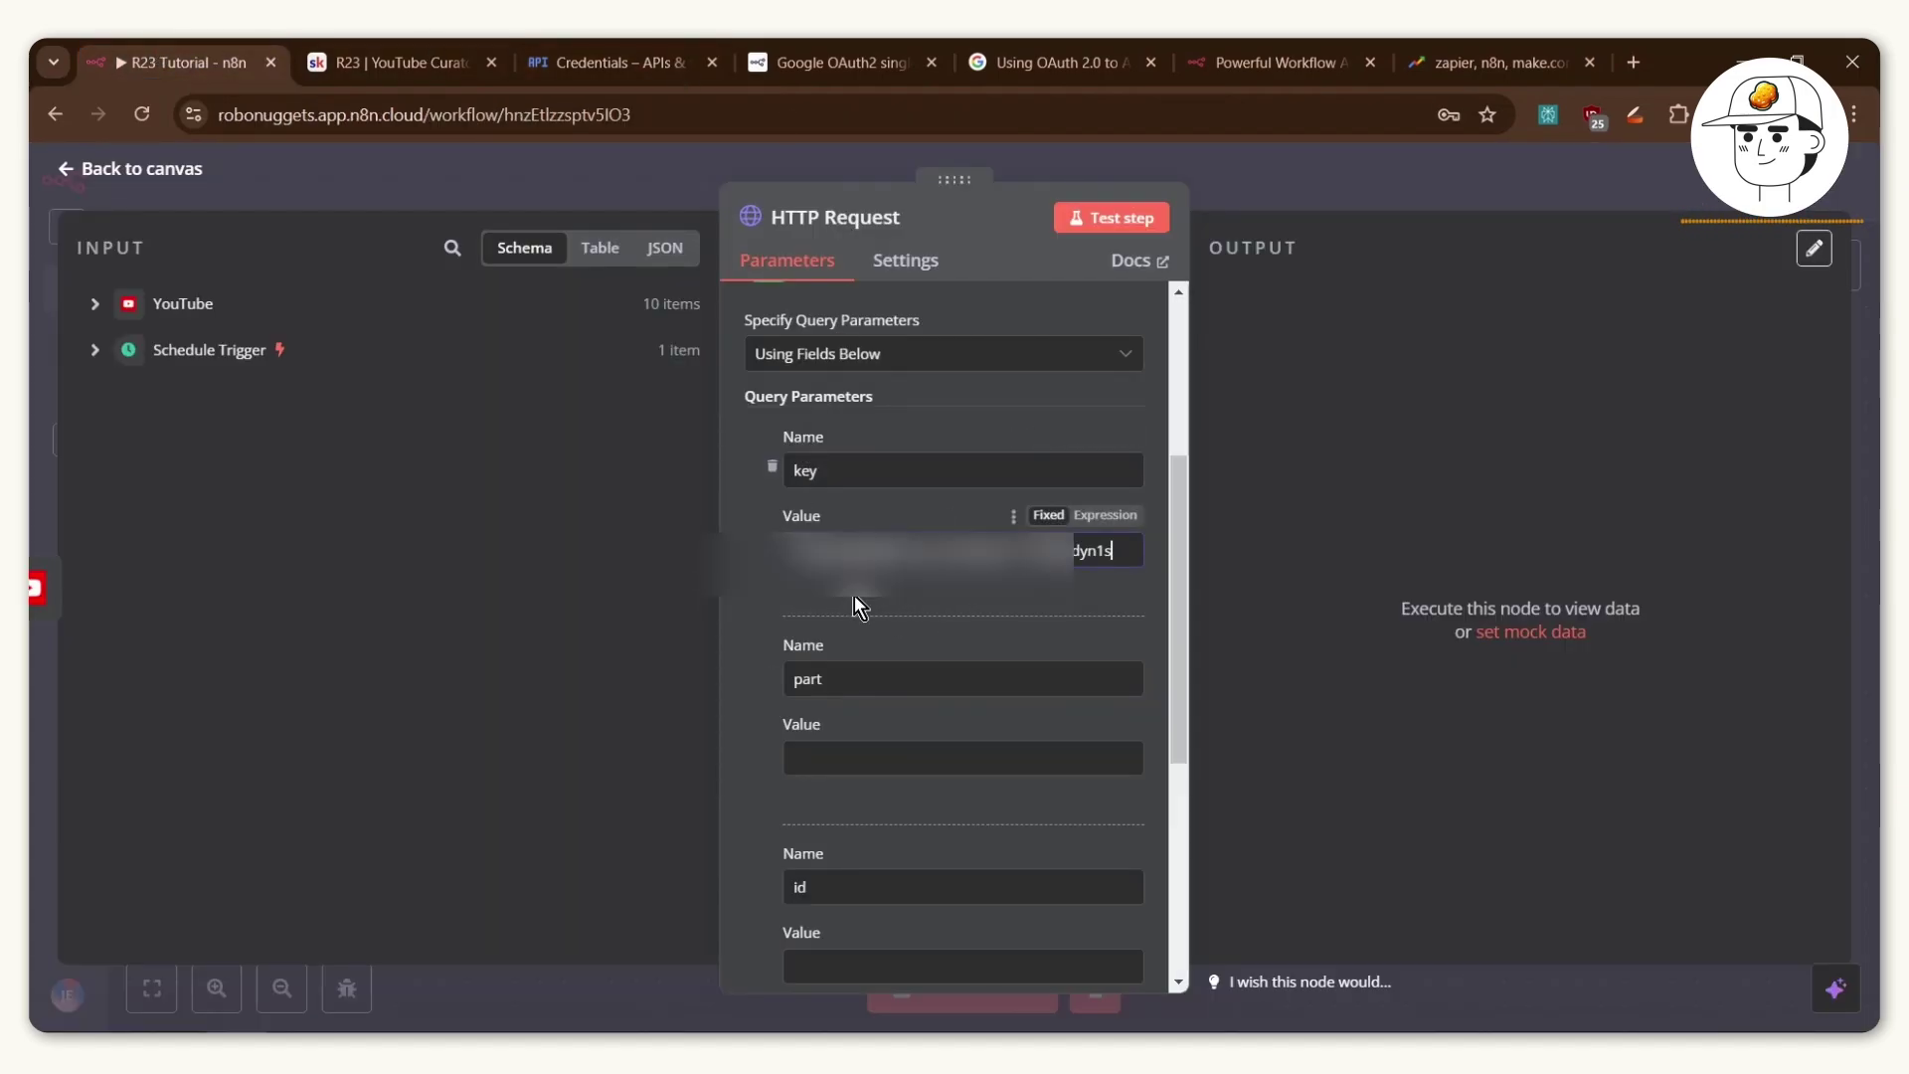
{"action": "scroll", "coordinate": [855, 595], "scroll_direction": "down", "scroll_amount": 3}
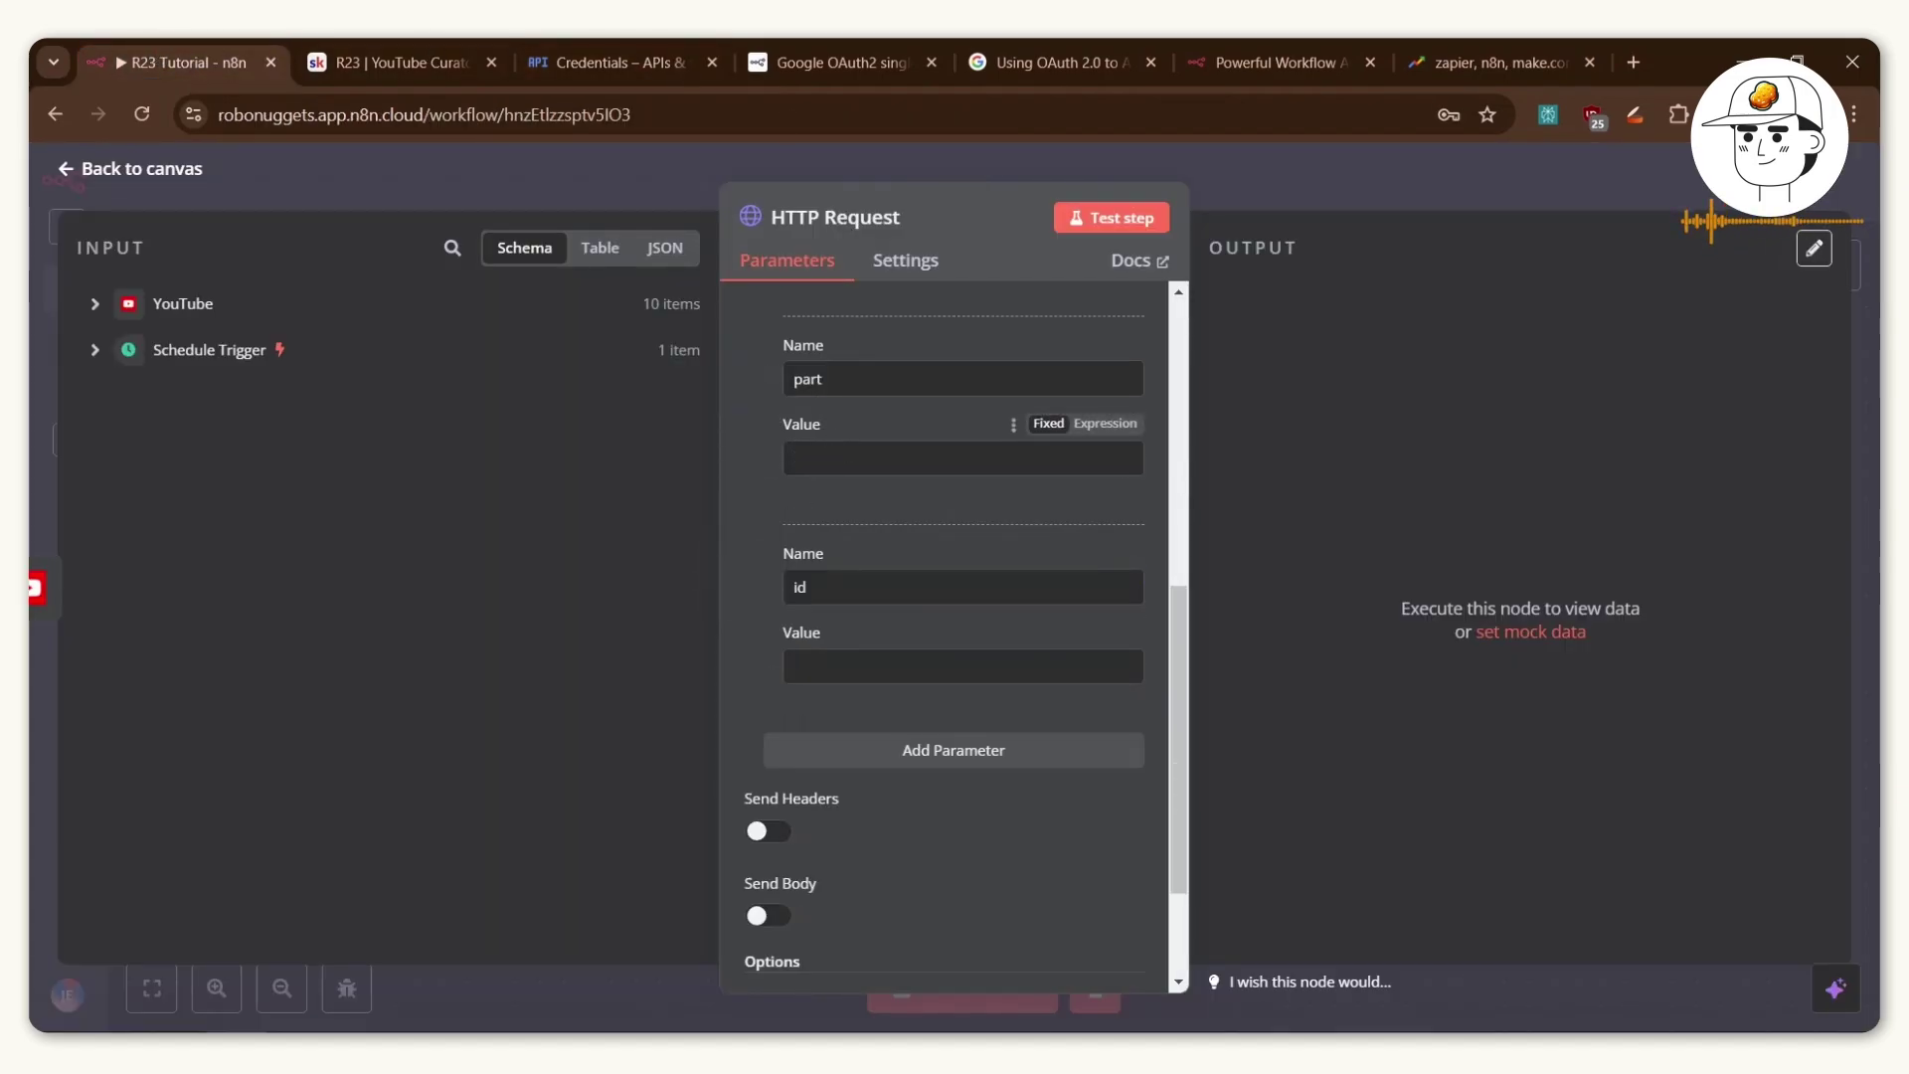
Set the value of the part query parameter to "snippet, statistics".
{"action": "left_click", "coordinate": [976, 462]}
{"action": "type", "text": "snippet, statisti"}
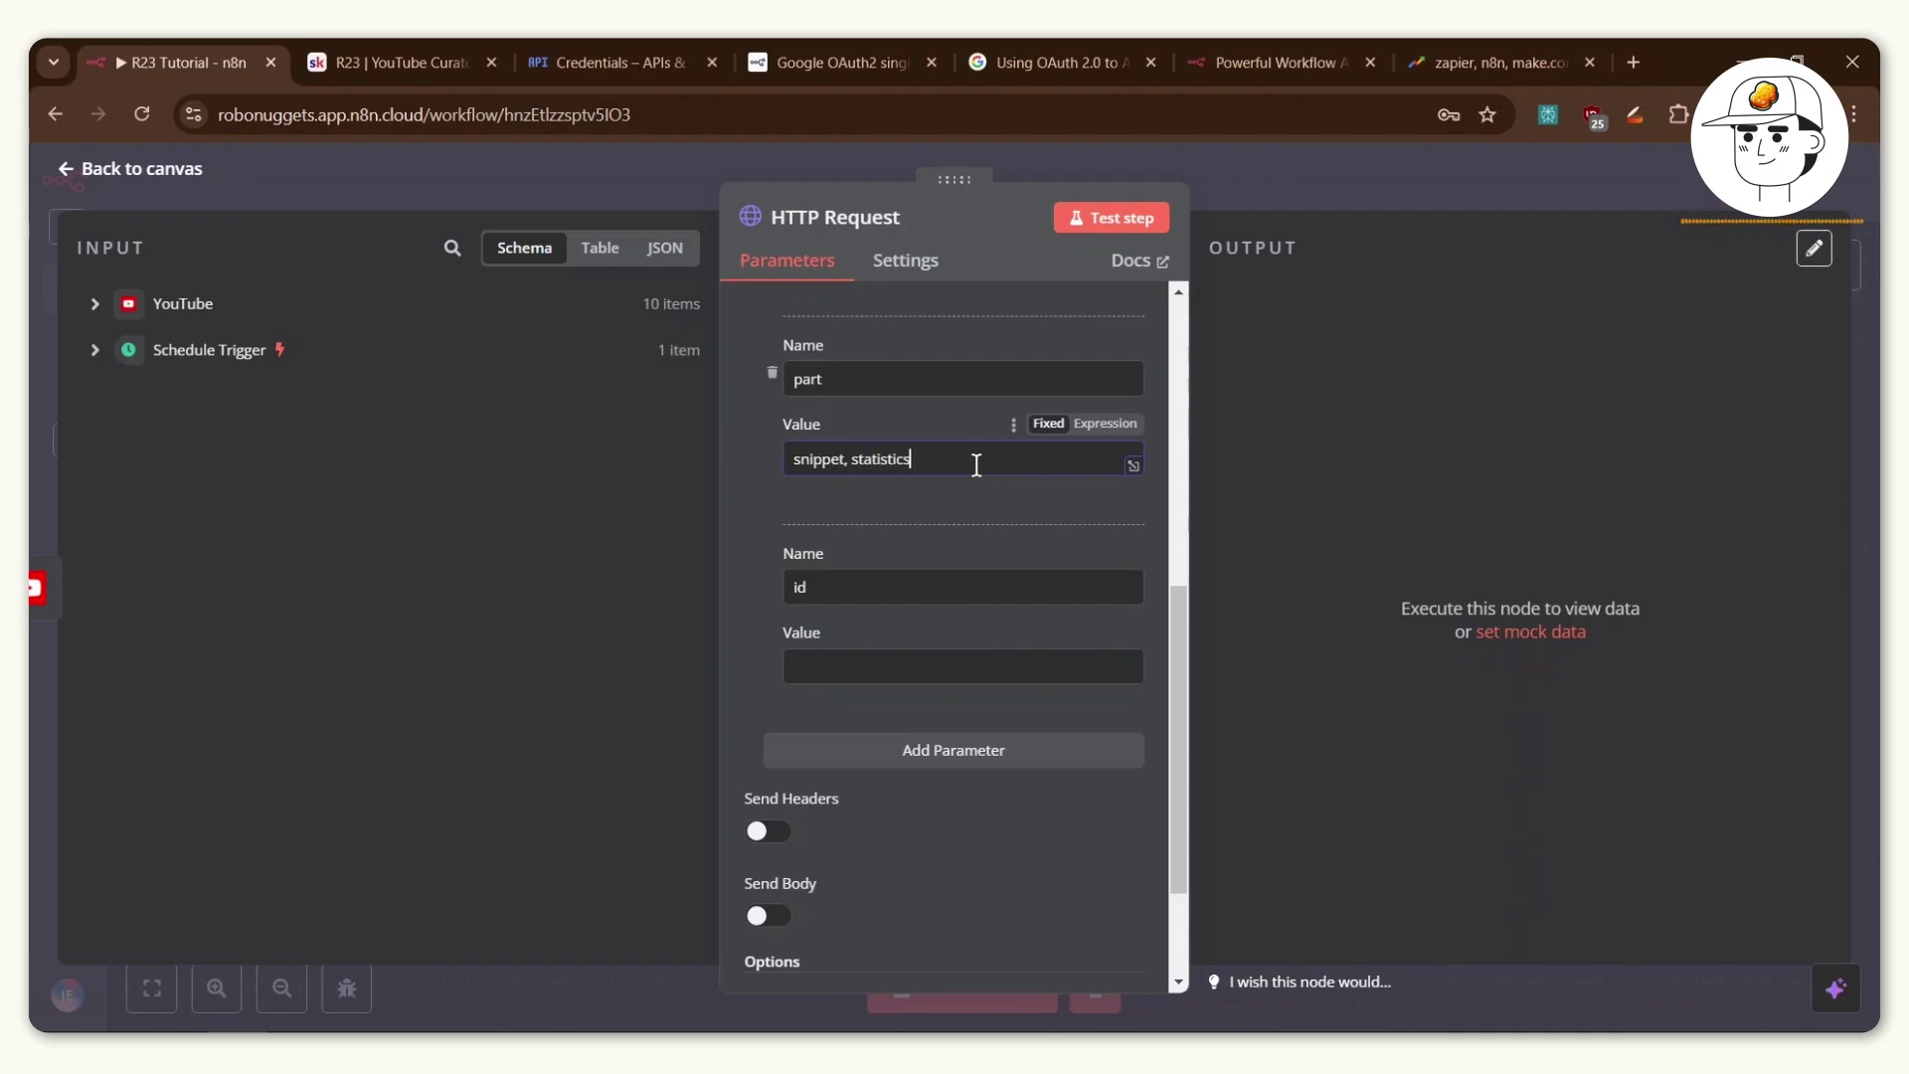
{"action": "type", "text": "cs"}
{"action": "left_click", "coordinate": [778, 480]}
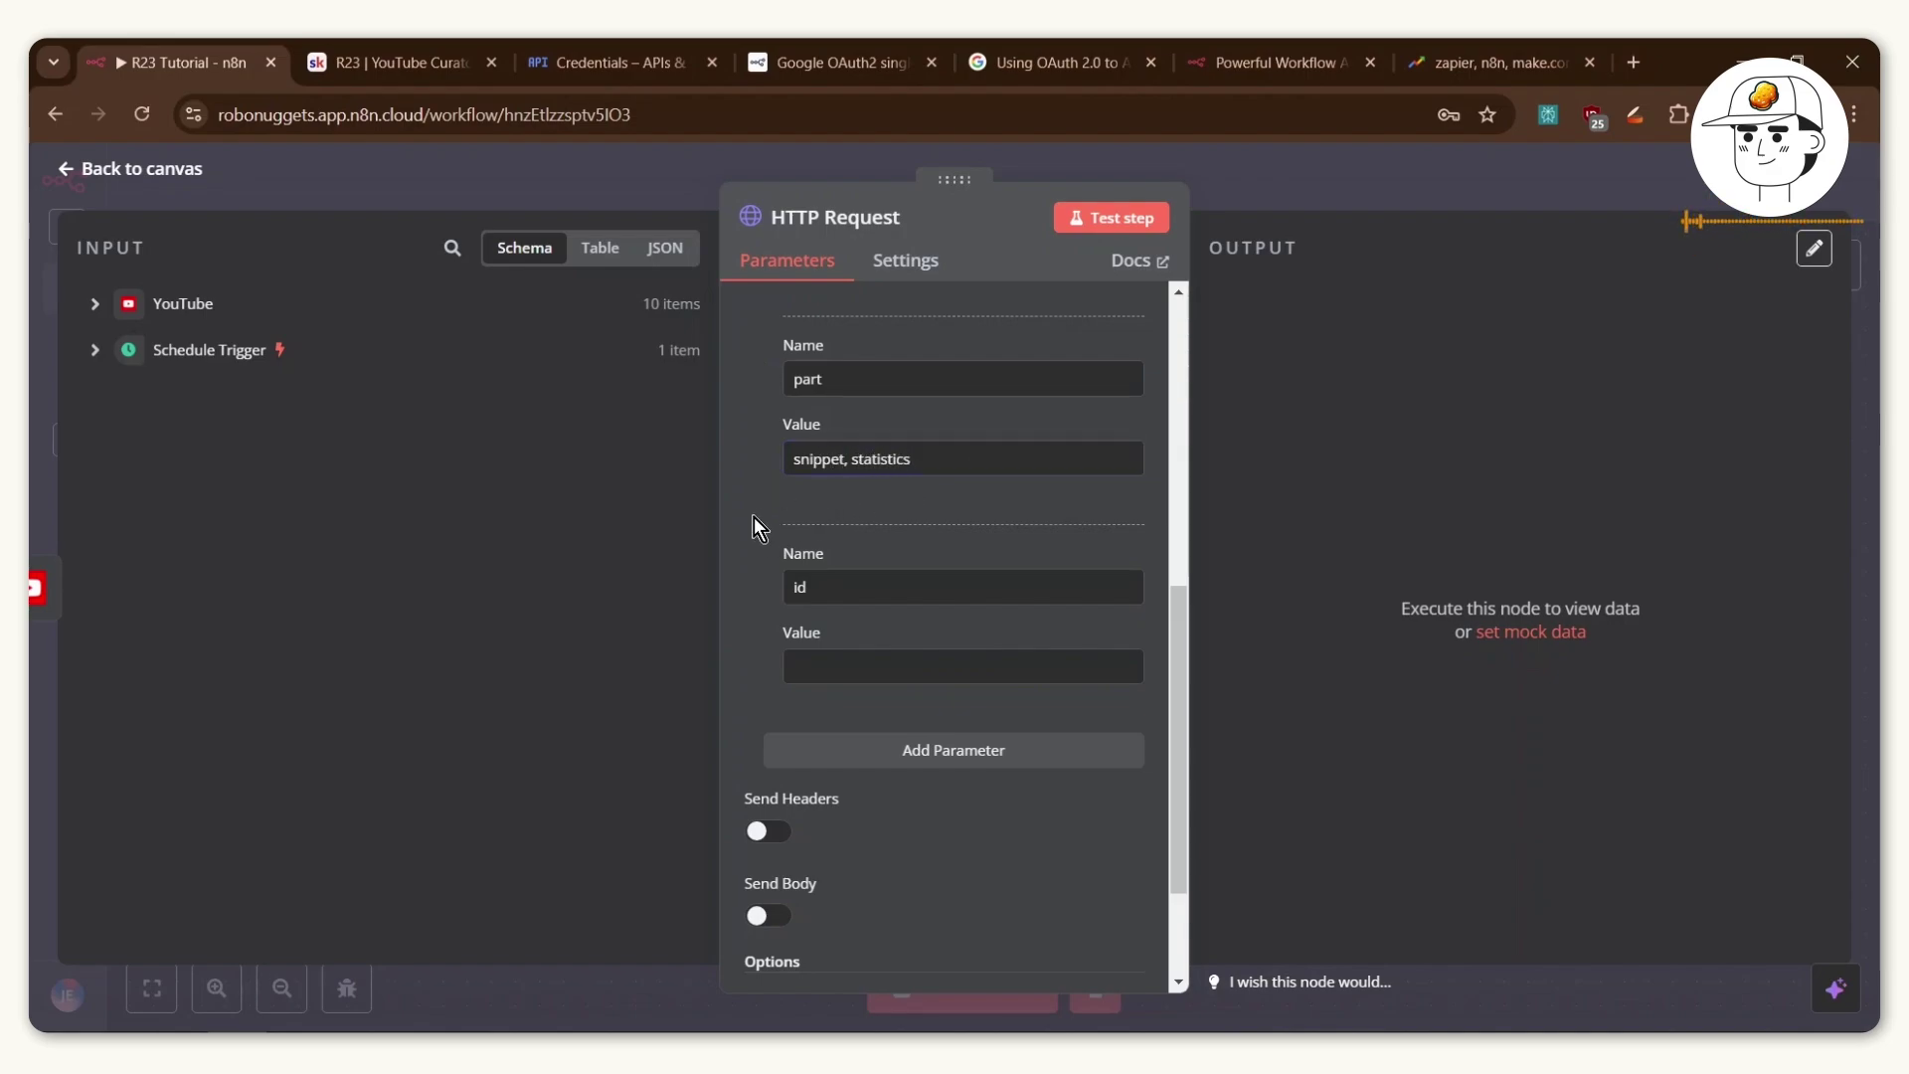
Map the YouTube node's videoId field into the value of the id query parameter.
{"action": "left_click", "coordinate": [815, 668]}
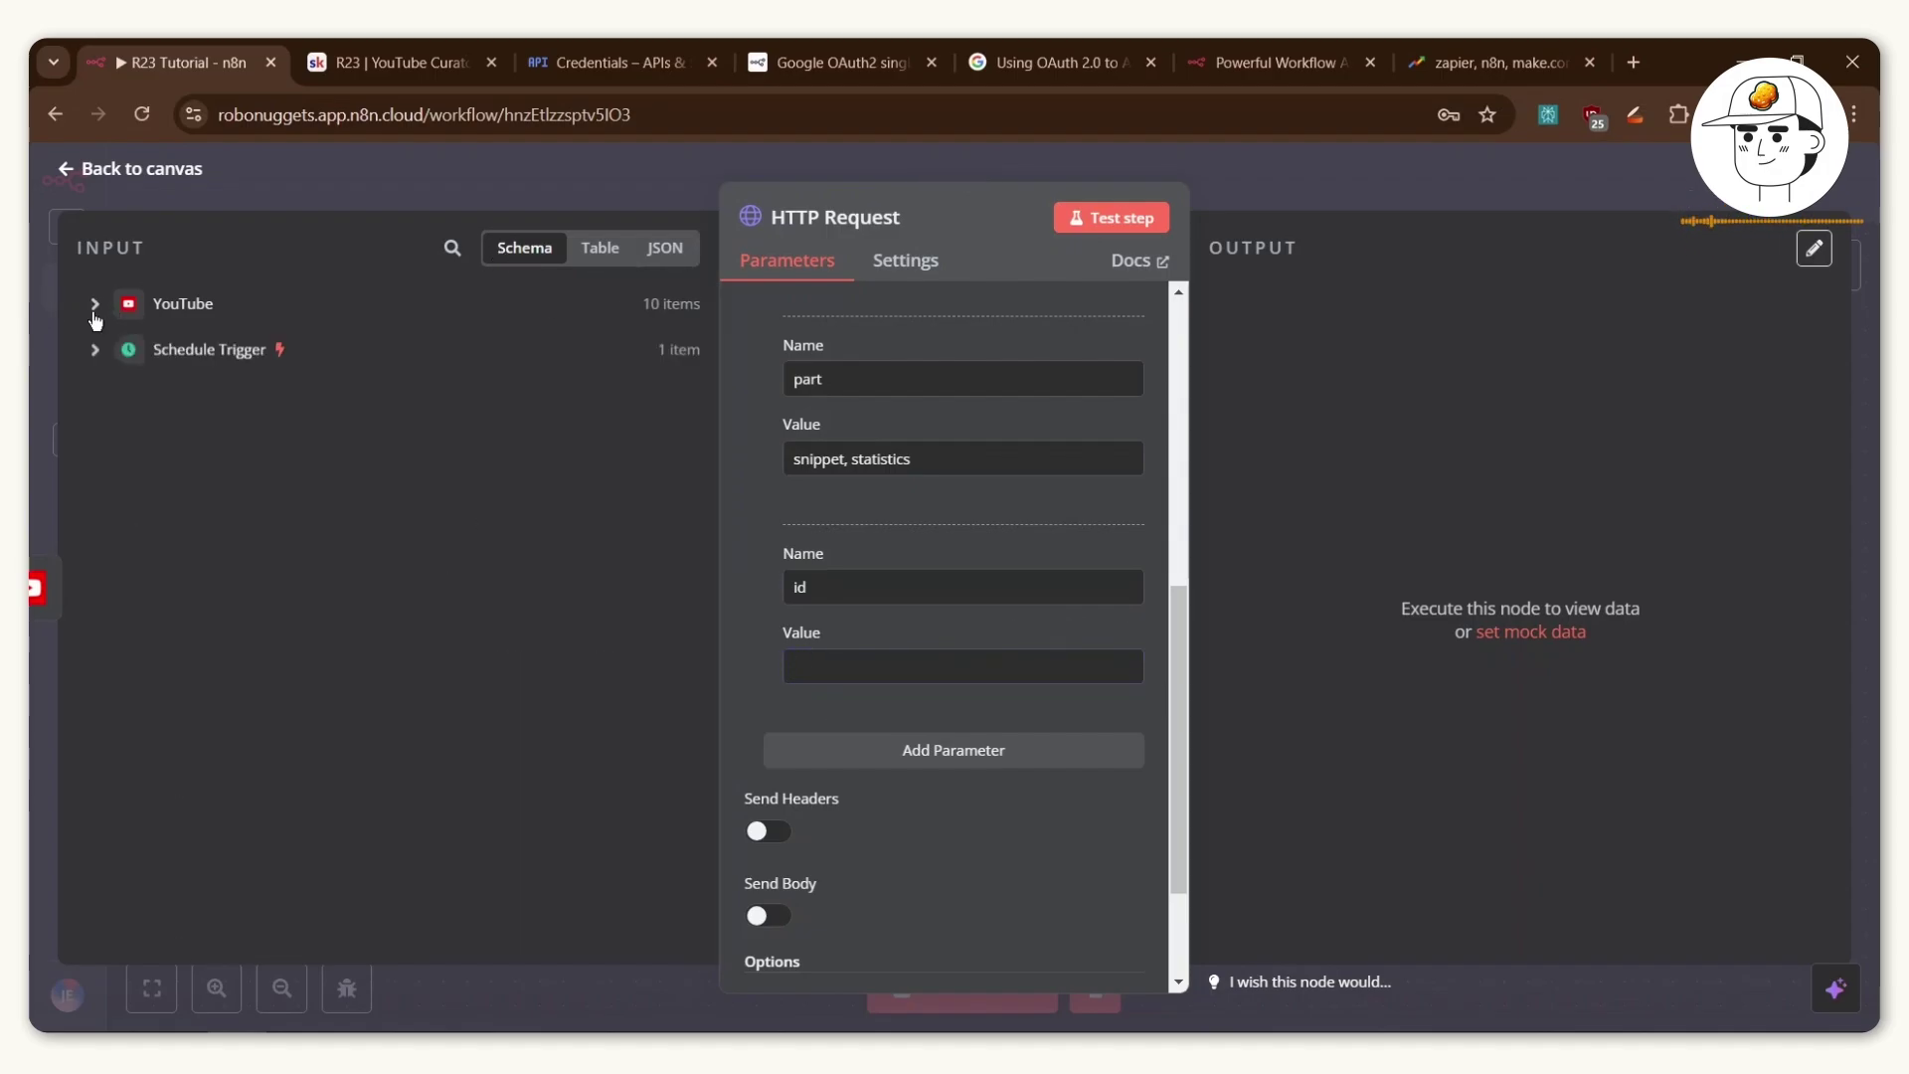
{"action": "left_click", "coordinate": [96, 305]}
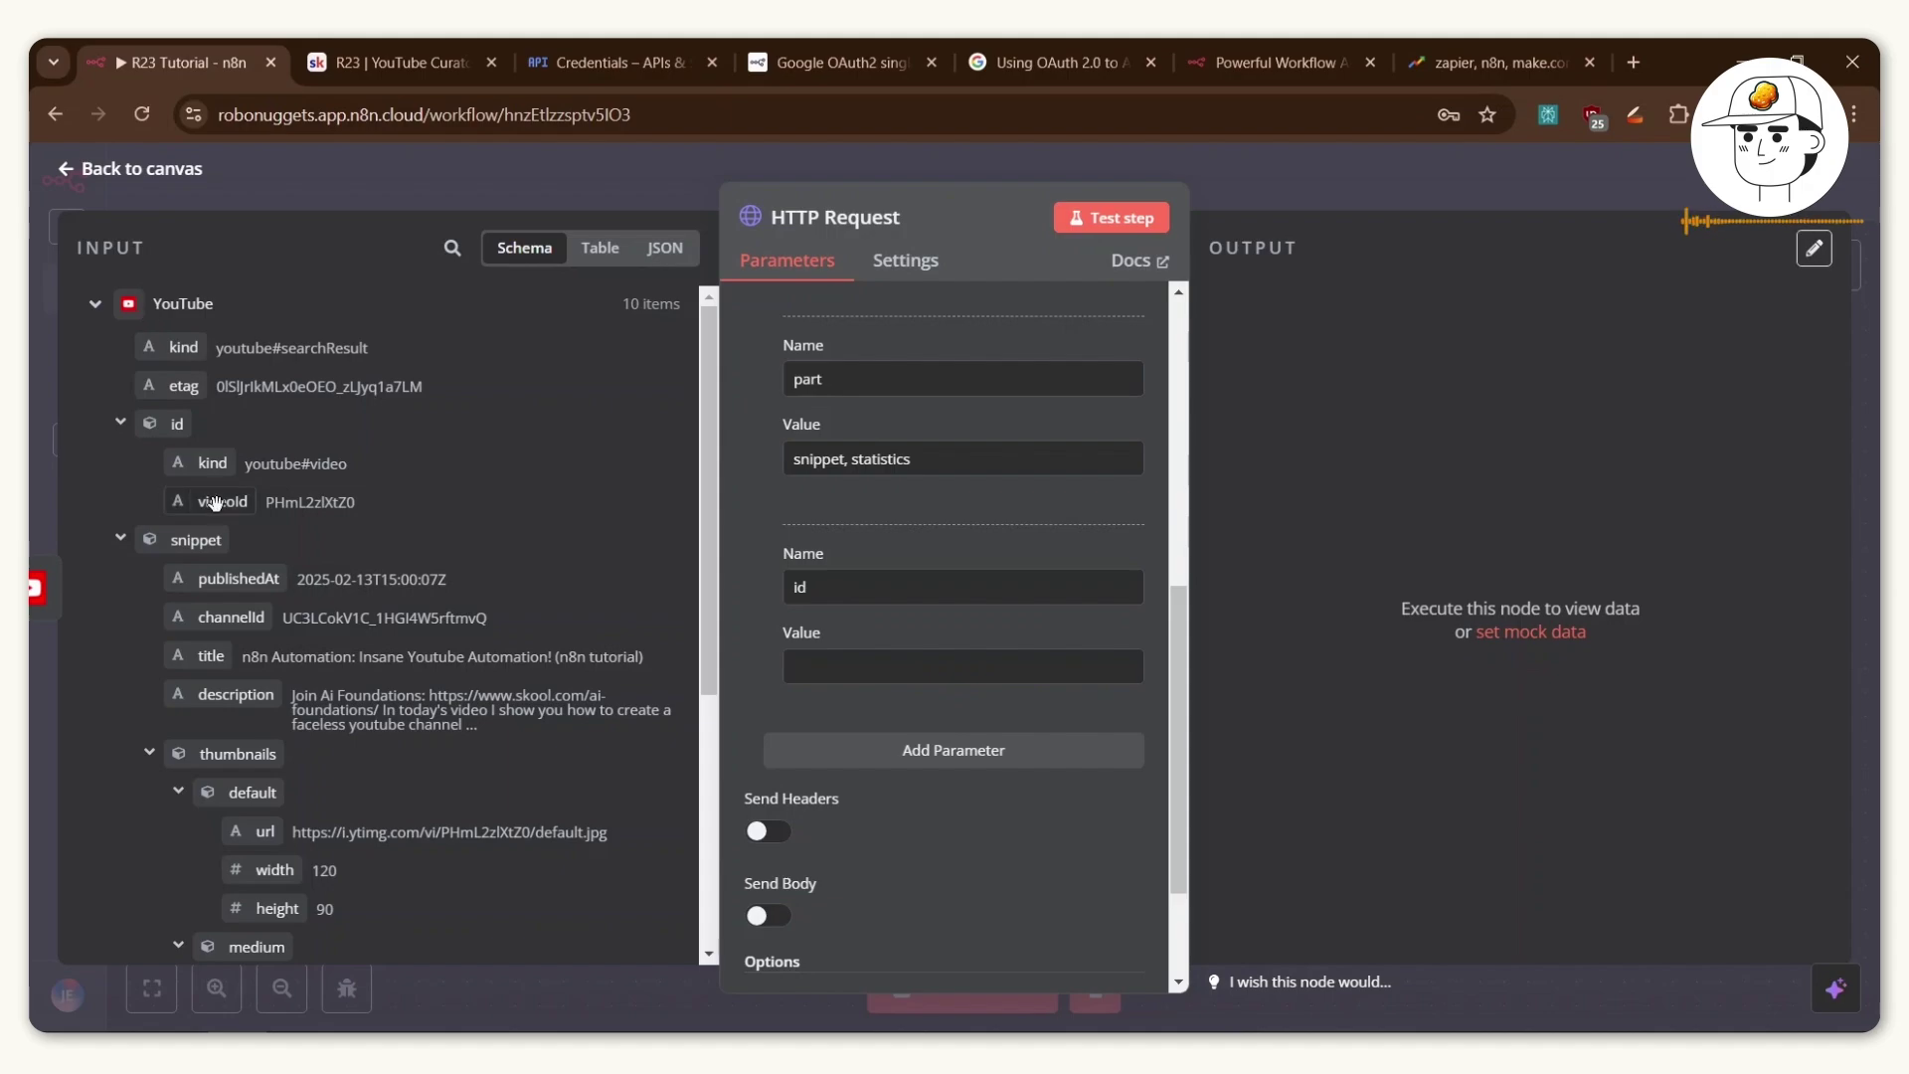
{"action": "left_click_drag", "start_coordinate": [265, 502], "coordinate": [384, 506]}
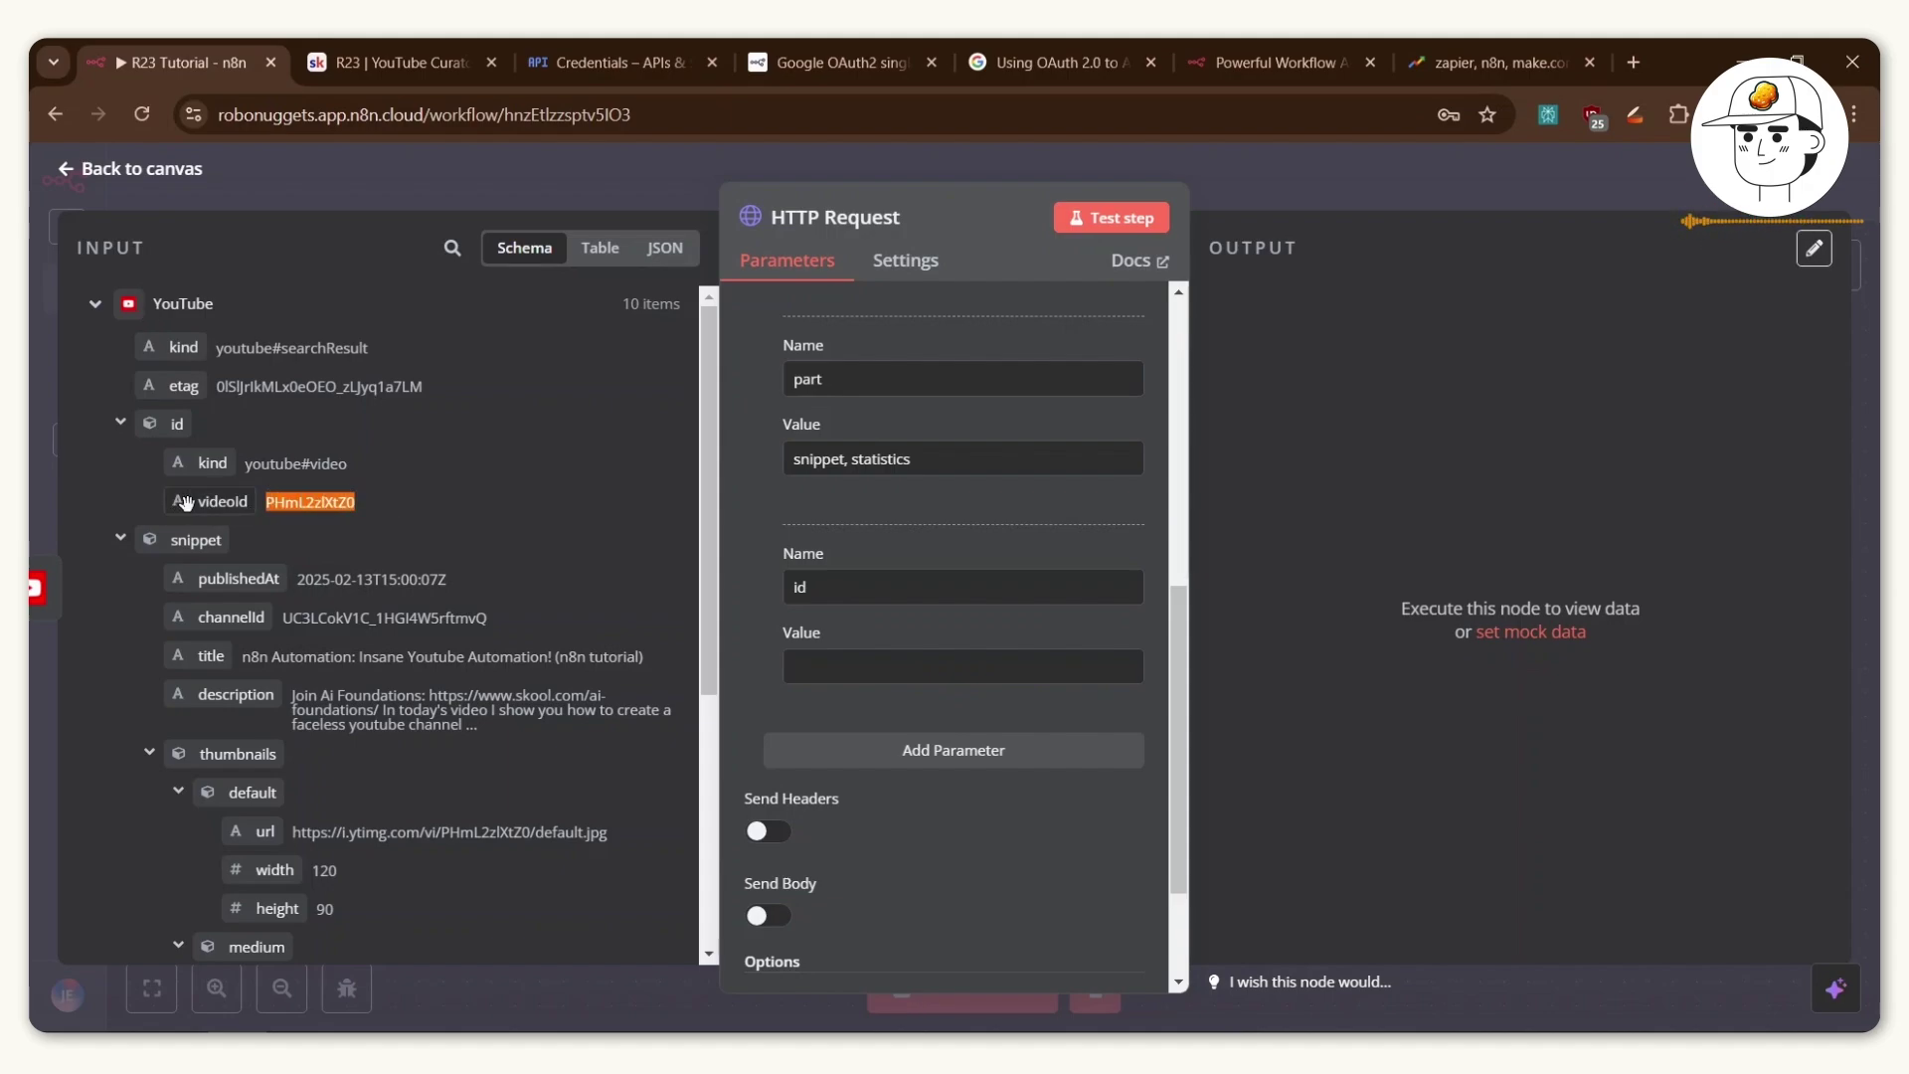
{"action": "left_click_drag", "start_coordinate": [185, 503], "coordinate": [901, 663]}
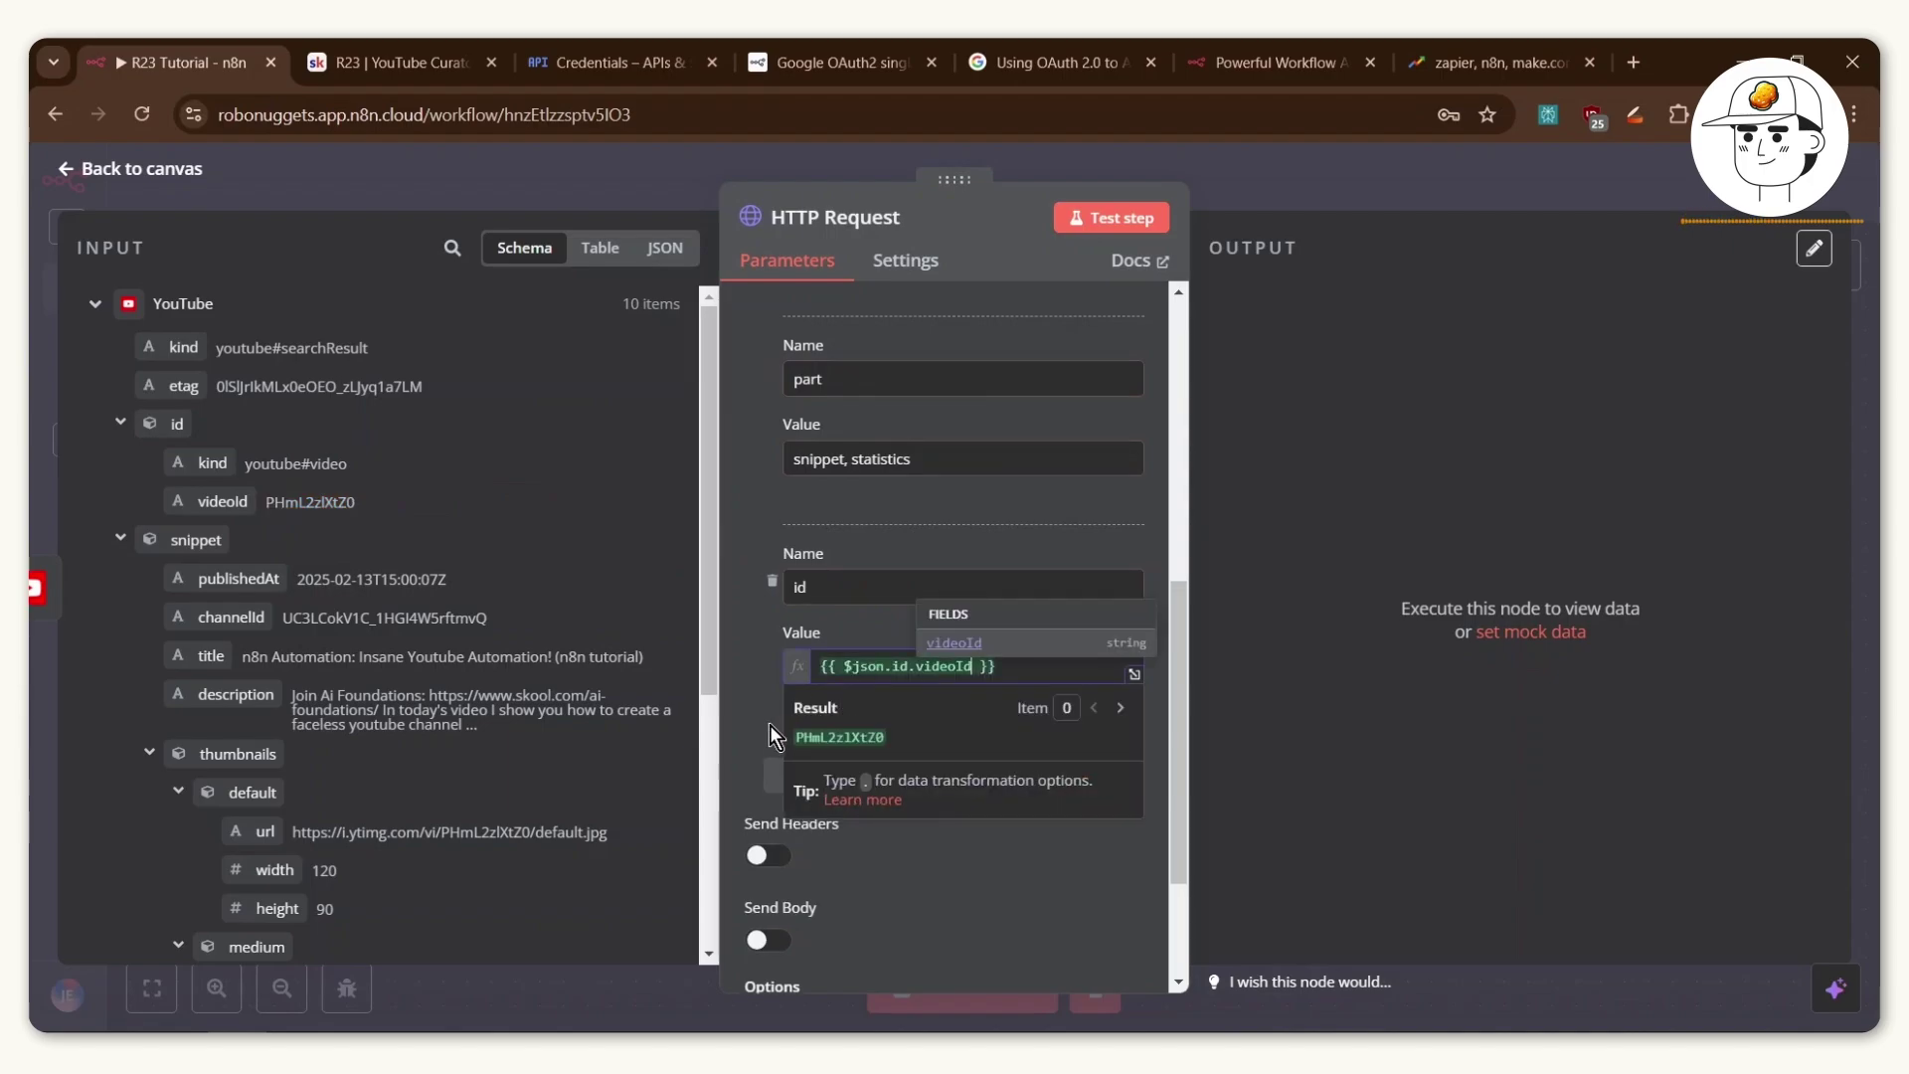
{"action": "left_click", "coordinate": [770, 725]}
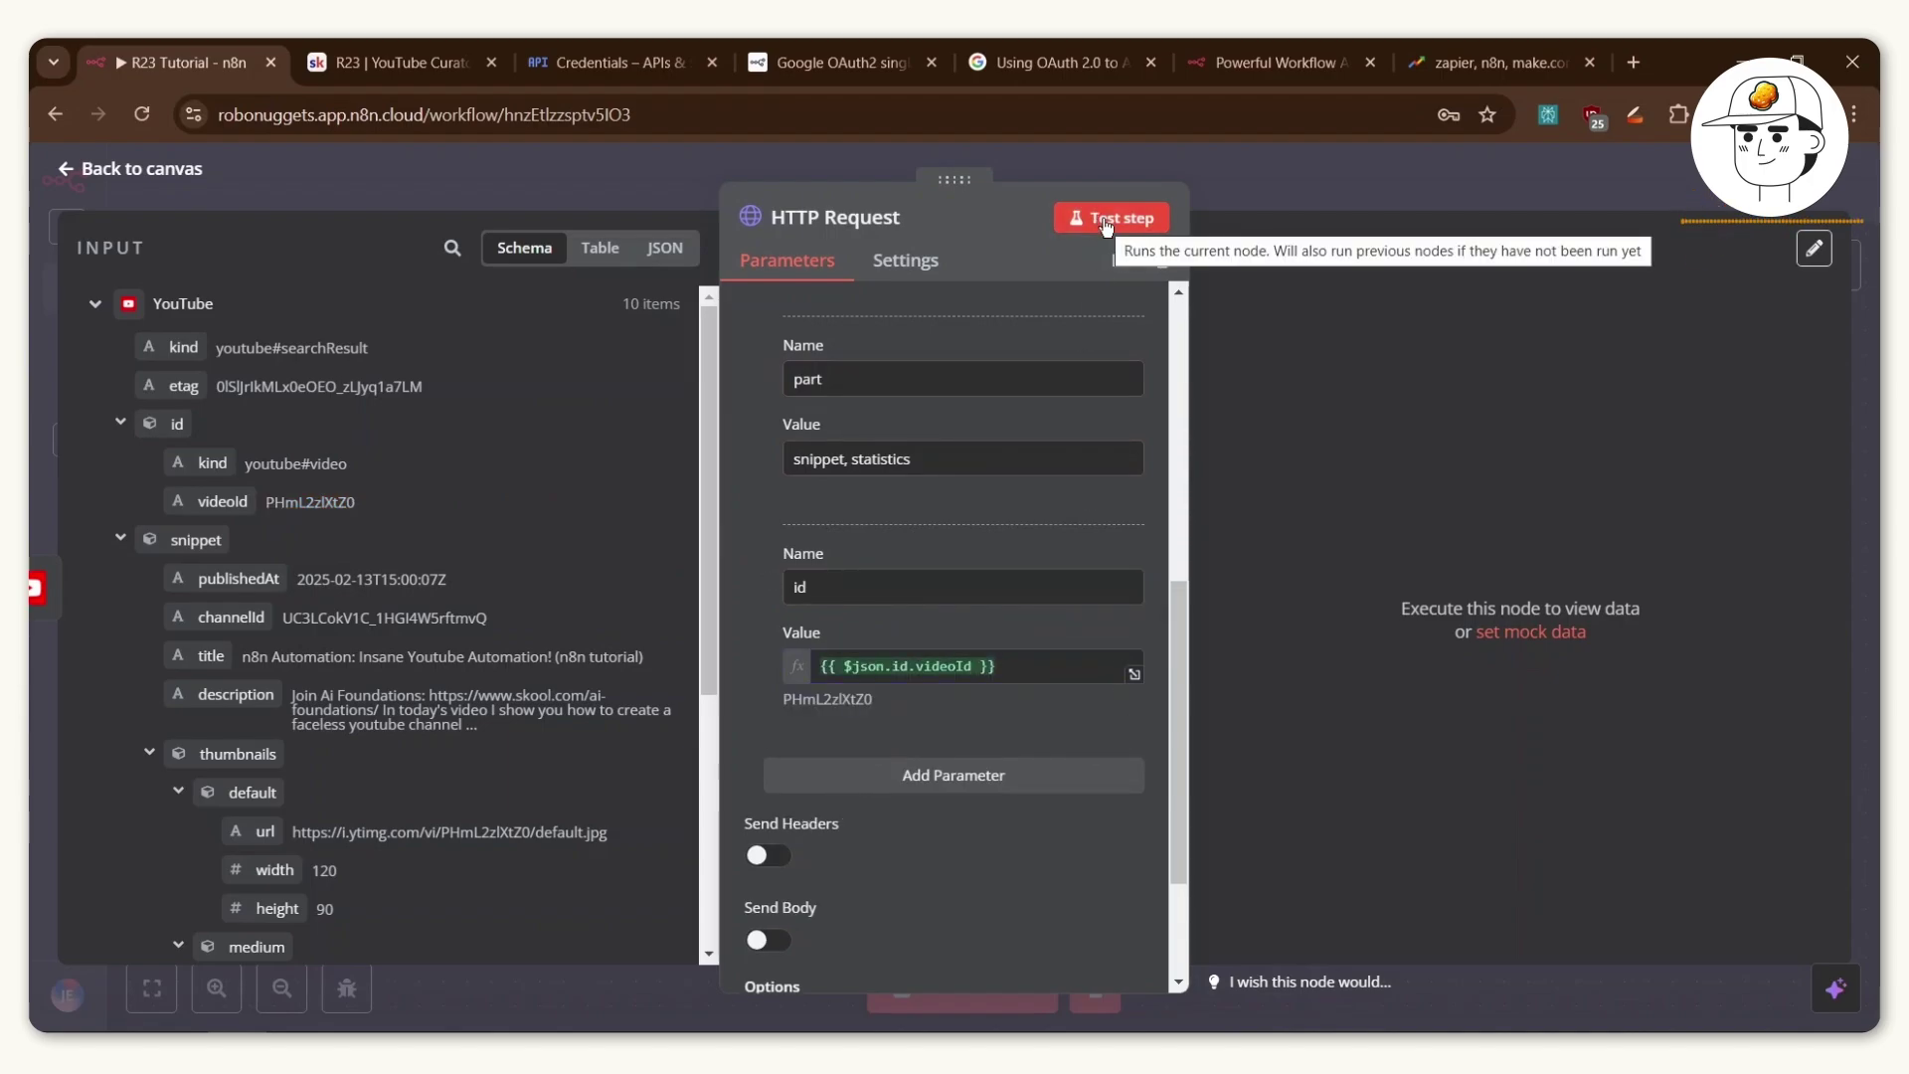
Test the HTTP Request node, examine the view, like and comment statistics in its output, and return to the canvas.
{"action": "left_click", "coordinate": [1107, 220]}
{"action": "left_click_drag", "start_coordinate": [1212, 296], "coordinate": [1278, 299]}
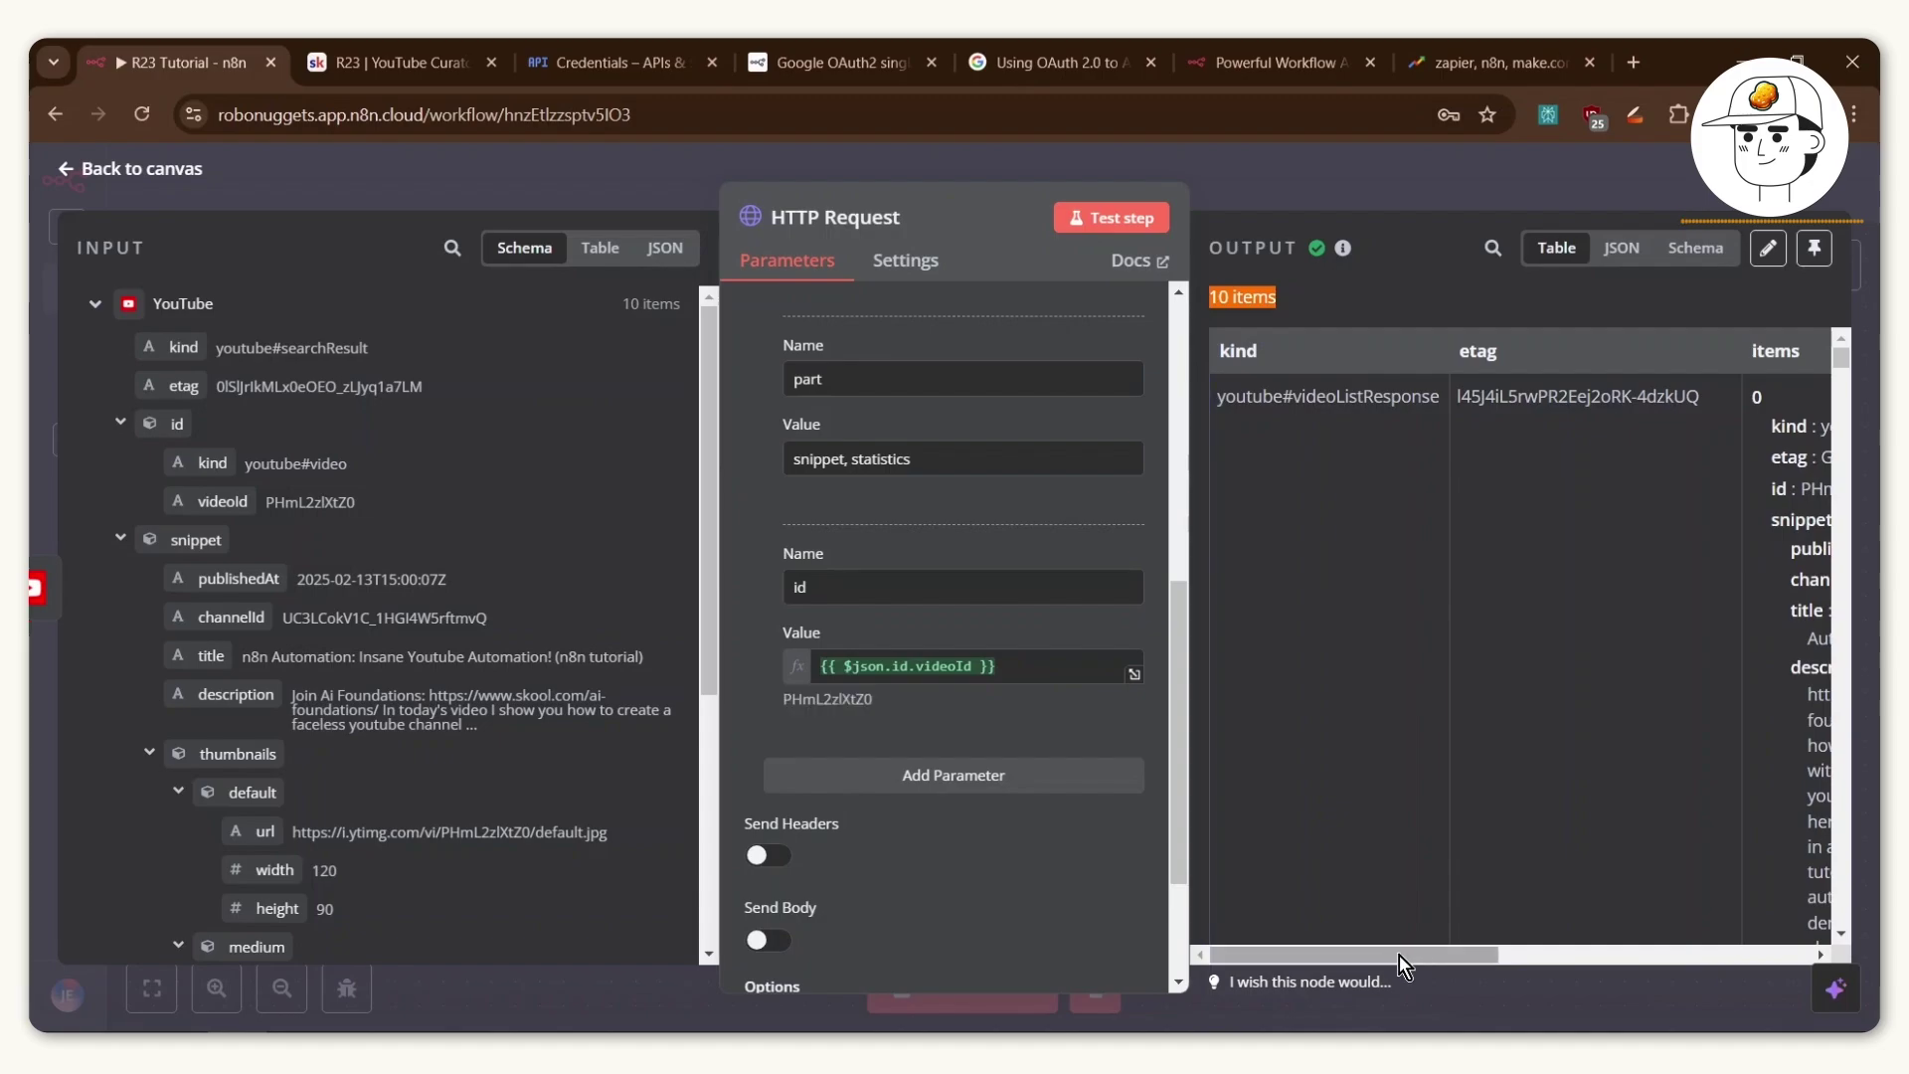
{"action": "left_click_drag", "start_coordinate": [1400, 952], "coordinate": [1601, 950]}
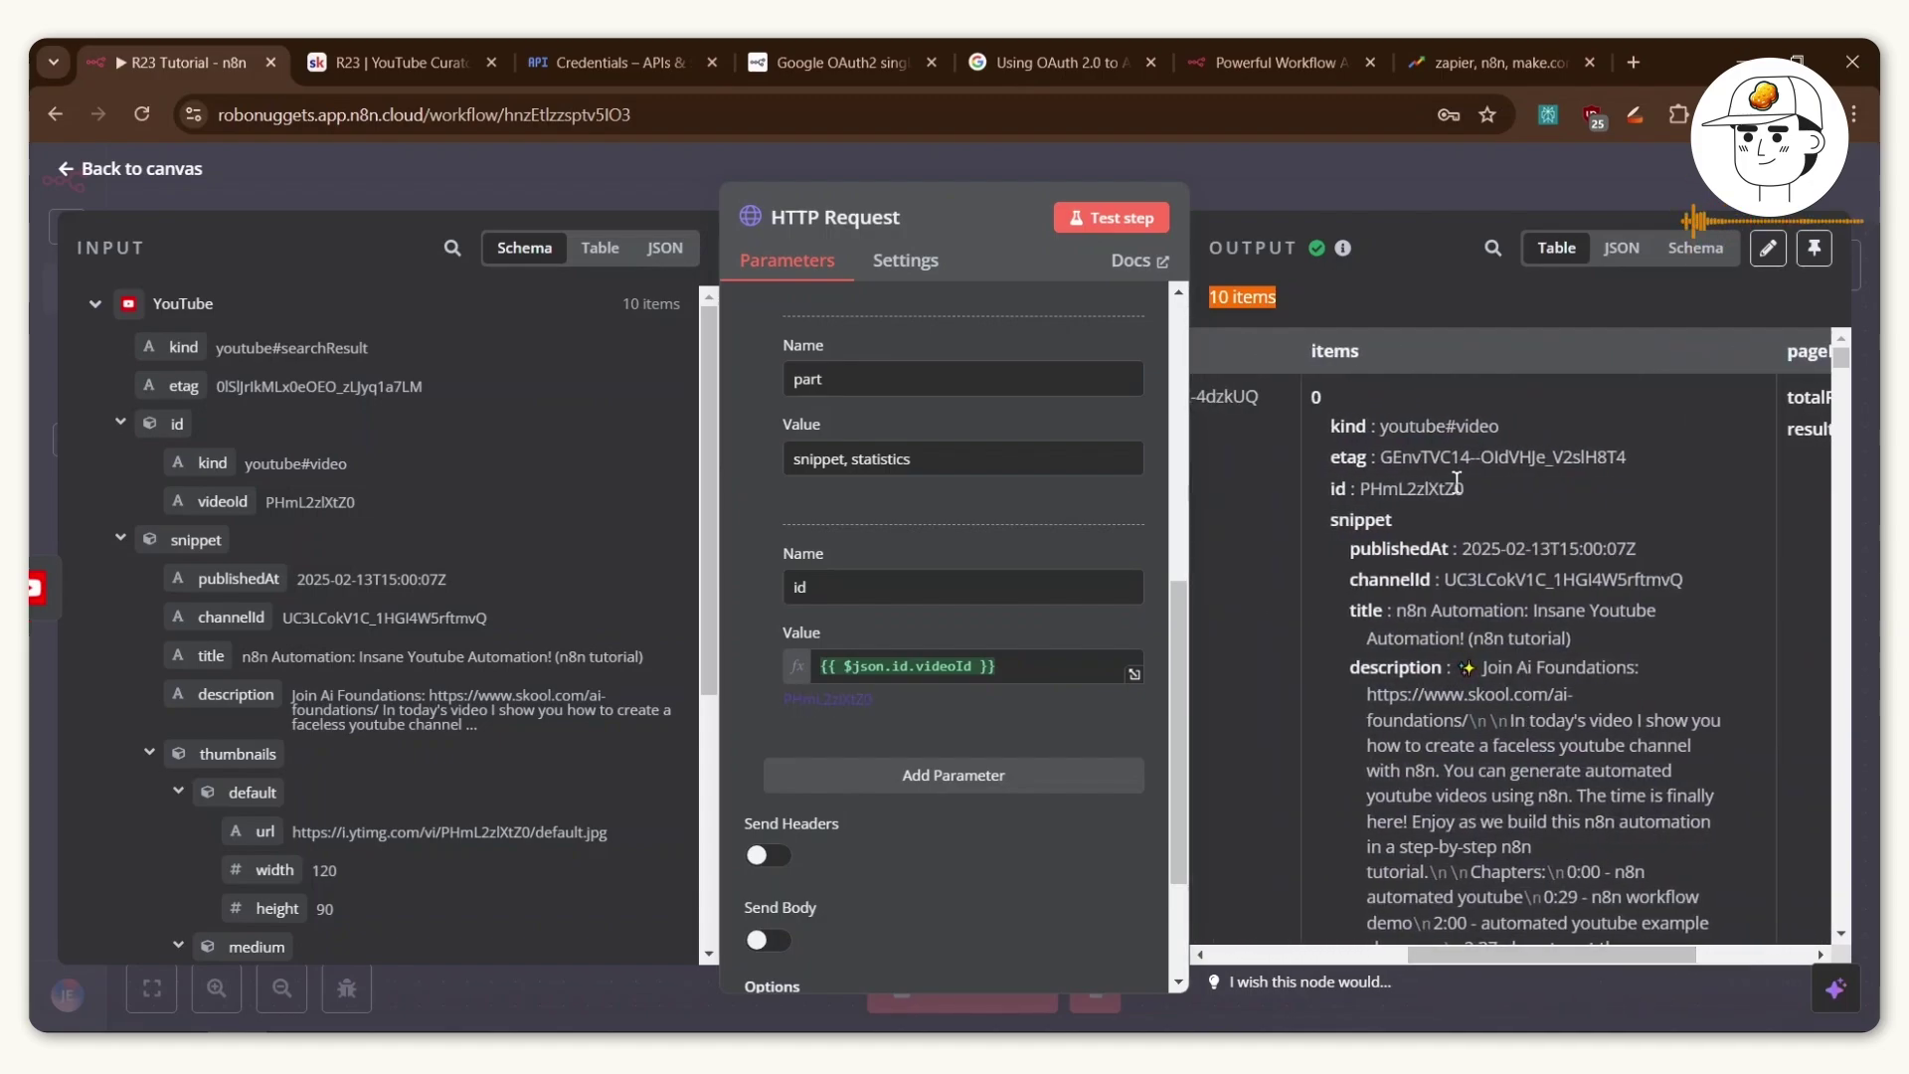
{"action": "scroll", "coordinate": [1457, 482], "scroll_direction": "down", "scroll_amount": 2}
{"action": "scroll", "coordinate": [1456, 482], "scroll_direction": "down", "scroll_amount": 10}
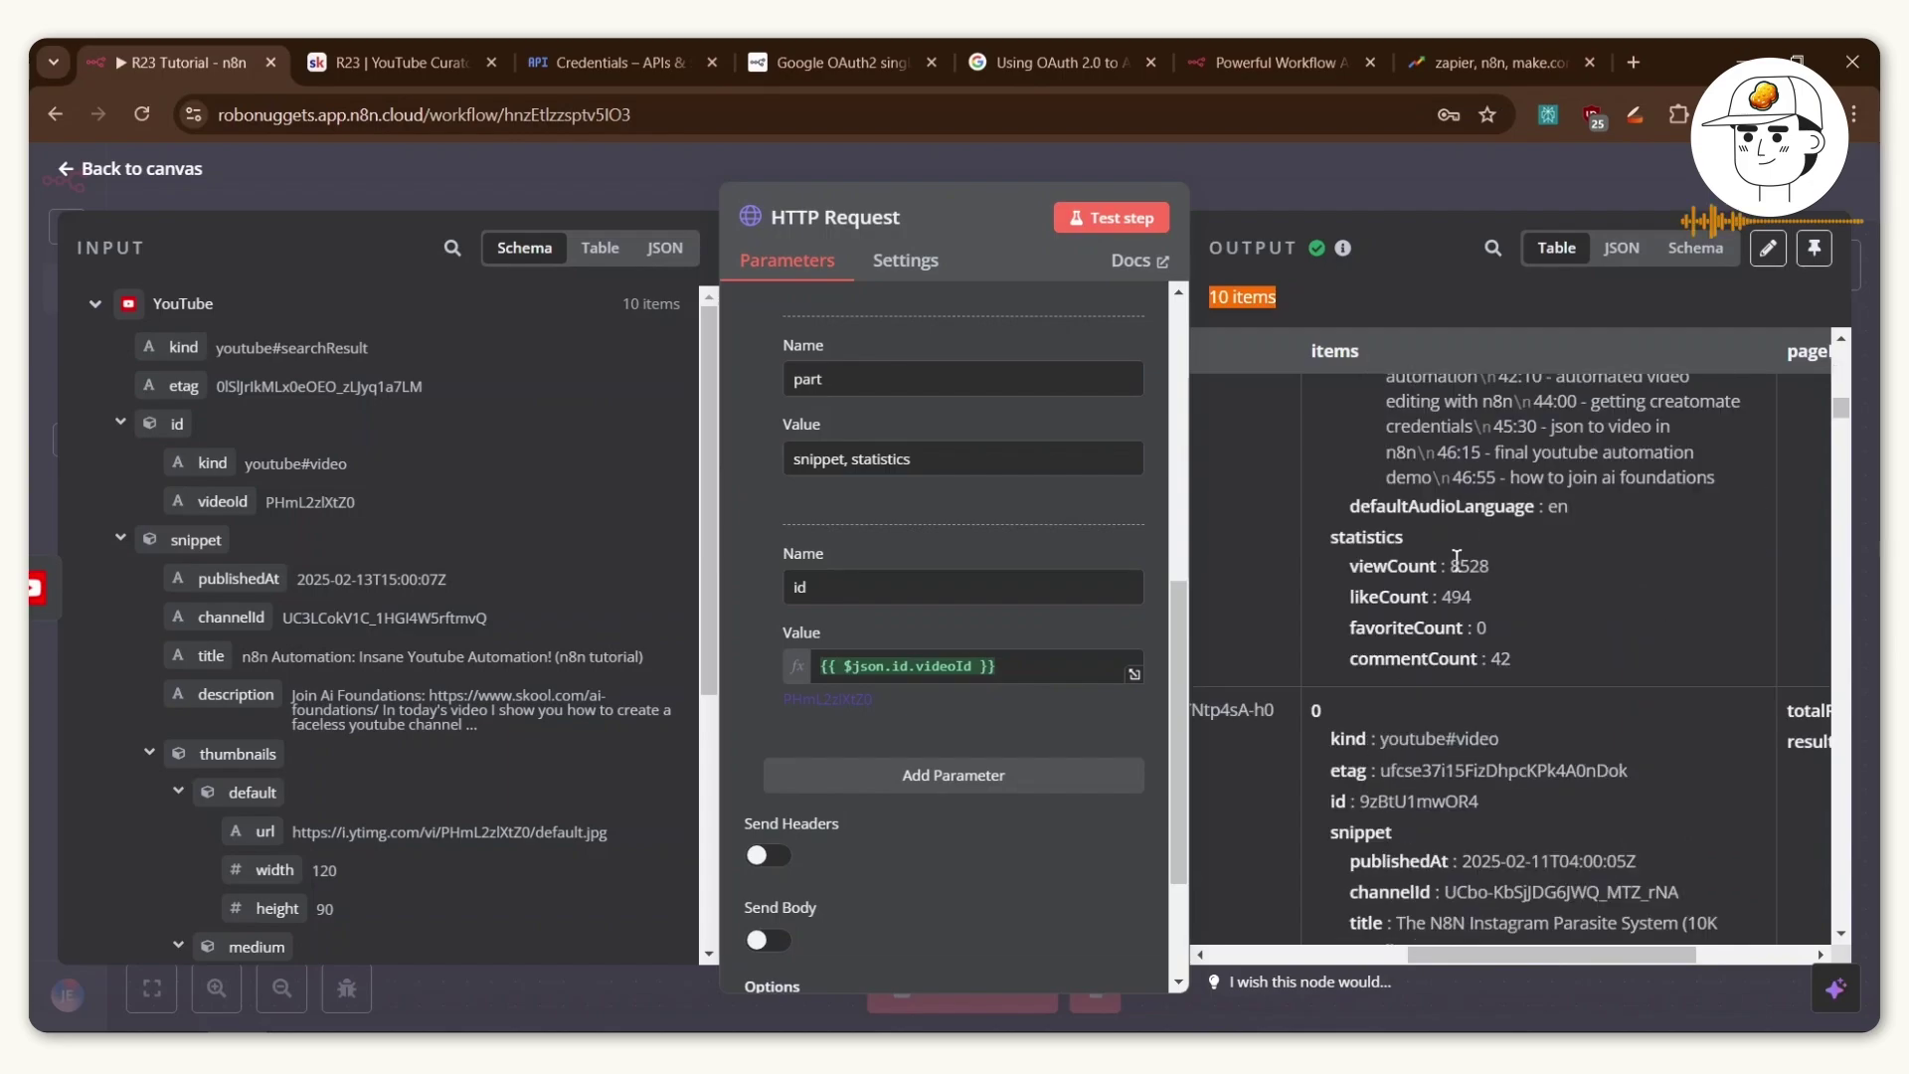
{"action": "left_click_drag", "start_coordinate": [1329, 662], "coordinate": [1543, 785]}
{"action": "left_click", "coordinate": [1462, 712]}
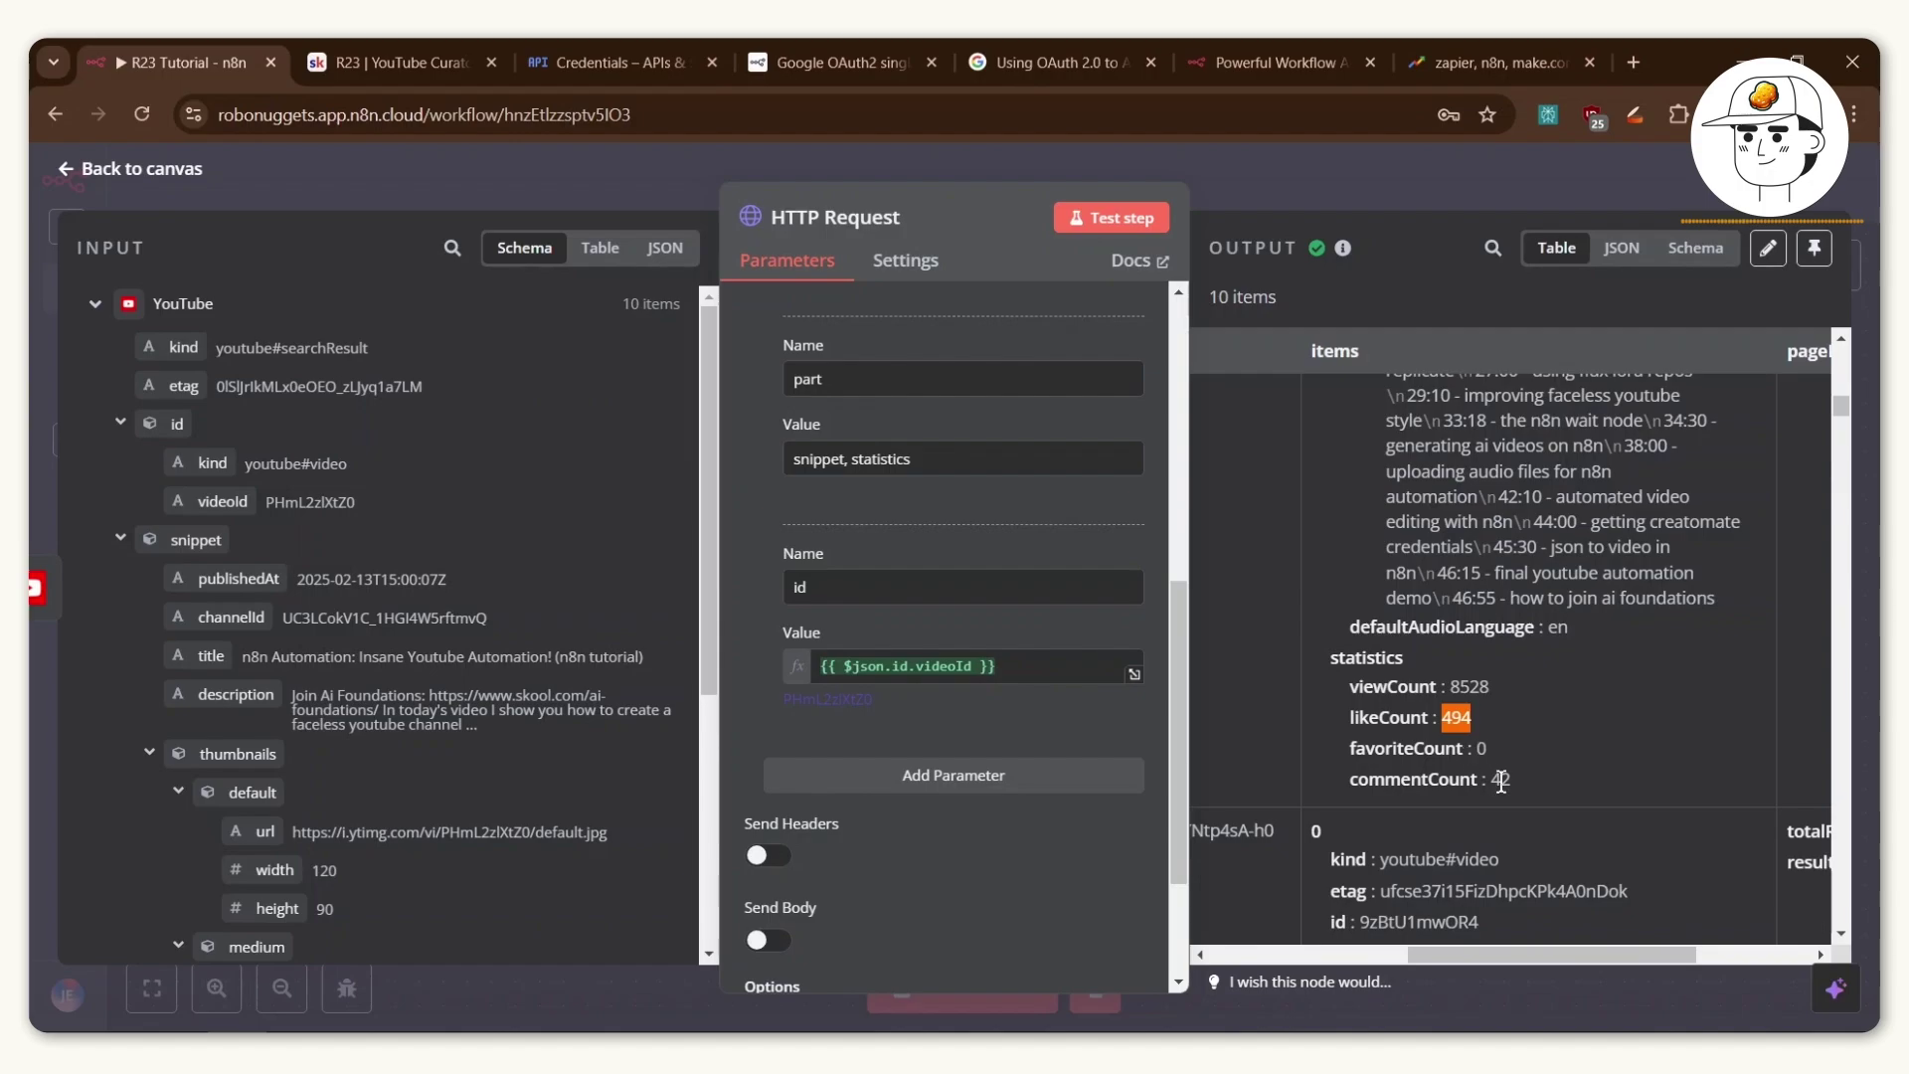
{"action": "left_click", "coordinate": [1416, 175]}
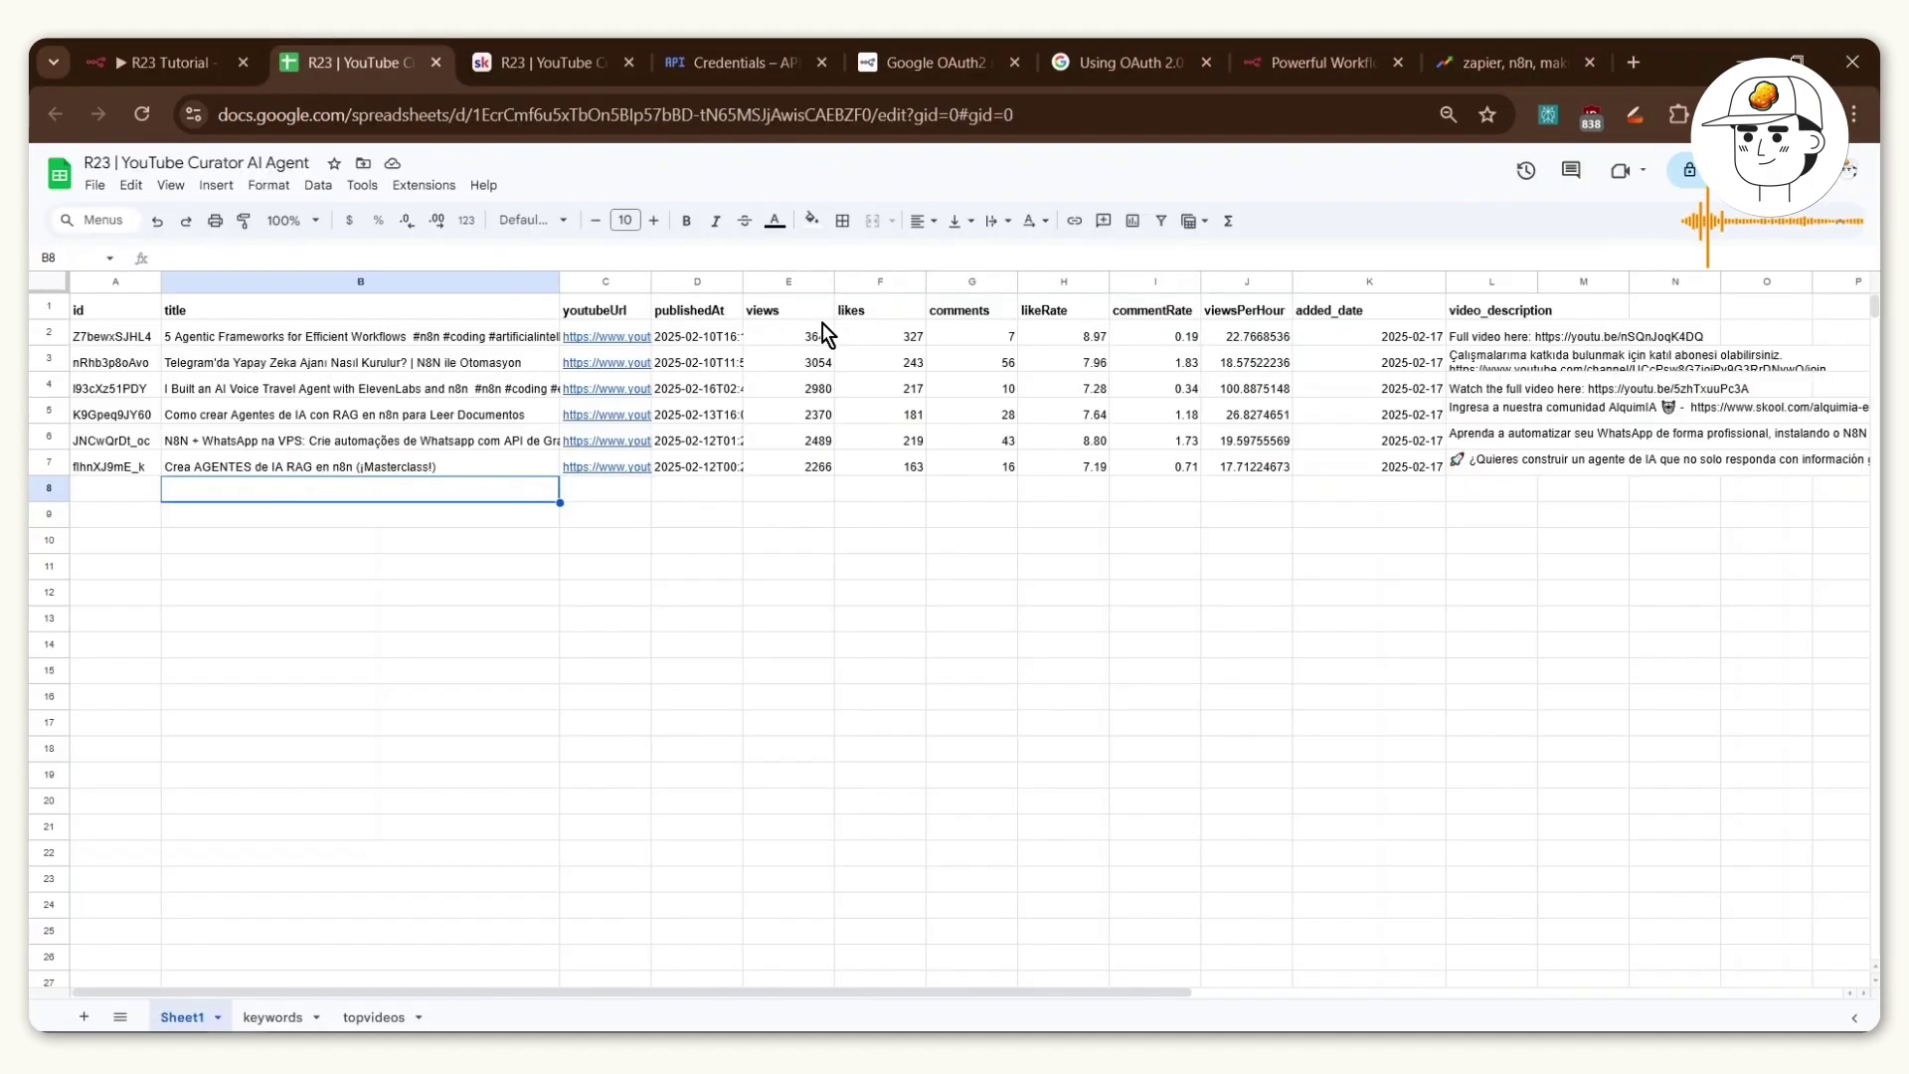
{"action": "key", "text": "ctrl+plus"}
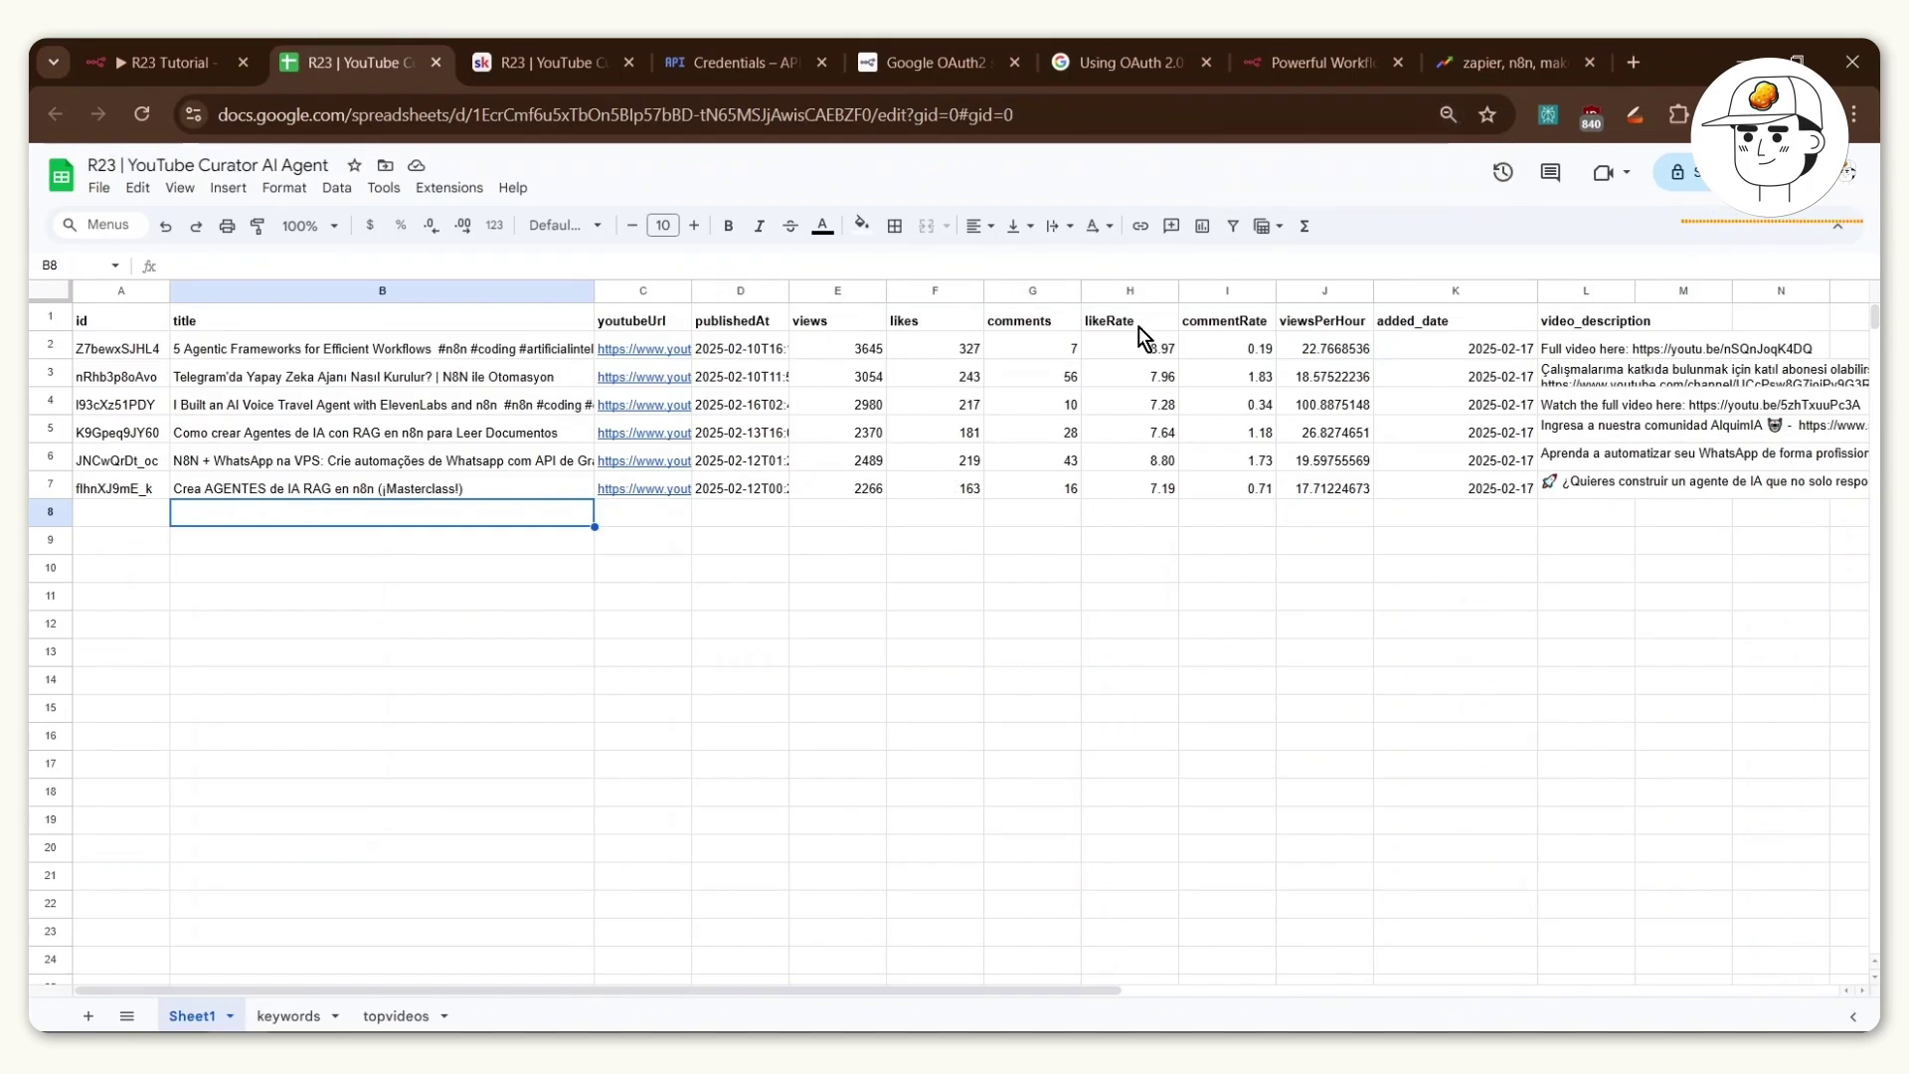
{"action": "key", "text": "ctrl+plus"}
Add a Code node after the HTTP Request node and set its mode to Run Once for Each Item.
{"action": "left_click", "coordinate": [1489, 592]}
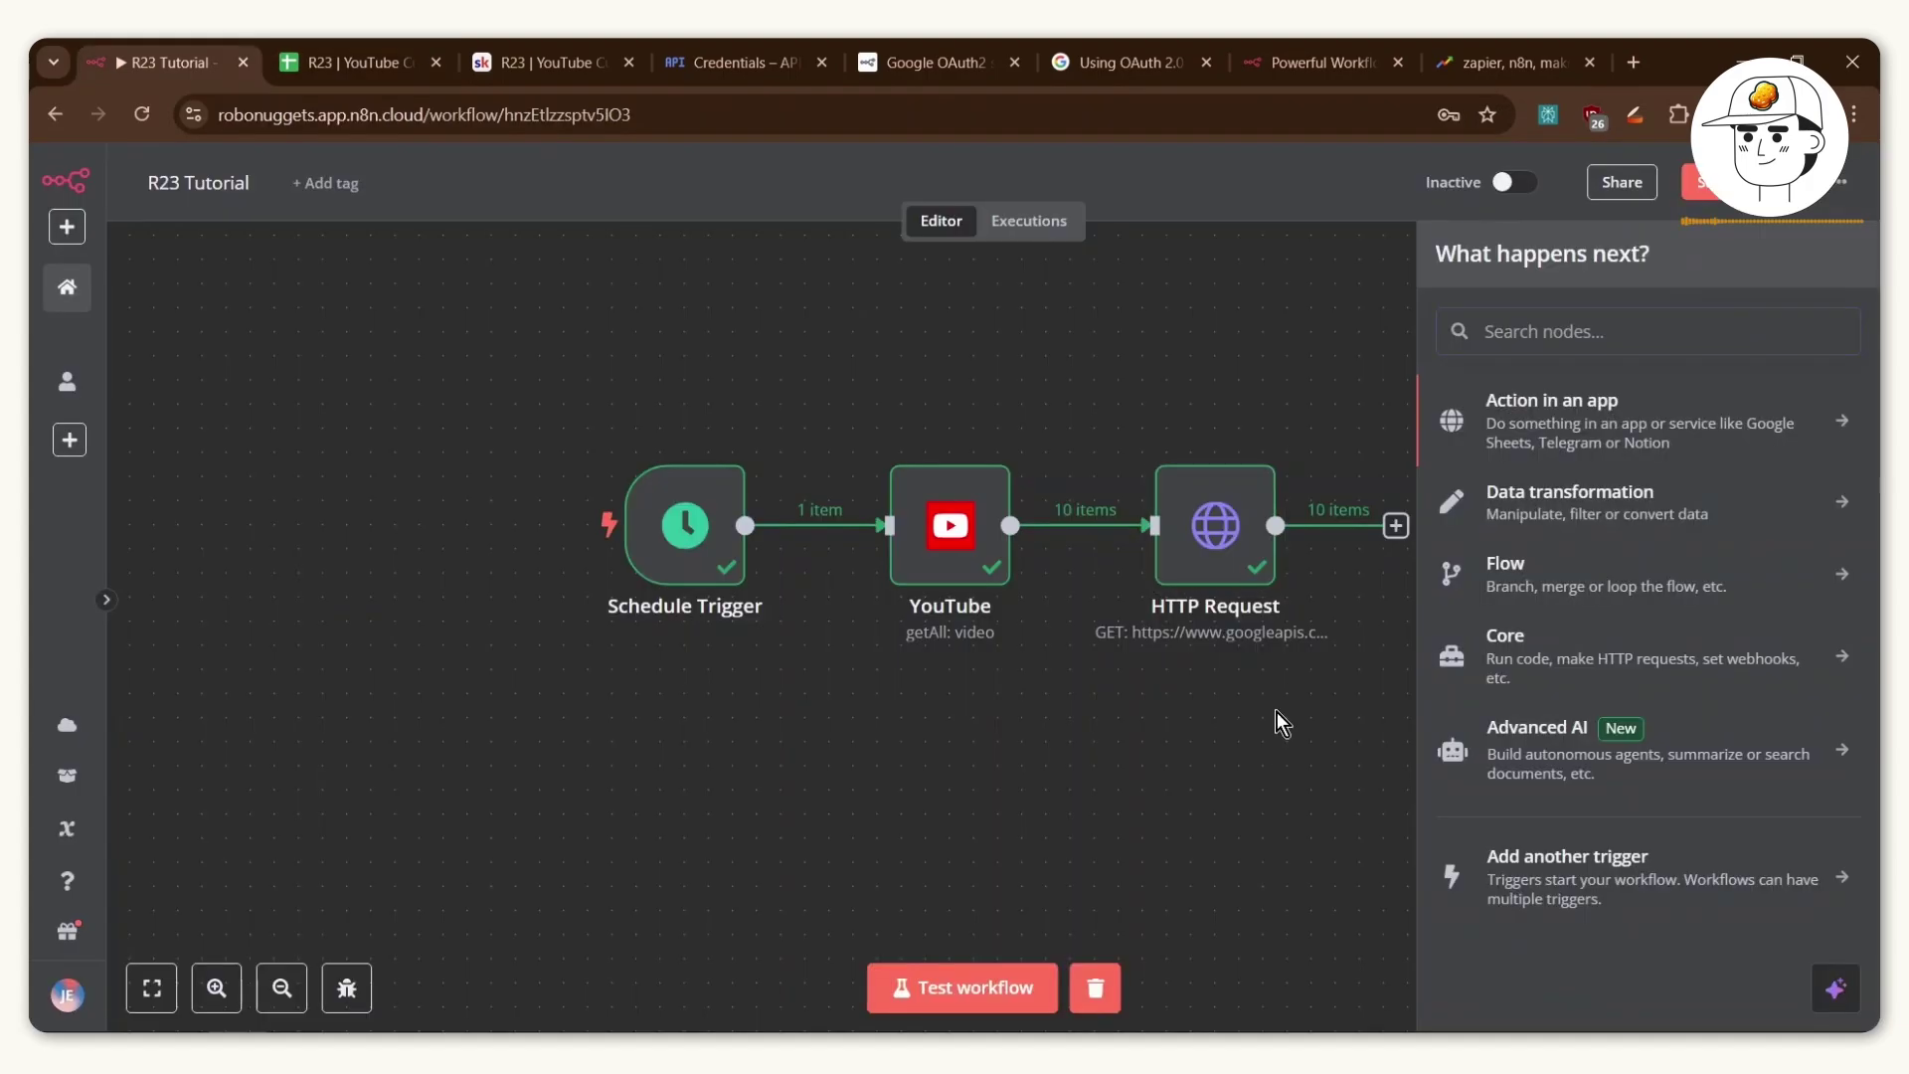
{"action": "left_click", "coordinate": [1277, 712]}
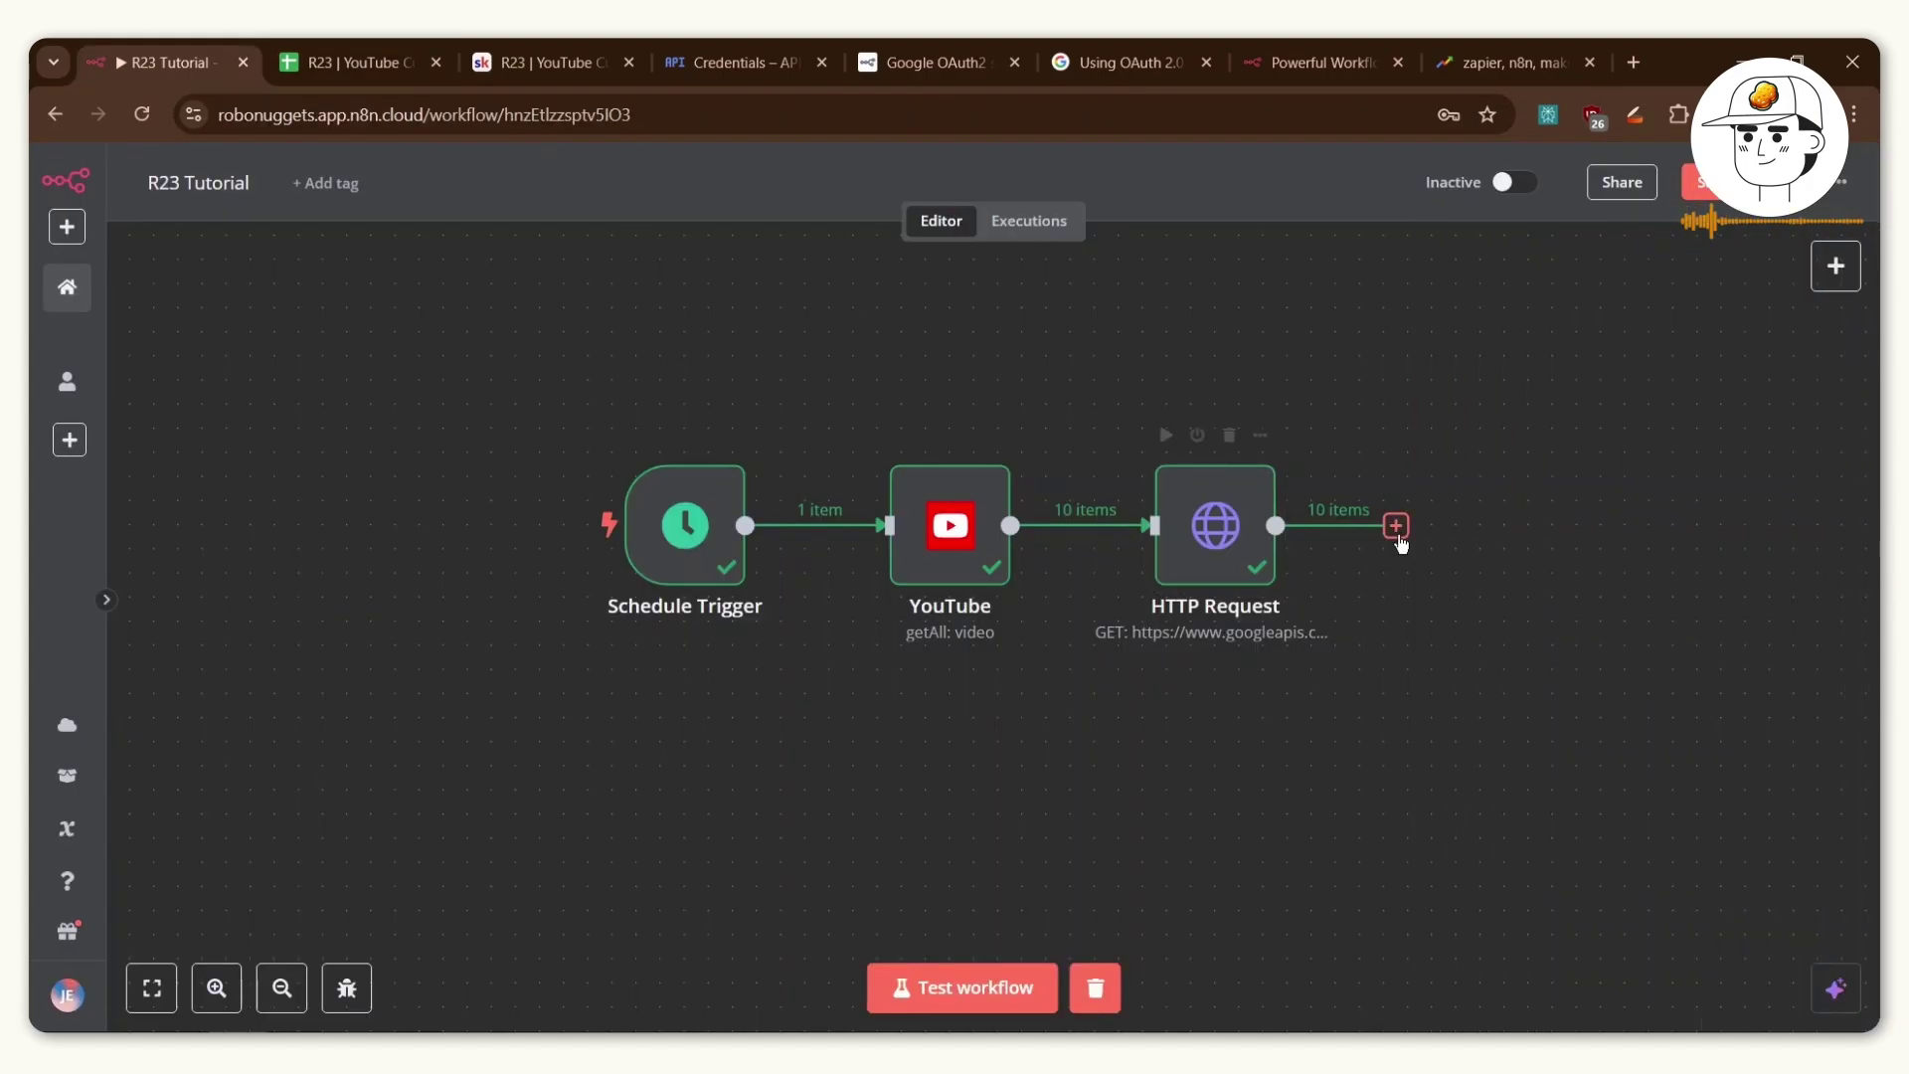
{"action": "left_click", "coordinate": [1396, 525]}
{"action": "type", "text": "code"}
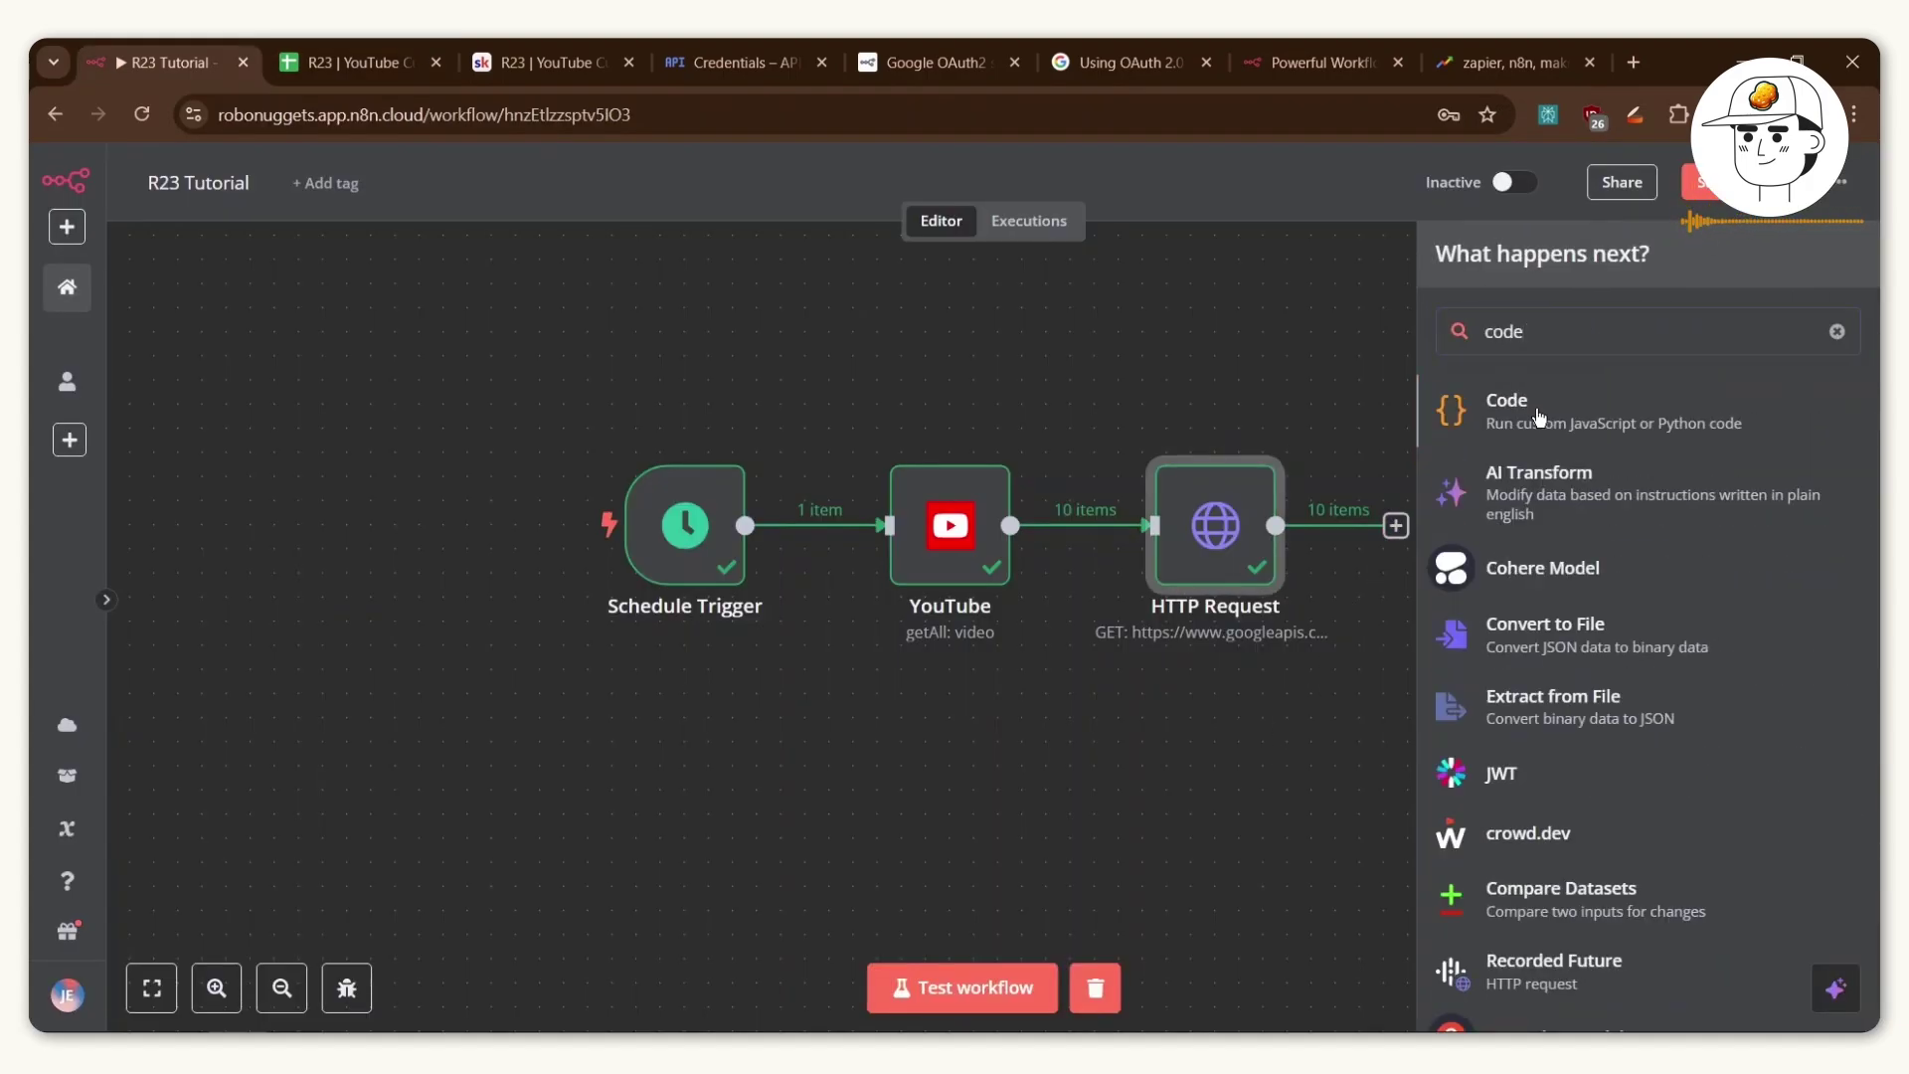
{"action": "key", "text": "Return"}
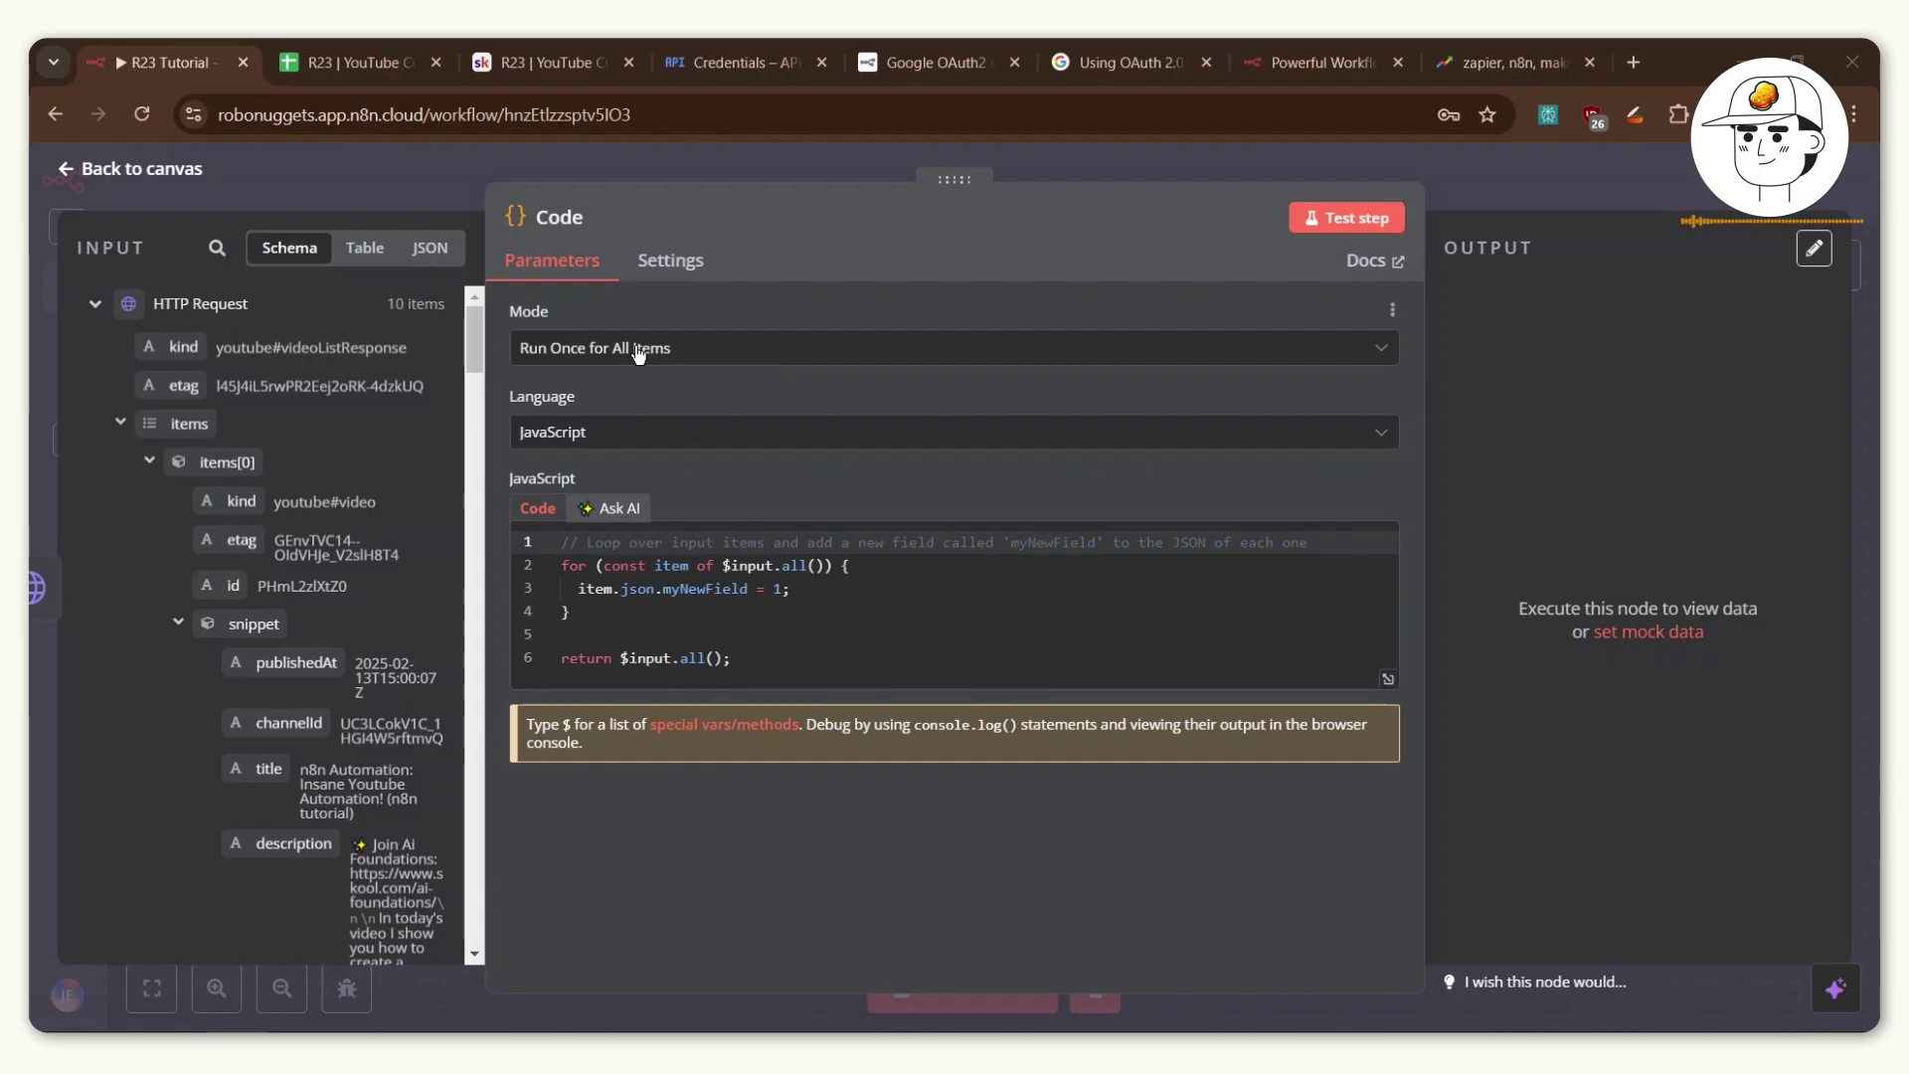
{"action": "left_click", "coordinate": [637, 350]}
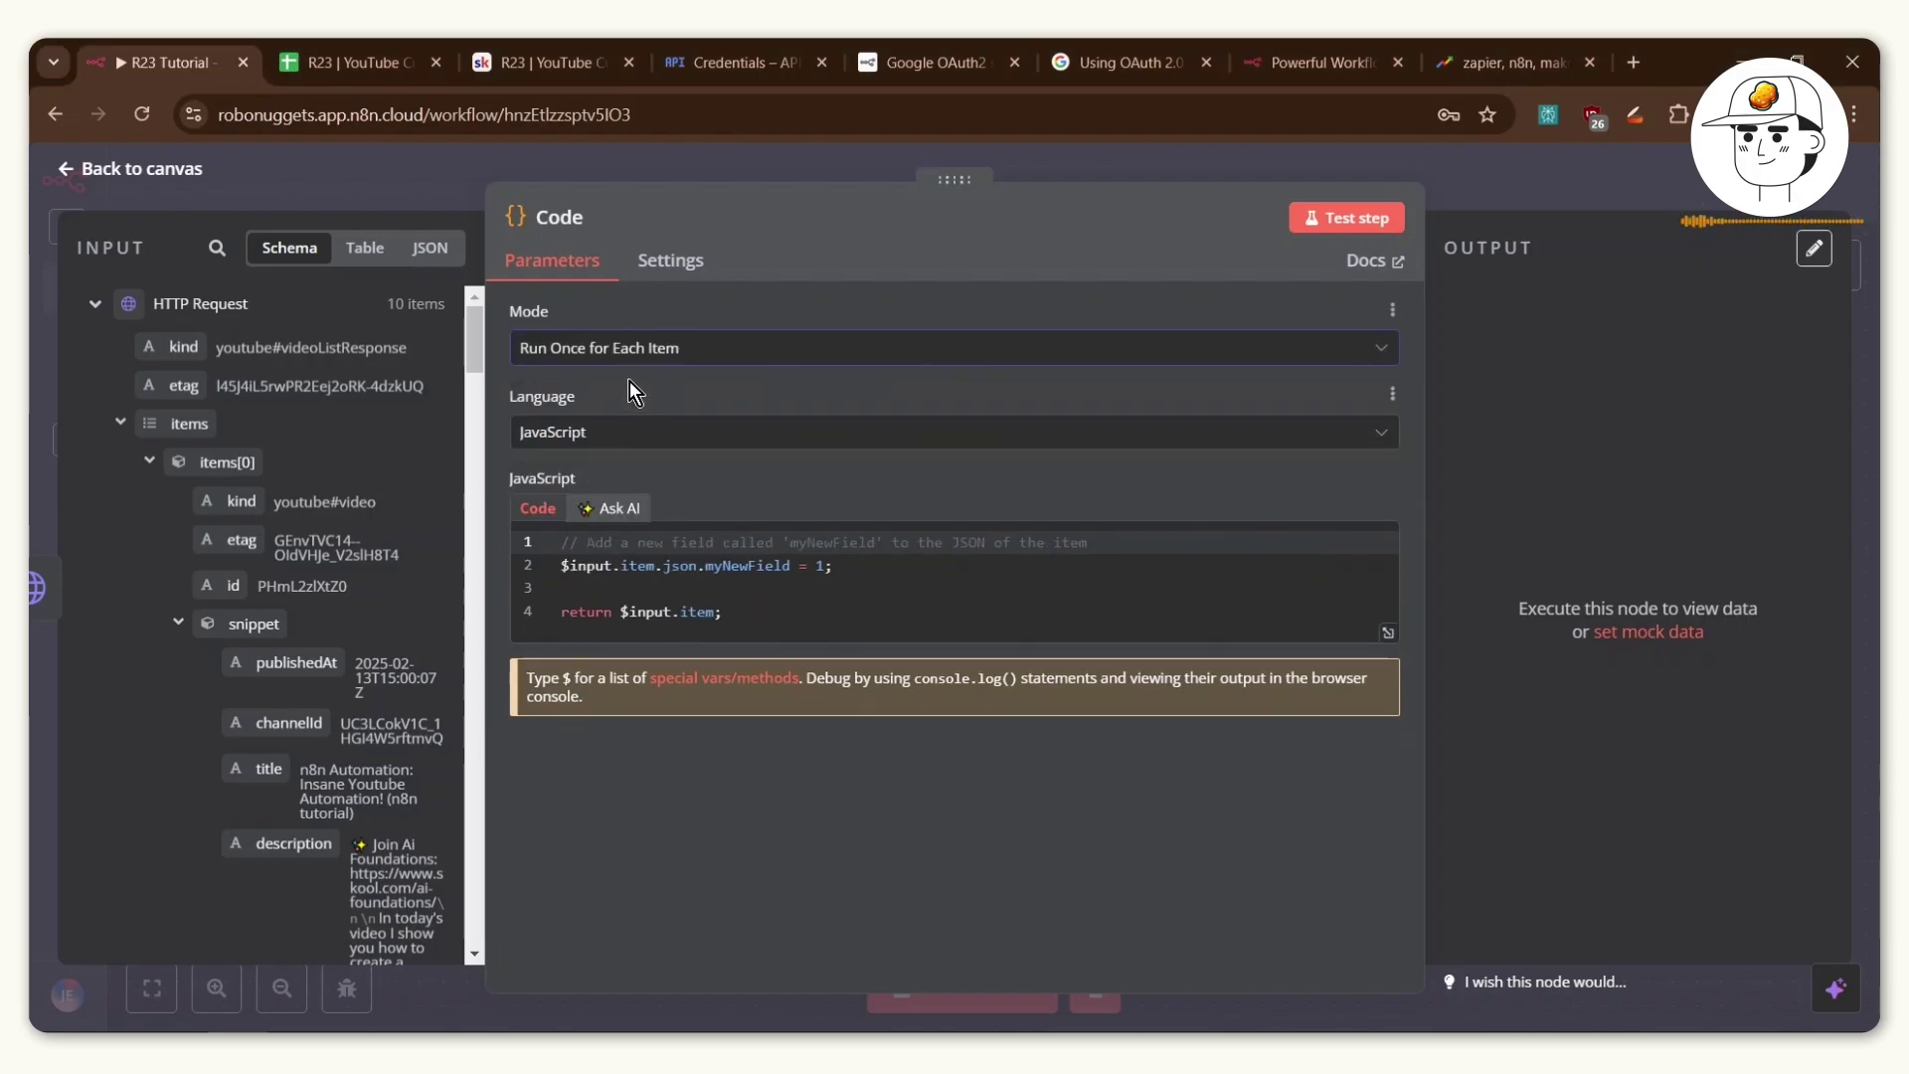
Copy the Calculate Metrics code from the Skool classroom page and replace the Code node's default JavaScript with it.
{"action": "left_click", "coordinate": [595, 64]}
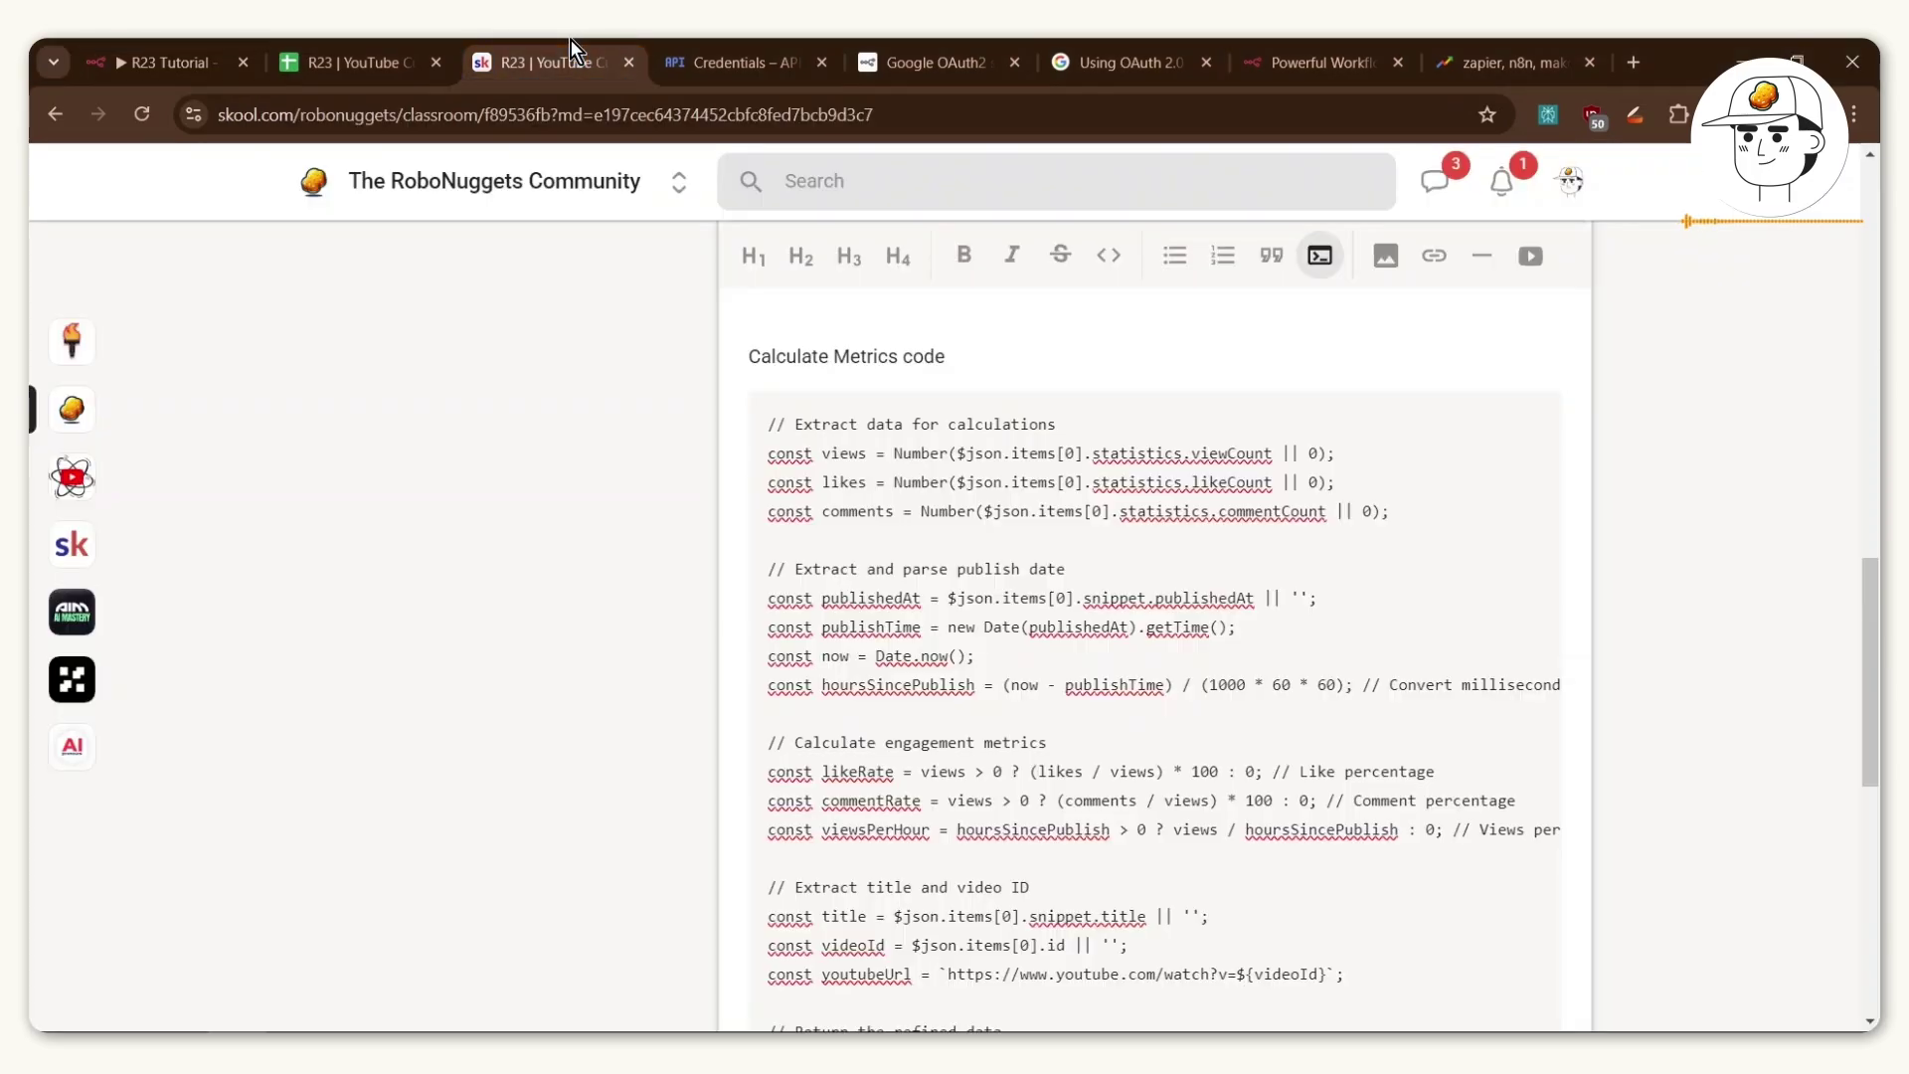
{"action": "left_click_drag", "start_coordinate": [771, 426], "coordinate": [1078, 647]}
{"action": "scroll", "coordinate": [1044, 527], "scroll_direction": "down", "scroll_amount": 3}
{"action": "scroll", "coordinate": [1086, 627], "scroll_direction": "down", "scroll_amount": 1}
{"action": "key", "text": "ctrl+c"}
{"action": "key", "text": "ctrl+1"}
{"action": "left_click", "coordinate": [727, 615]}
{"action": "key", "text": "ctrl+a"}
{"action": "key", "text": "ctrl+v"}
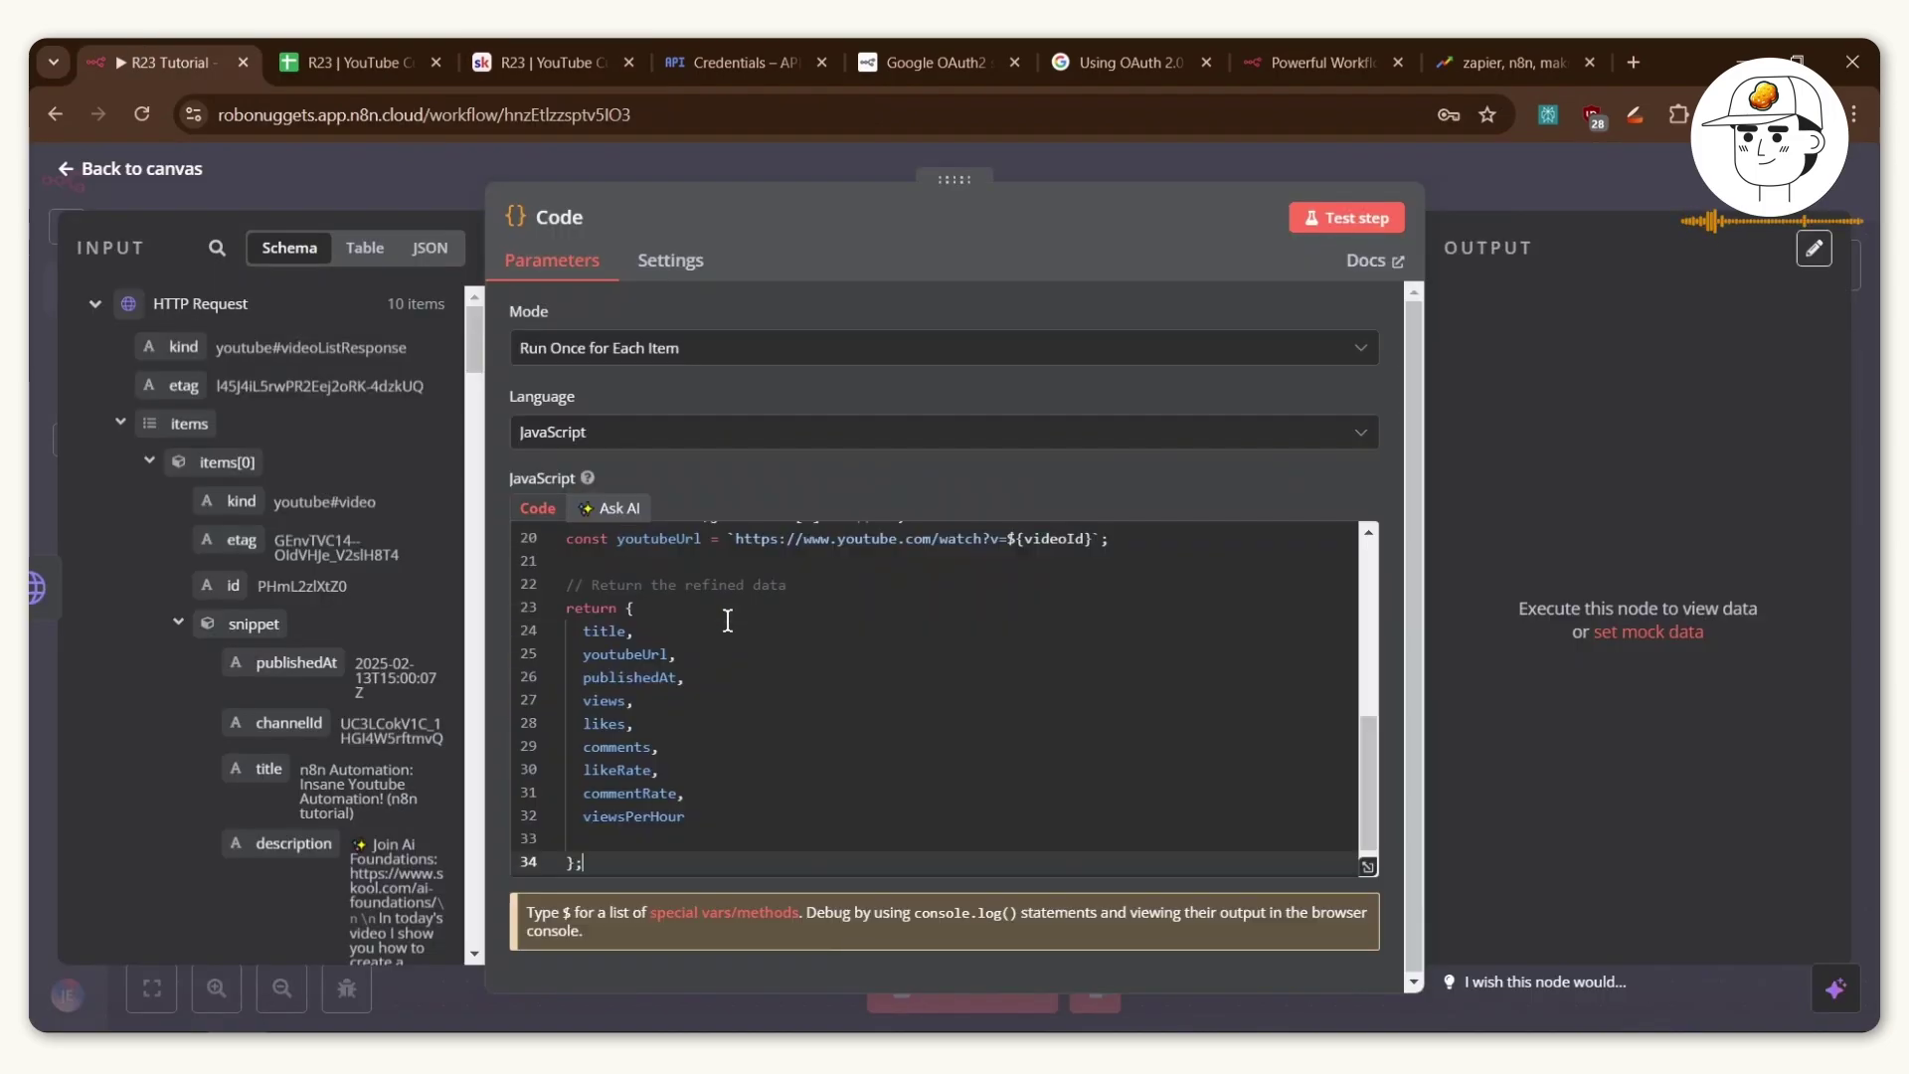
Review the pasted script, especially likeRate, commentRate, viewsPerHour and the rest of its return block.
{"action": "key", "text": "ctrl+minus"}
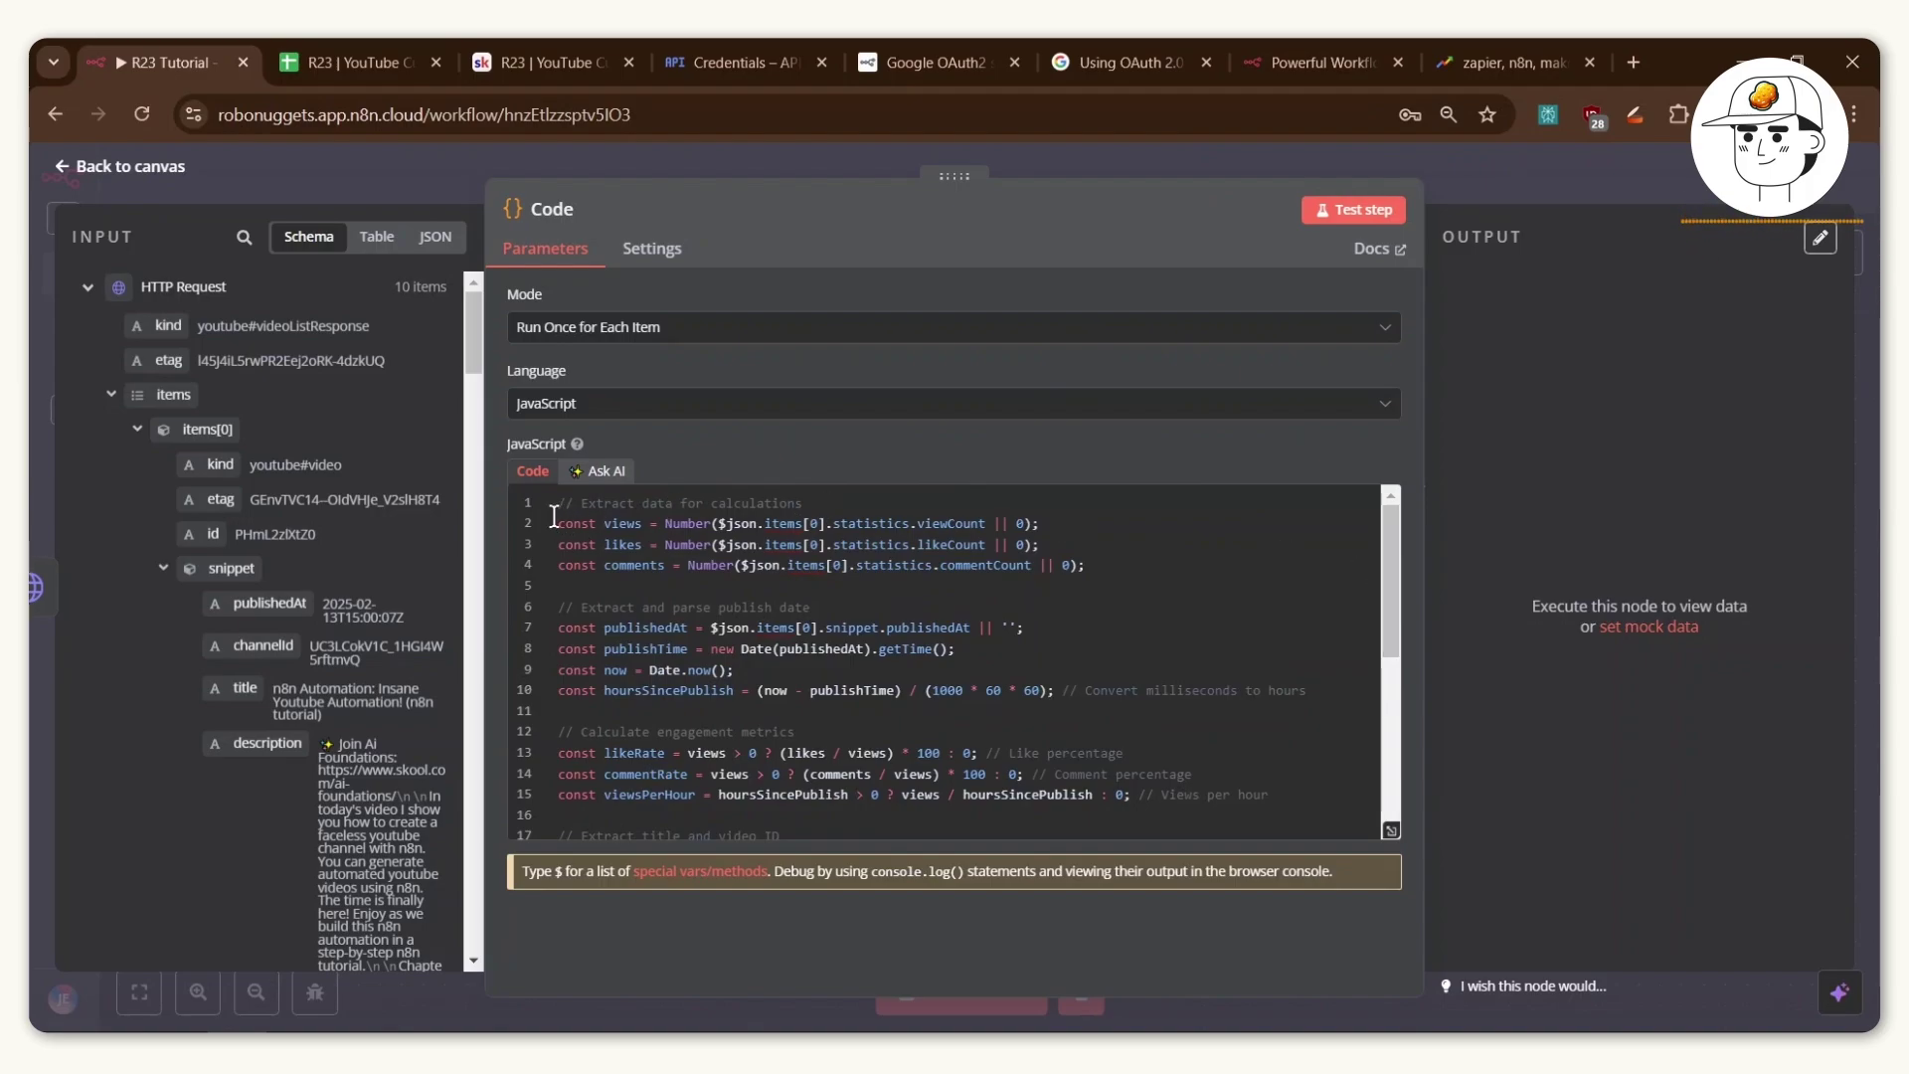
{"action": "scroll", "coordinate": [553, 516], "scroll_direction": "down", "scroll_amount": 4}
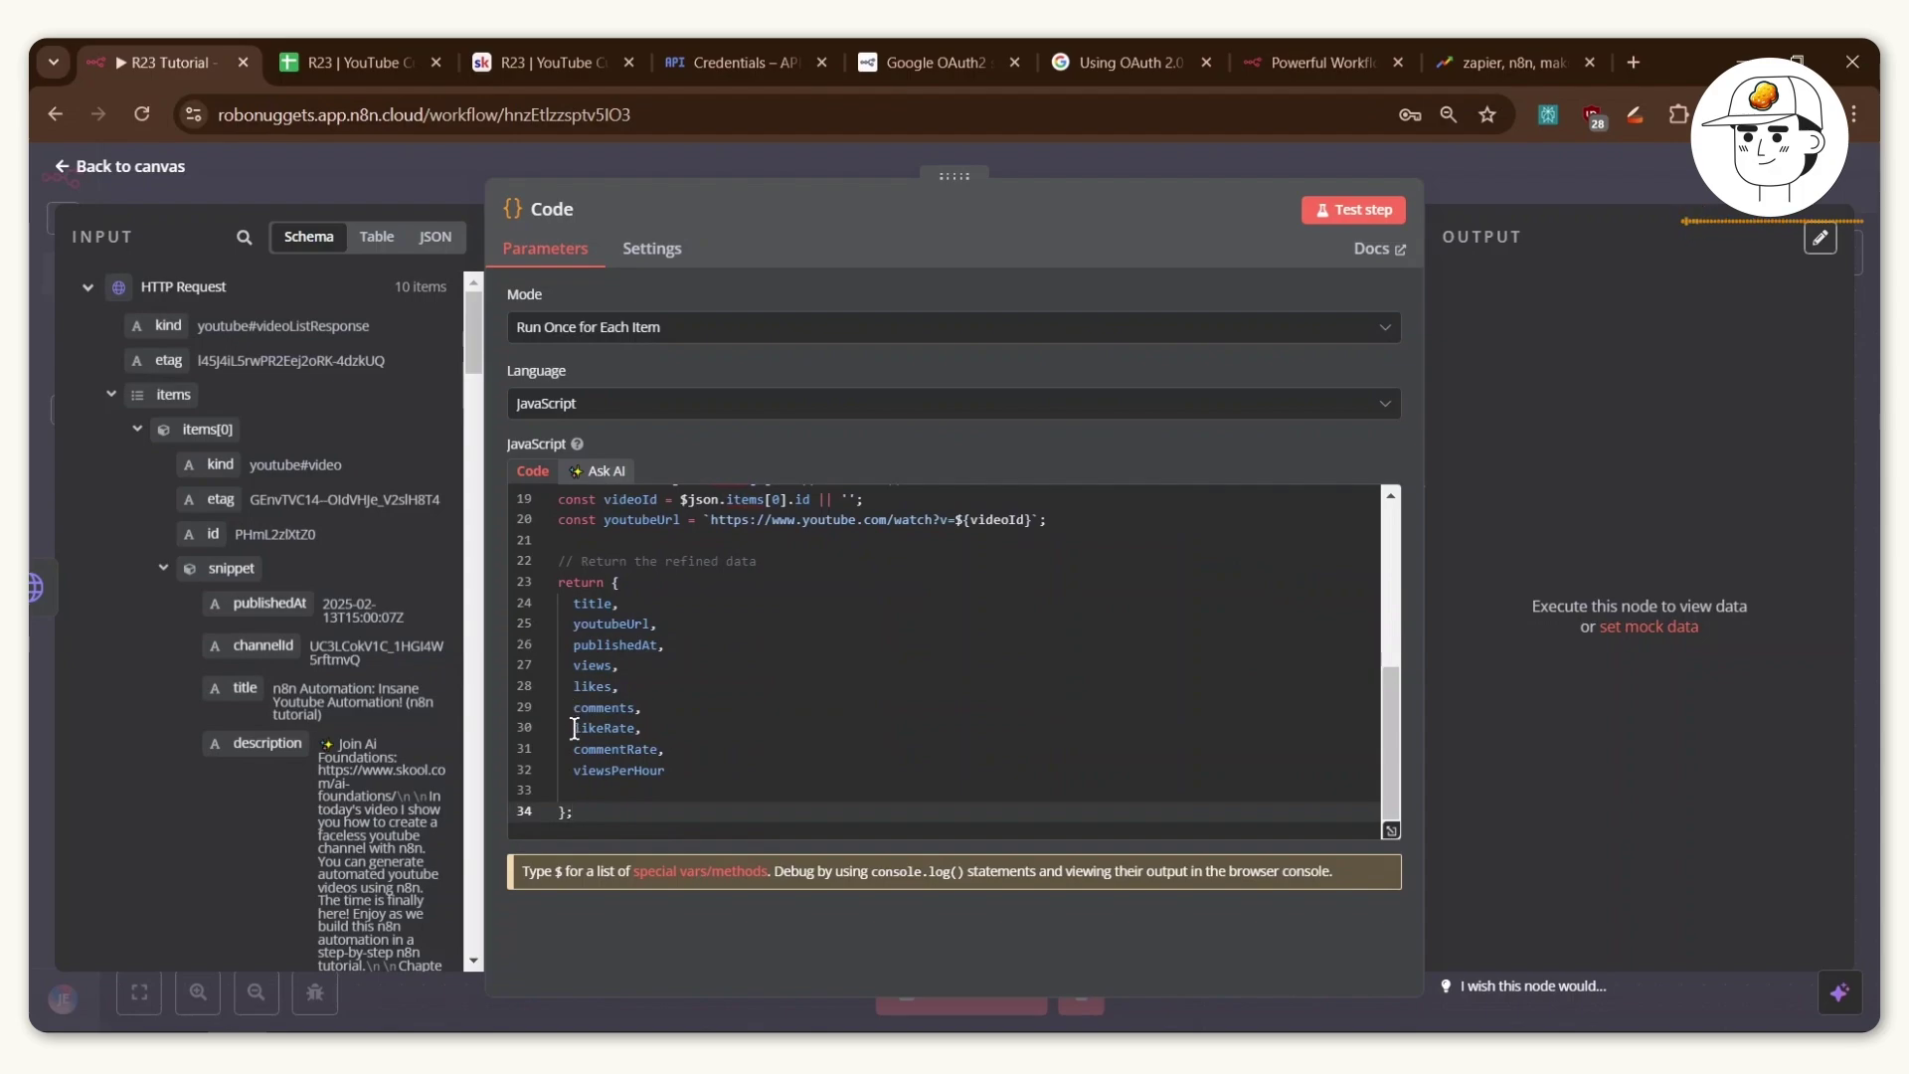
{"action": "left_click_drag", "start_coordinate": [574, 729], "coordinate": [714, 748]}
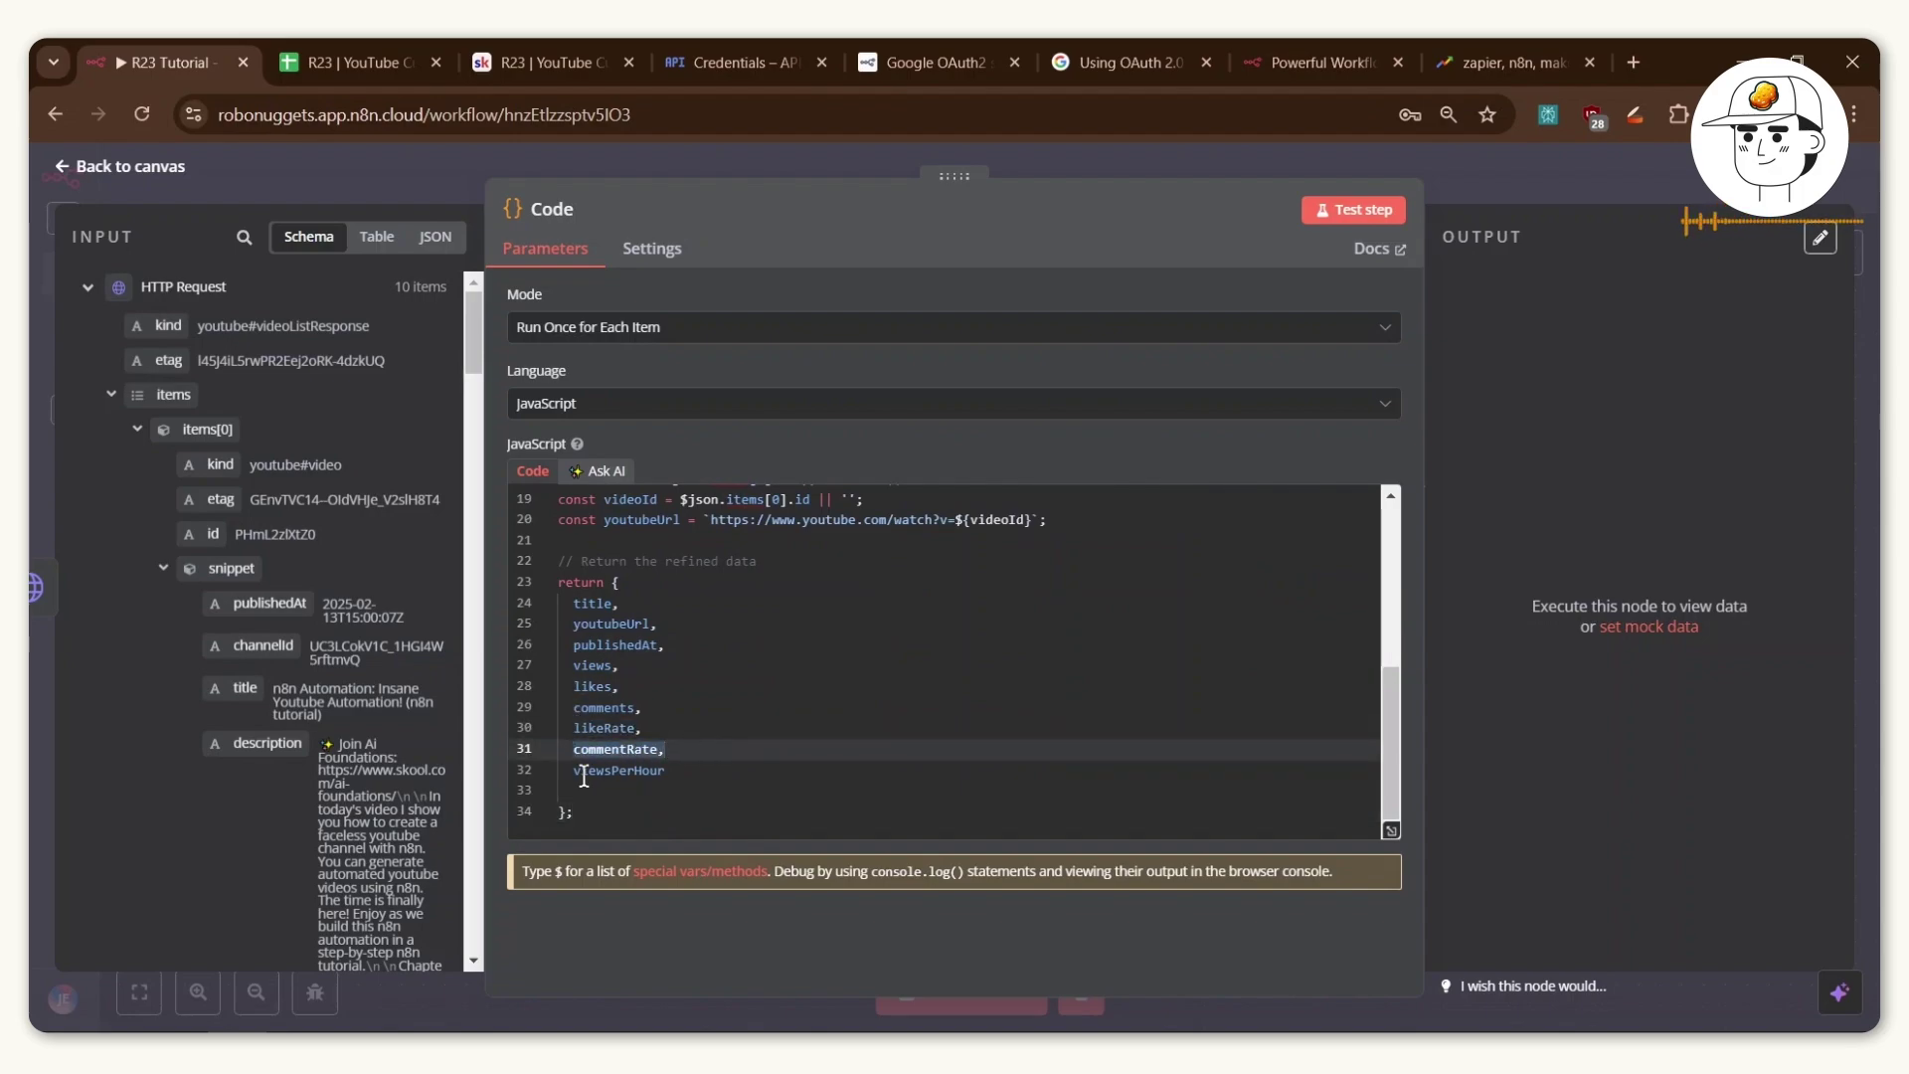
{"action": "left_click_drag", "start_coordinate": [569, 772], "coordinate": [547, 563]}
{"action": "left_click", "coordinate": [648, 810]}
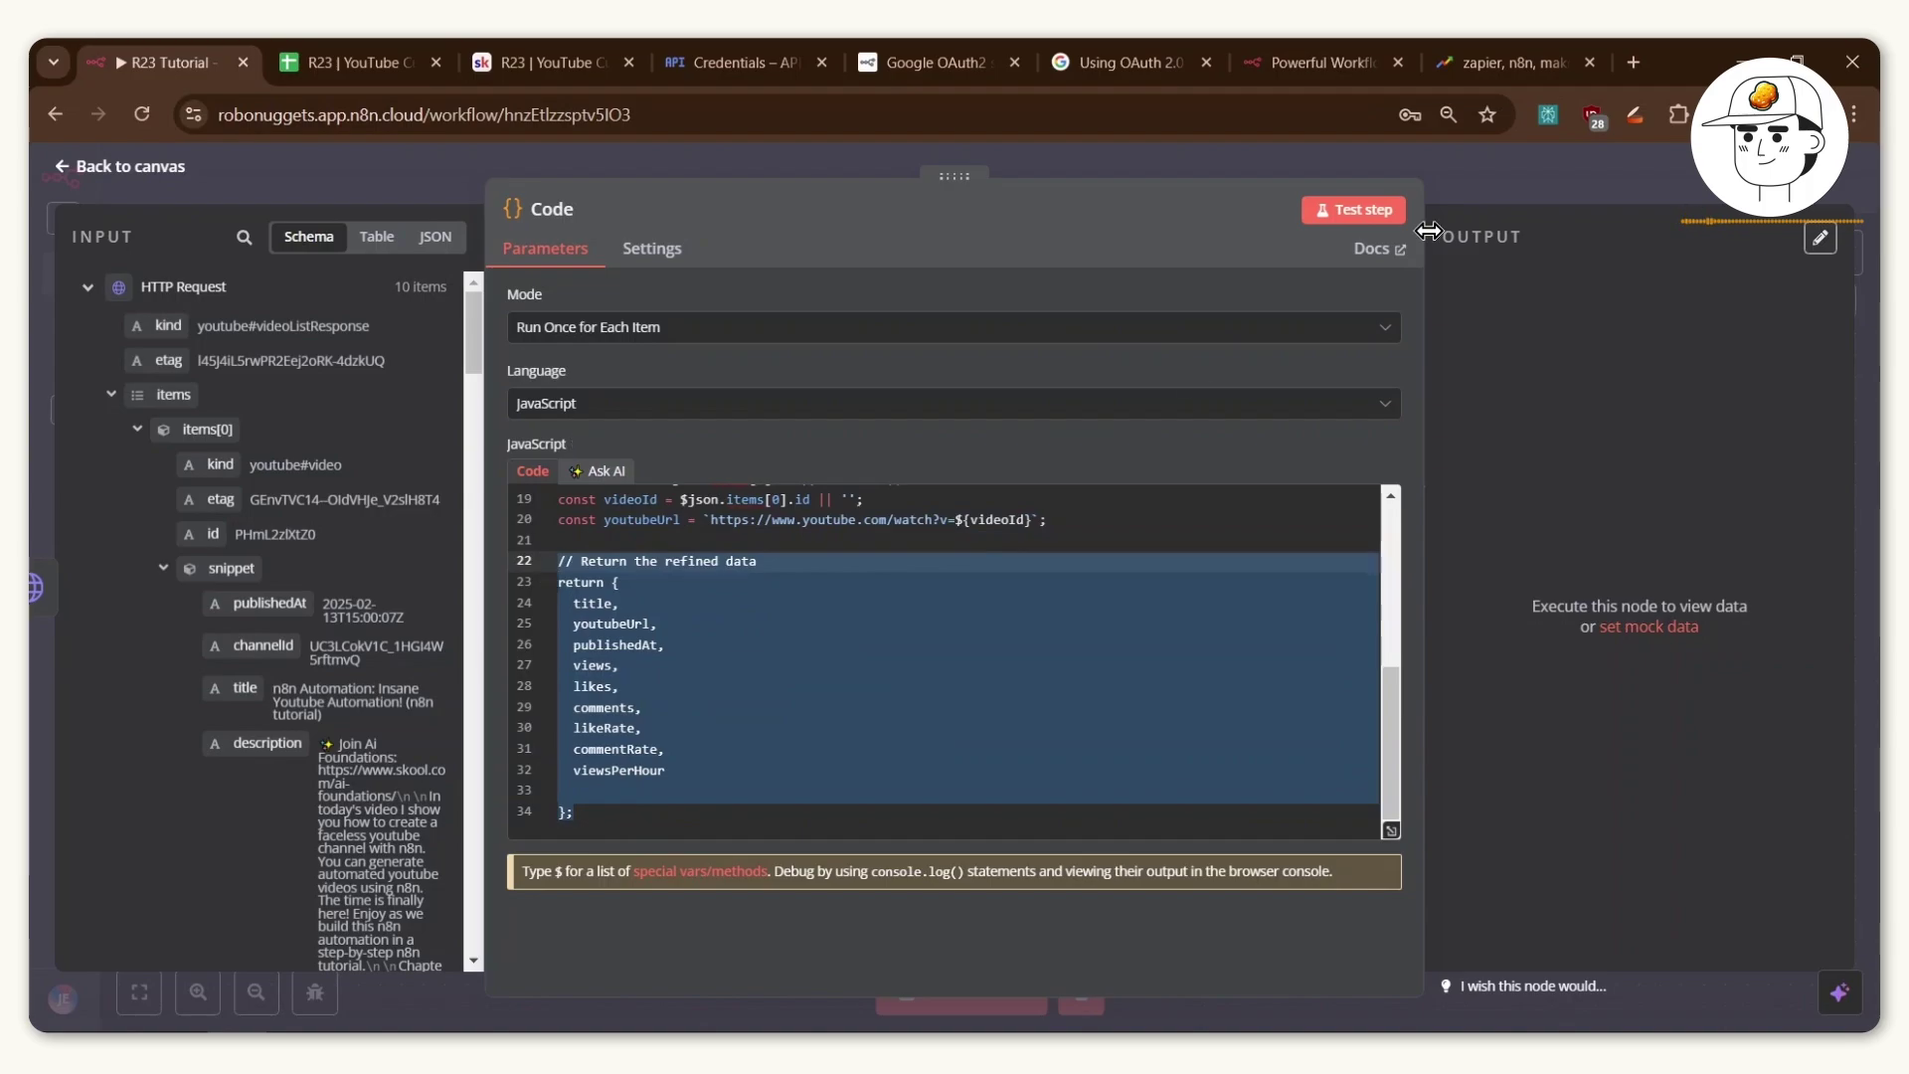
Test the Code node, examine the titles, URLs and calculated engagement metrics in its output, and return to the canvas.
{"action": "left_click", "coordinate": [1375, 212]}
{"action": "key", "text": "ctrl+plus"}
{"action": "key", "text": "ctrl+minus"}
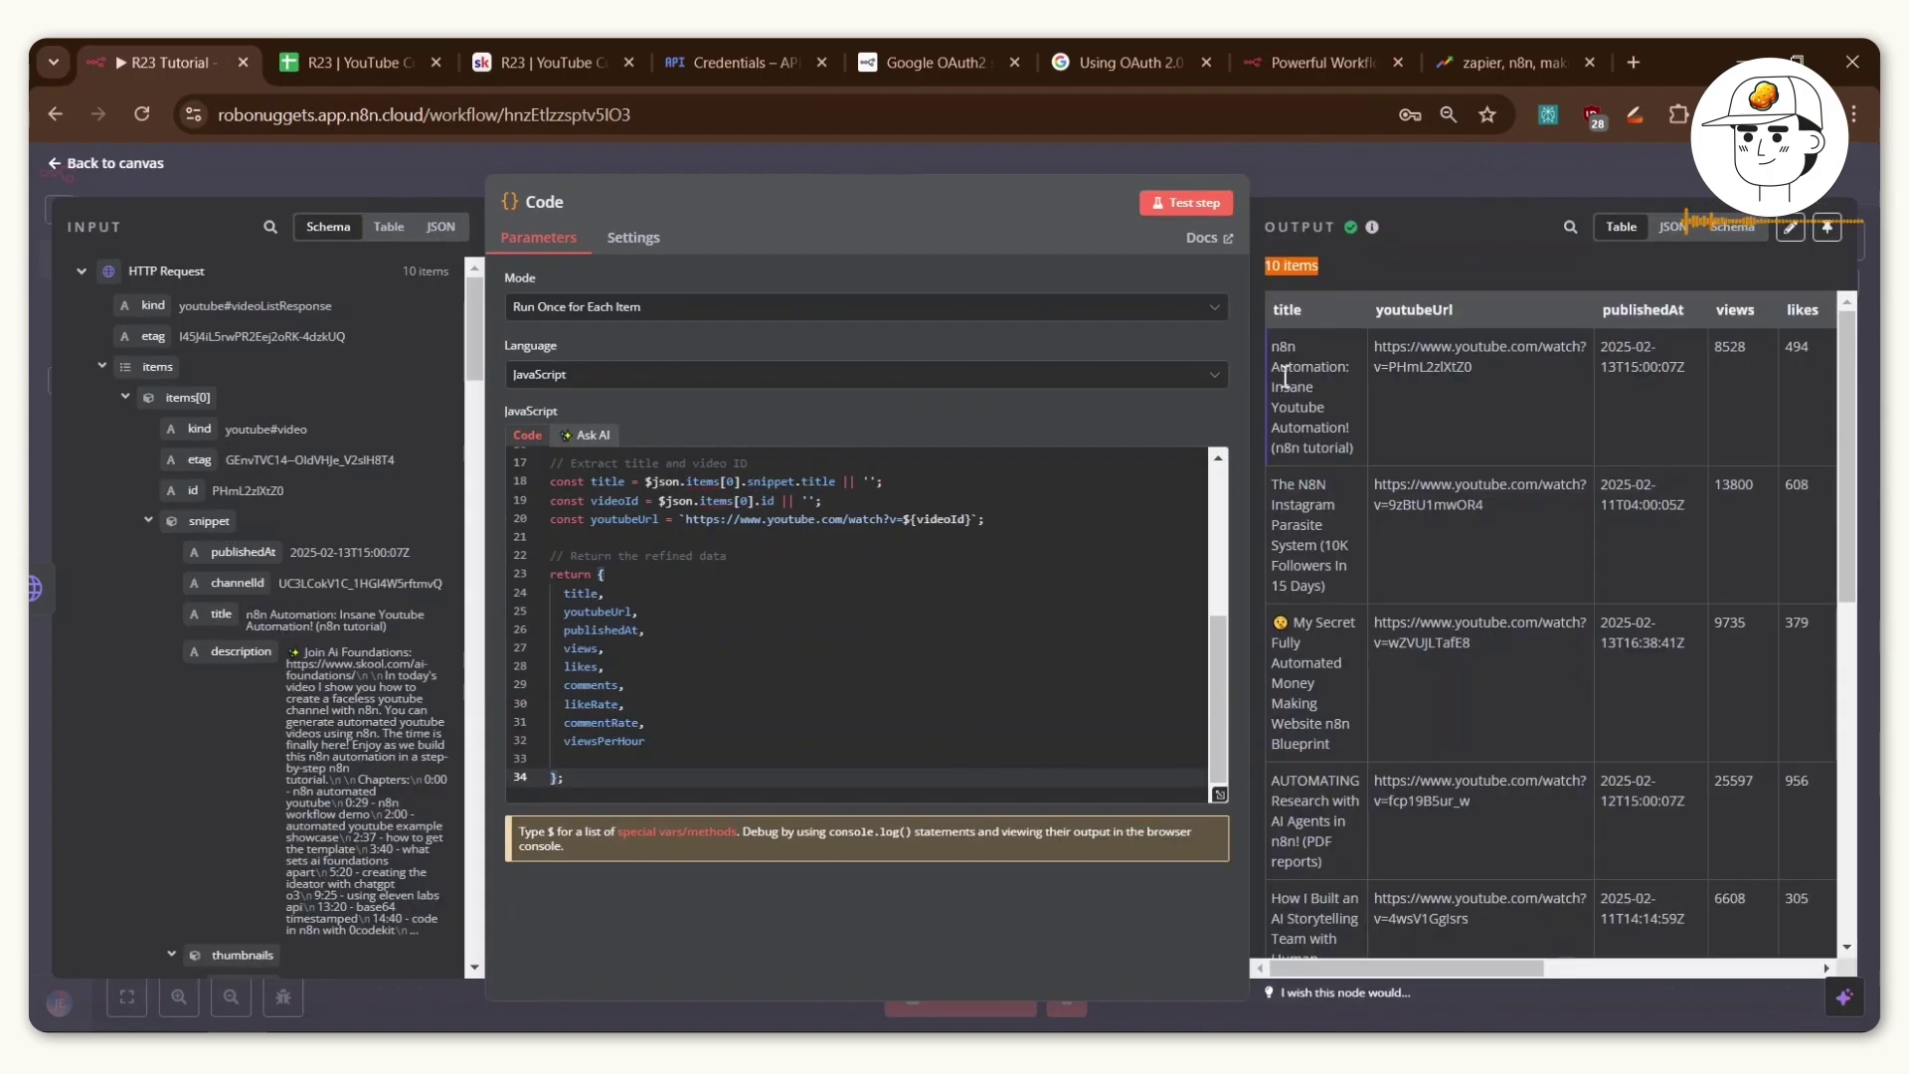
{"action": "left_click_drag", "start_coordinate": [1275, 352], "coordinate": [1358, 451]}
{"action": "left_click_drag", "start_coordinate": [1489, 367], "coordinate": [1379, 345]}
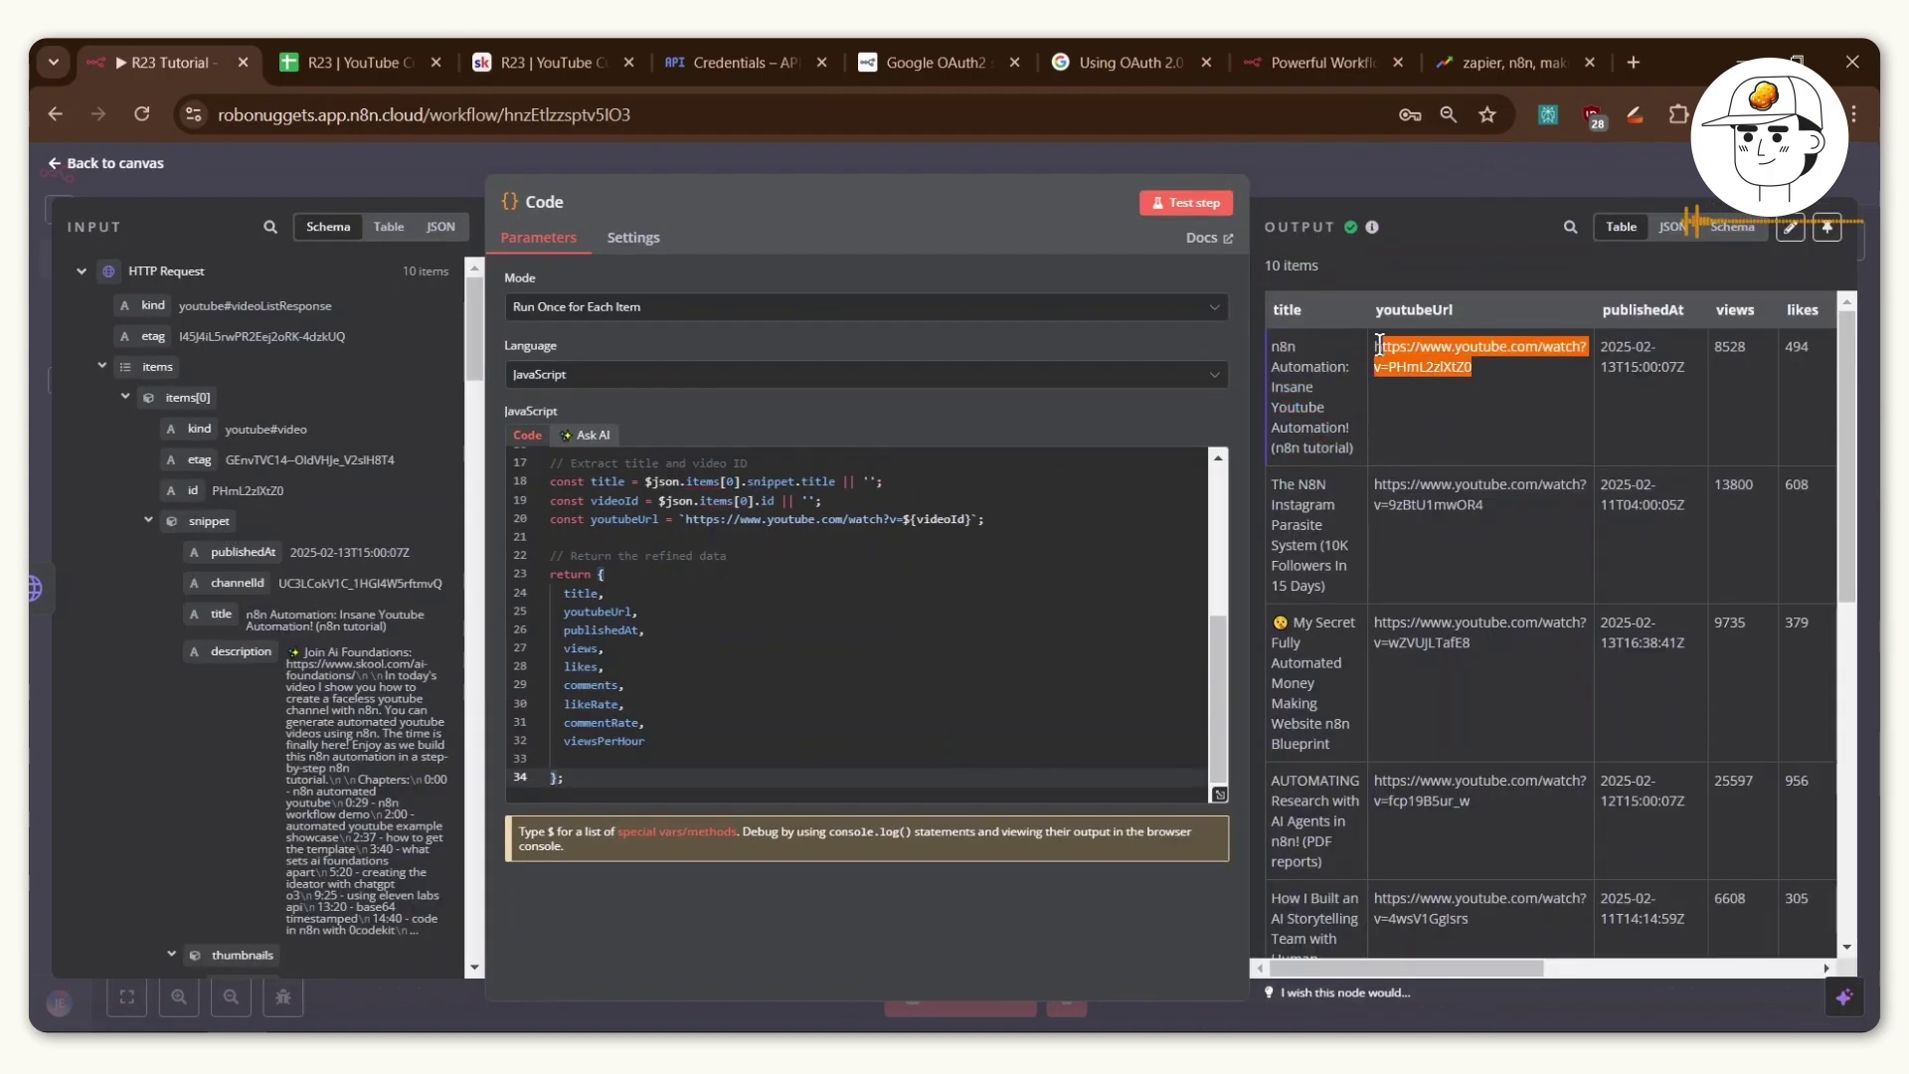
{"action": "scroll", "coordinate": [1595, 385], "scroll_direction": "right", "scroll_amount": 5}
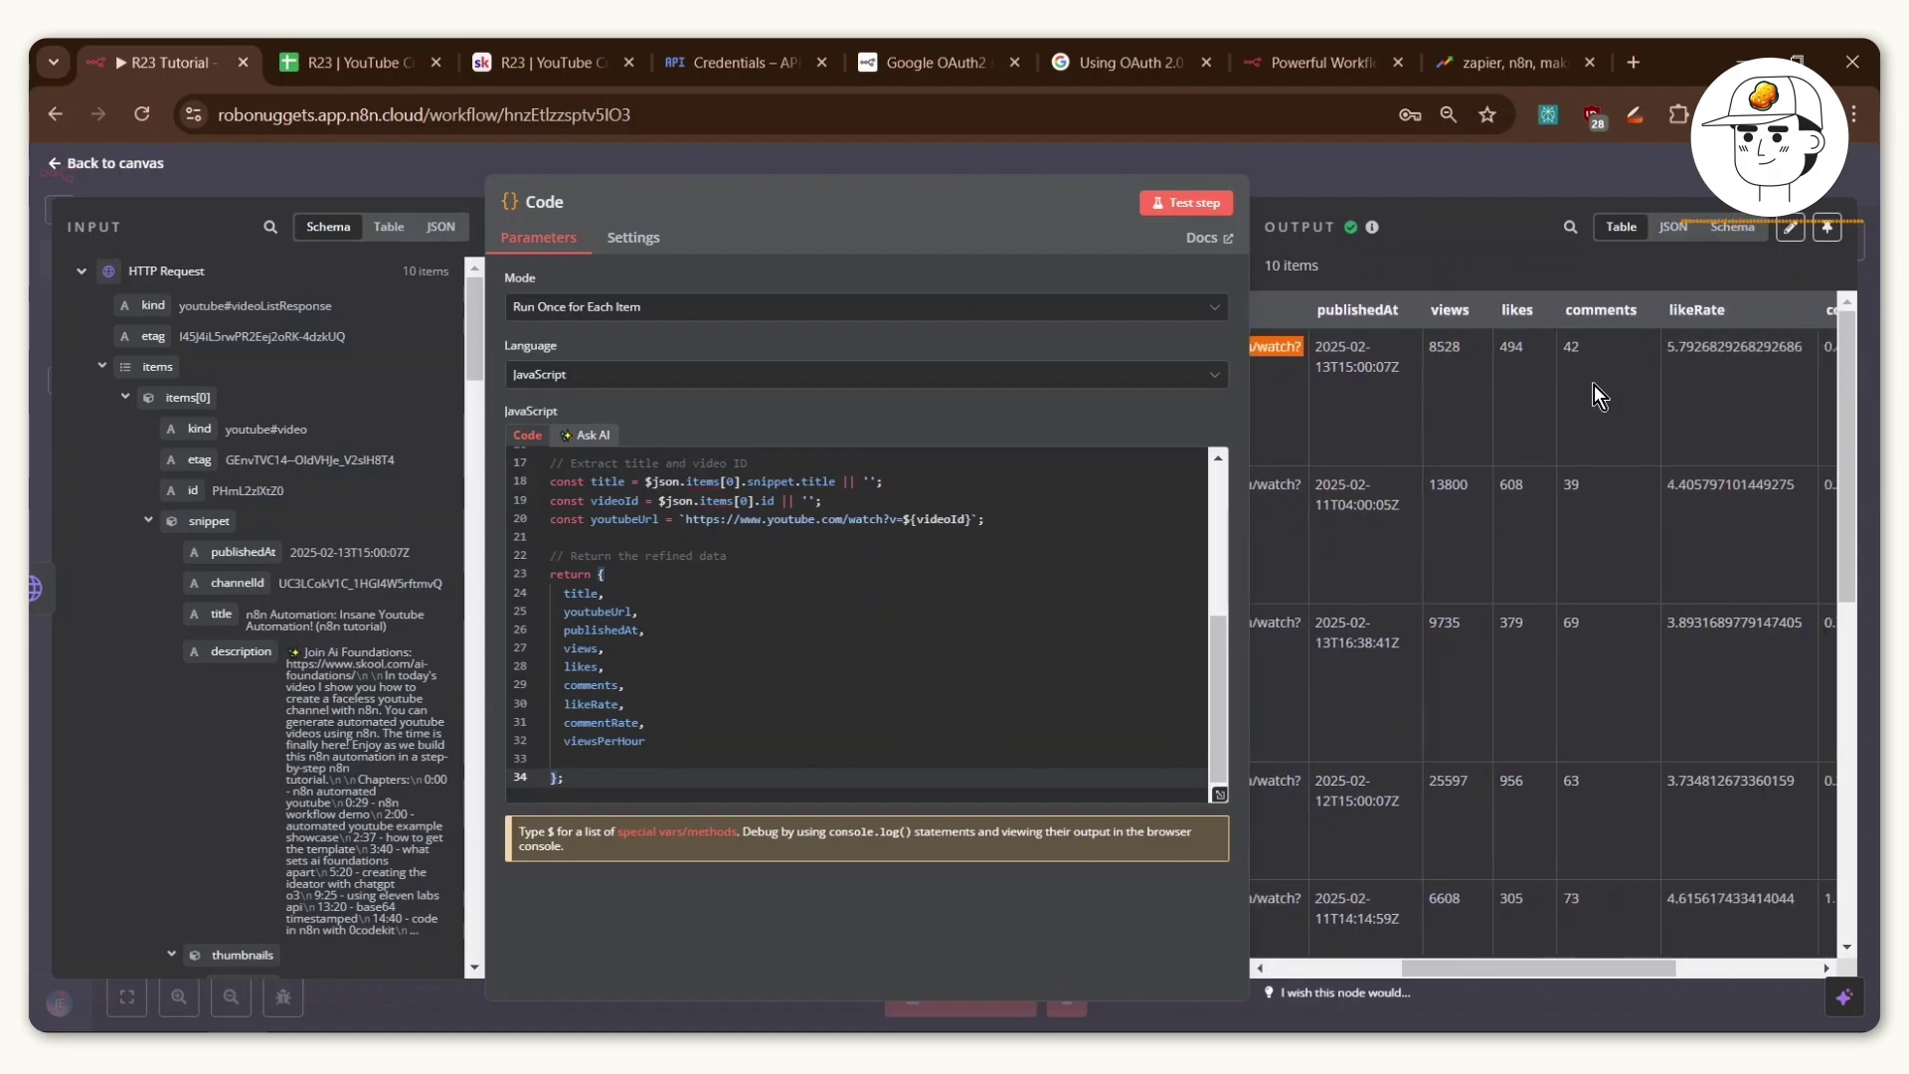
{"action": "scroll", "coordinate": [1402, 347], "scroll_direction": "right", "scroll_amount": 3}
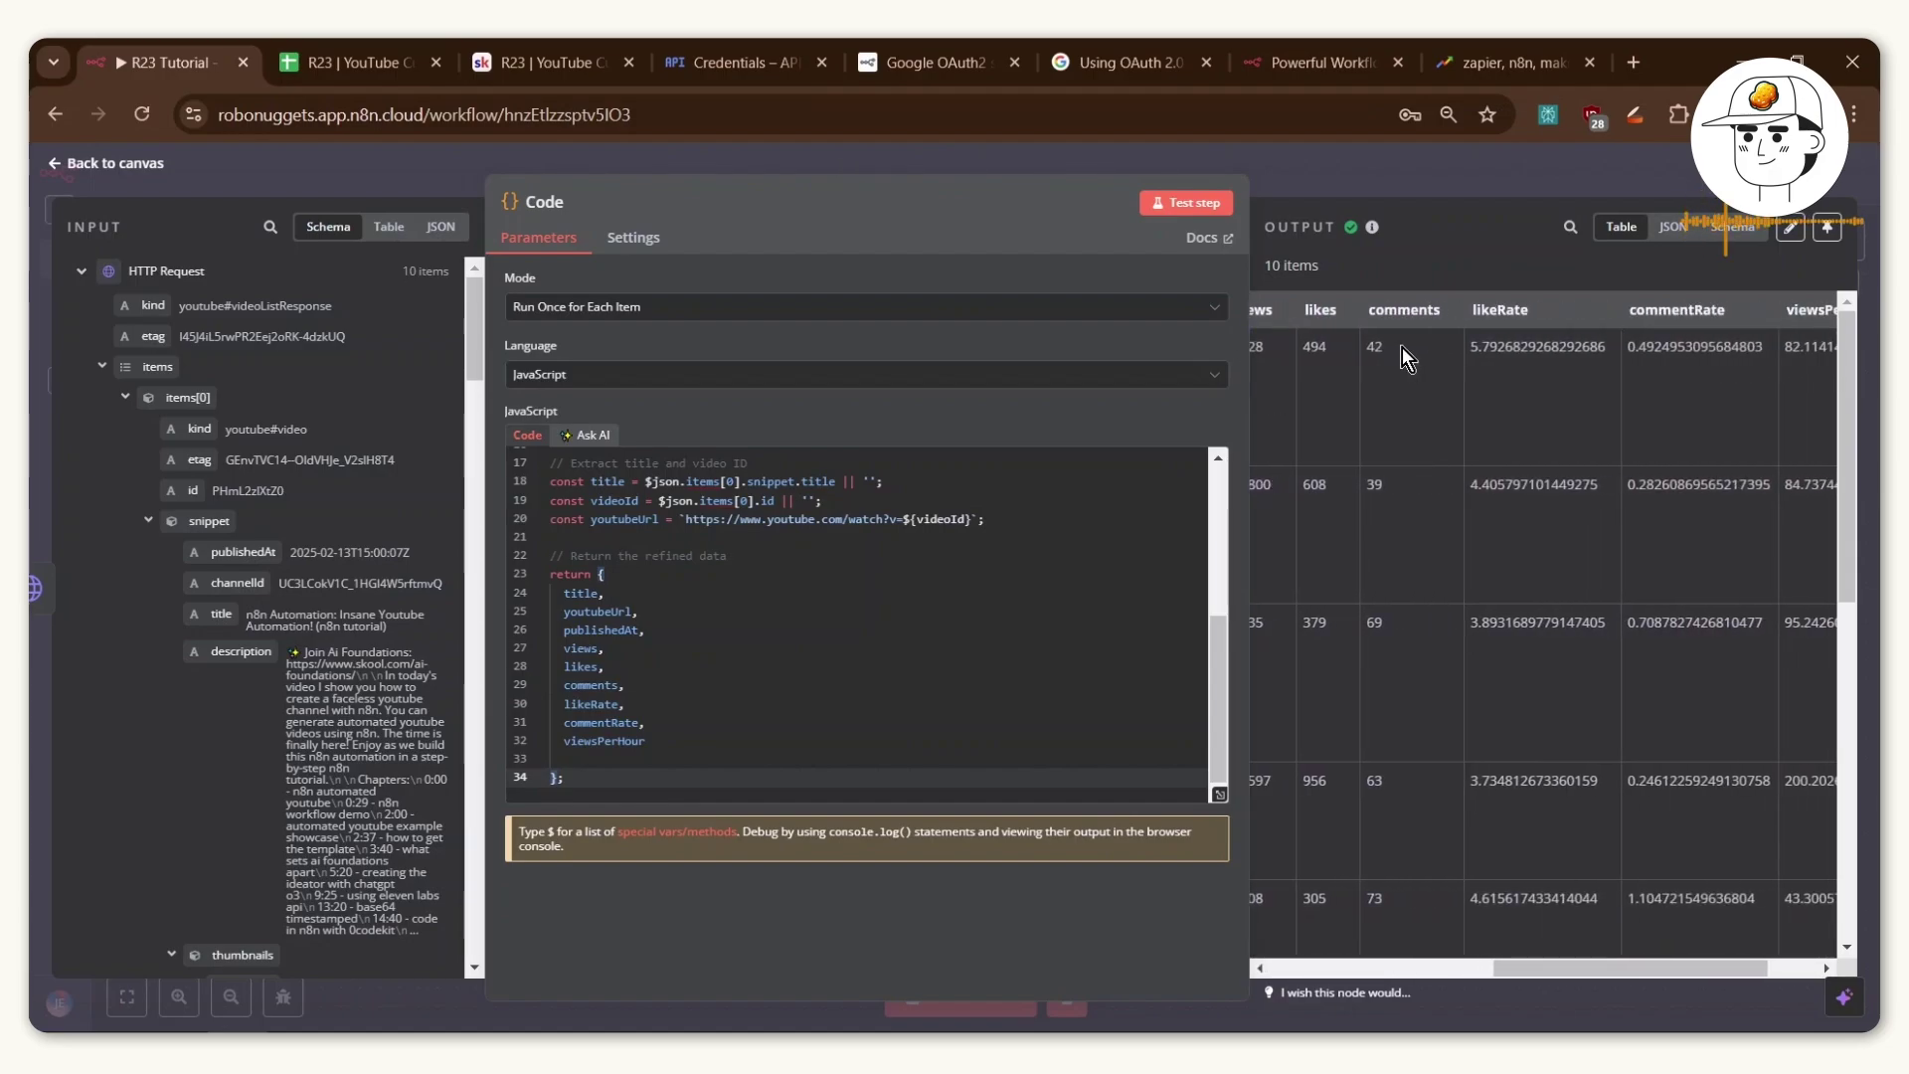
{"action": "left_click_drag", "start_coordinate": [1363, 344], "coordinate": [1811, 343]}
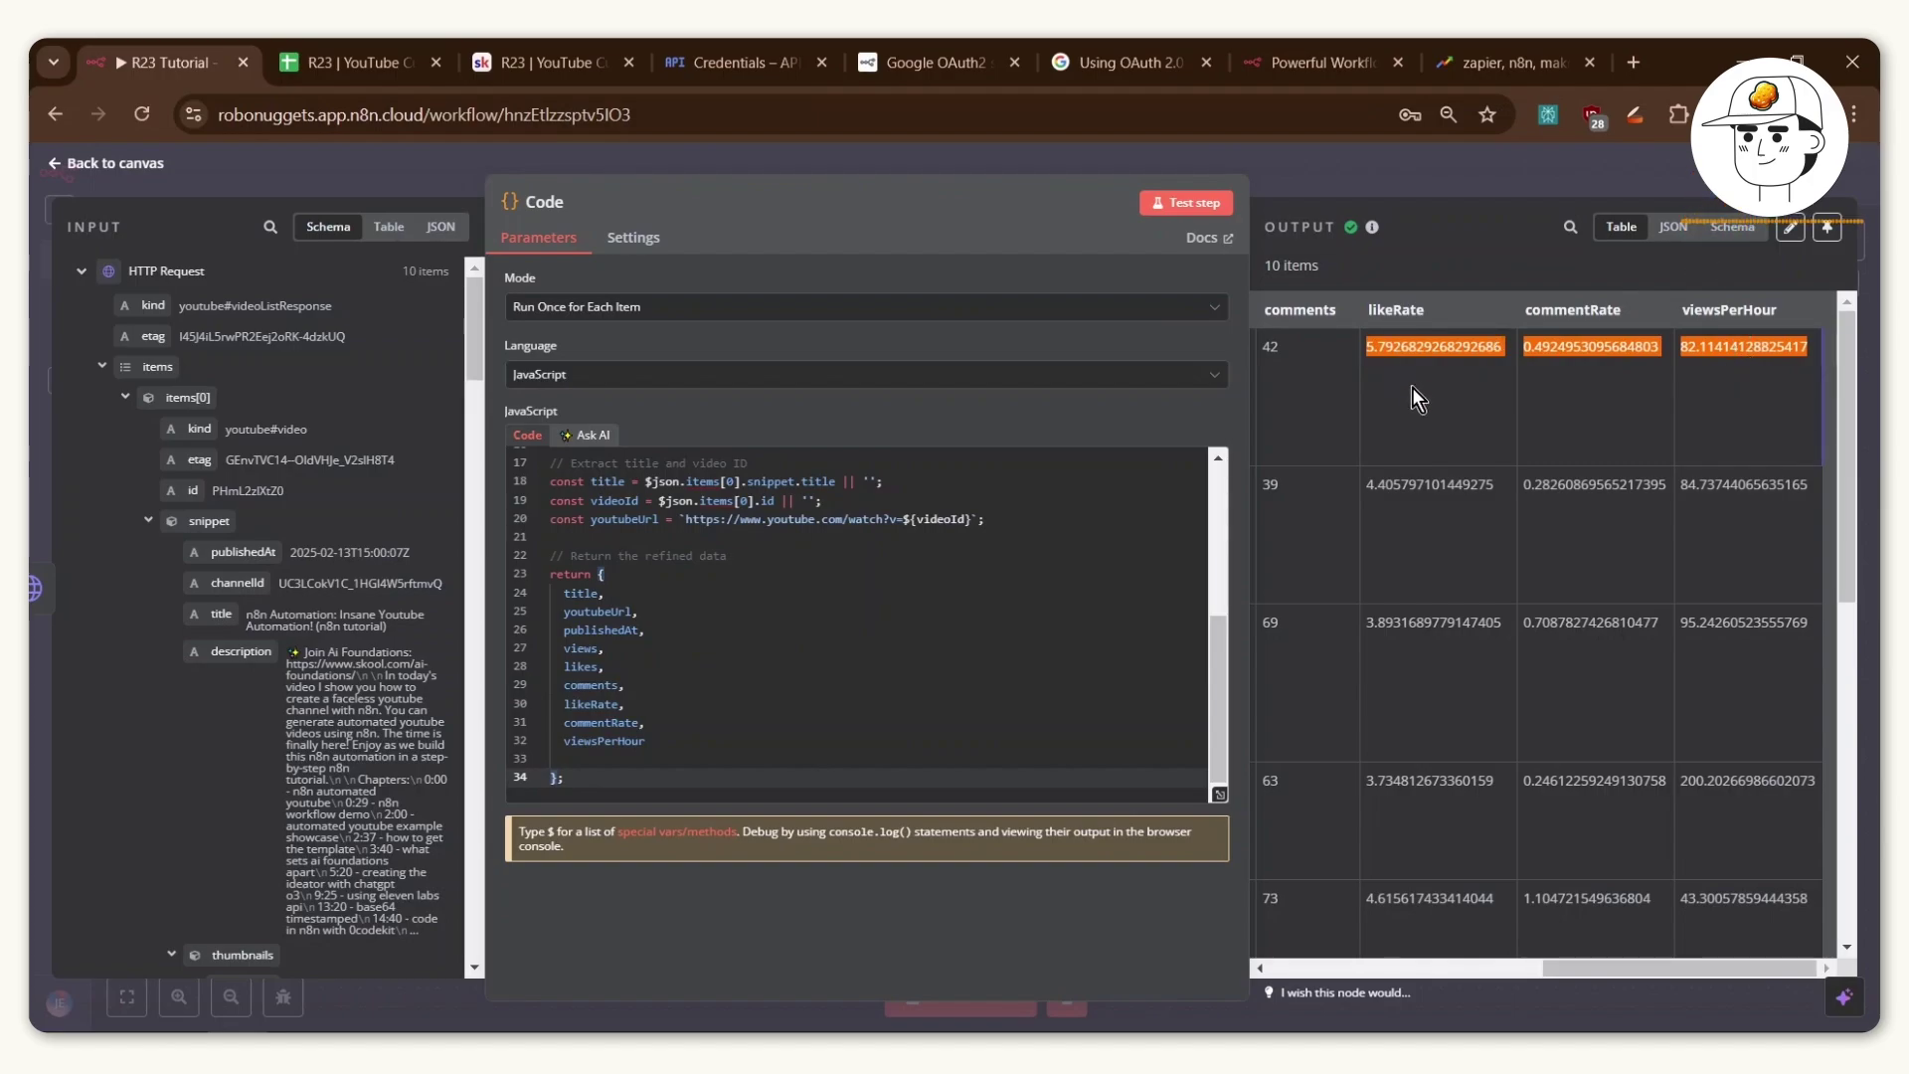
{"action": "left_click", "coordinate": [1444, 177]}
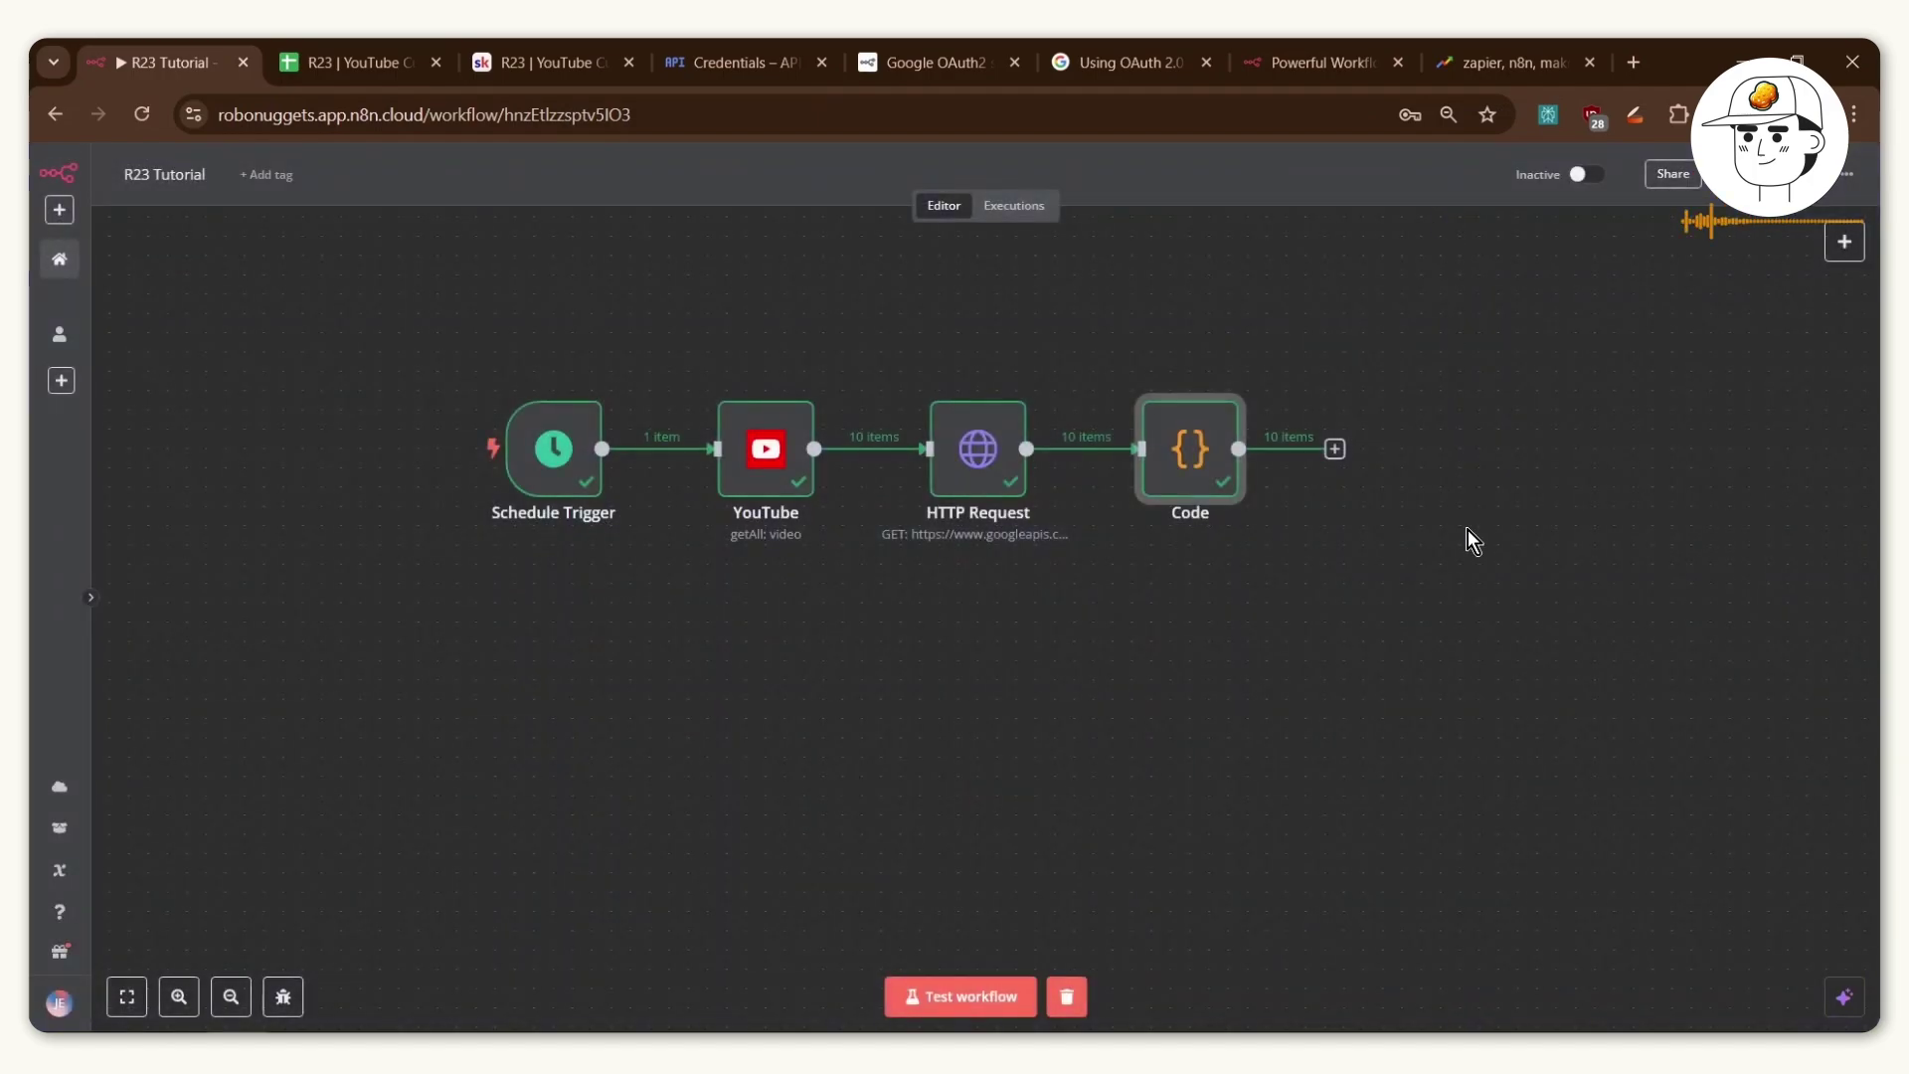
Add an If node after the Code node and create three conditions joined by AND.
{"action": "left_click", "coordinate": [1335, 449]}
{"action": "type", "text": "if"}
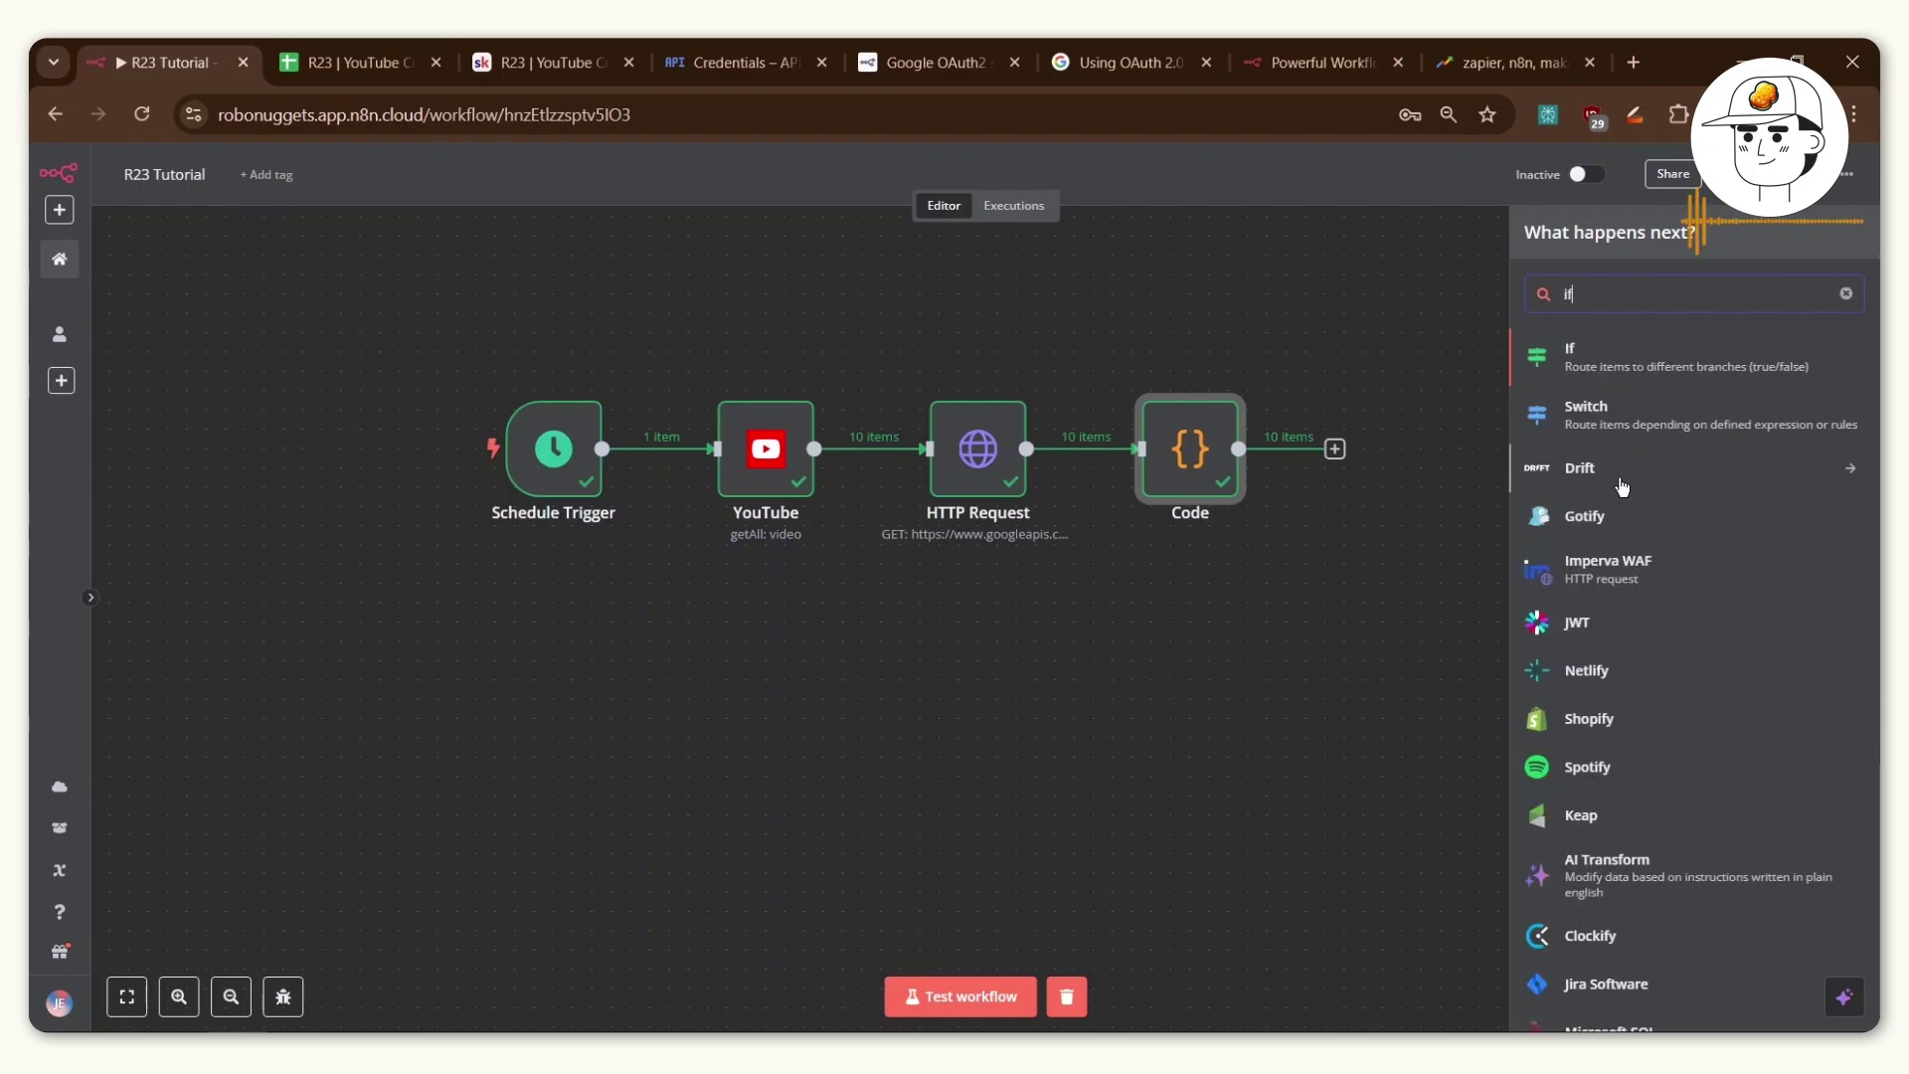
{"action": "left_click", "coordinate": [1599, 359]}
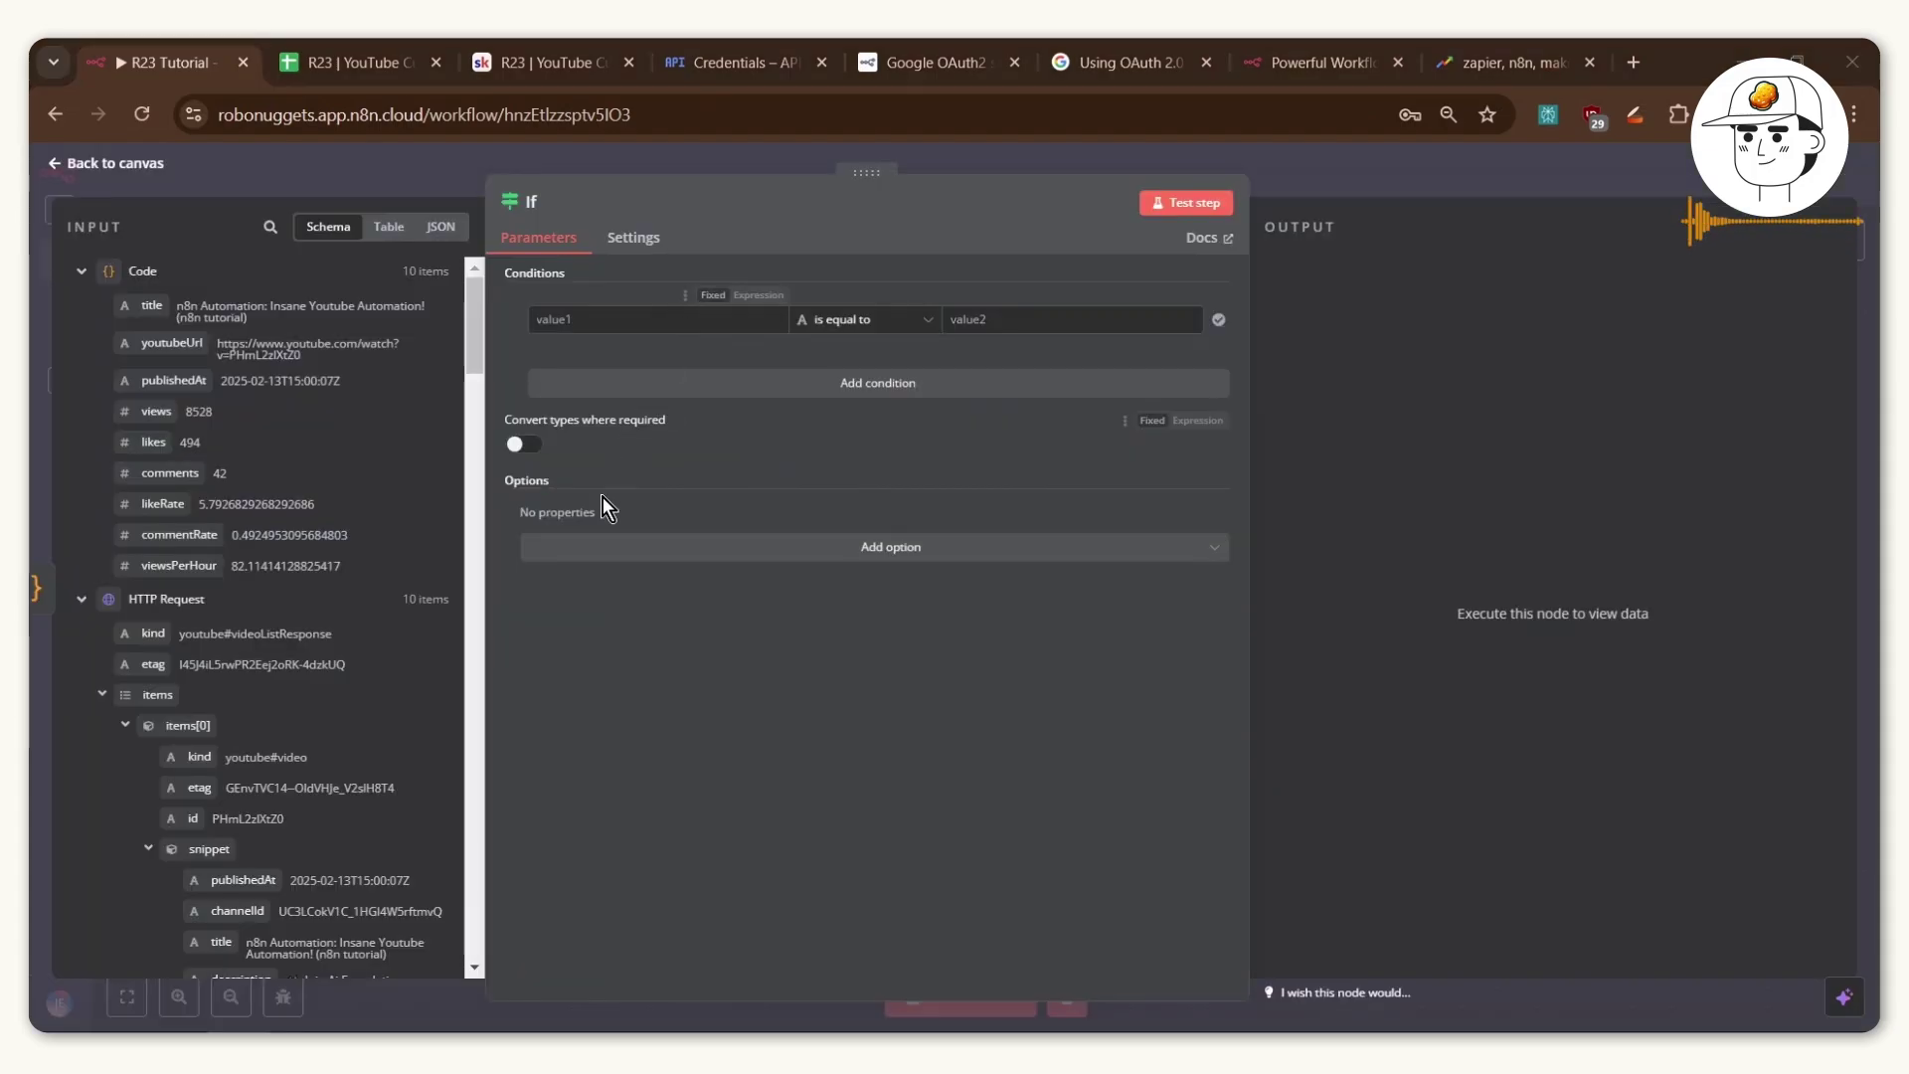
{"action": "left_click", "coordinate": [665, 391]}
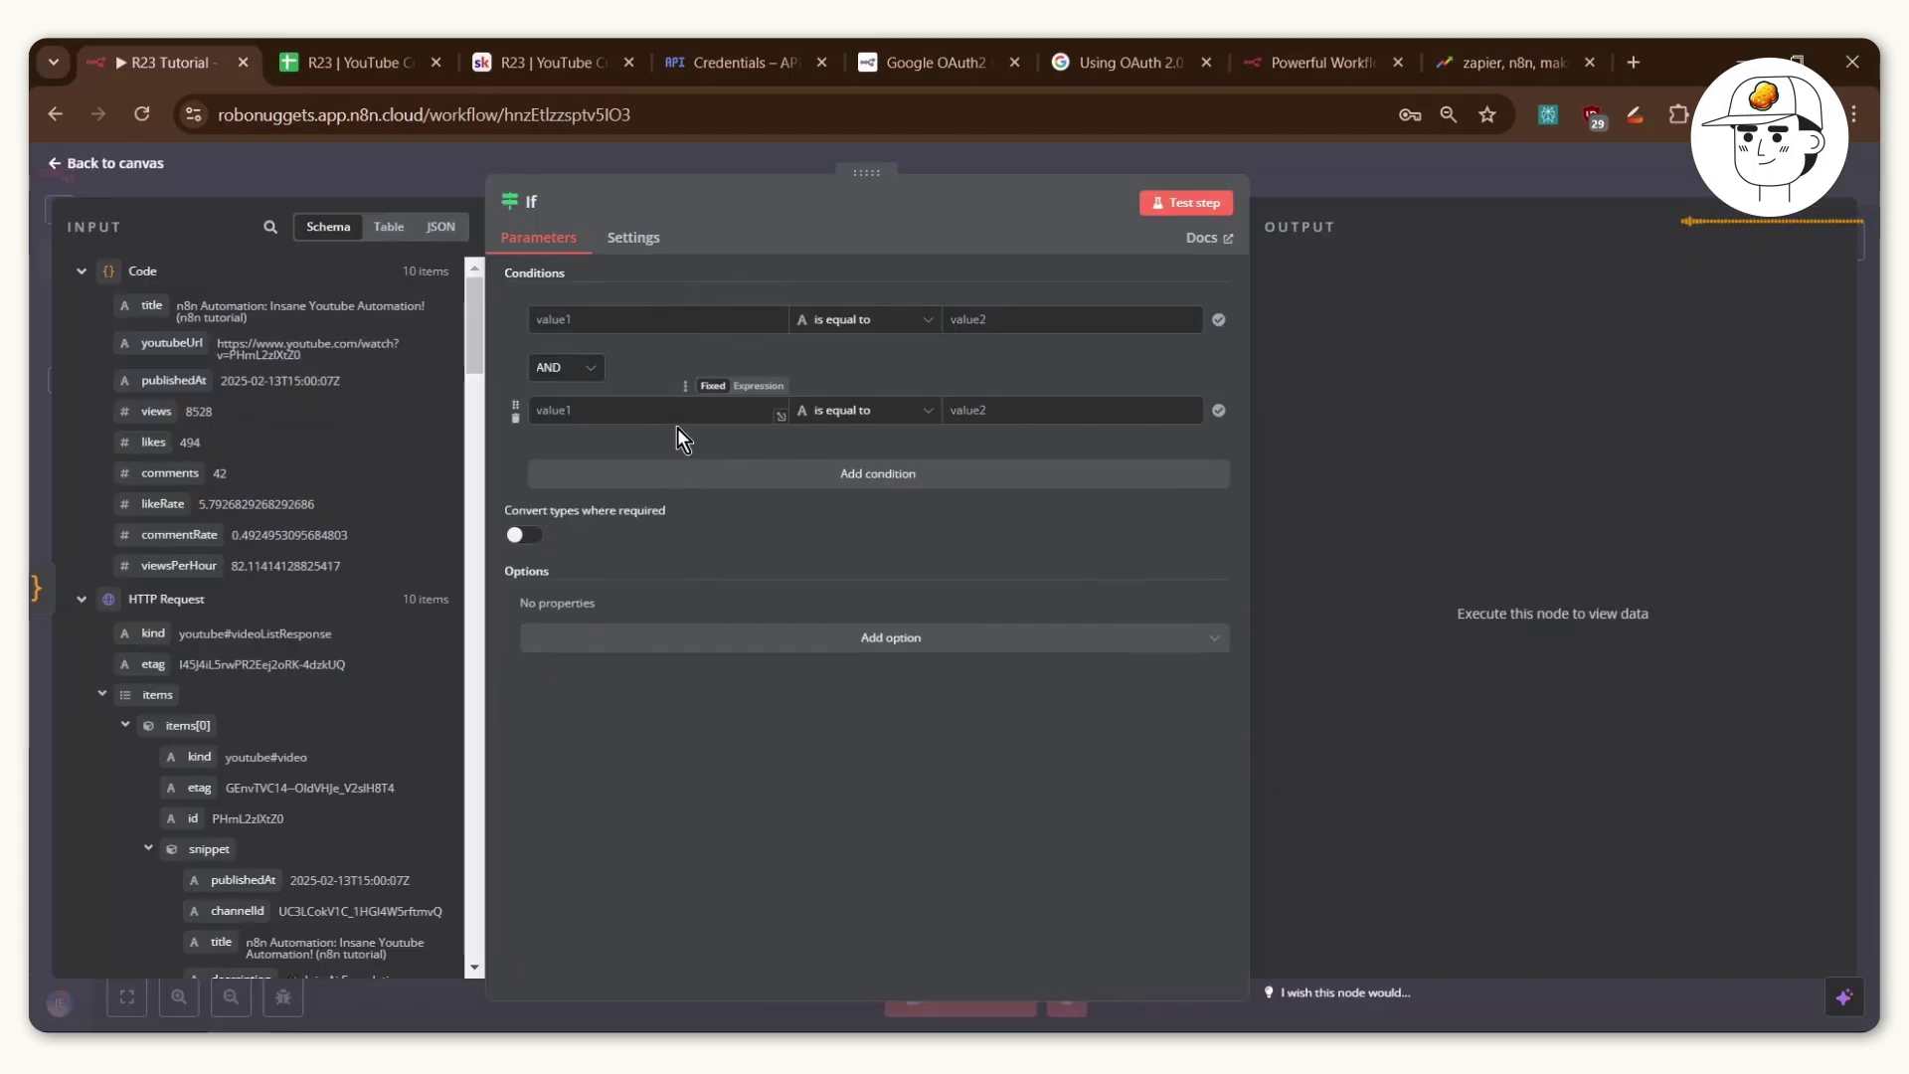
{"action": "left_click", "coordinate": [681, 473]}
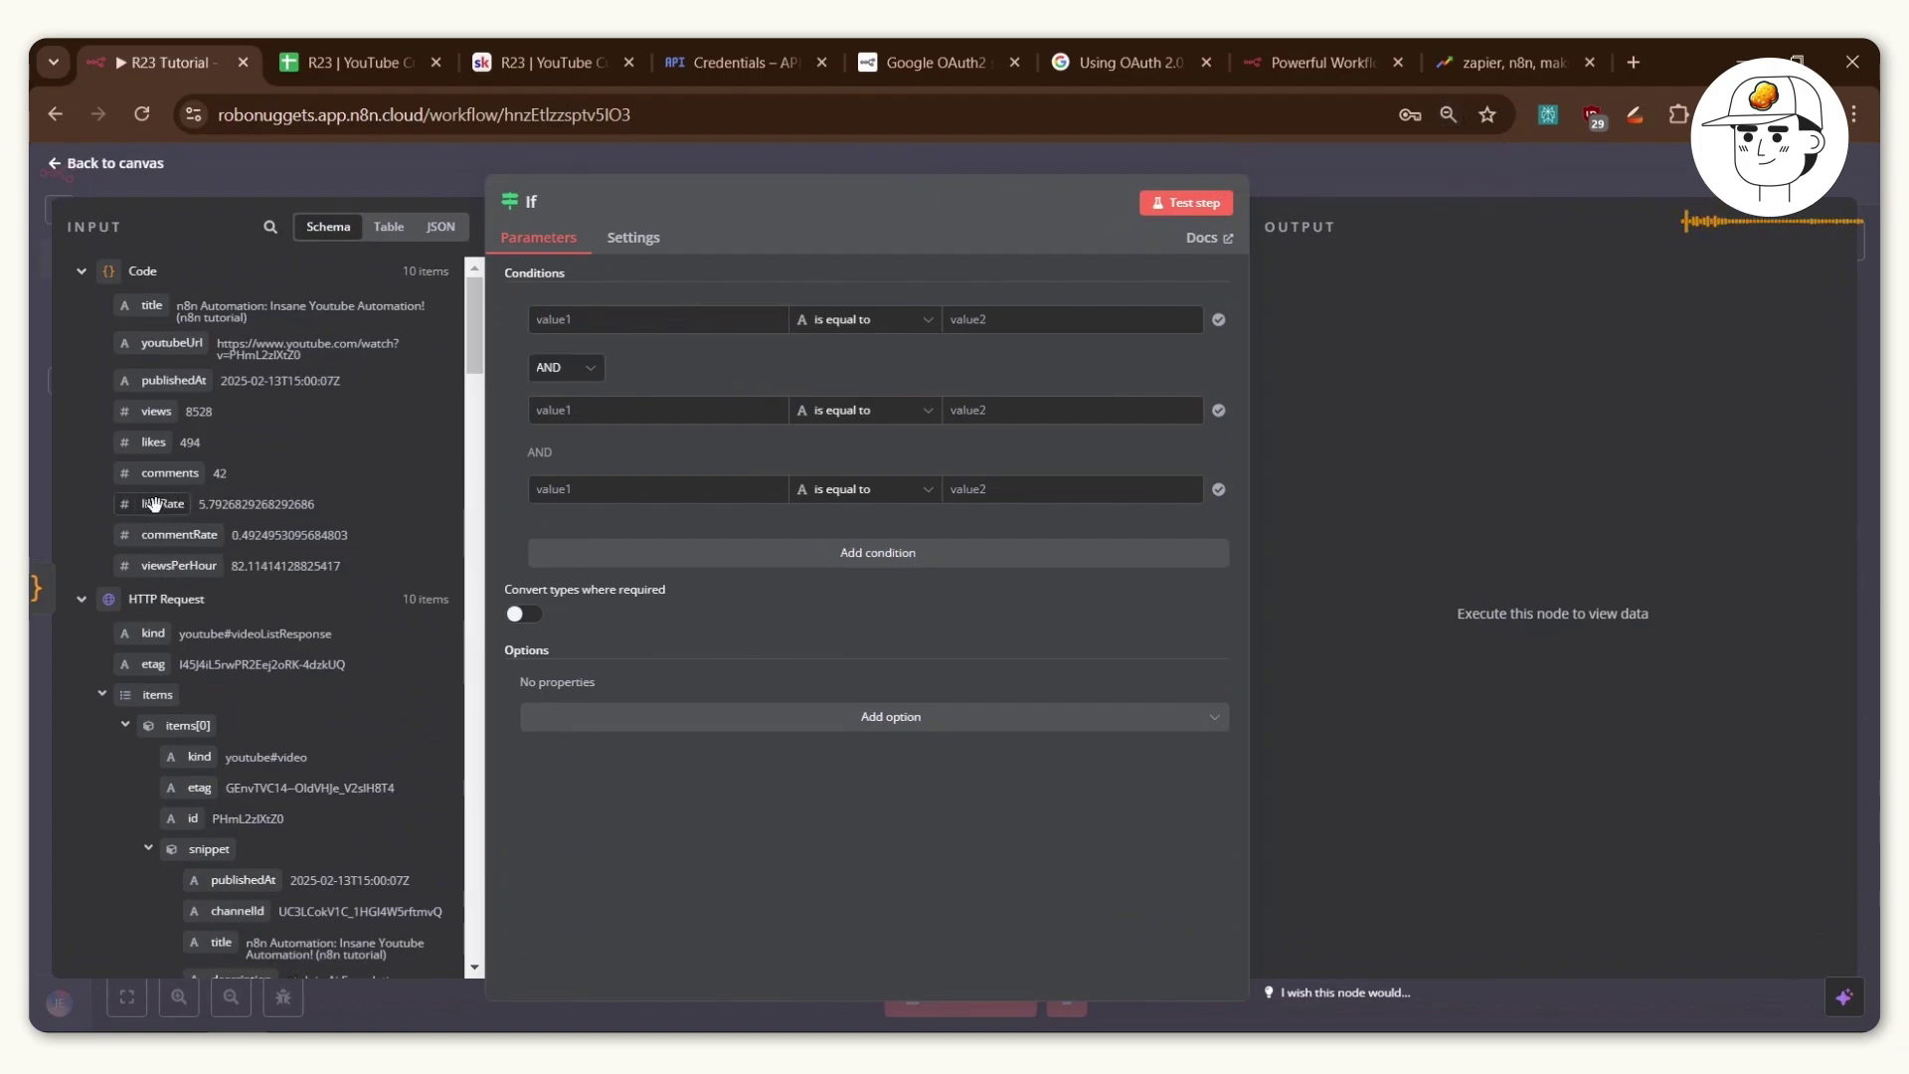
Map likeRate, commentRate and views from the Code node as the first values of the three If conditions, in that order.
{"action": "left_click_drag", "start_coordinate": [147, 507], "coordinate": [701, 319]}
{"action": "left_click_drag", "start_coordinate": [179, 535], "coordinate": [582, 416]}
{"action": "left_click_drag", "start_coordinate": [156, 410], "coordinate": [636, 489]}
Set all three If conditions to the number comparison "is greater than", with 7 as the likeRate threshold.
{"action": "left_click", "coordinate": [874, 319]}
{"action": "mouse_move", "coordinate": [860, 401]}
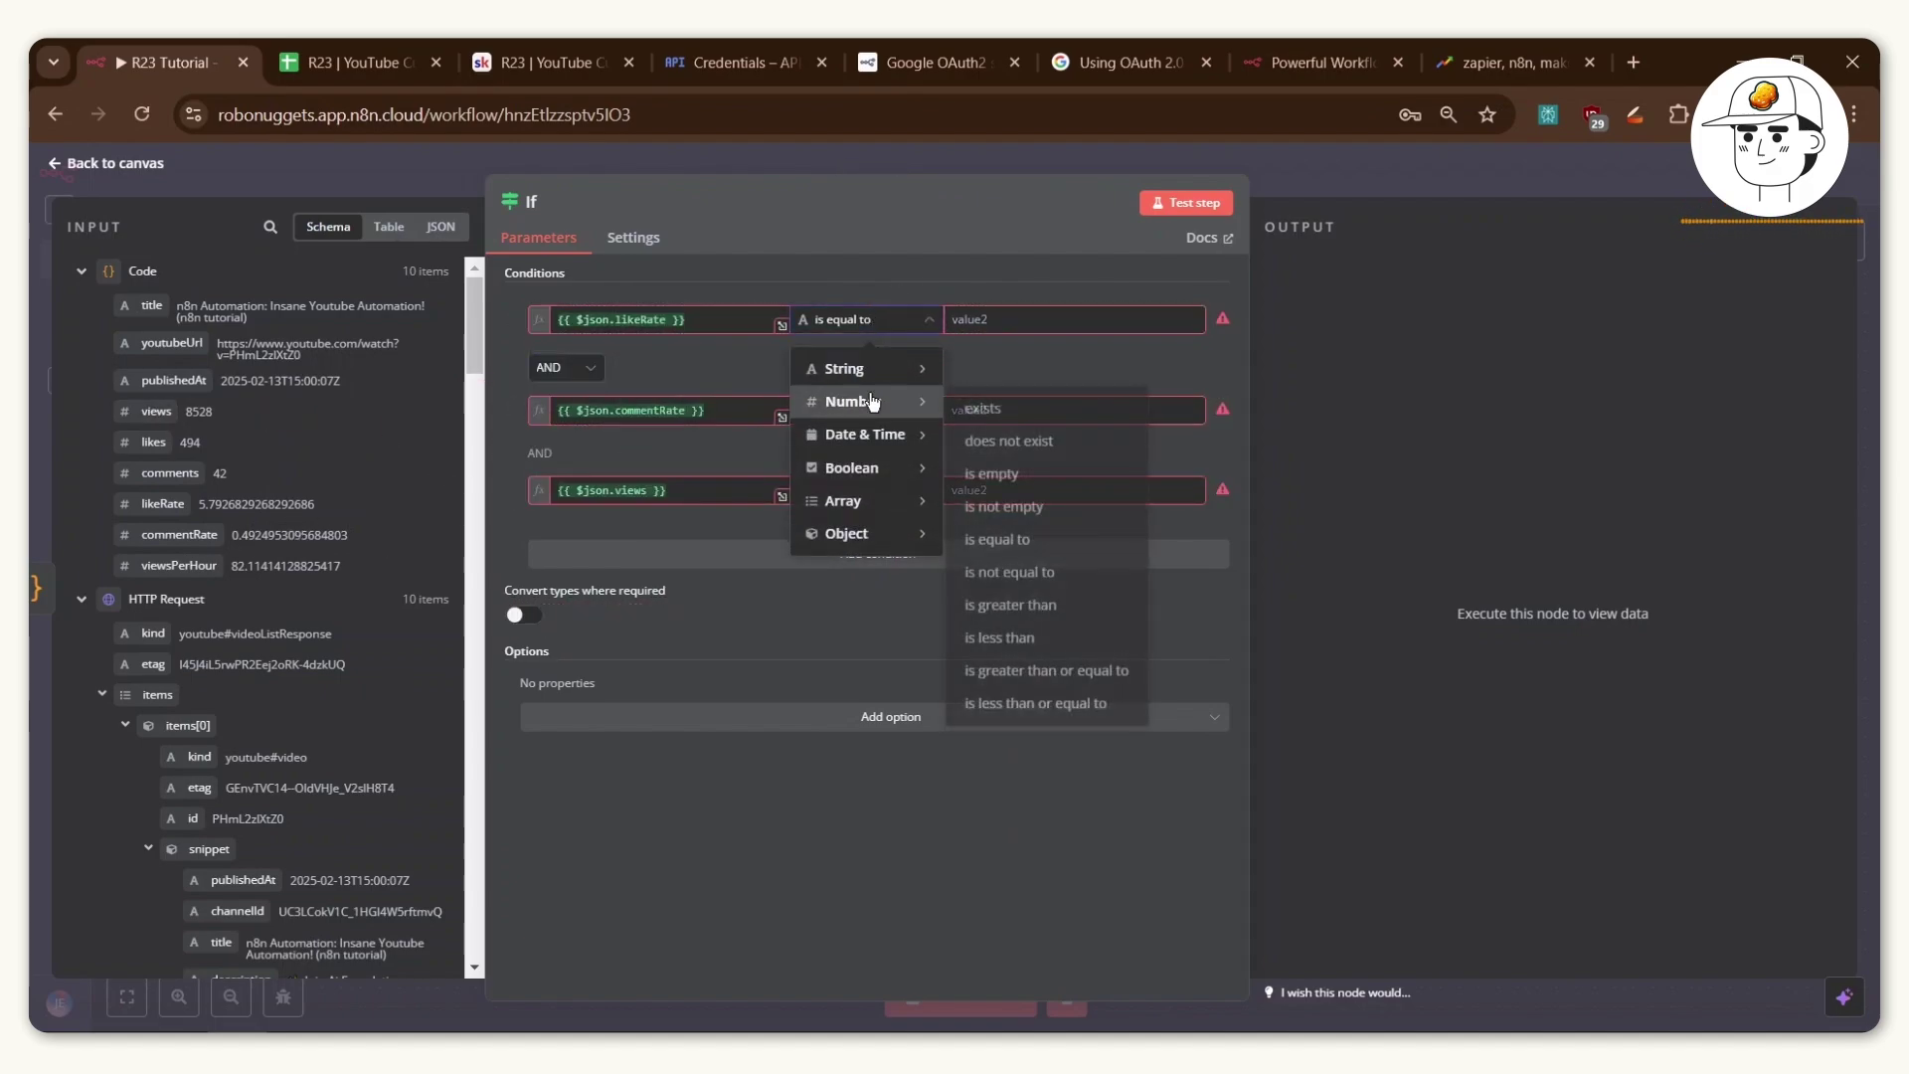
{"action": "left_click", "coordinate": [1009, 604]}
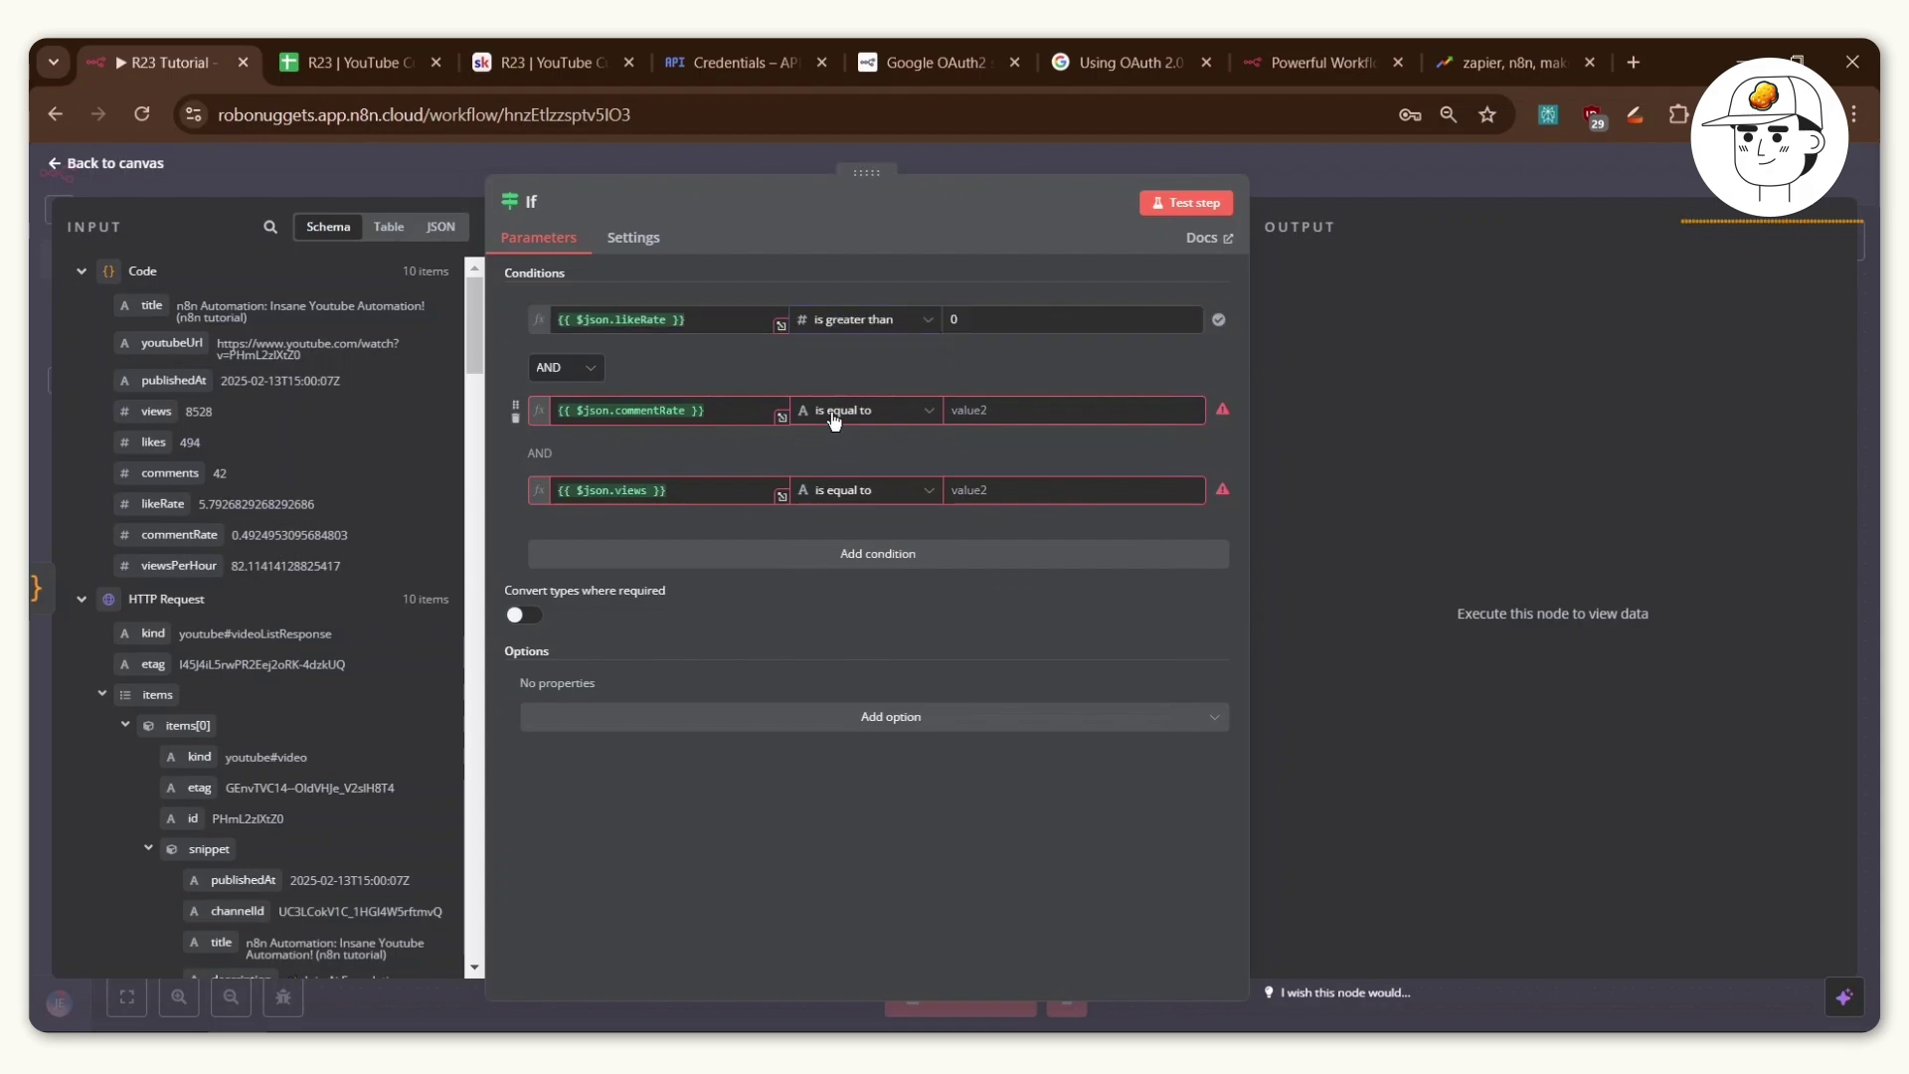
{"action": "left_click", "coordinate": [865, 410]}
{"action": "mouse_move", "coordinate": [860, 491]}
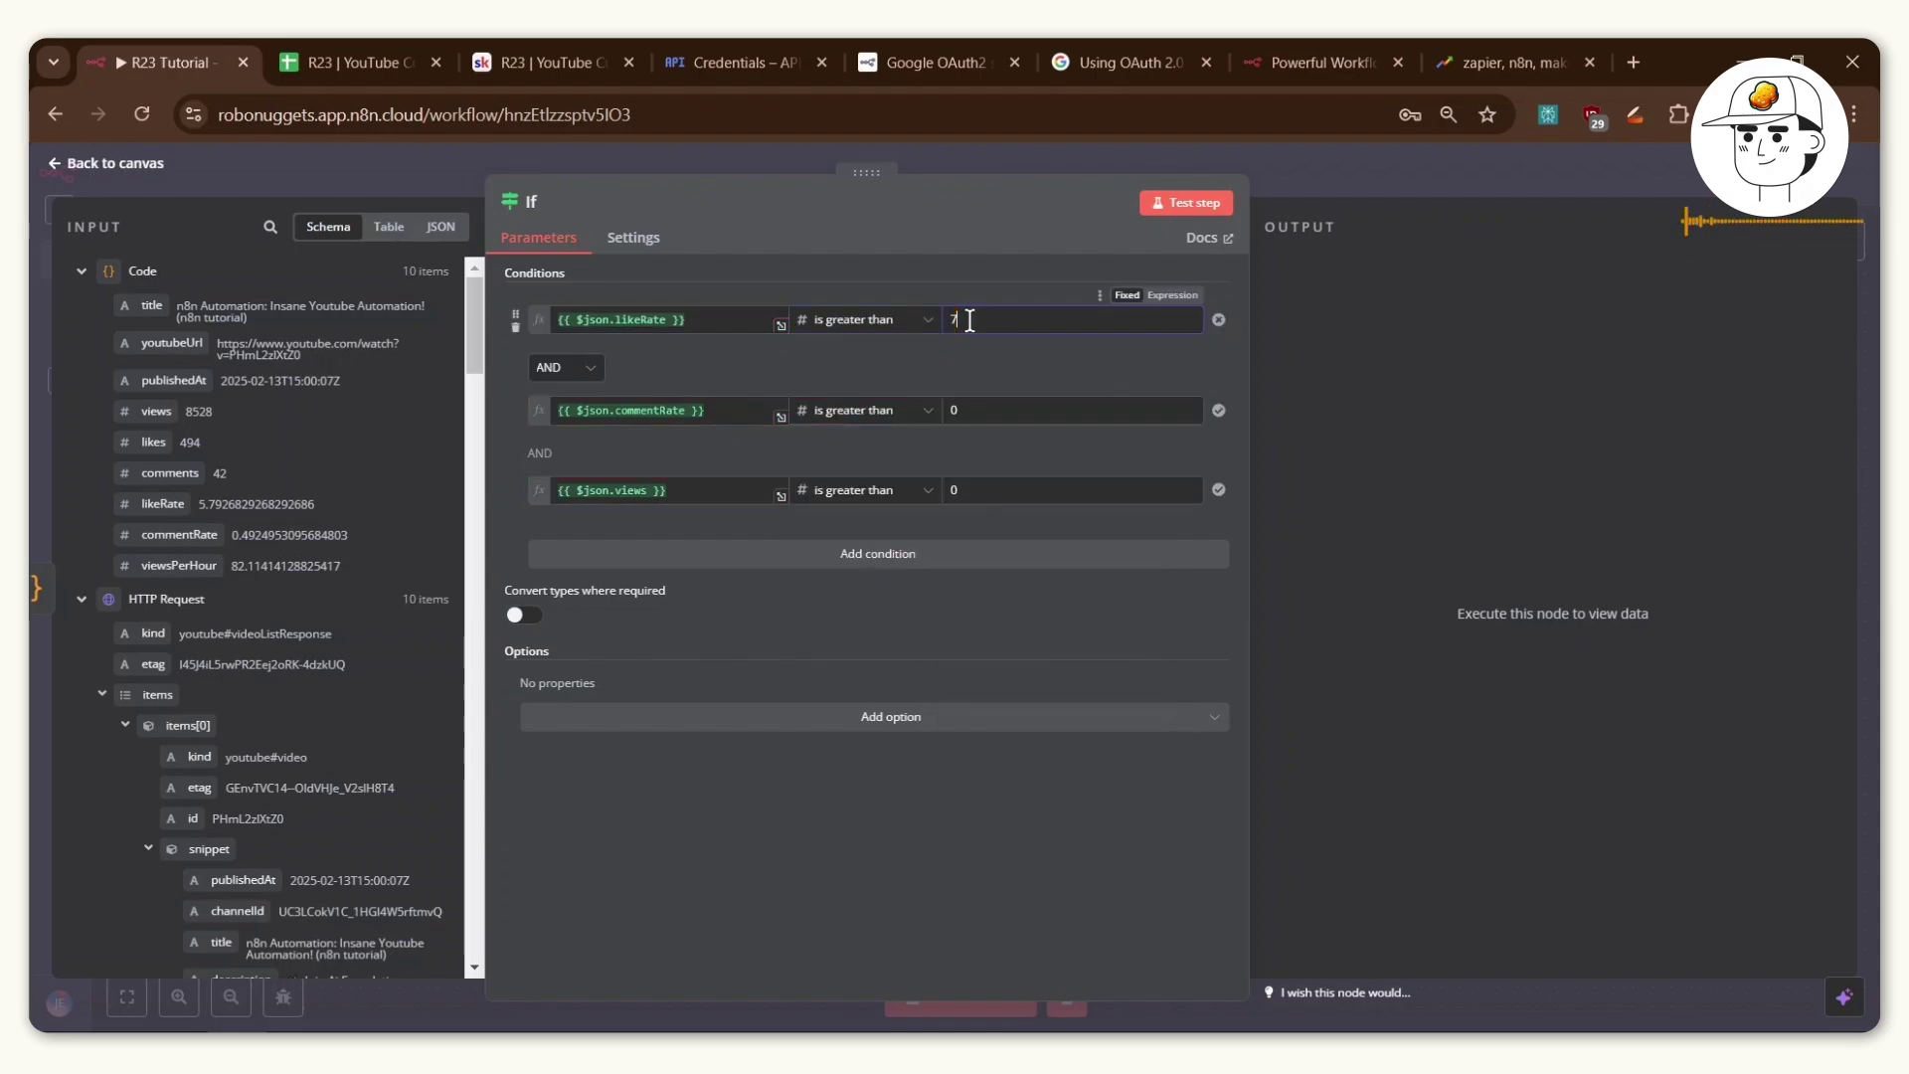
Set the commentRate threshold to 0.15 and the views threshold to 1500.
{"action": "left_click", "coordinate": [1004, 417]}
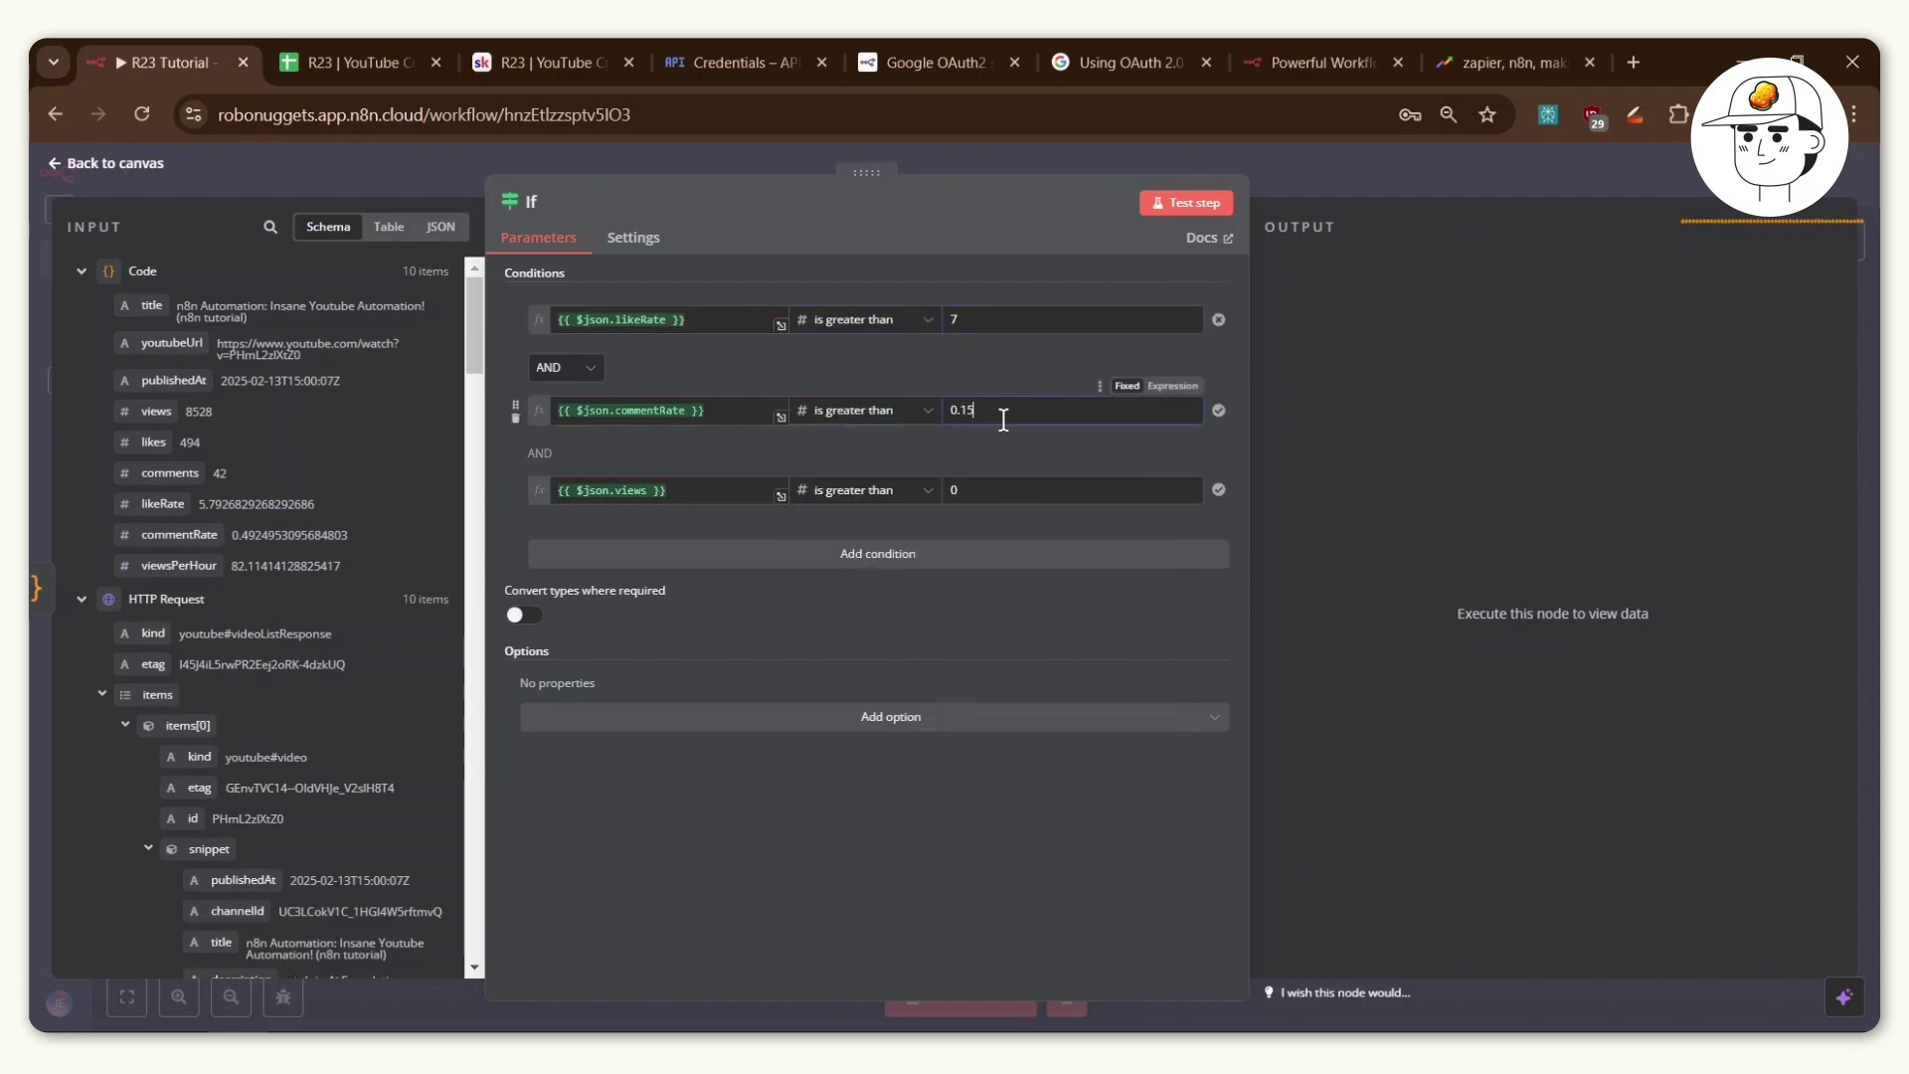
{"action": "left_click", "coordinate": [1015, 494]}
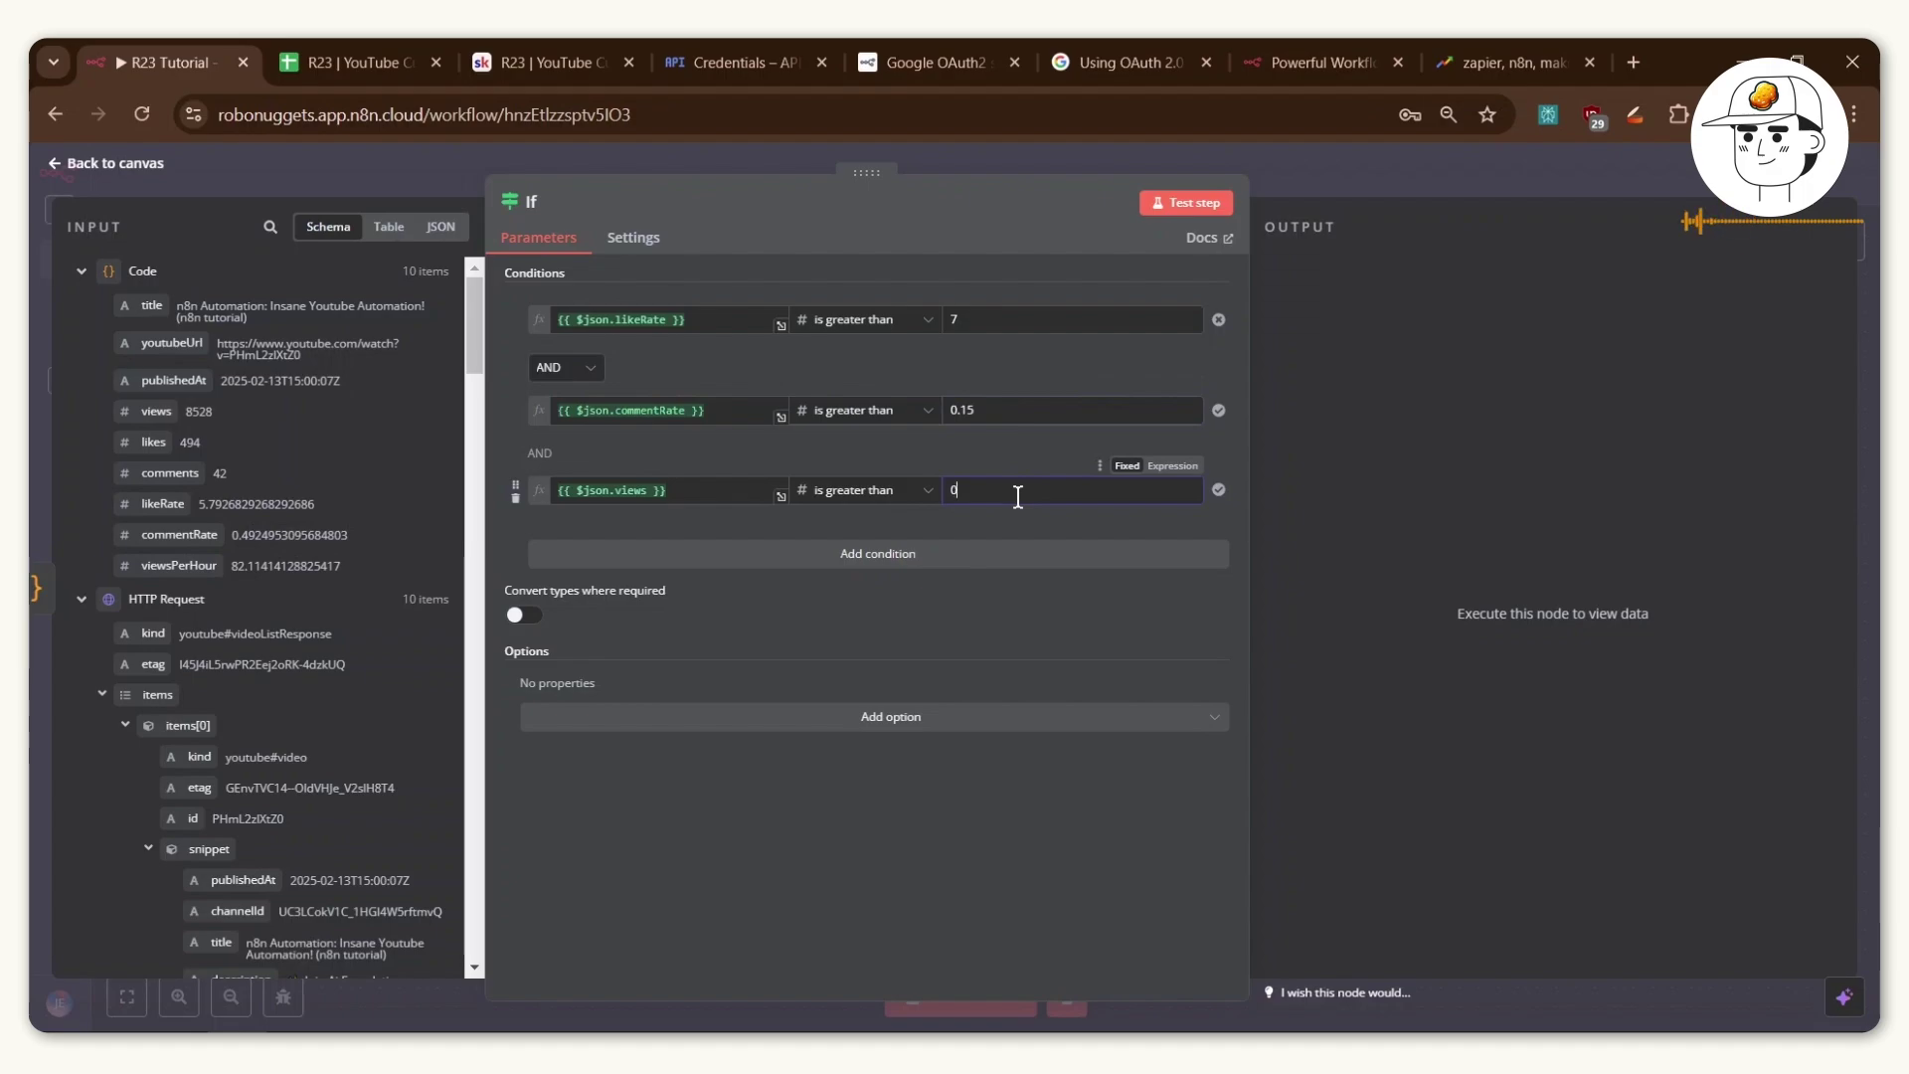
{"action": "key", "text": "BackSpace"}
{"action": "type", "text": "1500"}
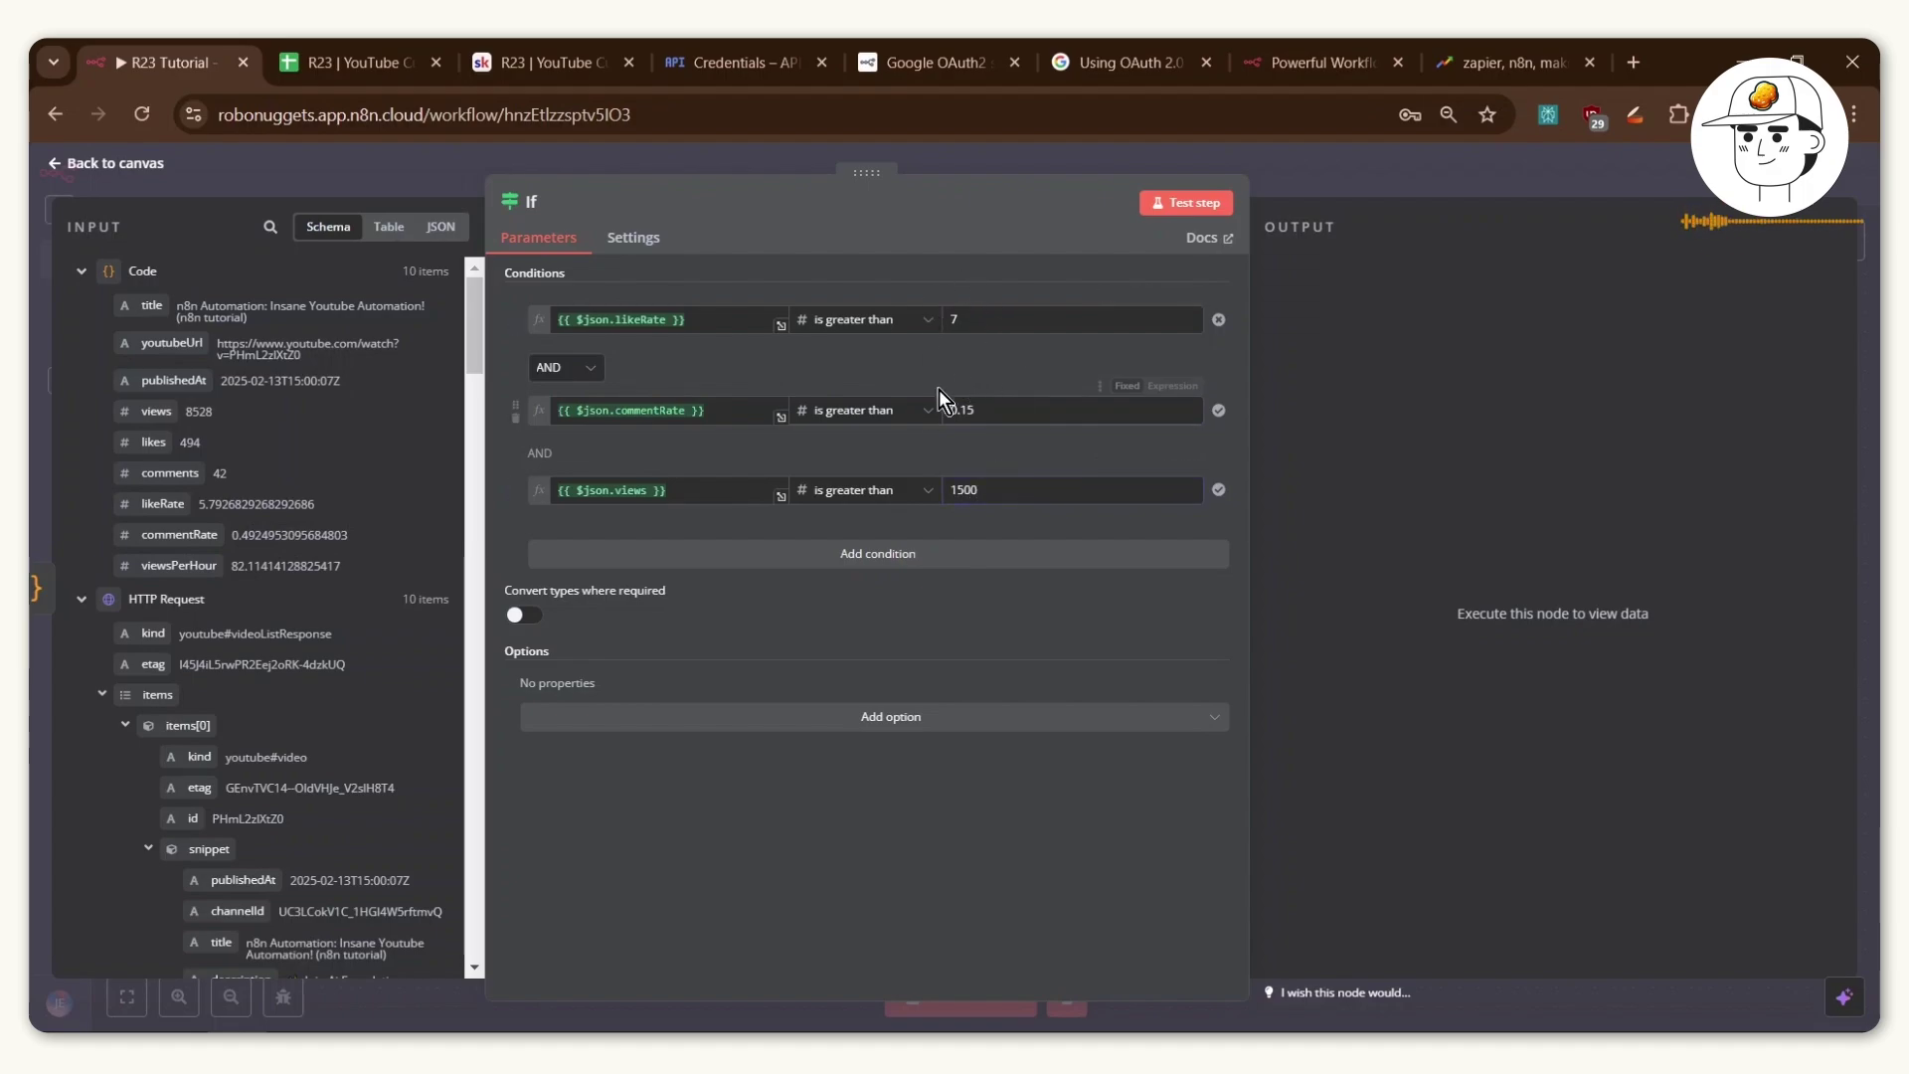
Enable type conversion where required, test the If node with a likeRate threshold of 4, and return to the canvas.
{"action": "left_click", "coordinate": [532, 621]}
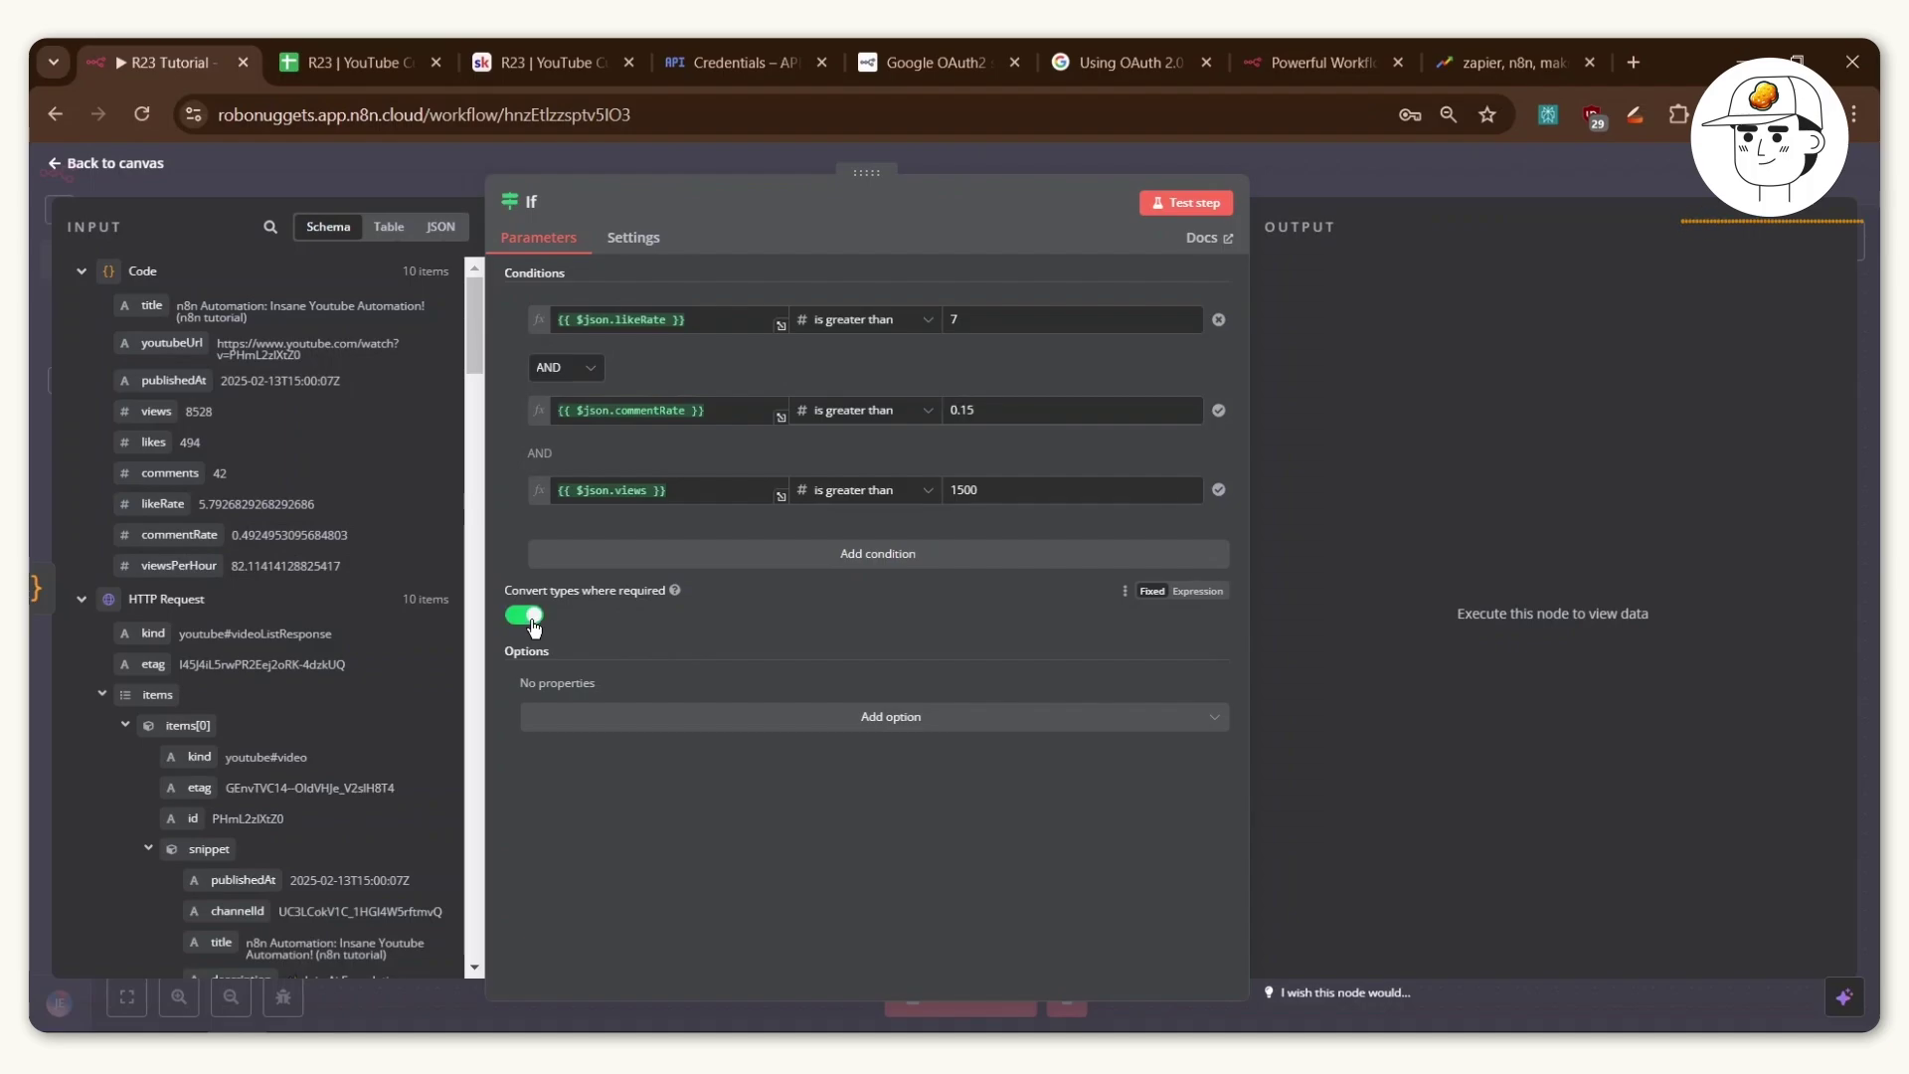
{"action": "left_click", "coordinate": [1211, 200]}
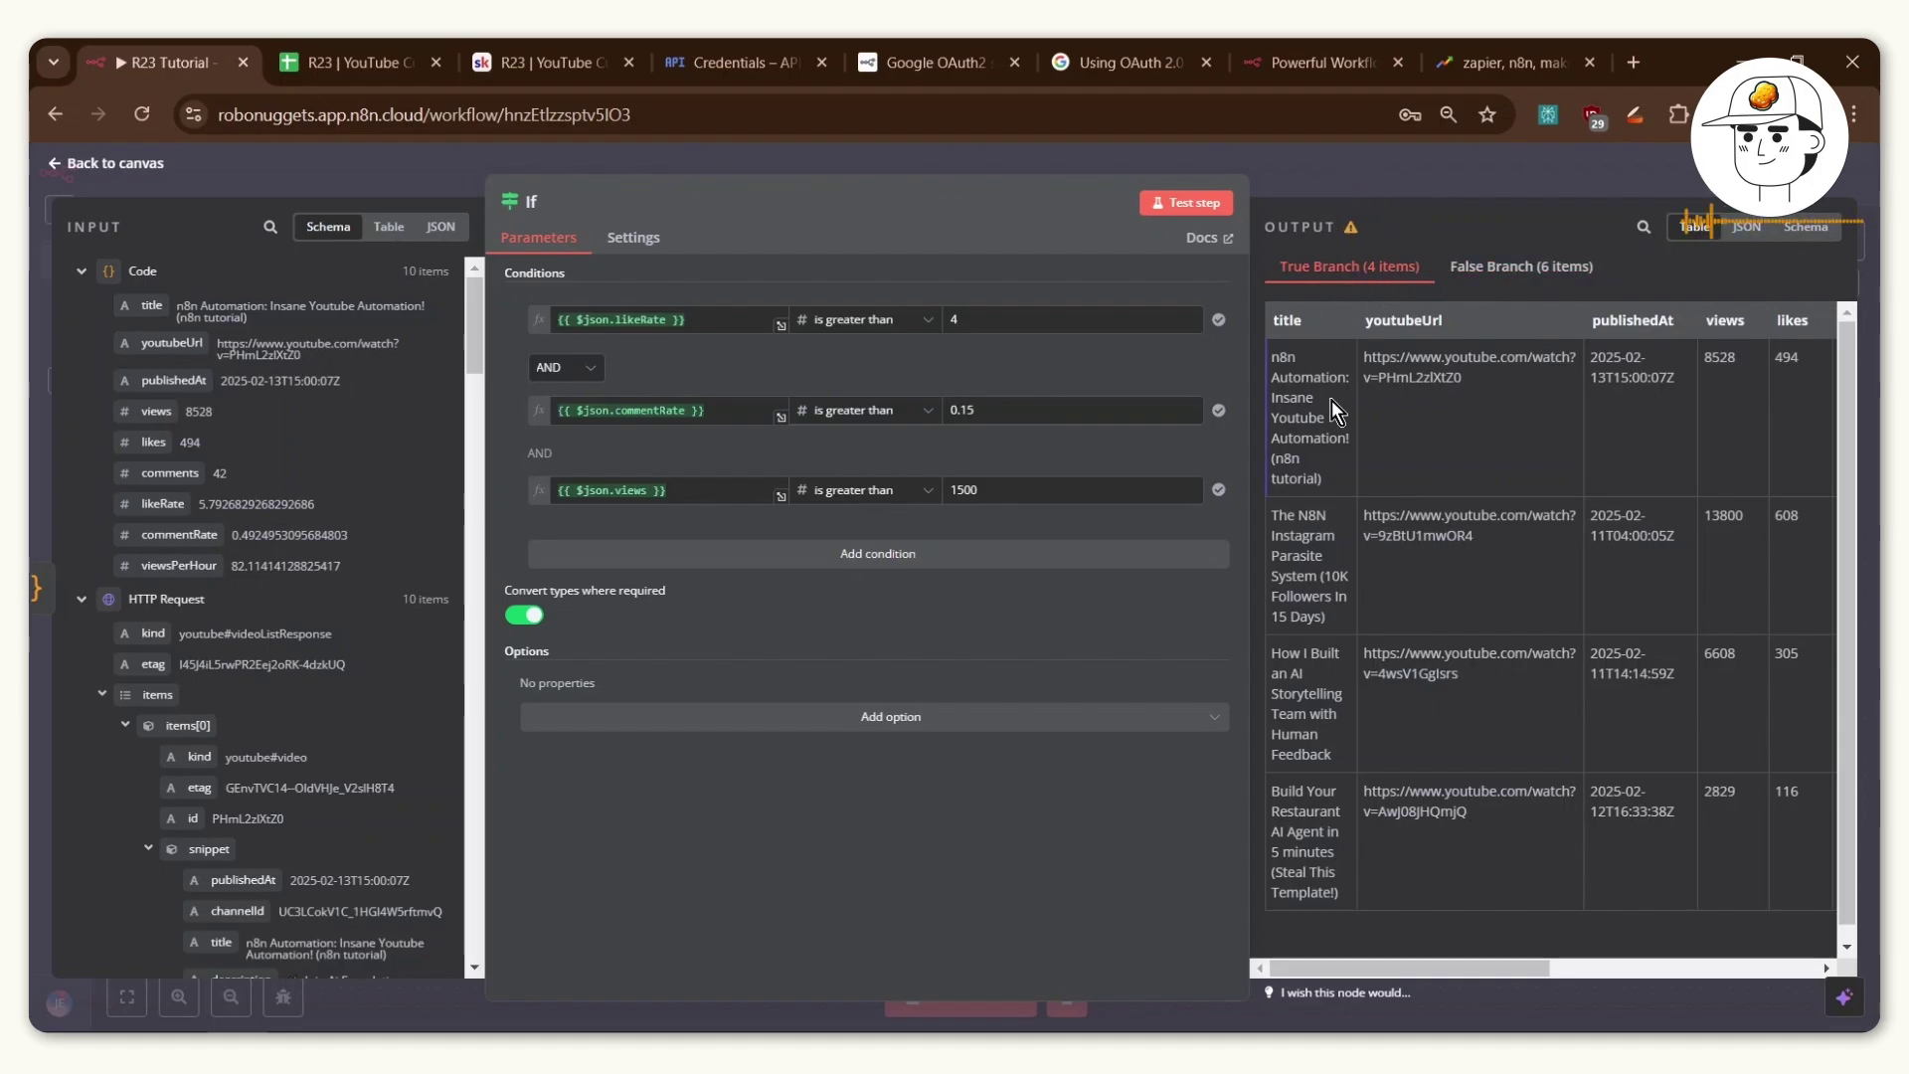
{"action": "left_click", "coordinate": [1500, 171]}
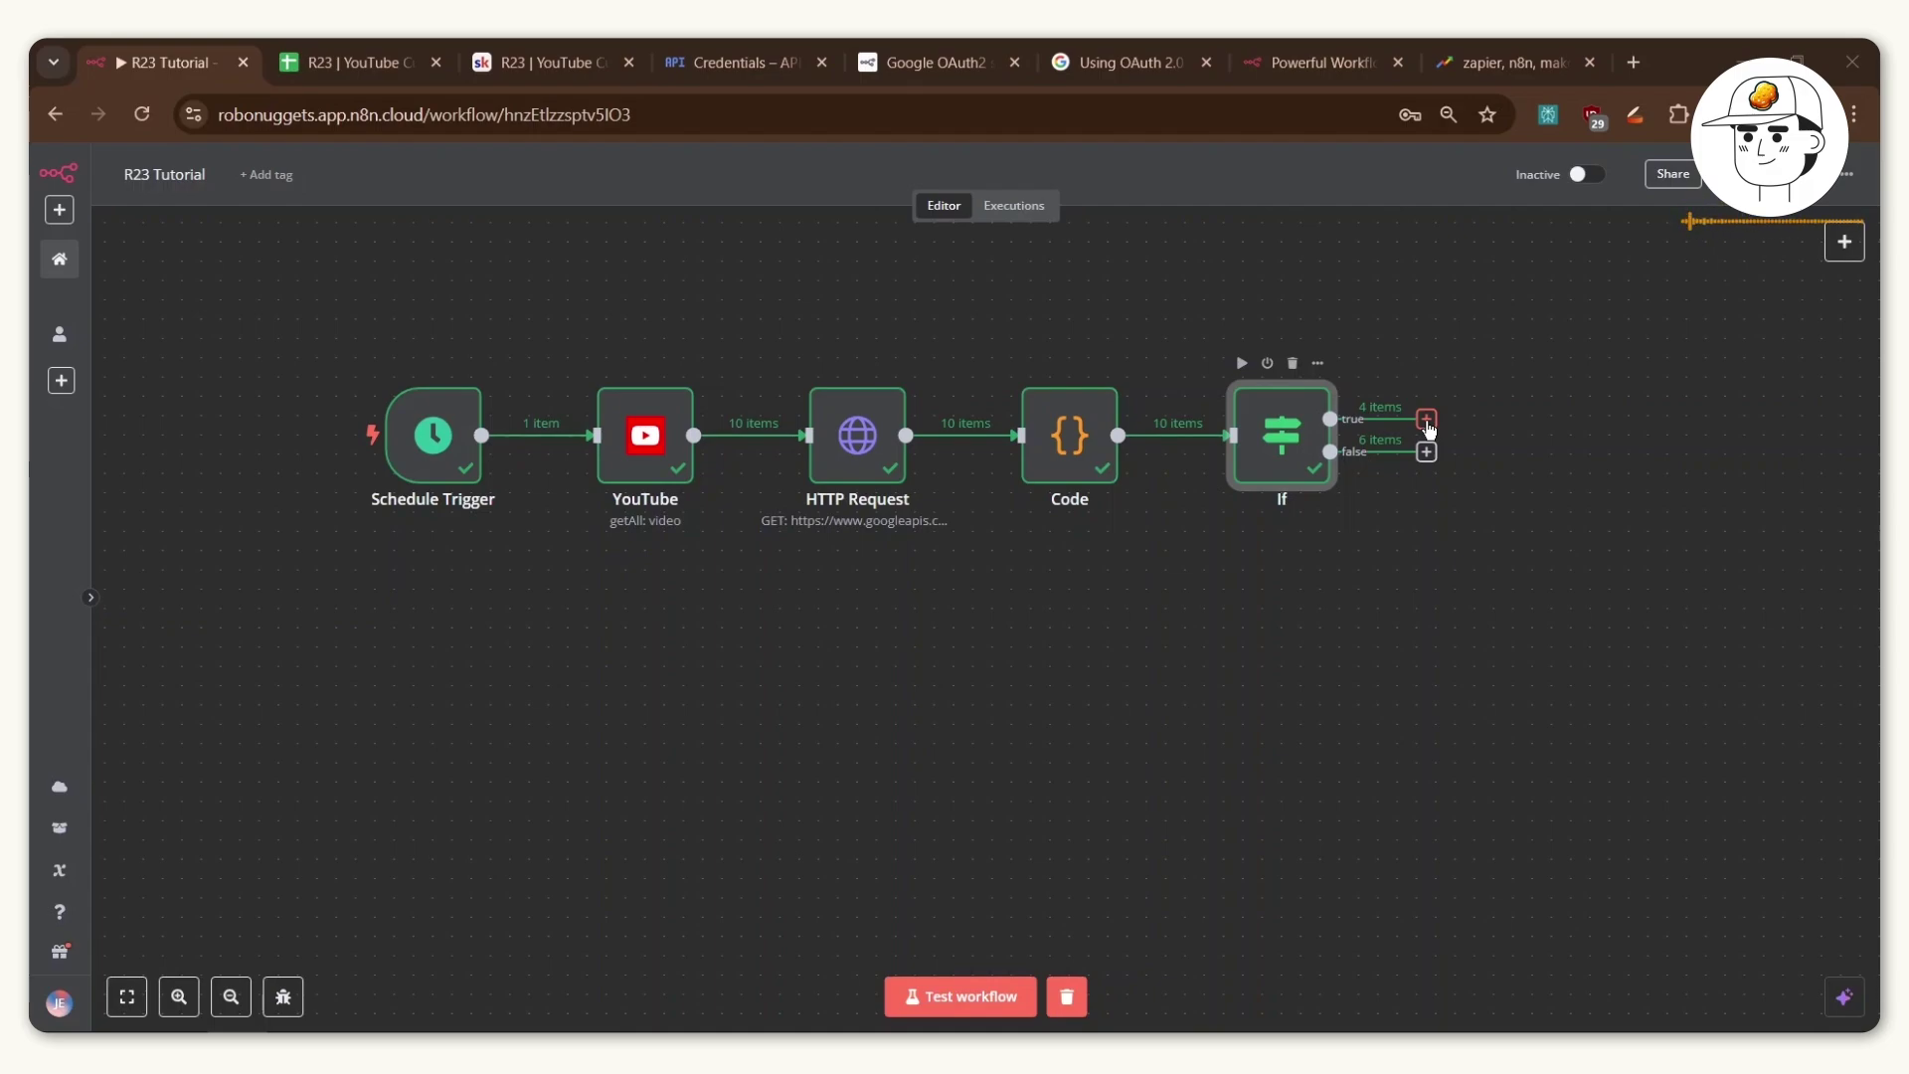
Add a Google Sheets node with the Append row action to the If node's true branch.
{"action": "left_click_drag", "start_coordinate": [1428, 427], "coordinate": [413, 671]}
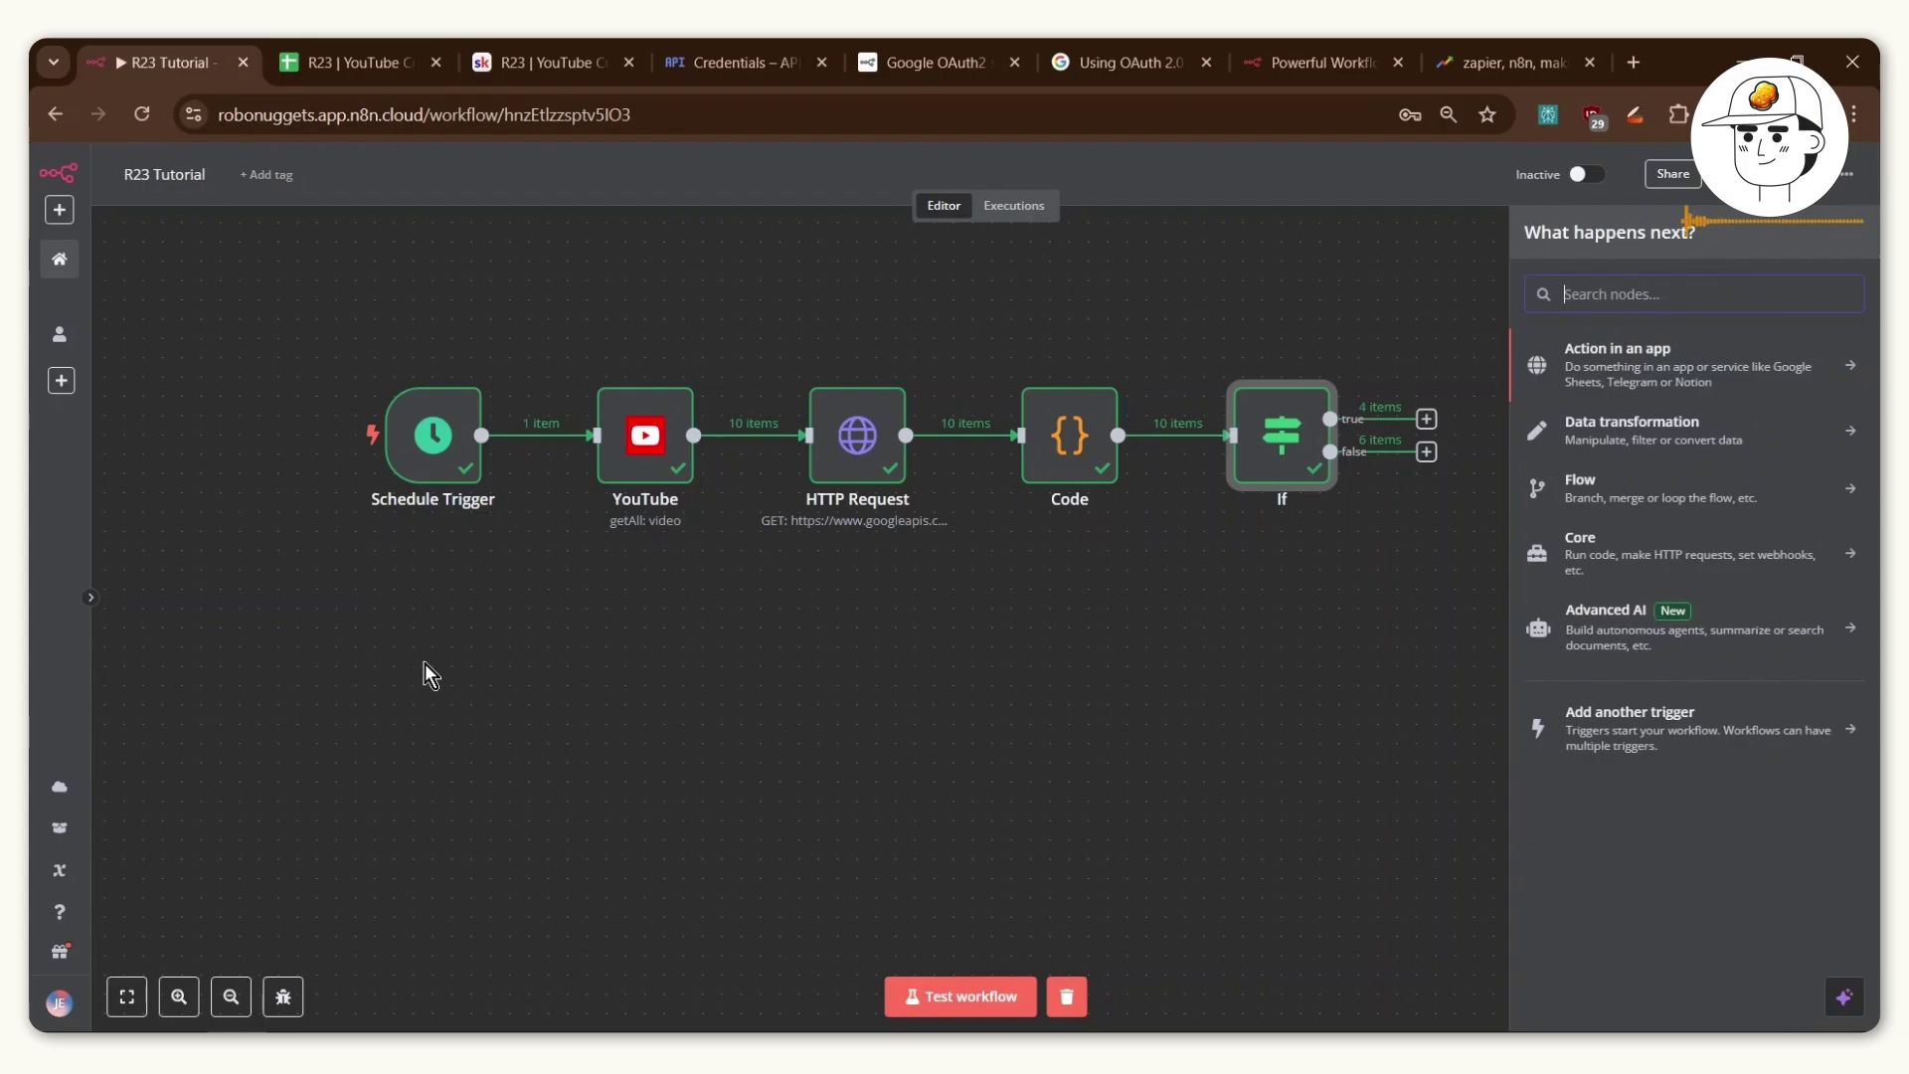
{"action": "type", "text": "shee"}
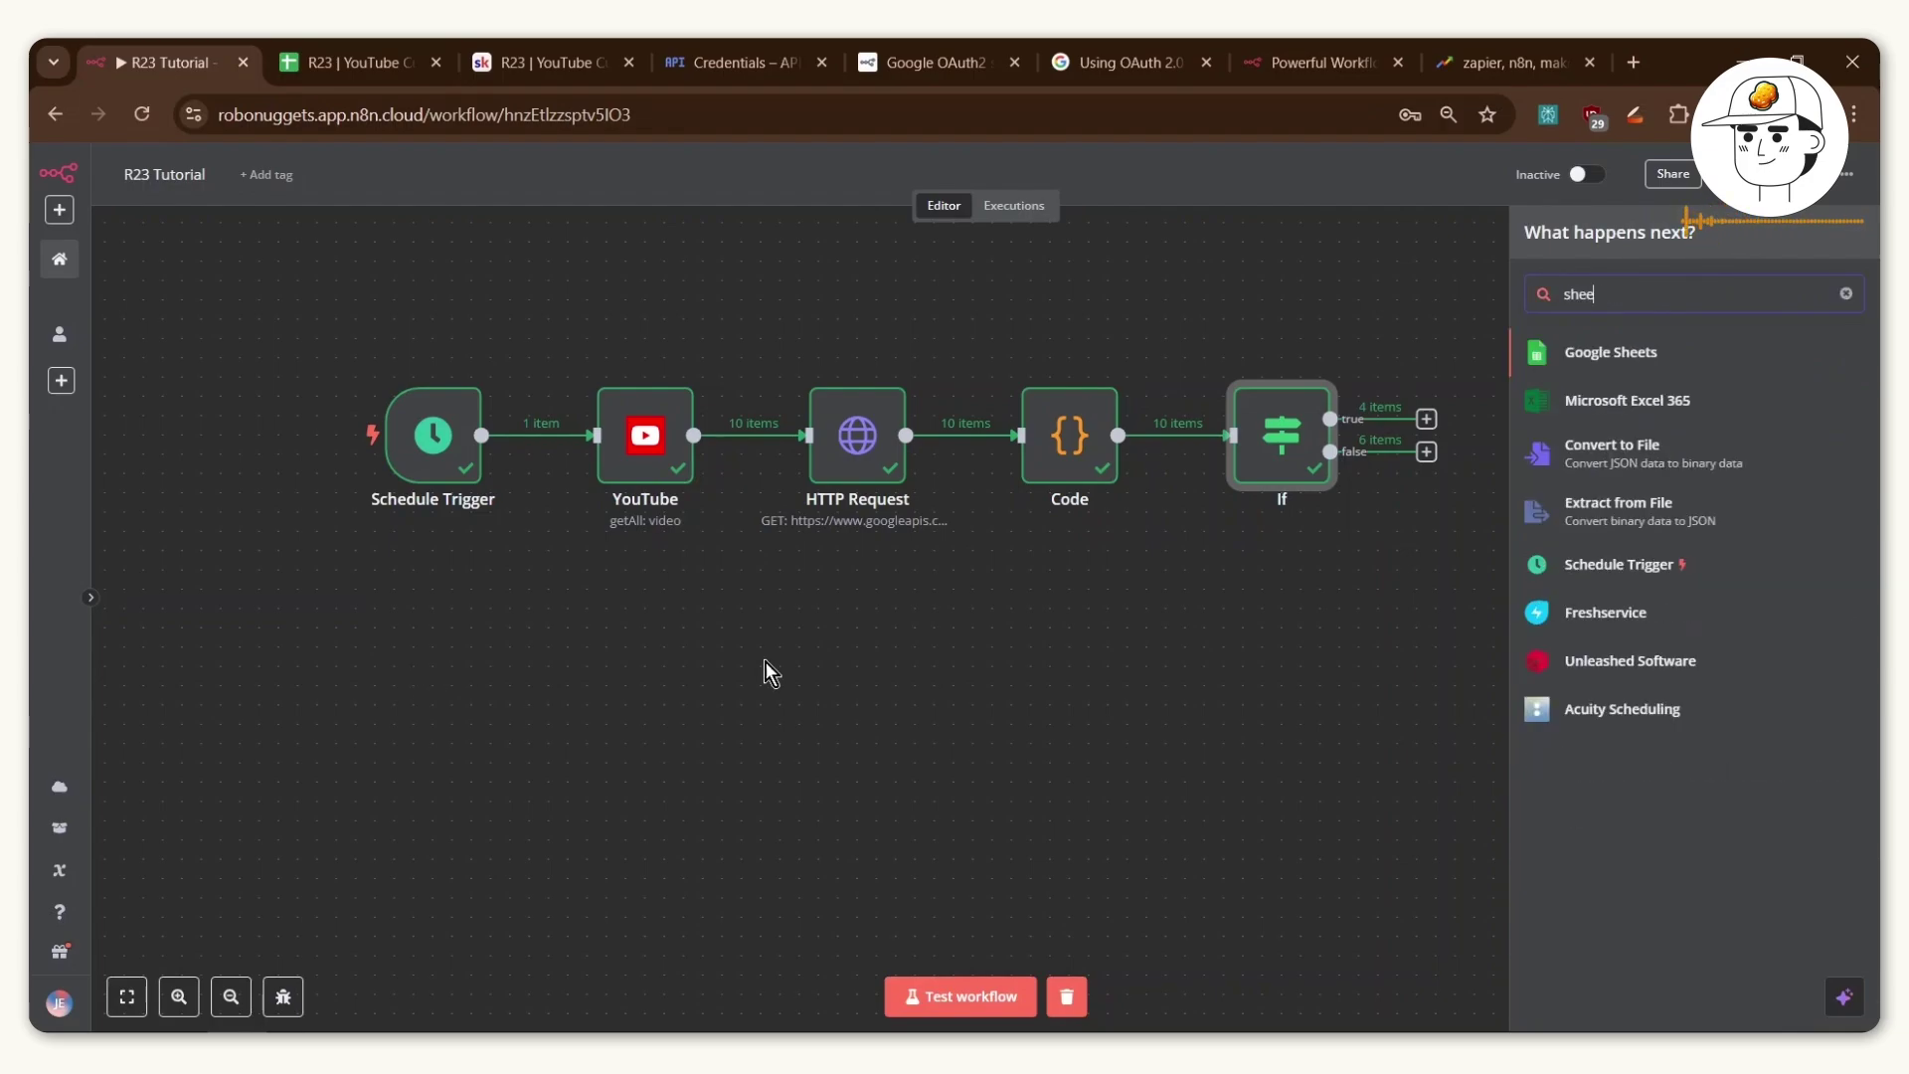
{"action": "left_click", "coordinate": [1670, 358]}
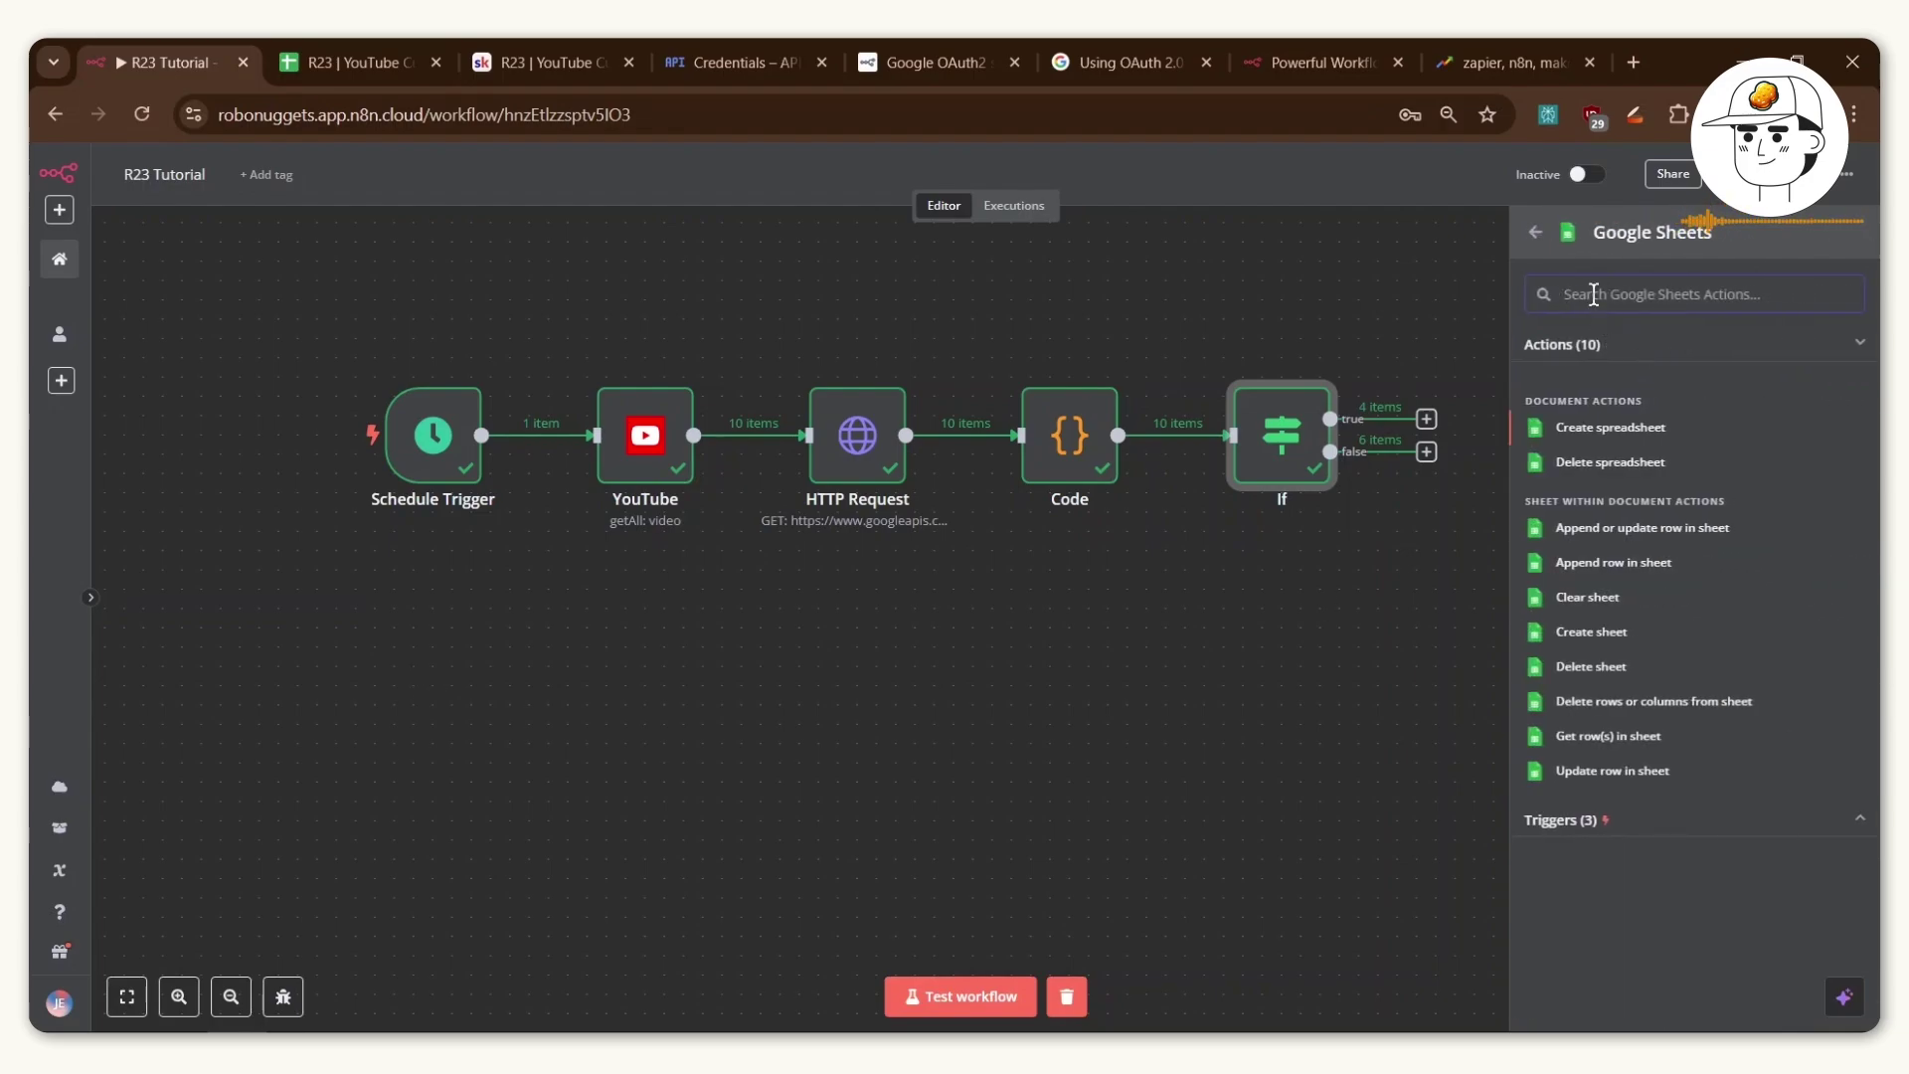
{"action": "left_click", "coordinate": [1608, 565]}
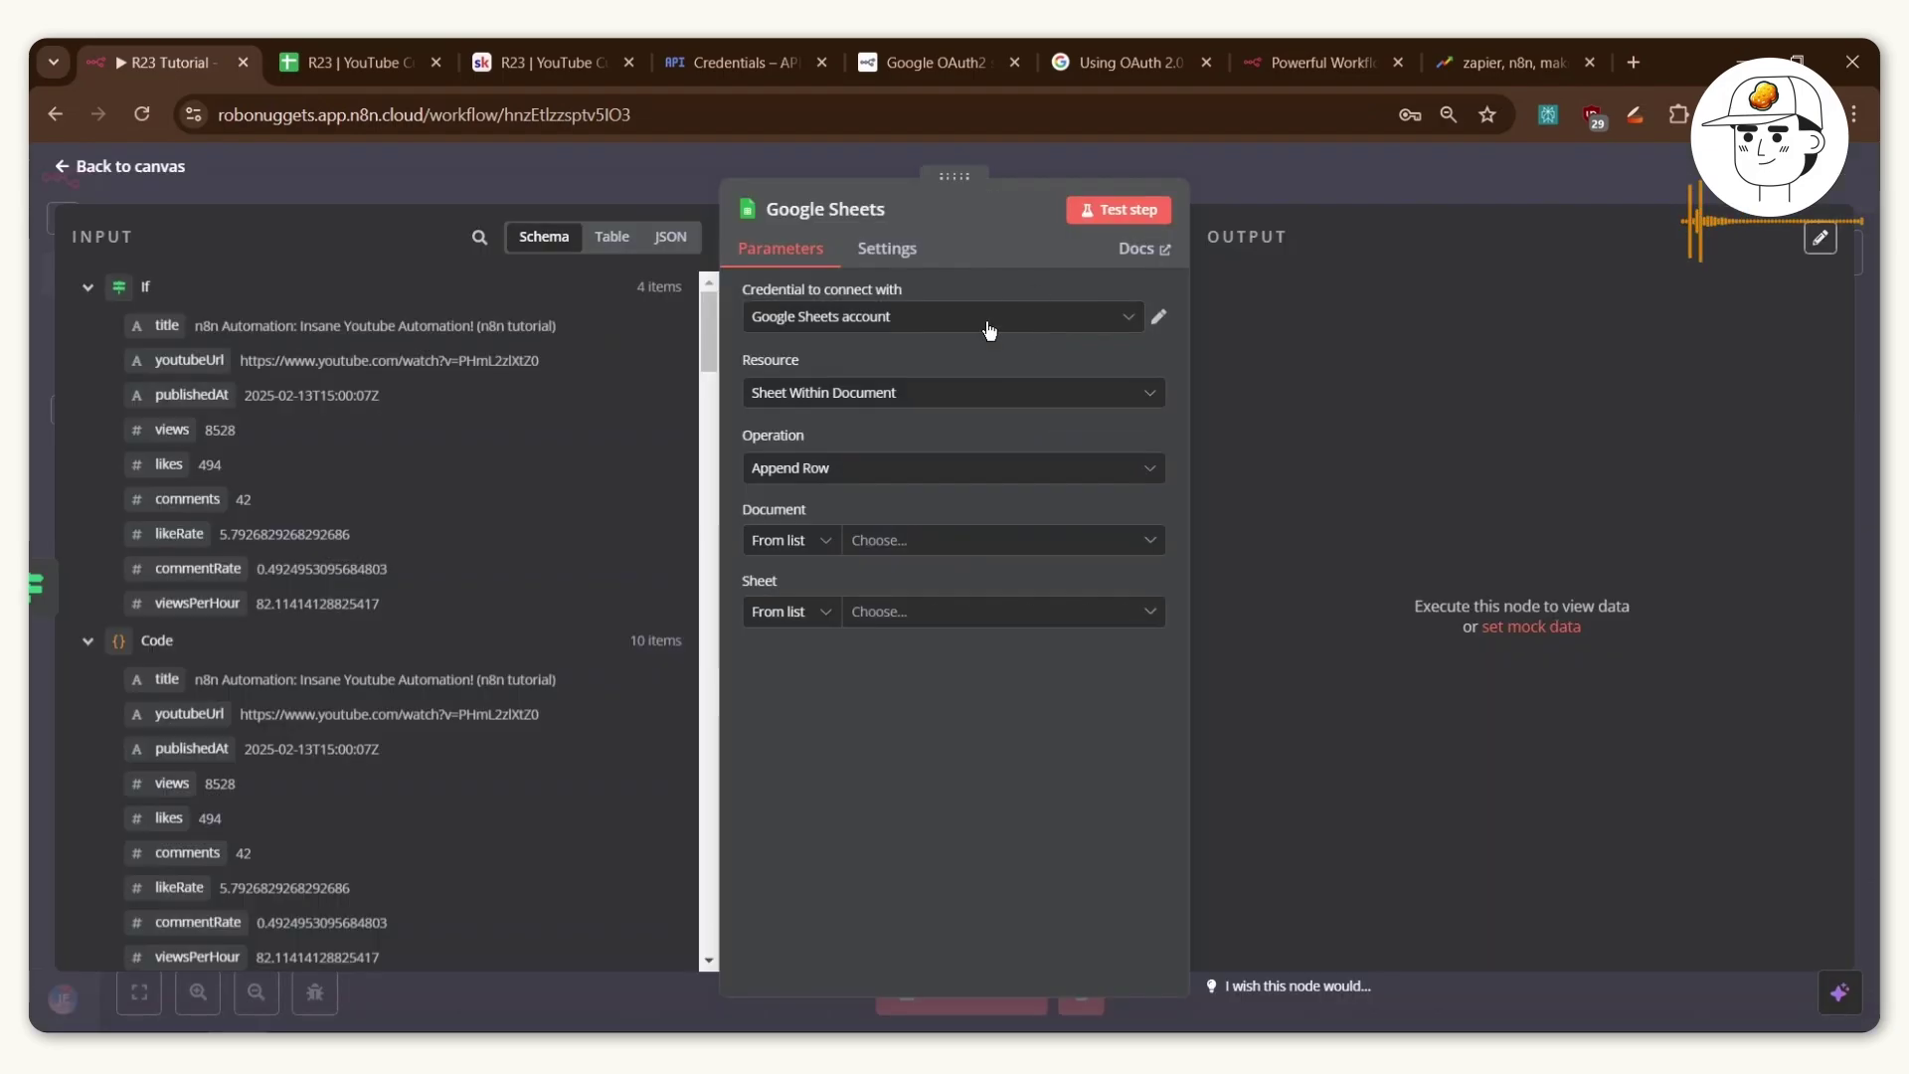
Examine the connection options for a new Google Sheets credential, keeping the existing account selected.
{"action": "left_click", "coordinate": [814, 317]}
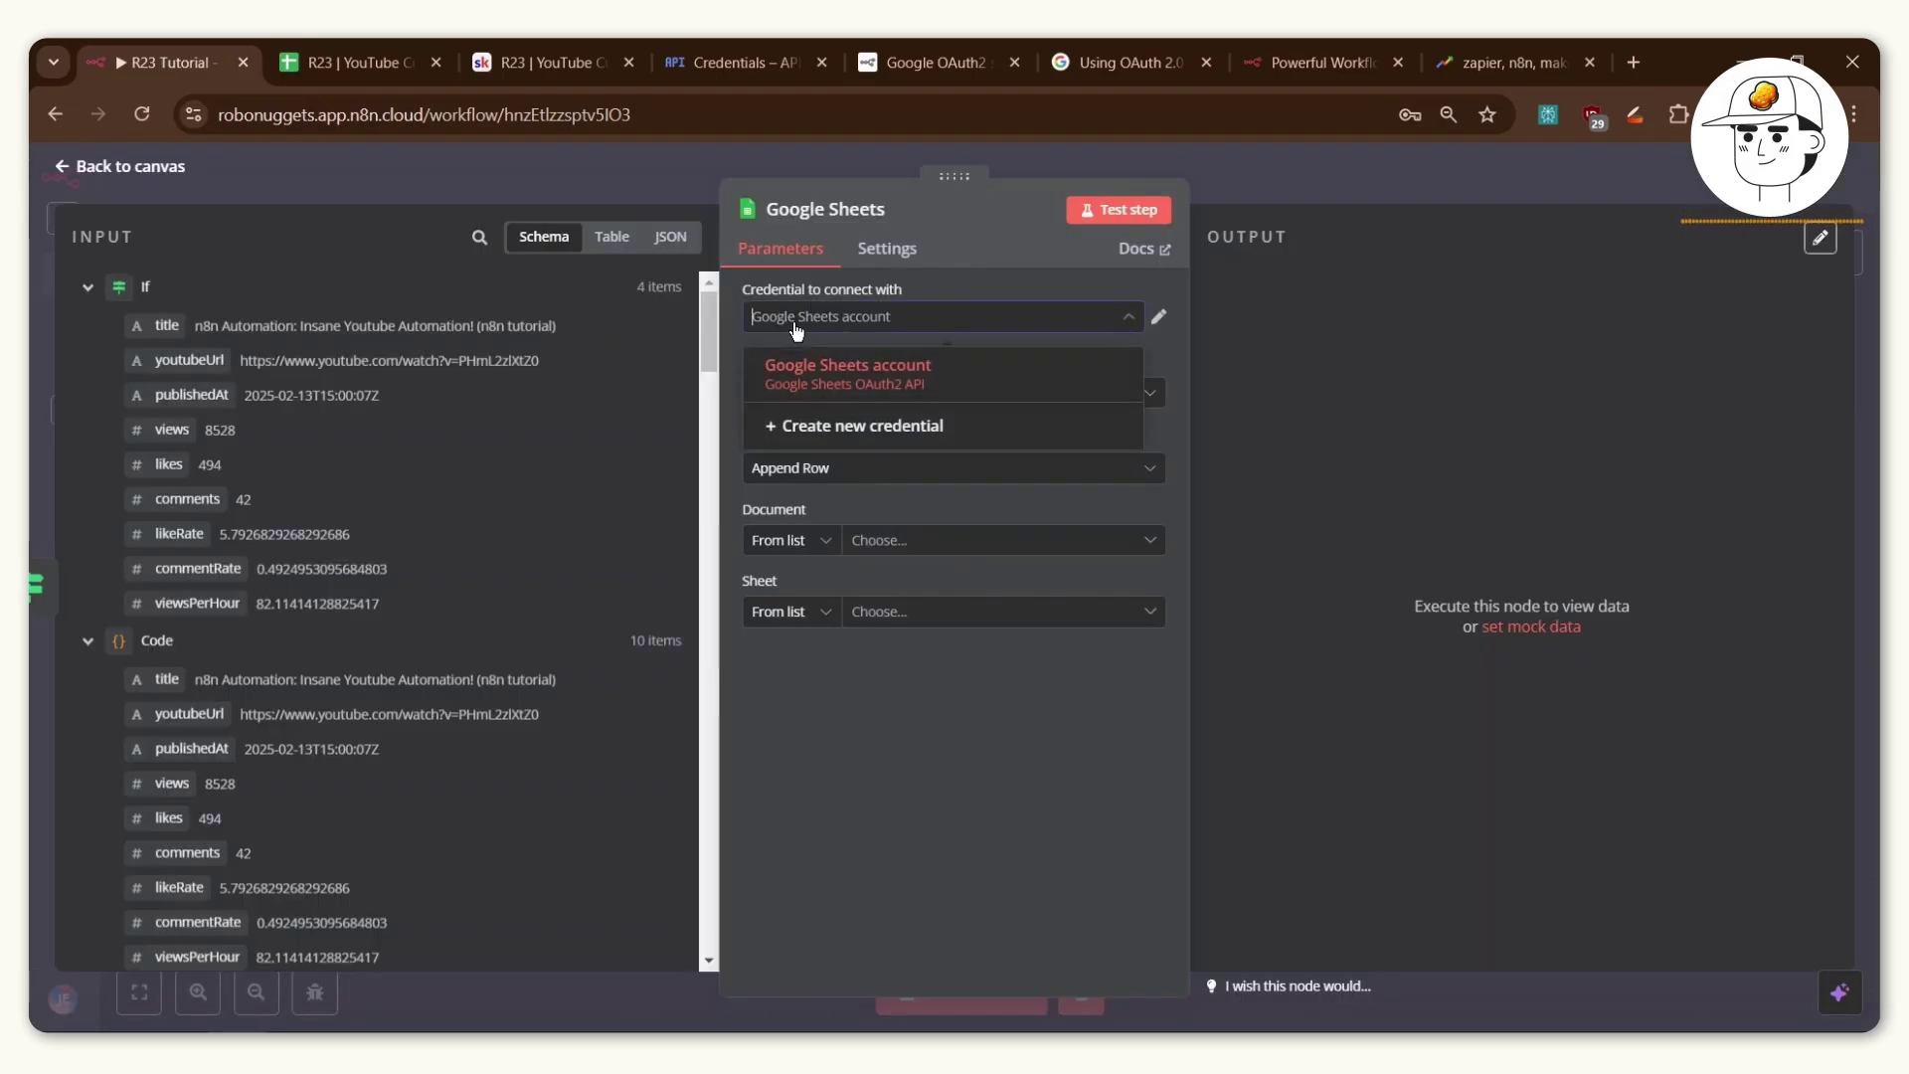
{"action": "left_click", "coordinate": [806, 427]}
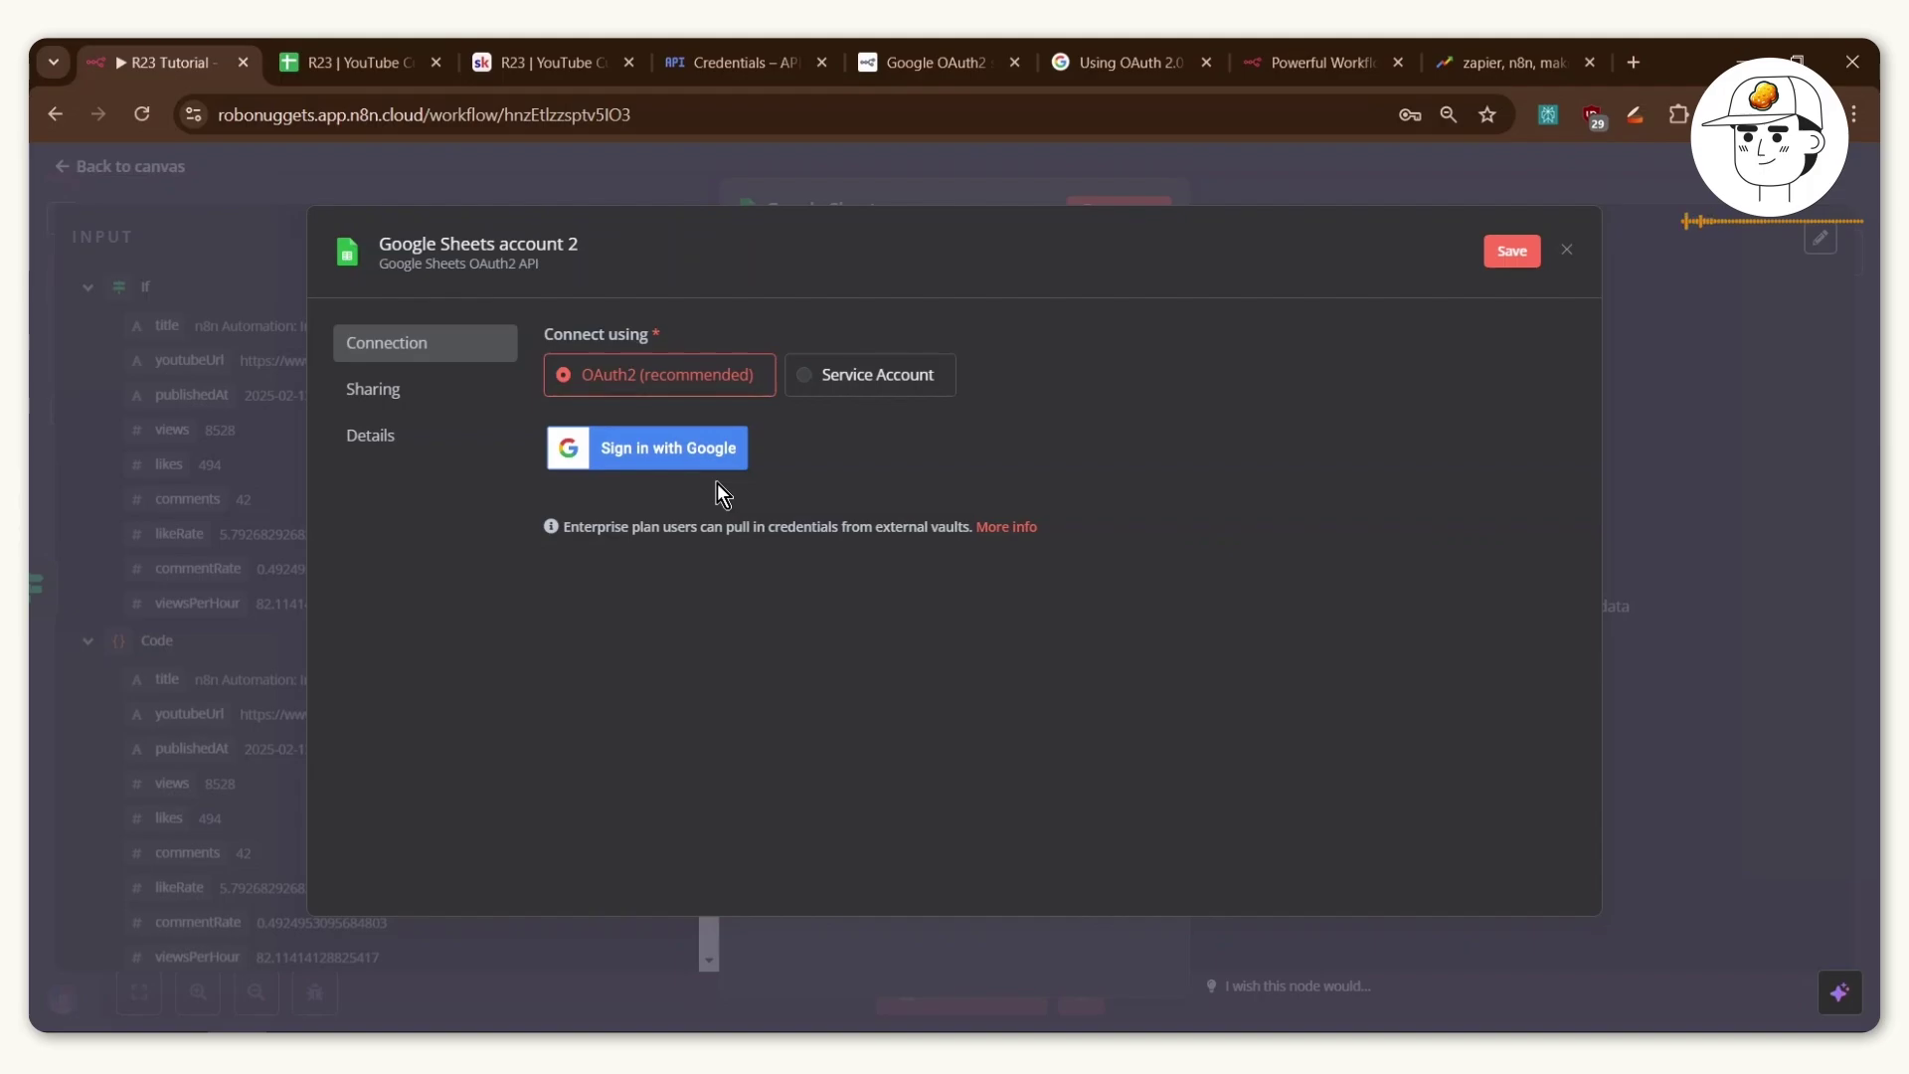
{"action": "key", "text": "Escape"}
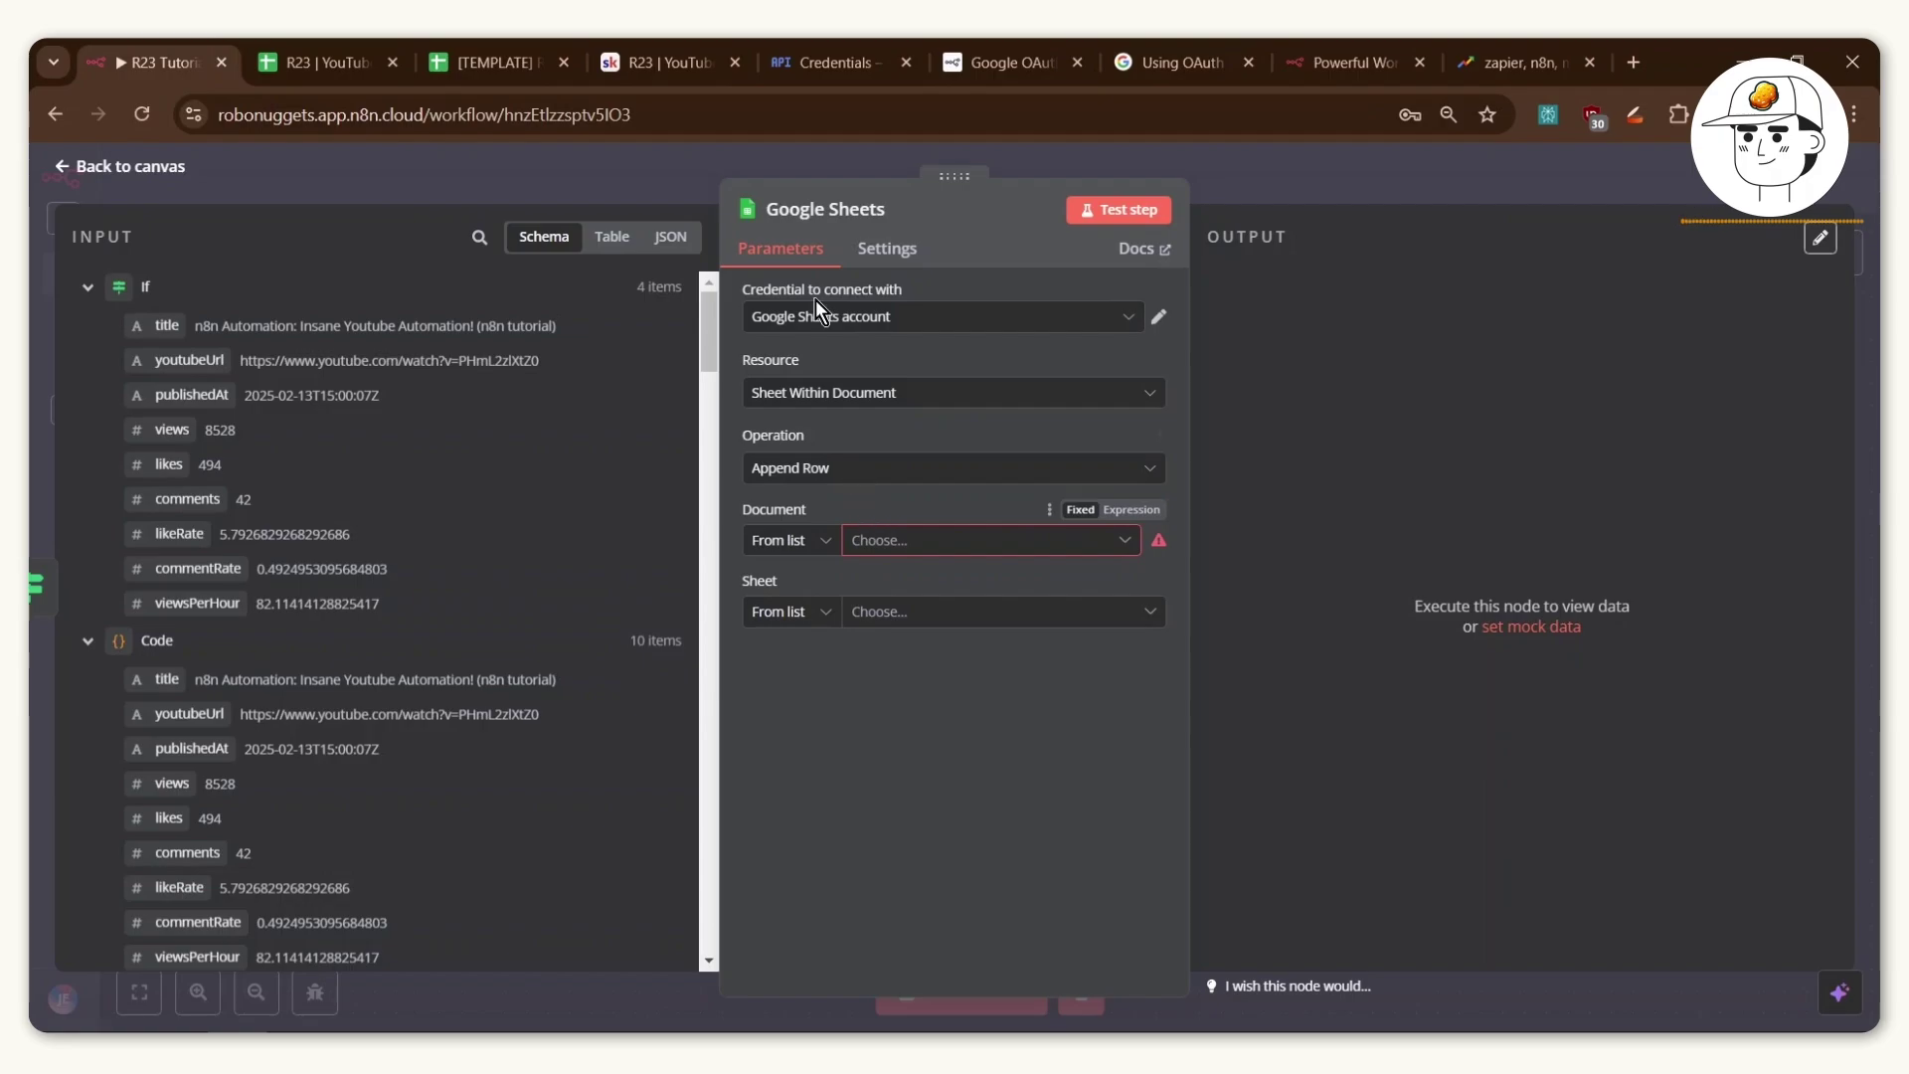
Open the Google Sheet template linked in the Skool page's resources and examine its column headers and file options.
{"action": "key", "text": "ctrl+4"}
{"action": "left_click", "coordinate": [1179, 767]}
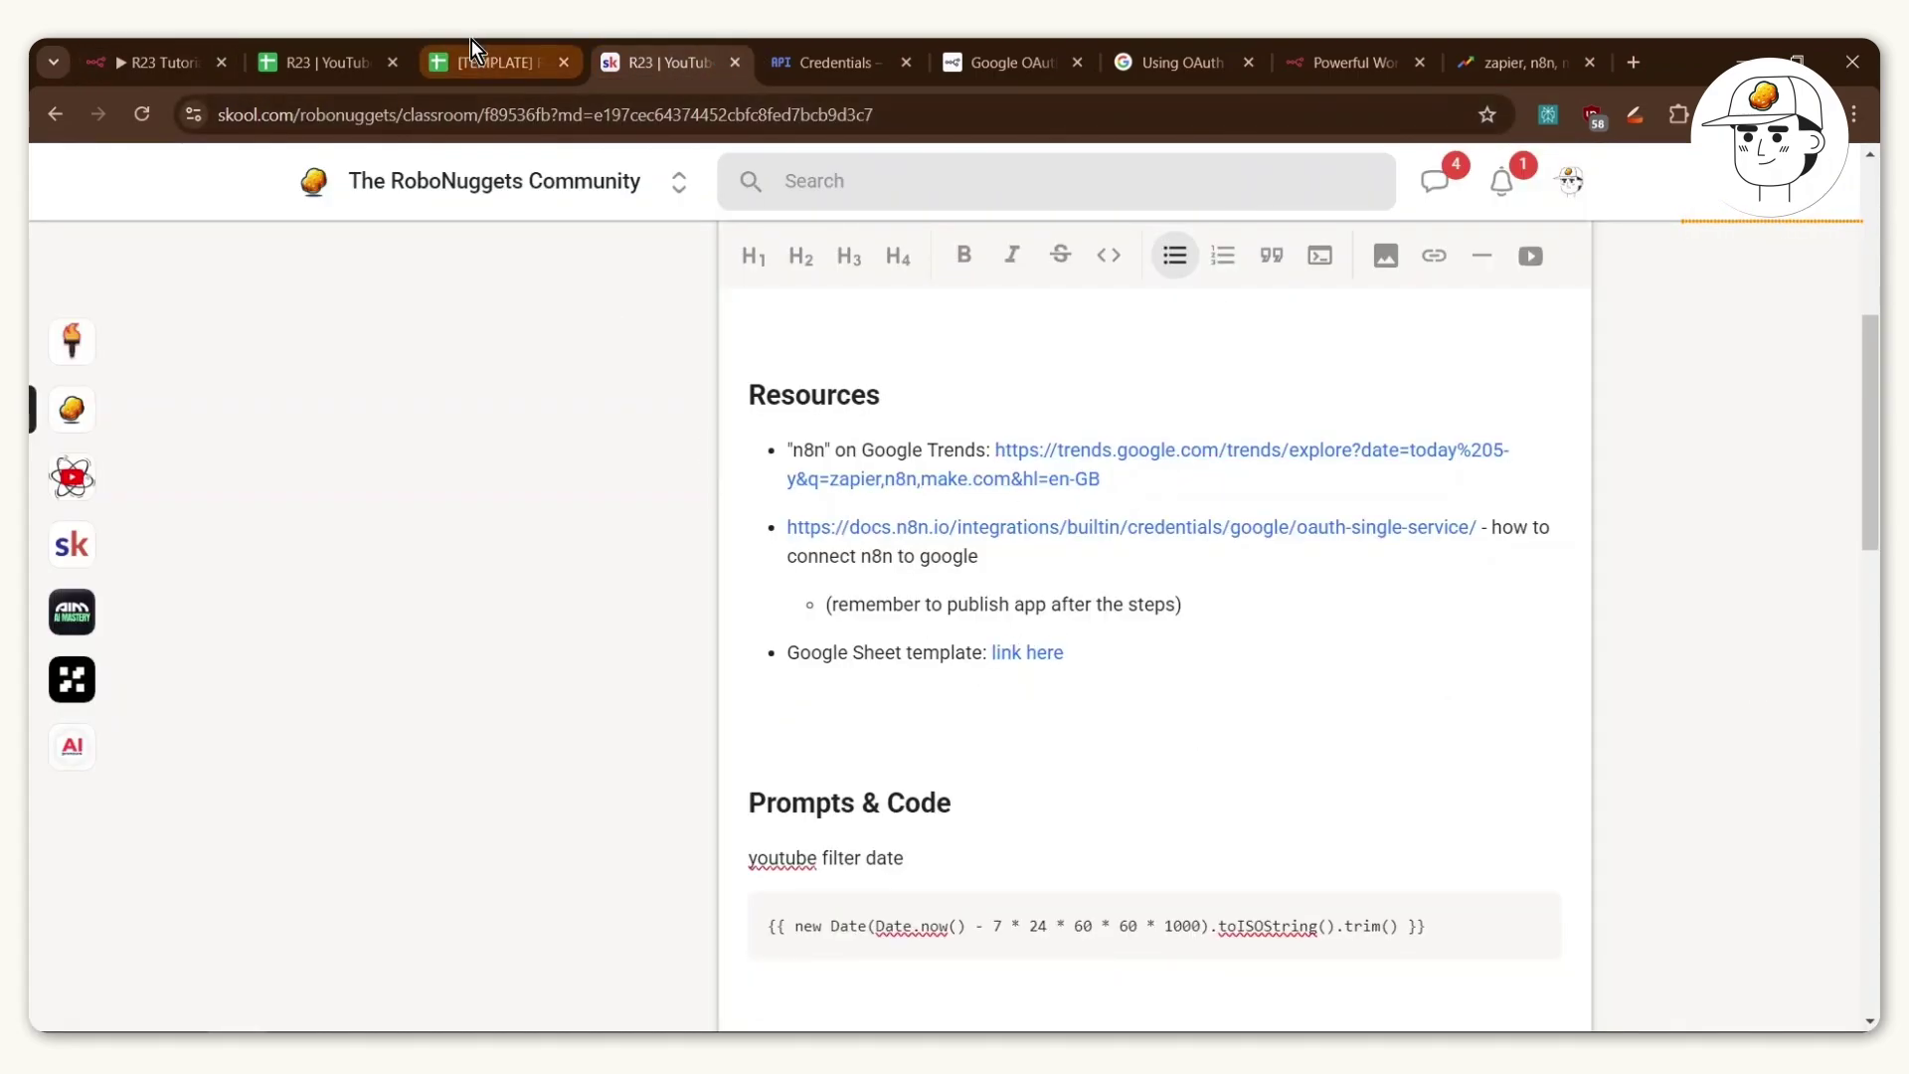
{"action": "left_click", "coordinate": [476, 52]}
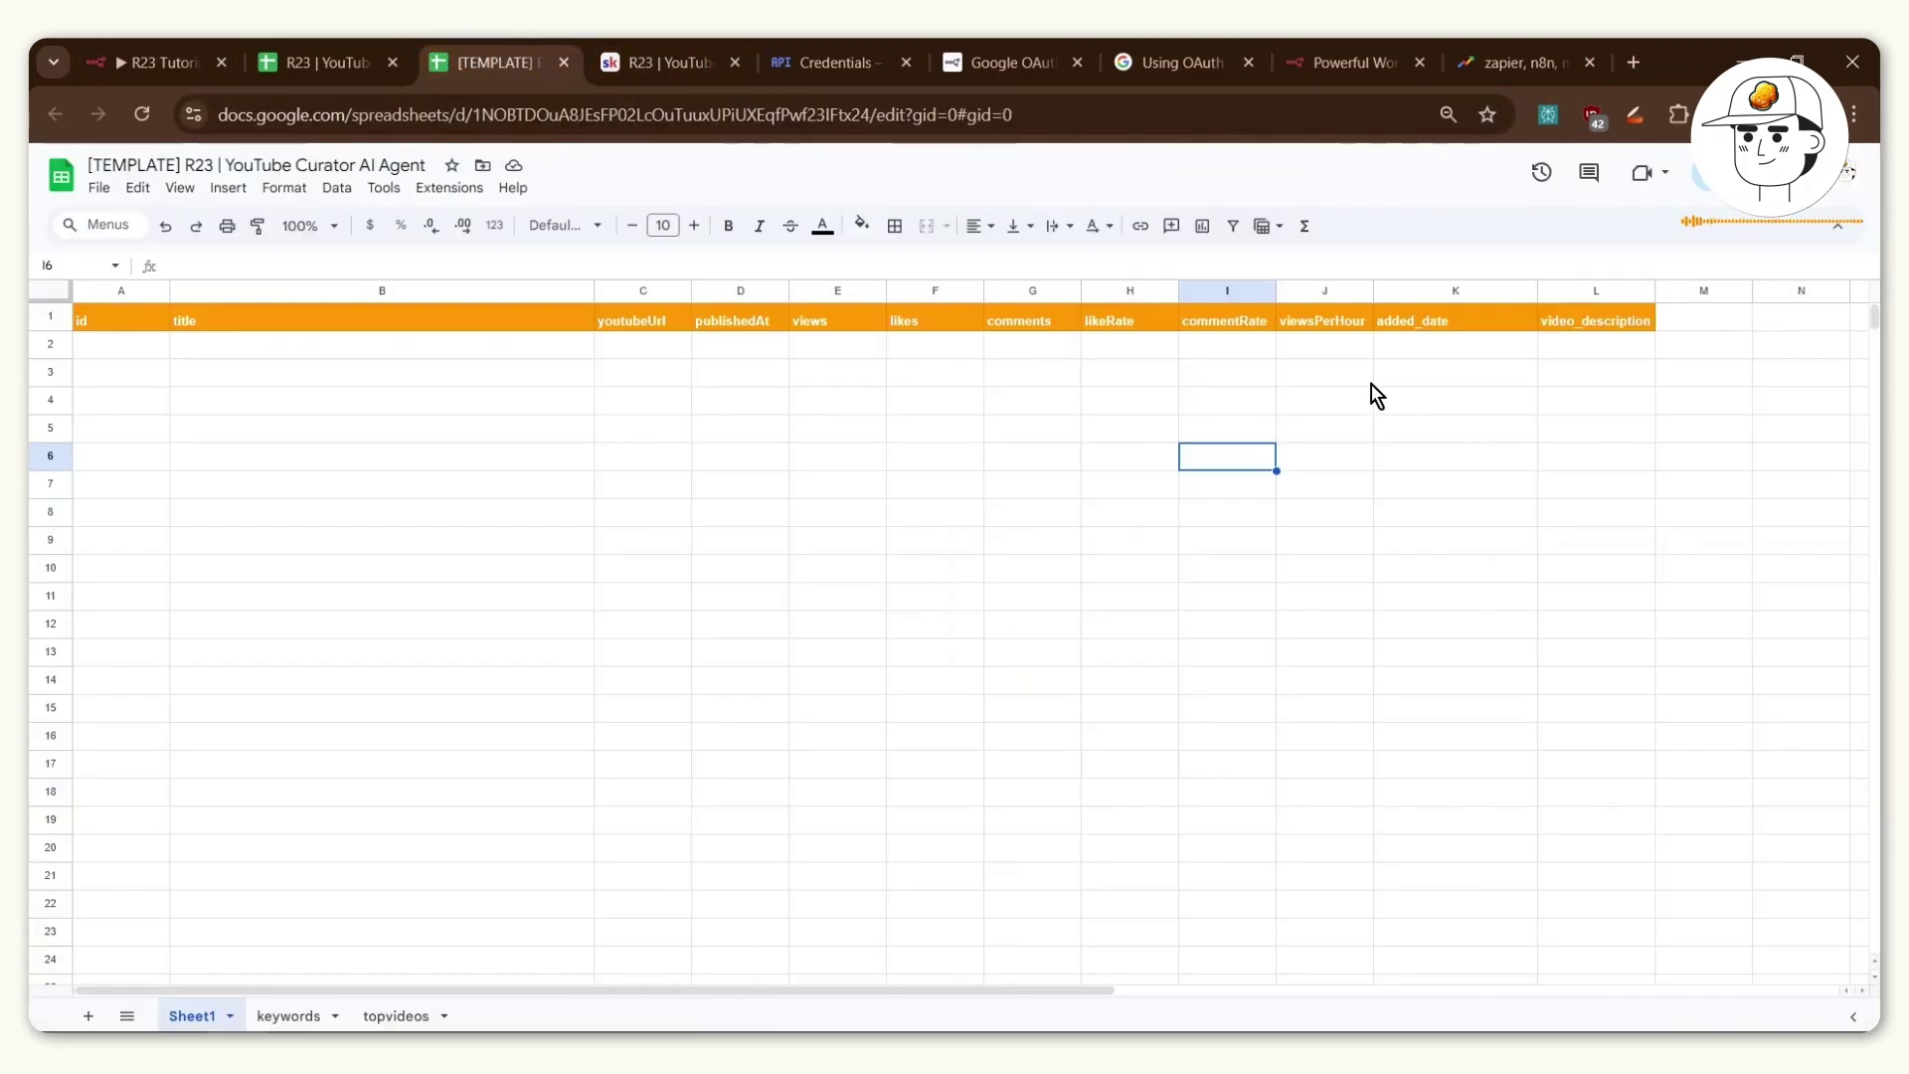
{"action": "left_click", "coordinate": [455, 470]}
{"action": "left_click_drag", "start_coordinate": [153, 328], "coordinate": [1597, 613]}
{"action": "key", "text": "ctrl+plus"}
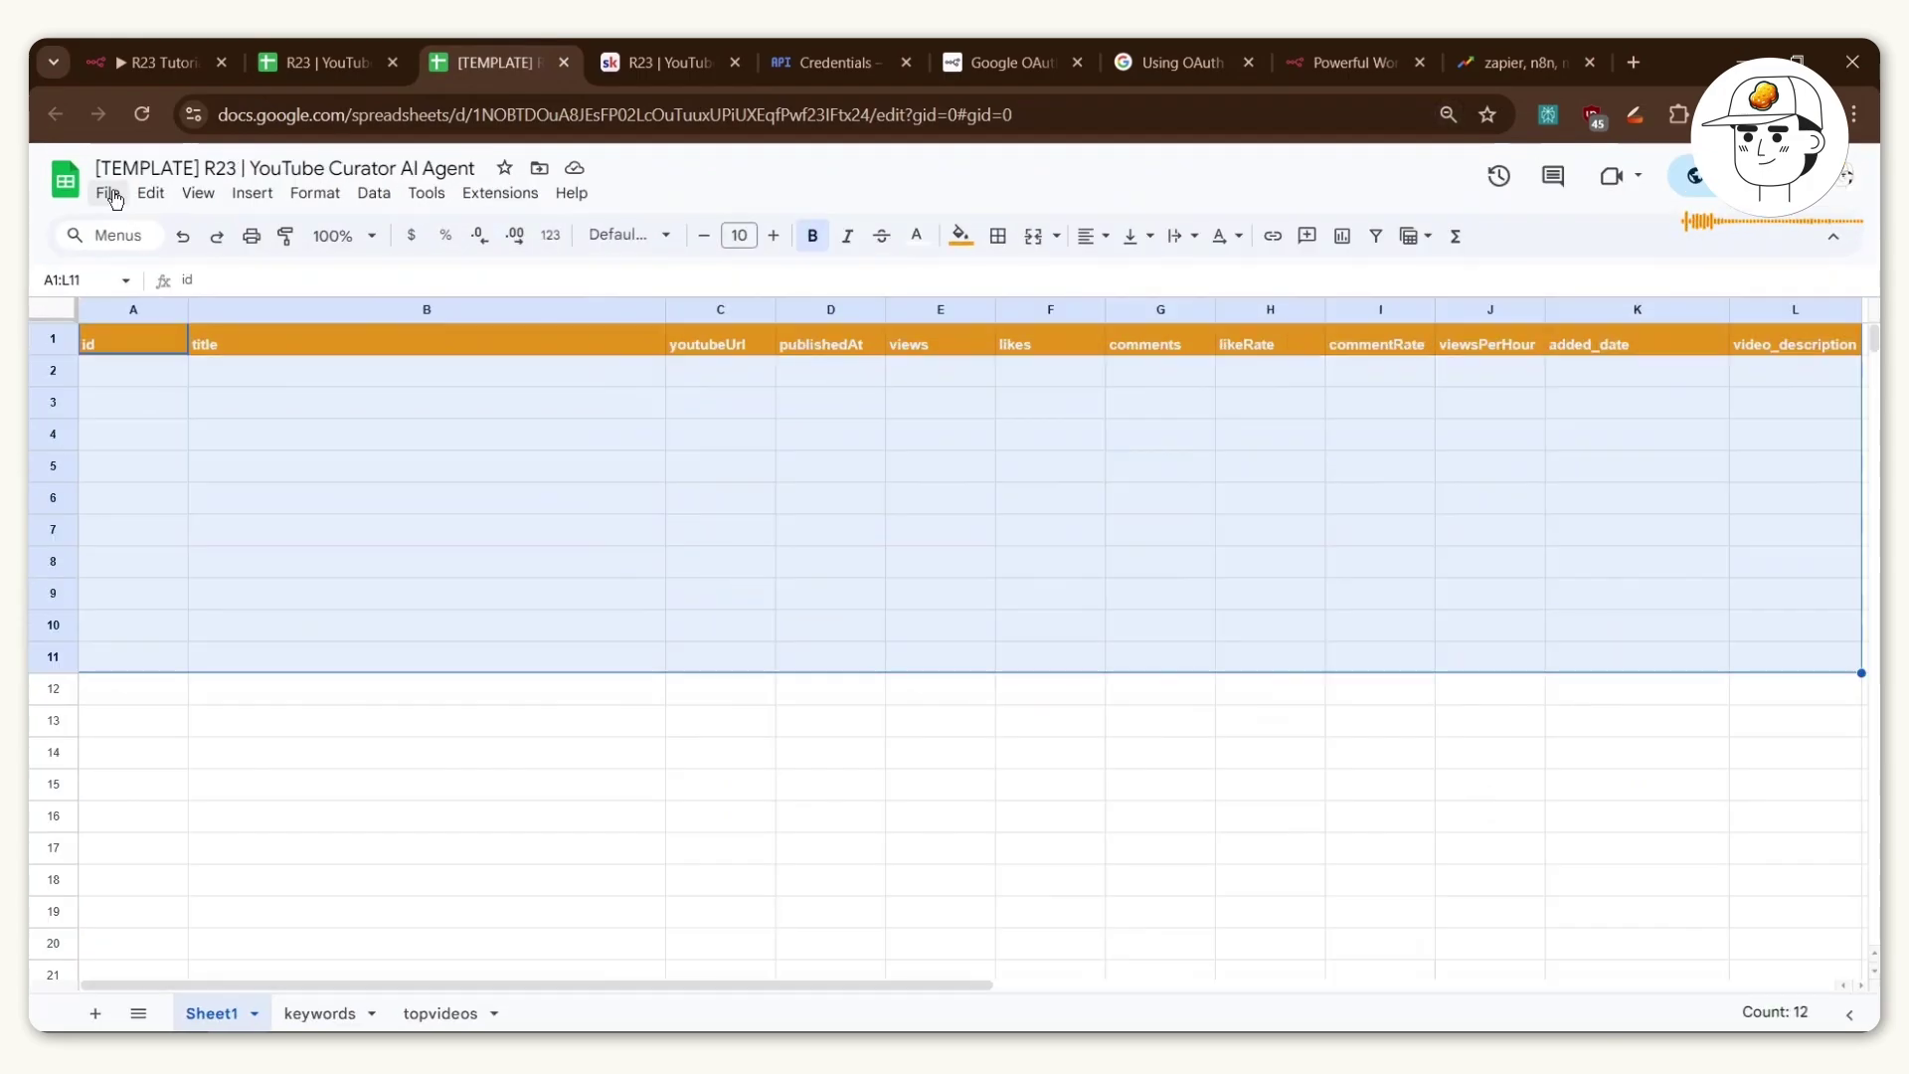
{"action": "left_click", "coordinate": [109, 194]}
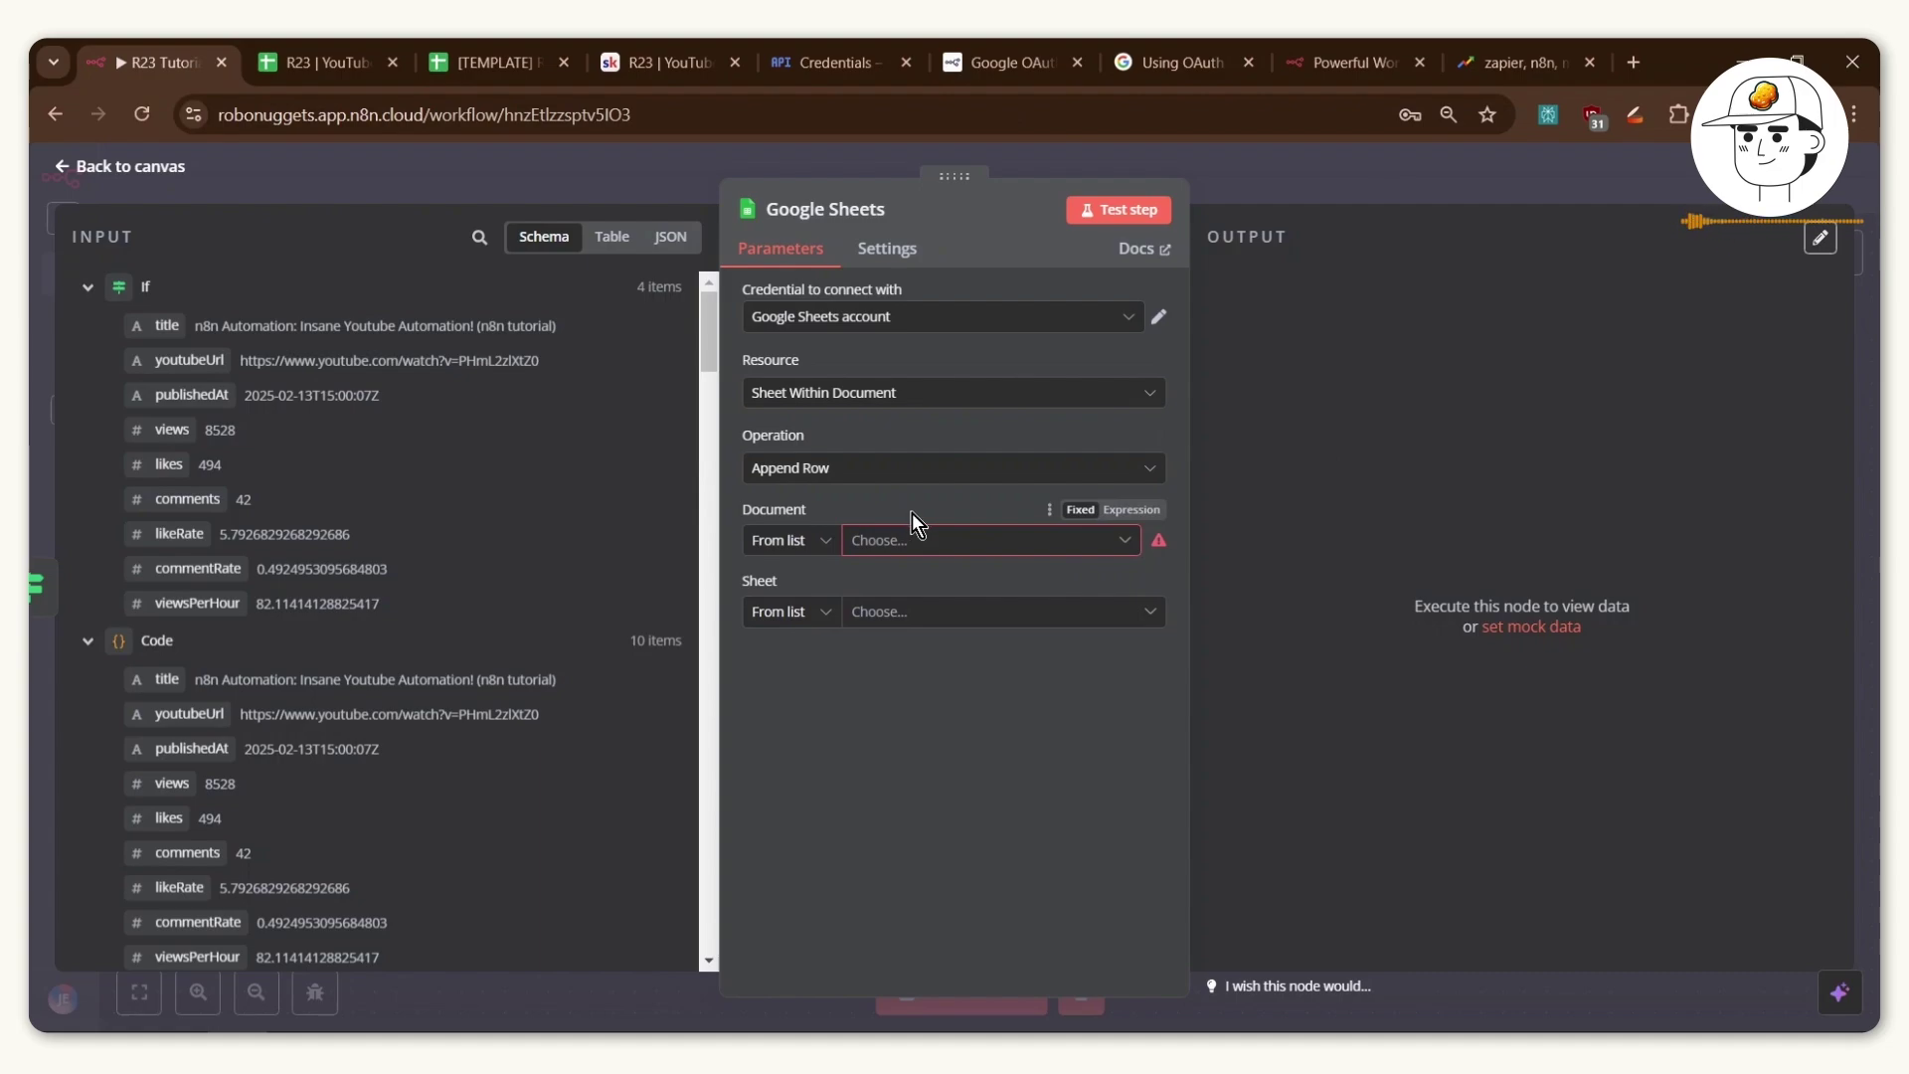
Set the append target to Sheet1 of the document "R23 | YouTube Curator AI Agent".
{"action": "left_click", "coordinate": [893, 547]}
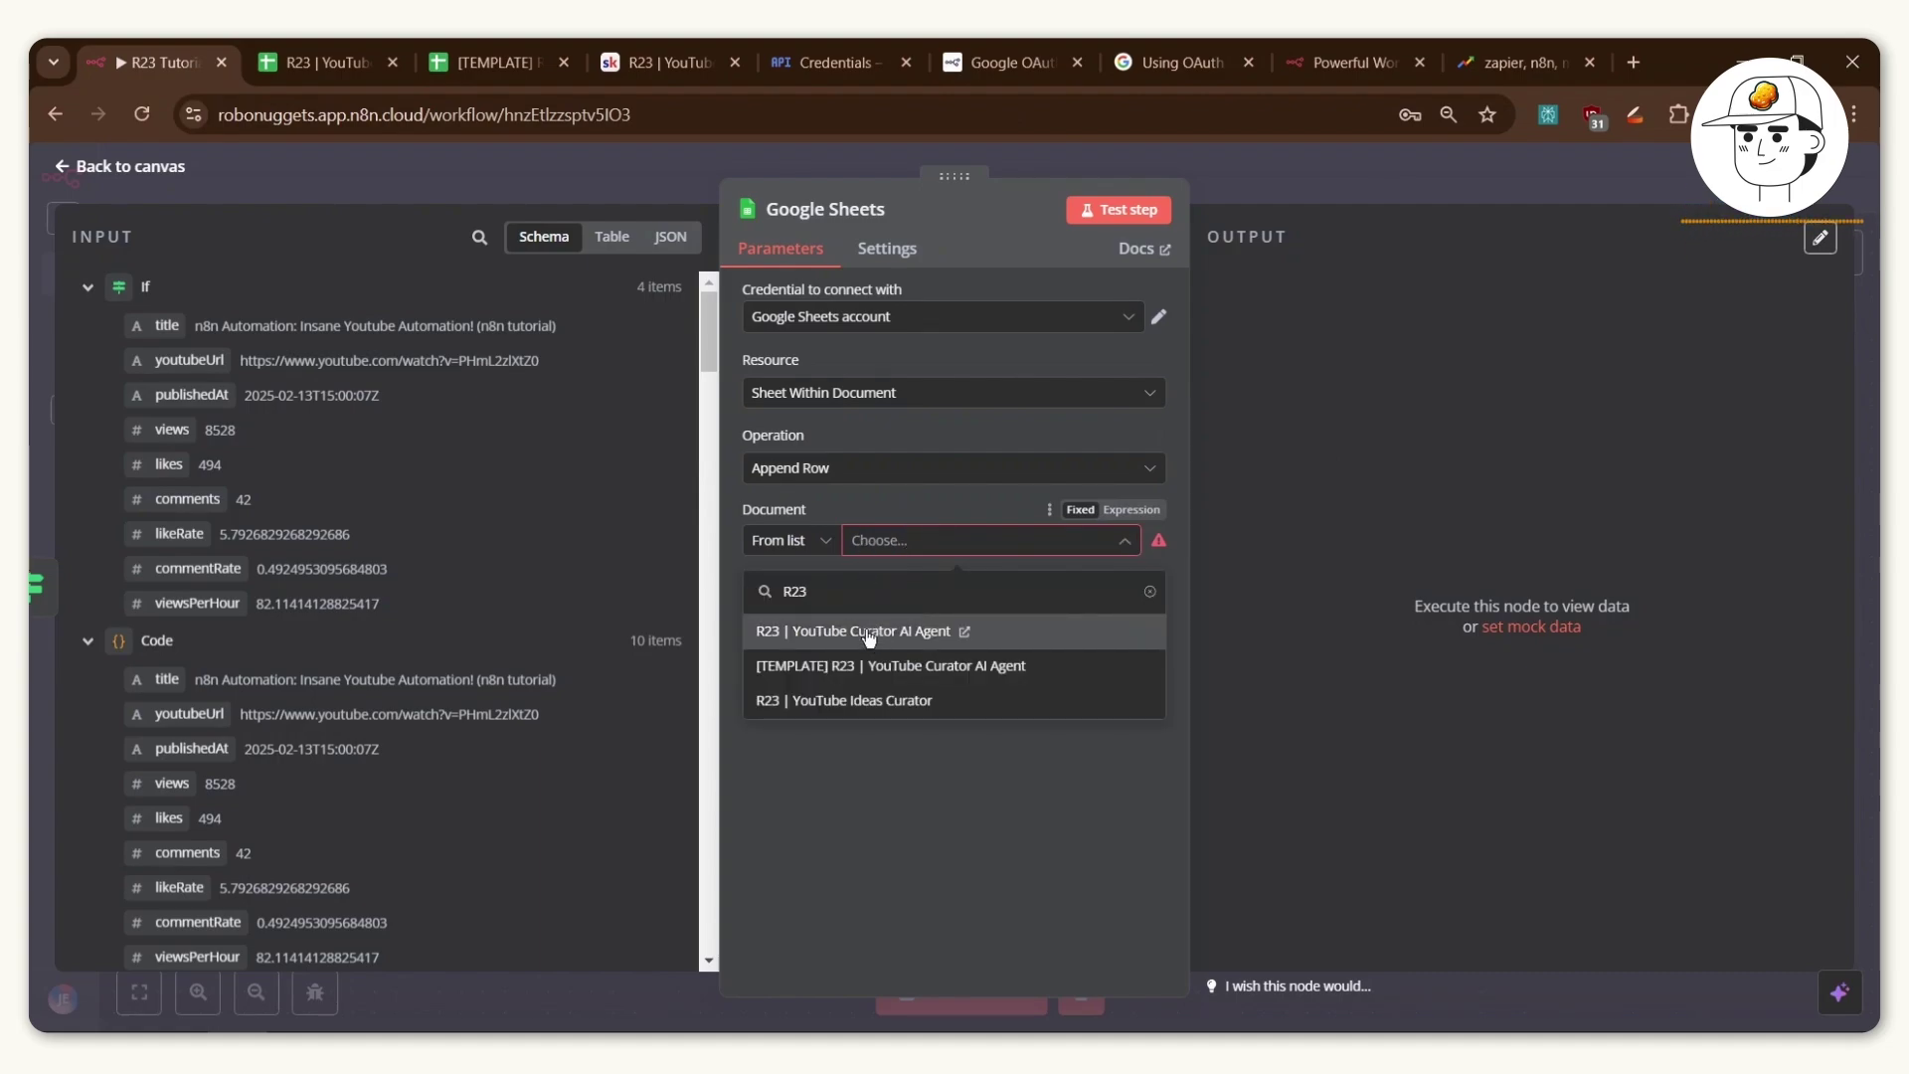
{"action": "left_click", "coordinate": [869, 639]}
{"action": "left_click", "coordinate": [930, 611]}
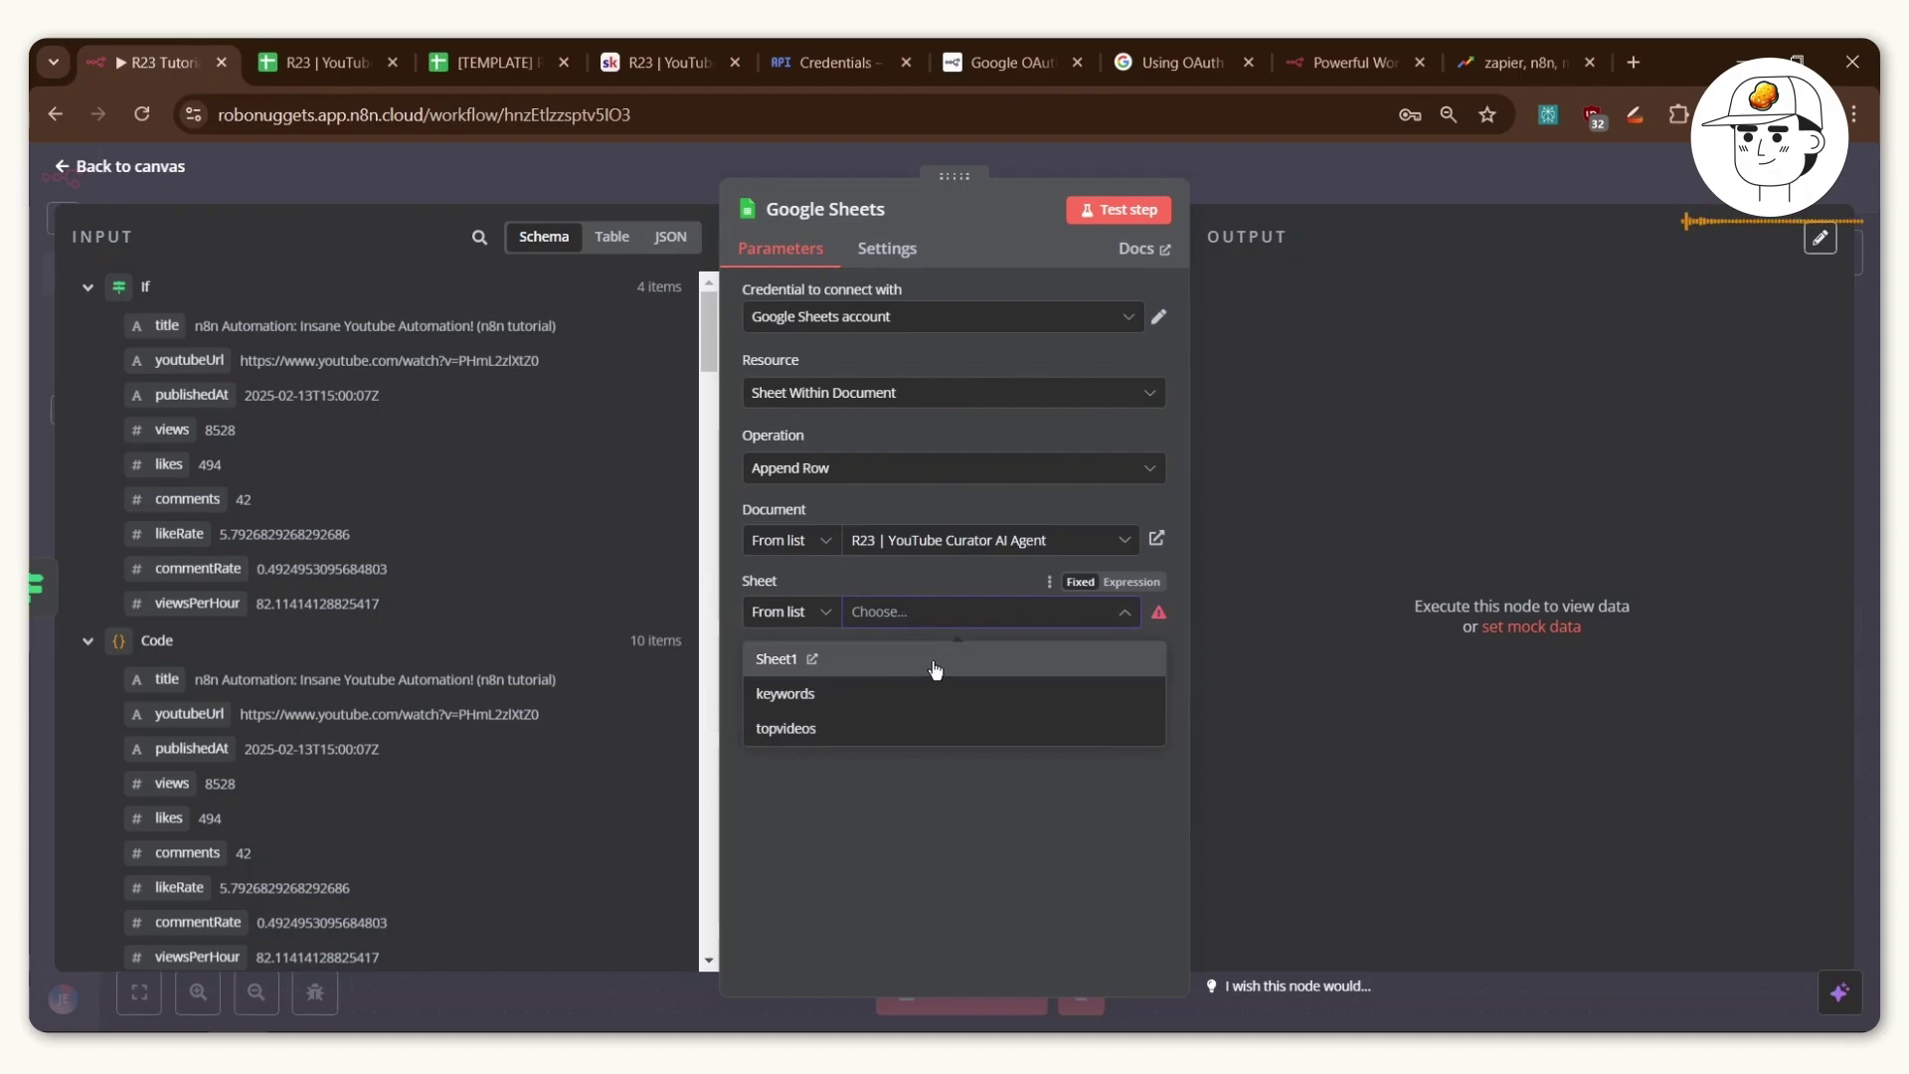
{"action": "left_click", "coordinate": [1013, 664]}
Map title, youtubeUrl, publishedAt, views, likes and comments from the If node to the matching sheet columns.
{"action": "scroll", "coordinate": [761, 453], "scroll_direction": "down", "scroll_amount": 5}
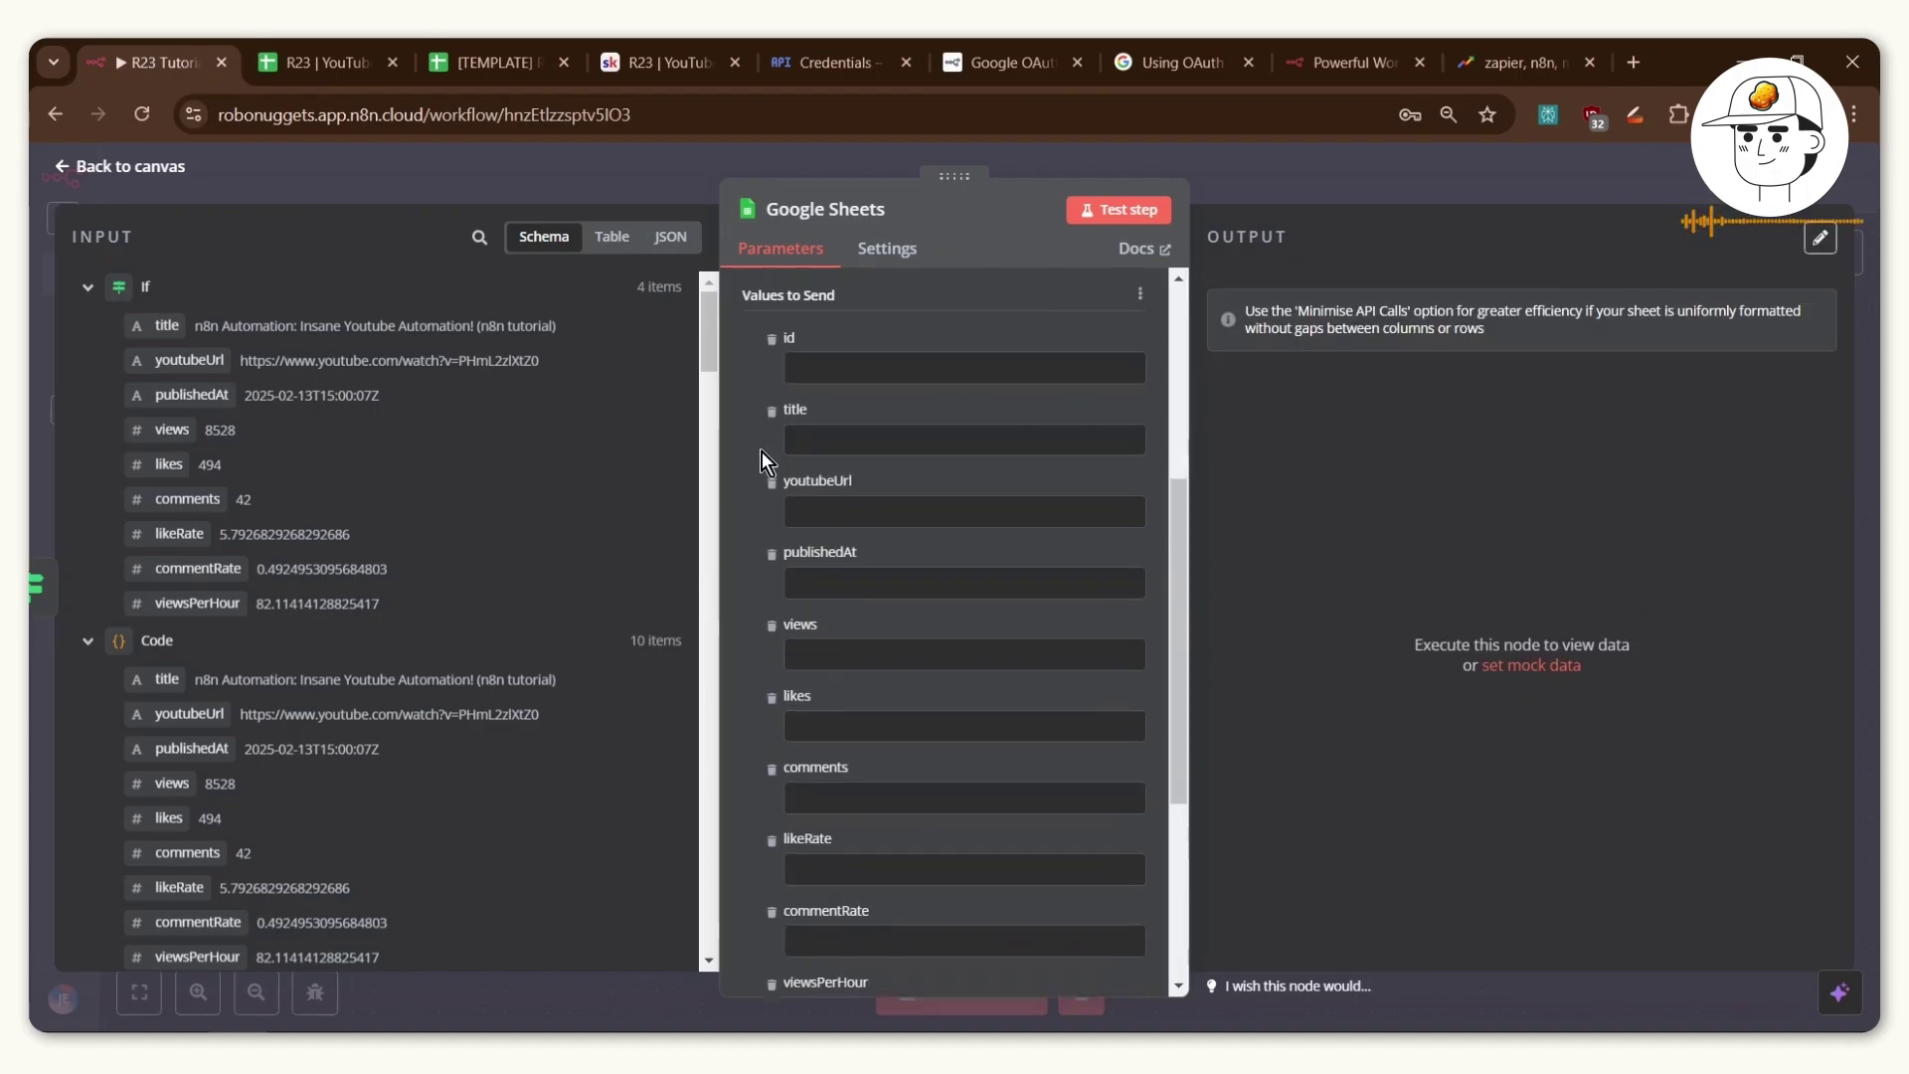
{"action": "scroll", "coordinate": [762, 451], "scroll_direction": "down", "scroll_amount": 1}
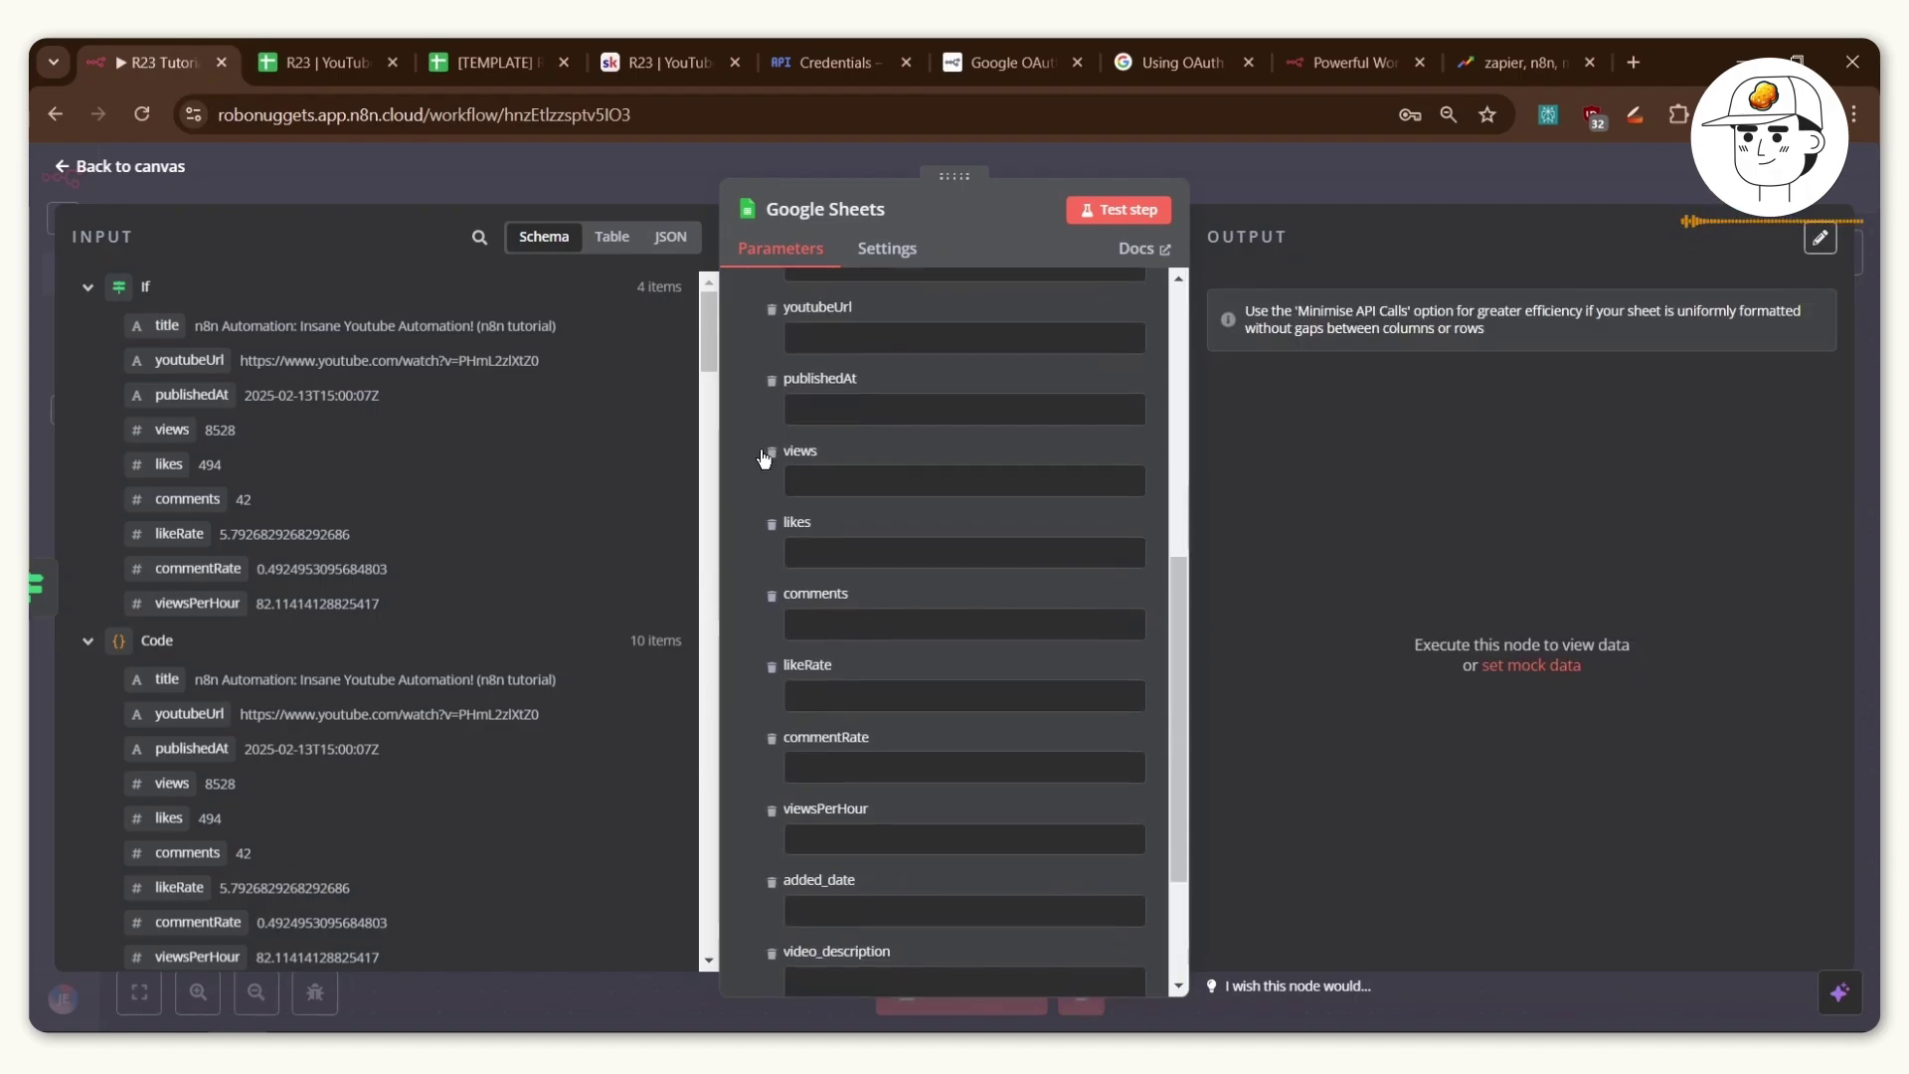
{"action": "scroll", "coordinate": [804, 505], "scroll_direction": "up", "scroll_amount": 1}
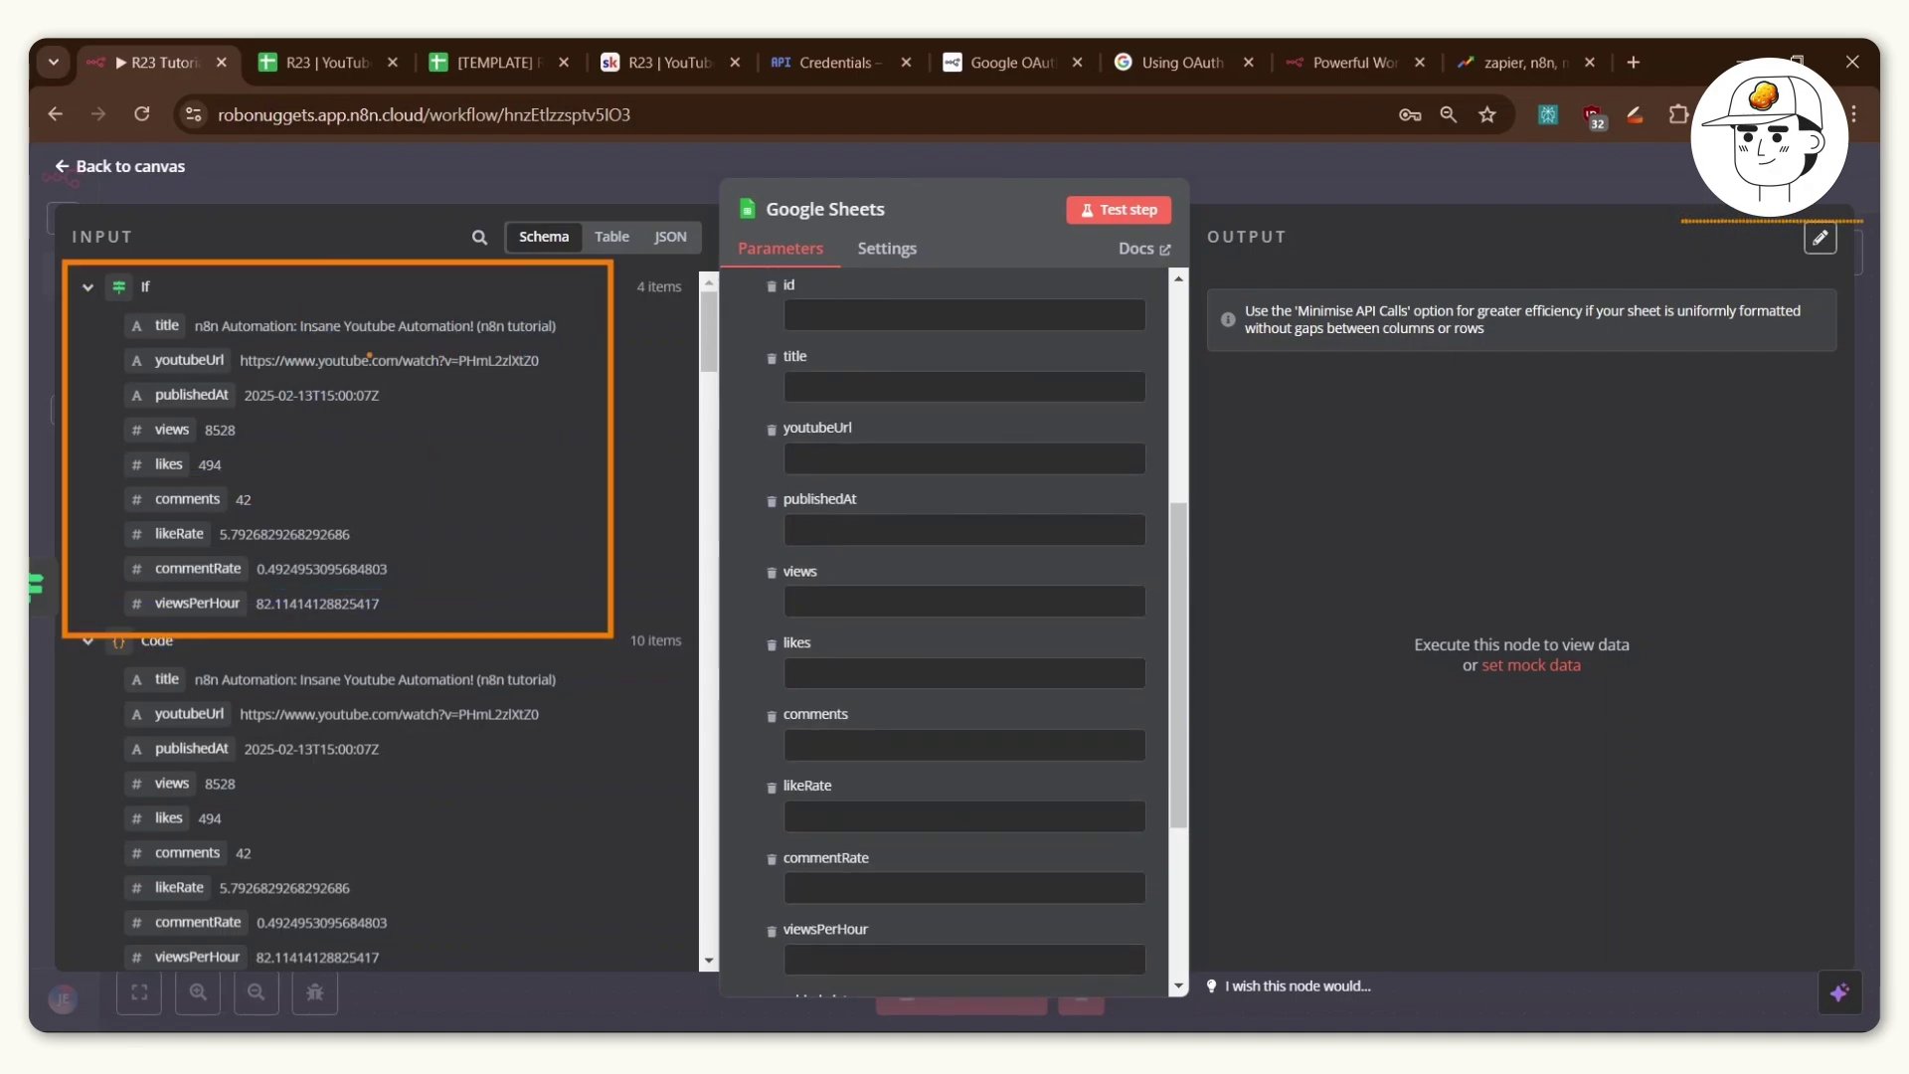
{"action": "left_click_drag", "start_coordinate": [159, 332], "coordinate": [895, 385]}
{"action": "left_click_drag", "start_coordinate": [188, 360], "coordinate": [895, 480]}
{"action": "left_click_drag", "start_coordinate": [192, 394], "coordinate": [908, 560]}
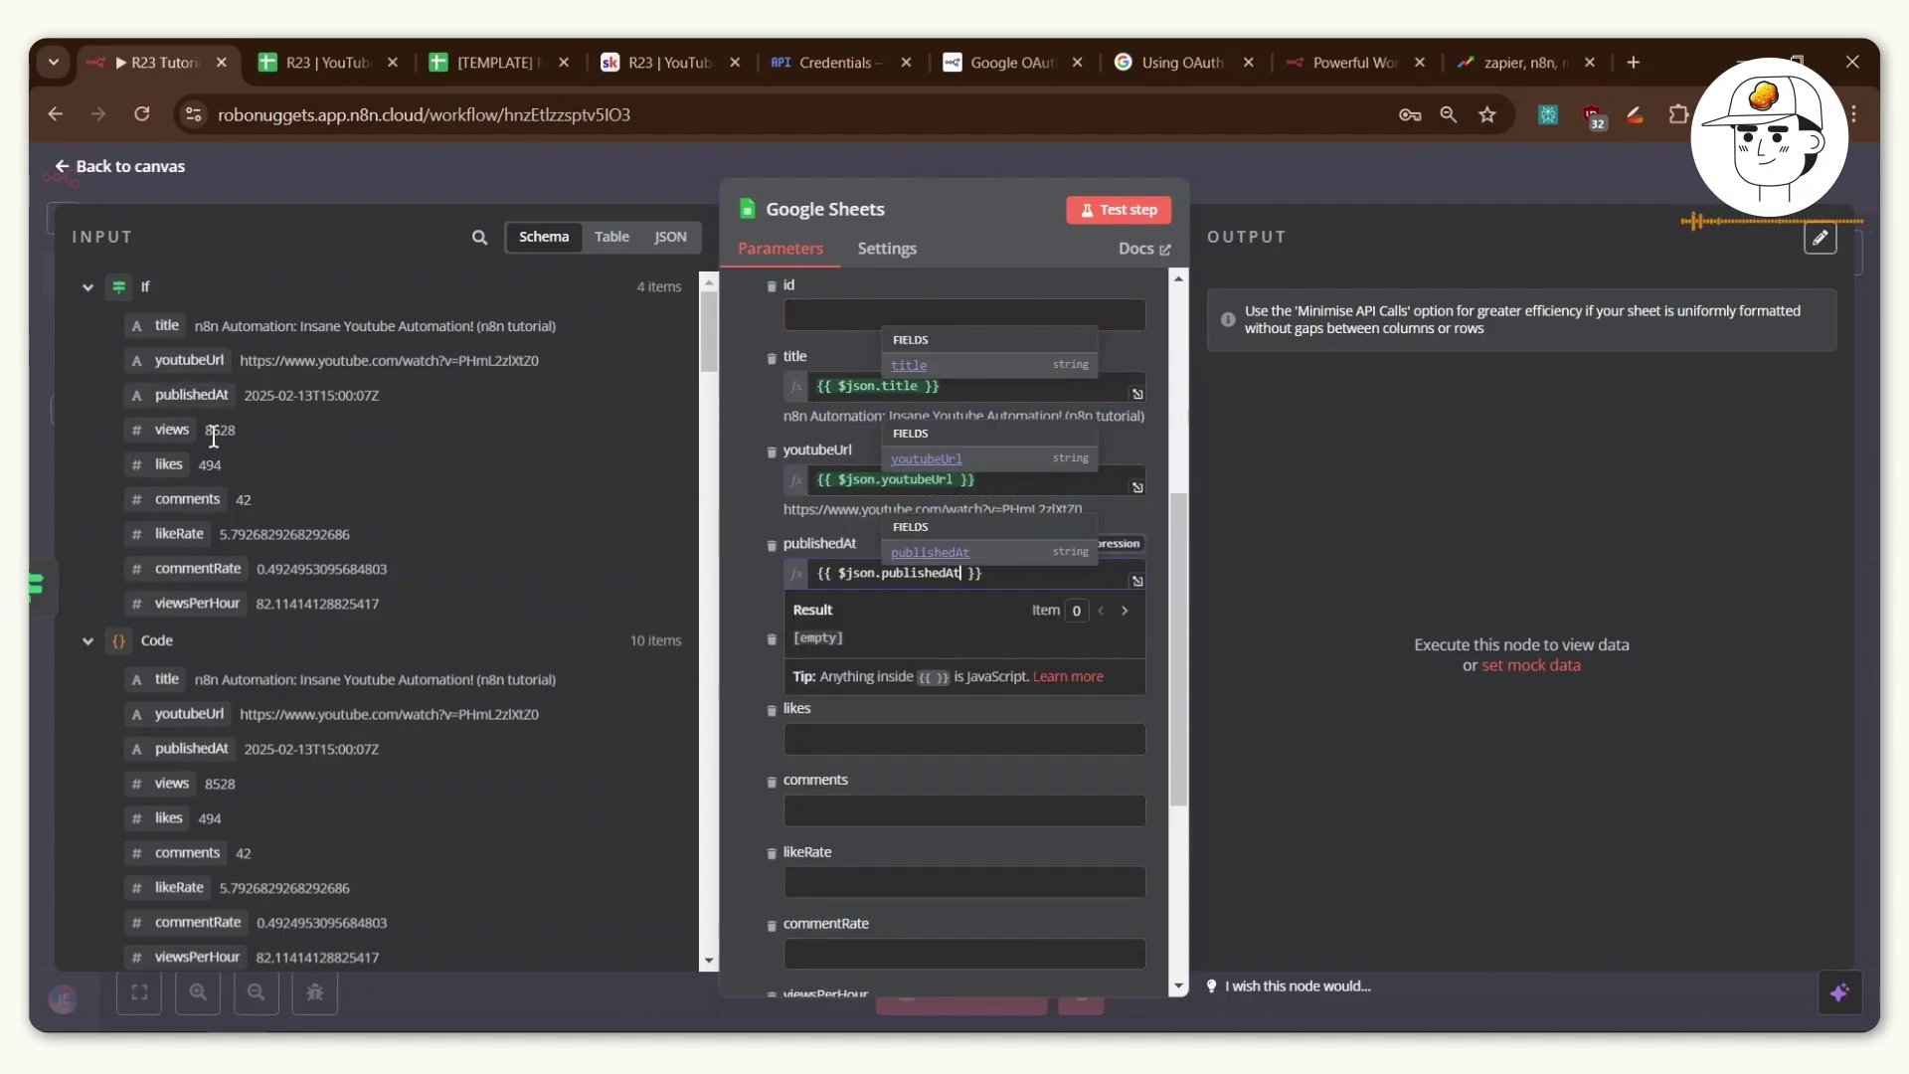
{"action": "left_click_drag", "start_coordinate": [171, 430], "coordinate": [833, 676]}
{"action": "left_click_drag", "start_coordinate": [171, 465], "coordinate": [835, 761]}
{"action": "left_click_drag", "start_coordinate": [187, 499], "coordinate": [816, 855]}
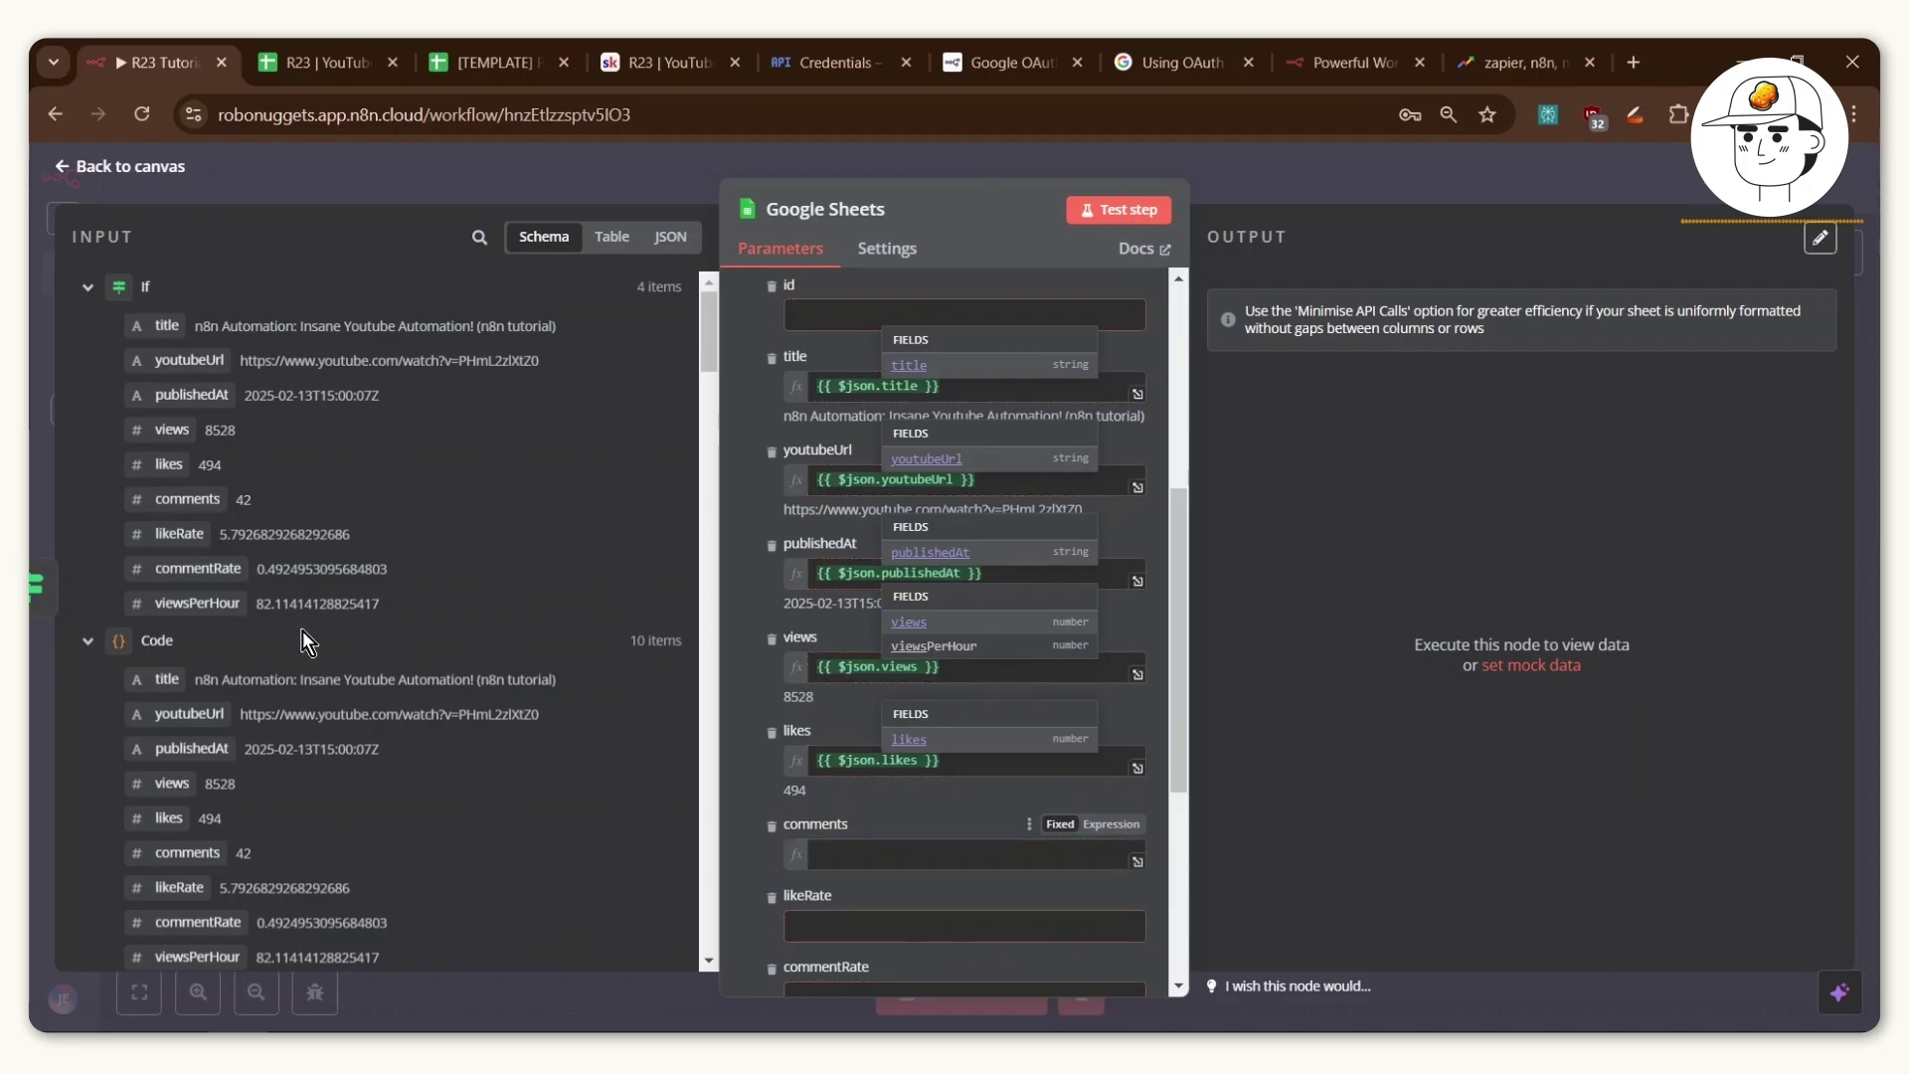
Map likeRate, commentRate and viewsPerHour from the If node to the matching sheet columns.
{"action": "scroll", "coordinate": [954, 660], "scroll_direction": "down", "scroll_amount": 2}
{"action": "left_click_drag", "start_coordinate": [179, 534], "coordinate": [845, 708]}
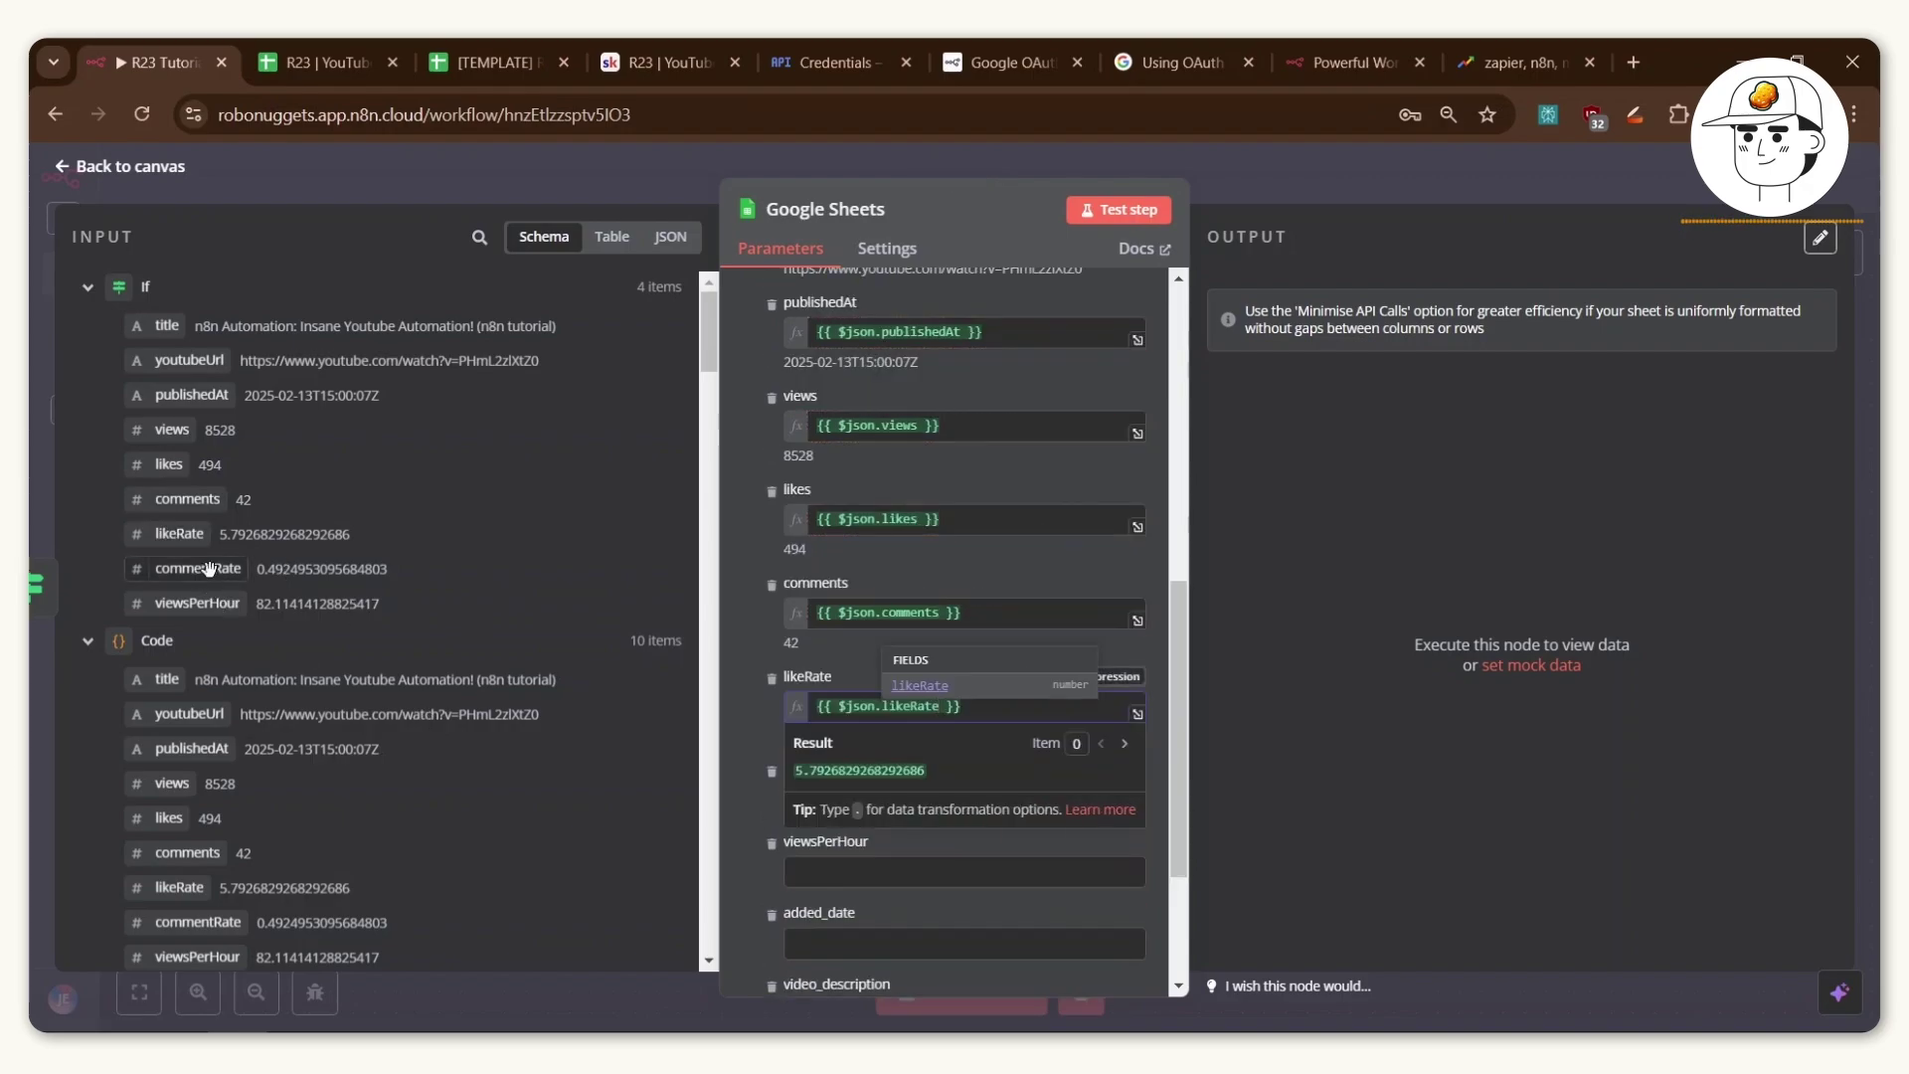
{"action": "left_click_drag", "start_coordinate": [198, 568], "coordinate": [840, 800]}
{"action": "left_click_drag", "start_coordinate": [198, 602], "coordinate": [840, 889]}
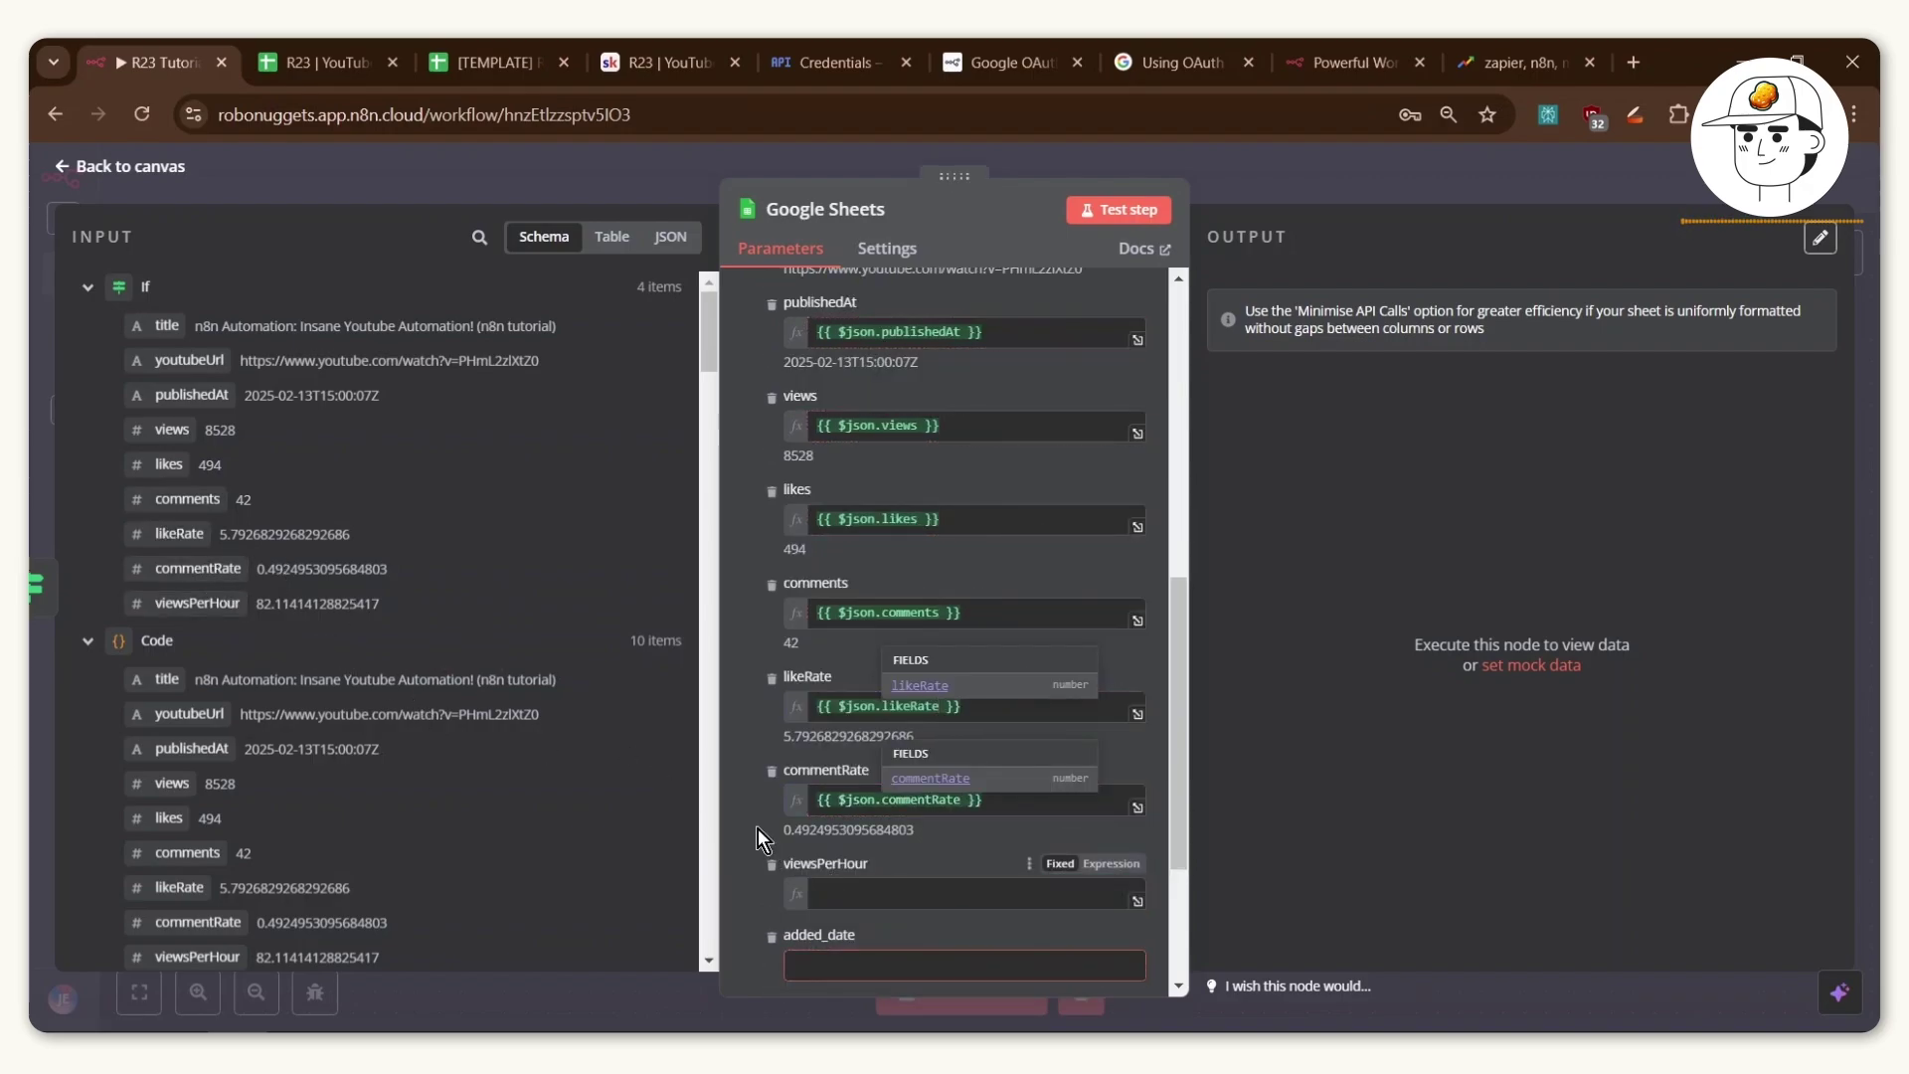
Map the HTTP Request node's items[0] id to the id column and its snippet description to video_description.
{"action": "scroll", "coordinate": [997, 607], "scroll_direction": "up", "scroll_amount": 3}
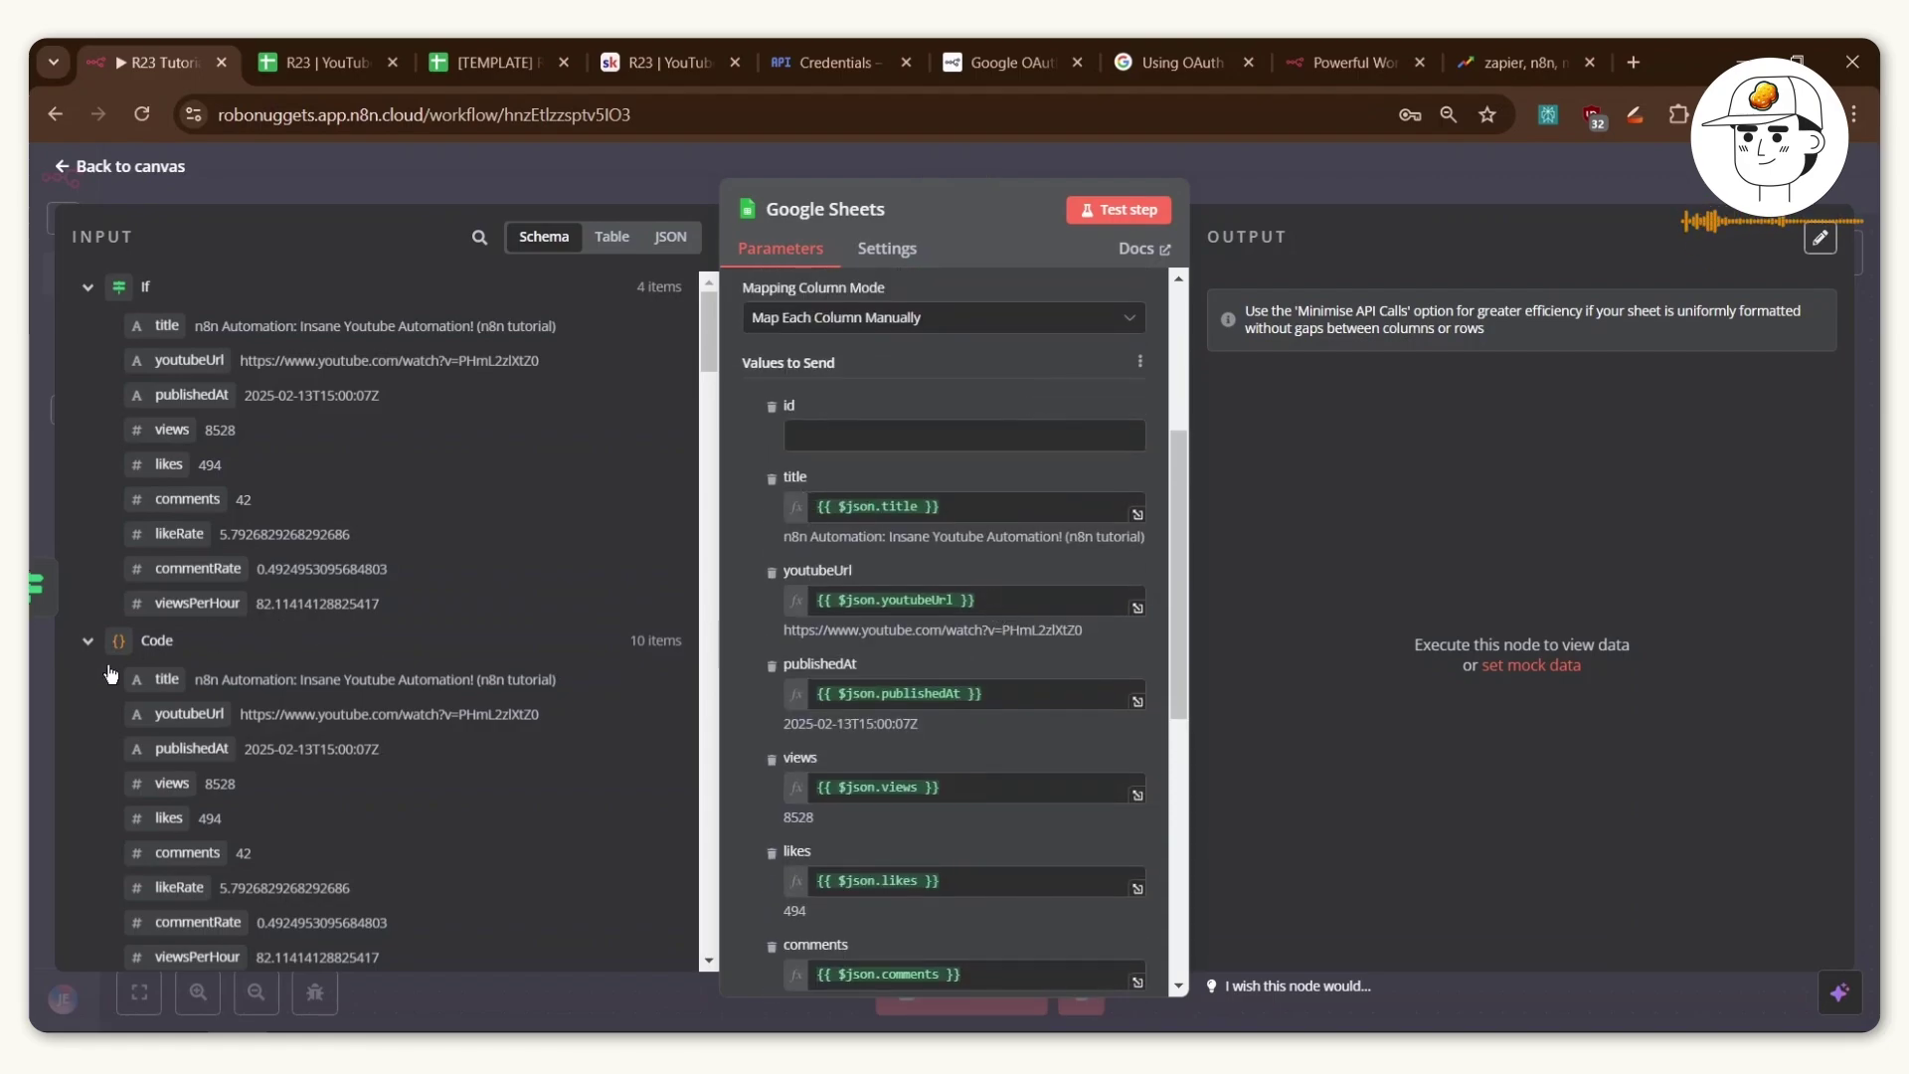
{"action": "left_click", "coordinate": [88, 288]}
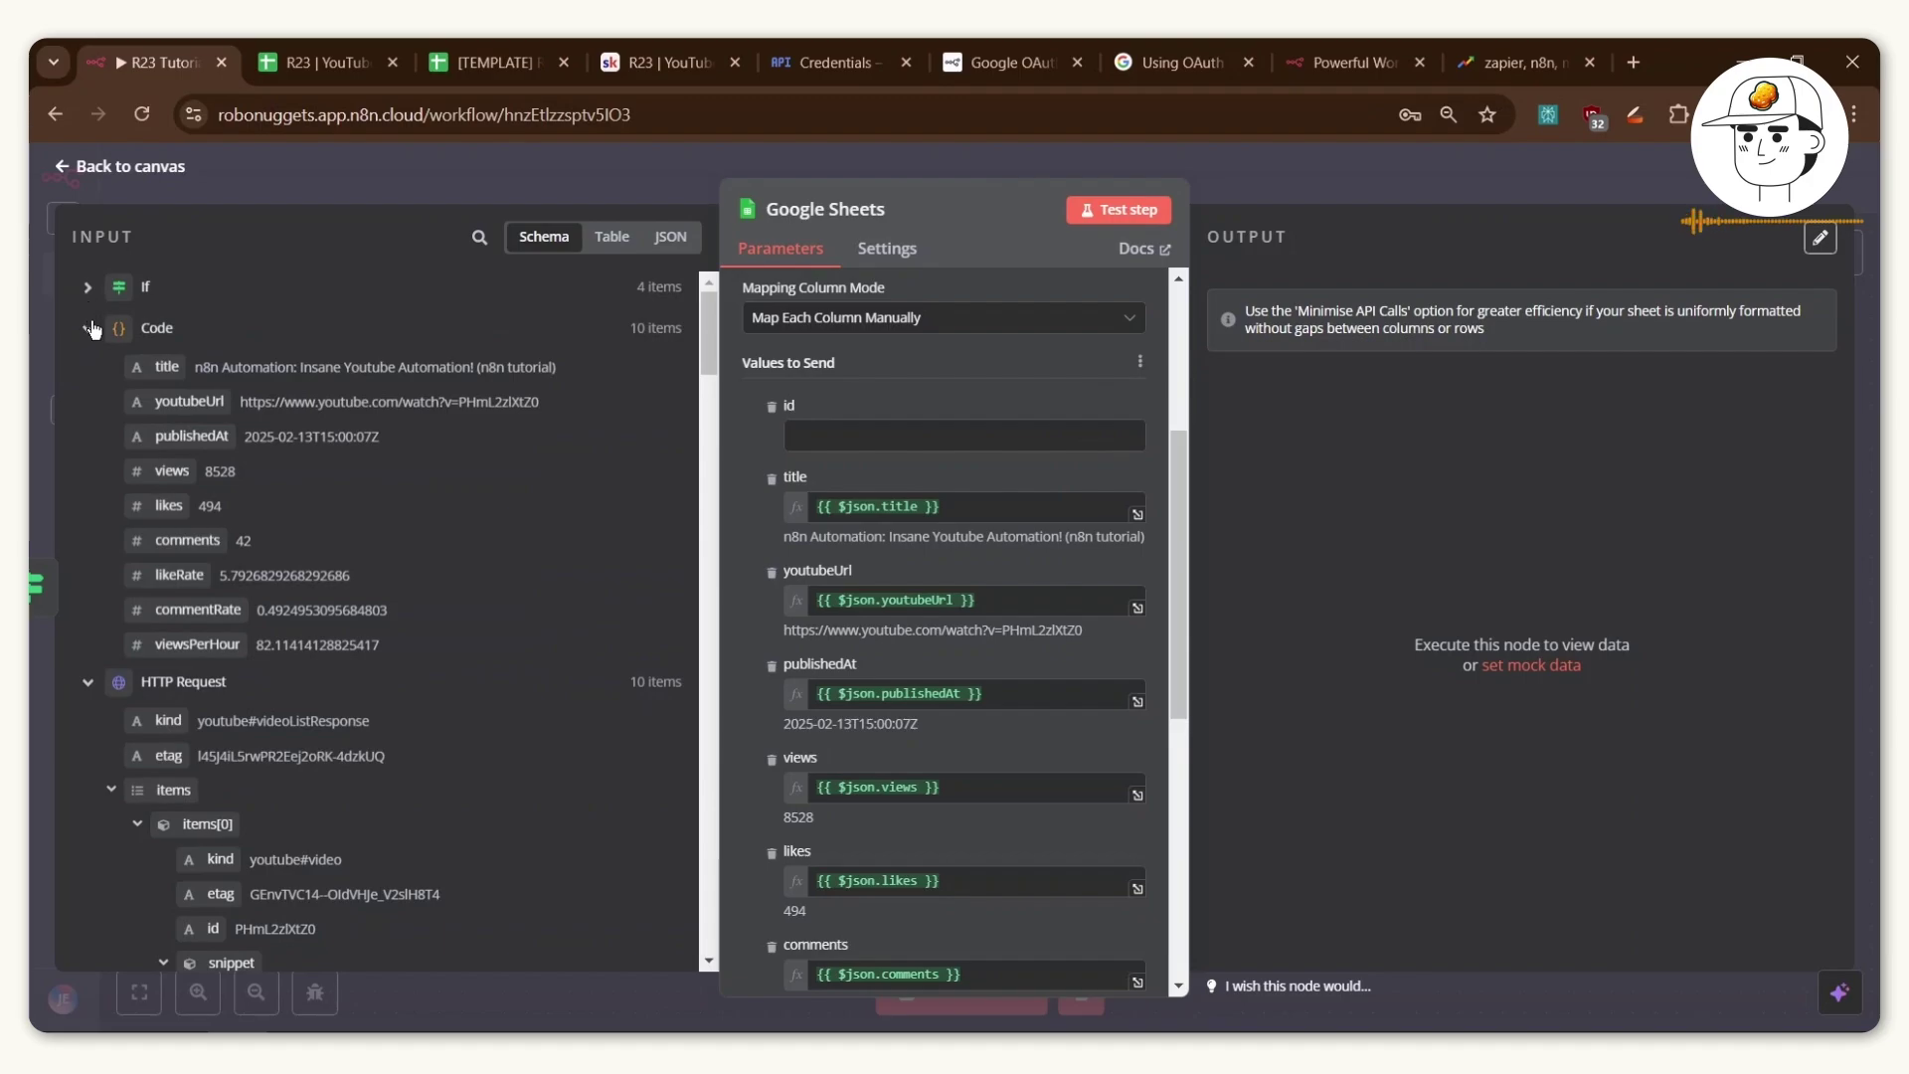
{"action": "left_click", "coordinate": [89, 328]}
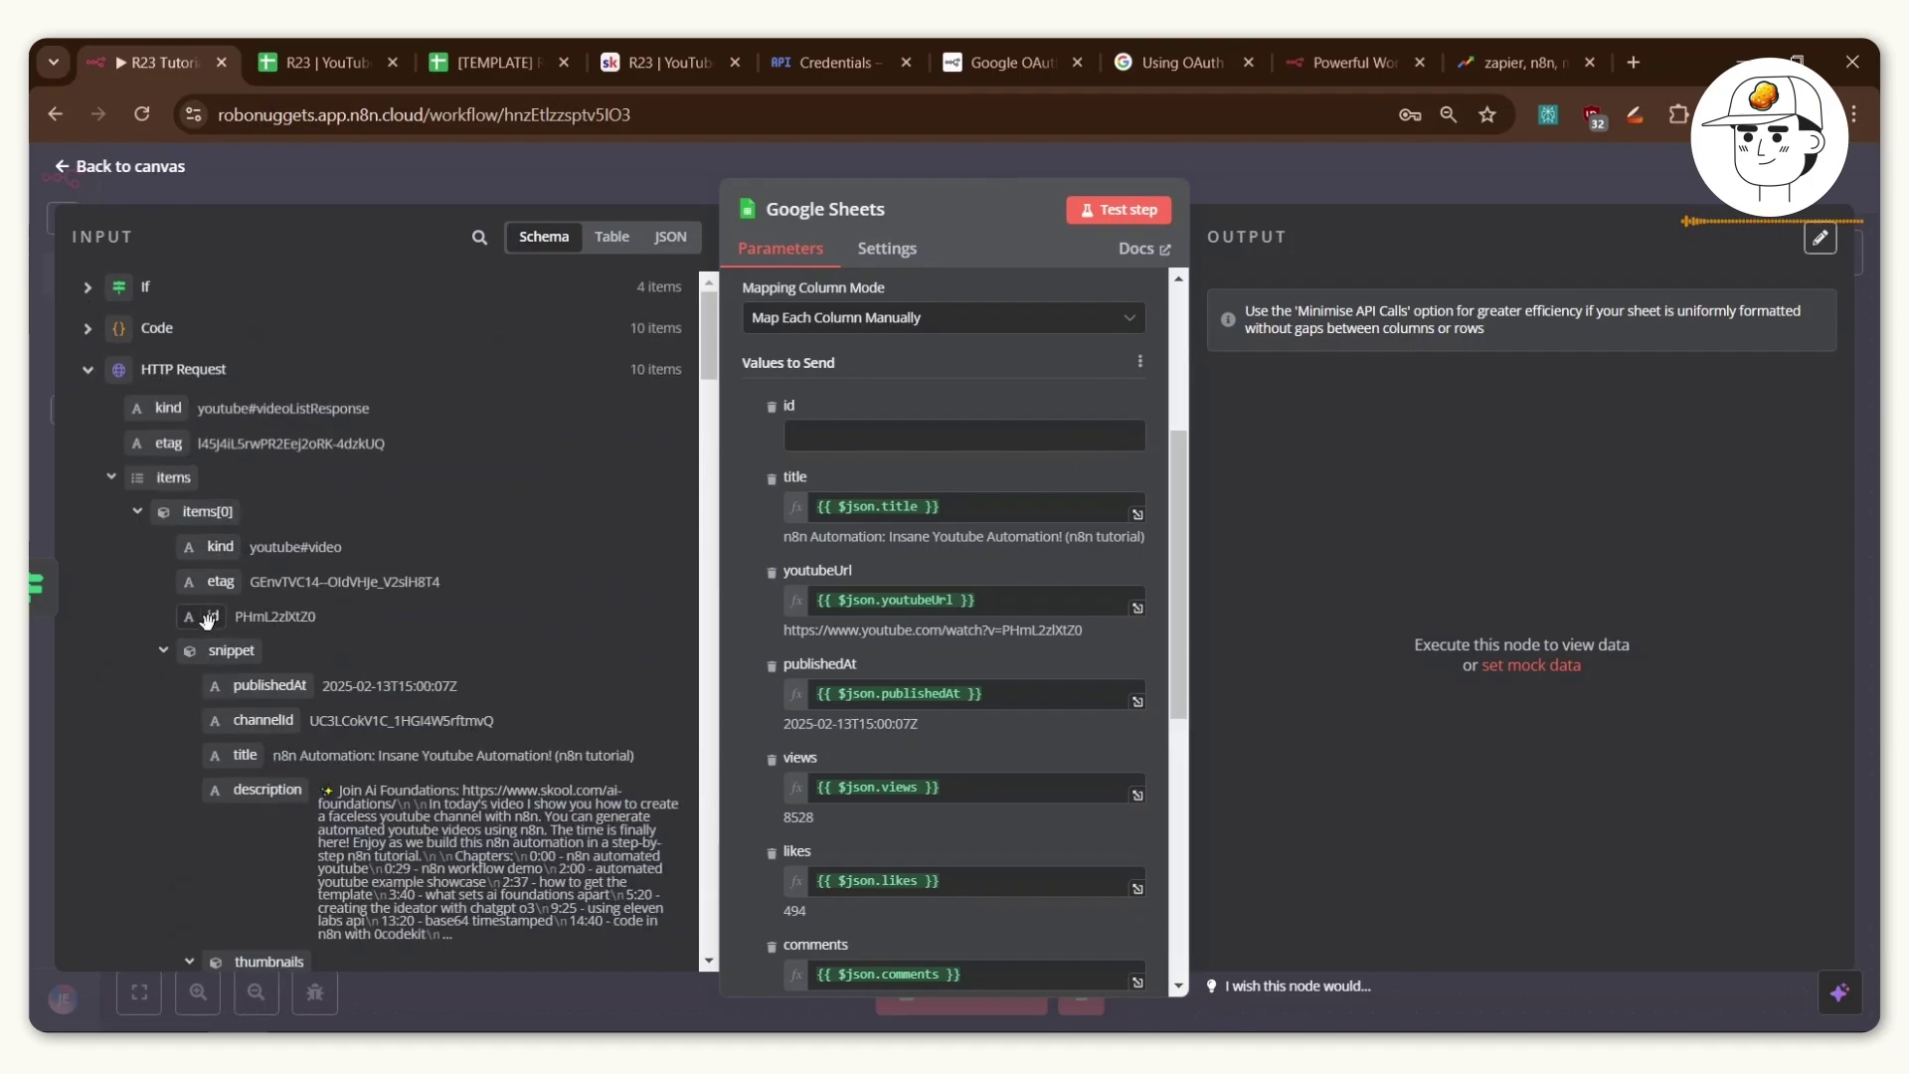
{"action": "left_click_drag", "start_coordinate": [207, 618], "coordinate": [855, 438]}
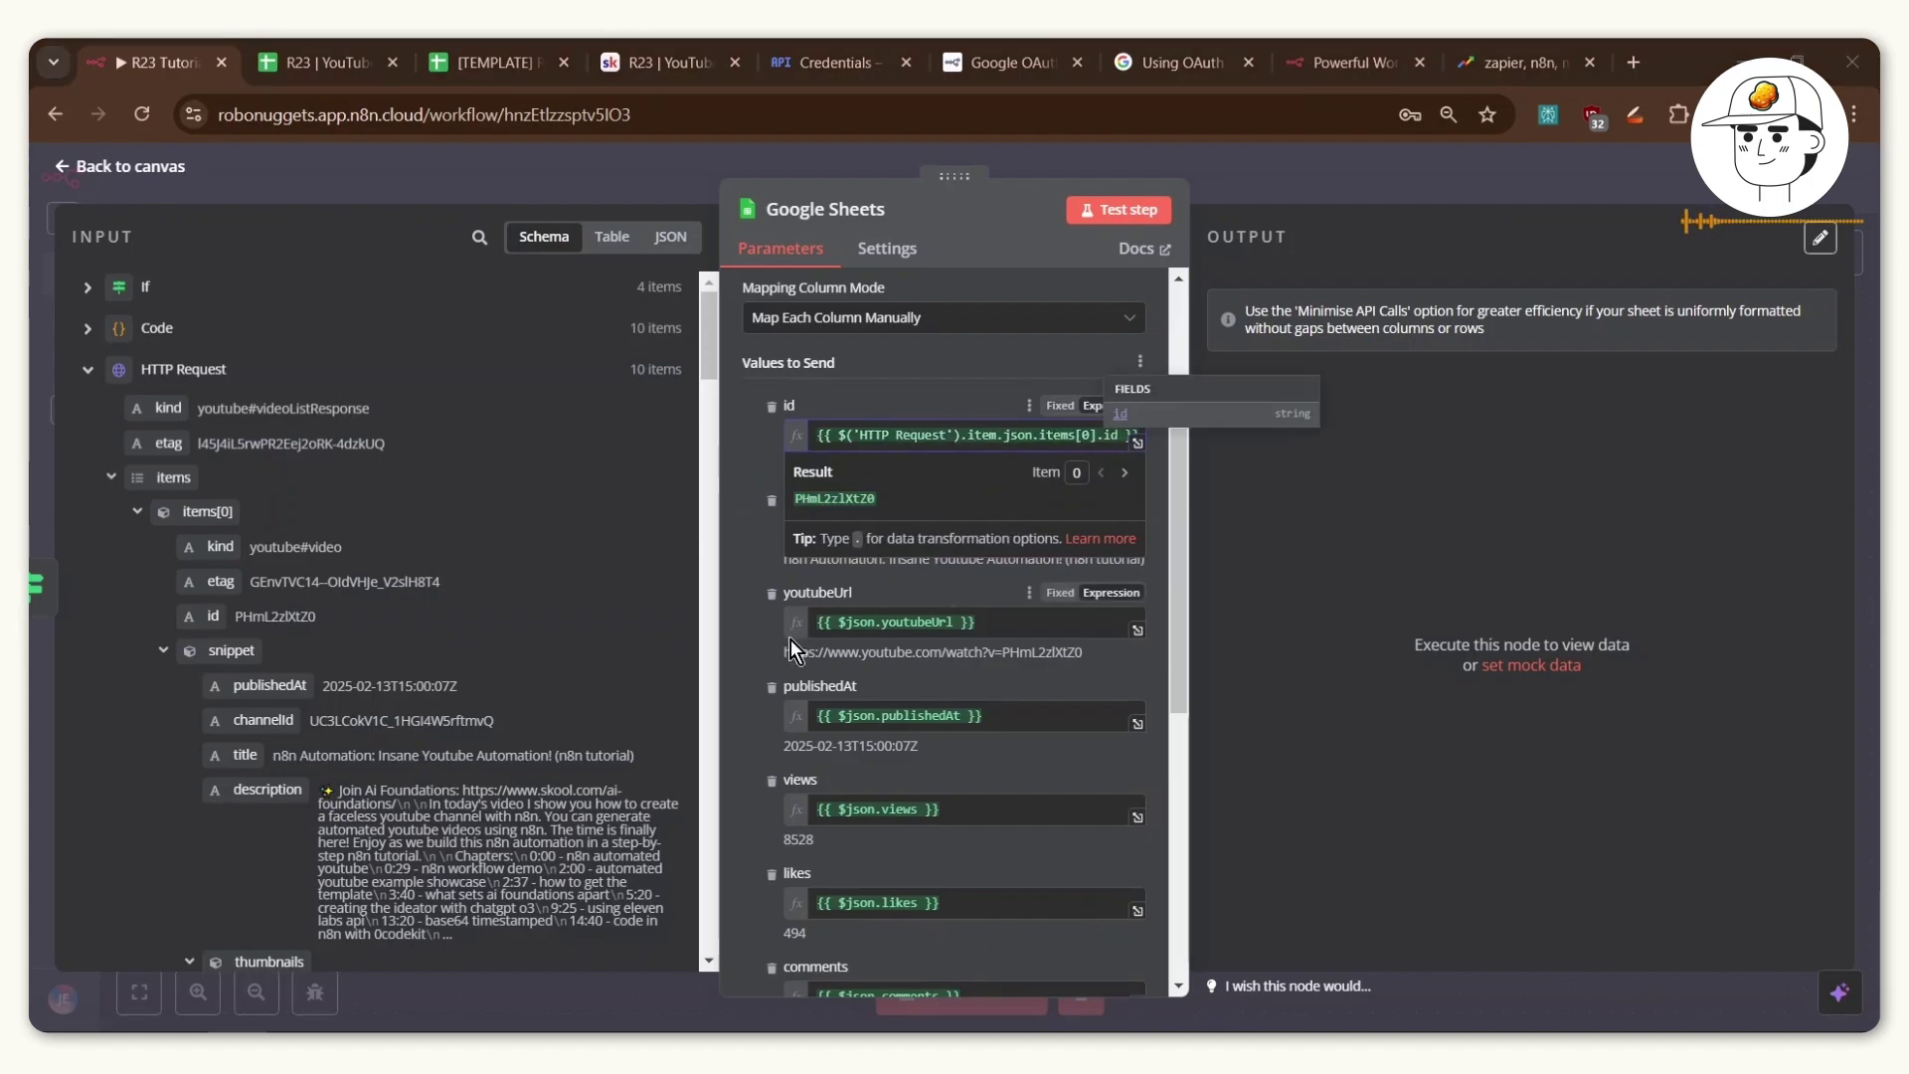
{"action": "scroll", "coordinate": [791, 696], "scroll_direction": "down", "scroll_amount": 7}
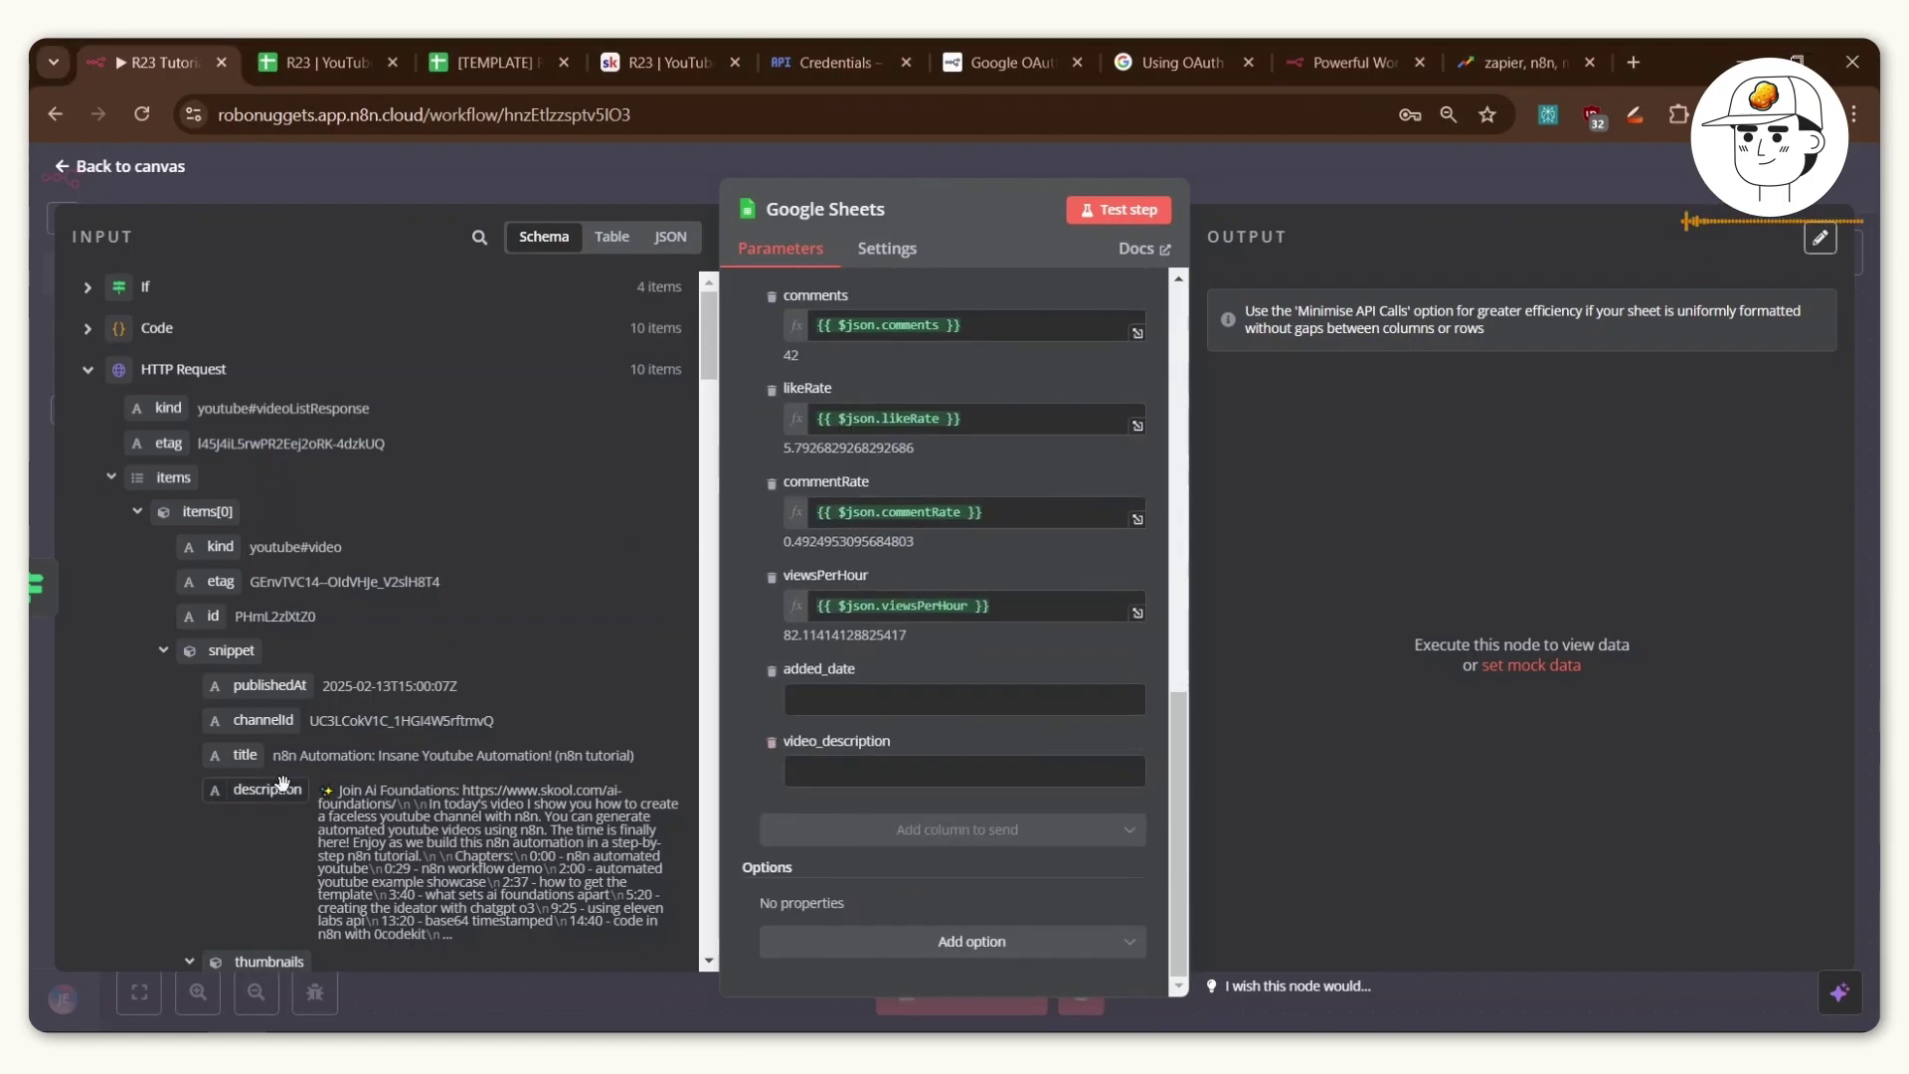
{"action": "left_click_drag", "start_coordinate": [273, 793], "coordinate": [917, 763]}
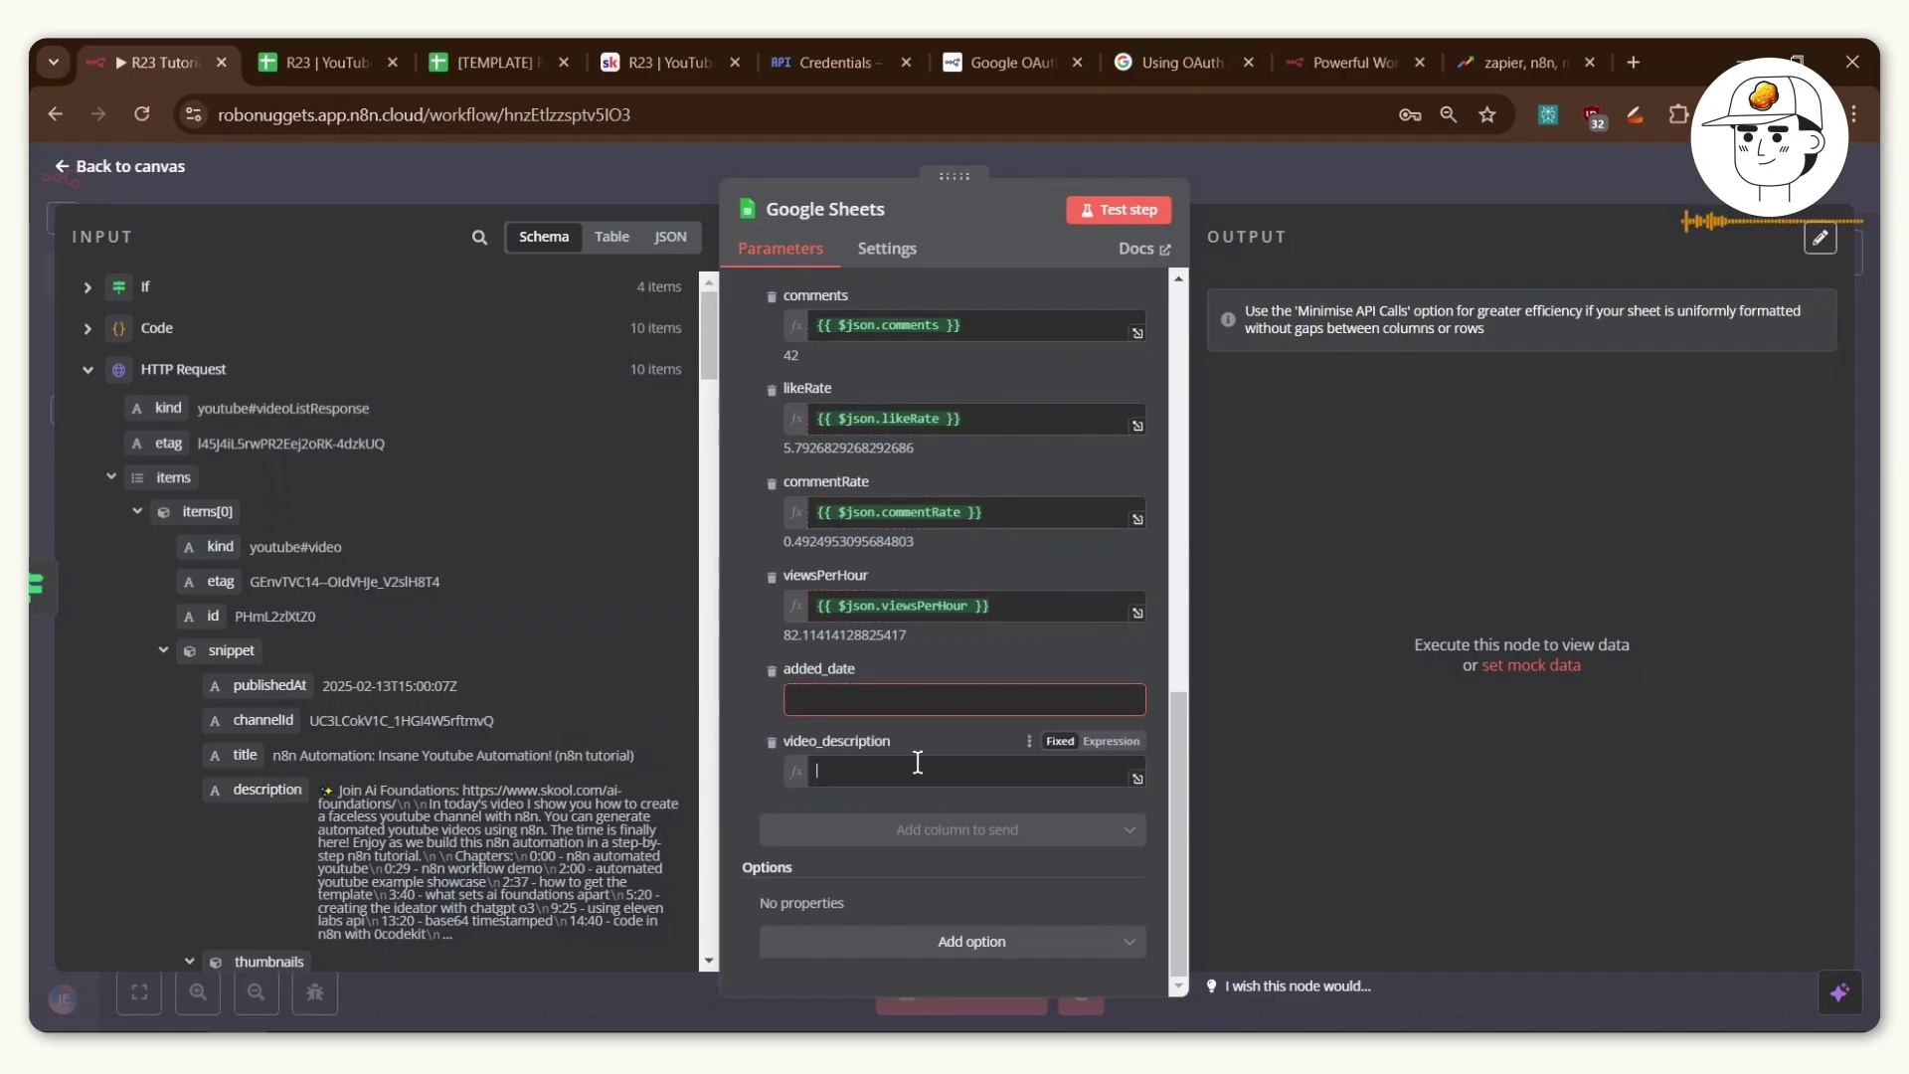
Set the added_date column to the today's-date expression {{ new Date().toISOString().split('T')[0] }}, copied from the Skool lesson.
{"action": "left_click", "coordinate": [754, 712]}
{"action": "scroll", "coordinate": [754, 712], "scroll_direction": "down", "scroll_amount": 1}
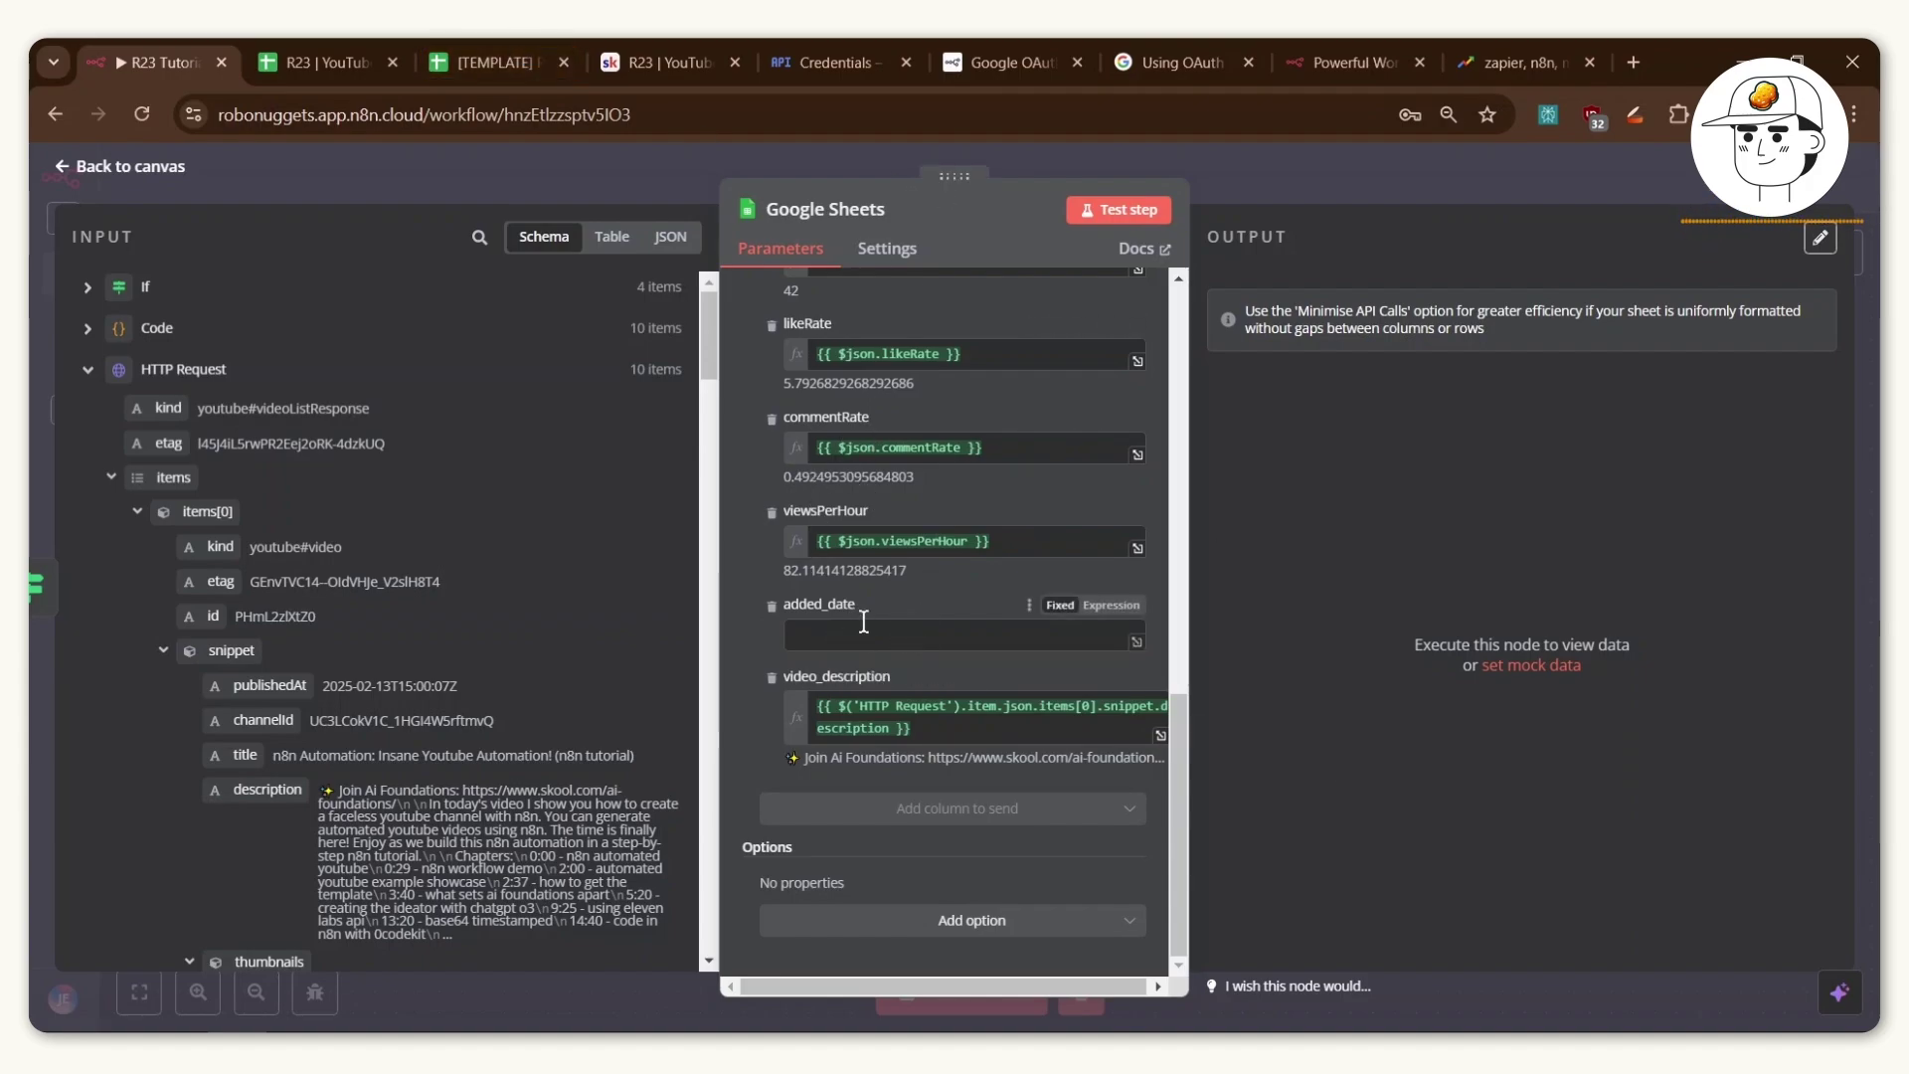
{"action": "left_click", "coordinate": [1112, 605]}
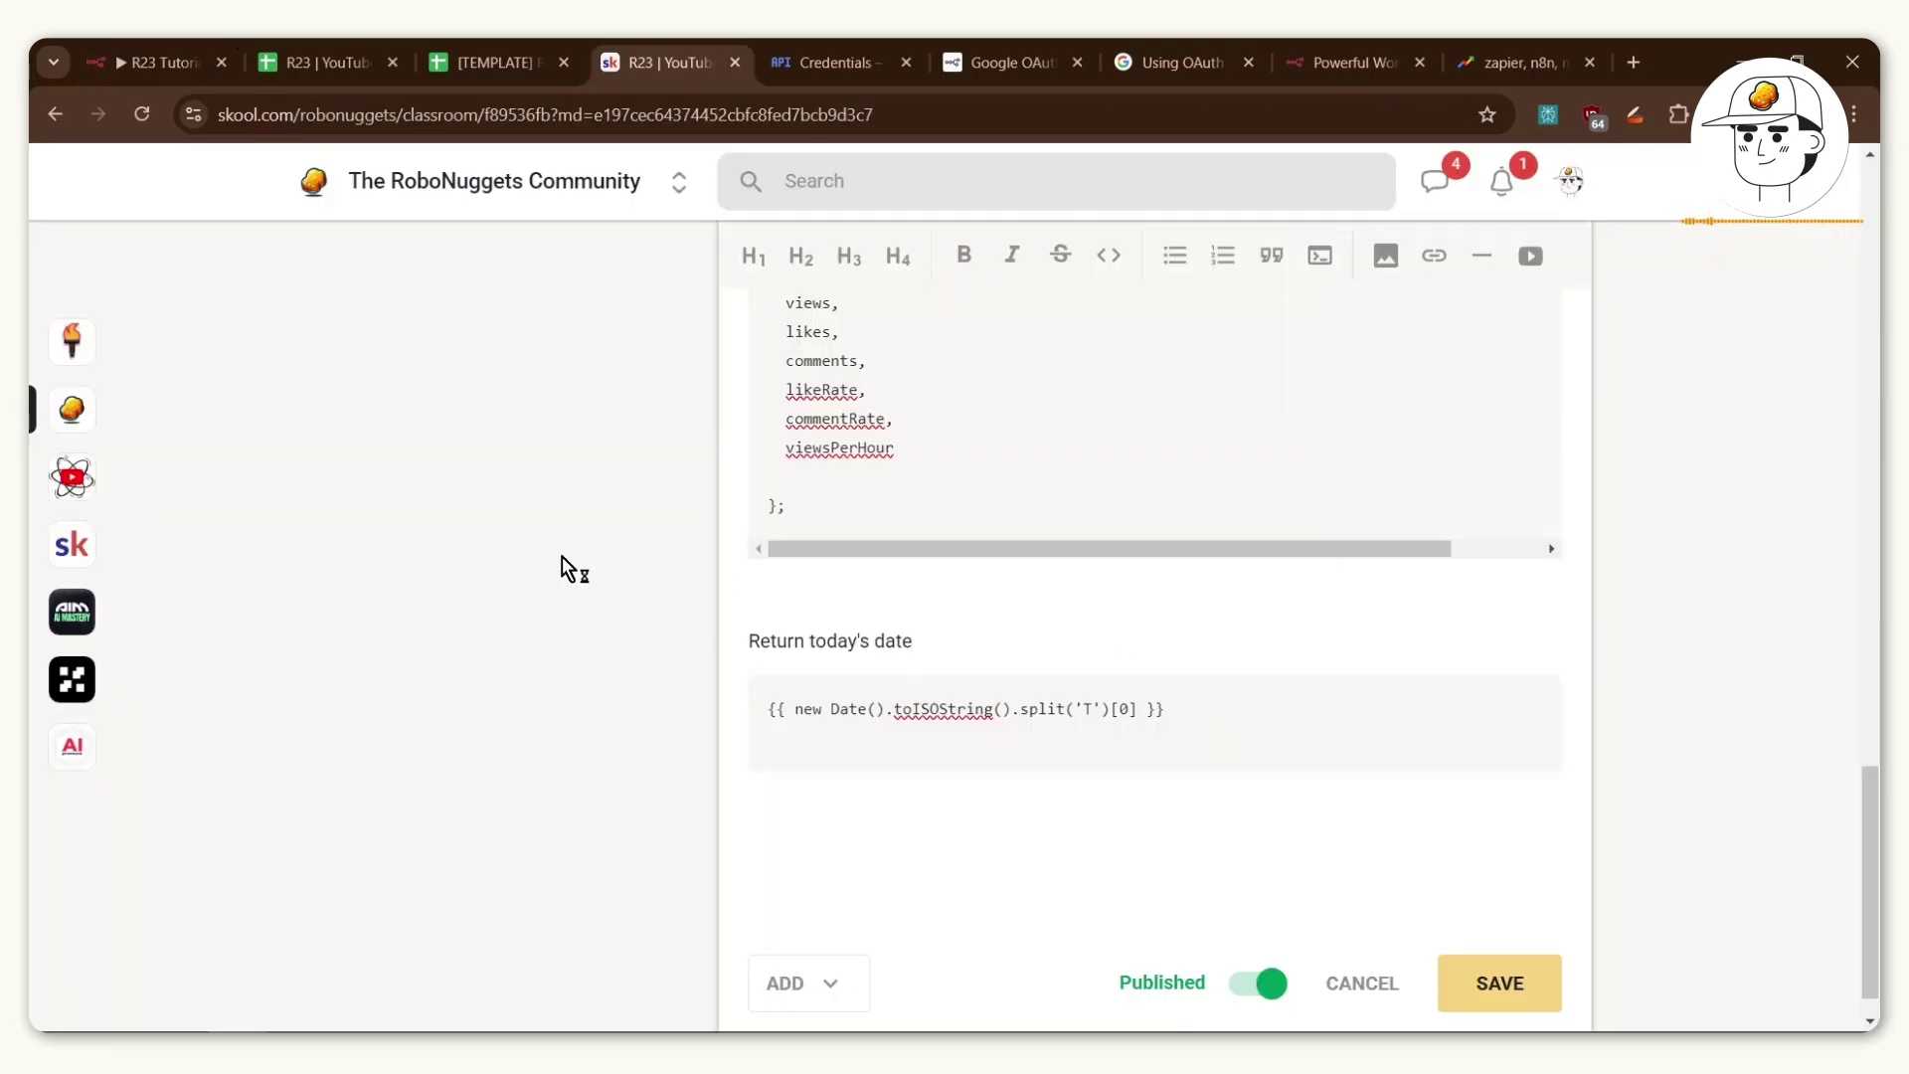
{"action": "left_click_drag", "start_coordinate": [1214, 712], "coordinate": [776, 693]}
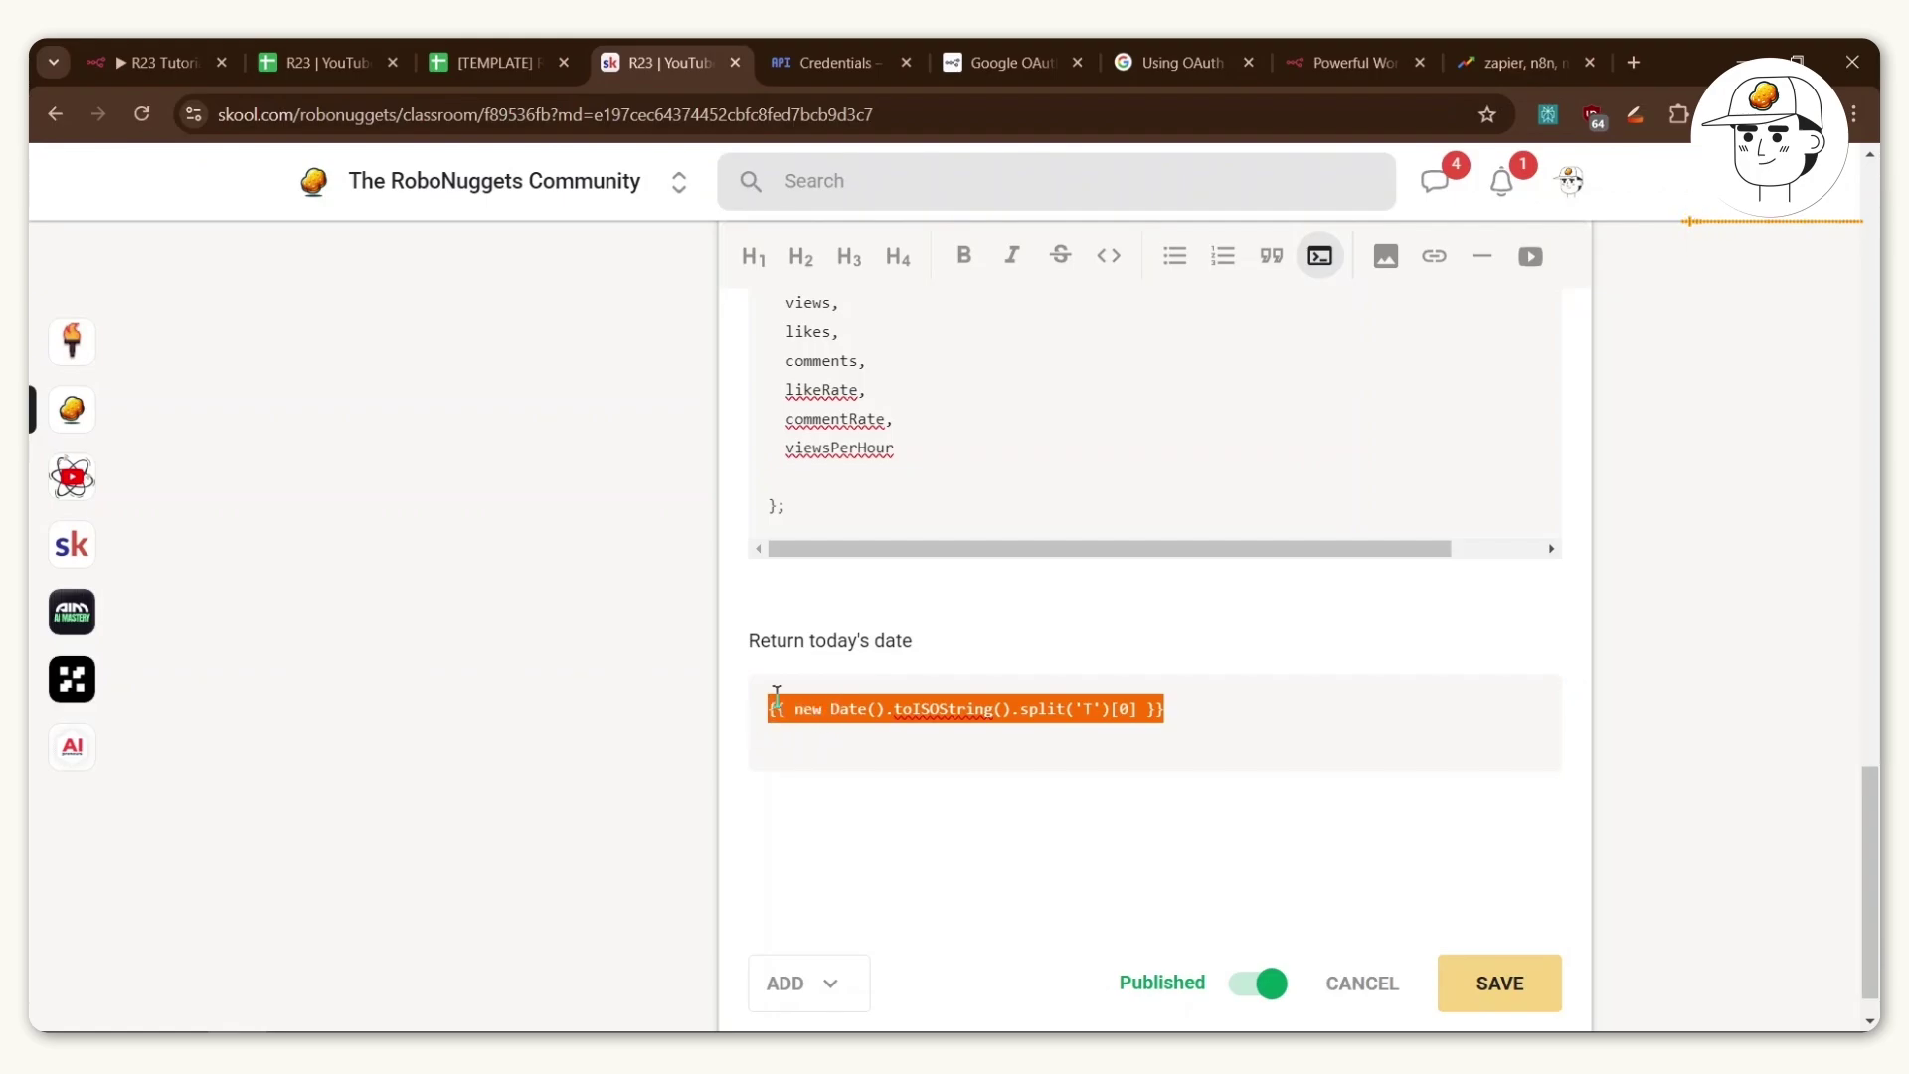
{"action": "left_click", "coordinate": [155, 40]}
{"action": "left_click", "coordinate": [908, 604]}
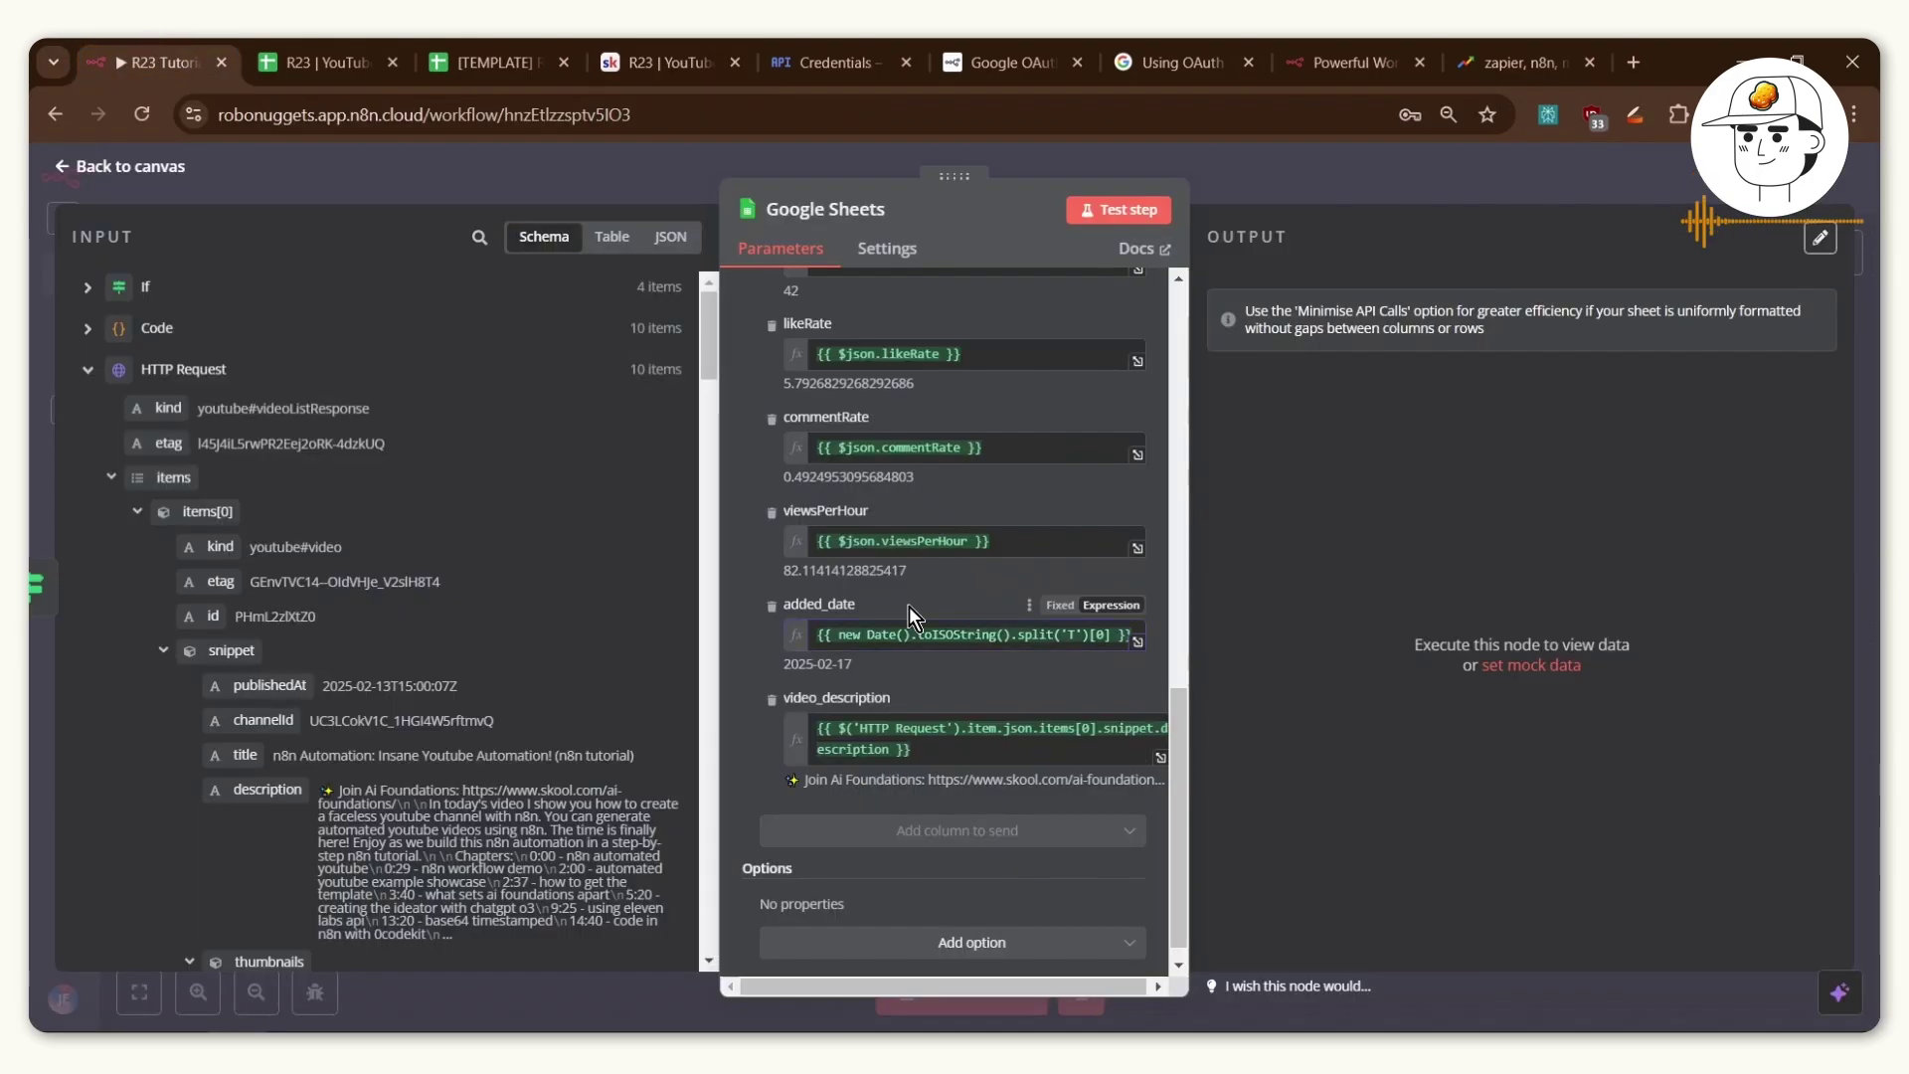
{"action": "left_click_drag", "start_coordinate": [853, 664], "coordinate": [786, 667]}
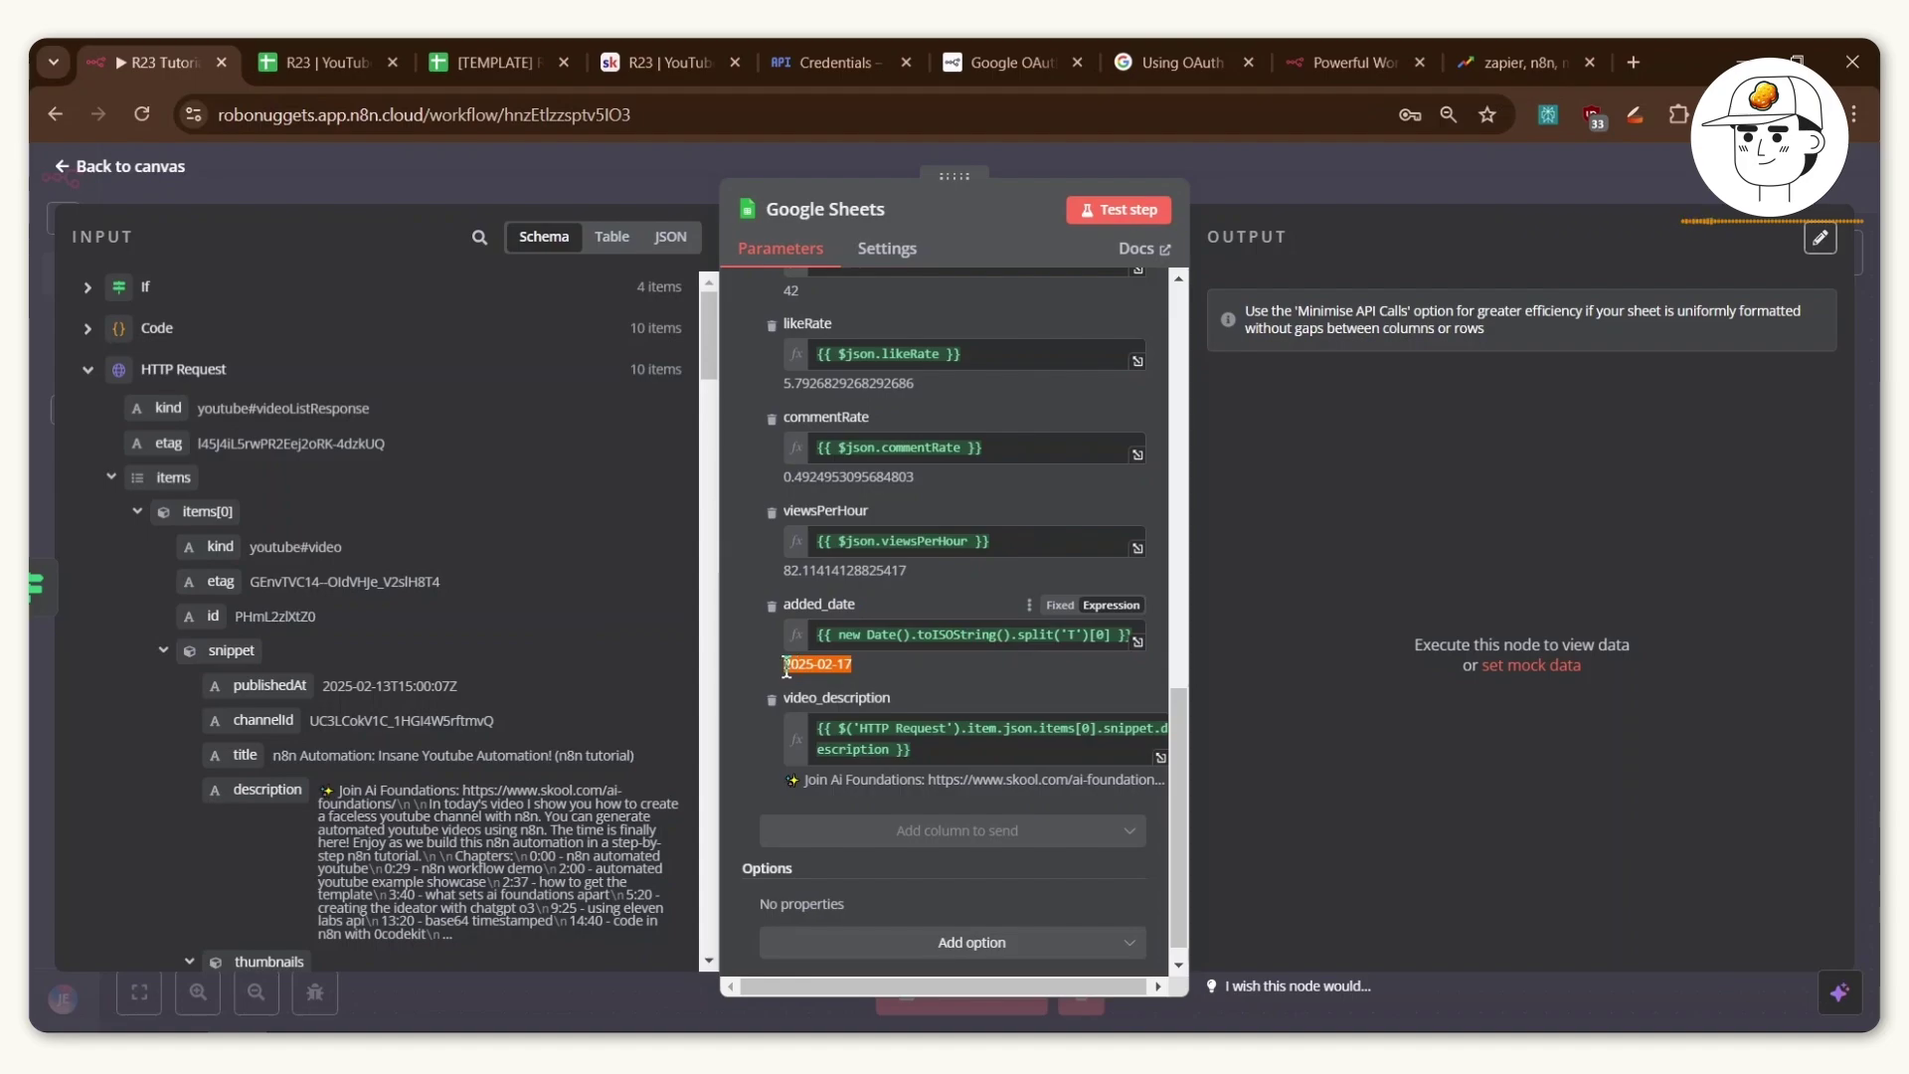
Test the Google Sheets append node and check the added rows in Sheet1 of the R23 | YouTube Curator AI Agent spreadsheet.
{"action": "left_click", "coordinate": [1129, 209]}
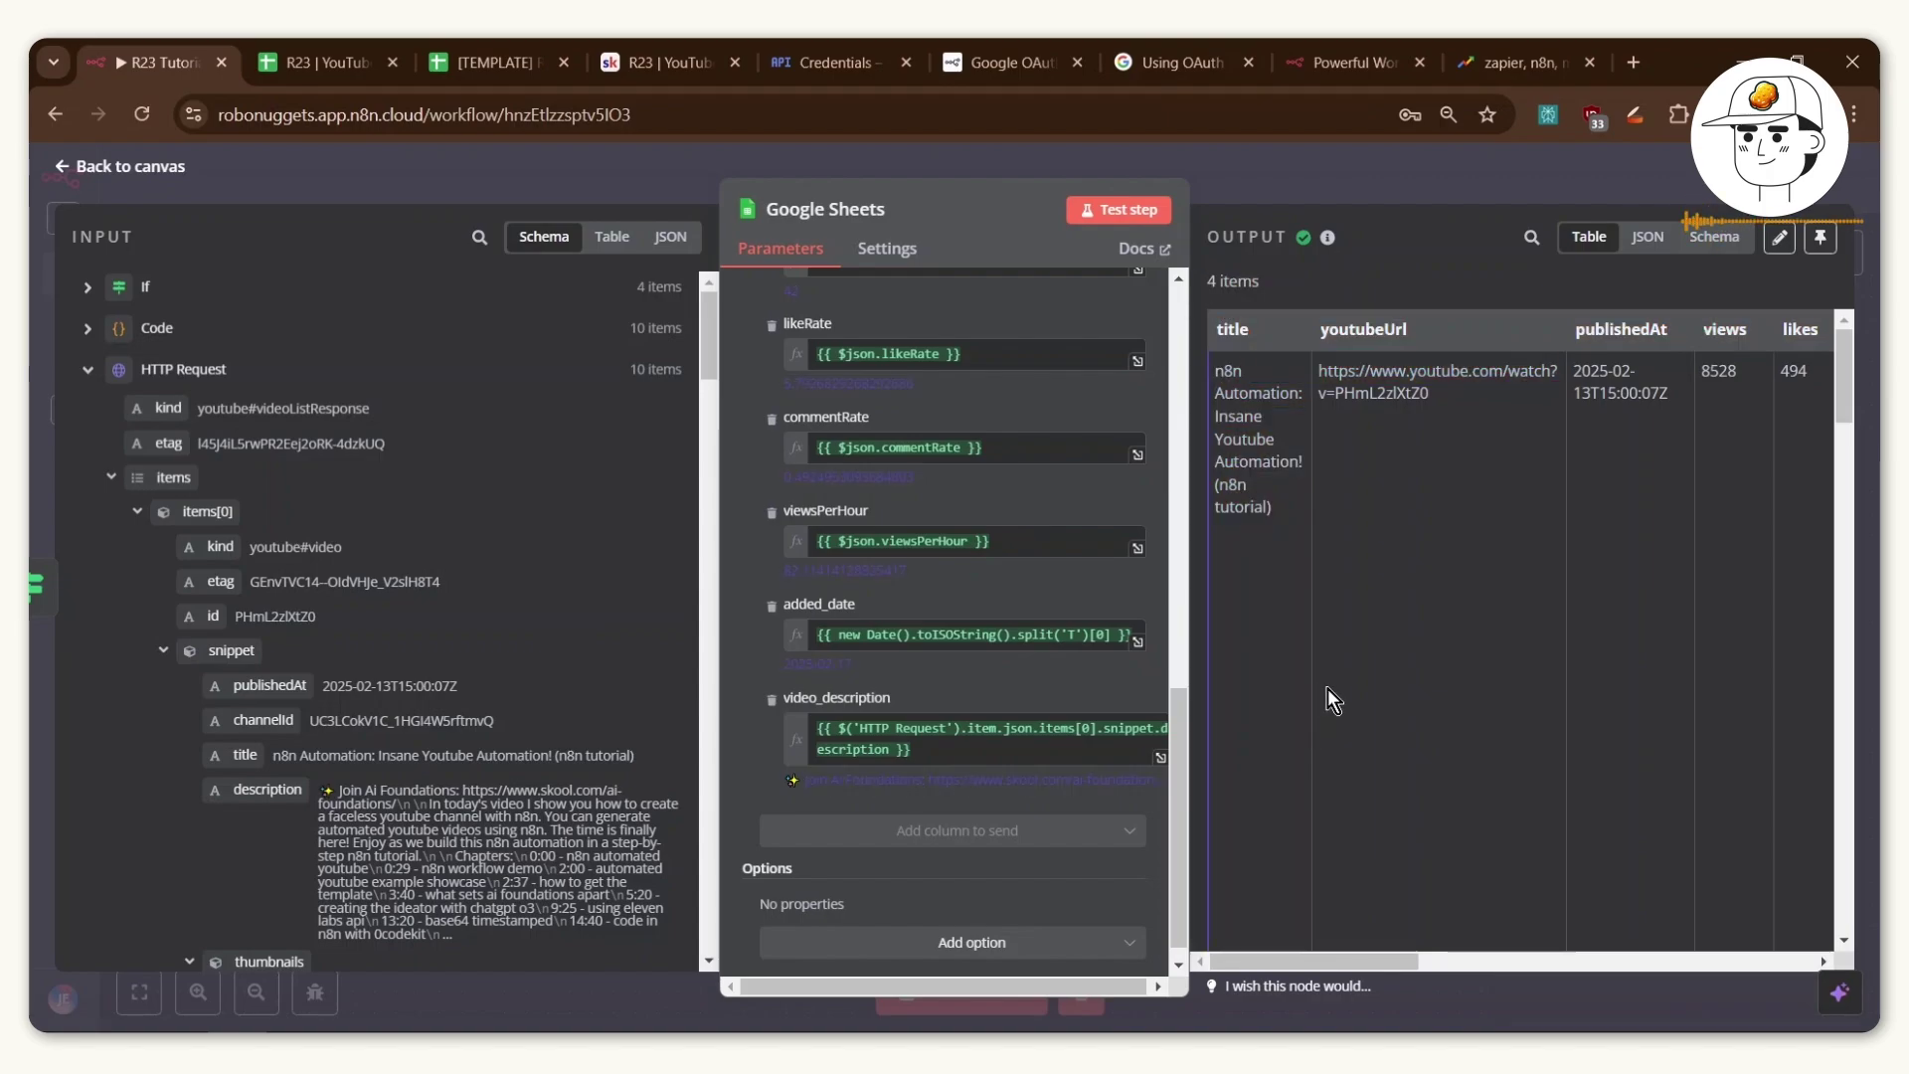
{"action": "left_click", "coordinate": [313, 40]}
{"action": "left_click_drag", "start_coordinate": [52, 372], "coordinate": [53, 470]}
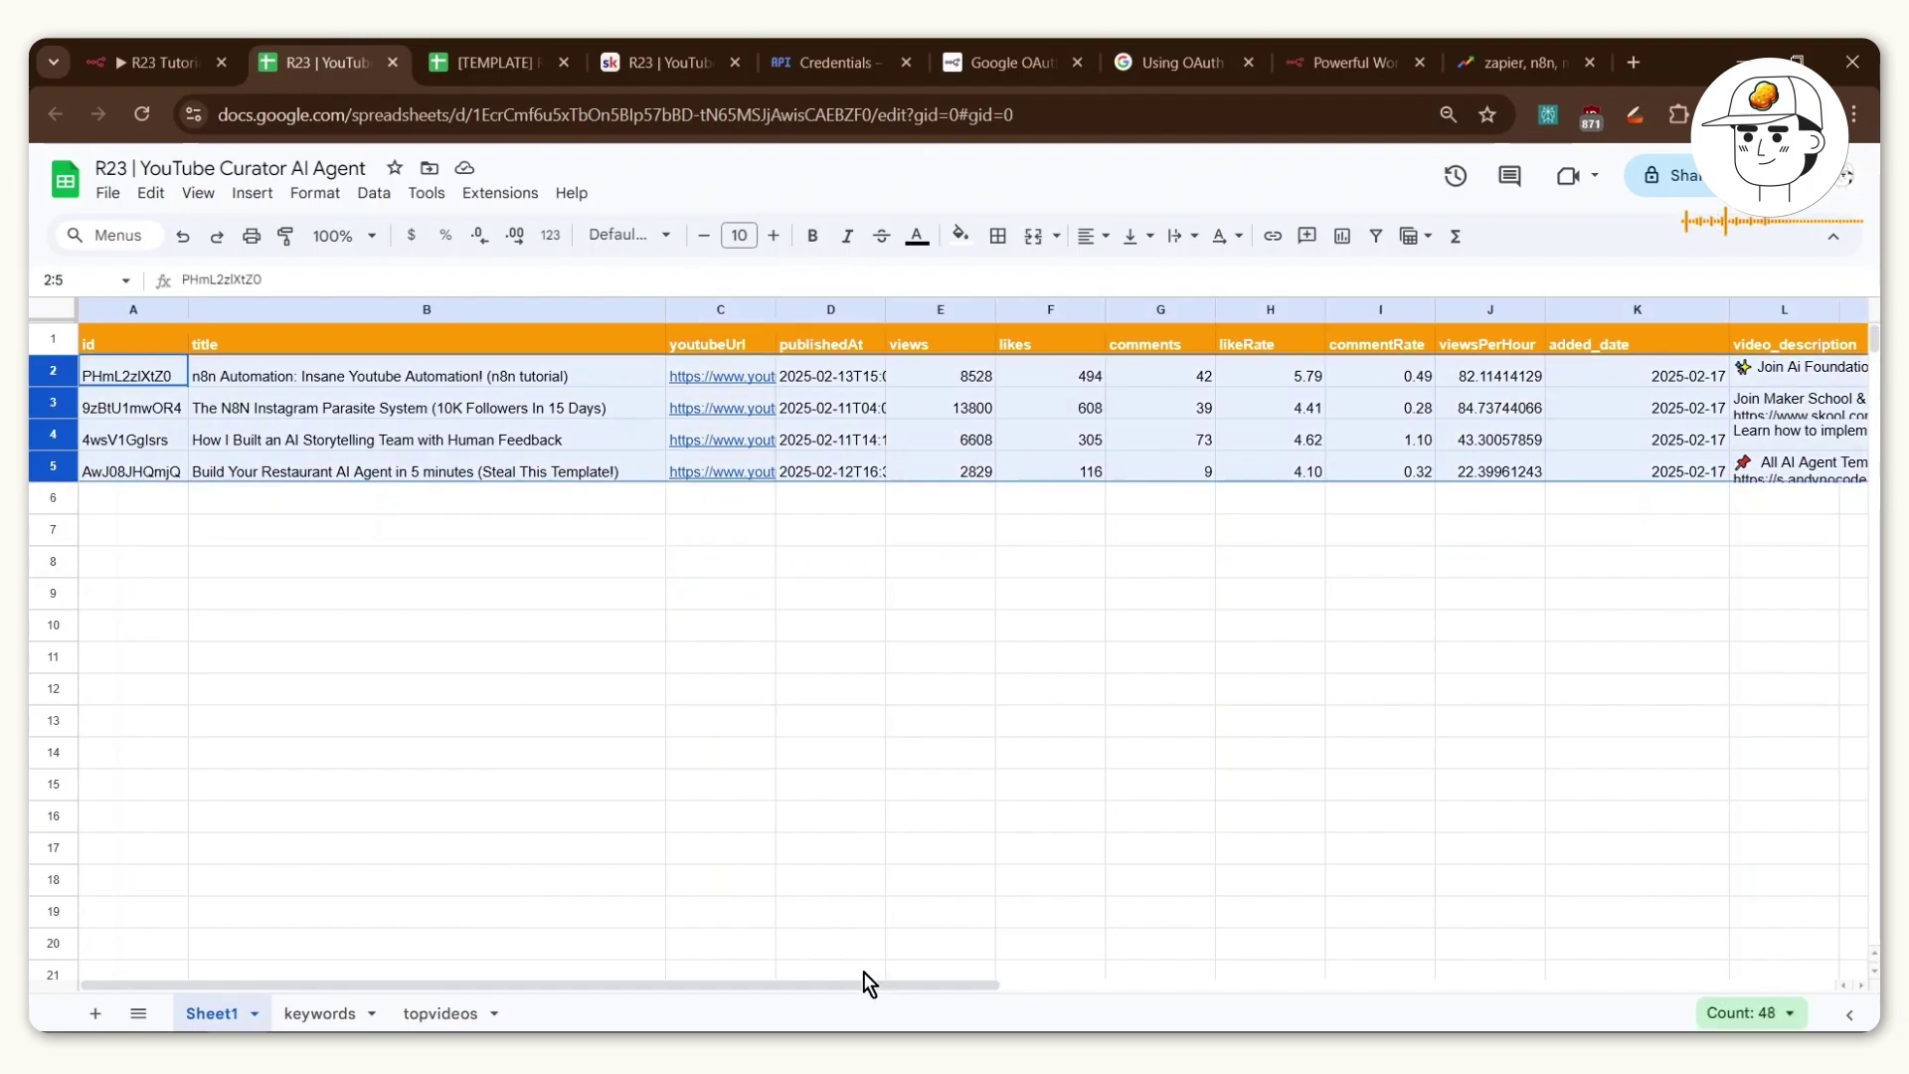
{"action": "left_click_drag", "start_coordinate": [873, 987], "coordinate": [808, 1022]}
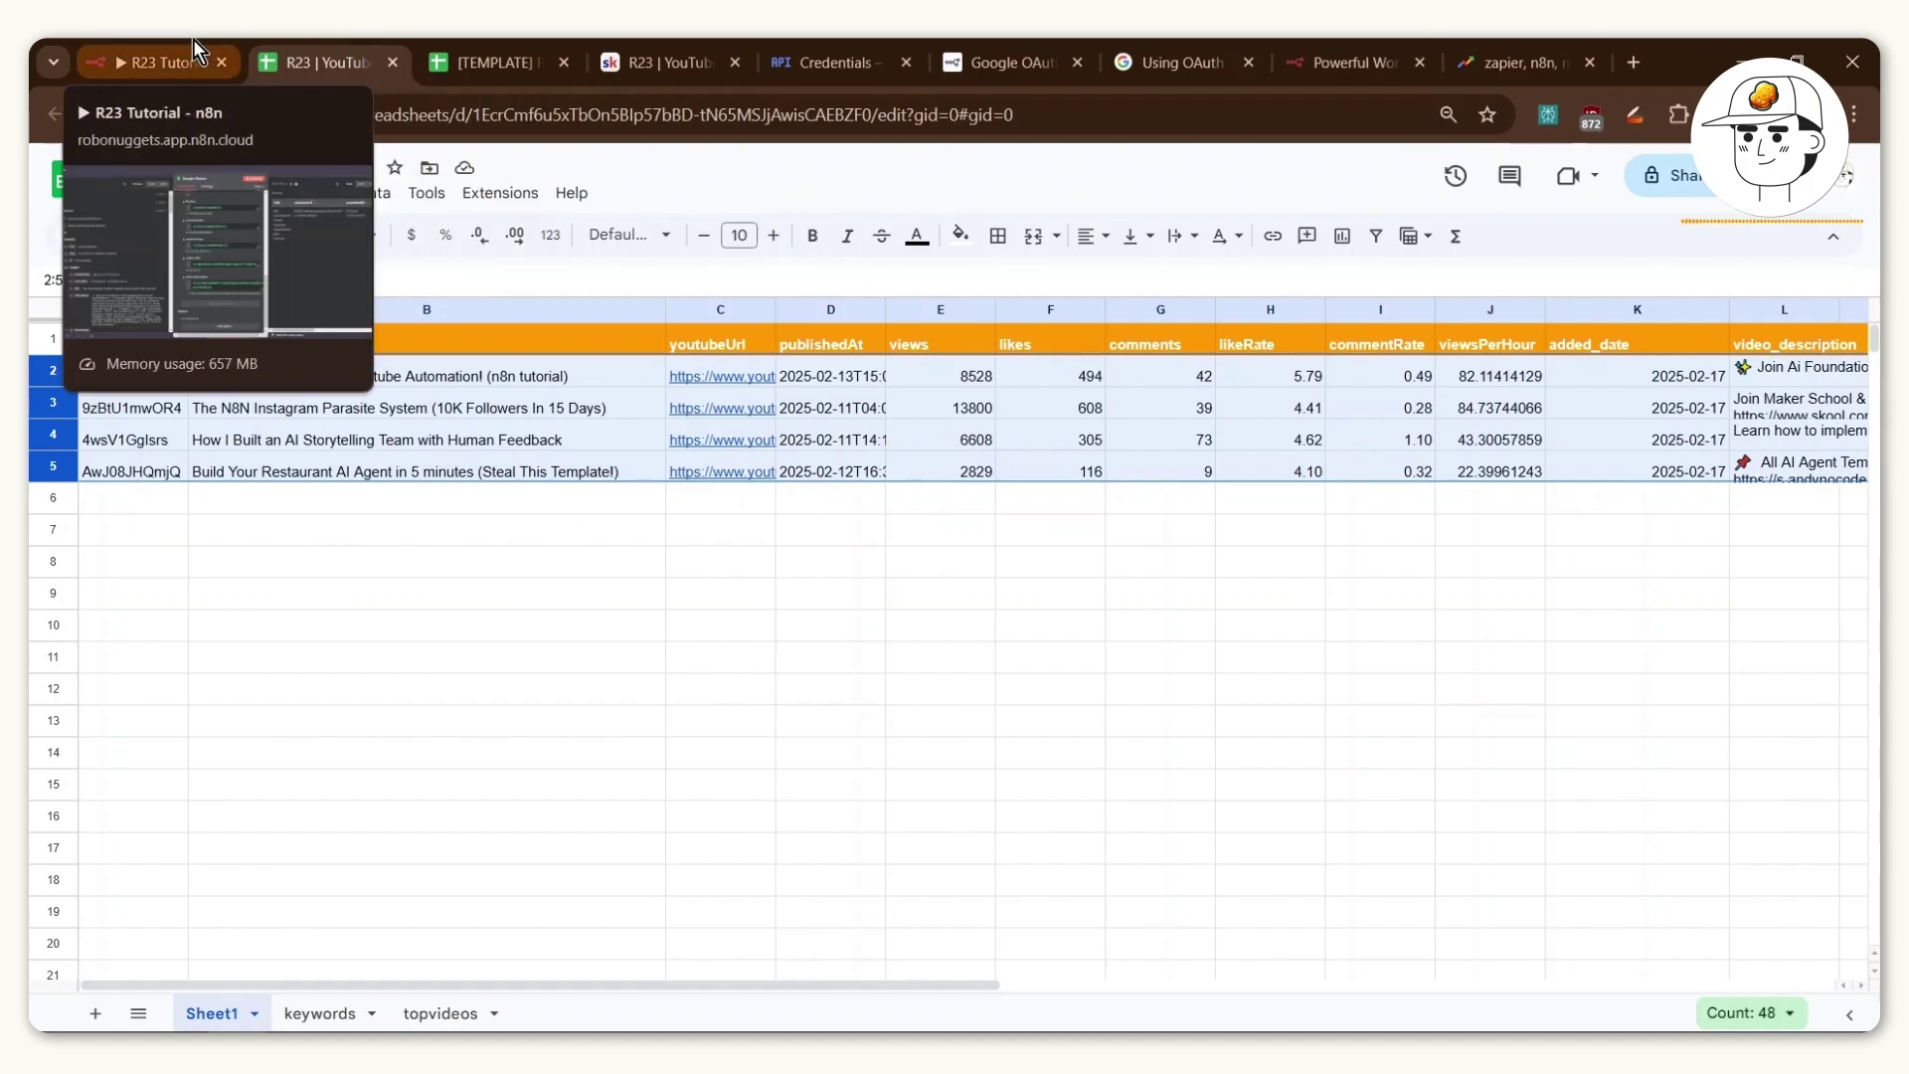
{"action": "left_click", "coordinate": [830, 560]}
{"action": "left_click_drag", "start_coordinate": [481, 386], "coordinate": [469, 477]}
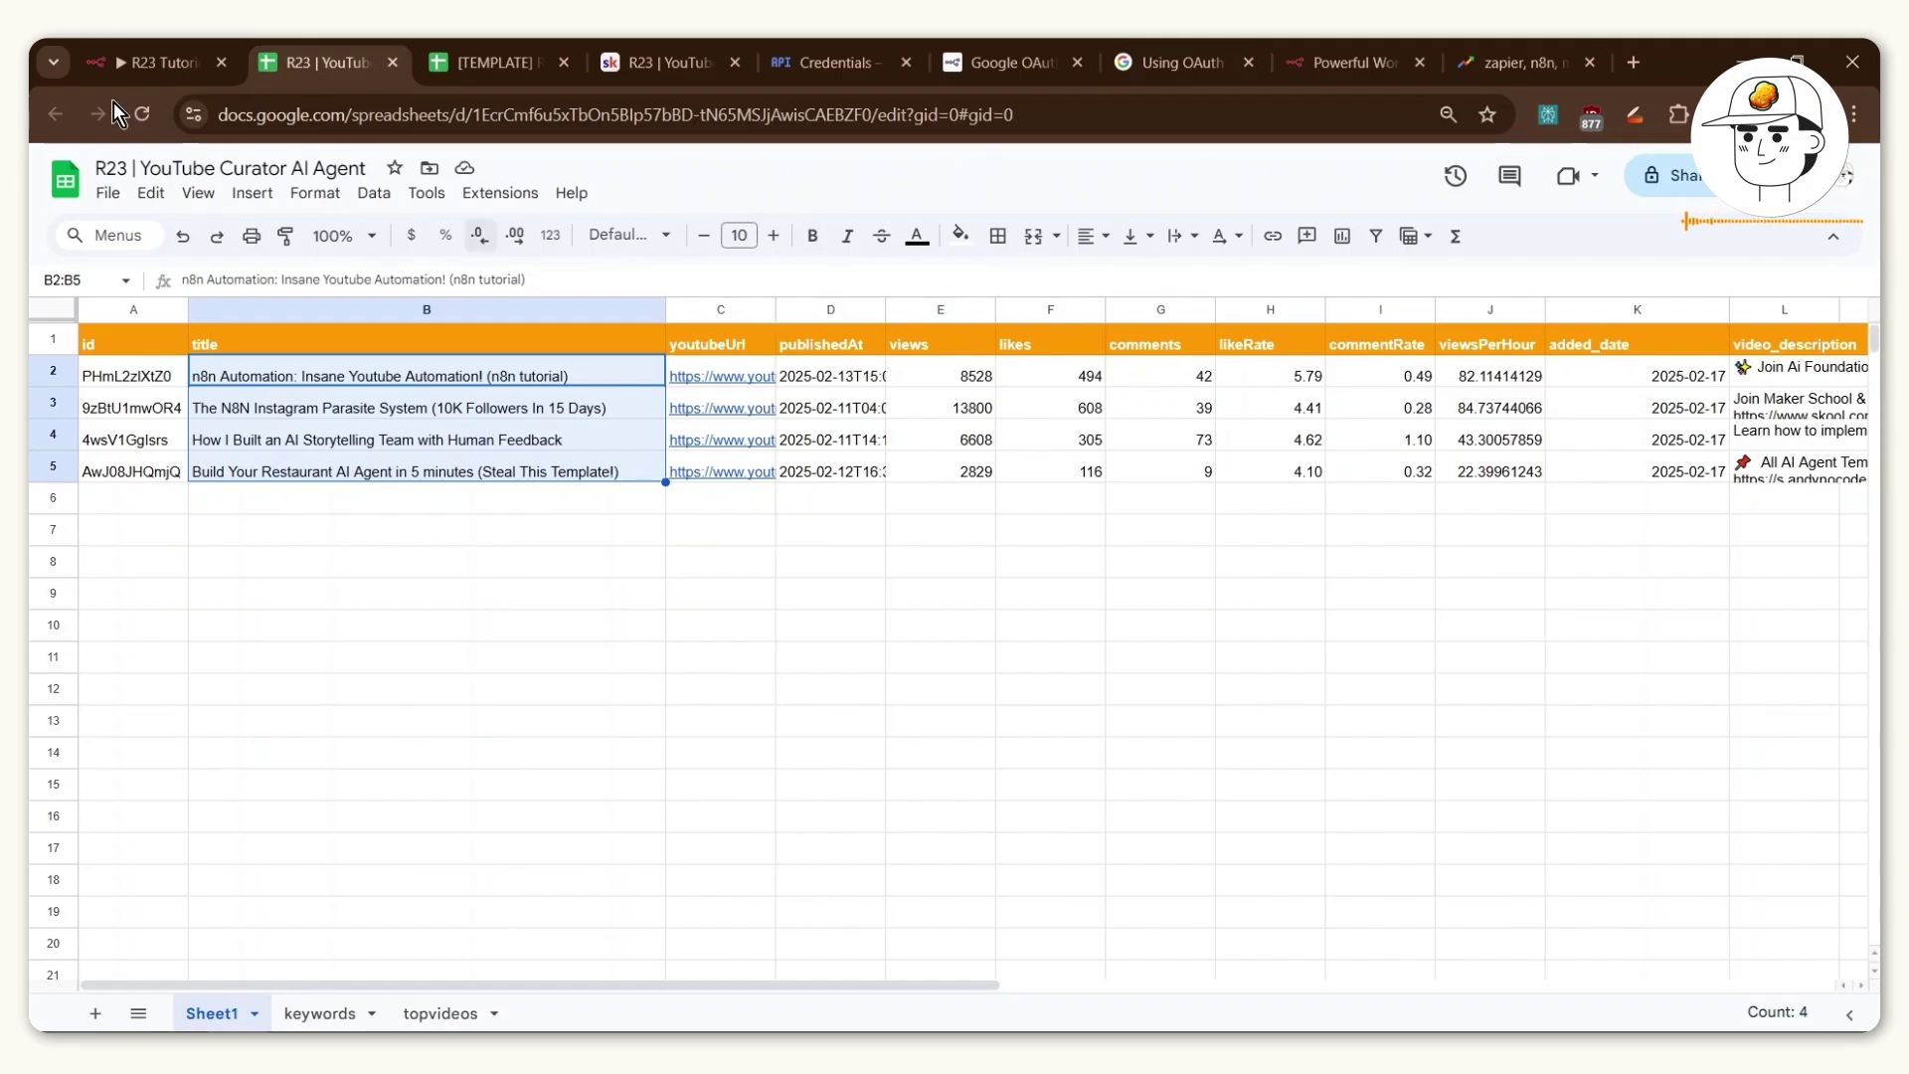
Review the remaining nodes of the finished R23 | YouTube Curator AI Agent workflow and its example message in Slack's #youtube-ideas channel.
{"action": "left_click", "coordinate": [169, 57]}
{"action": "scroll", "coordinate": [1293, 467], "scroll_direction": "right", "scroll_amount": 3}
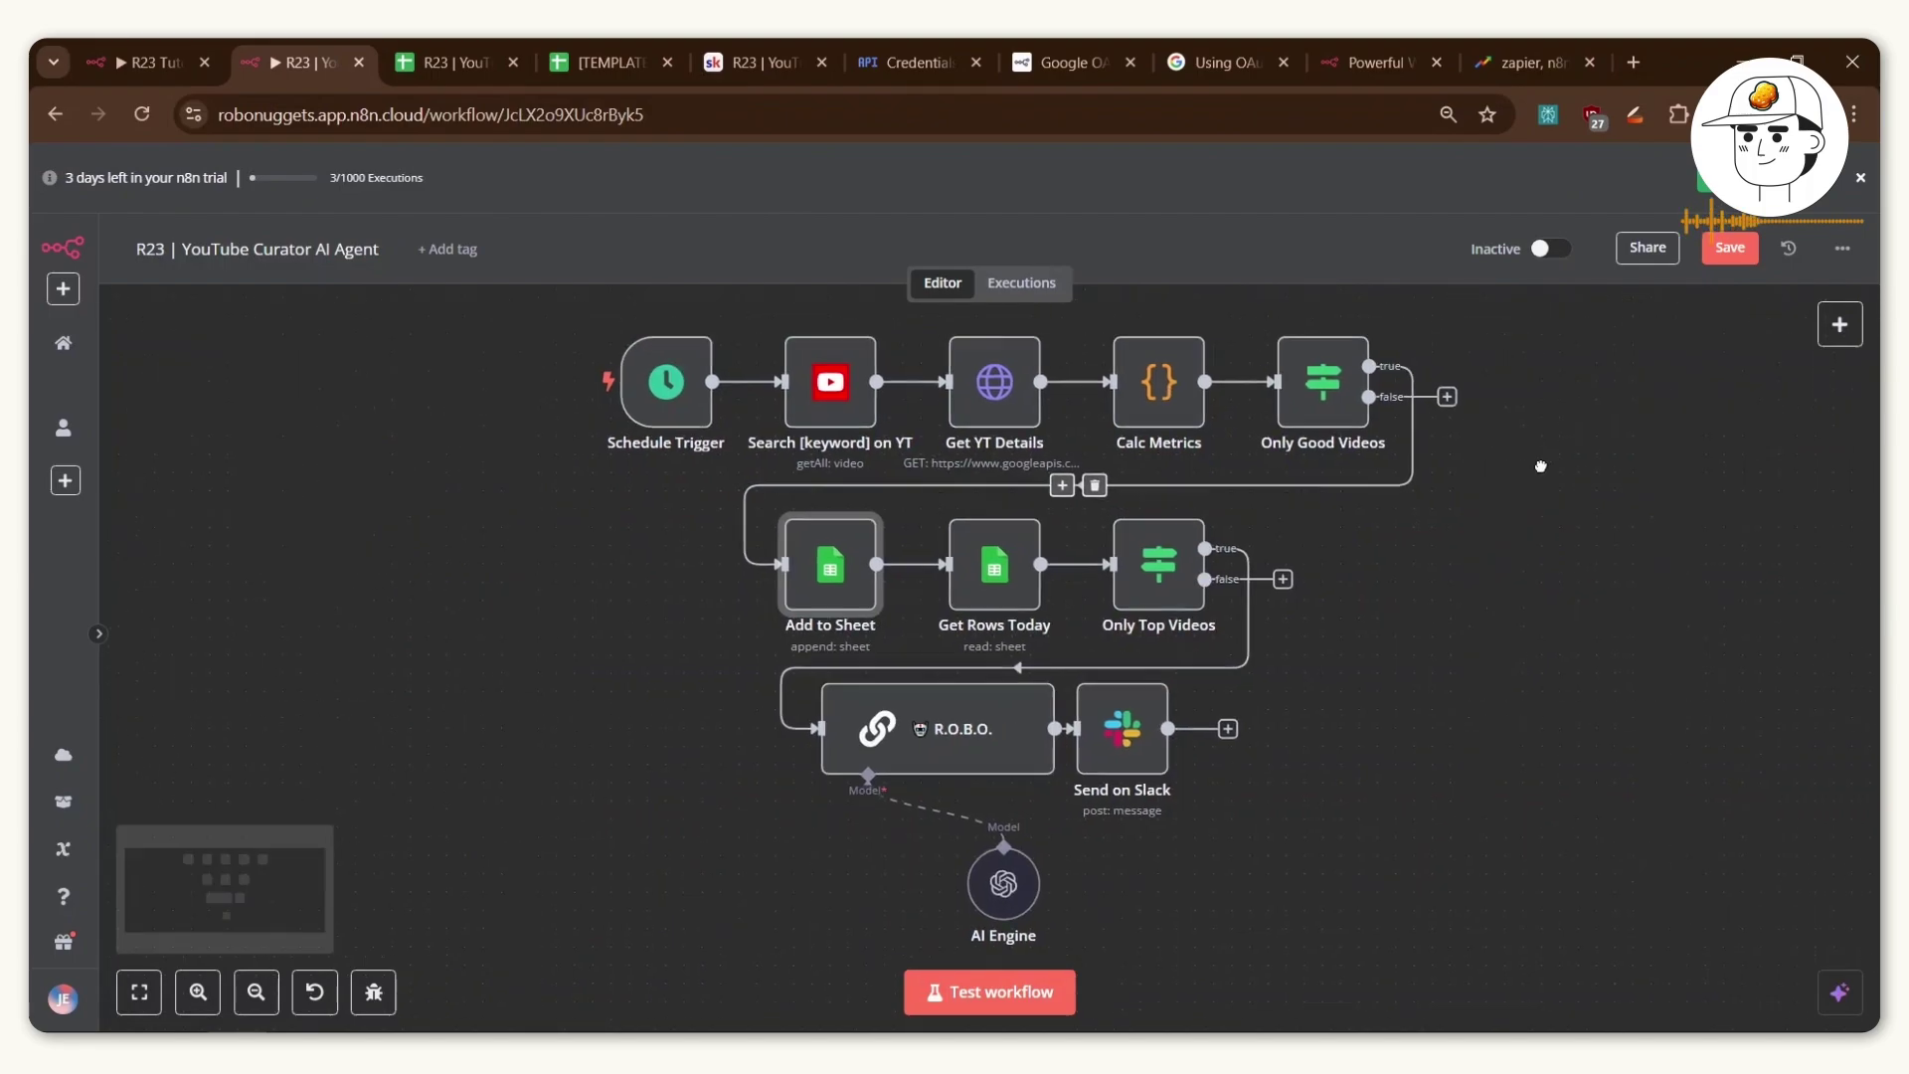
{"action": "left_click_drag", "start_coordinate": [1362, 549], "coordinate": [744, 808]}
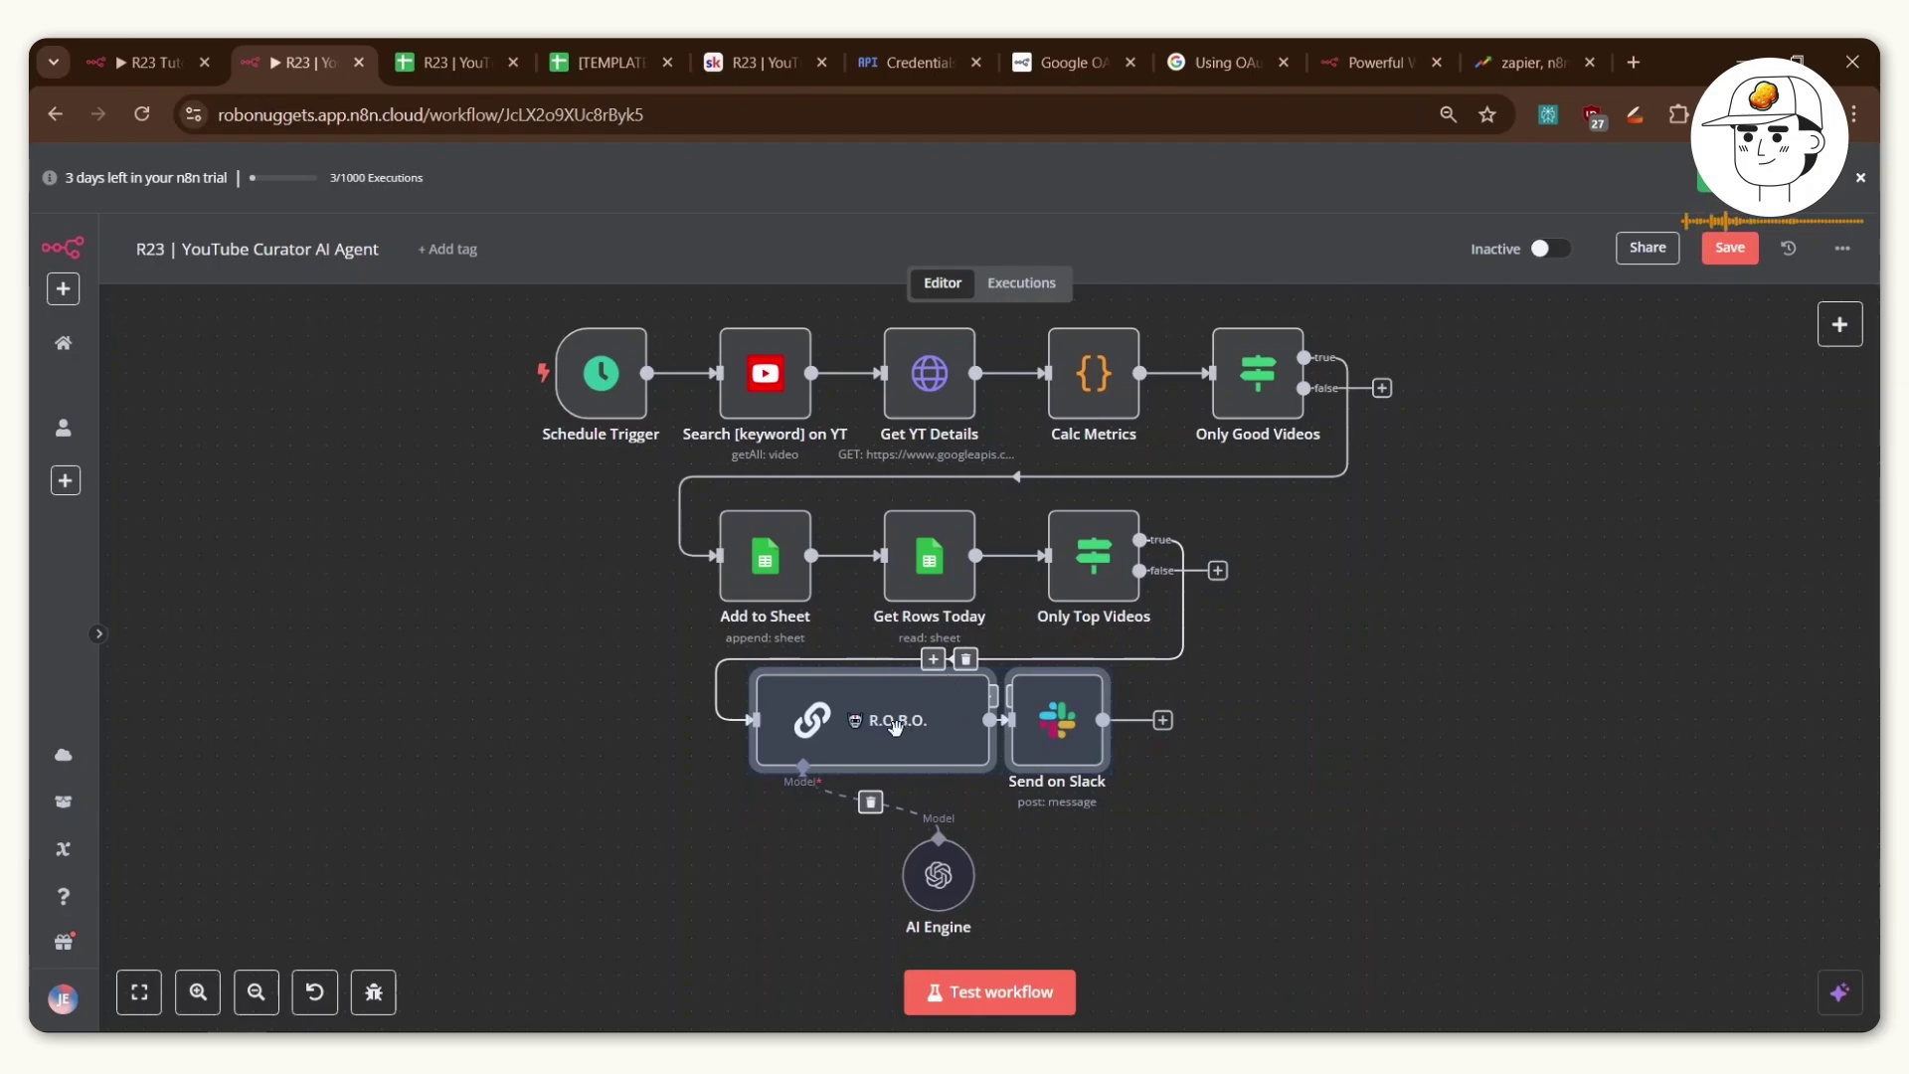
{"action": "left_click_drag", "start_coordinate": [1280, 515], "coordinate": [1034, 632]}
{"action": "left_click_drag", "start_coordinate": [1014, 513], "coordinate": [1255, 616]}
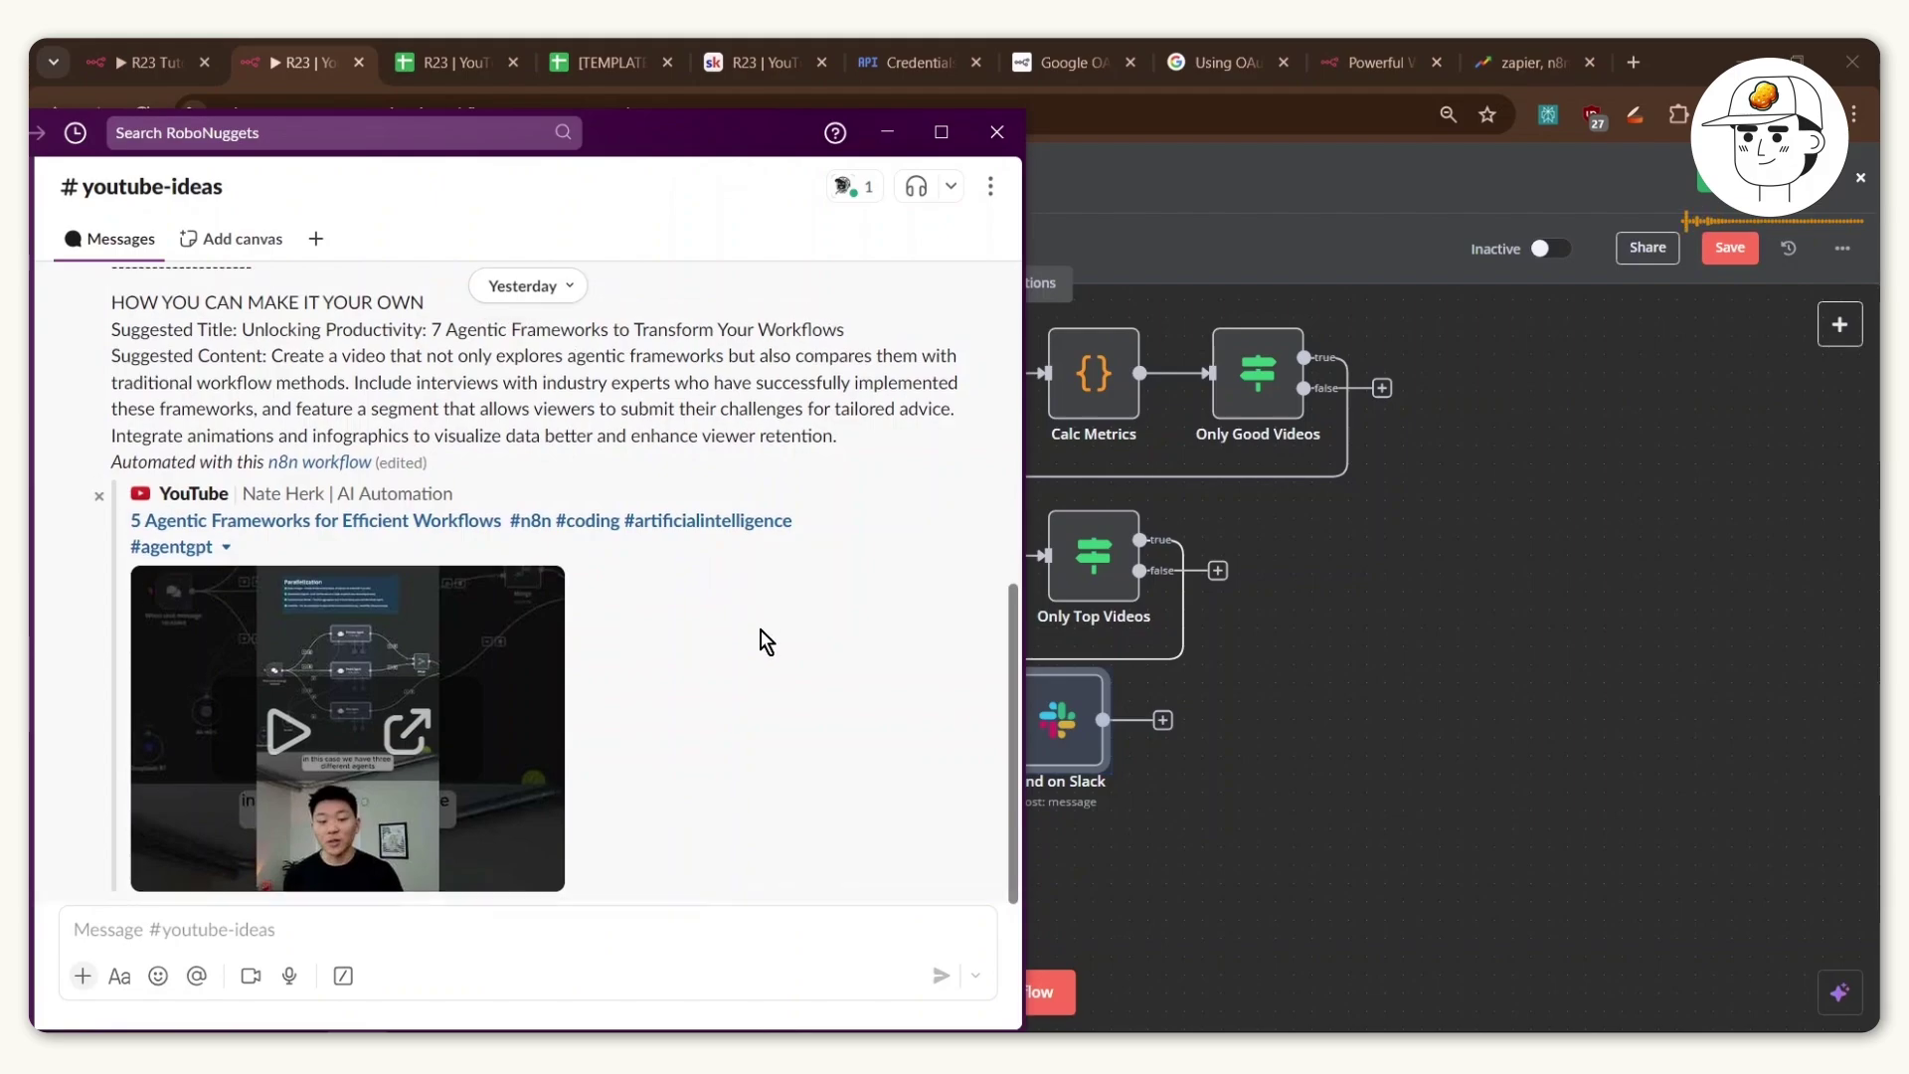
{"action": "scroll", "coordinate": [766, 640], "scroll_direction": "up", "scroll_amount": 4}
{"action": "left_click_drag", "start_coordinate": [440, 656], "coordinate": [975, 839]}
{"action": "scroll", "coordinate": [114, 655], "scroll_direction": "up", "scroll_amount": 3}
{"action": "left_click", "coordinate": [112, 679]}
{"action": "left_click", "coordinate": [1313, 733]}
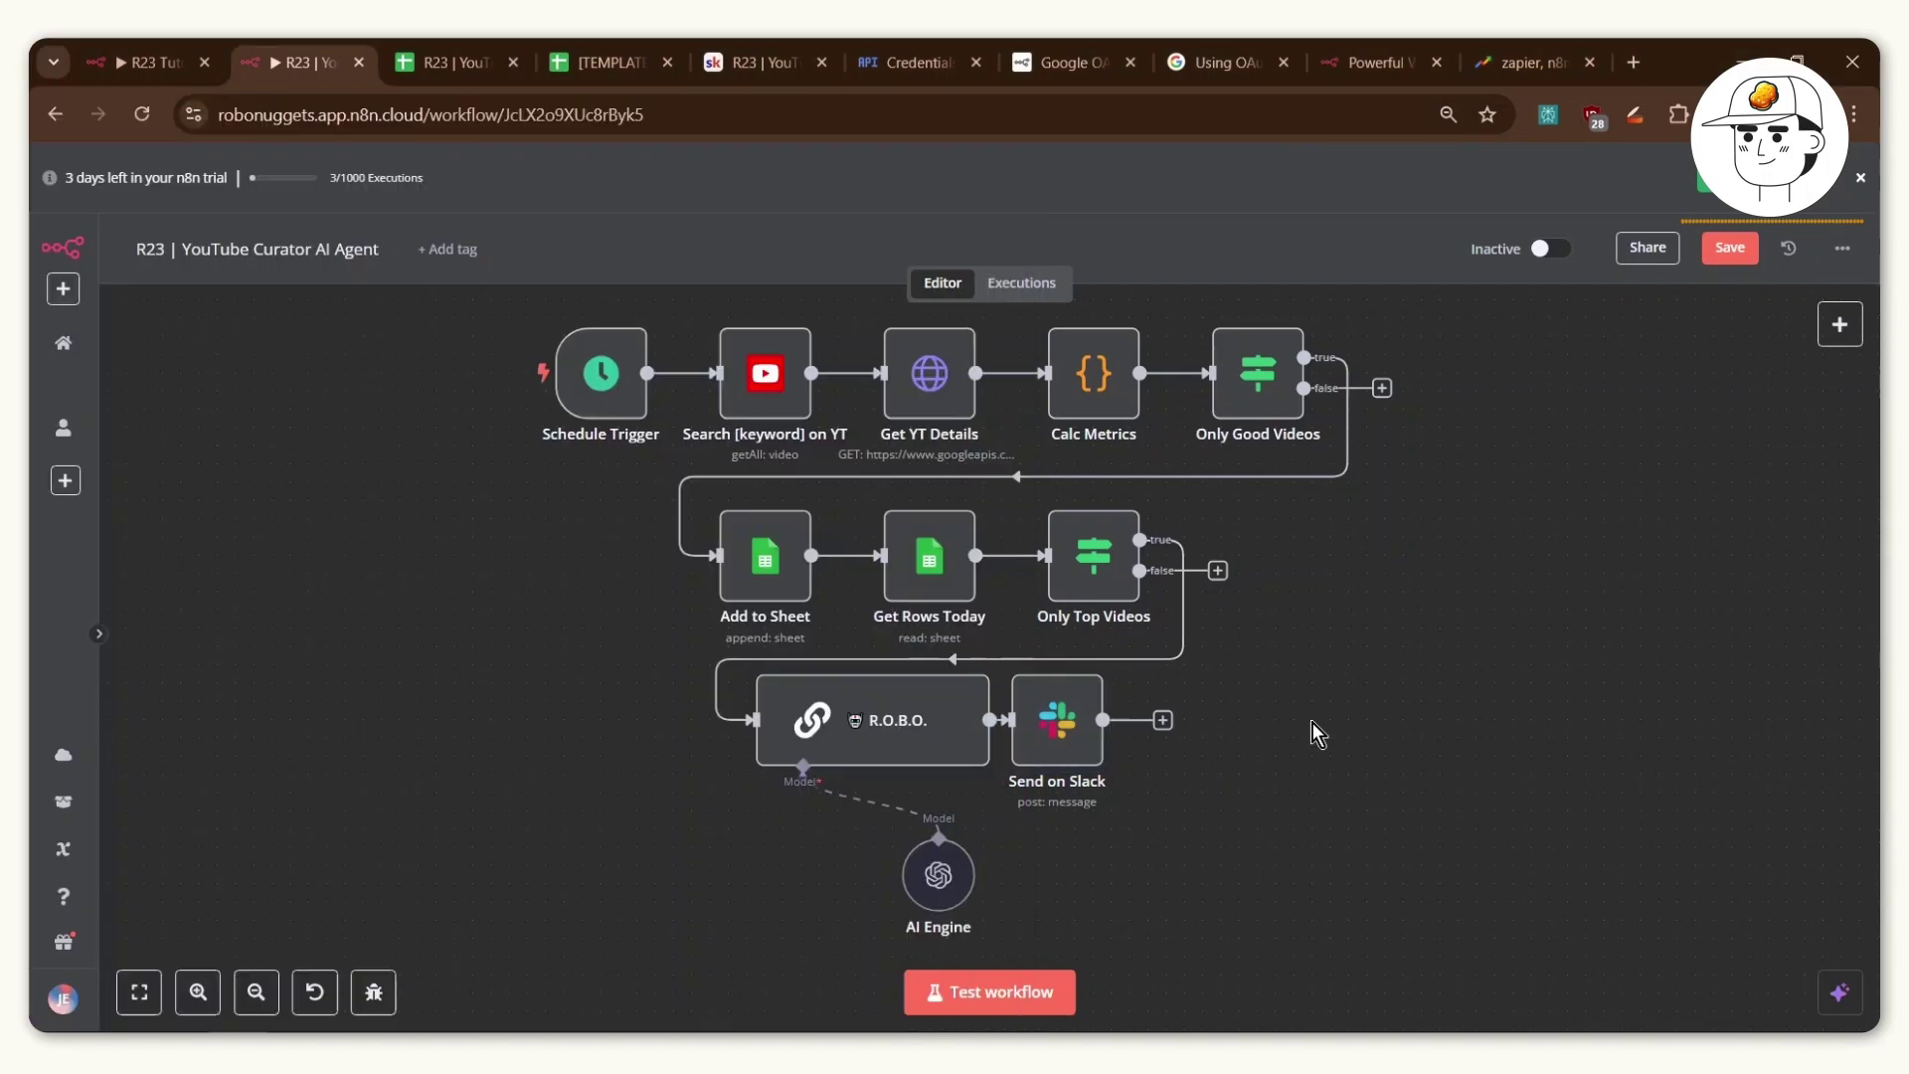
Return to the R23 Tutorial workflow and add a Google Sheets "Get row(s) in sheet" node after the append node.
{"action": "left_click", "coordinate": [156, 54]}
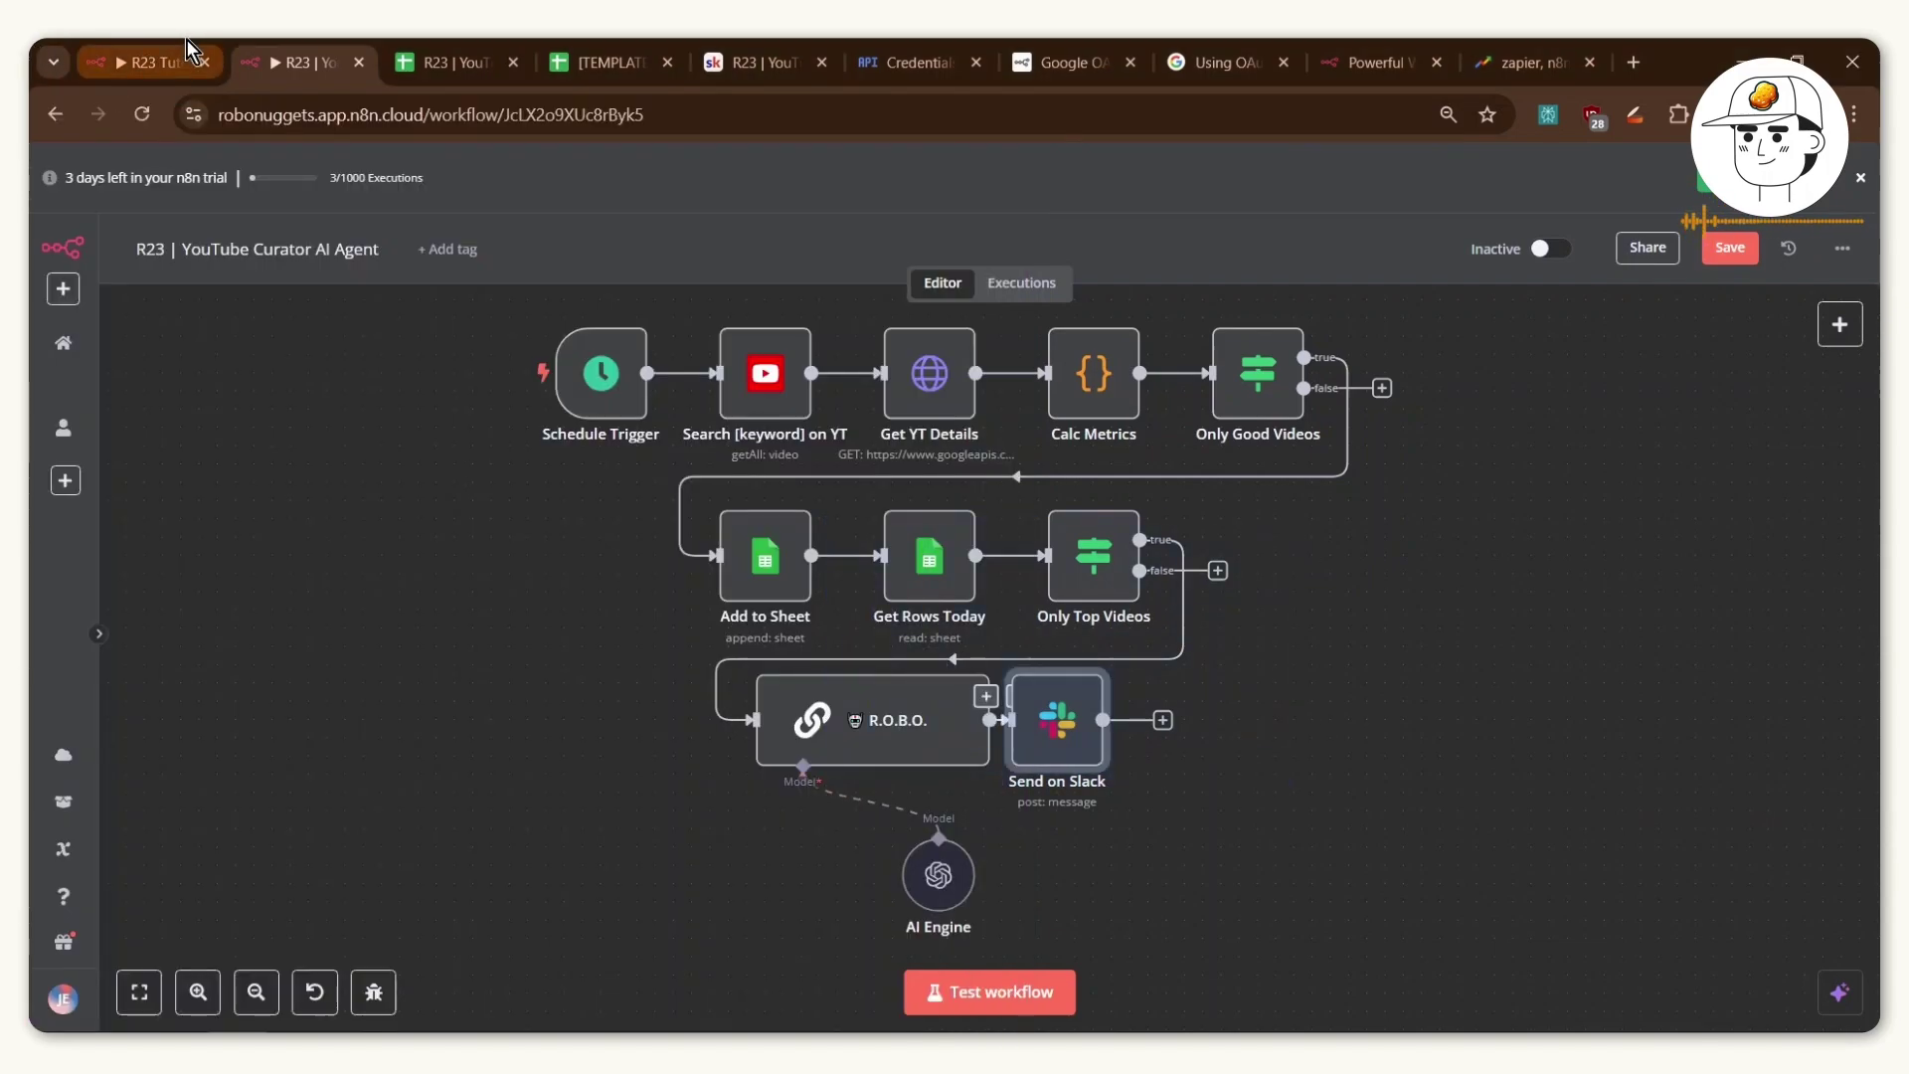
{"action": "left_click_drag", "start_coordinate": [297, 353], "coordinate": [1706, 880]}
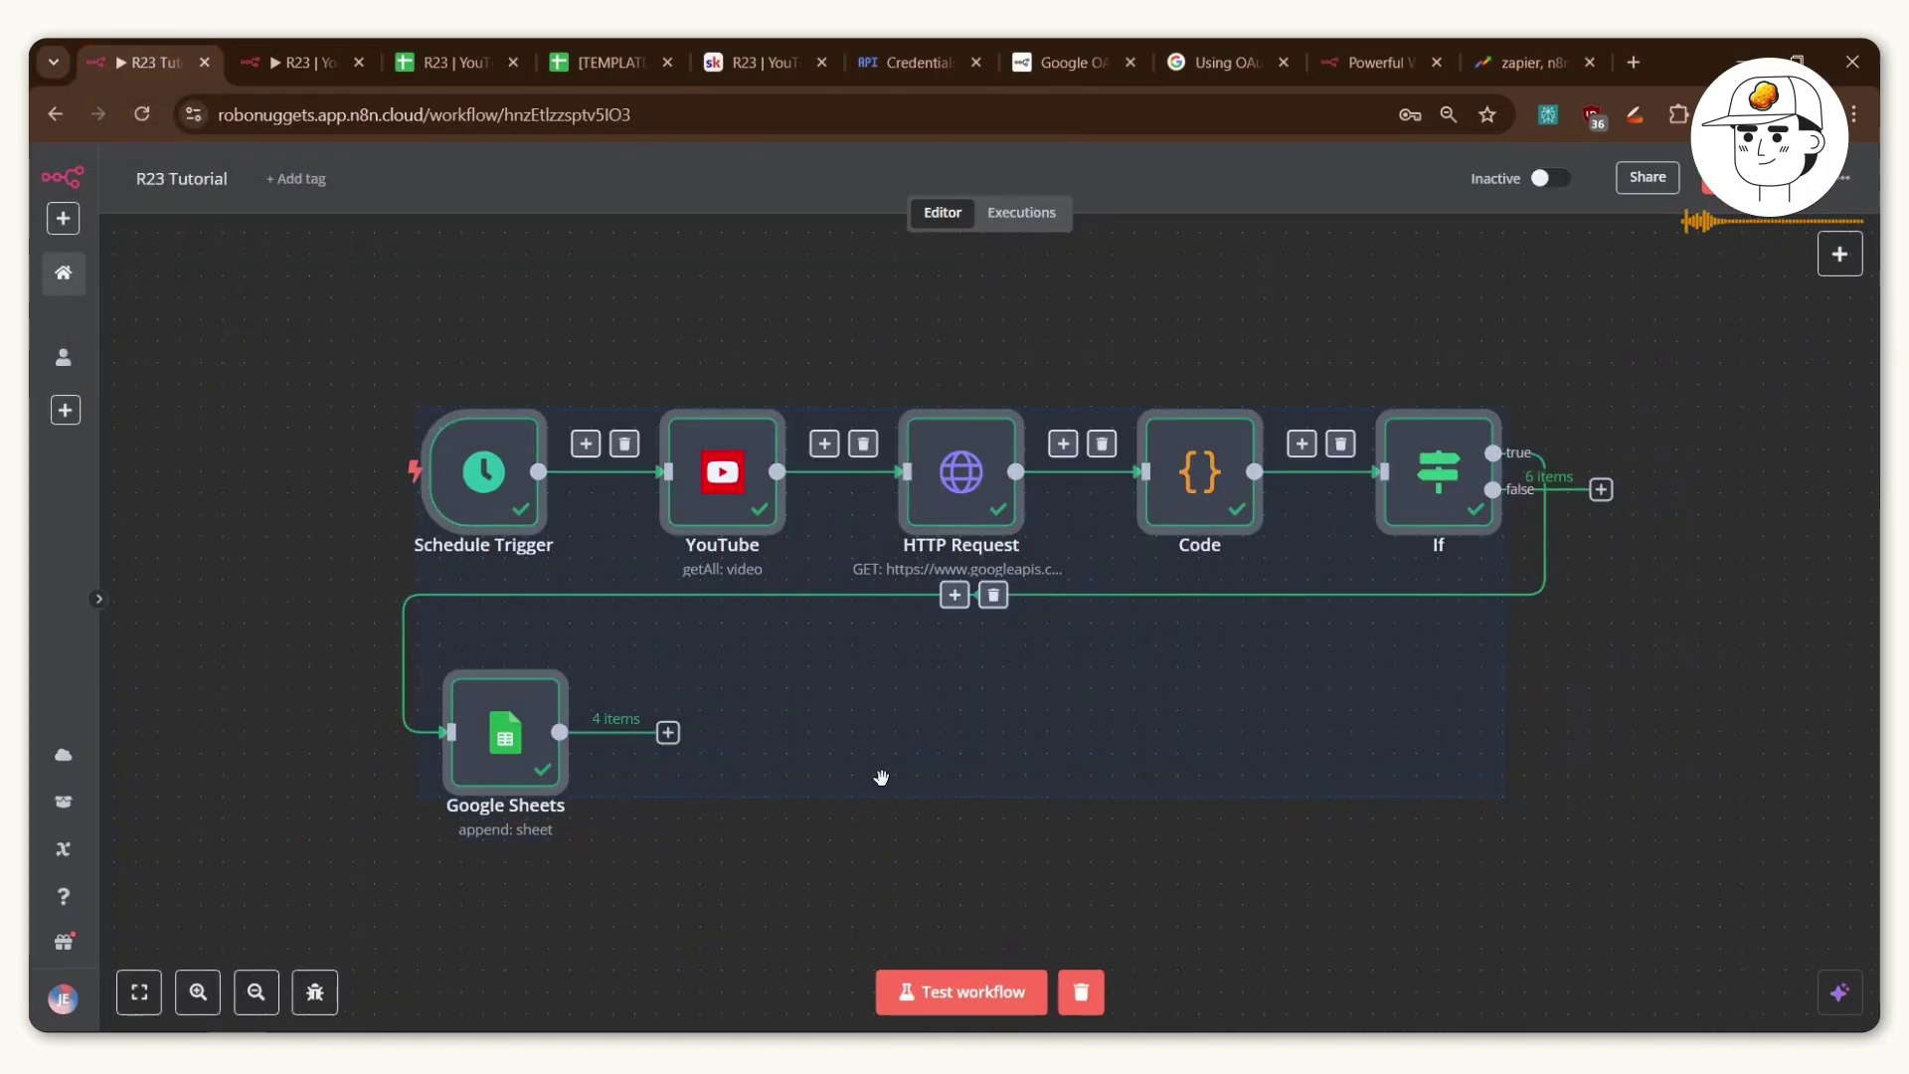
{"action": "left_click", "coordinate": [884, 688]}
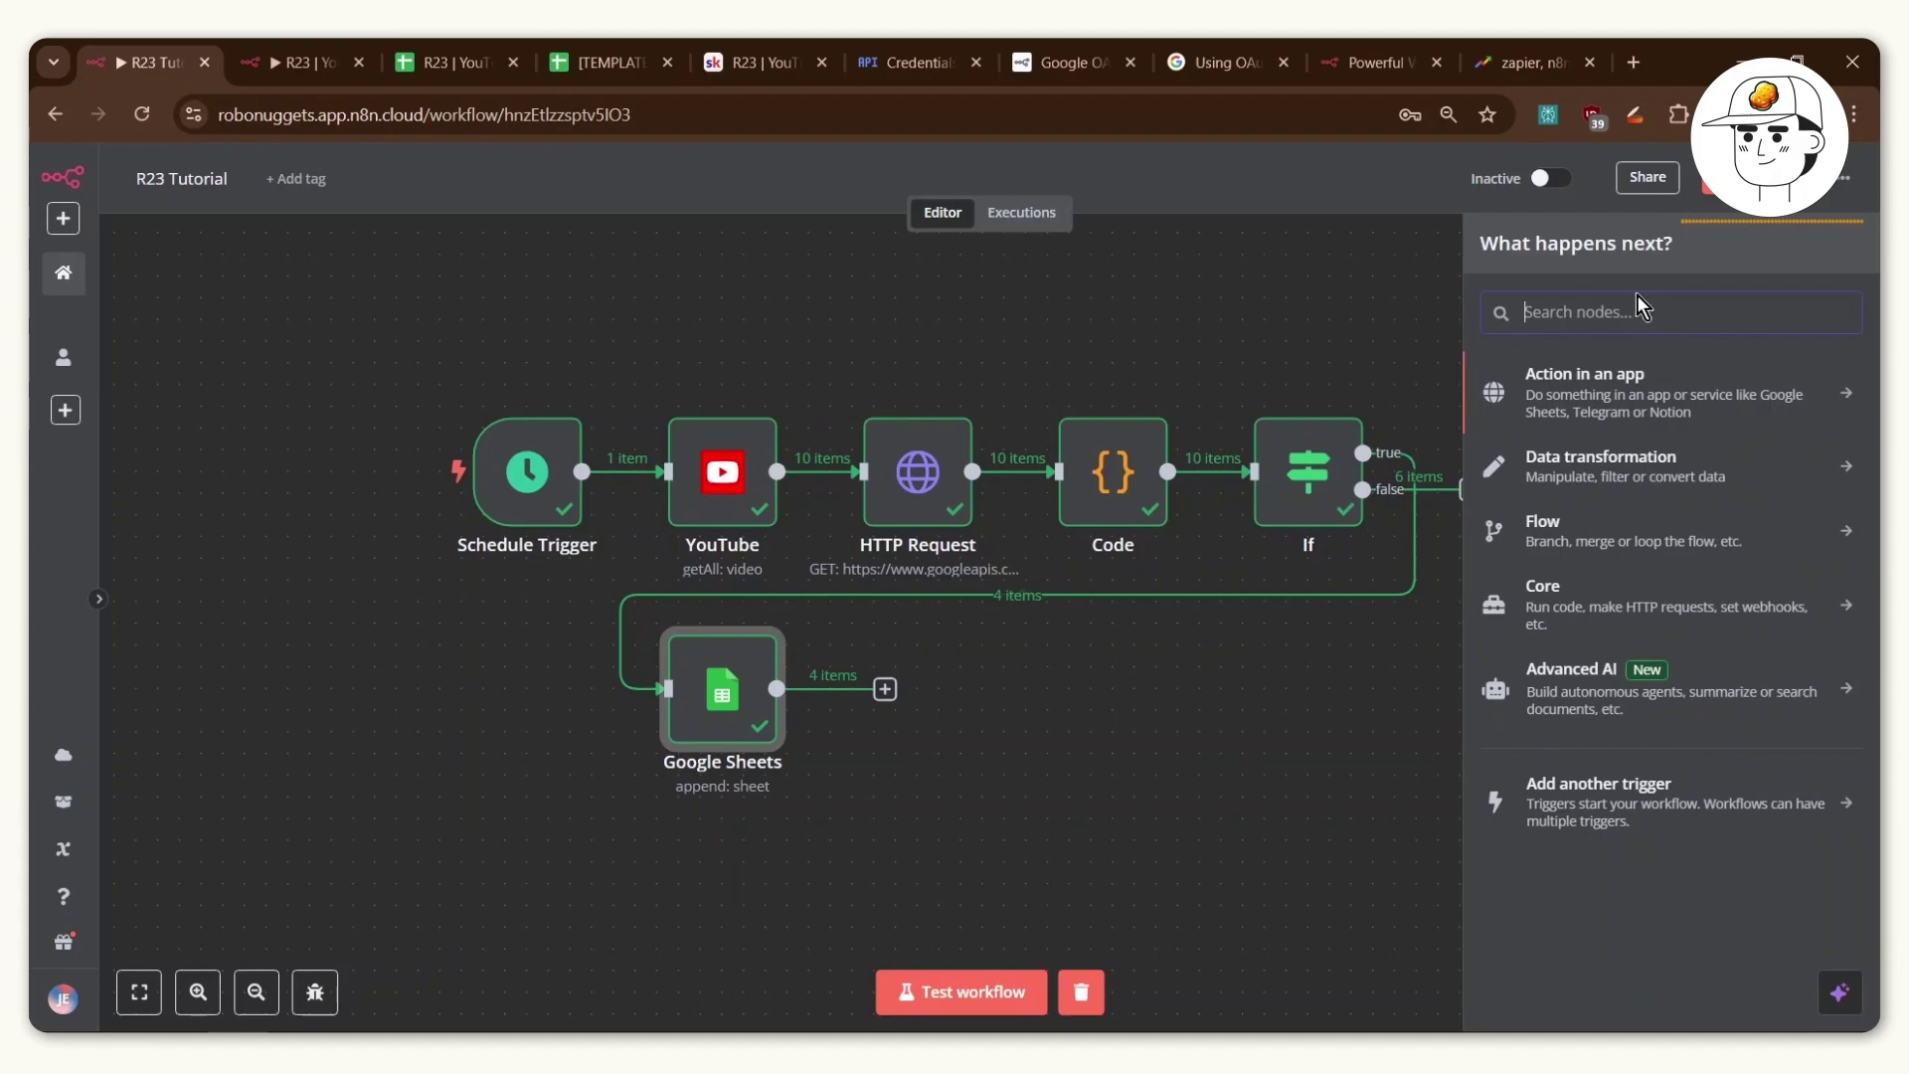
{"action": "type", "text": "sheet"}
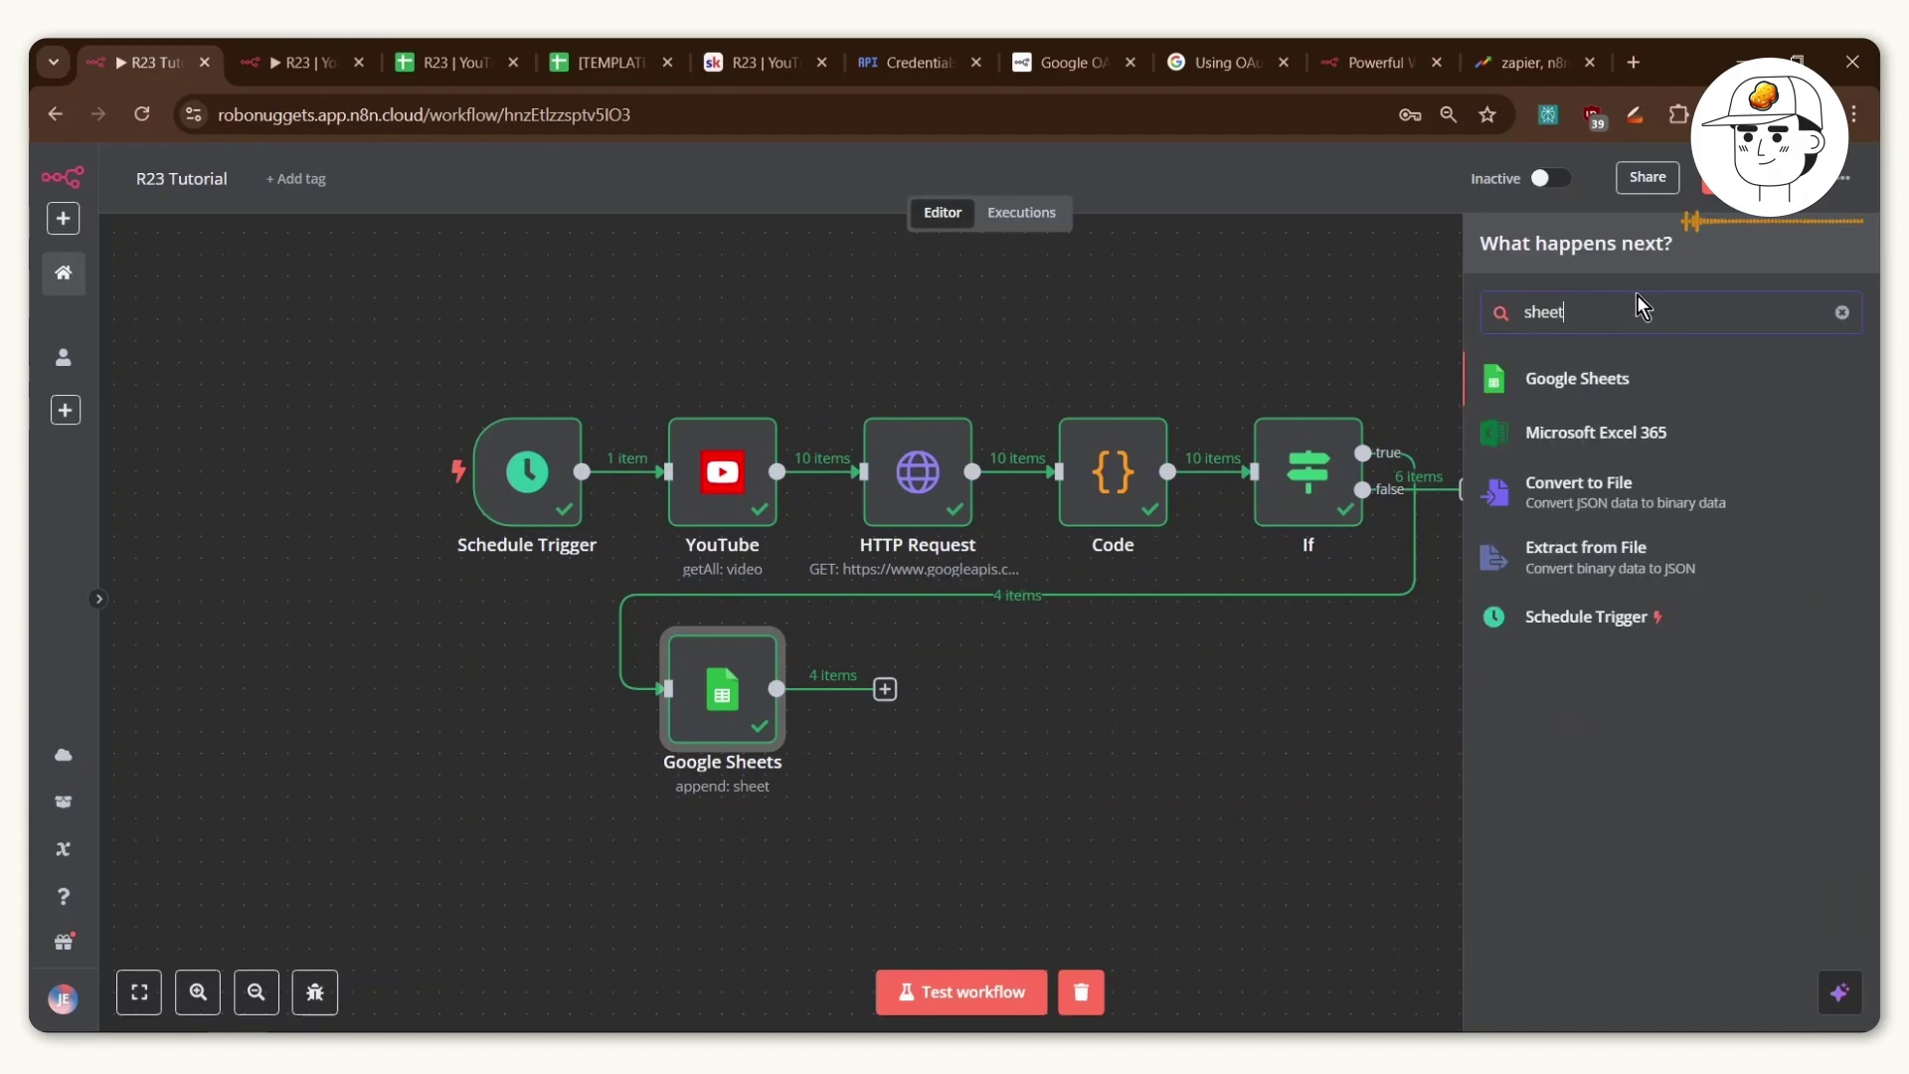
{"action": "key", "text": "Return"}
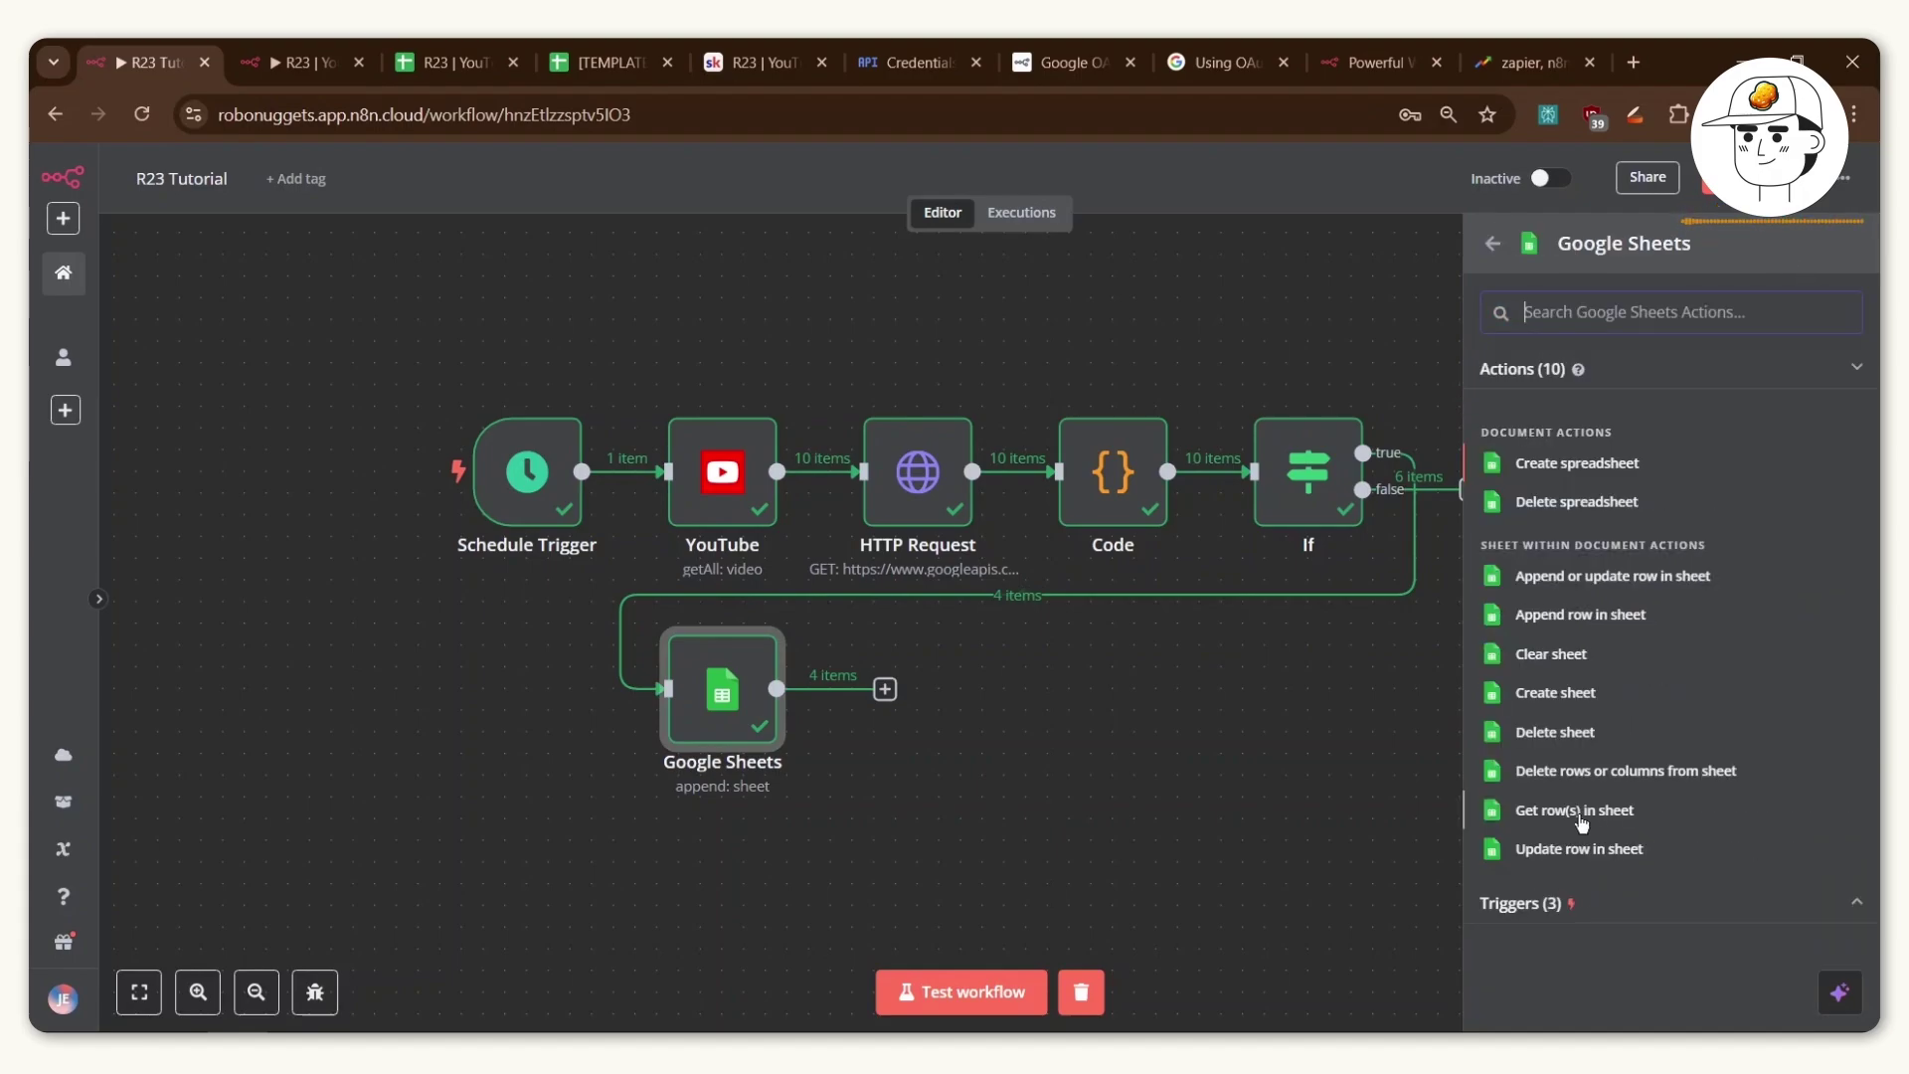
{"action": "left_click", "coordinate": [1582, 823]}
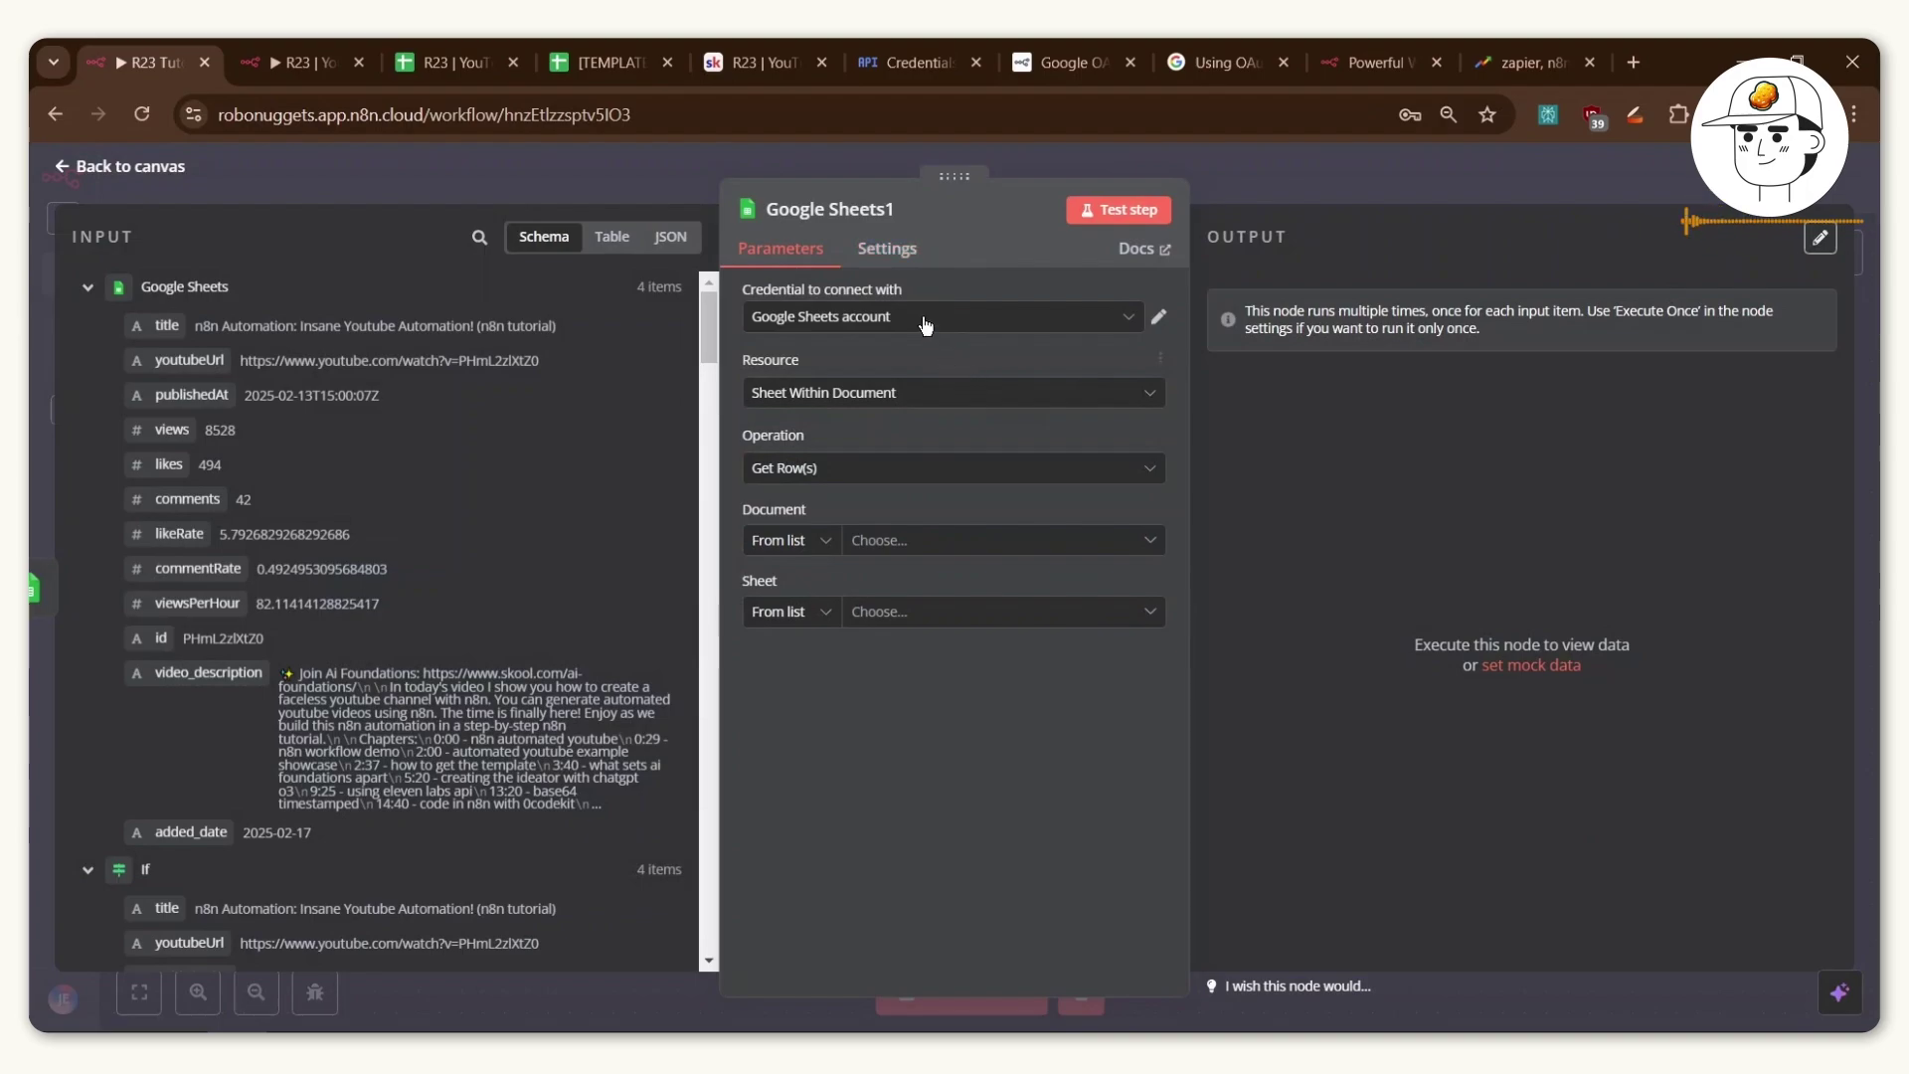
Set the new node to read Sheet1 of the document "R23 | YouTube Curator AI Agent".
{"action": "left_click", "coordinate": [874, 540]}
{"action": "type", "text": "r23"}
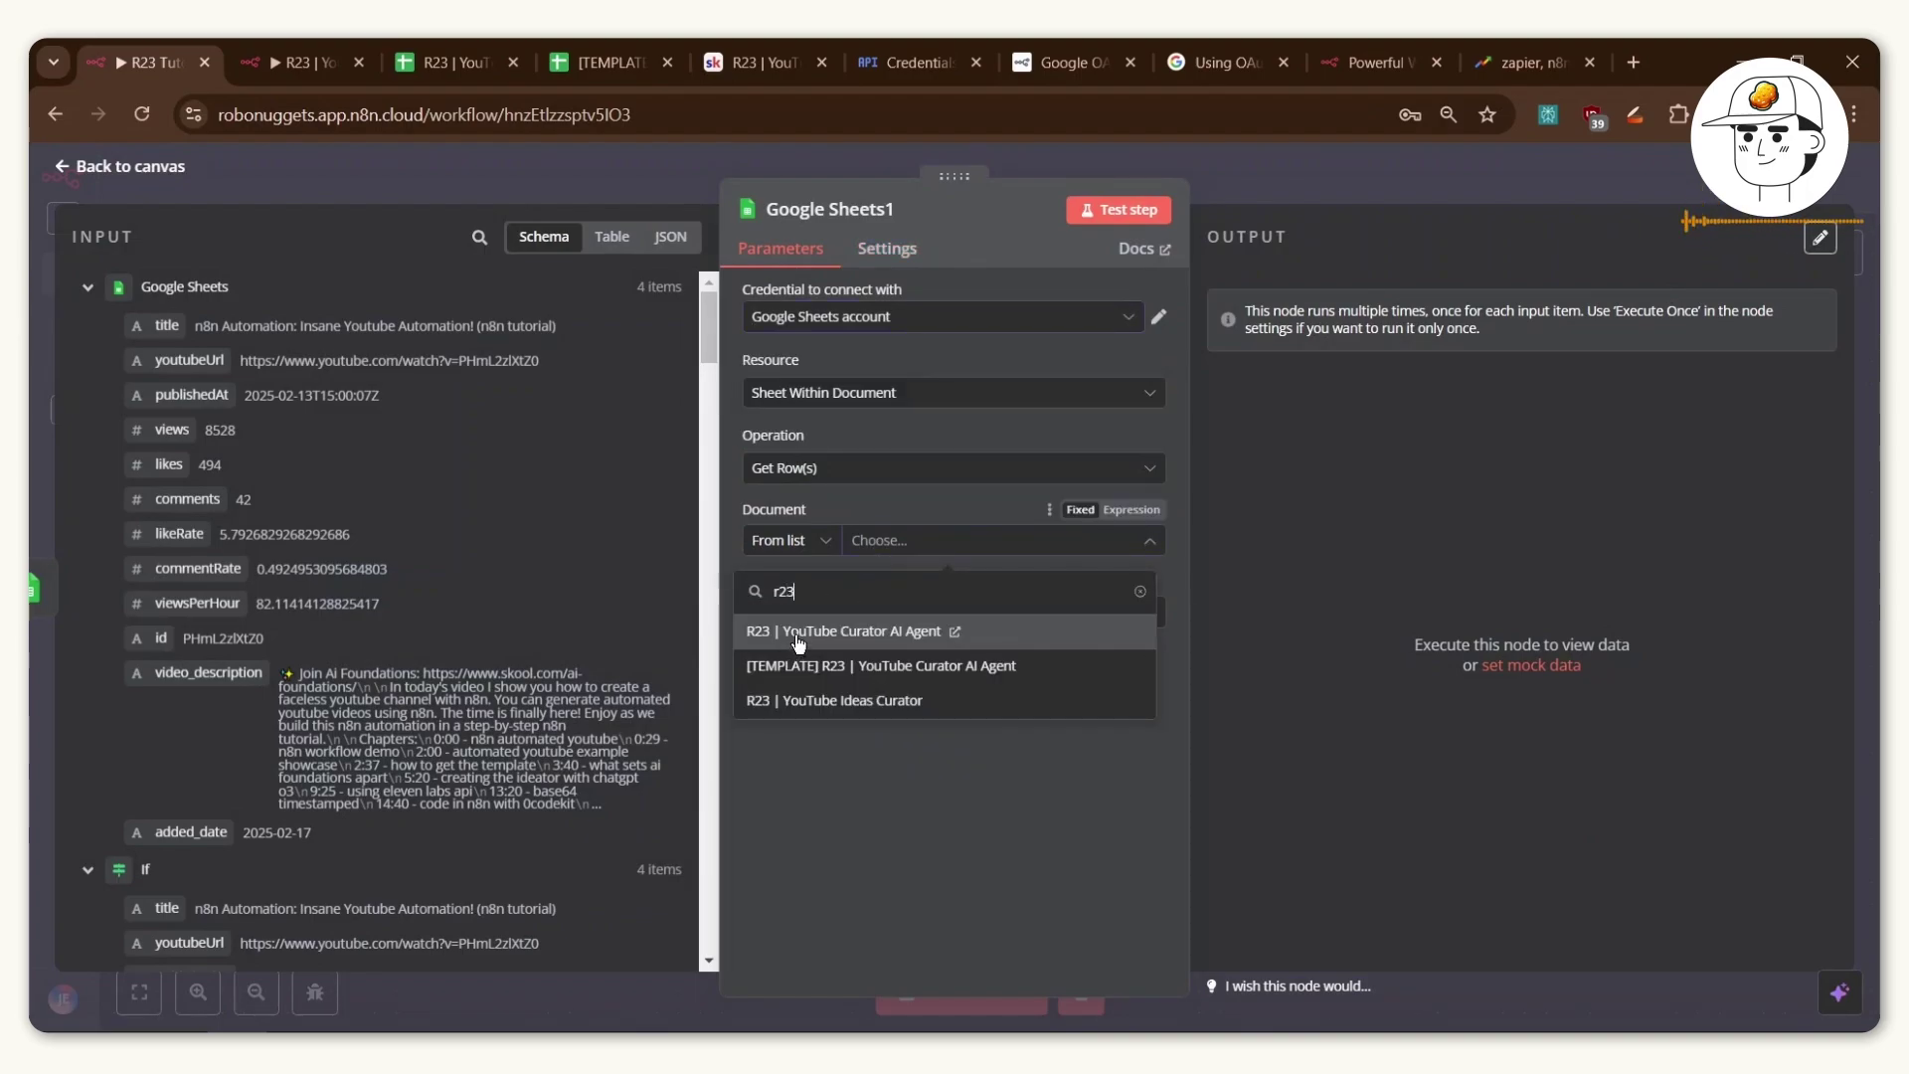
{"action": "left_click", "coordinate": [855, 628]}
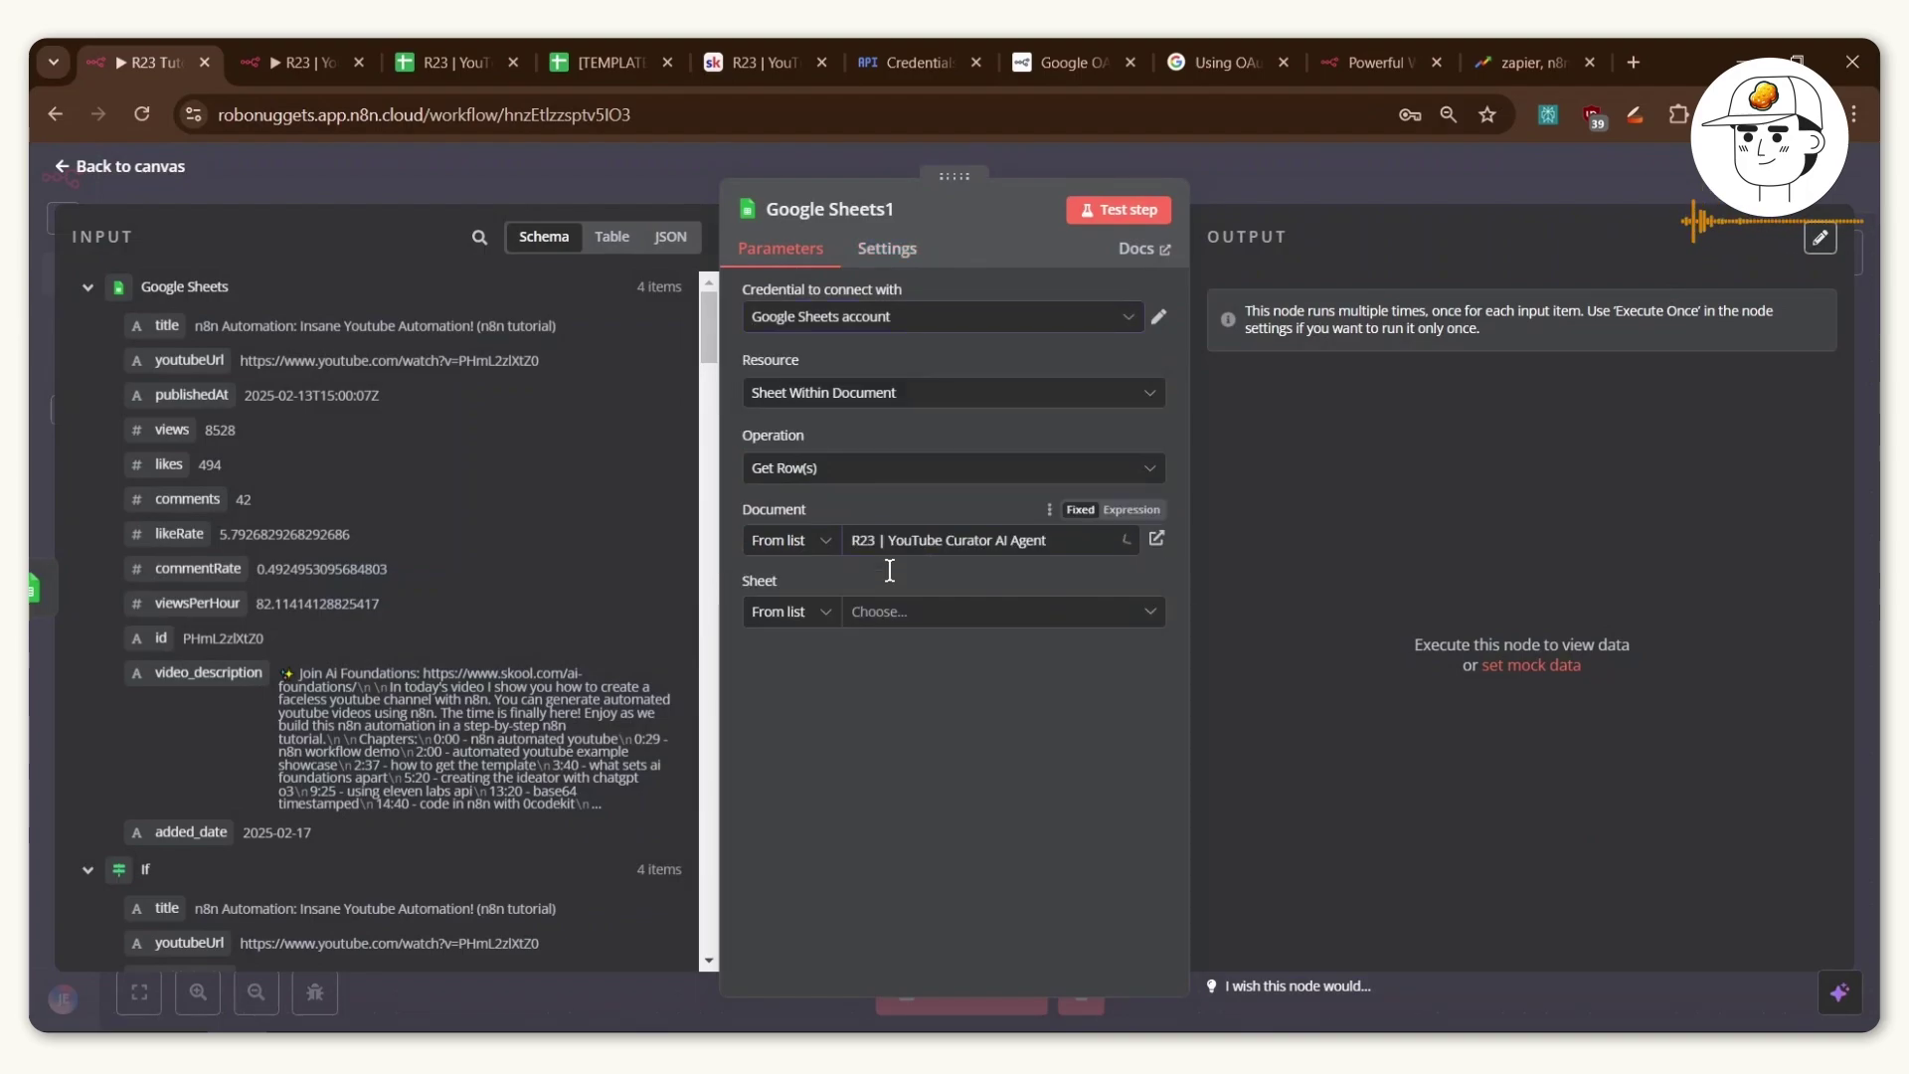
{"action": "left_click", "coordinate": [908, 613]}
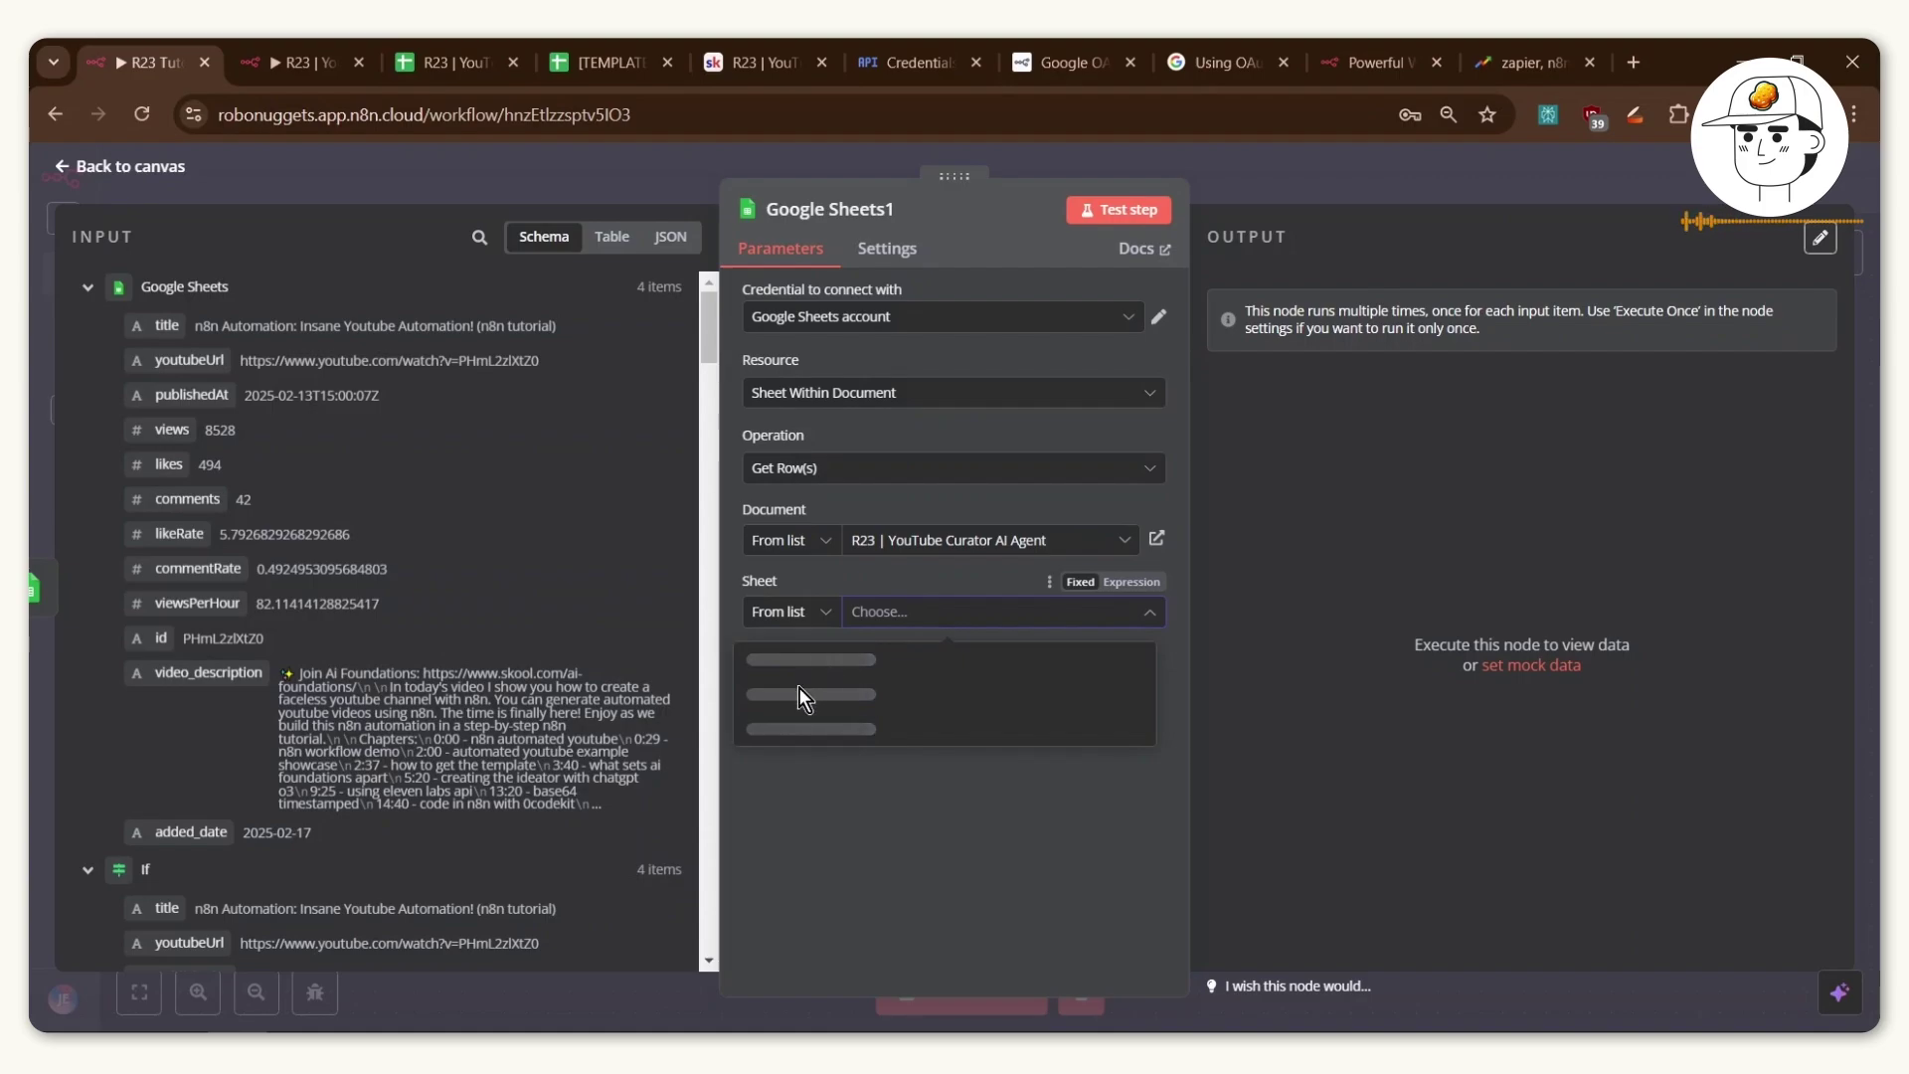
{"action": "left_click", "coordinate": [801, 658]}
Add a filter on the added_date column to the row lookup.
{"action": "left_click", "coordinate": [904, 738]}
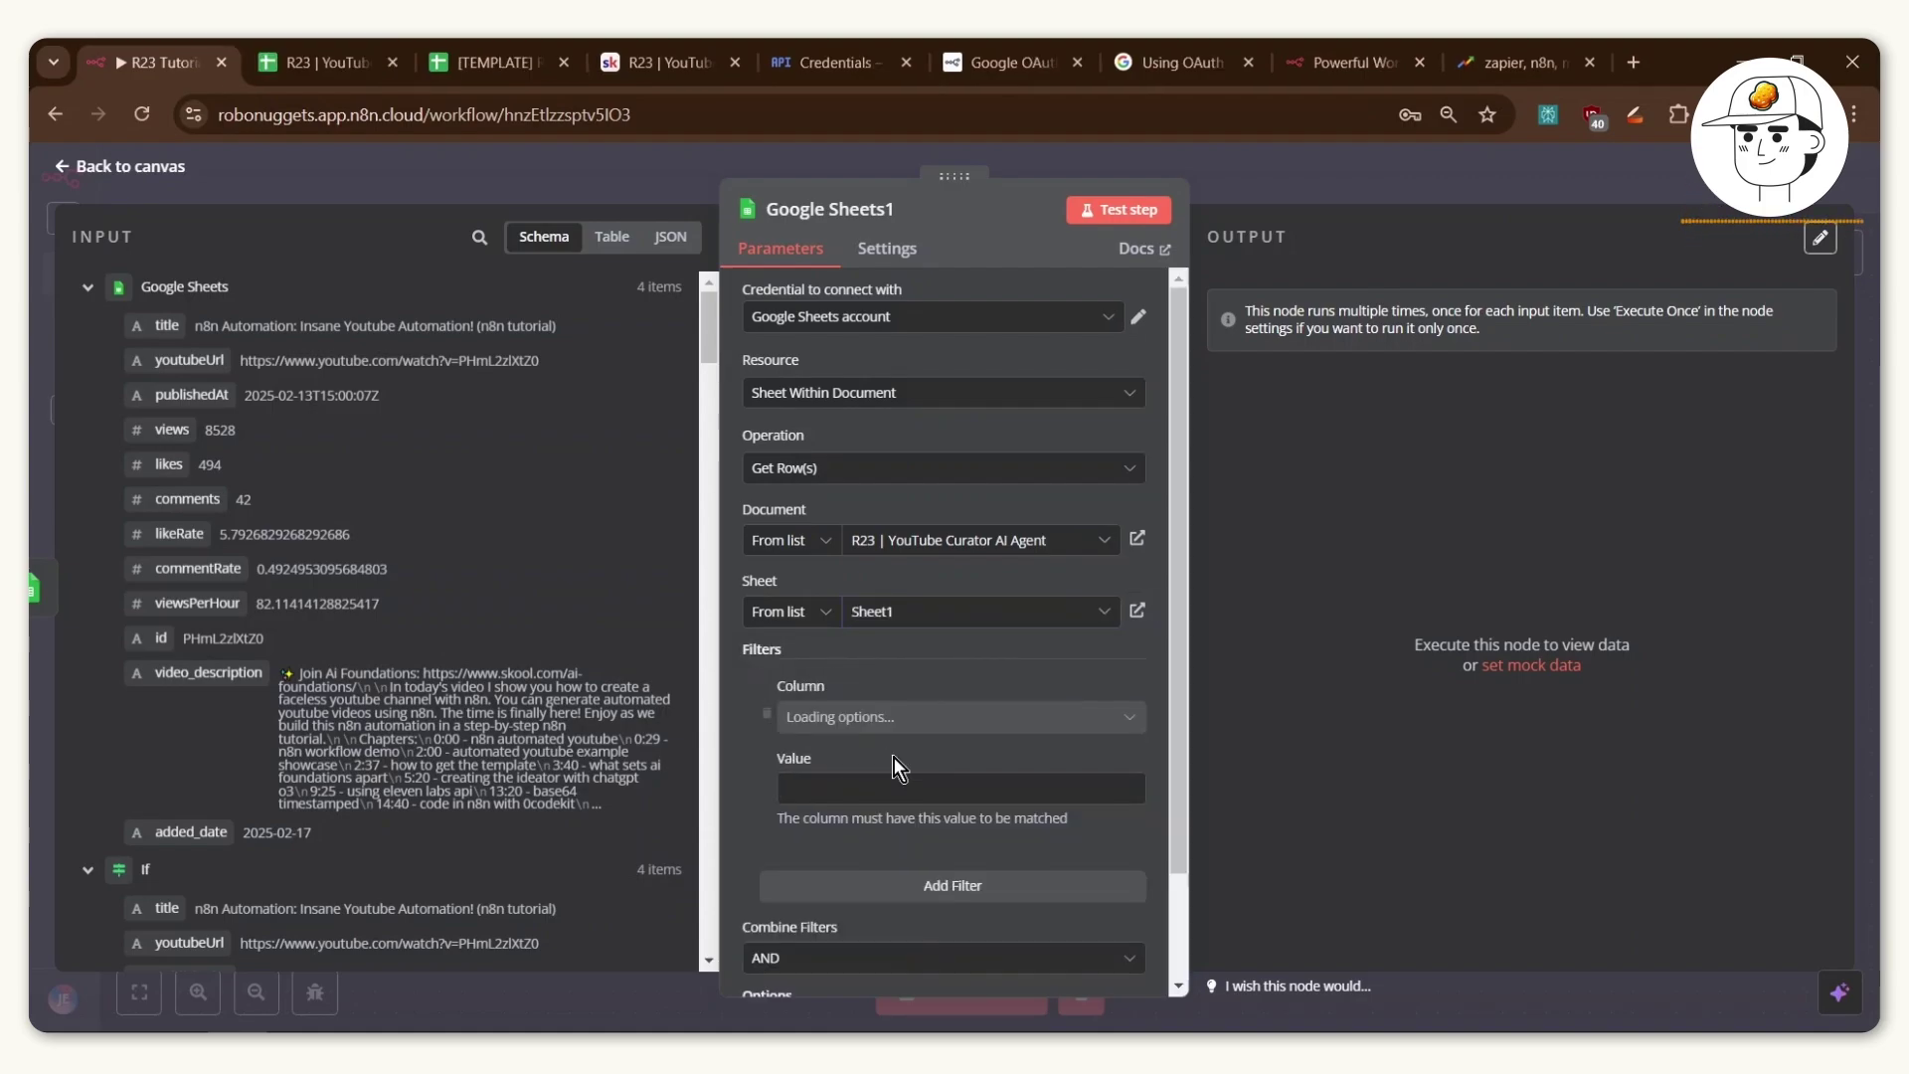
{"action": "left_click", "coordinate": [857, 720]}
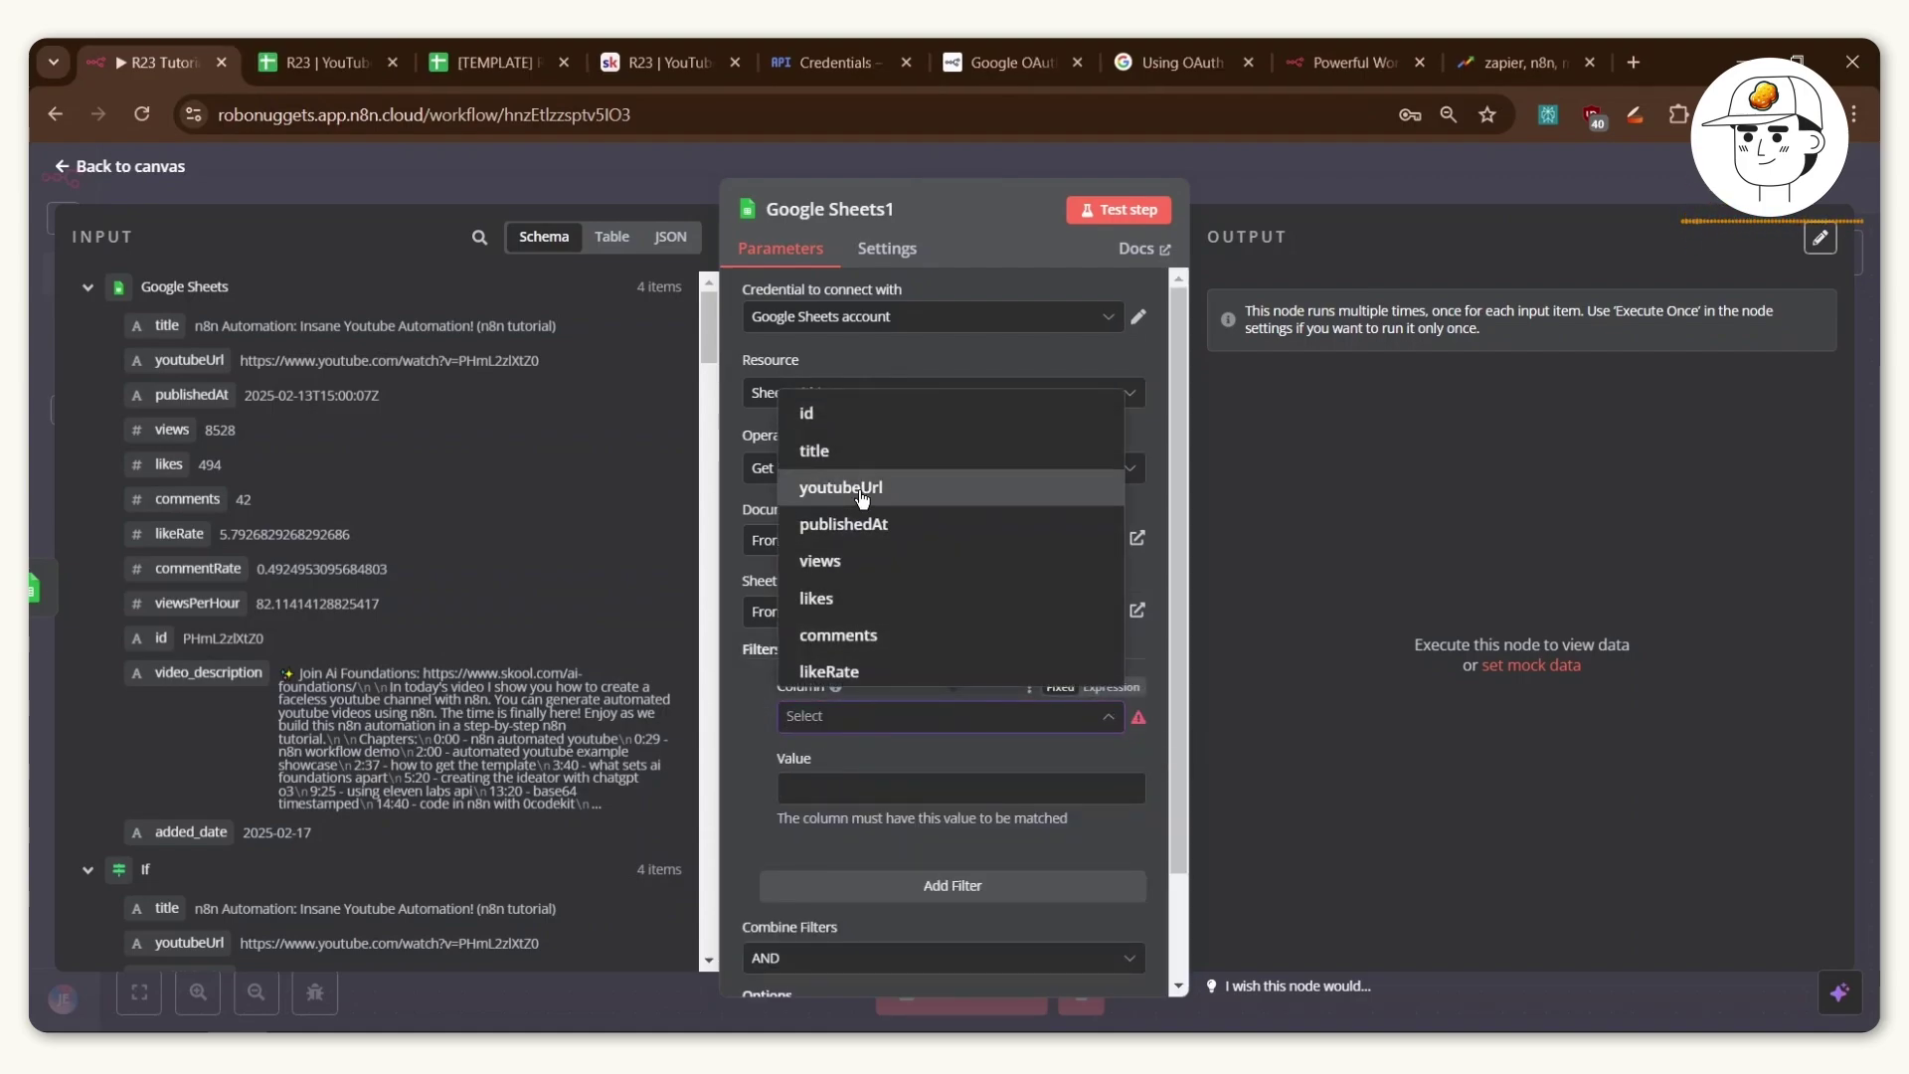
{"action": "scroll", "coordinate": [845, 497], "scroll_direction": "down", "scroll_amount": 2}
{"action": "left_click", "coordinate": [846, 624]}
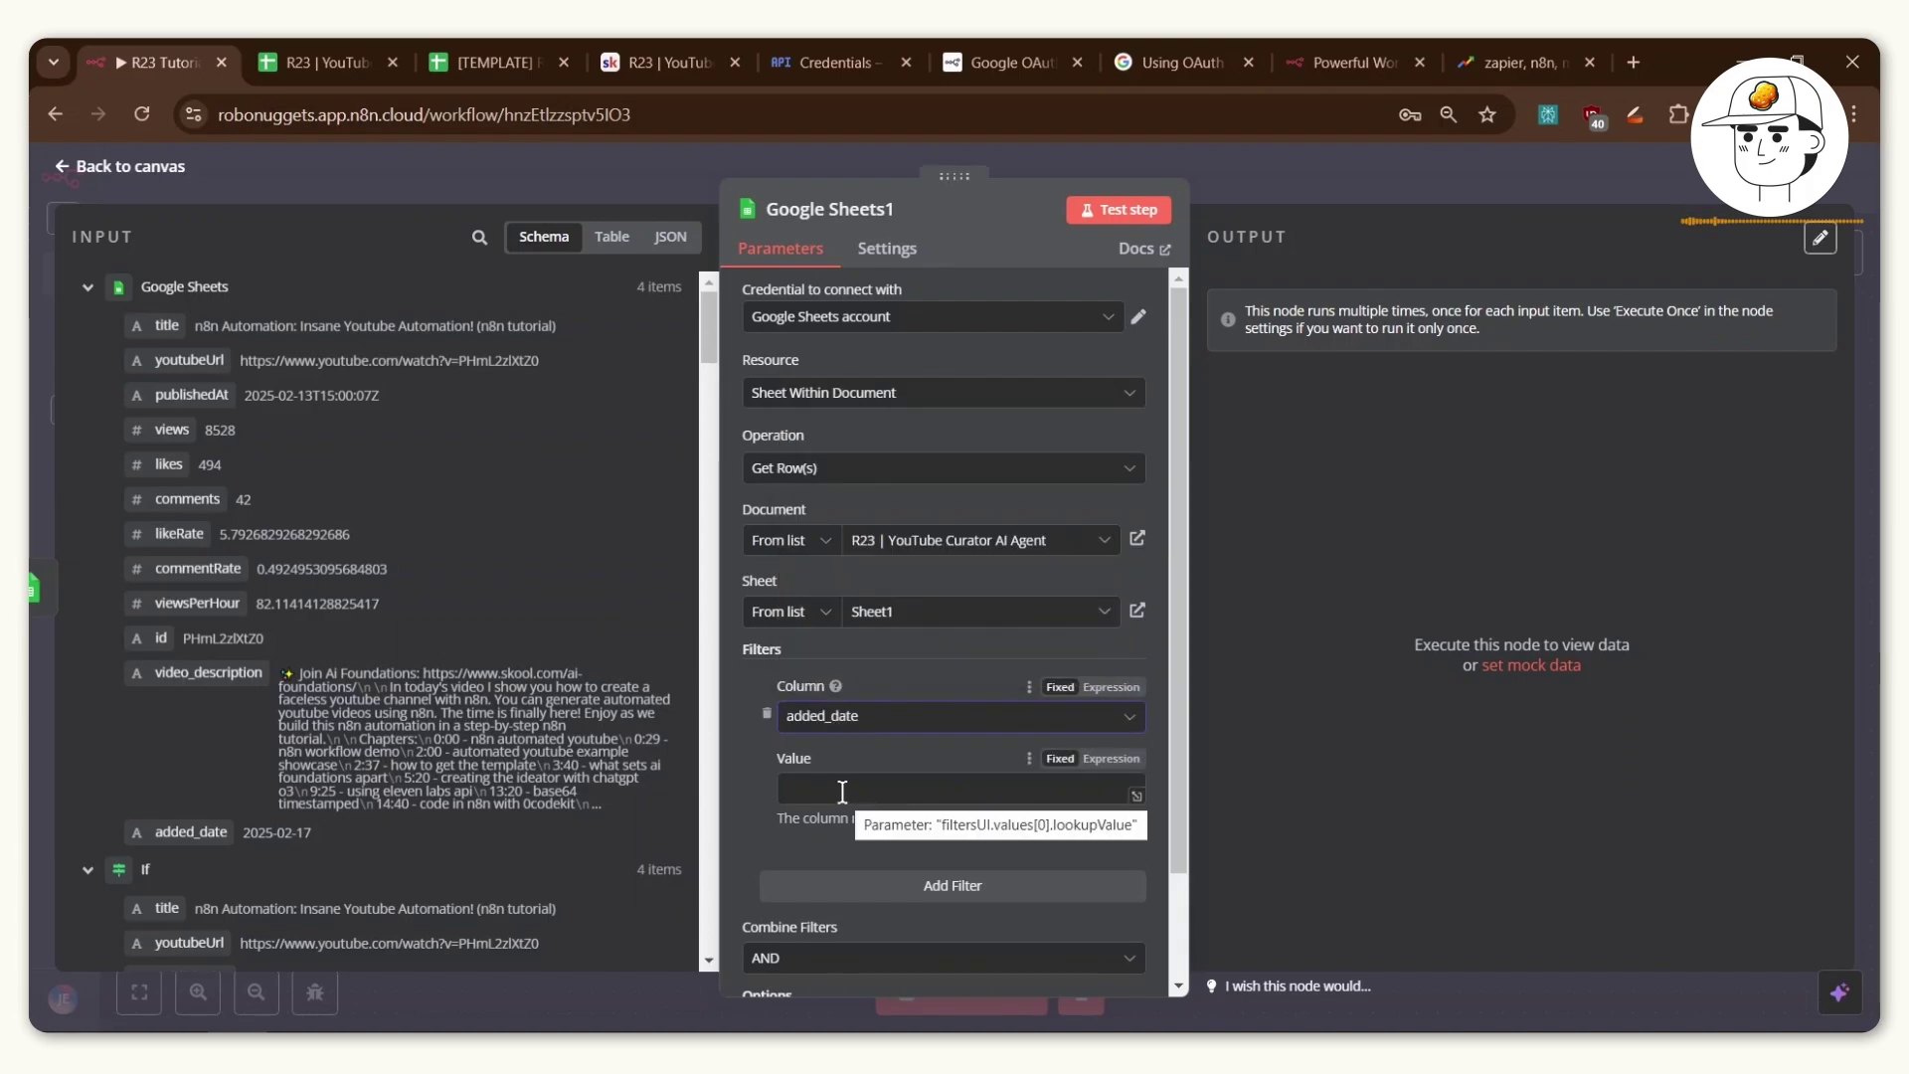
Set the filter value to the expression {{ new Date().toISOString().split('T')[0] }}, copied from the Skool lesson, and test the node.
{"action": "left_click", "coordinate": [852, 789]}
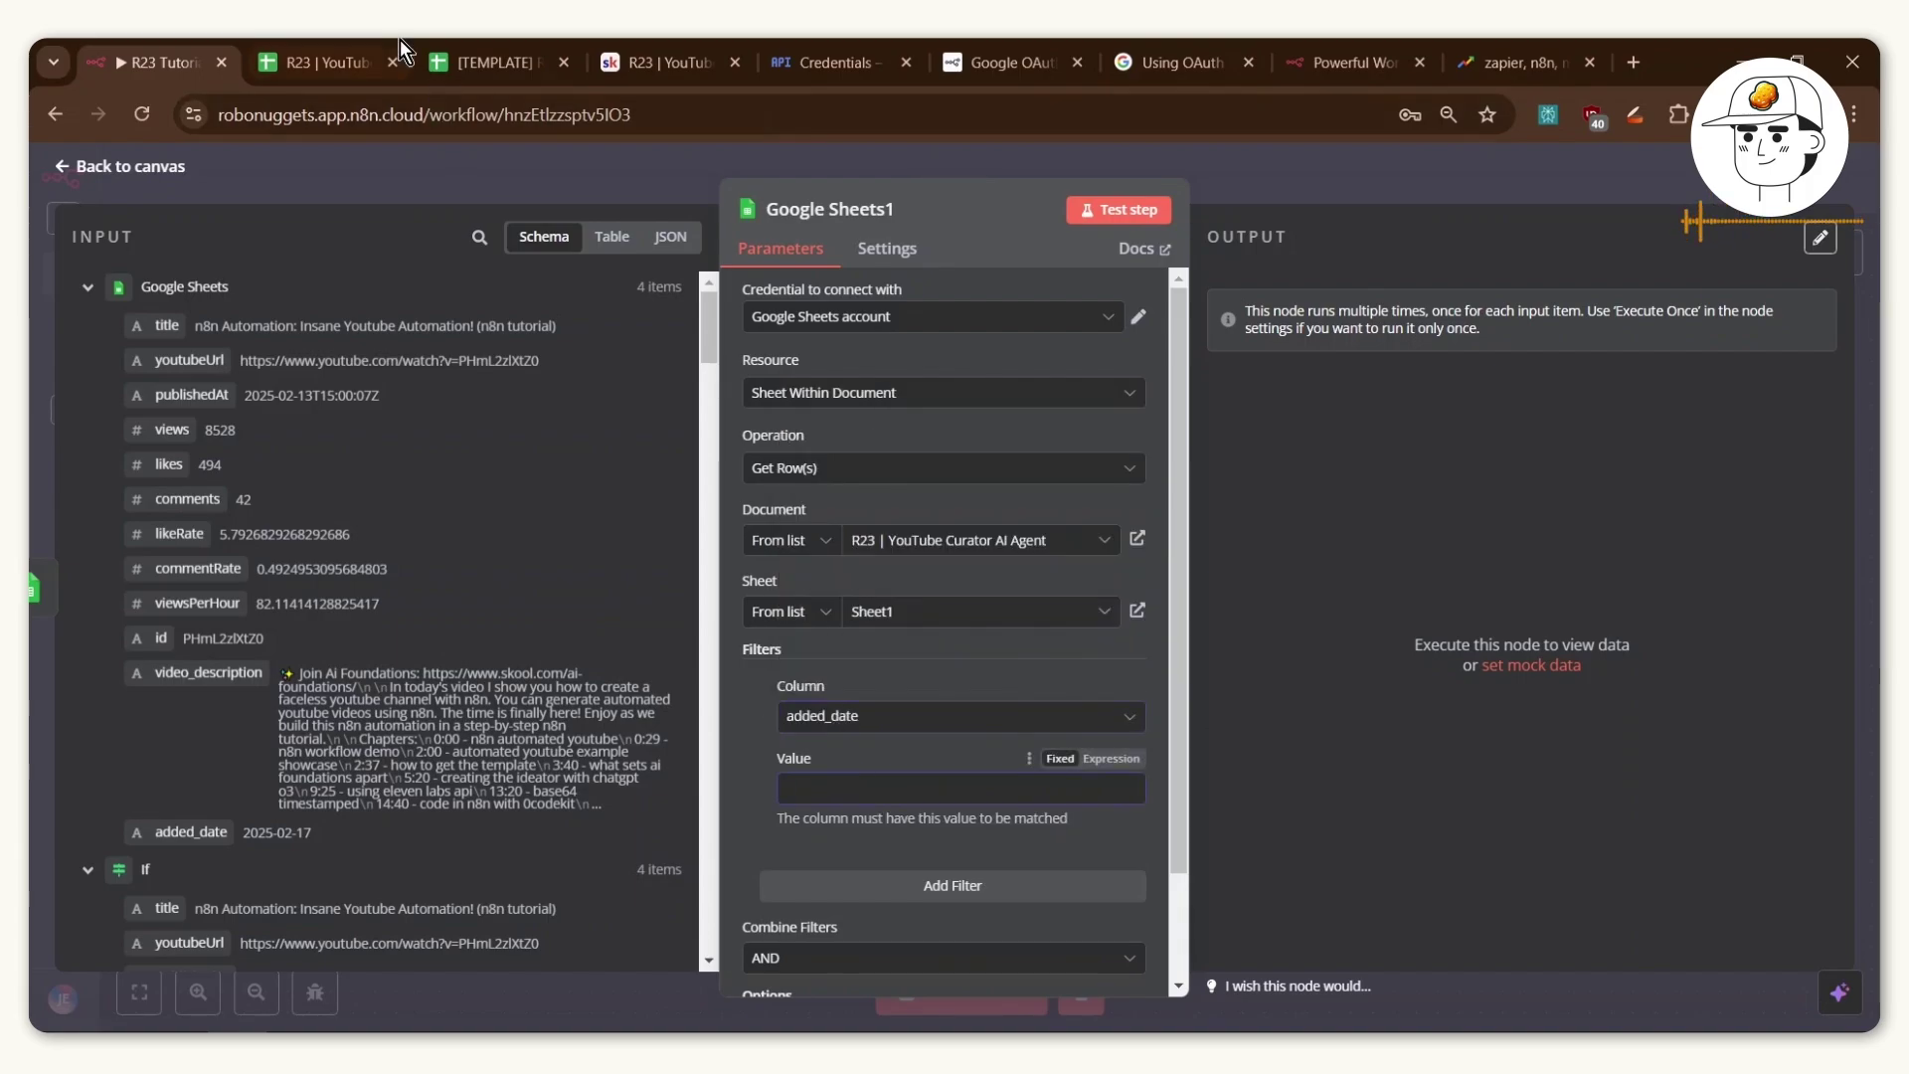
{"action": "left_click", "coordinate": [342, 69]}
{"action": "key", "text": "ctrl+Tab"}
{"action": "key", "text": "ctrl+Tab"}
{"action": "left_click_drag", "start_coordinate": [1218, 712], "coordinate": [758, 710]}
{"action": "key", "text": "ctrl+c"}
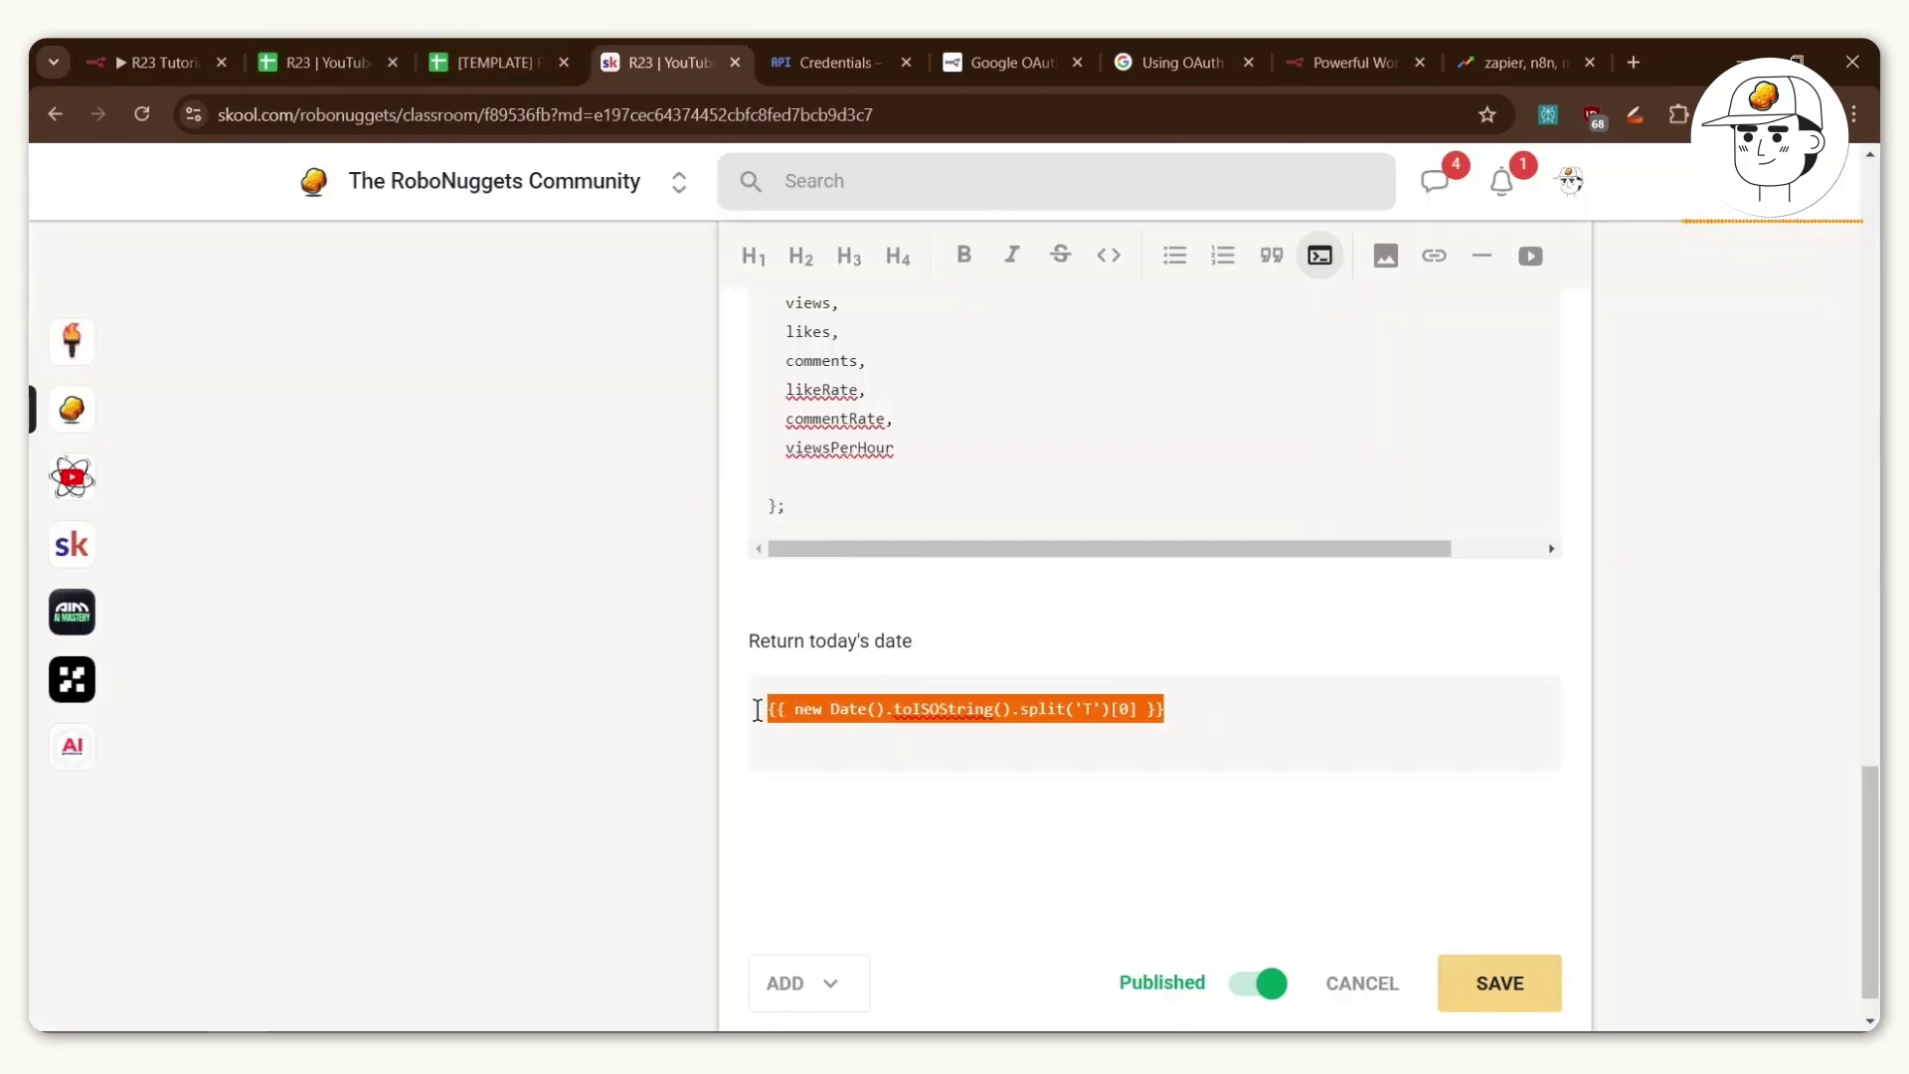
{"action": "left_click", "coordinate": [151, 70]}
{"action": "key", "text": "ctrl+v"}
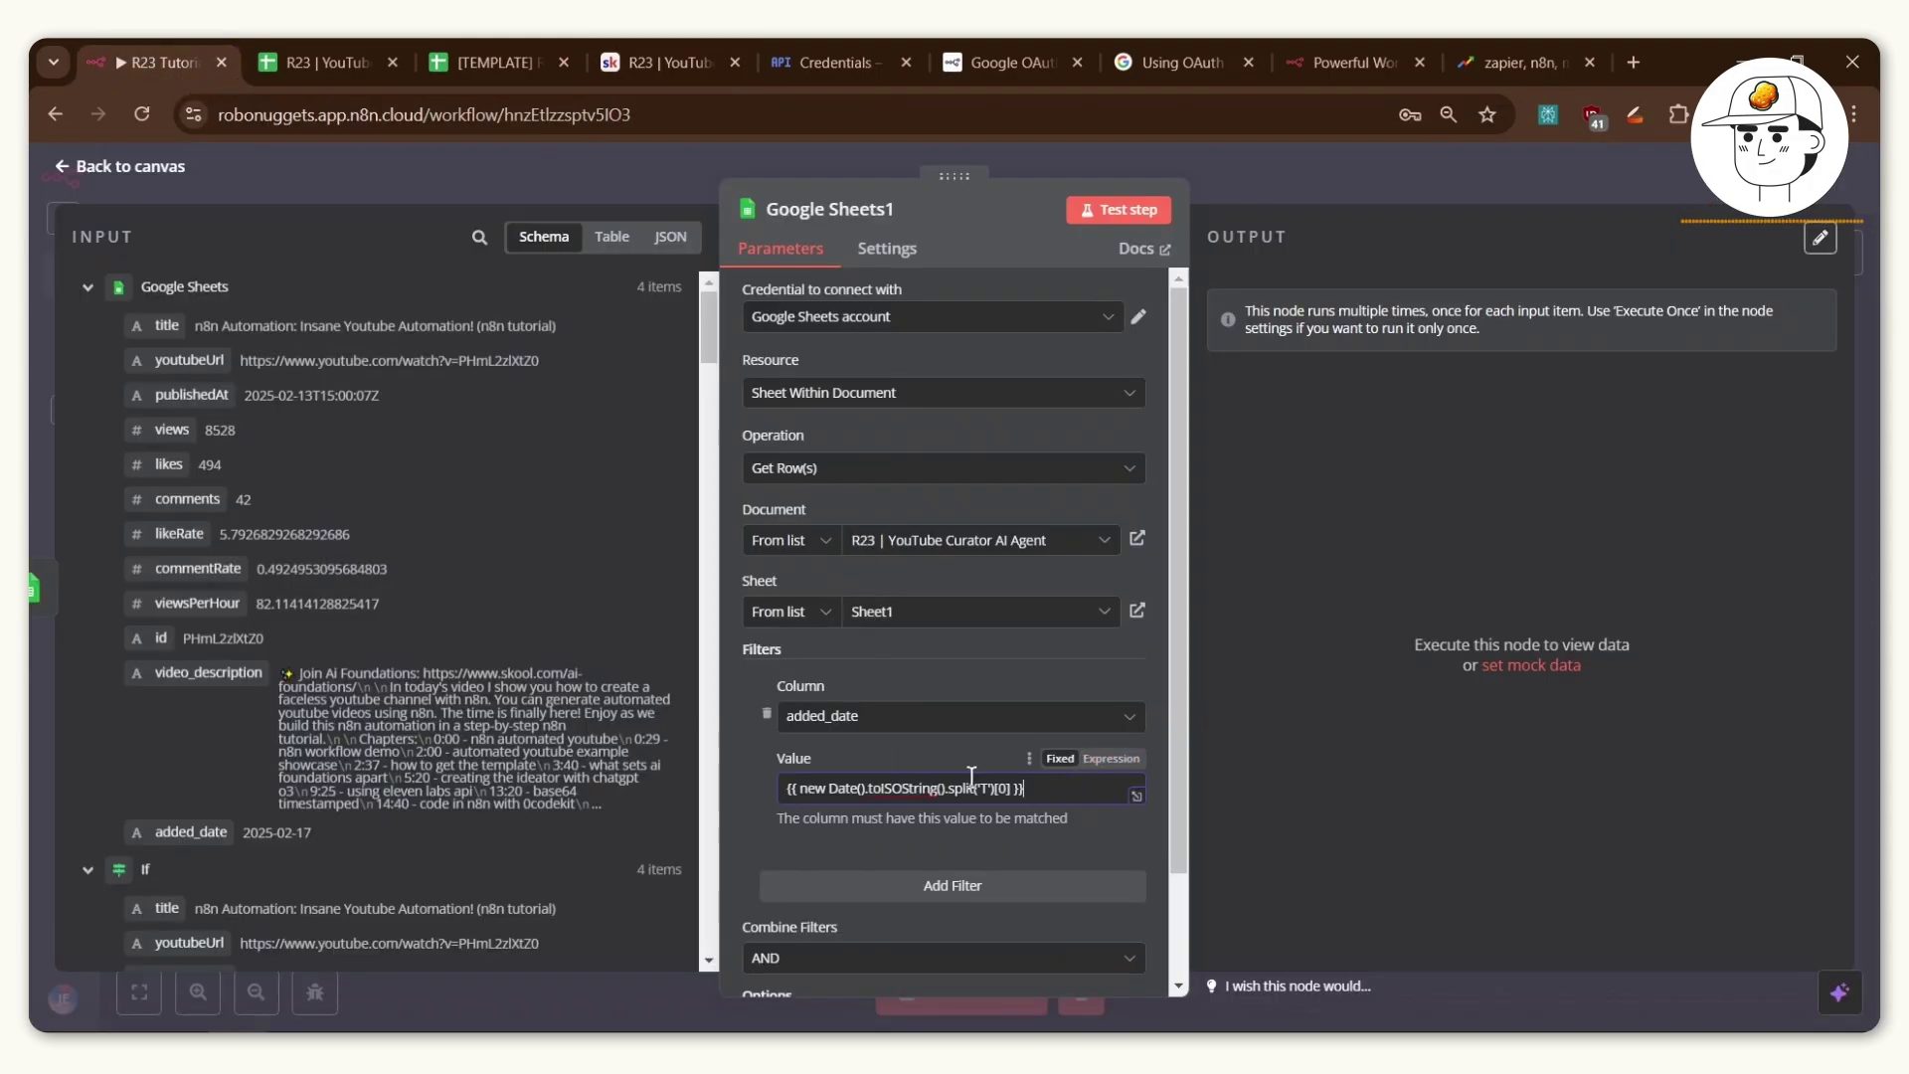
{"action": "left_click", "coordinate": [1131, 760]}
{"action": "left_click", "coordinate": [768, 816]}
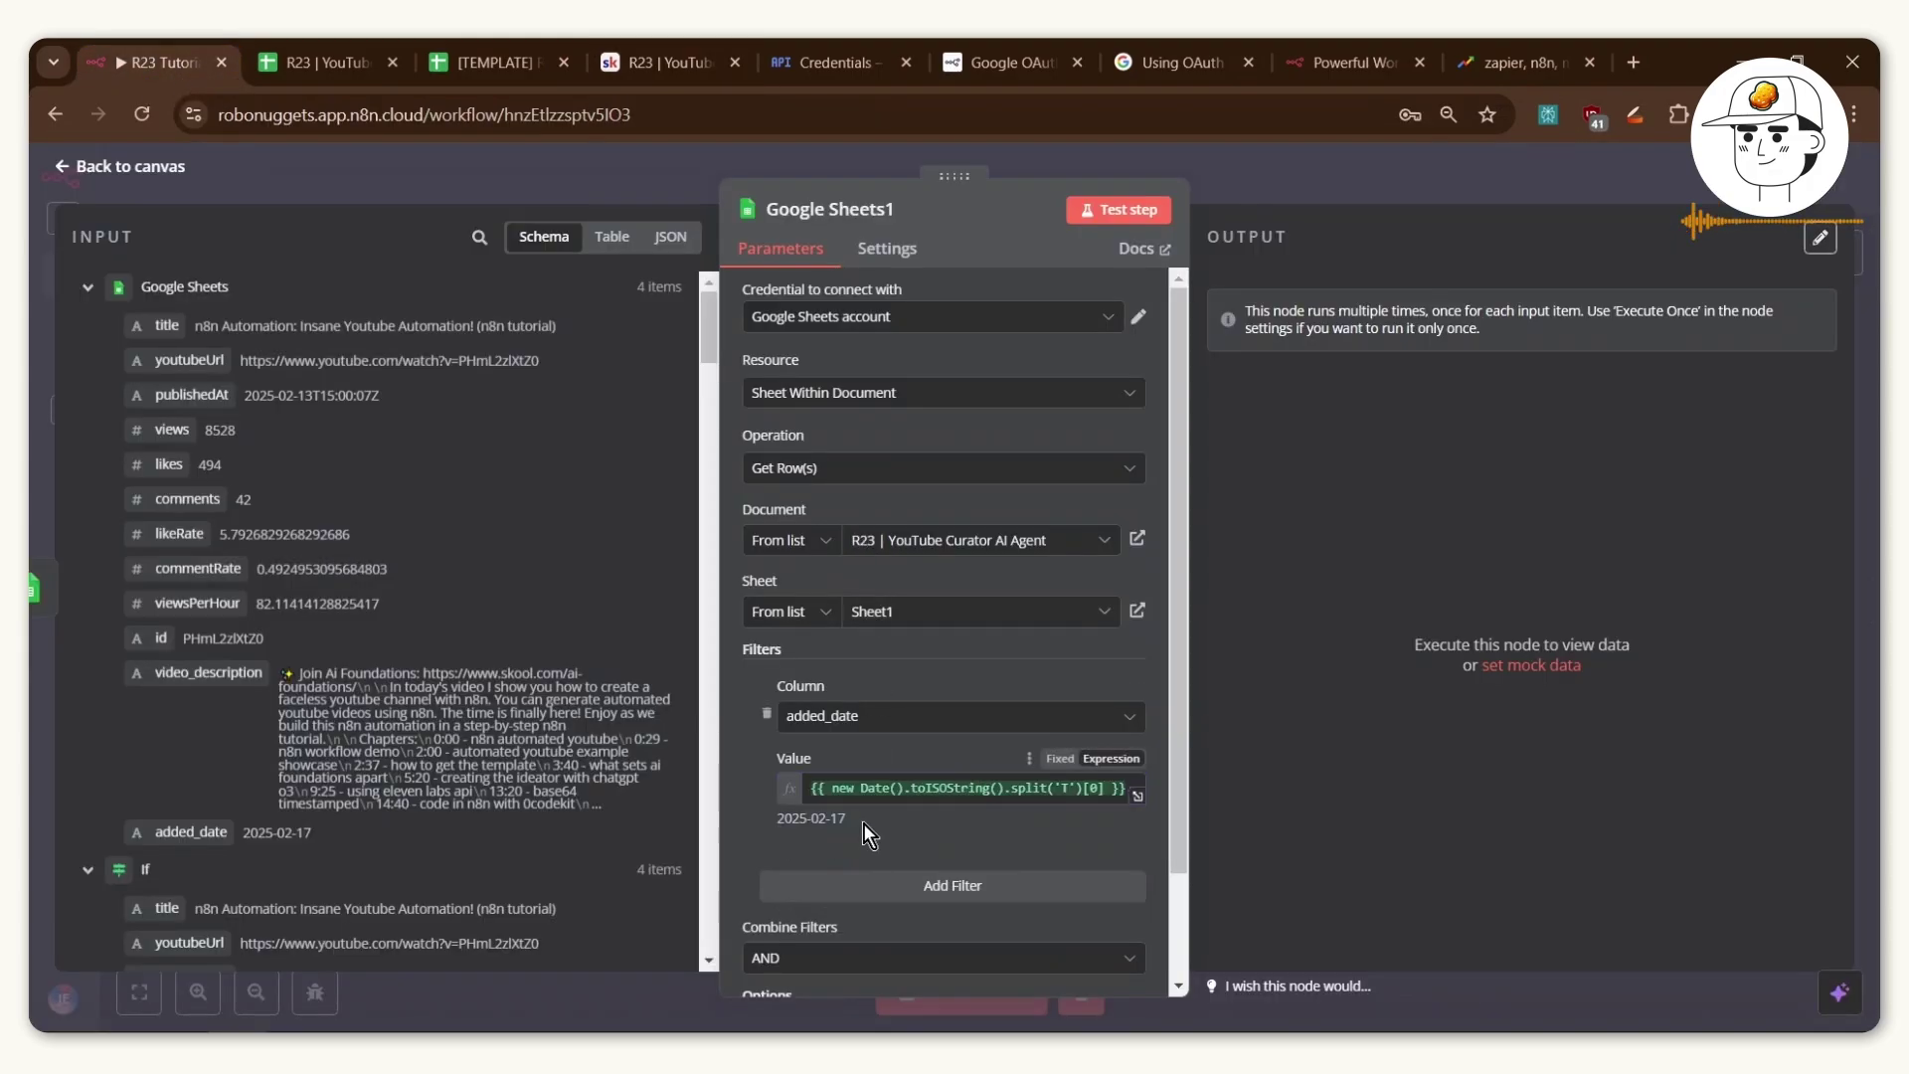
{"action": "scroll", "coordinate": [769, 816], "scroll_direction": "down", "scroll_amount": 2}
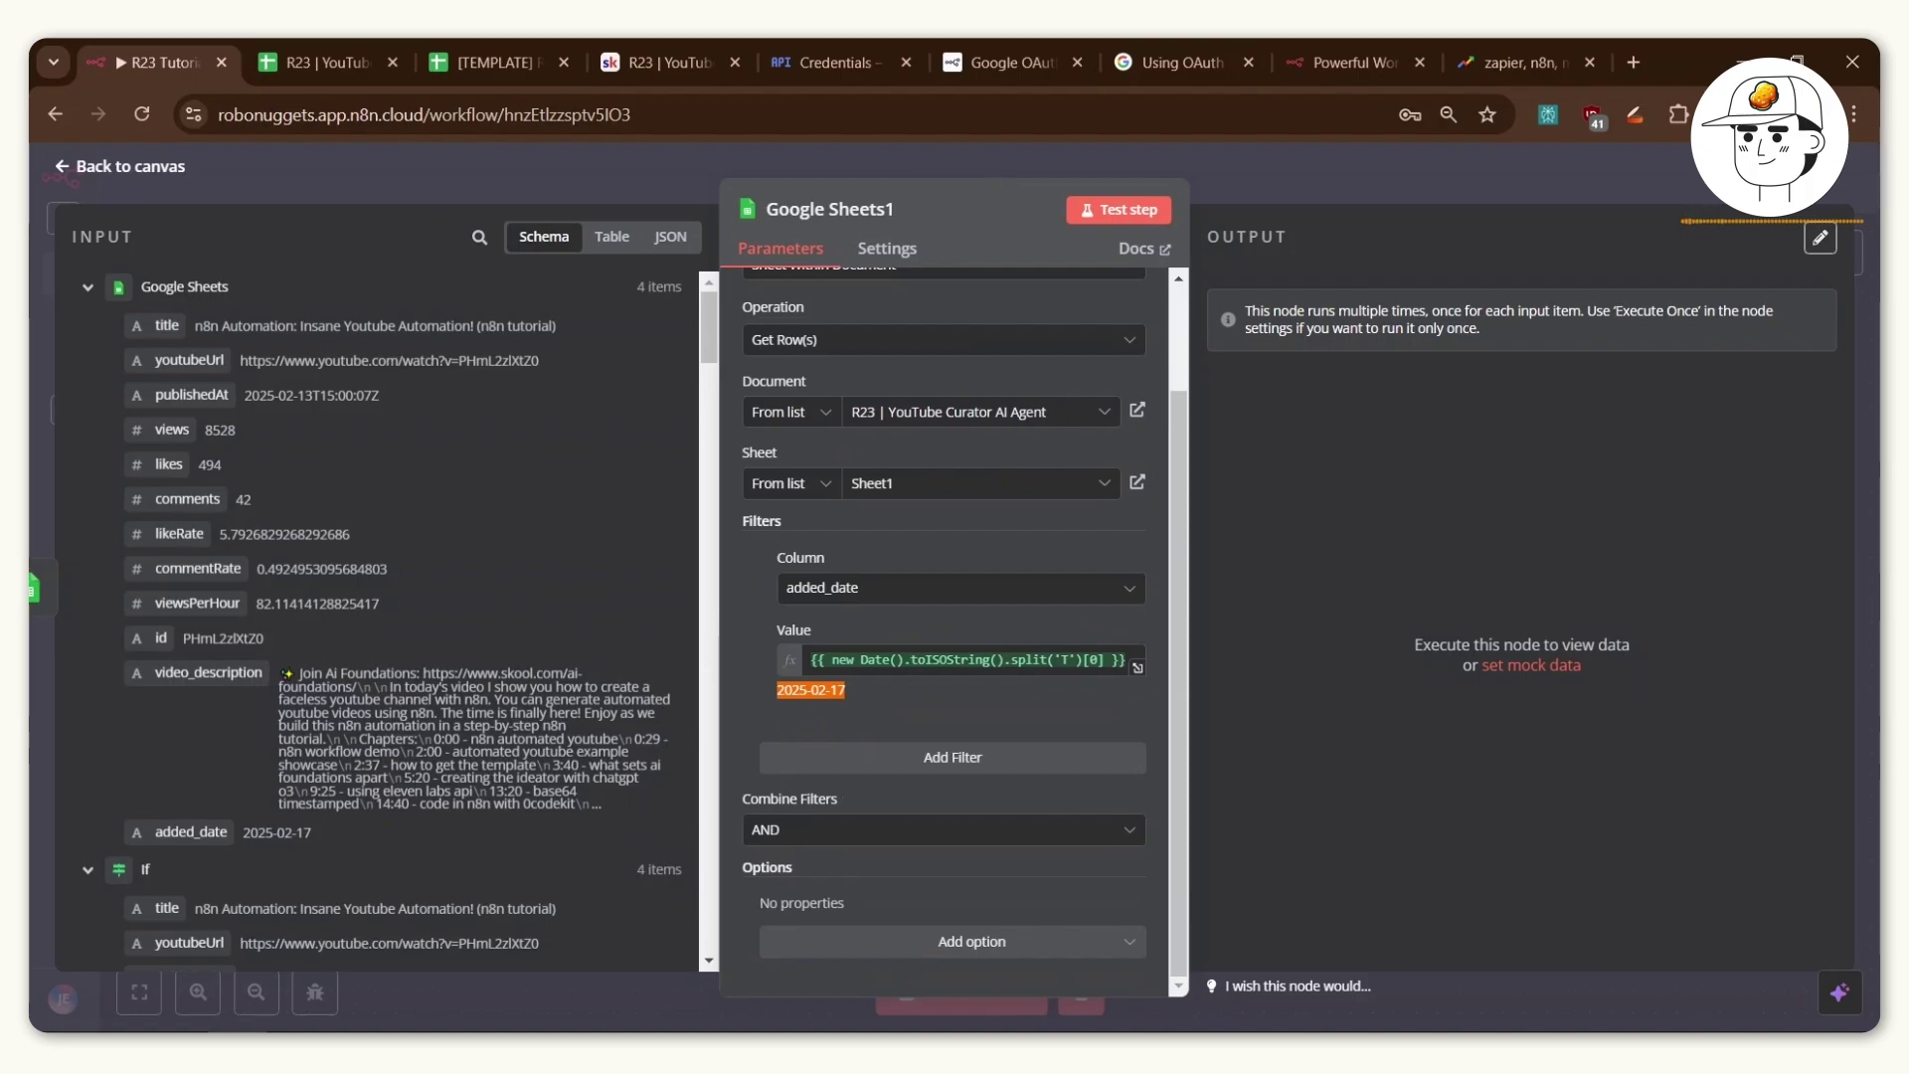
{"action": "left_click", "coordinate": [1134, 204]}
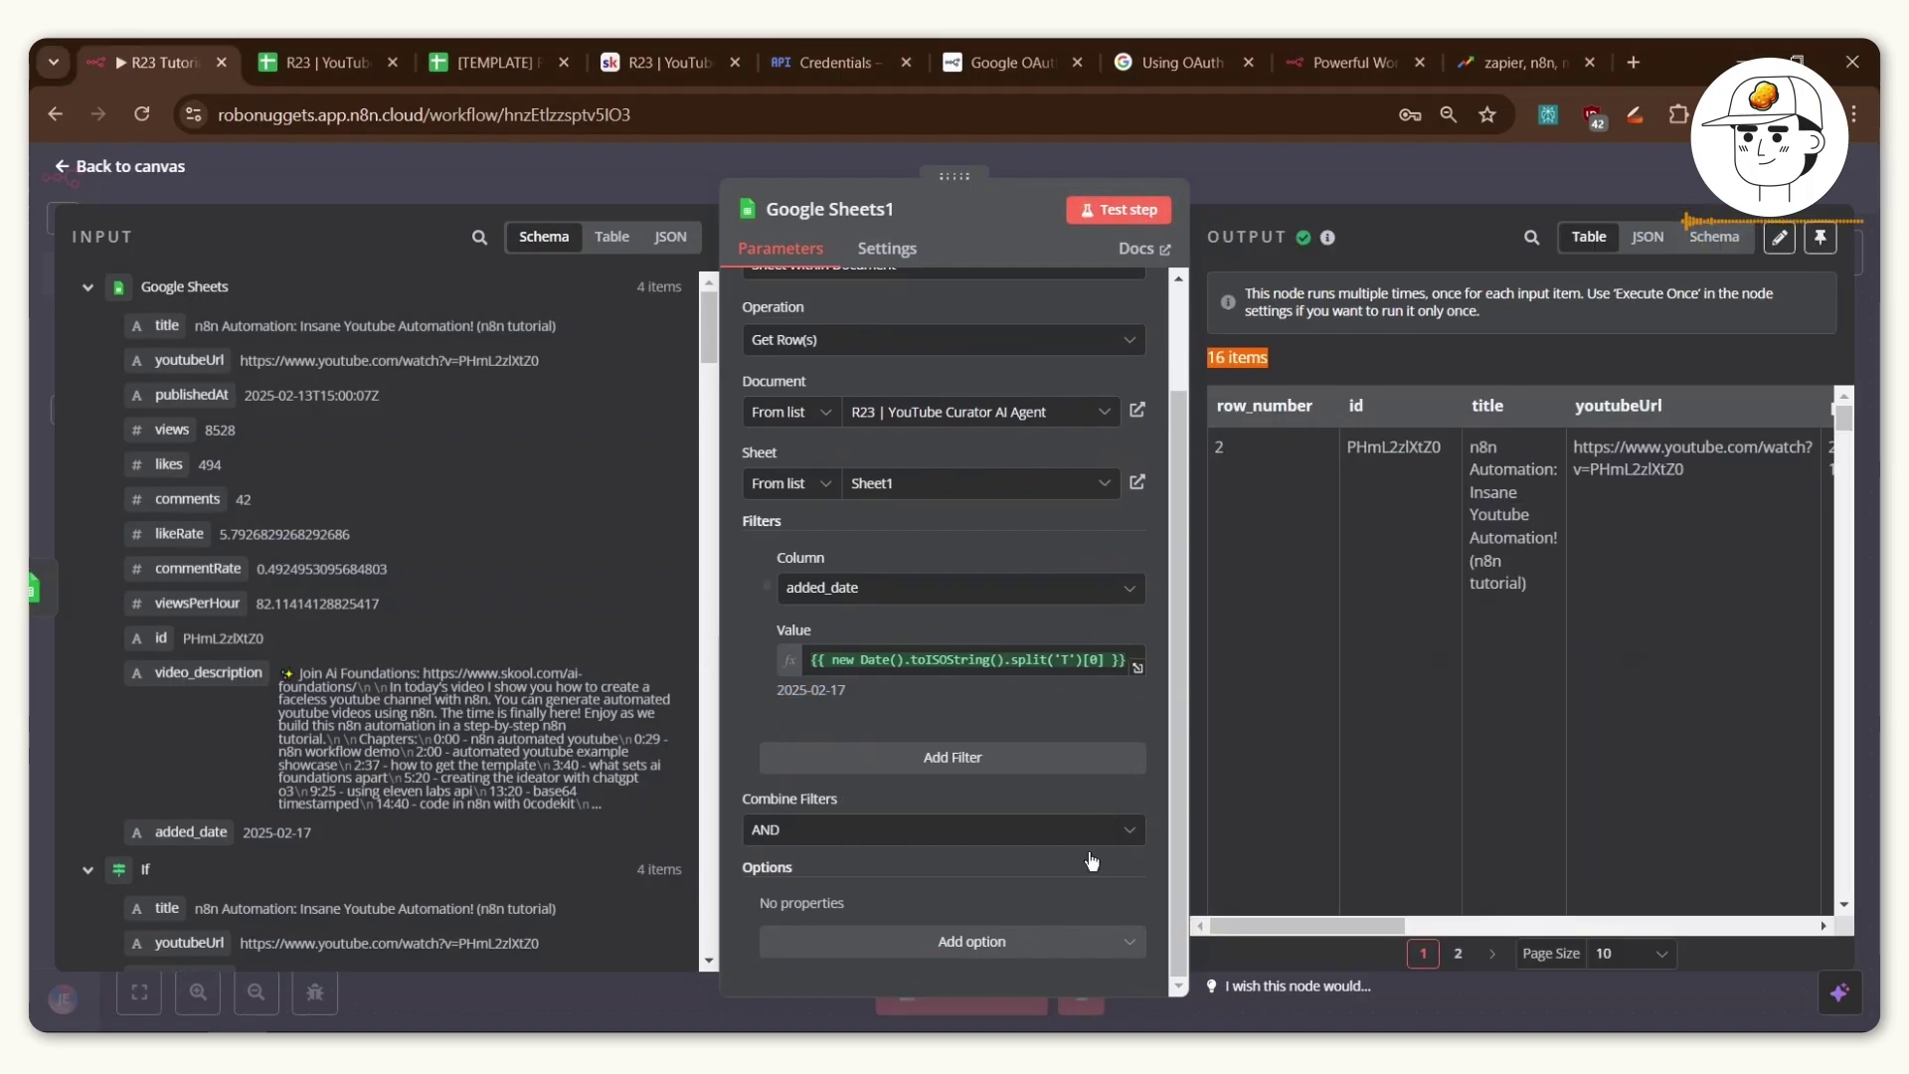
Turn on Execute Once for the Get Row(s) node and test it again.
{"action": "scroll", "coordinate": [1122, 678], "scroll_direction": "up", "scroll_amount": 2}
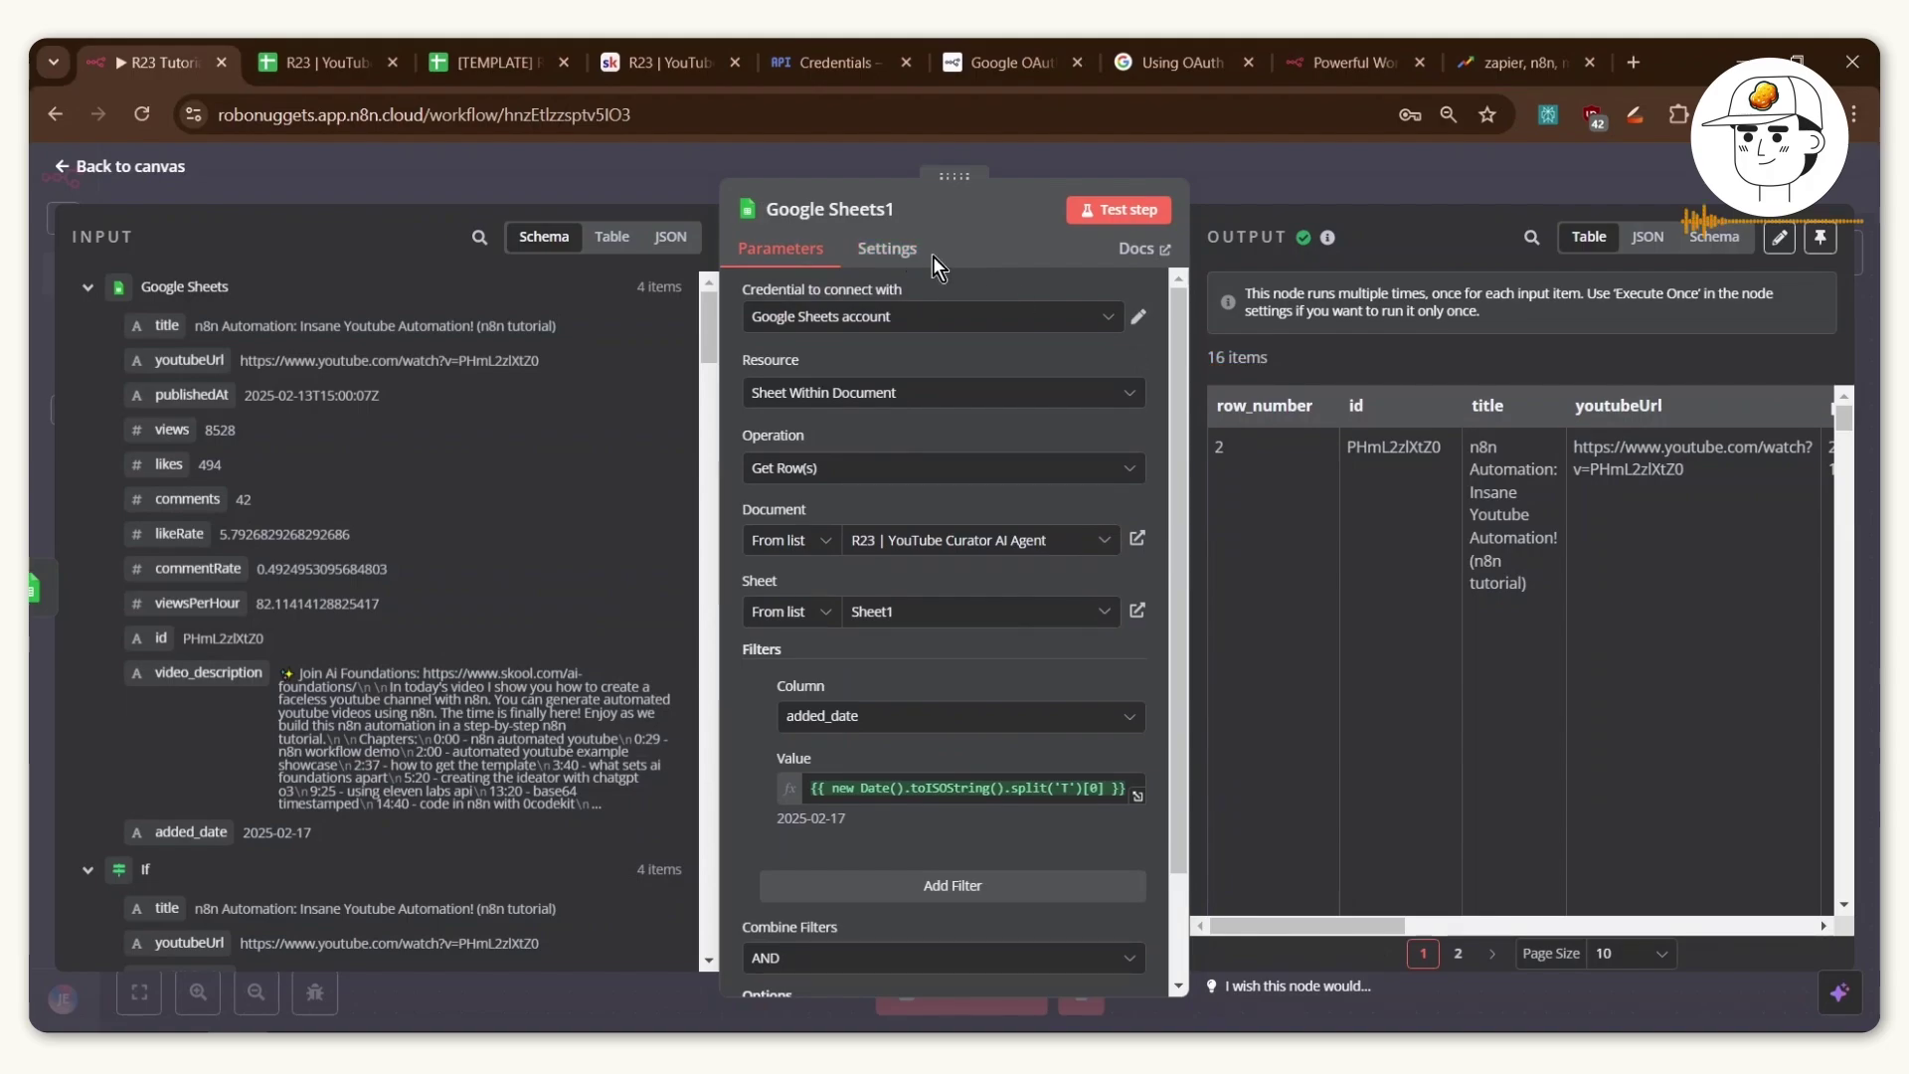
{"action": "left_click", "coordinate": [882, 249]}
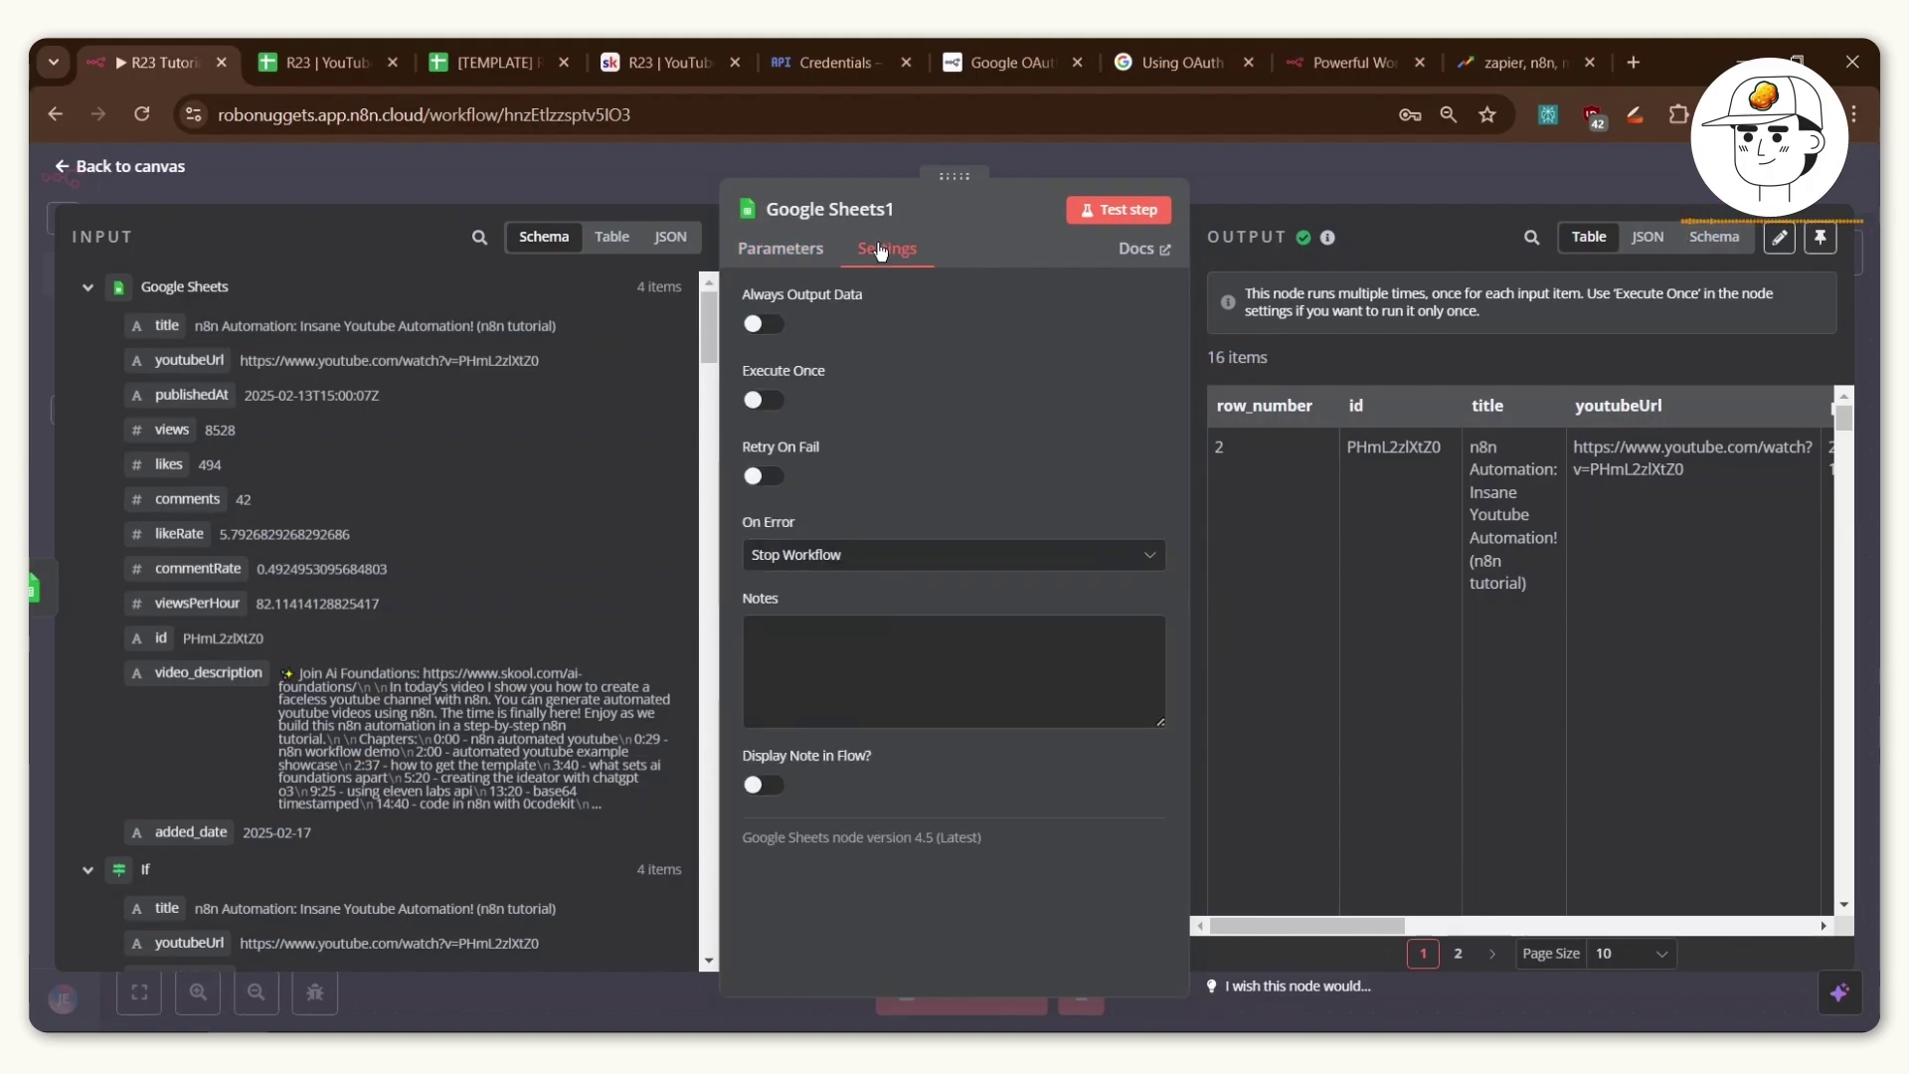
{"action": "left_click", "coordinate": [755, 401]}
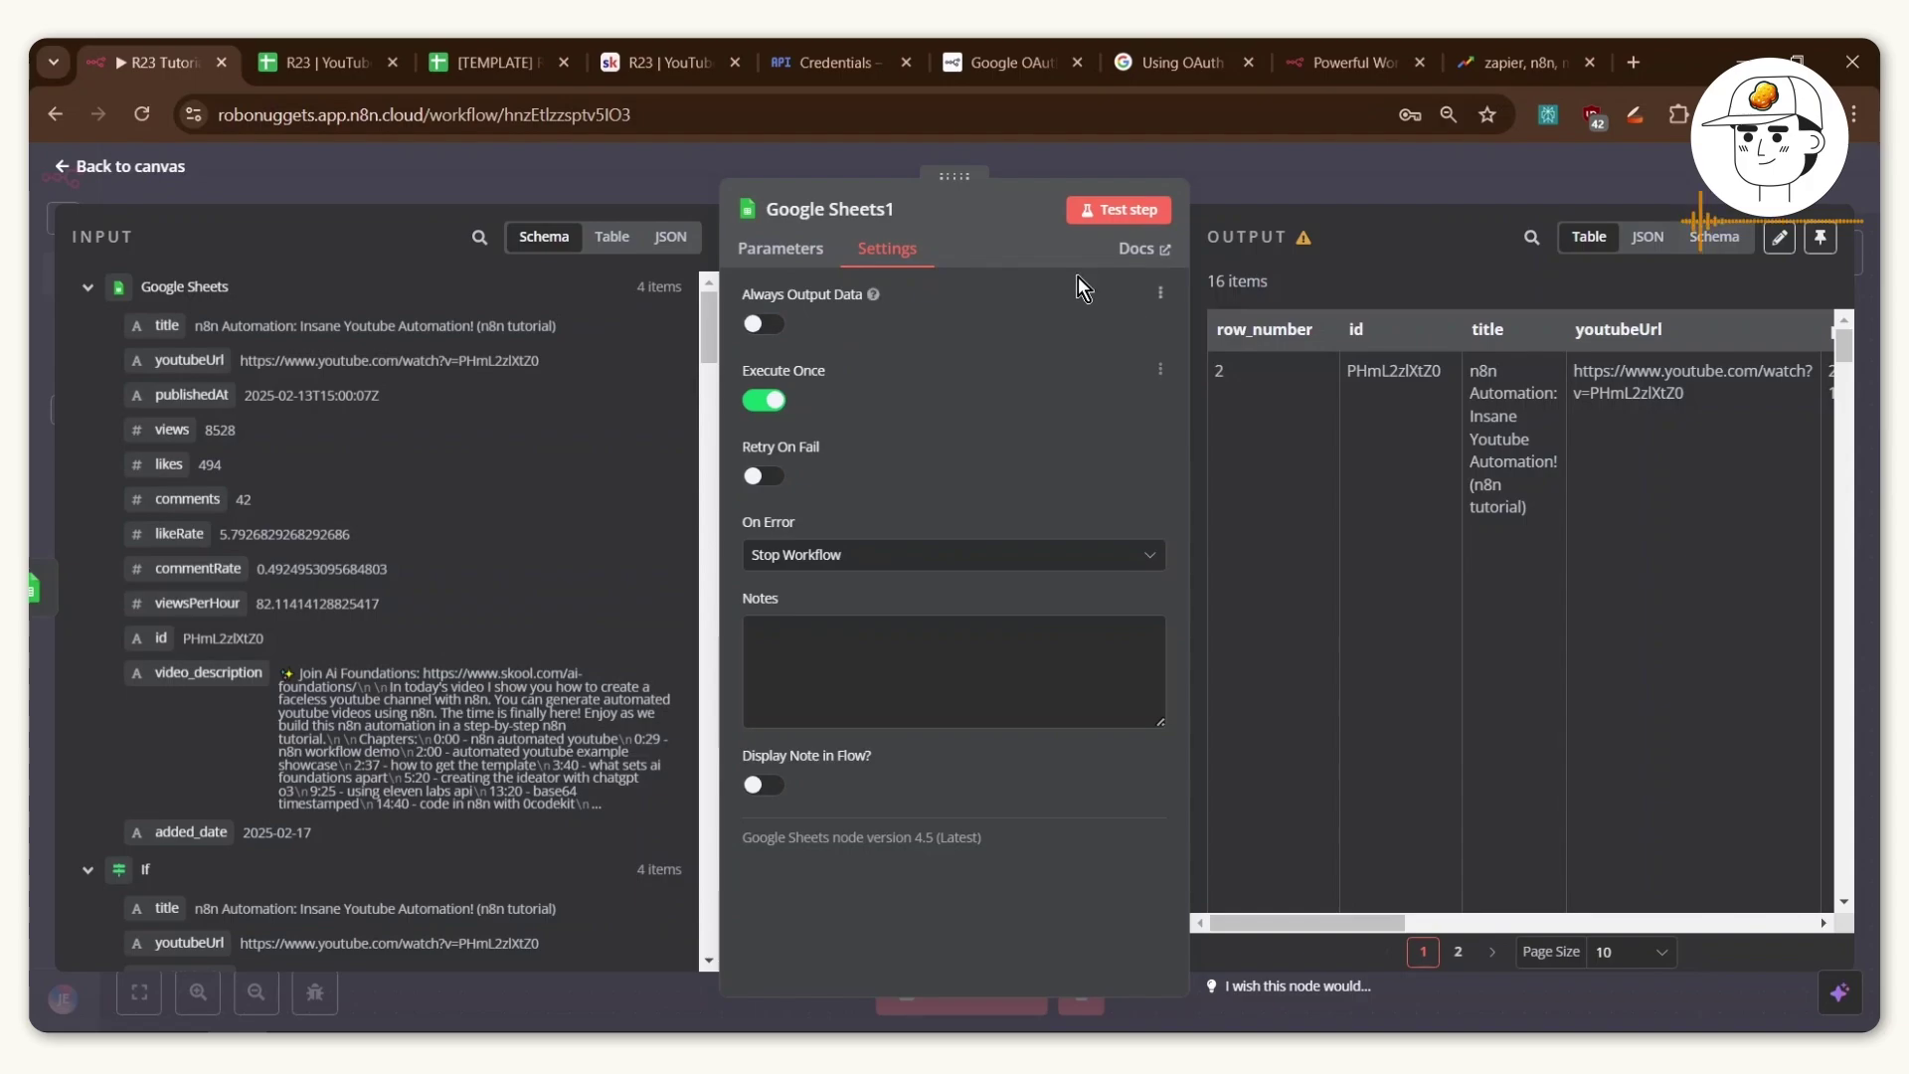
{"action": "left_click", "coordinate": [1118, 210]}
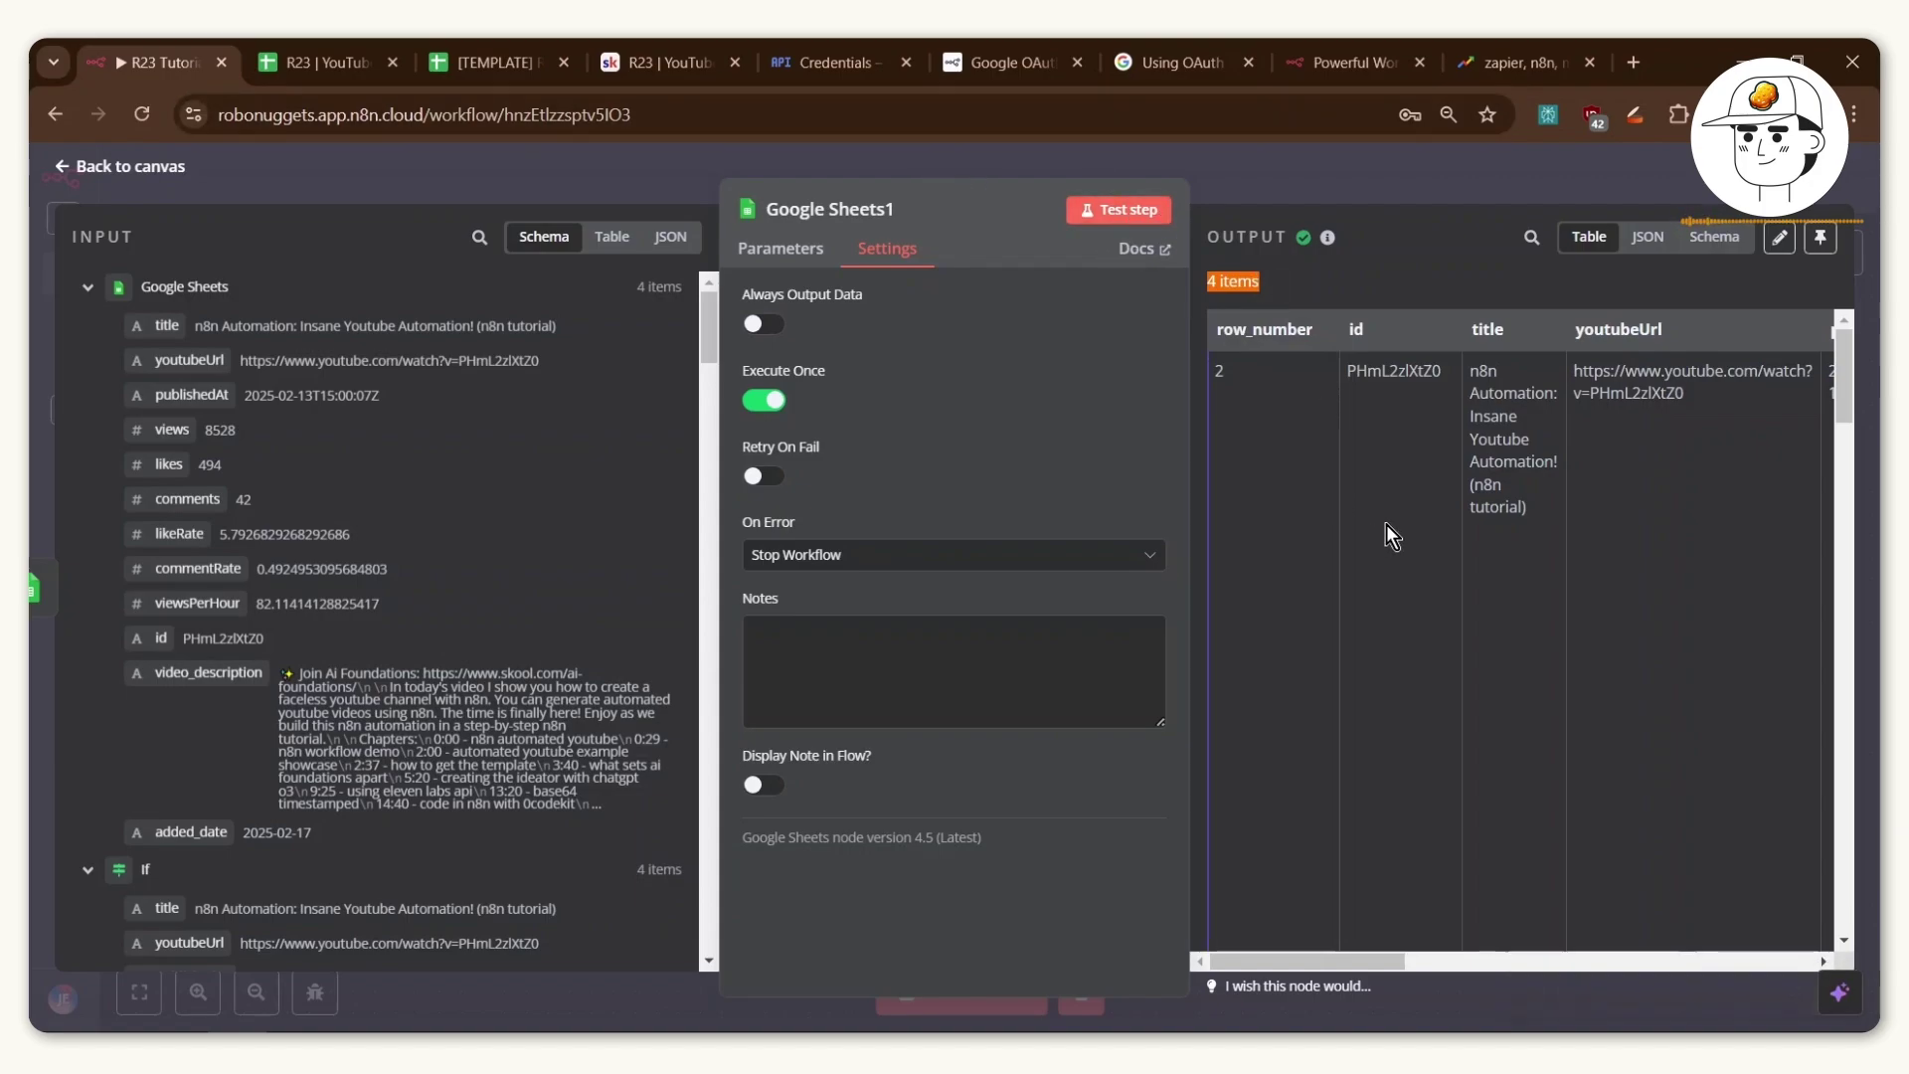
Add an If node after the Google Sheets1 node that reads the sheet rows.
{"action": "scroll", "coordinate": [1386, 523], "scroll_direction": "right", "scroll_amount": 10}
{"action": "scroll", "coordinate": [1525, 517], "scroll_direction": "left", "scroll_amount": 5}
{"action": "scroll", "coordinate": [1524, 516], "scroll_direction": "right", "scroll_amount": 5}
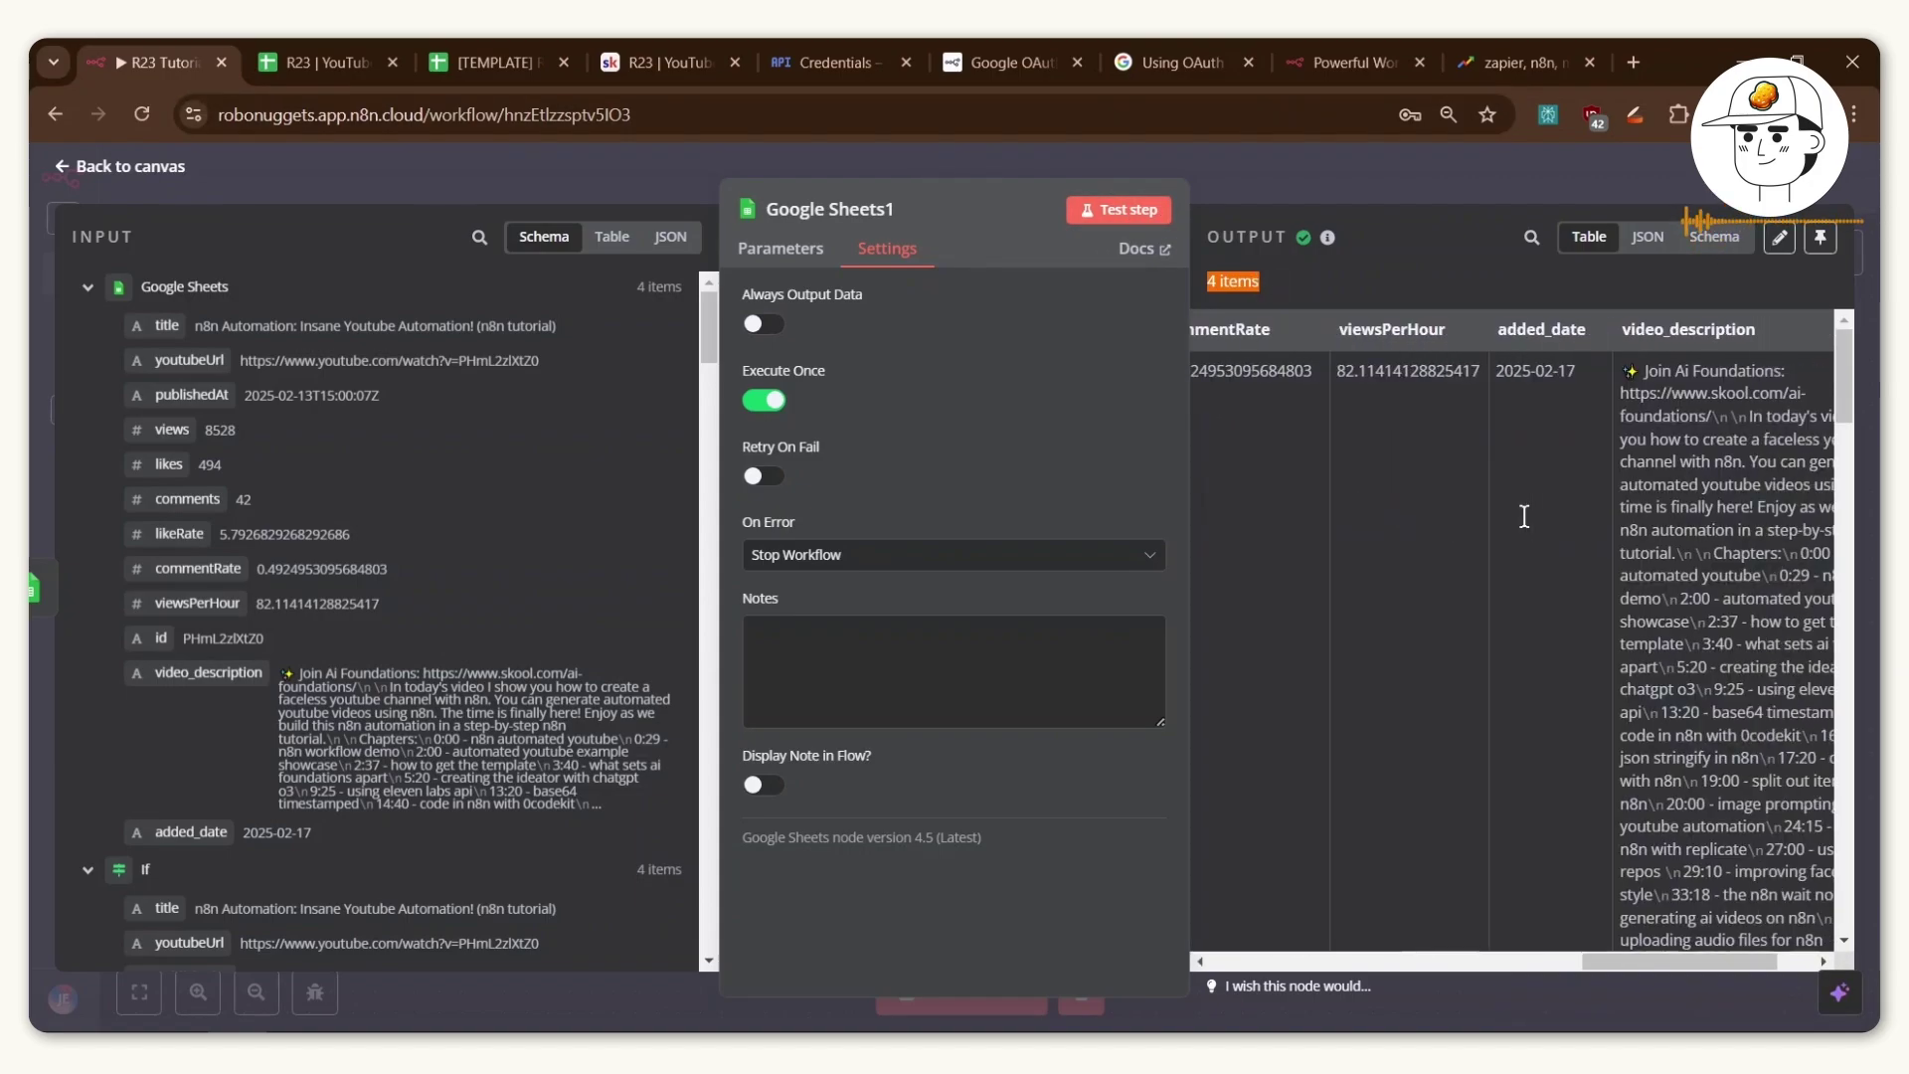
{"action": "left_click", "coordinate": [1447, 192]}
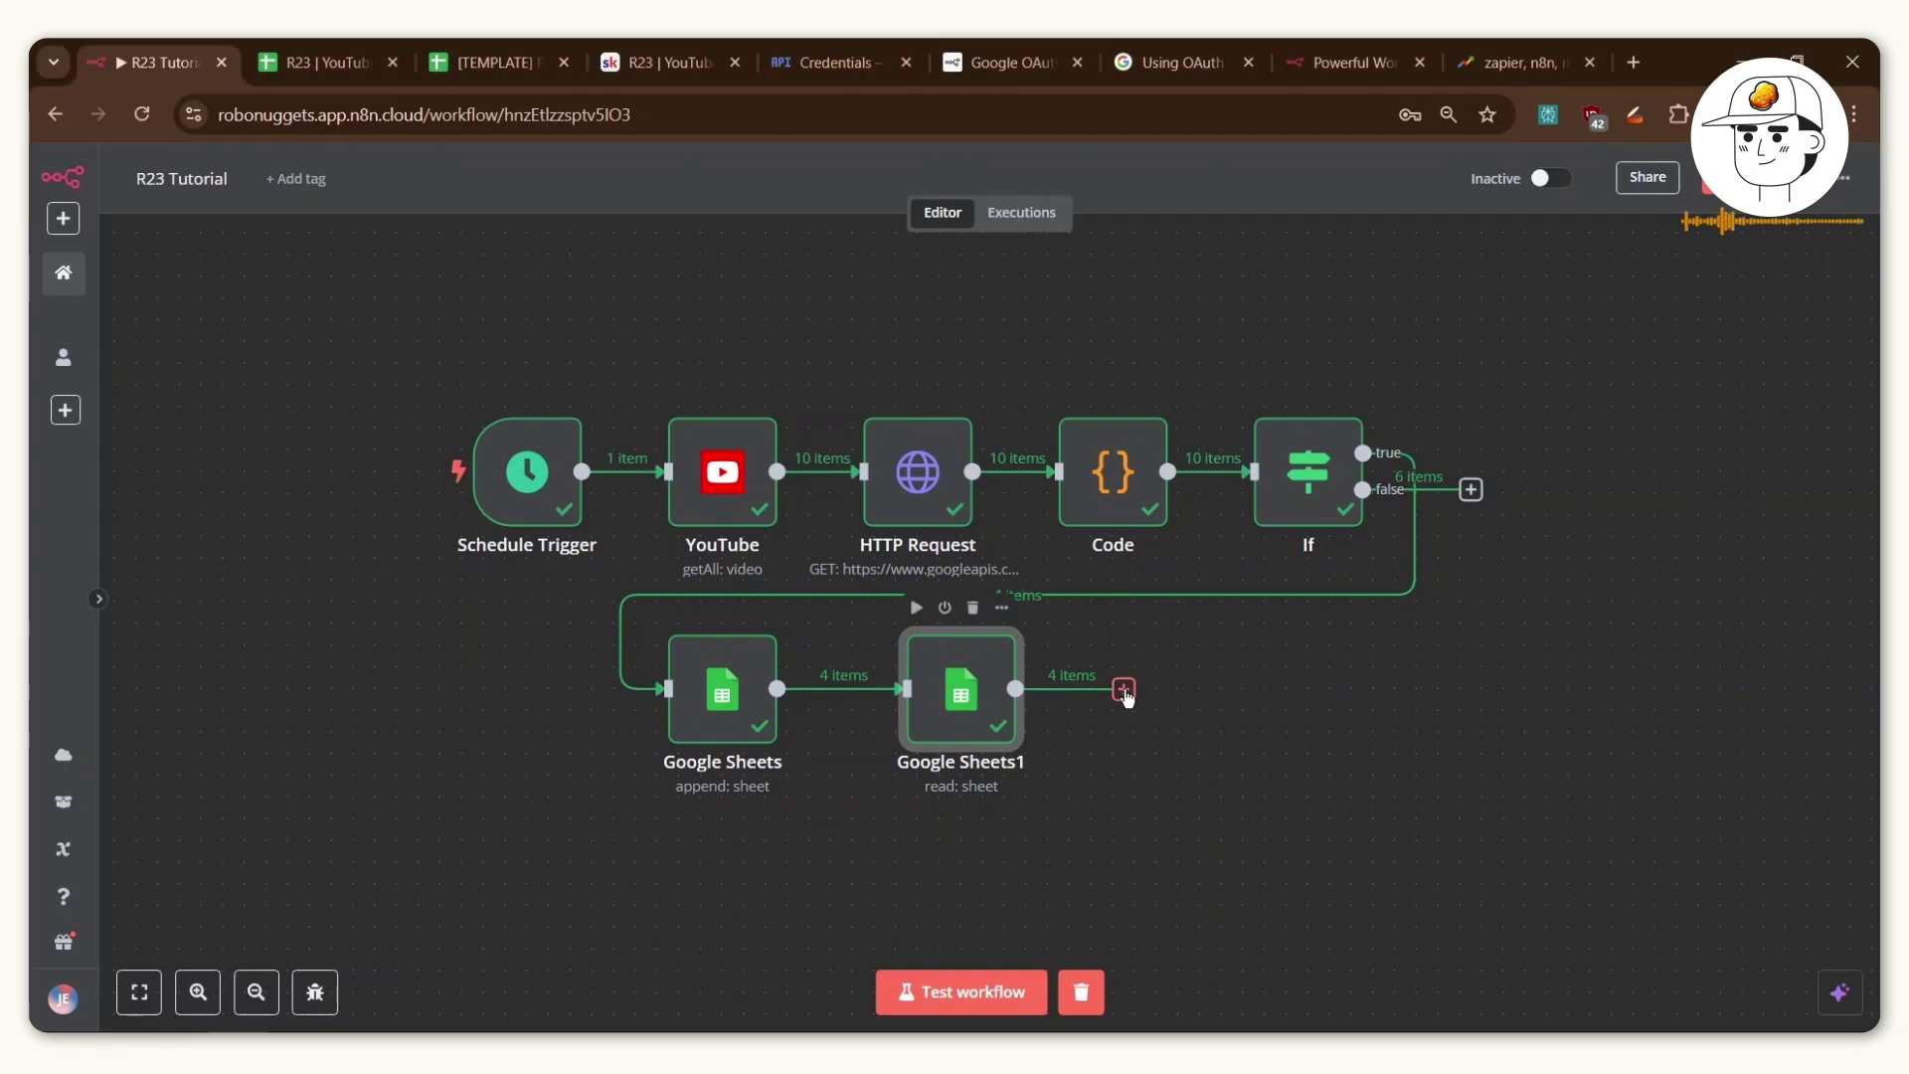
{"action": "left_click", "coordinate": [1123, 689]}
{"action": "type", "text": "if"}
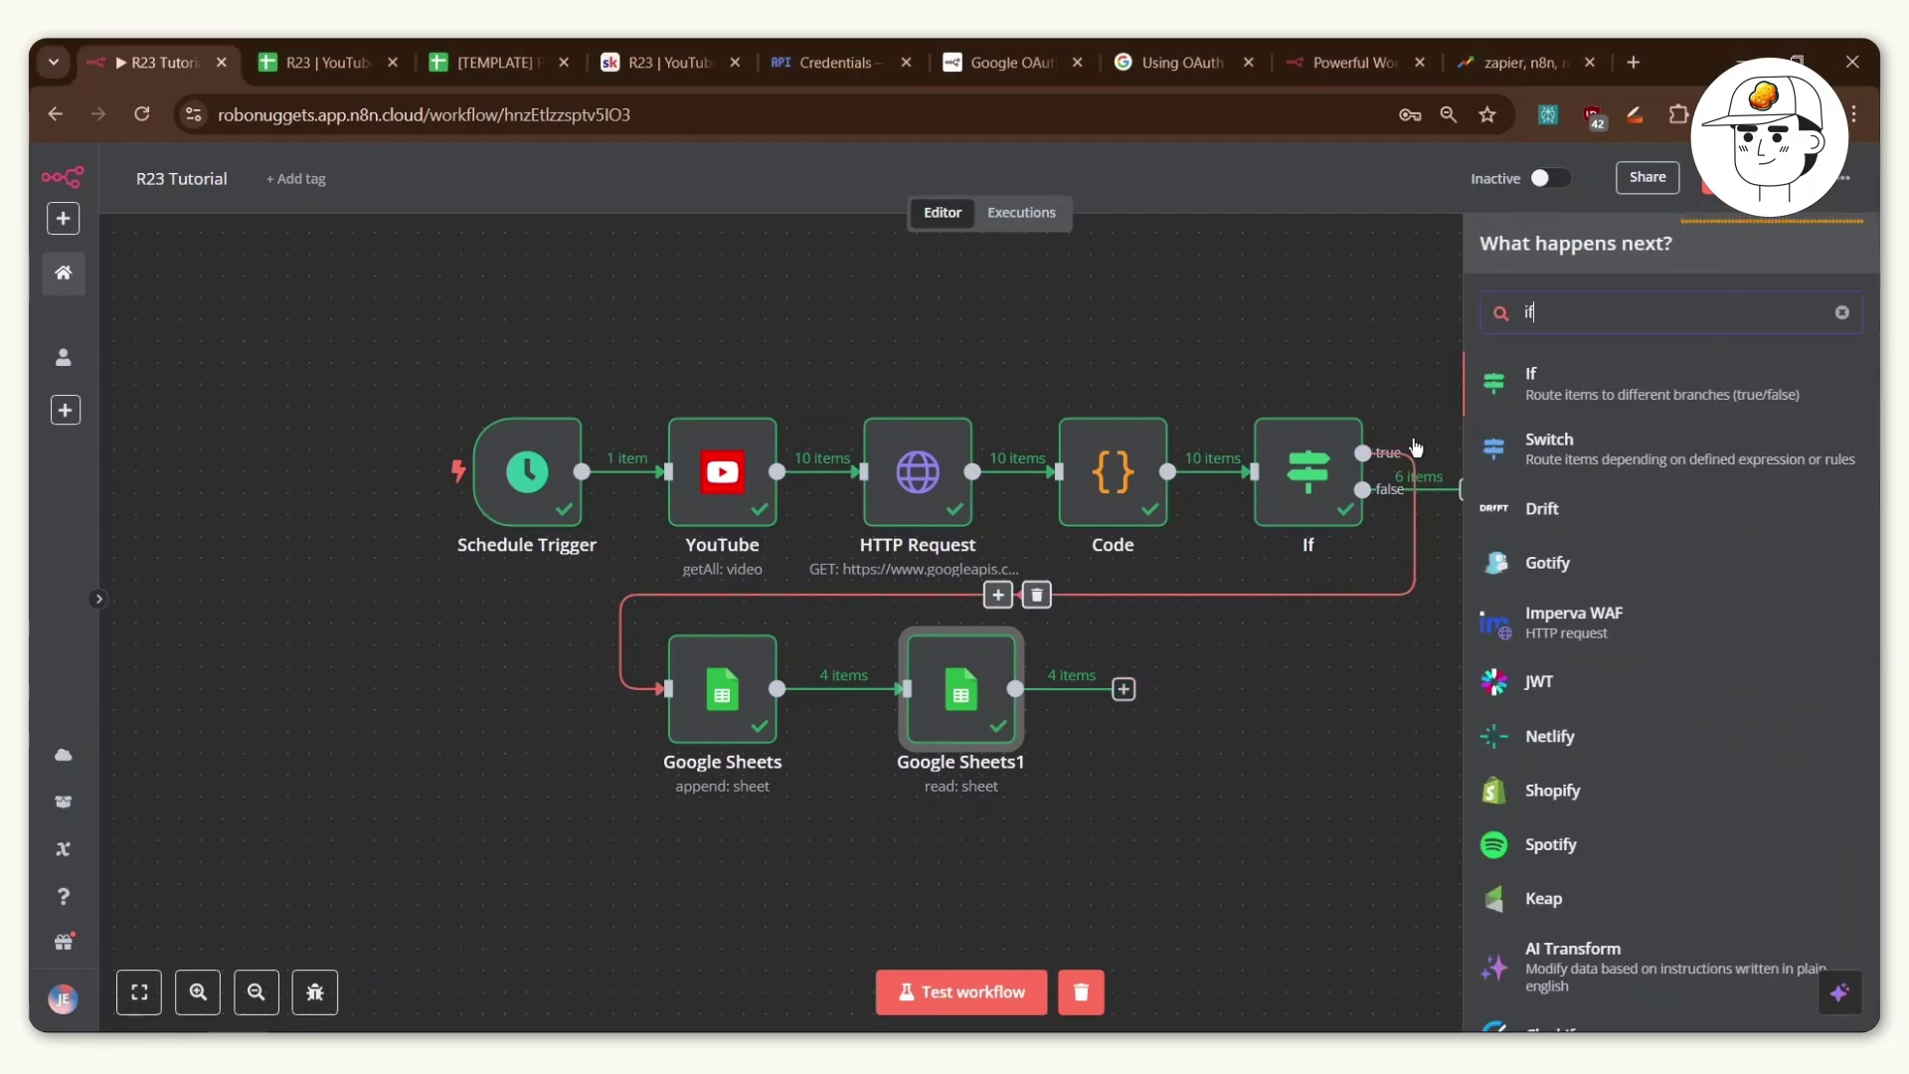
{"action": "left_click", "coordinate": [1613, 397]}
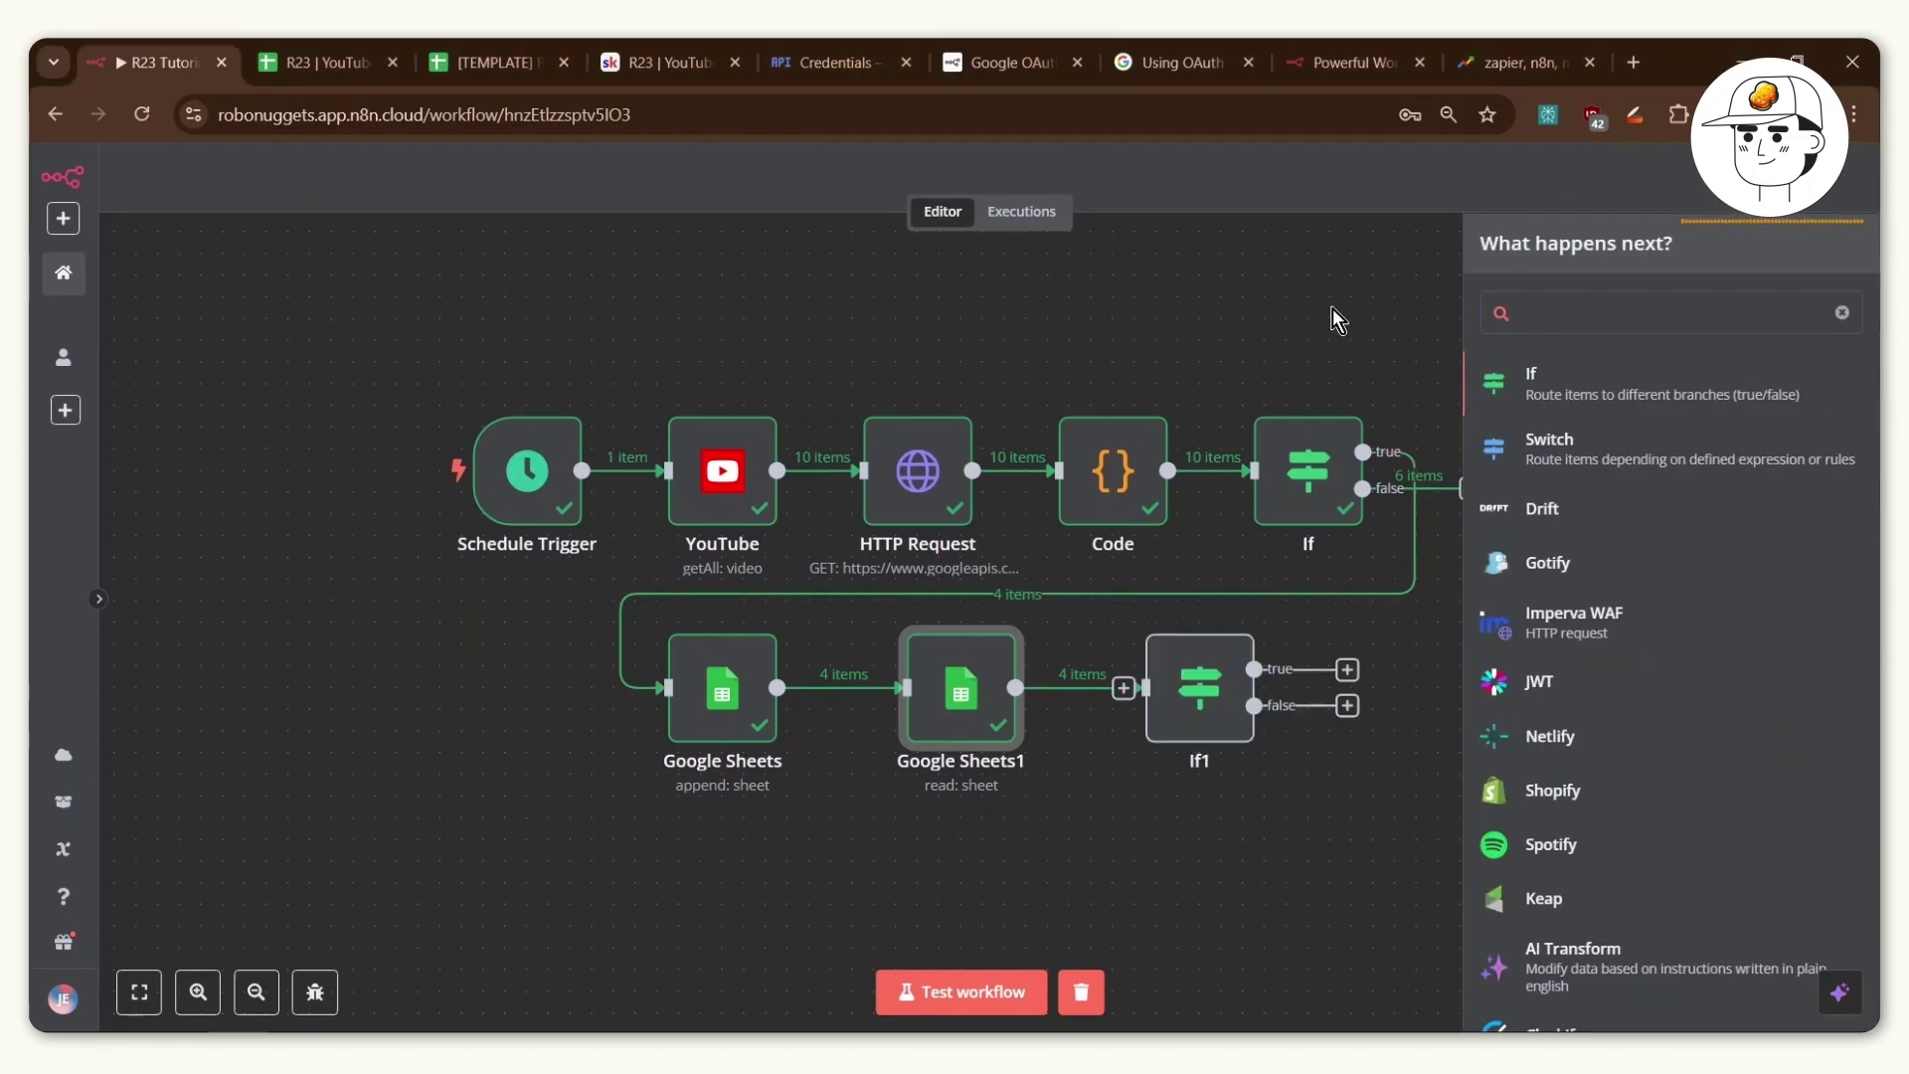
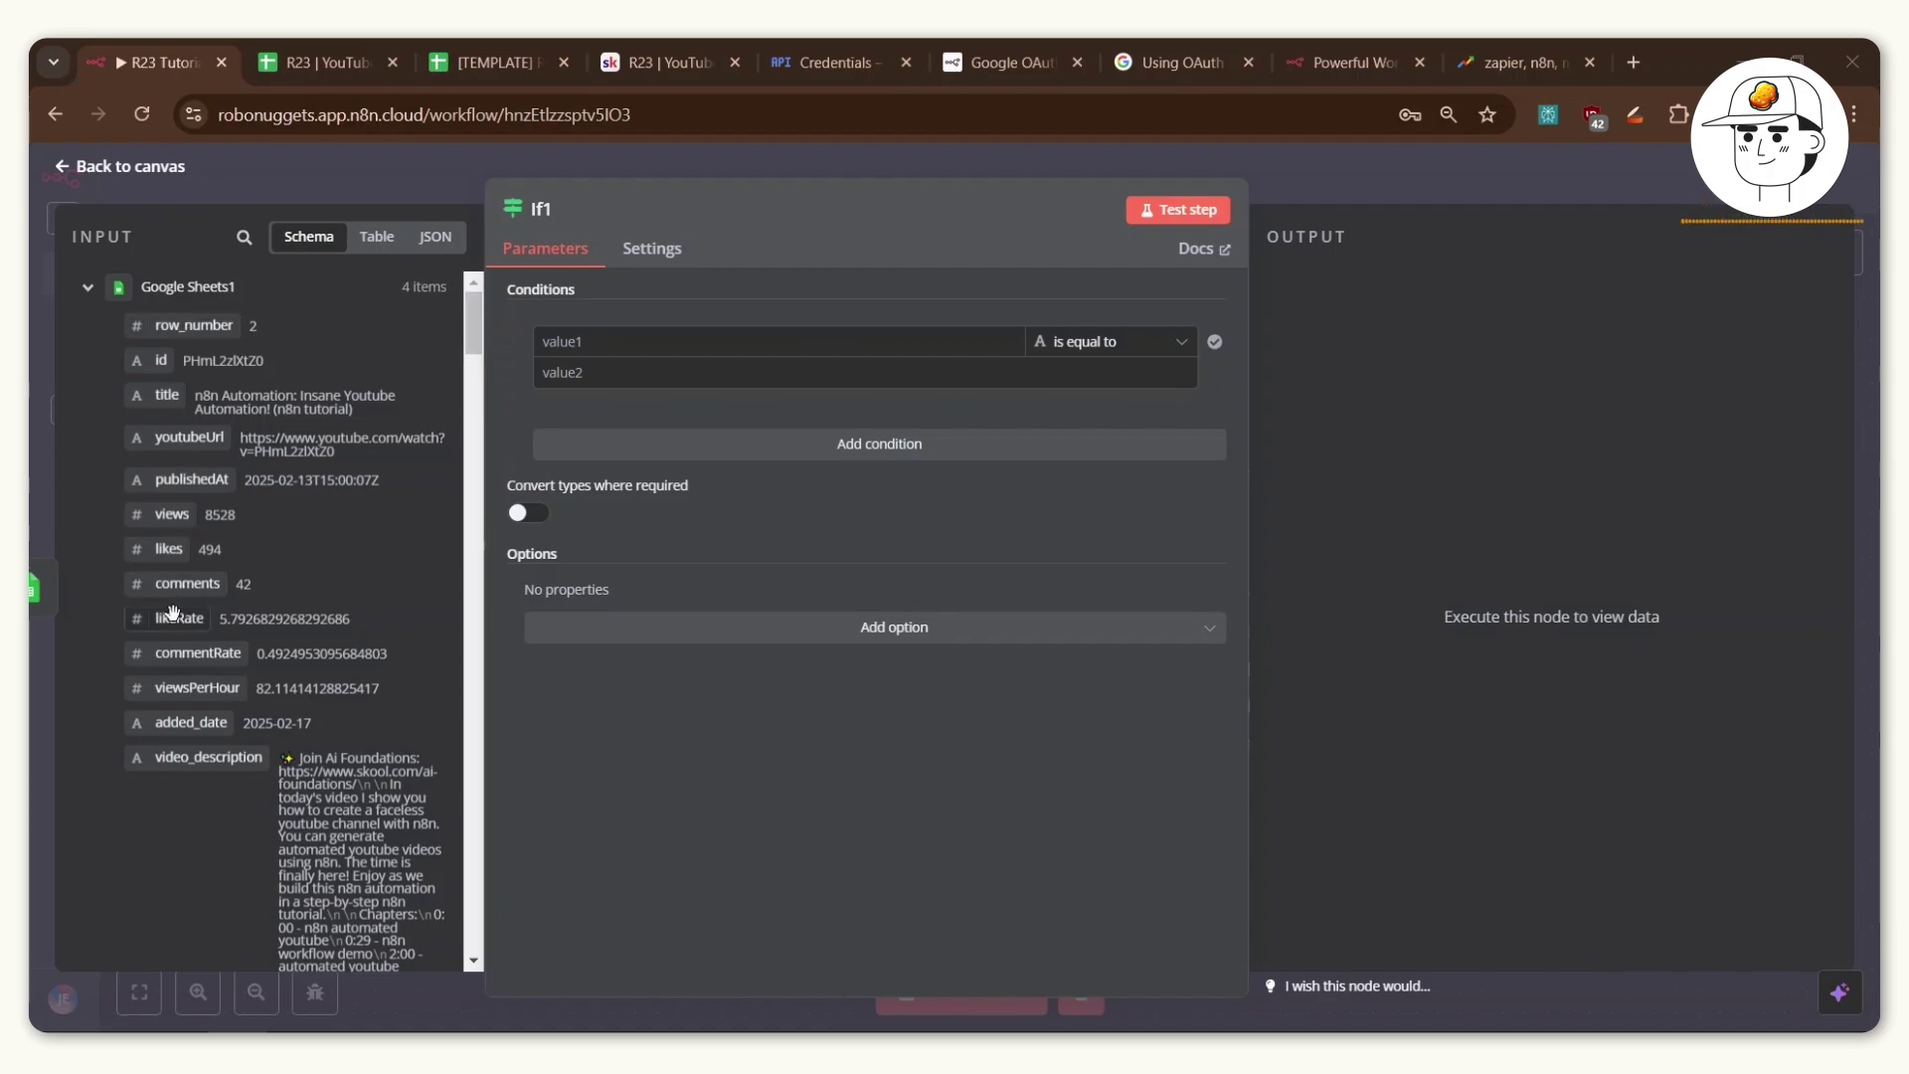
Set the If1 condition to likeRate is greater than the number 5.5.
{"action": "left_click_drag", "start_coordinate": [173, 614], "coordinate": [686, 338]}
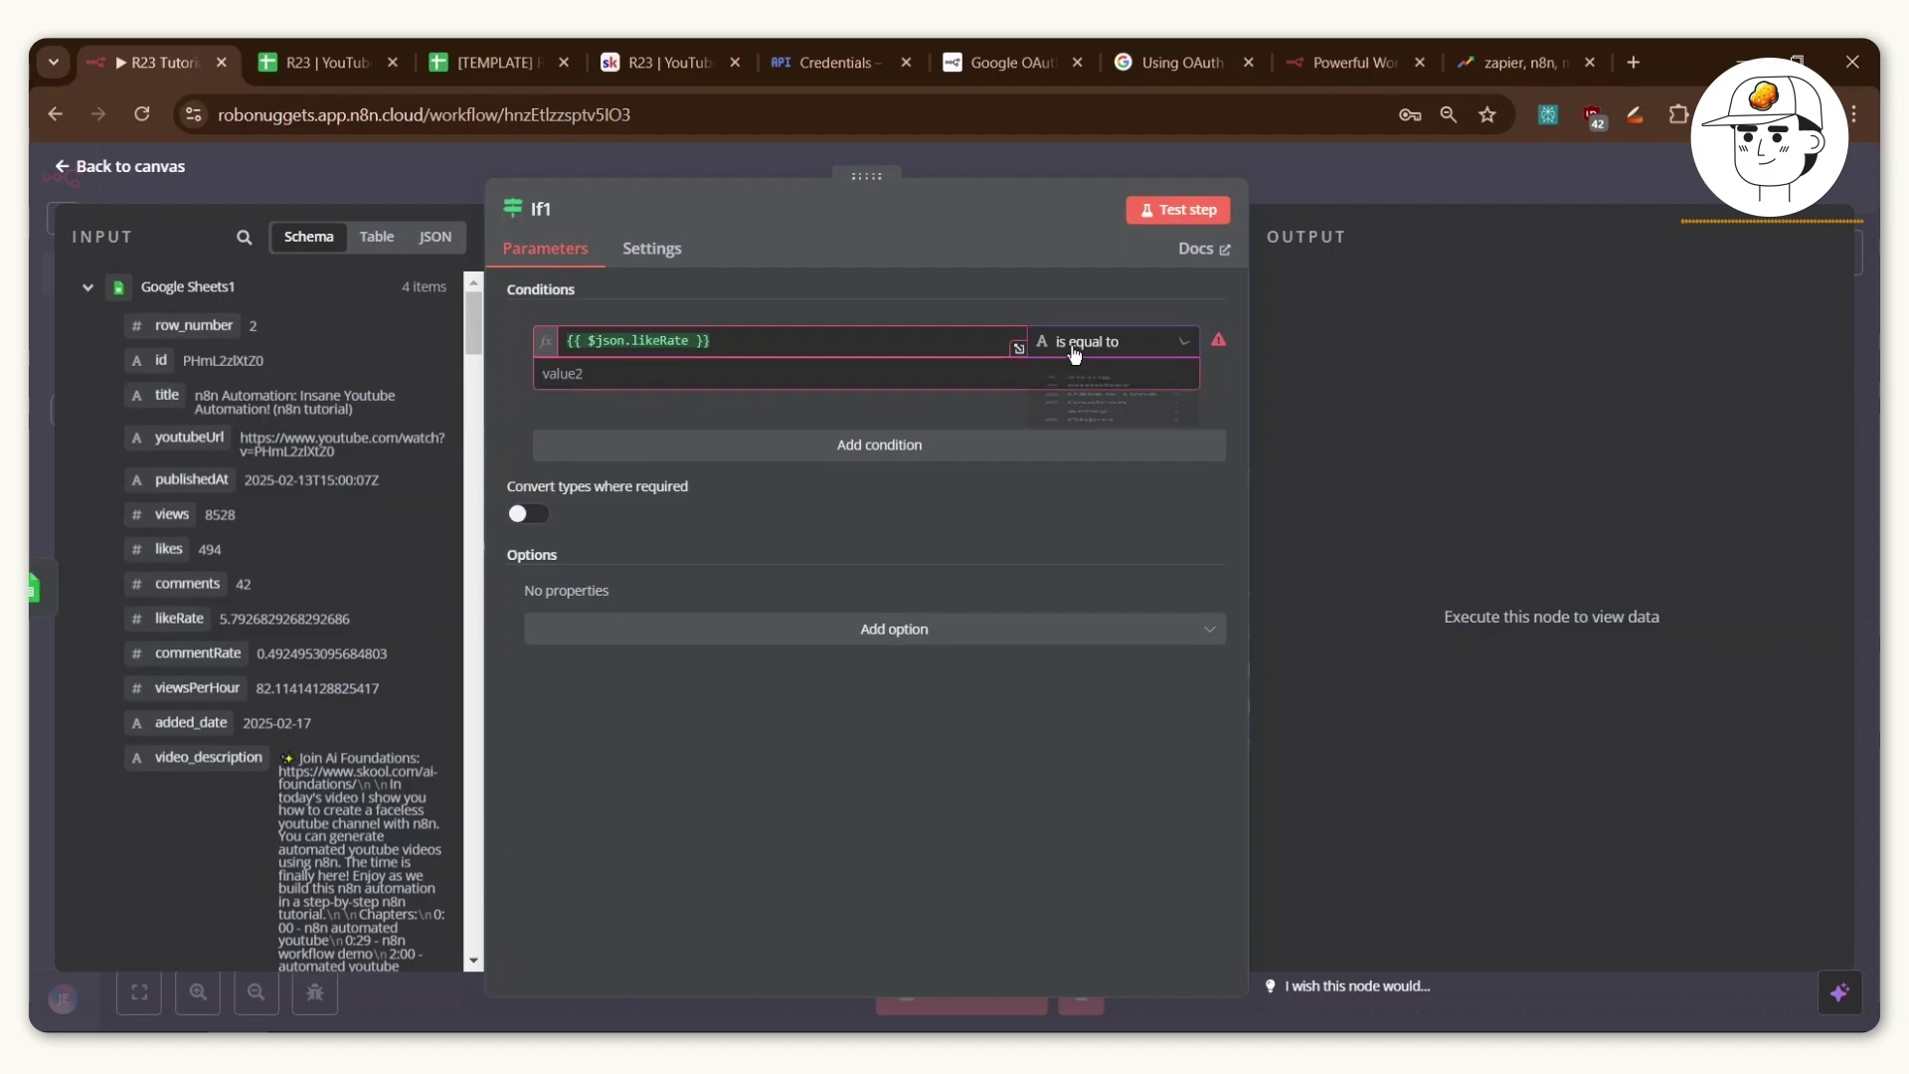
{"action": "left_click", "coordinate": [1313, 660]}
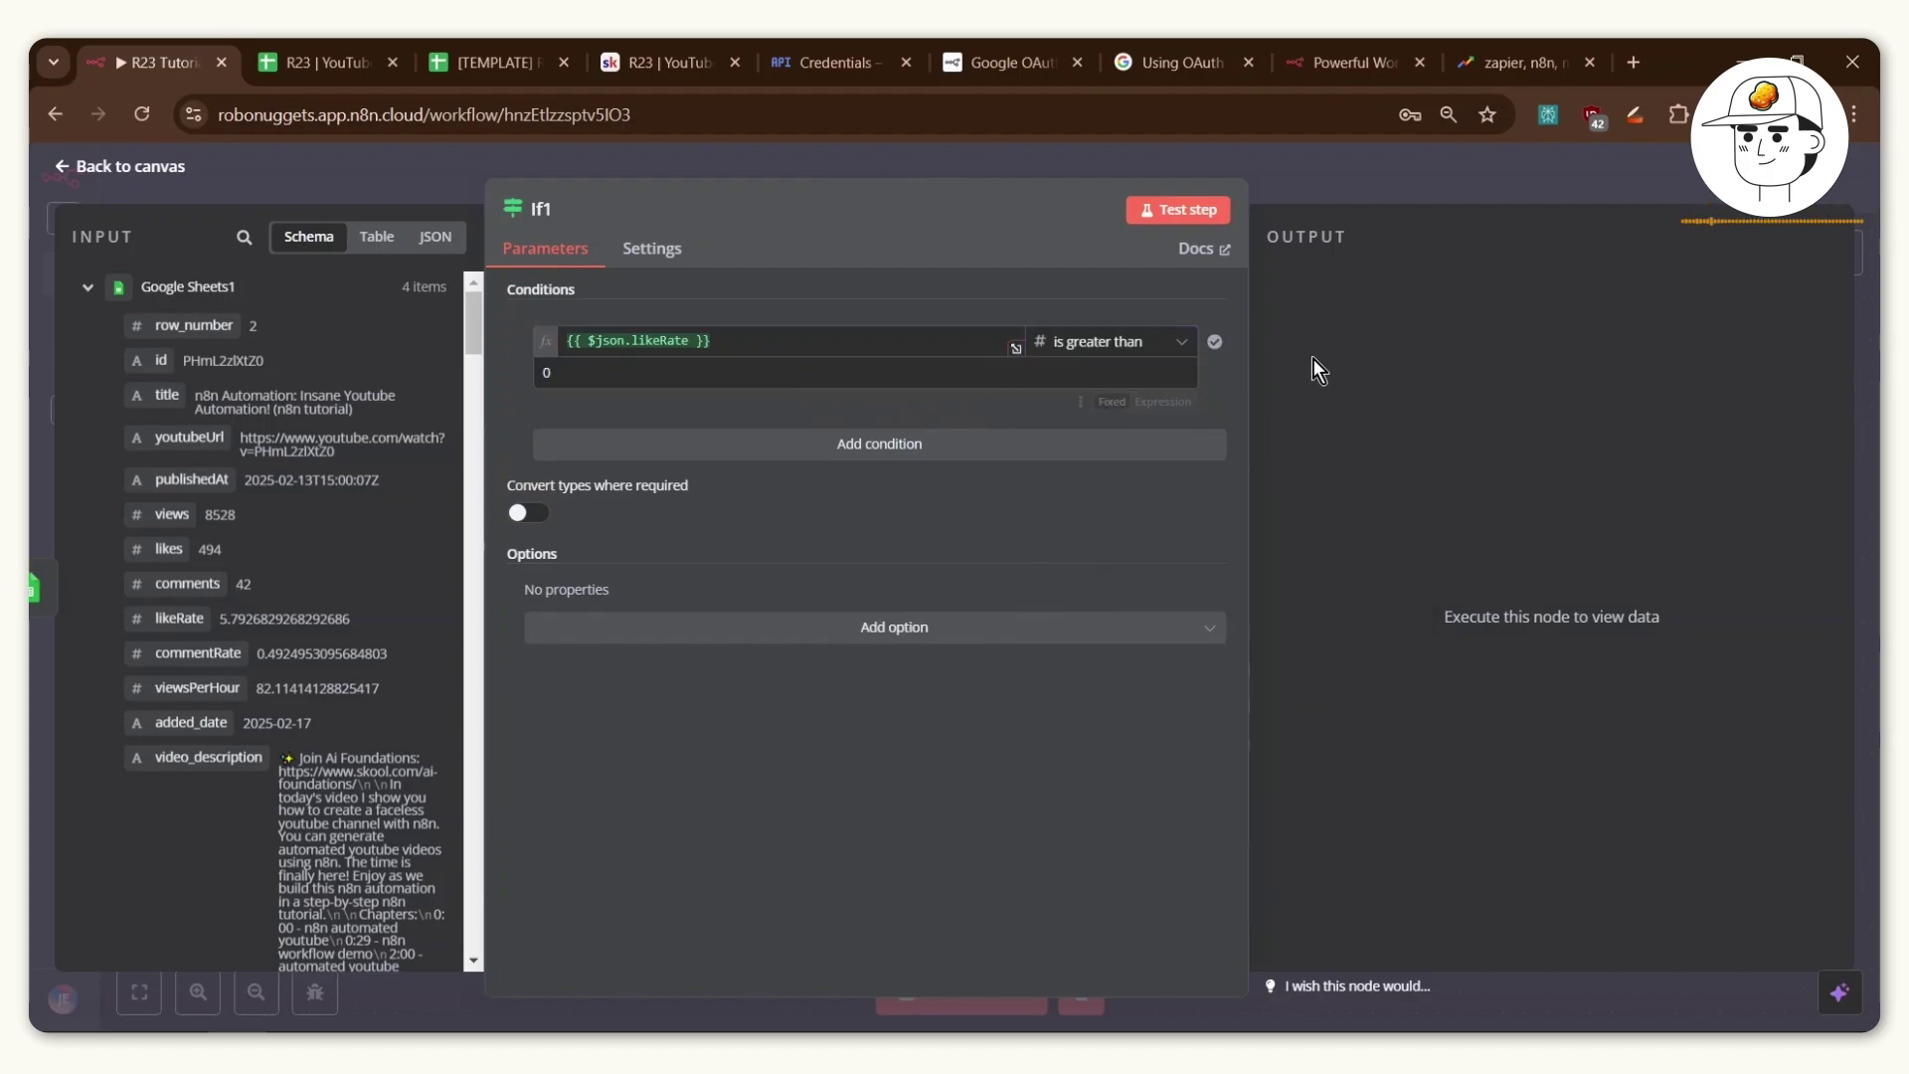
{"action": "left_click", "coordinate": [883, 382]}
{"action": "type", "text": "5.5"}
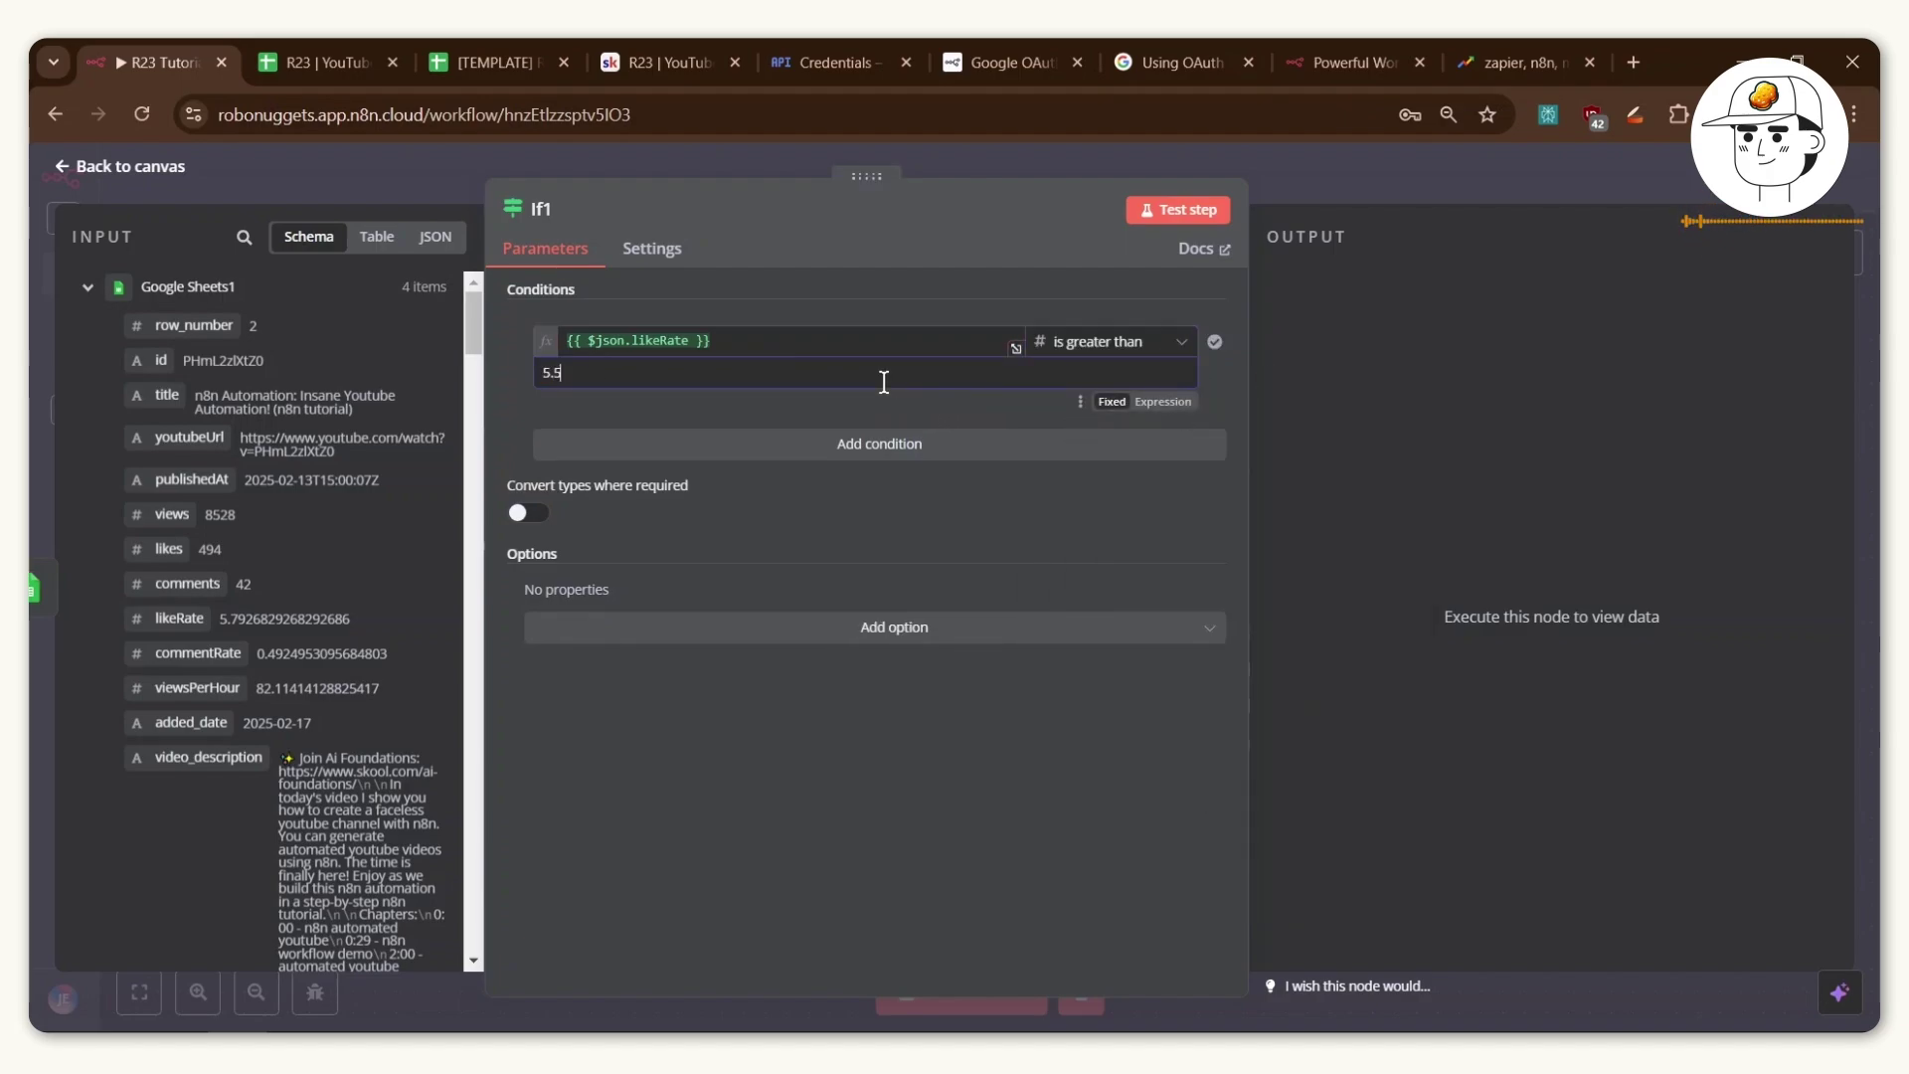
{"action": "left_click", "coordinate": [904, 418]}
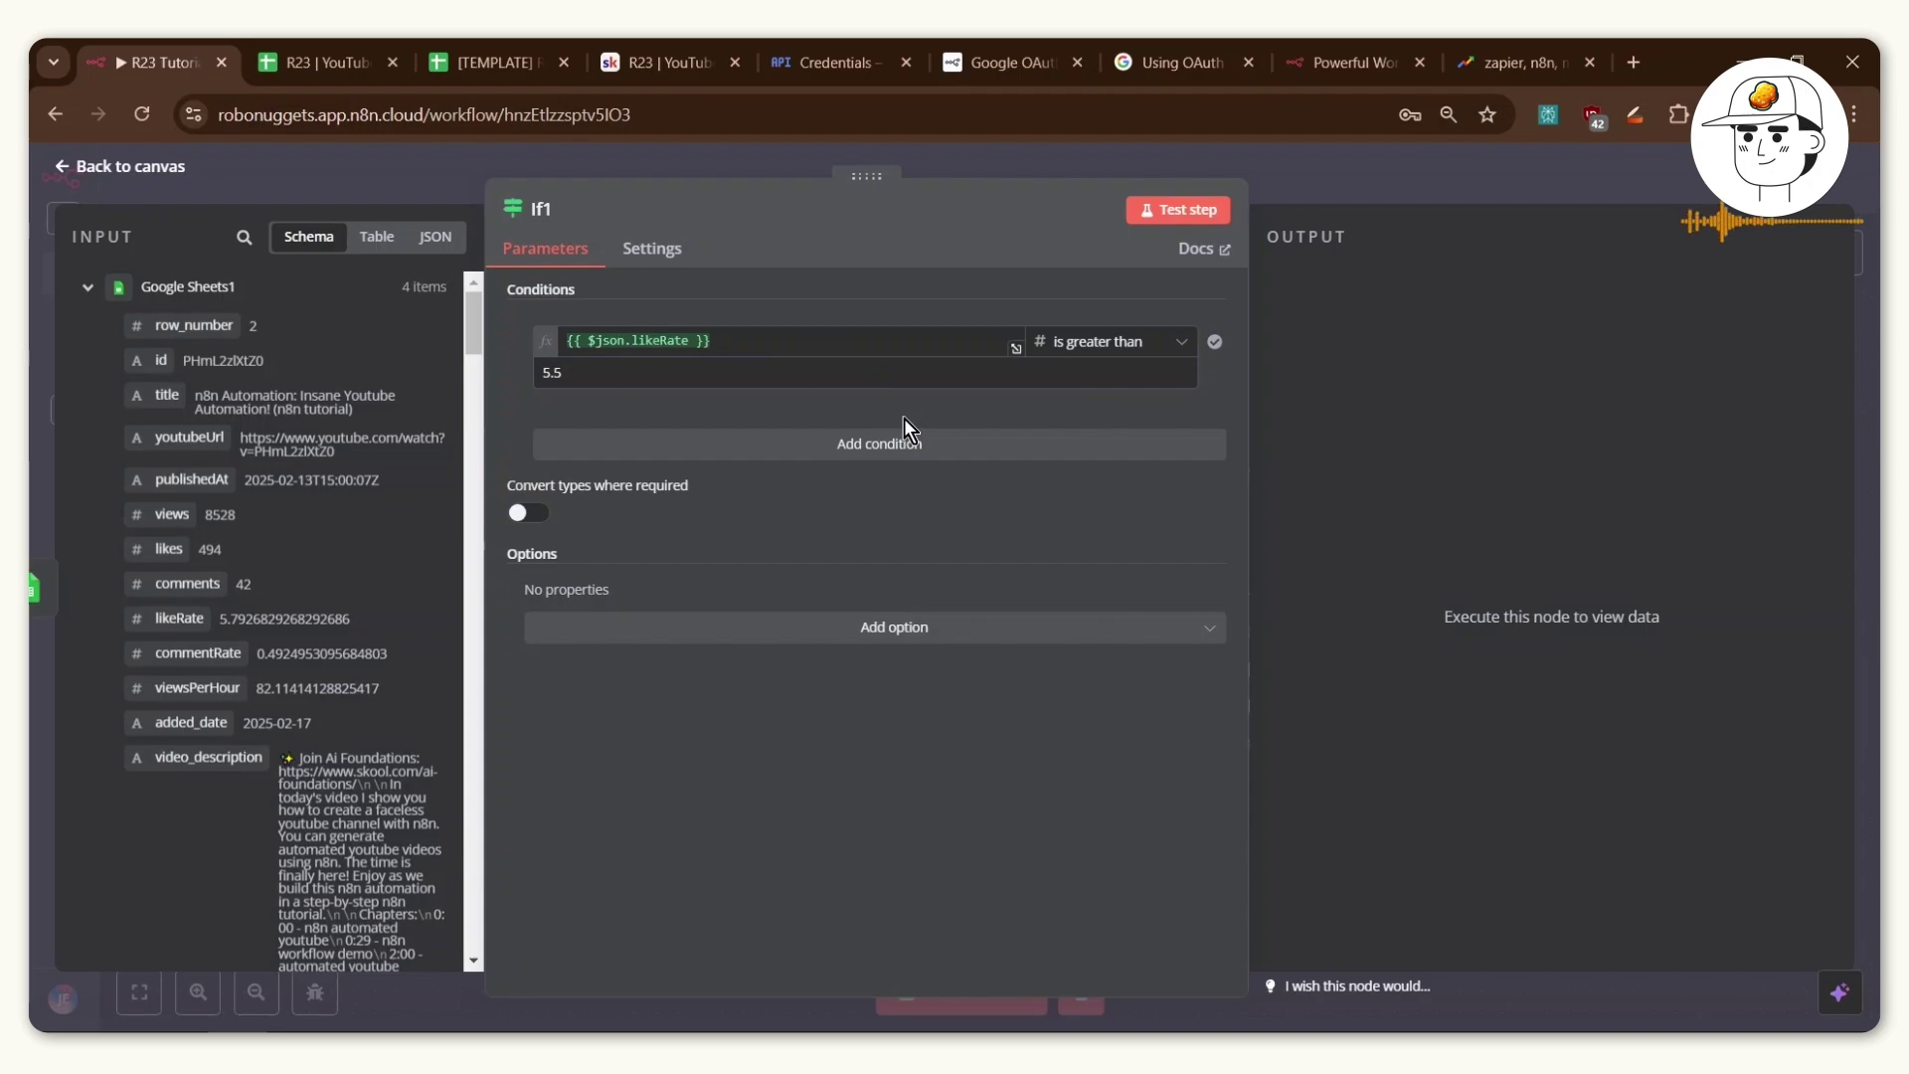
Turn on type conversion for the If1 node, test it and return to the canvas.
{"action": "left_click", "coordinate": [528, 512]}
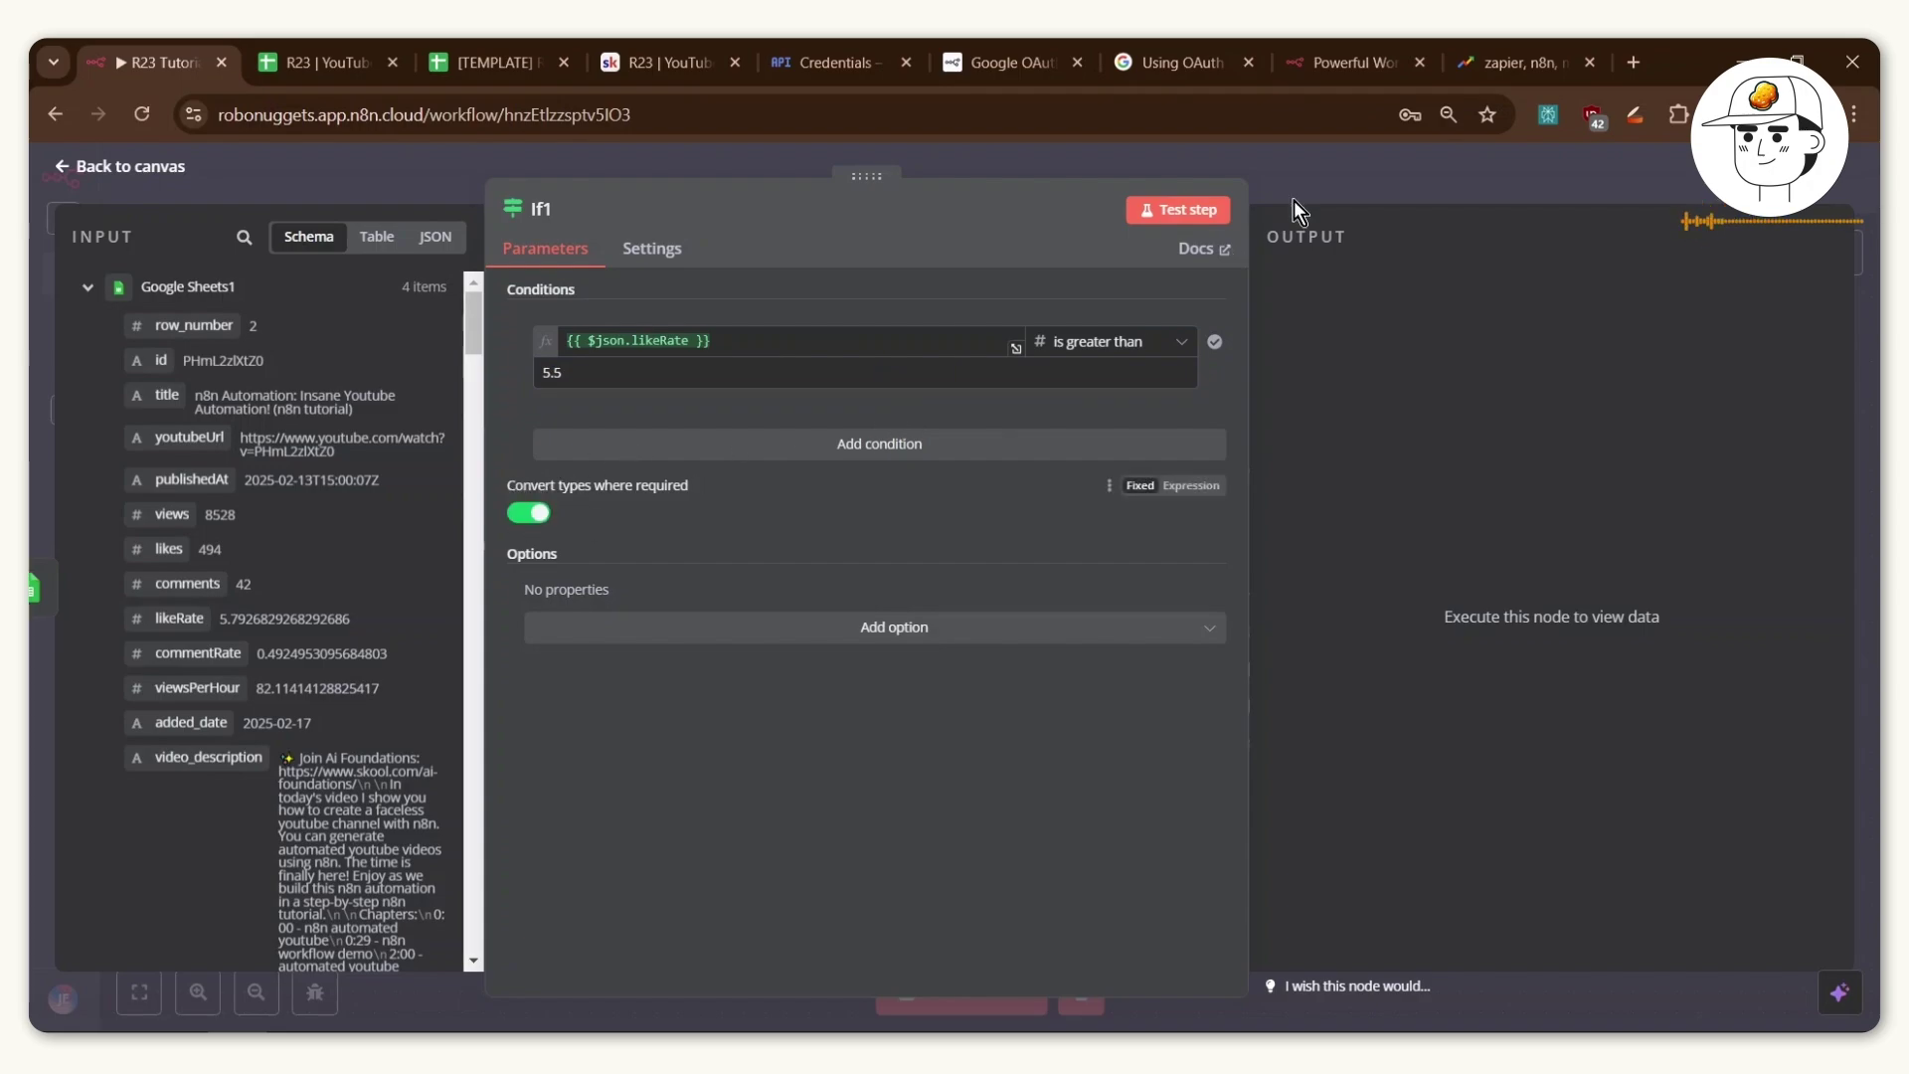
{"action": "left_click", "coordinate": [1164, 211]}
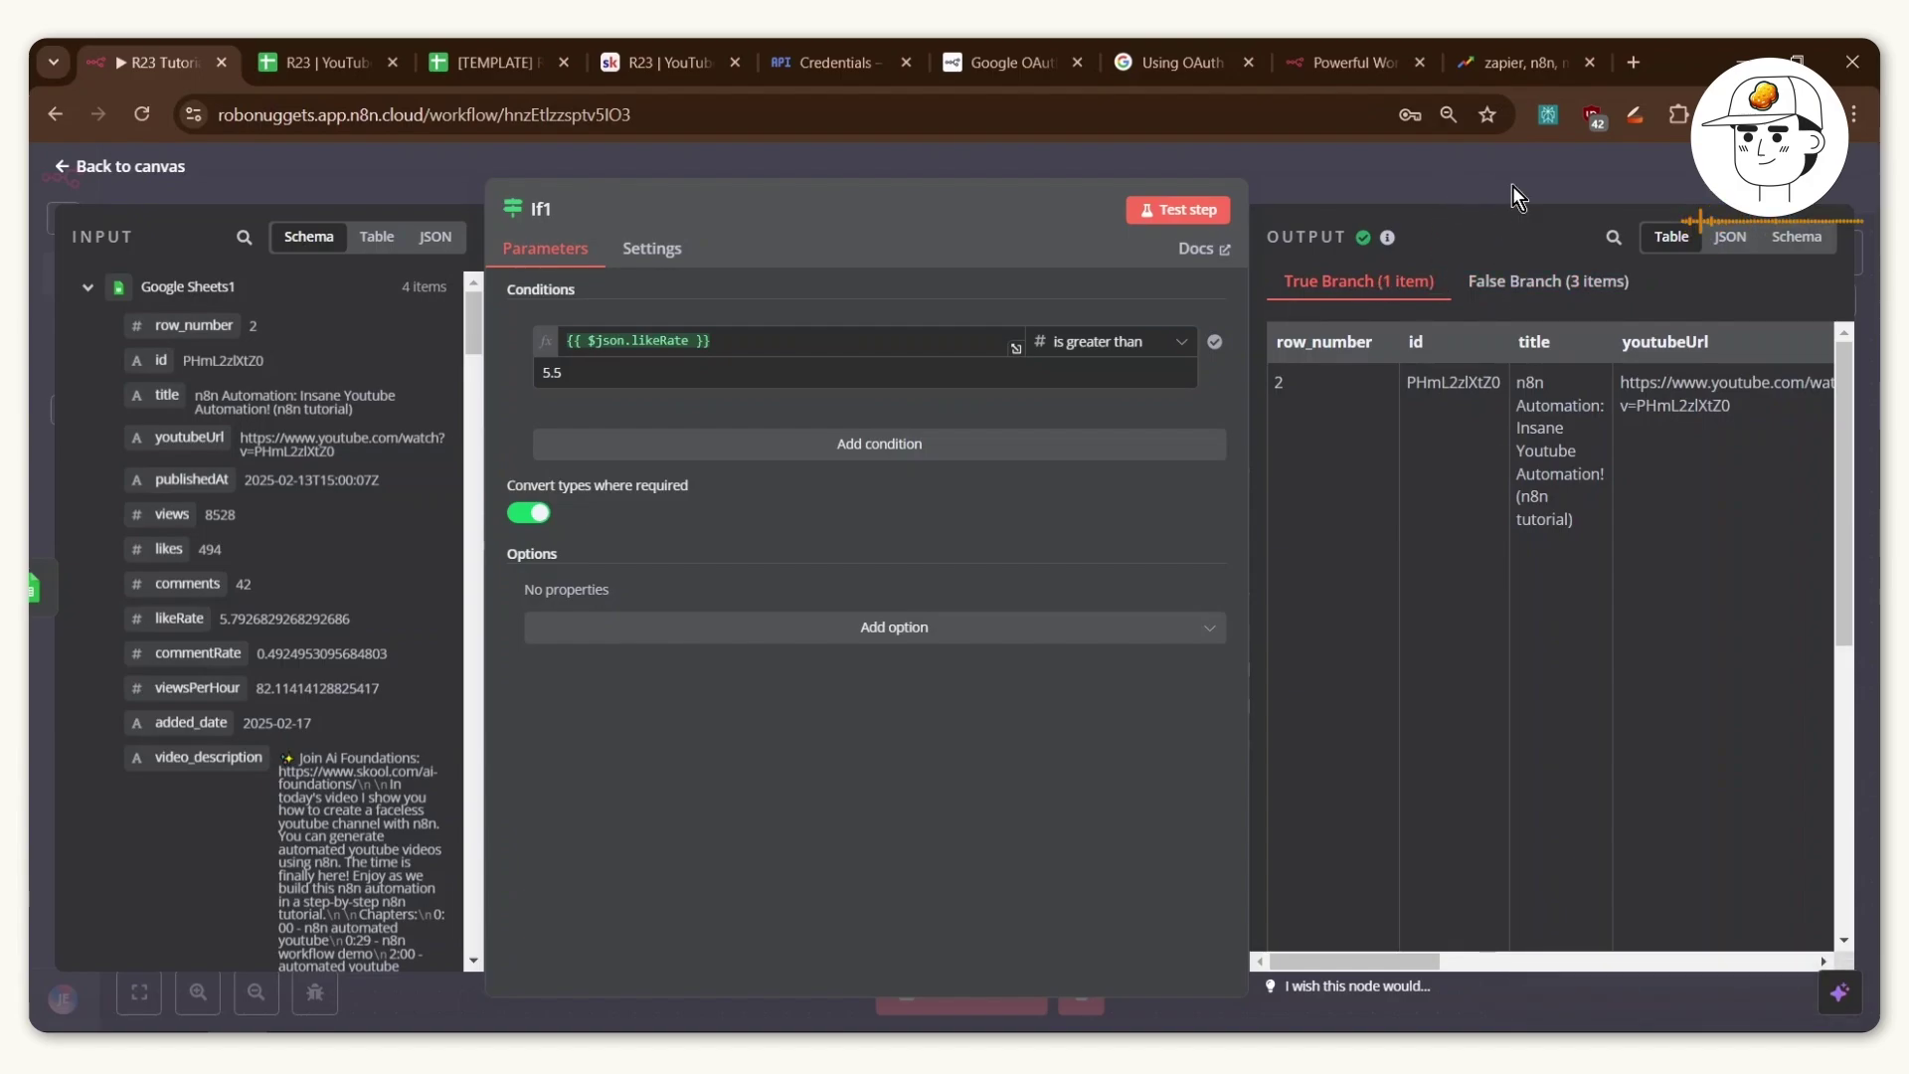
{"action": "left_click", "coordinate": [1489, 175]}
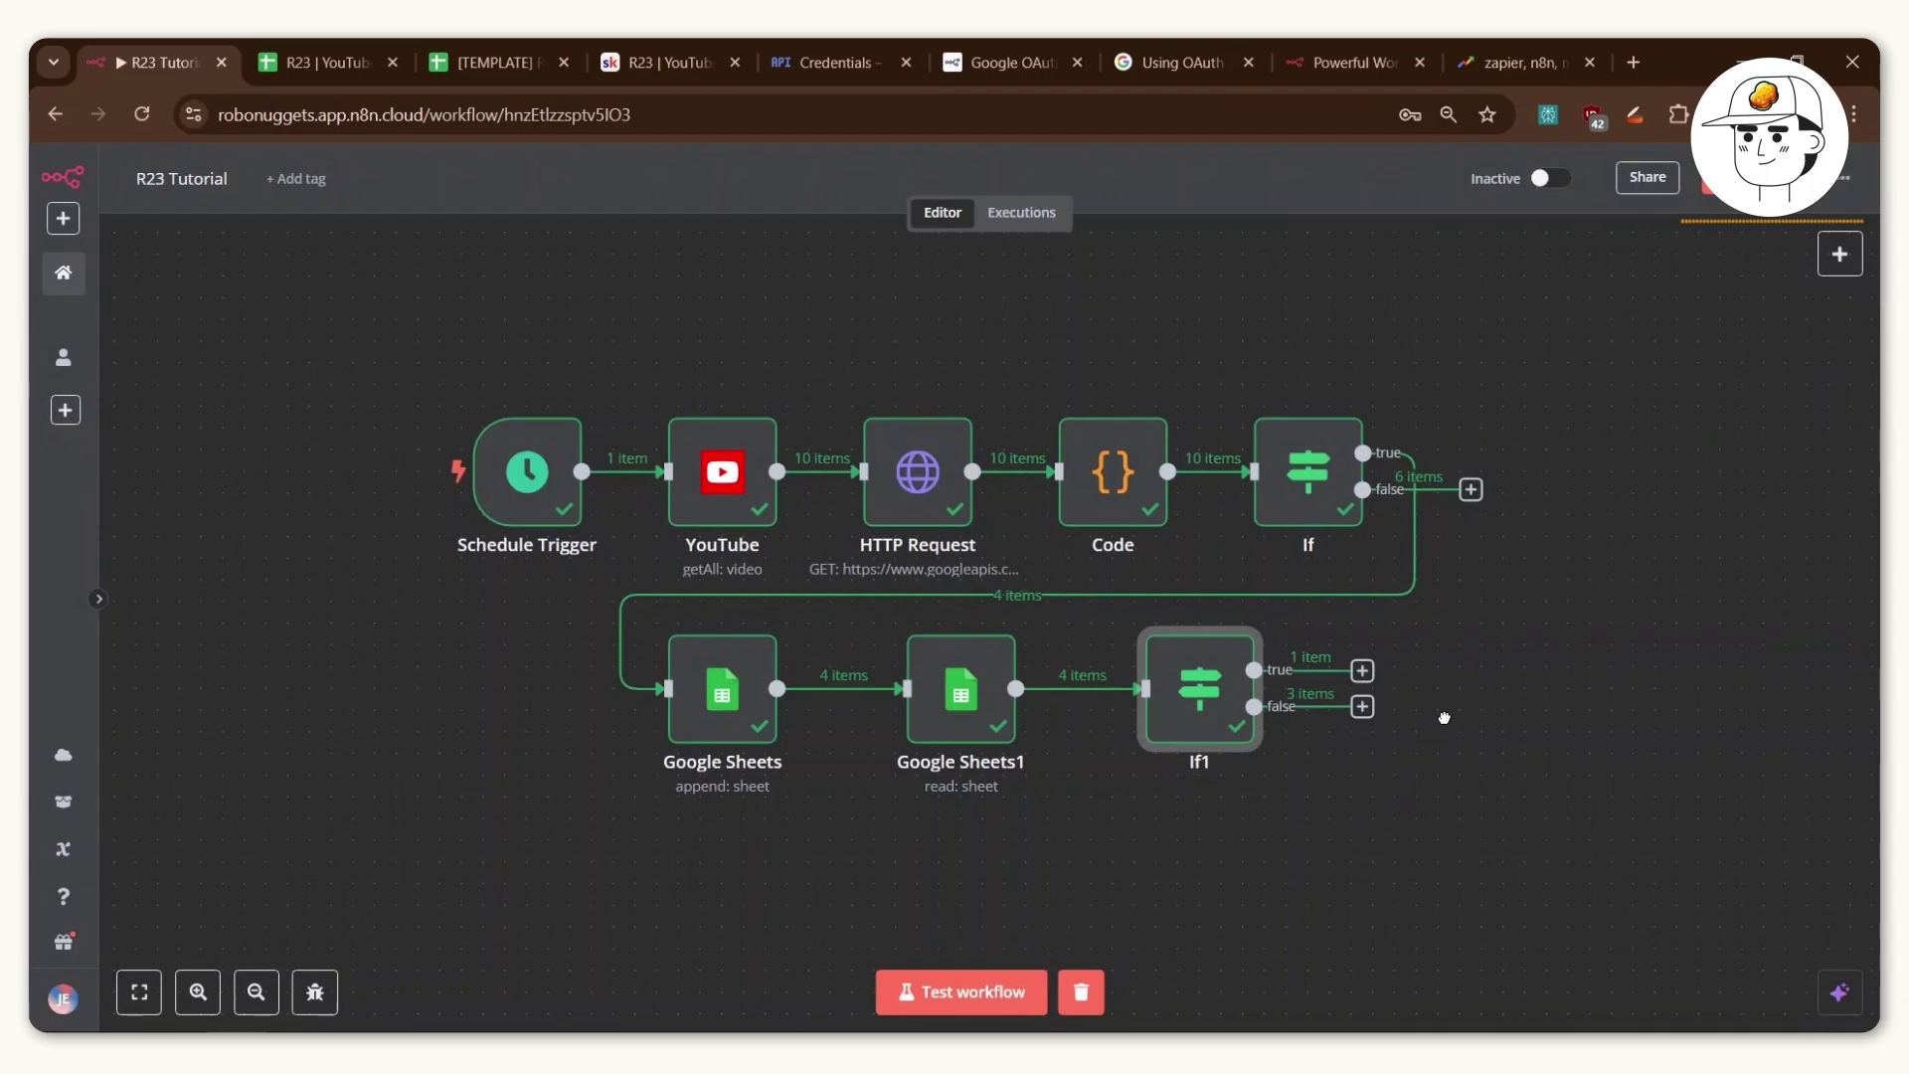
Move Google Sheets1 and If1 closer together and add a Basic LLM Chain node to If1's true output.
{"action": "scroll", "coordinate": [1444, 717], "scroll_direction": "down", "scroll_amount": 3}
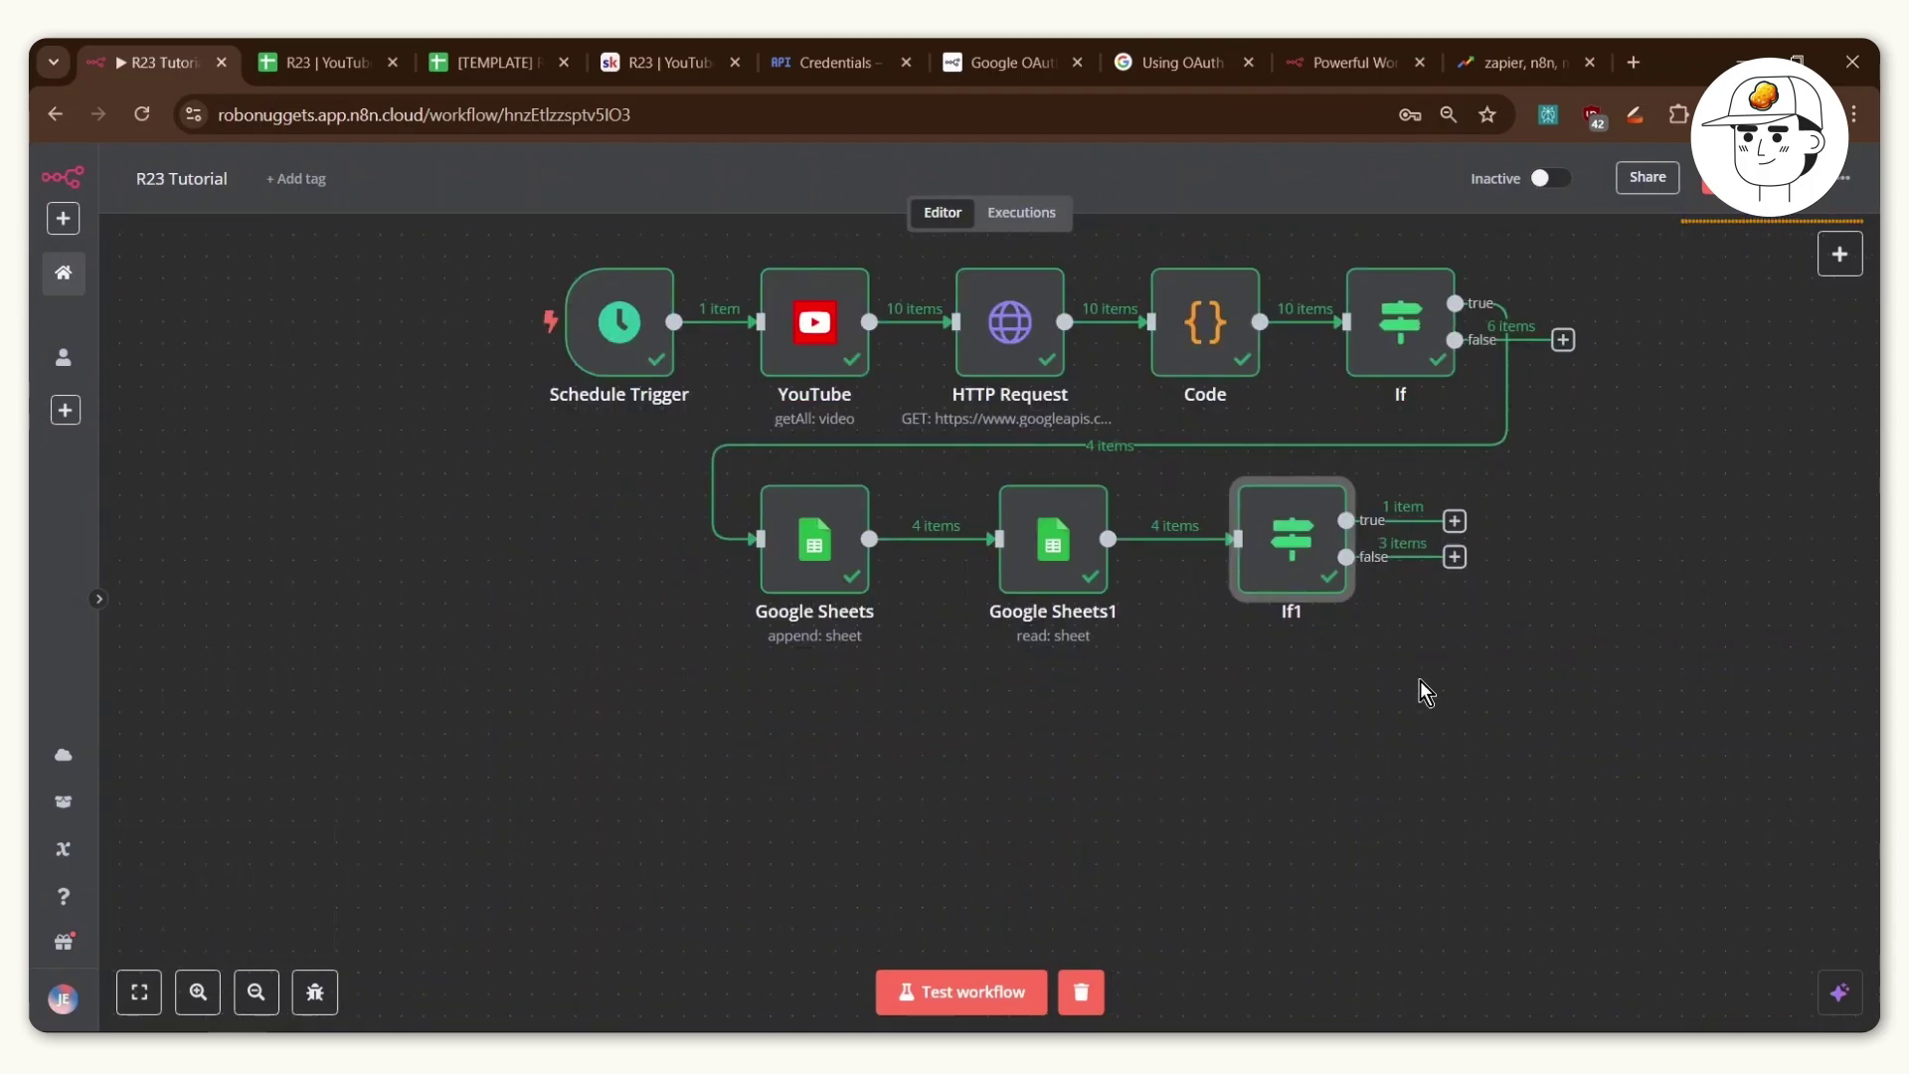
{"action": "key", "text": "ctrl+z"}
{"action": "left_click_drag", "start_coordinate": [1375, 529], "coordinate": [841, 799]}
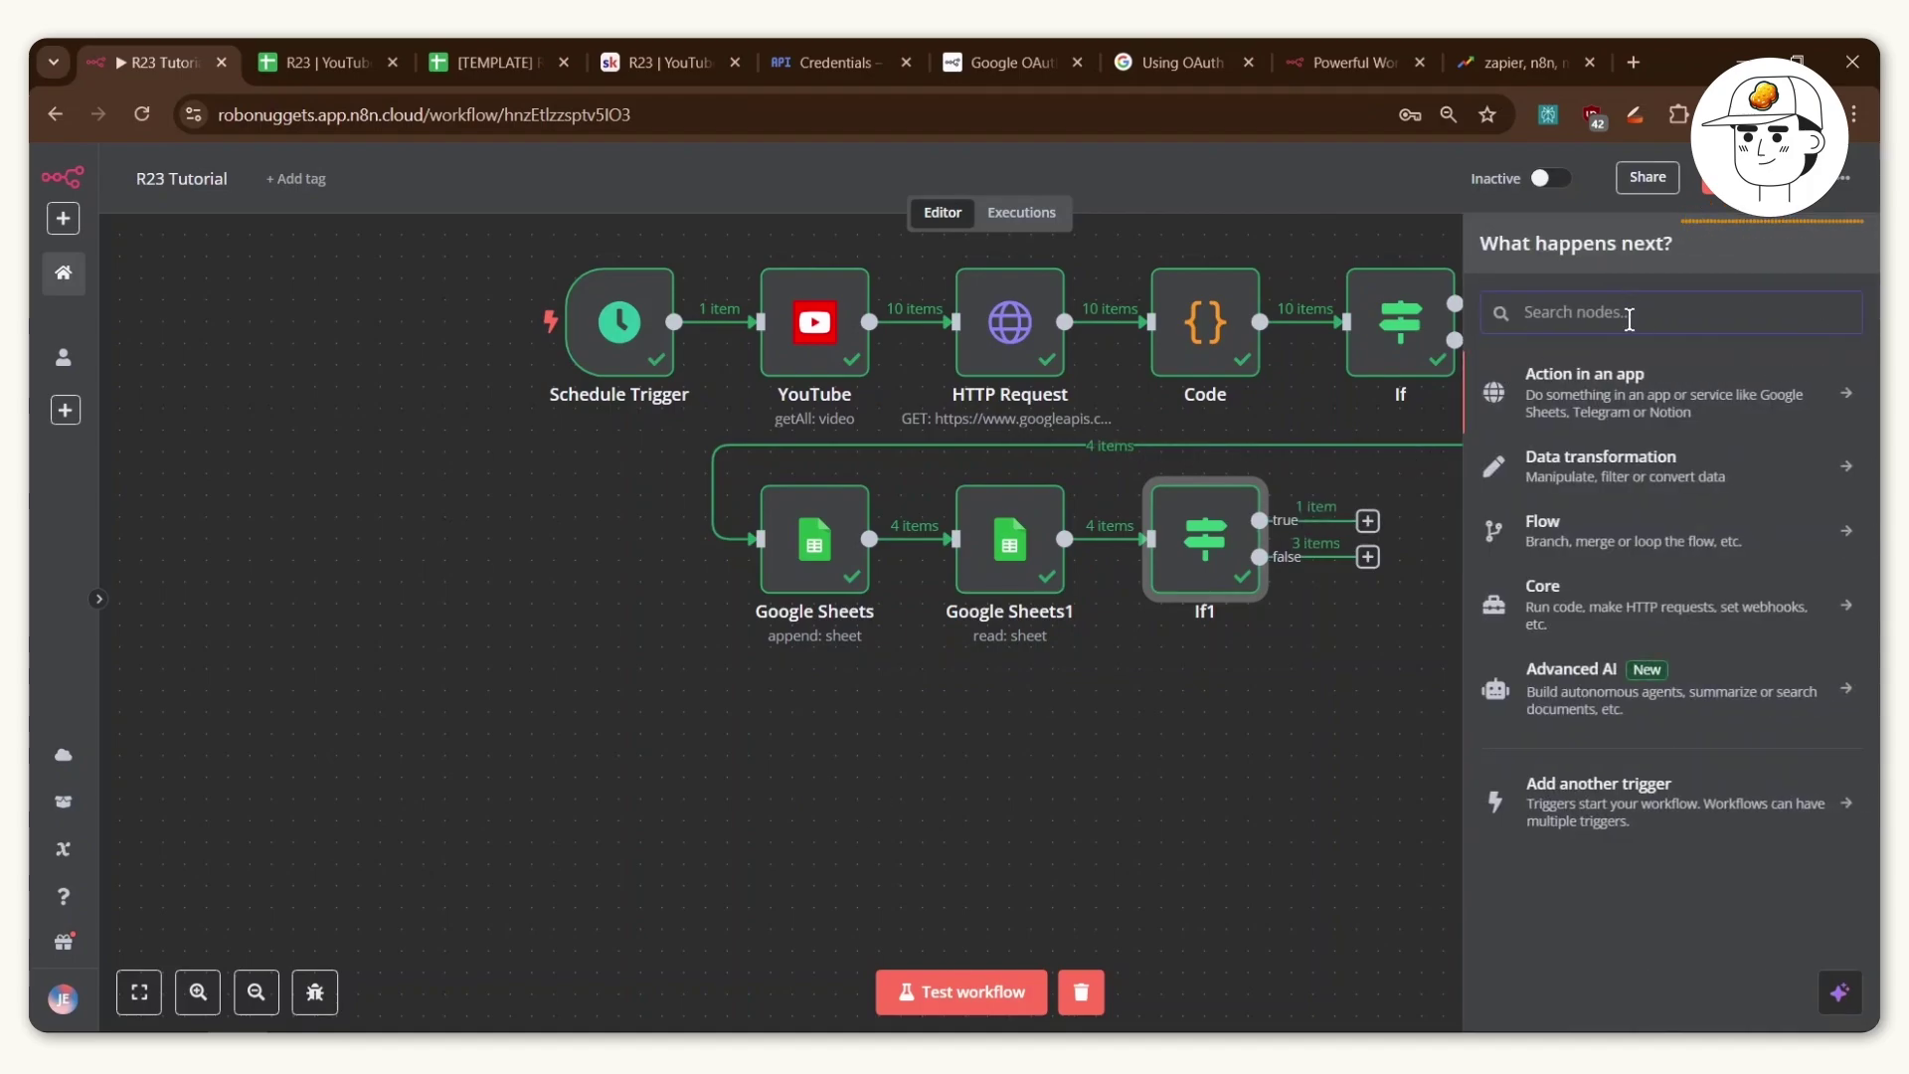
{"action": "type", "text": "basic llm"}
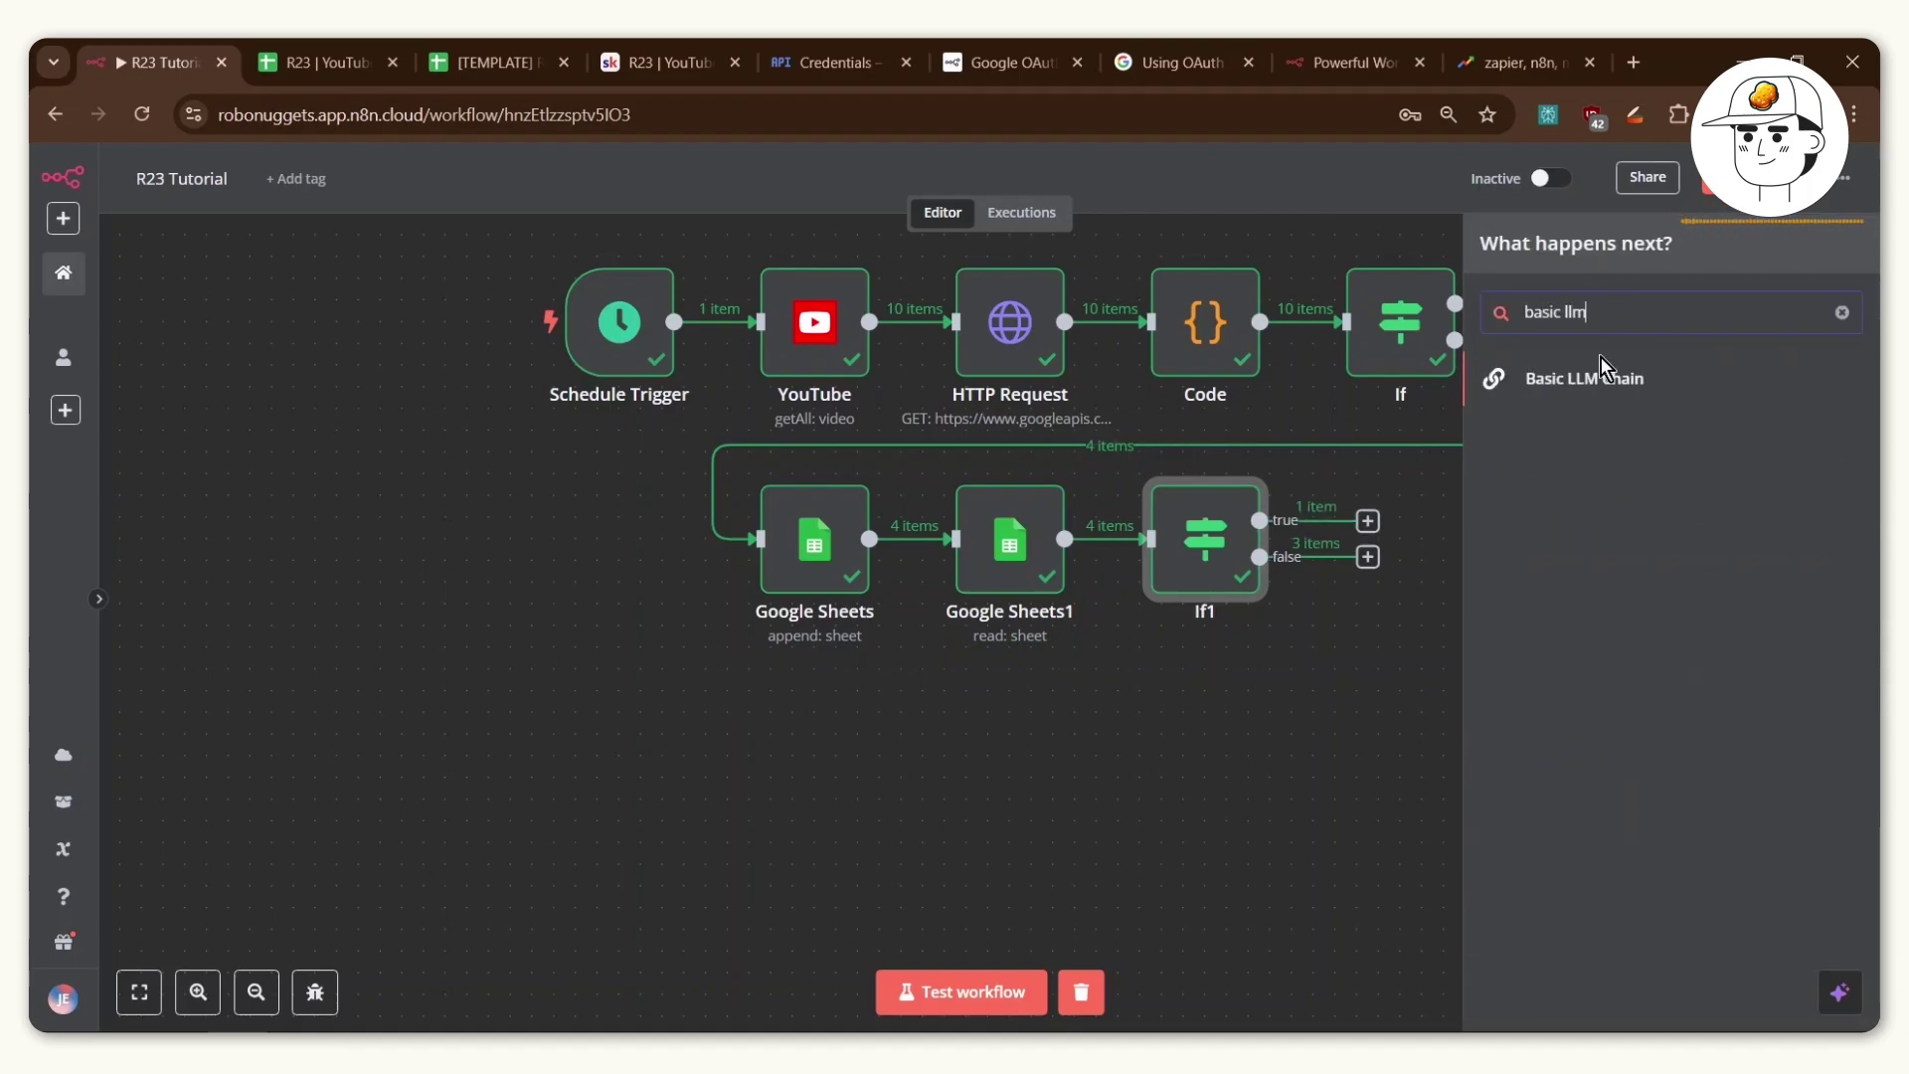
{"action": "left_click", "coordinate": [1611, 376]}
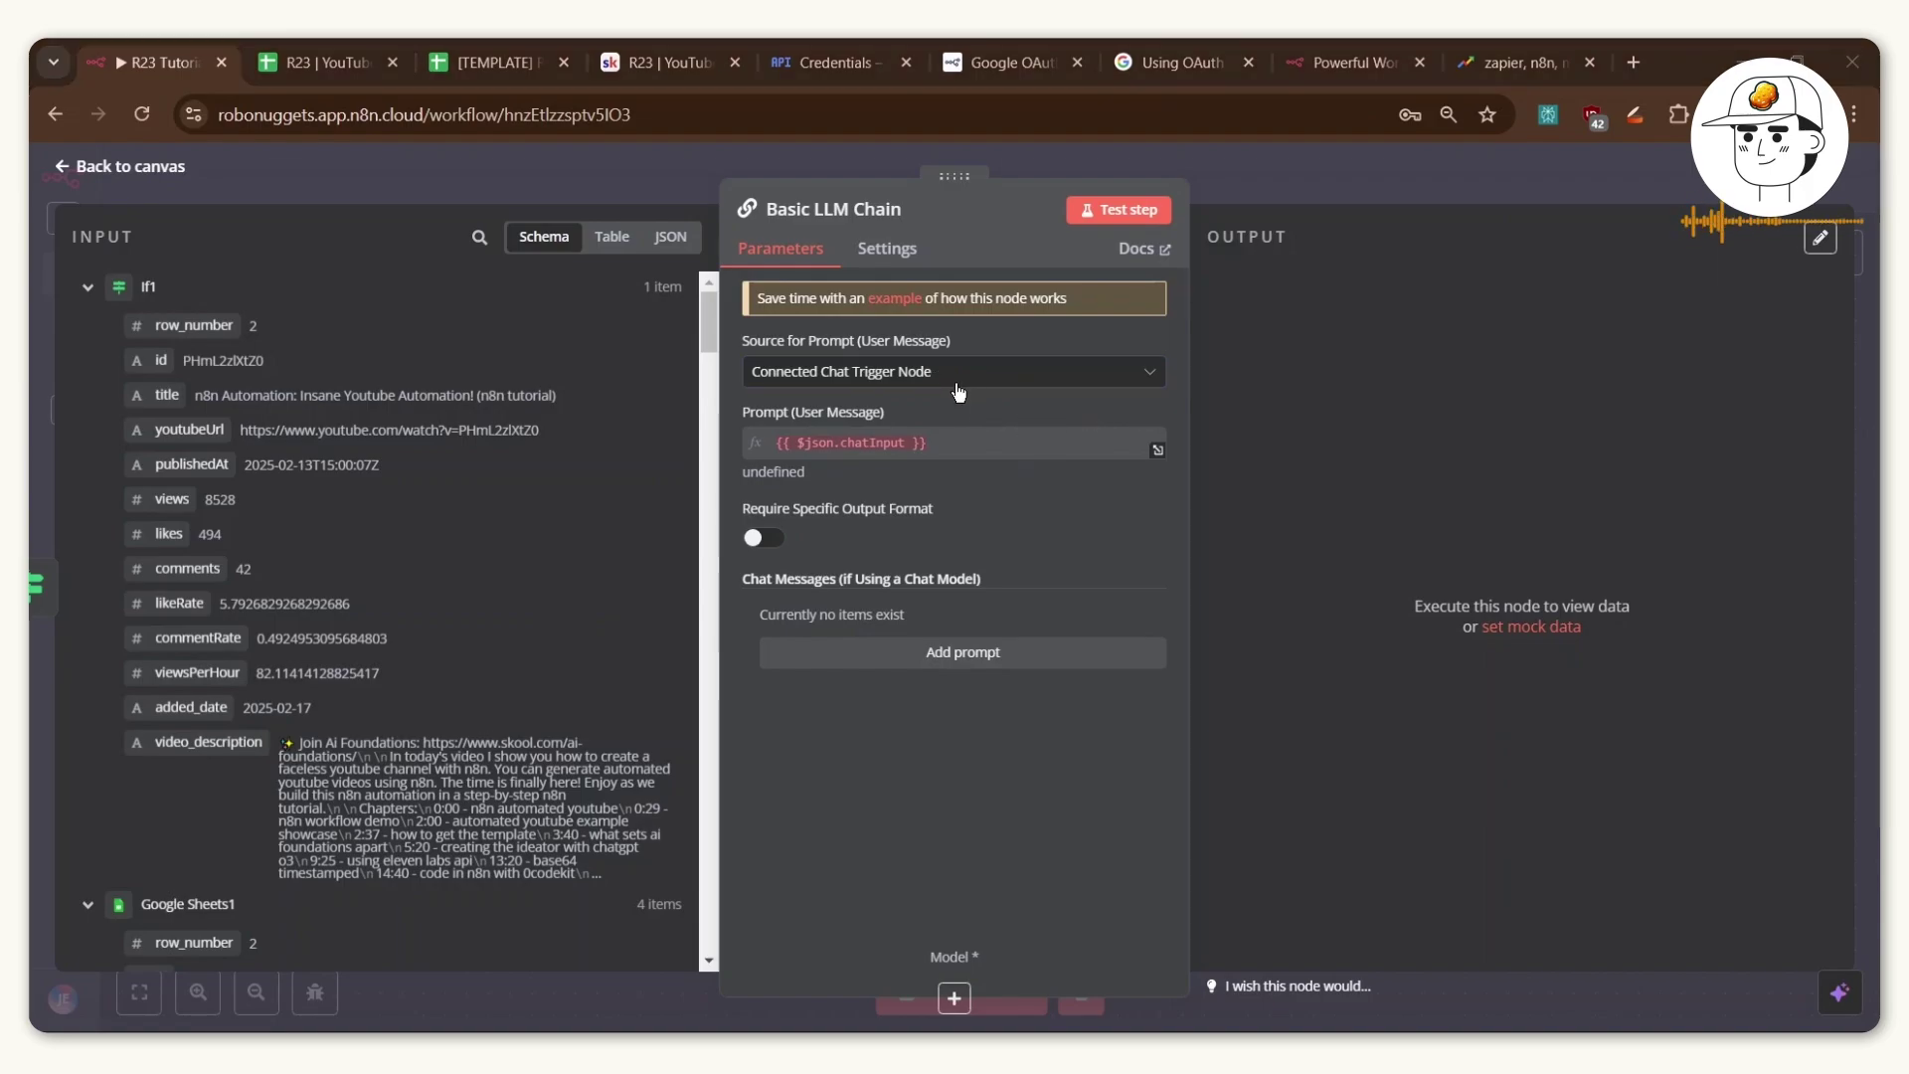
Set the Basic LLM Chain's prompt source to Define below and make its text an expression.
{"action": "left_click", "coordinate": [924, 372]}
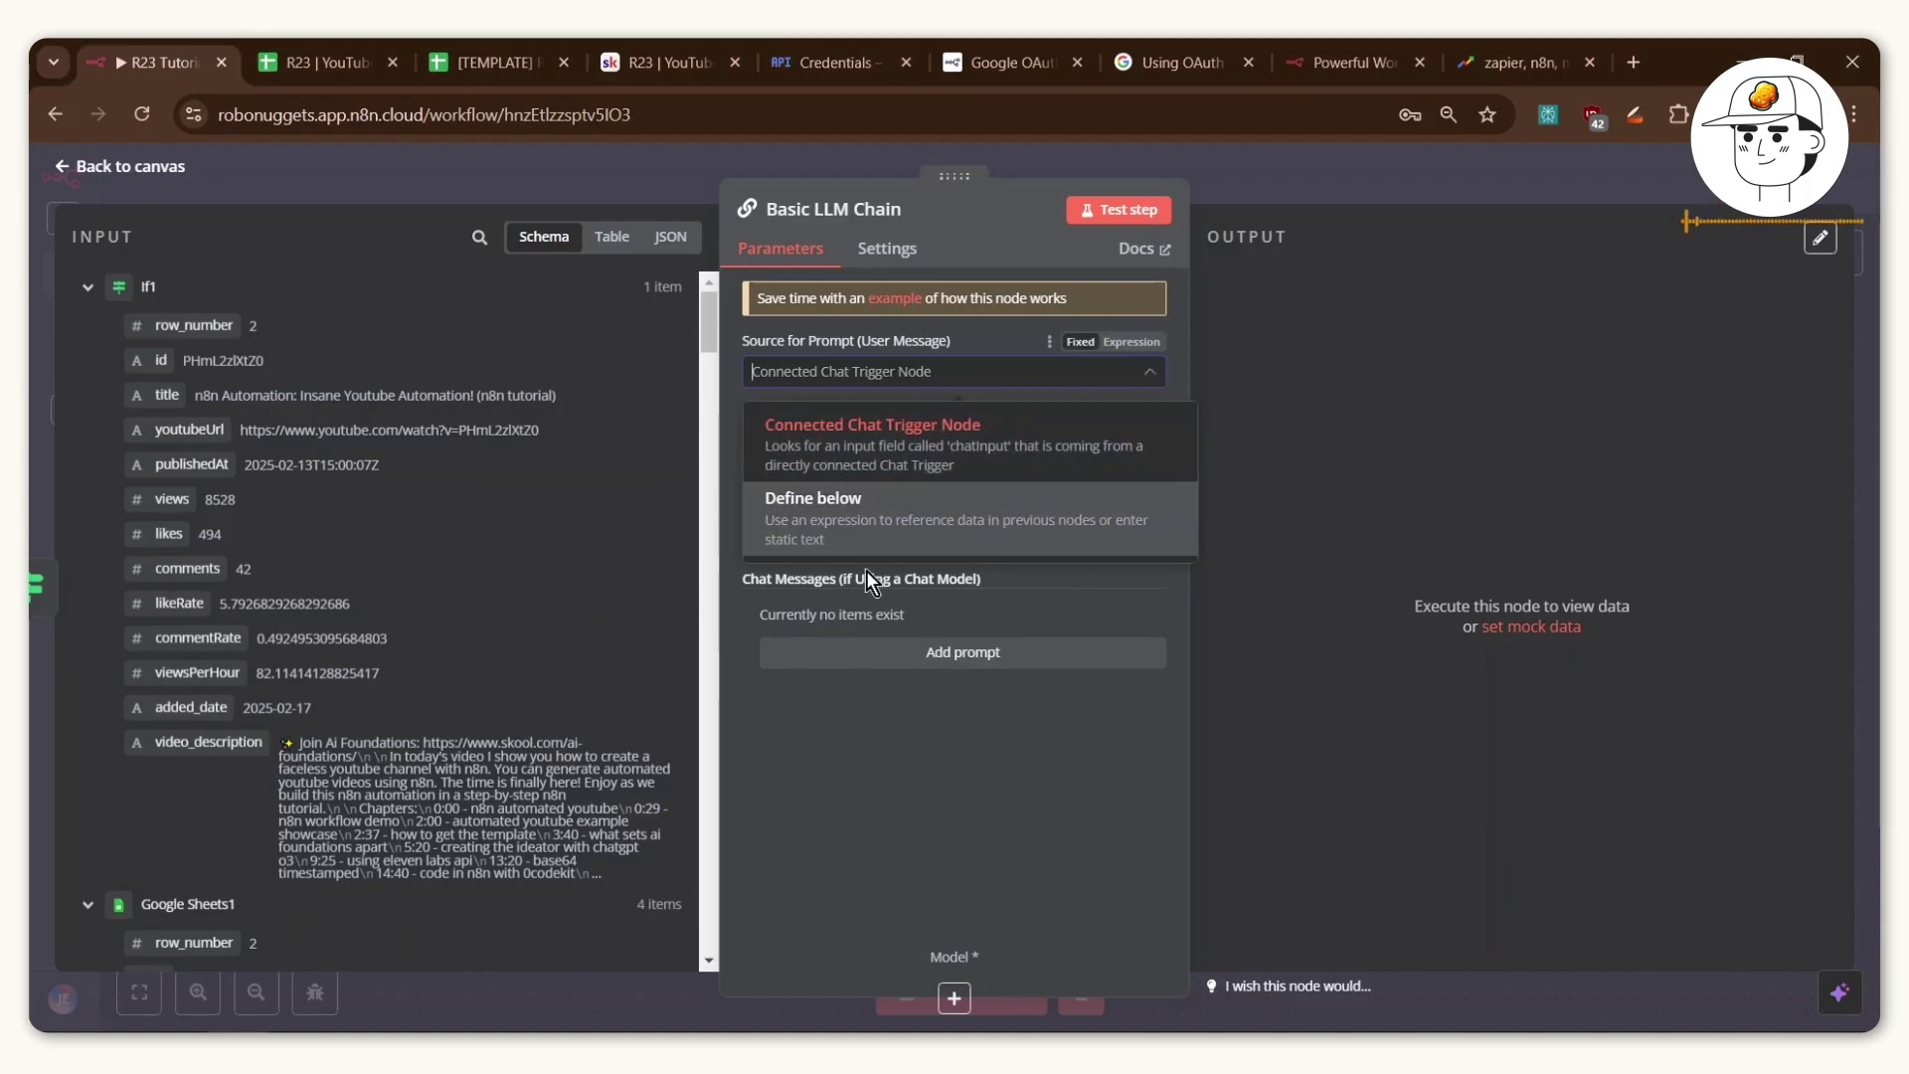
{"action": "left_click", "coordinate": [851, 521]}
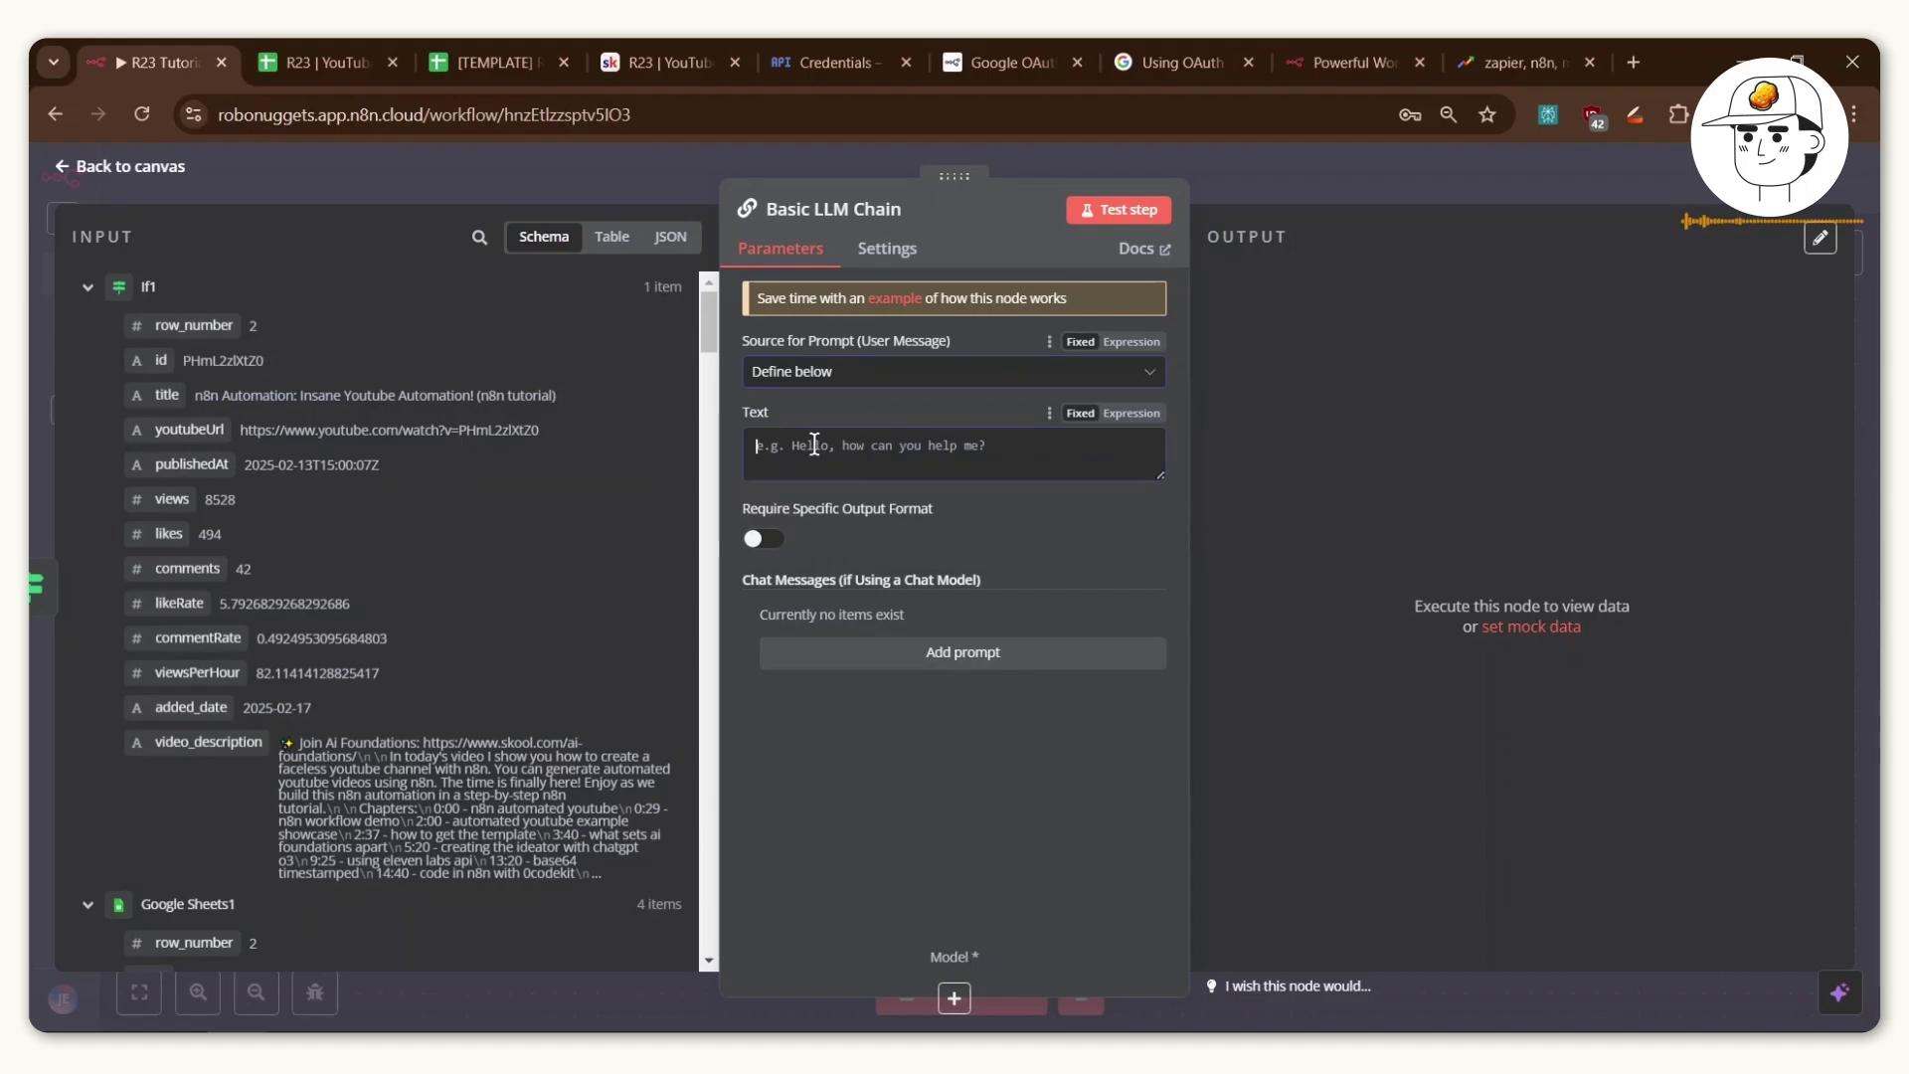
{"action": "left_click", "coordinate": [1109, 442]}
{"action": "left_click", "coordinate": [1116, 425]}
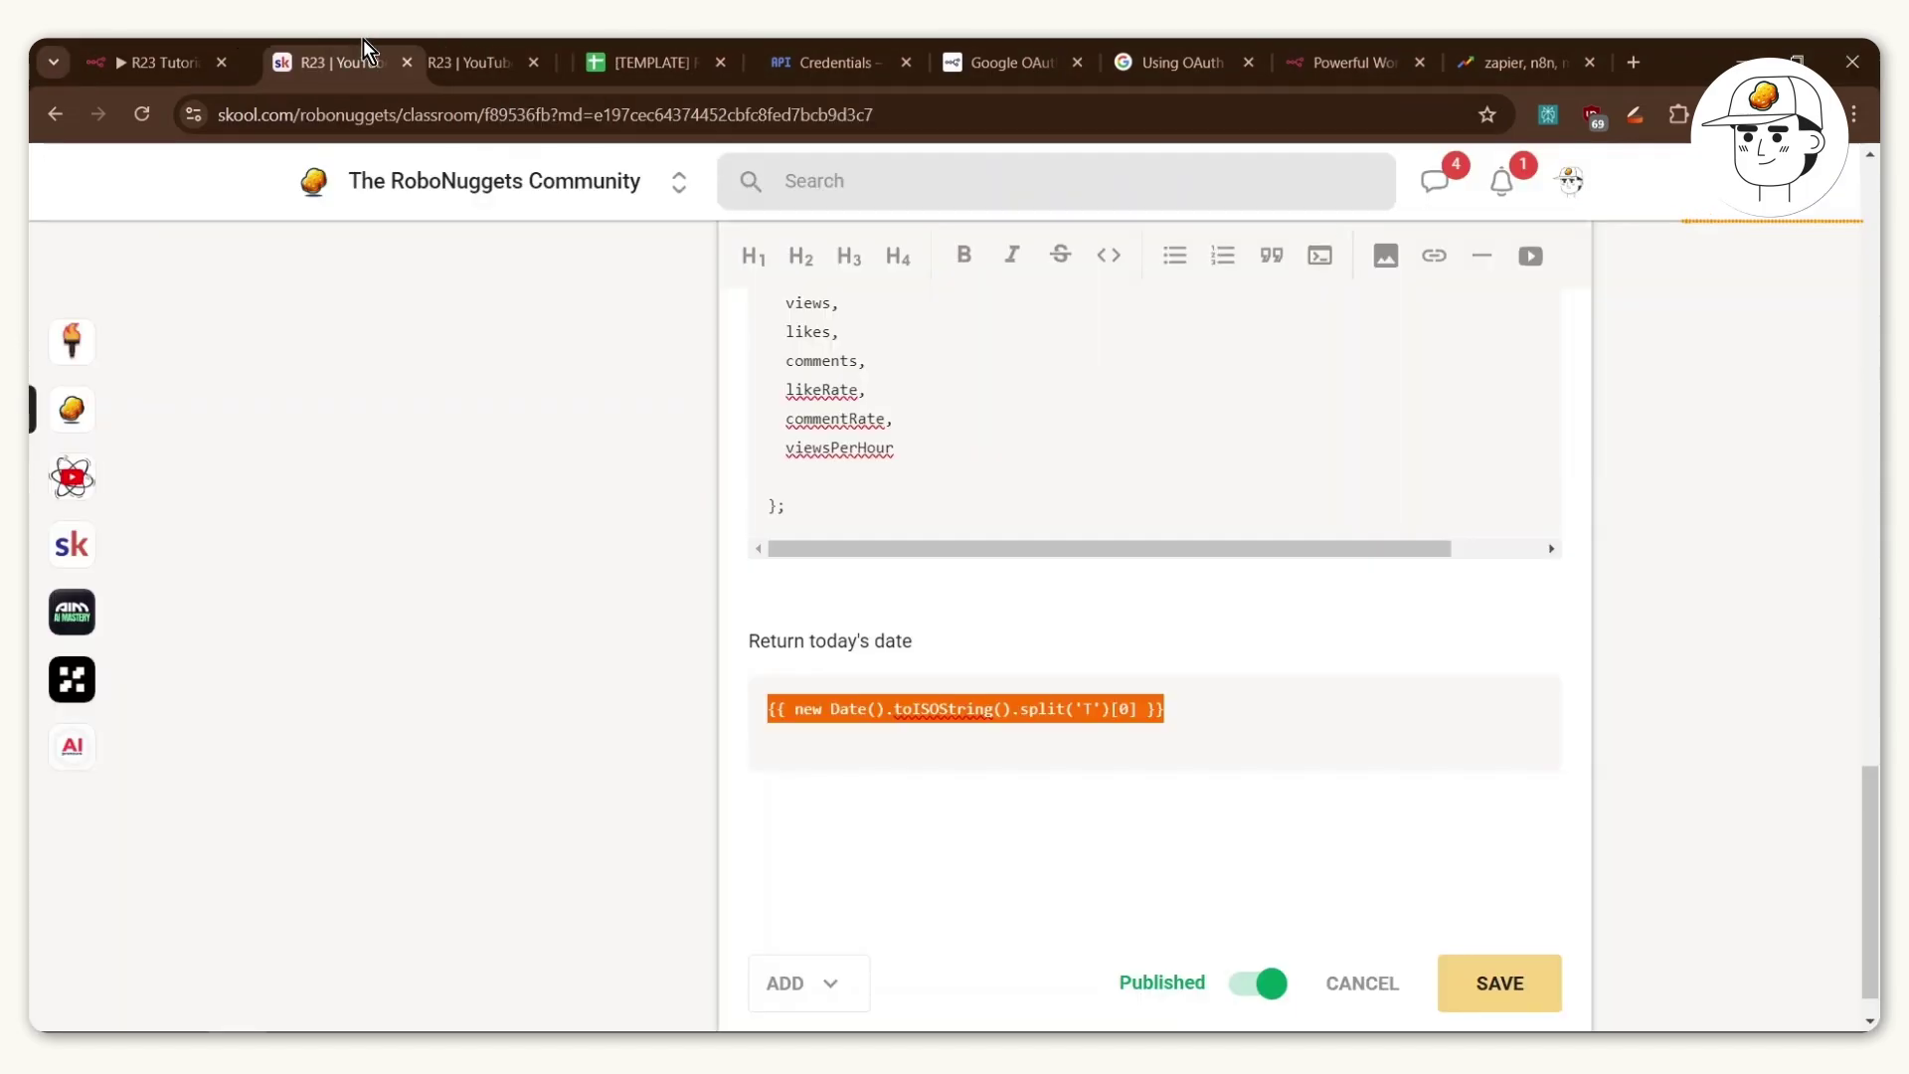
In the Skool lesson, add a "Basic LLM Chain Agent Source for Prompt" section listing title, description, video URL, likeRate and today's date expressions.
{"action": "left_click", "coordinate": [829, 796]}
{"action": "type", "text": "Basic LLM Chain Agent Source for Prompt Title: {{ $json.title }} Description:  {{ $json.video_description }} Video URL:  {{ $json.youtubeUrl }} likeRate: {{ $json.likeRate }} date for today: {{ $json.added_date }}"}
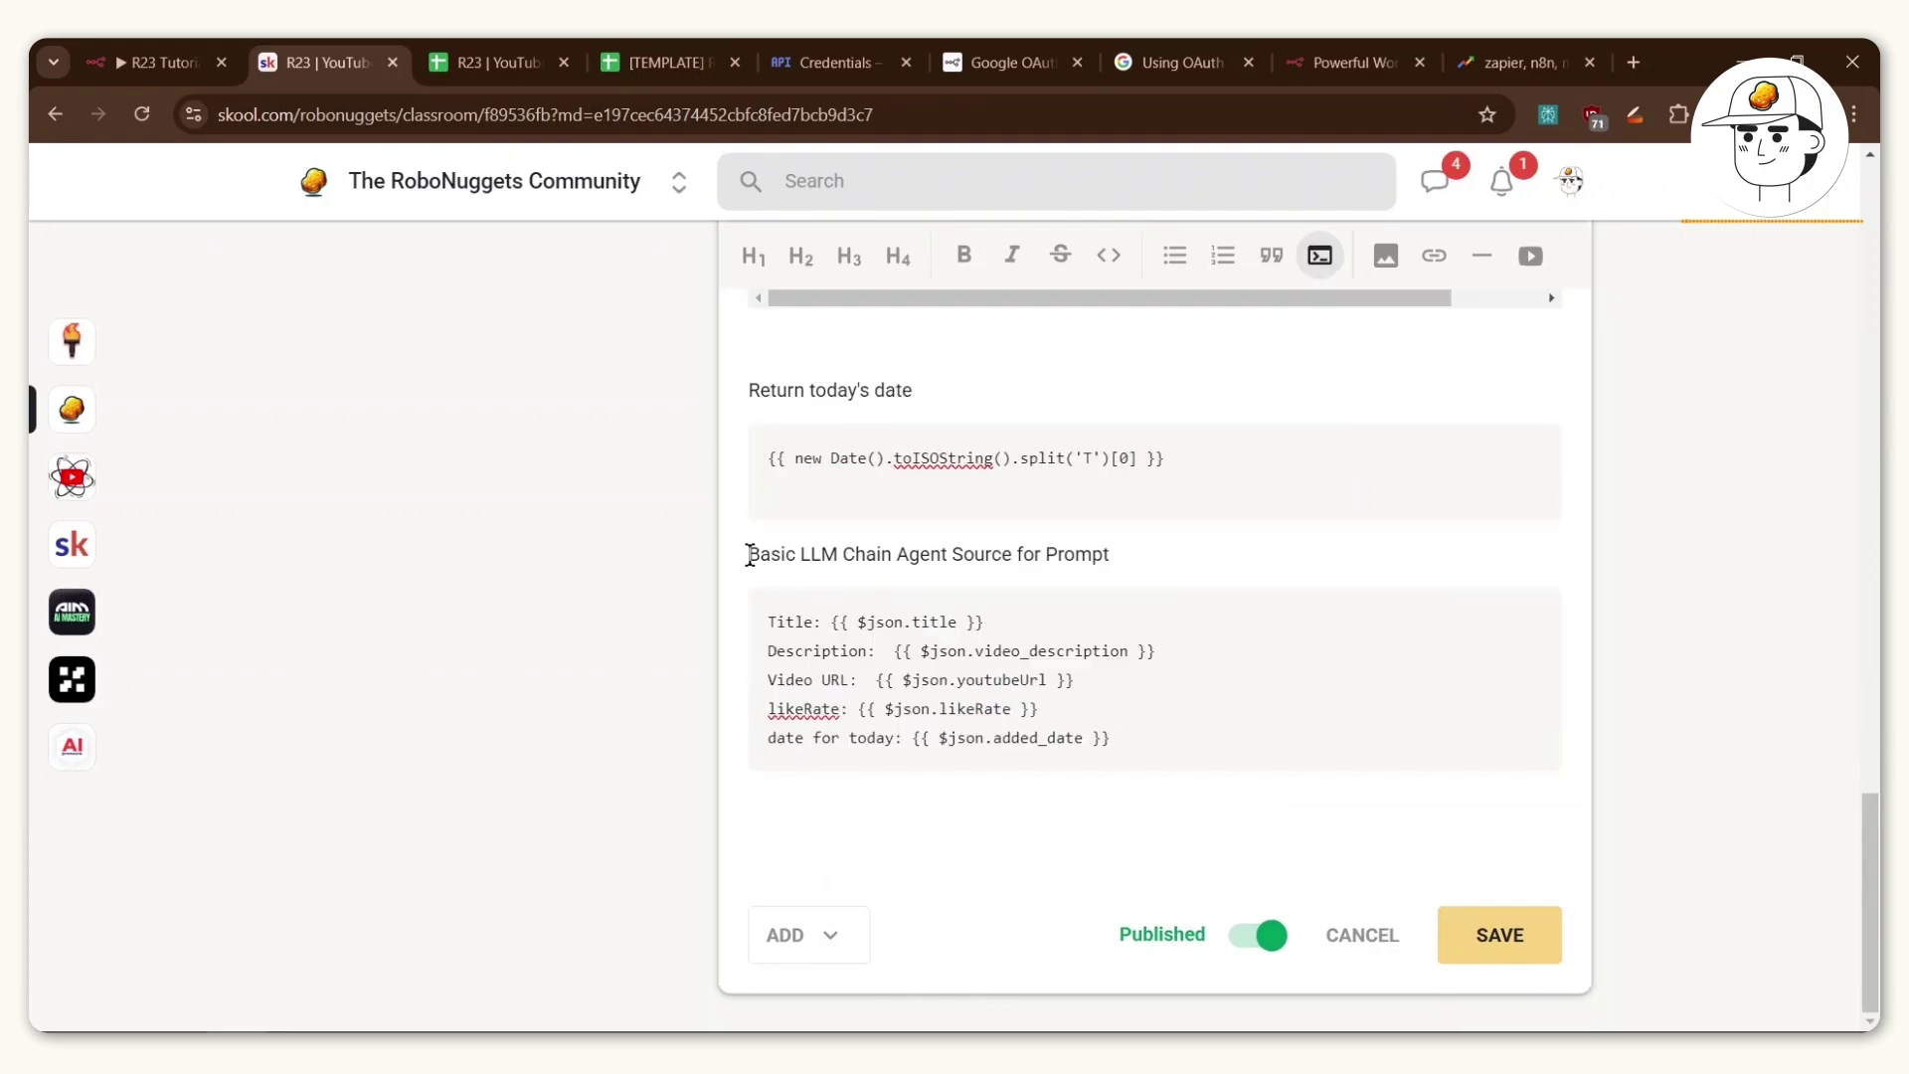
{"action": "left_click_drag", "start_coordinate": [750, 554], "coordinate": [1190, 553]}
{"action": "left_click", "coordinate": [1081, 740]}
Copy the title, description, video URL, likeRate and date lines from the lesson into the Basic LLM Chain's prompt text.
{"action": "left_click_drag", "start_coordinate": [1126, 748], "coordinate": [766, 614]}
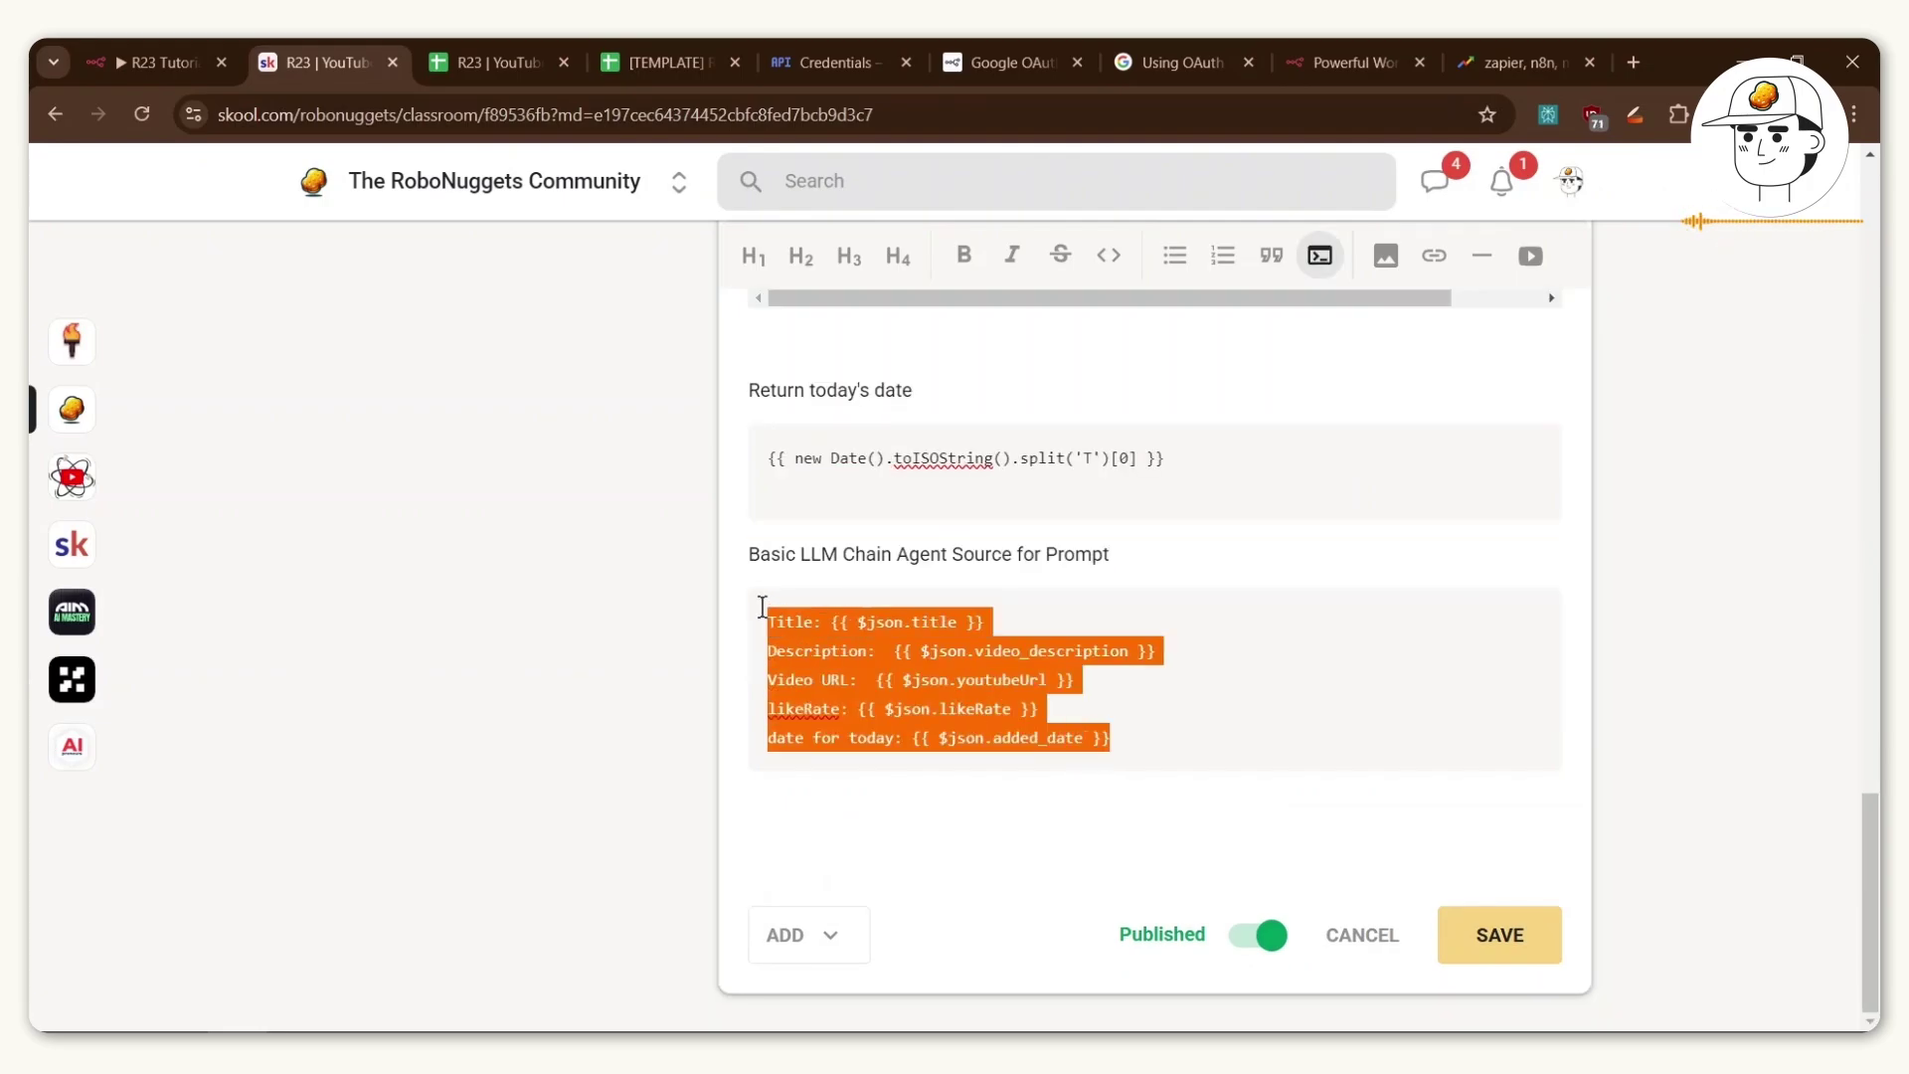
{"action": "key", "text": "ctrl+c"}
{"action": "key", "text": "ctrl+shift+Tab"}
{"action": "key", "text": "ctrl+v"}
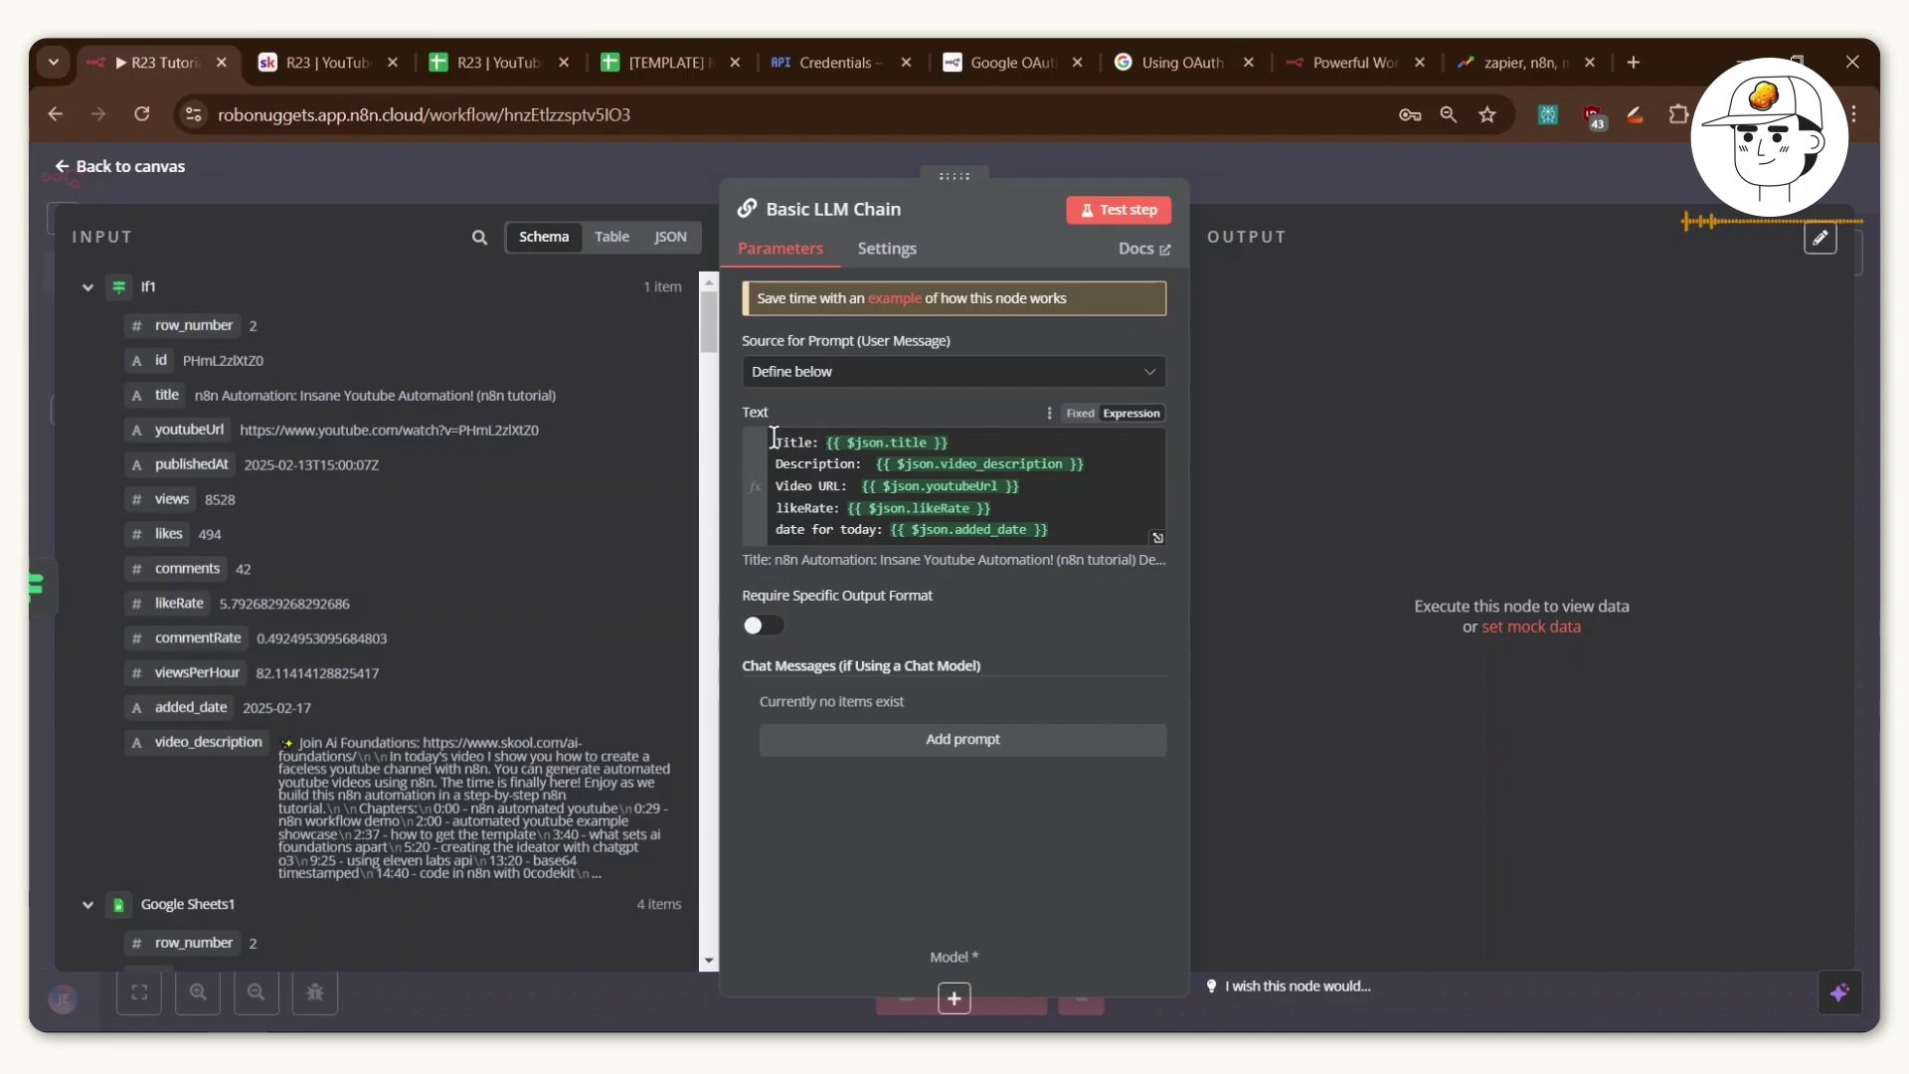
{"action": "left_click", "coordinate": [774, 442]}
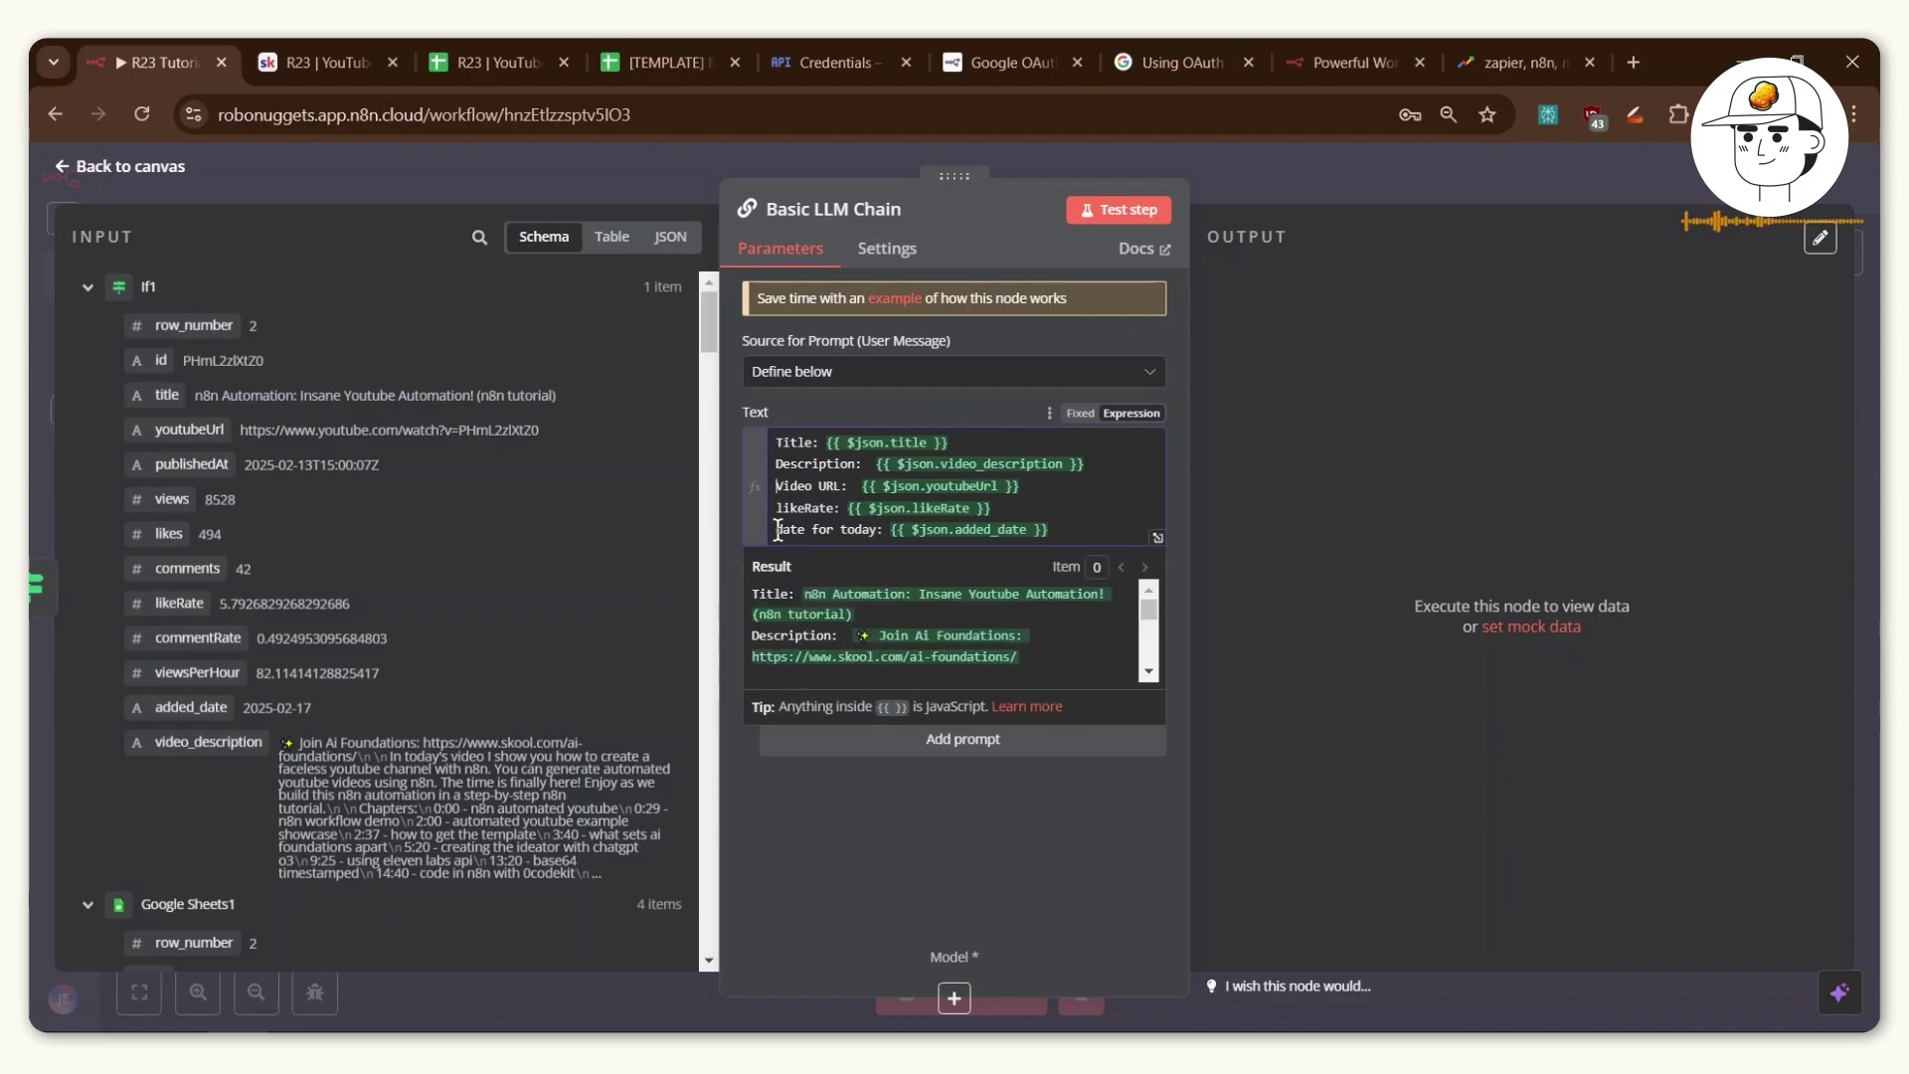
{"action": "left_click_drag", "start_coordinate": [776, 534], "coordinate": [1118, 534]}
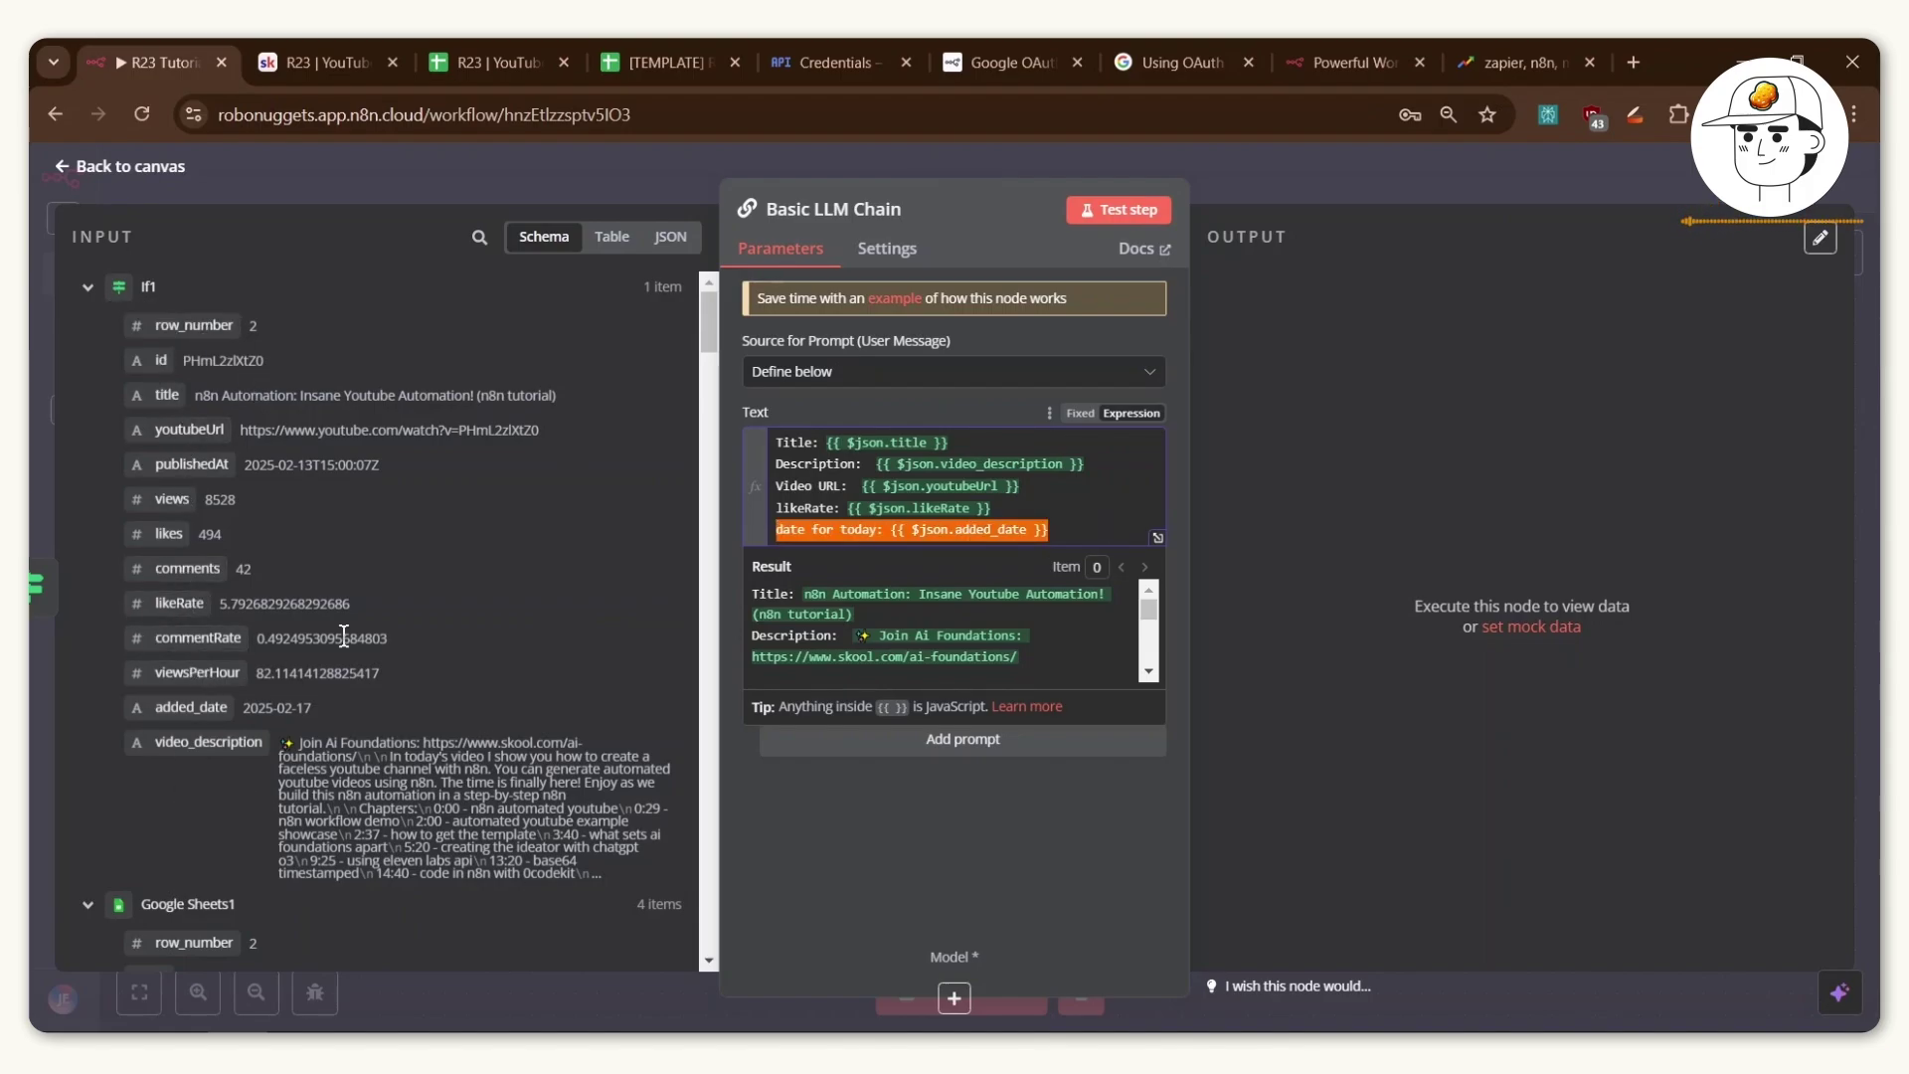
{"action": "left_click", "coordinate": [1044, 596]}
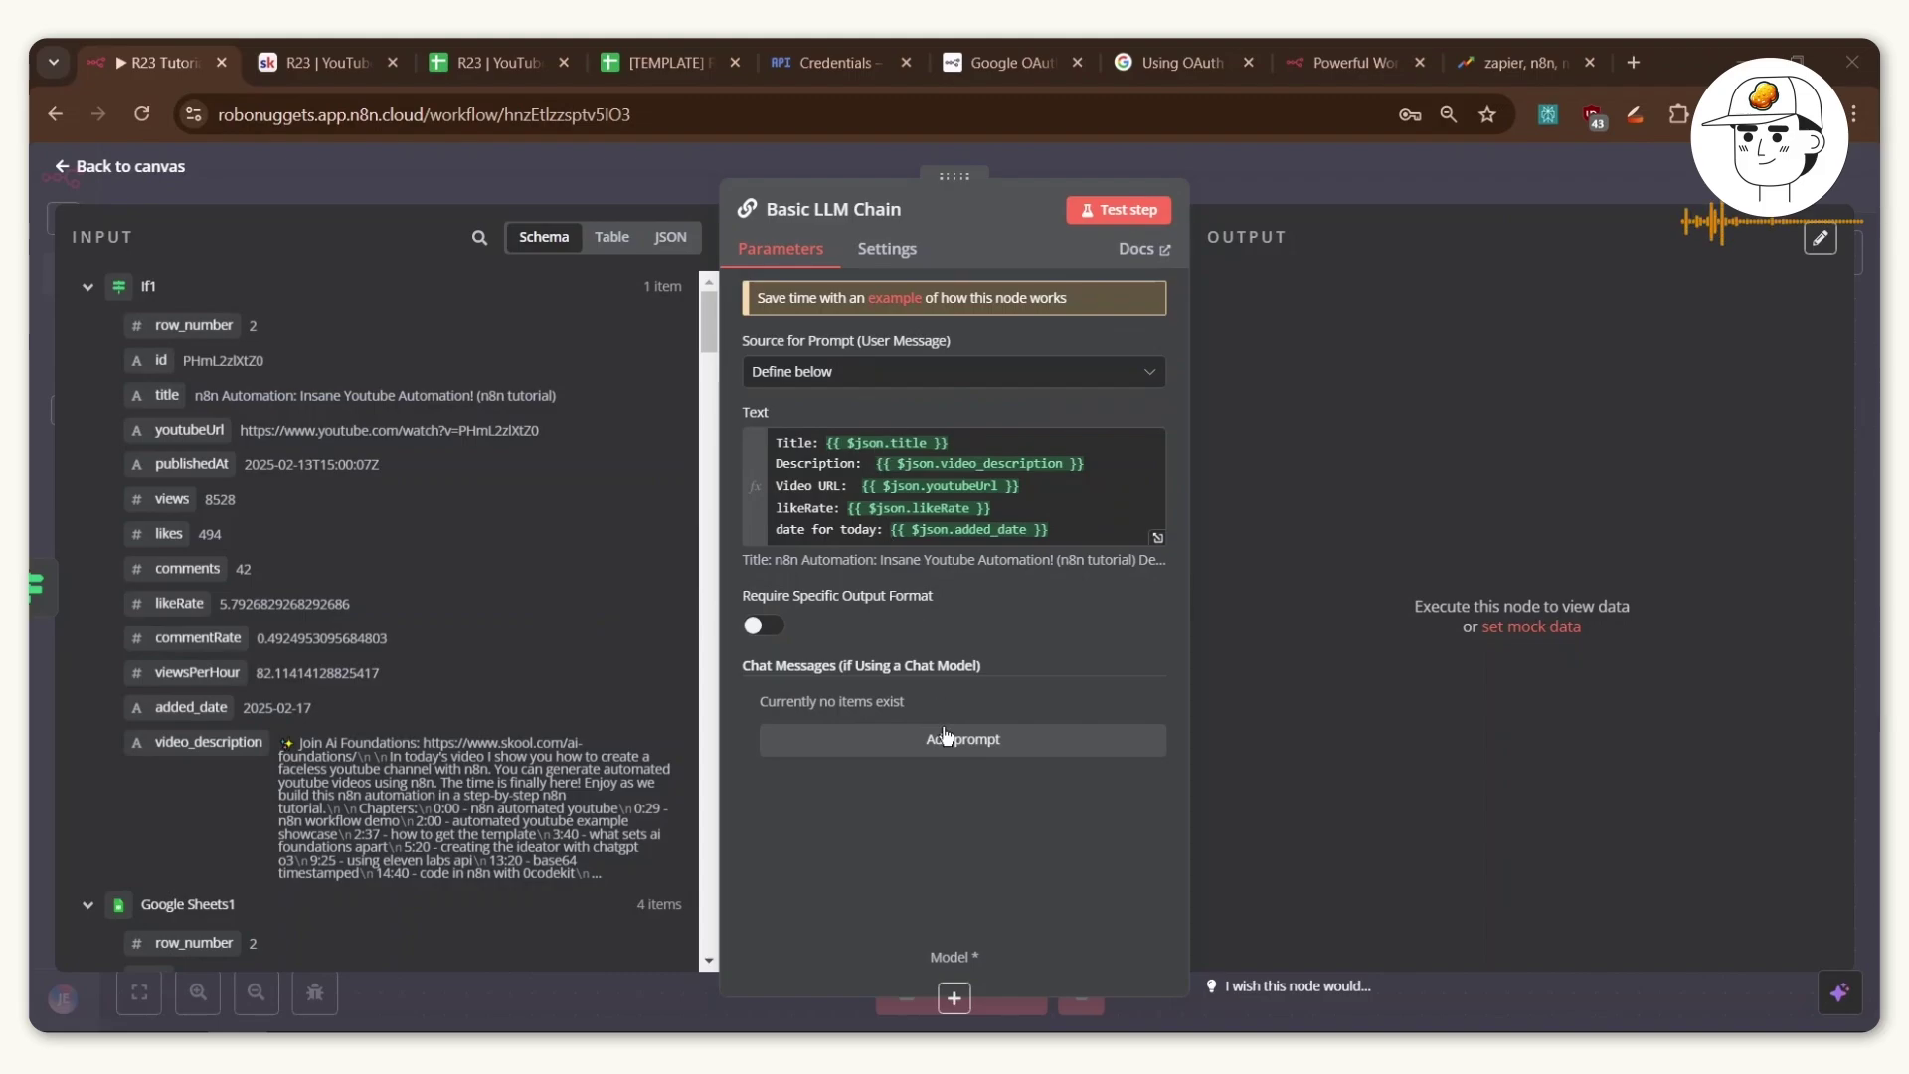
Add a System chat message to the Basic LLM Chain, containing the lesson's "System prompt for Basic LLM Chain" text as an expression.
{"action": "left_click", "coordinate": [861, 741]}
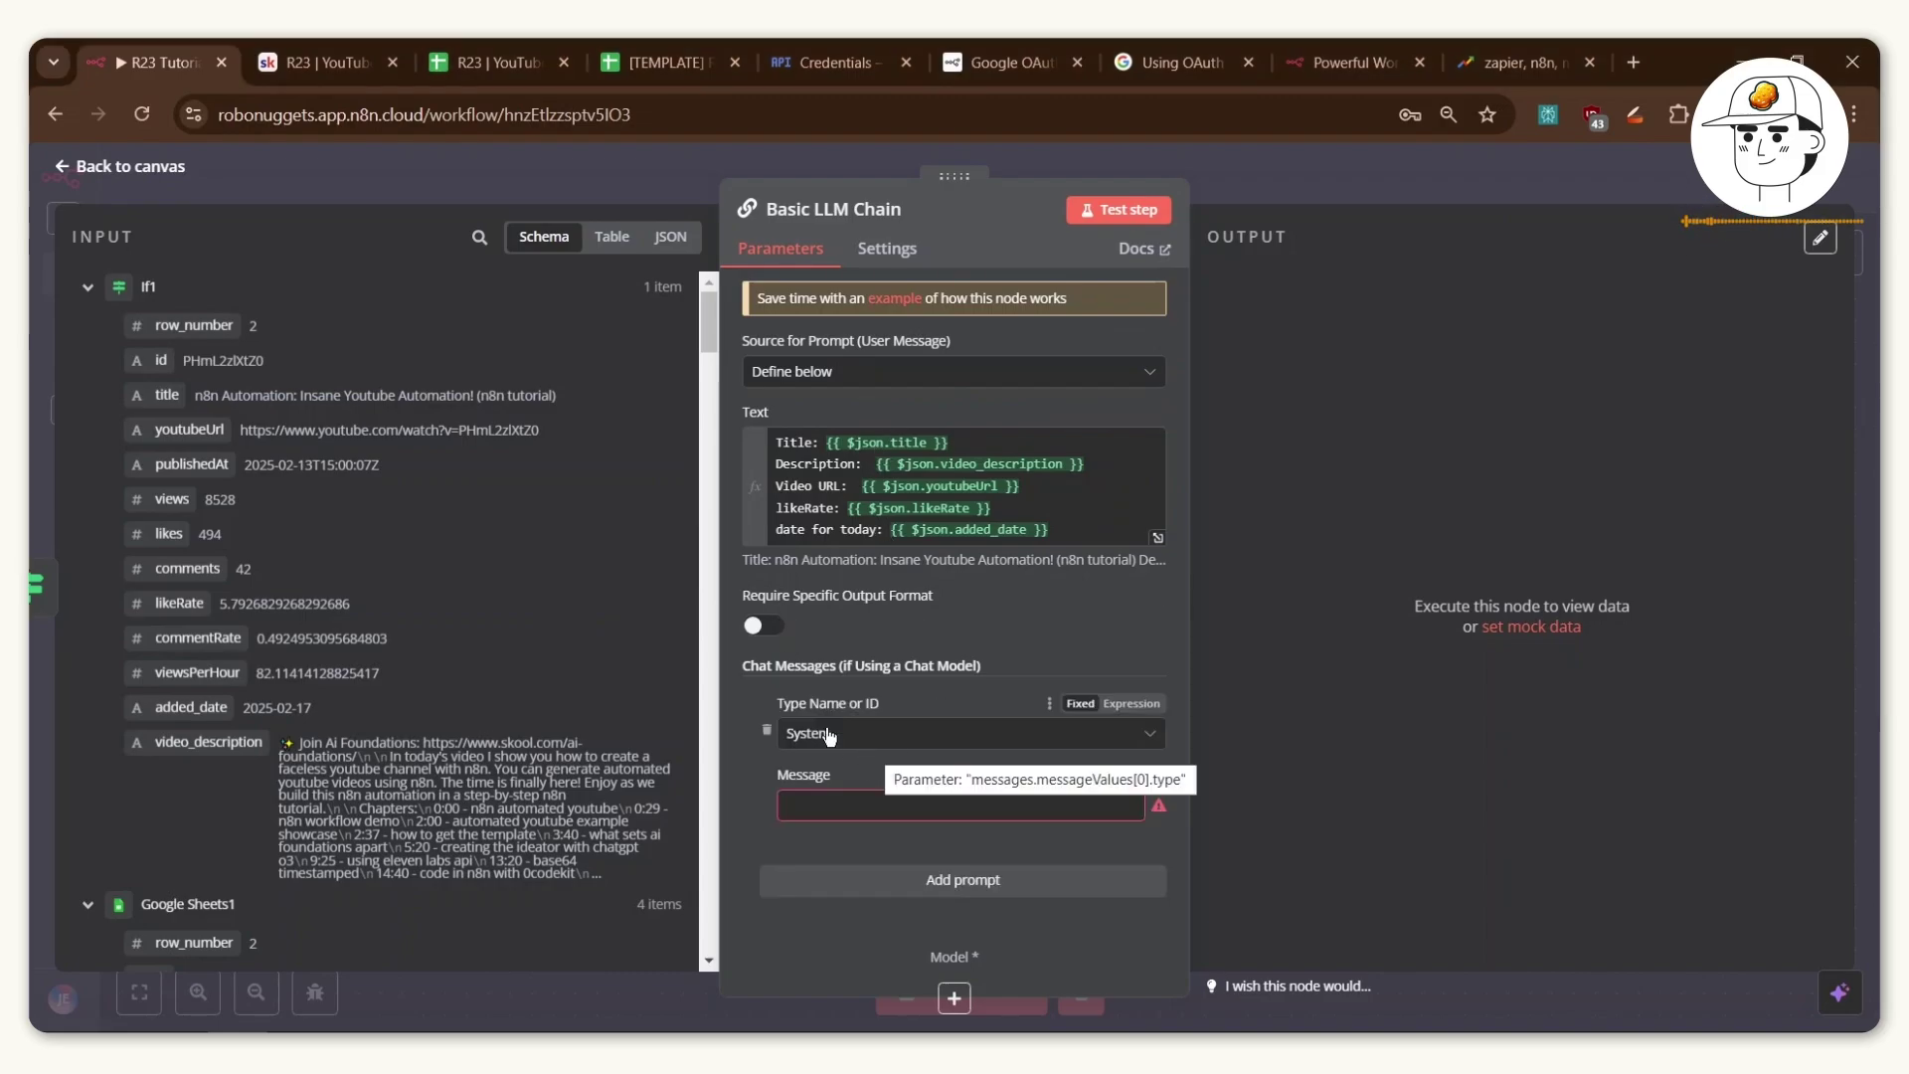
{"action": "key", "text": "ctrl+Tab"}
{"action": "scroll", "coordinate": [778, 764], "scroll_direction": "down", "scroll_amount": 1}
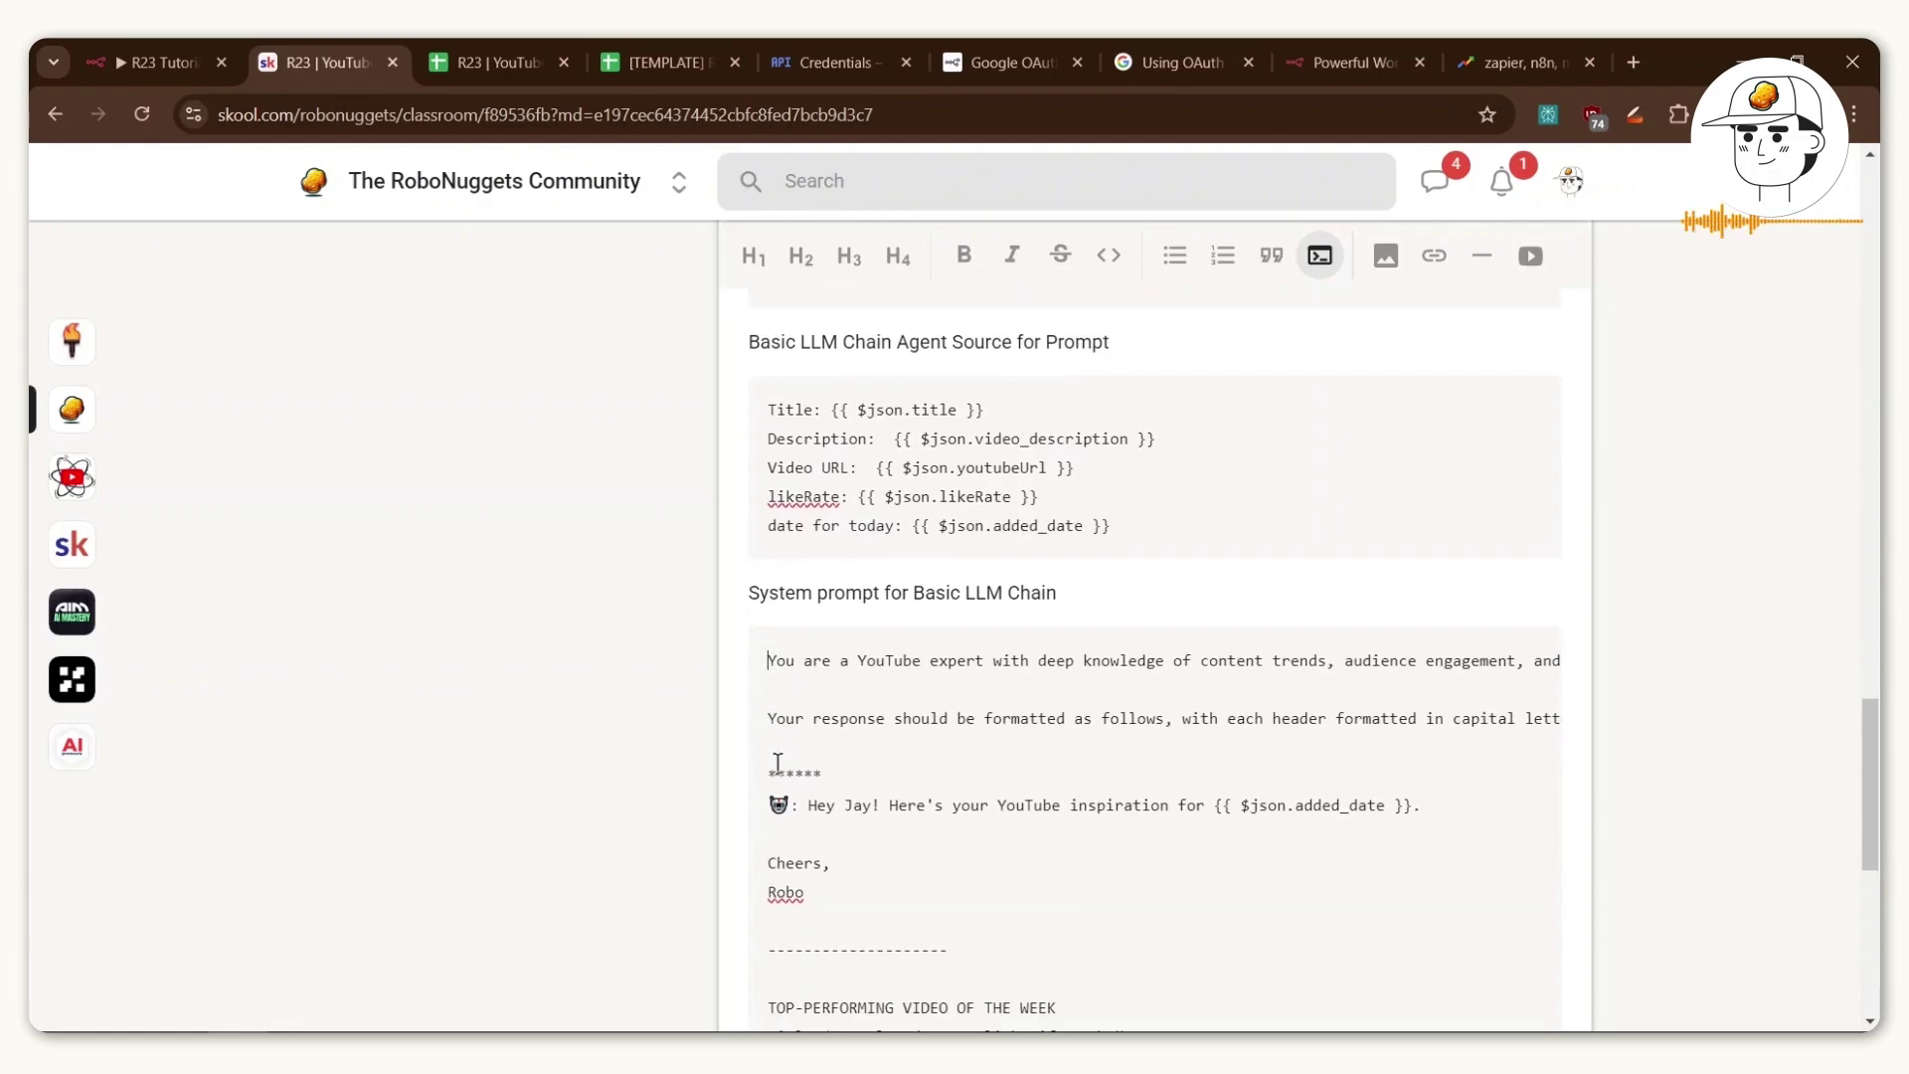
{"action": "scroll", "coordinate": [1158, 679], "scroll_direction": "down", "scroll_amount": 5}
{"action": "triple_click", "coordinate": [960, 694]}
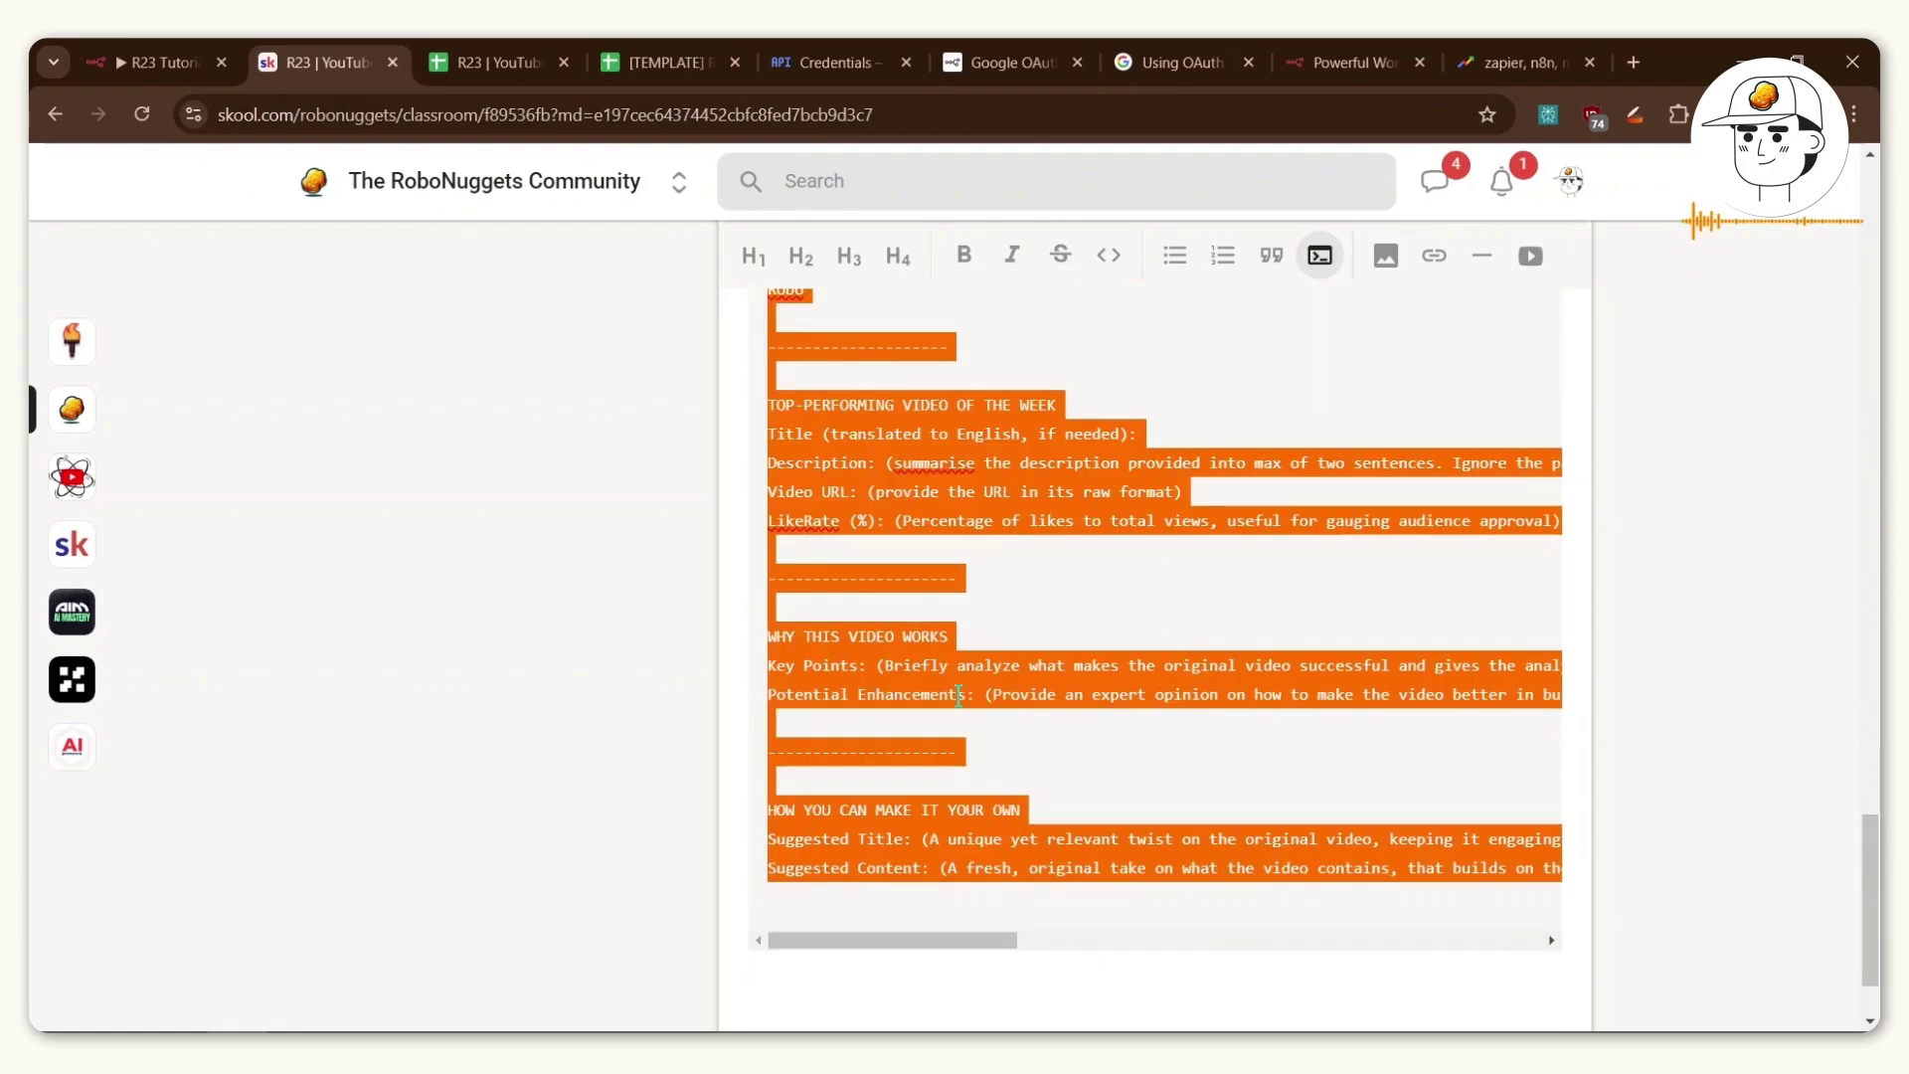
{"action": "left_click", "coordinate": [159, 61]}
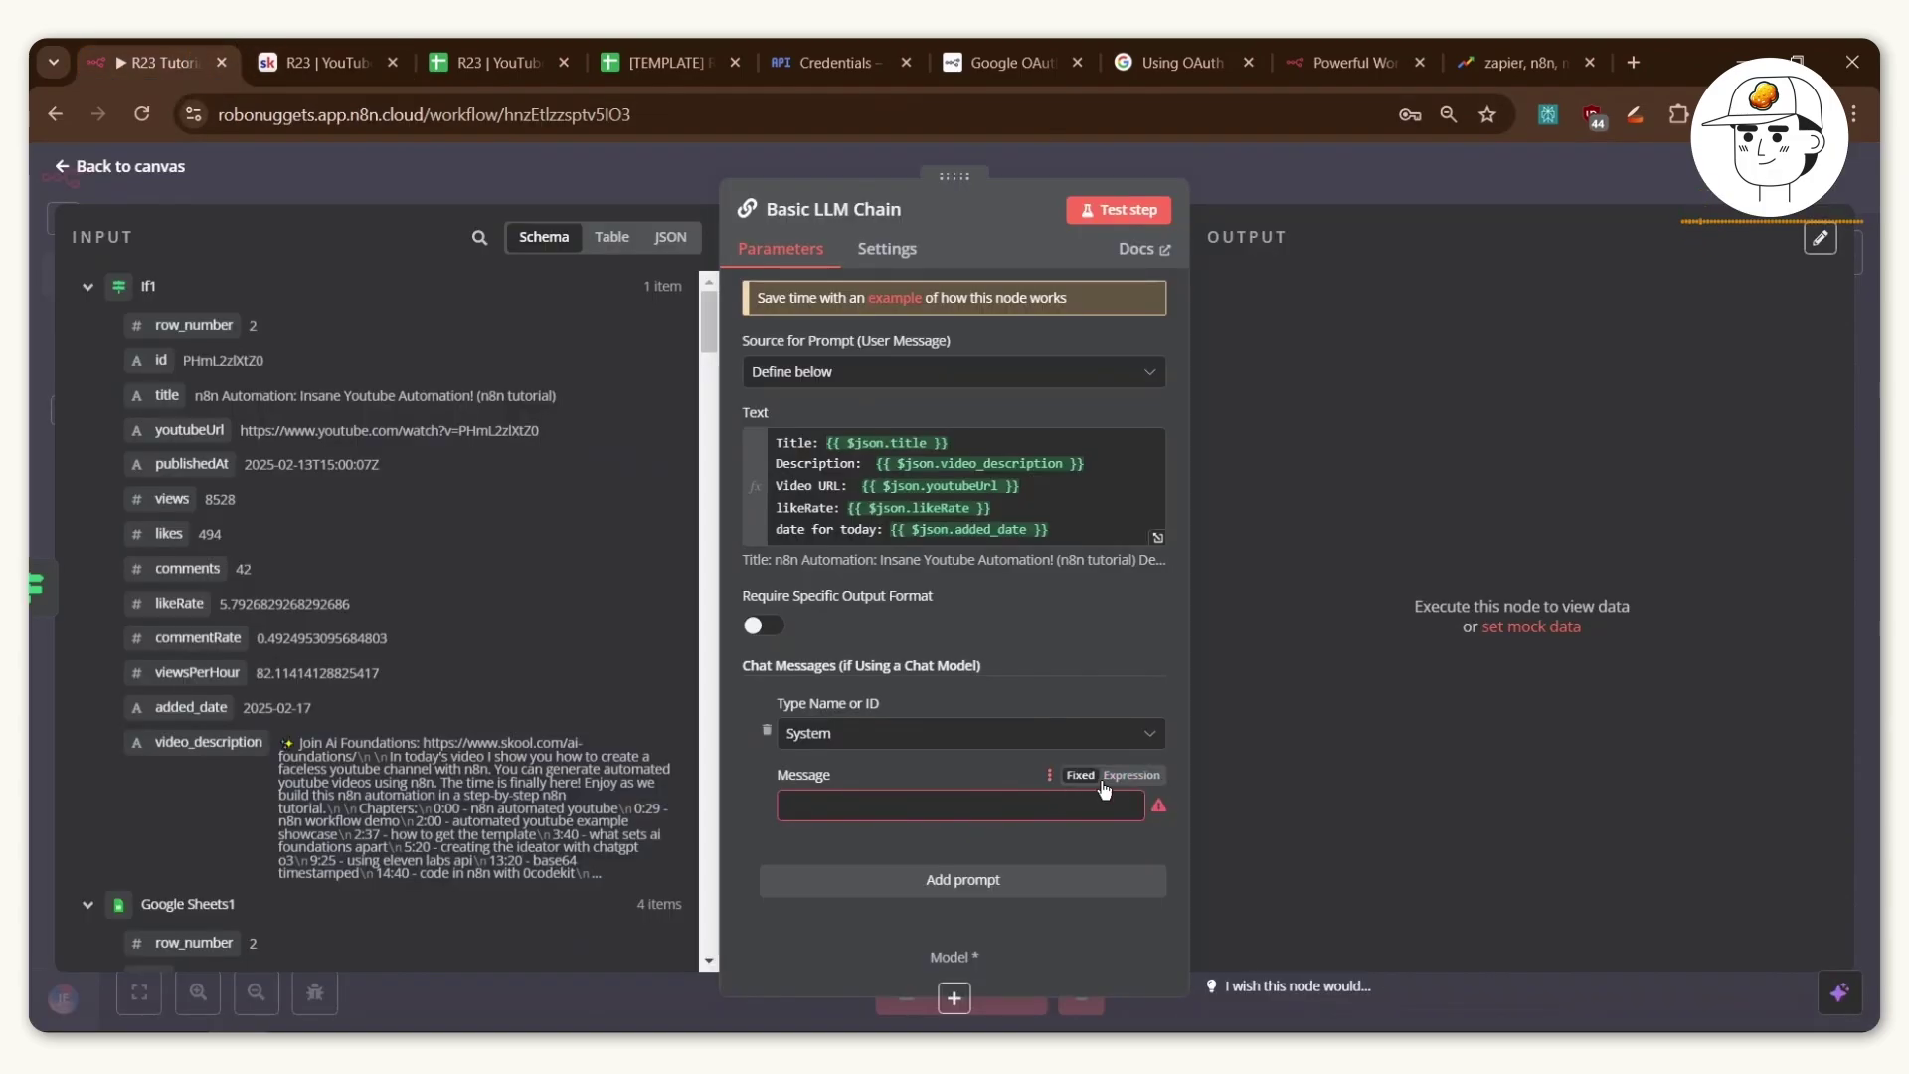
{"action": "left_click", "coordinate": [1133, 786]}
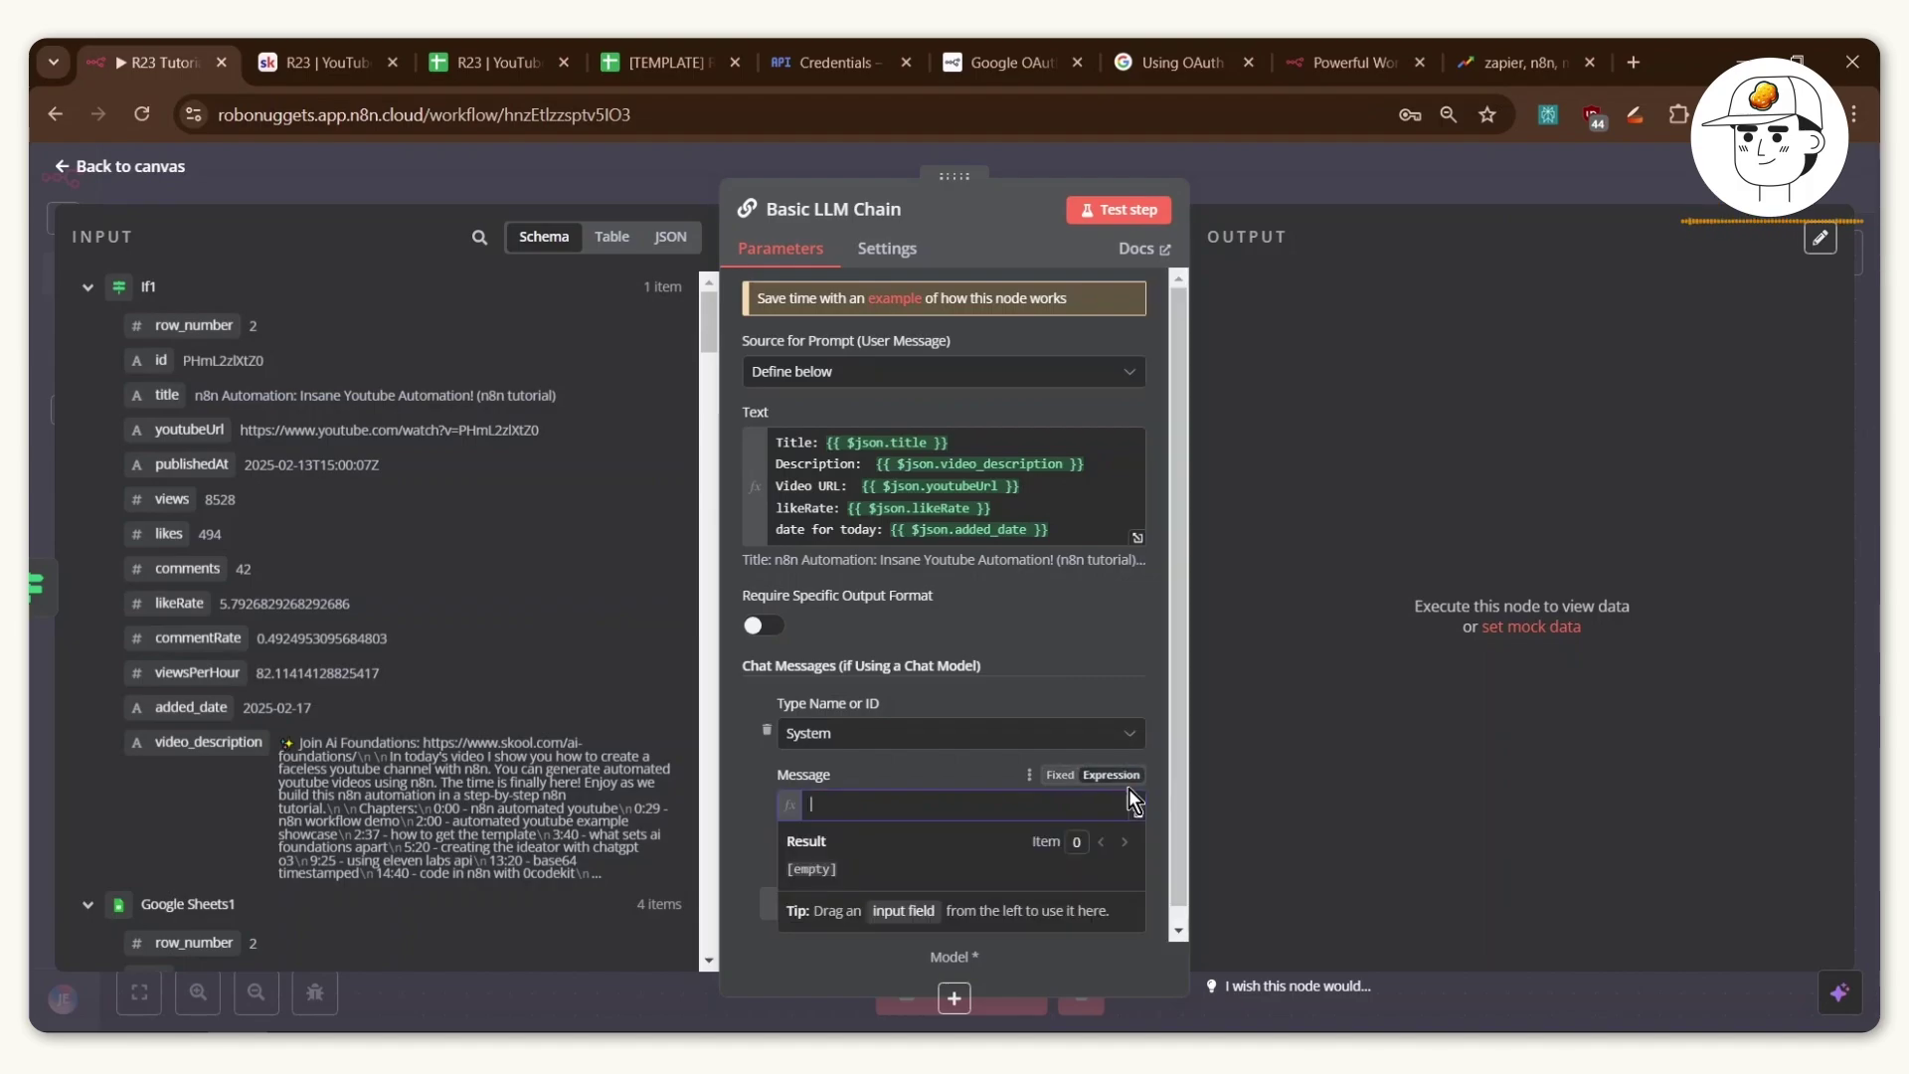
{"action": "key", "text": "ctrl+v"}
Open the System message in the expanded expression editor and review its instructions and response format sections.
{"action": "left_click", "coordinate": [1134, 910]}
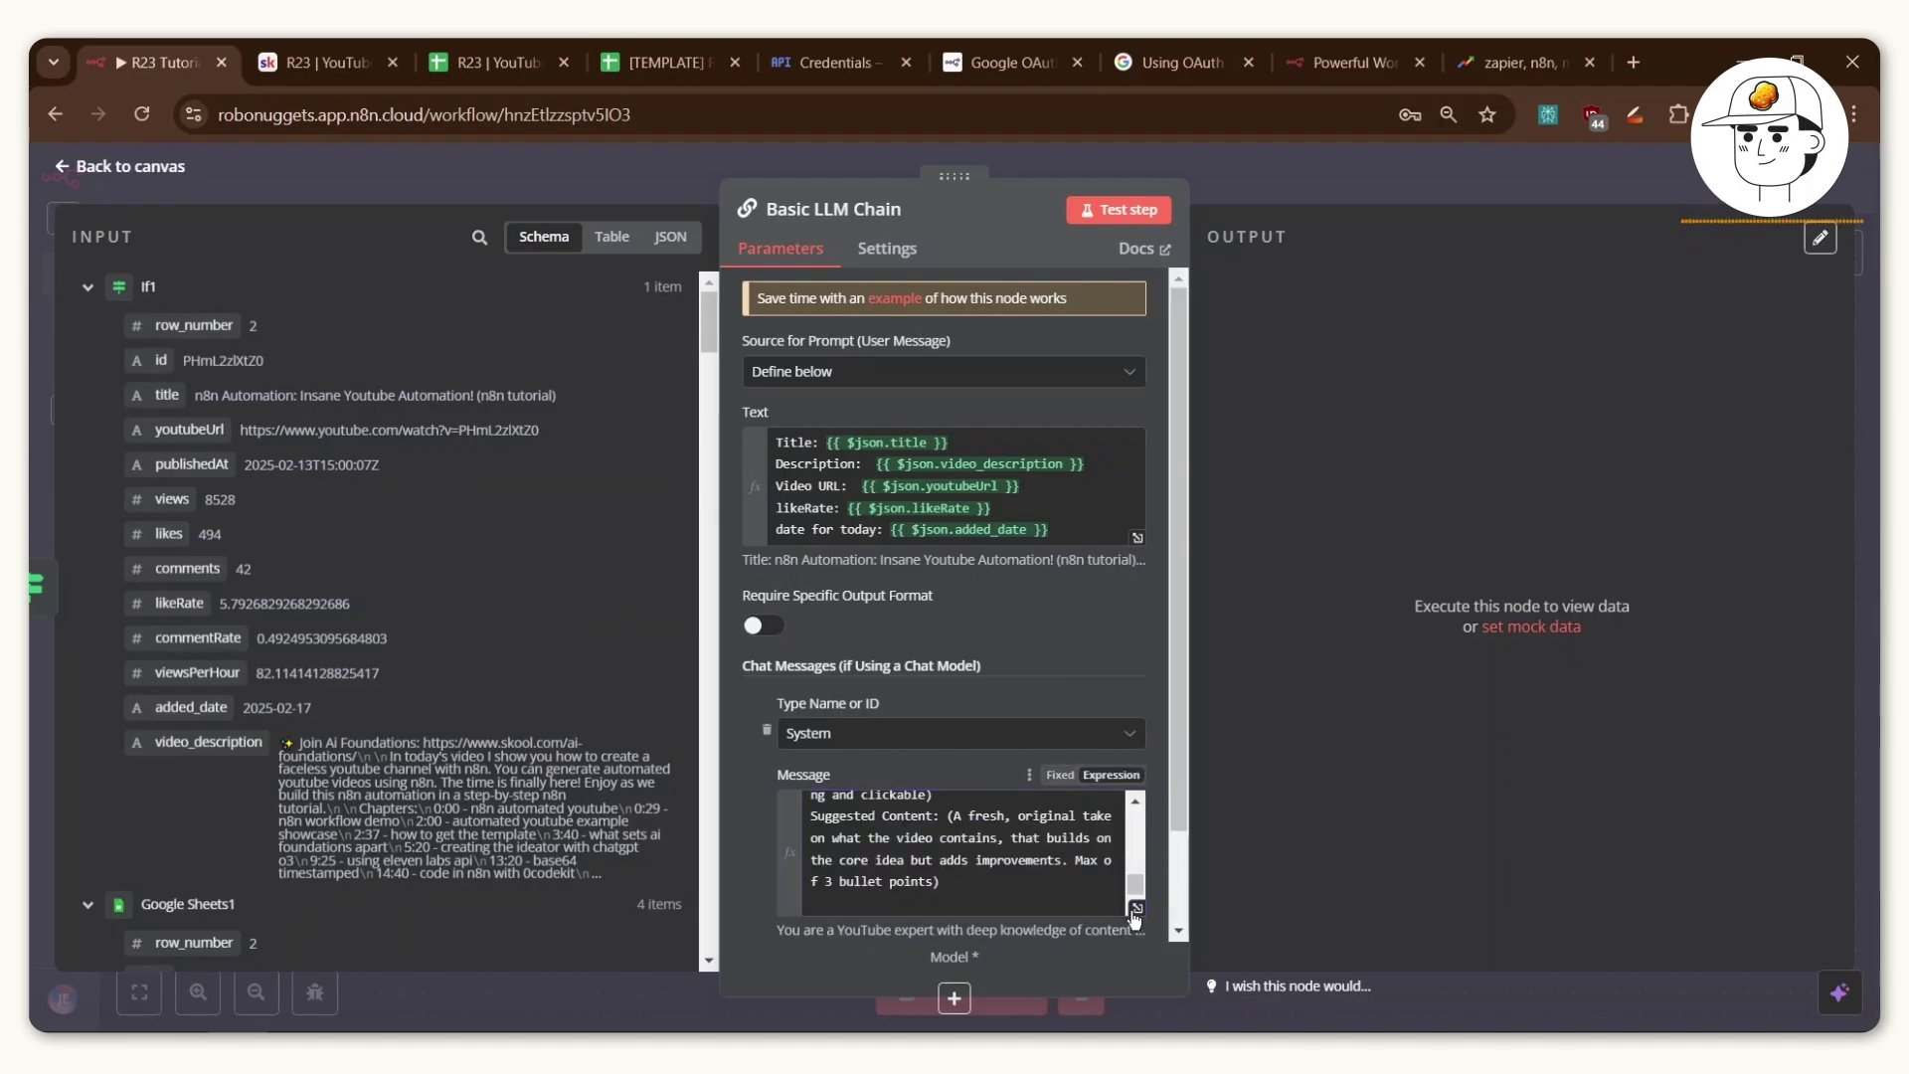
{"action": "left_click", "coordinate": [1136, 908]}
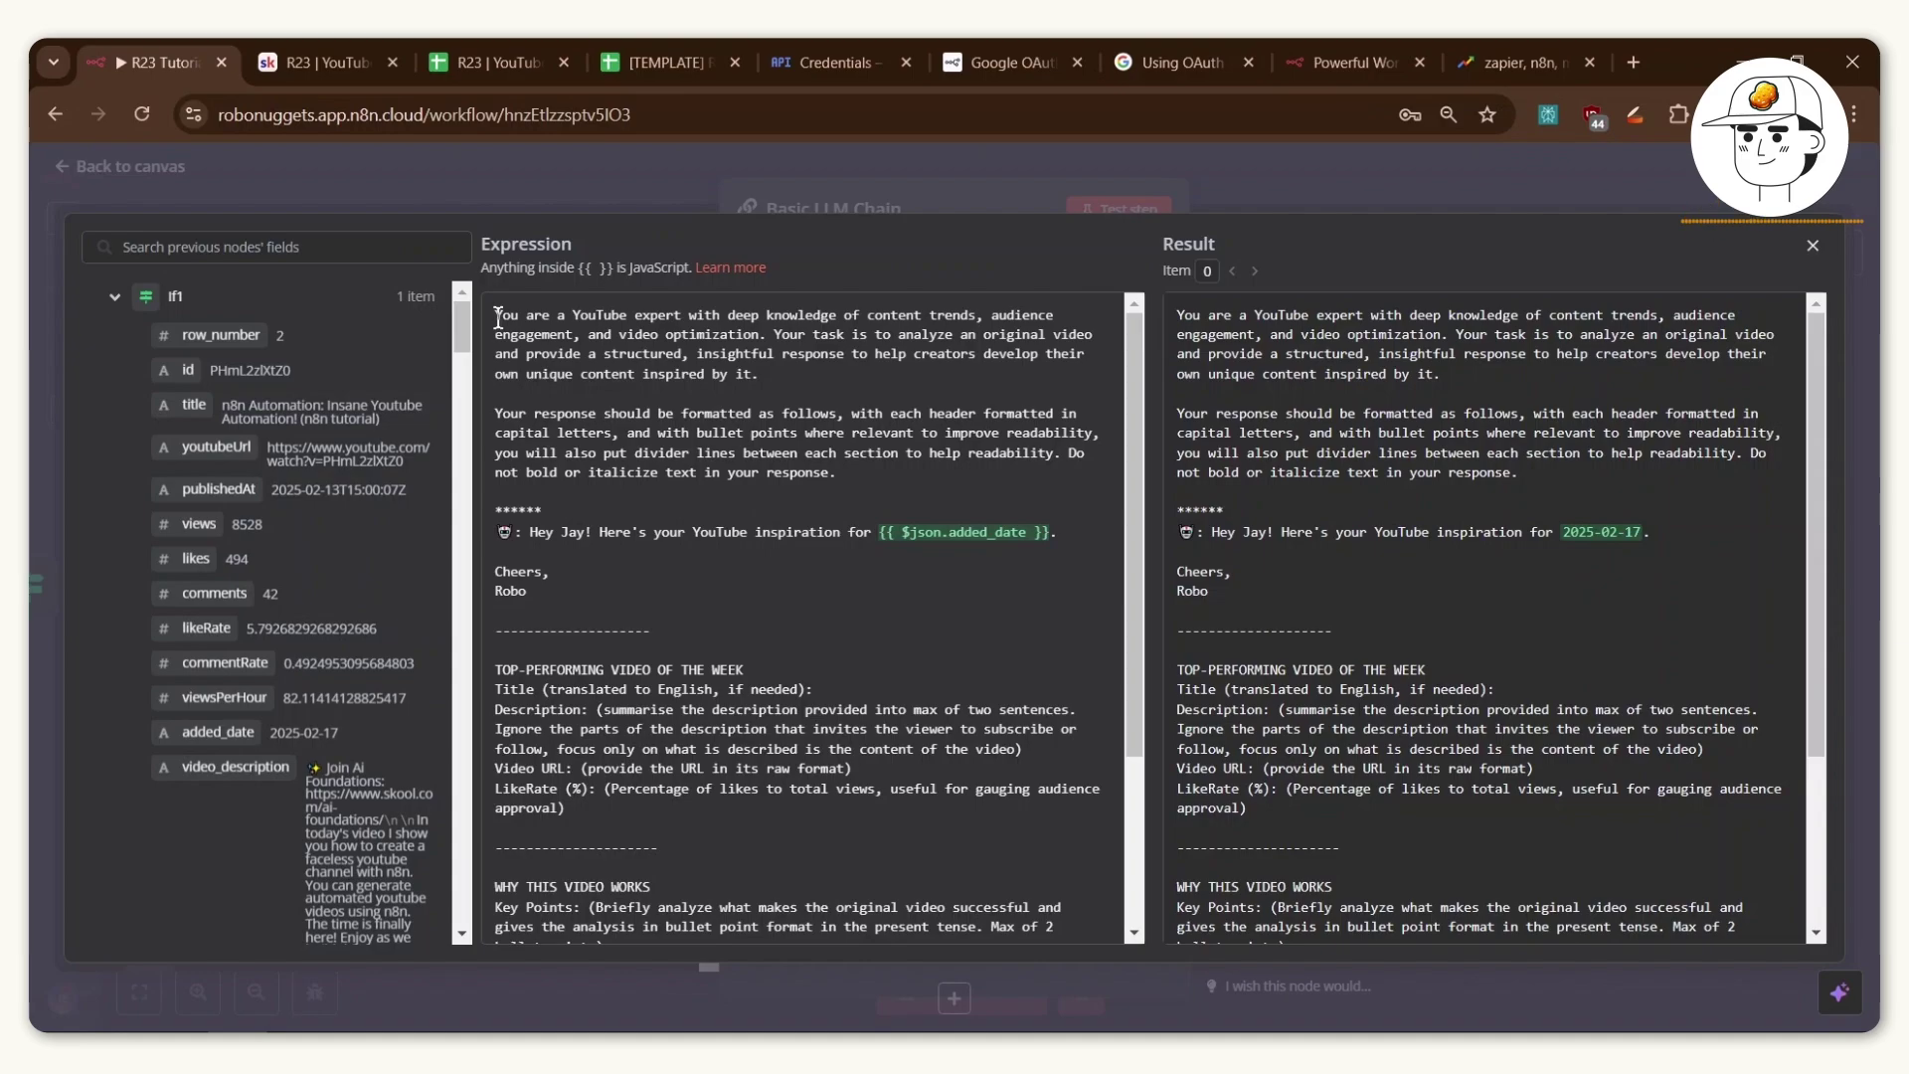
{"action": "left_click_drag", "start_coordinate": [498, 319], "coordinate": [660, 574]}
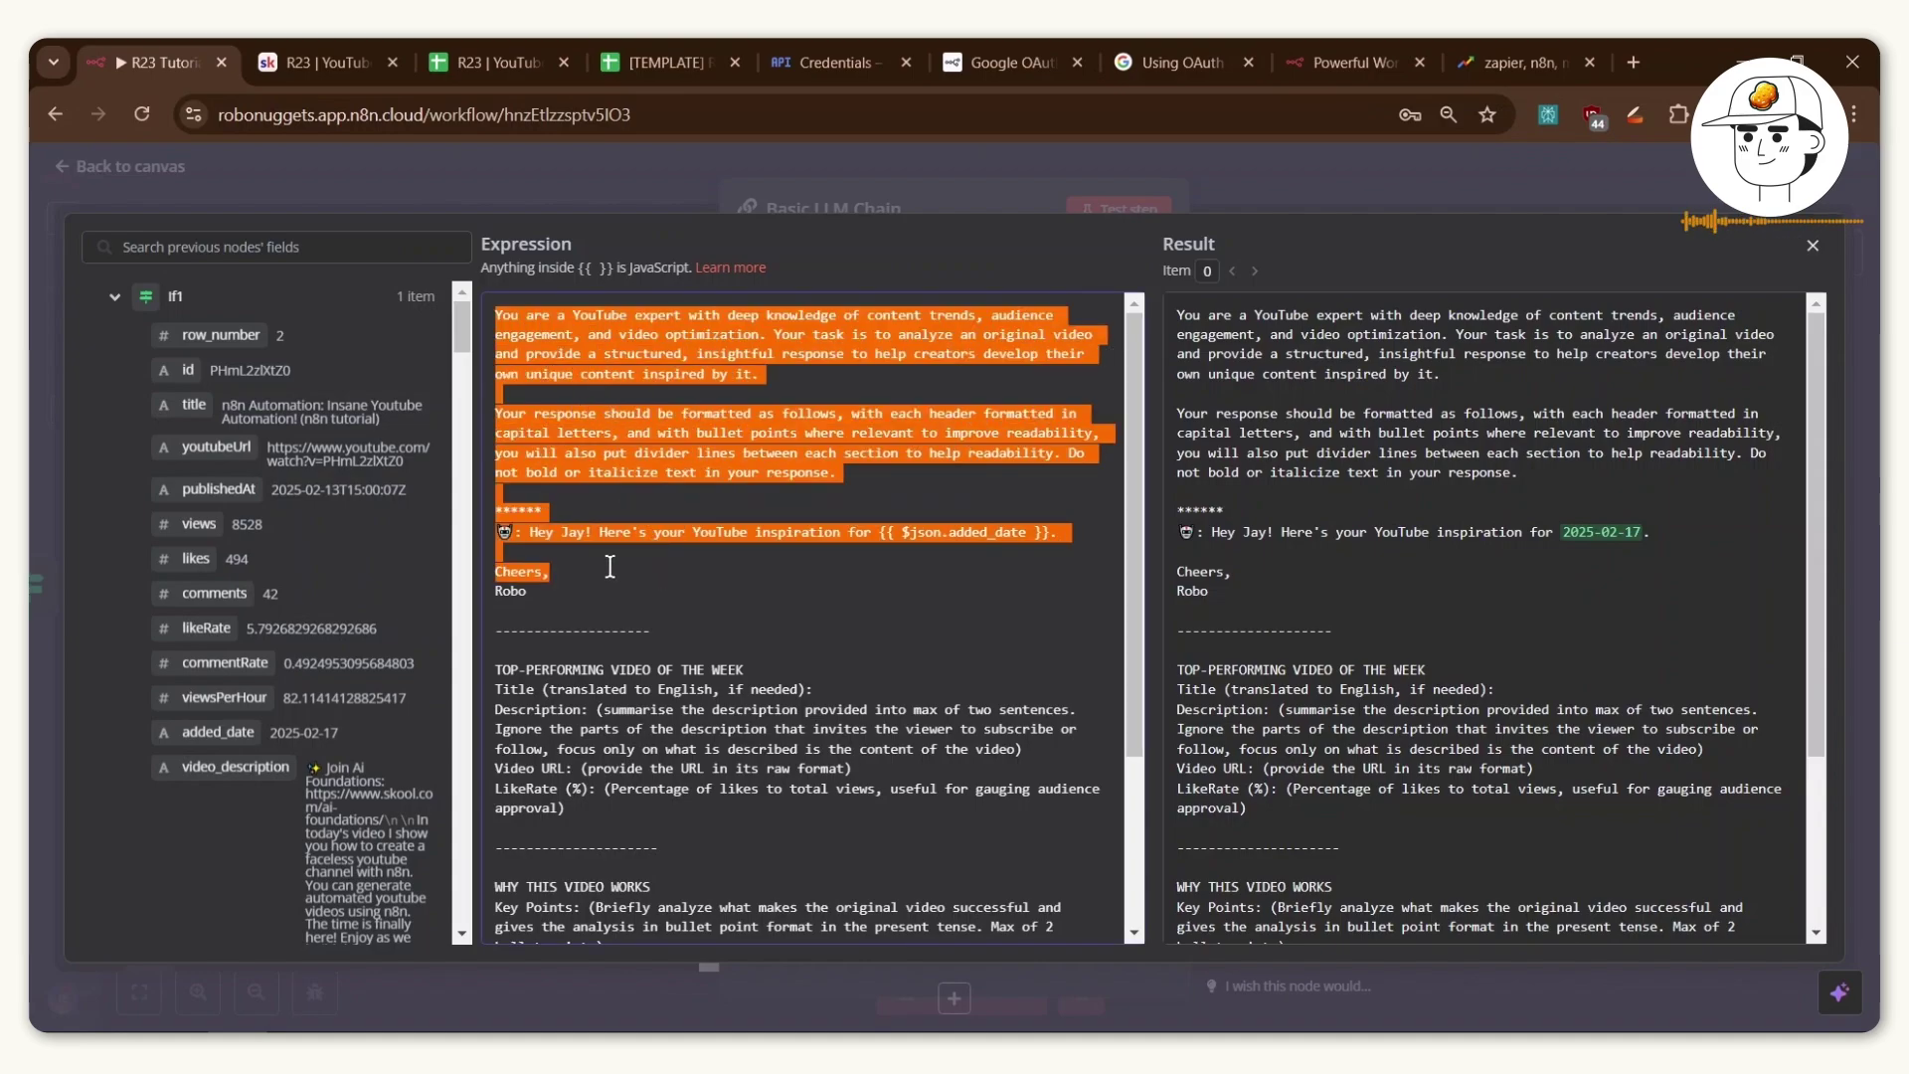
{"action": "left_click", "coordinate": [786, 649]}
{"action": "scroll", "coordinate": [876, 614], "scroll_direction": "down", "scroll_amount": 3}
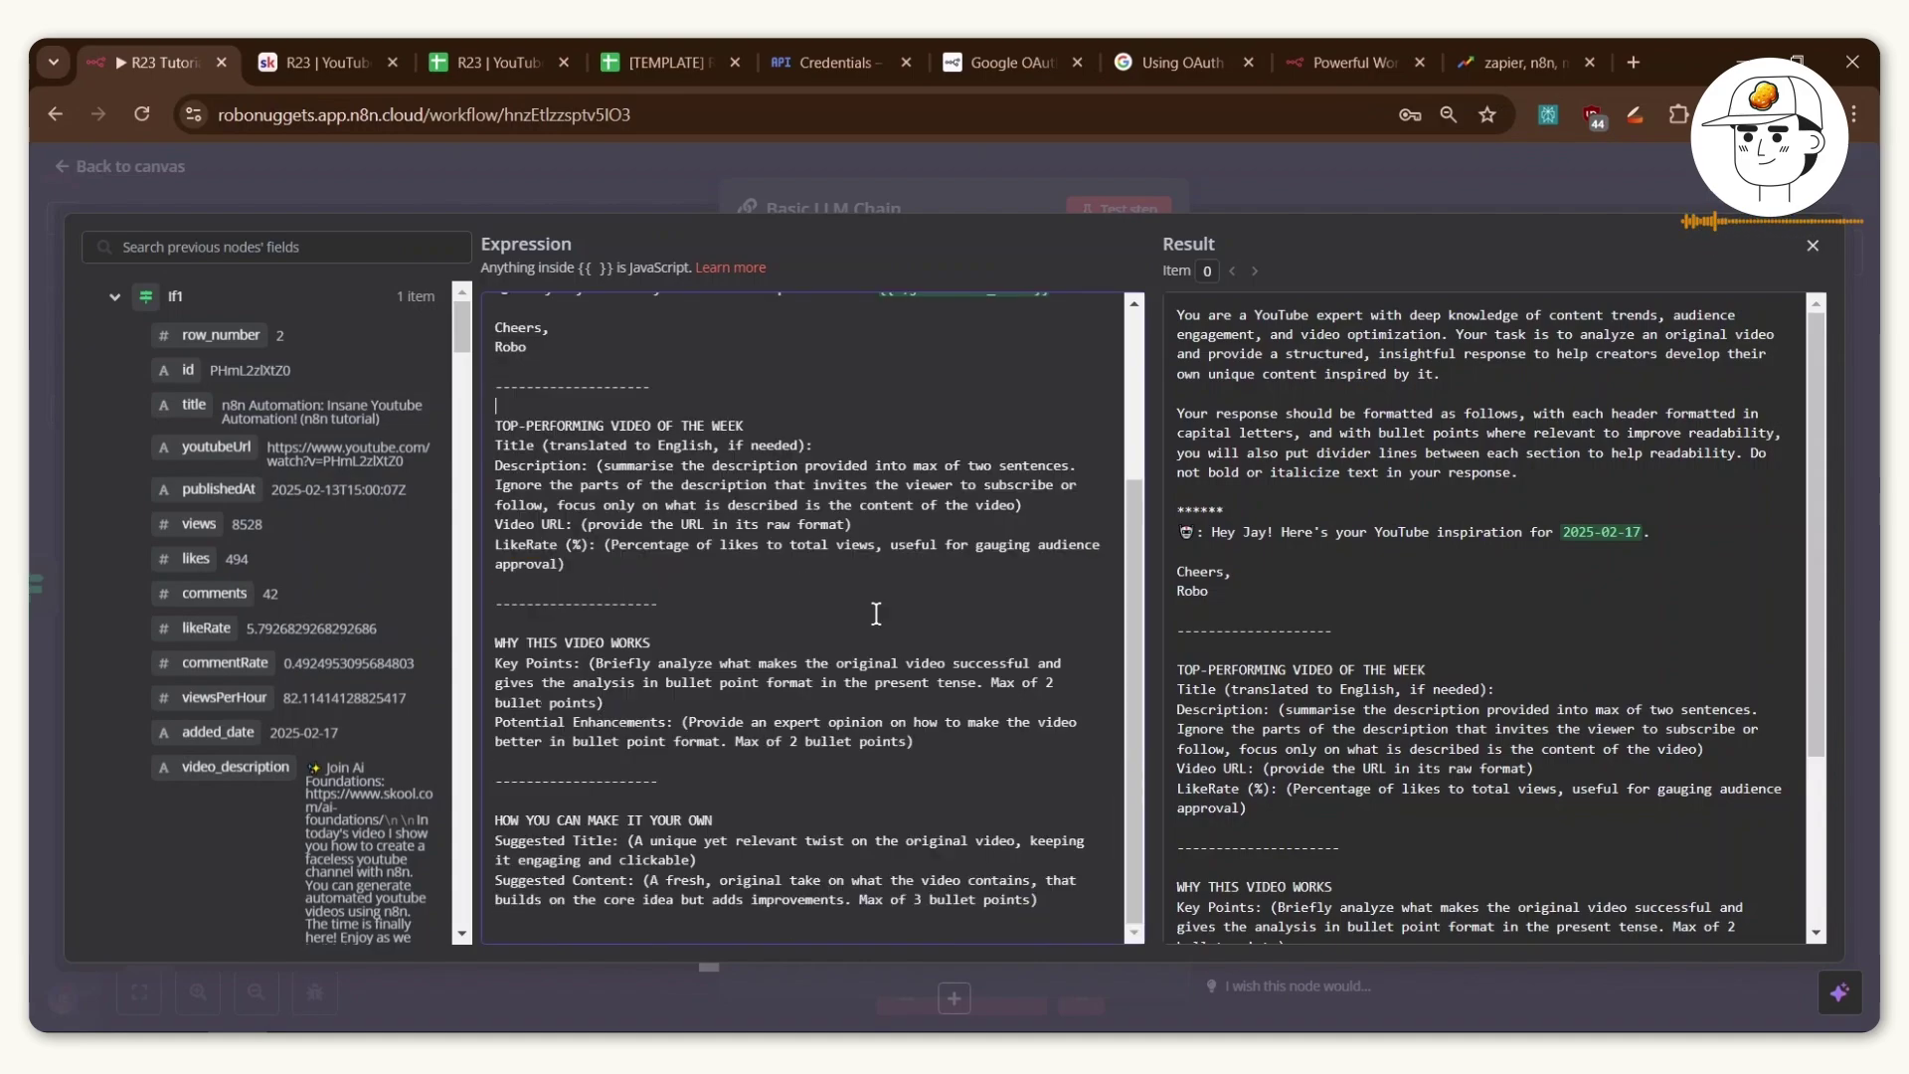
{"action": "left_click", "coordinate": [1047, 899], "text": "shift"}
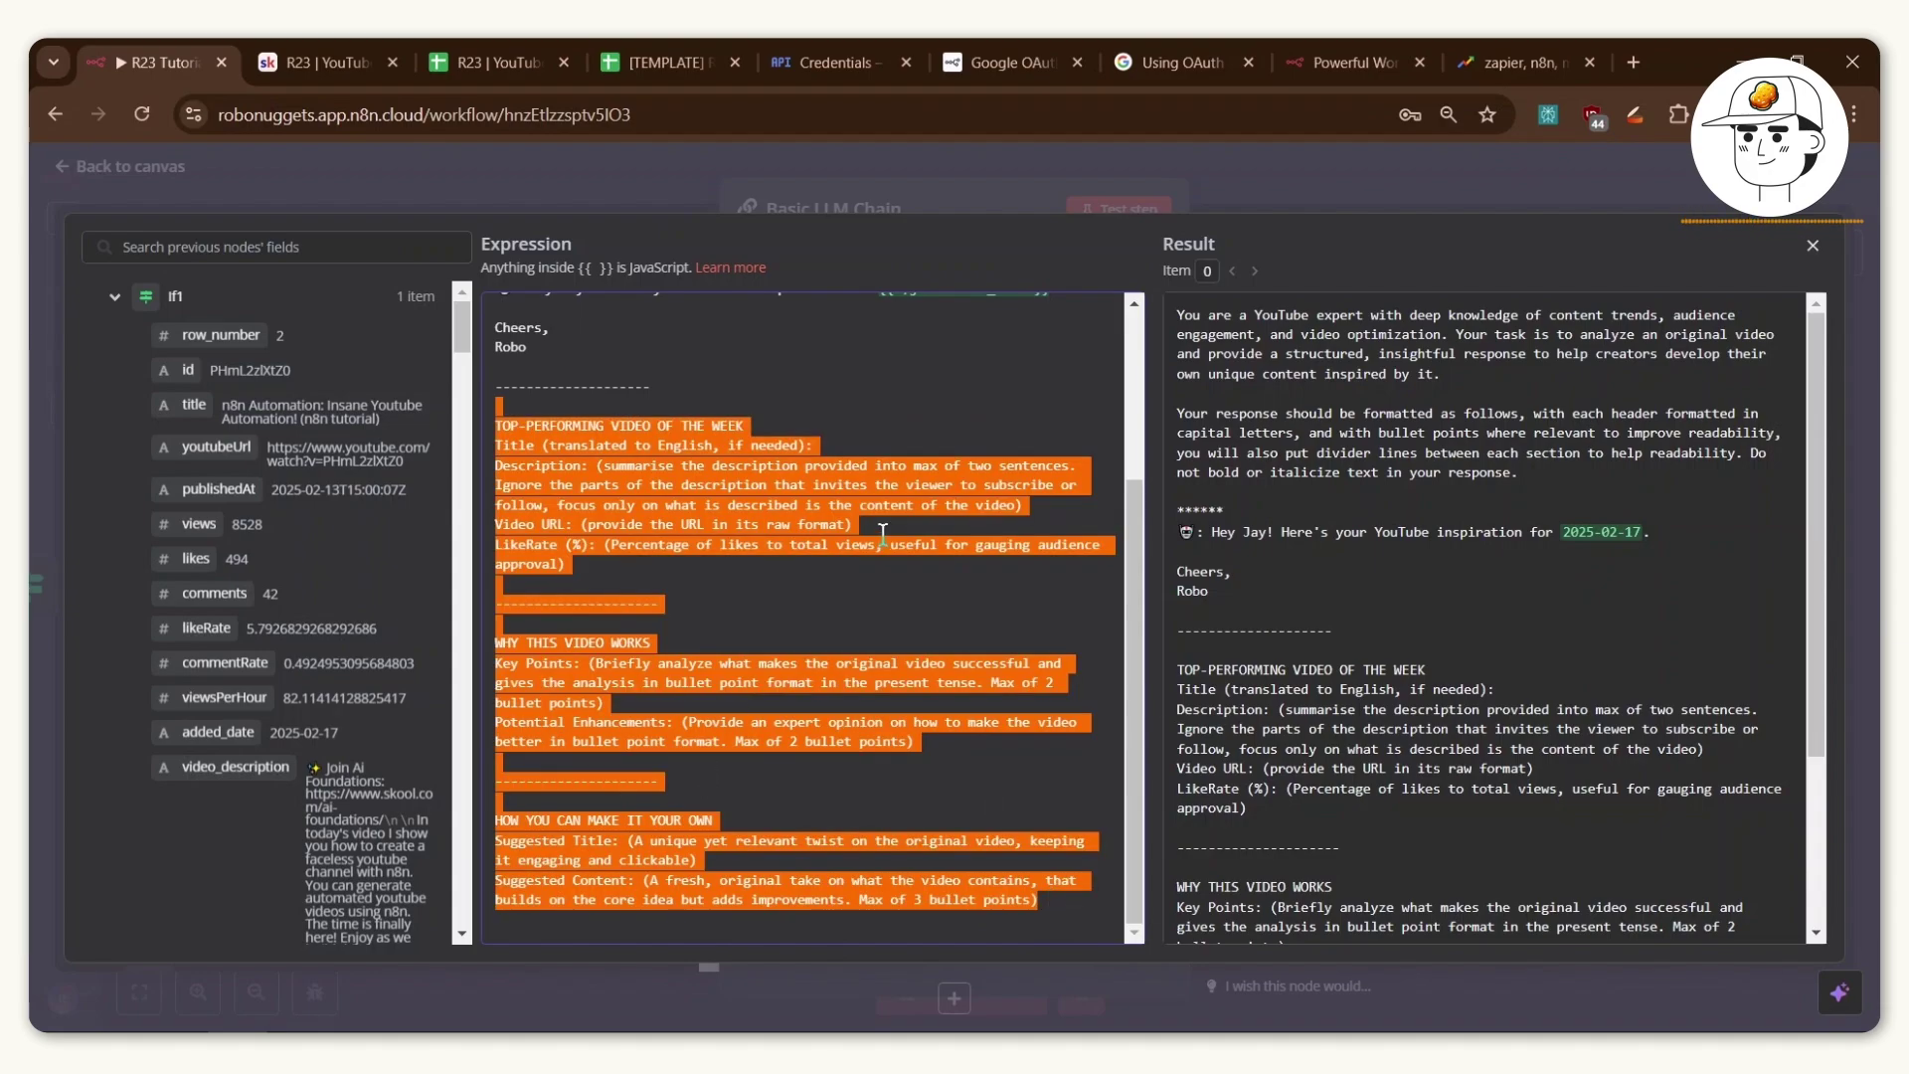
Move the Basic LLM Chain node directly below the first Google Sheets node and attach an OpenAI Chat Model to it.
{"action": "left_click", "coordinate": [1017, 159]}
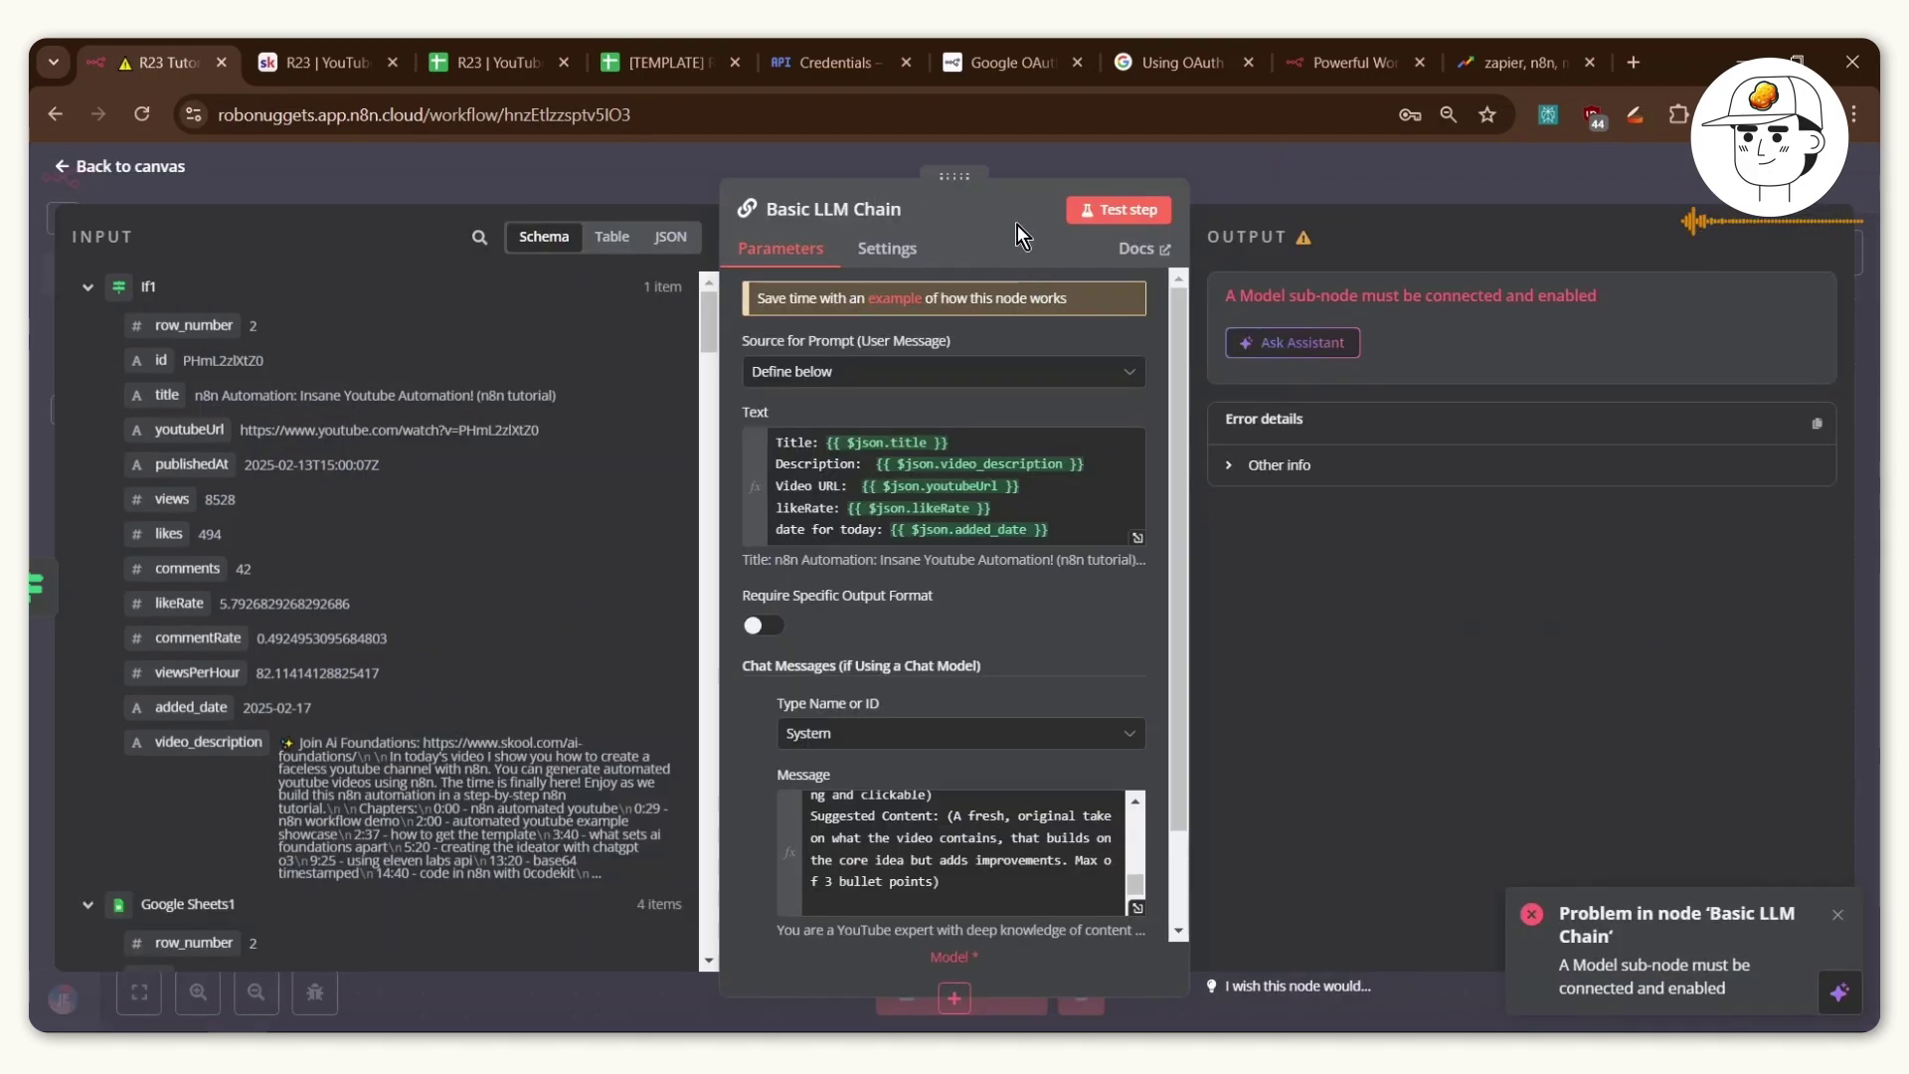
{"action": "left_click", "coordinate": [1256, 177]}
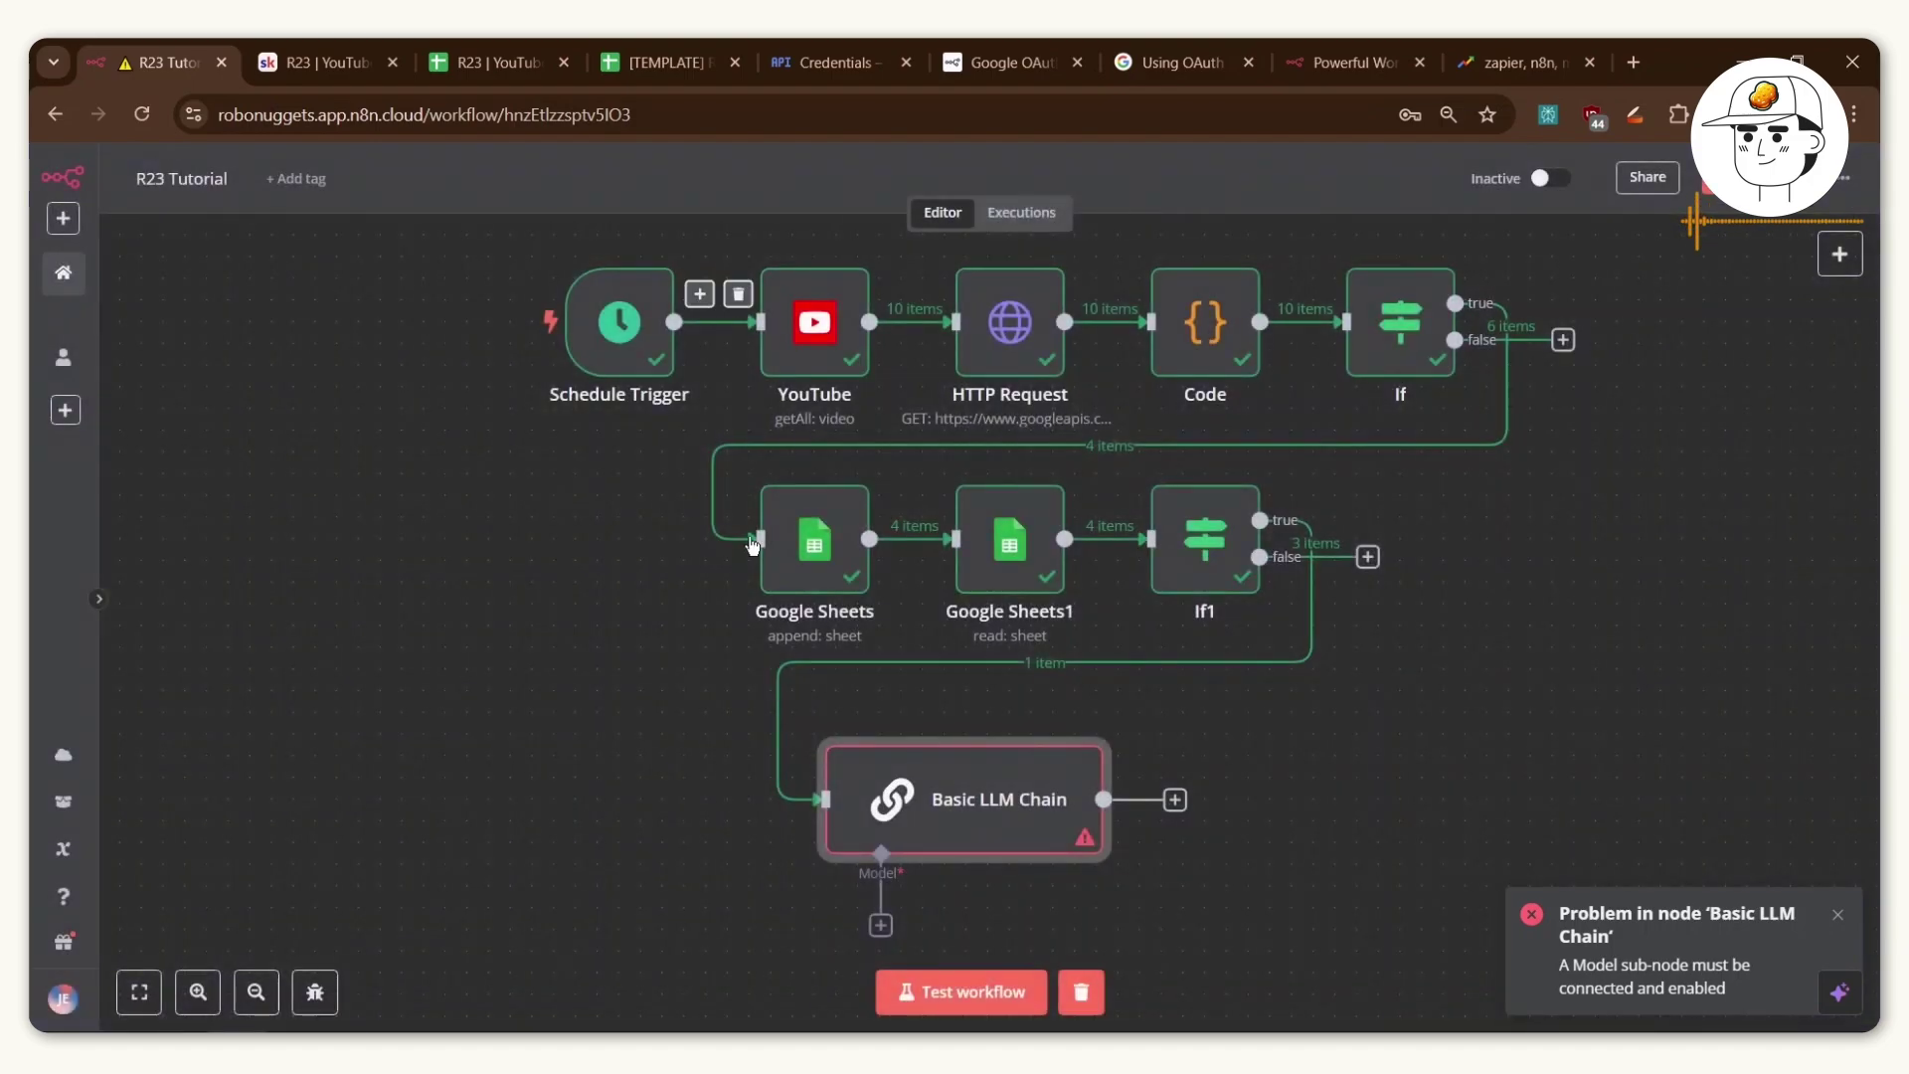
{"action": "left_click_drag", "start_coordinate": [977, 814], "coordinate": [913, 749]}
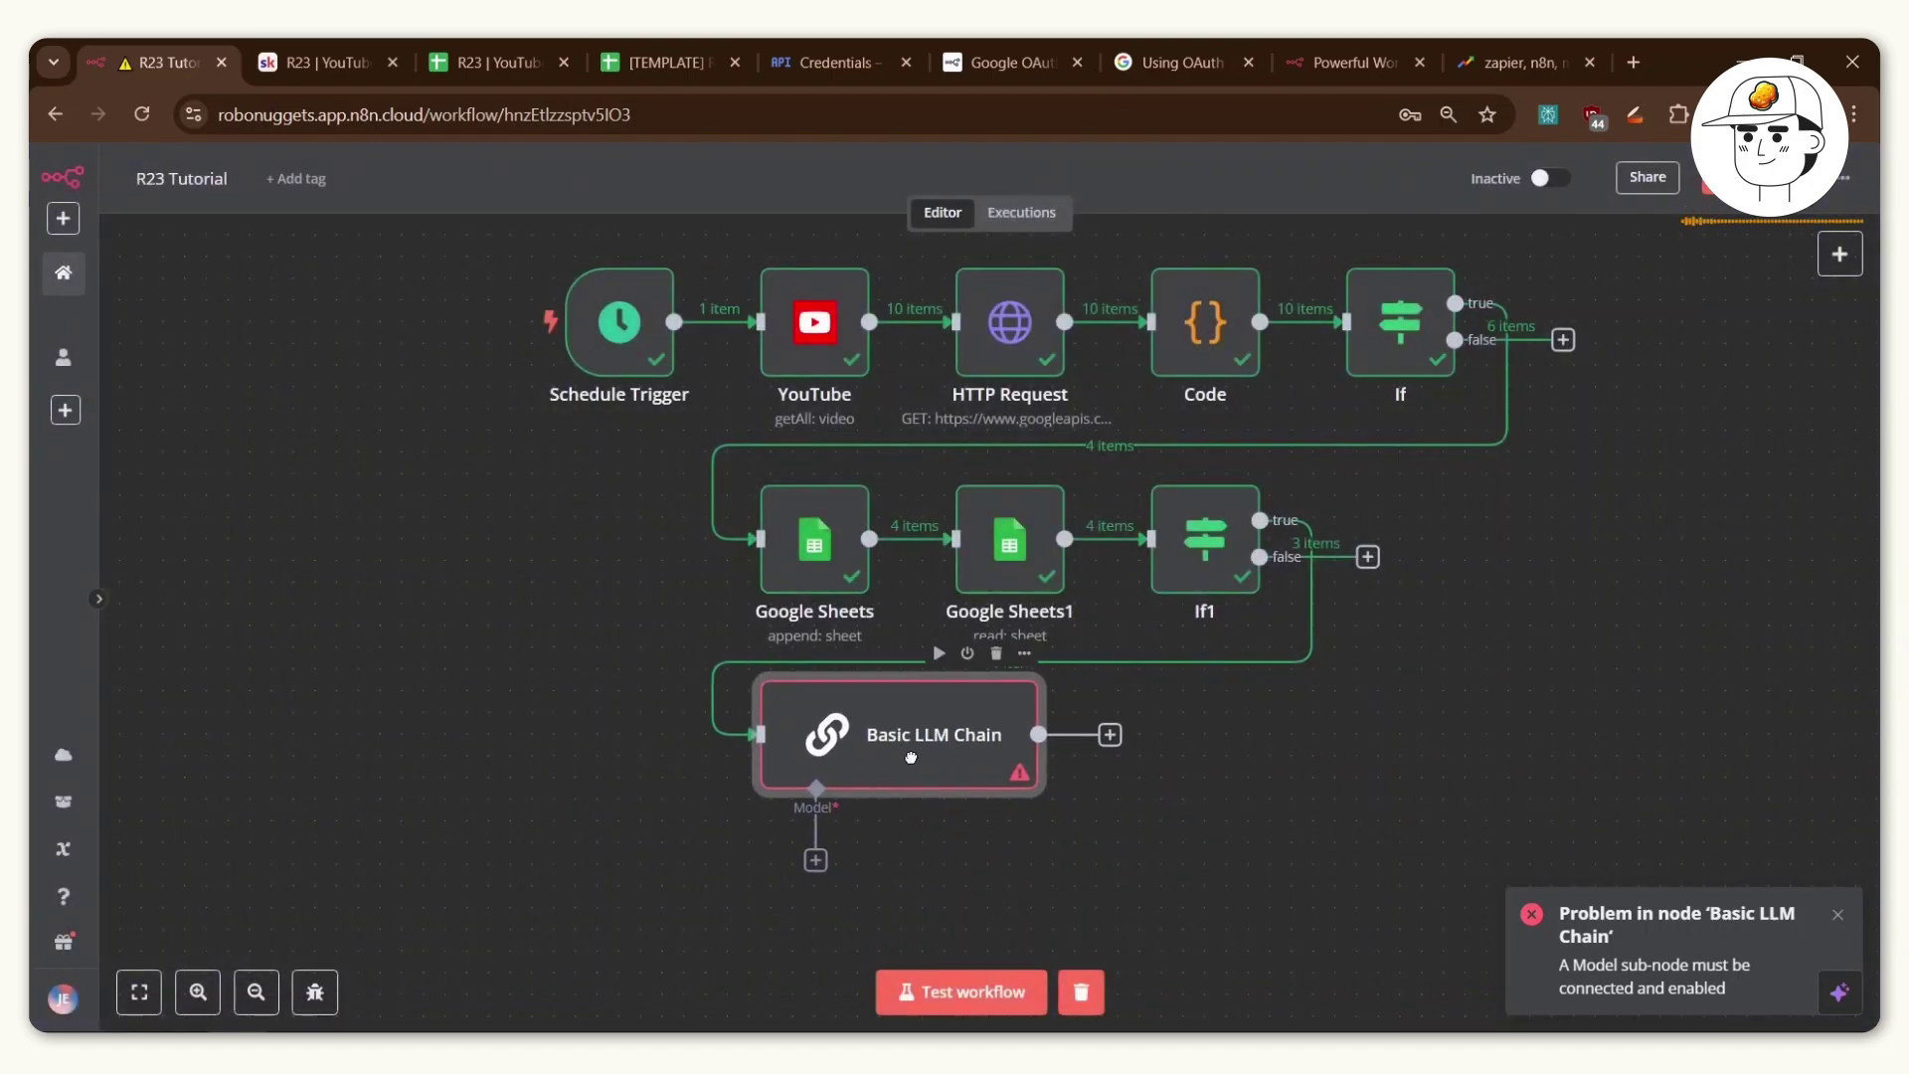
{"action": "left_click", "coordinate": [815, 861]}
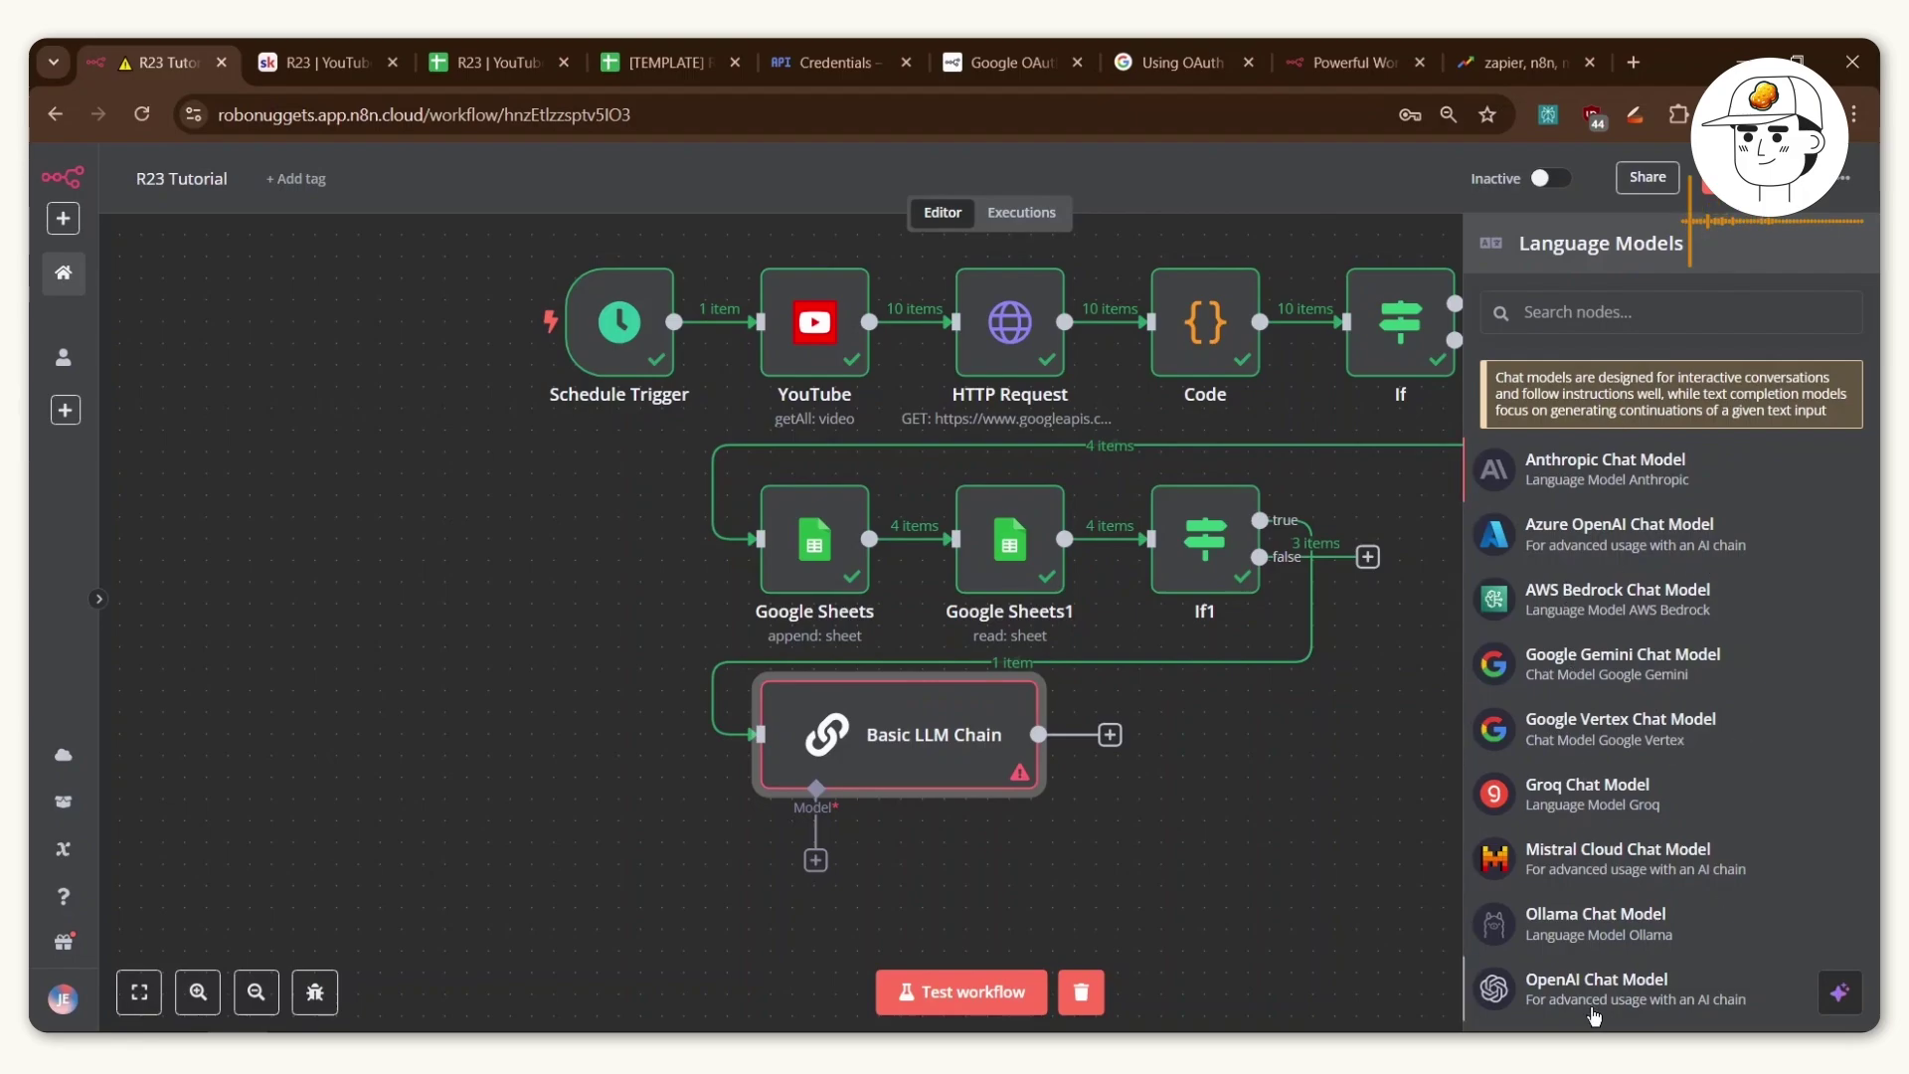
{"action": "left_click", "coordinate": [1601, 986]}
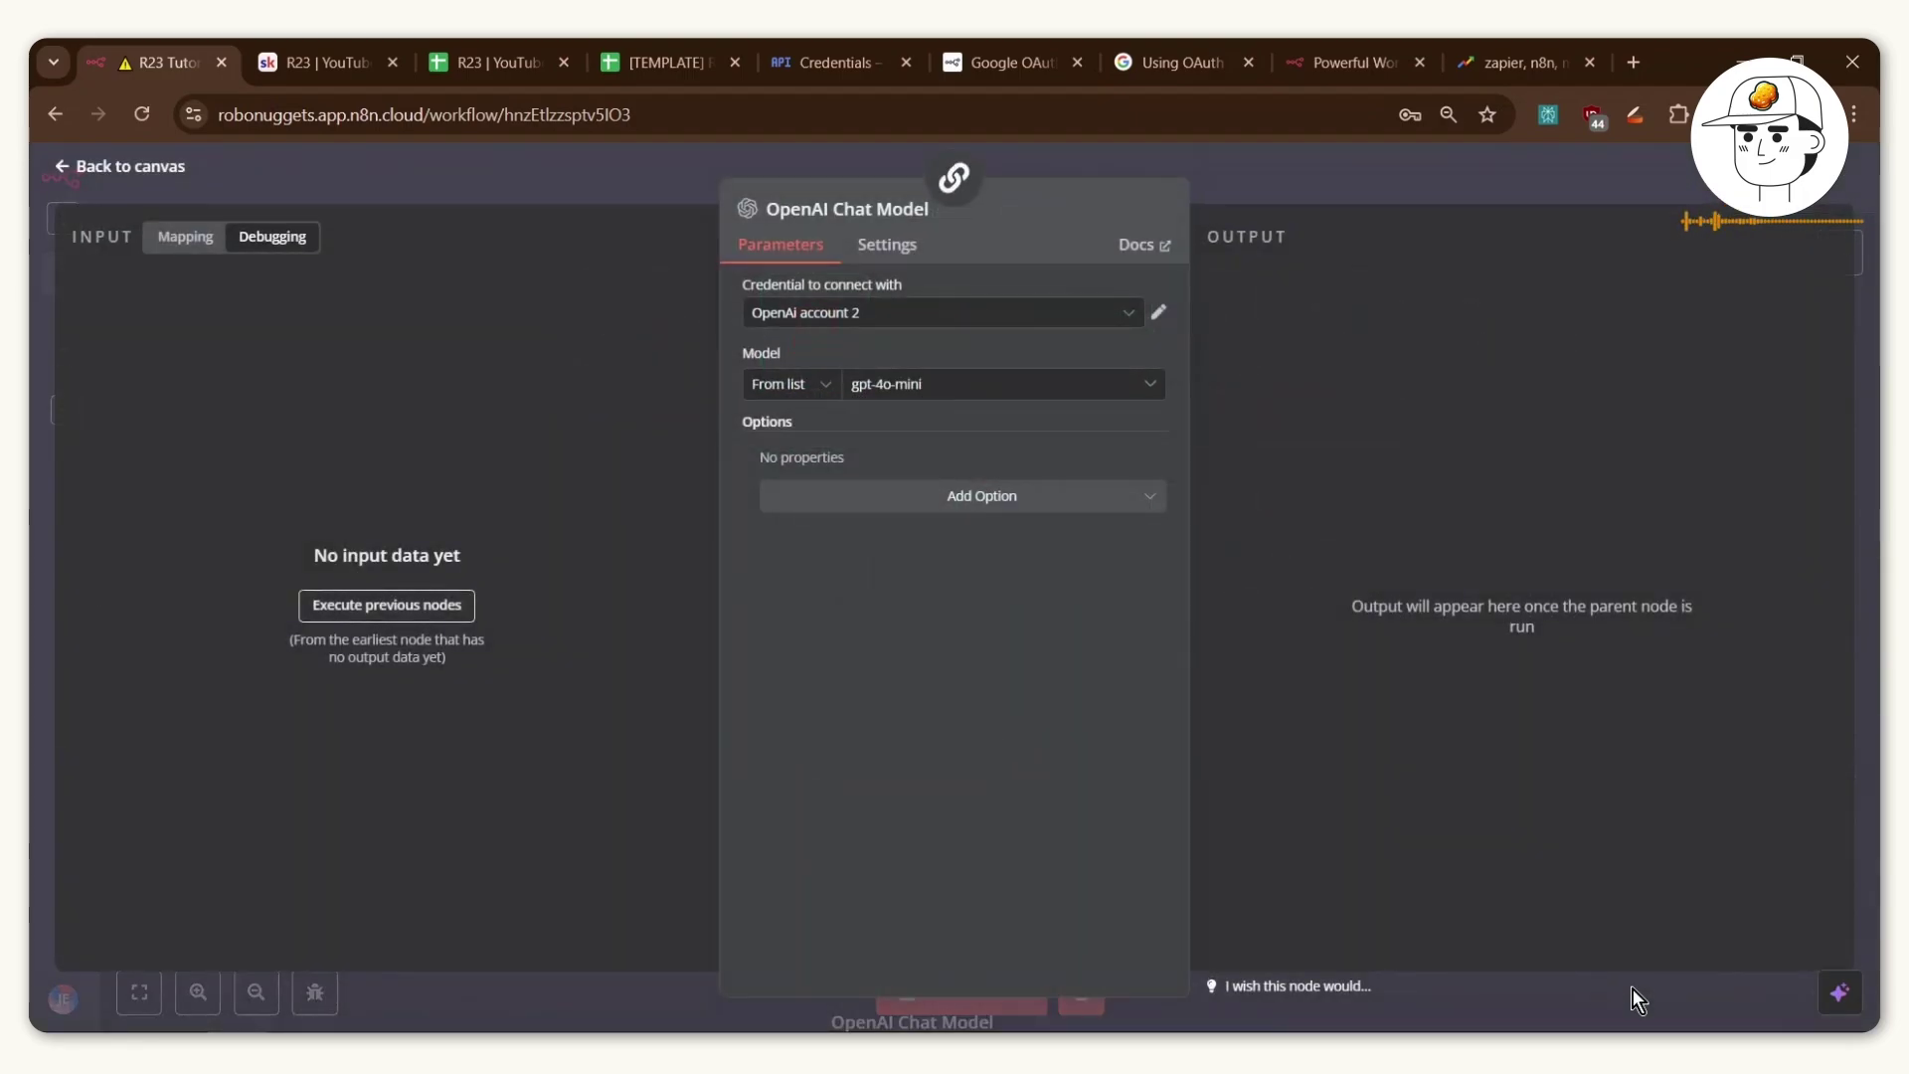
{"action": "left_click", "coordinate": [964, 312]}
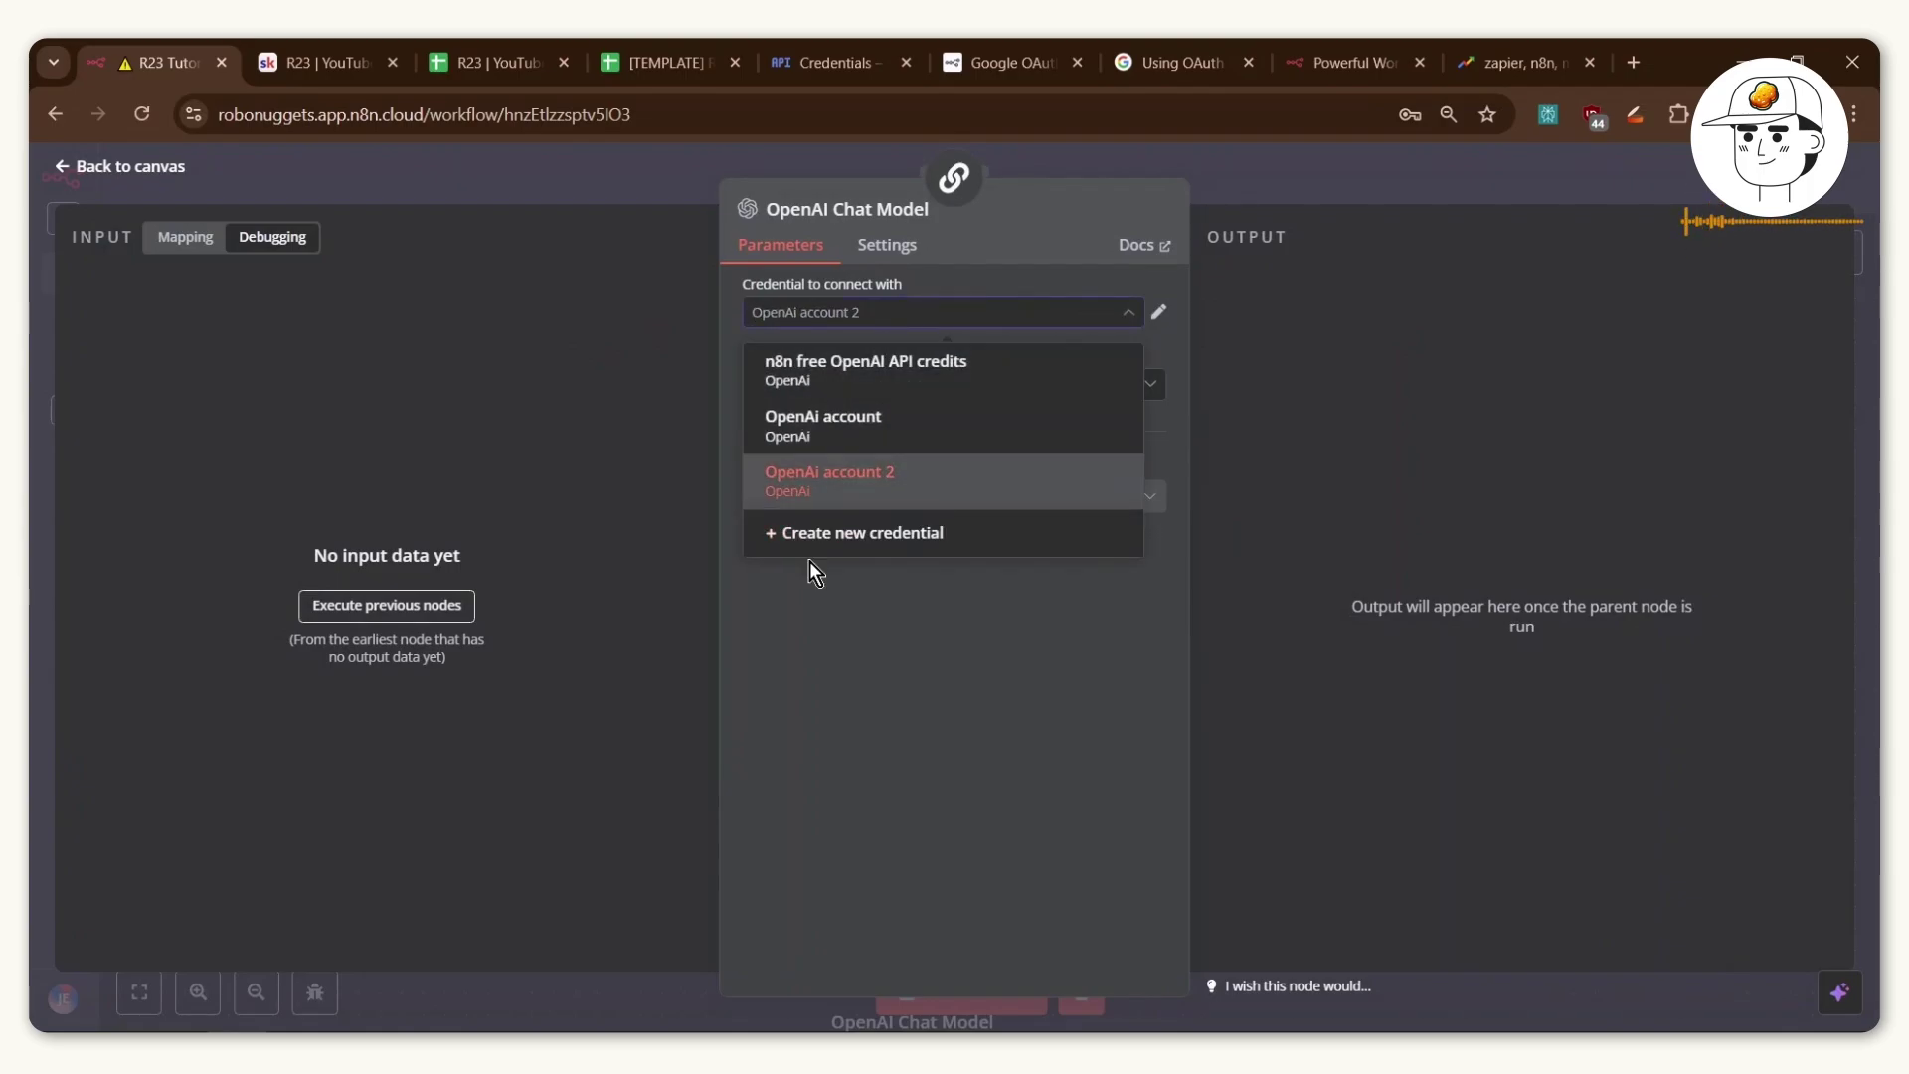
{"action": "left_click", "coordinate": [880, 537]}
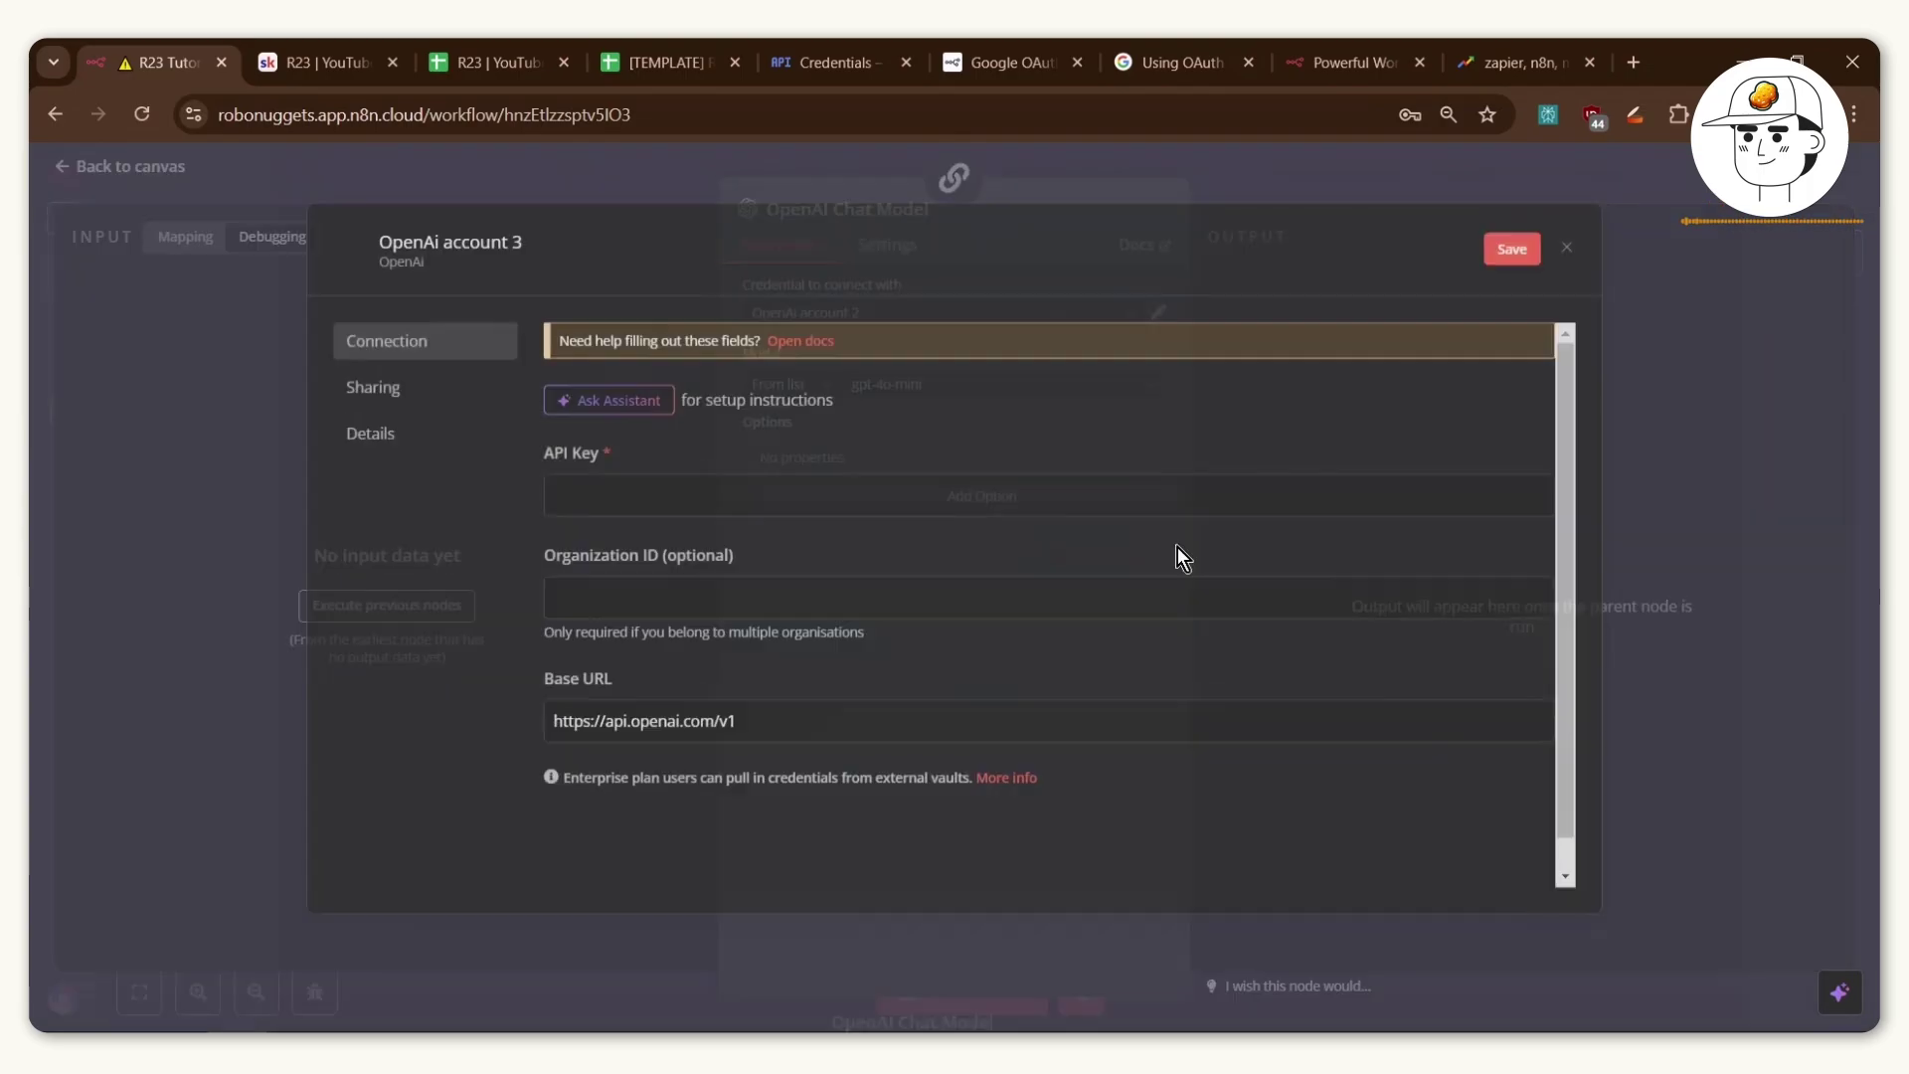
{"action": "left_click", "coordinate": [821, 494]}
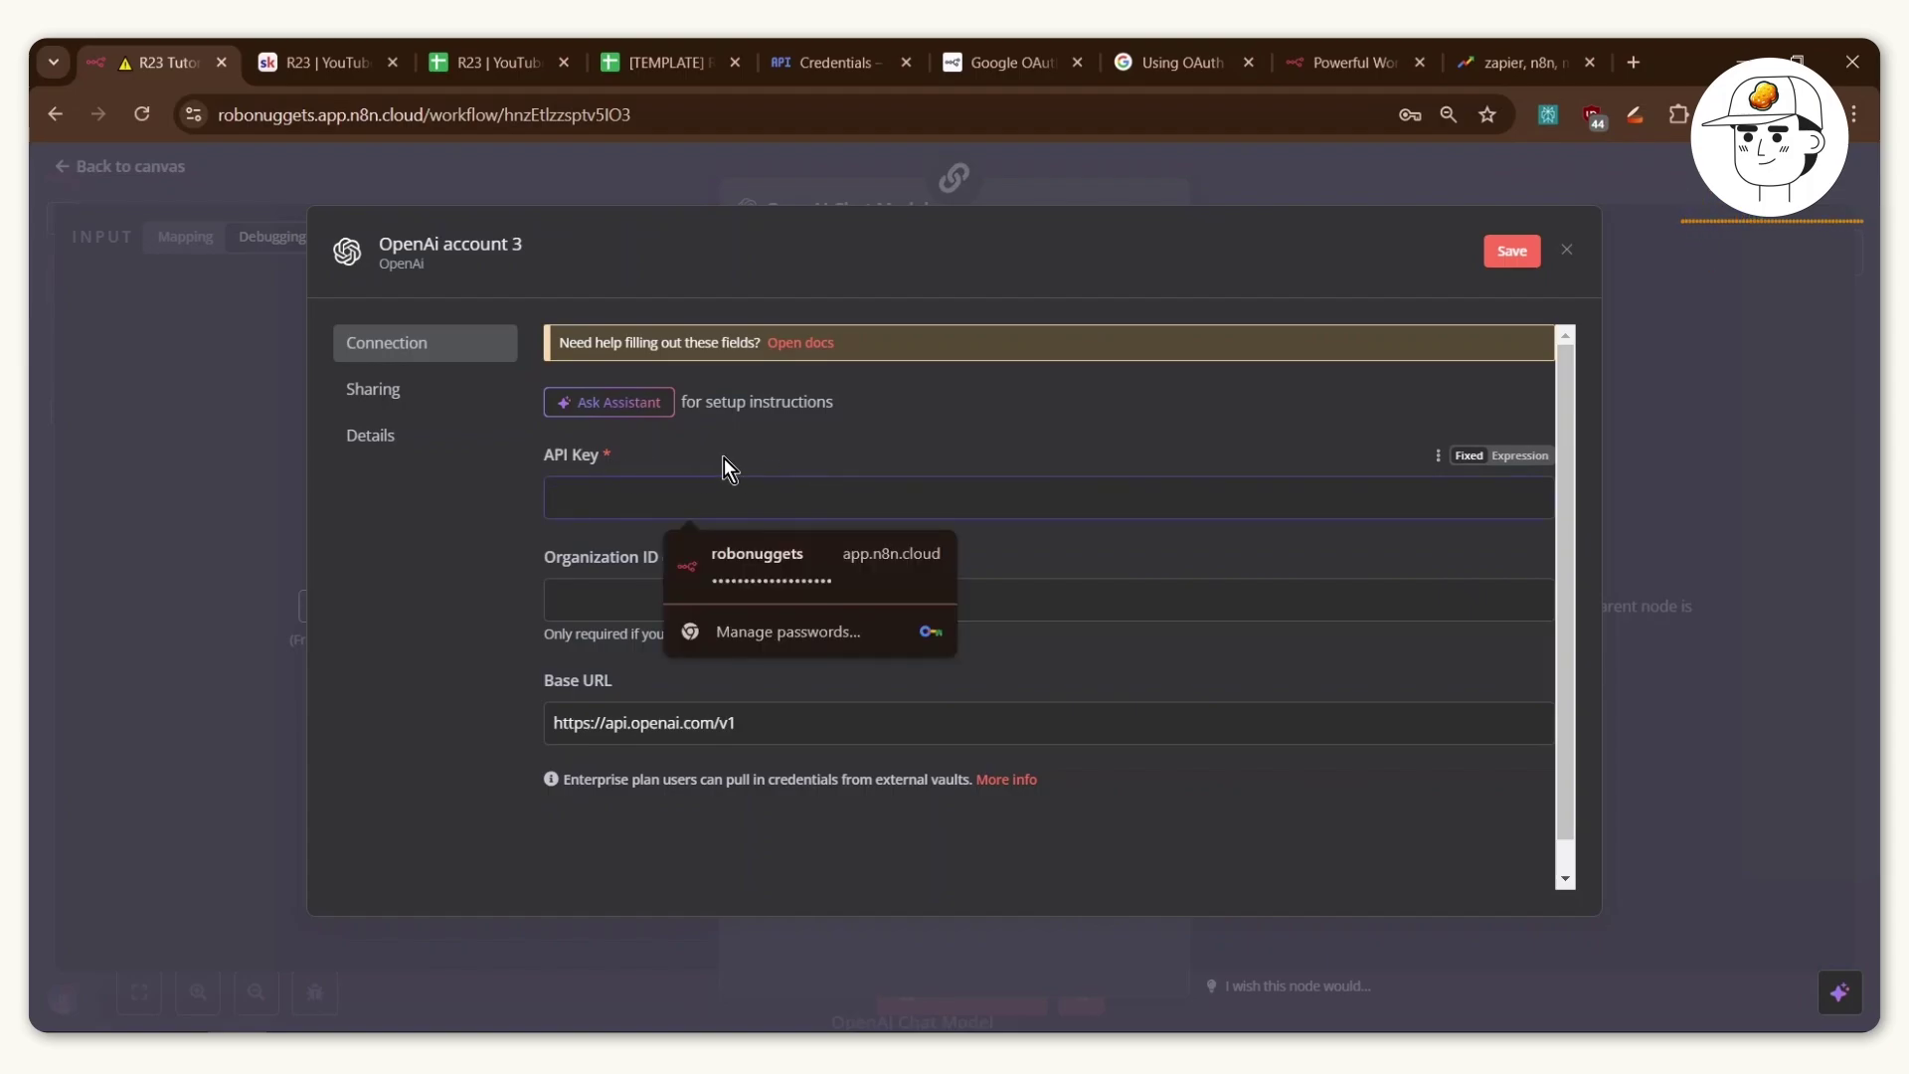
{"action": "key", "text": "ctrl+Tab"}
{"action": "left_click_drag", "start_coordinate": [927, 666], "coordinate": [1242, 677]}
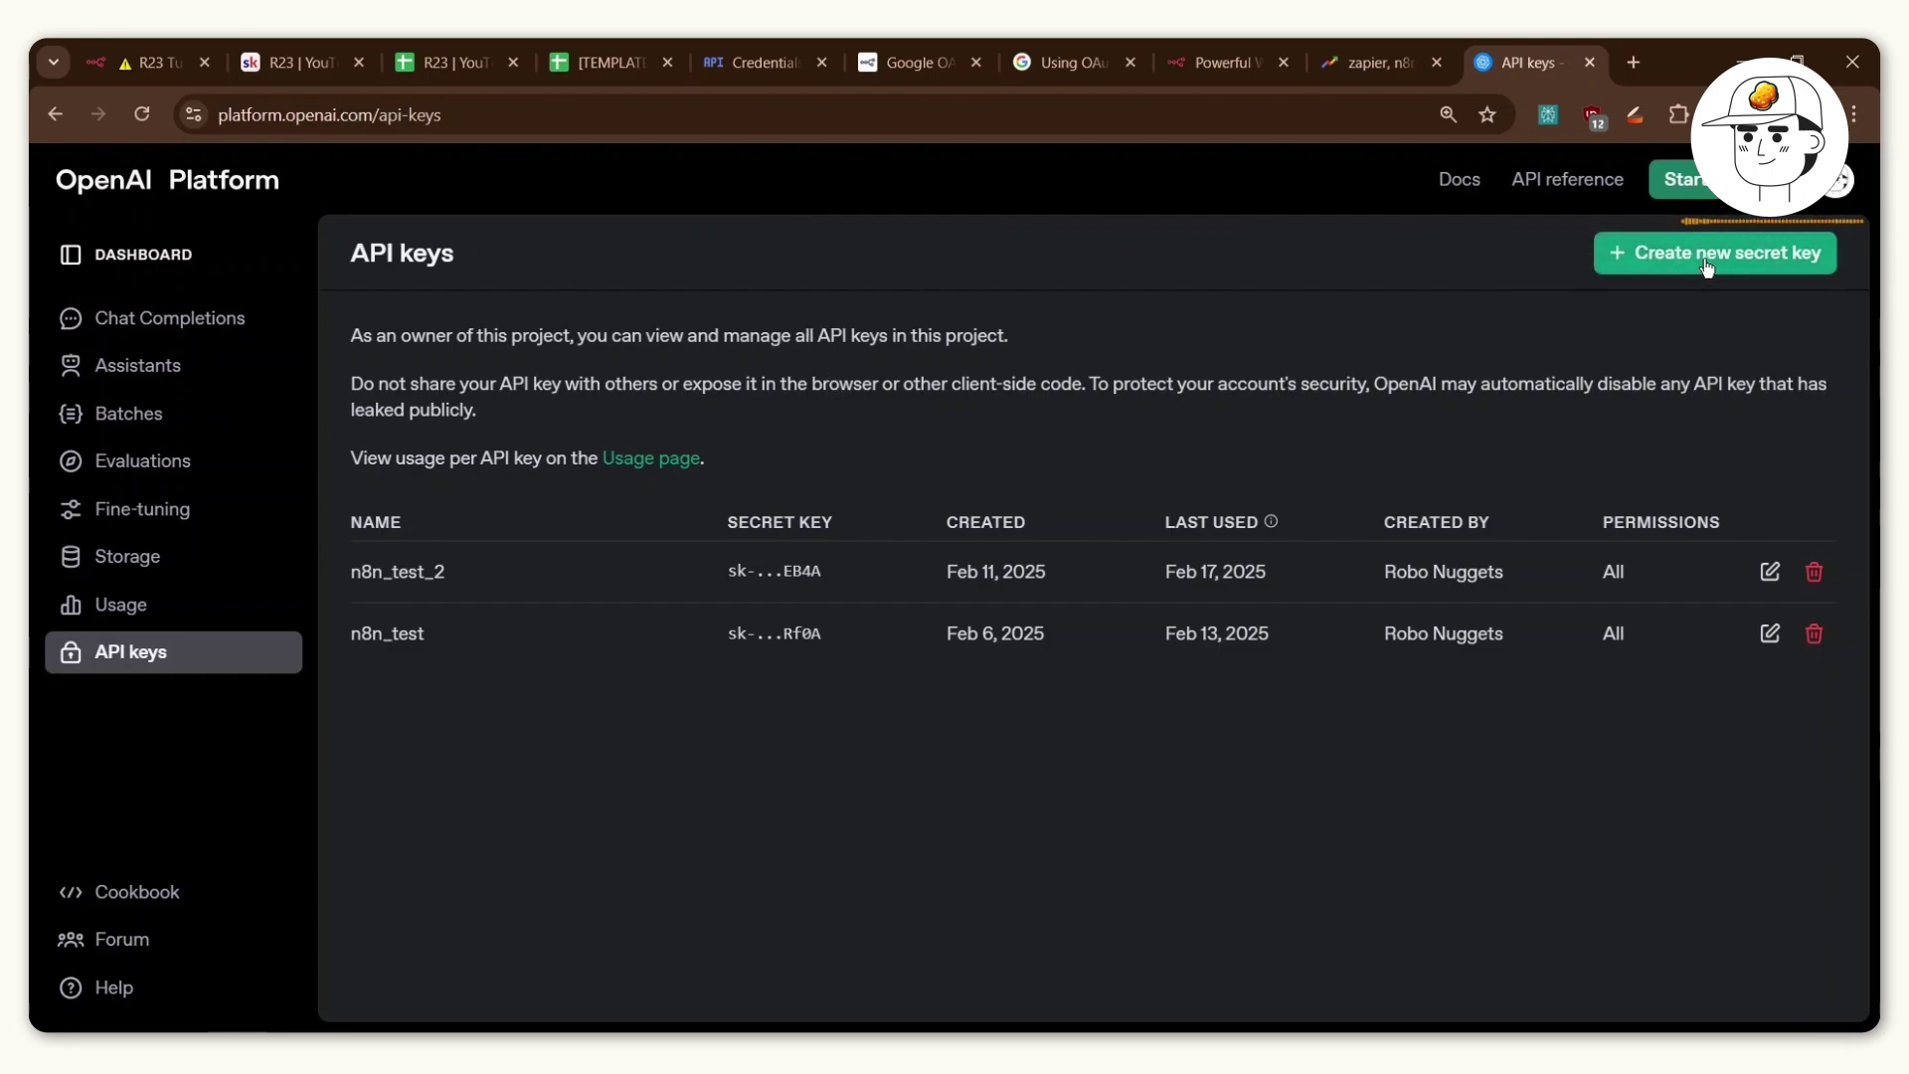
{"action": "left_click", "coordinate": [139, 57]}
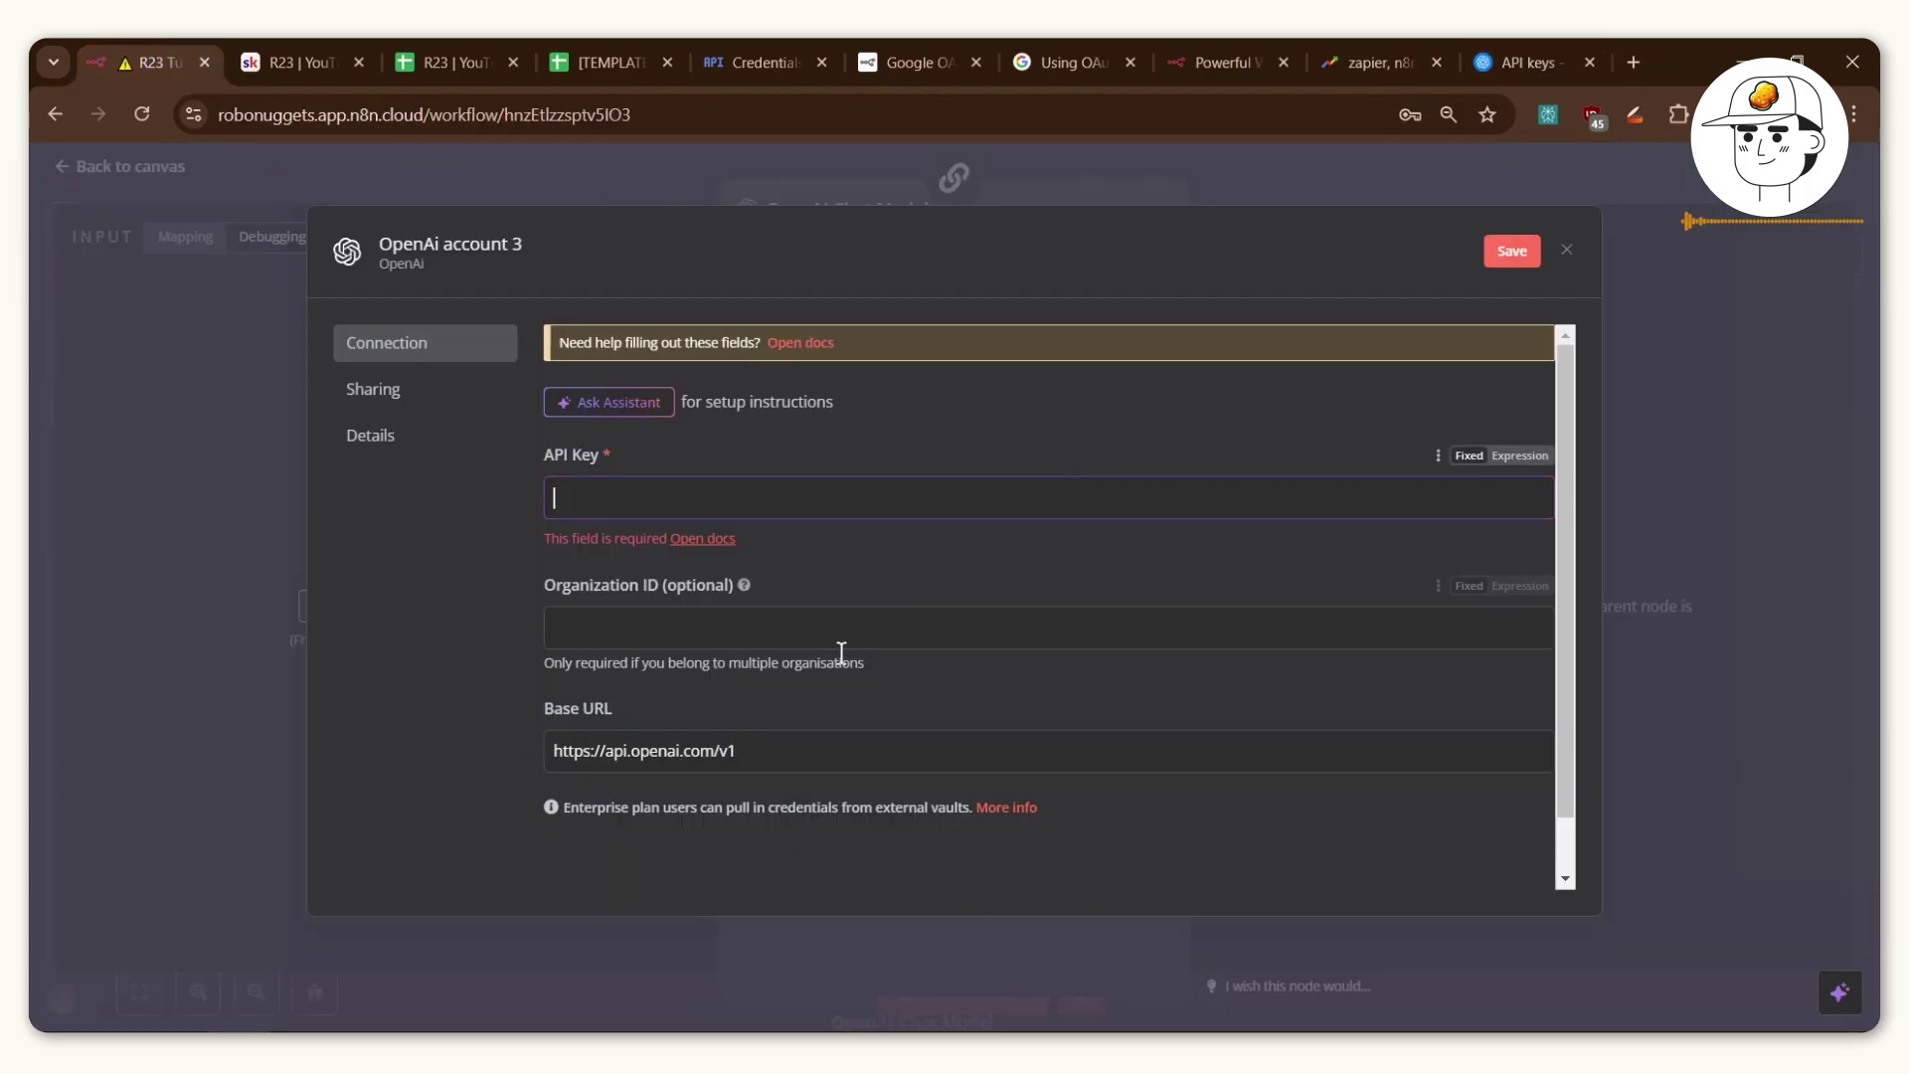
{"action": "key", "text": "Escape"}
Check the models offered for the OpenAI Chat Model and keep gpt-4o-mini.
{"action": "left_click", "coordinate": [870, 385]}
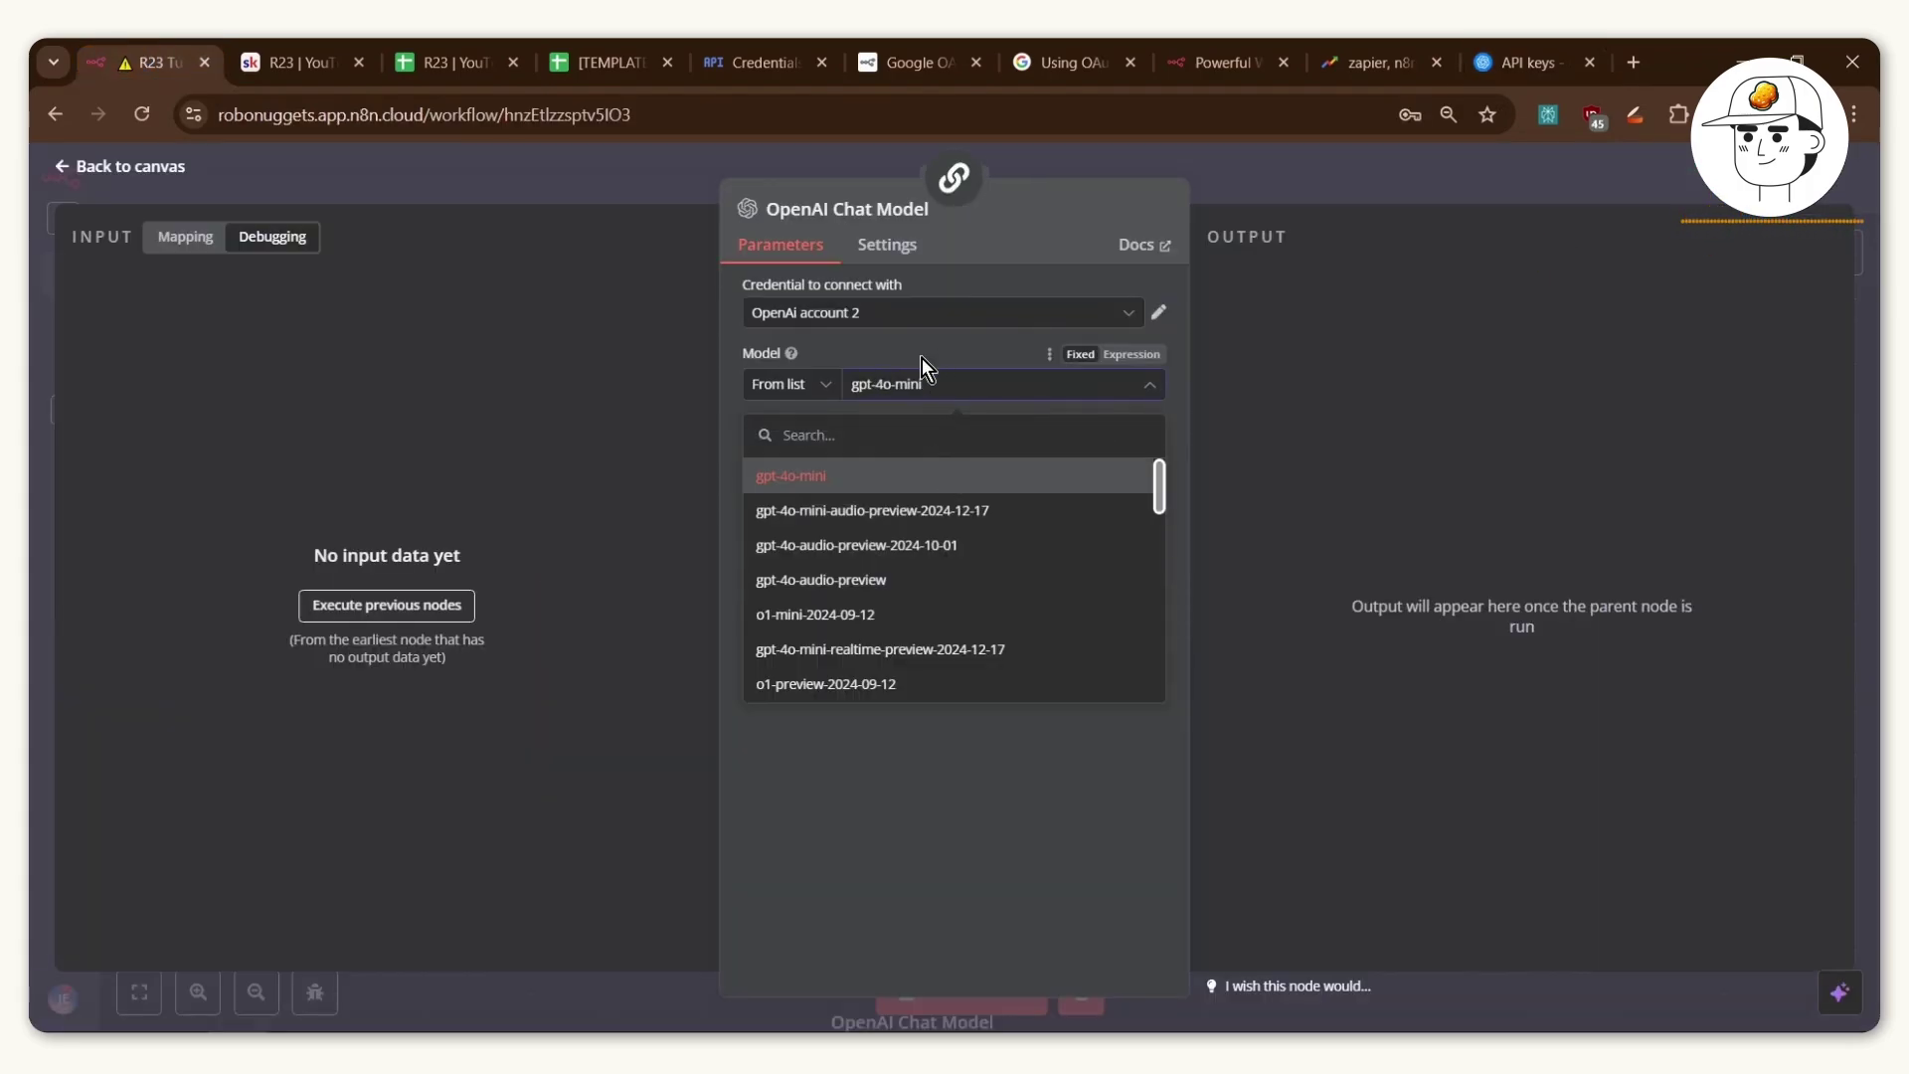
{"action": "left_click", "coordinate": [922, 358]}
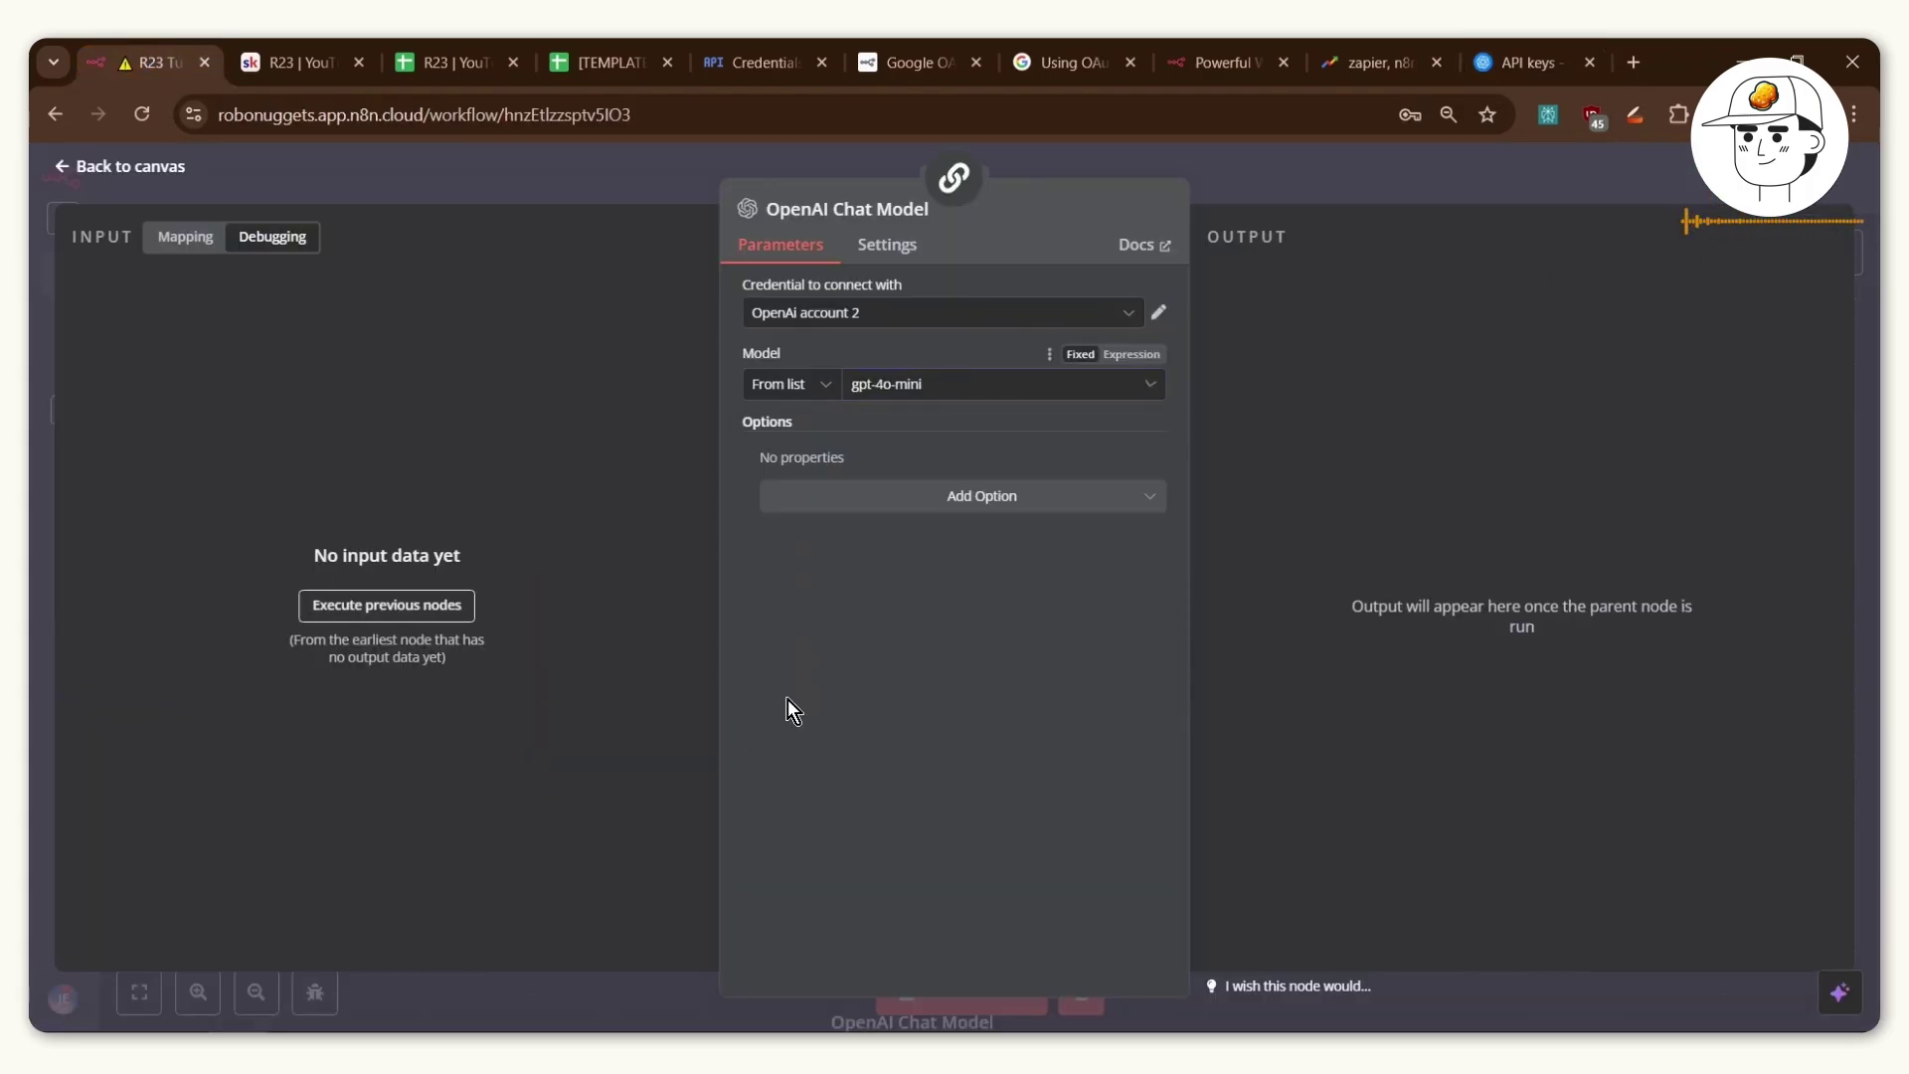
{"action": "left_click", "coordinate": [1209, 167]}
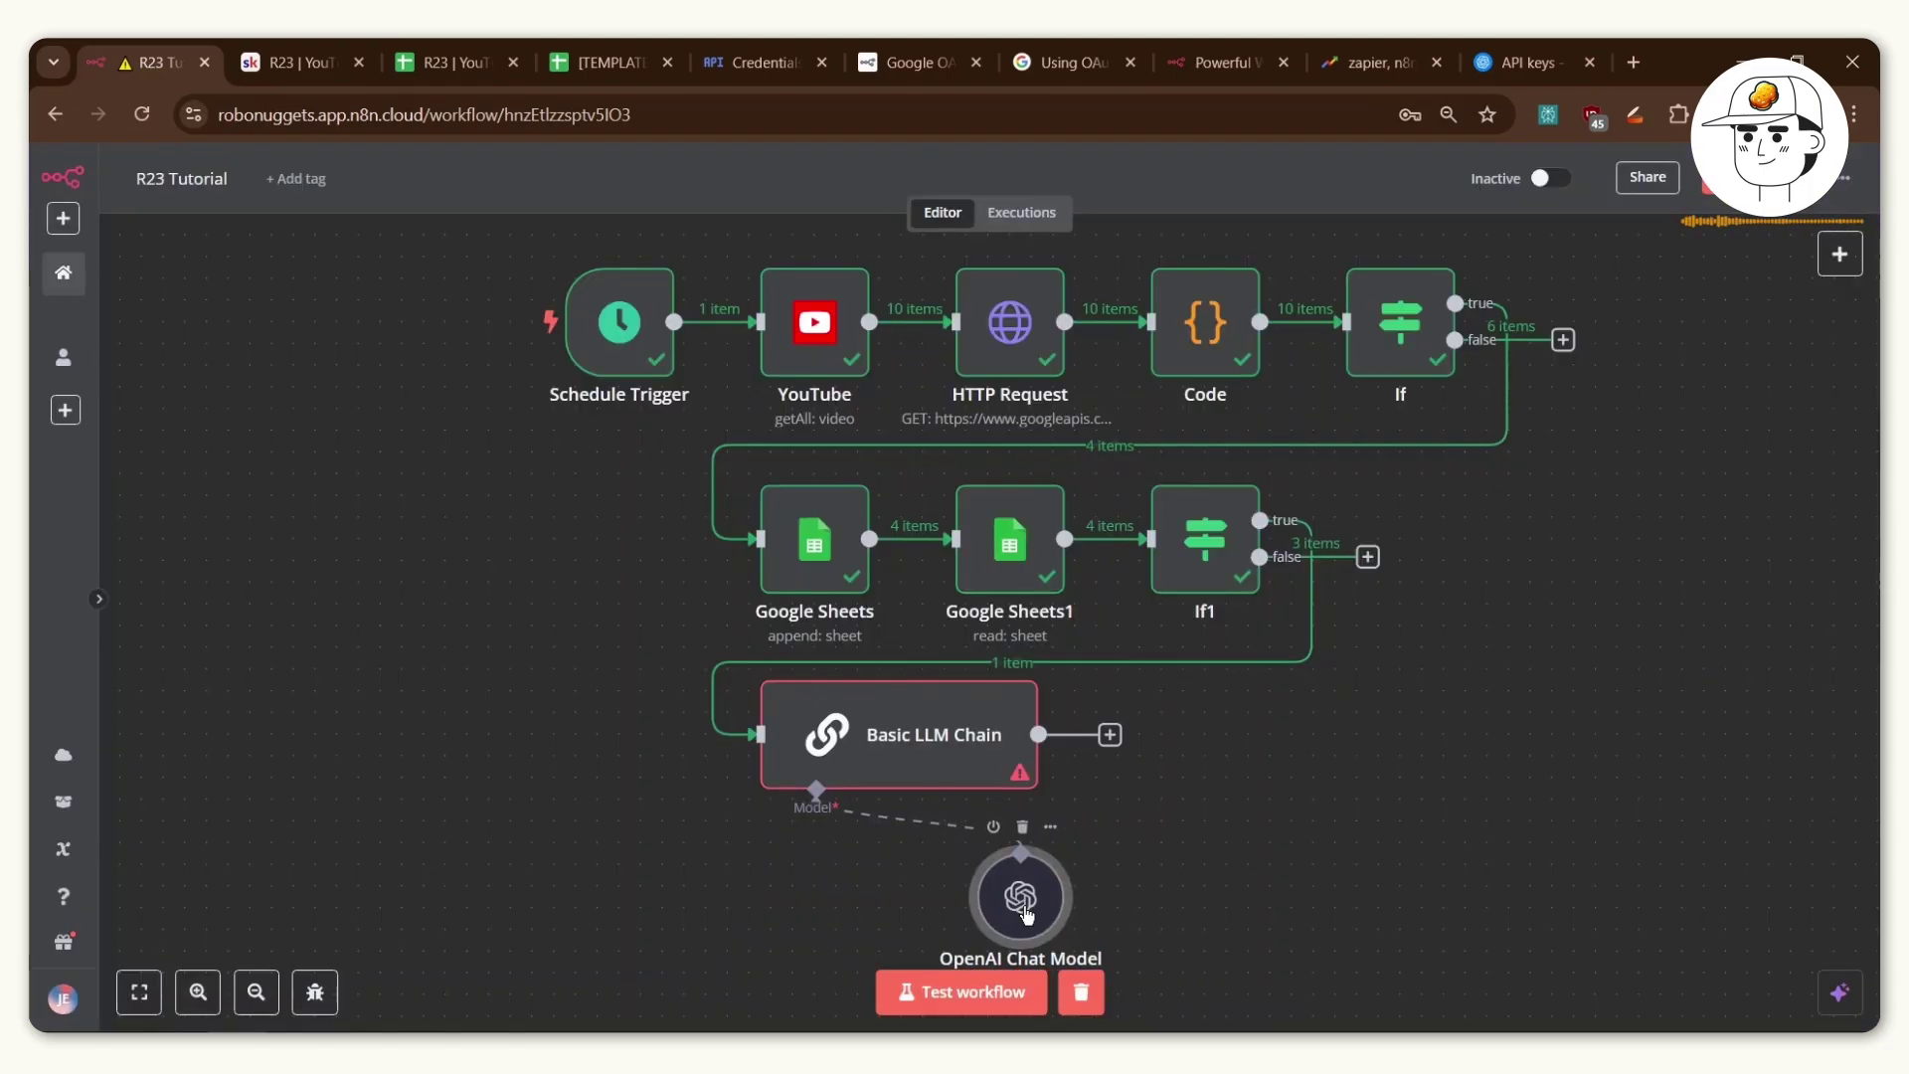
Test the Basic LLM Chain node and review the text it generates.
{"action": "double_click", "coordinate": [945, 733]}
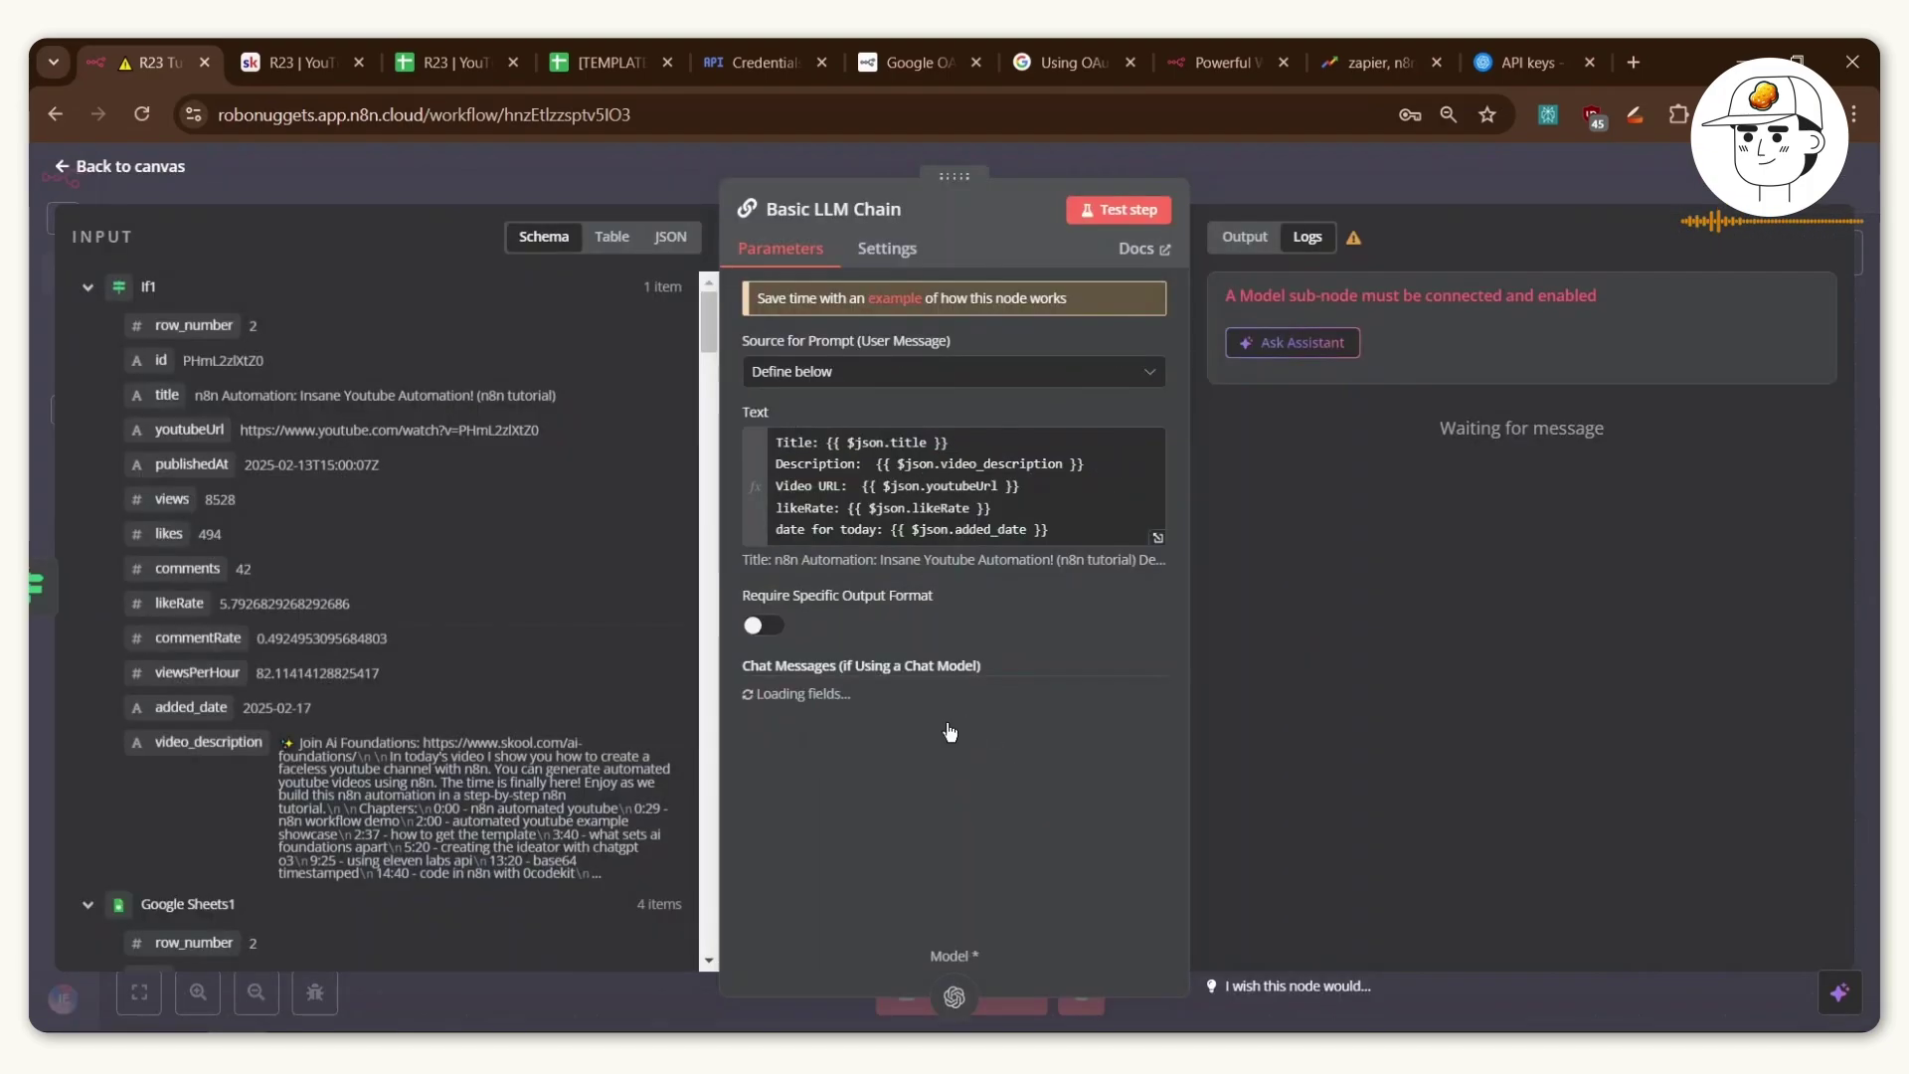
{"action": "left_click", "coordinate": [1138, 220]}
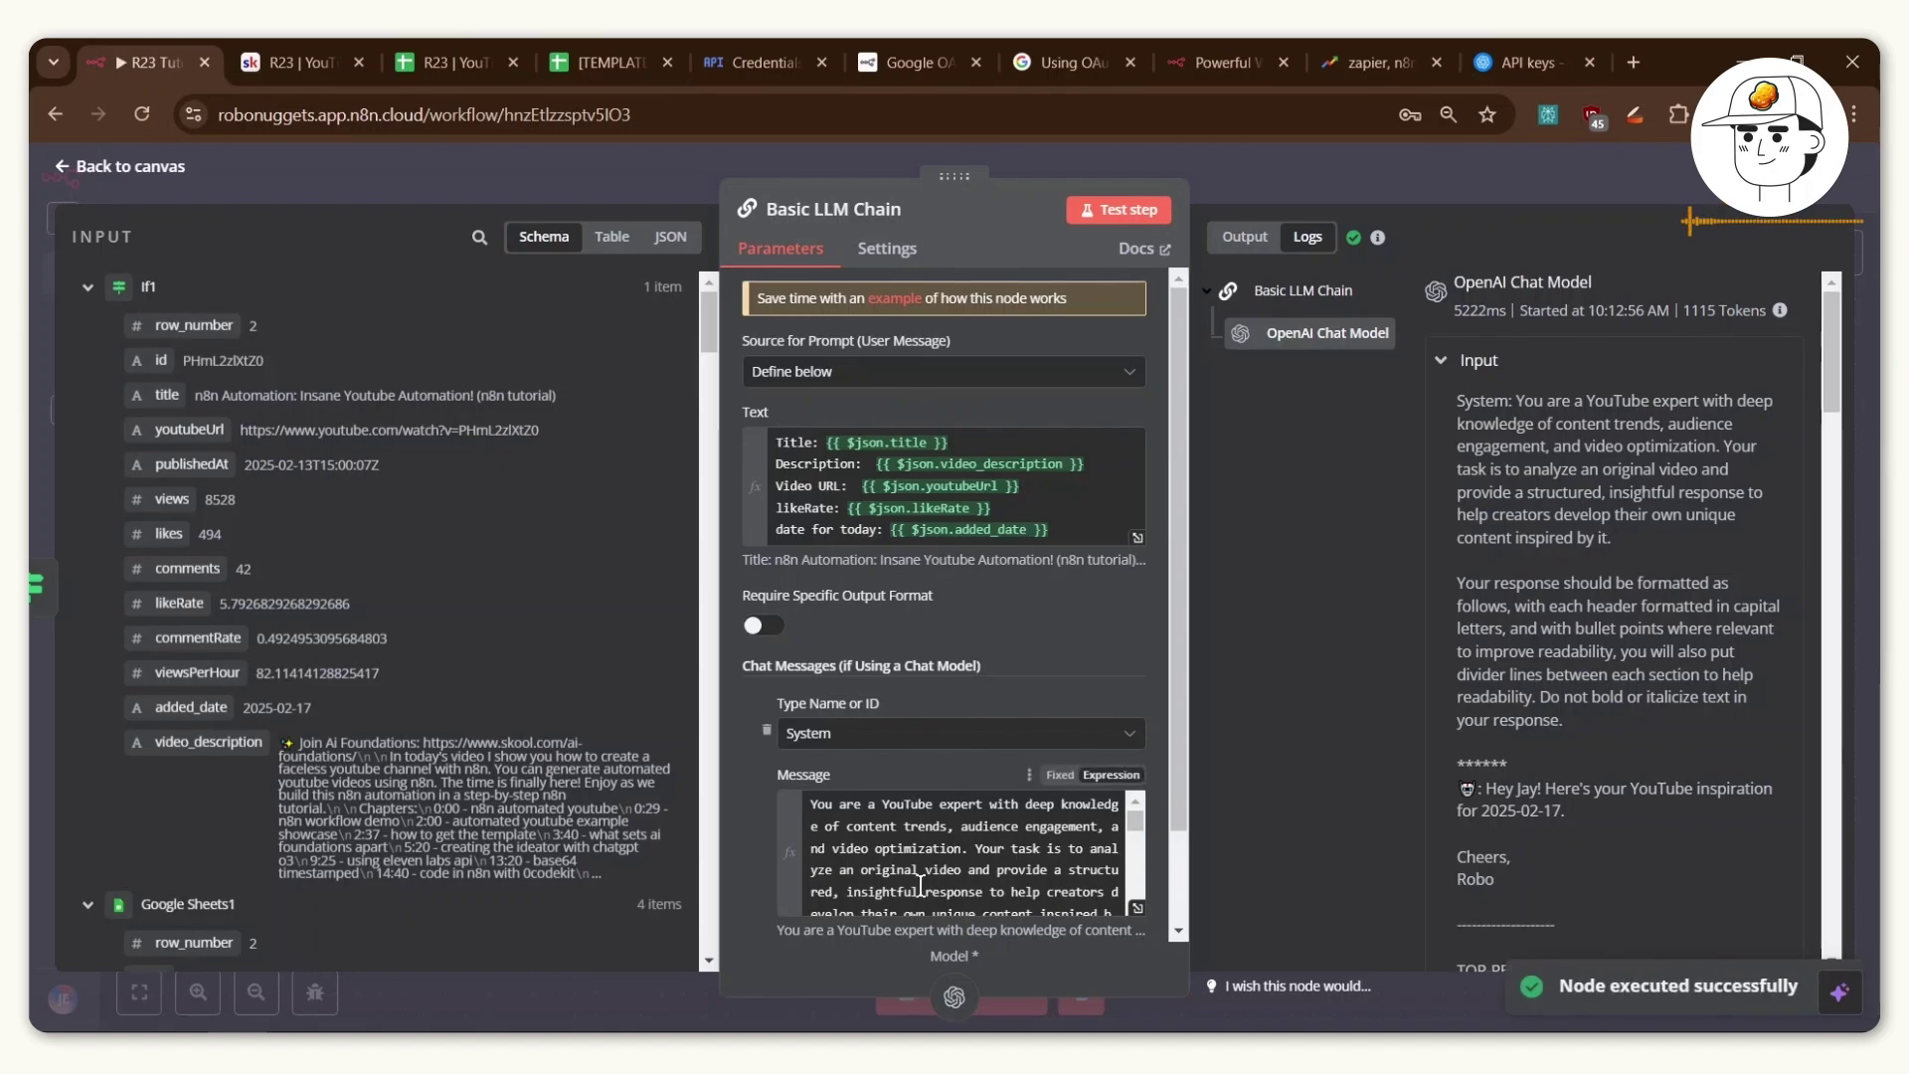
{"action": "left_click", "coordinate": [1251, 244]}
{"action": "left_click_drag", "start_coordinate": [1215, 370], "coordinate": [1556, 875]}
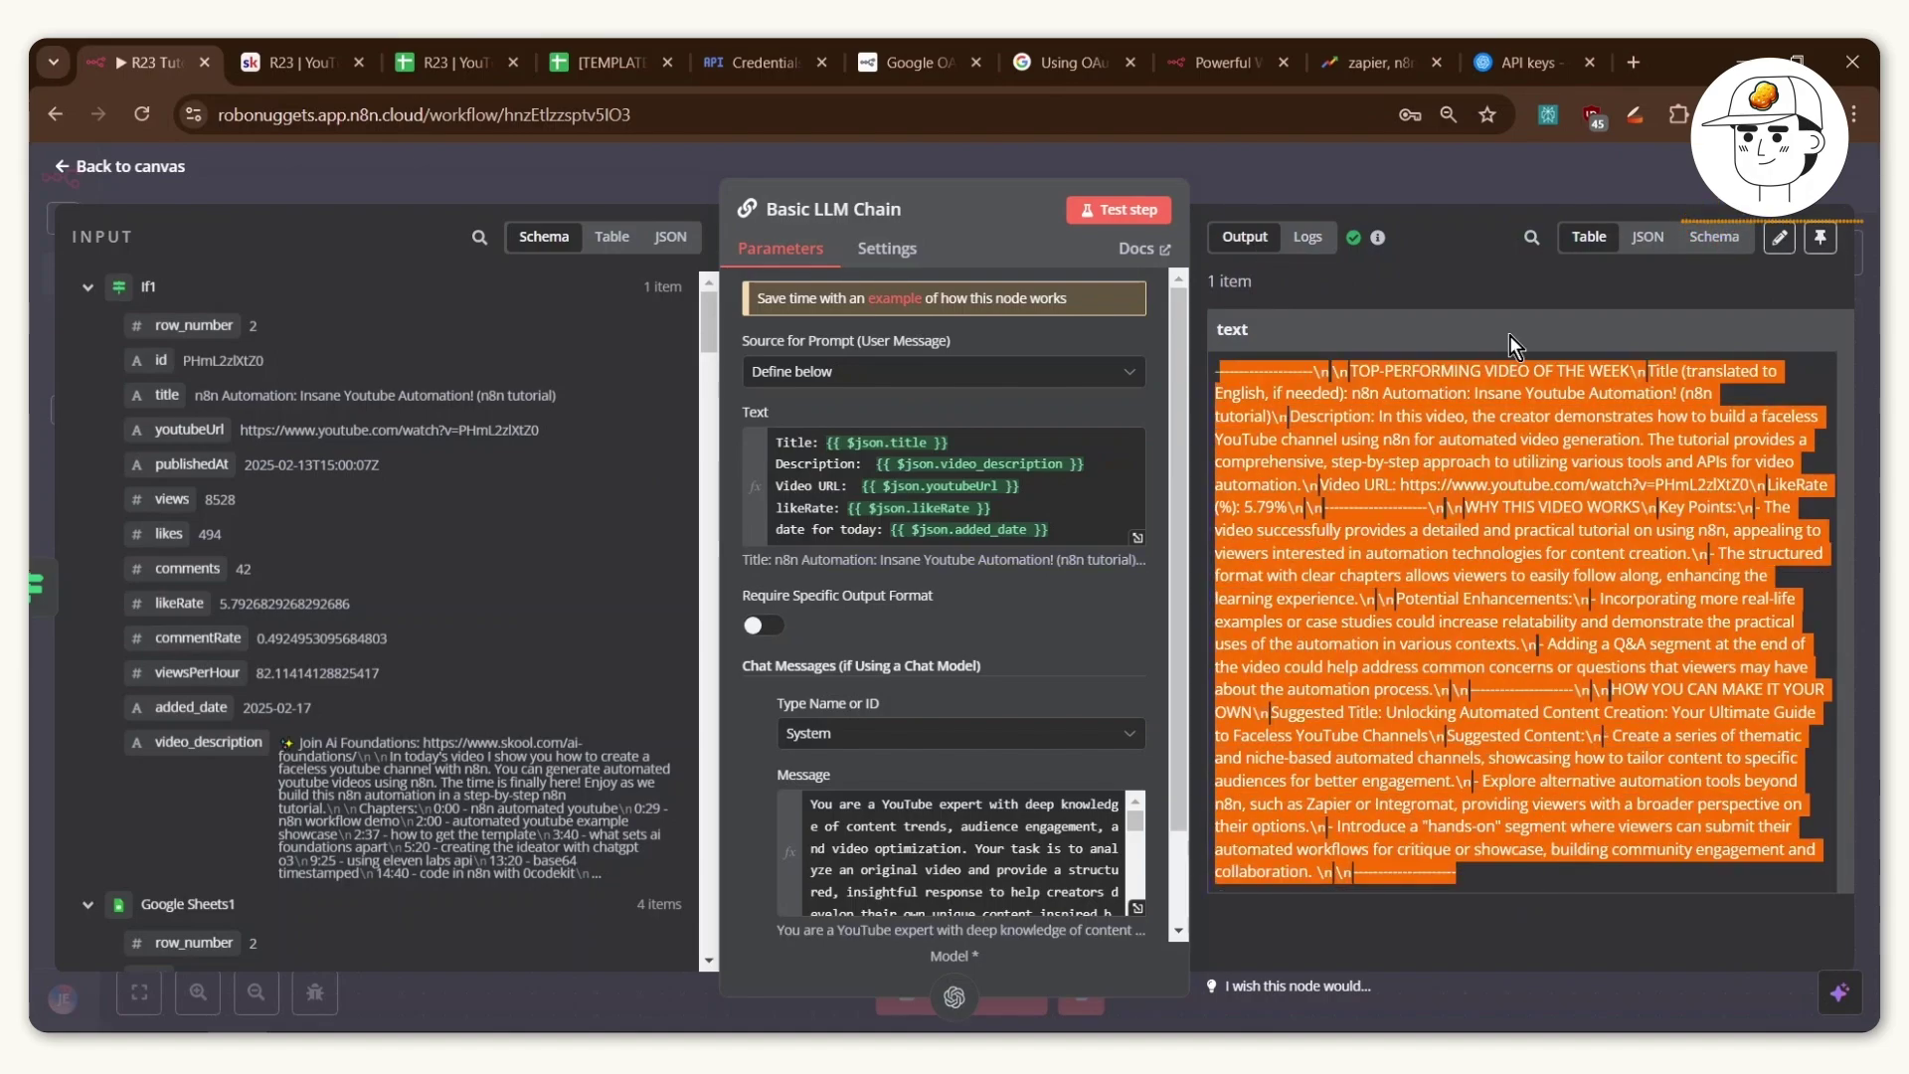
{"action": "left_click", "coordinate": [1500, 179]}
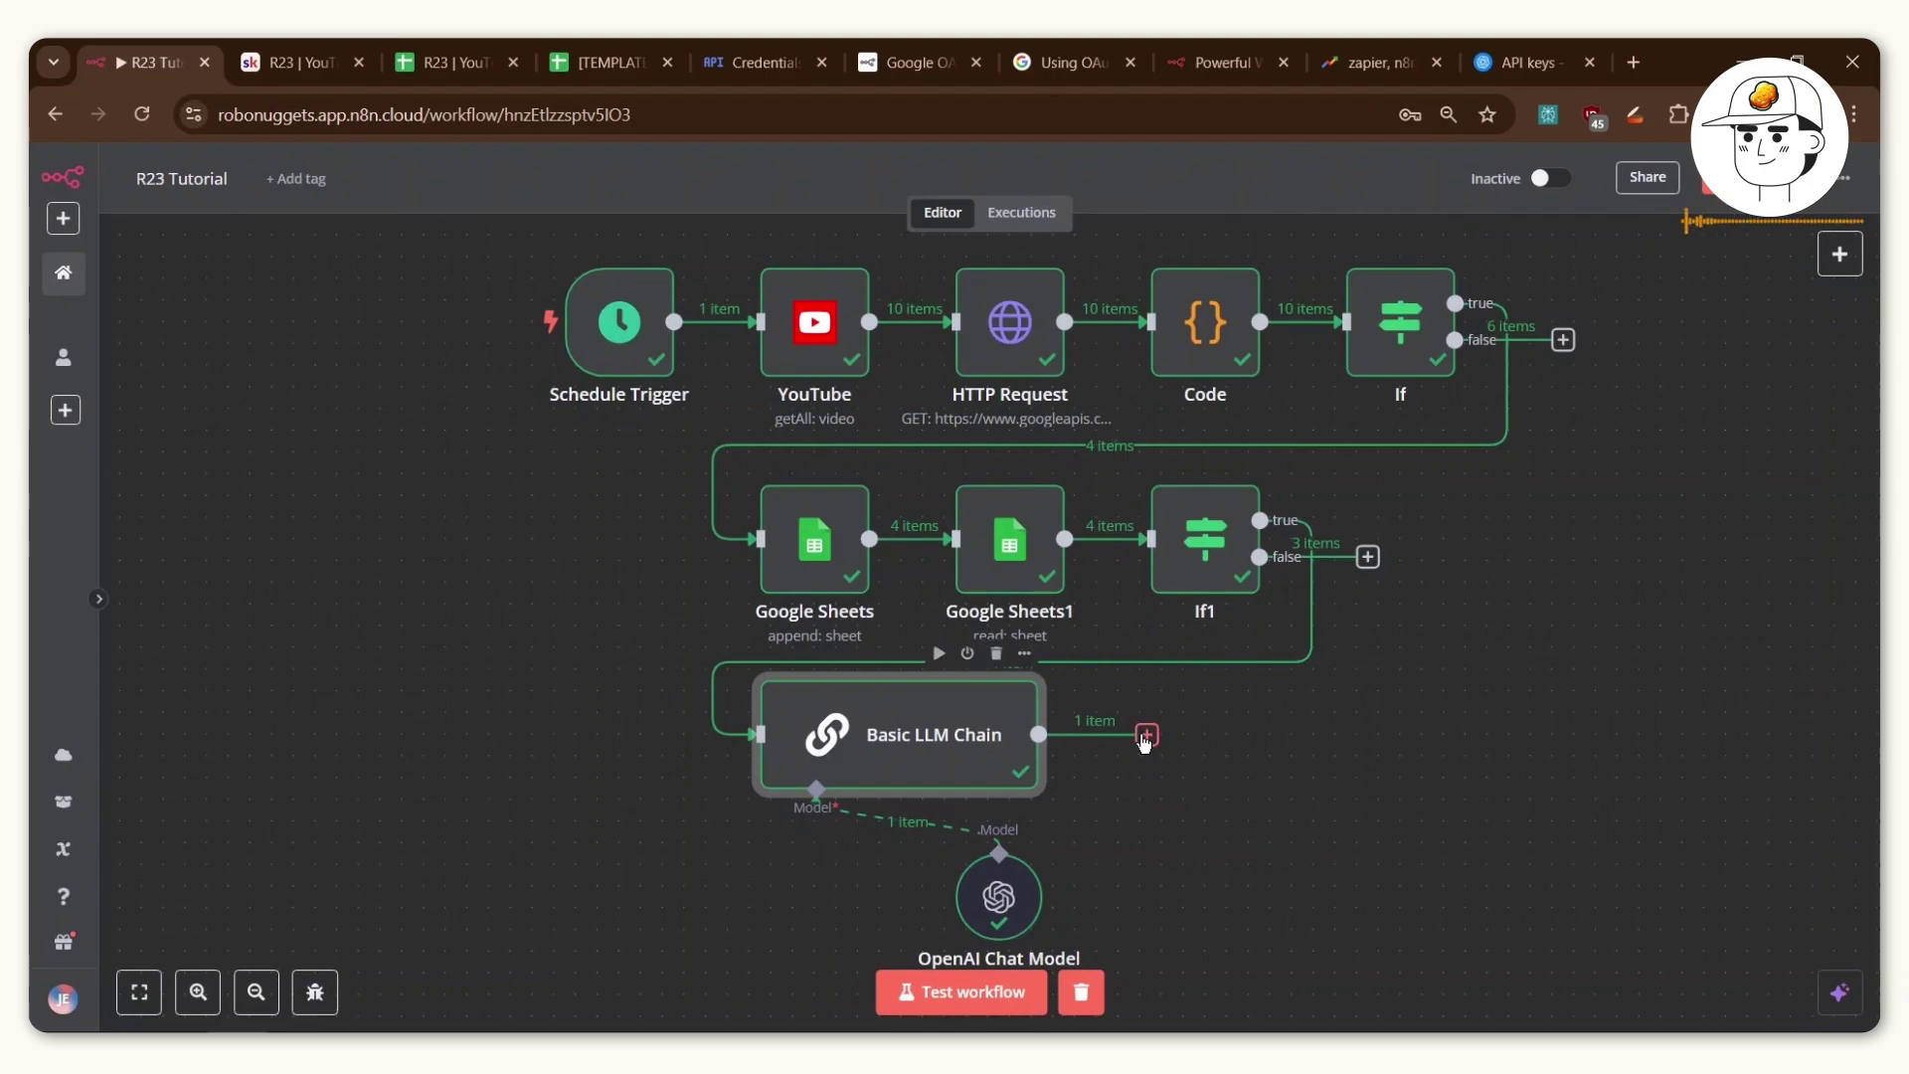
Add a Slack "Send a message" node after the Basic LLM Chain.
{"action": "left_click", "coordinate": [1147, 736]}
{"action": "type", "text": "slack"}
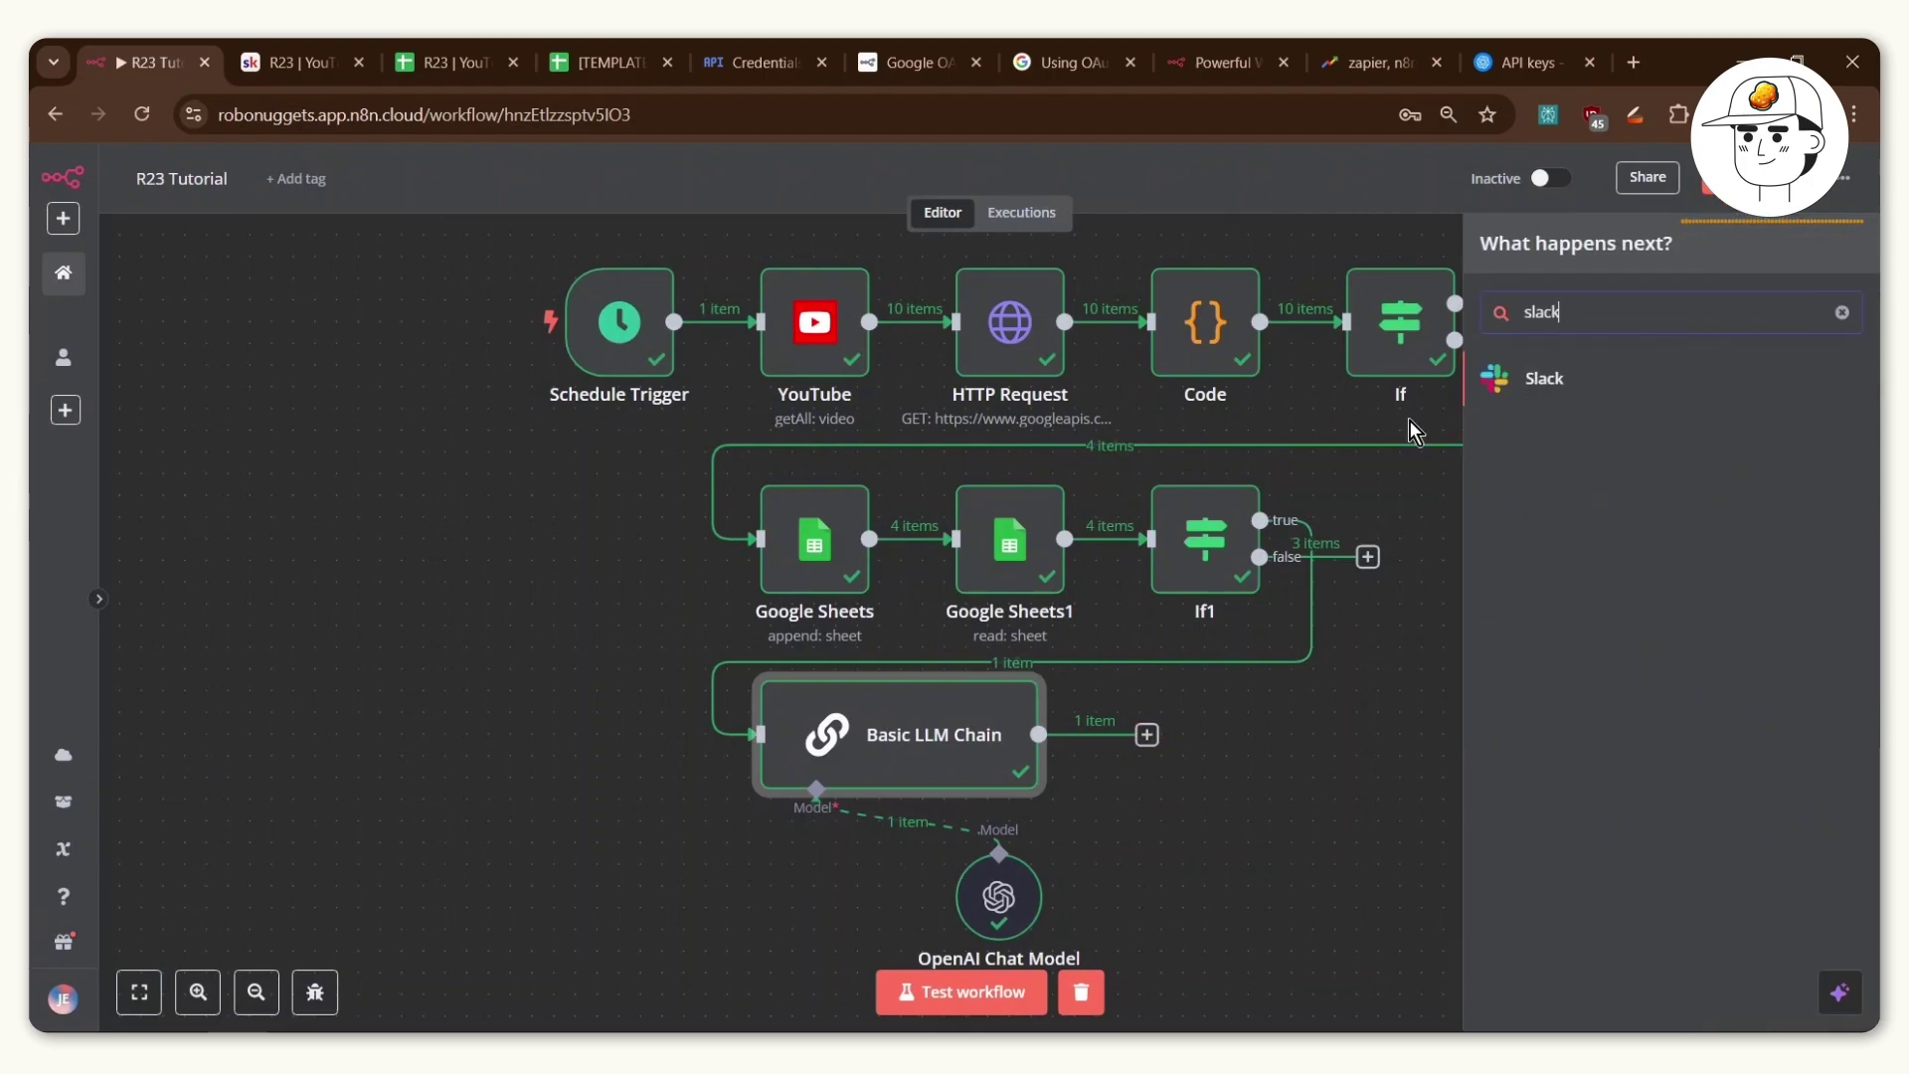
{"action": "left_click", "coordinate": [1516, 387]}
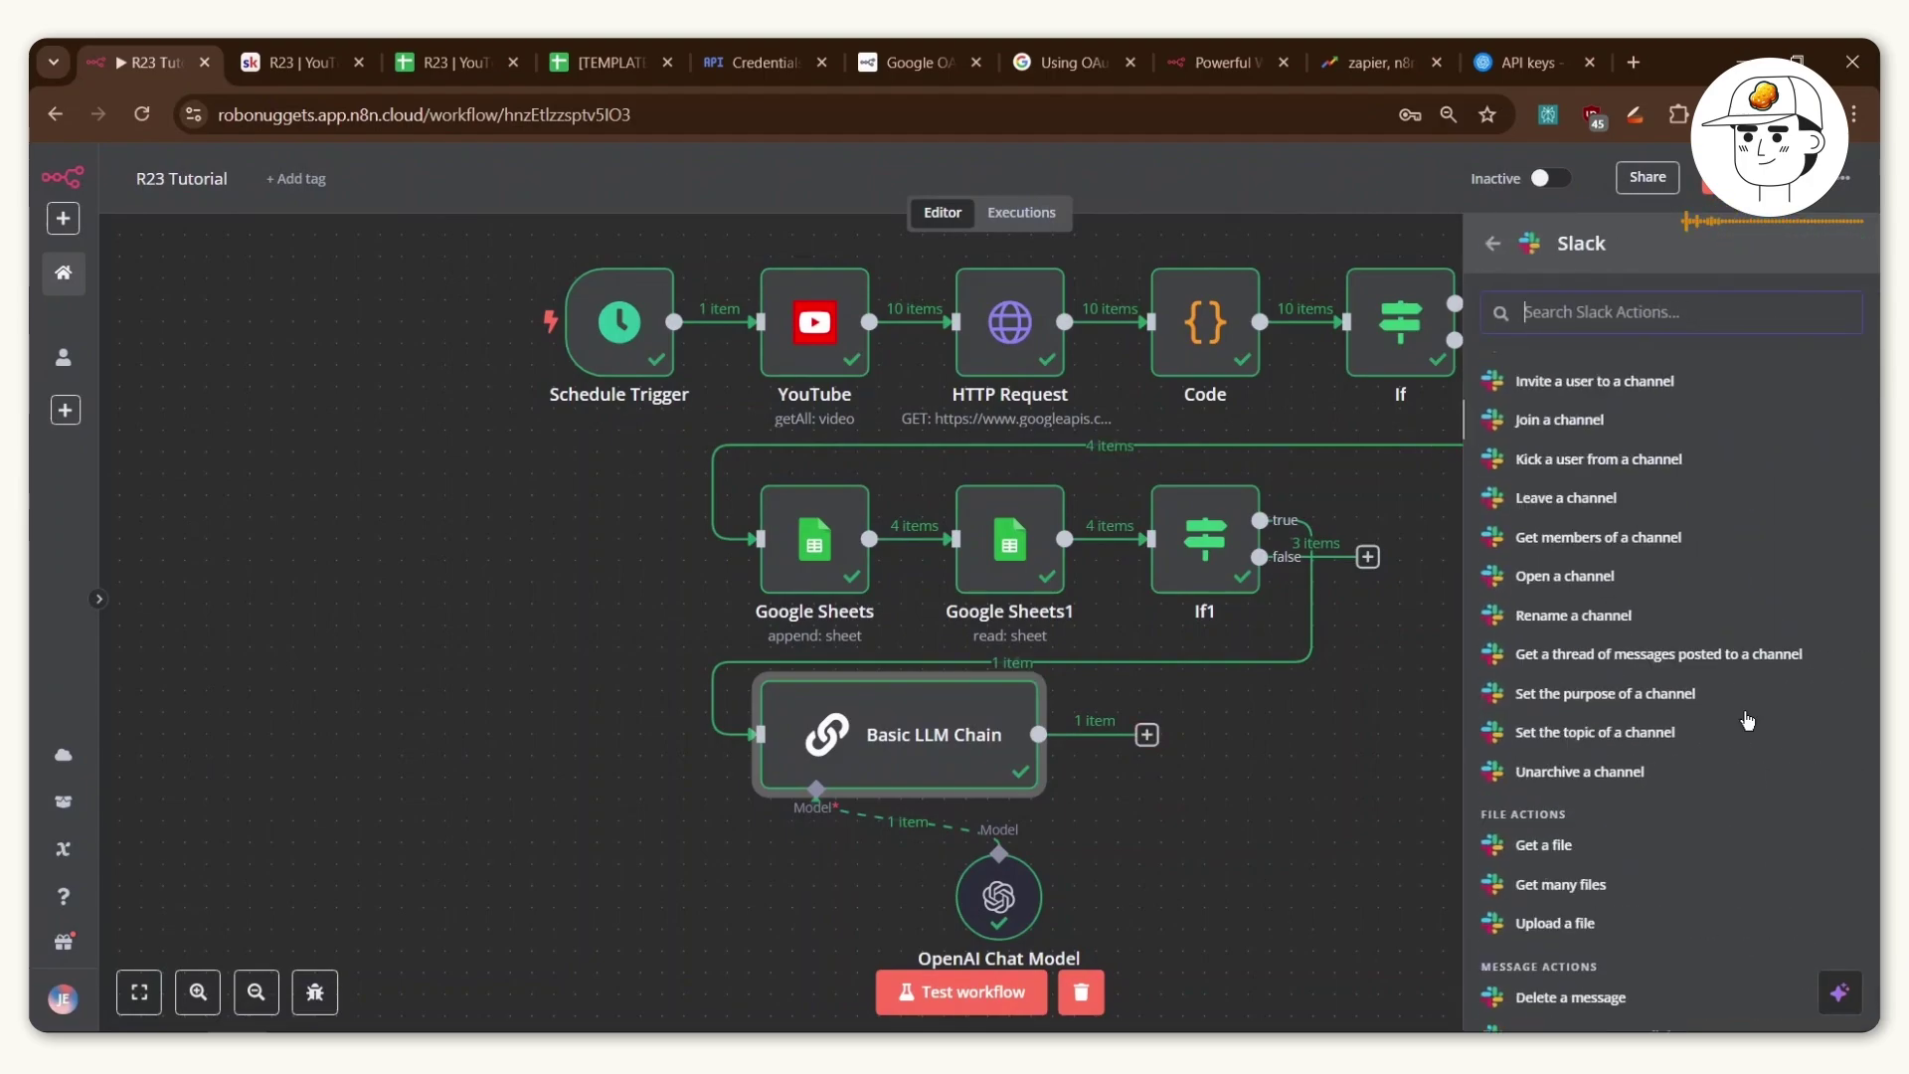
{"action": "scroll", "coordinate": [1748, 720], "scroll_direction": "down", "scroll_amount": 2}
{"action": "scroll", "coordinate": [1747, 720], "scroll_direction": "down", "scroll_amount": 2}
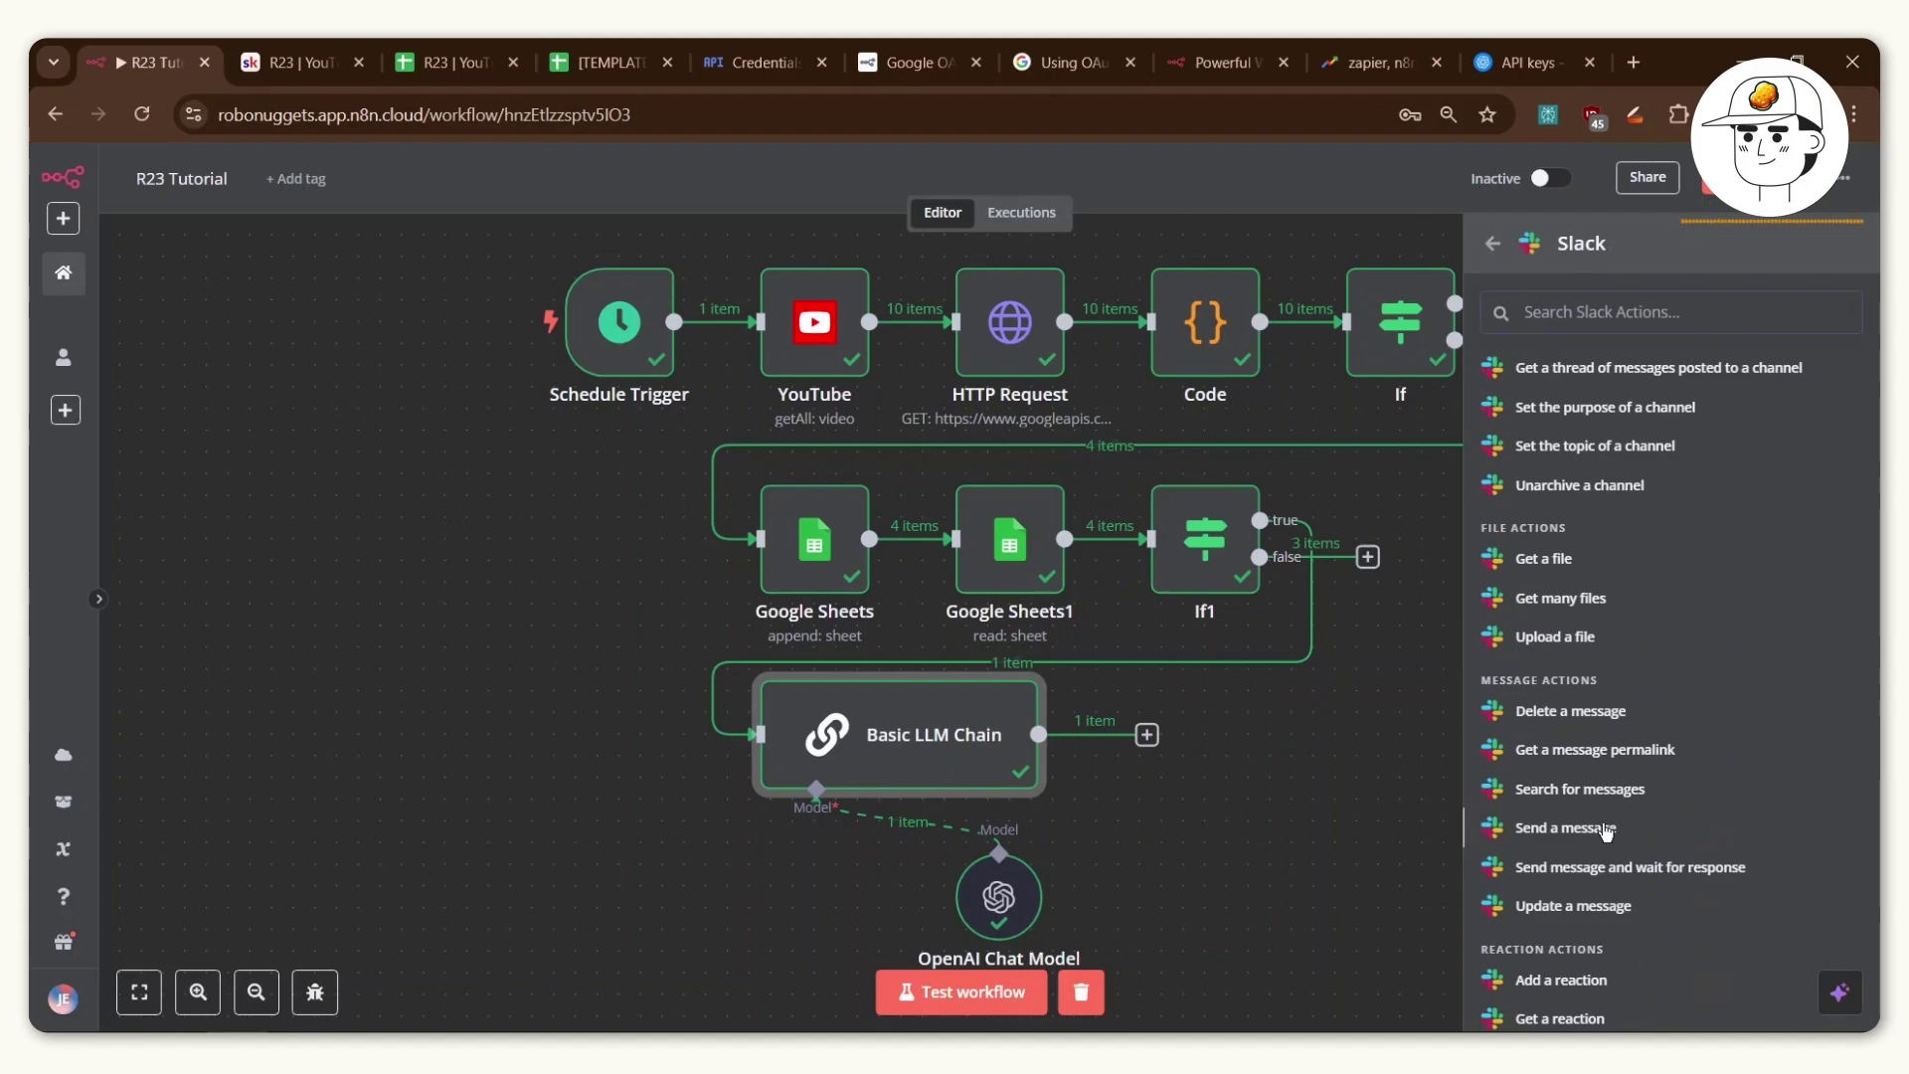
{"action": "left_click", "coordinate": [1605, 829]}
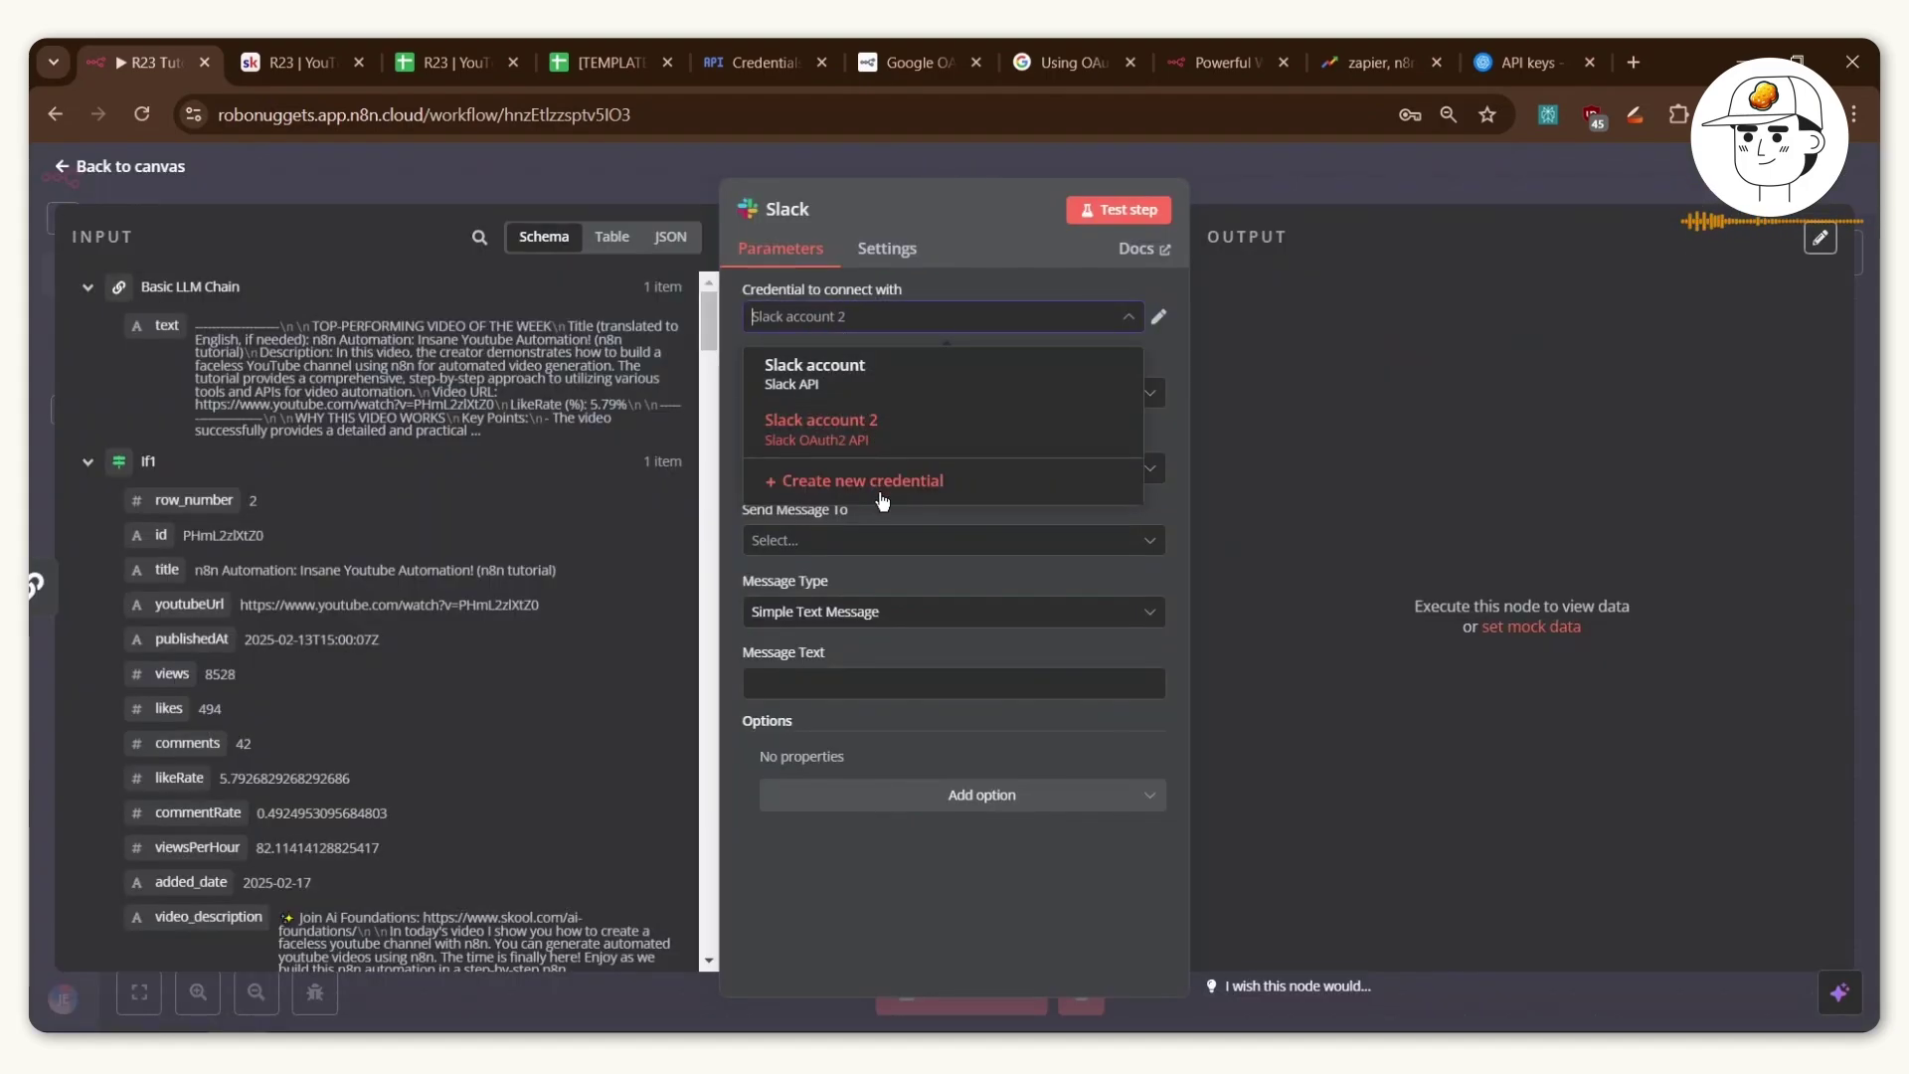
Set the Slack node to send the Basic LLM Chain's text to the youtube-ideas channel, and test the step.
{"action": "left_click", "coordinate": [863, 481]}
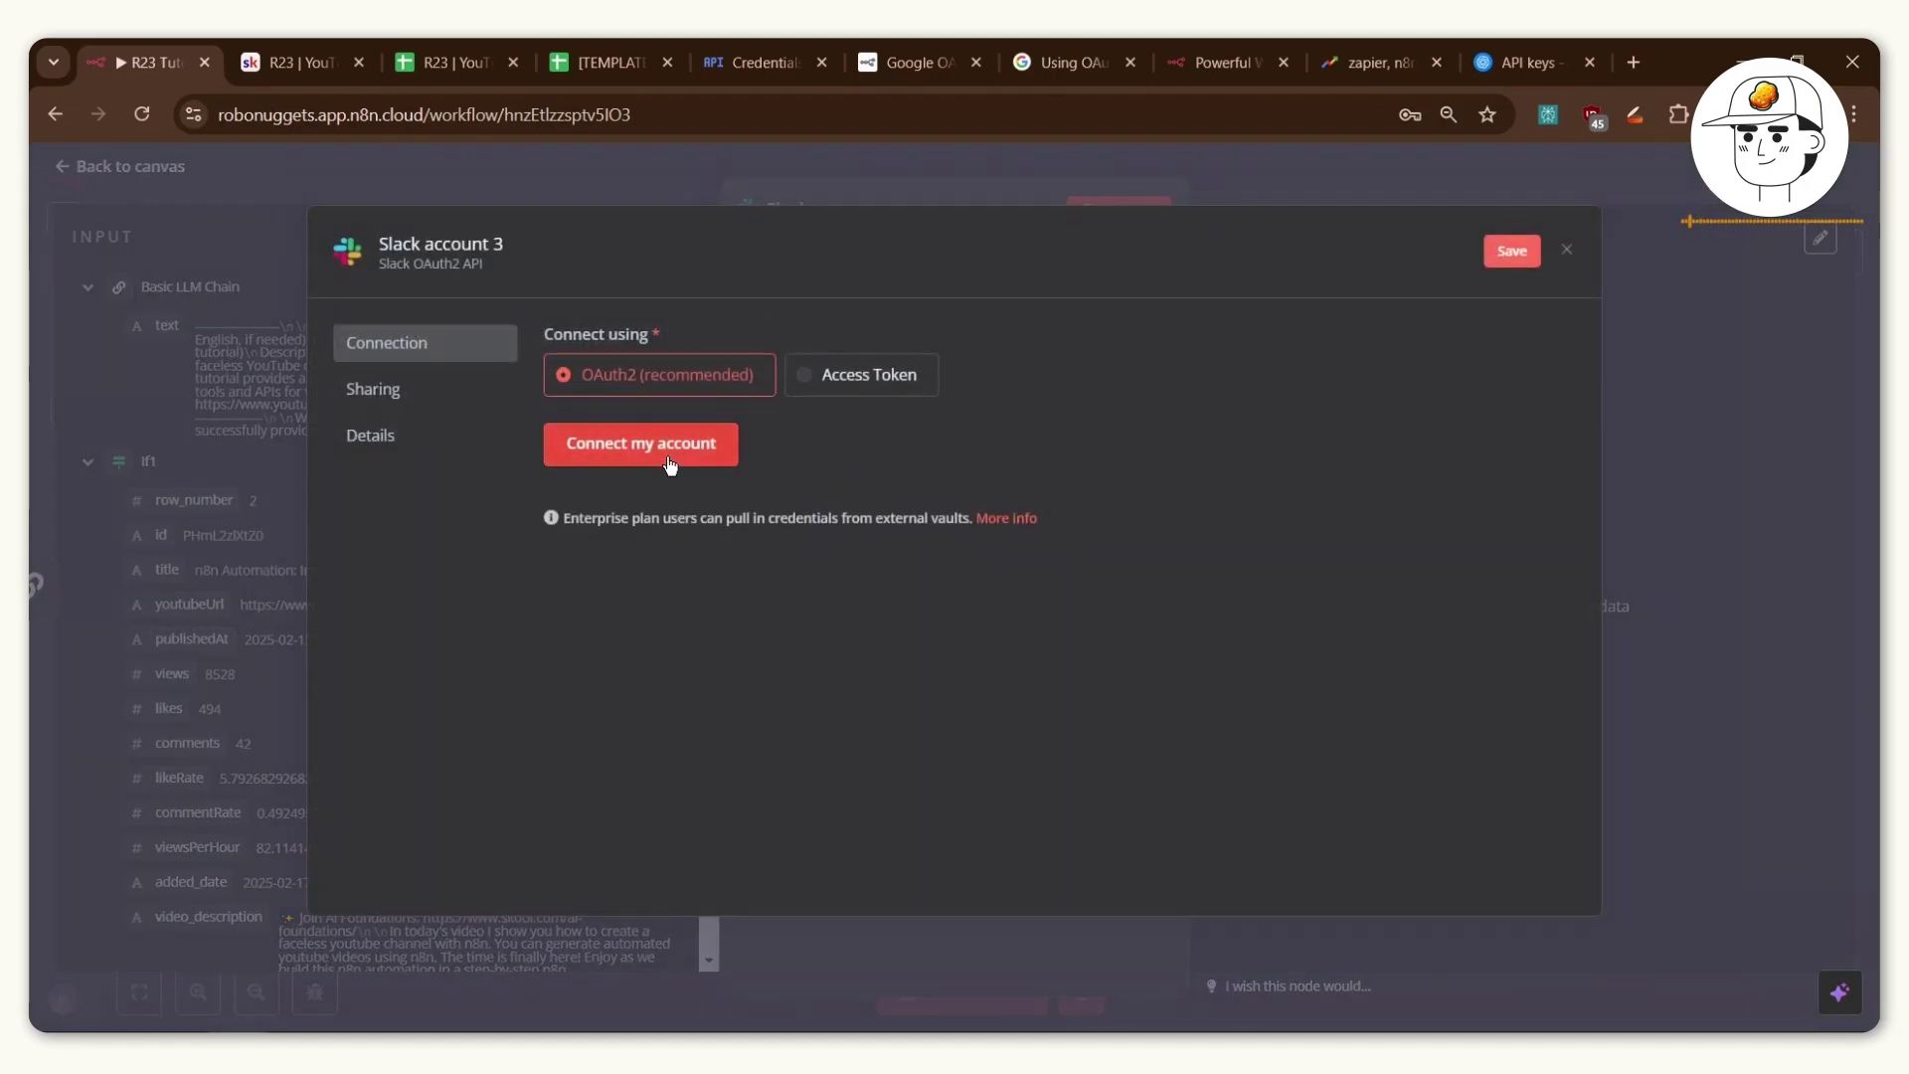
{"action": "left_click", "coordinate": [887, 189]}
{"action": "left_click", "coordinate": [835, 540]}
{"action": "left_click", "coordinate": [796, 595]}
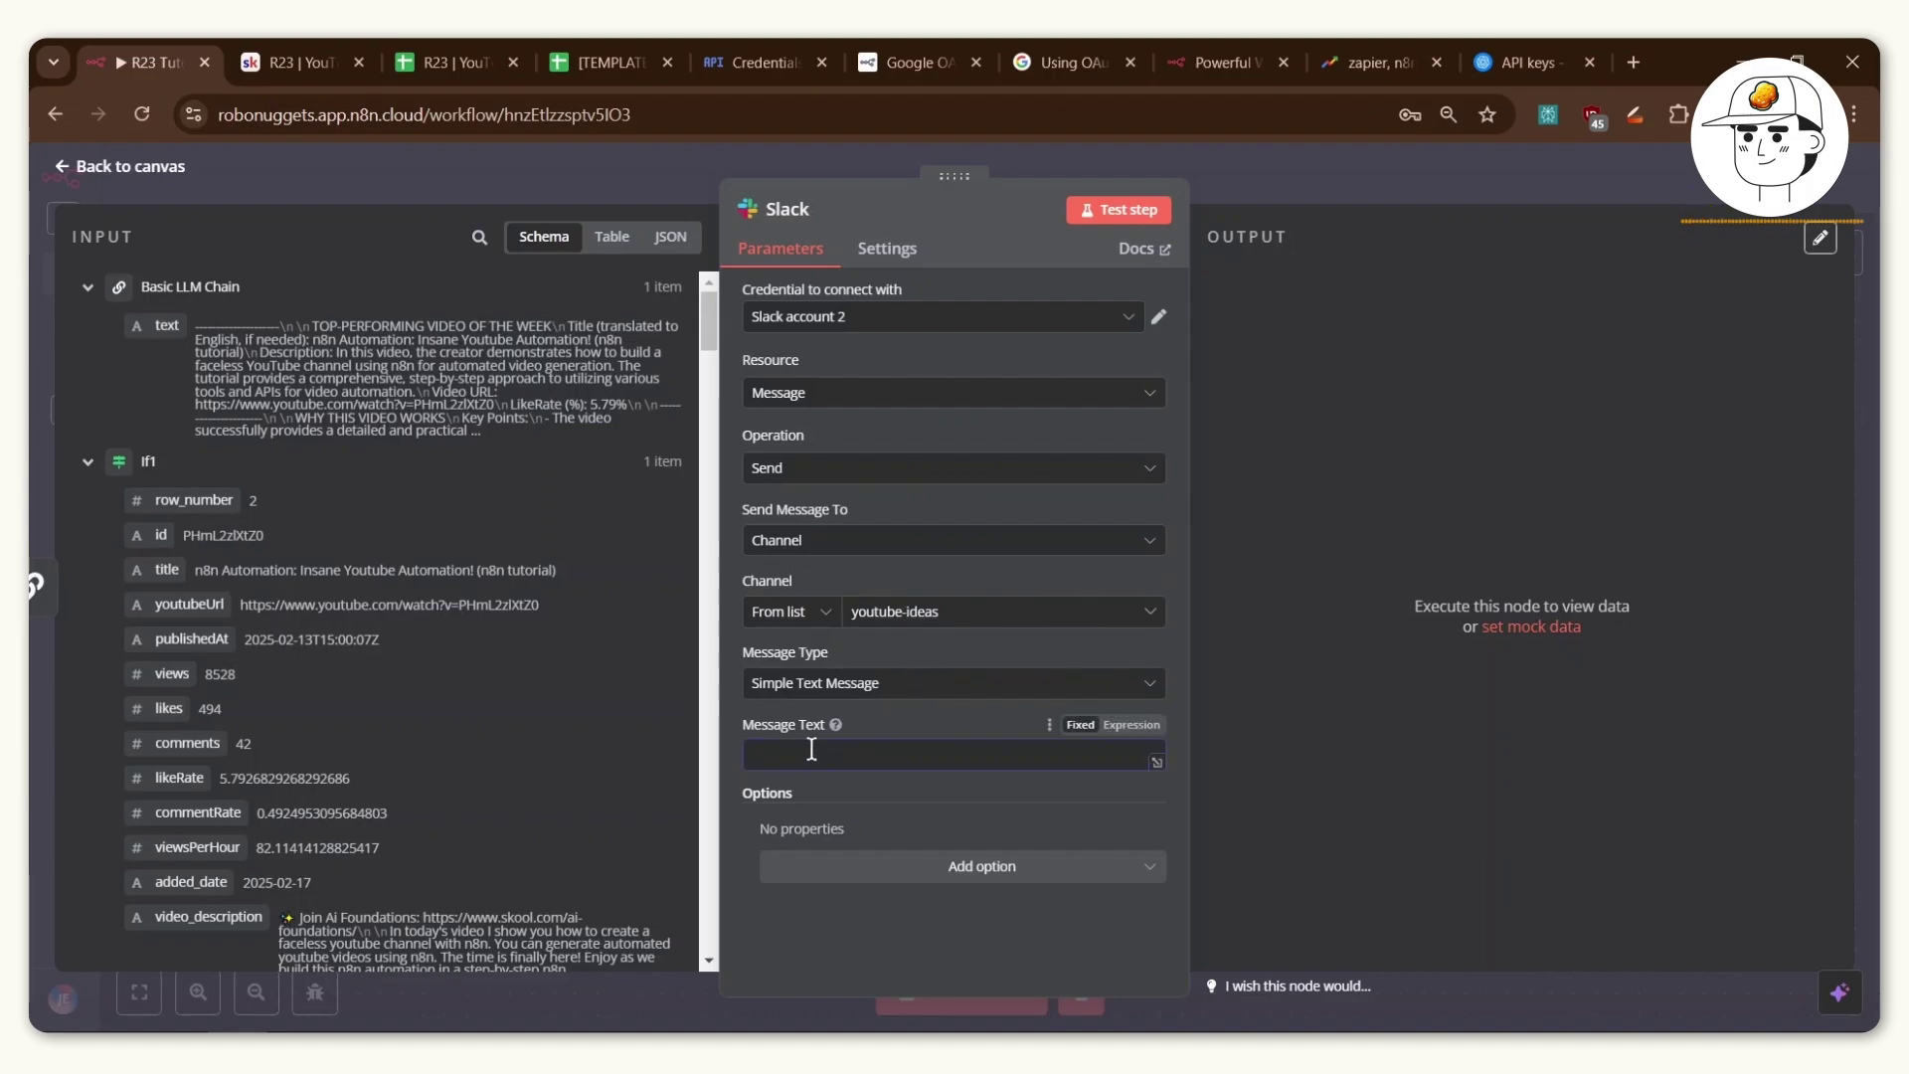
{"action": "left_click_drag", "start_coordinate": [166, 325], "coordinate": [811, 748]}
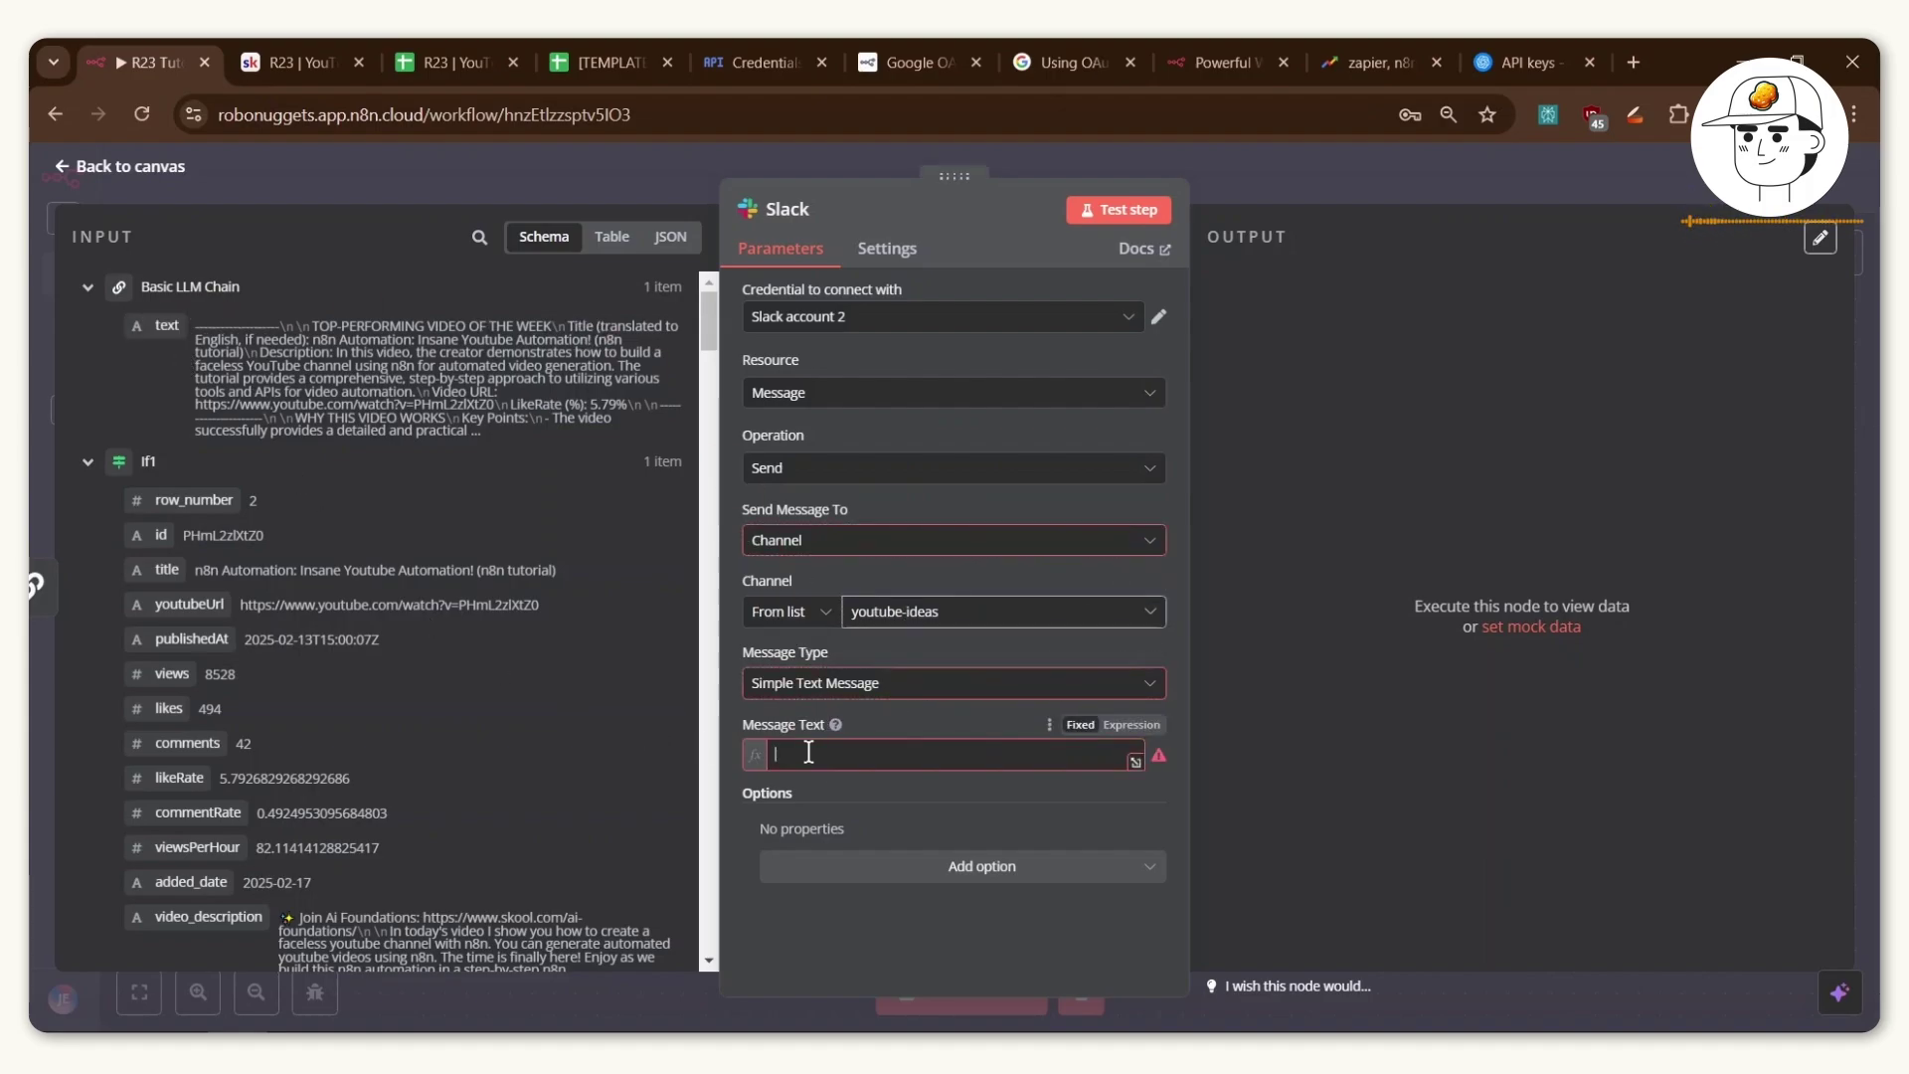
{"action": "left_click", "coordinate": [1093, 225]}
Switch to Slack and review the message posted in youtube-ideas, including the top video, key points, potential enhancements and suggested content.
{"action": "key", "text": "alt+Tab"}
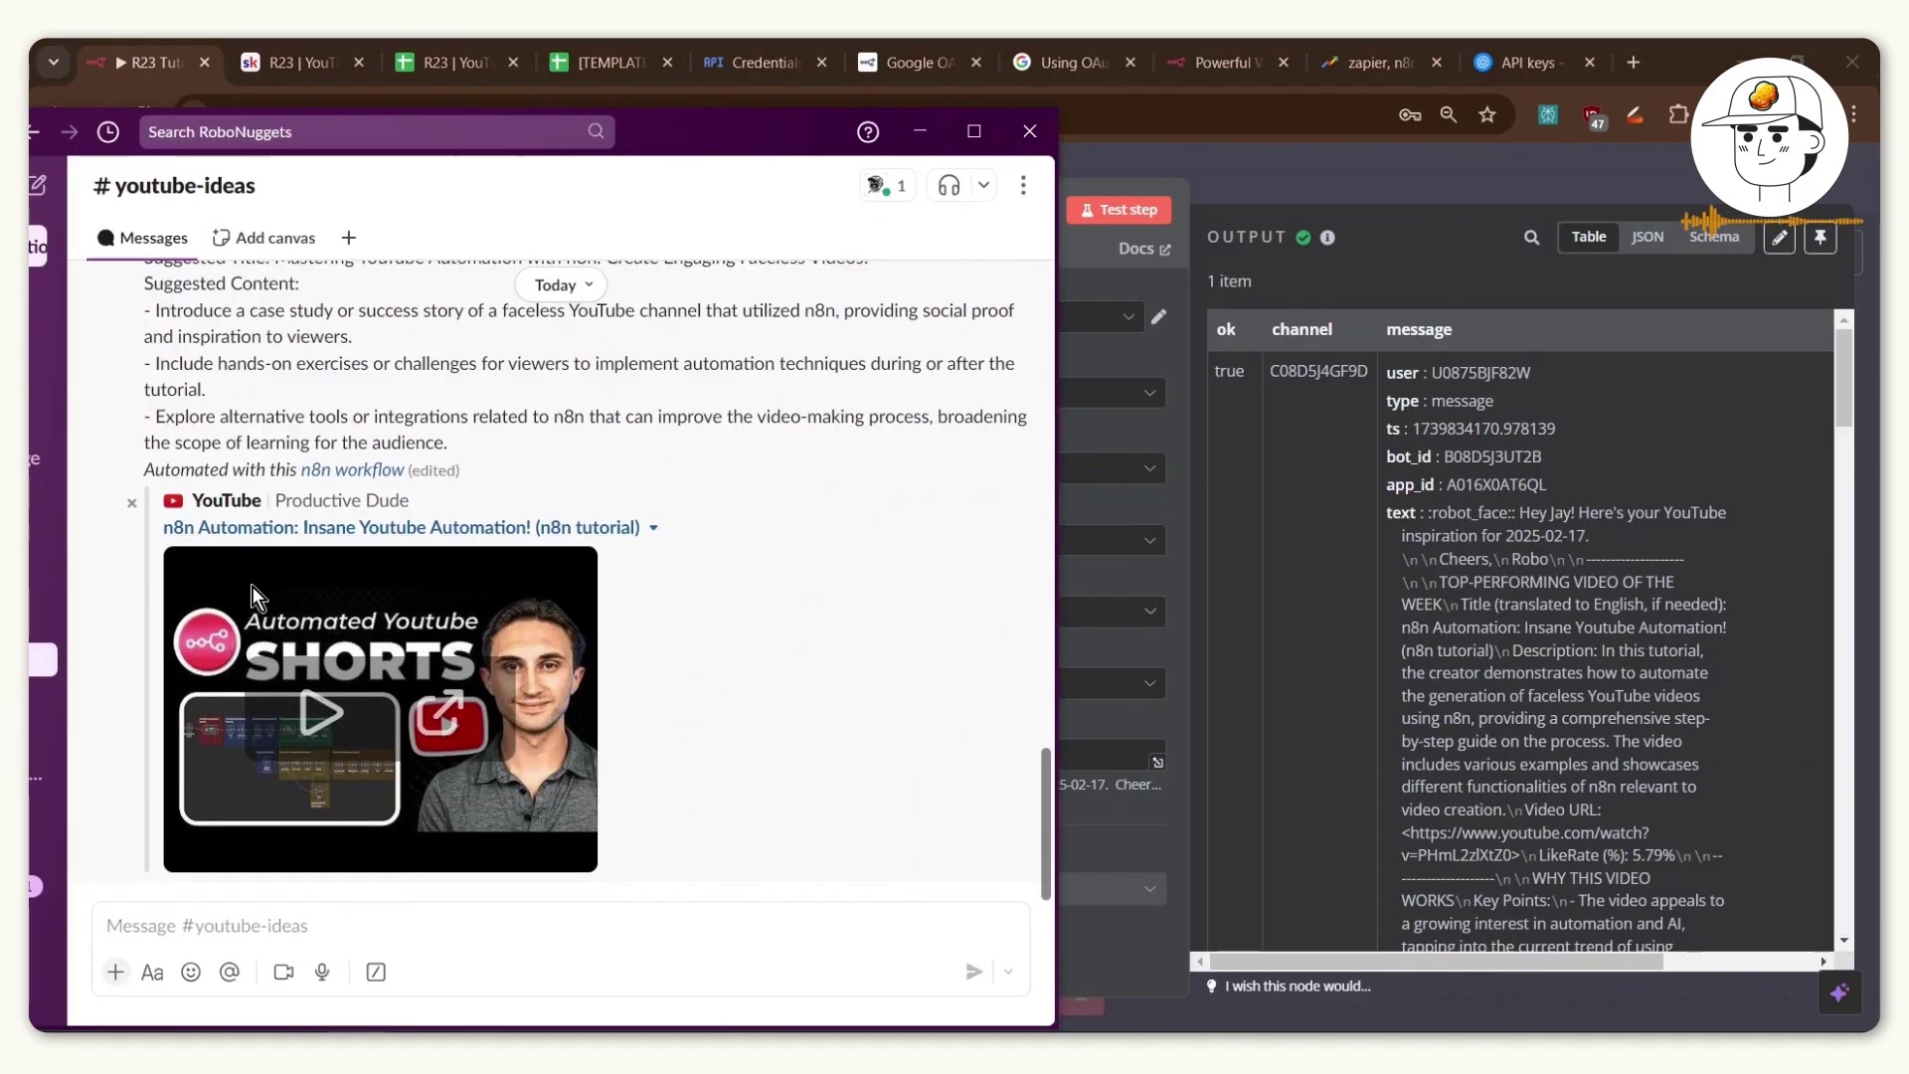
{"action": "scroll", "coordinate": [545, 611], "scroll_direction": "up", "scroll_amount": 4}
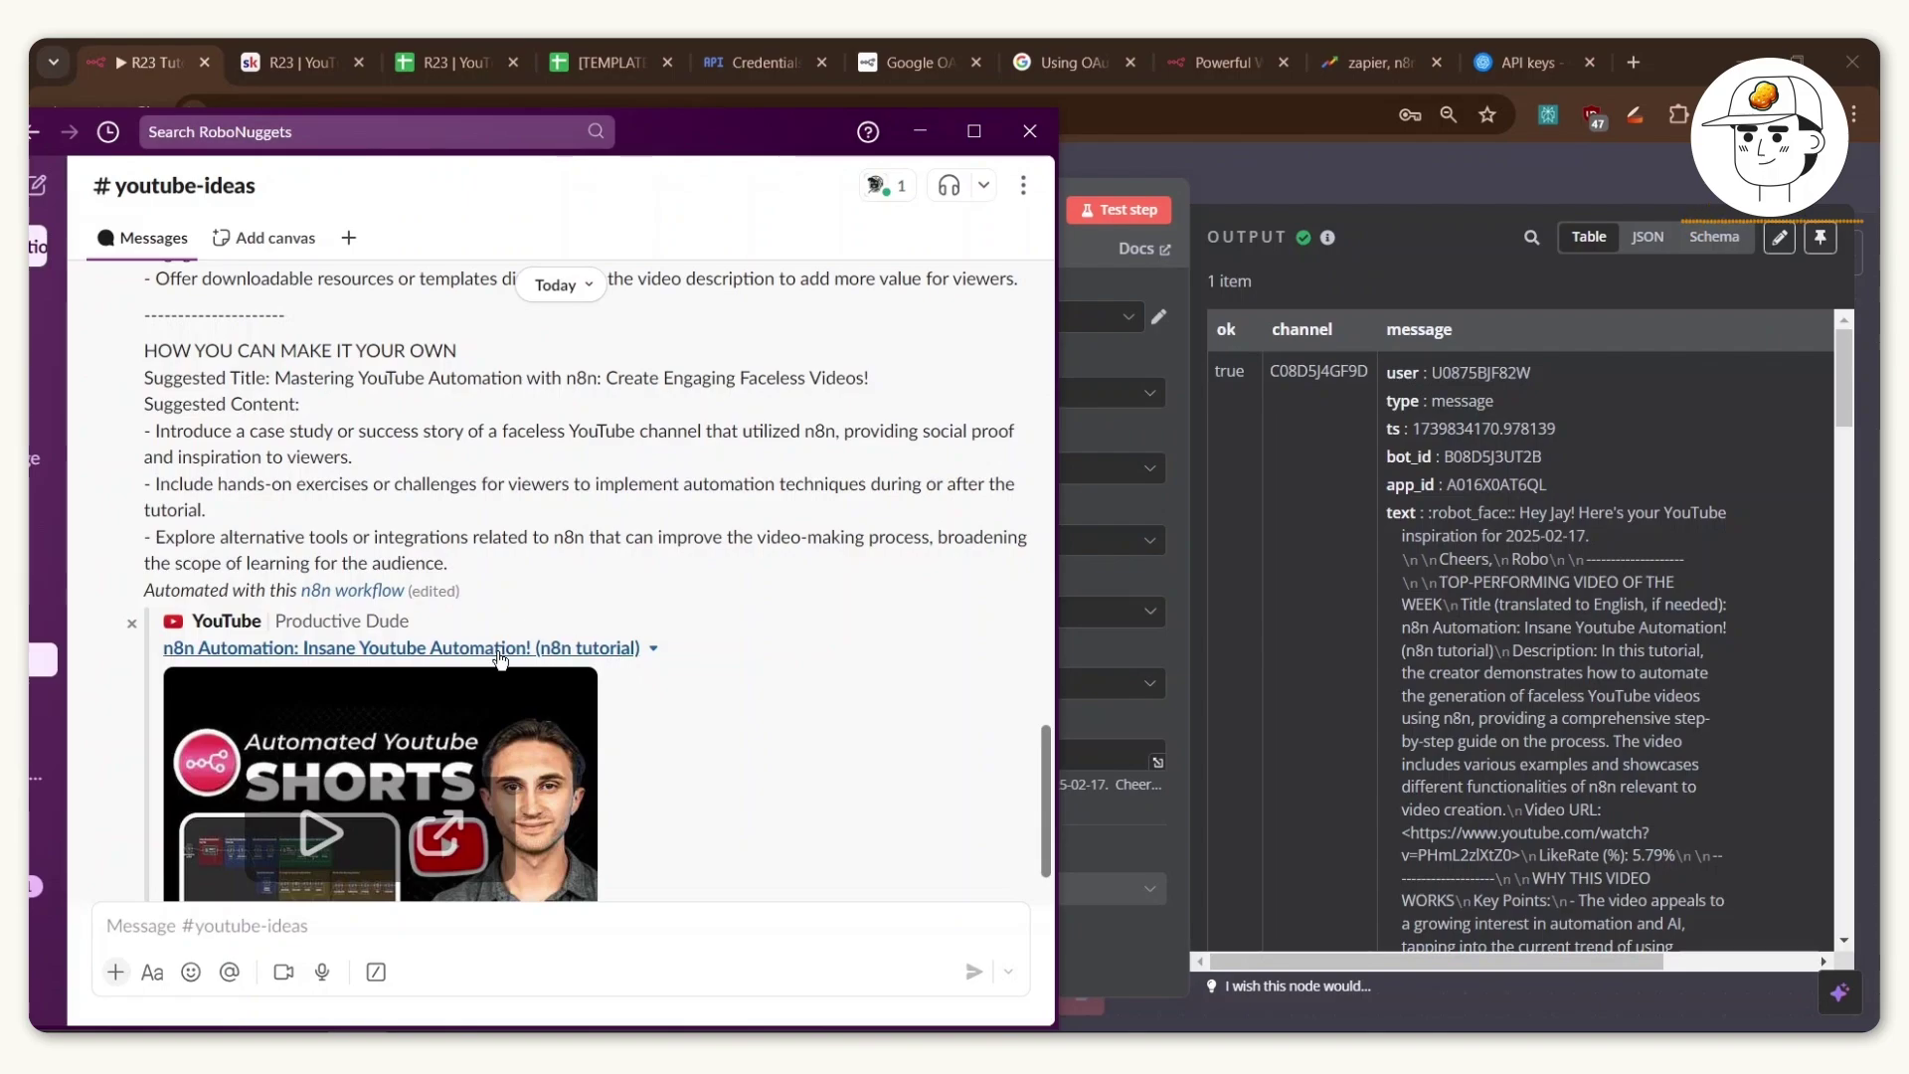
{"action": "scroll", "coordinate": [497, 662], "scroll_direction": "up", "scroll_amount": 5}
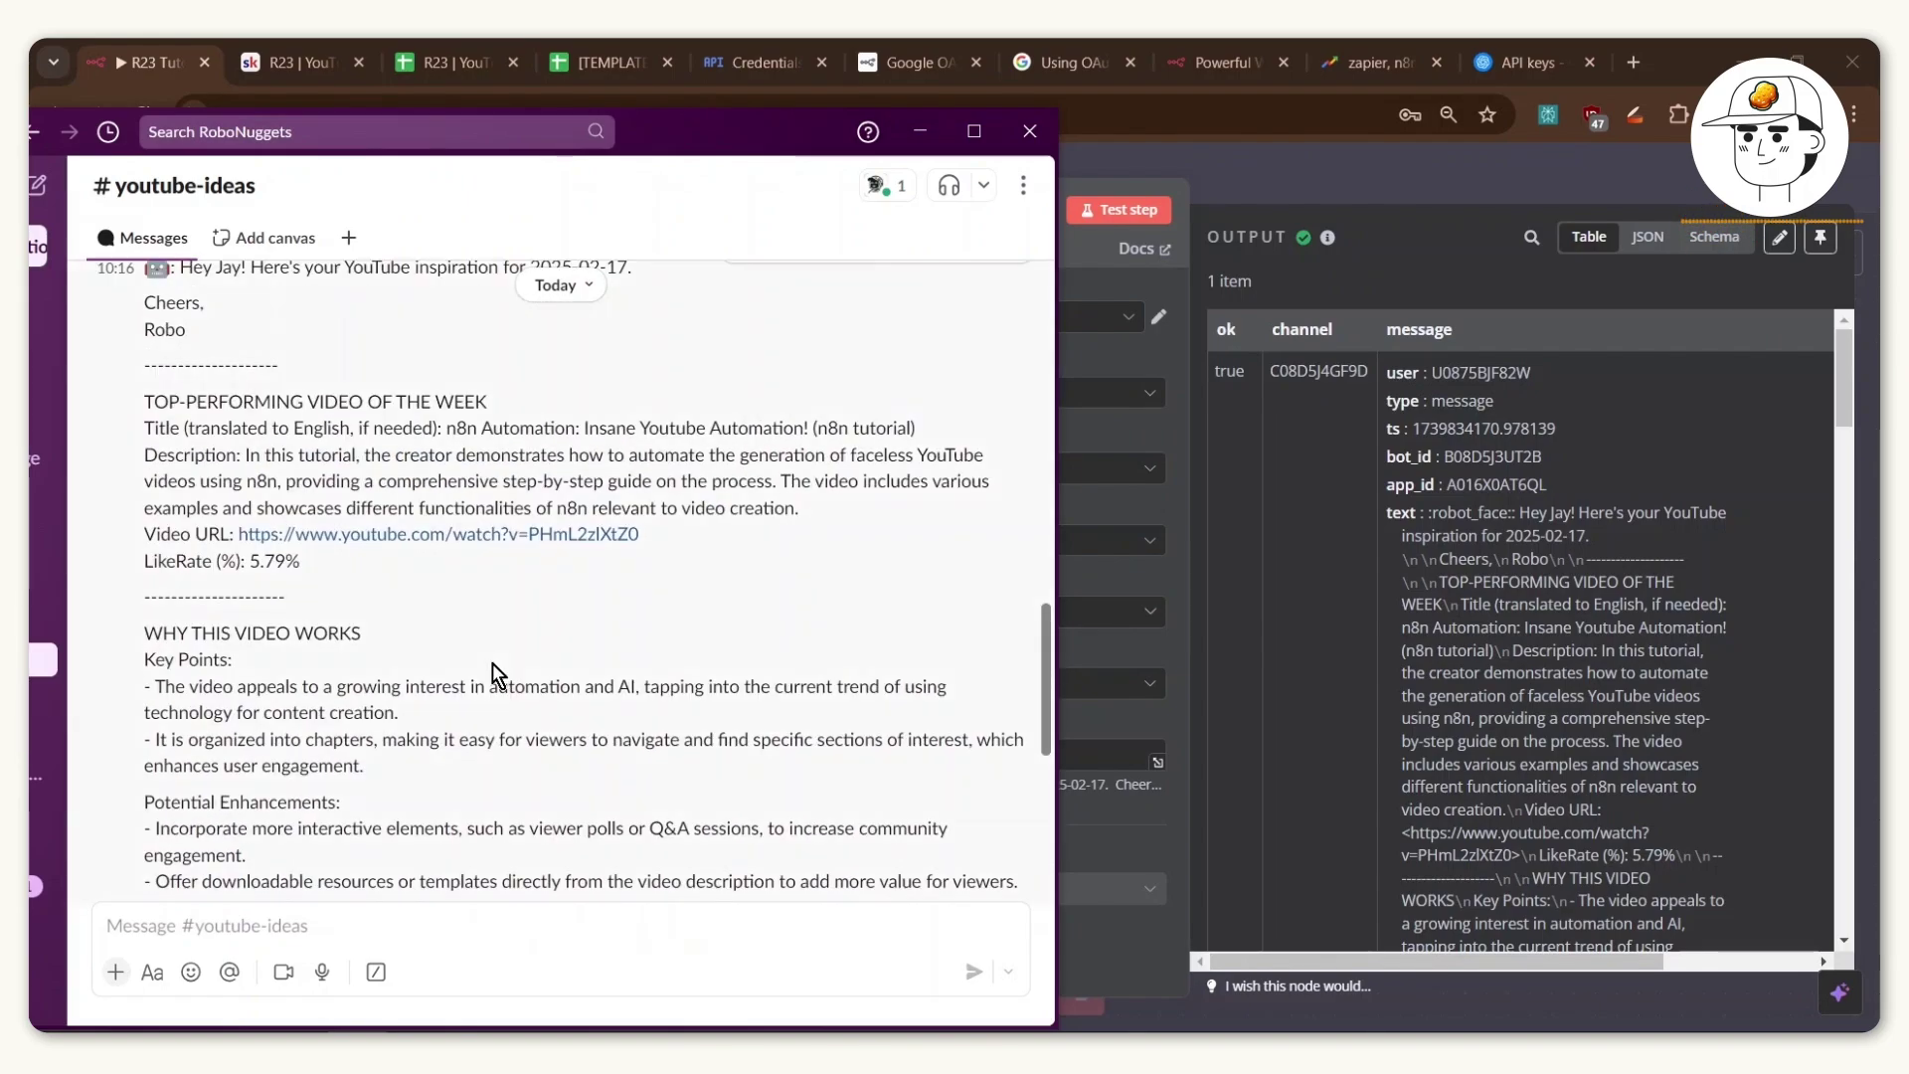
{"action": "left_click_drag", "start_coordinate": [180, 387], "coordinate": [421, 724]}
{"action": "left_click", "coordinate": [392, 679]}
{"action": "scroll", "coordinate": [394, 684], "scroll_direction": "down", "scroll_amount": 1}
{"action": "left_click_drag", "start_coordinate": [361, 595], "coordinate": [1034, 656]}
{"action": "scroll", "coordinate": [164, 413], "scroll_direction": "down", "scroll_amount": 4}
{"action": "scroll", "coordinate": [164, 413], "scroll_direction": "up", "scroll_amount": 1}
{"action": "left_click_drag", "start_coordinate": [146, 561], "coordinate": [999, 641]}
{"action": "scroll", "coordinate": [299, 634], "scroll_direction": "down", "scroll_amount": 3}
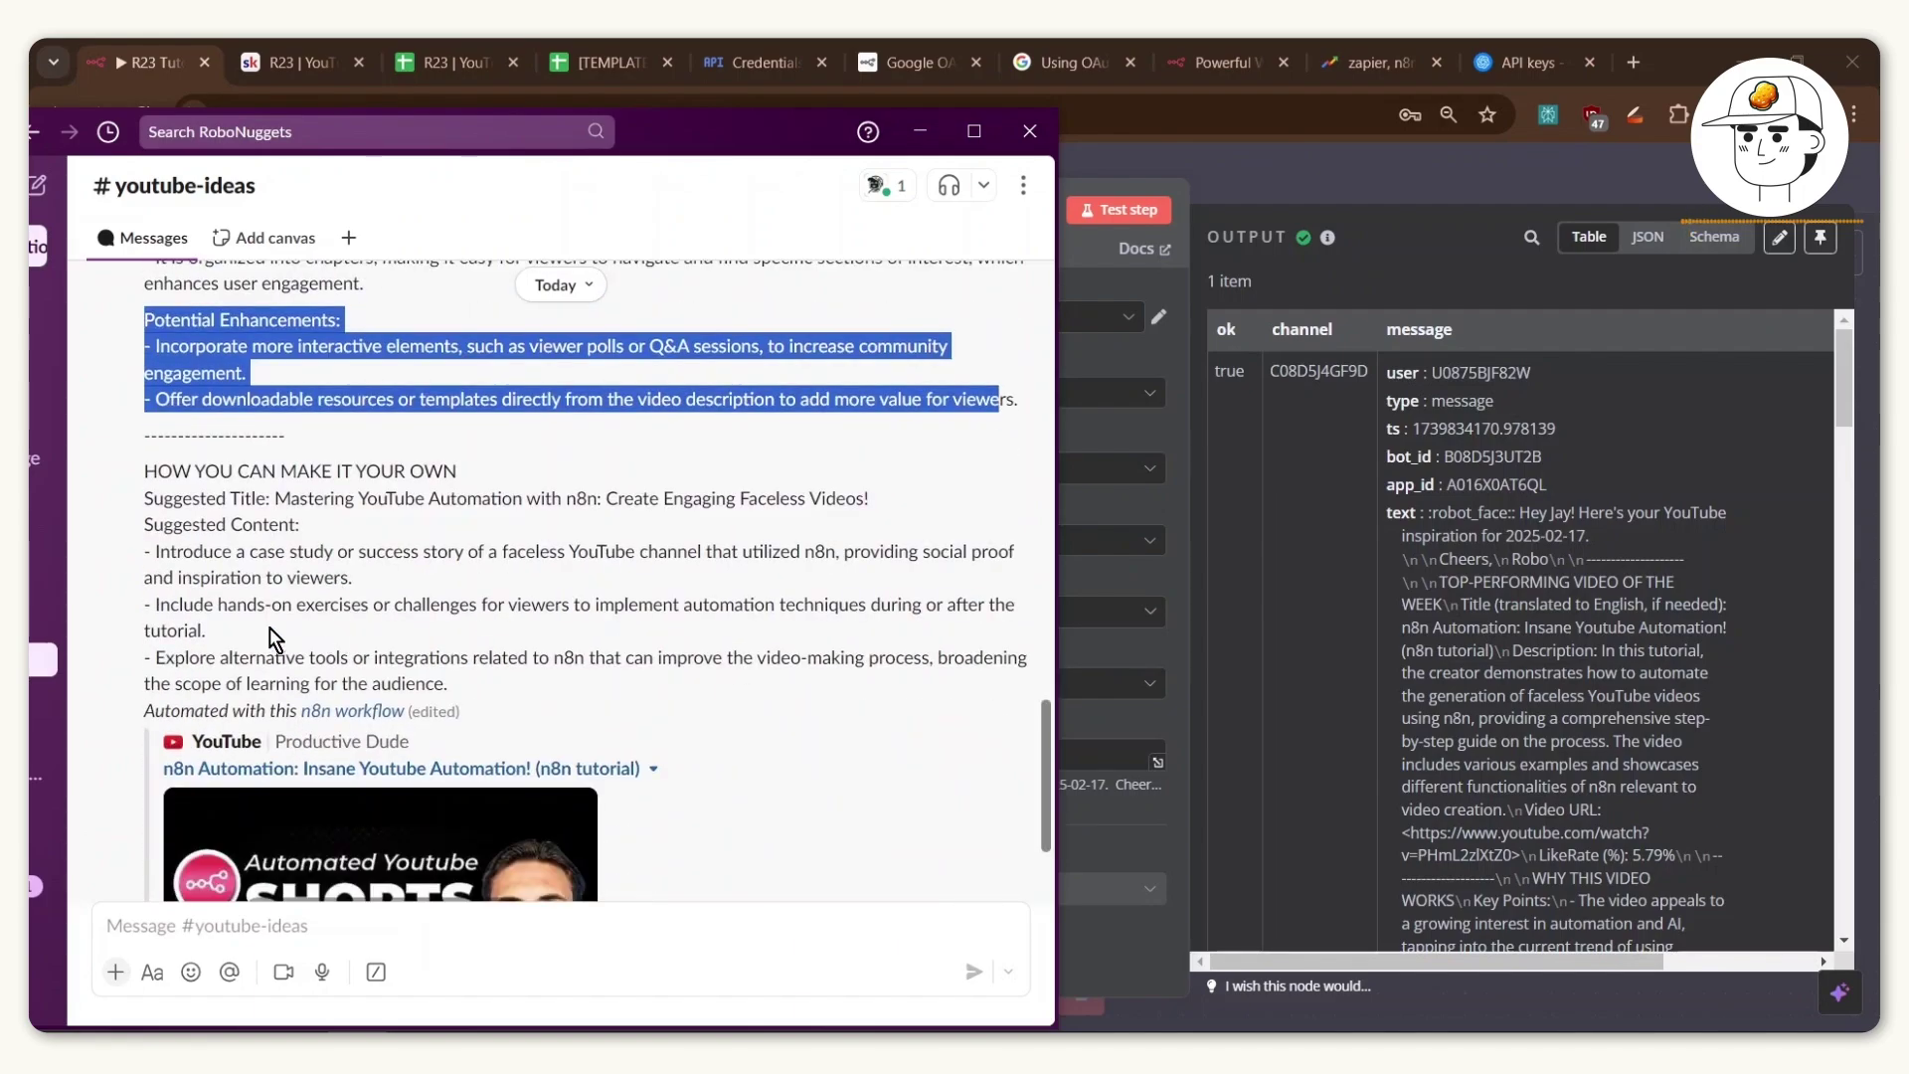
{"action": "left_click_drag", "start_coordinate": [145, 498], "coordinate": [462, 701]}
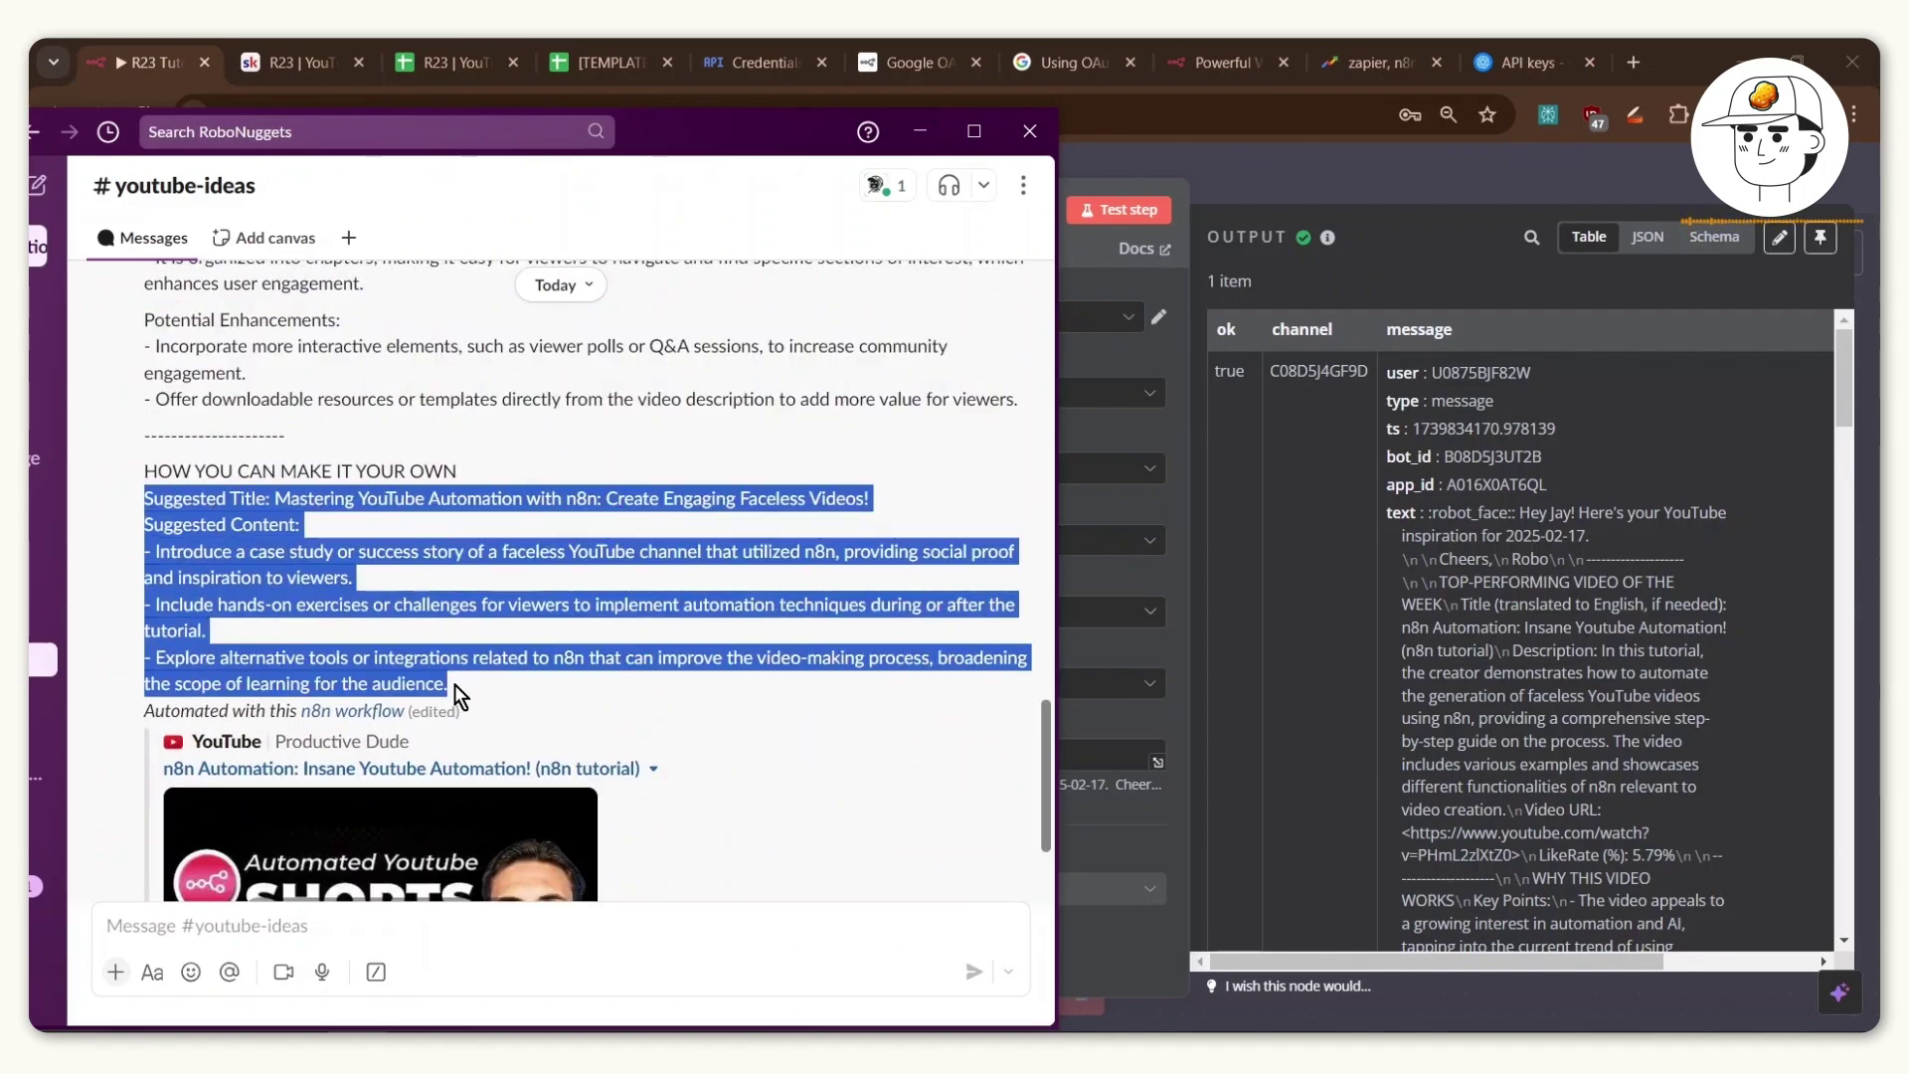
{"action": "left_click", "coordinate": [456, 684]}
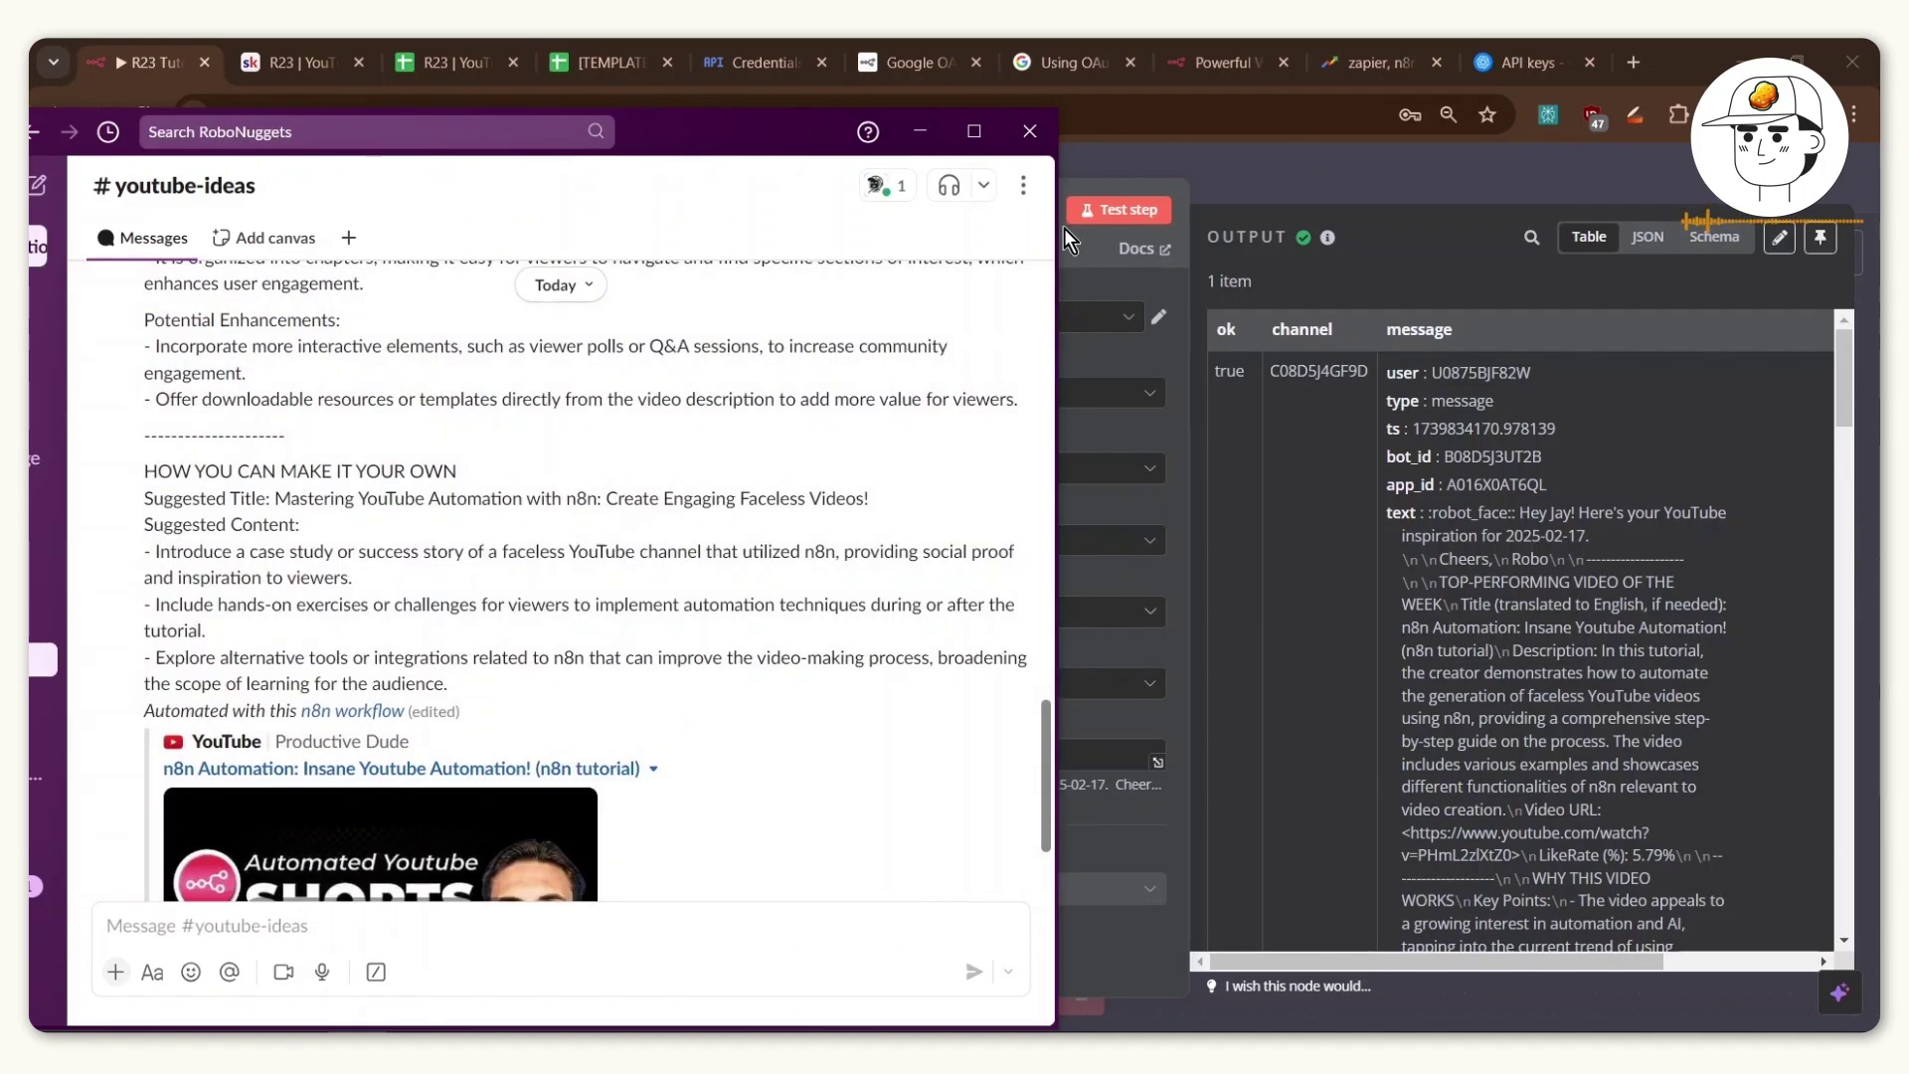
Return to the n8n workflow canvas and clear the execution data from all nodes.
{"action": "left_click", "coordinate": [1334, 180]}
{"action": "key", "text": "Escape"}
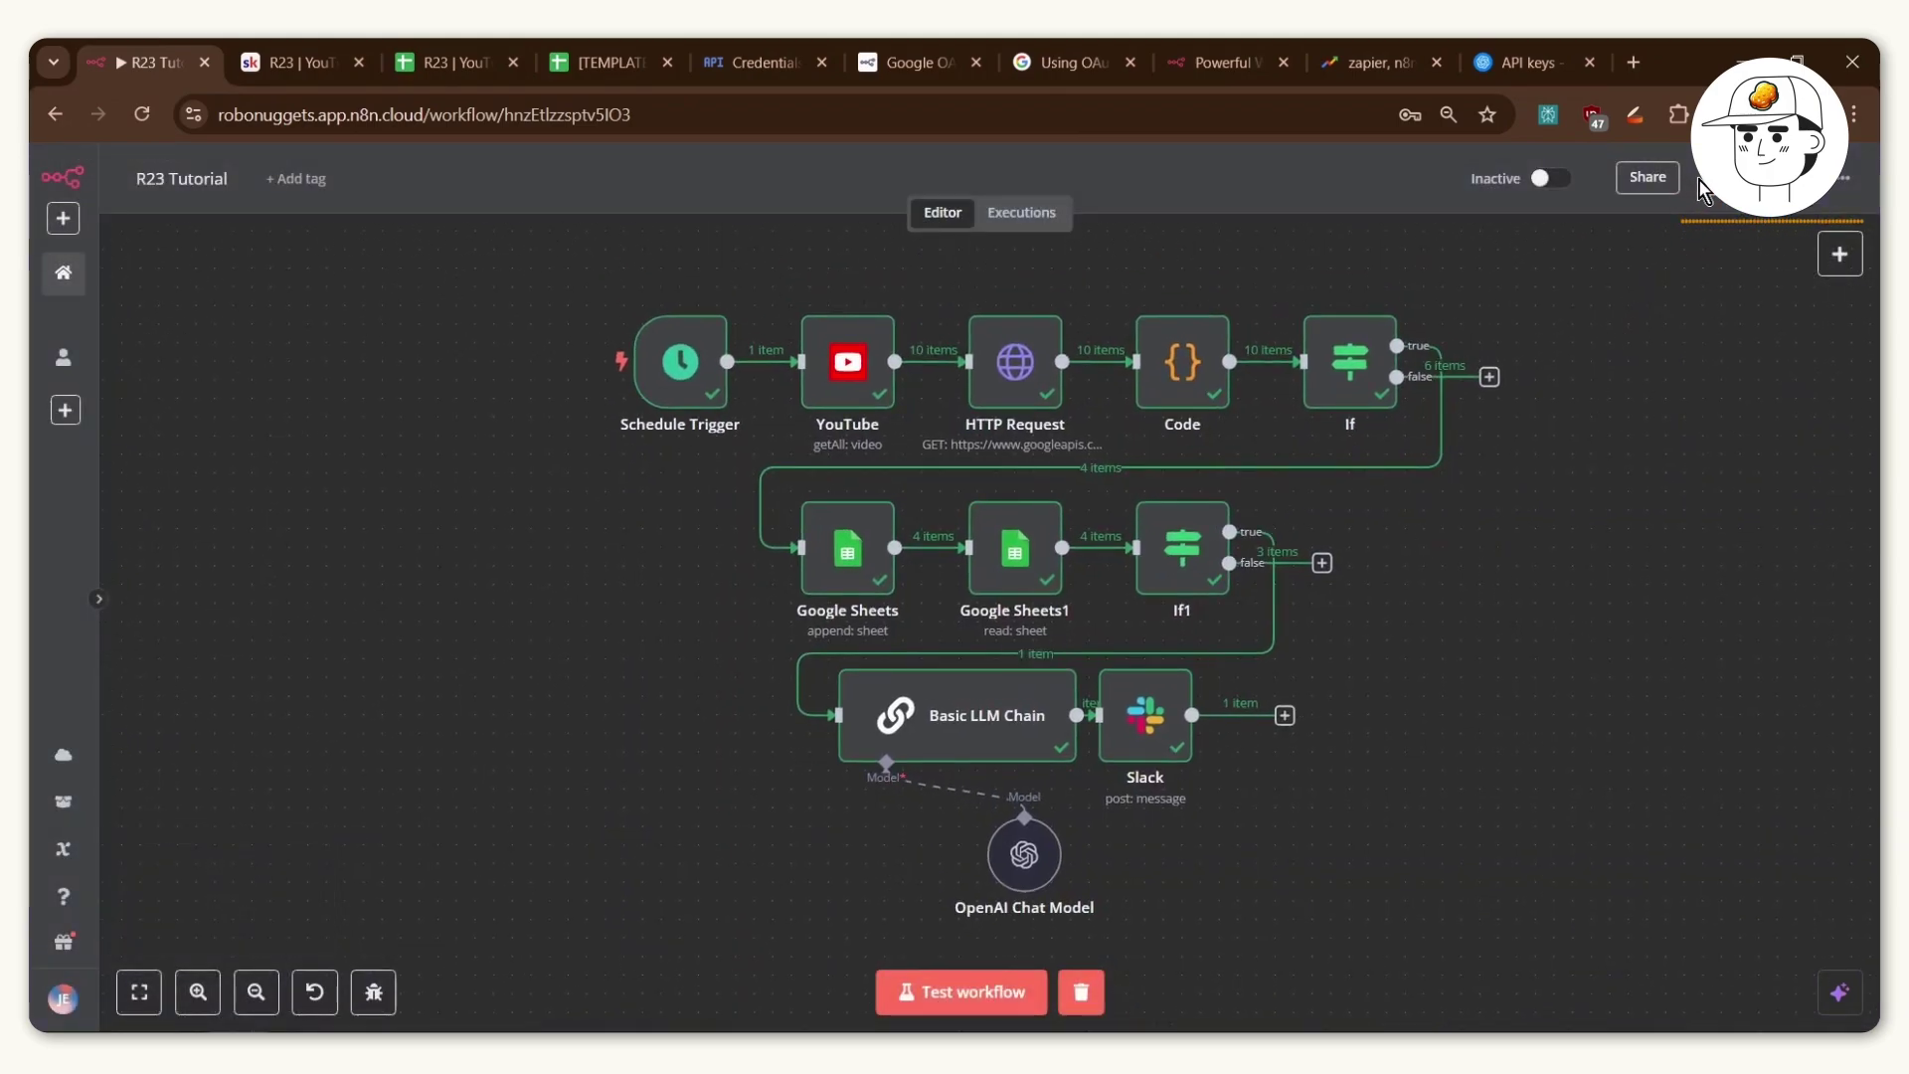
{"action": "left_click", "coordinate": [1081, 994]}
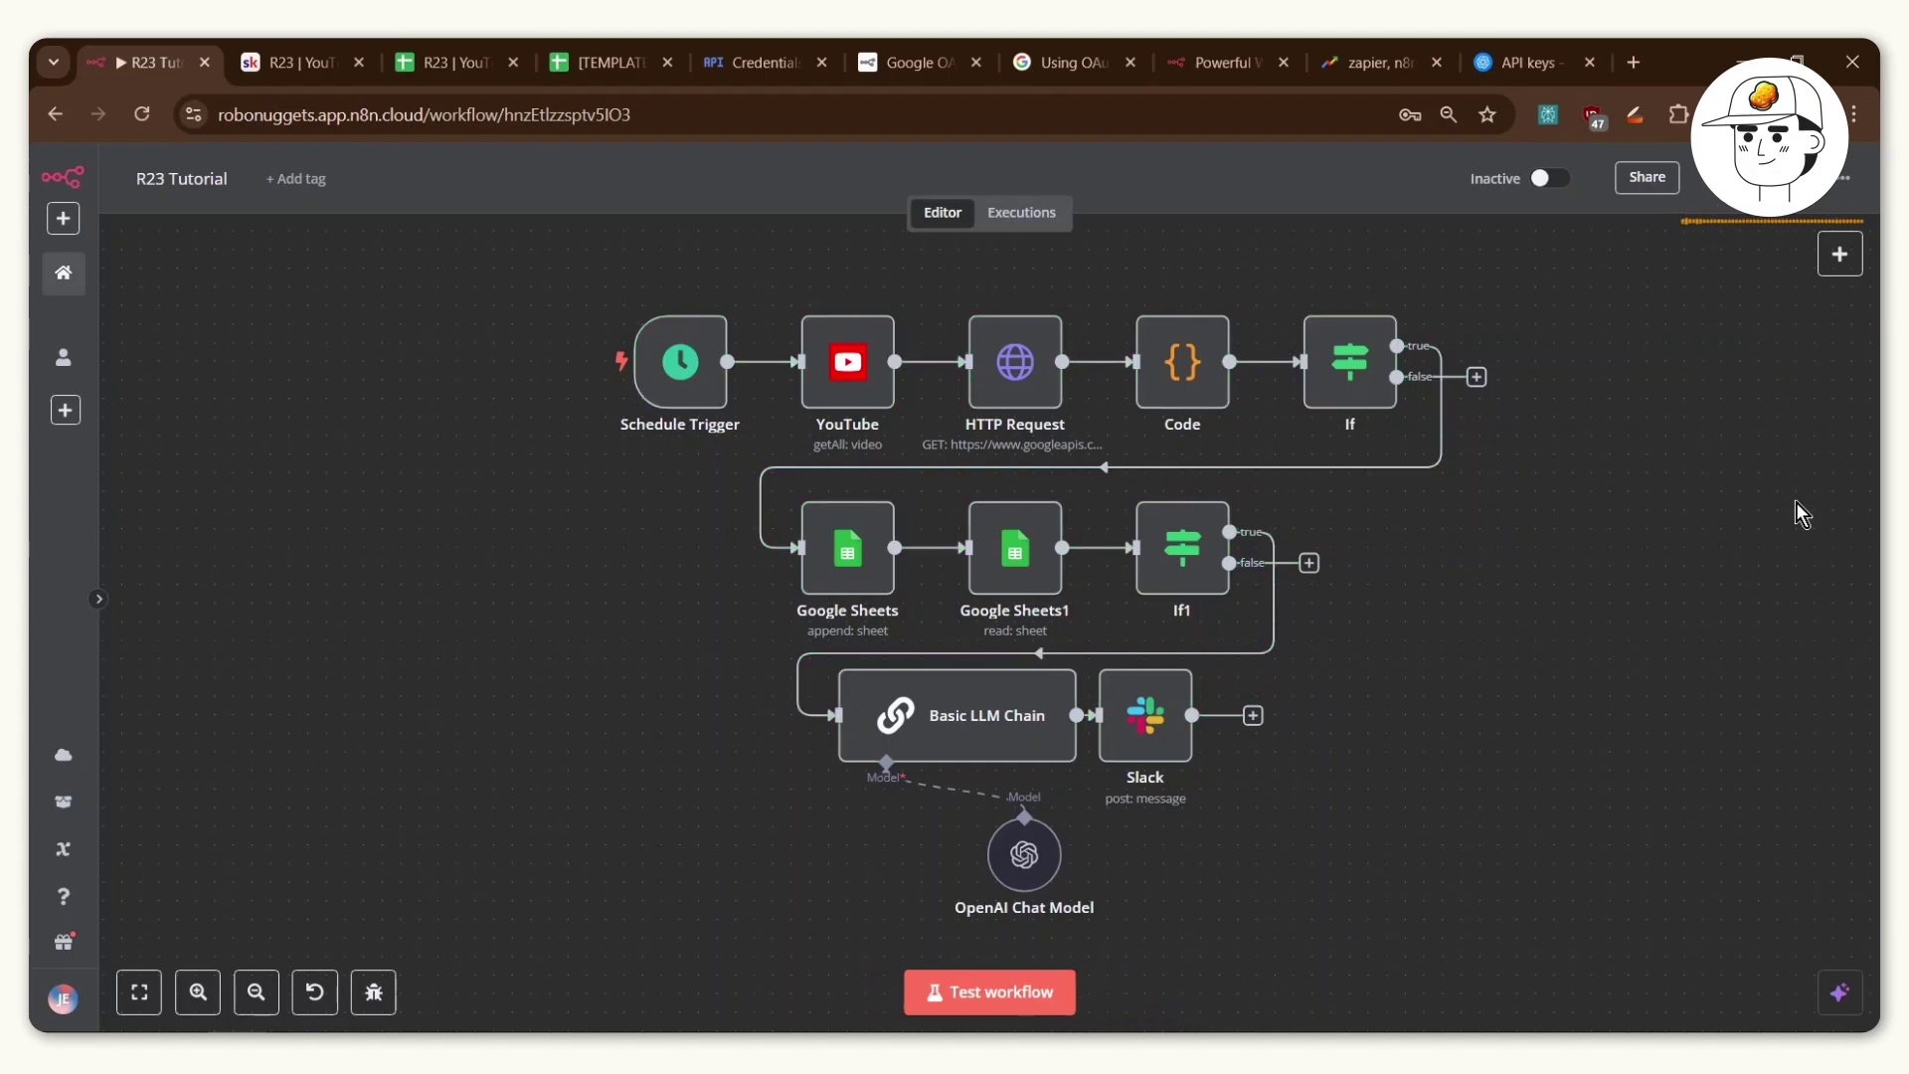
Enable Return All in the YouTube node and test the whole workflow.
{"action": "left_click", "coordinate": [846, 373]}
{"action": "double_click", "coordinate": [846, 373]}
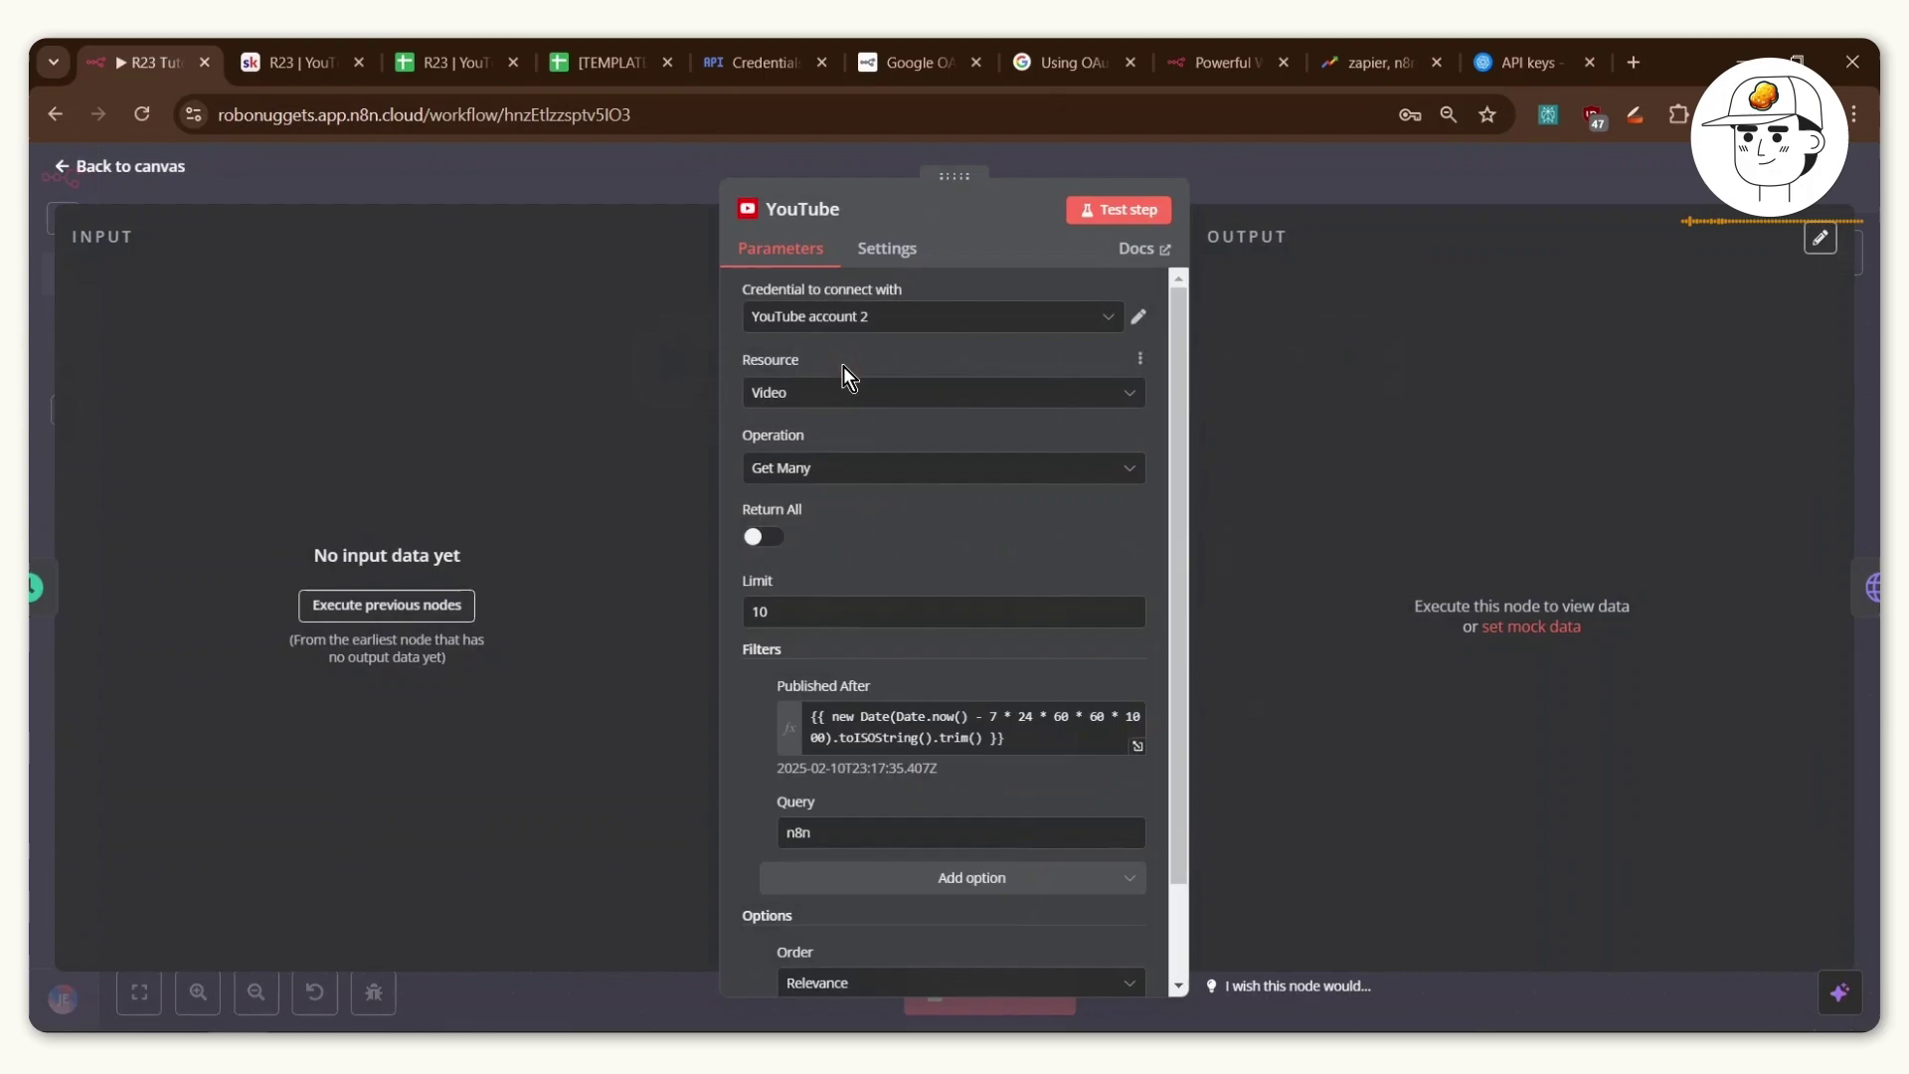
{"action": "left_click", "coordinate": [758, 538]}
{"action": "key", "text": "Escape"}
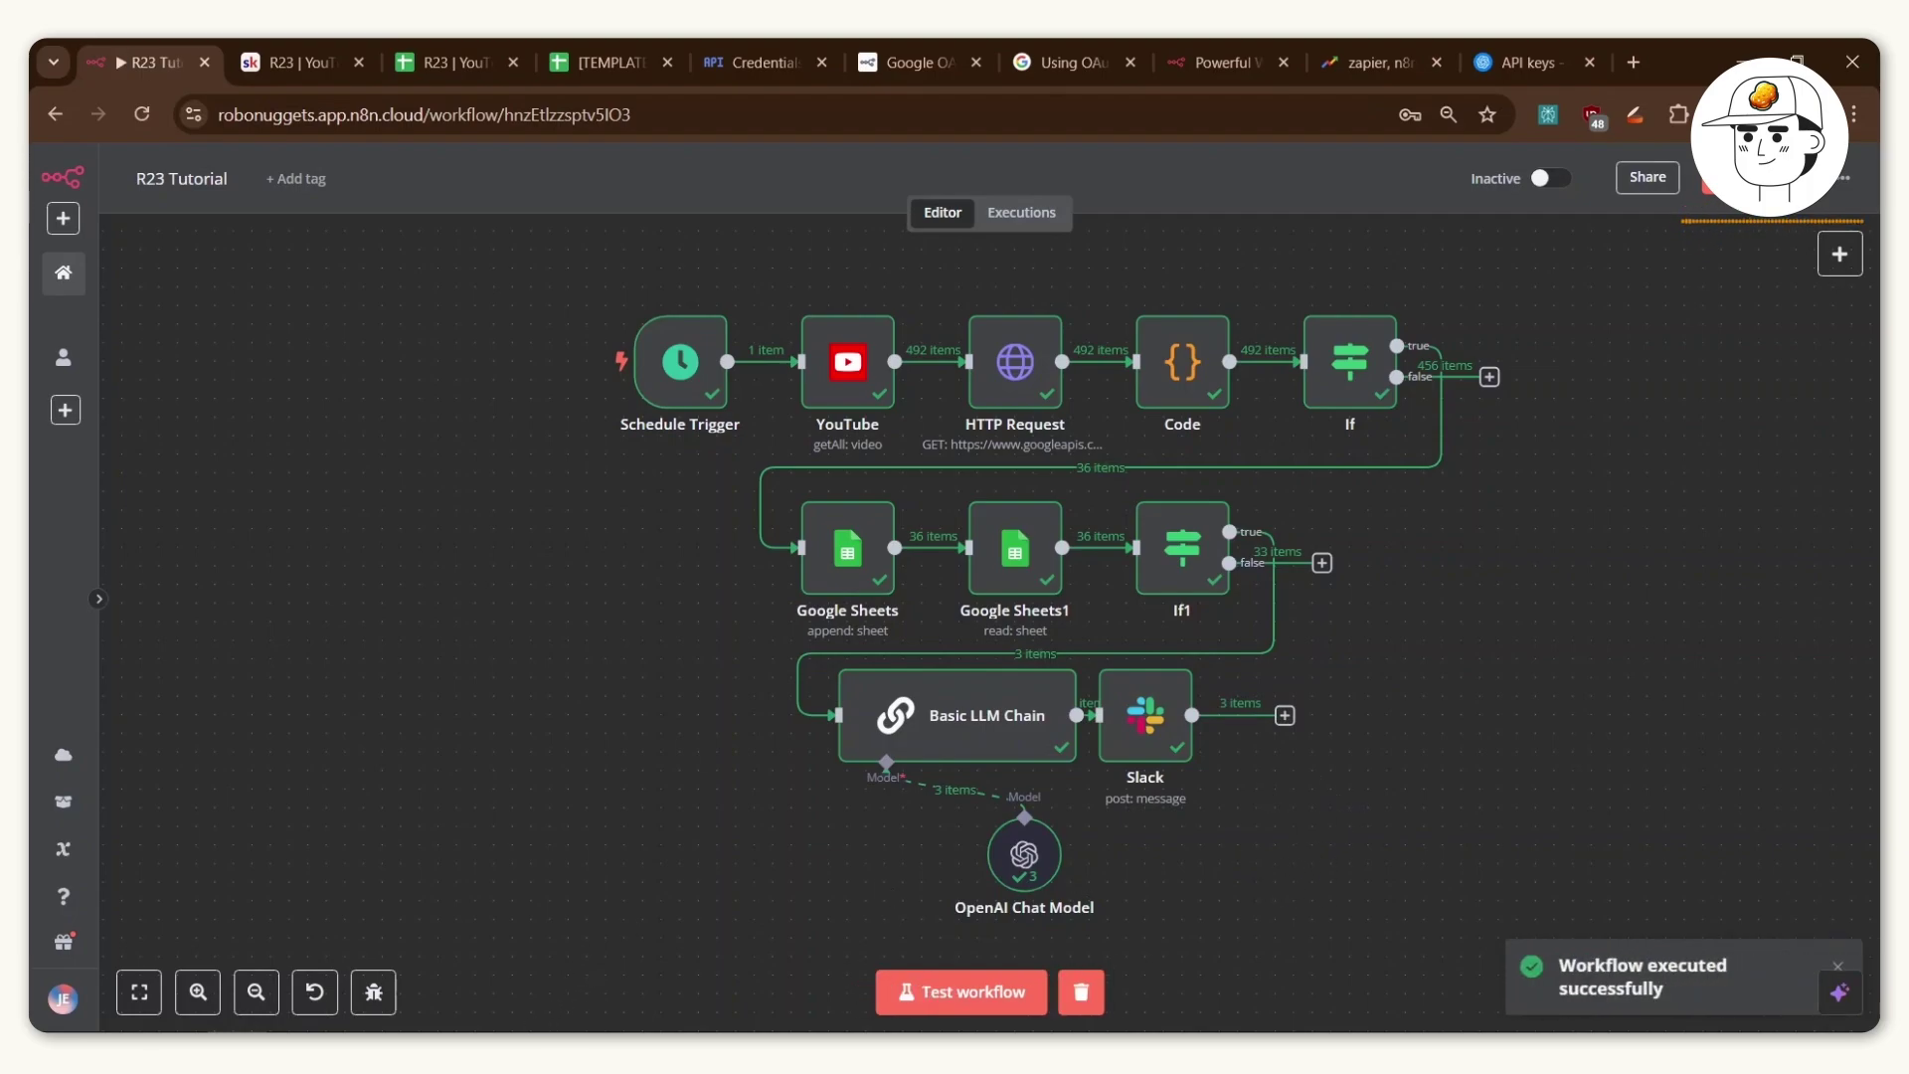
Switch to Slack and check the youtube-ideas message from the full run, focusing on the translated video title and the LikeRate.
{"action": "key", "text": "alt+Tab"}
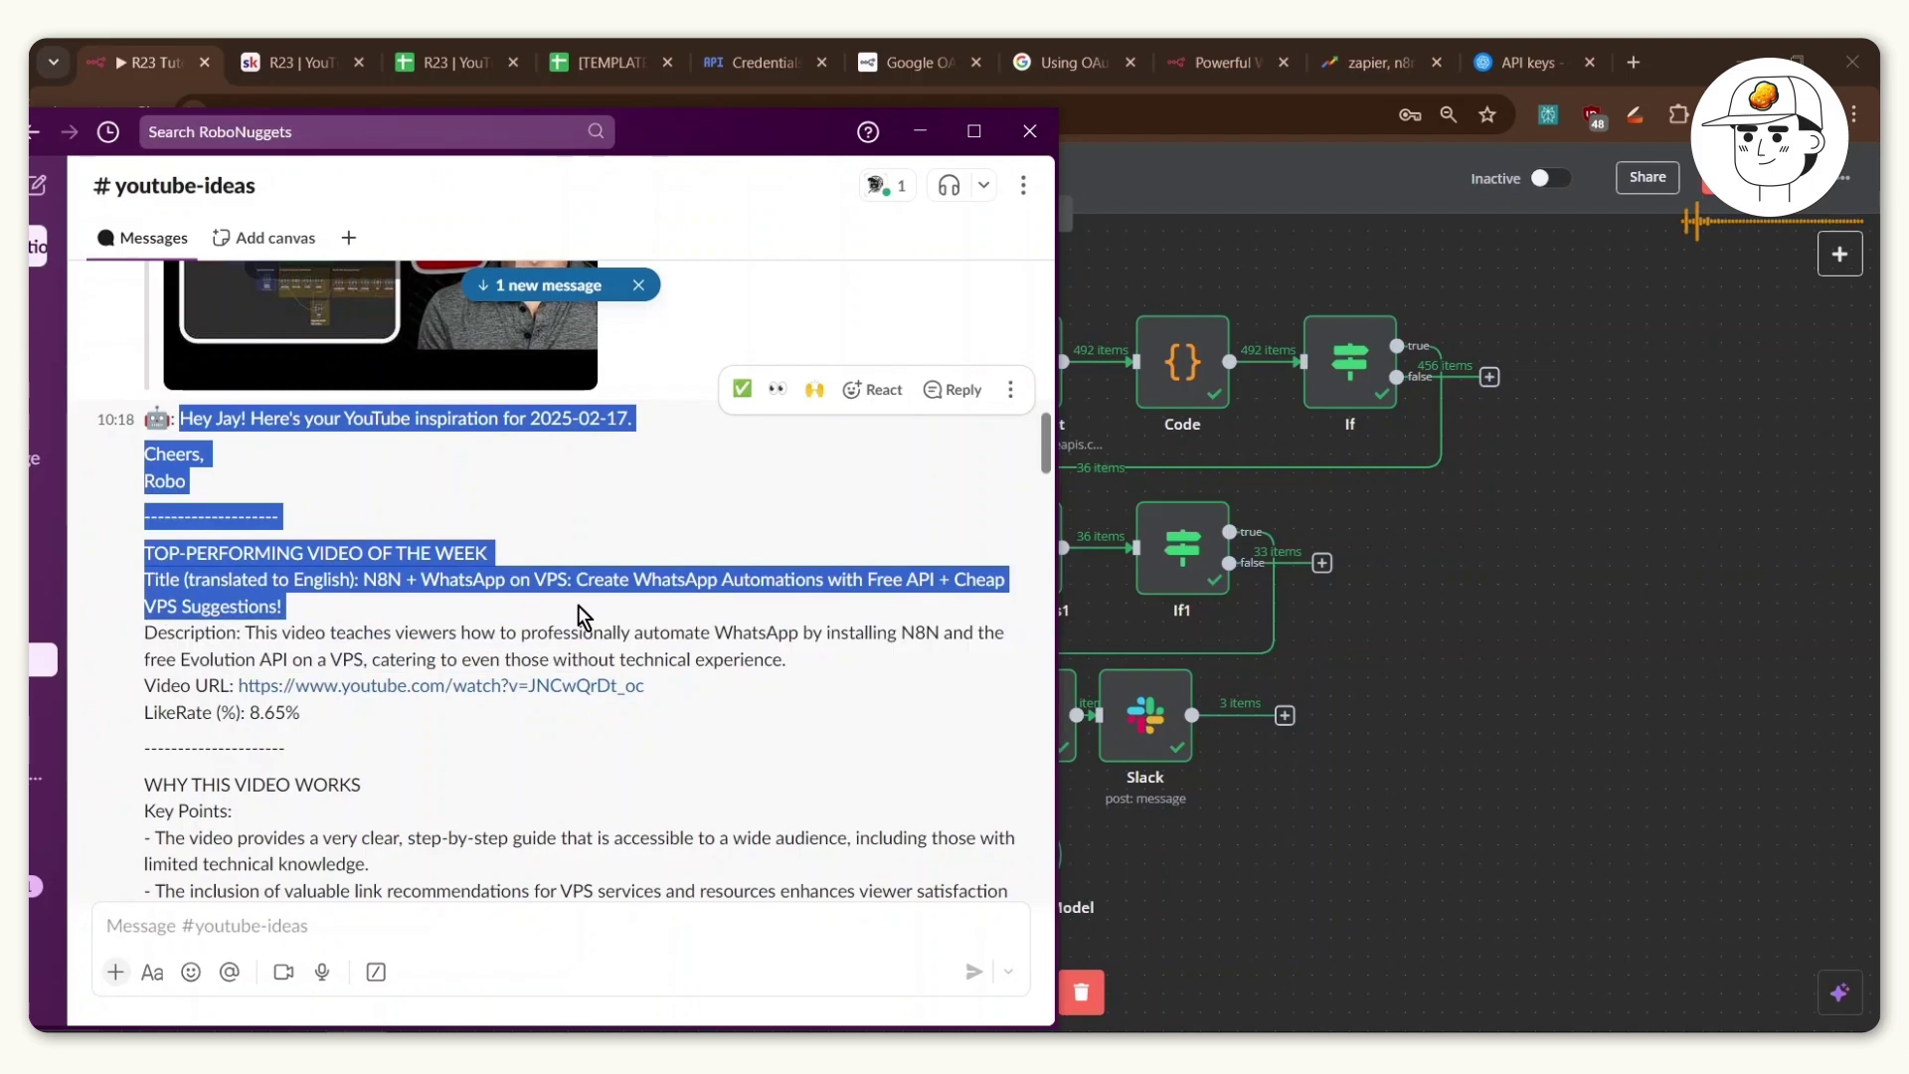
{"action": "scroll", "coordinate": [581, 617], "scroll_direction": "down", "scroll_amount": 5}
{"action": "scroll", "coordinate": [581, 617], "scroll_direction": "down", "scroll_amount": 3}
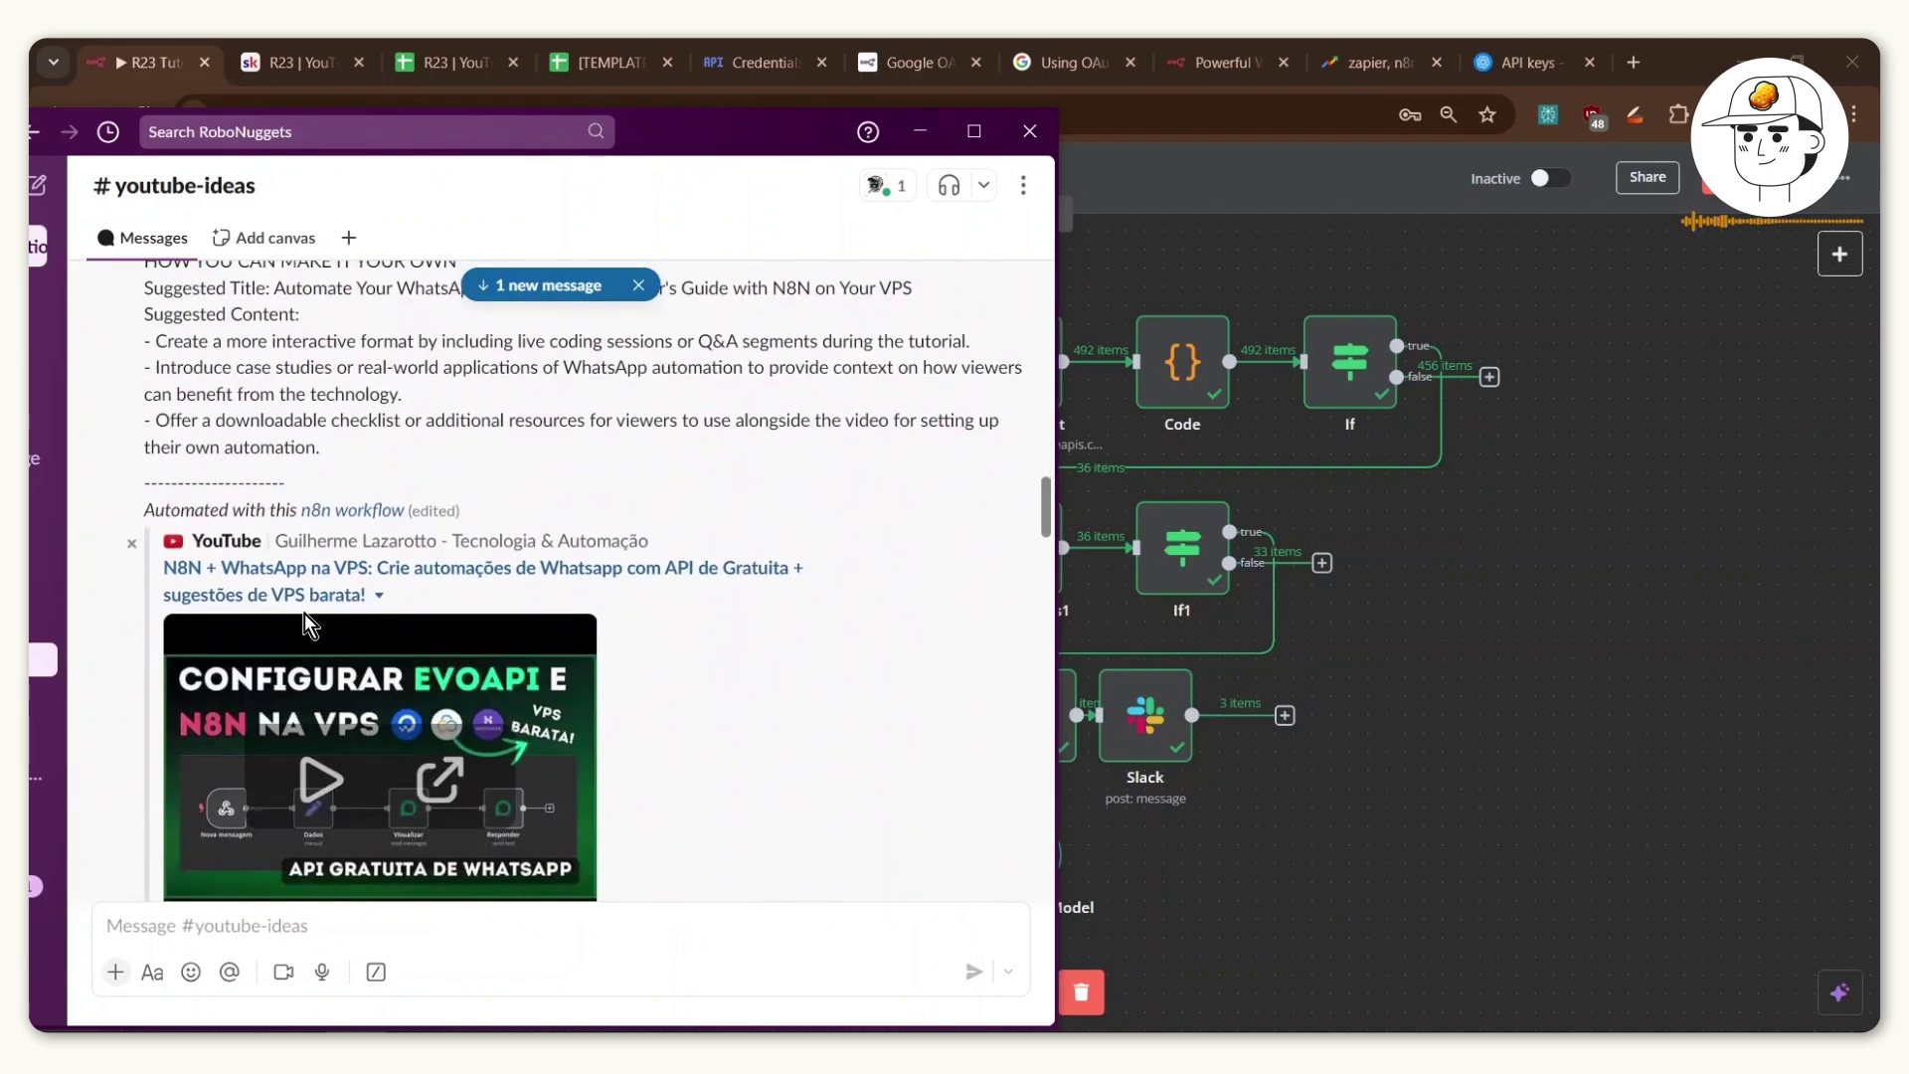
{"action": "scroll", "coordinate": [468, 617], "scroll_direction": "up", "scroll_amount": 10}
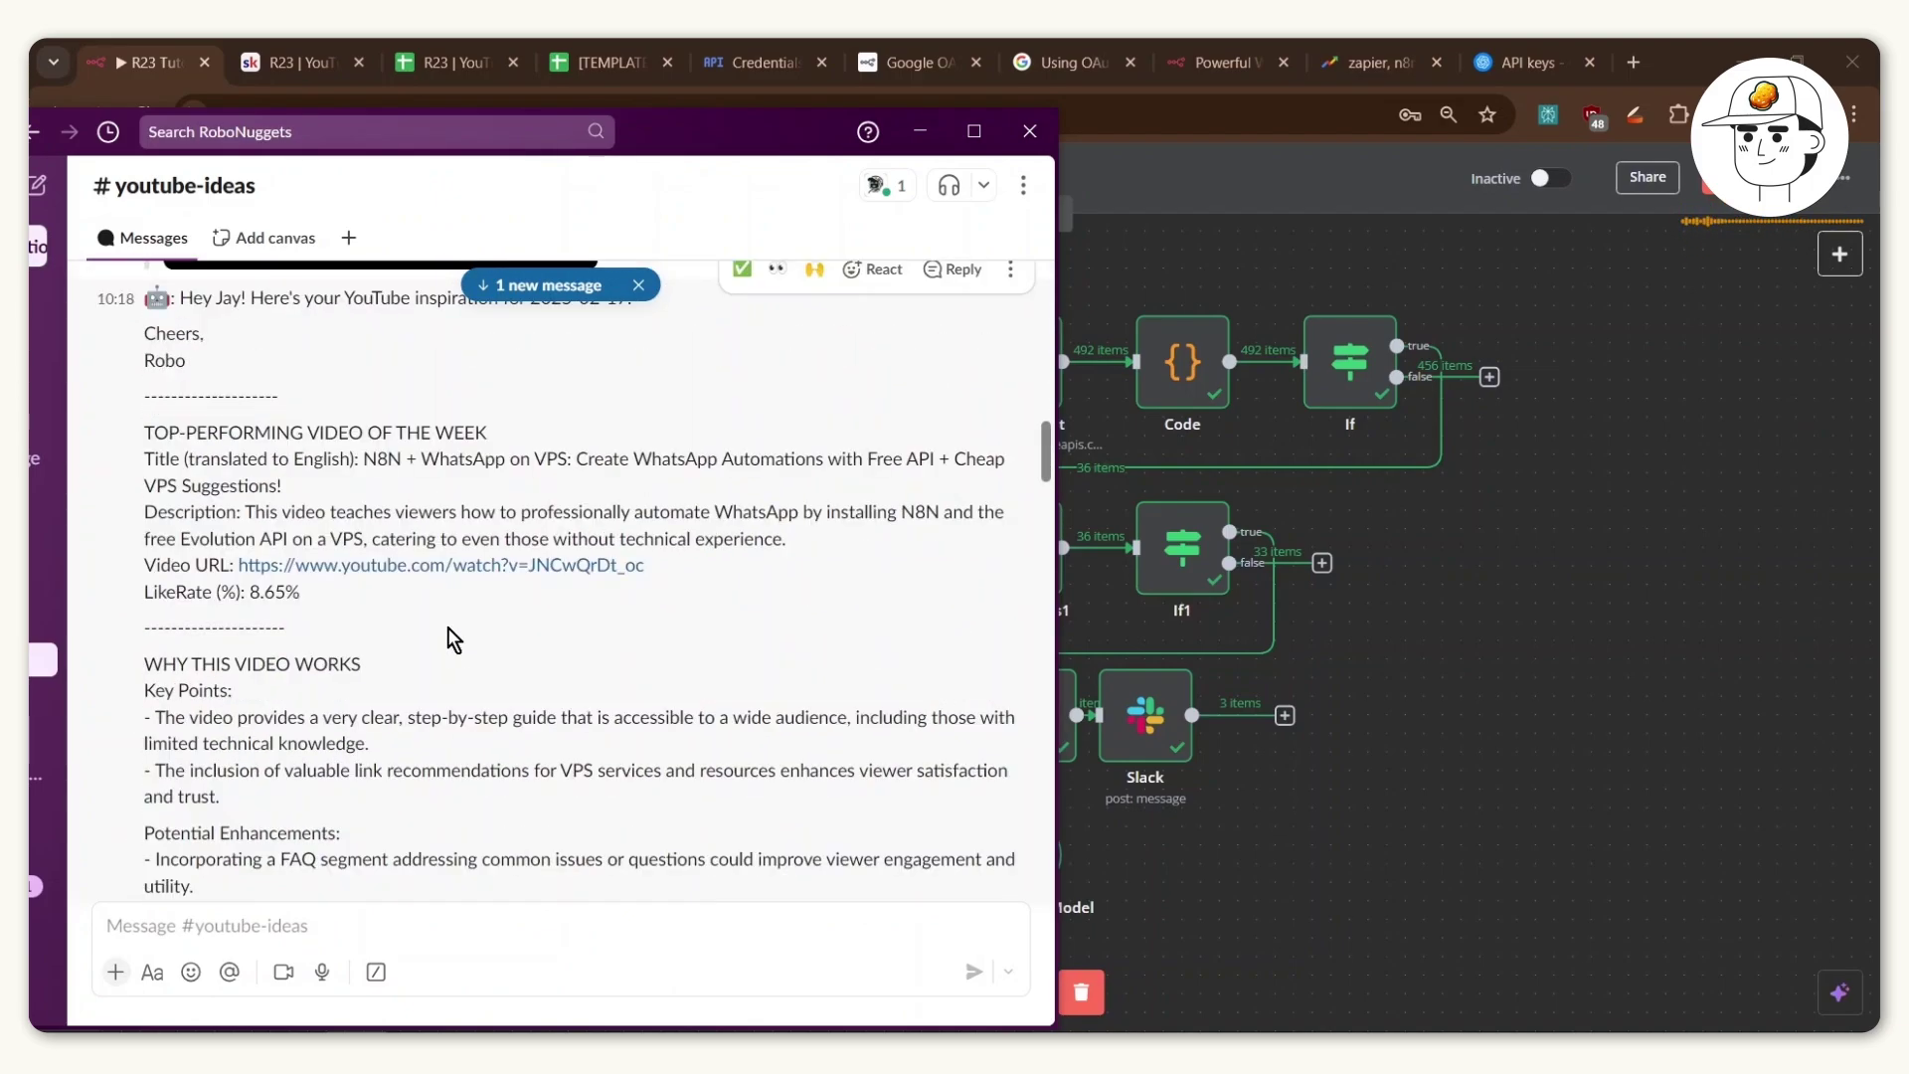
{"action": "left_click_drag", "start_coordinate": [338, 487], "coordinate": [353, 465]}
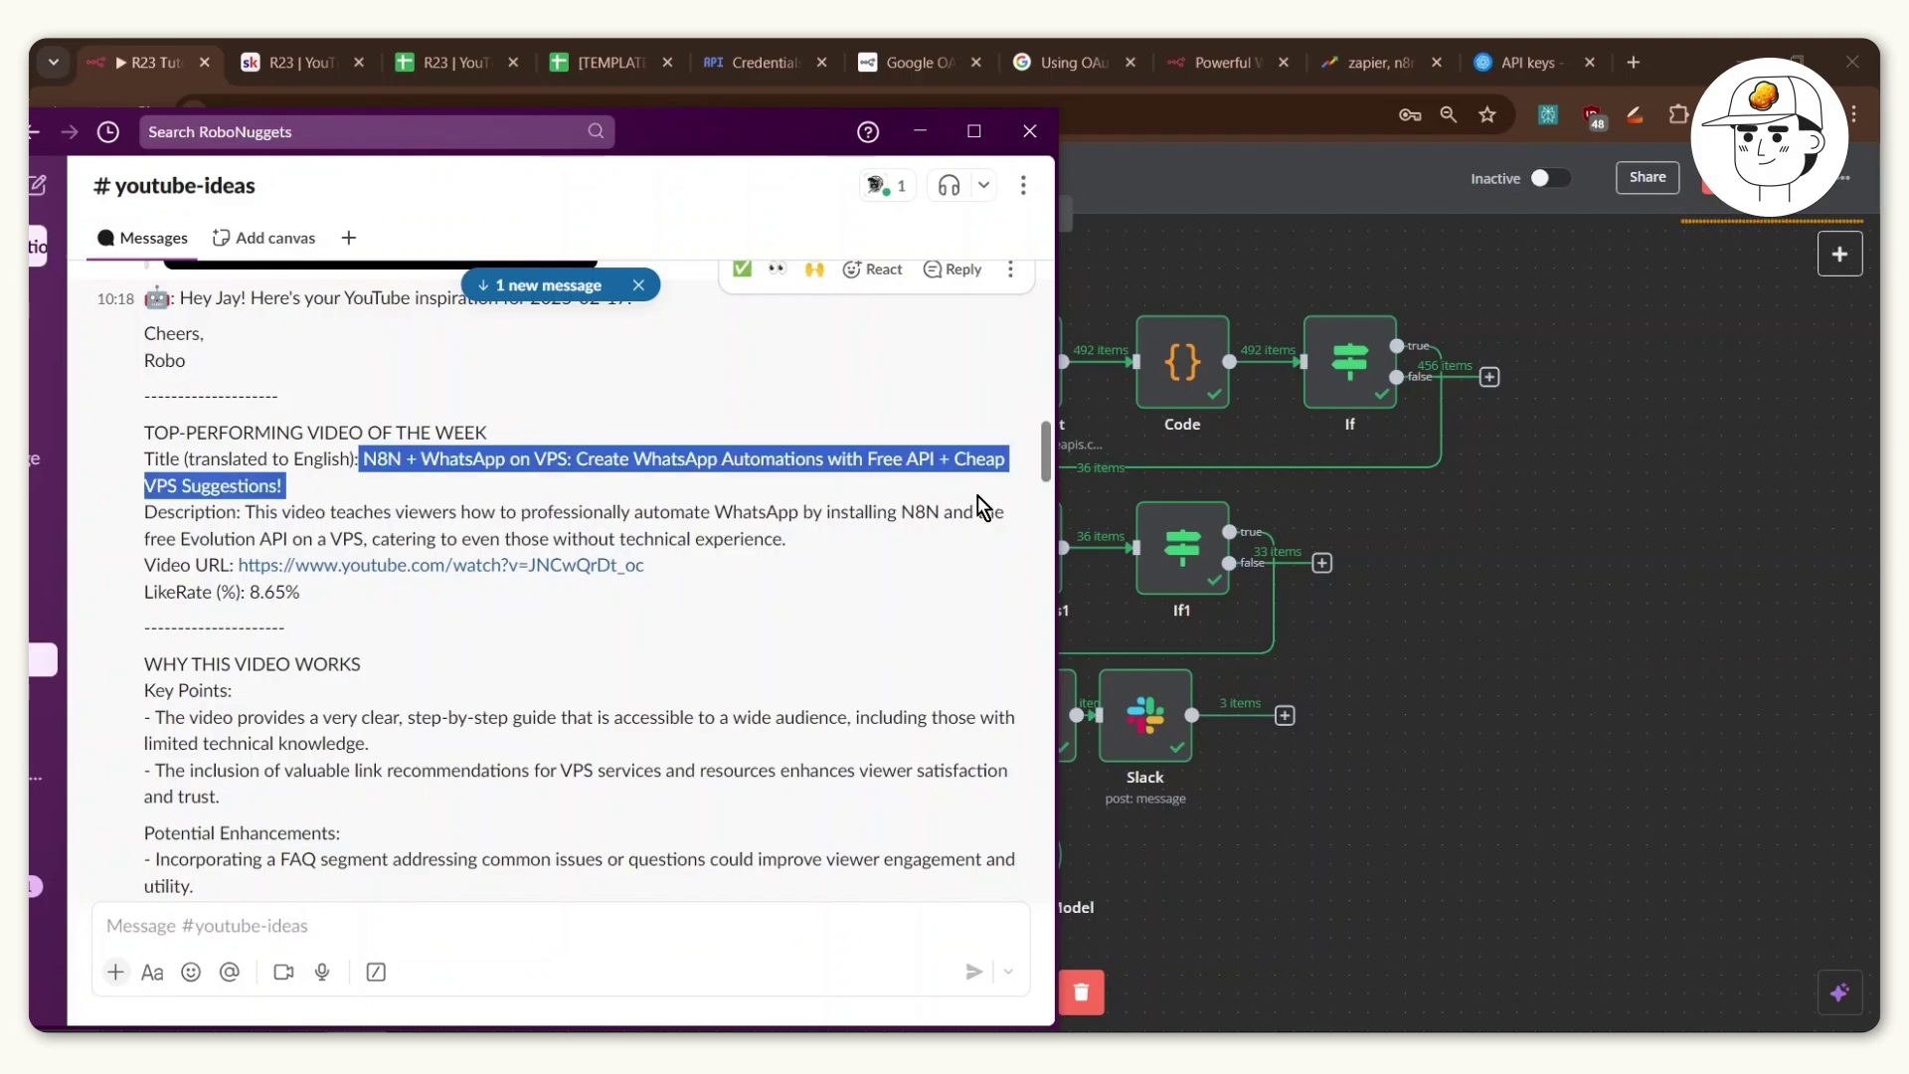
{"action": "left_click", "coordinate": [928, 591]}
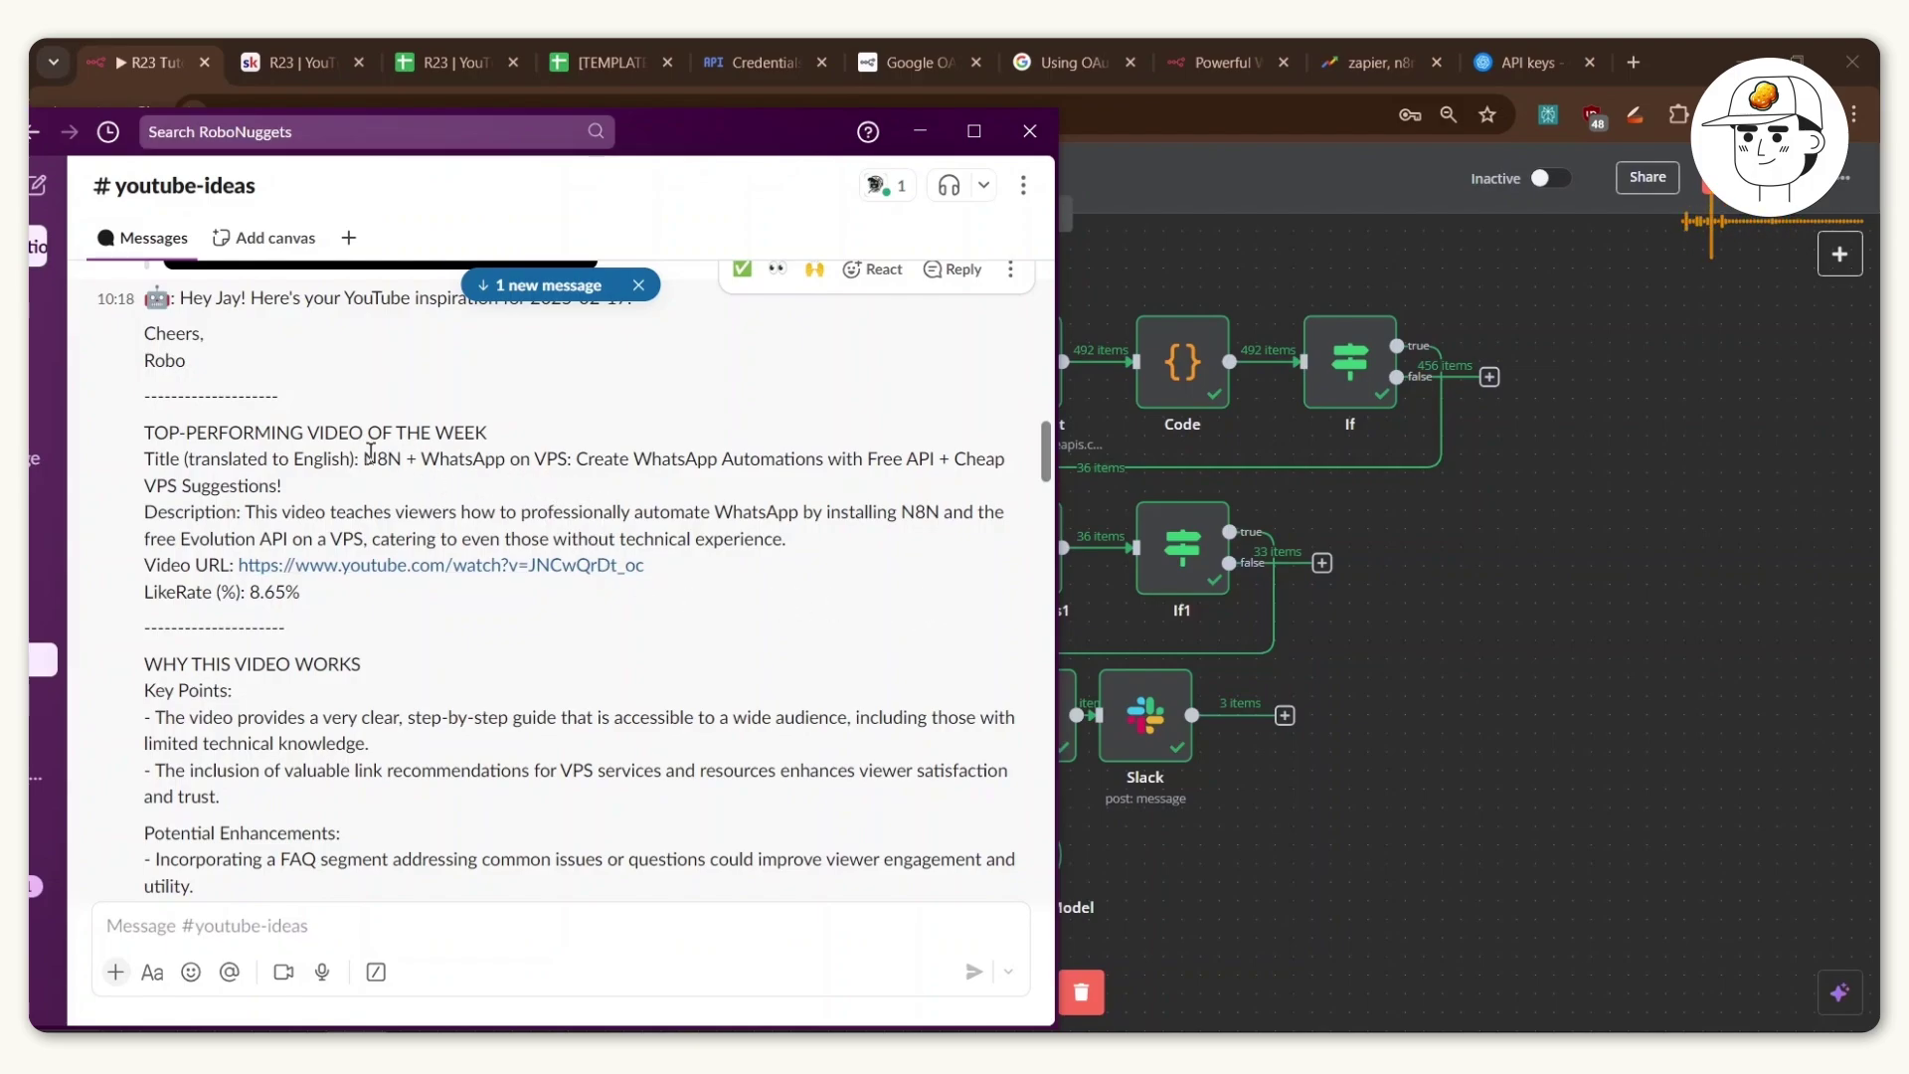
{"action": "left_click_drag", "start_coordinate": [370, 452], "coordinate": [488, 455]}
{"action": "left_click", "coordinate": [515, 484]}
{"action": "left_click_drag", "start_coordinate": [303, 593], "coordinate": [141, 614]}
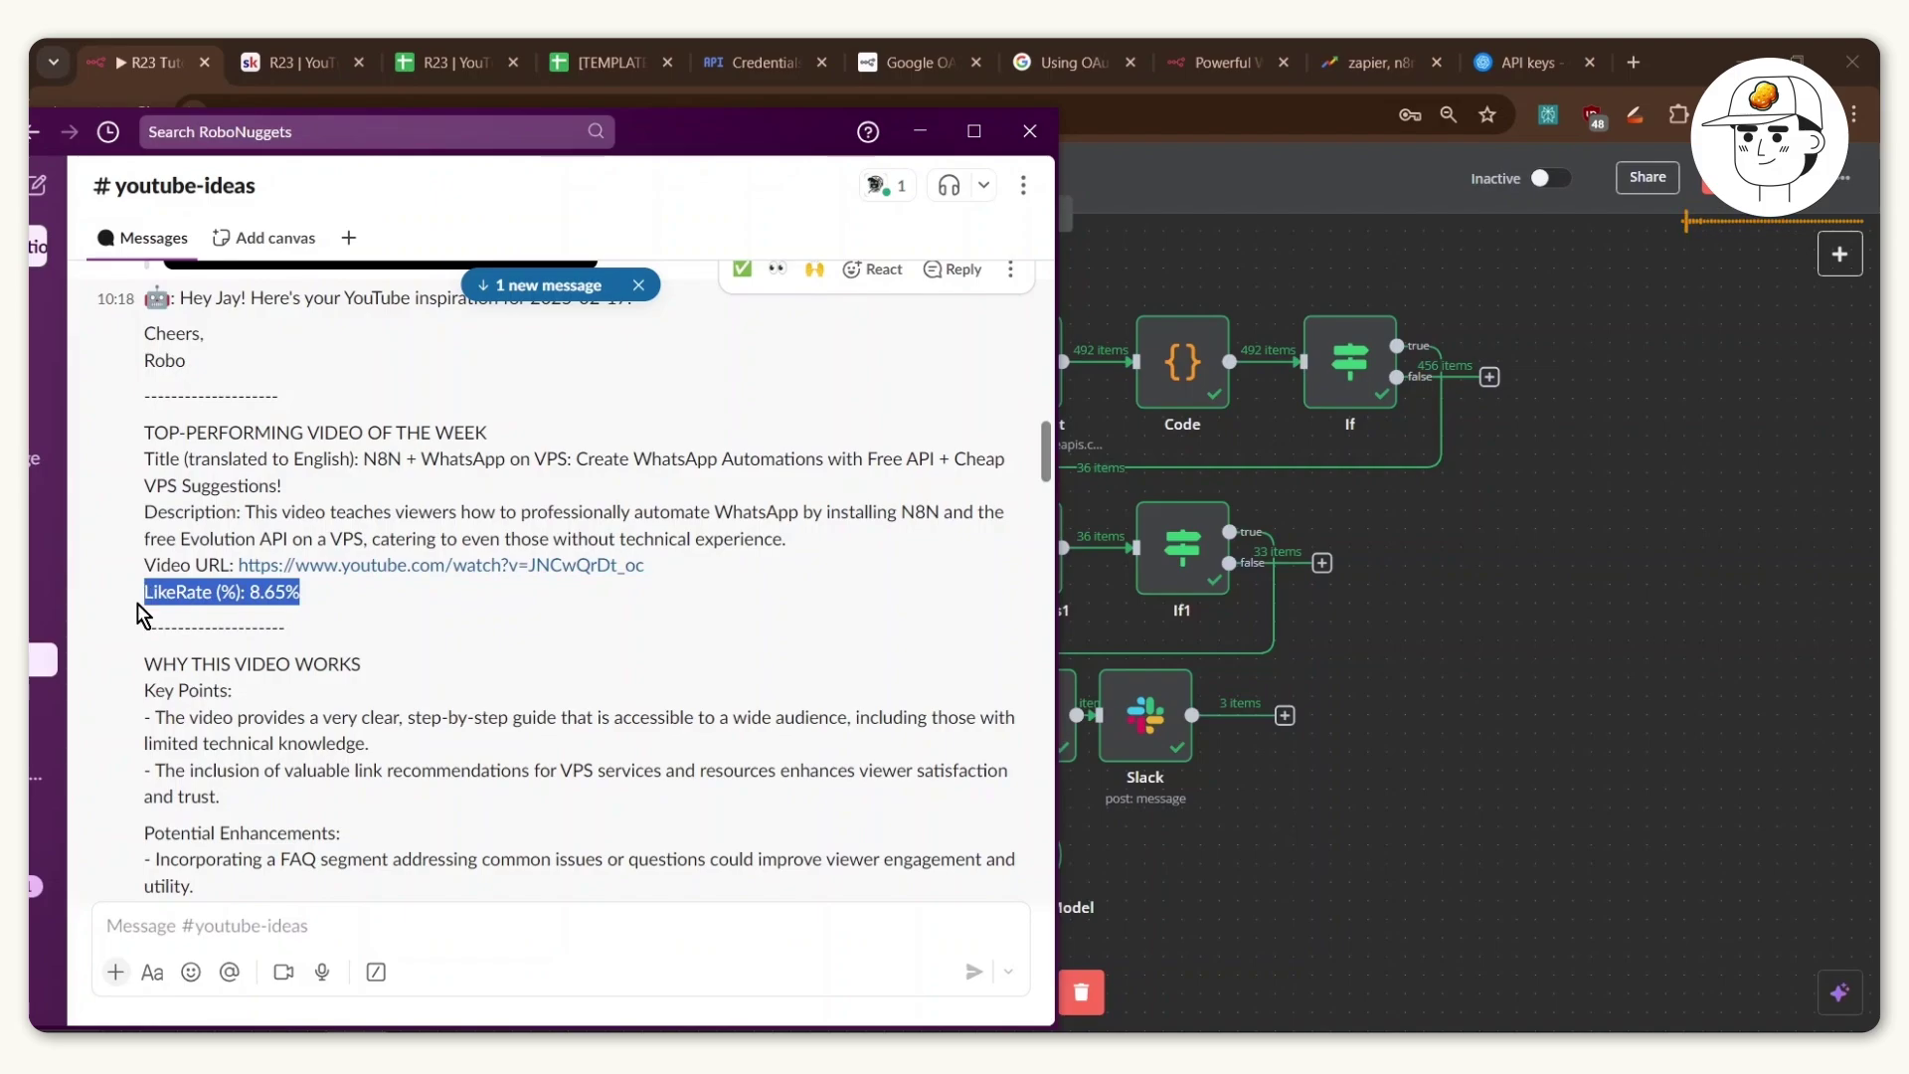
{"action": "left_click_drag", "start_coordinate": [336, 596], "coordinate": [142, 599]}
Return to the n8n workflow canvas, activate the R23 Tutorial workflow, and acknowledge the schedule trigger notice.
{"action": "key", "text": "alt+Tab"}
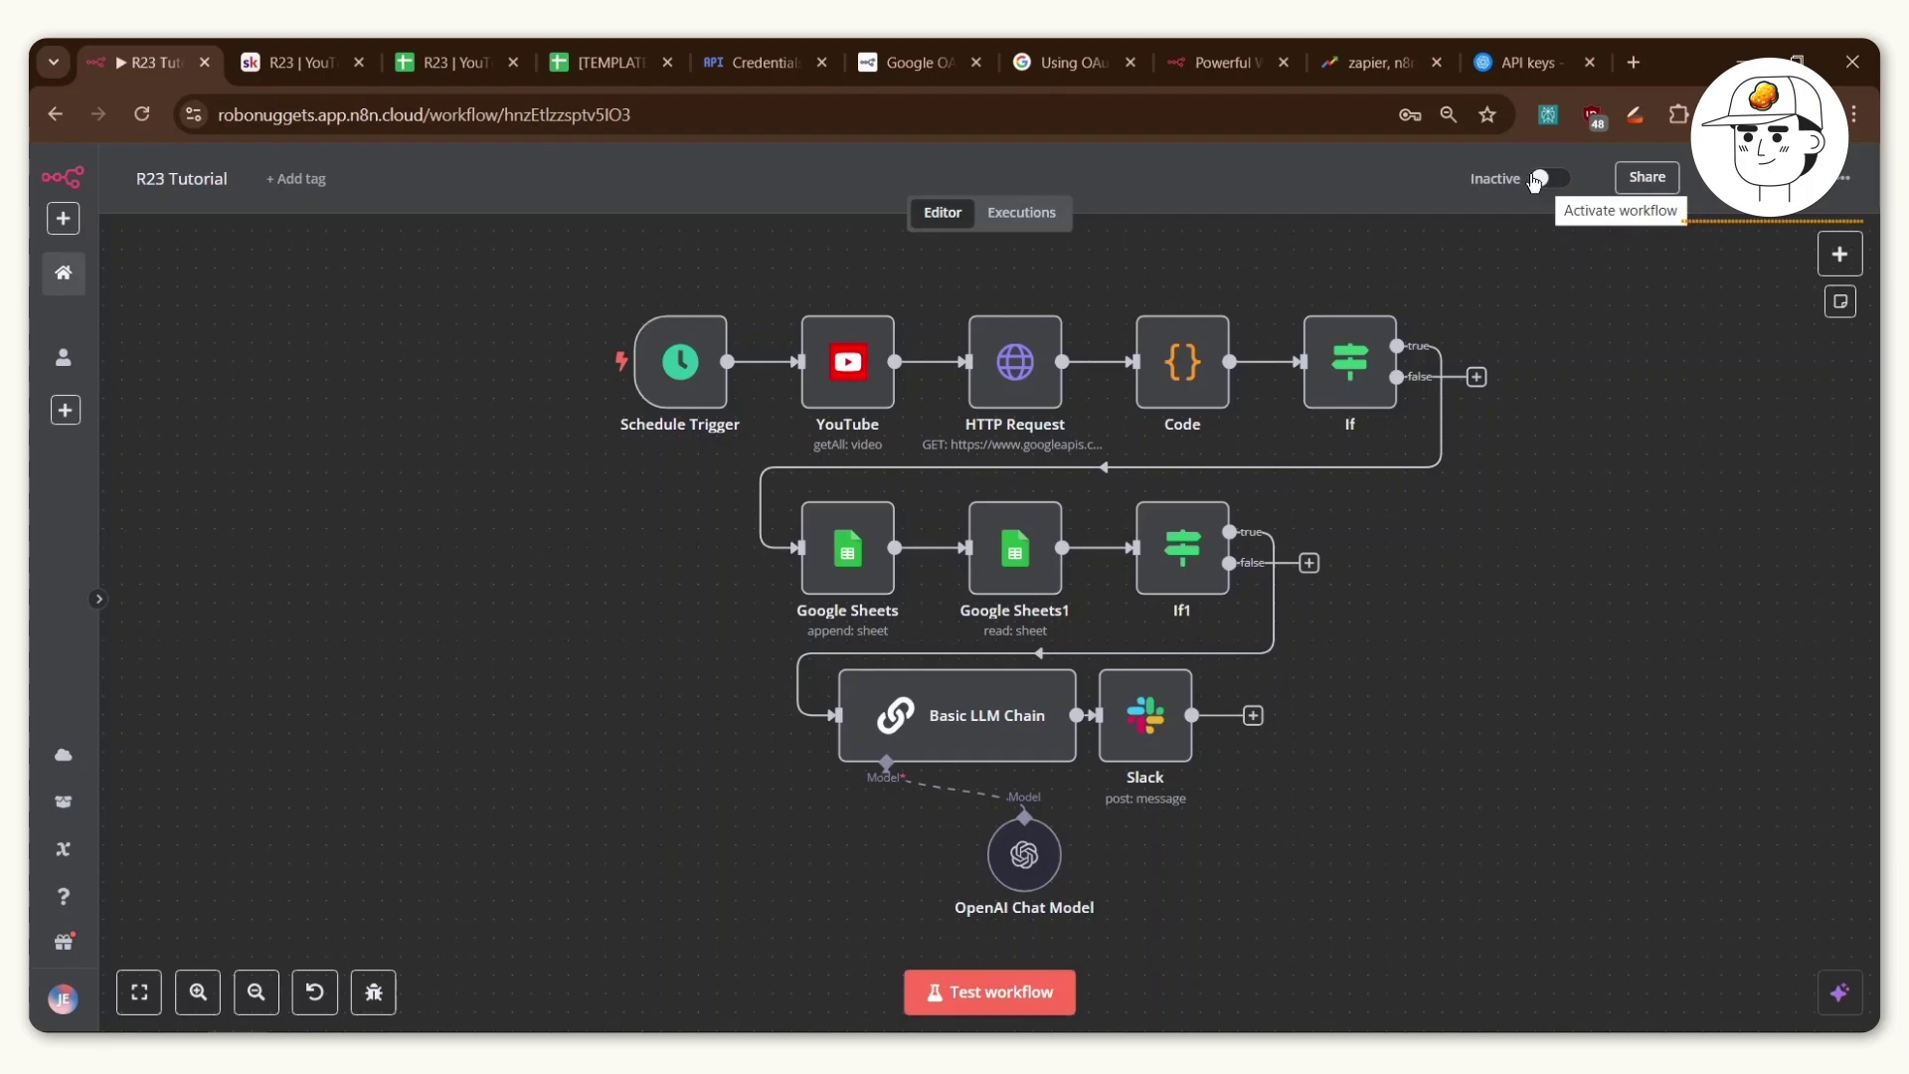
{"action": "left_click", "coordinate": [1551, 182]}
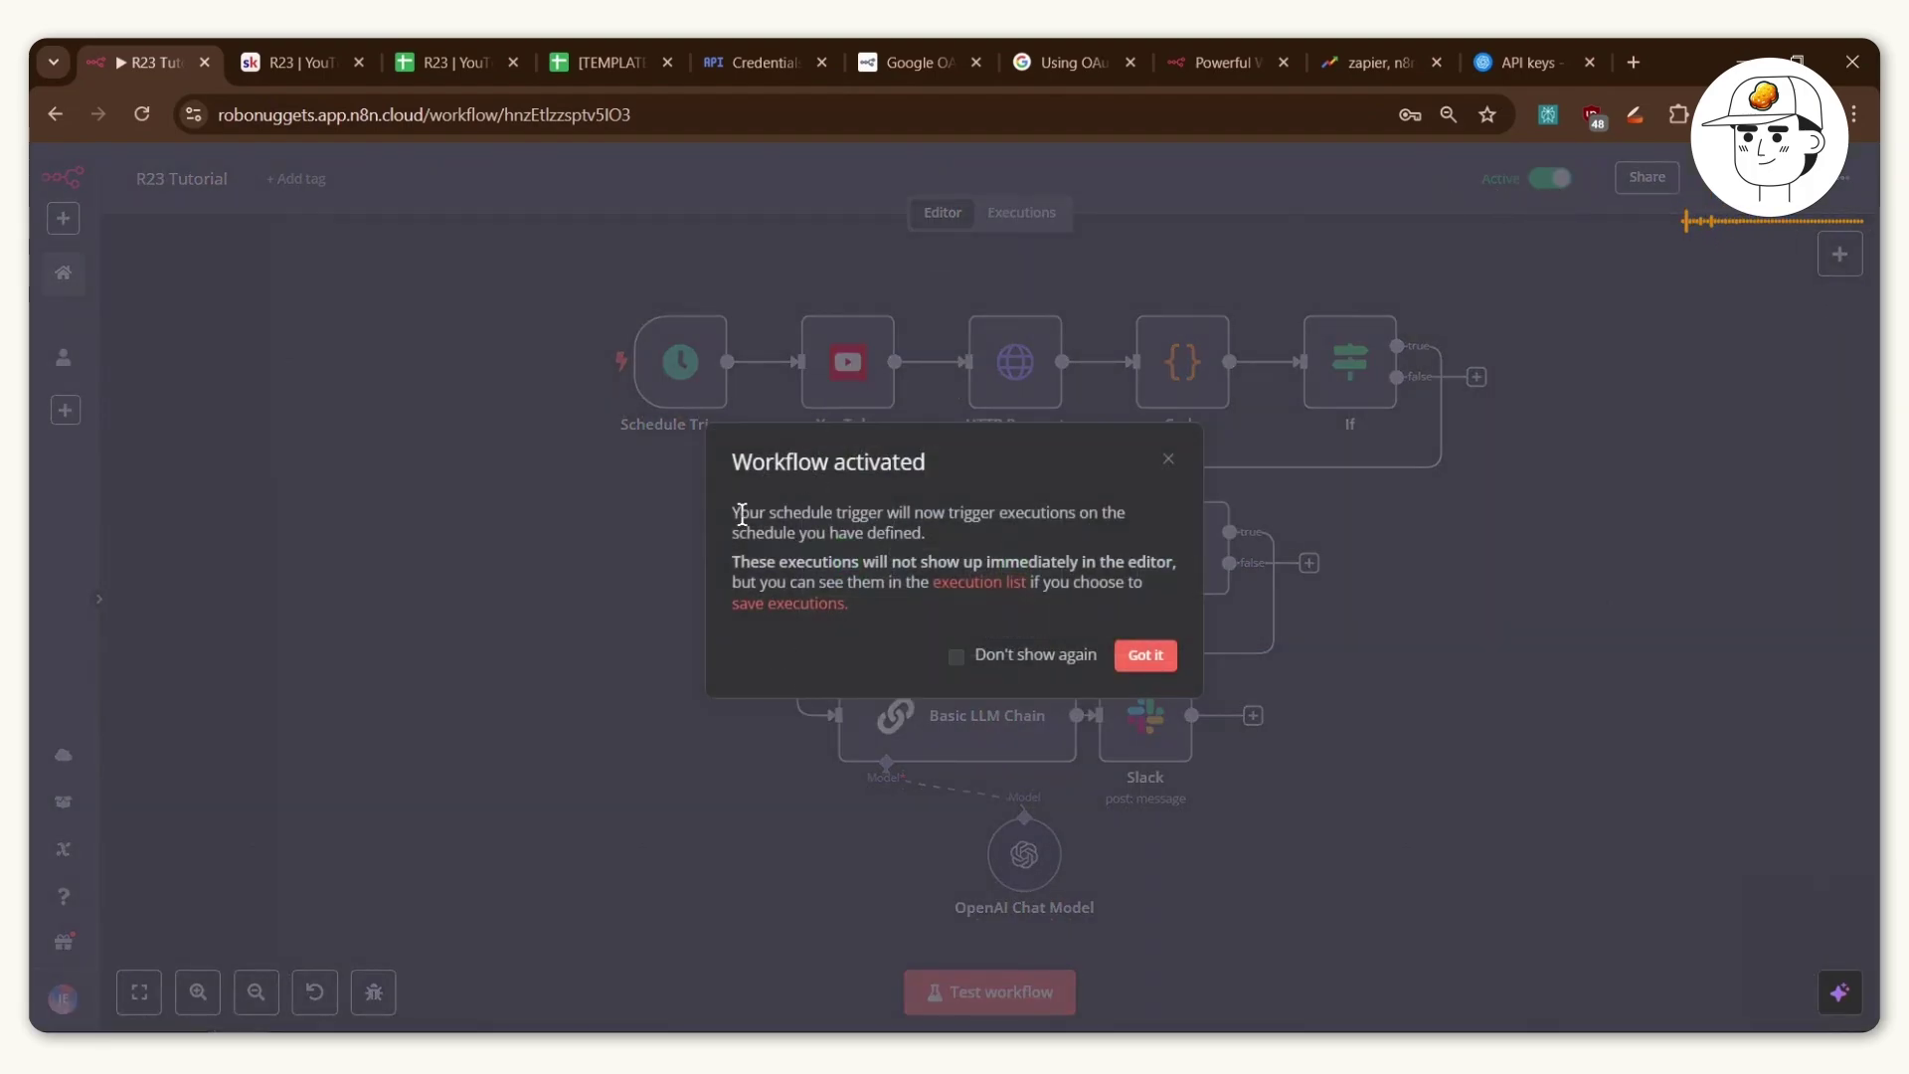
{"action": "left_click_drag", "start_coordinate": [729, 517], "coordinate": [1132, 529]}
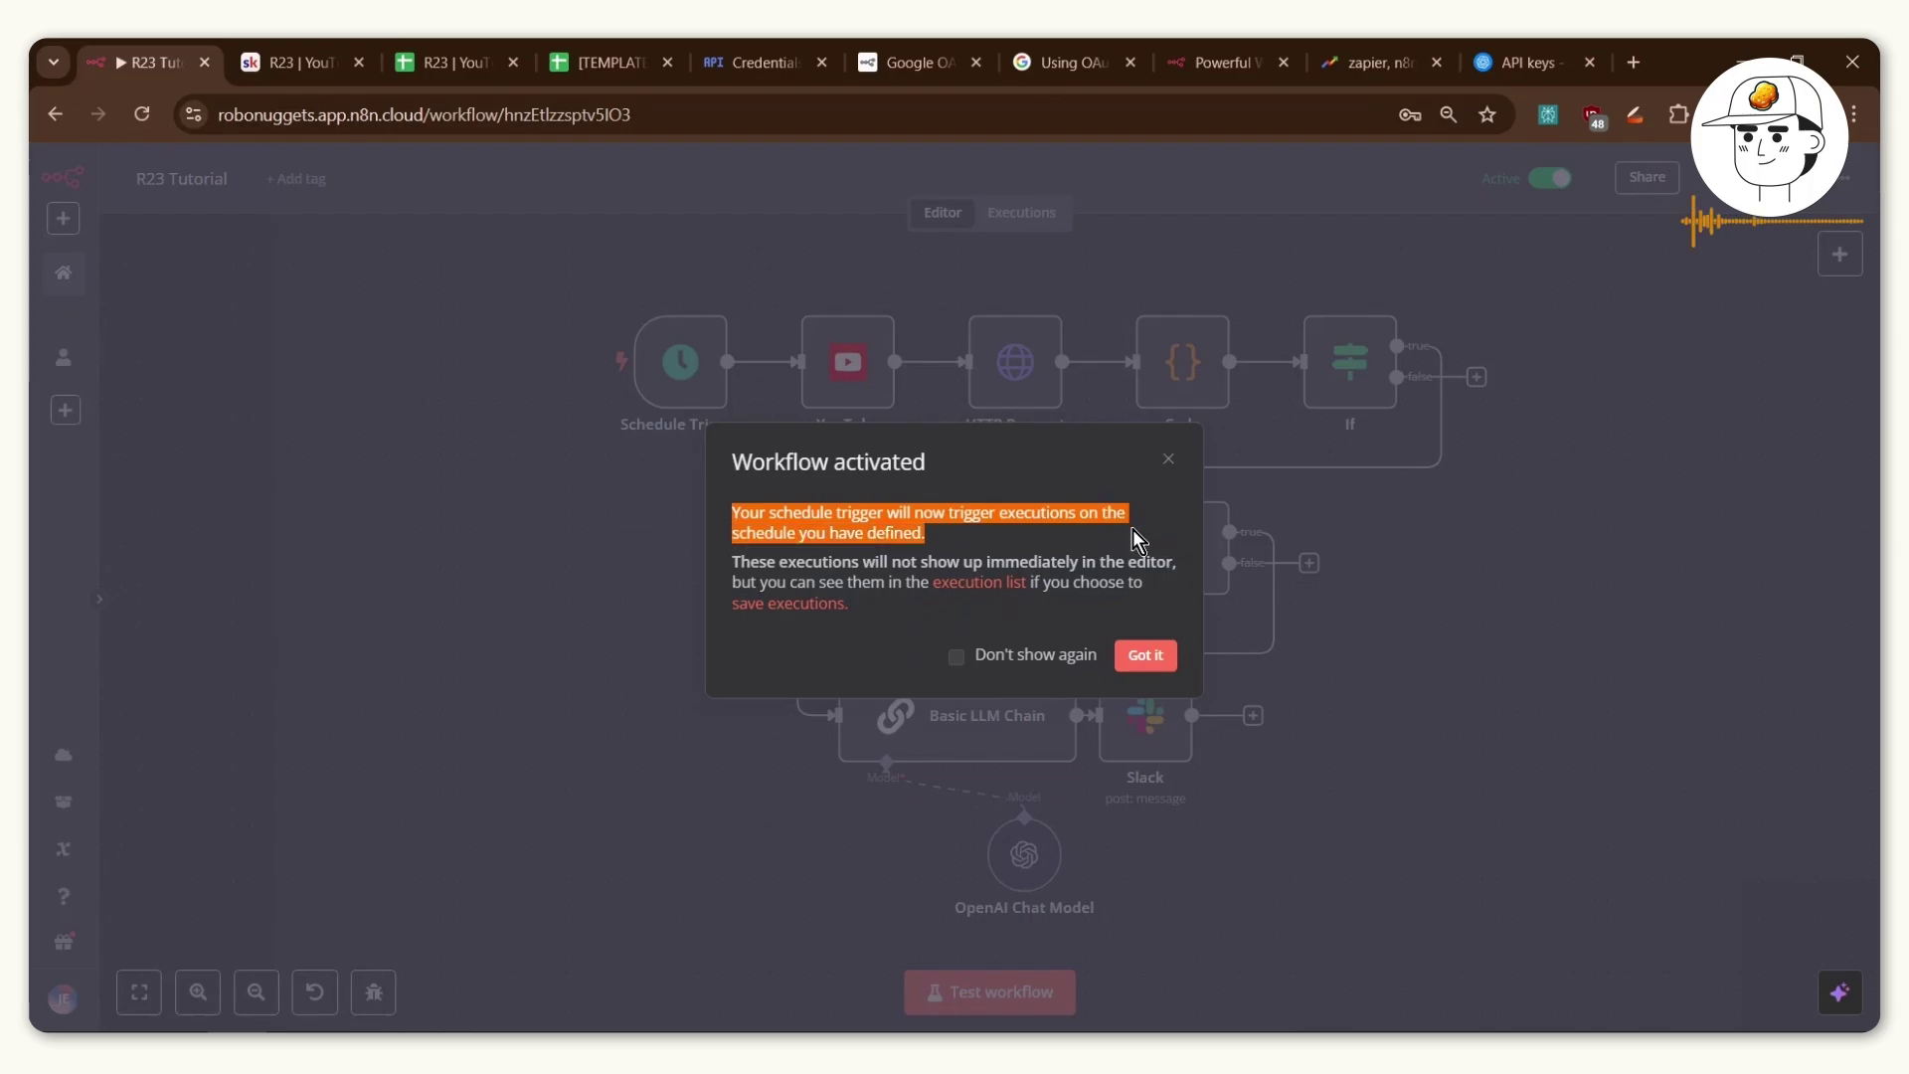
{"action": "left_click", "coordinate": [1146, 656]}
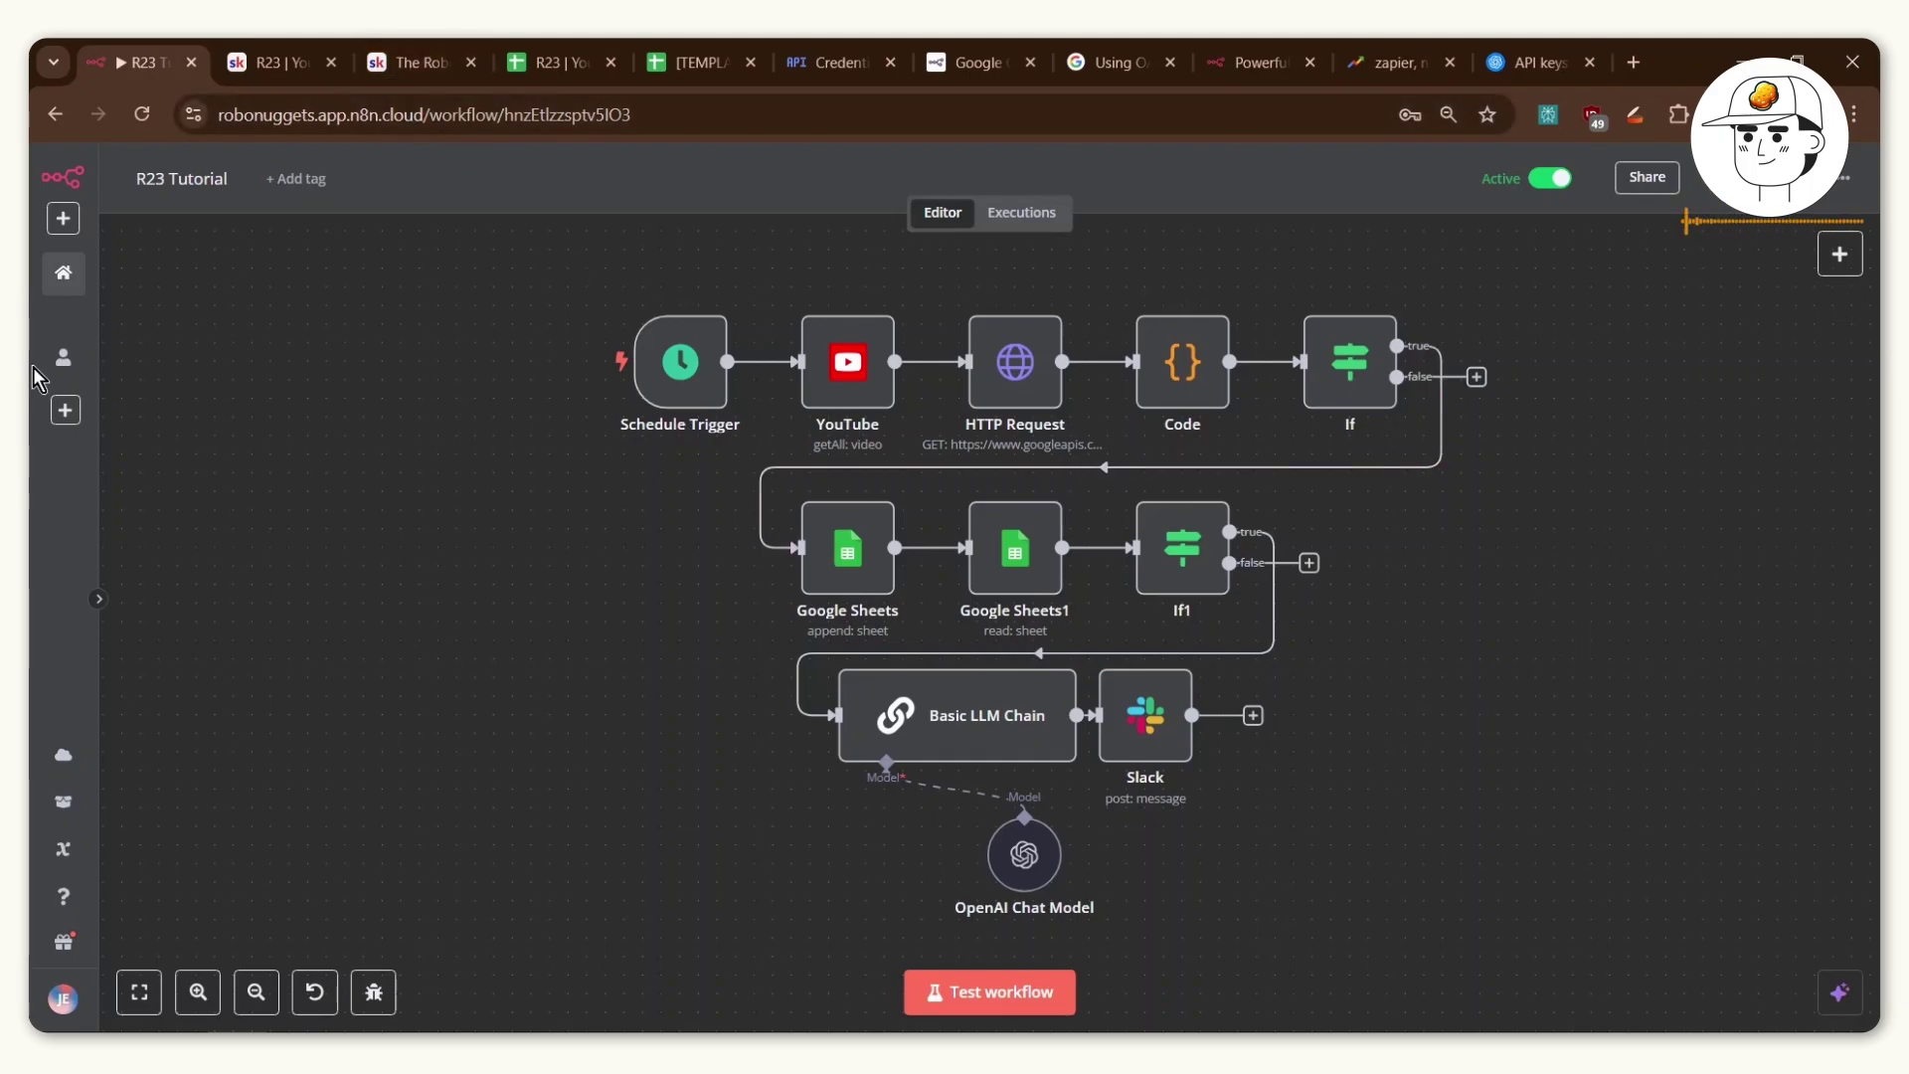
Switch to the RoboNuggets Community page on Skool and browse the lessons in its Classroom at a reduced page zoom.
{"action": "left_click", "coordinate": [420, 52]}
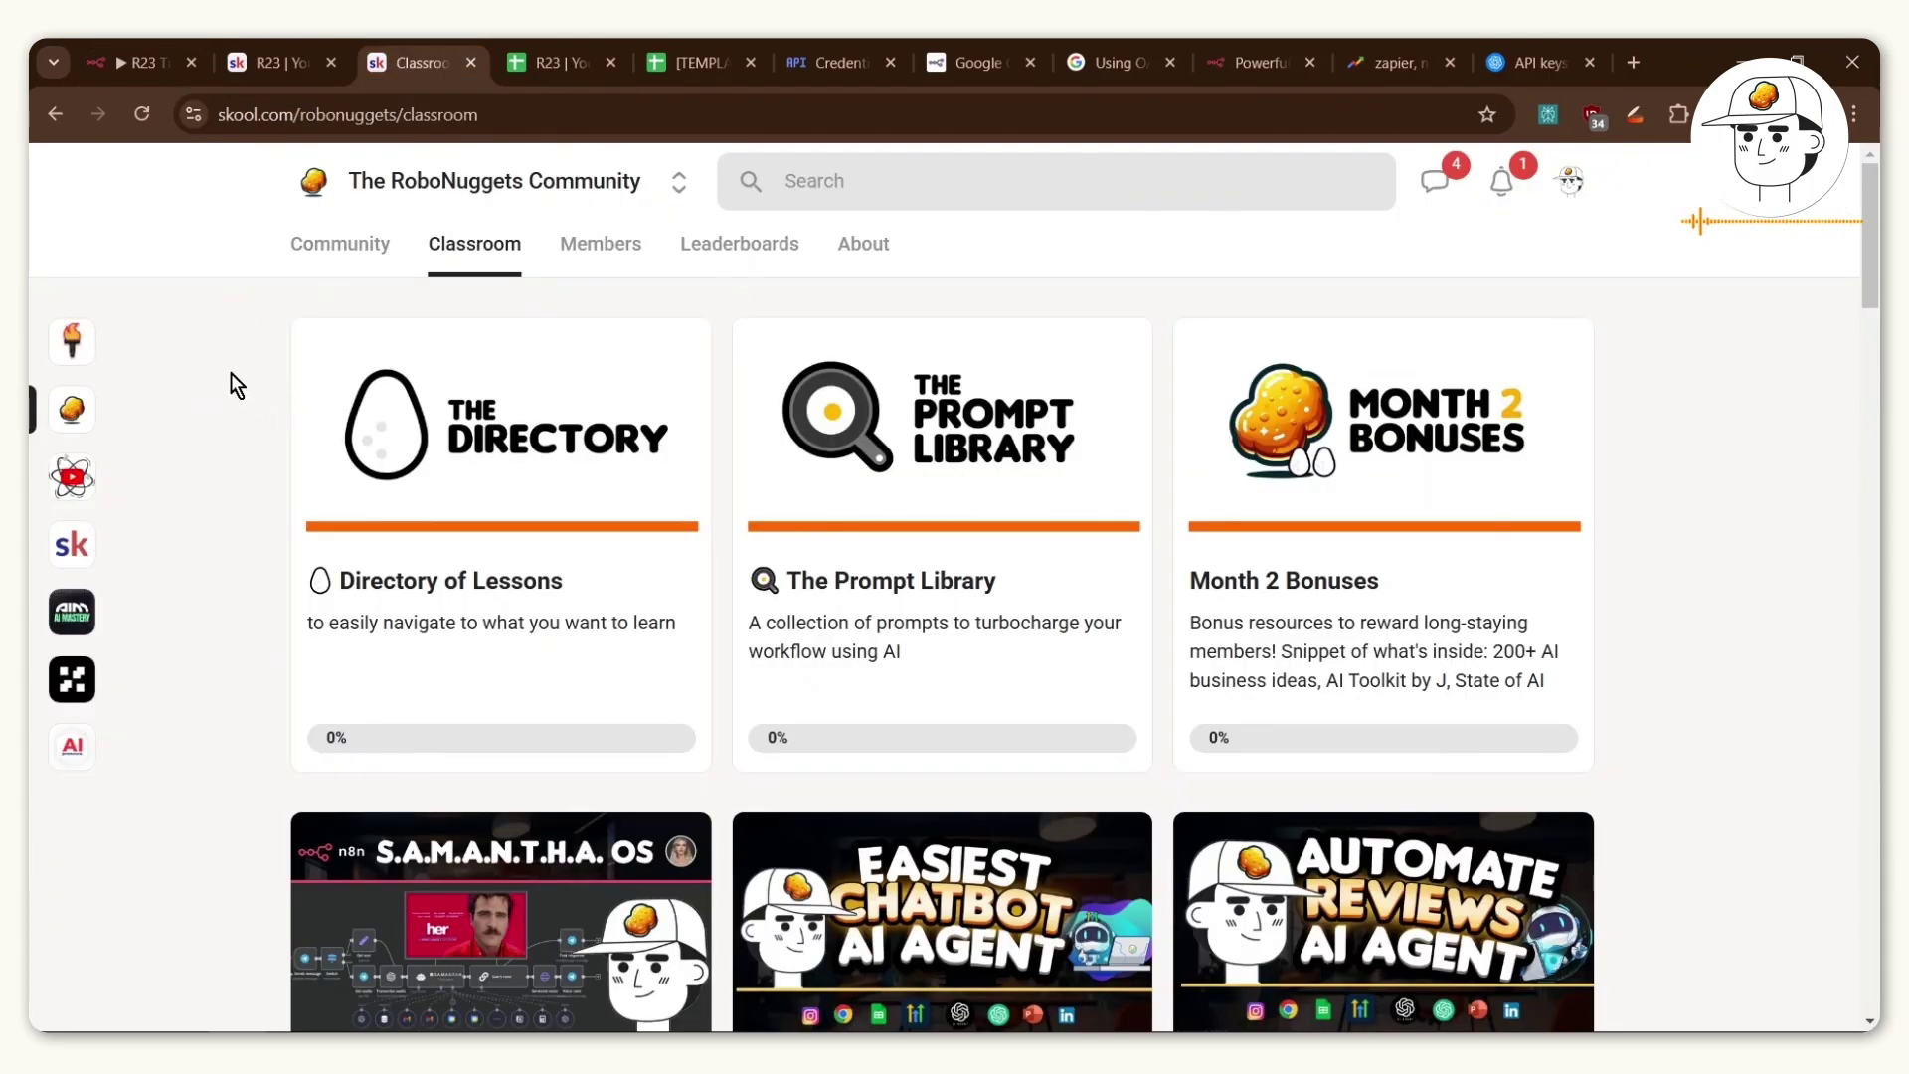
{"action": "key", "text": "ctrl+minus"}
{"action": "key", "text": "ctrl+minus"}
{"action": "scroll", "coordinate": [307, 350], "scroll_direction": "down", "scroll_amount": 3}
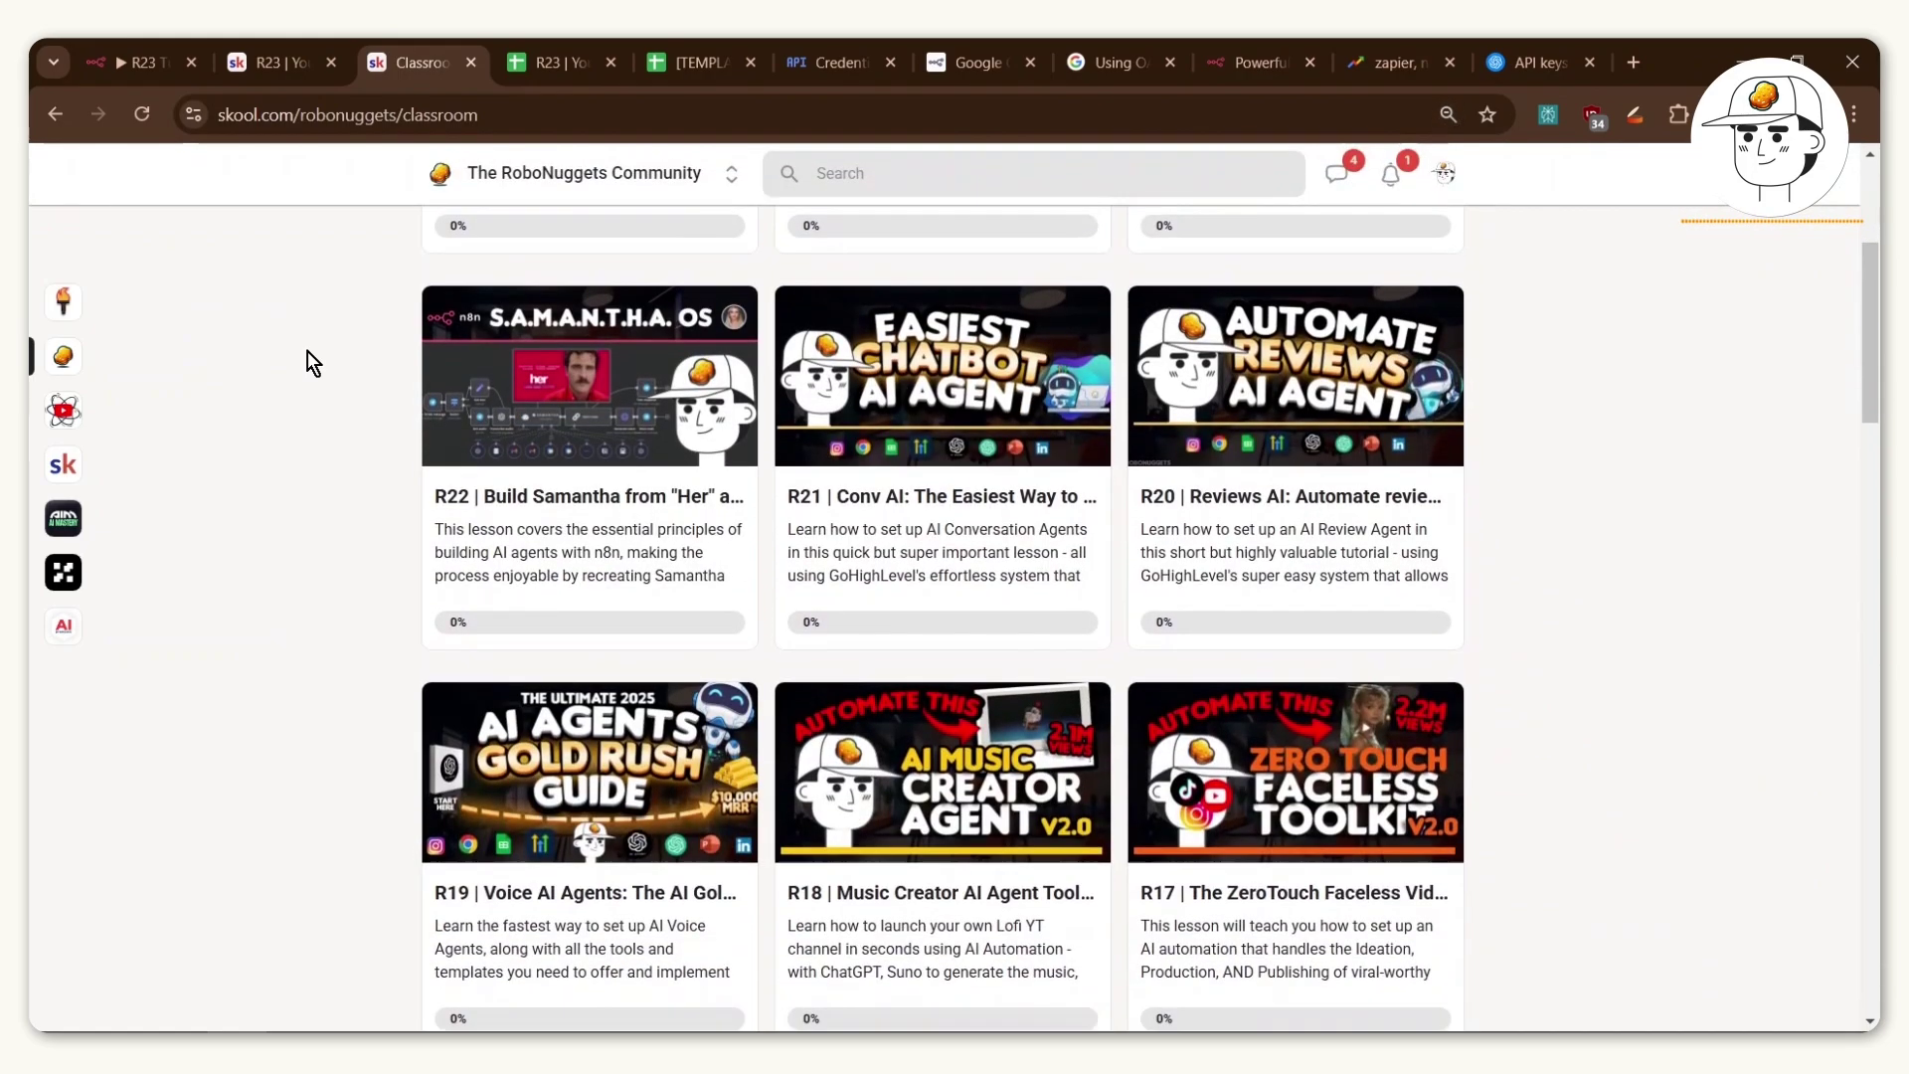
{"action": "scroll", "coordinate": [307, 350], "scroll_direction": "down", "scroll_amount": 7}
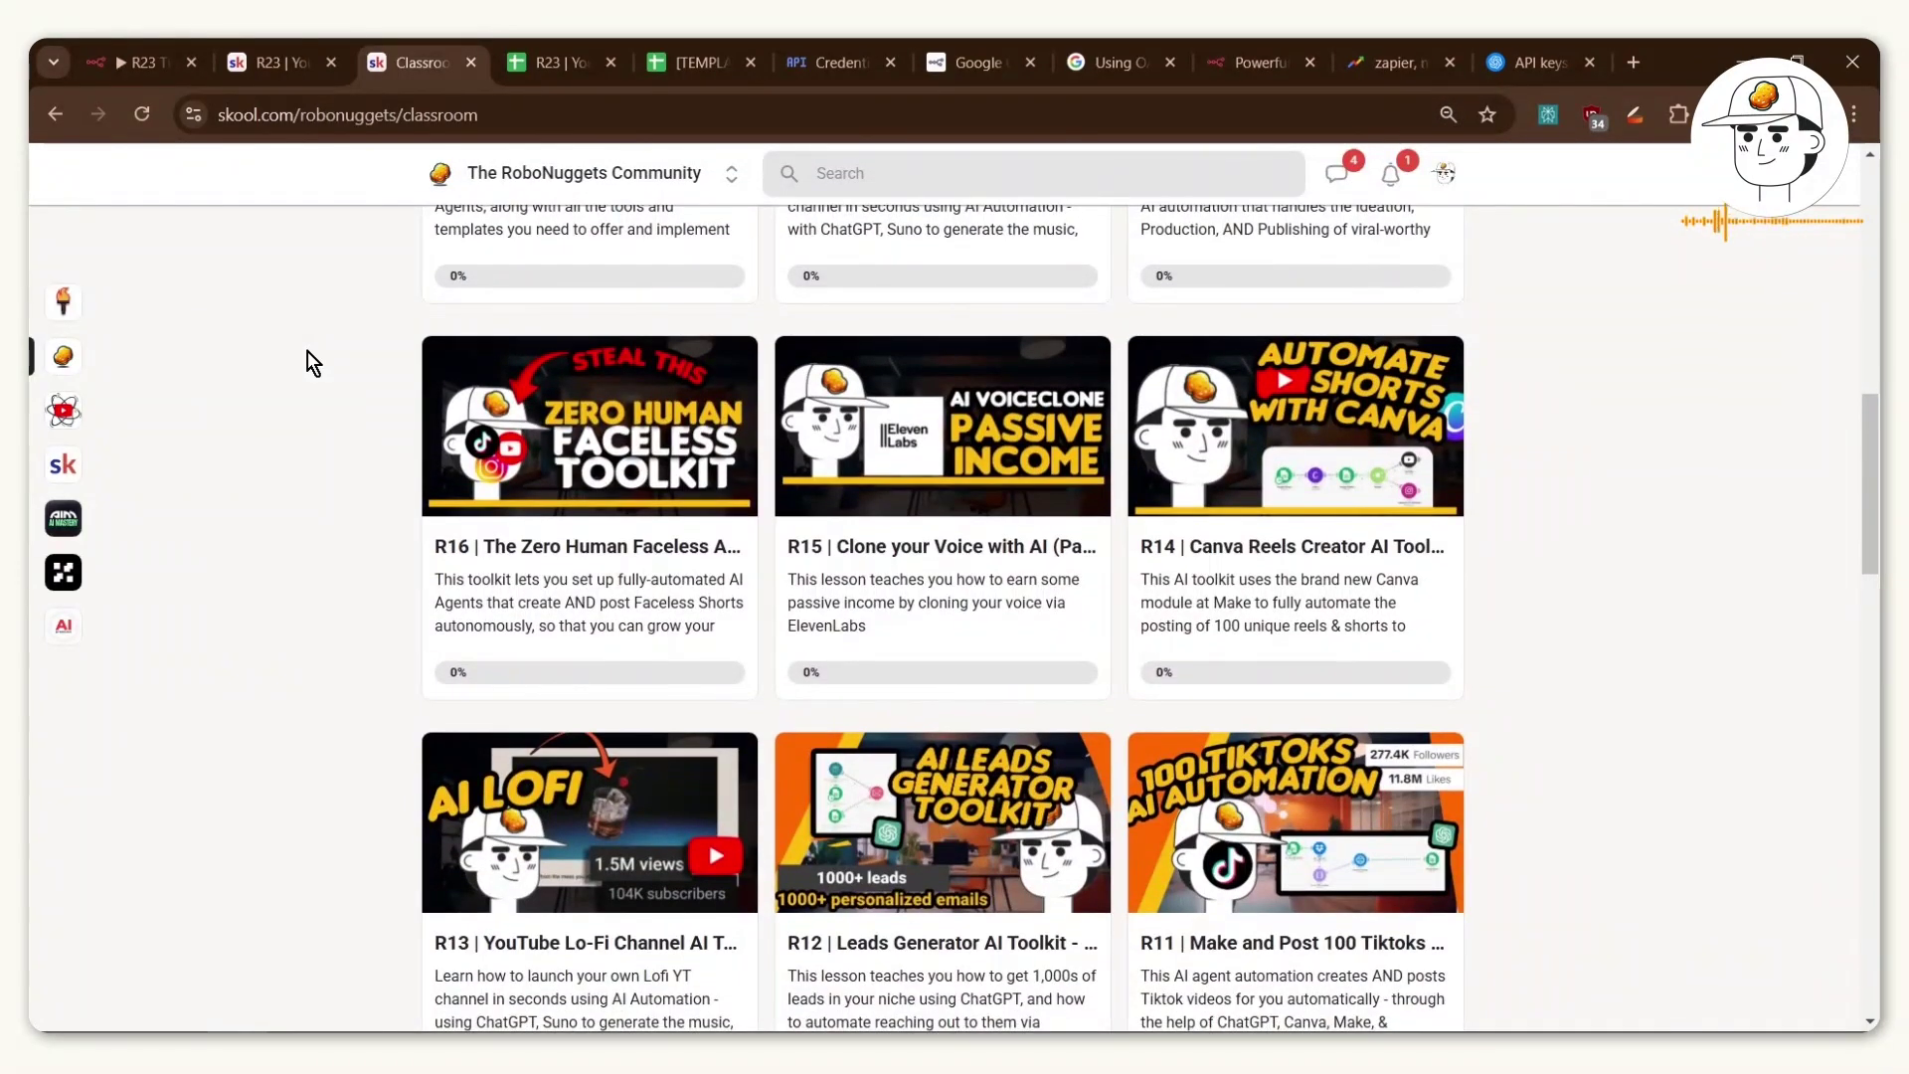
{"action": "scroll", "coordinate": [307, 350], "scroll_direction": "up", "scroll_amount": 10}
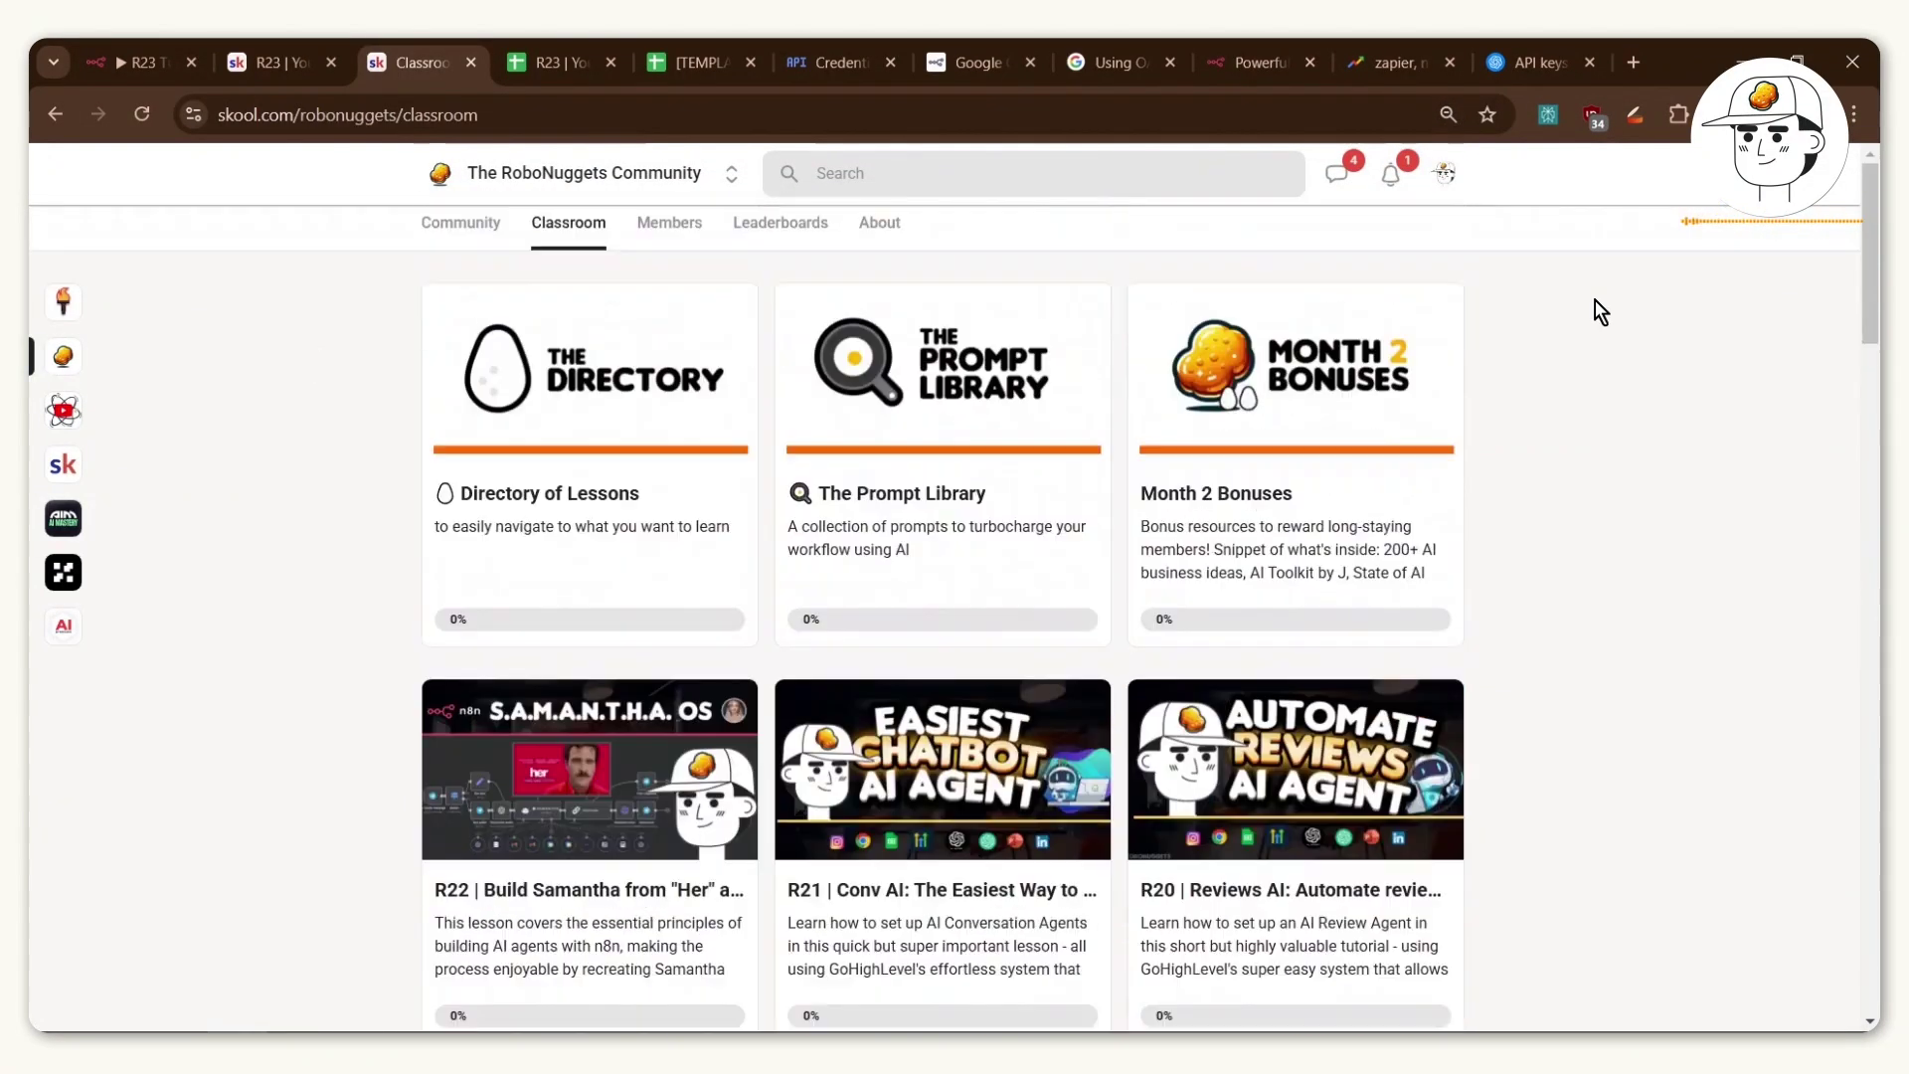
Browse the Positive Focus posts in the RoboNuggets Community feed, and return to the n8n workflow.
{"action": "left_click", "coordinate": [433, 243]}
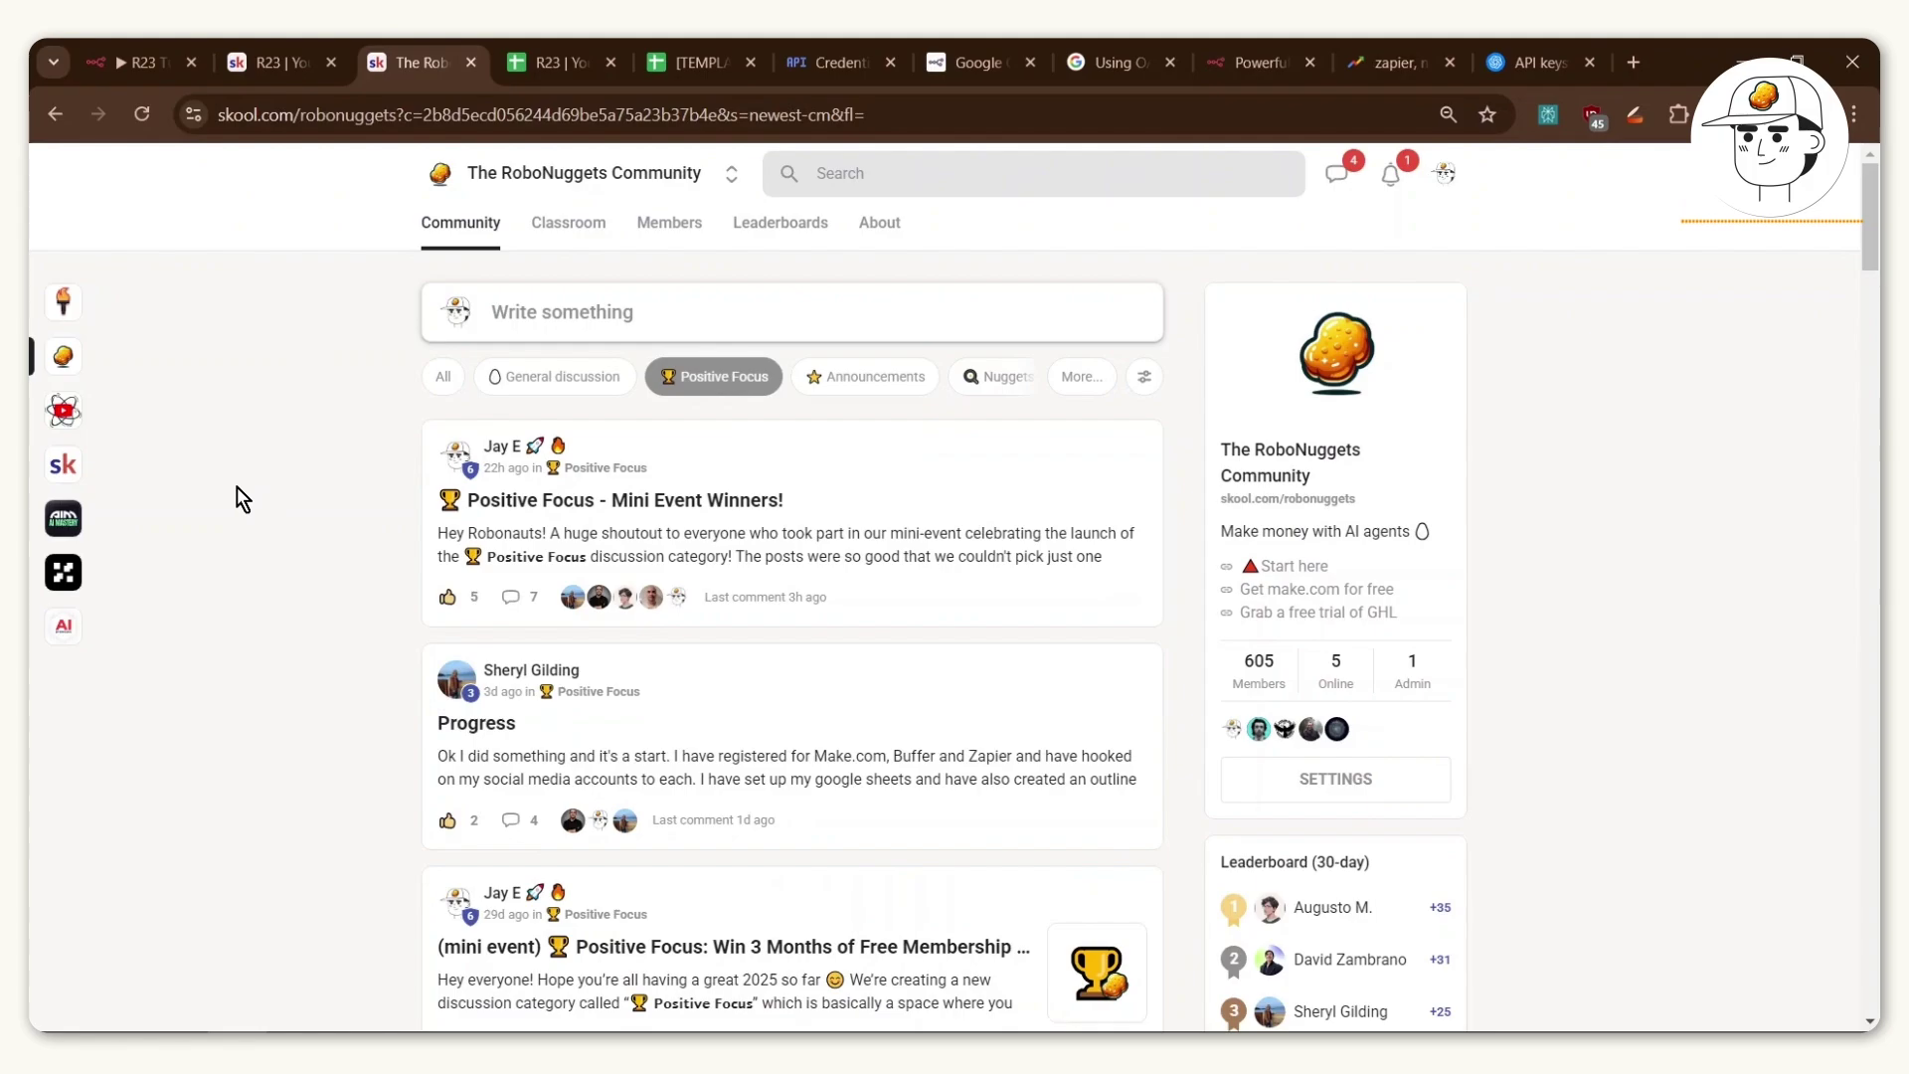
{"action": "scroll", "coordinate": [291, 582], "scroll_direction": "down", "scroll_amount": 1}
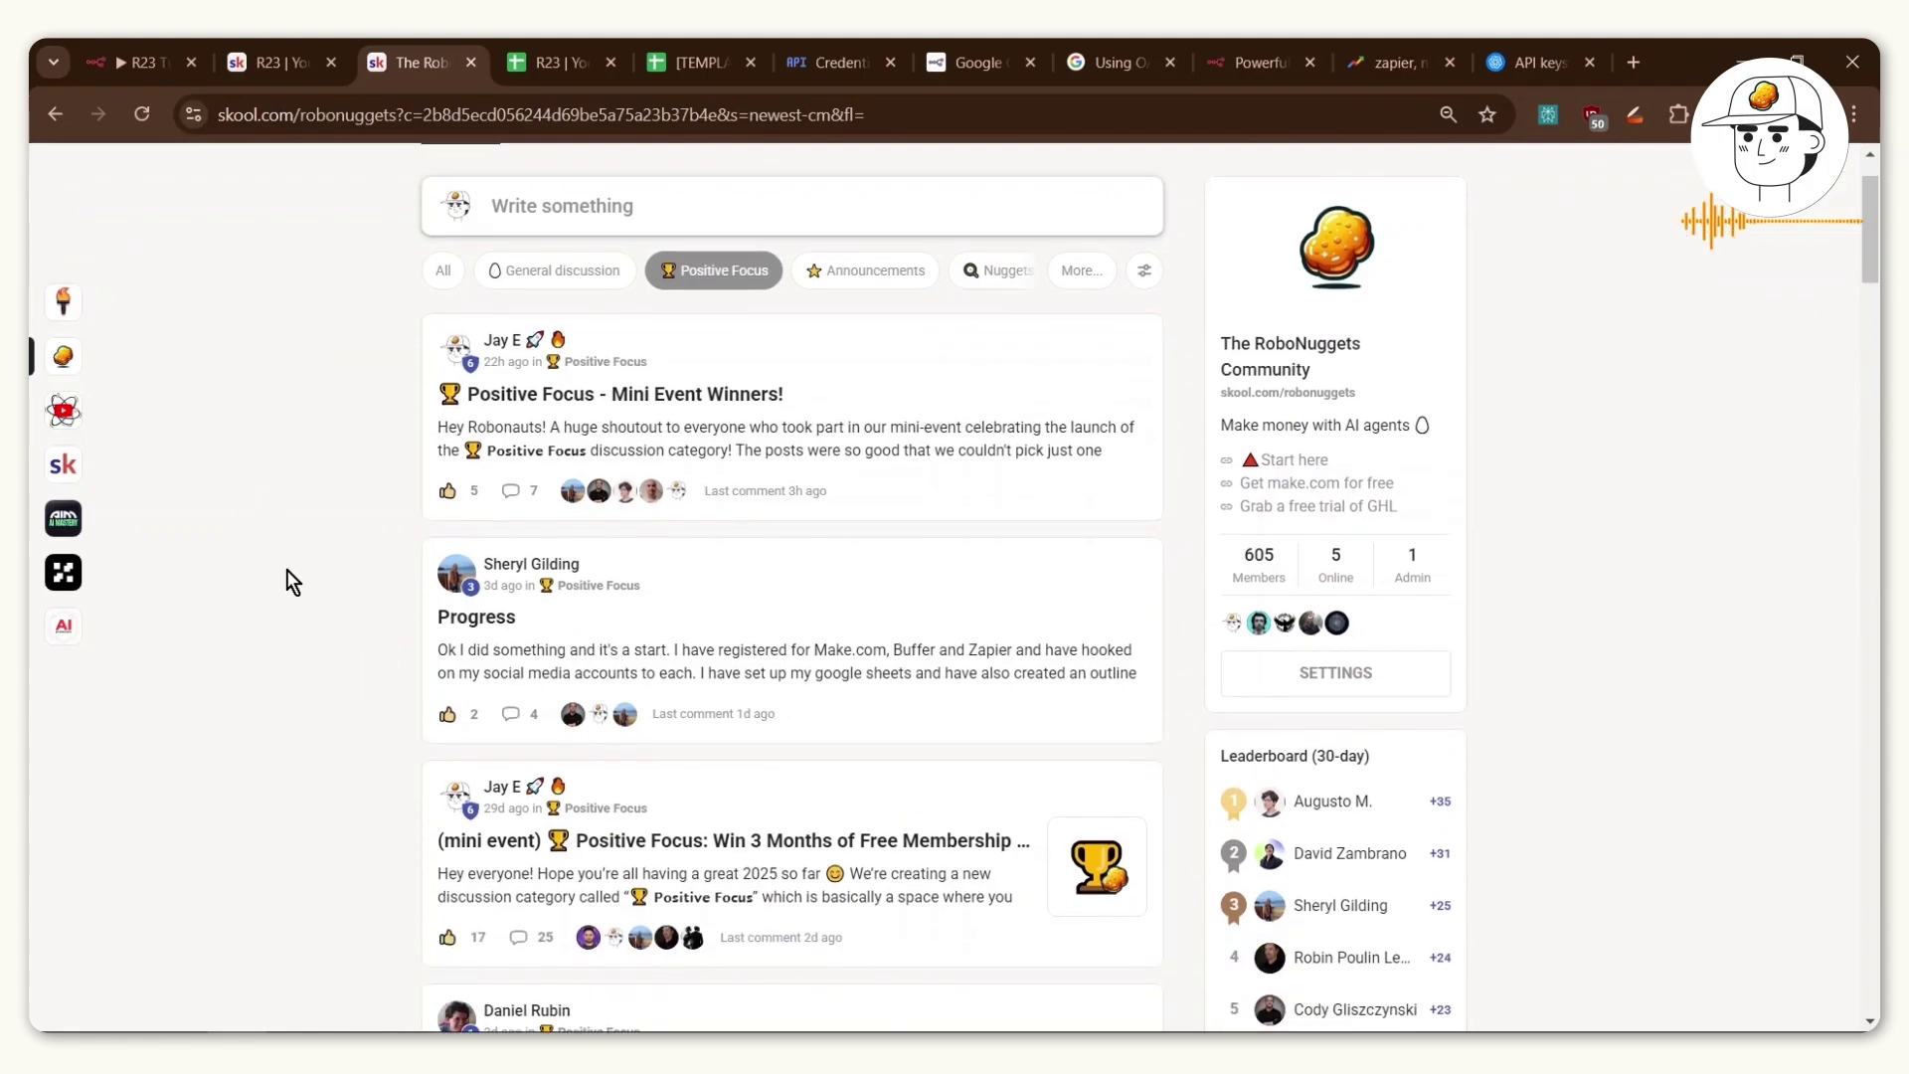
{"action": "scroll", "coordinate": [292, 569], "scroll_direction": "down", "scroll_amount": 5}
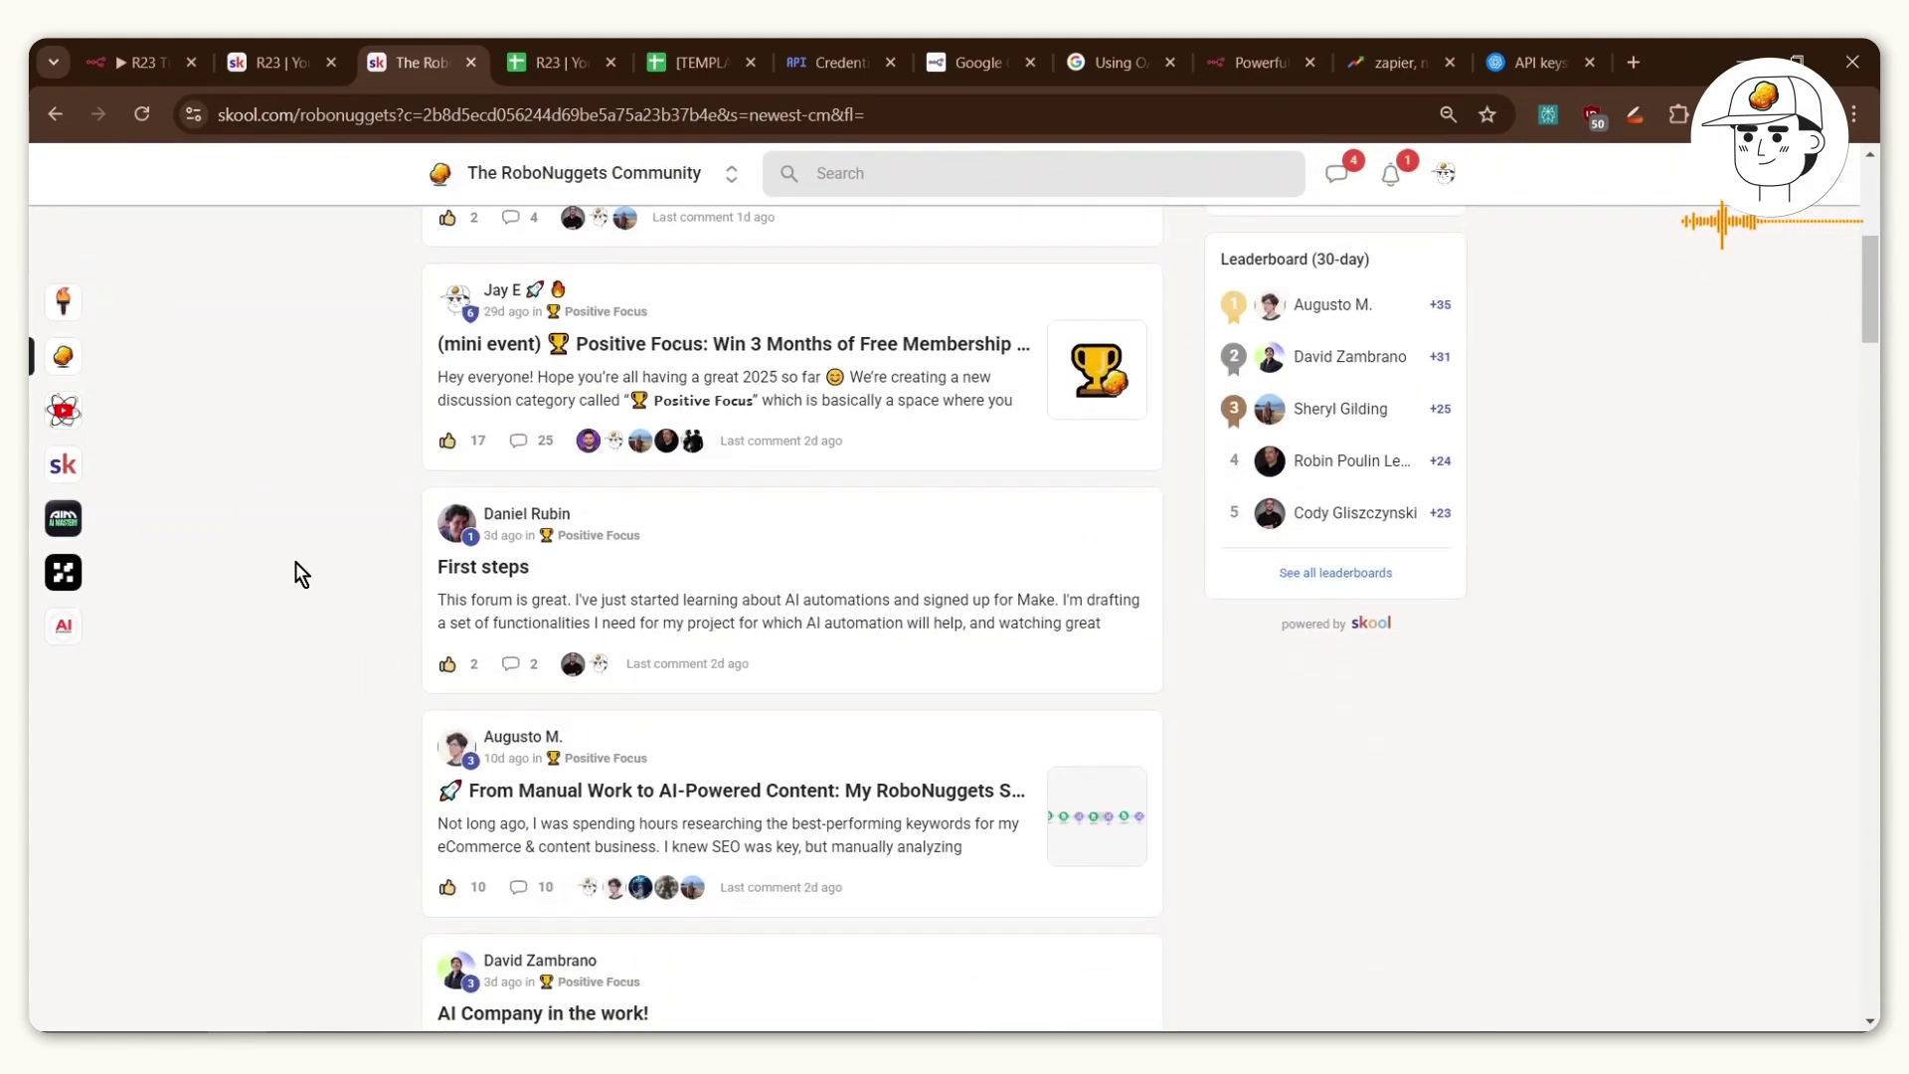
{"action": "scroll", "coordinate": [295, 563], "scroll_direction": "down", "scroll_amount": 2}
{"action": "scroll", "coordinate": [295, 562], "scroll_direction": "down", "scroll_amount": 2}
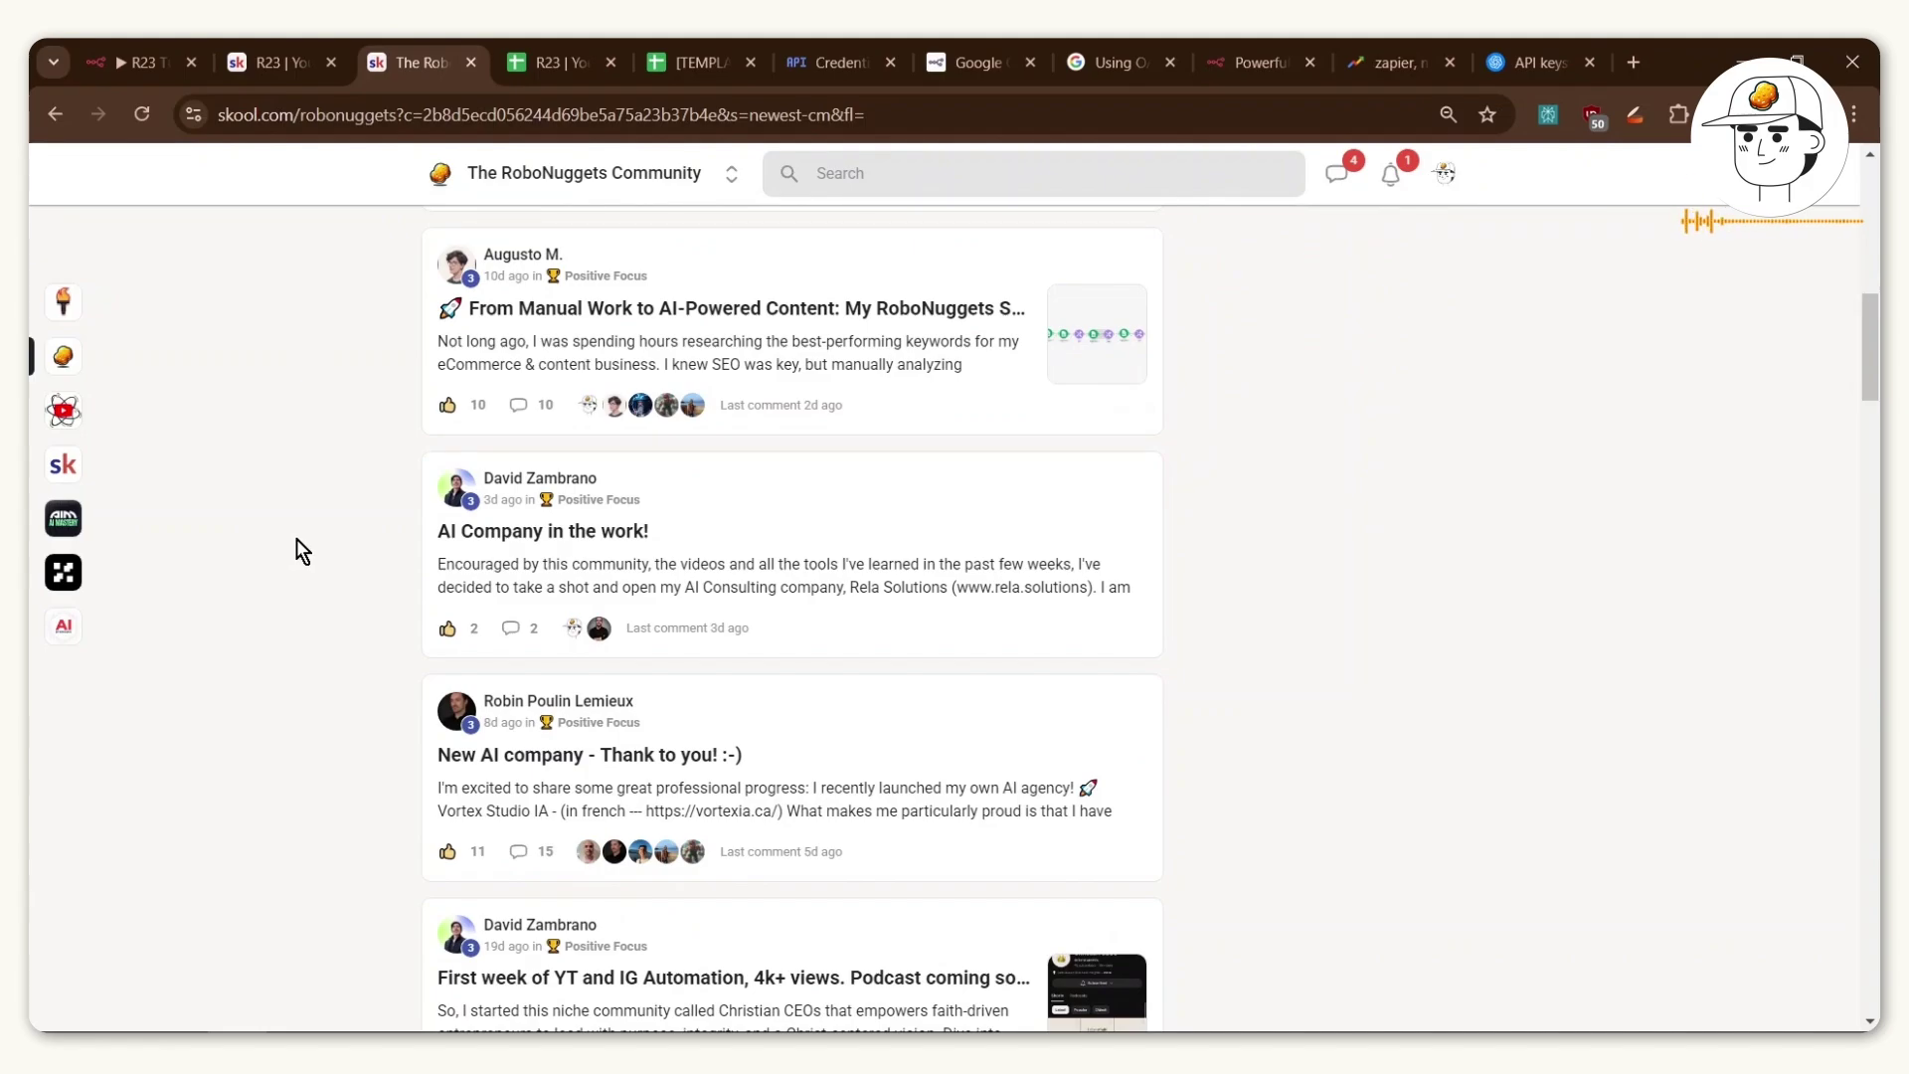
{"action": "scroll", "coordinate": [296, 536], "scroll_direction": "up", "scroll_amount": 10}
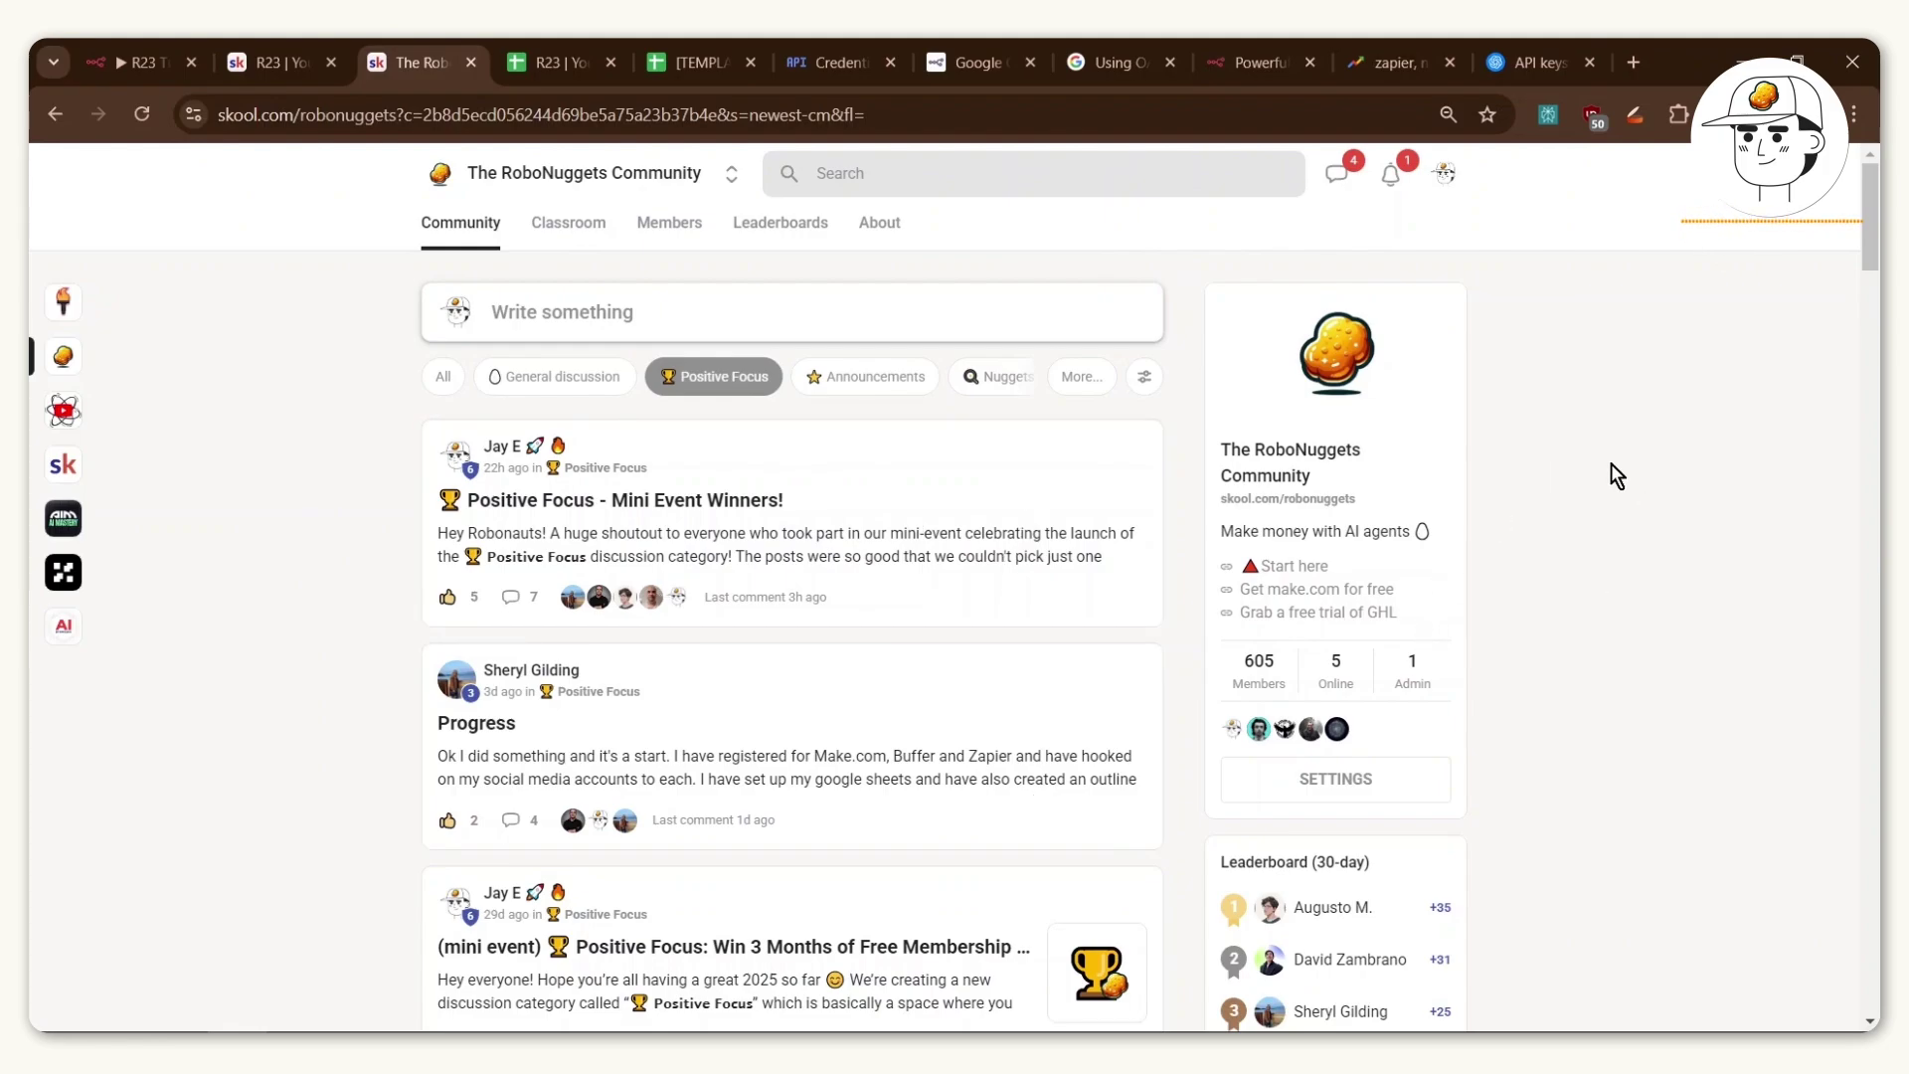
{"action": "key", "text": "ctrl+1"}
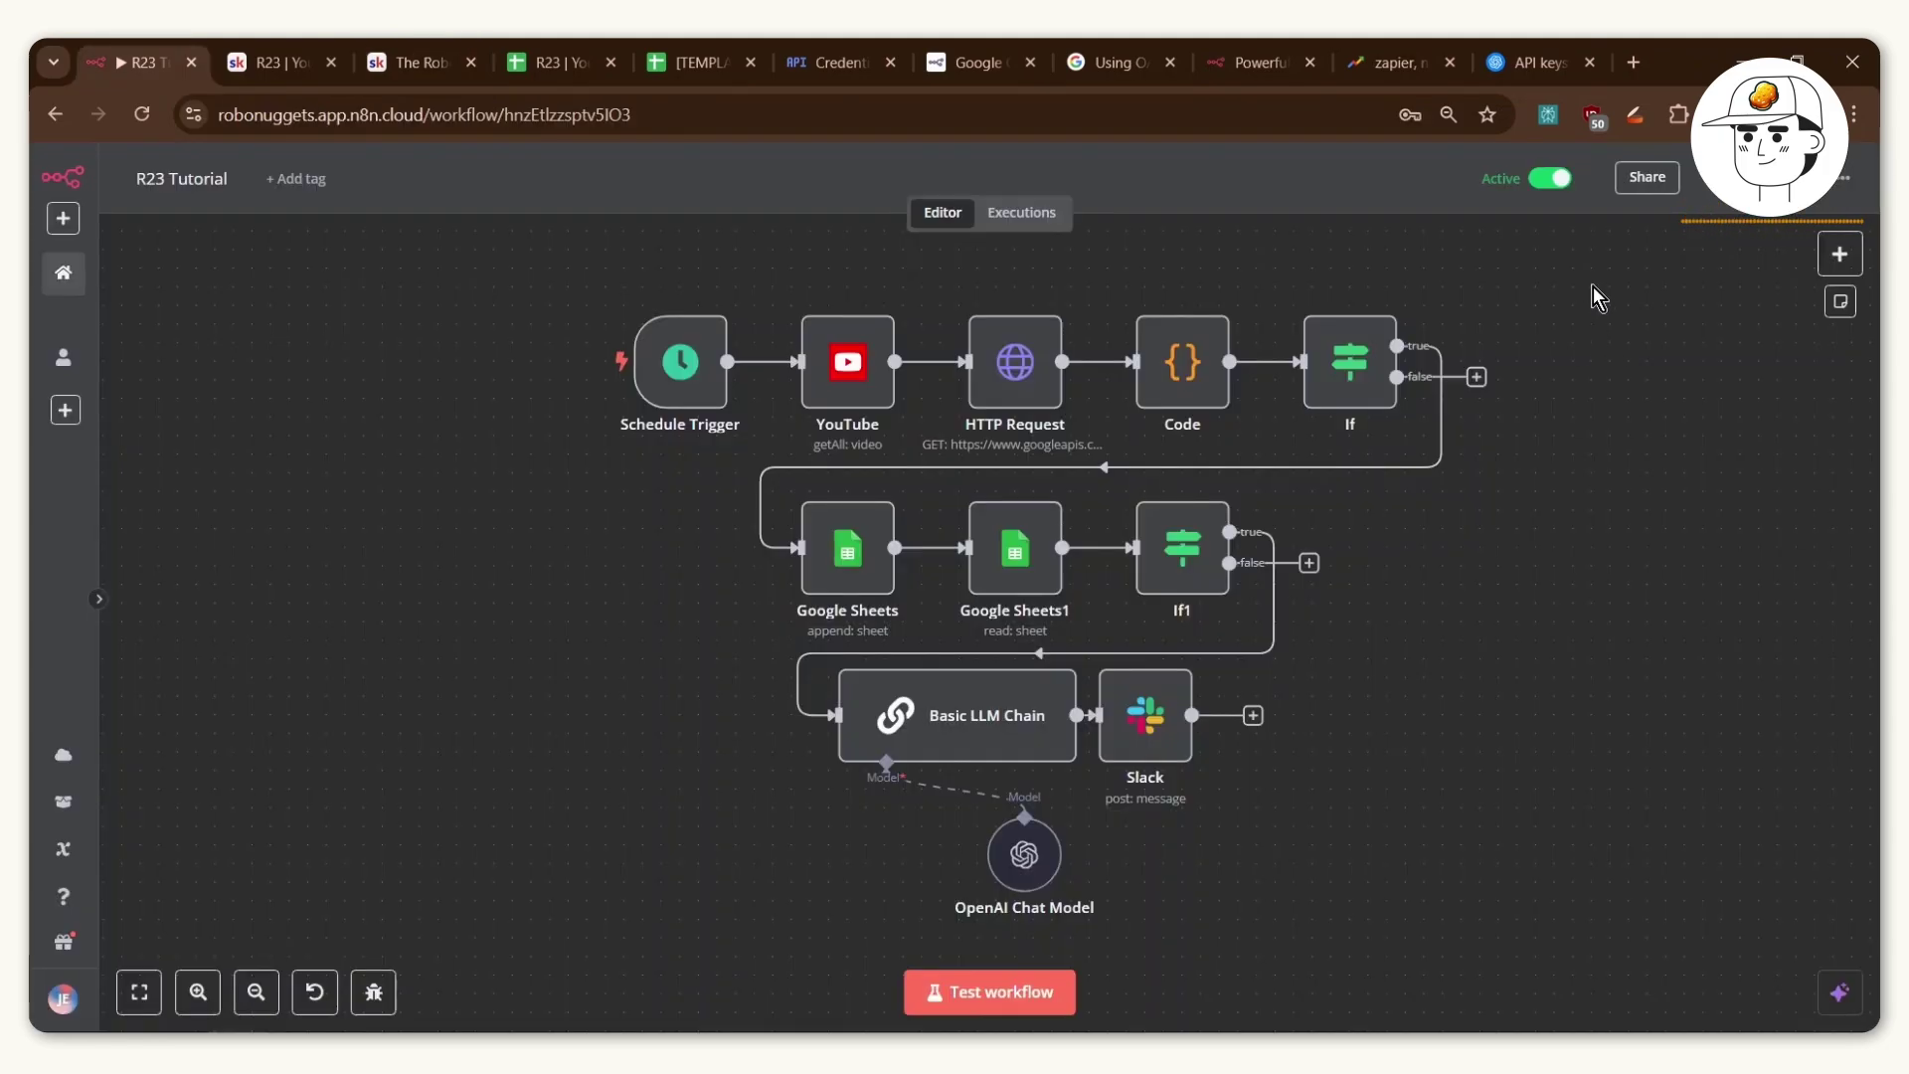